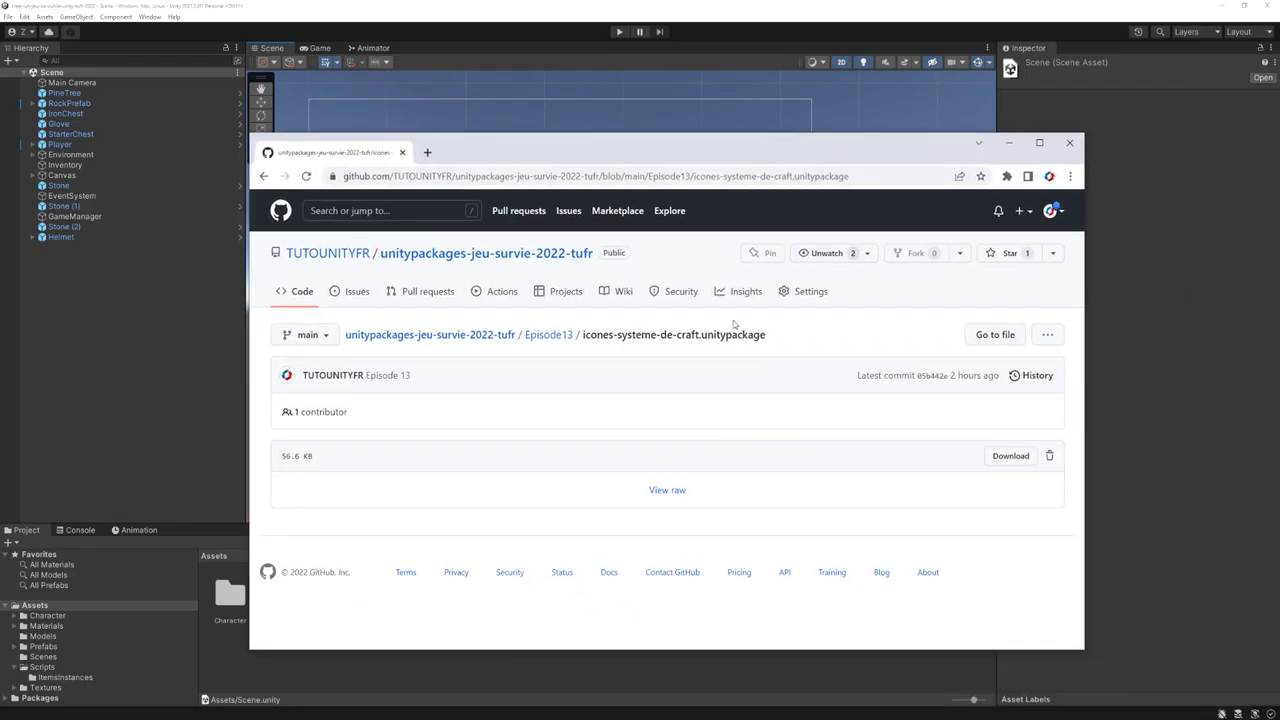
Download icones-systeme-de-craft.unitypackage from GitHub and open it in Unity
left_click(998, 457)
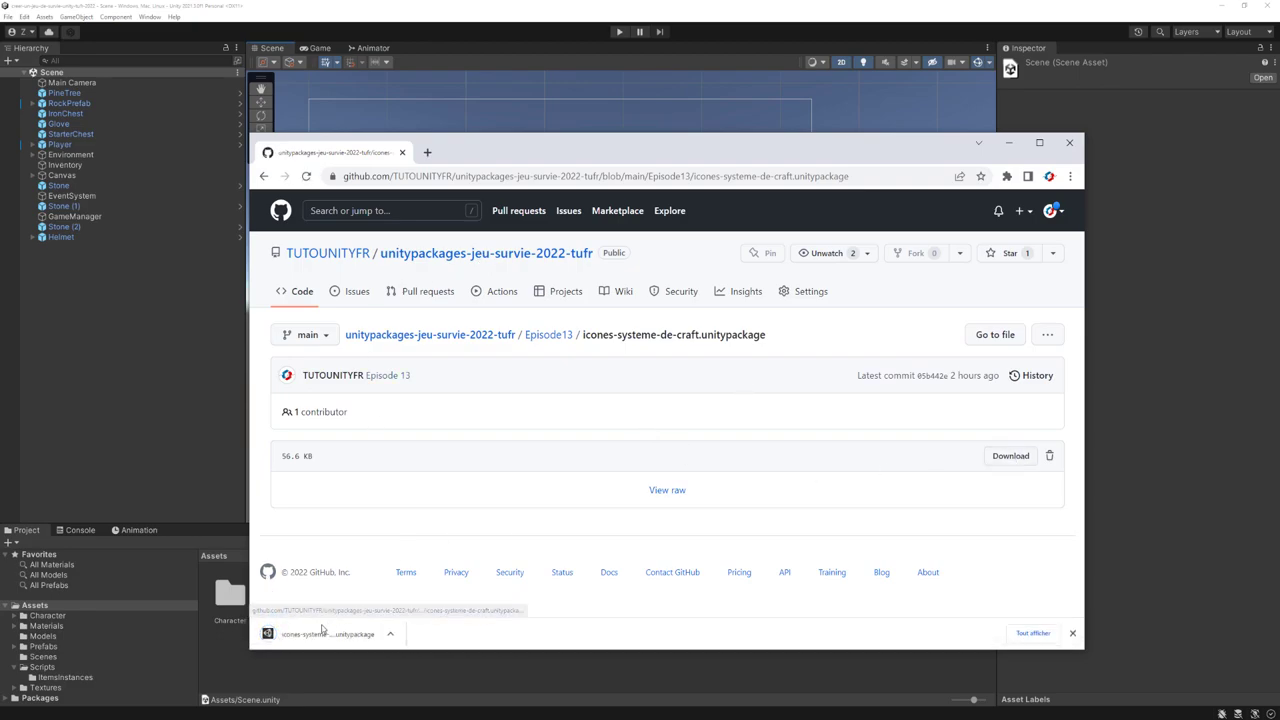
left_click(325, 633)
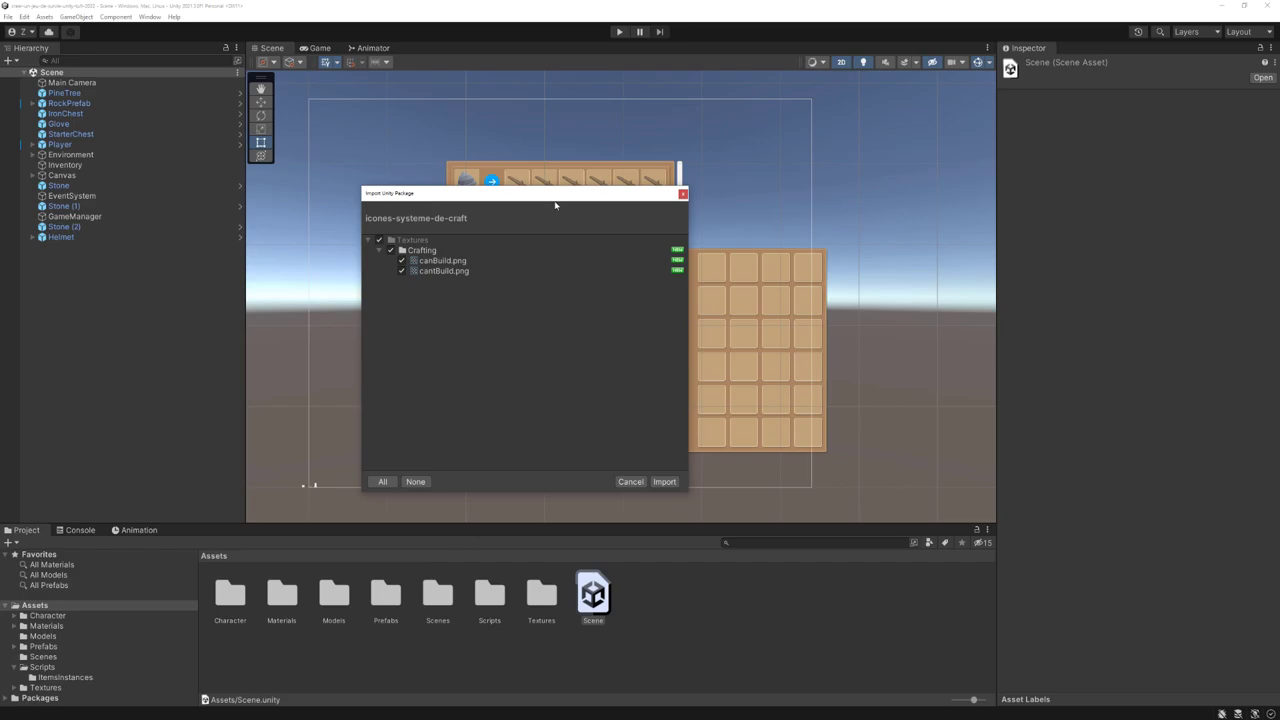
Preview canBuild.png and cantBuild.png in the package, then import both icons
left_click_drag(555, 205, 620, 303)
left_click(510, 366)
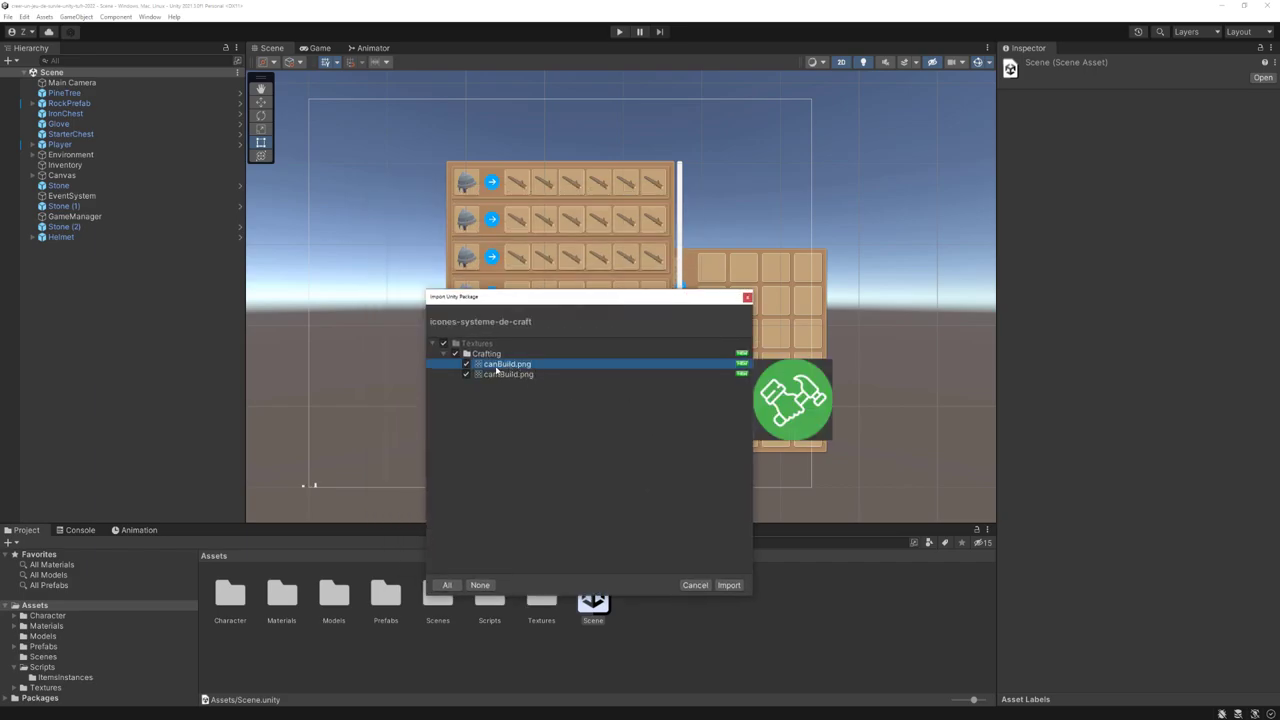
left_click(512, 375)
left_click(506, 364)
left_click(512, 375)
left_click(506, 364)
left_click(512, 376)
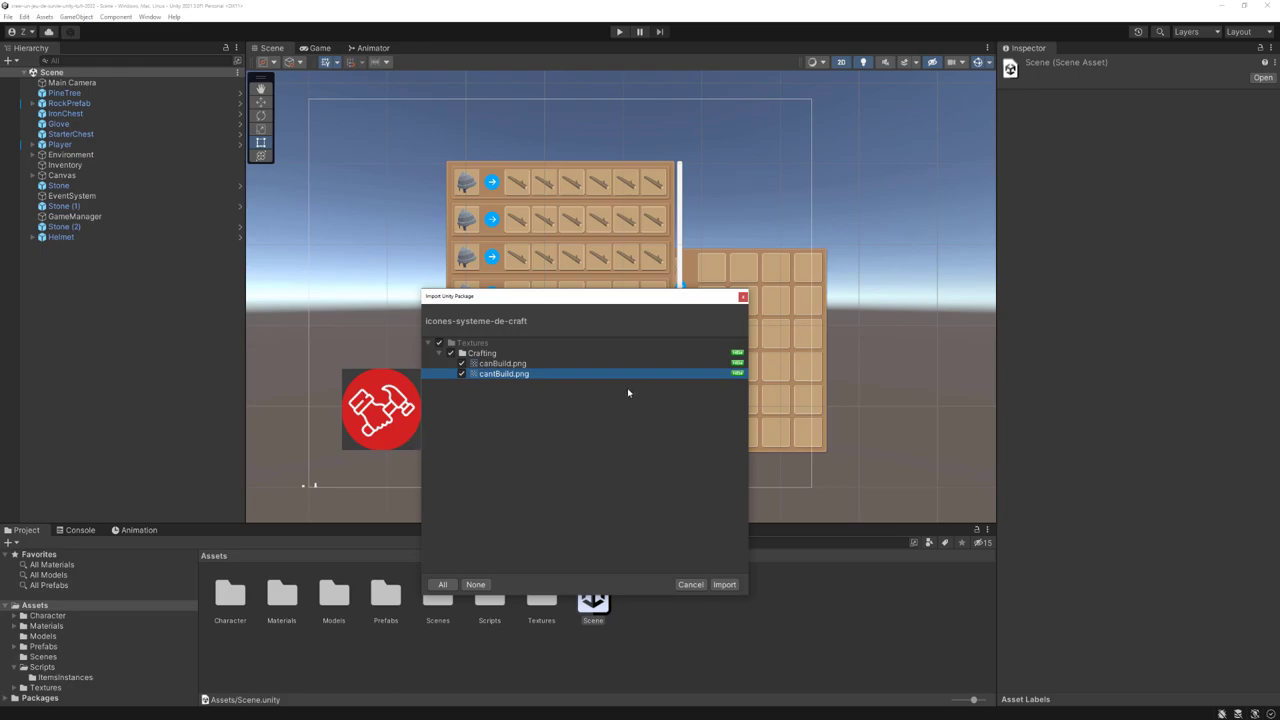
left_click(591, 363)
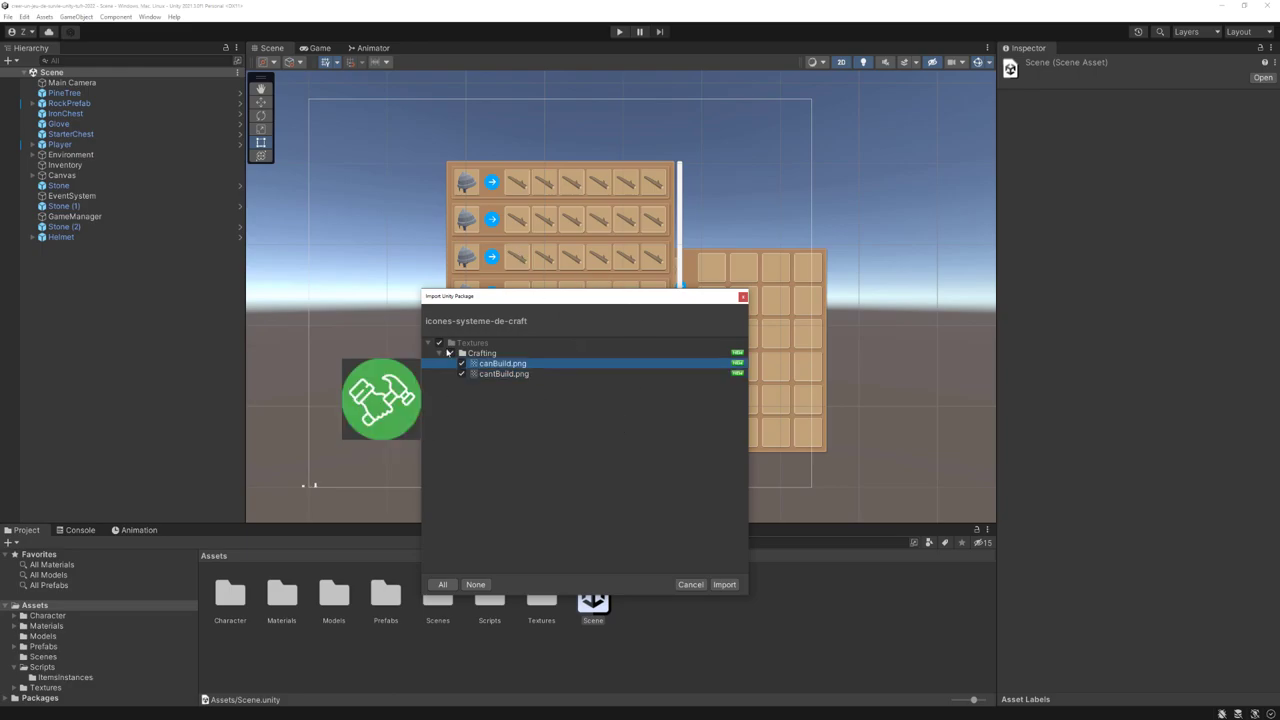
left_click(726, 584)
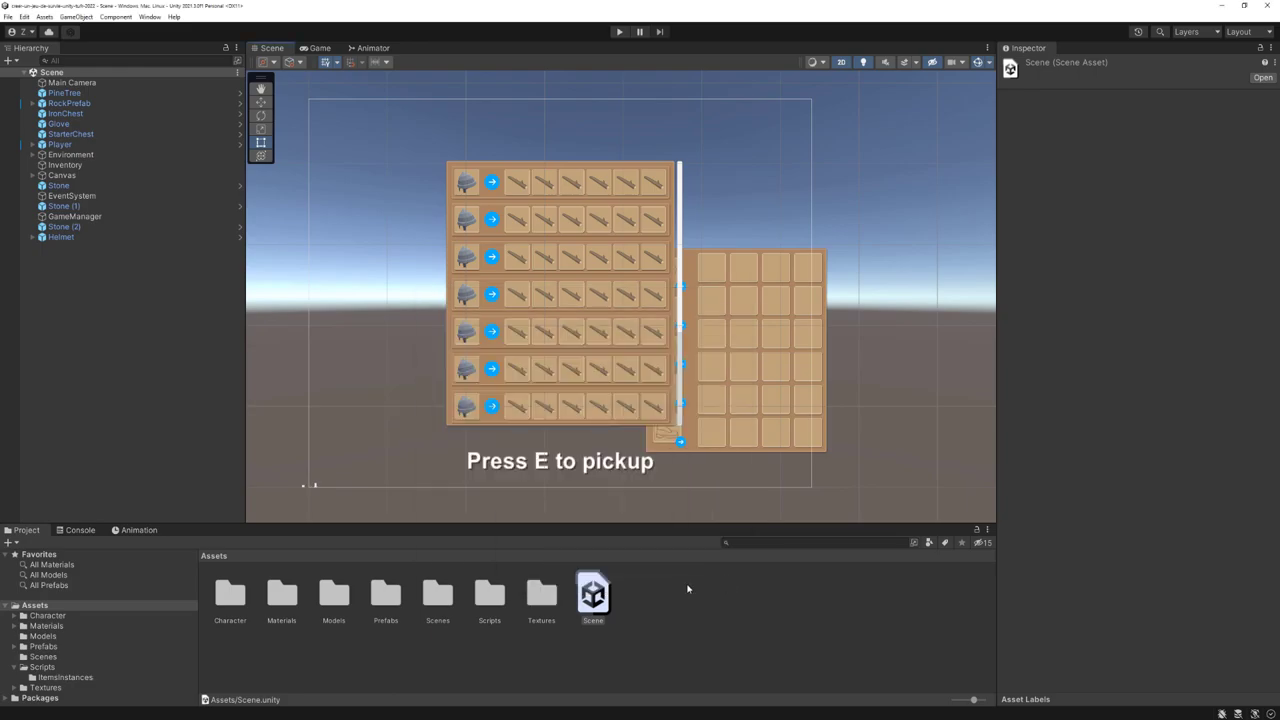
Expand Assets > Textures and open the Crafting folder holding the new icons
left_click(51, 689)
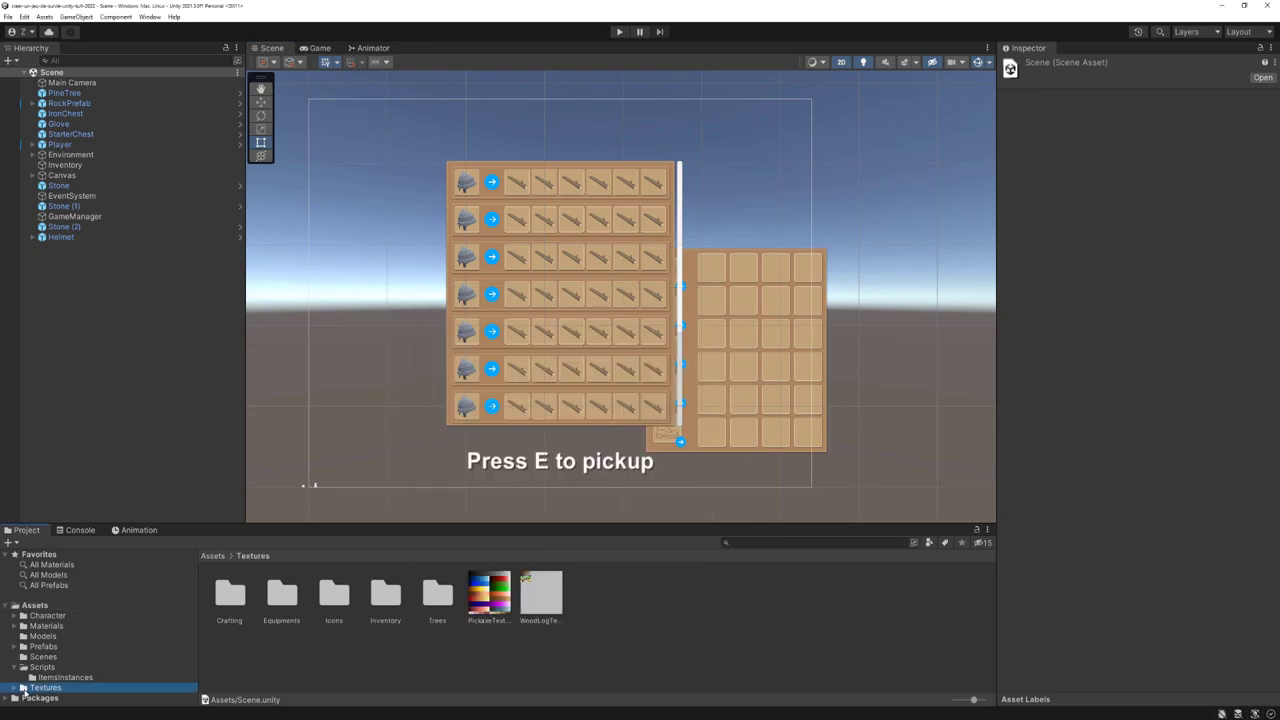
left_click(14, 689)
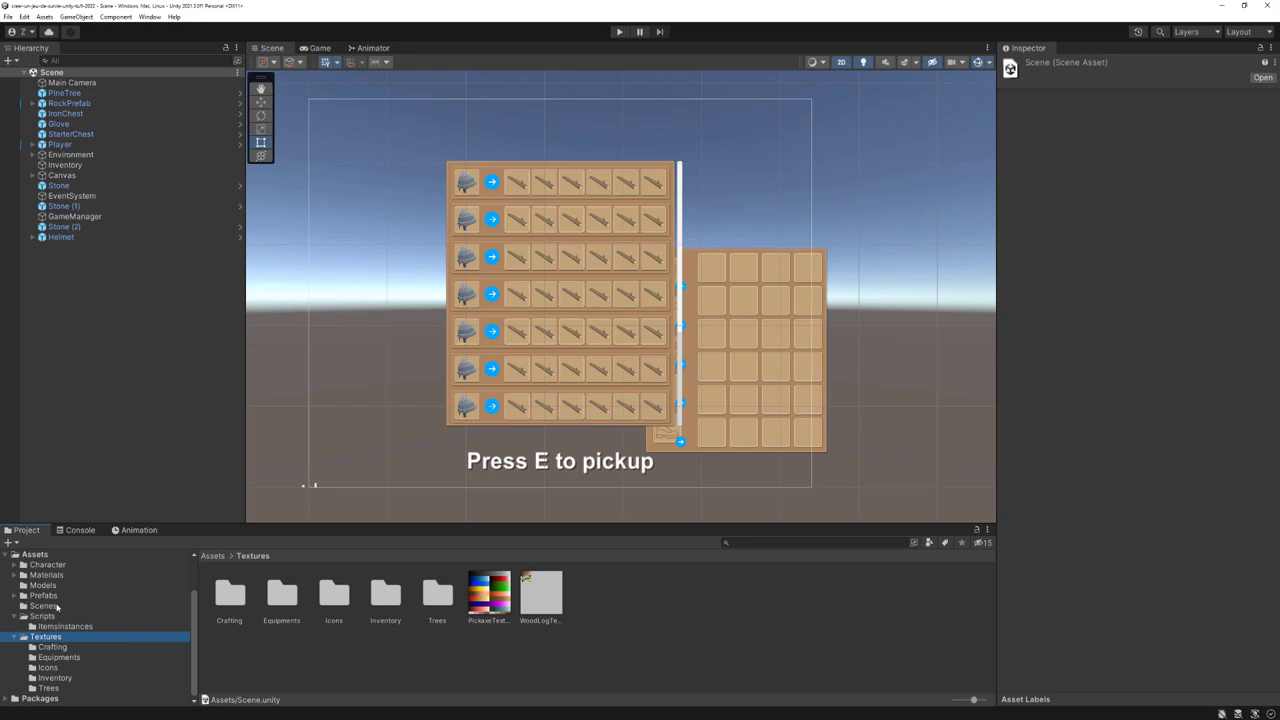
left_click(140, 645)
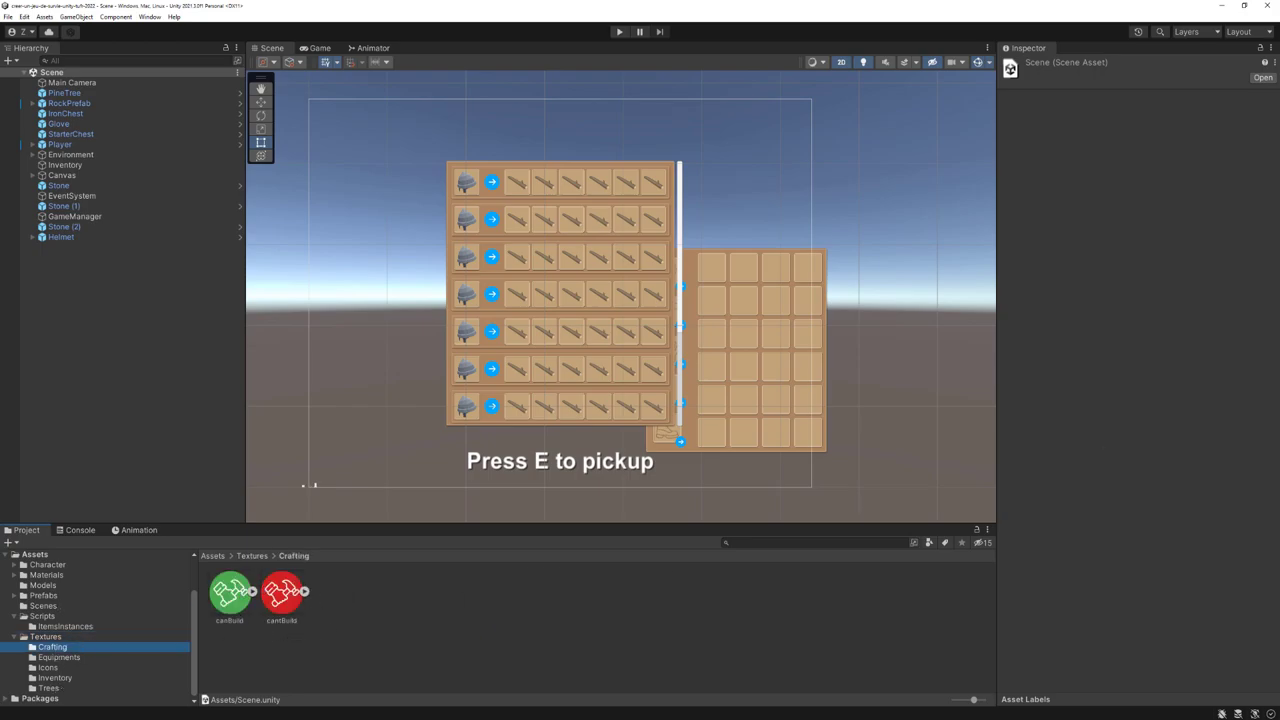
Zoom and pan the Scene view over the crafting UI, then show the Scripts folder
scroll(944, 269, "up", 1)
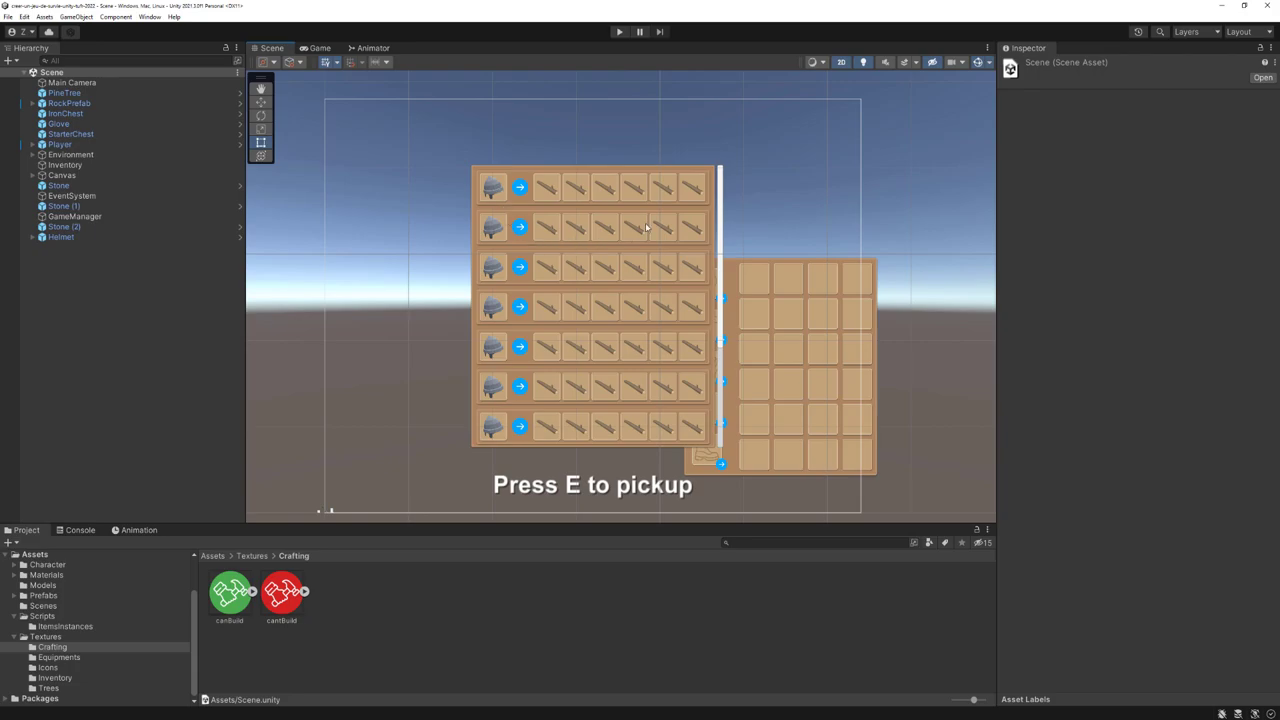
scroll(610, 250, "up", 1)
scroll(480, 440, "up", 1)
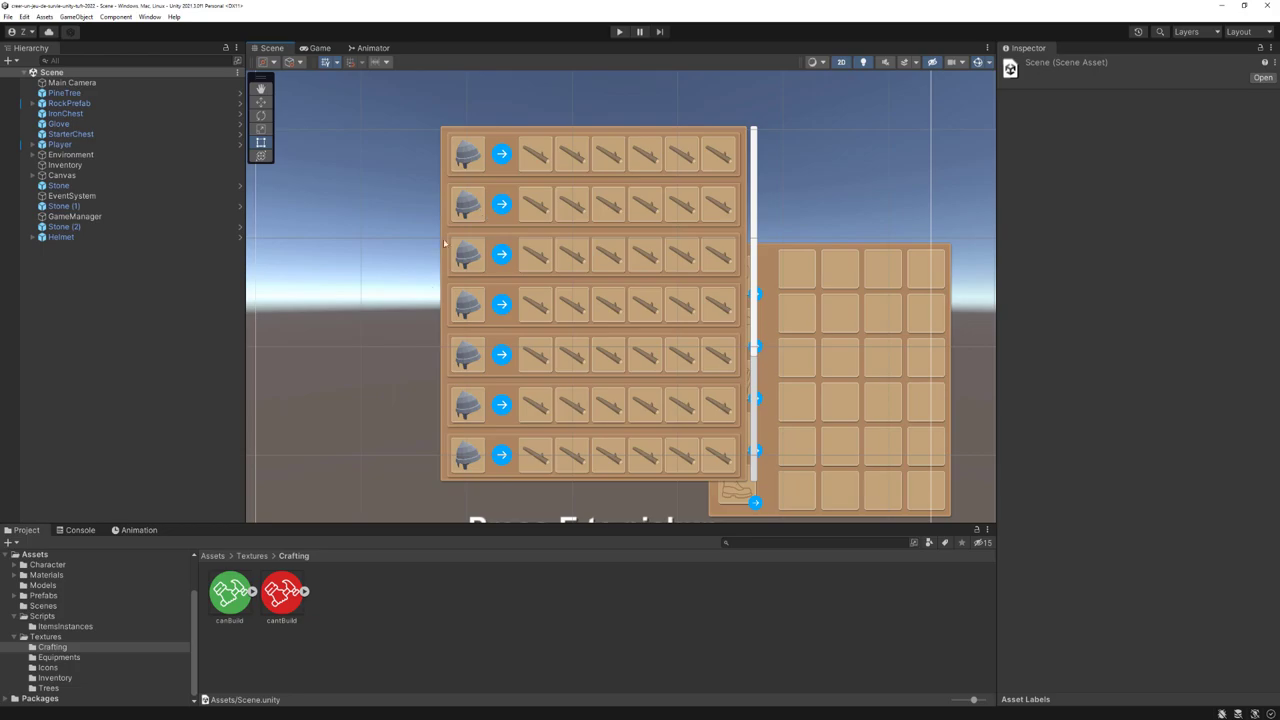
scroll(450, 327, "down", 1)
scroll(412, 322, "down", 2)
middle_click_drag(412, 322, 451, 295)
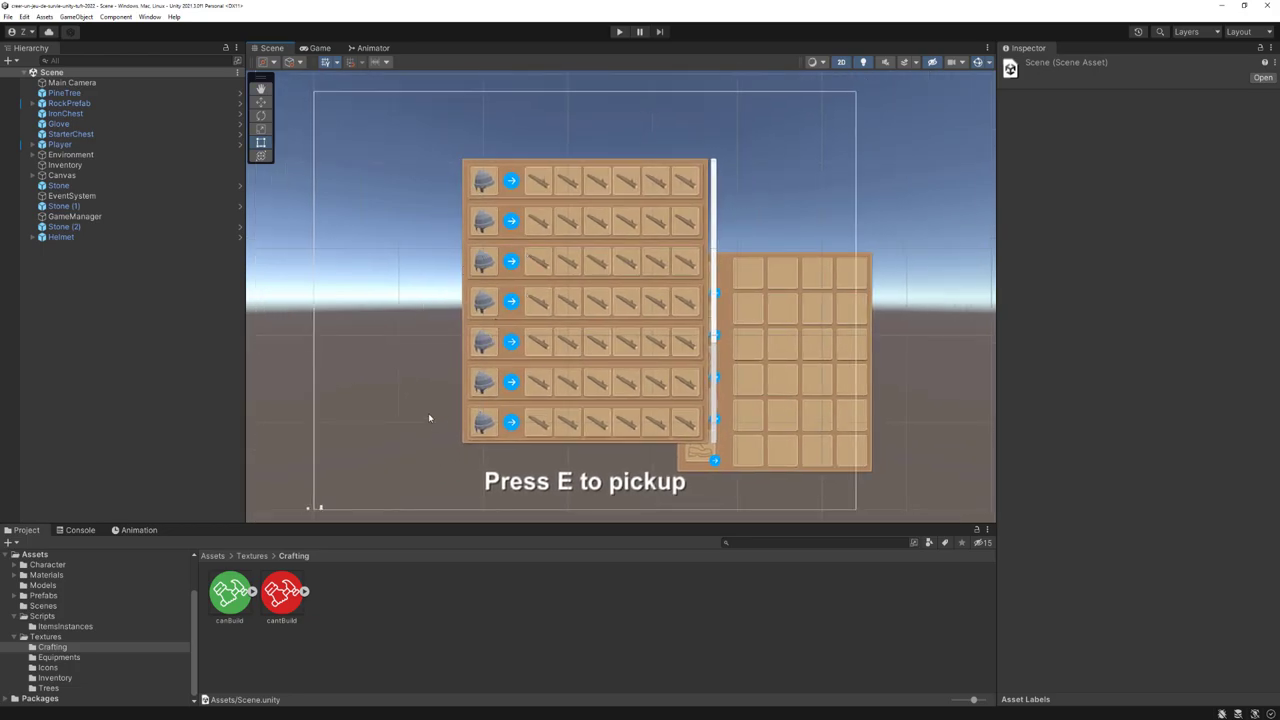
left_click(40, 617)
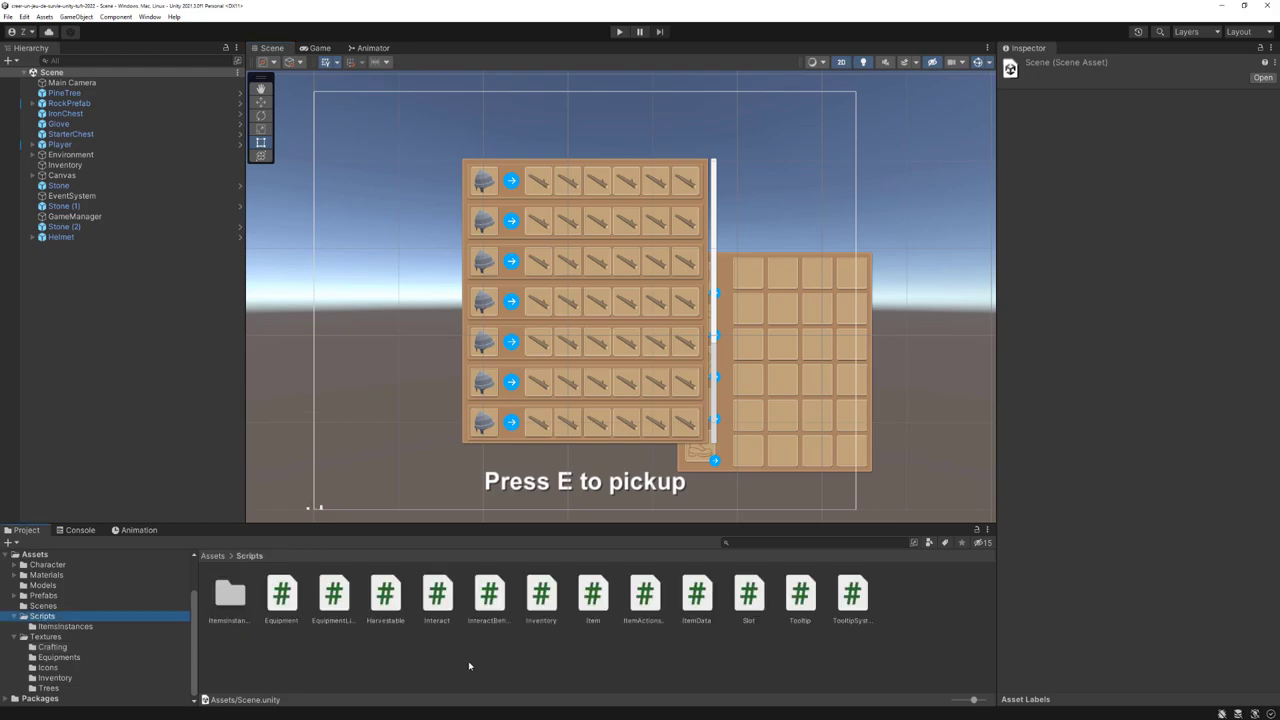
Create a C# script named RecipeData in Scripts and open it in Visual Studio
right_click(514, 658)
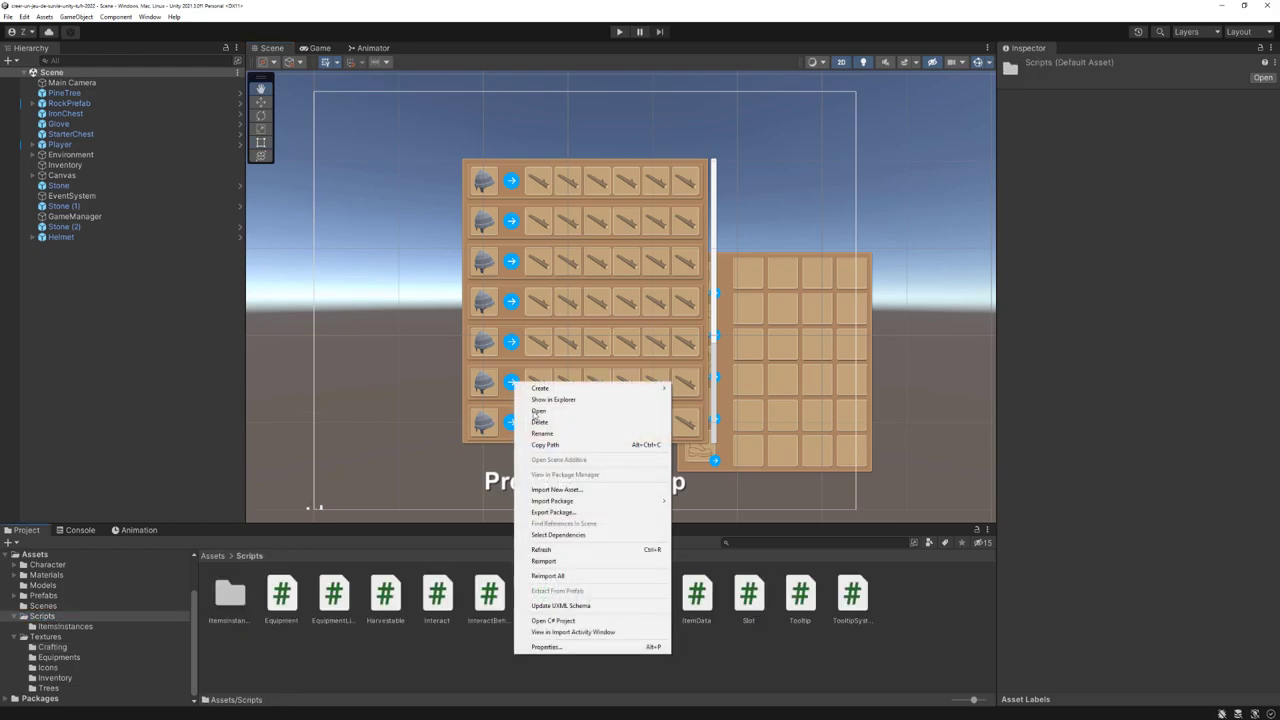
mouse_move(562, 390)
left_click(736, 278)
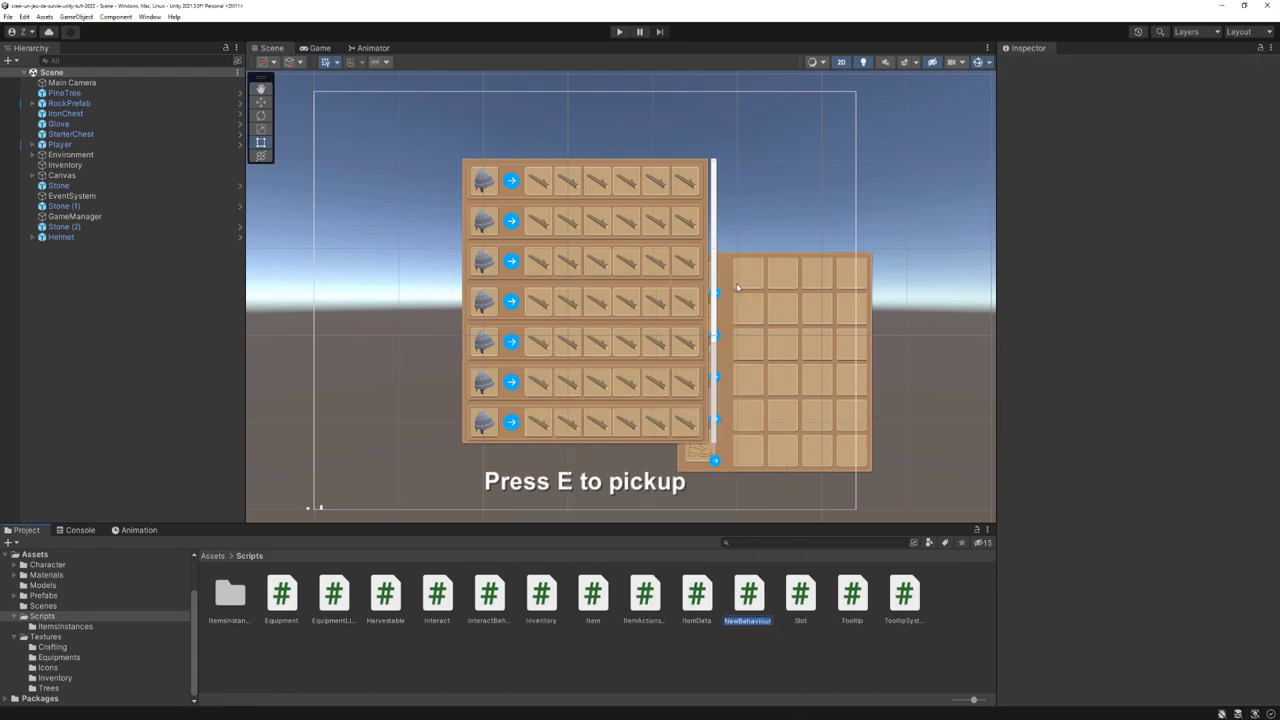
type("RecipeData")
key("Return")
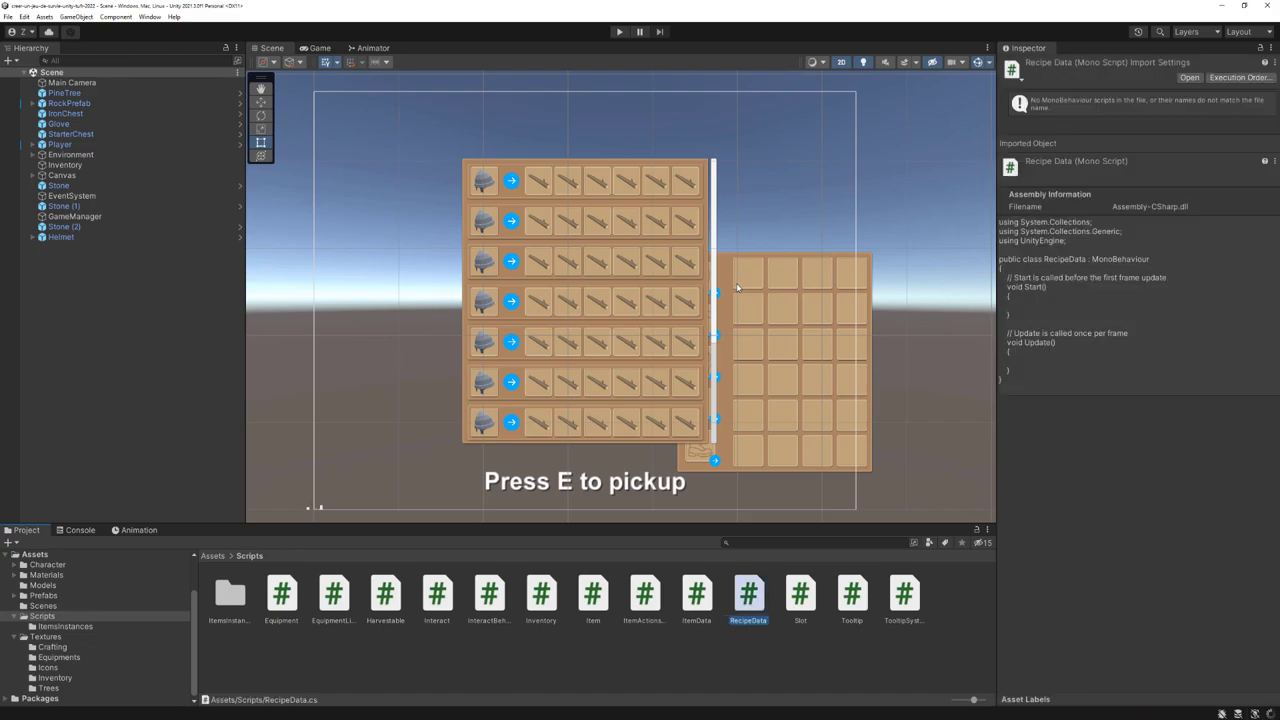
double_click(748, 600)
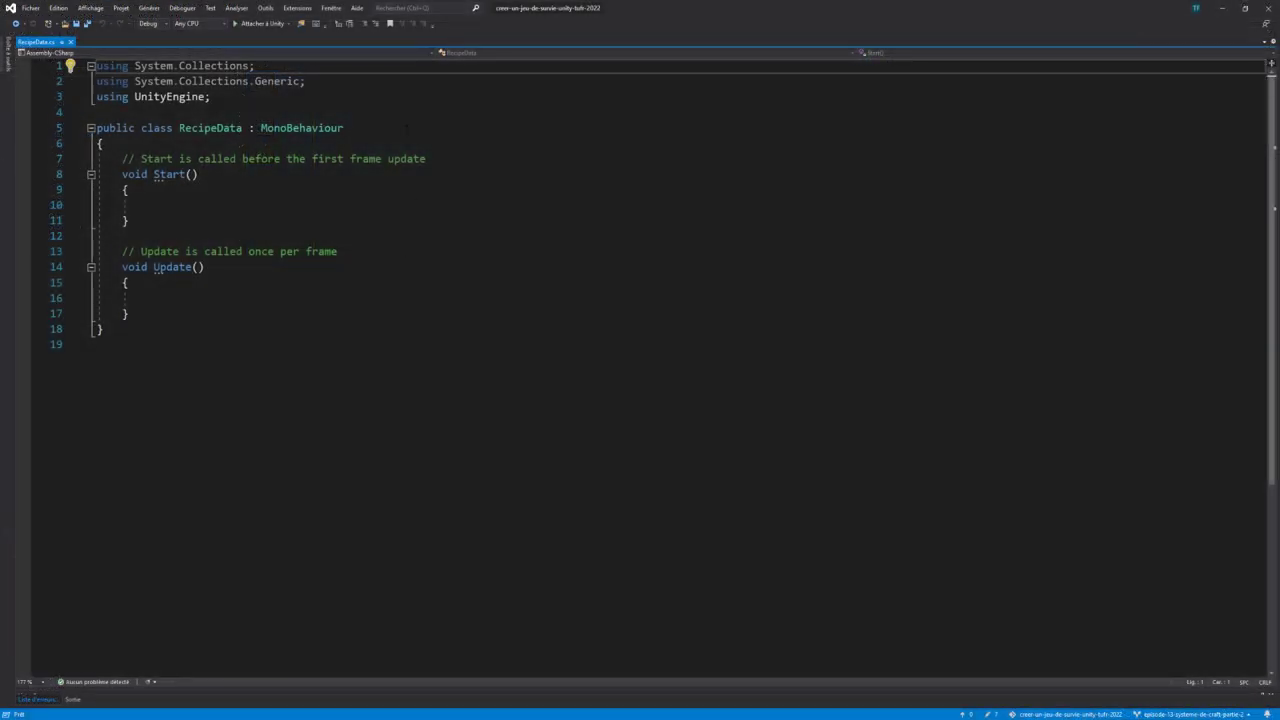
Delete the default Start and Update methods and make the class derive from ScriptableObject
left_click_drag(153, 313, 115, 158)
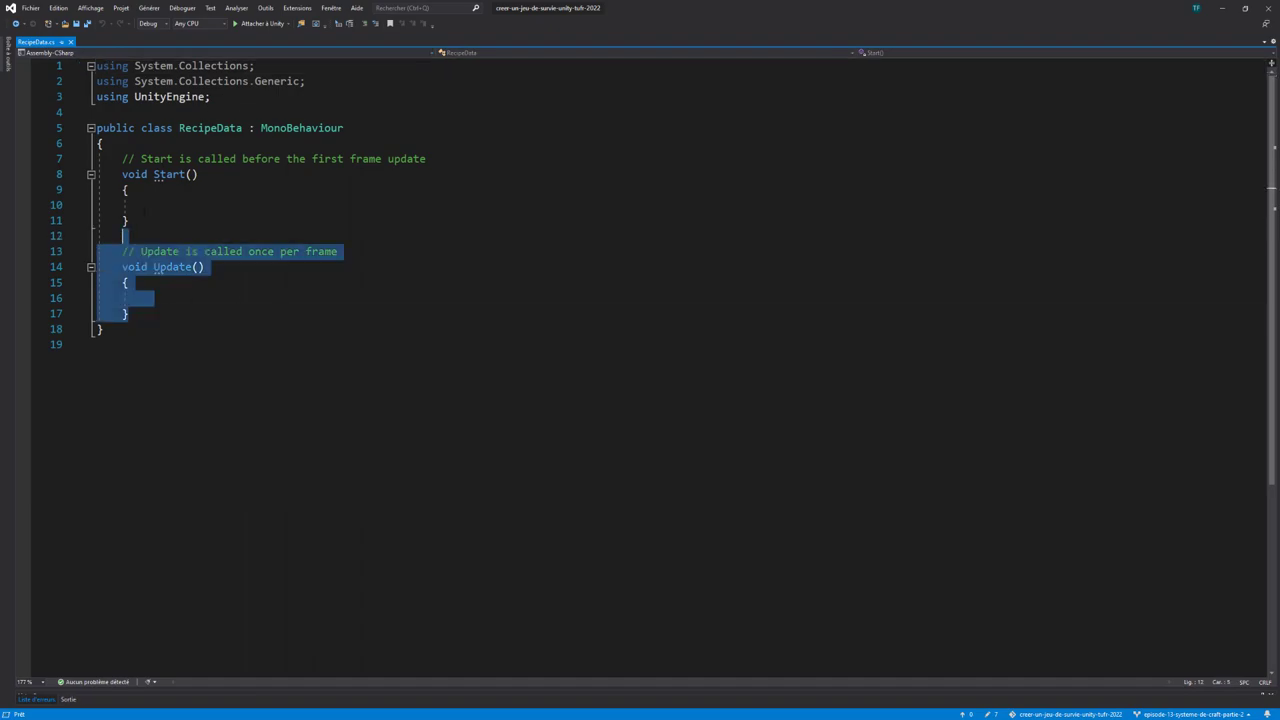
key("Delete")
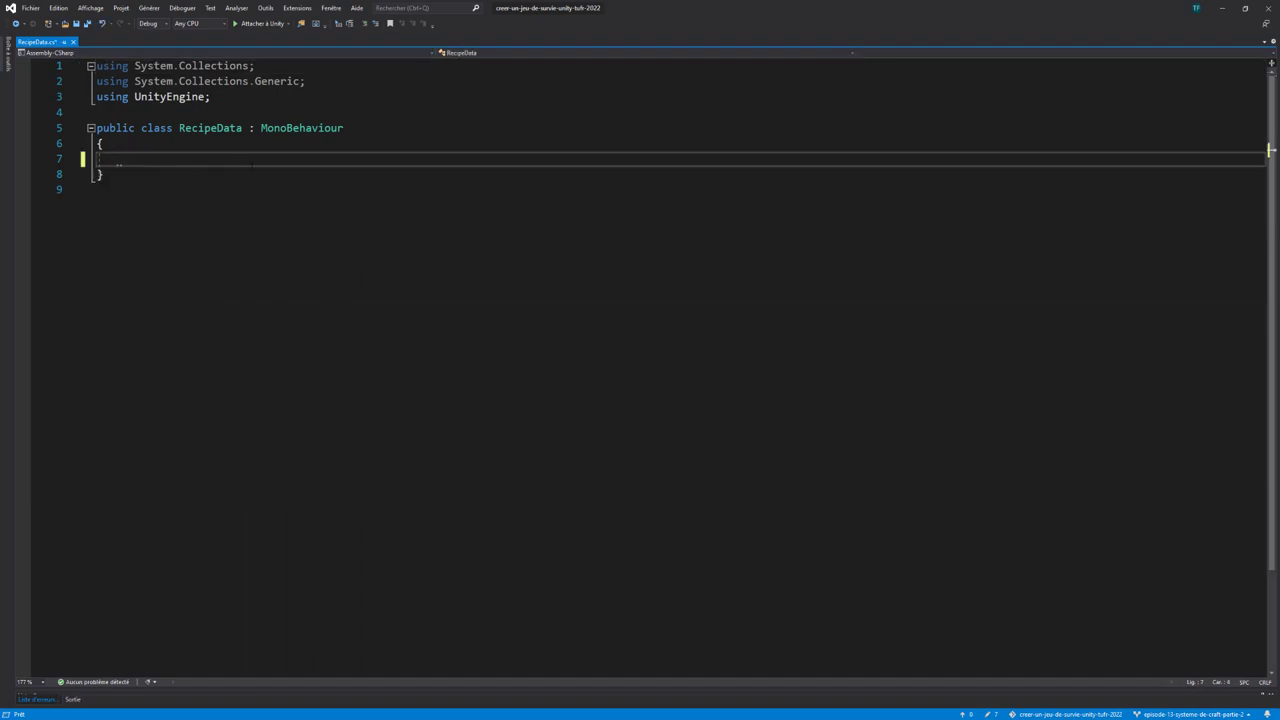
double_click(343, 128)
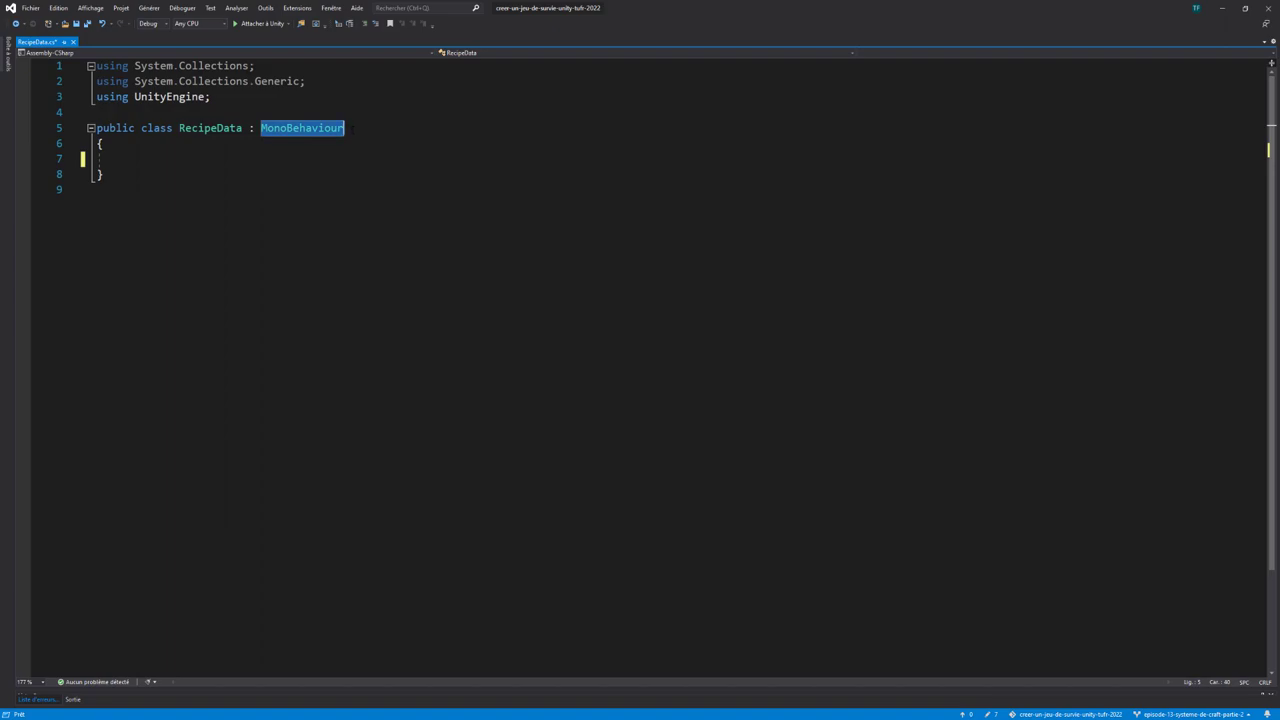
type("Script")
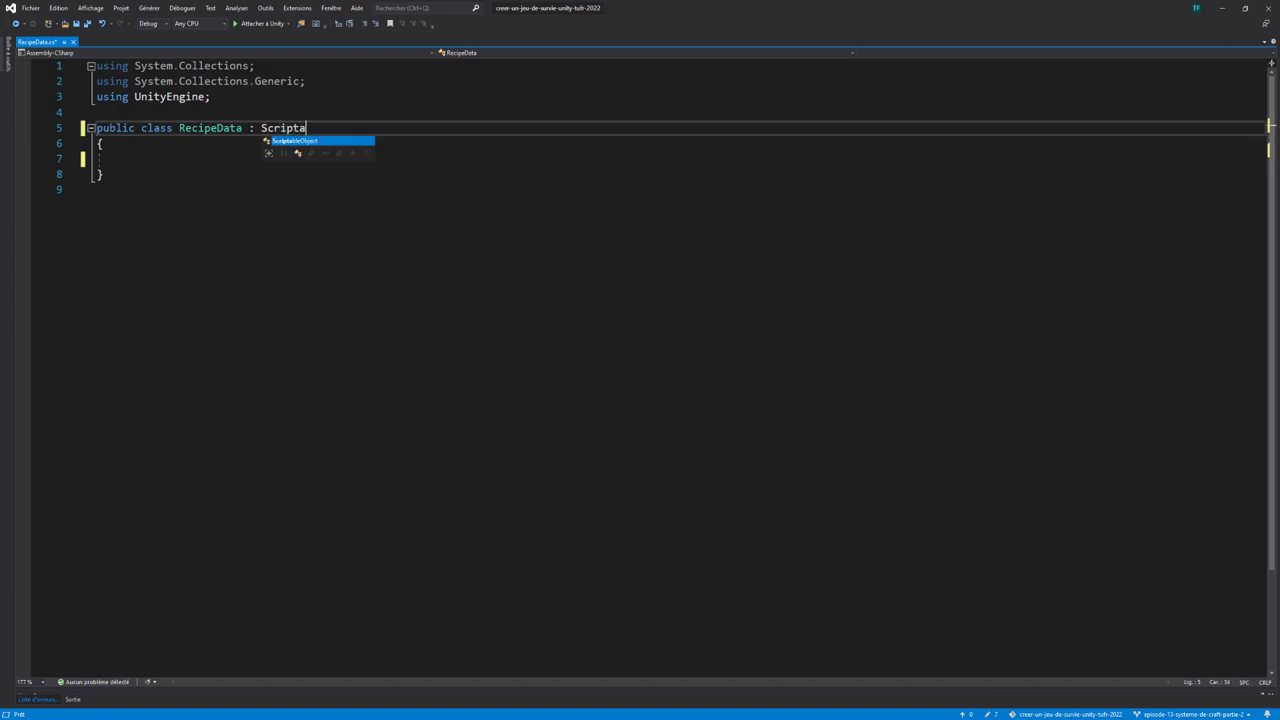
key("Tab")
Add a CreateAssetMenu attribute with fileName "Recipe" and menuName "Recipes/New Recipe"
key("ctrl+Return")
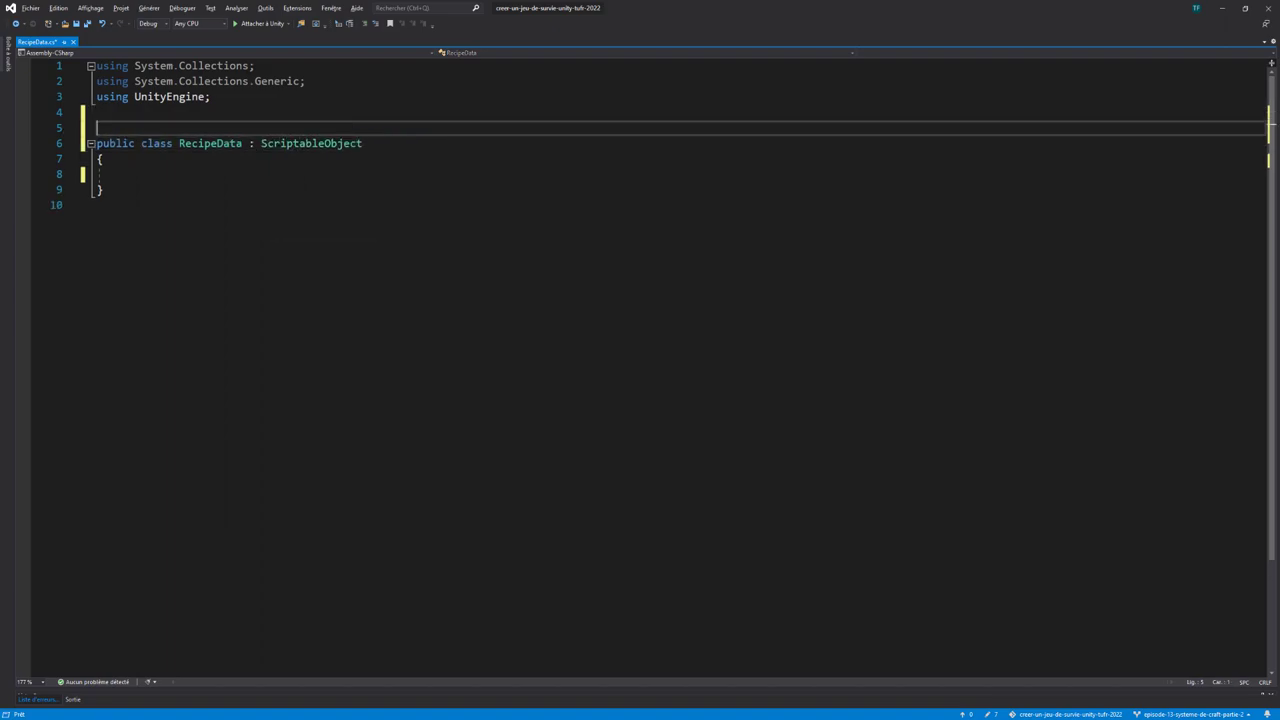
type("[C")
type("reate")
key("Tab")
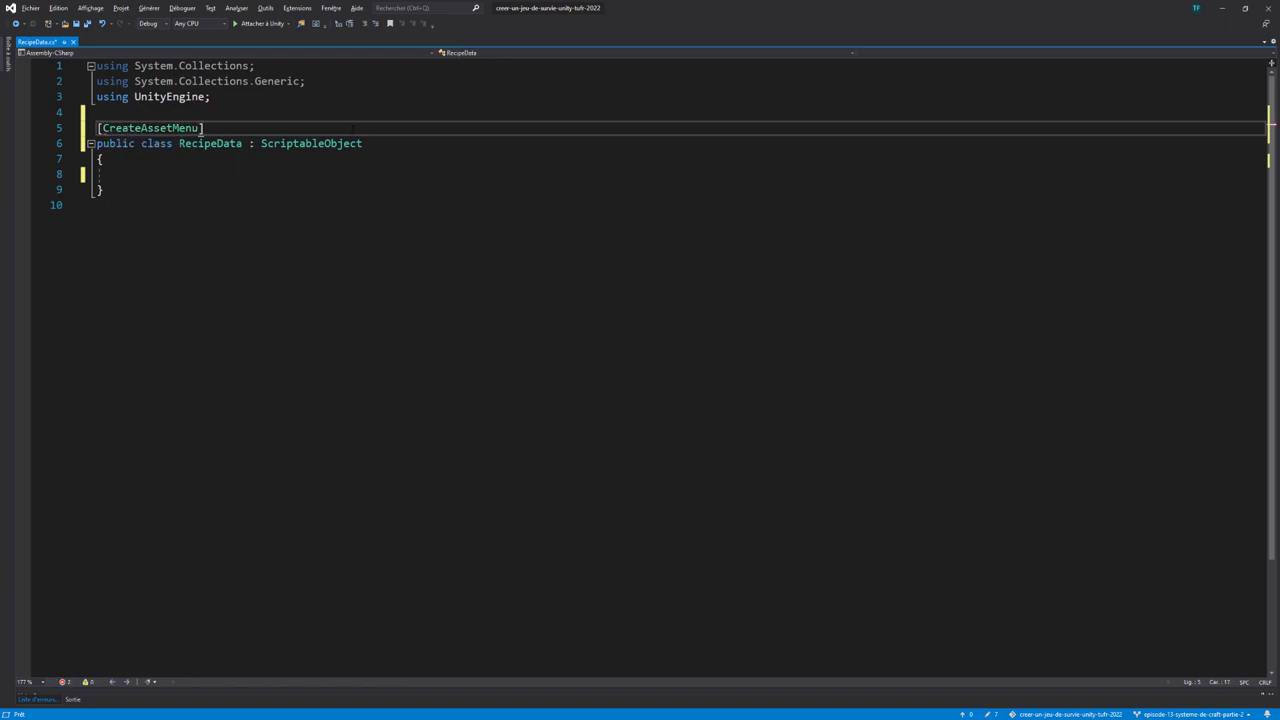
type("(fileName = \"Recipe")
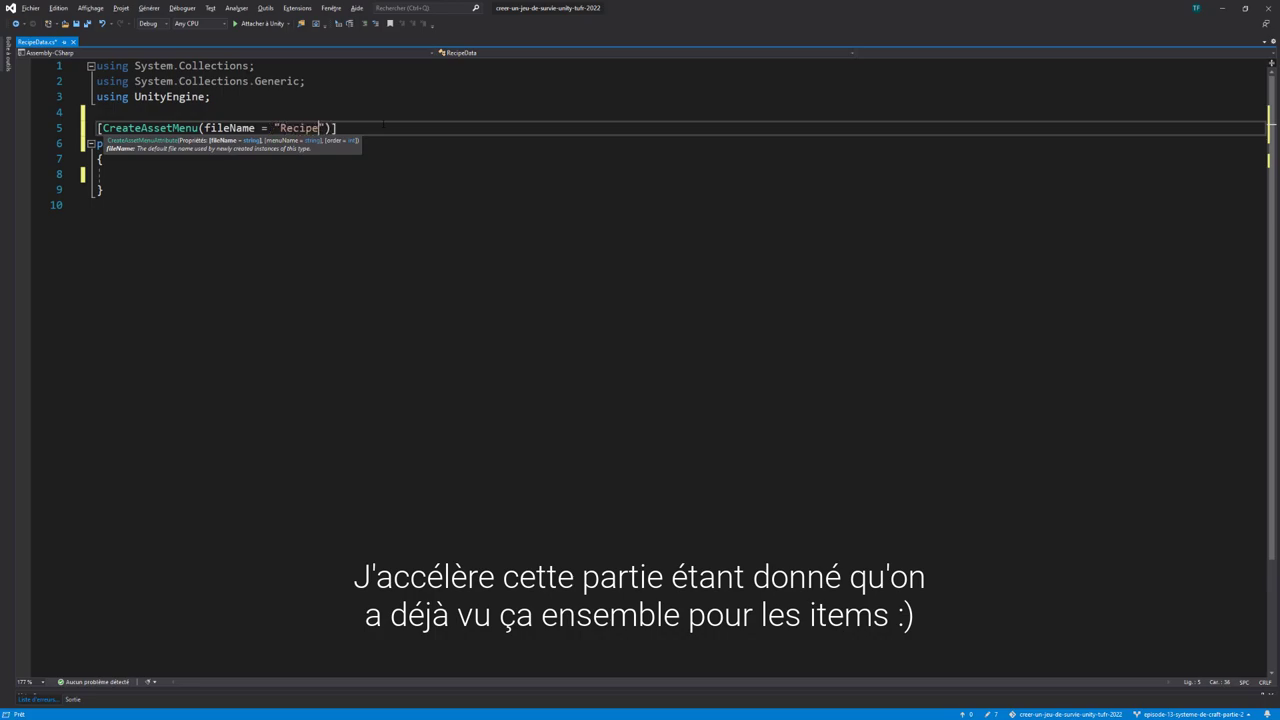
type("\", menuName = \"Recipes")
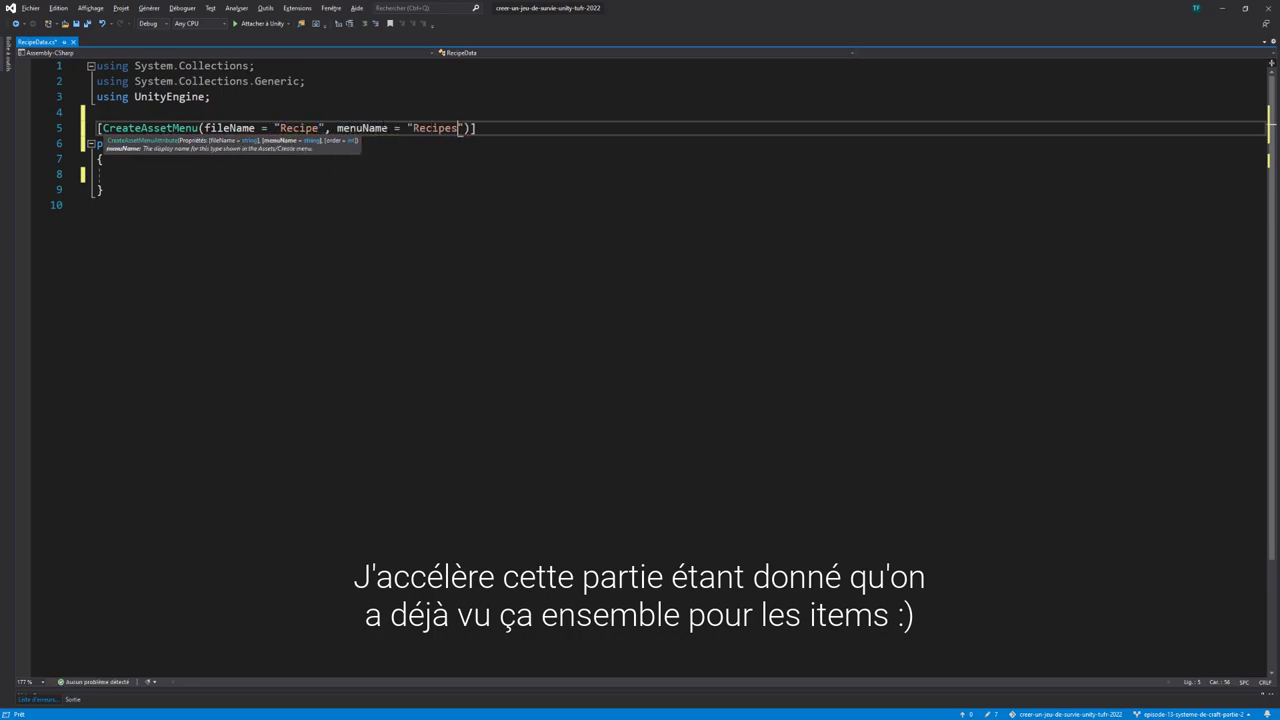
type("/New Recipe")
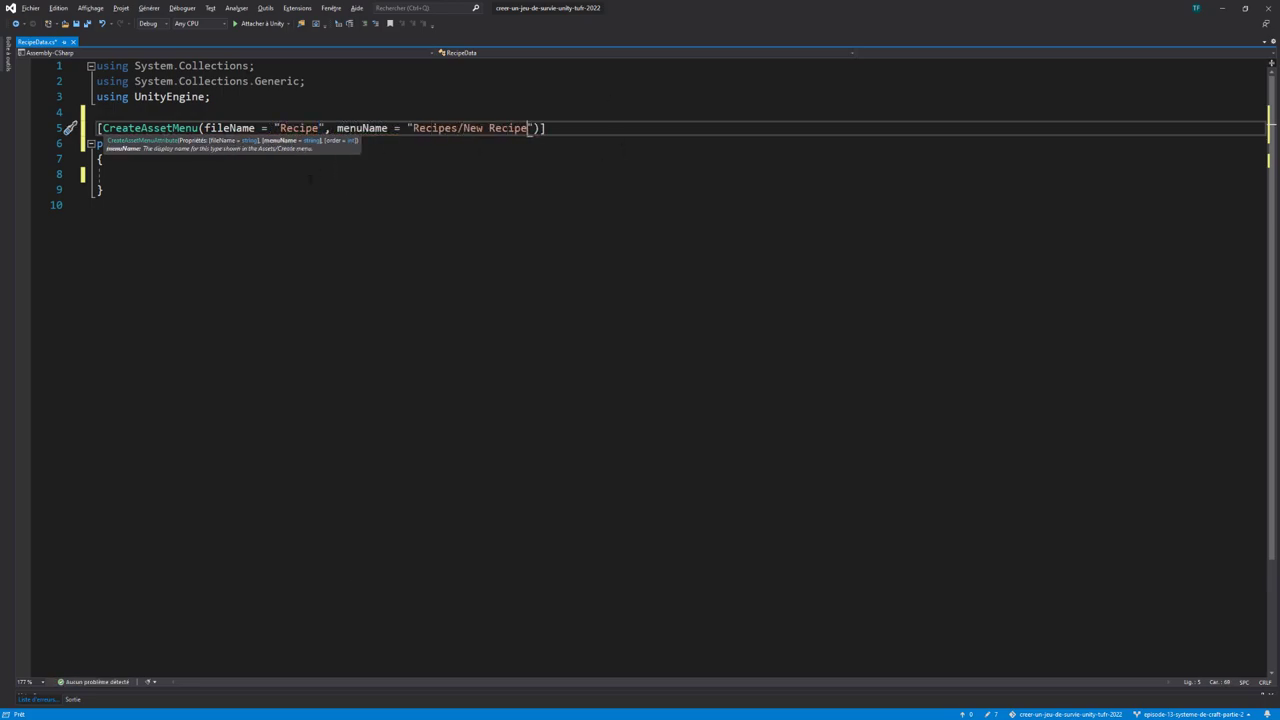
Add fields 'public ItemData craftableItem;' and 'public ItemData[] requiredItems;'
left_click(313, 174)
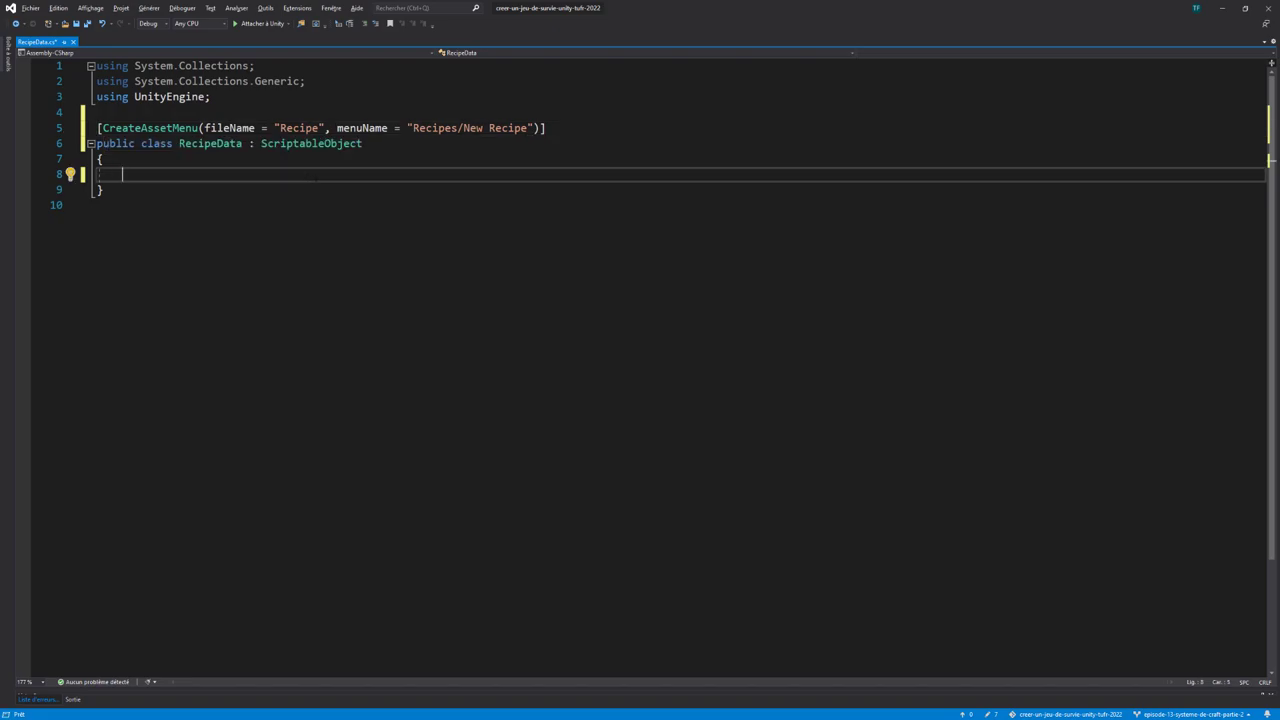
type("public ")
type("ItemD")
key("Tab")
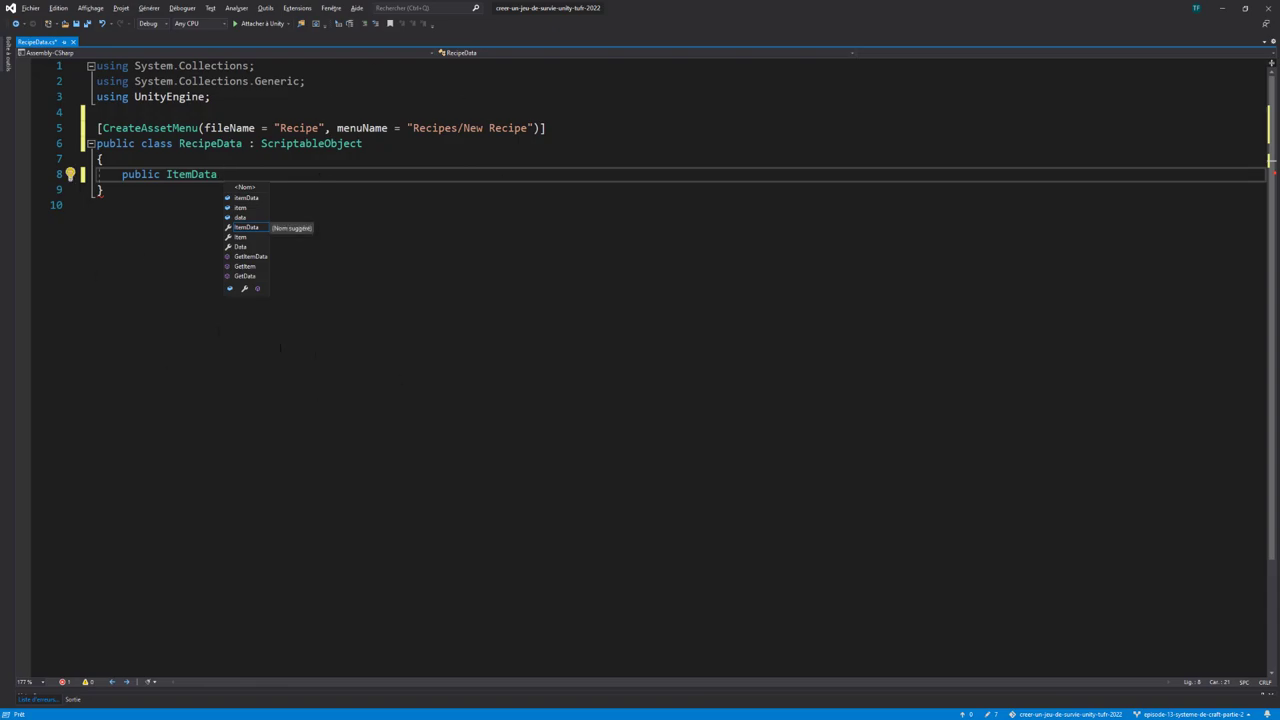
type("cra")
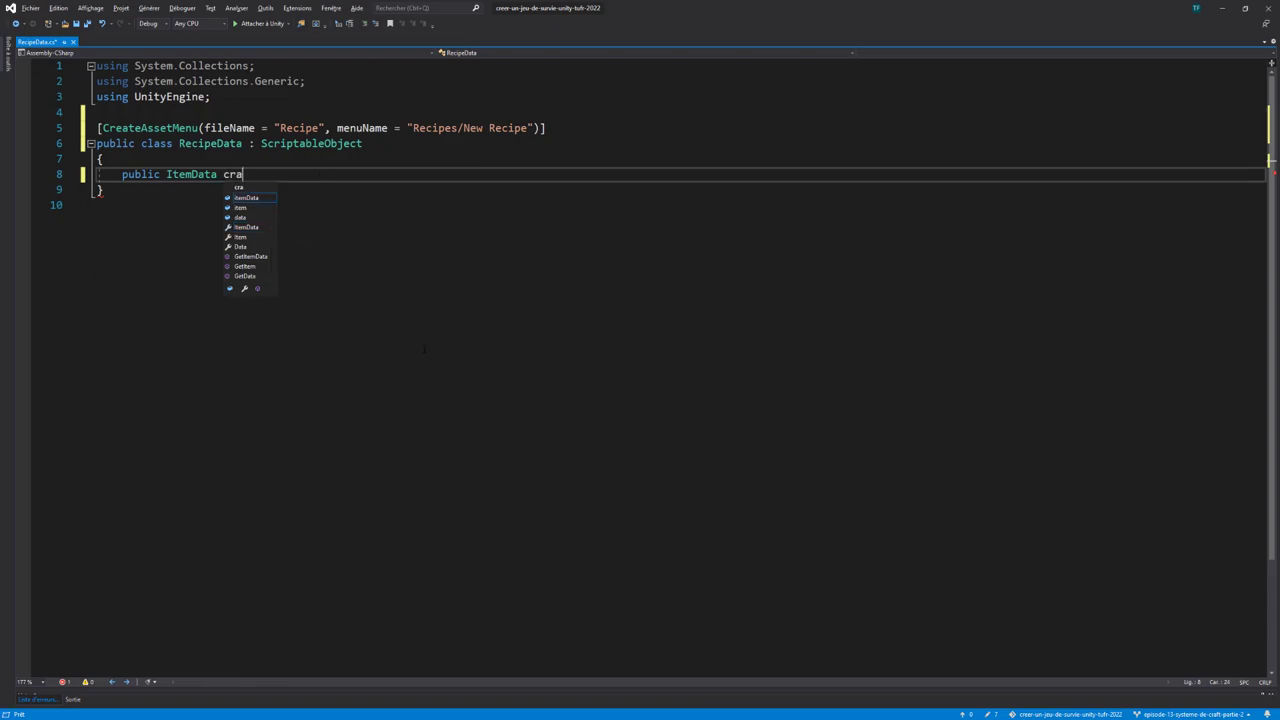
type("ftableI")
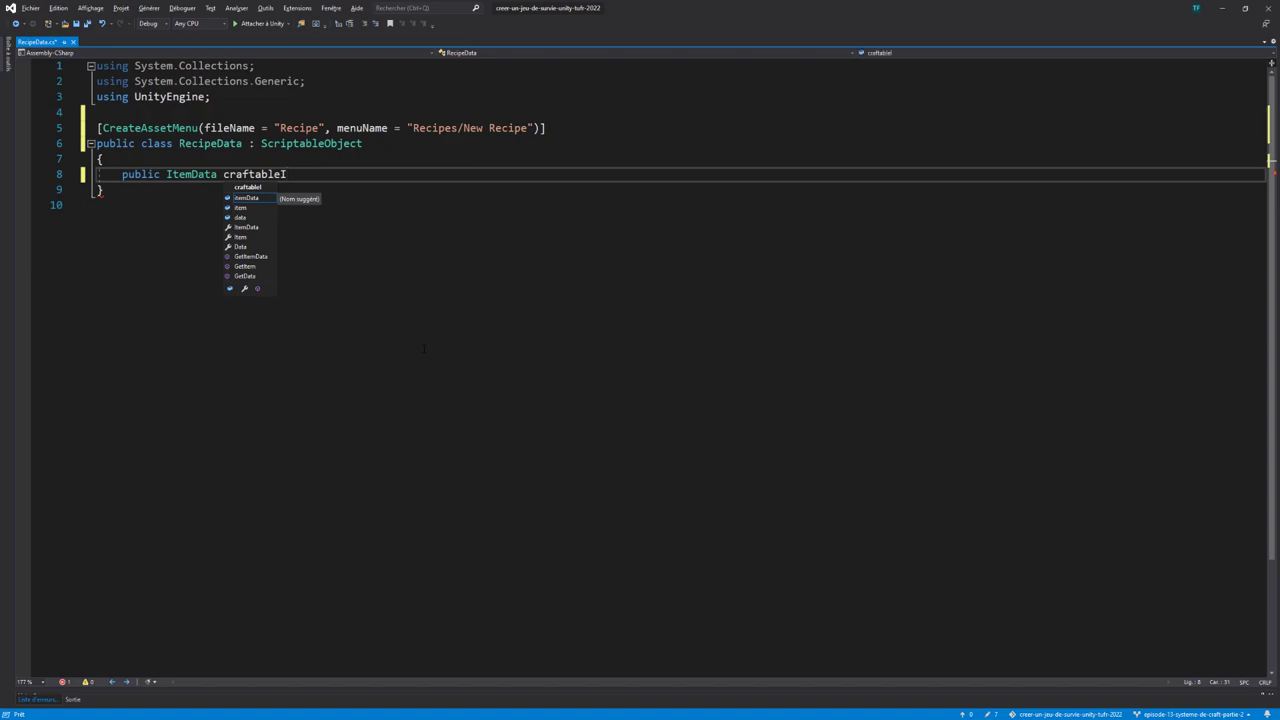
type("tem;")
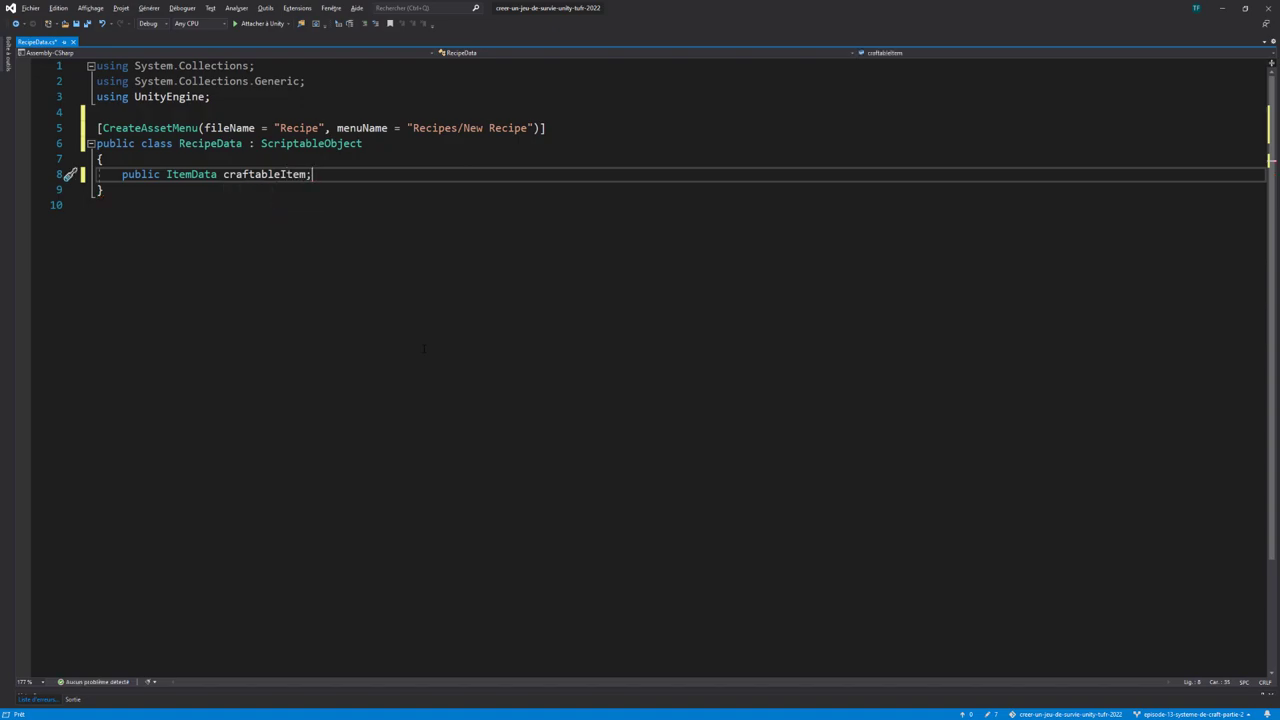
key("Return")
type("public ")
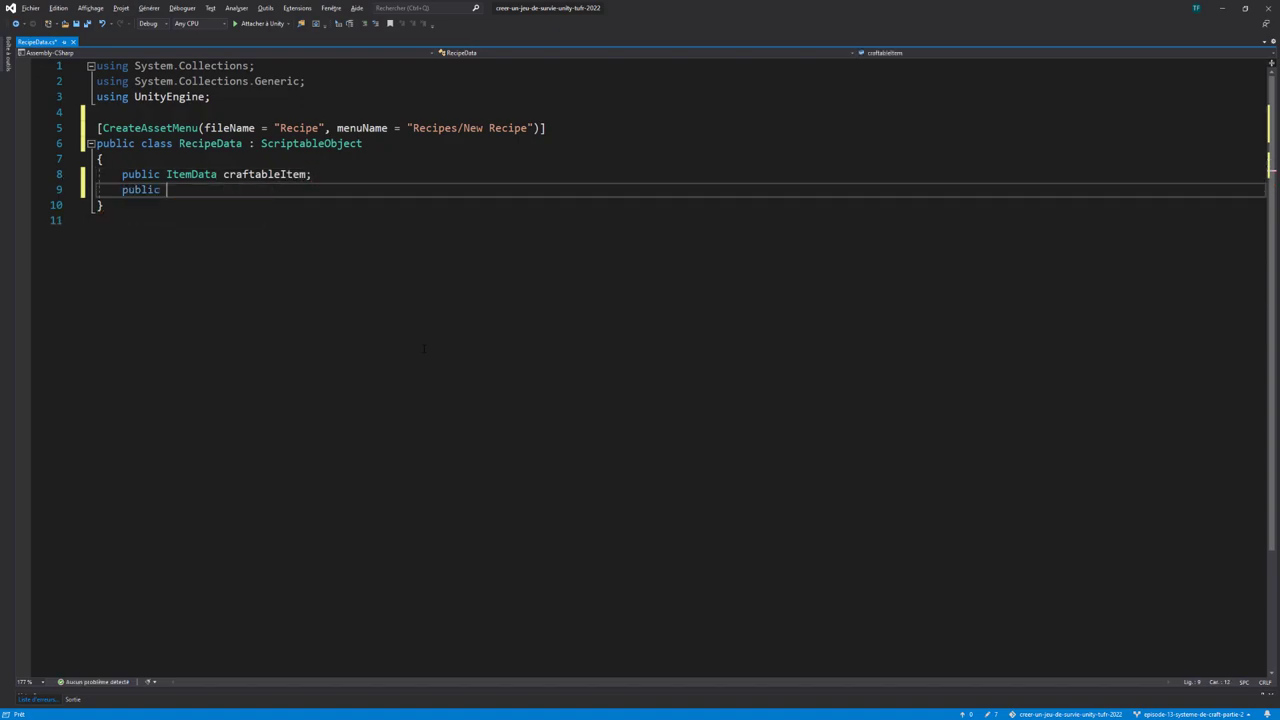
type("Item[")
key("Left")
type("Data")
key("Right")
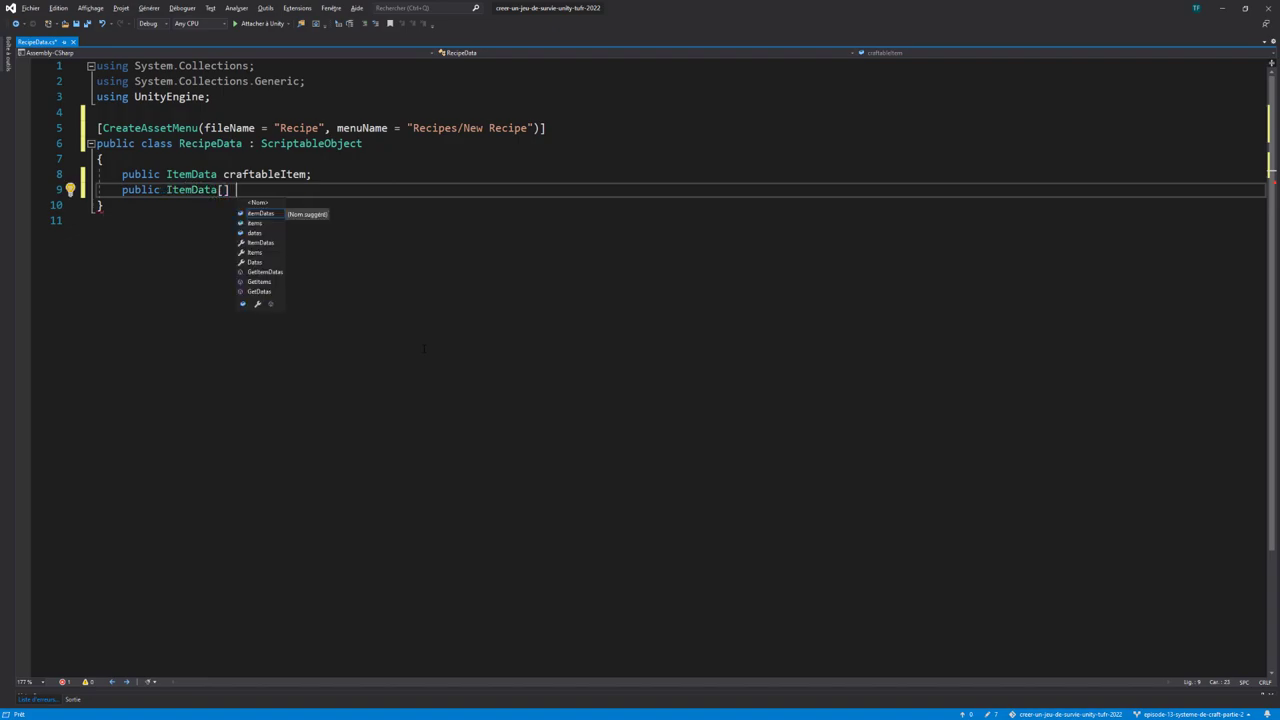
type("requiredR")
key("BackSpace")
type("I")
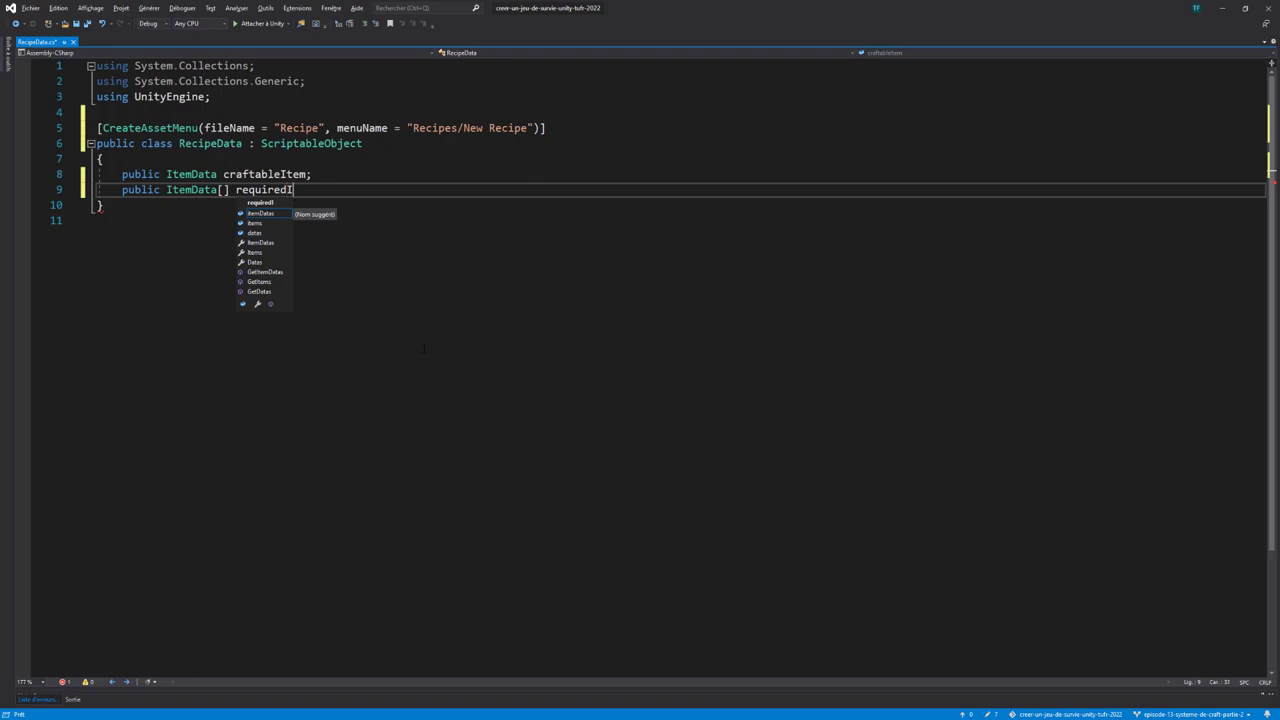
type("tems;")
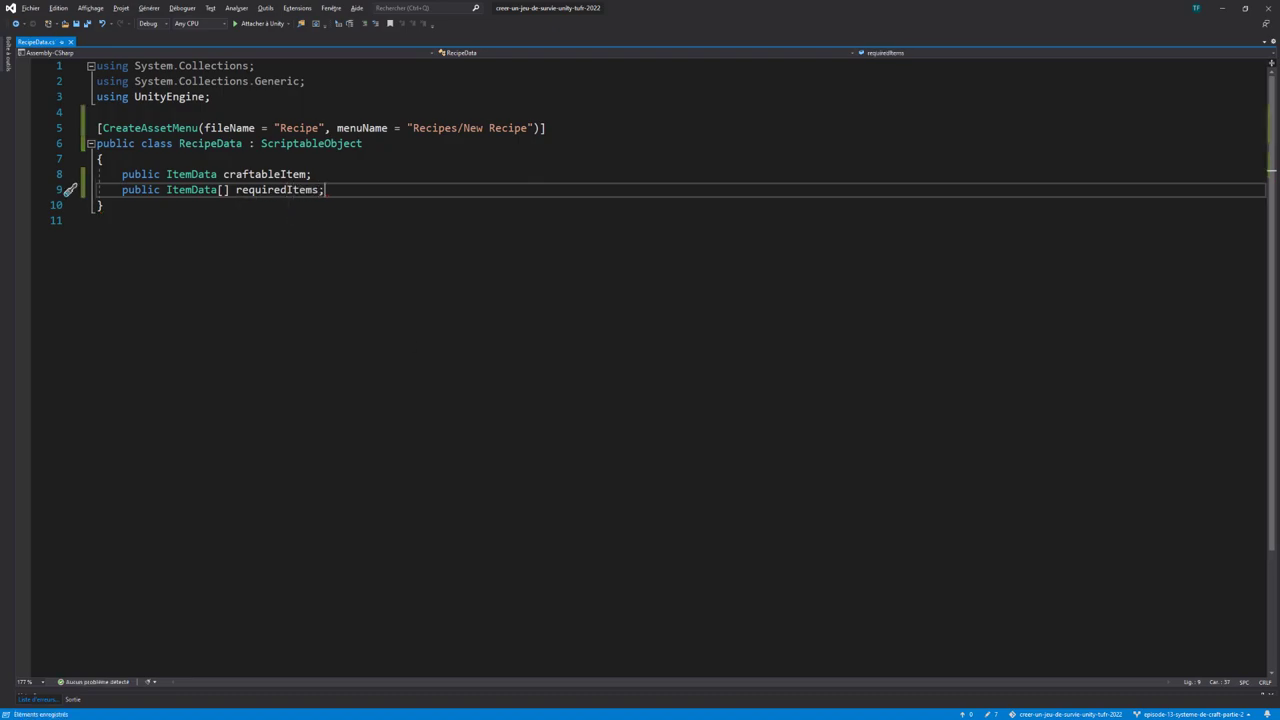
Remove the unused System.Collections using lines and save the script
double_click(274, 190)
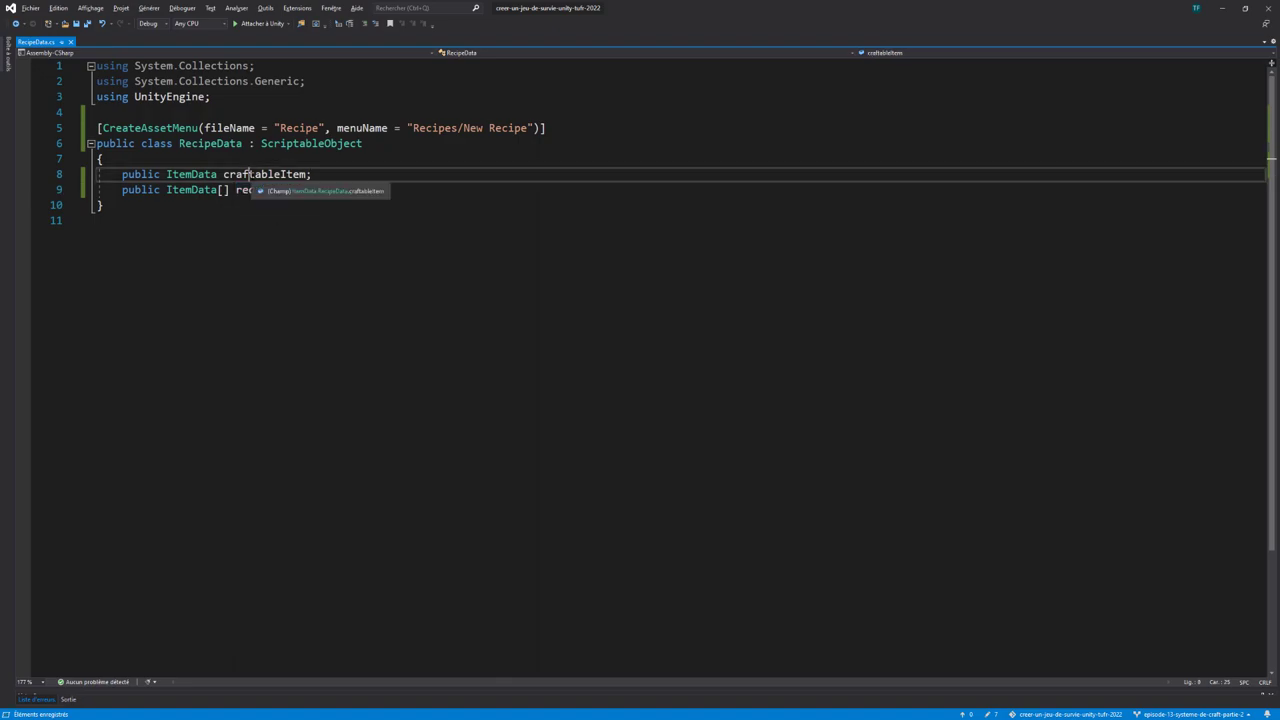
double_click(270, 174)
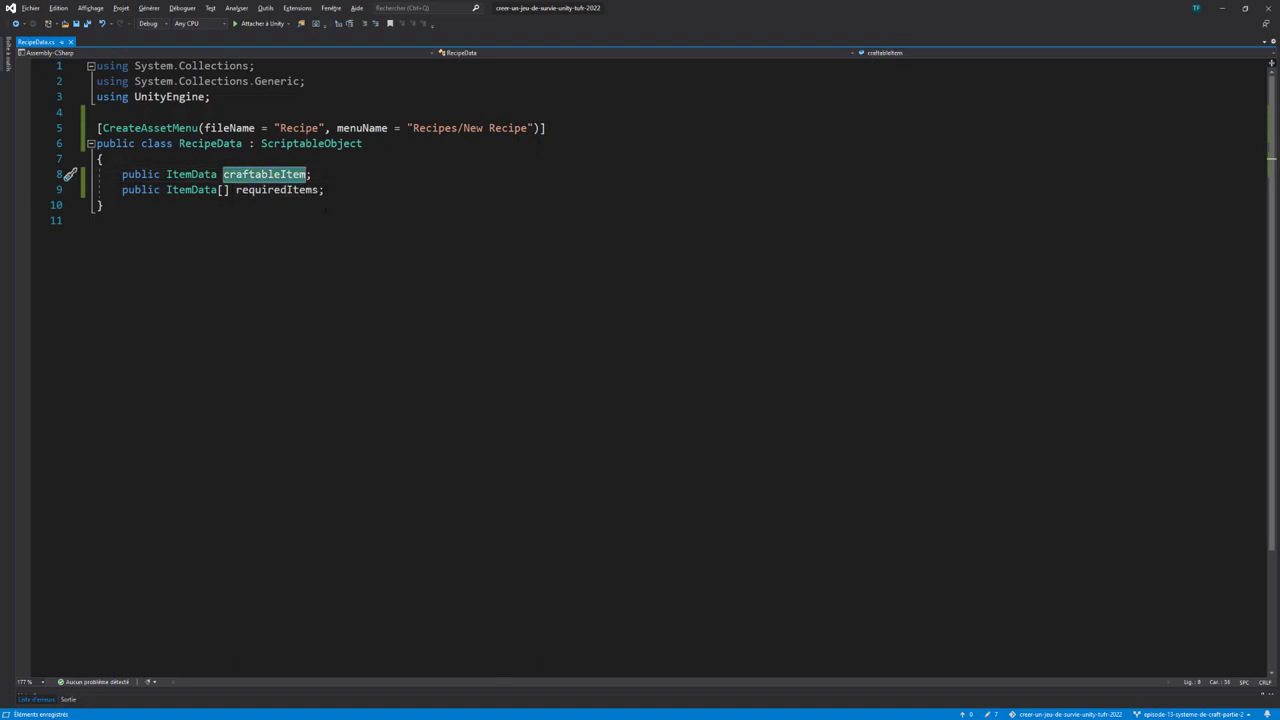
mouse_move(324, 190)
left_mouse_down()
mouse_move(122, 190)
mouse_move(166, 174)
mouse_move(122, 174)
left_mouse_up()
left_click(380, 207)
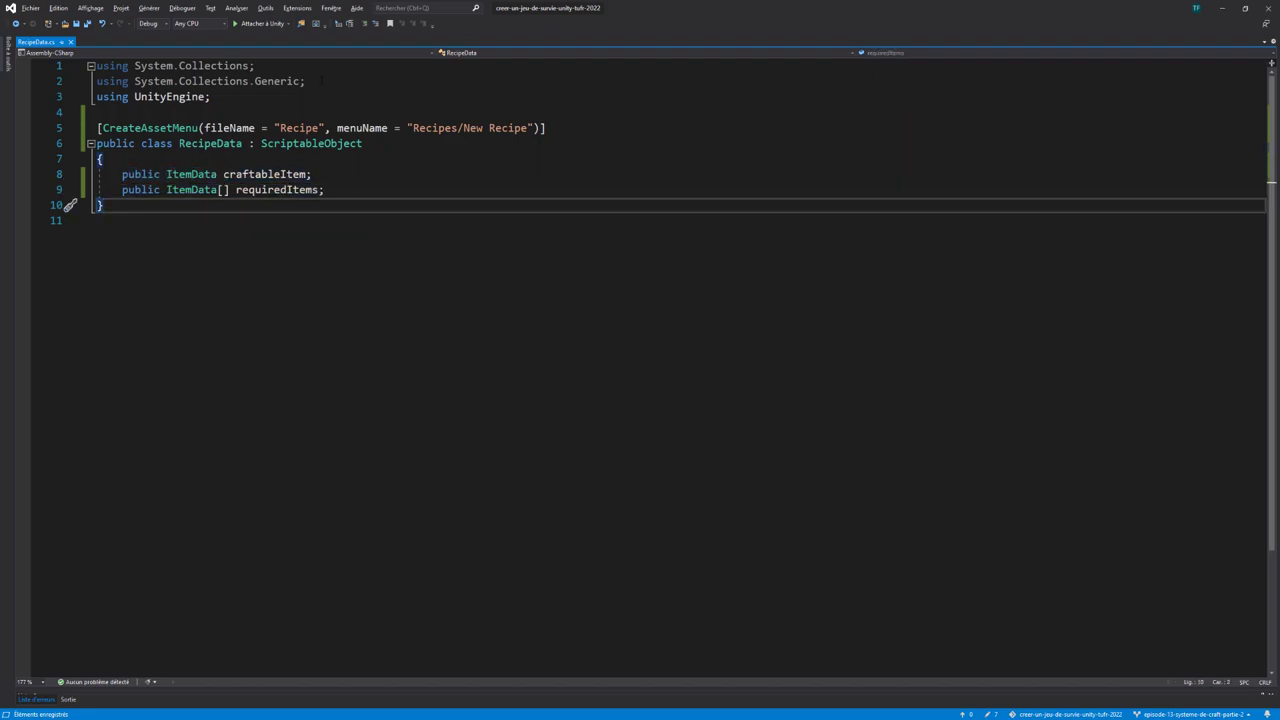
left_click_drag(320, 81, 94, 65)
key("Delete")
key("Delete")
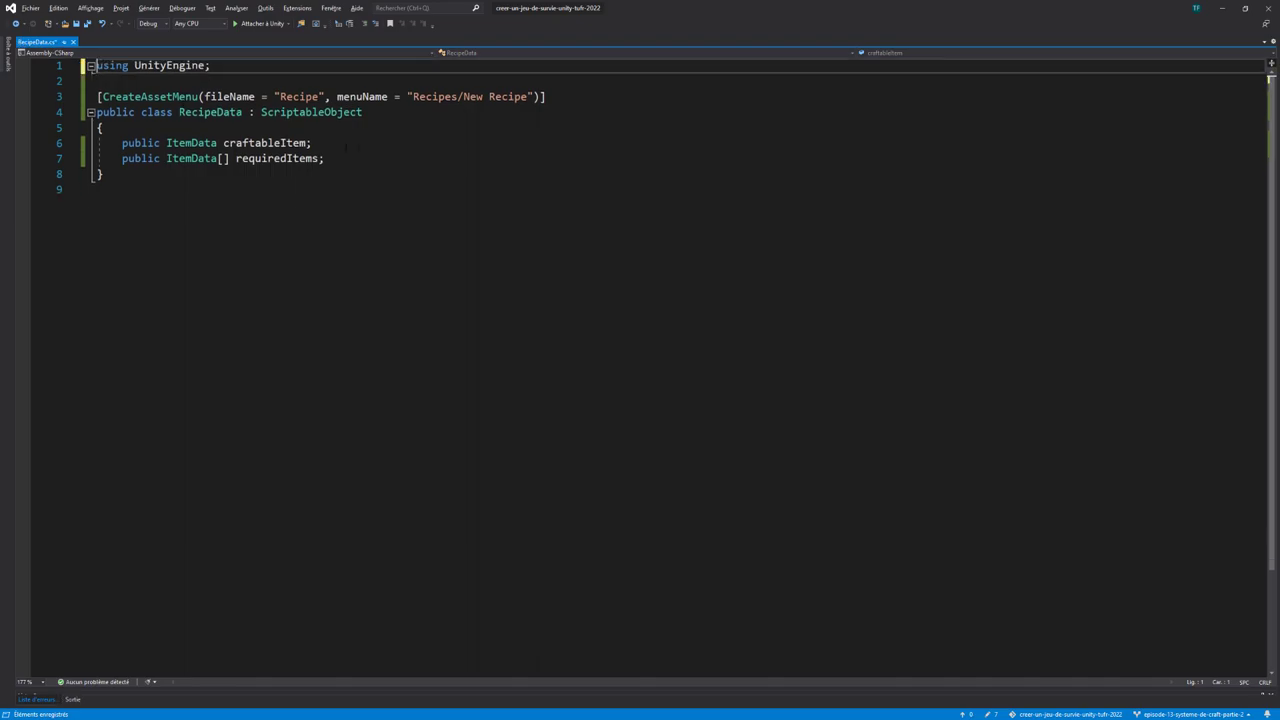
key("ctrl+s")
key("alt+Tab")
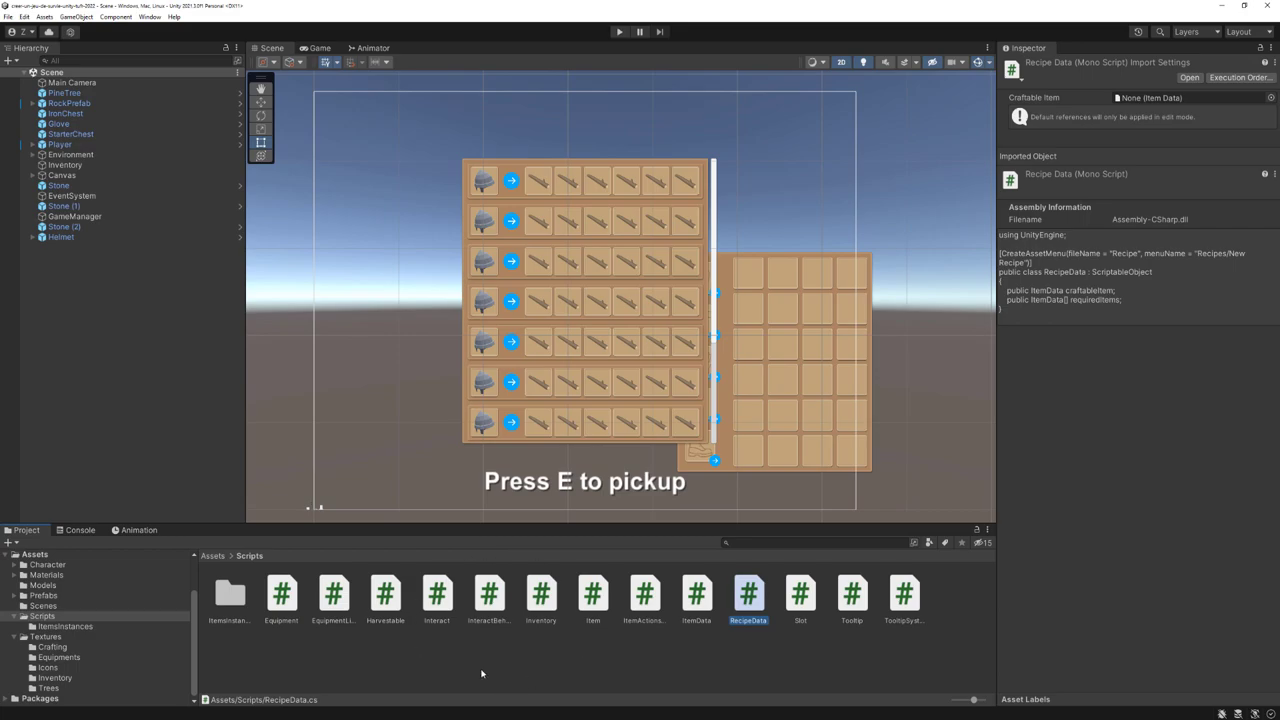
Create a folder named RecipesInstances under Scripts and open it
right_click(441, 668)
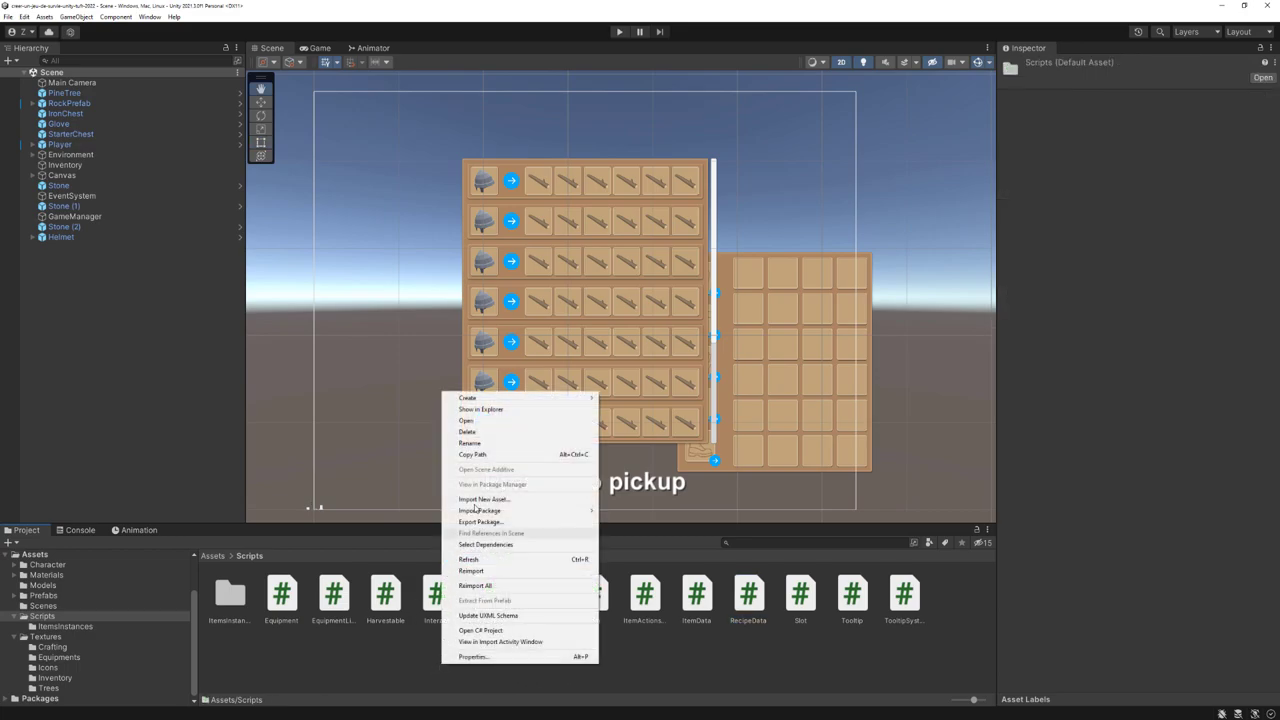
mouse_move(530, 398)
left_click(659, 264)
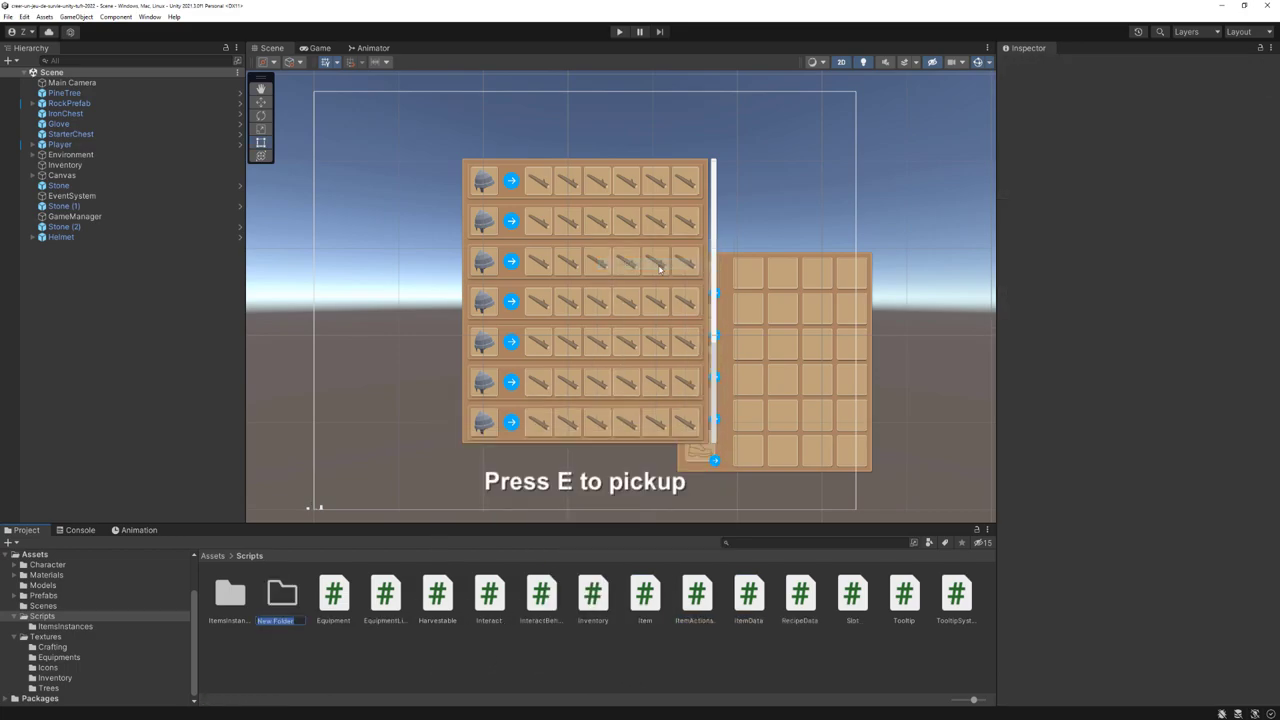
type("Recipe")
type("sInstances")
key("Return")
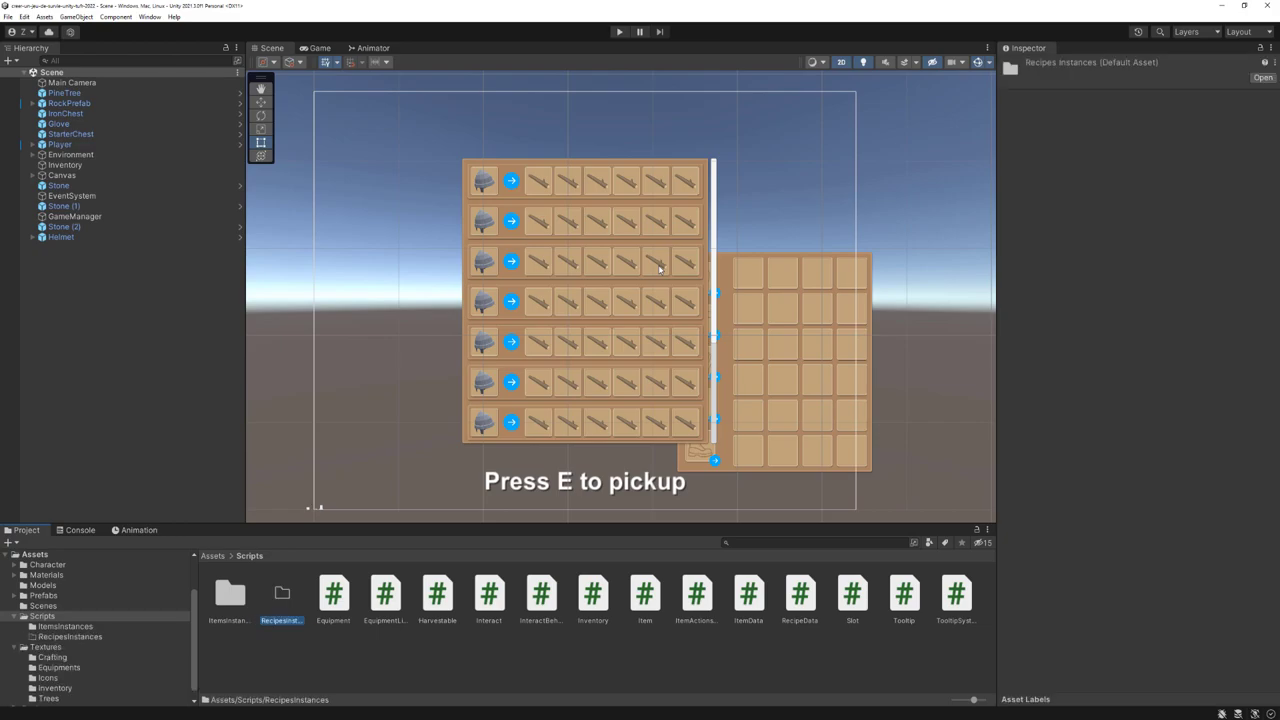
double_click(283, 592)
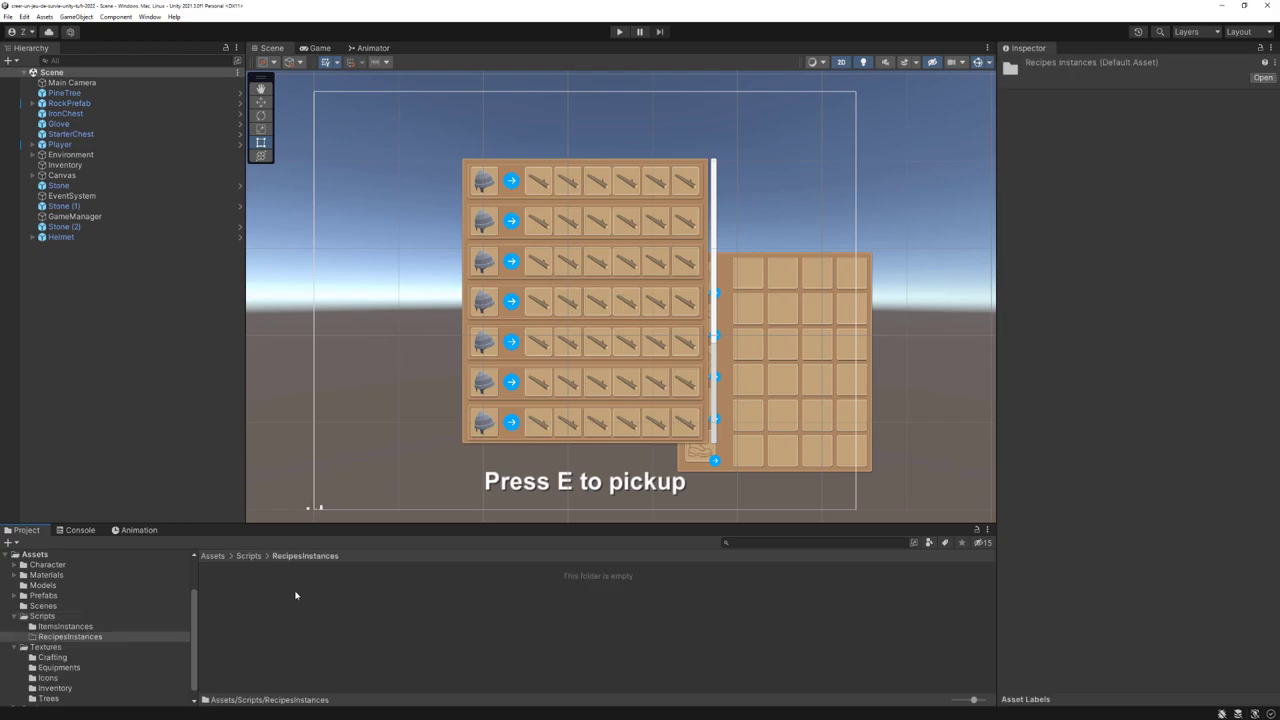
Create a Recipes > New Recipe asset and name it IronHelmetRecipe
right_click(276, 622)
mouse_move(355, 356)
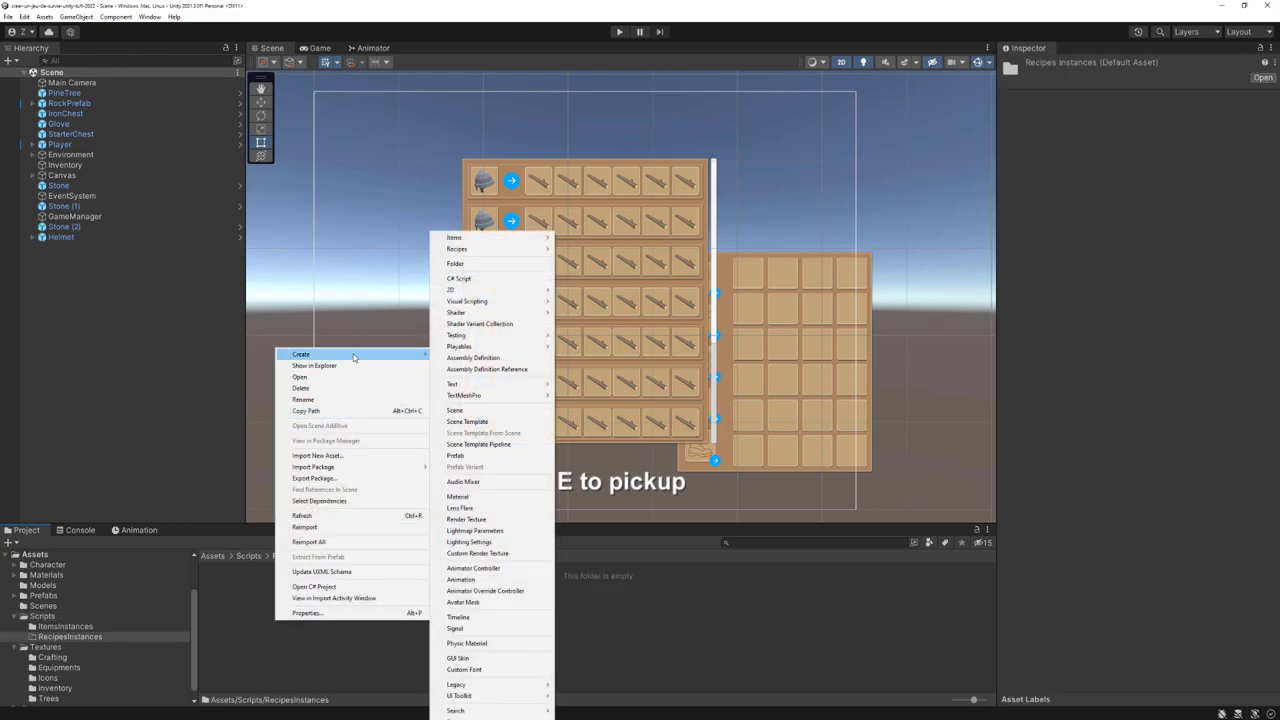
mouse_move(469, 252)
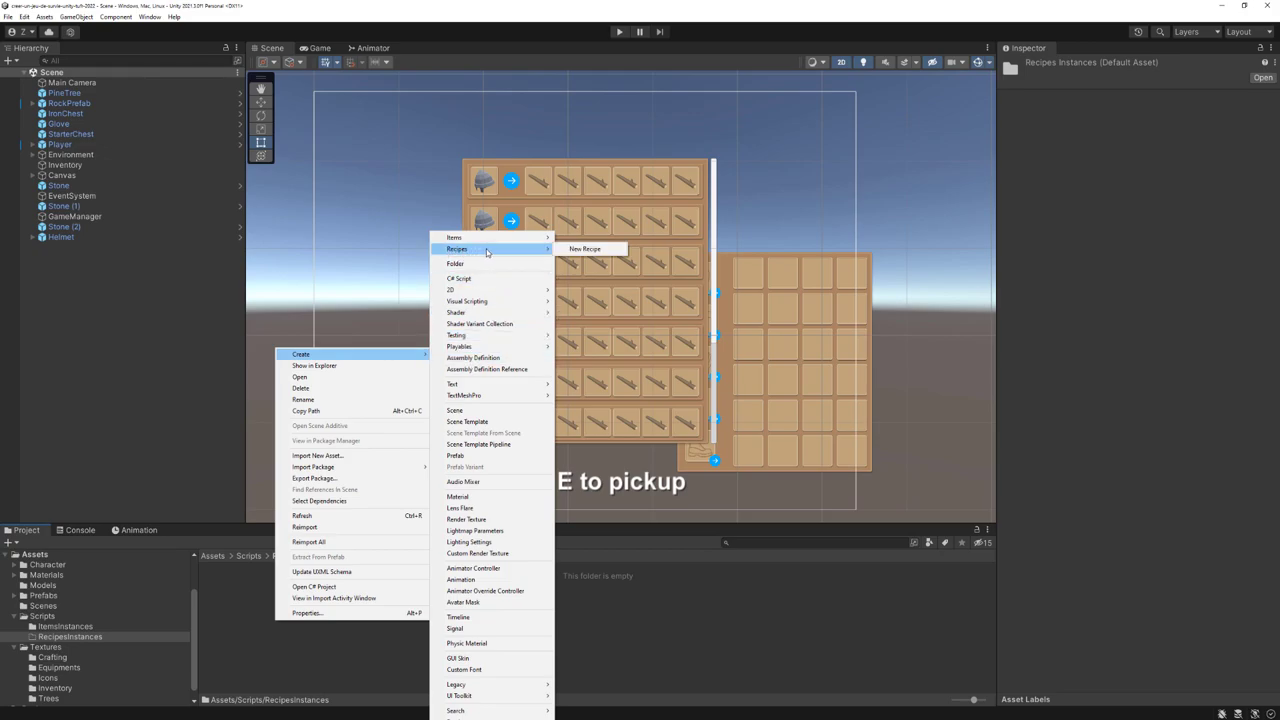
left_click(603, 250)
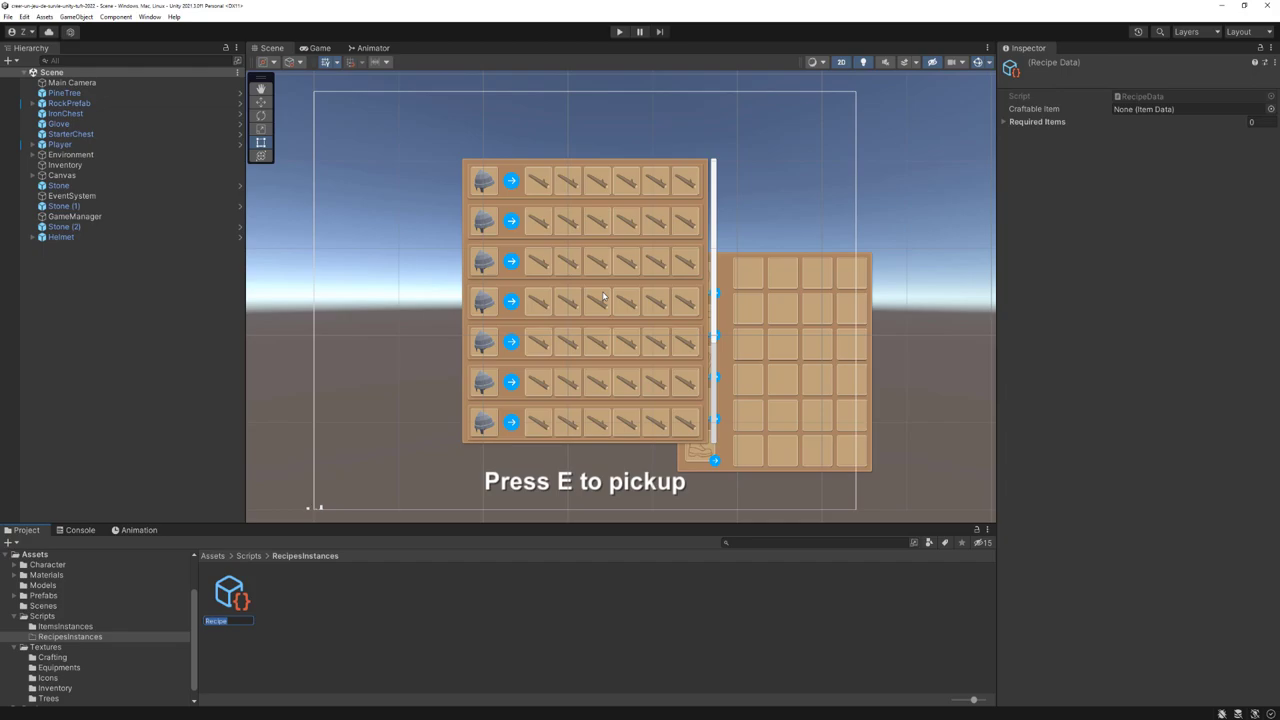
key("BackSpace")
type("onH")
type("elmetRe")
type("cipe")
key("Return")
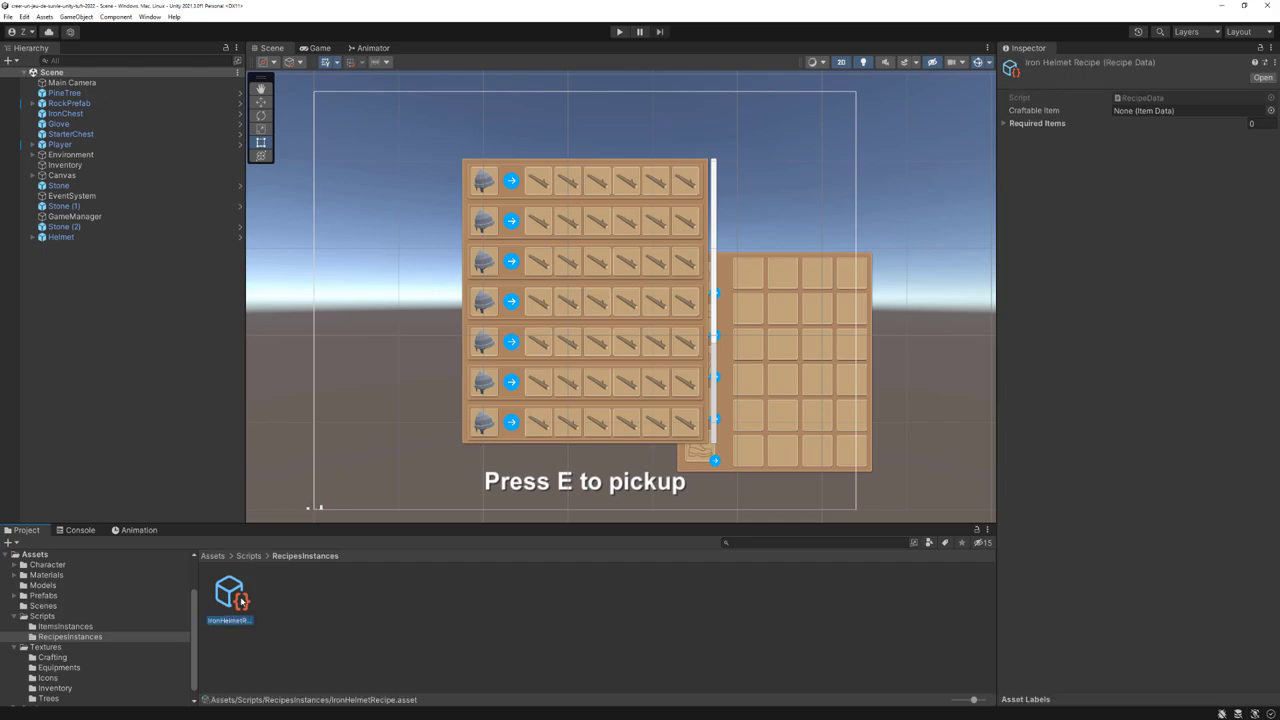
In ItemsInstances, rename the Helmet item asset to IronHelmet
left_click(62, 626)
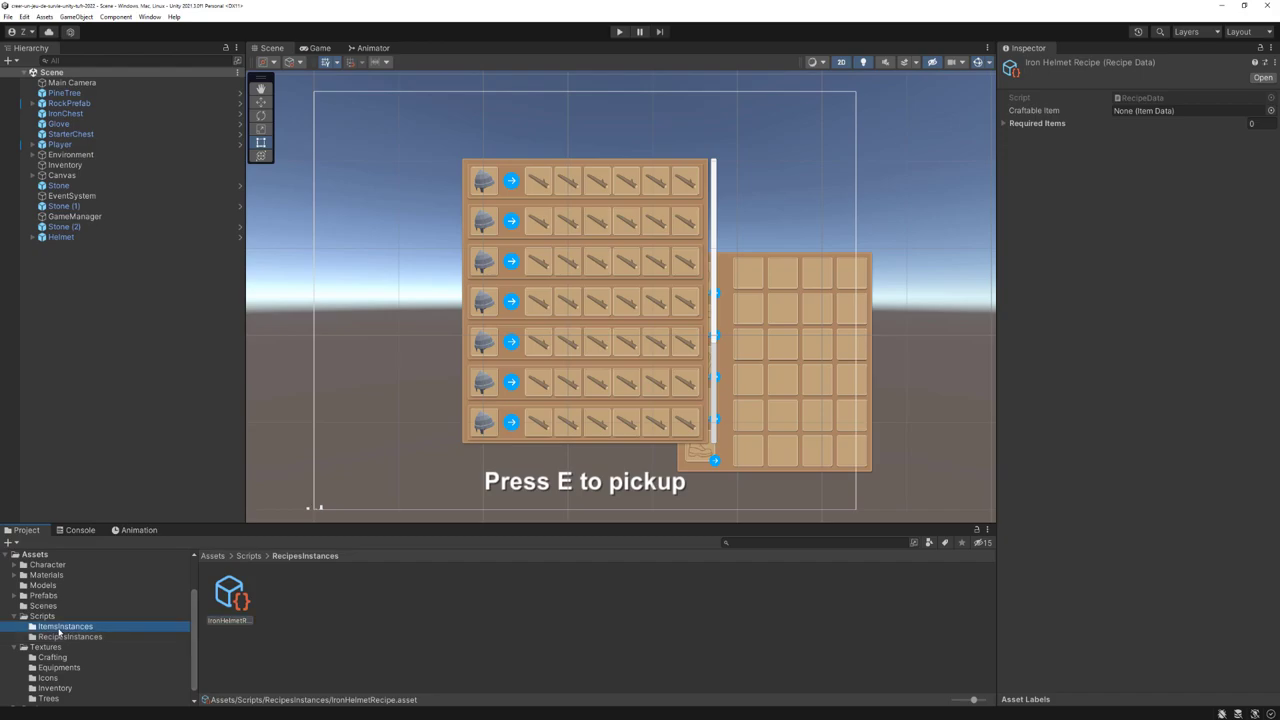
left_click(230, 598)
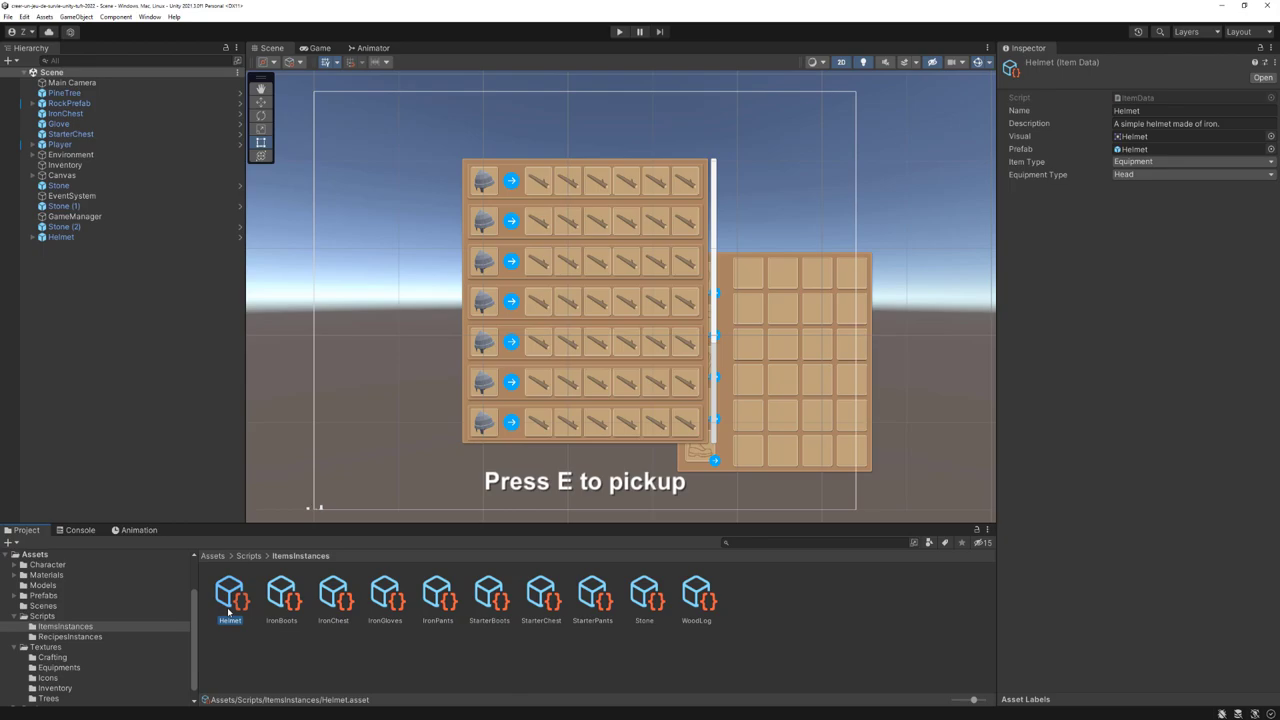
left_click(227, 607)
key("Home")
type("Iron")
key("Return")
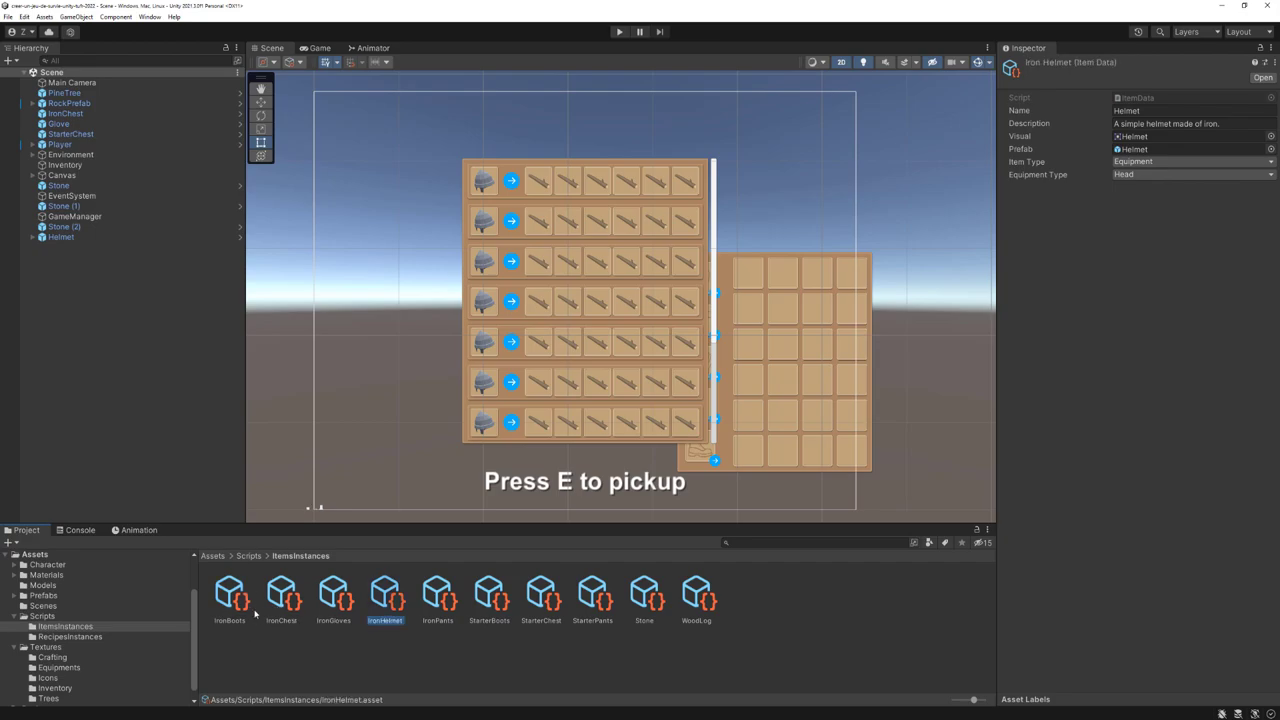
Check IronBoots, IronChest, IronGloves and IronHelmet, then select IronHelmetRecipe in RecipesInstances
left_click(229, 603)
left_click(287, 593)
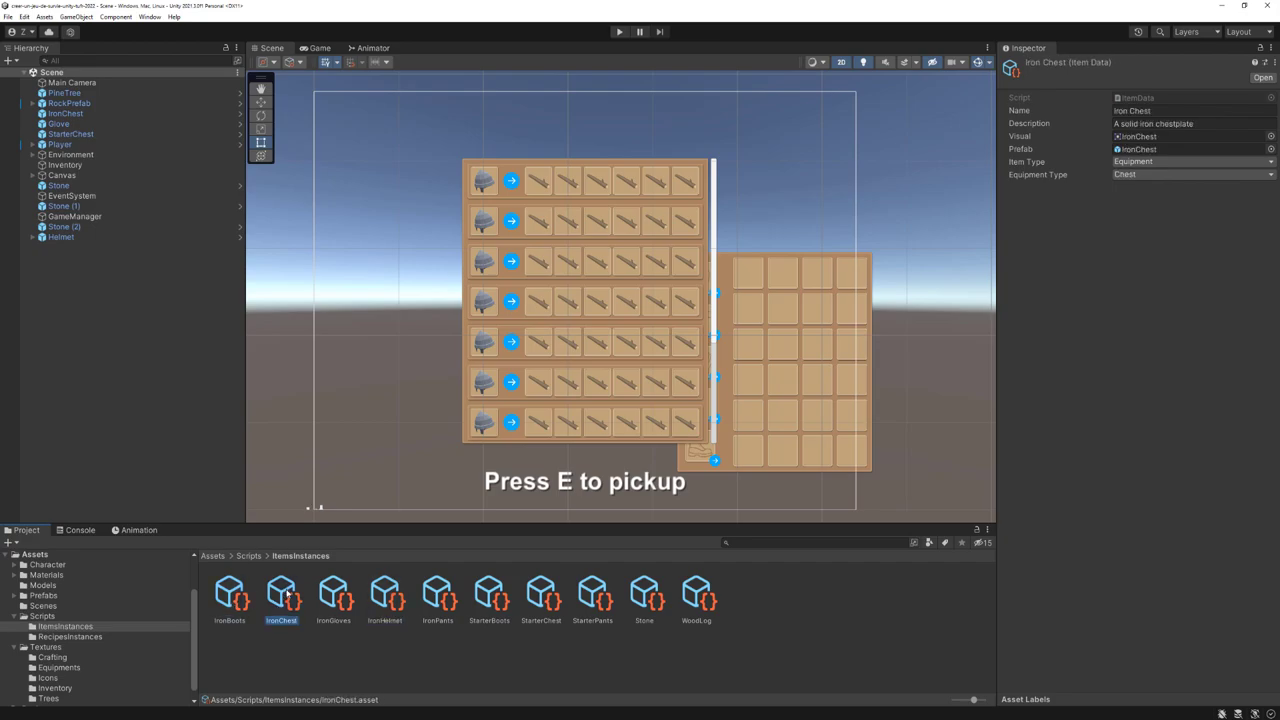
left_click(340, 598)
left_click(400, 614)
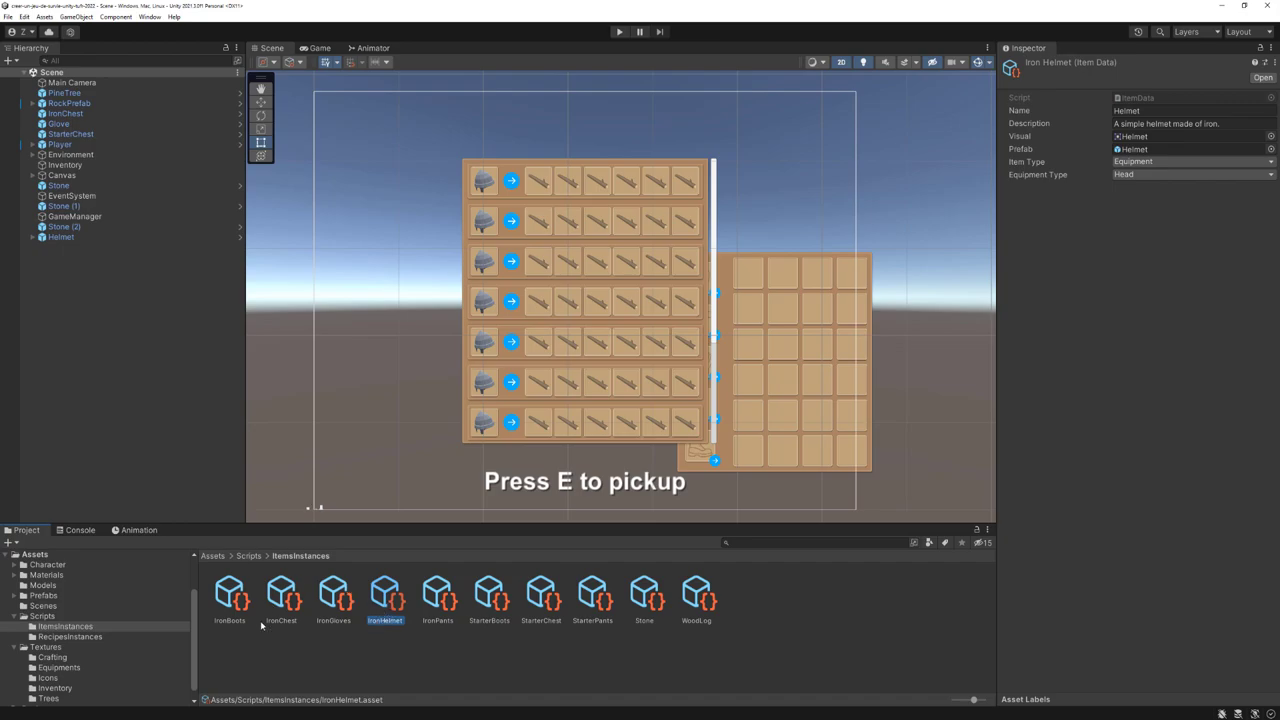
left_click(60, 637)
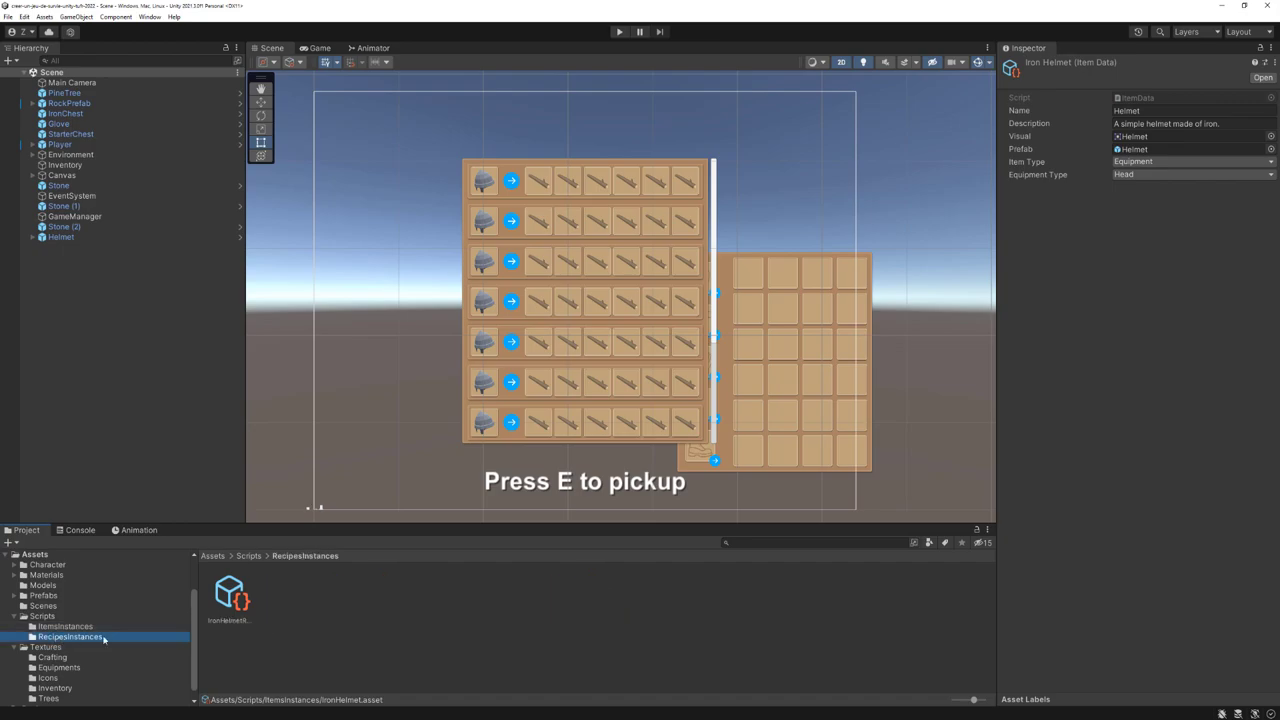
left_click(235, 596)
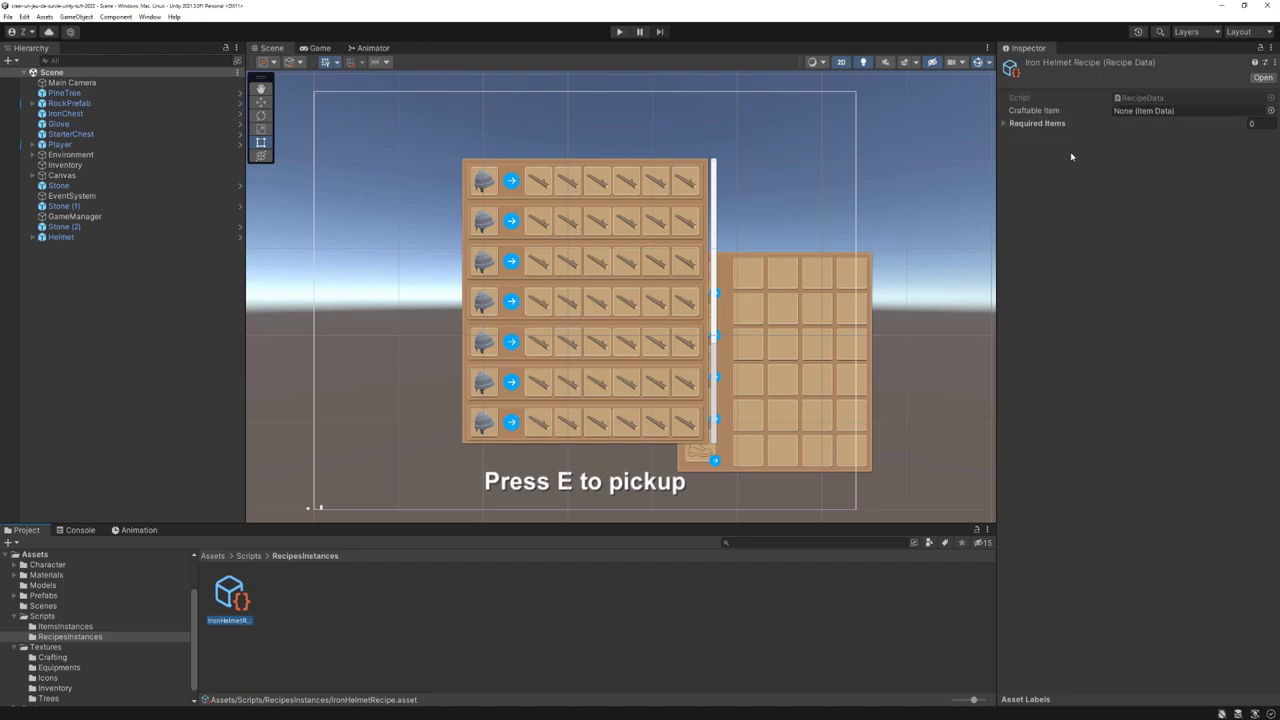
Set the recipe's Craftable Item to IronHelmet and Required Items size to 3
left_click(1155, 113)
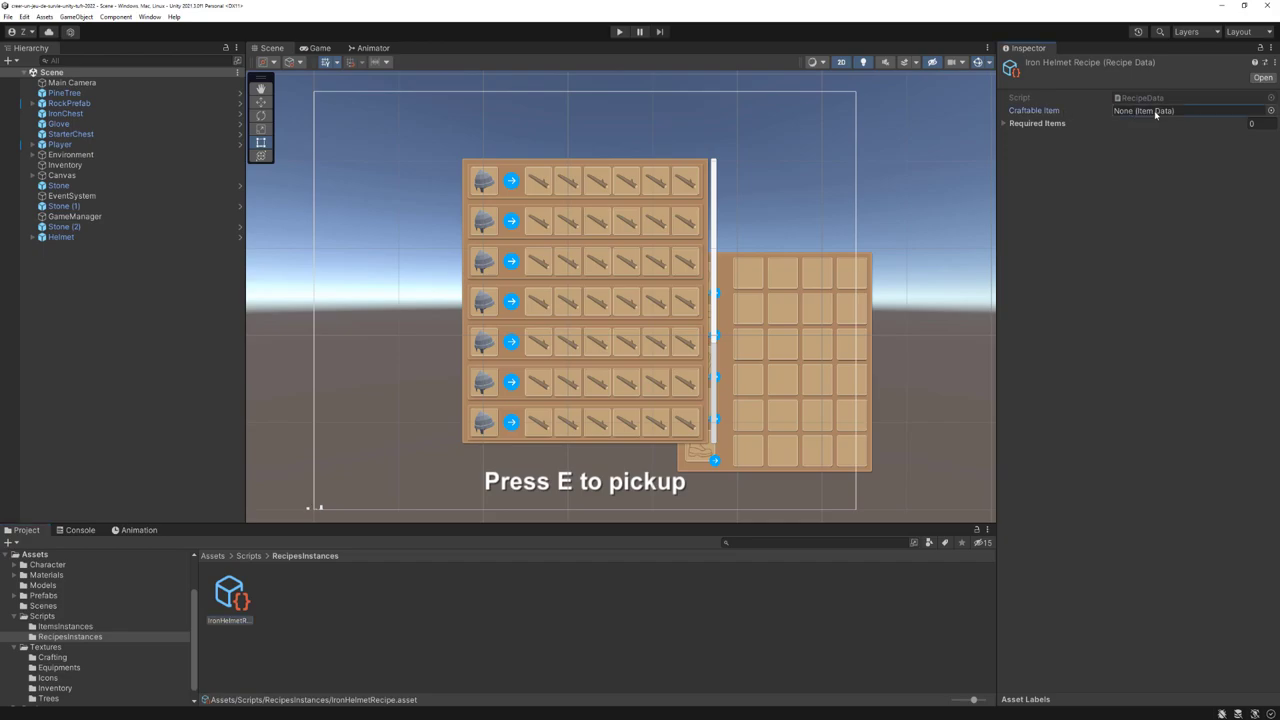
left_click(1271, 111)
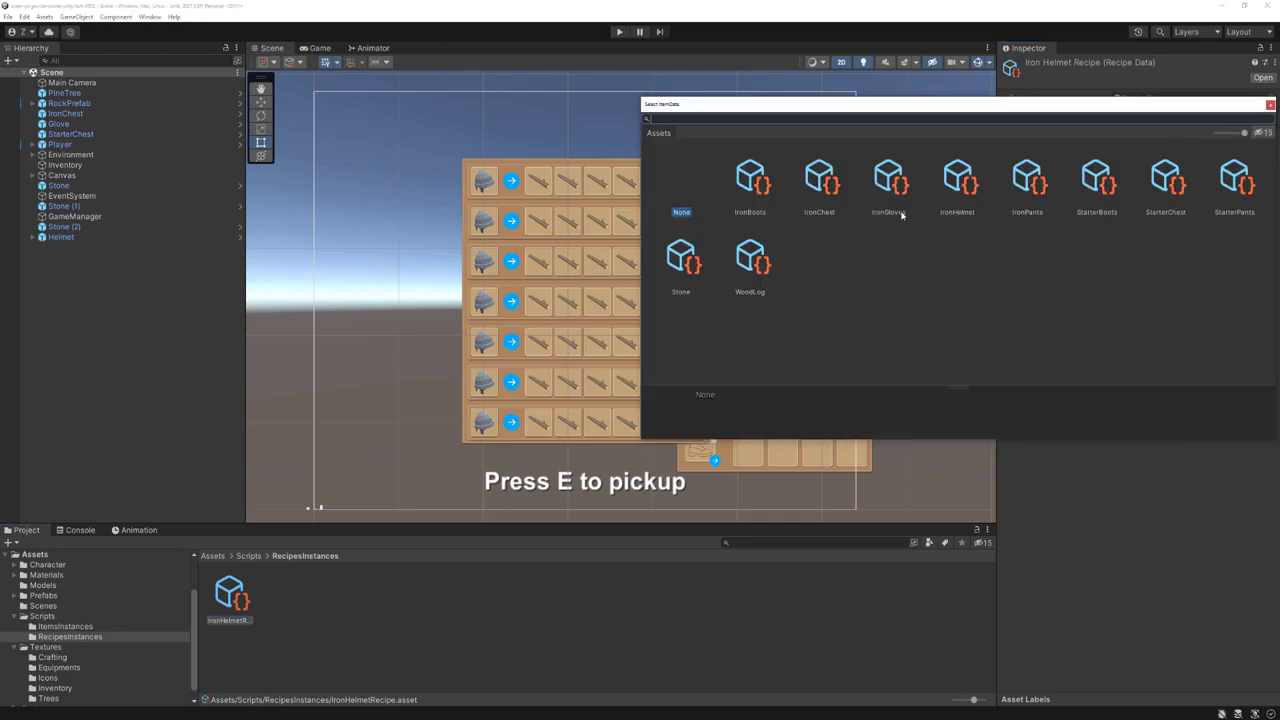
left_click(962, 178)
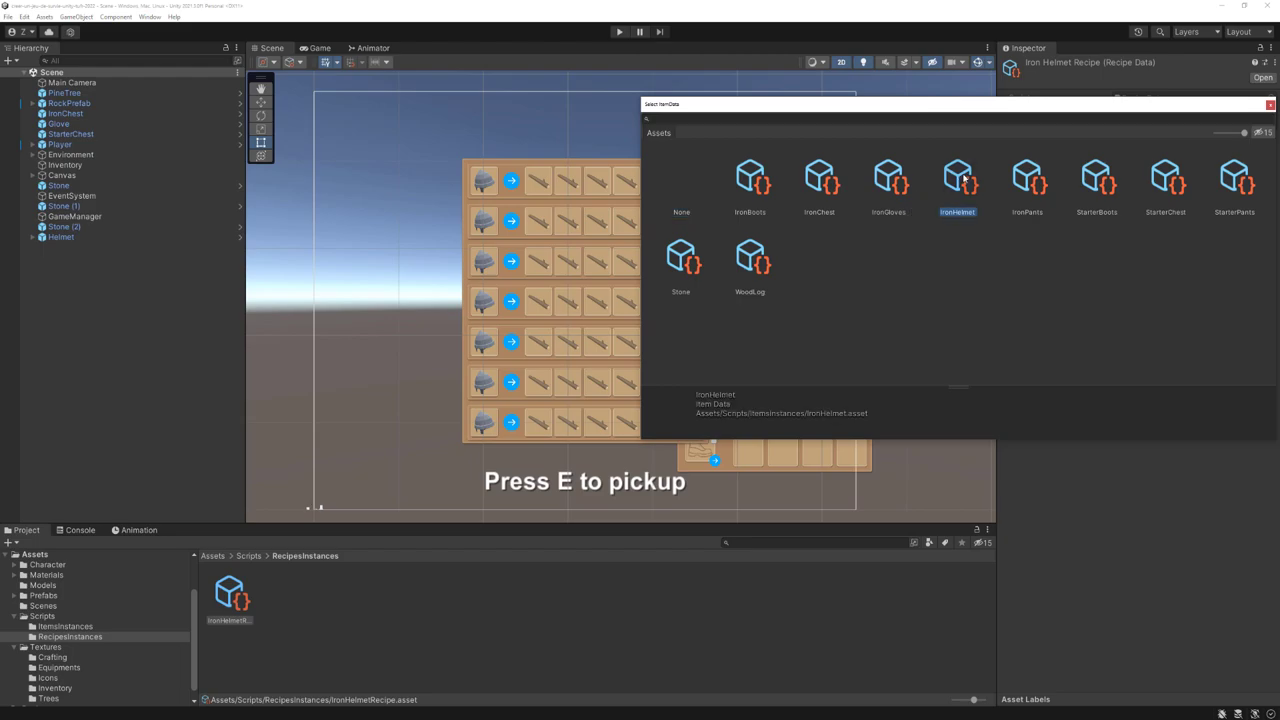
left_click(1268, 106)
left_click(1004, 124)
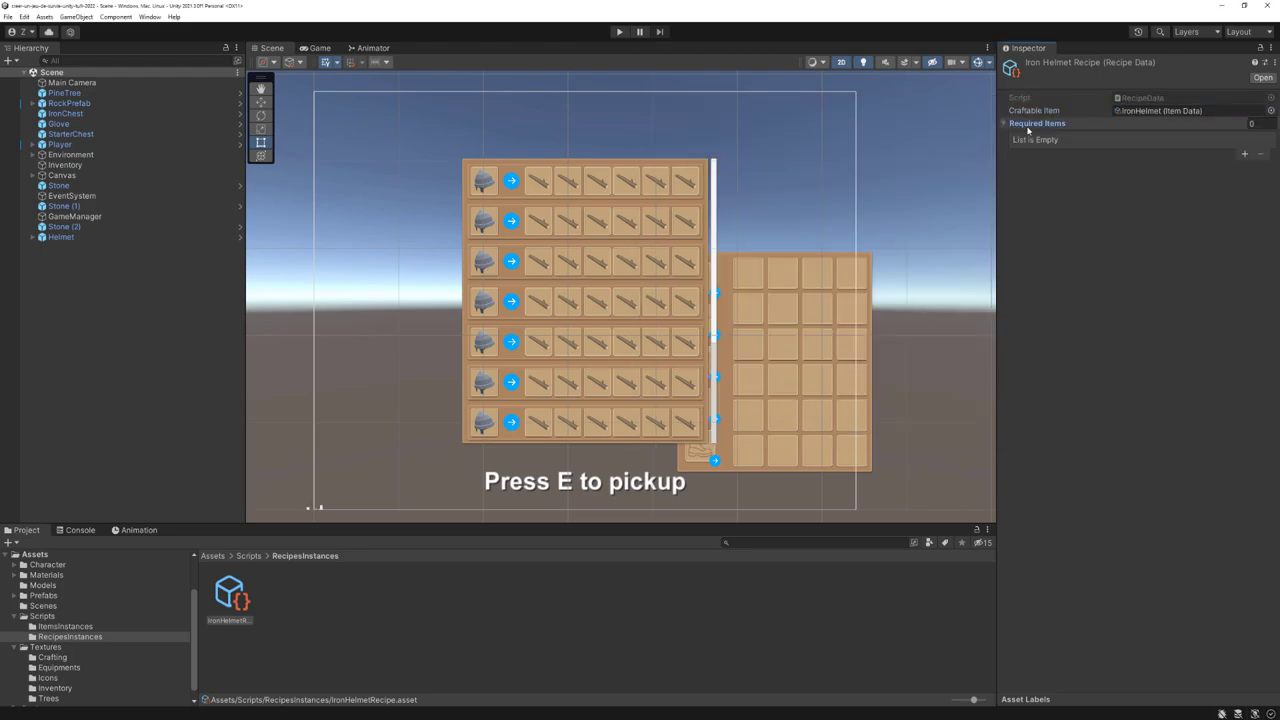
left_click(1251, 123)
type("3")
key("Return")
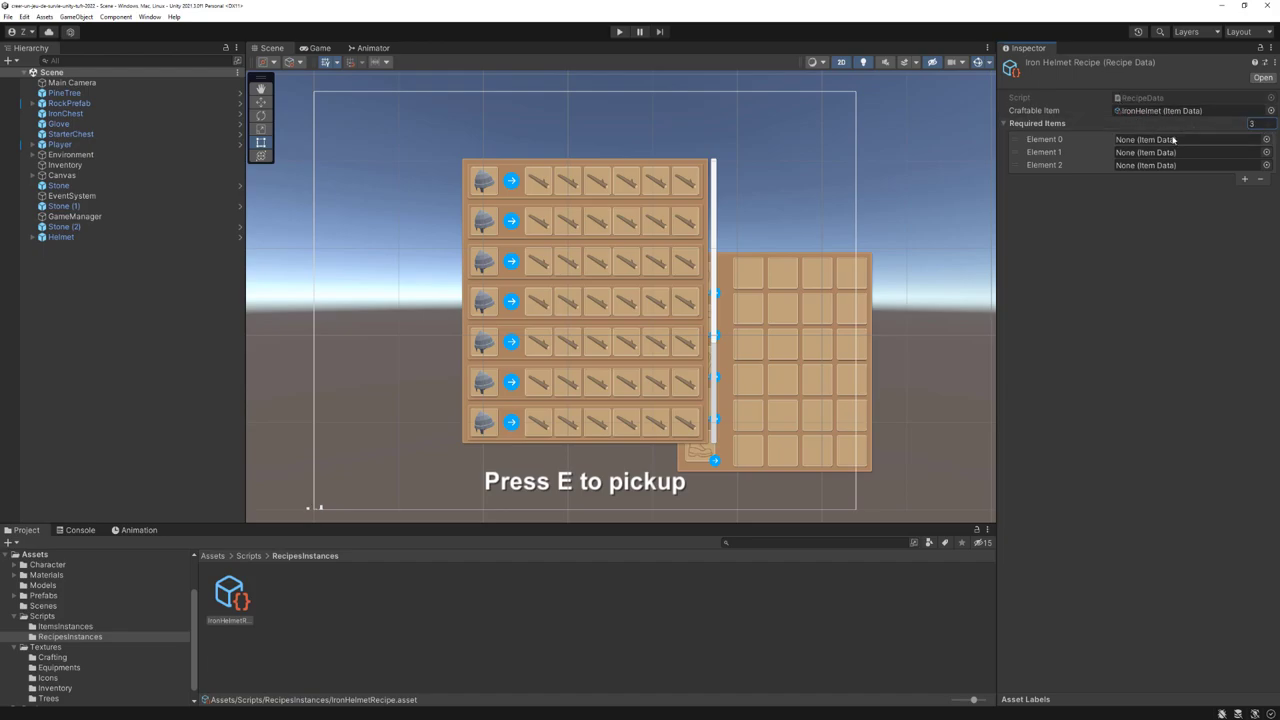
Assign Stone, Stone and WoodLog to Required Items Elements 0, 1 and 2
left_click(1266, 139)
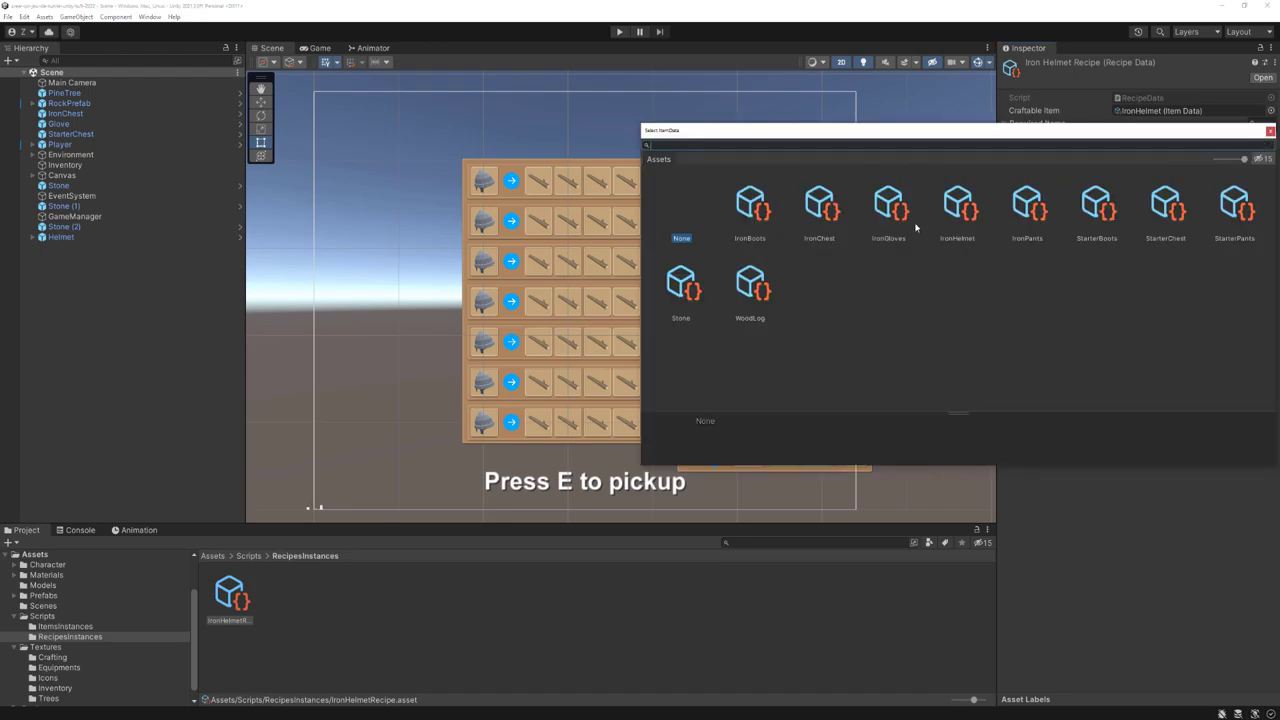
left_click(681, 288)
left_click(1270, 131)
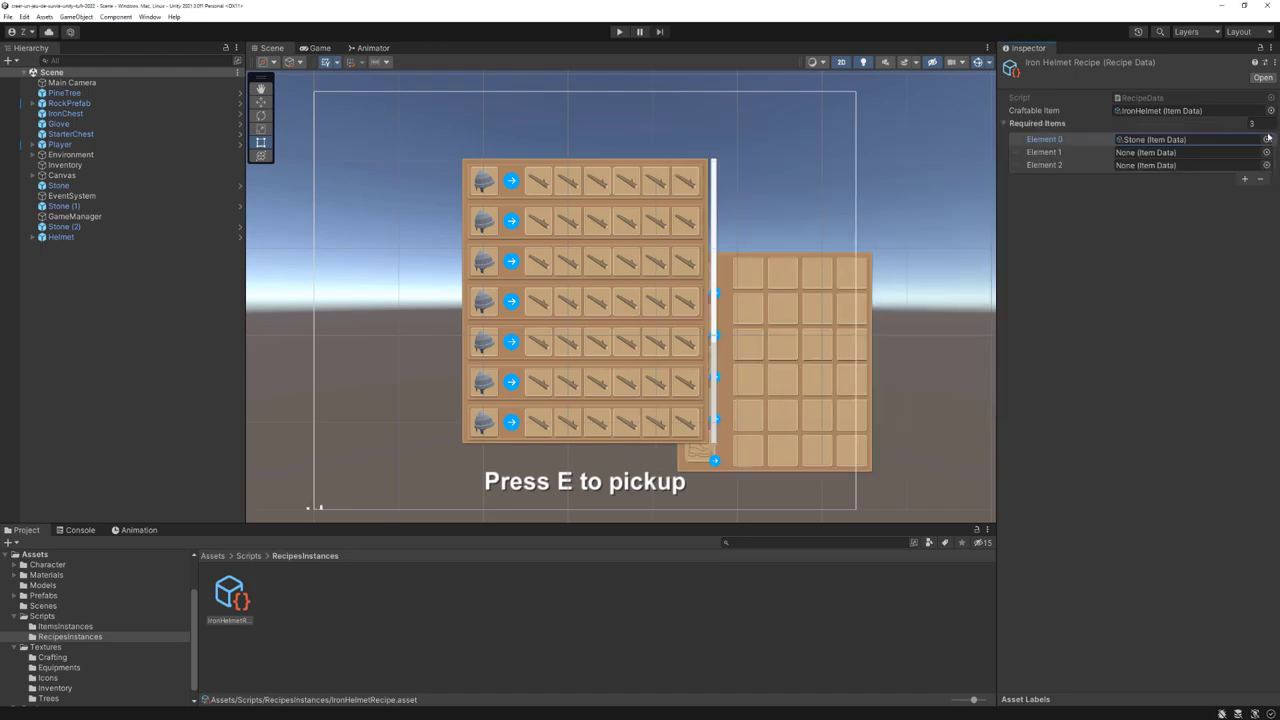
left_click(1266, 152)
left_click(681, 293)
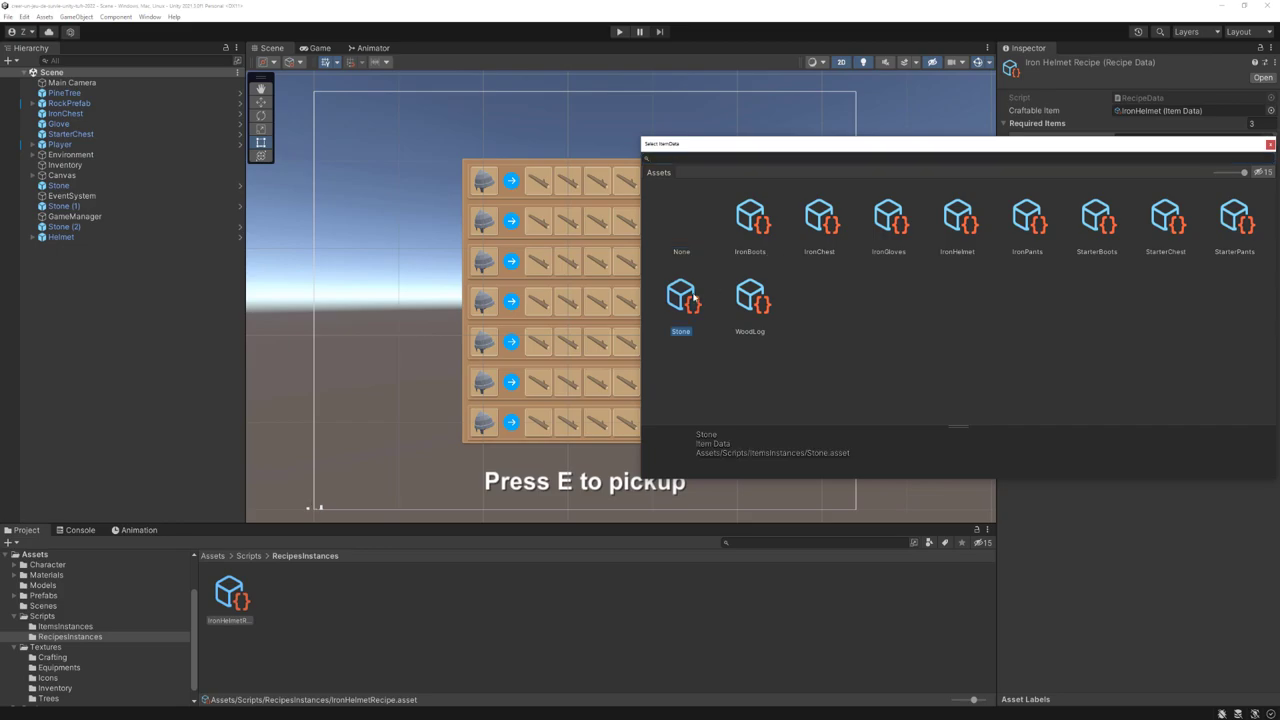
left_click(1270, 144)
left_click(1265, 165)
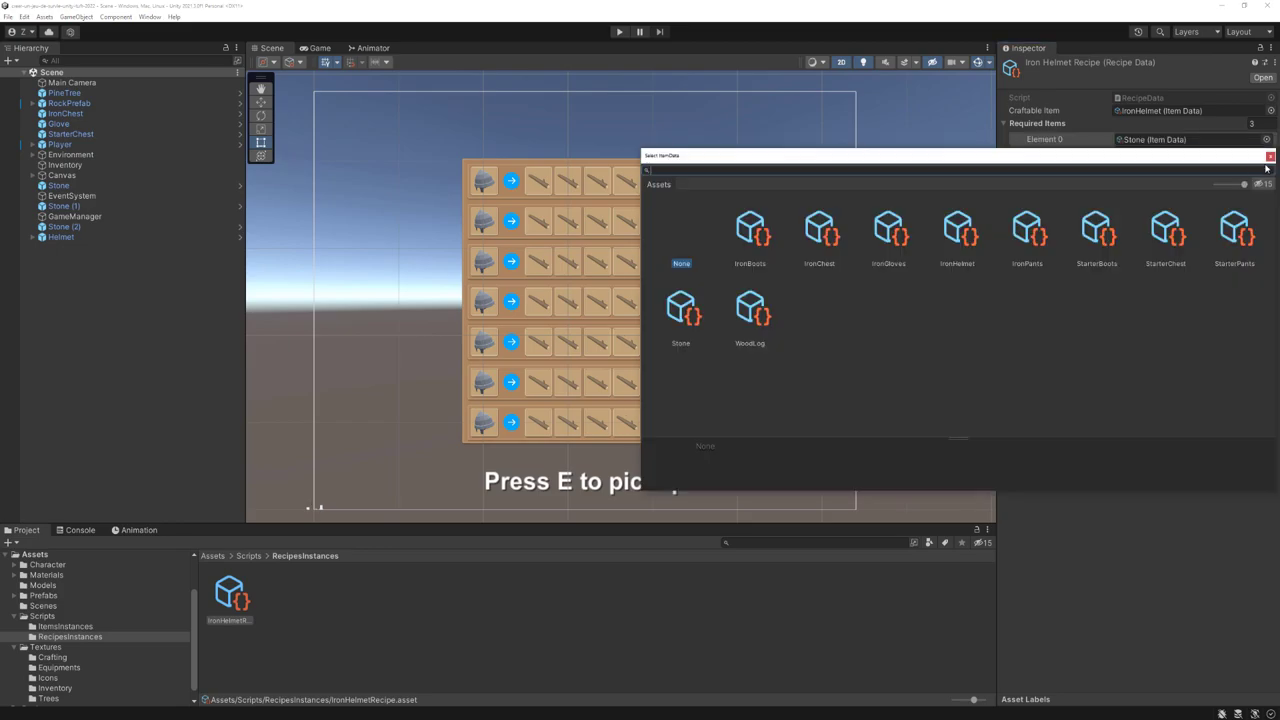
left_click(752, 310)
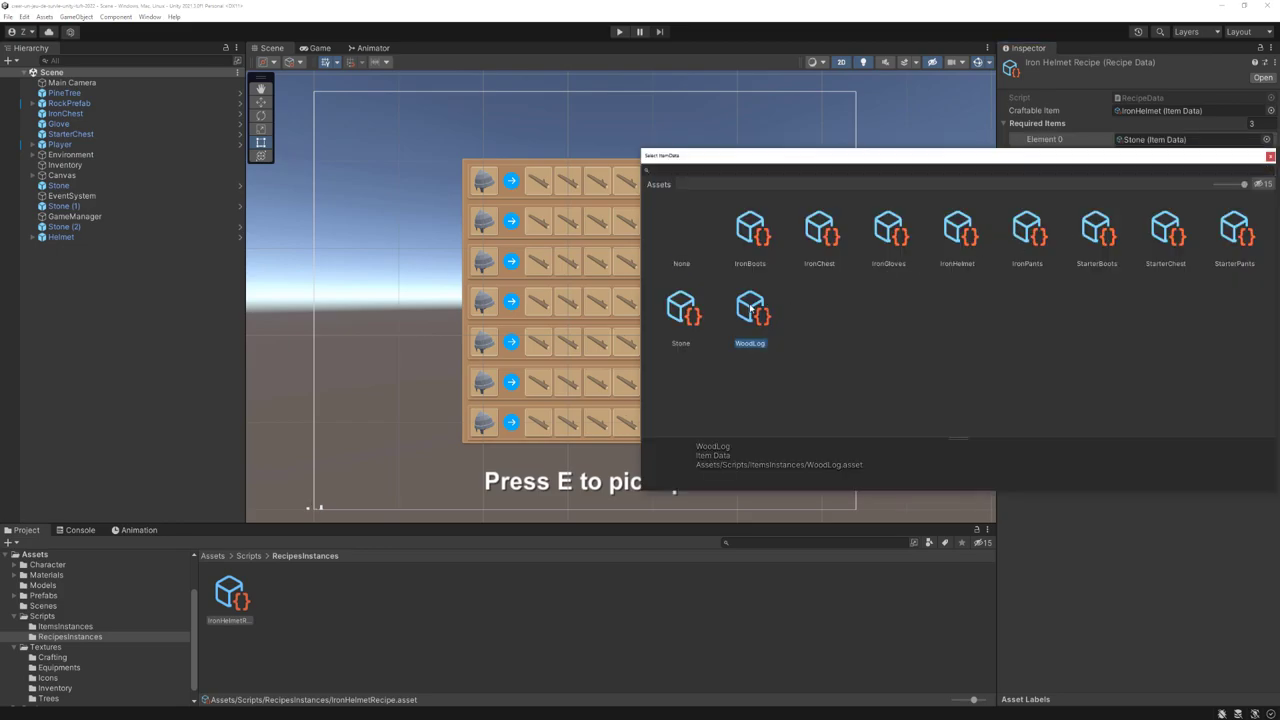
left_click(1270, 156)
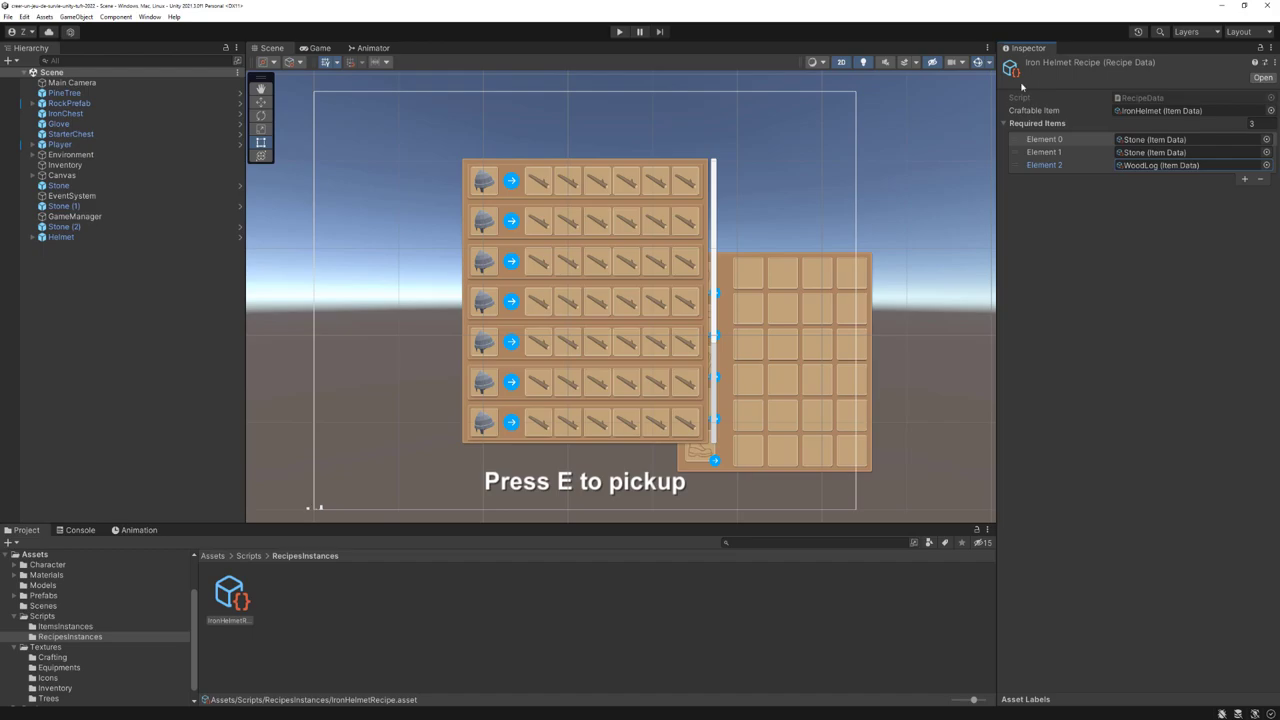
Expand Canvas > CraftingPanel > Scroll Area > Content in the Hierarchy to list the recipe rows
scroll(760, 210, "up", 2)
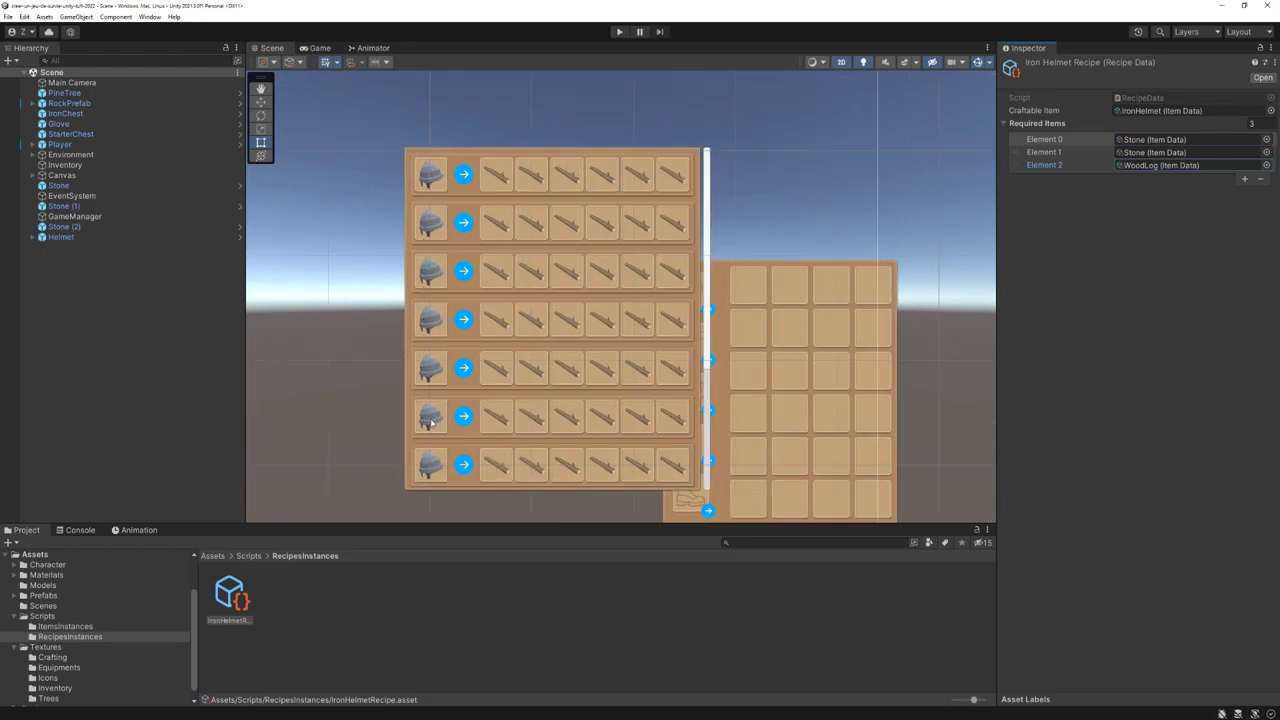
scroll(453, 322, "down", 2)
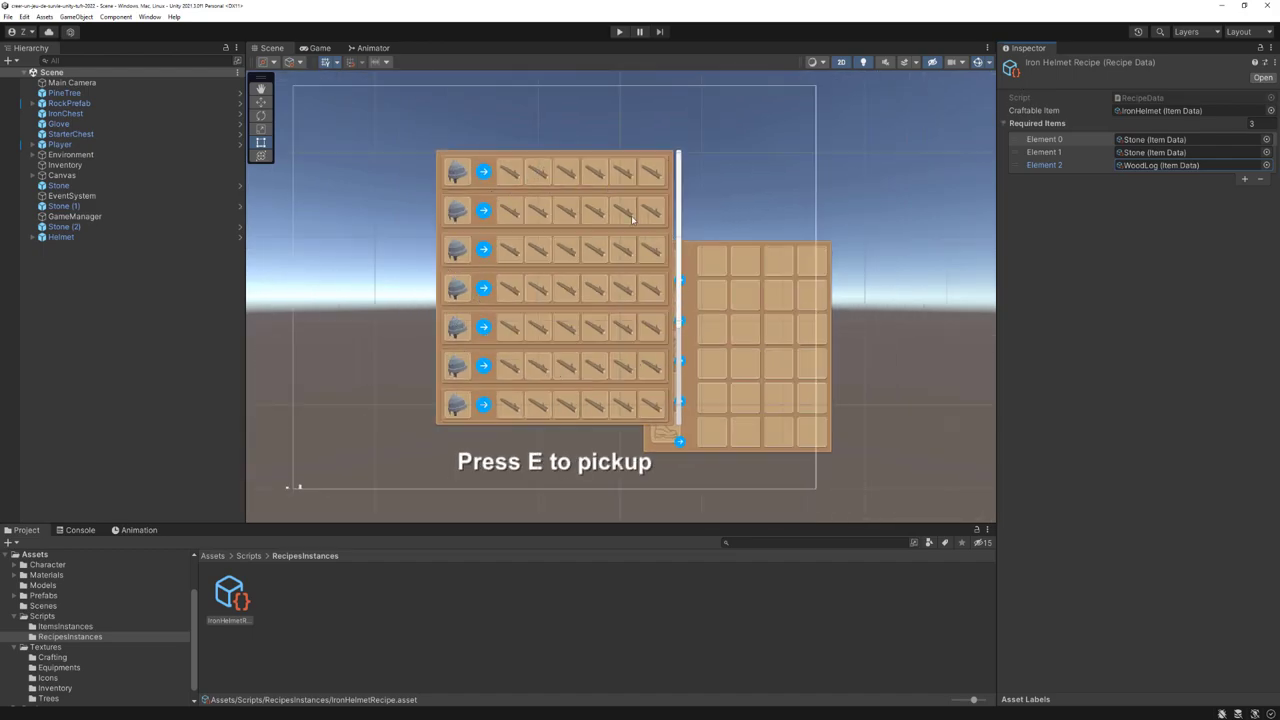
middle_click_drag(530, 200, 568, 212)
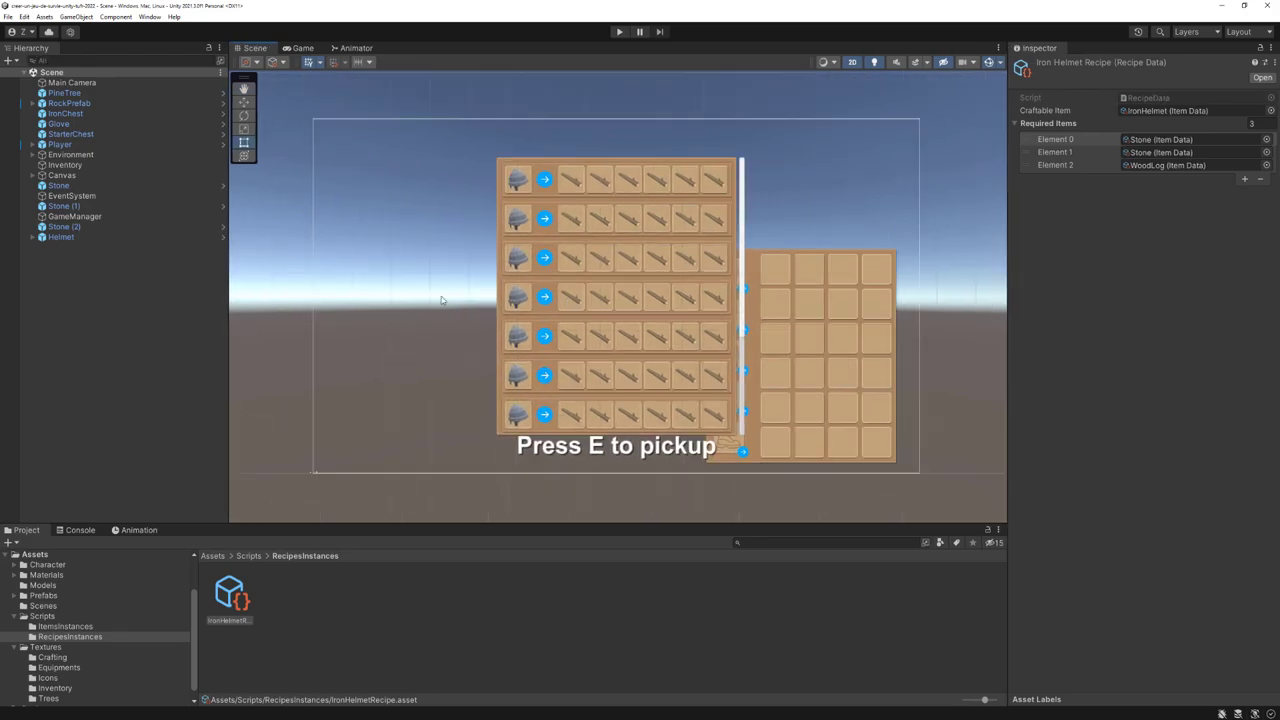
left_click(33, 177)
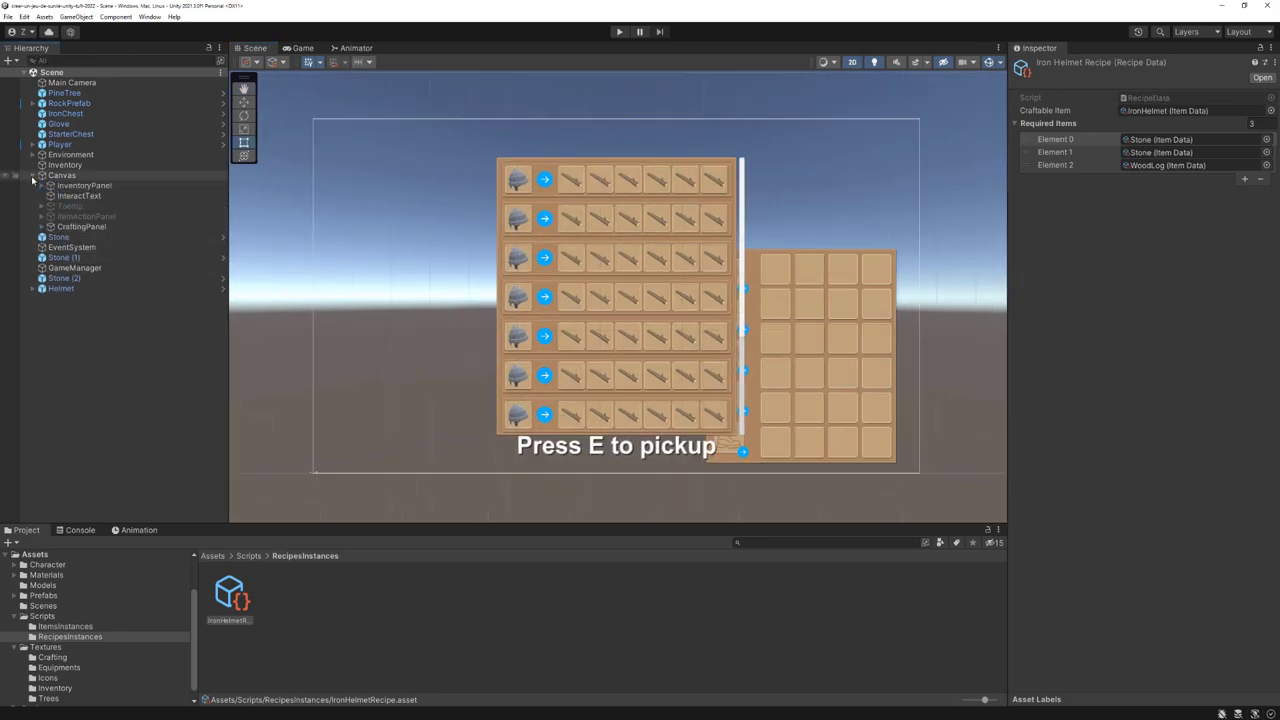
left_click(41, 227)
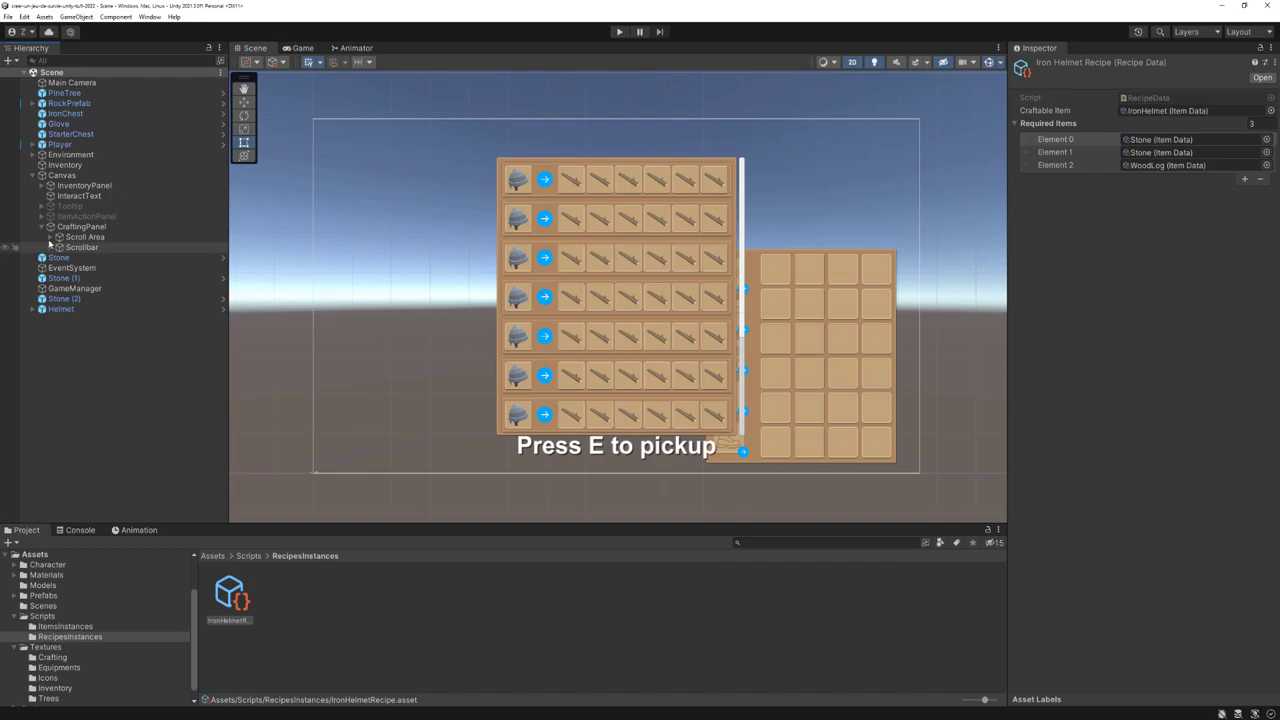
left_click(50, 237)
left_click(58, 247)
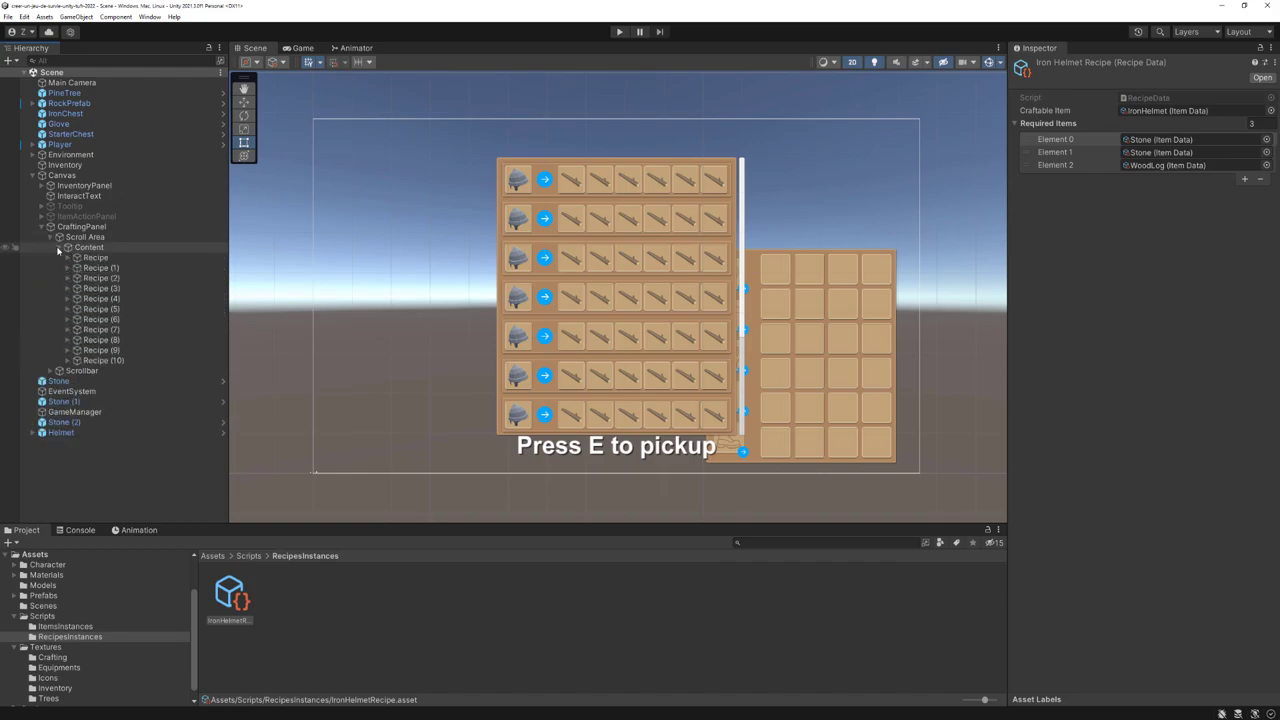
Delete Recipe (1) through Recipe (10), keeping only the original Recipe row
left_click(105, 359)
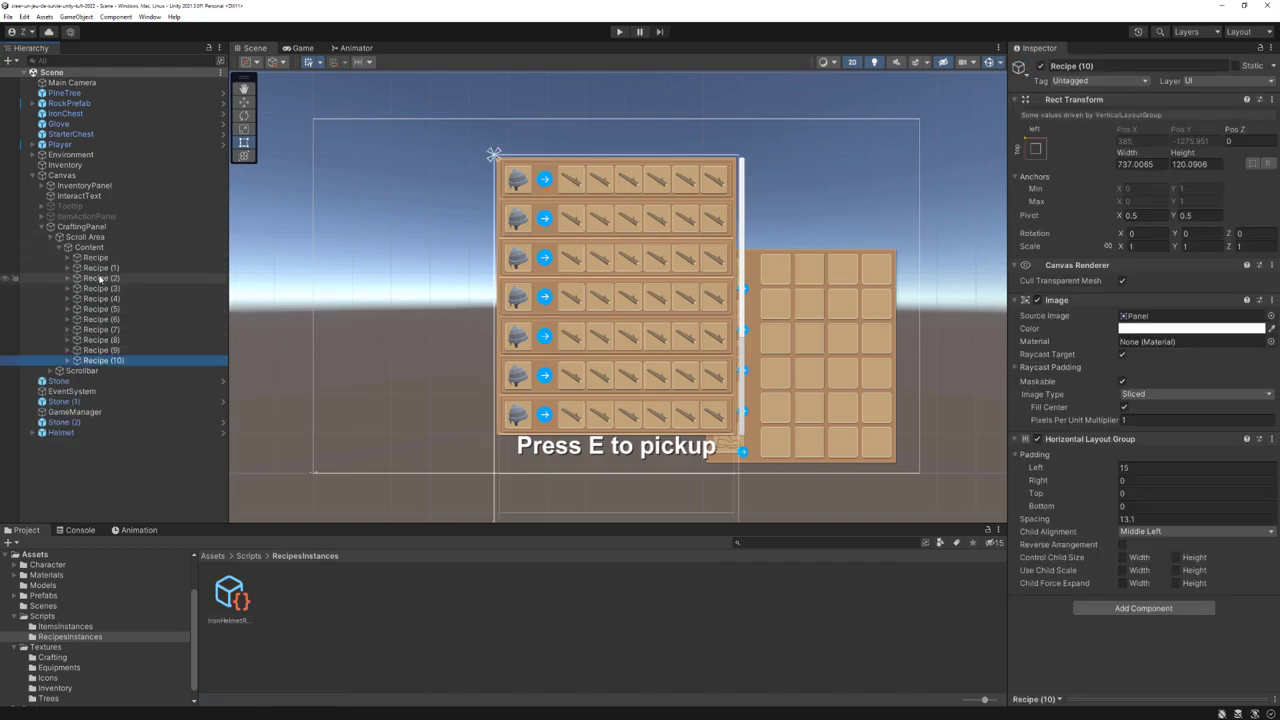
left_click(103, 257, "shift")
scroll(392, 310, "down", 3)
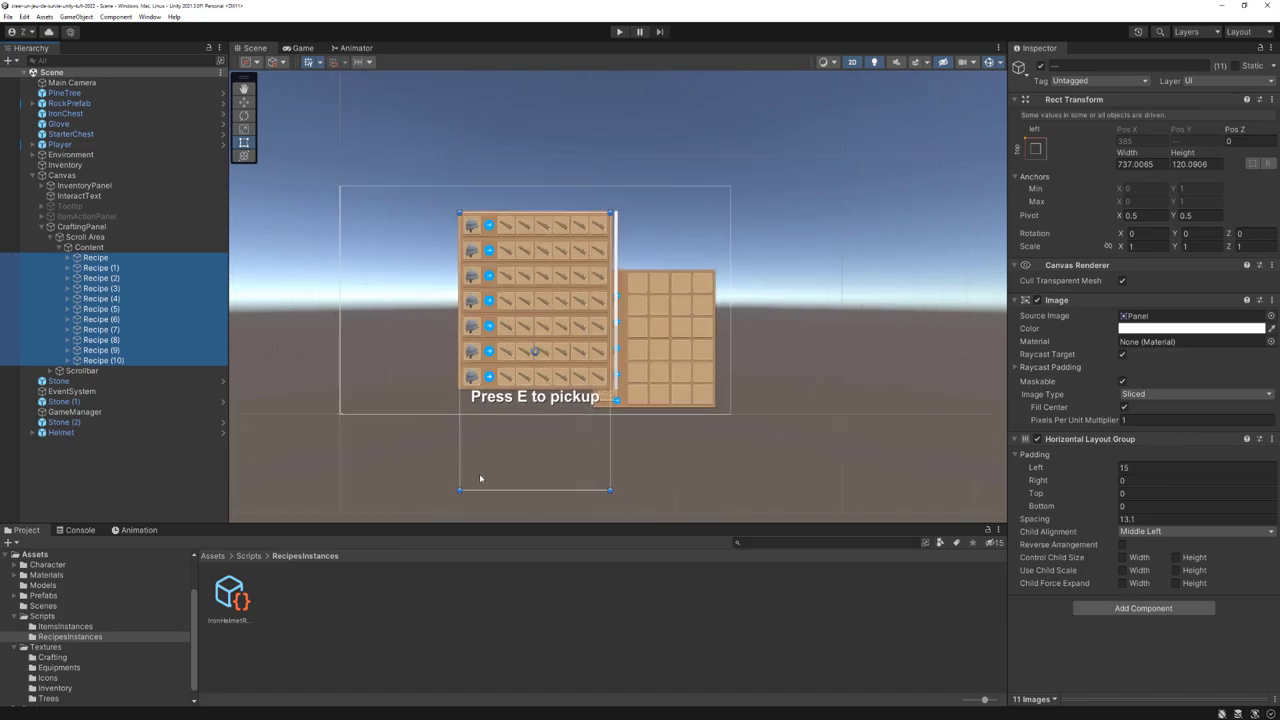
scroll(508, 420, "up", 5)
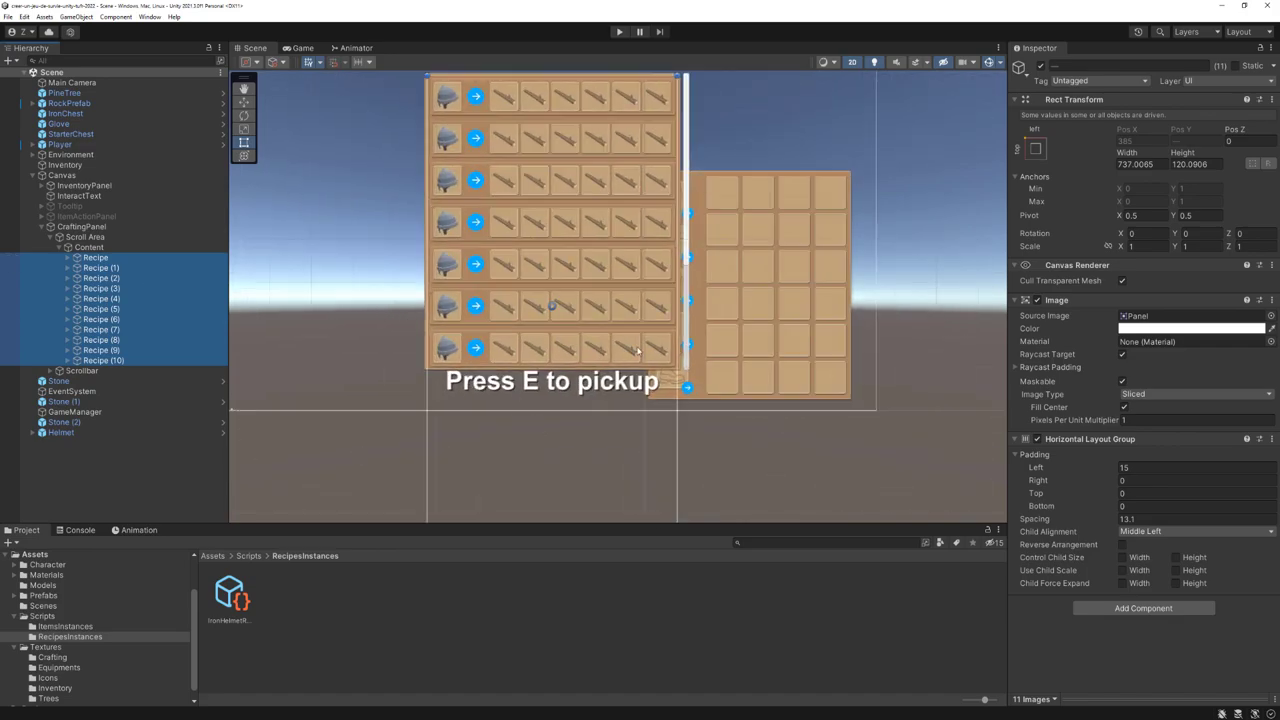
scroll(505, 340, "down", 1)
scroll(502, 265, "up", 1)
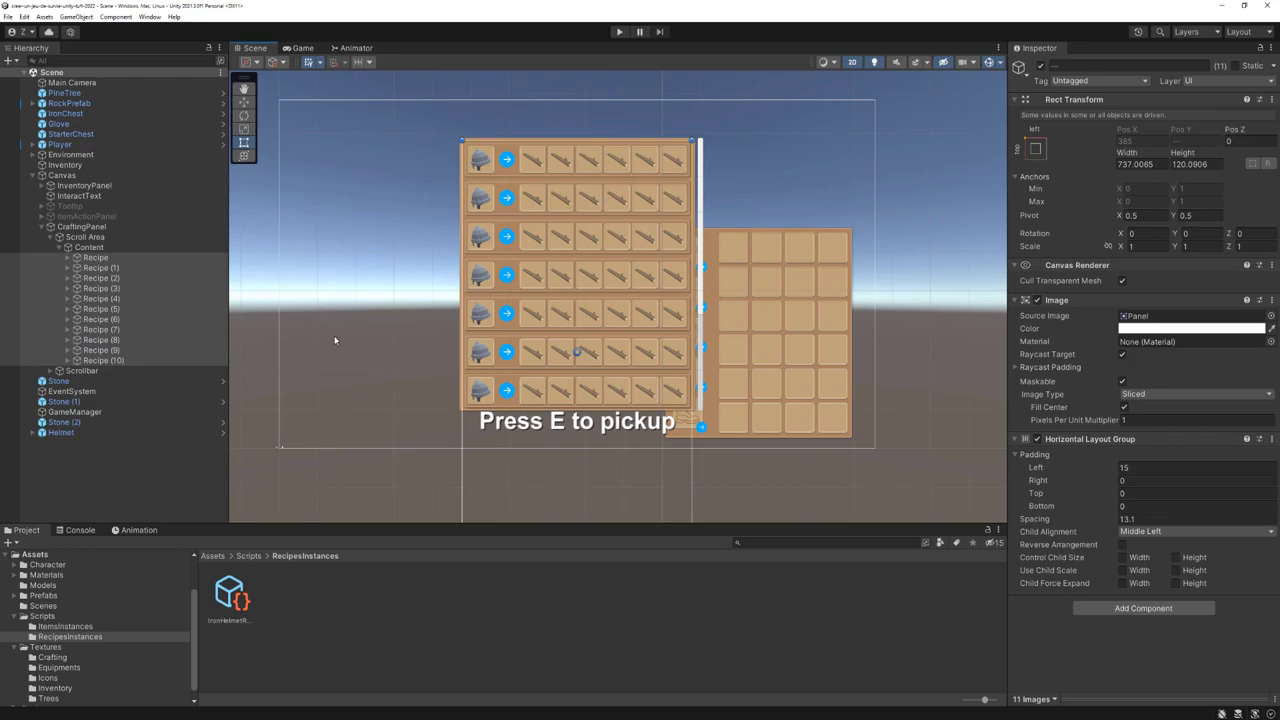
left_click(100, 268)
left_click(150, 360, "shift")
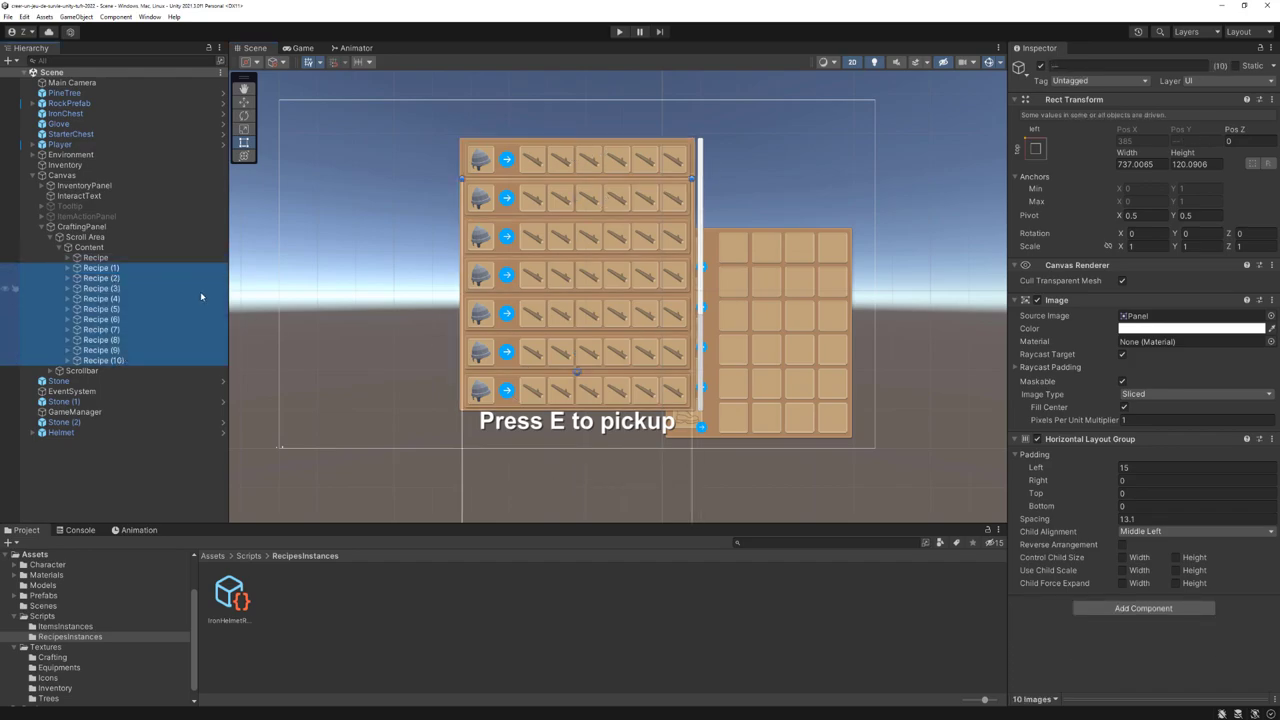
key("Delete")
left_click(90, 257)
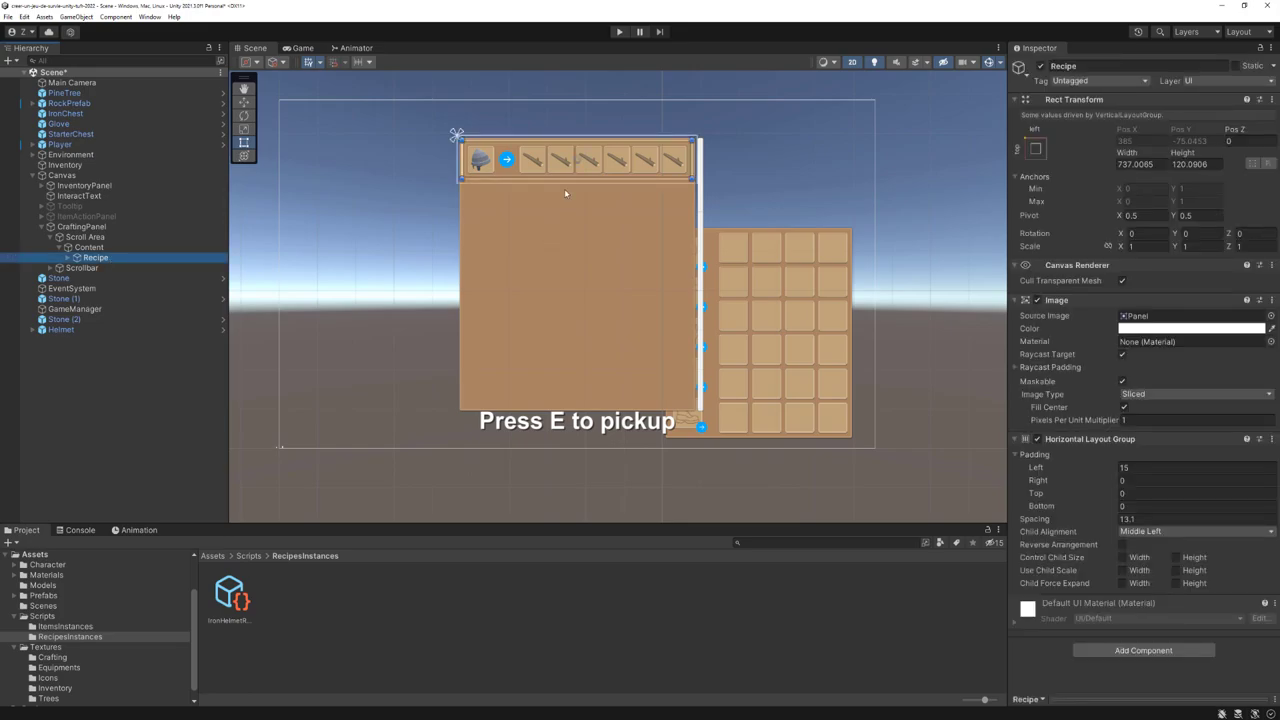
Under the Recipe row in the Hierarchy, rename the ElementsNeeded child to ElementsRequired
scroll(566, 108, "up", 5)
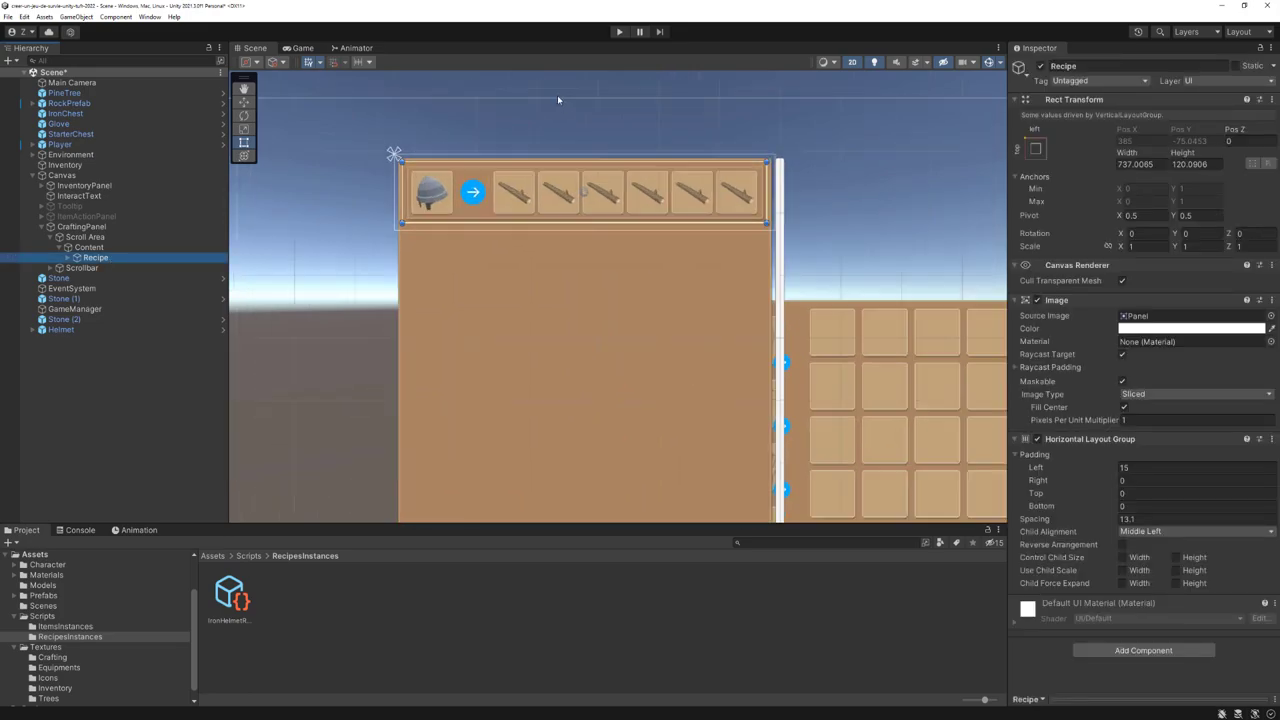
left_click(69, 258)
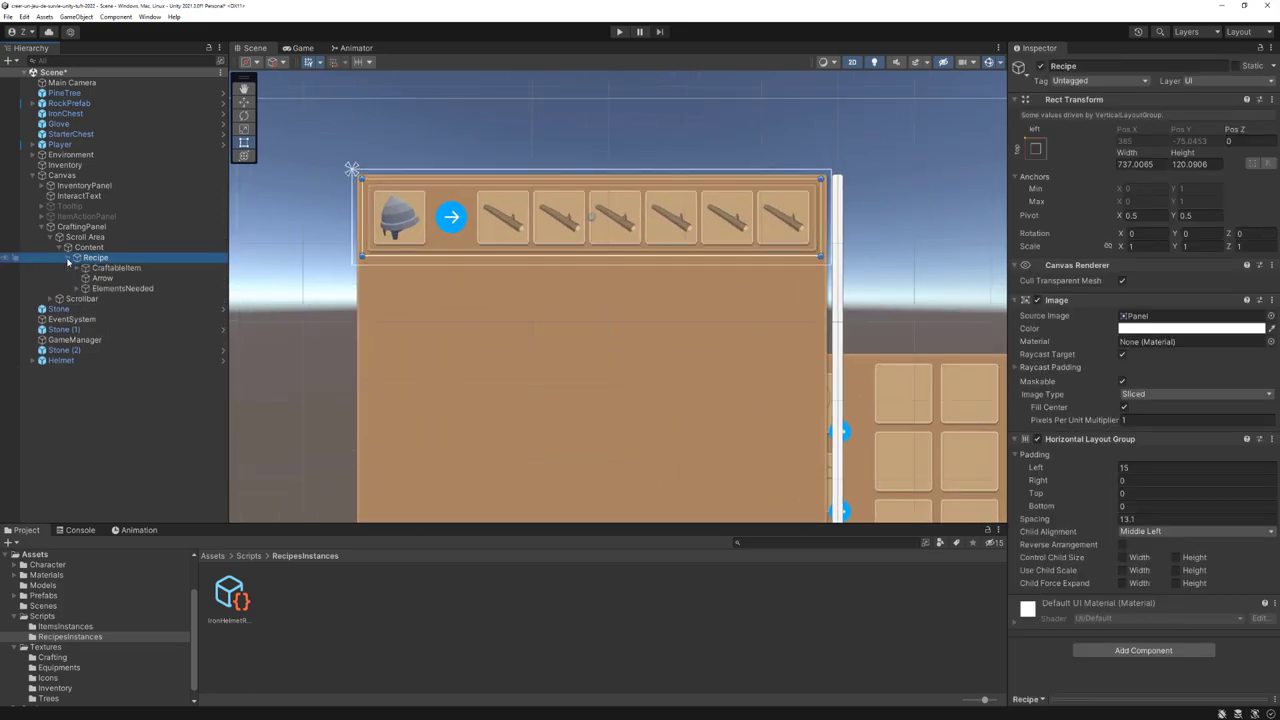
left_click(115, 289)
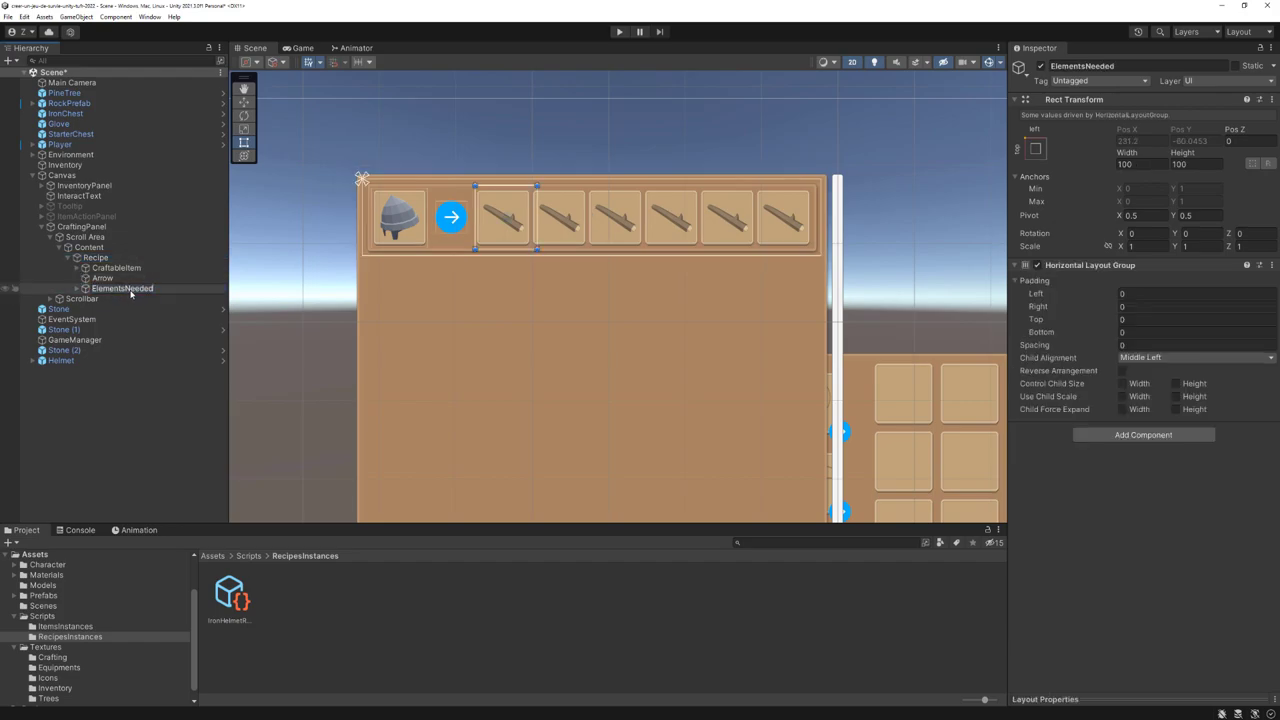
key("BackSpace")
key("BackSpace")
key("BackSpace")
key("BackSpace")
key("BackSpace")
type("Re")
type("quired")
key("Return")
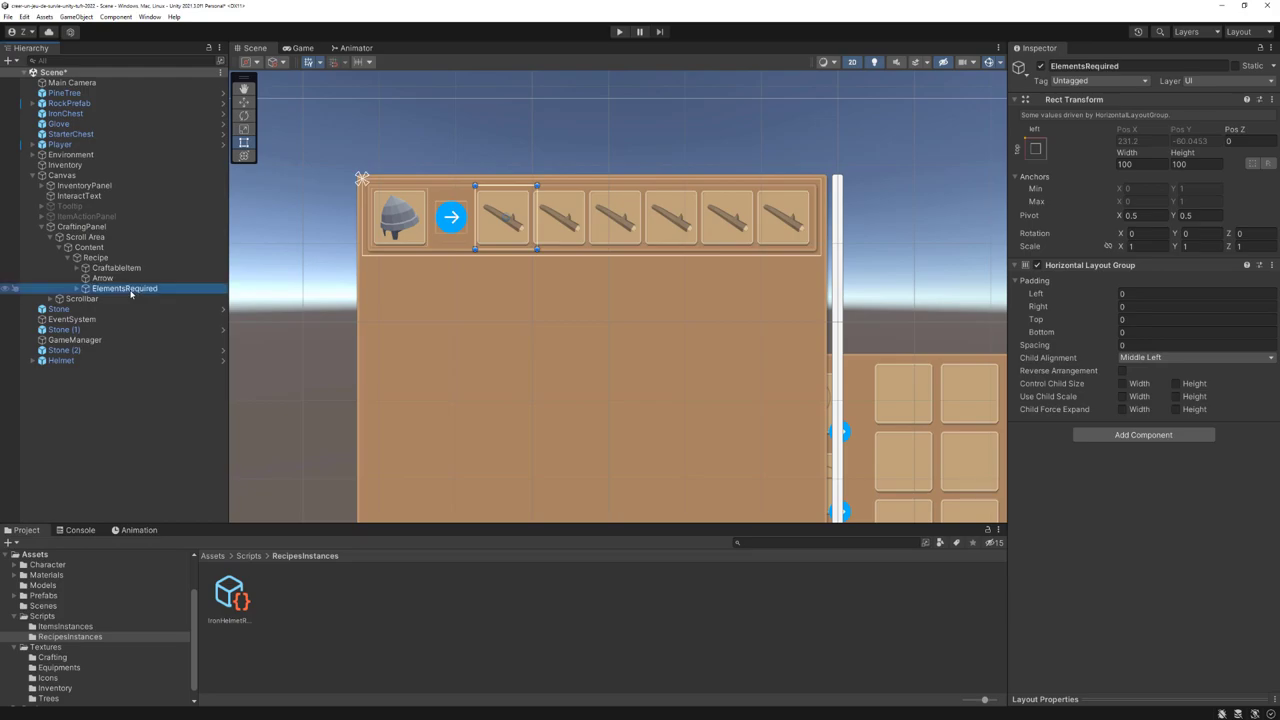
Expand ElementsRequired to show its six Image slots, Image to Image (5)
key("Right")
key("Down")
key("Down")
key("Down")
key("Down")
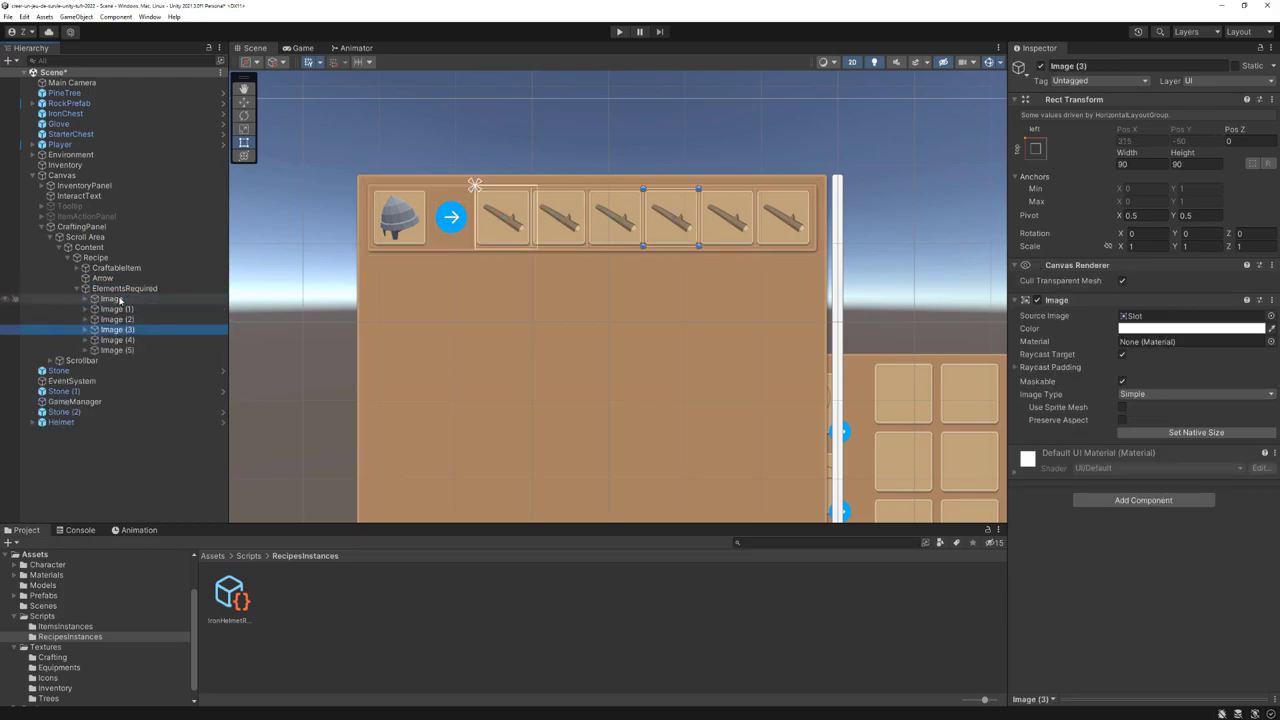
key("Down")
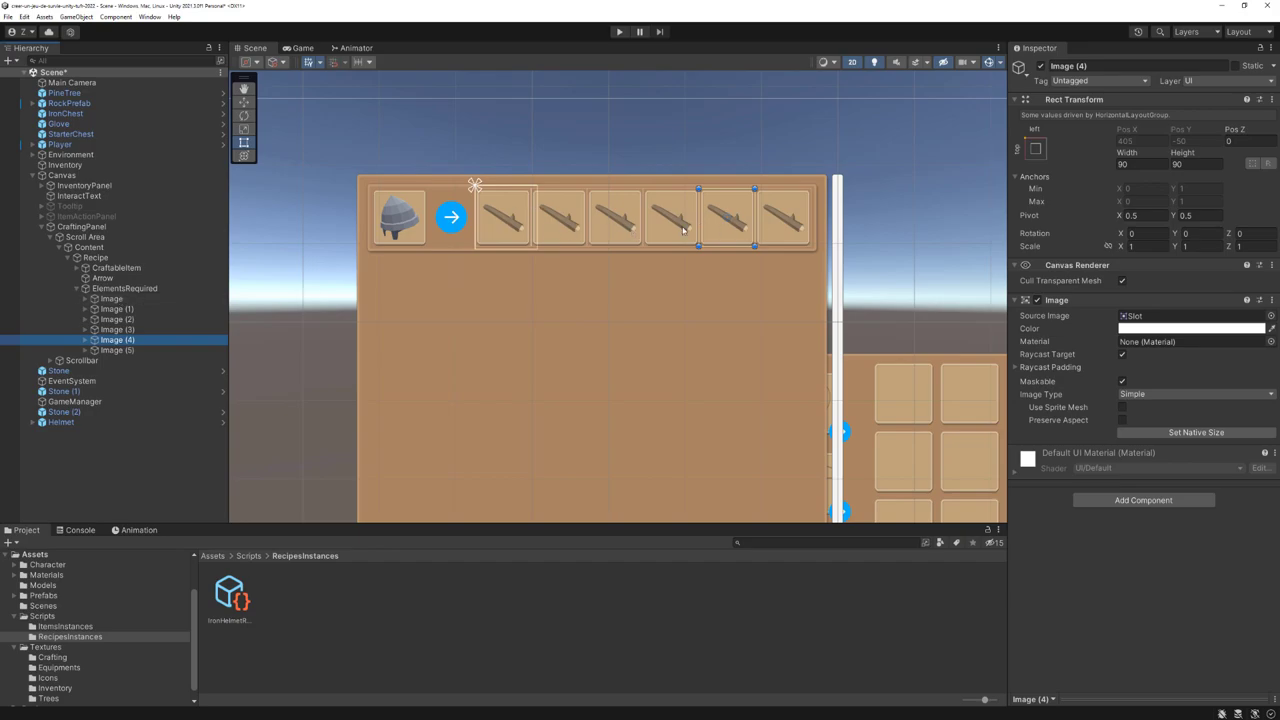
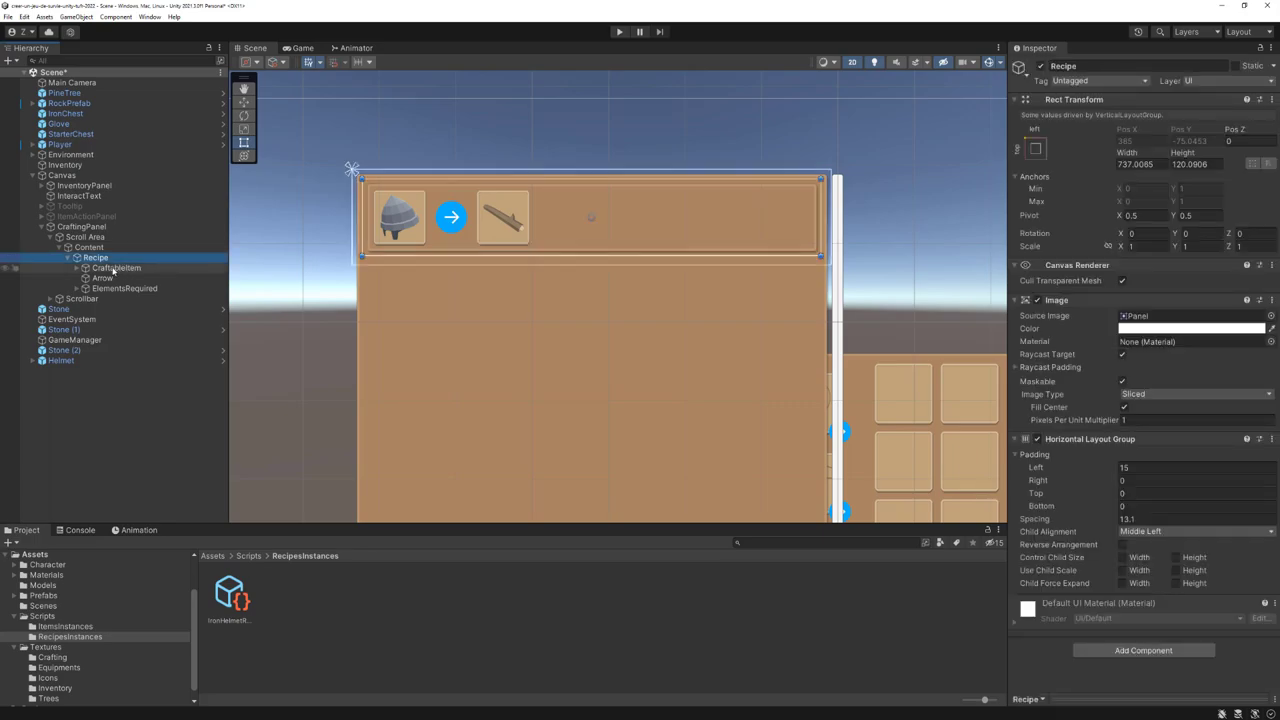
Check the Recipe row's CraftableItem and ElementsRequired parts, then add a new child Image to Recipe
left_click(118, 268)
left_click(122, 288)
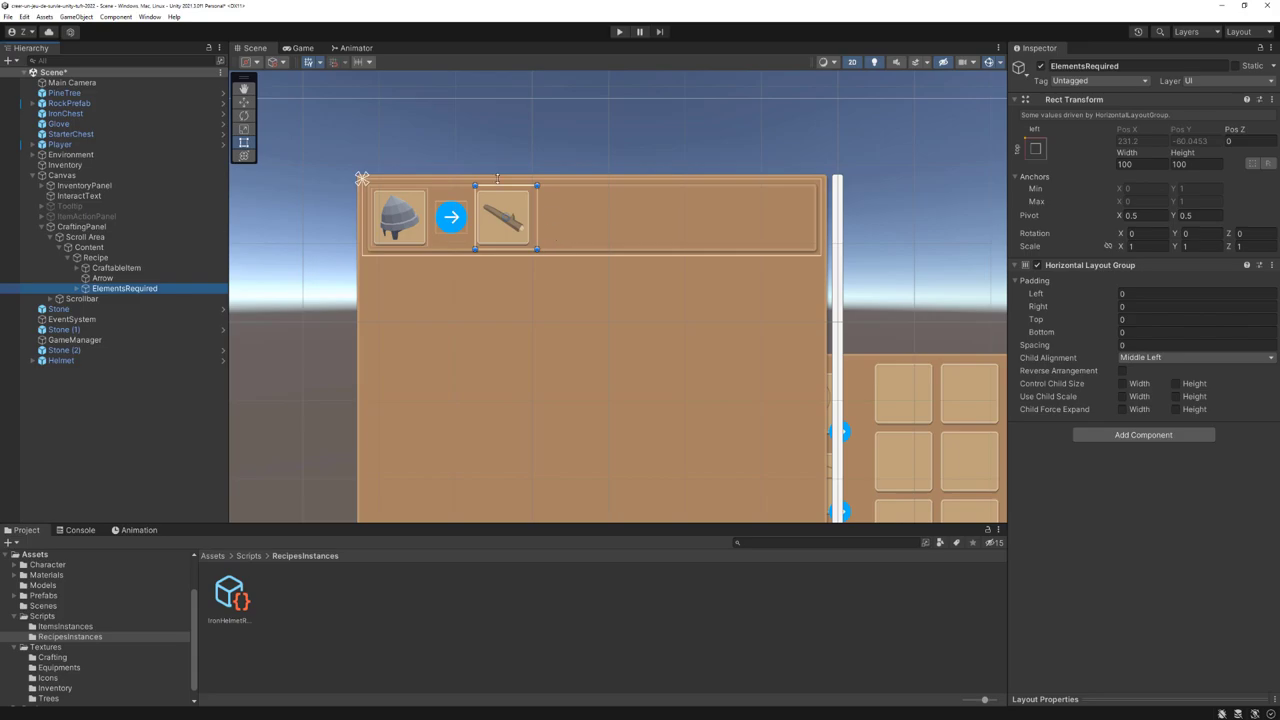
right_click(90, 258)
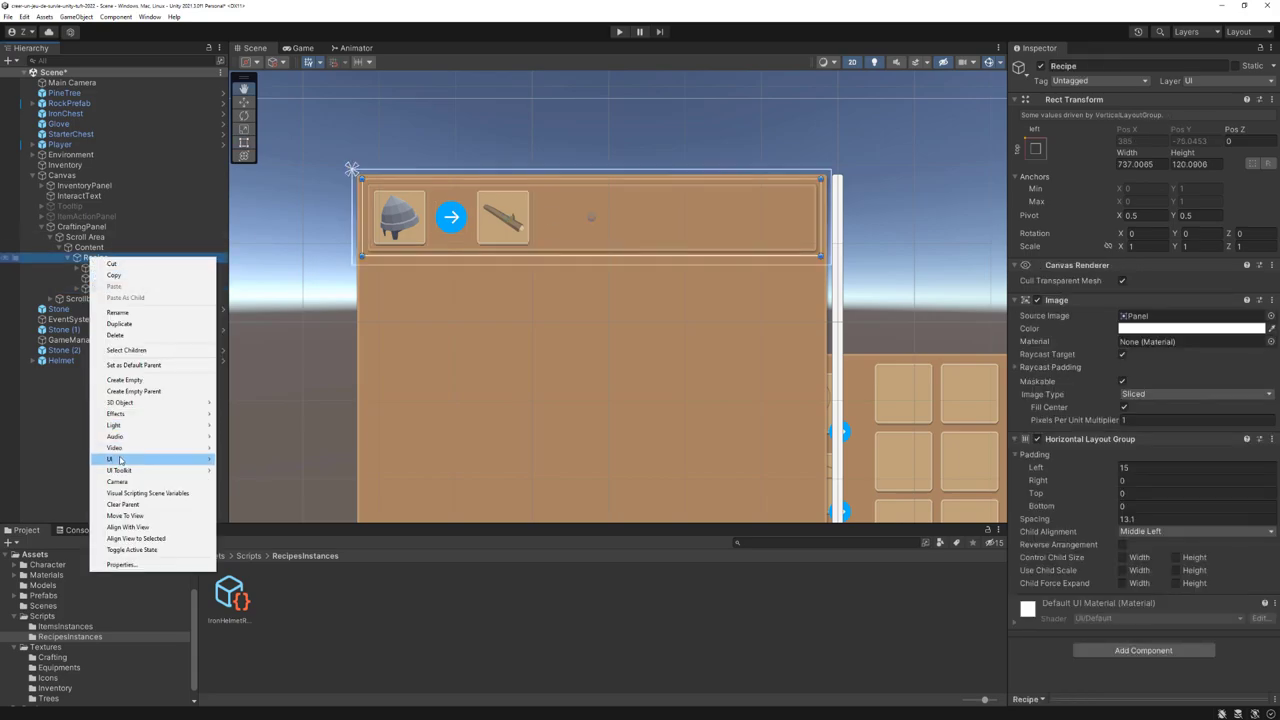
mouse_move(120, 460)
left_click(264, 461)
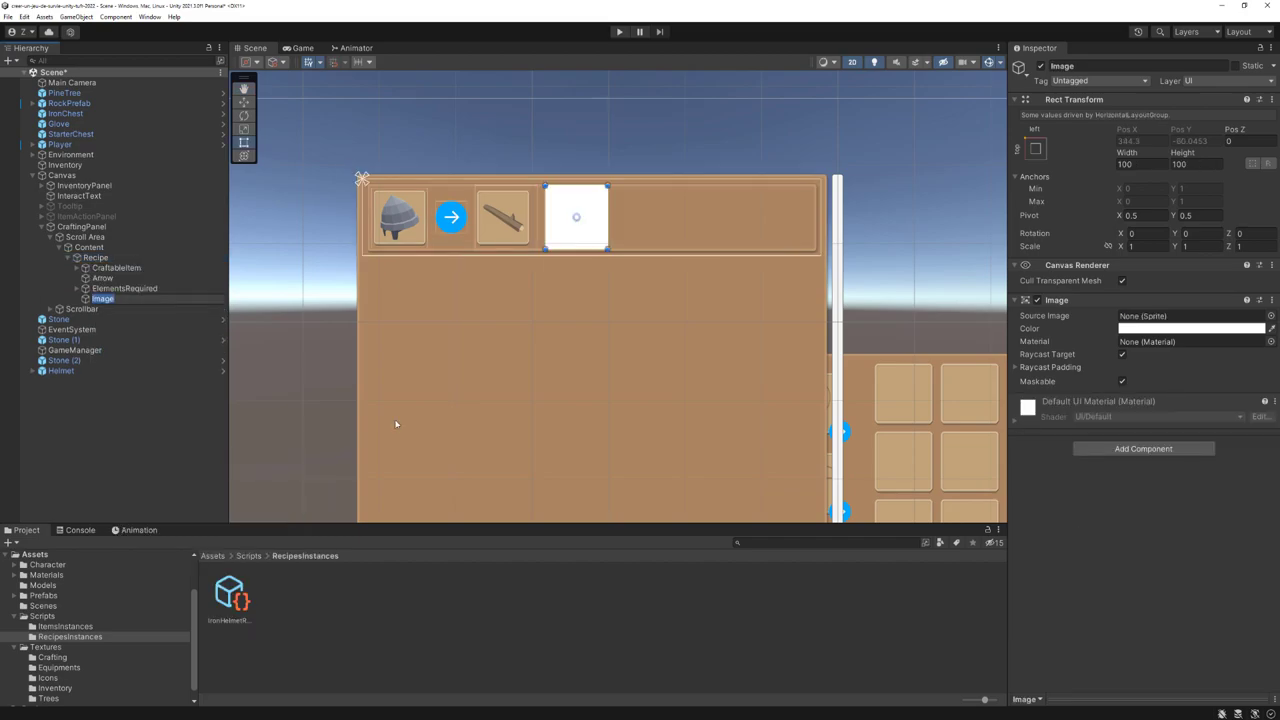
Set the new image's Source Image to the green canBuild sprite
left_click(1270, 316)
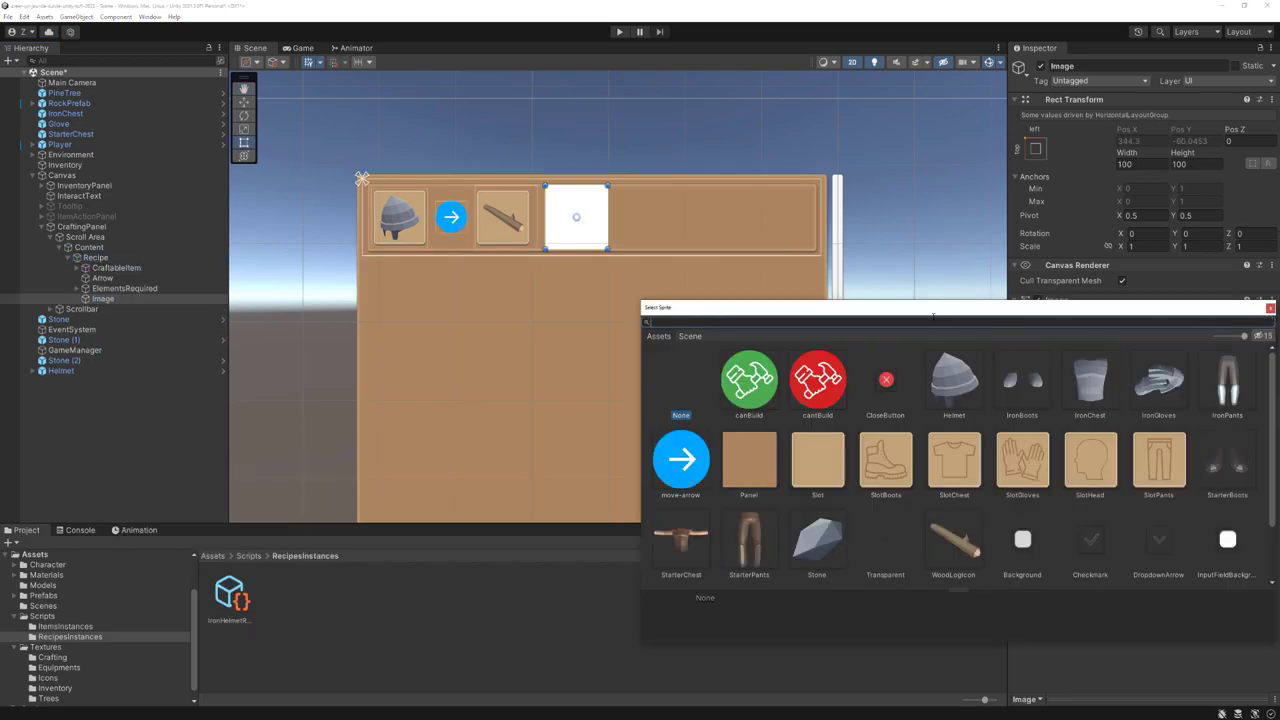
left_click_drag(932, 316, 758, 320)
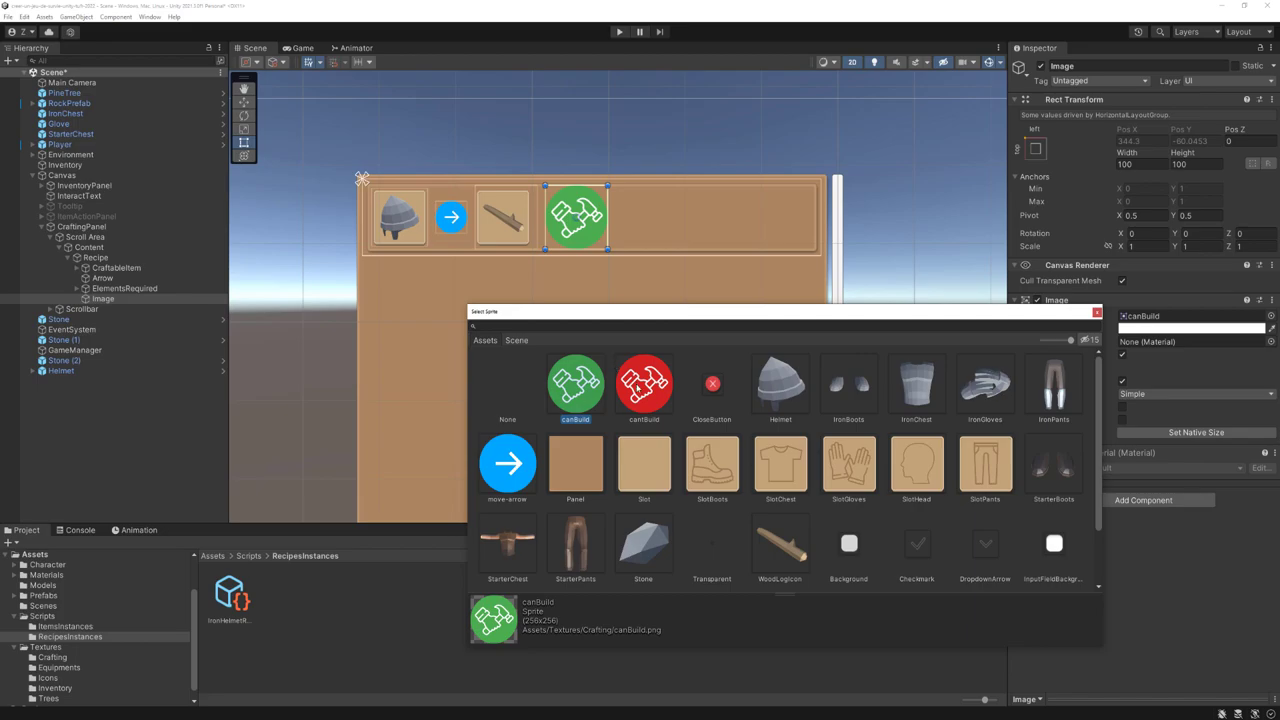
key("Right")
key("Left")
double_click(572, 379)
Resize the canBuild image to 80 by 80
scroll(562, 337, "down", 1)
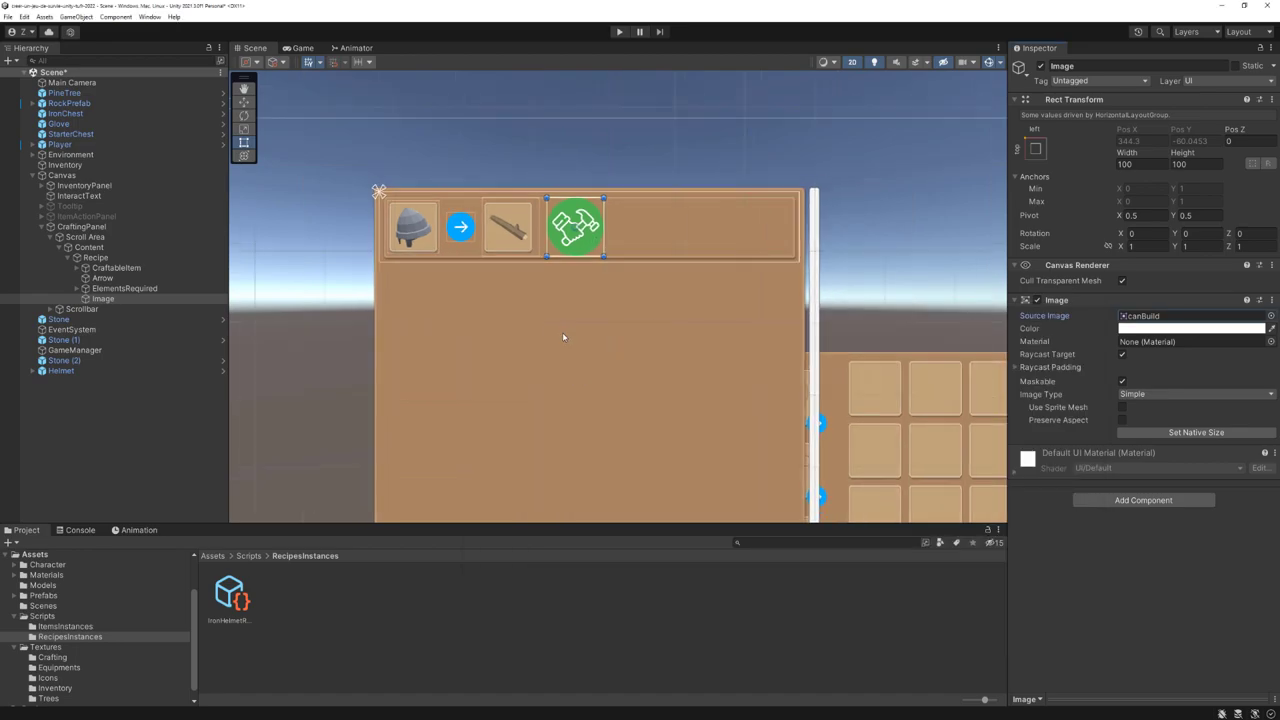
scroll(544, 318, "up", 2)
left_click(1150, 162)
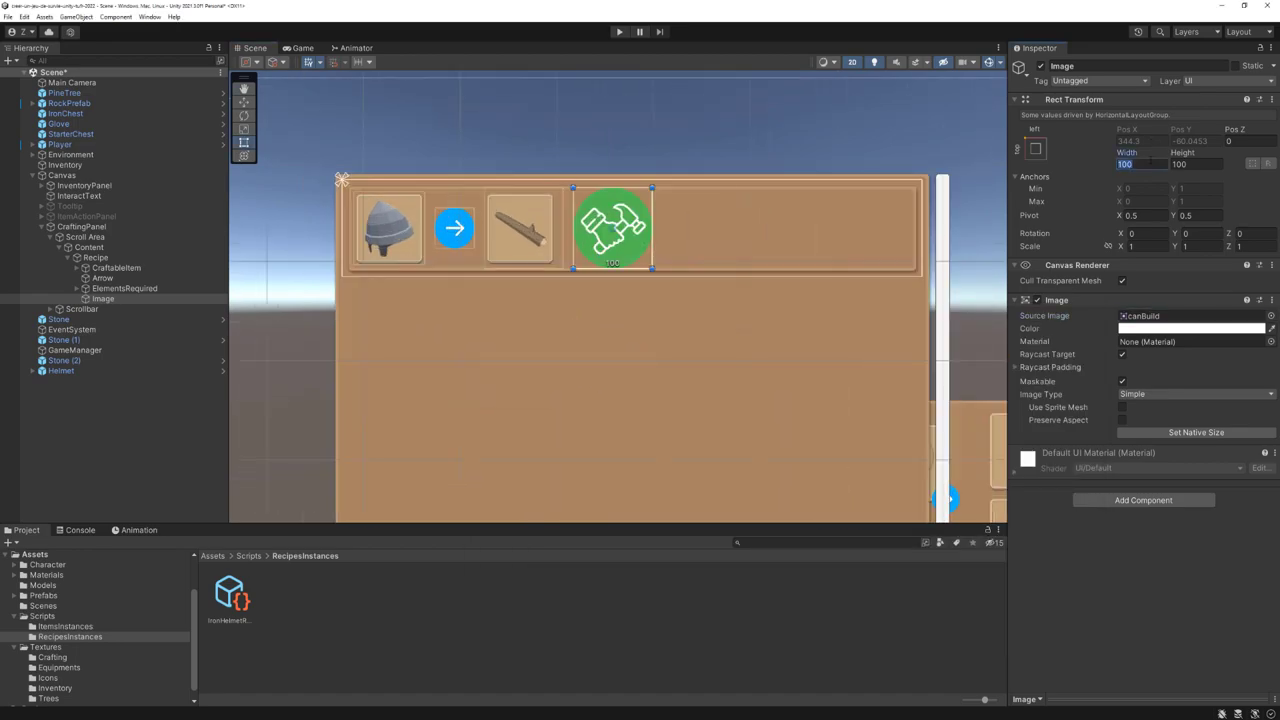
type("80")
key("Tab")
type("80")
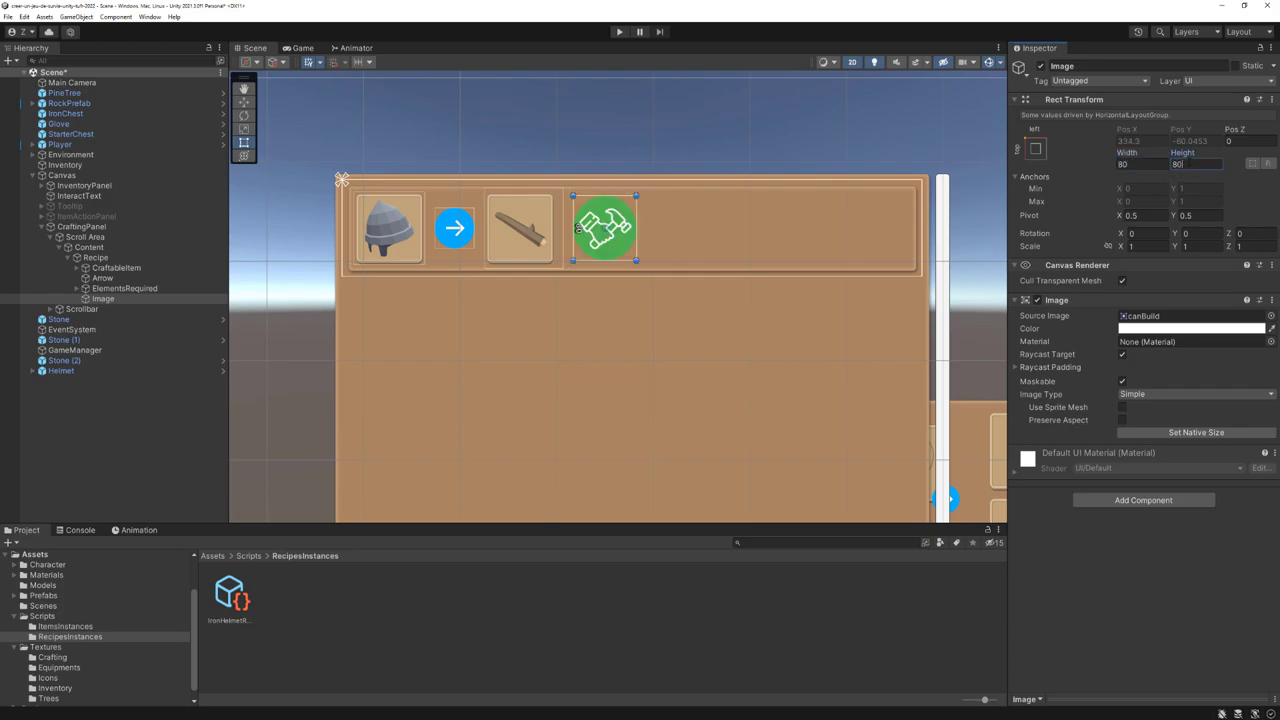
key("Return")
Add a Button component to the image
scroll(798, 280, "down", 2)
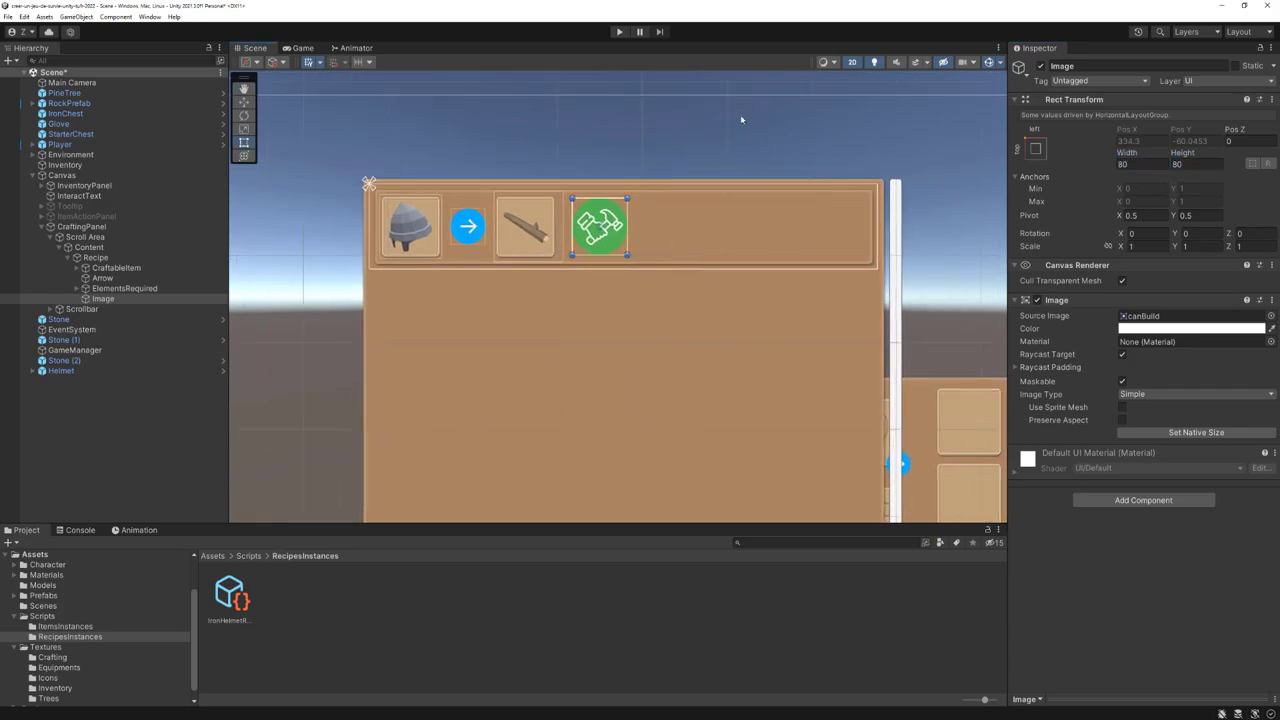
left_click(1131, 500)
type("but")
key("BackSpace")
type("but")
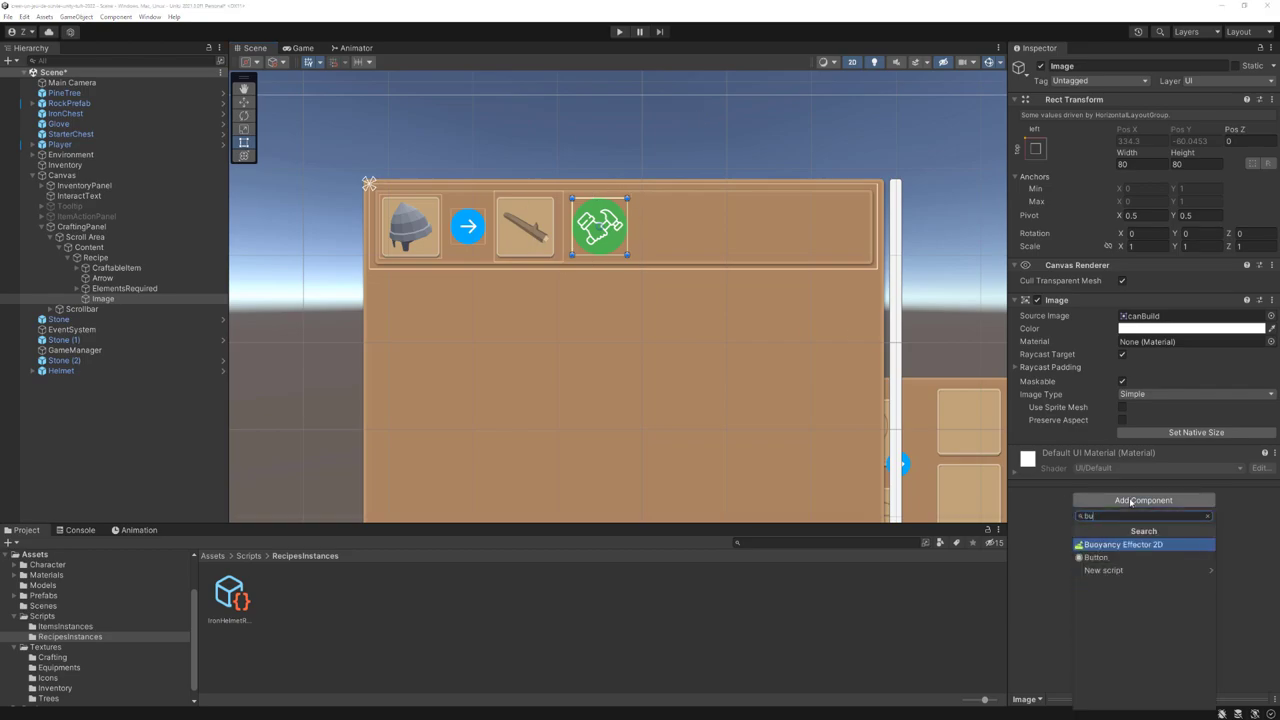
left_click(1102, 546)
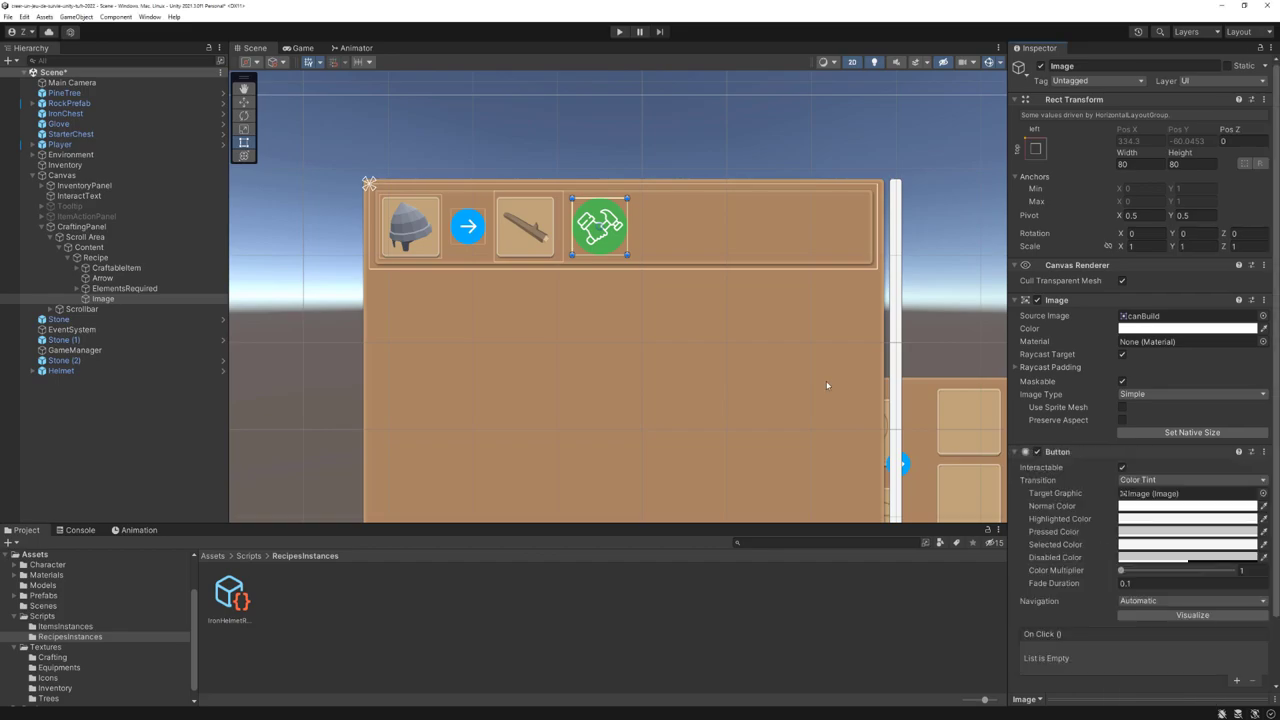
Rename the image object to CraftButton
left_click(1097, 67)
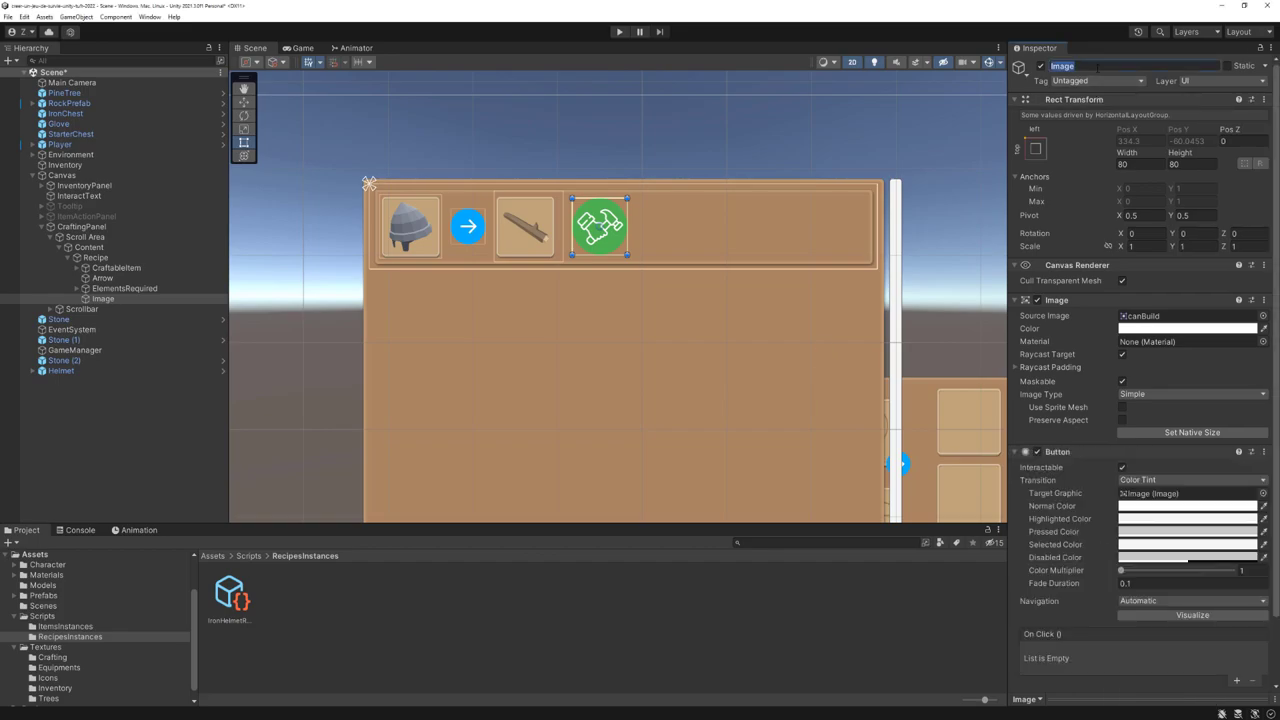
type("CraftBu")
type("raftButton")
key("Return")
scroll(445, 218, "up", 2)
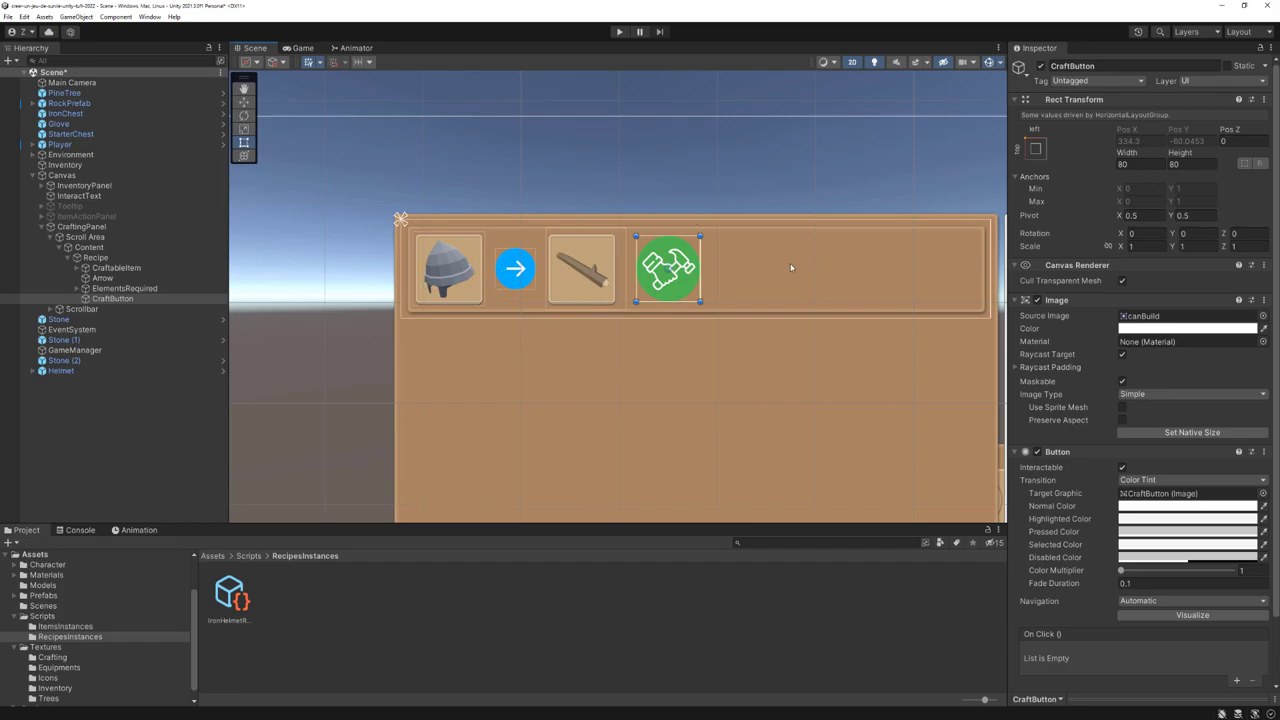
left_click(96, 257)
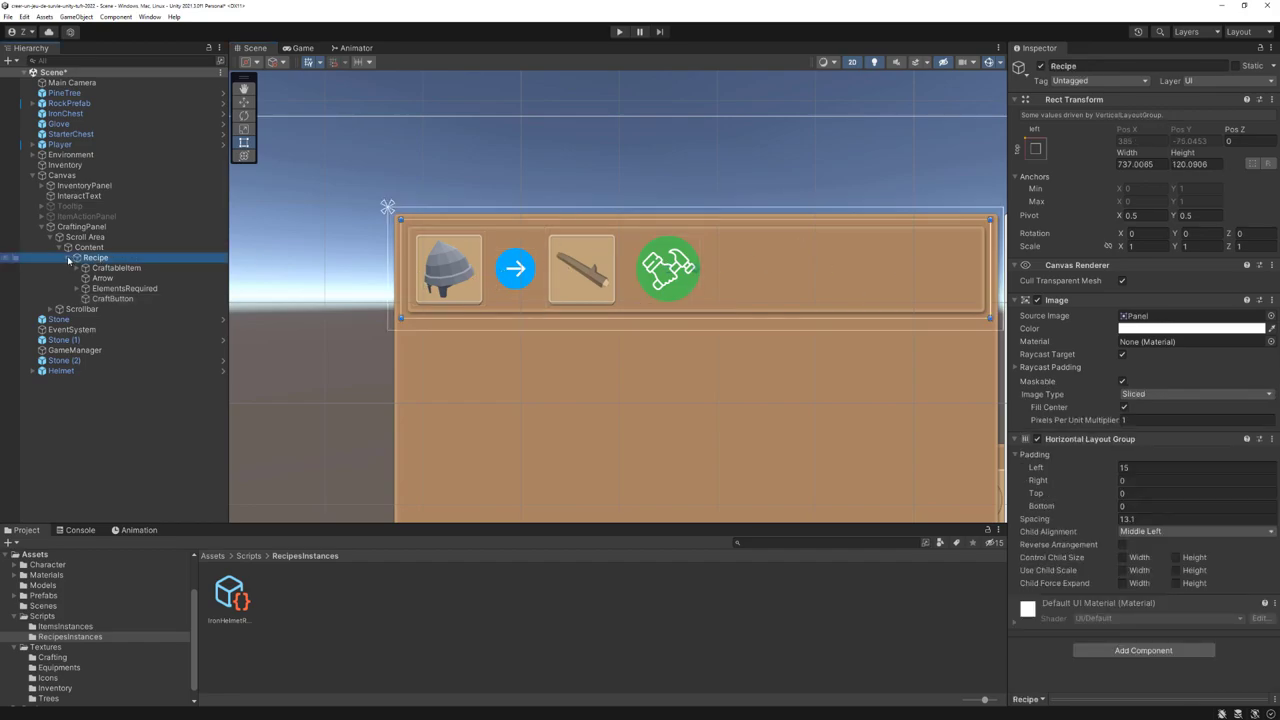
Create an Inventory folder inside Prefabs/UI
left_click(71, 257)
scroll(751, 266, "down", 3)
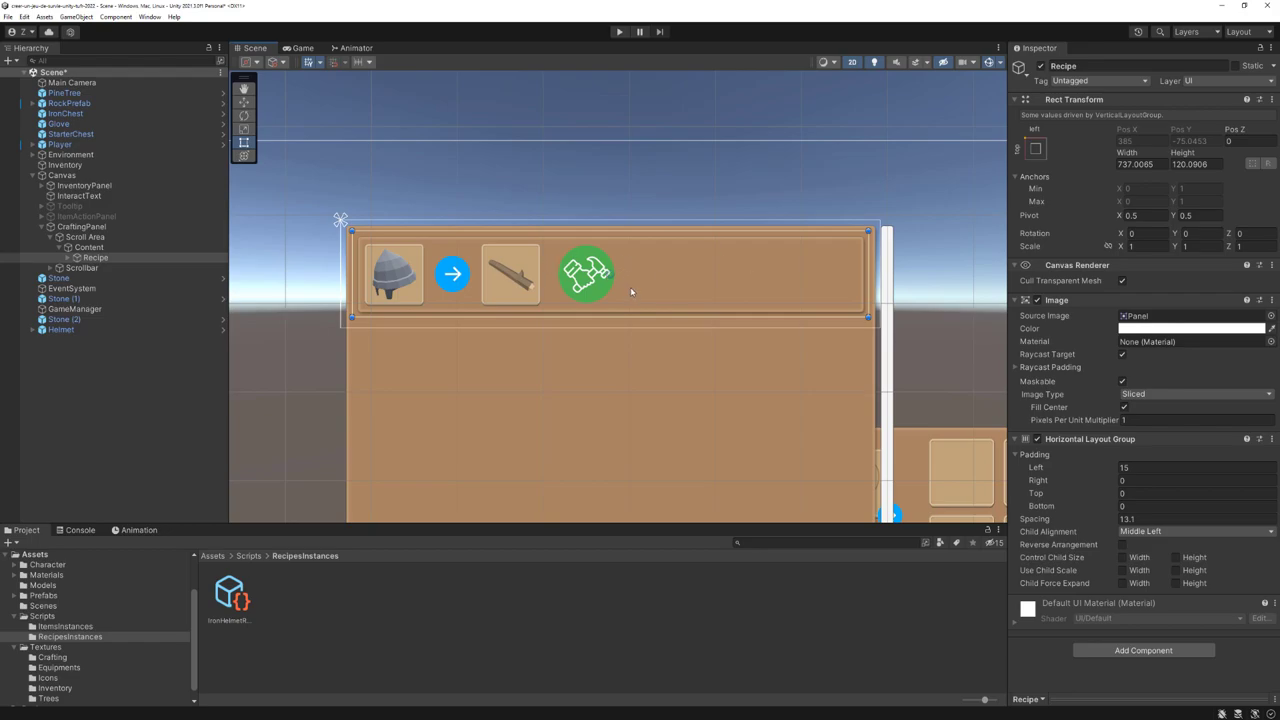
left_click(37, 597)
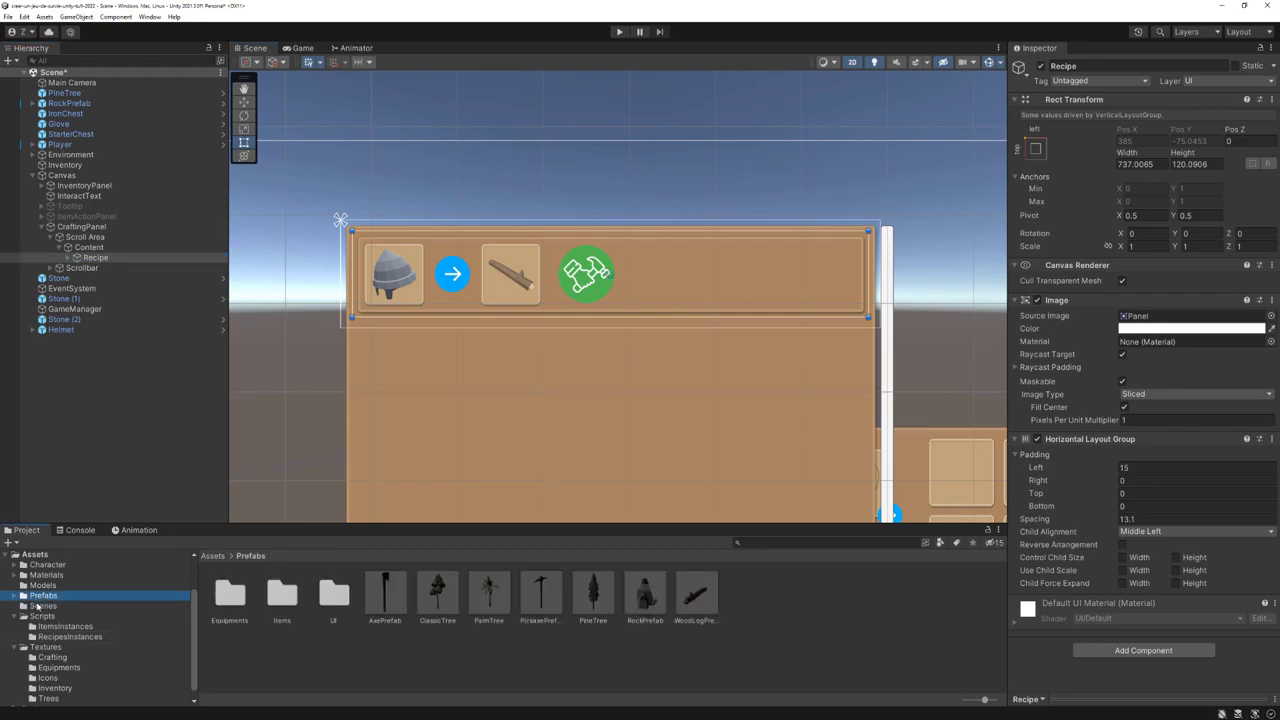
double_click(335, 600)
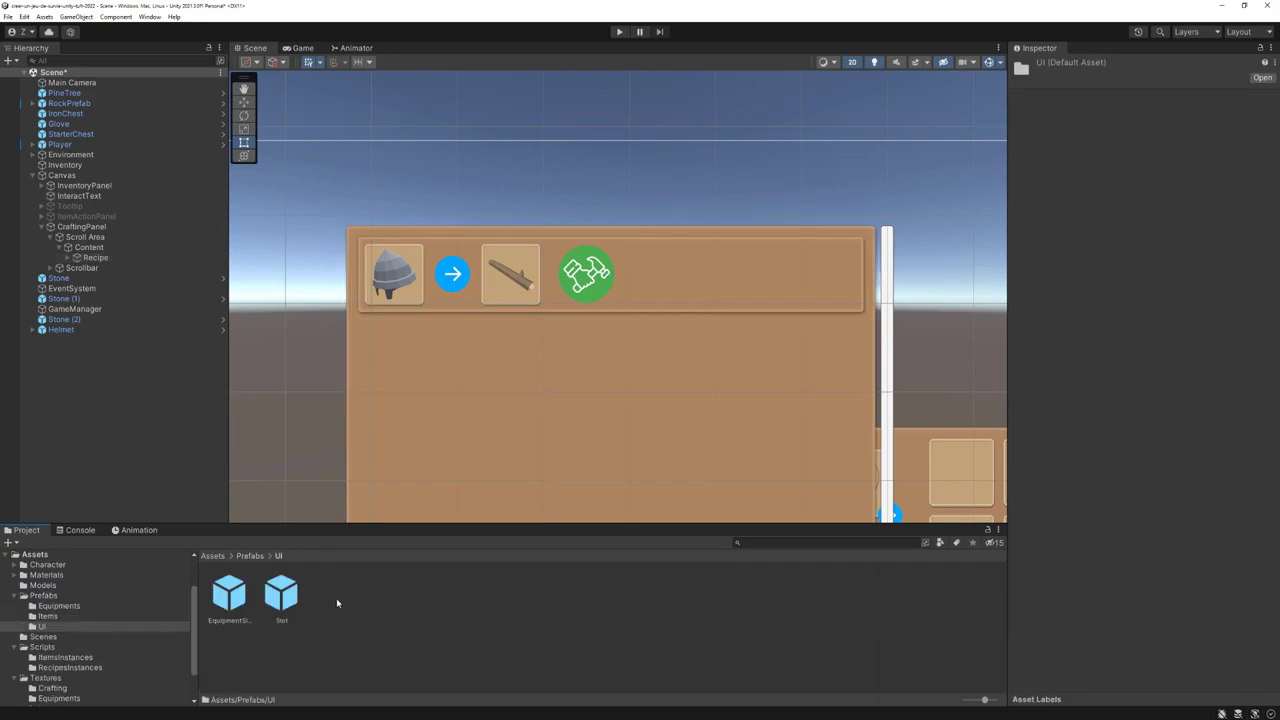
right_click(357, 602)
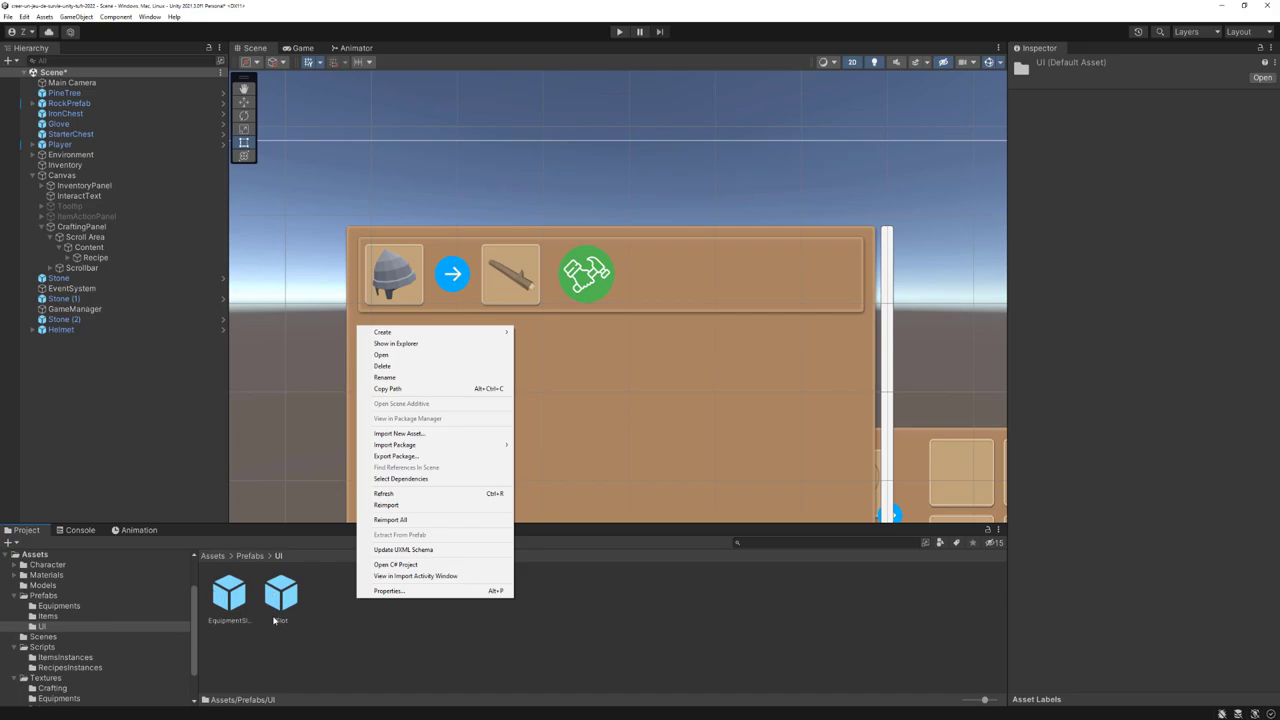
mouse_move(432, 334)
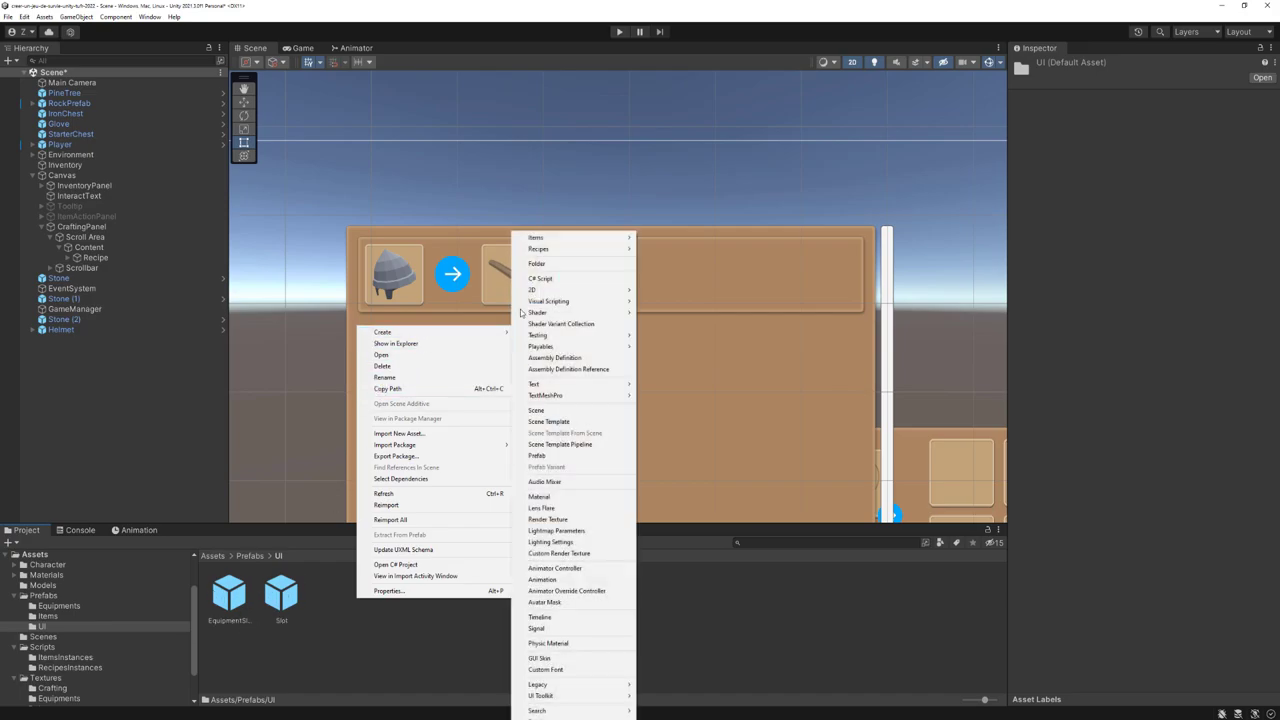
left_click(545, 264)
type("Inventory")
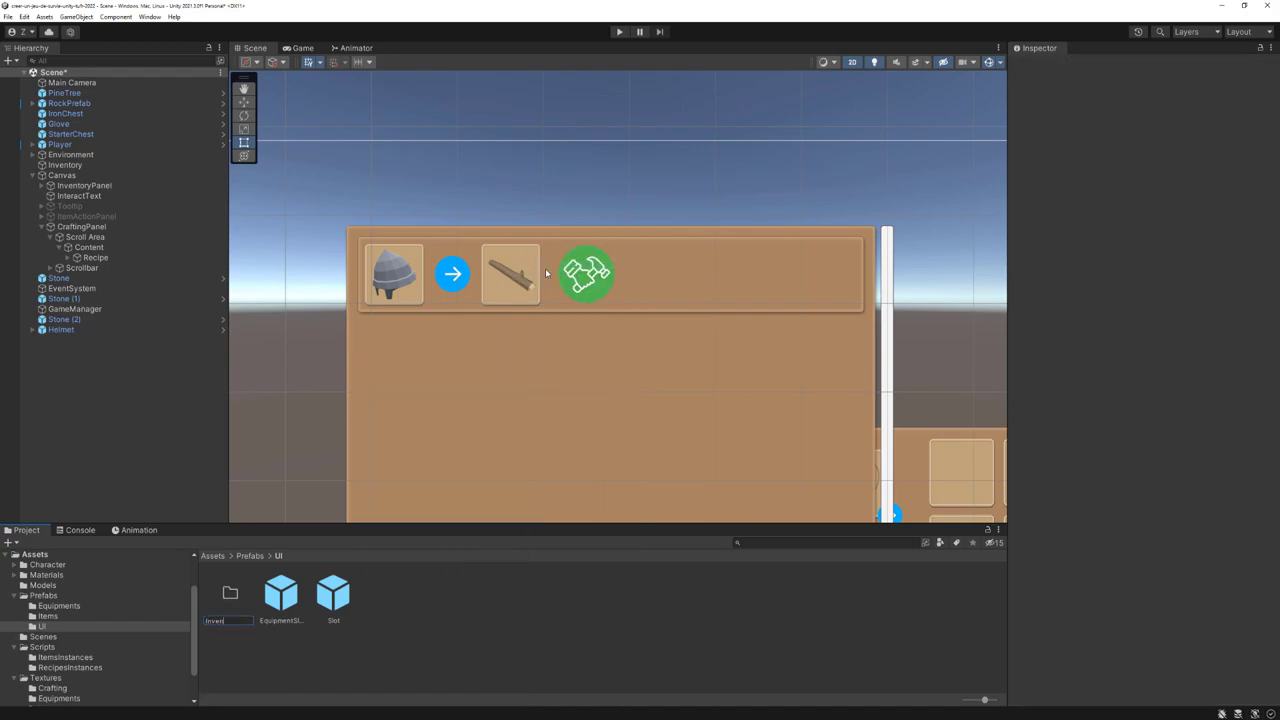
key("Return")
Move the EquipmentSlot and Slot prefabs into the Inventory folder
left_click(333, 594)
left_click(283, 594, "shift")
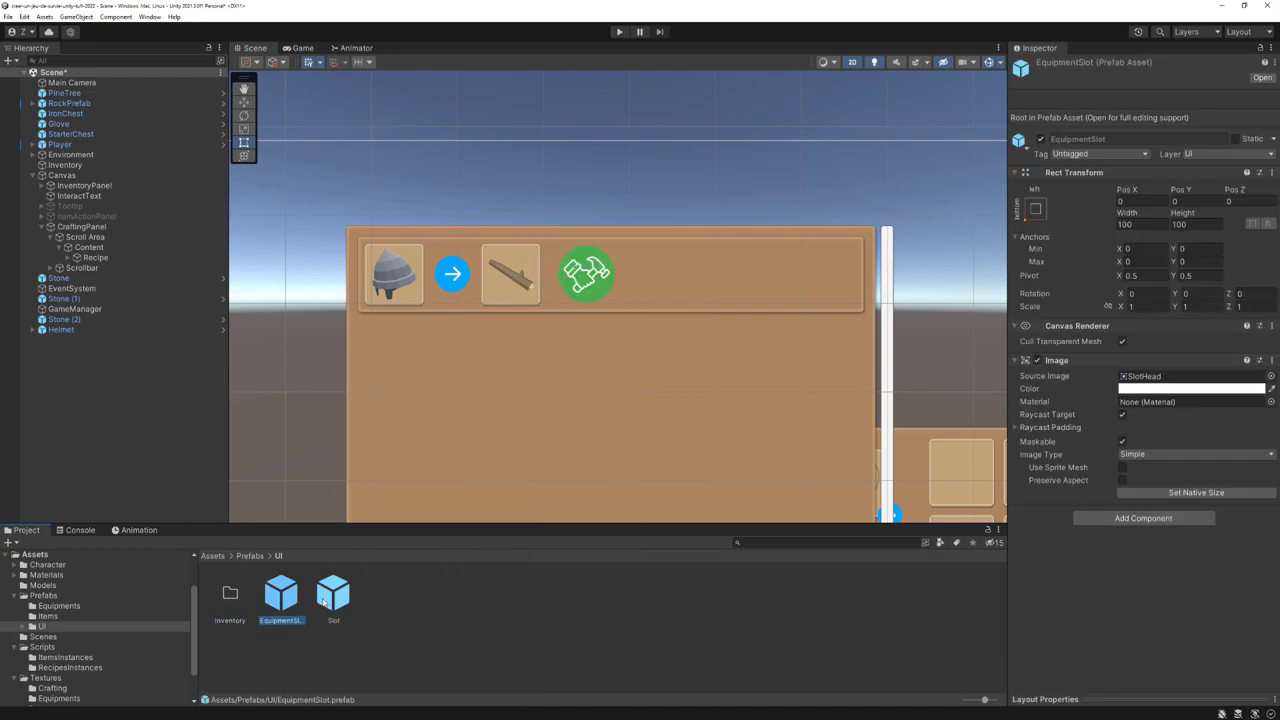
left_click_drag(283, 594, 230, 594)
Create a CraftingSystem folder in Prefabs/UI
right_click(334, 606)
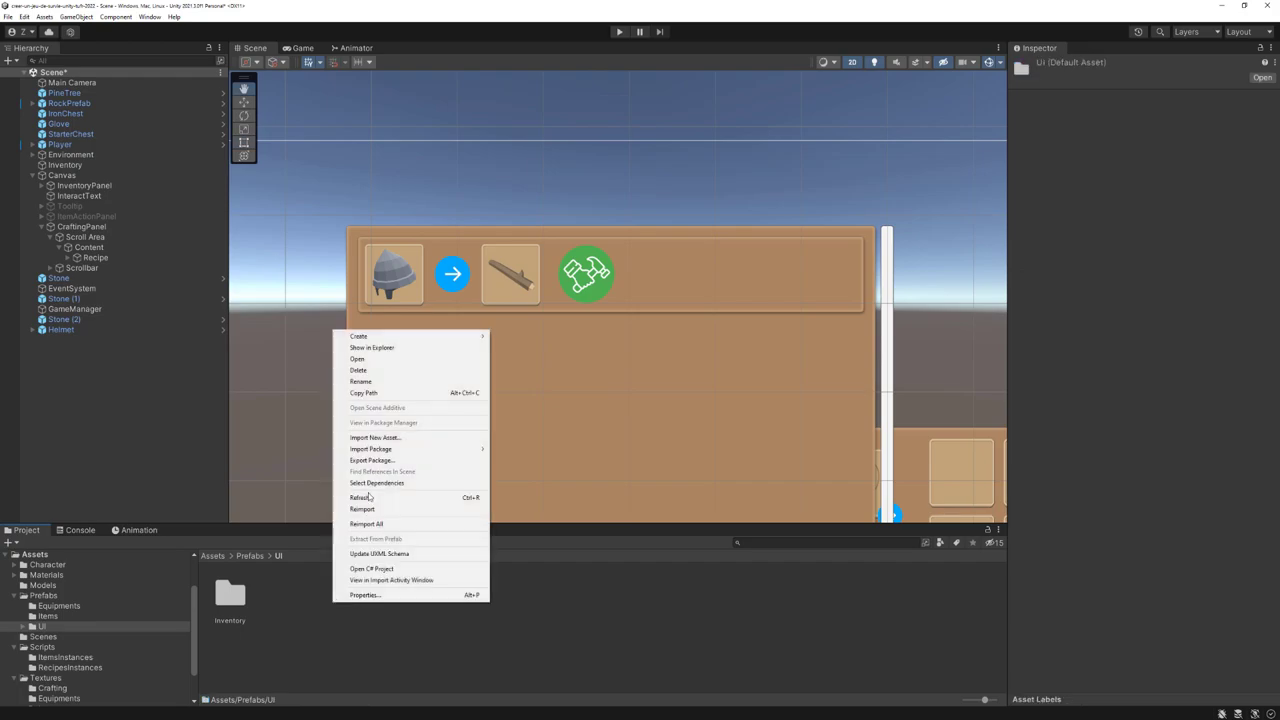
mouse_move(404, 342)
left_click(540, 274)
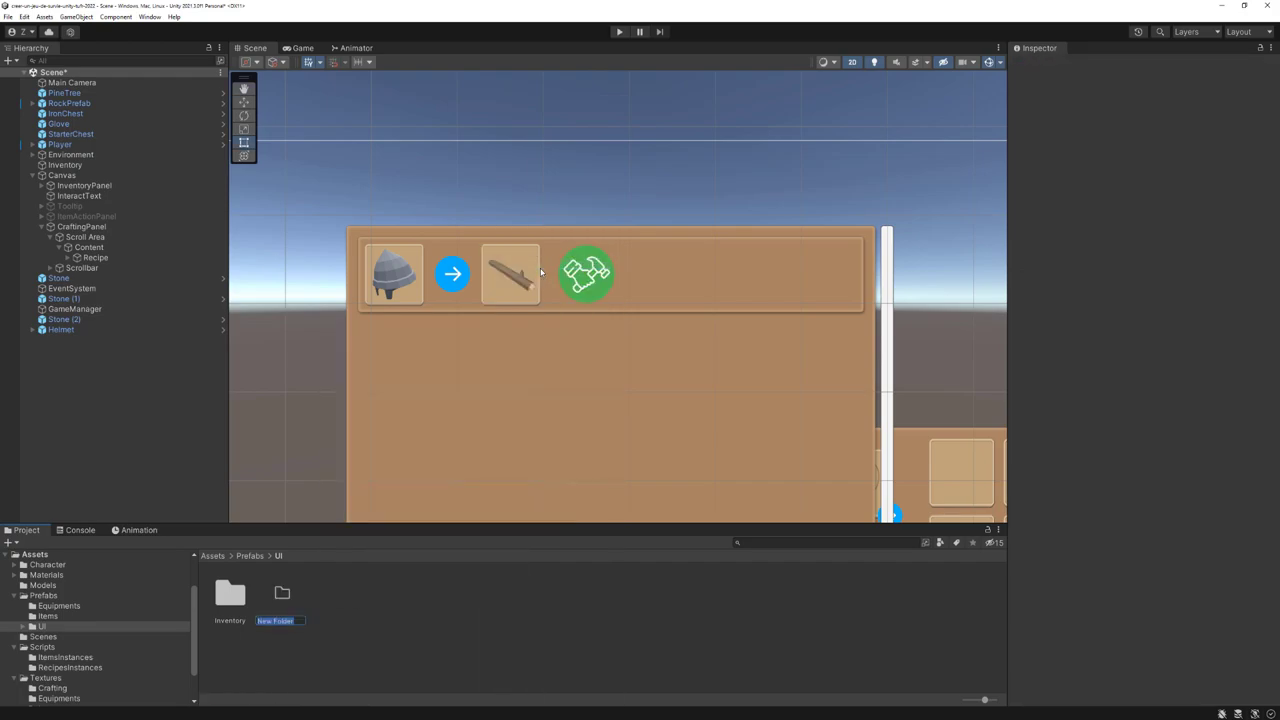
type("CraftingSyste")
type("m")
key("Return")
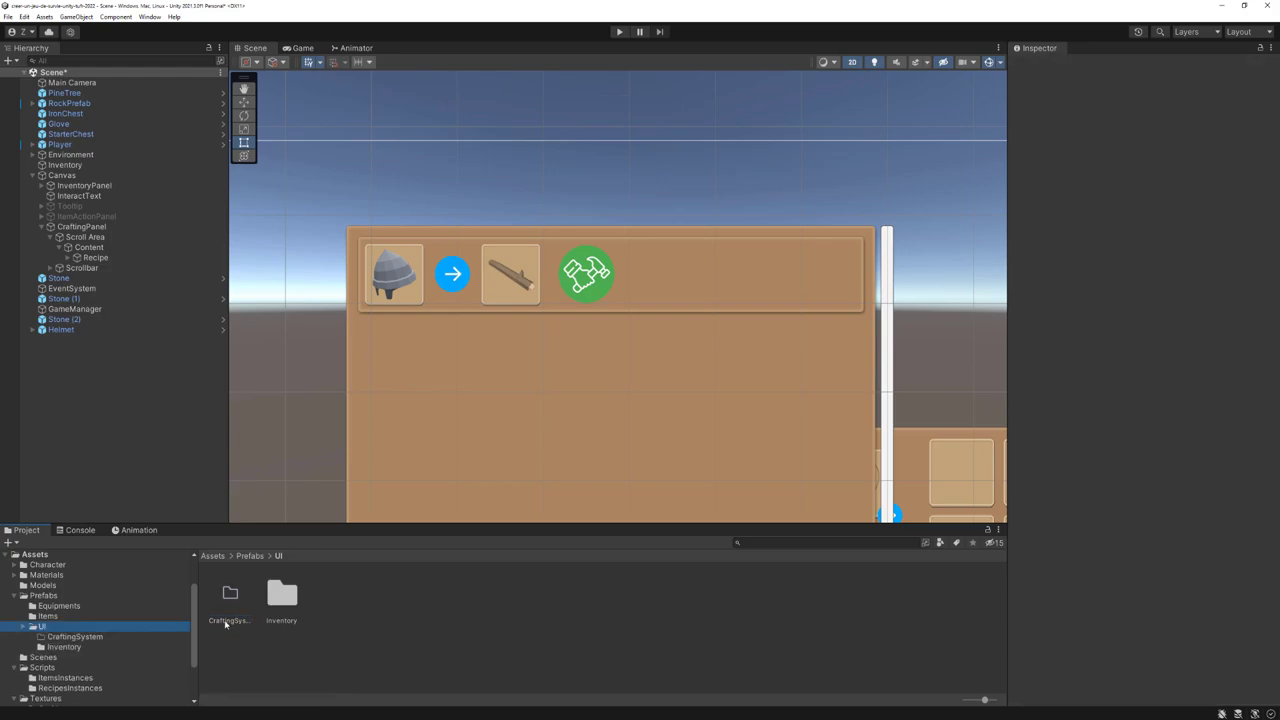
left_click(66, 257)
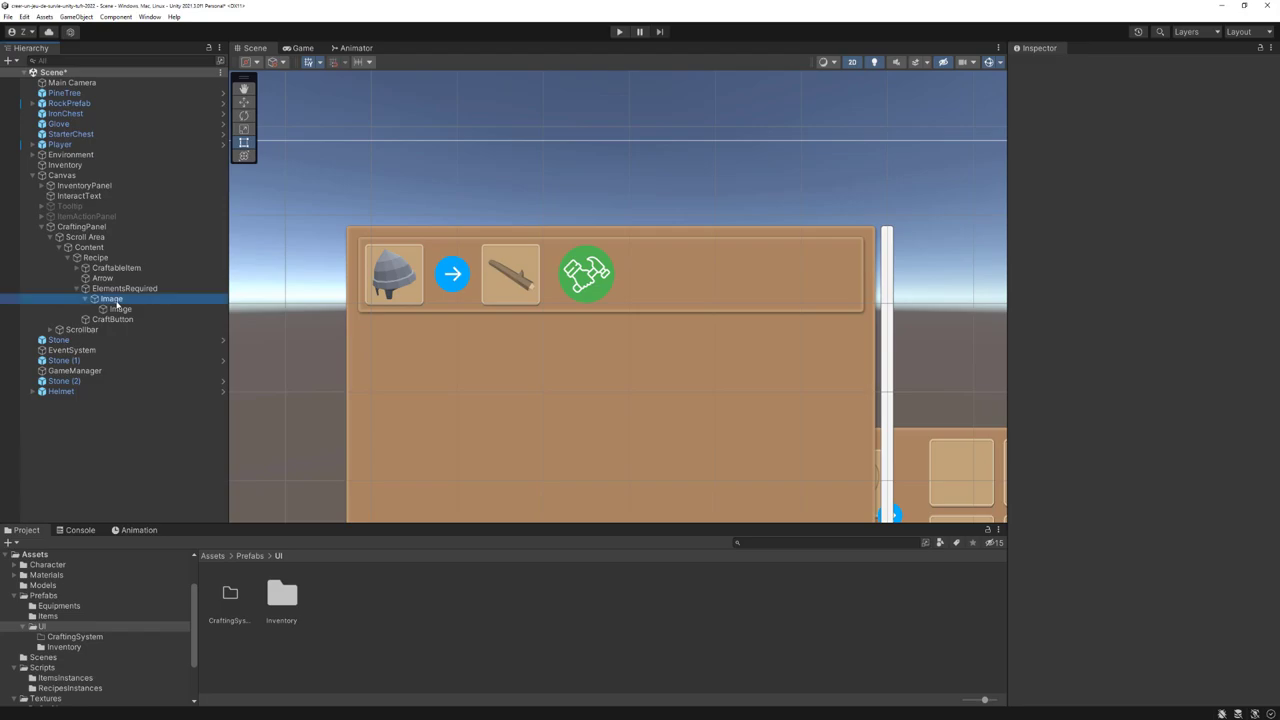
Rename the wood-log slot image under ElementsRequired to ElementRequired
left_click(113, 299)
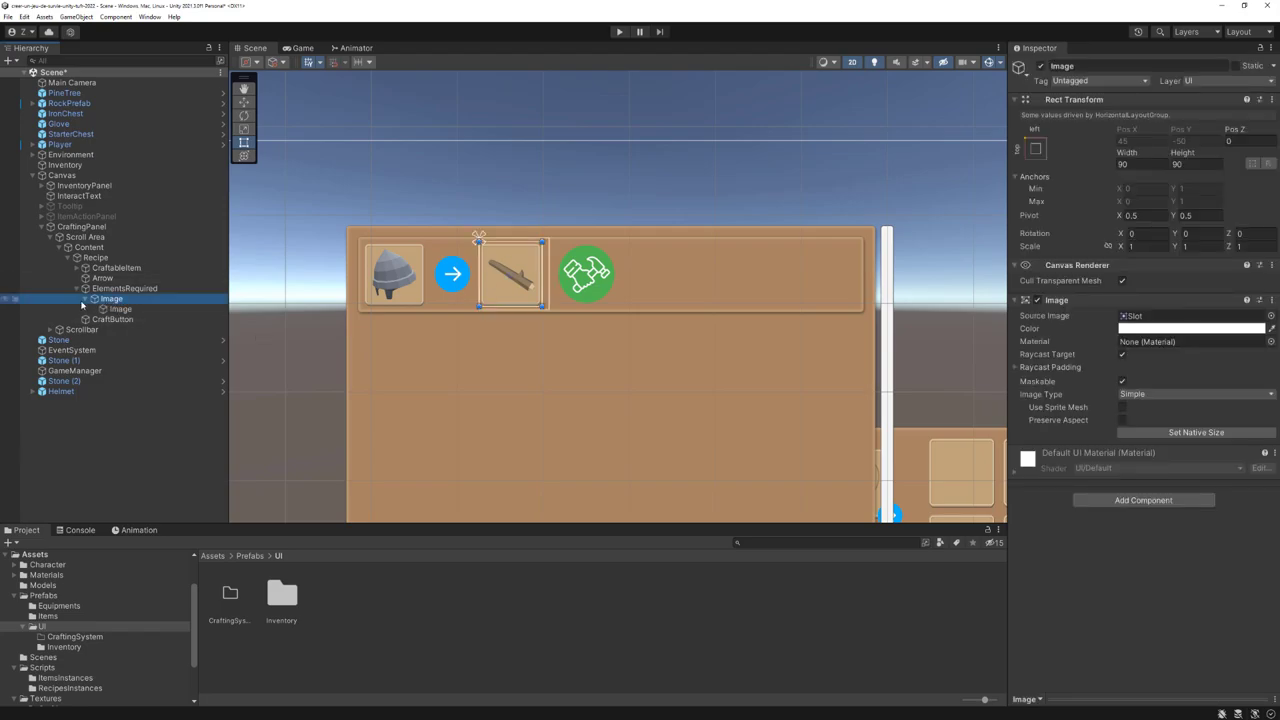
left_click(1079, 66)
type("Eel")
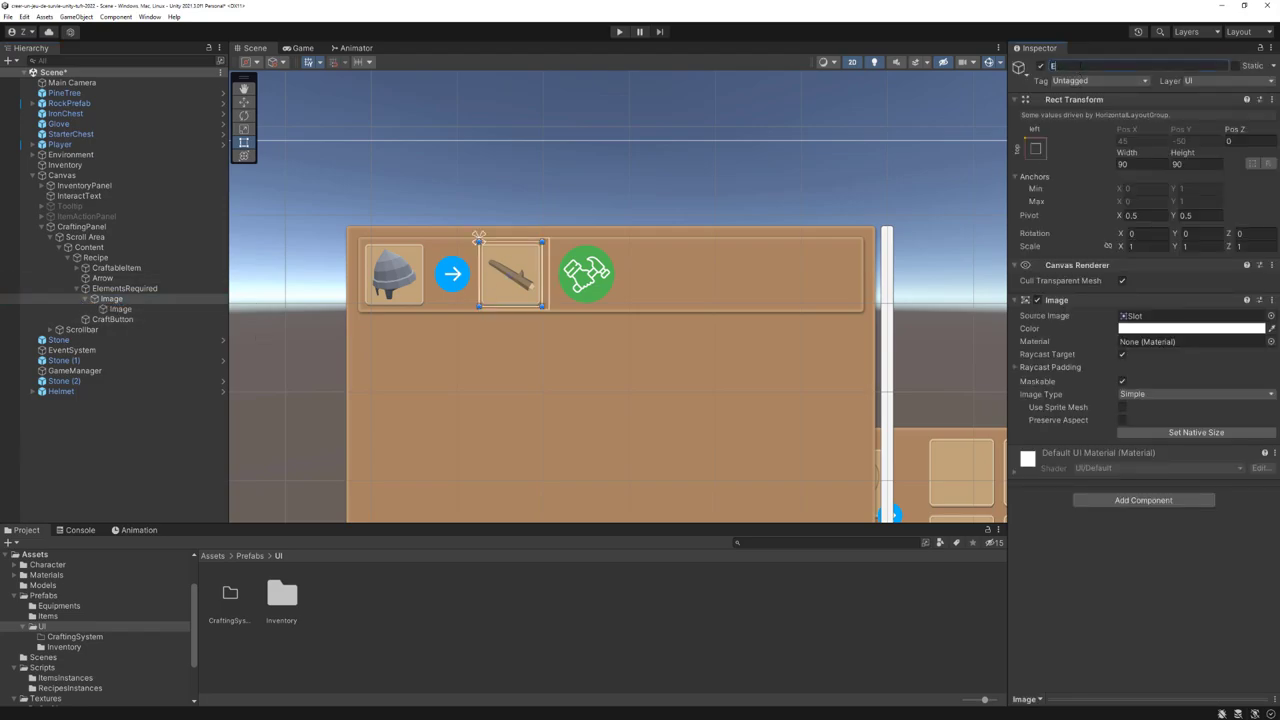
key("BackSpace")
type("lement")
type("Required")
key("Return")
Save ElementRequired and the Recipe row as prefabs in the CraftingSystem folder
left_click_drag(128, 298, 232, 596)
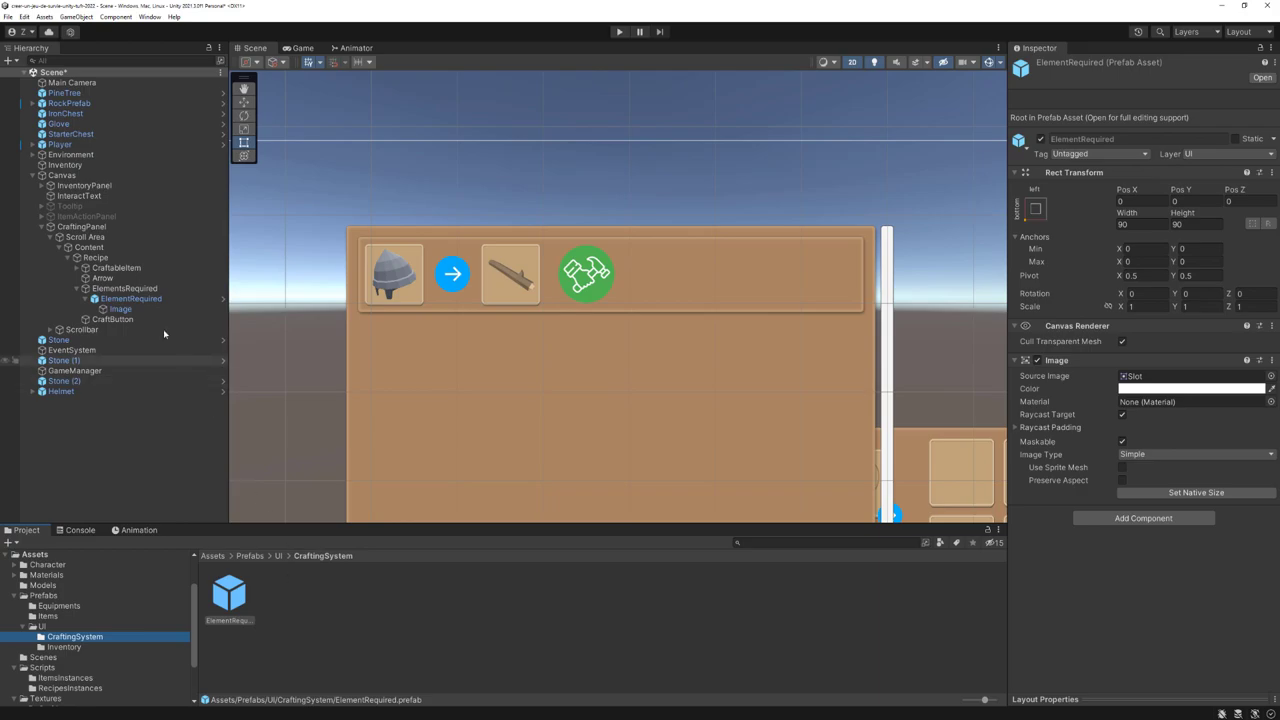
left_click(104, 260)
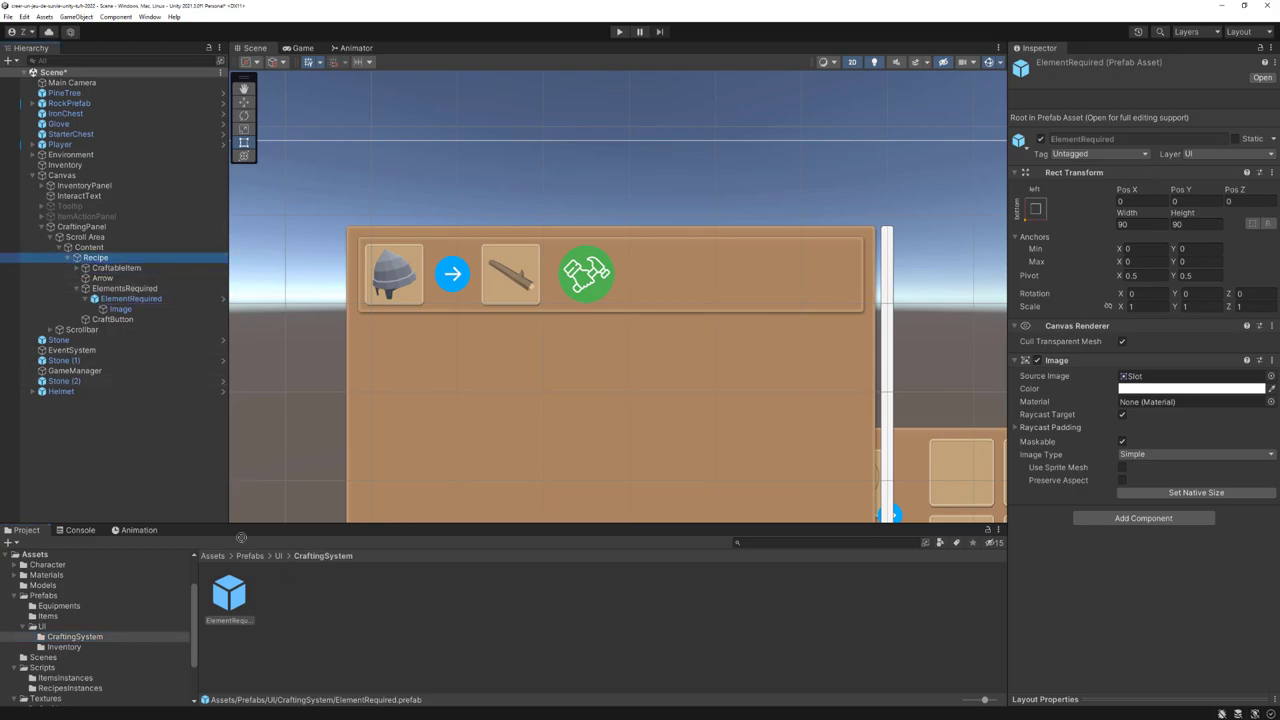
left_click_drag(104, 262, 310, 638)
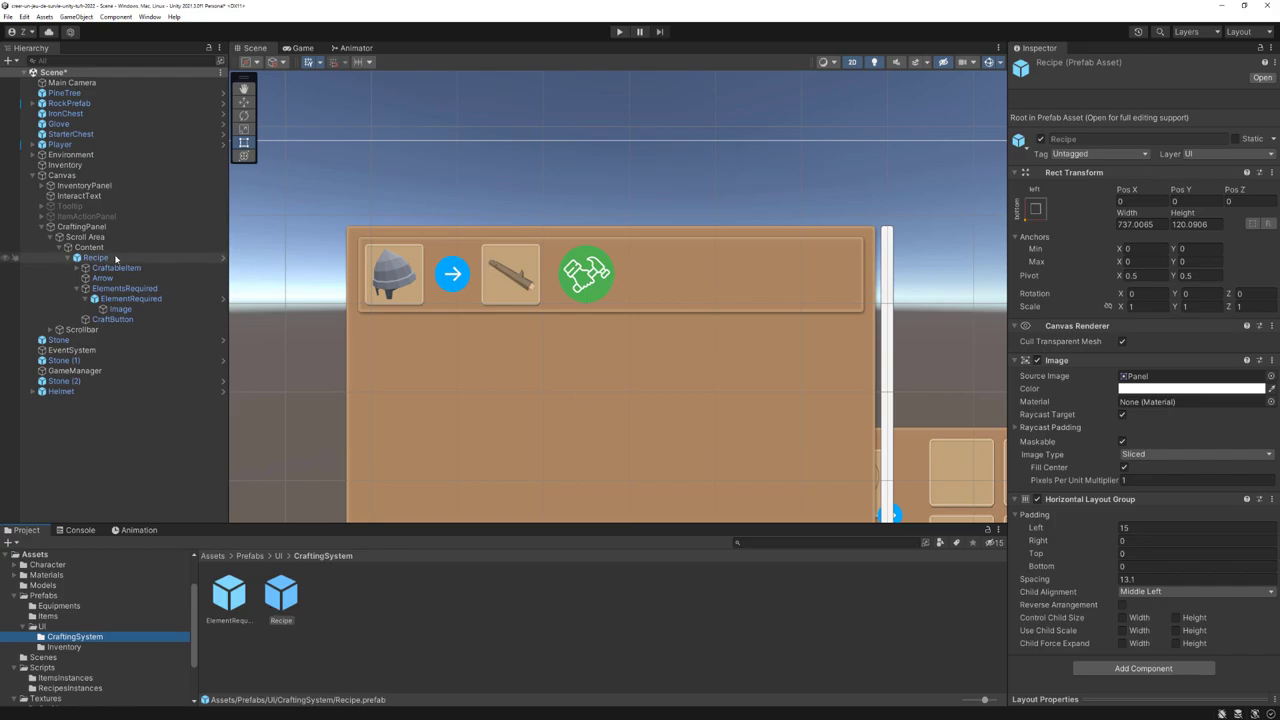
left_click(83, 259)
Delete the Recipe row from the scene, zoom out, and select GameManager
key("Delete")
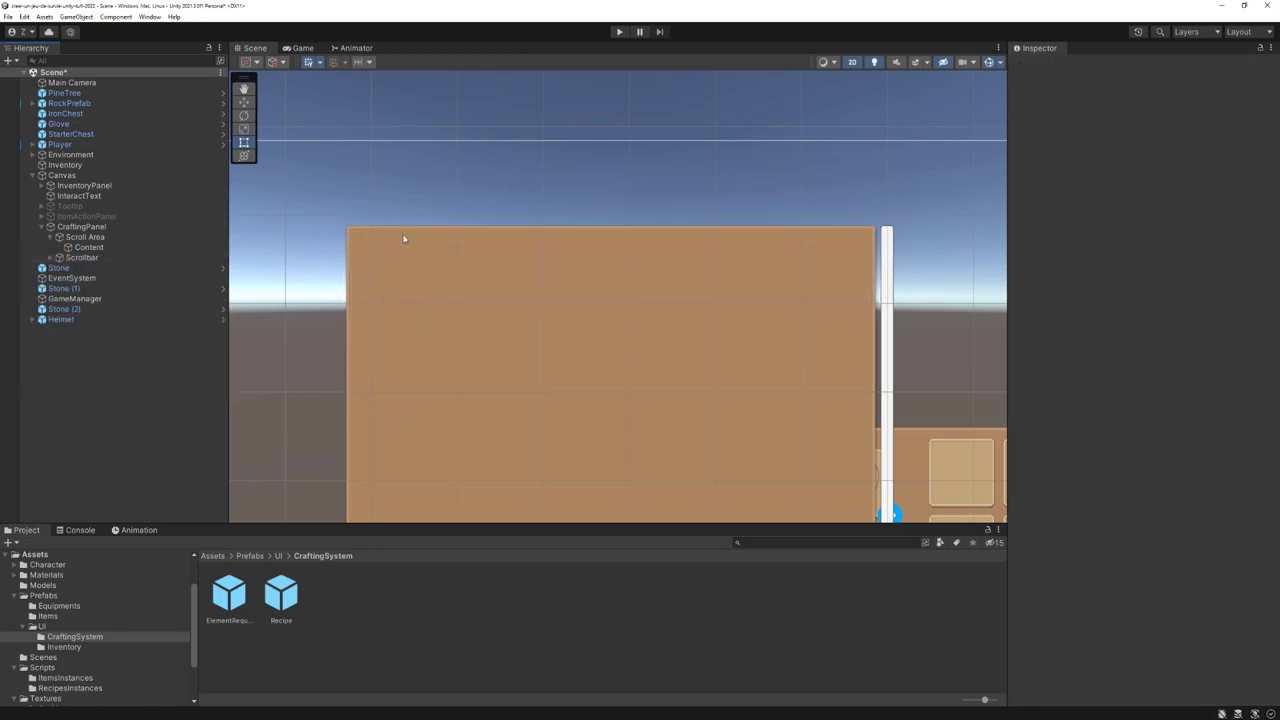
scroll(574, 419, "down", 1)
middle_click_drag(574, 419, 580, 281)
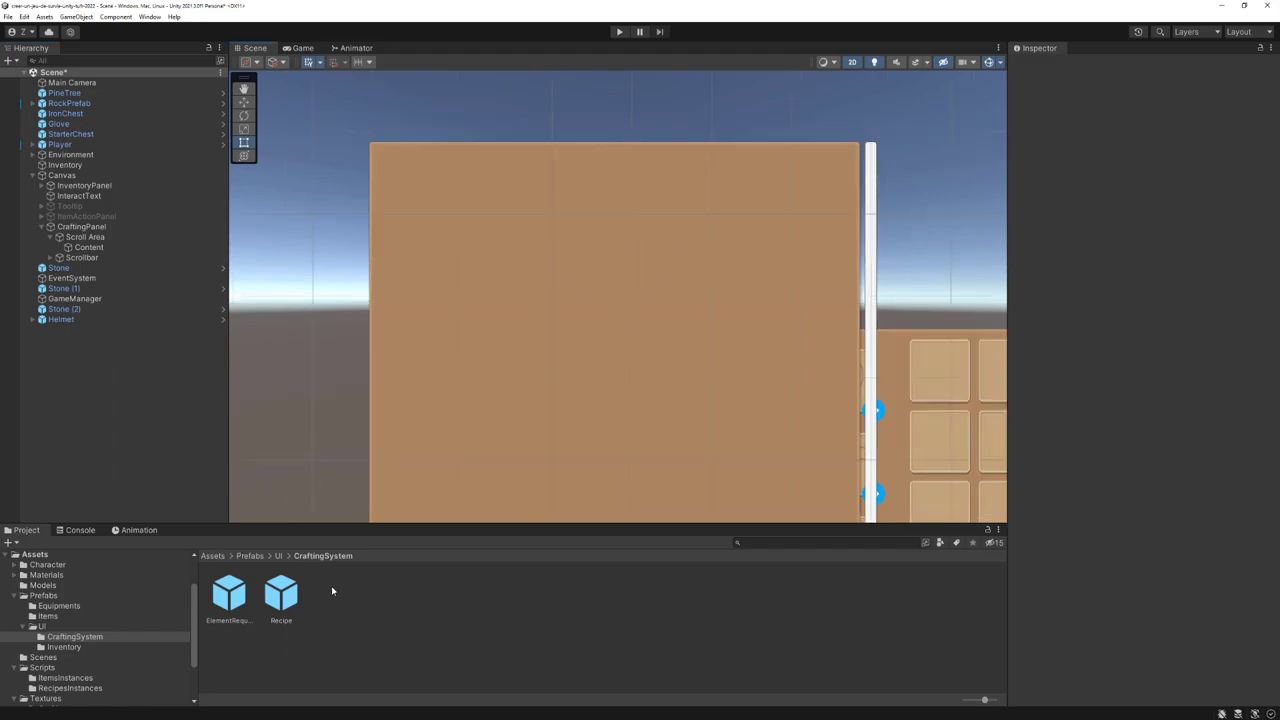
scroll(577, 366, "down", 1)
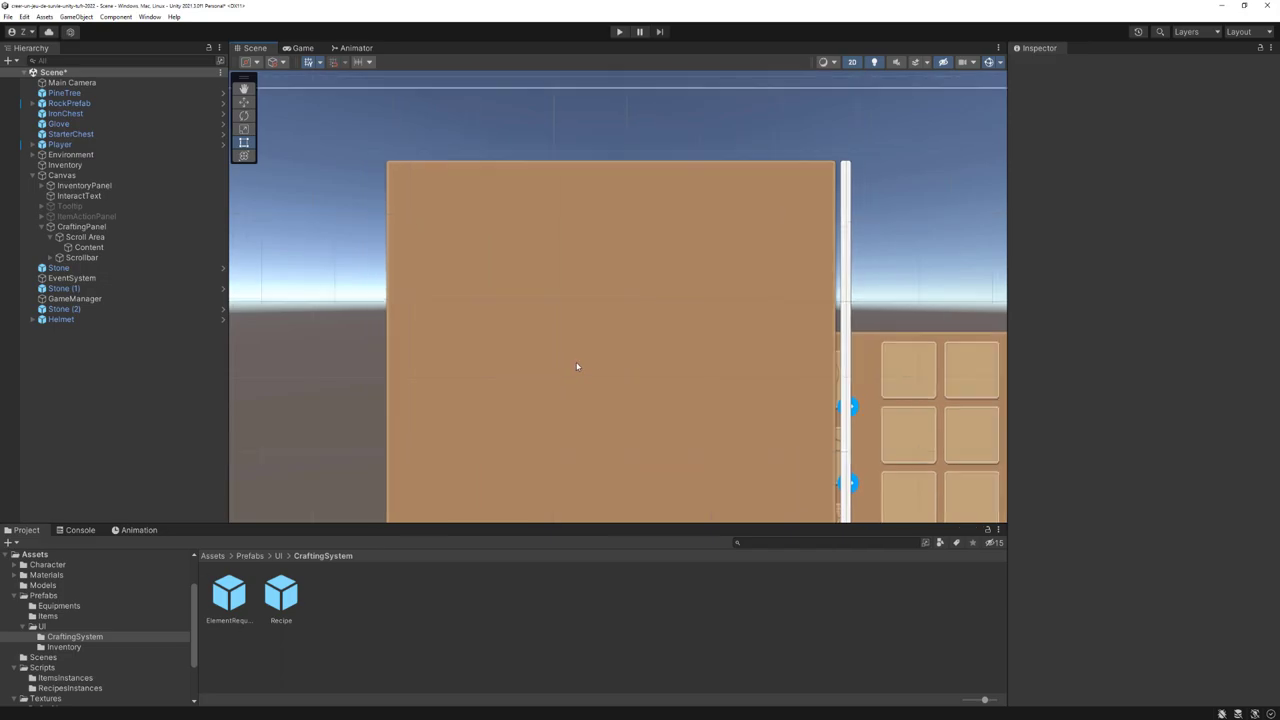
scroll(603, 367, "down", 2)
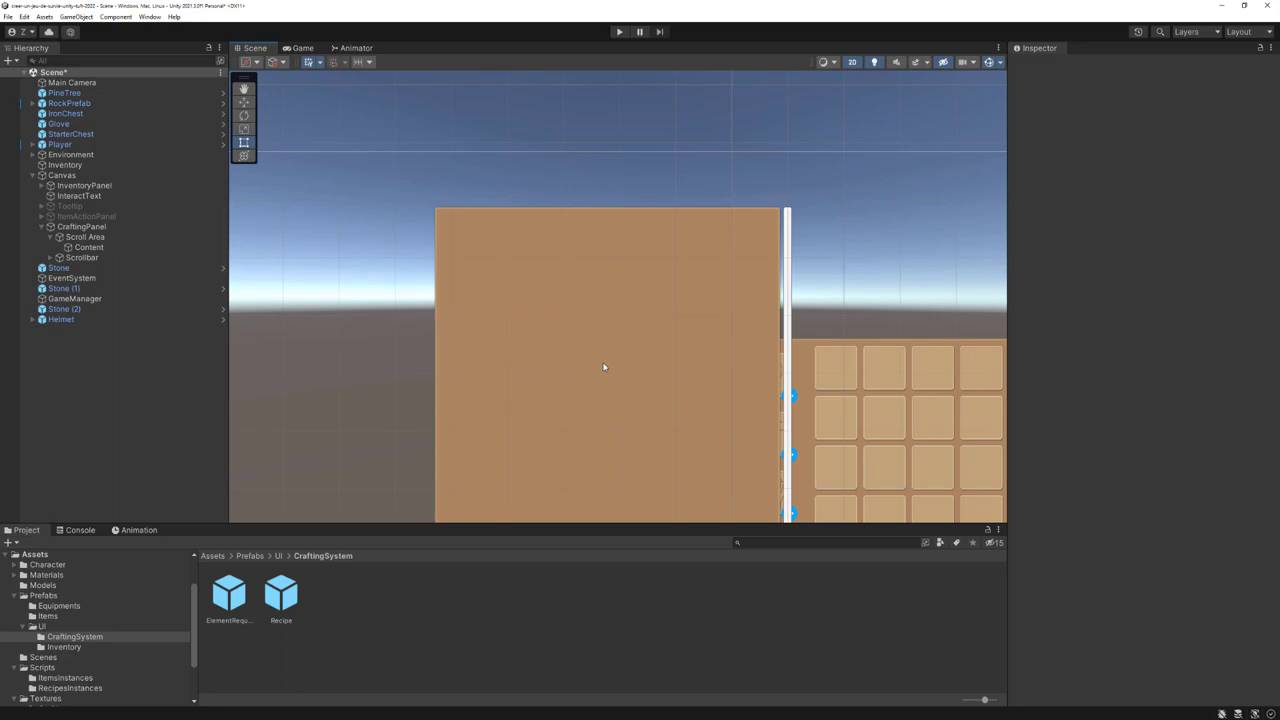
left_click(70, 299)
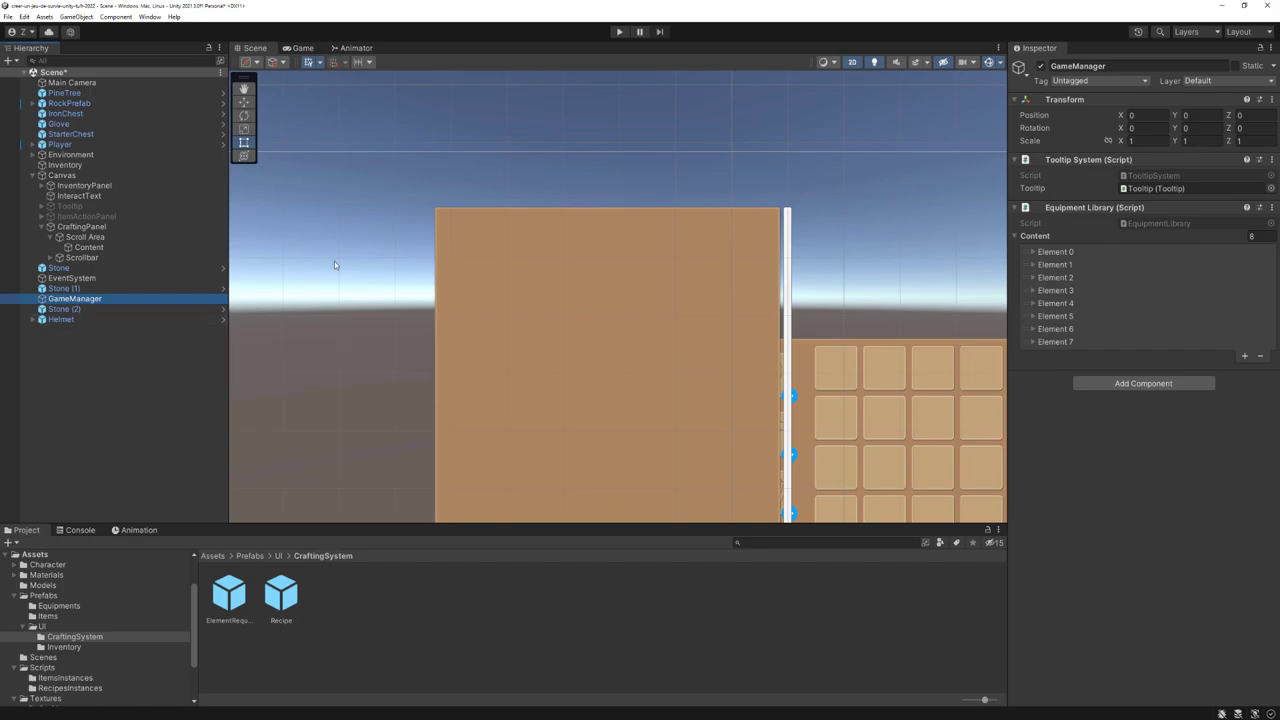
Create and attach a new CraftingSystem script to GameManager, then open it for editing
left_click(1129, 386)
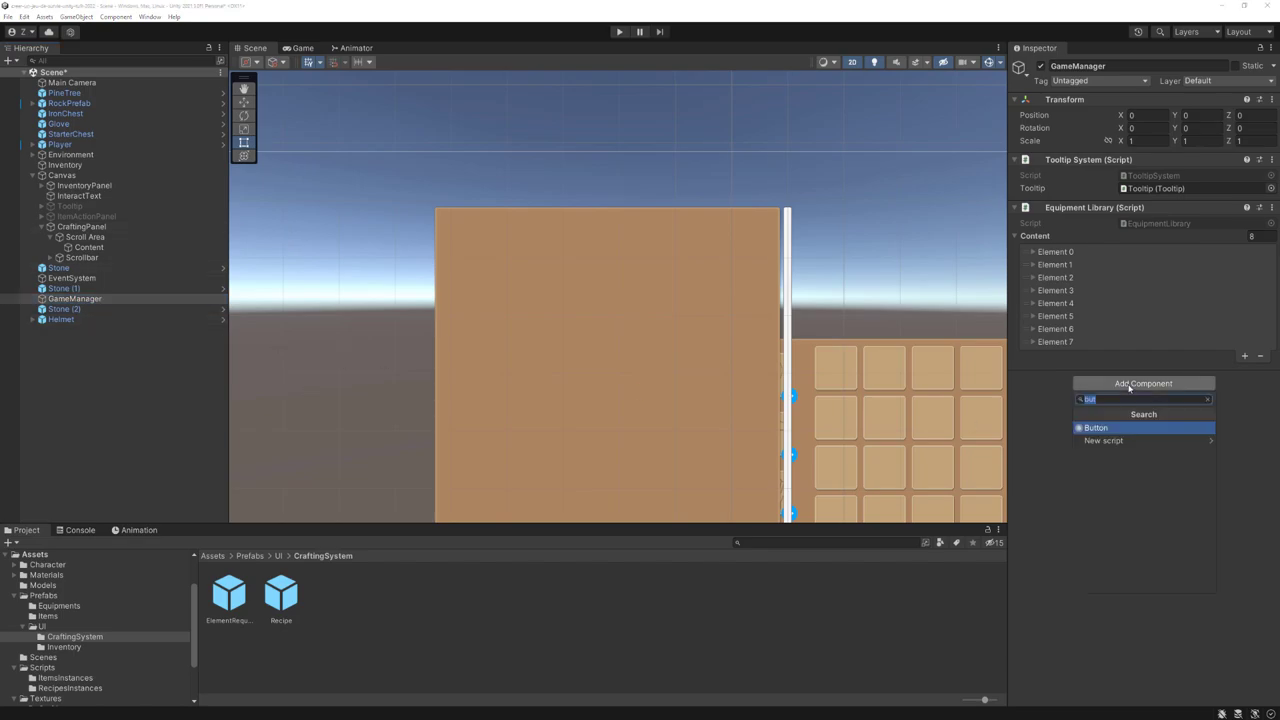
type("CraftingSys")
type("tem")
key("Return")
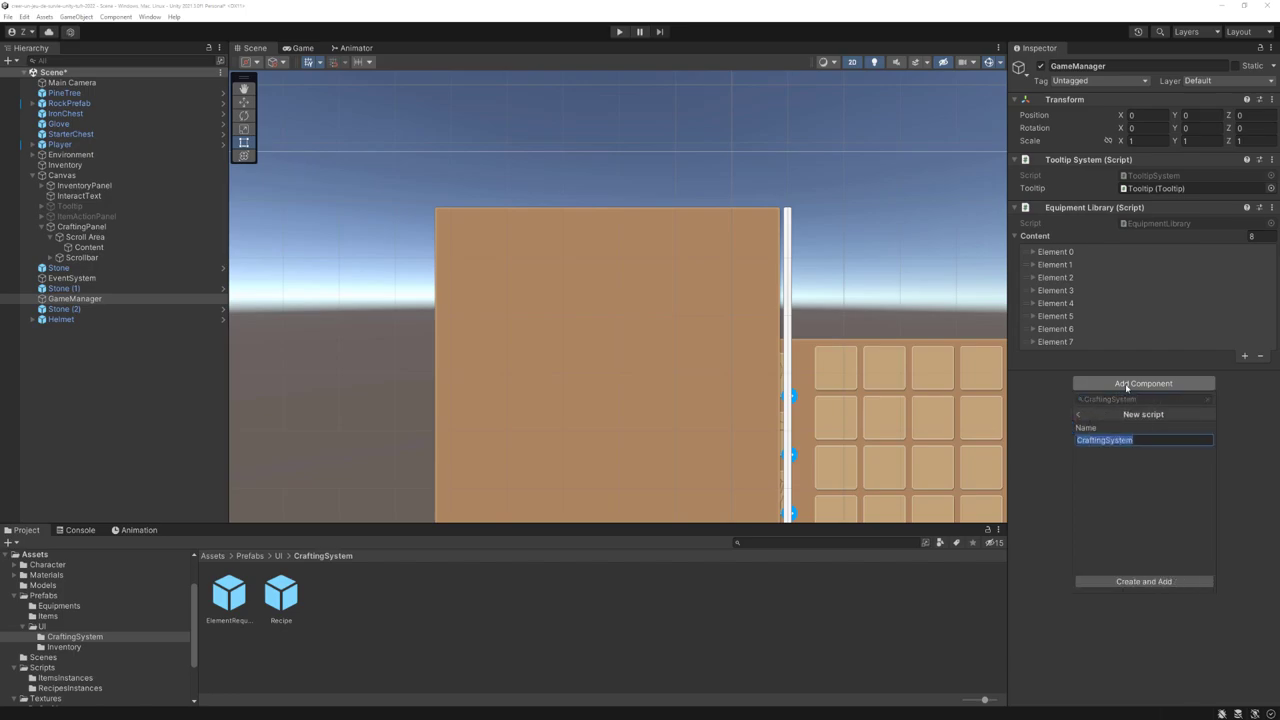
left_click(1136, 580)
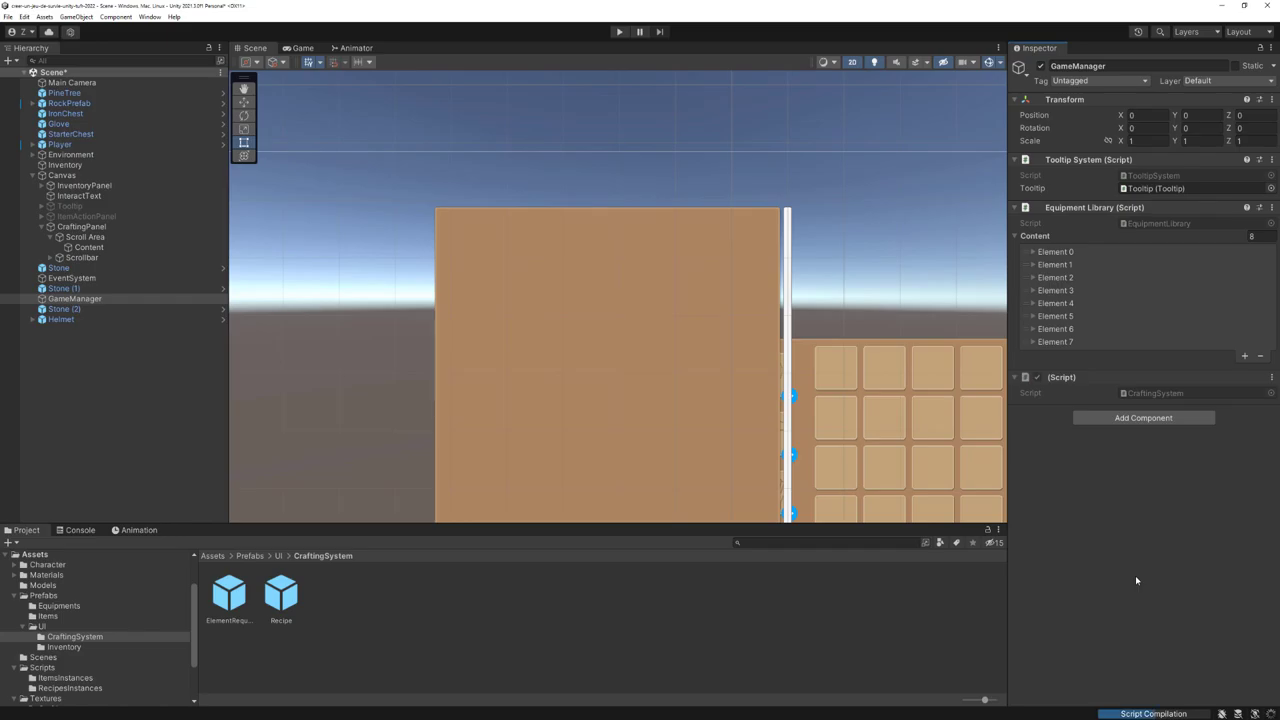
double_click(1149, 394)
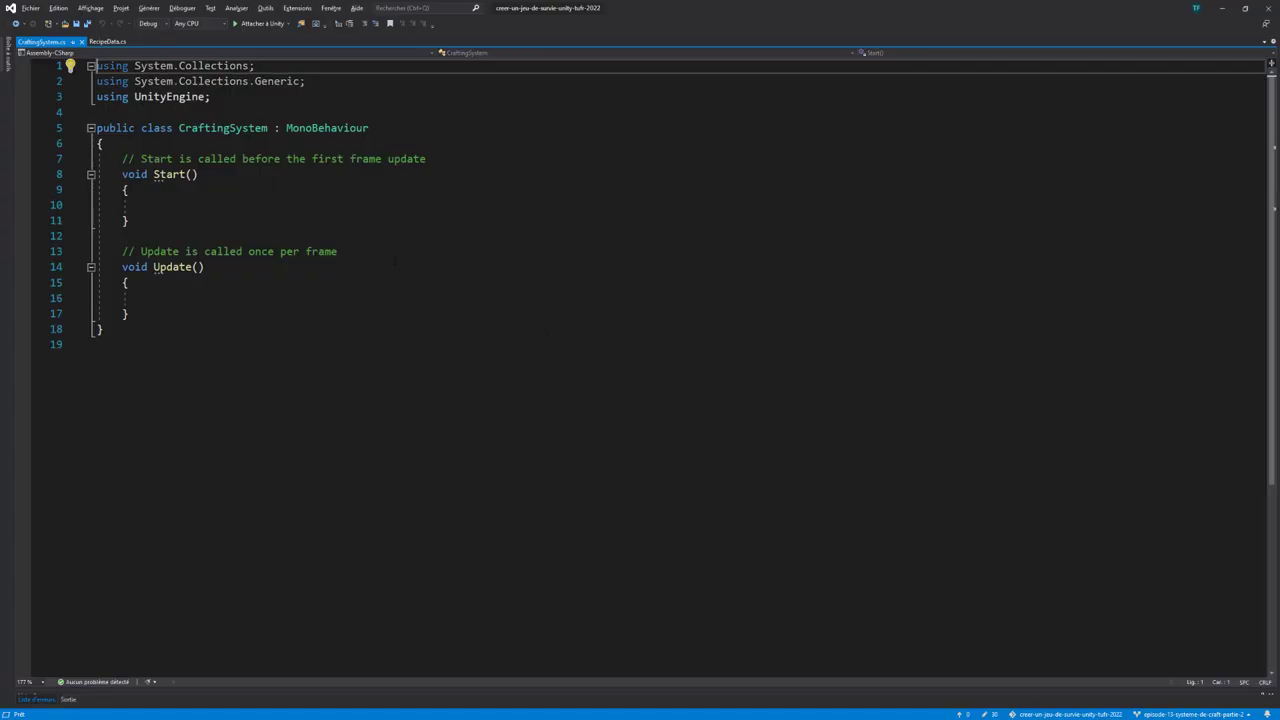
Insert blank lines after the CraftingSystem class's opening brace
left_click(98, 143)
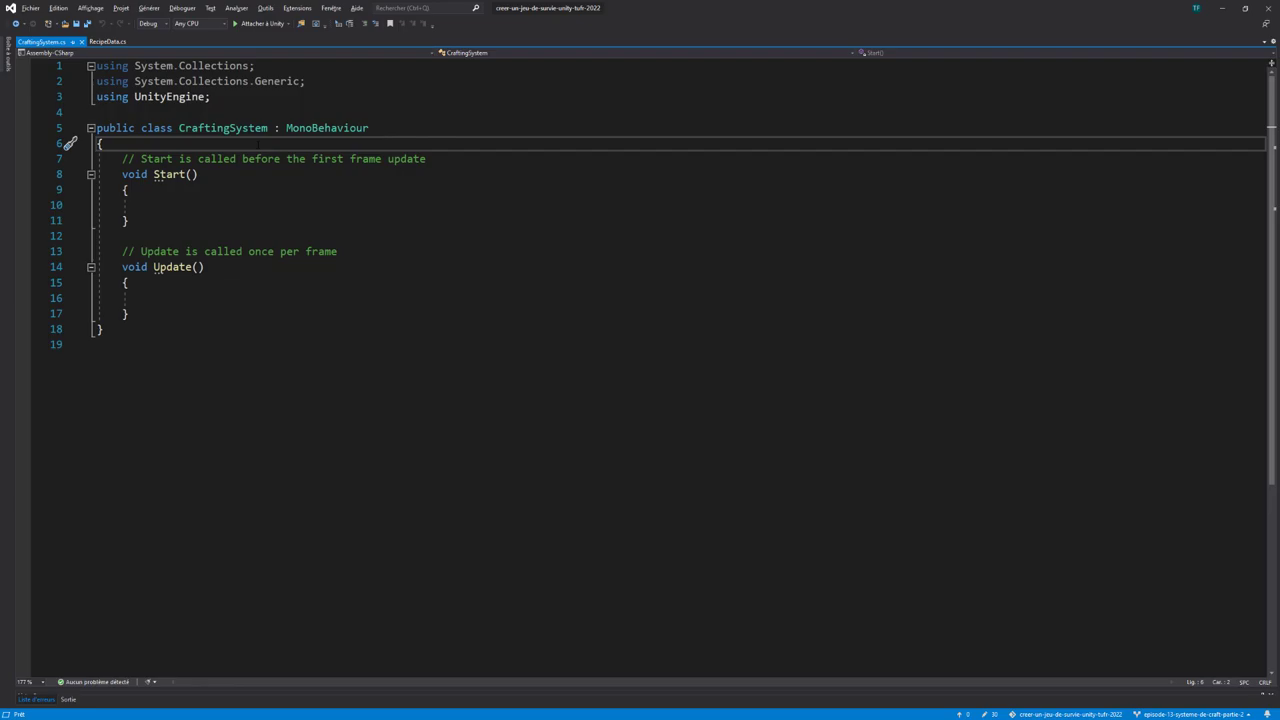
key("Return")
key("Return")
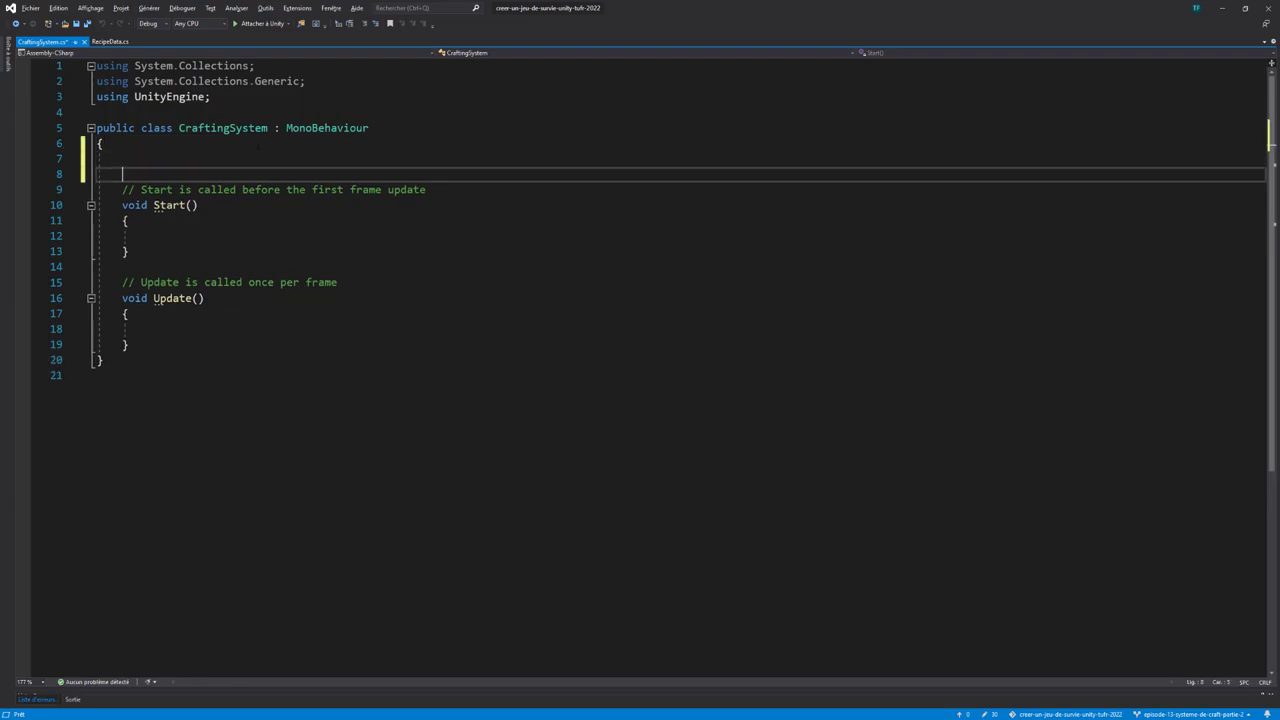
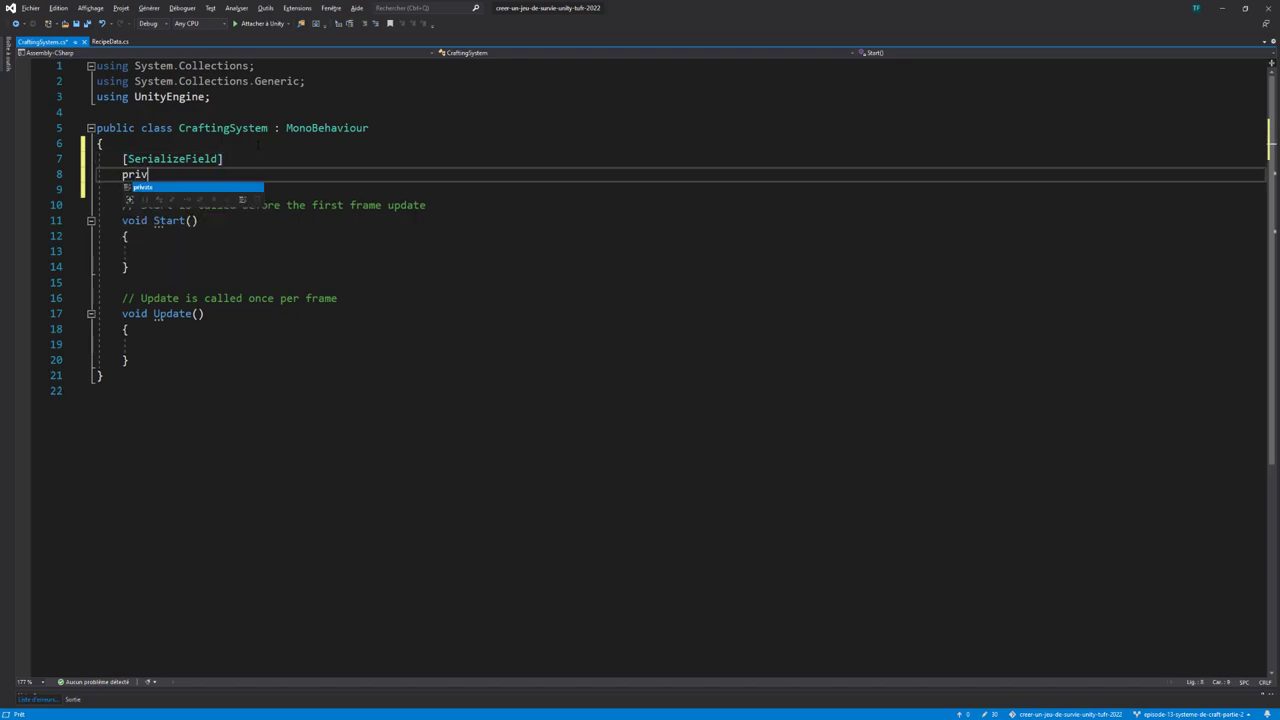
Type [SerializeField] private RecipeData[] availableRecipes; into CraftingSystem, save, and review the declaration
type("vate Re")
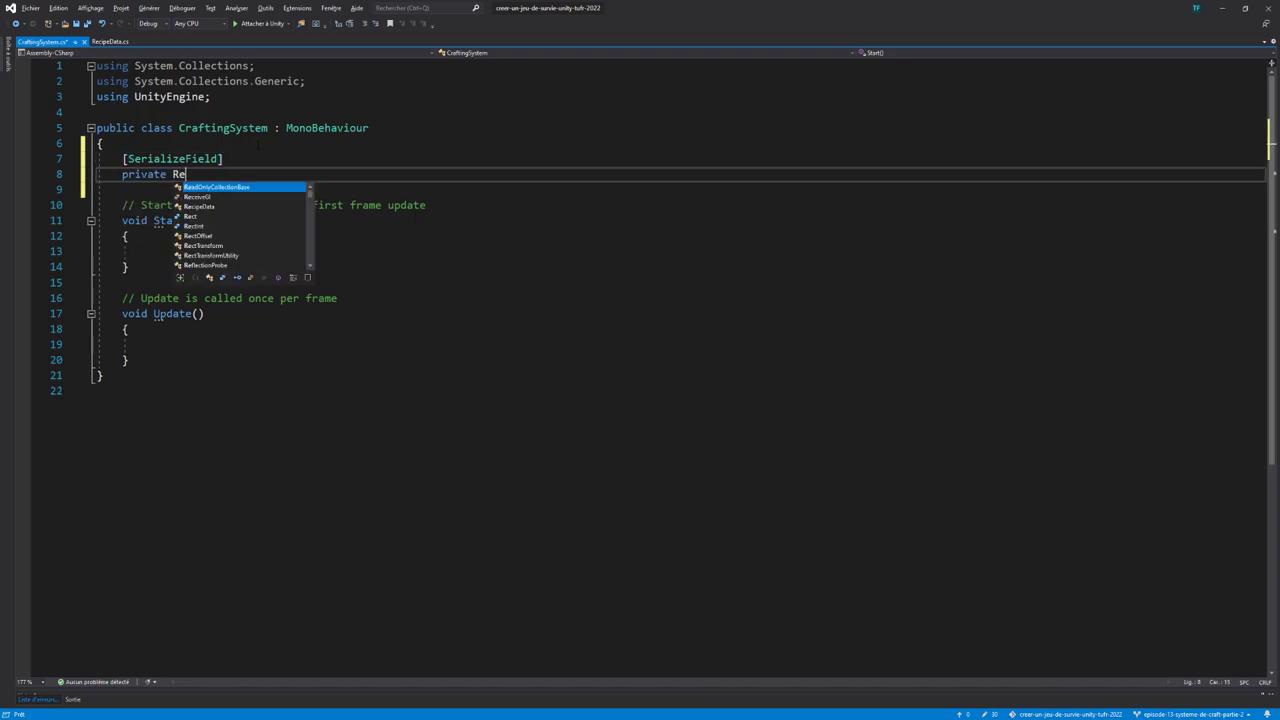
type("cipeData")
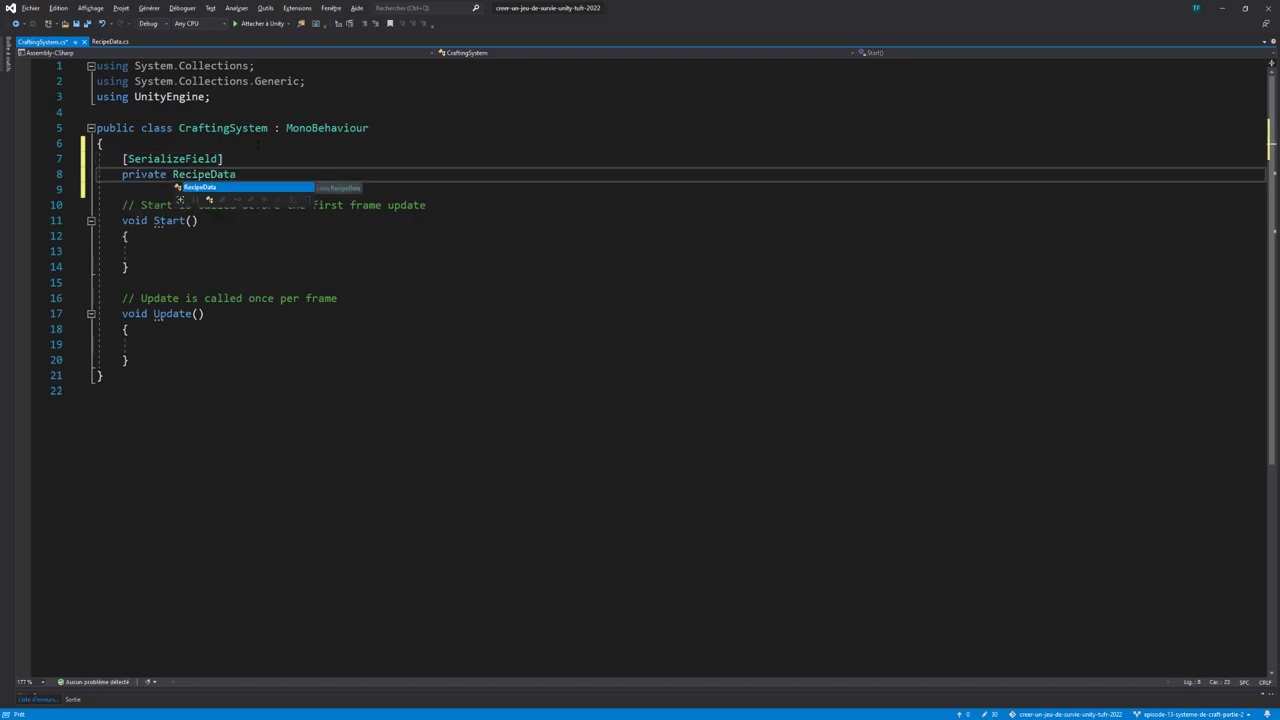
type("[] a")
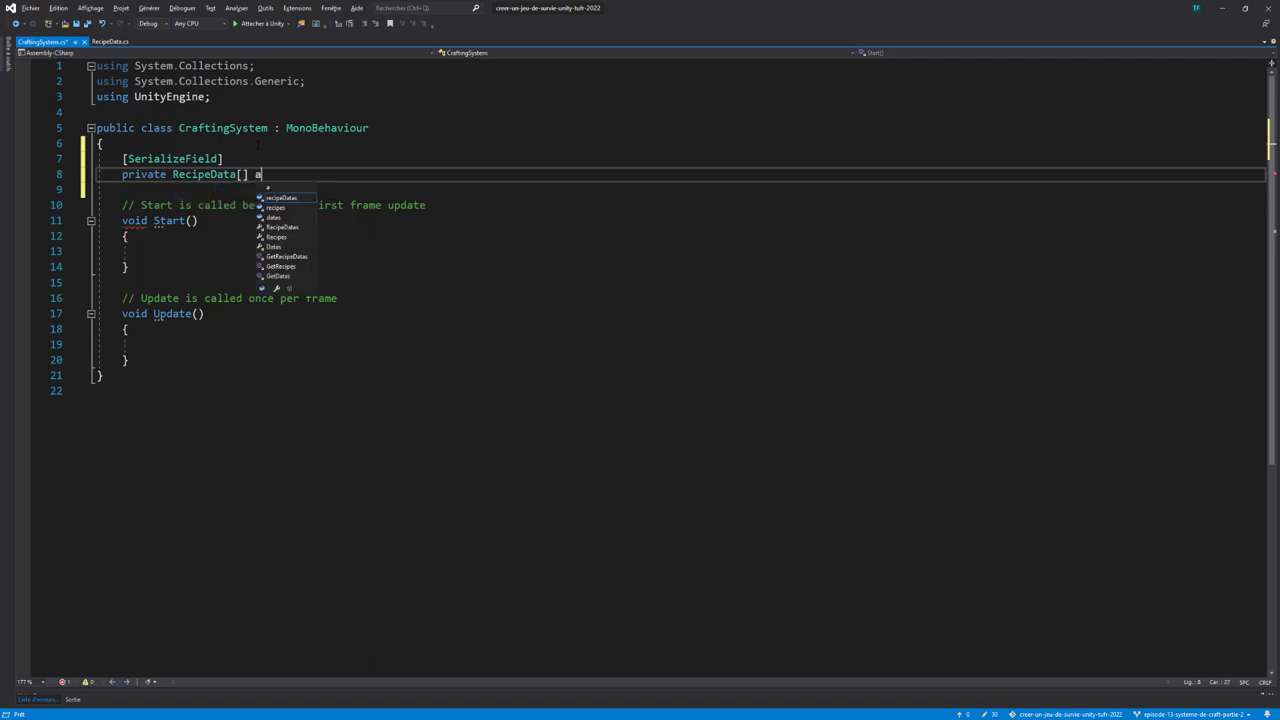
type("vailable")
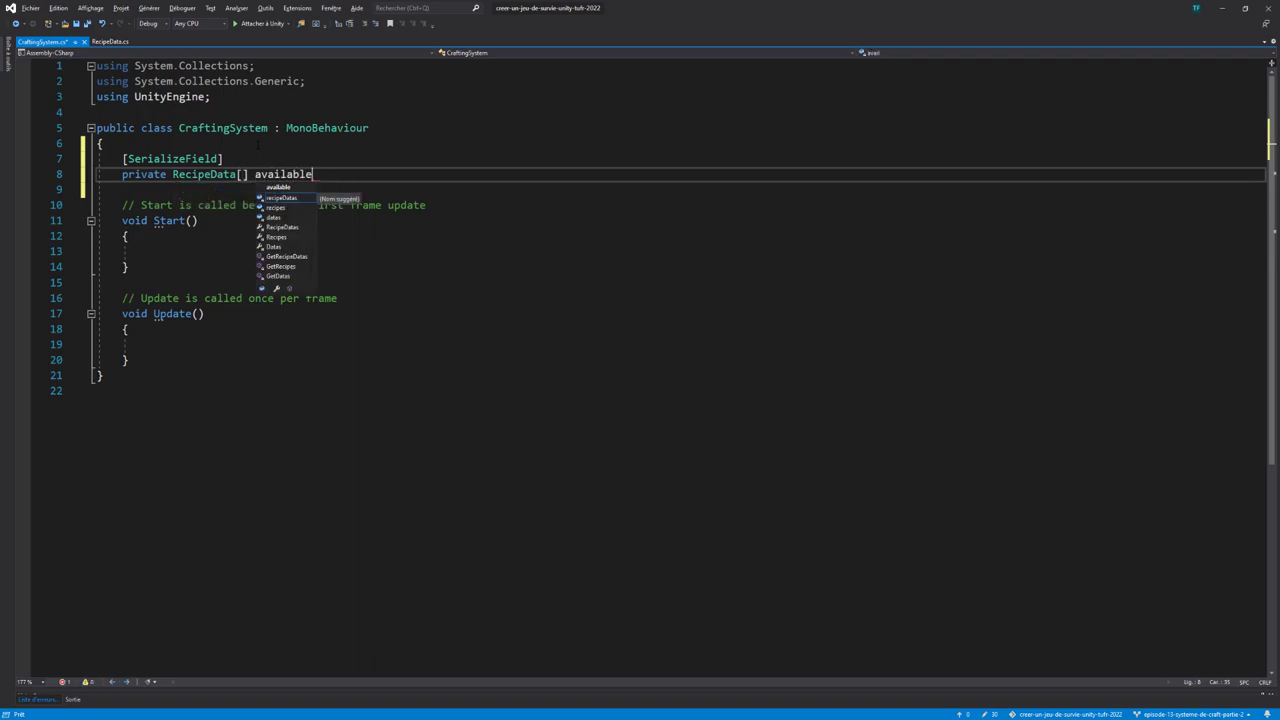
type("Recipes")
type(";")
key("ctrl+s")
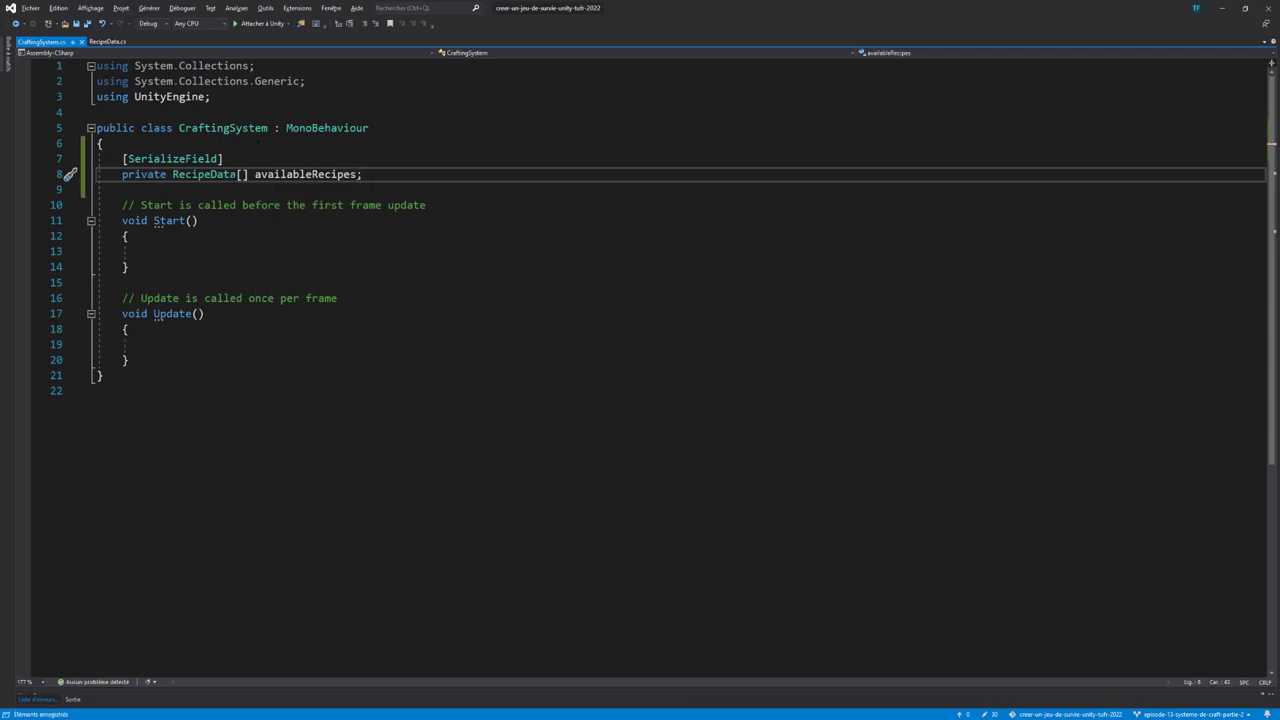
left_click_drag(236, 174, 172, 174)
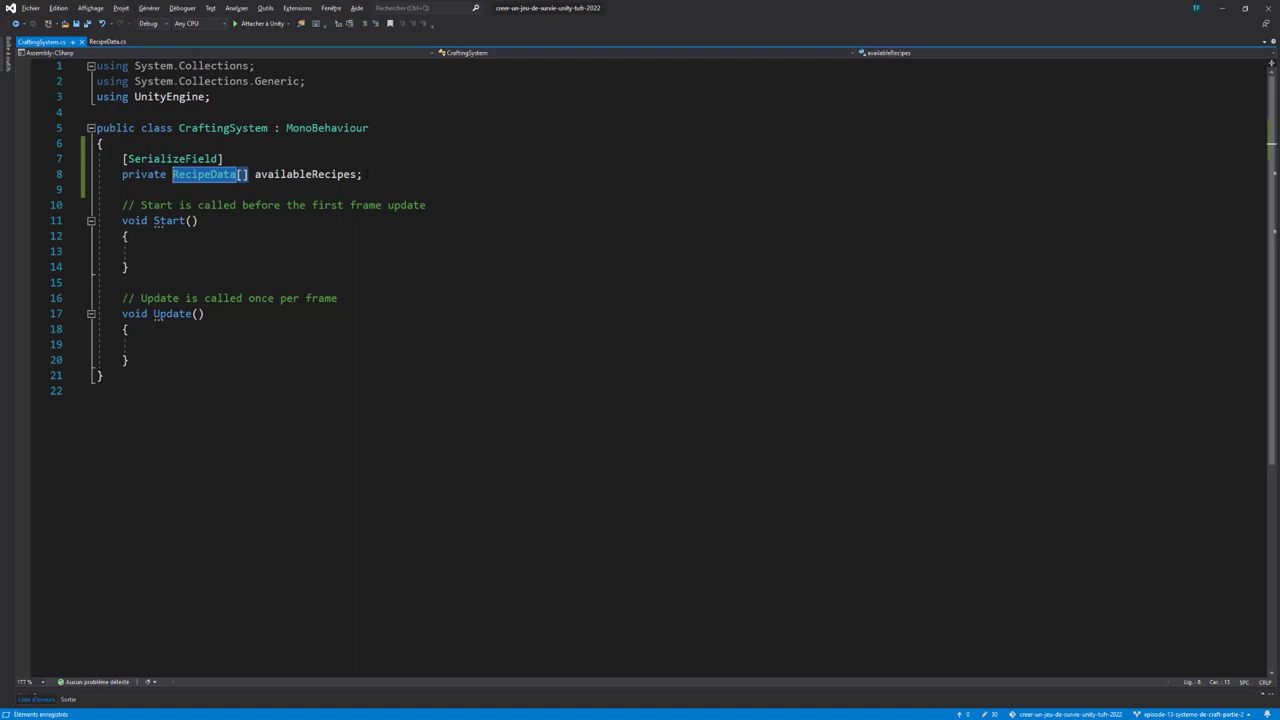
left_click_drag(362, 174, 250, 174)
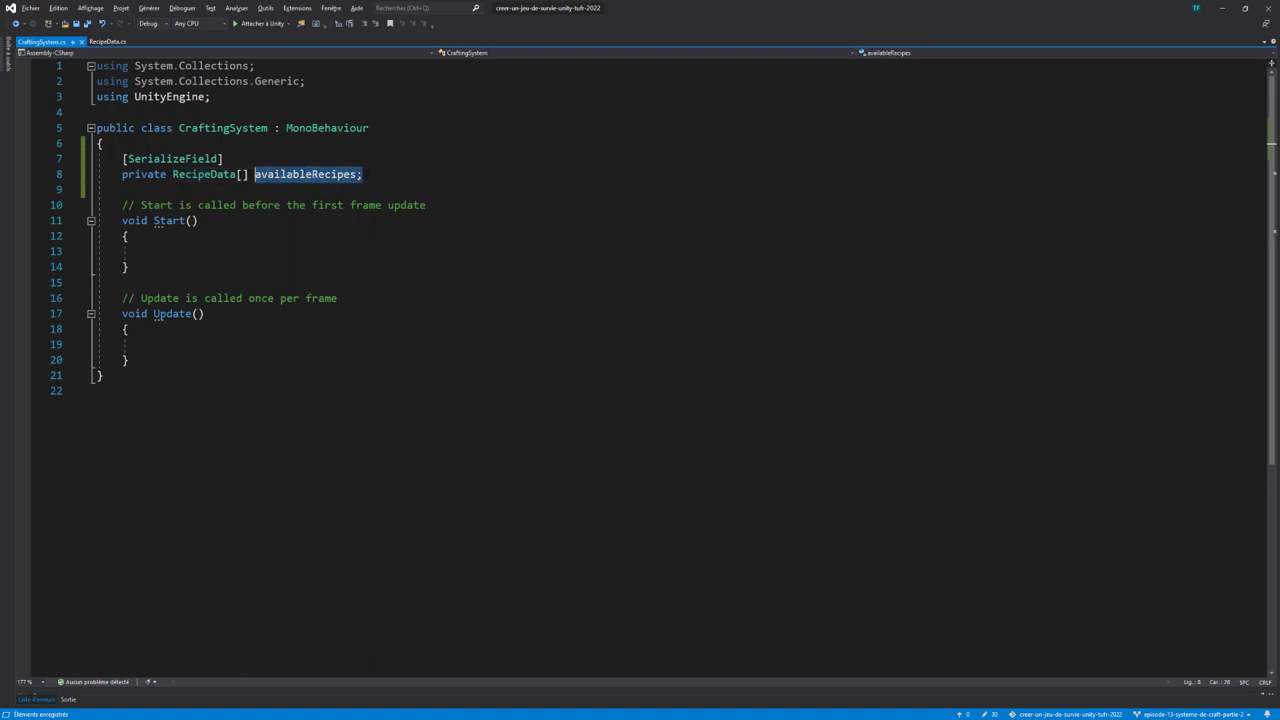
key("shift+Left")
left_click(248, 174)
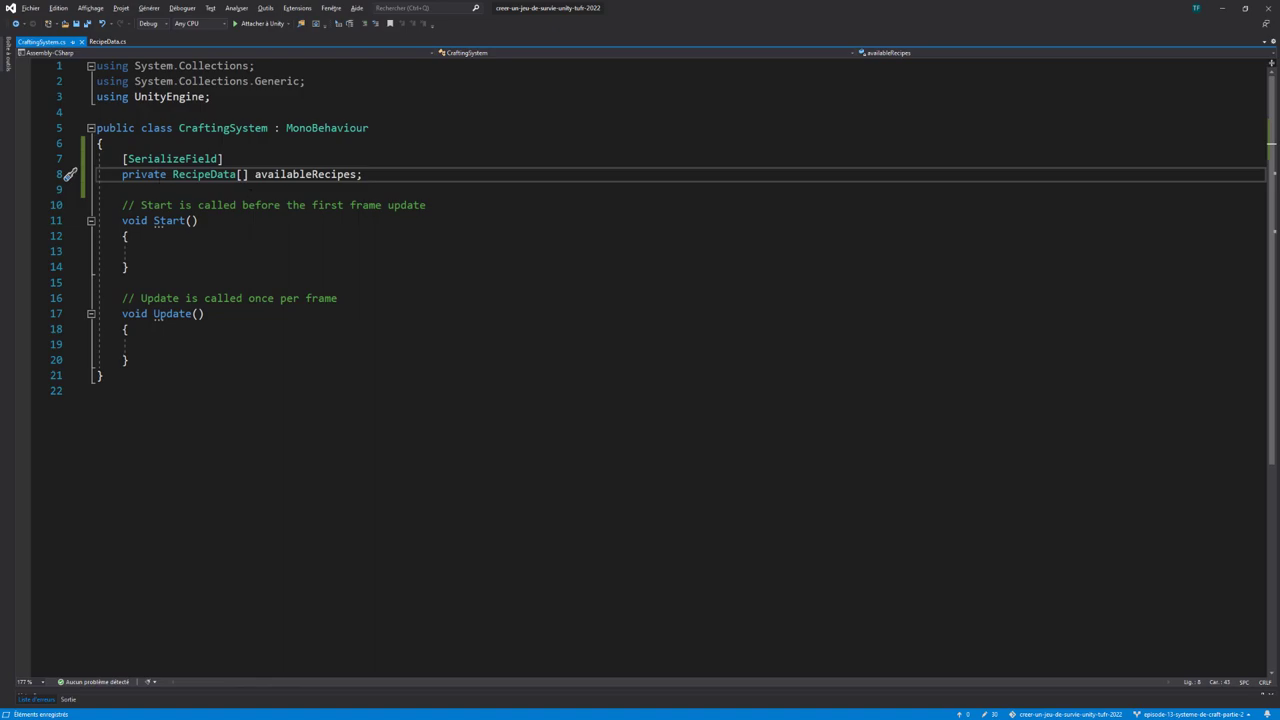
Add a [SerializeField] private GameObject recipeUiPrefab field below availableRecipes
left_click(395, 175)
key("Return")
key("Return")
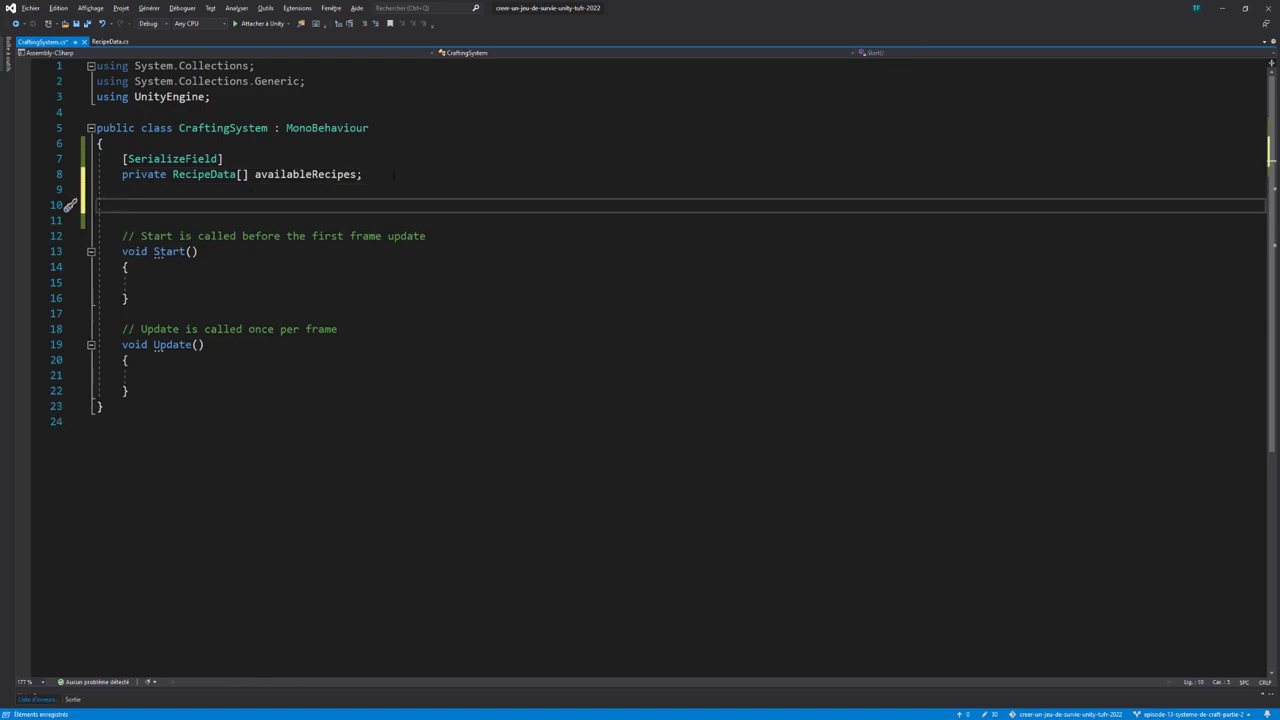
type("[Ser")
key("Tab")
type("]")
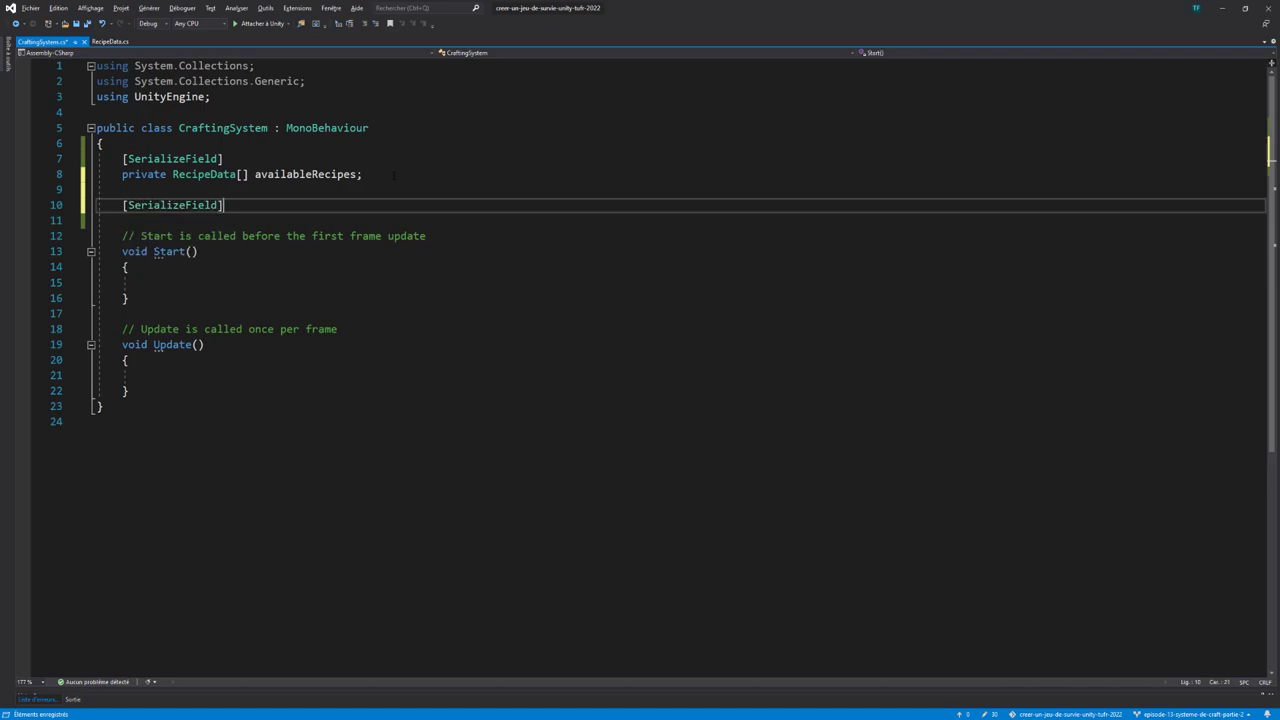
key("Return")
type("private Gam")
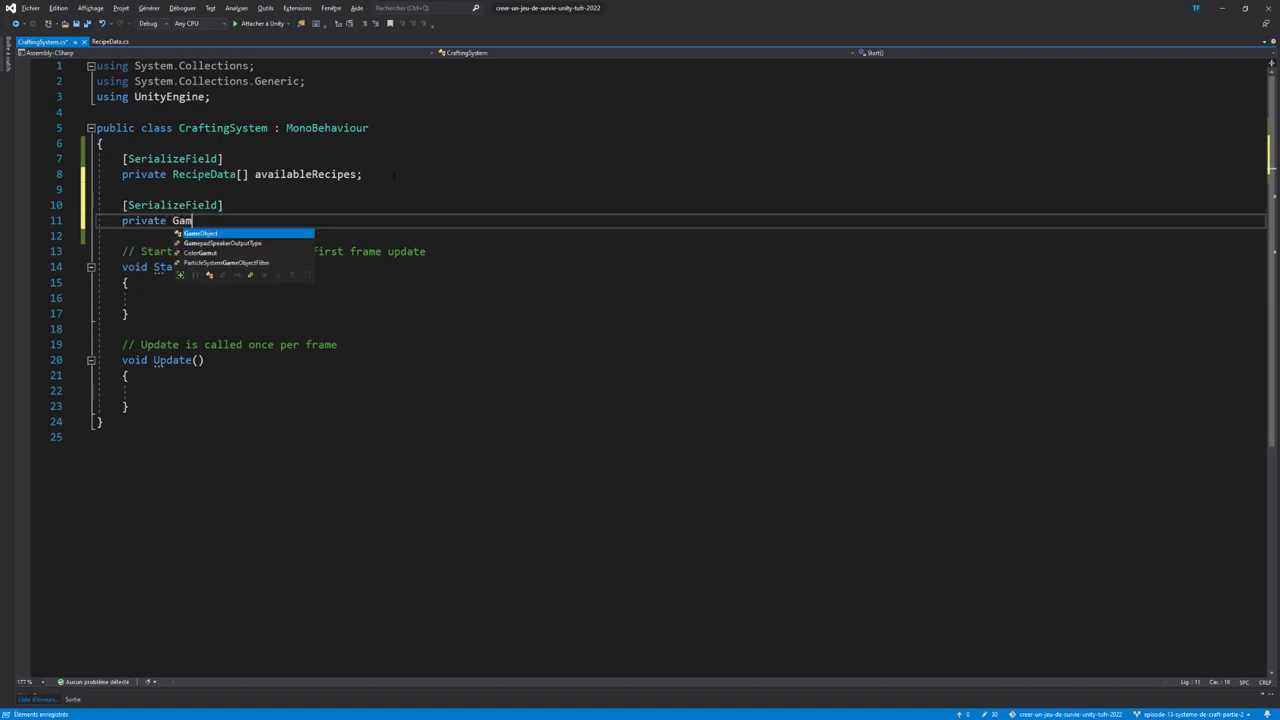
type("e")
key("space")
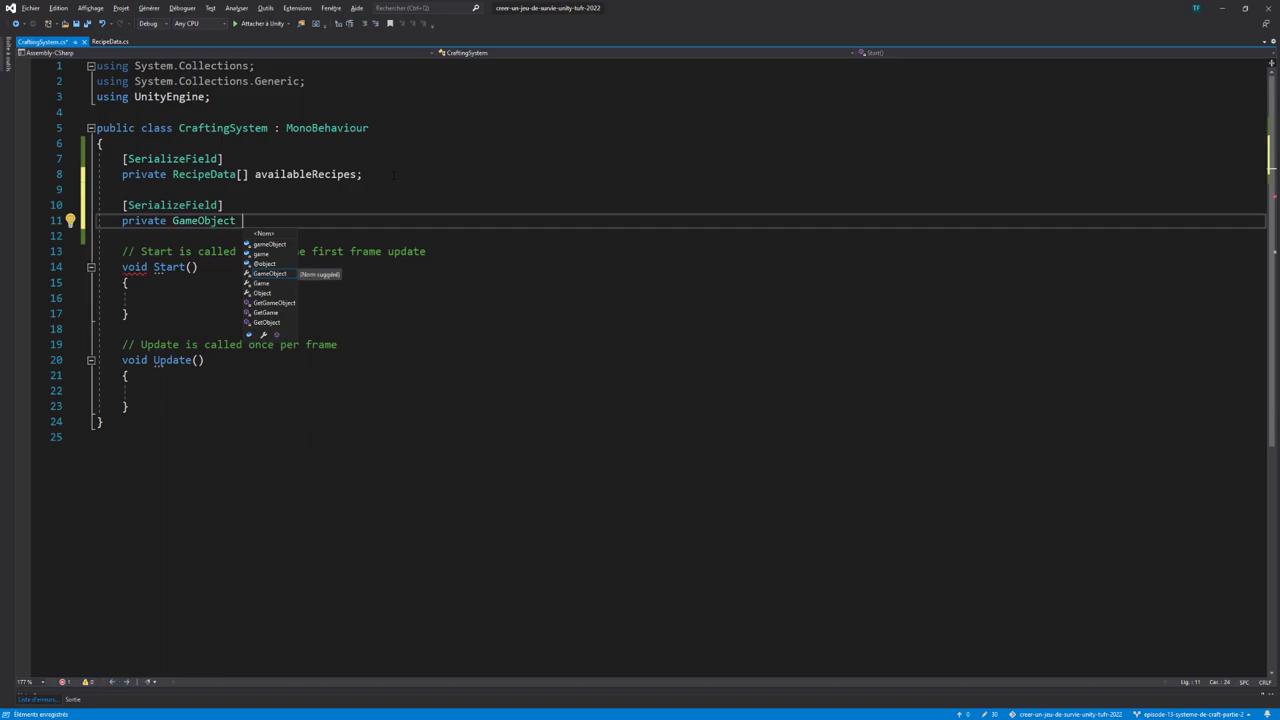
type("r")
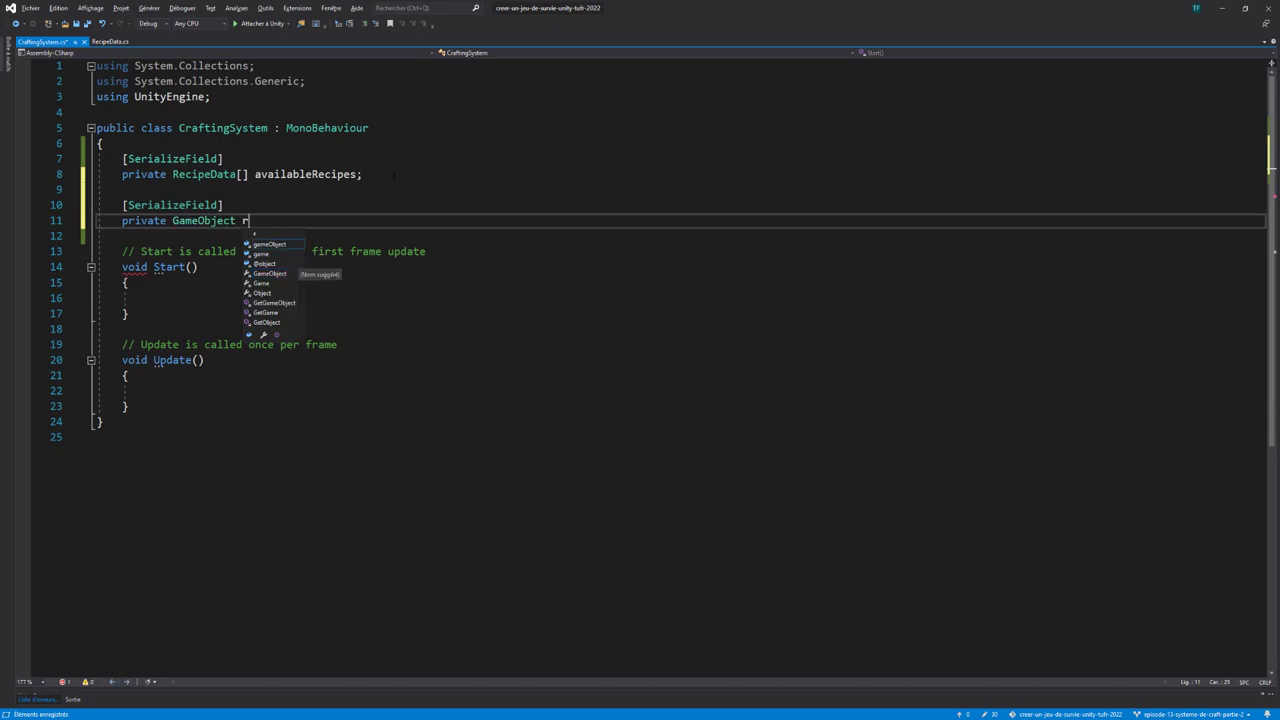
type("ecipeUi")
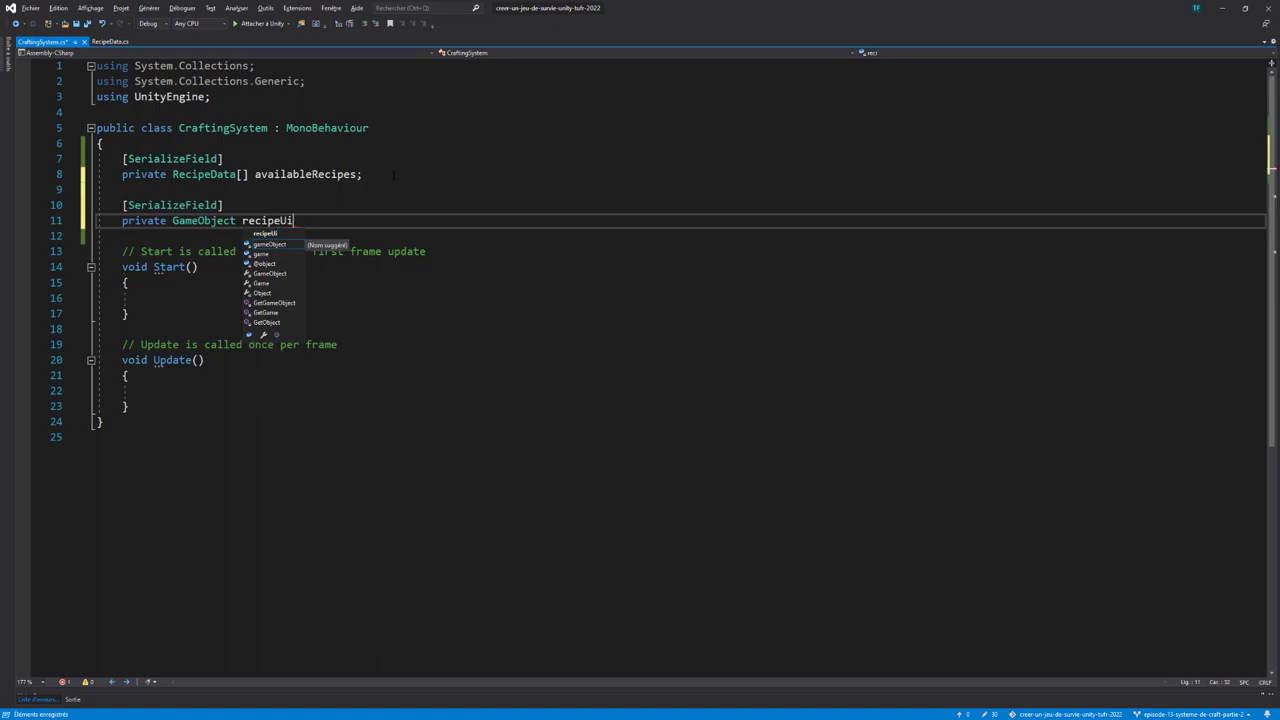
type("Prefab")
type(";")
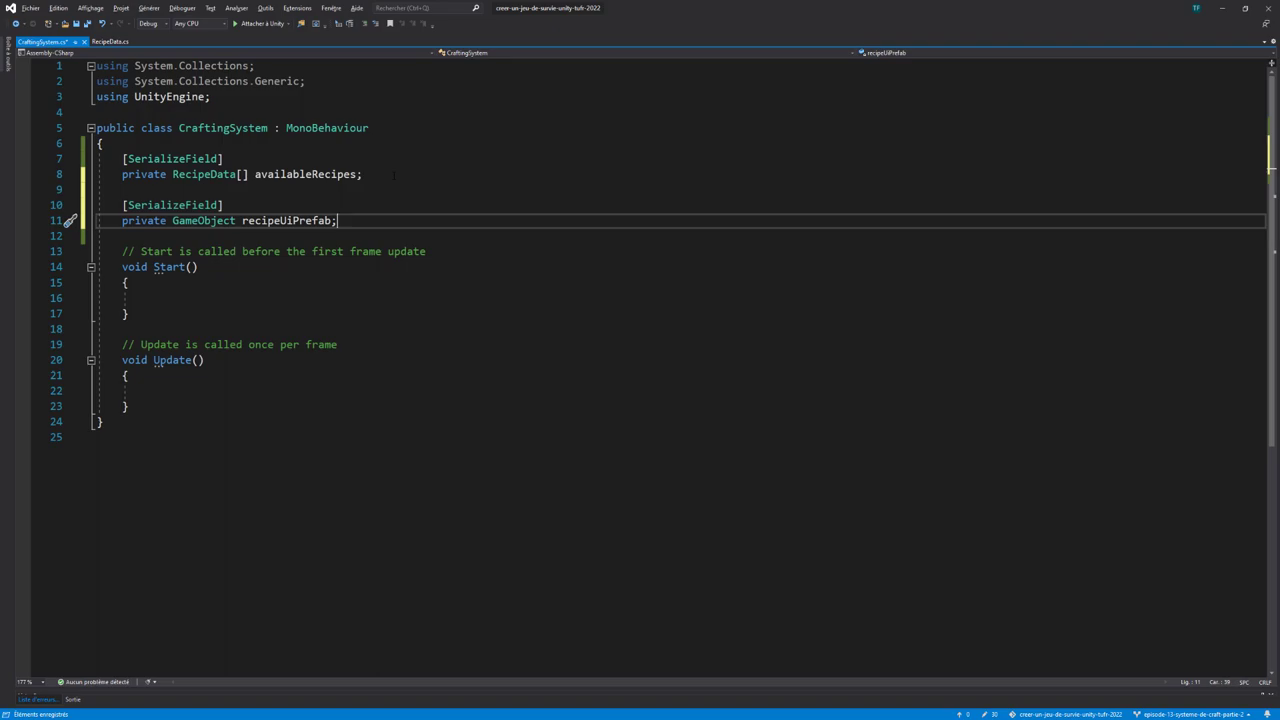
Add a [SerializeField] private Transform recipesParent field, then return to Unity
key("Return")
key("Return")
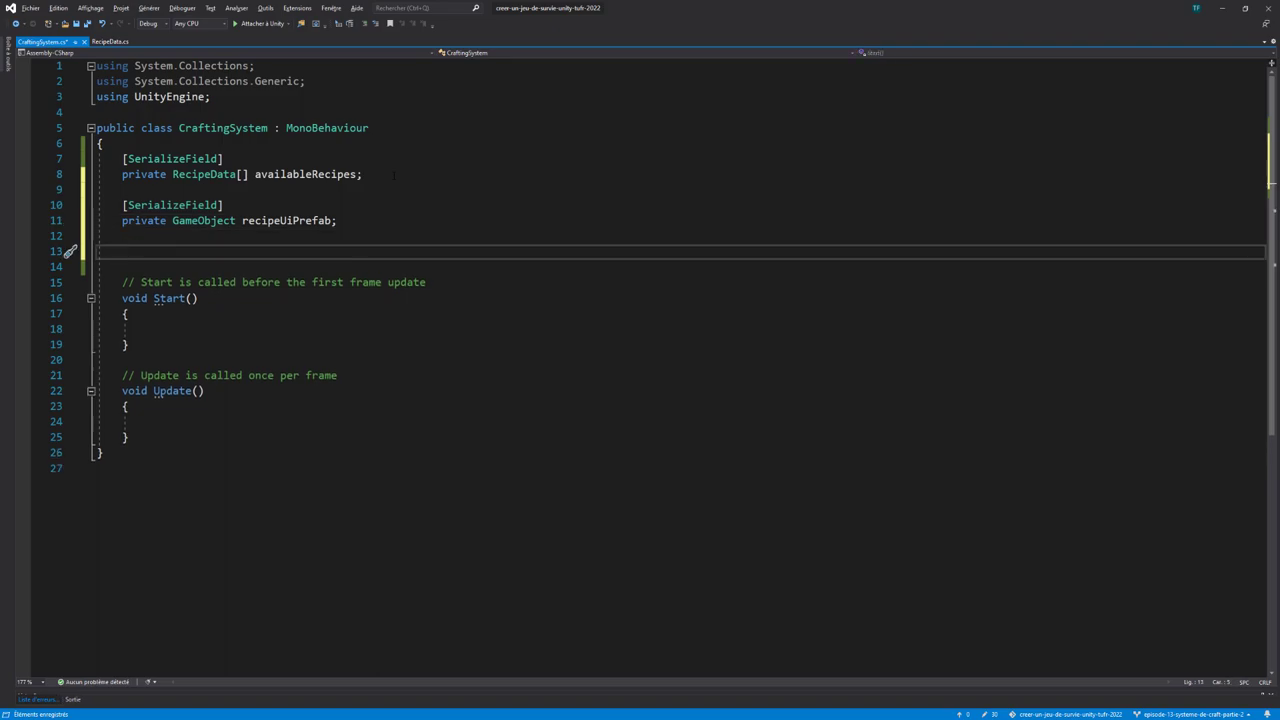
type("[seri")
key("Tab")
type("]")
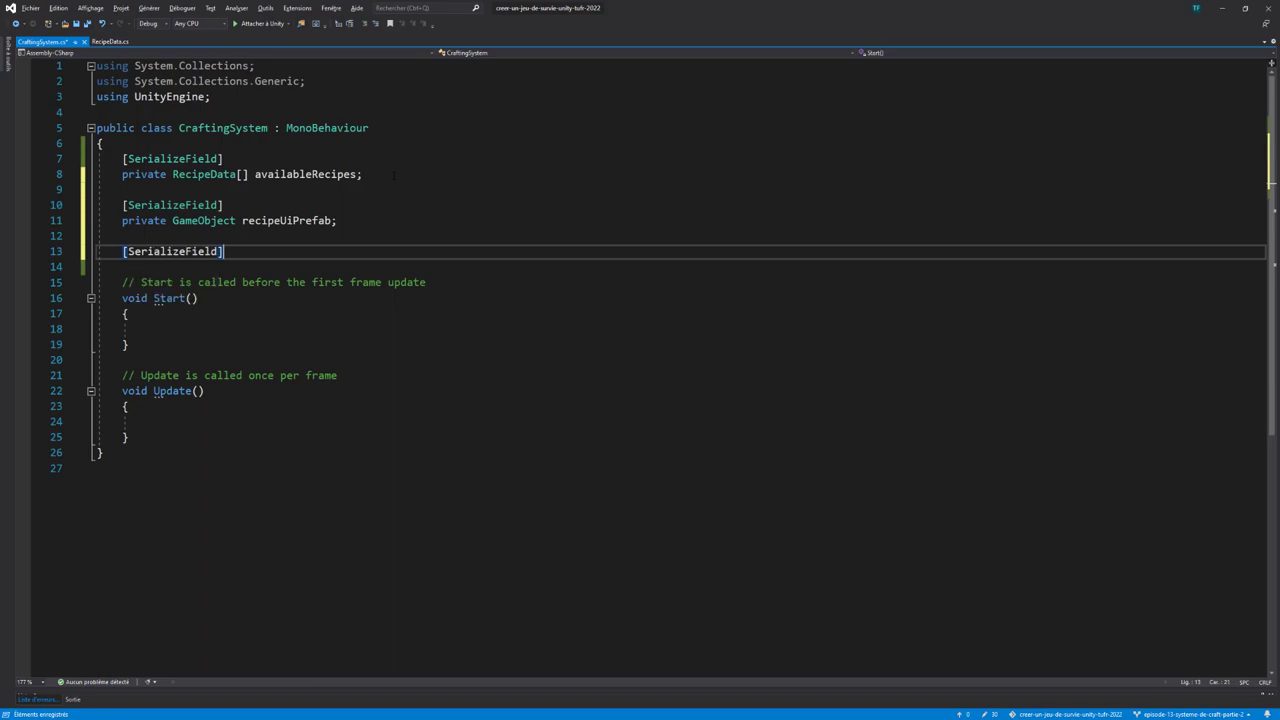
key("Return")
type("private ")
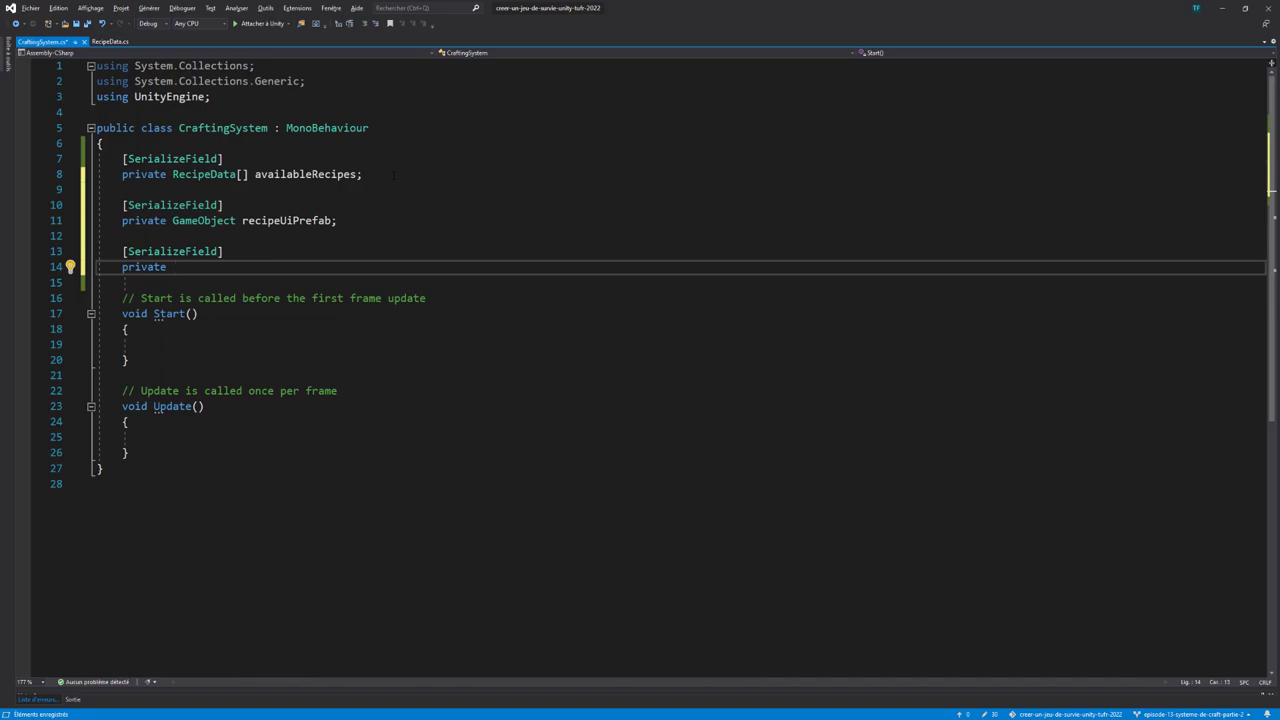
type("Transform ")
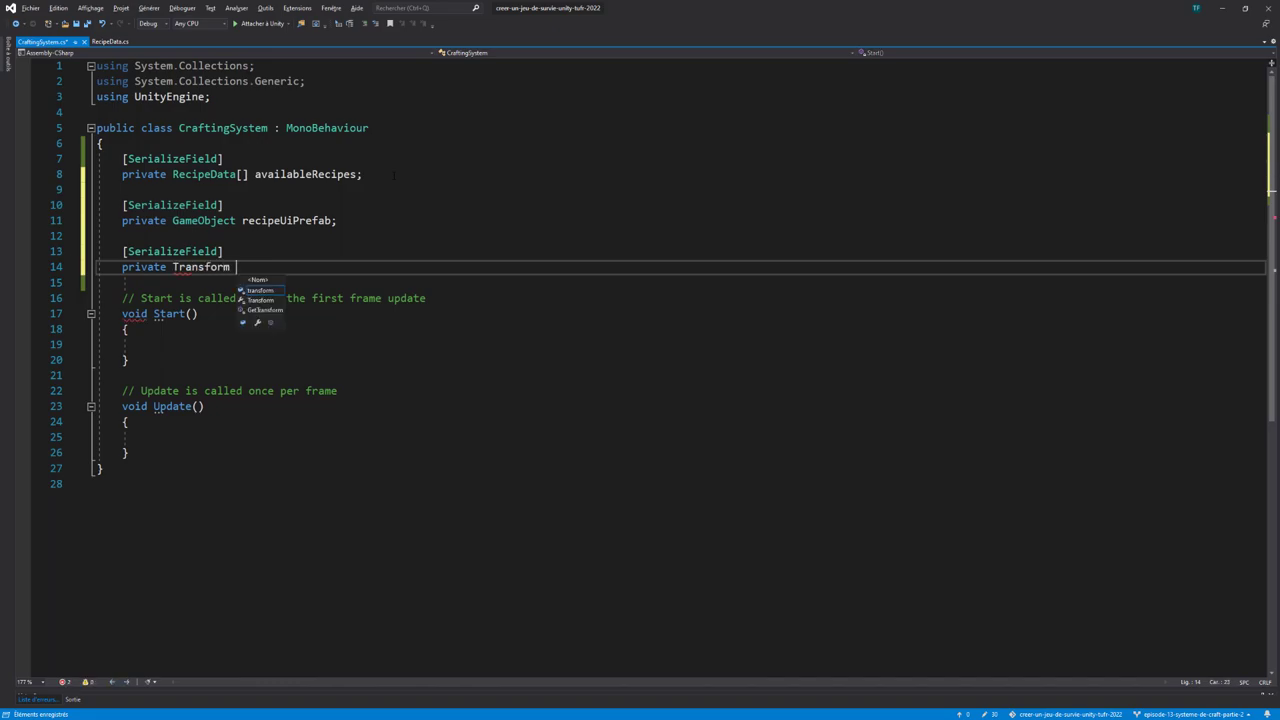
type("recipe")
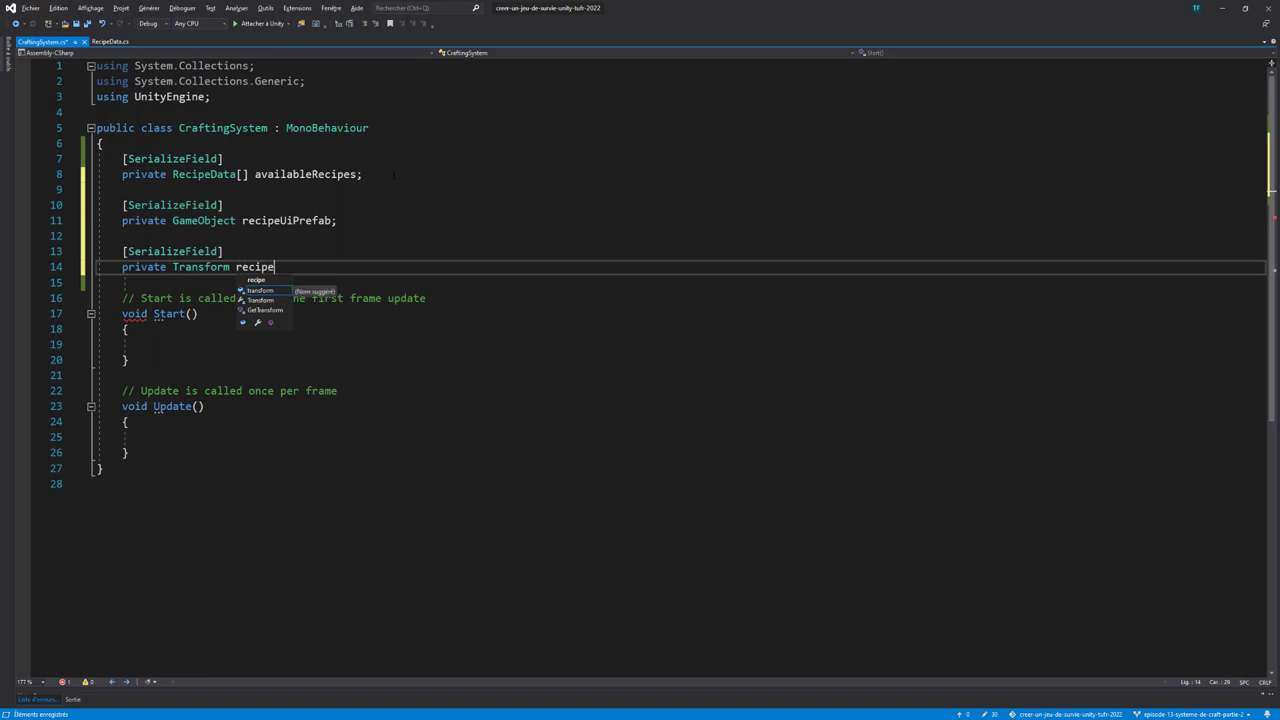
type("sParent;")
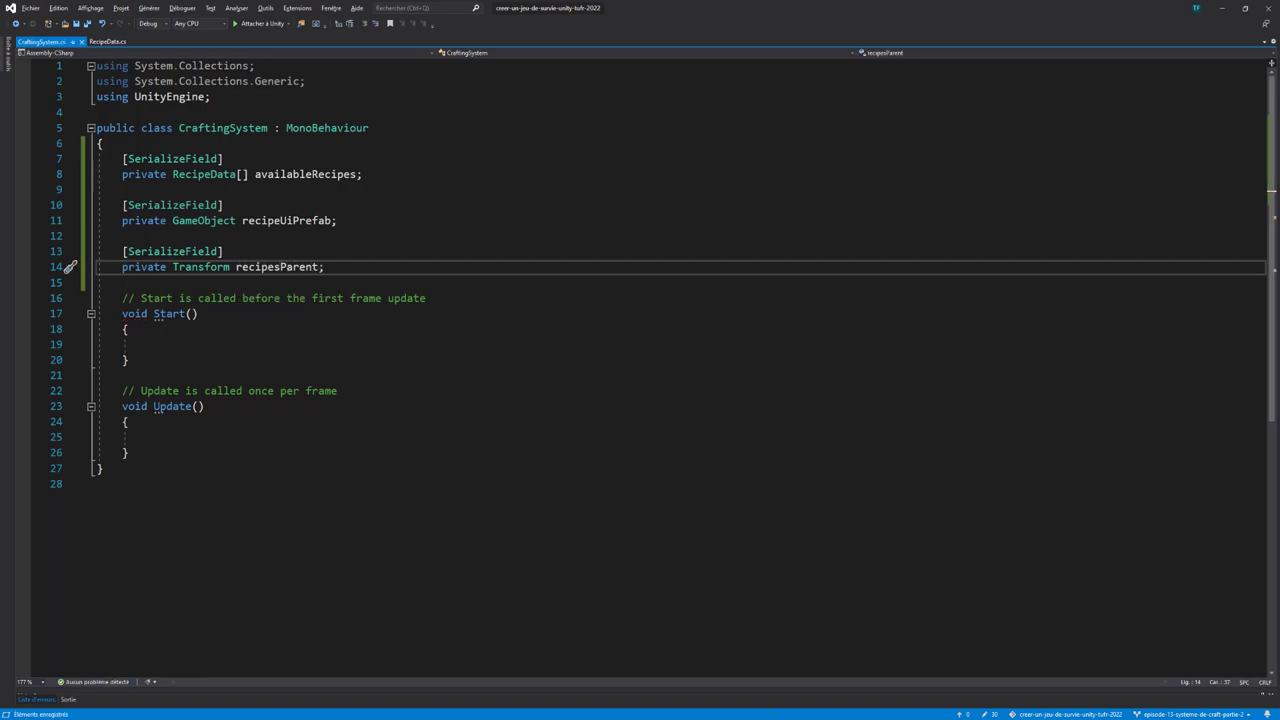
key("alt+Tab")
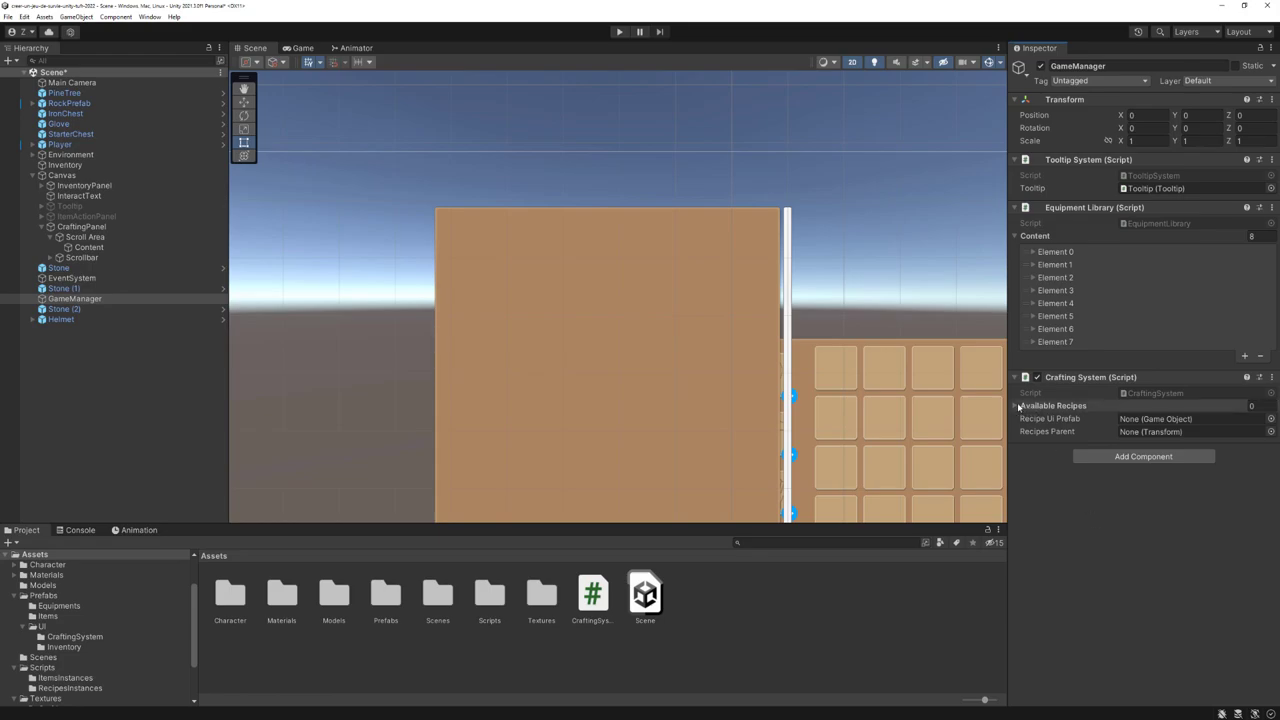
Add IronHelmetRecipe from RecipesInstances to the Available Recipes list
left_click(1071, 407)
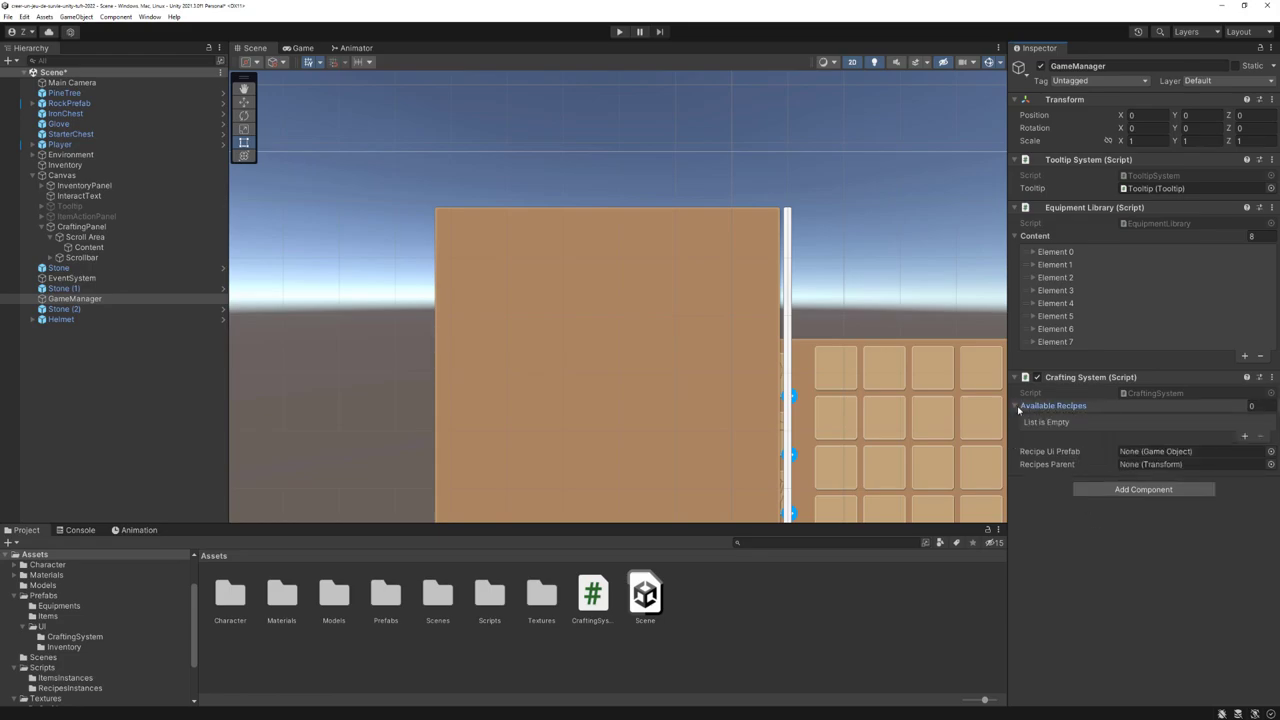
scroll(80, 657, "down", 2)
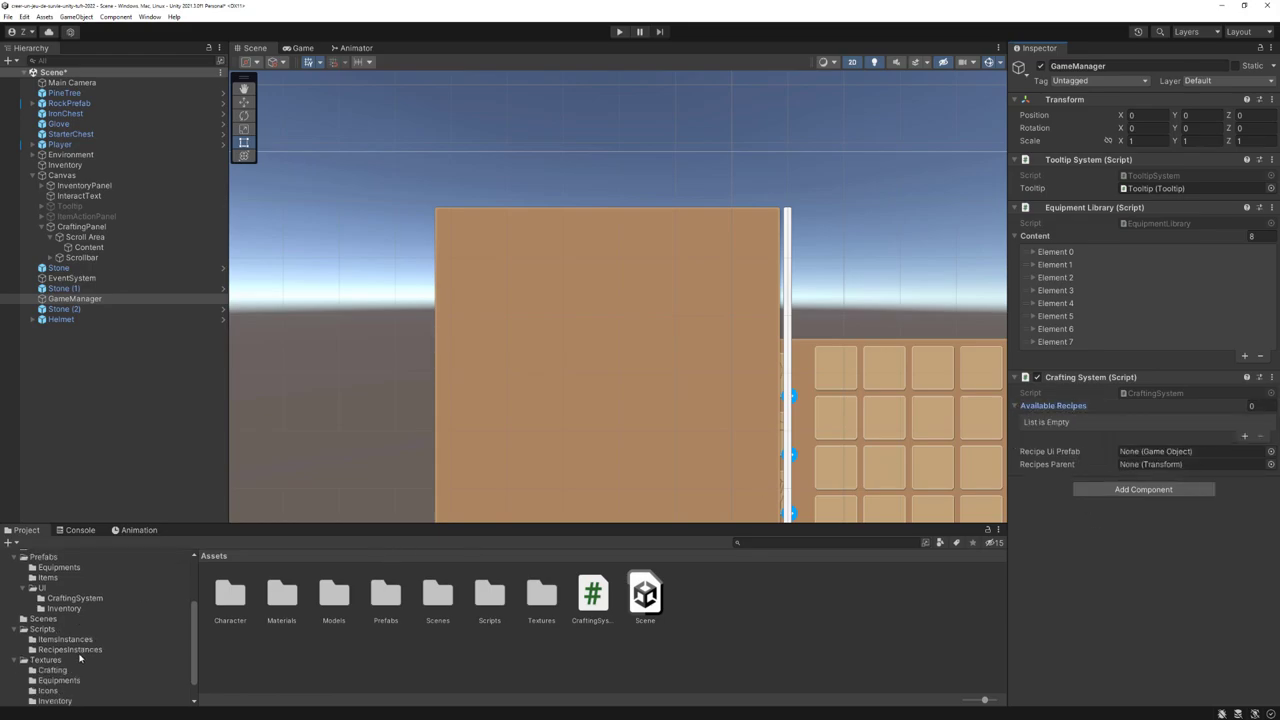
left_click(72, 650)
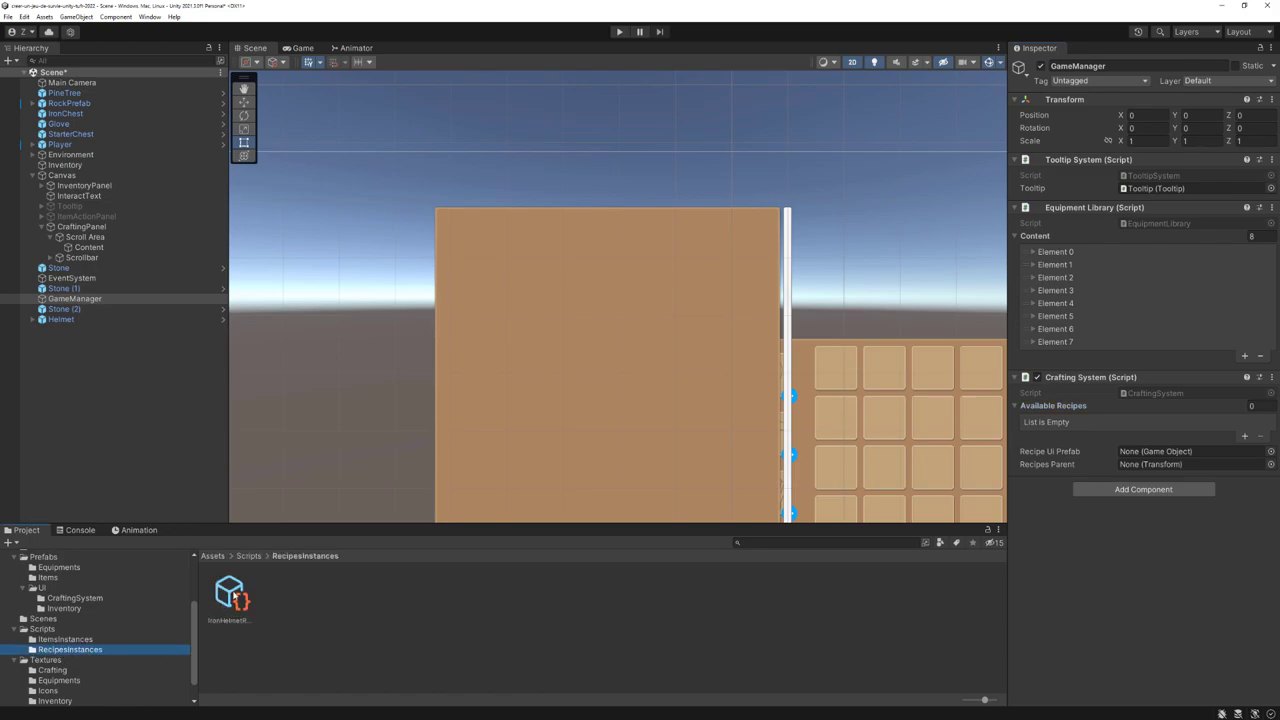
left_click_drag(230, 595, 1068, 412)
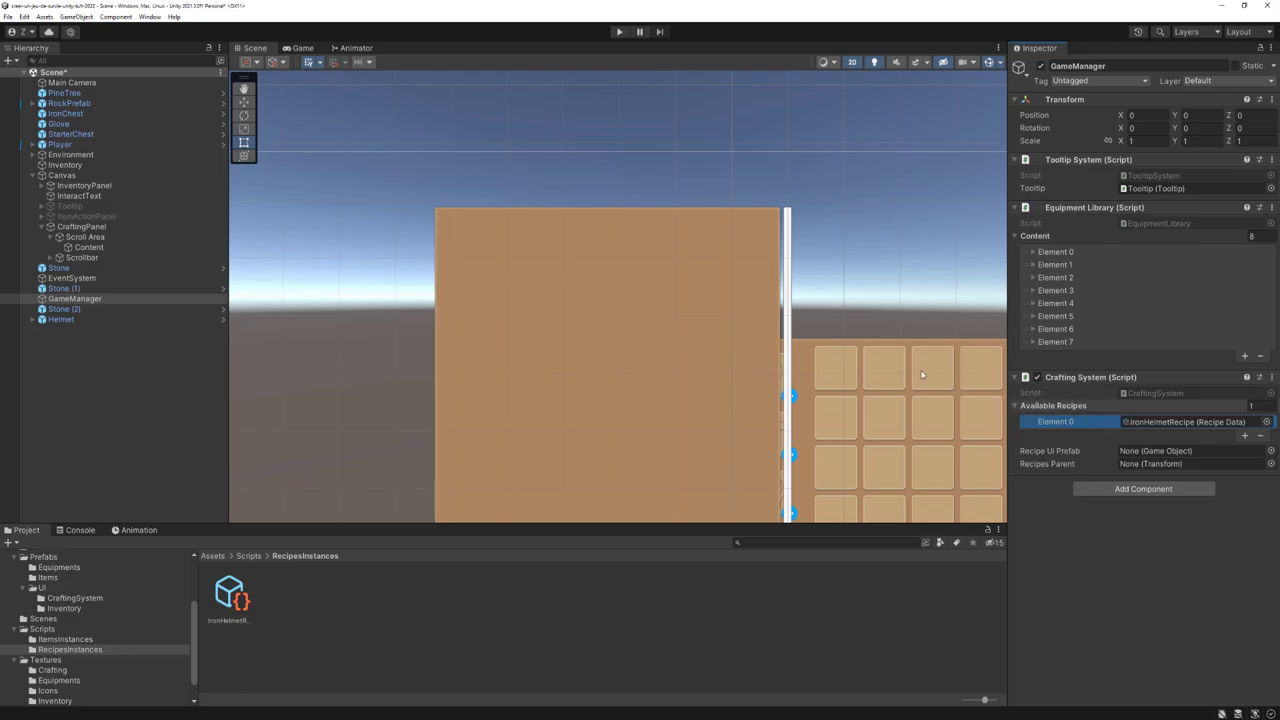
Assign the Recipe prefab as Recipe Ui Prefab and Content as Recipes Parent
middle_click_drag(663, 388, 650, 330)
scroll(650, 330, "down", 1)
scroll(650, 330, "down", 1)
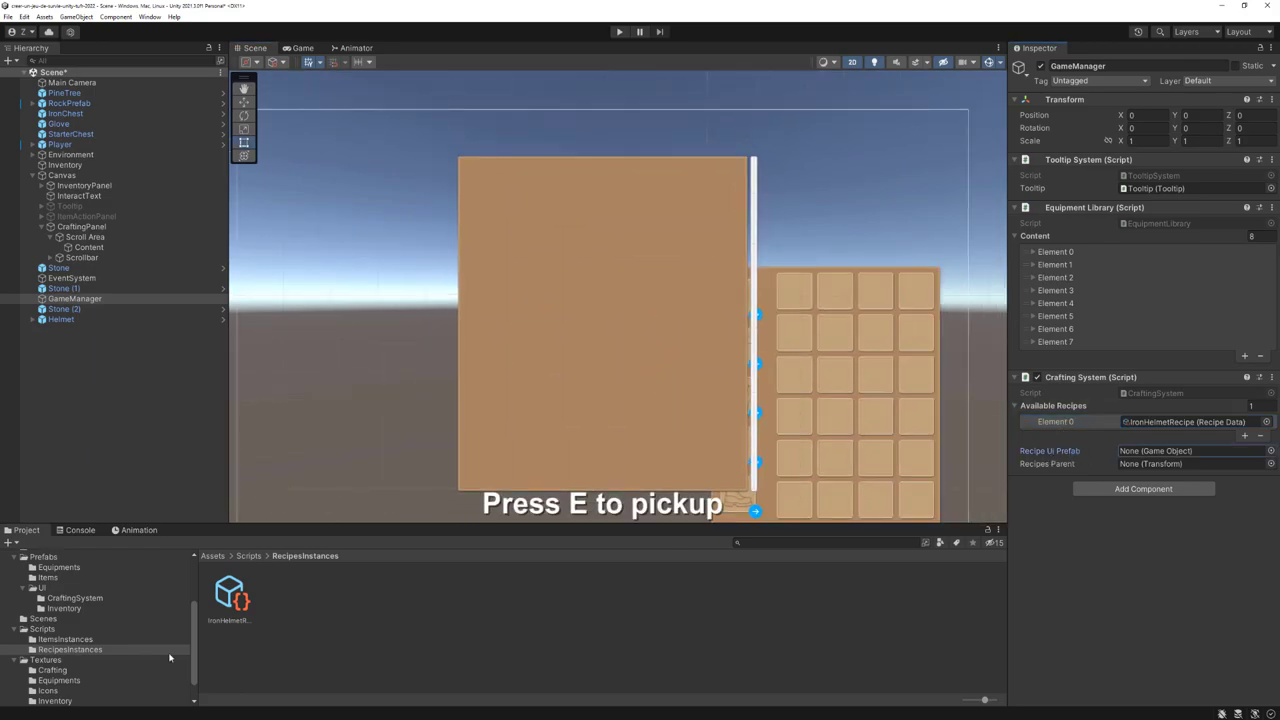
scroll(62, 610, "up", 1)
scroll(62, 612, "up", 1)
scroll(60, 615, "up", 1)
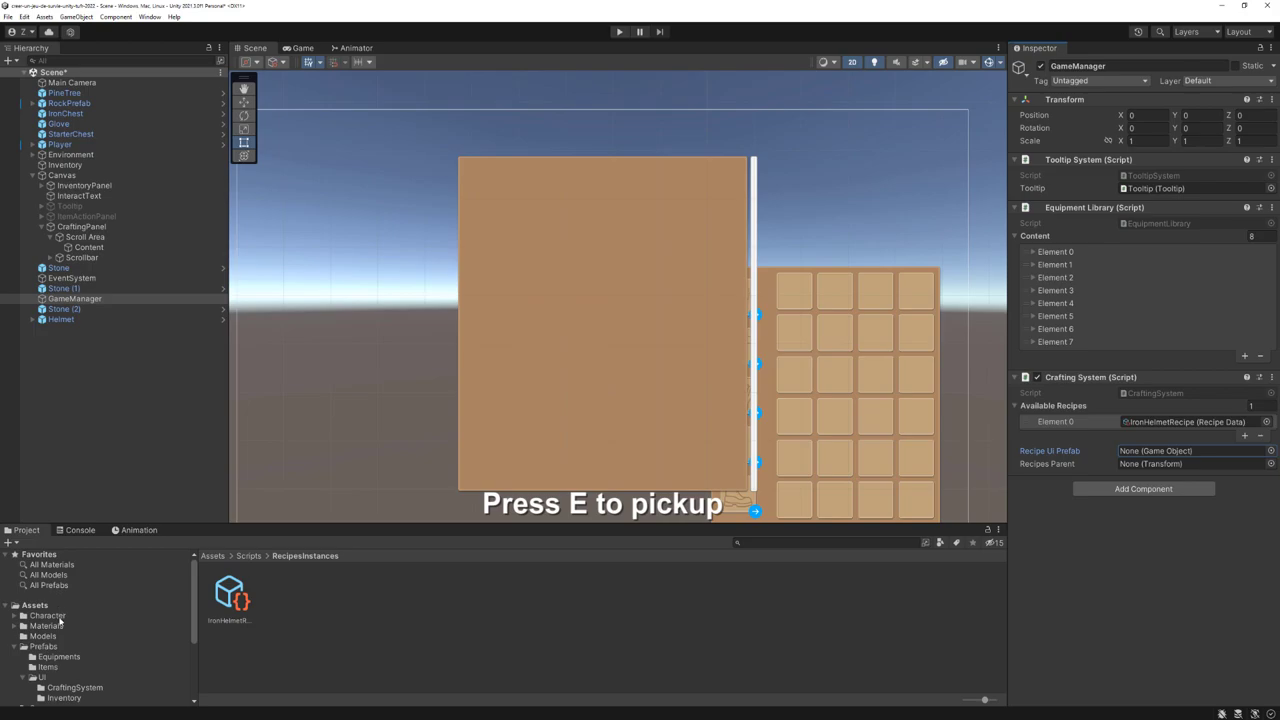
scroll(48, 618, "up", 1)
left_click(48, 647)
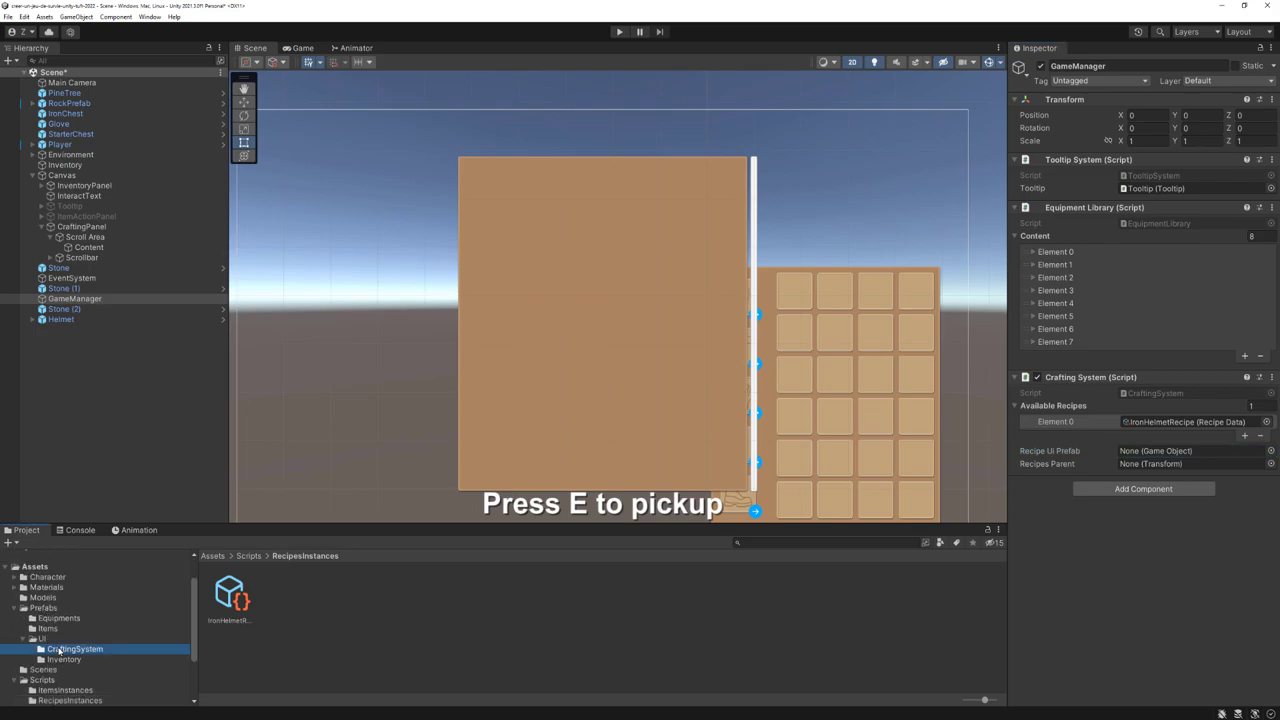
left_click_drag(281, 593, 1134, 452)
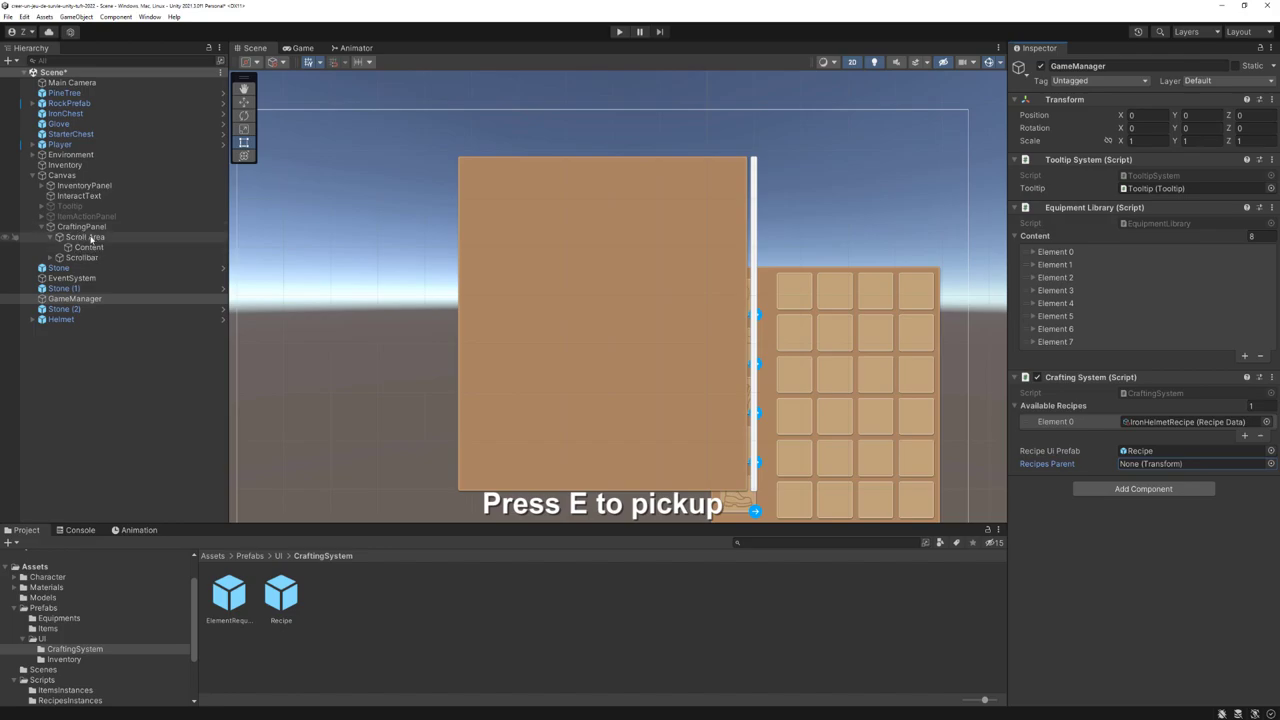
left_click_drag(88, 247, 1170, 470)
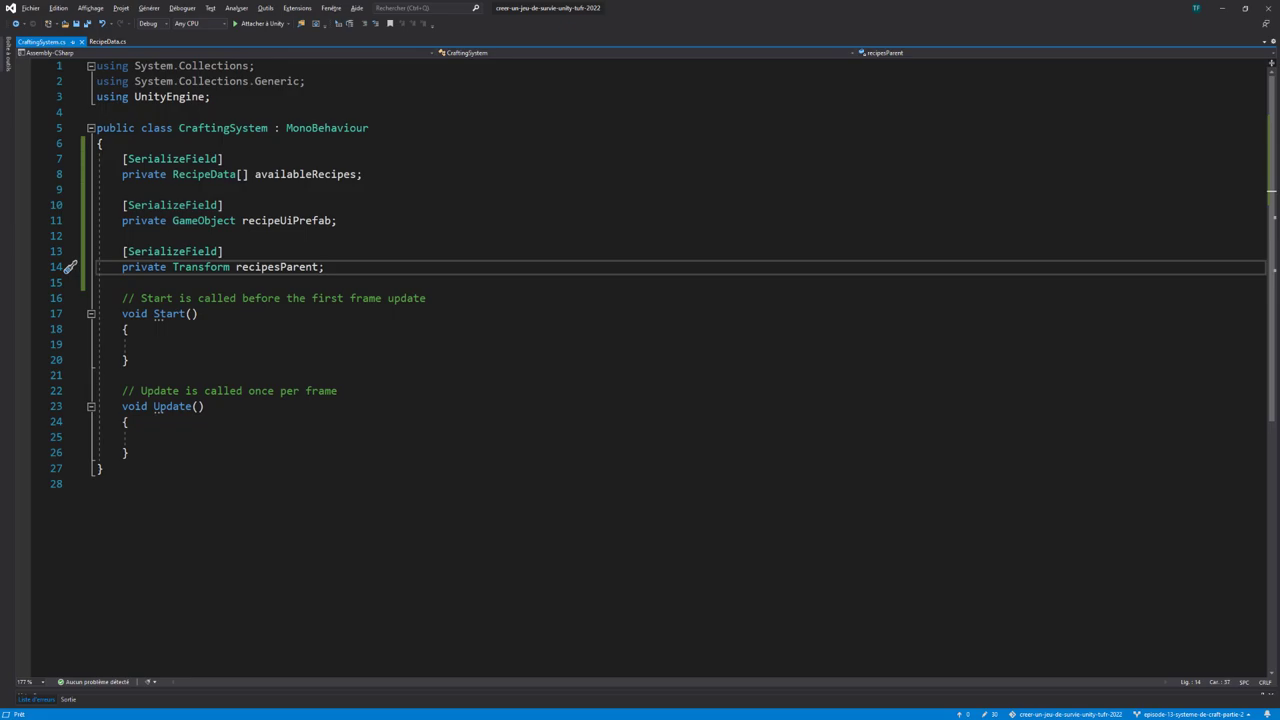
Delete the template comments above Start() and Update()
triple_click(270, 298)
key("Delete")
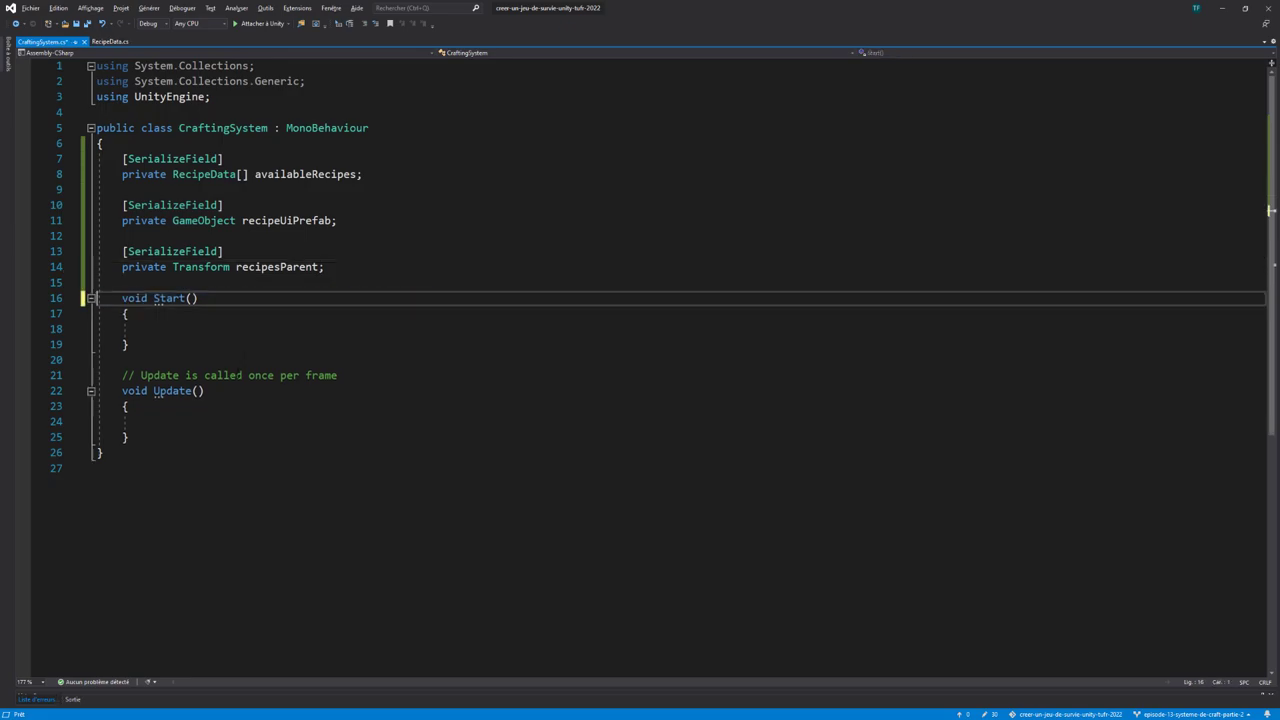
triple_click(234, 375)
key("Delete")
Add an empty private void UpdateDisplayedRecipes() method after Start()
key("Return")
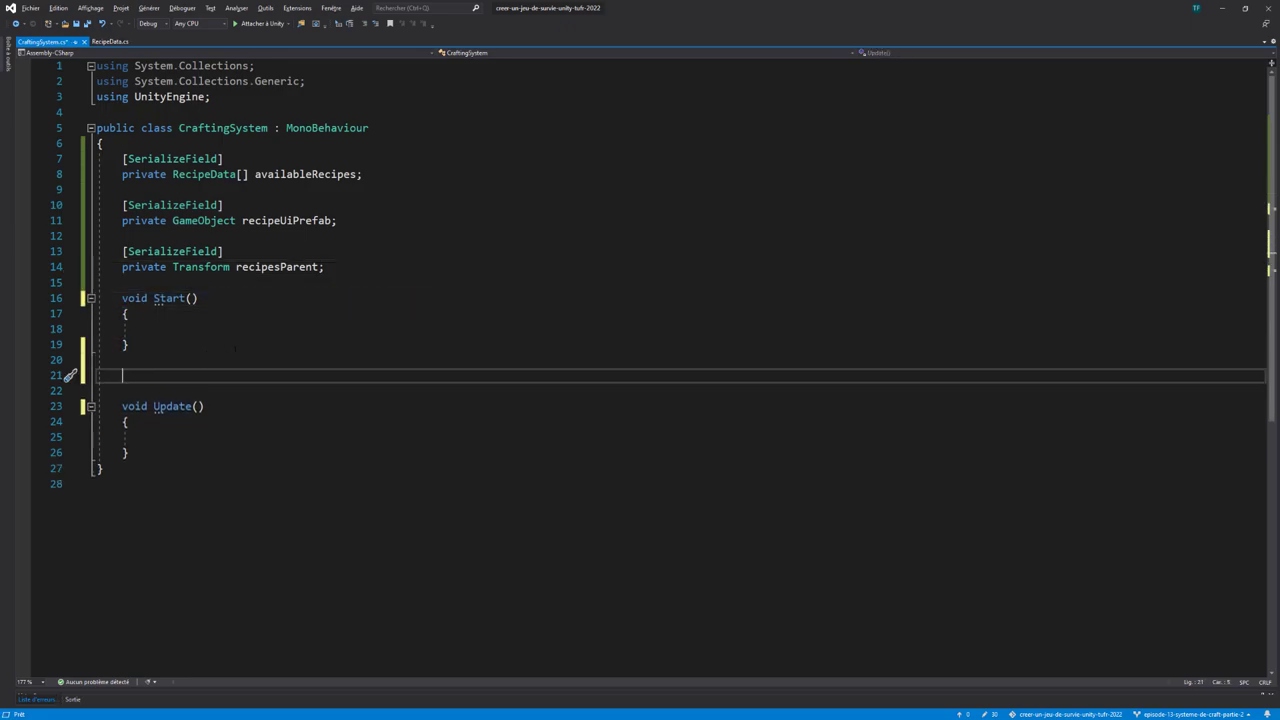
type("private void ")
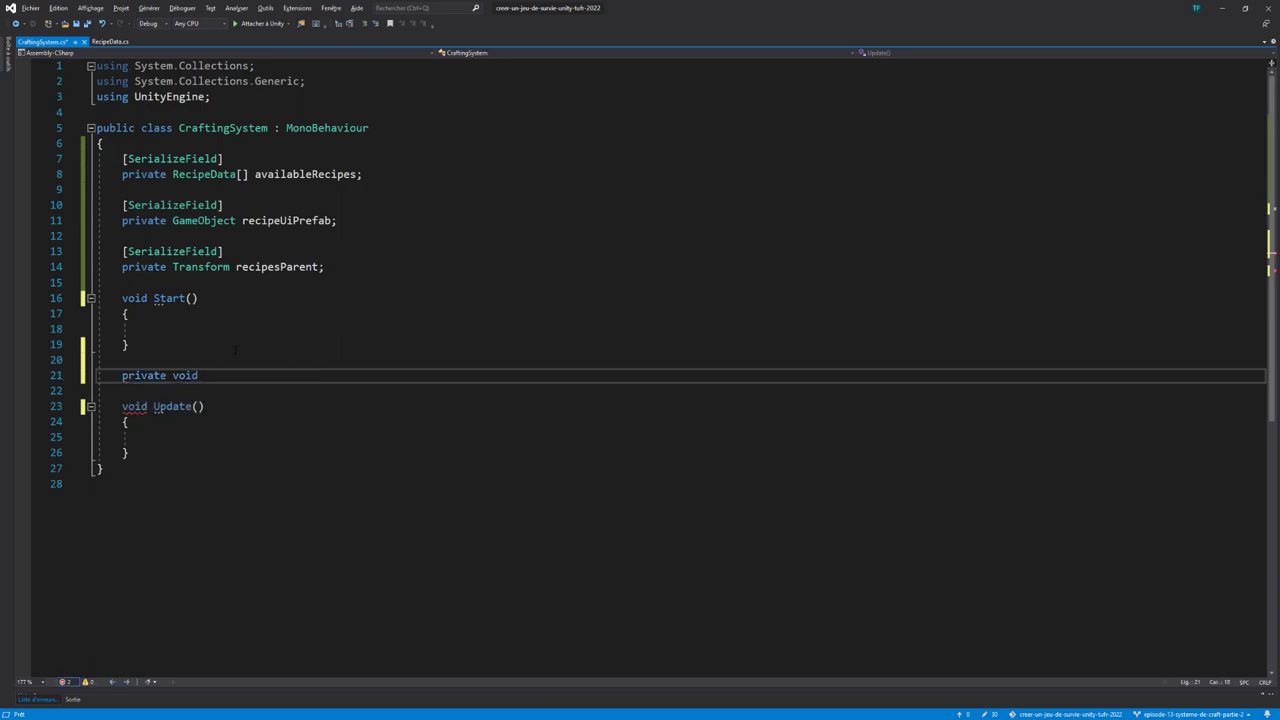
type("UpdateDi")
type("splayedRecipe")
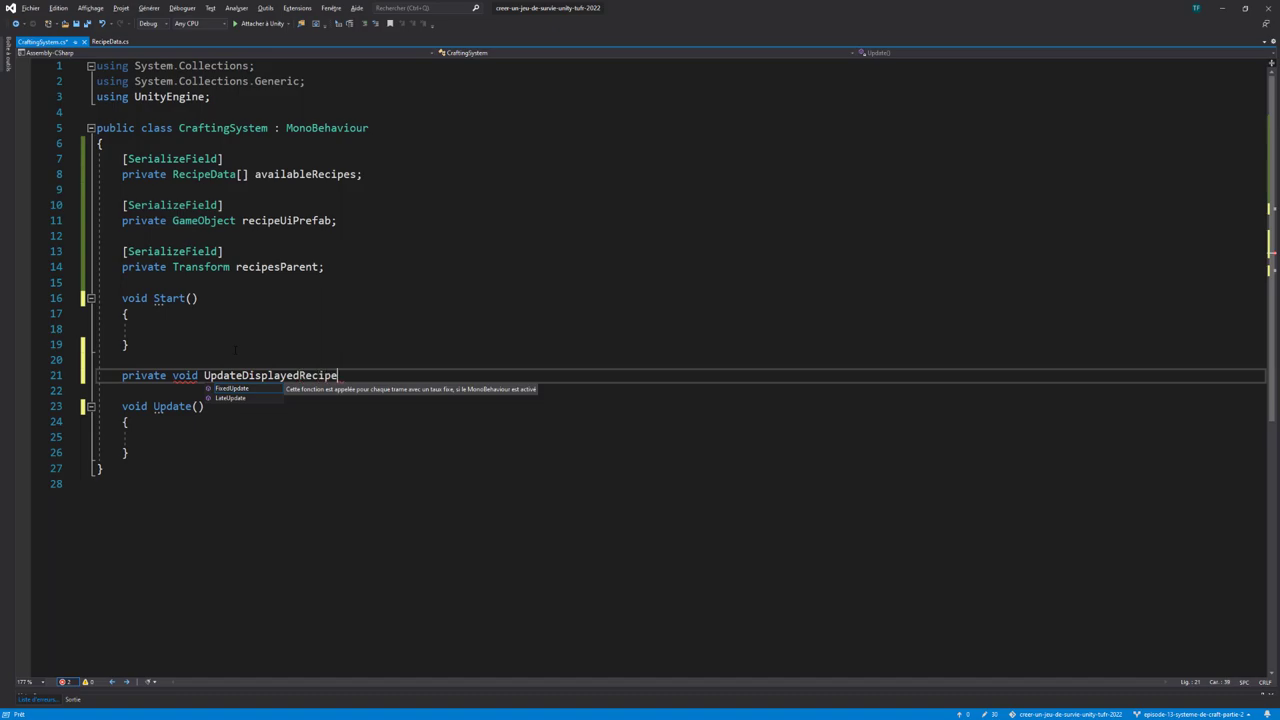
type("s()")
key("Return")
type("{")
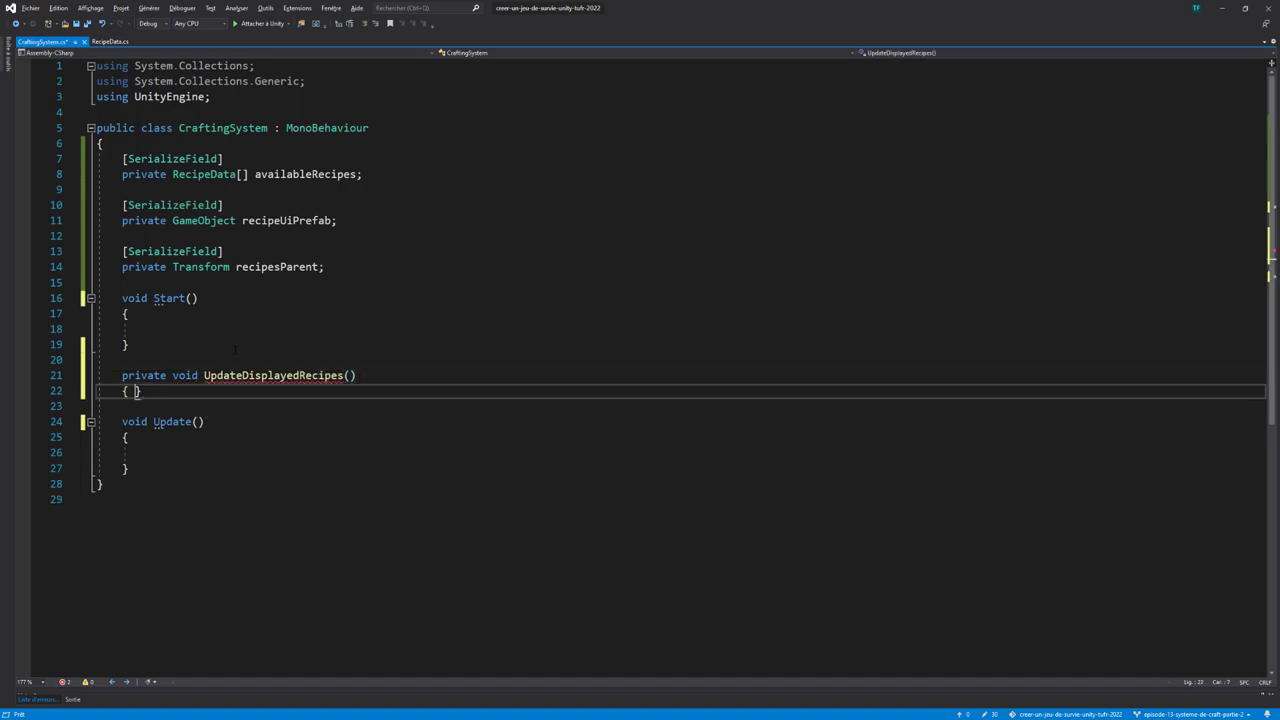
key("Return")
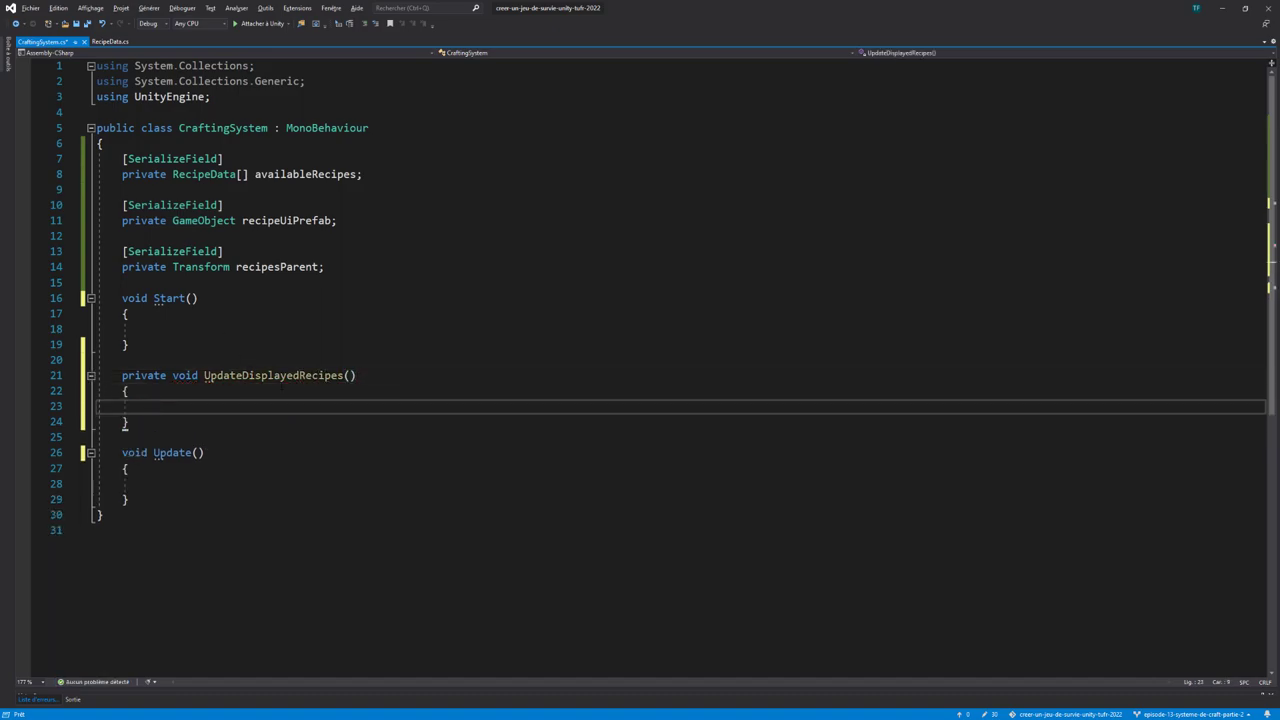
double_click(330, 375)
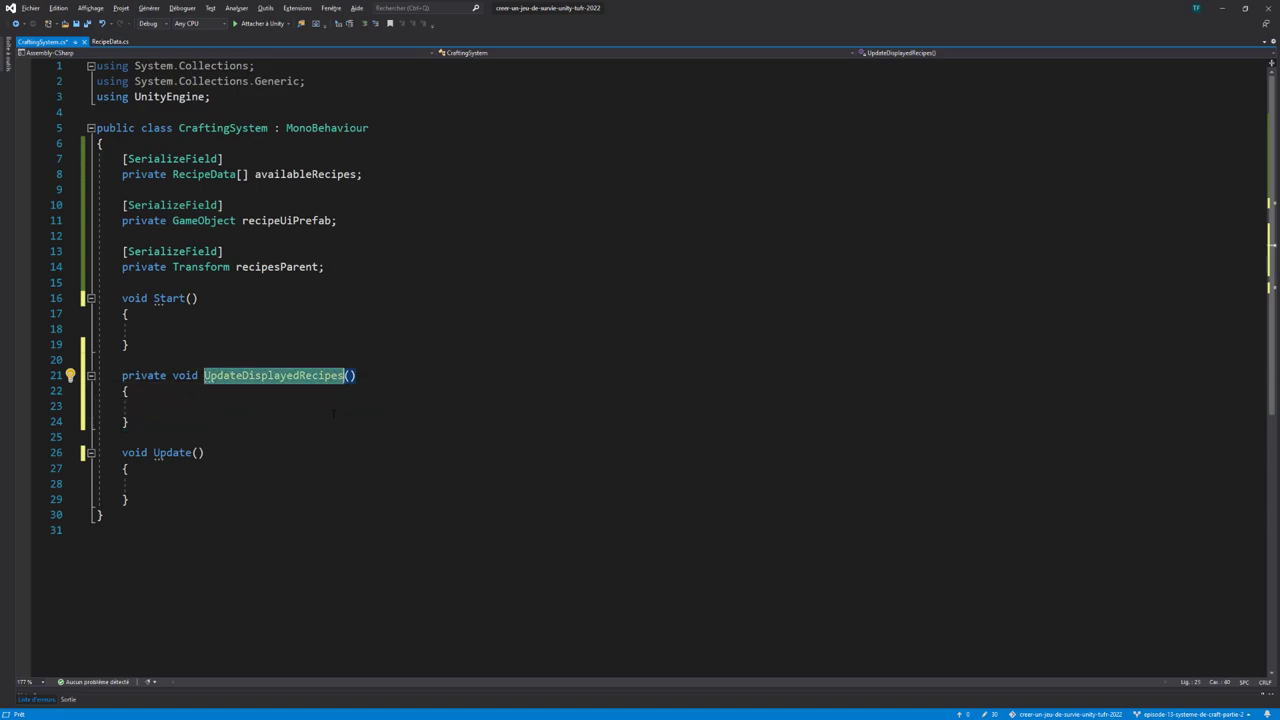
left_click_drag(130, 421, 122, 375)
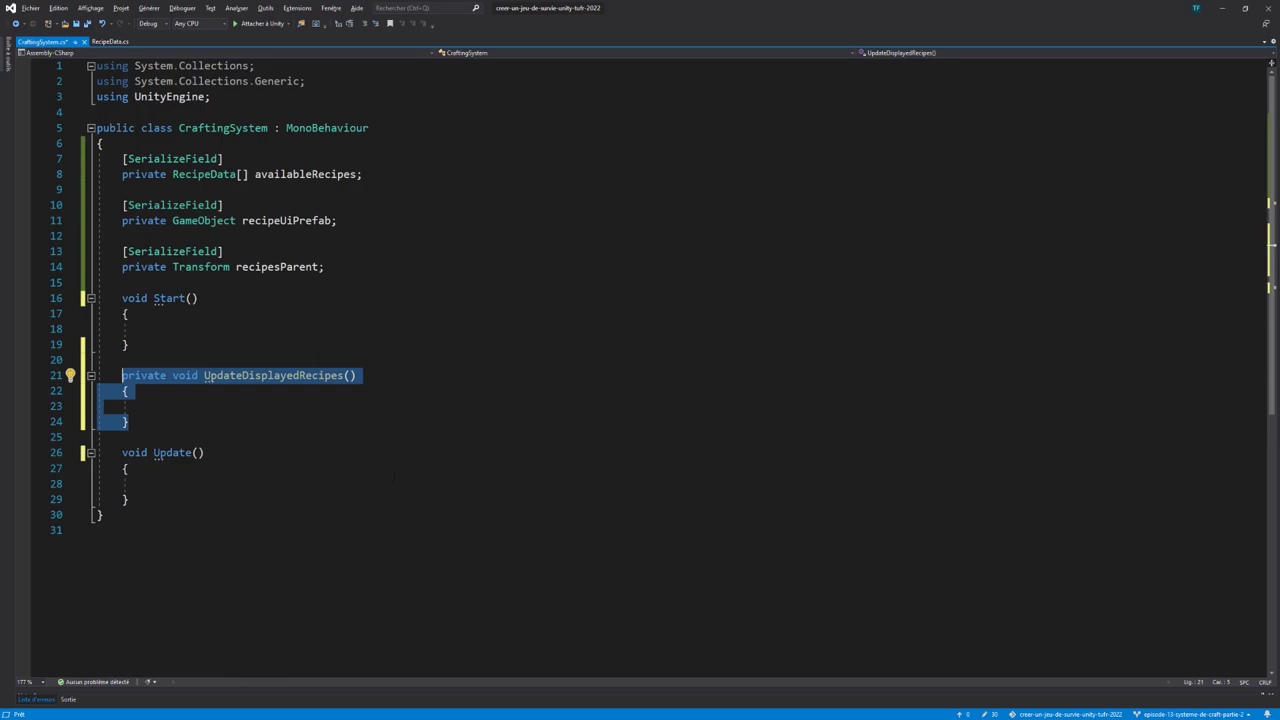
Call UpdateDisplayedRecipes(); from inside Start()
double_click(234, 376)
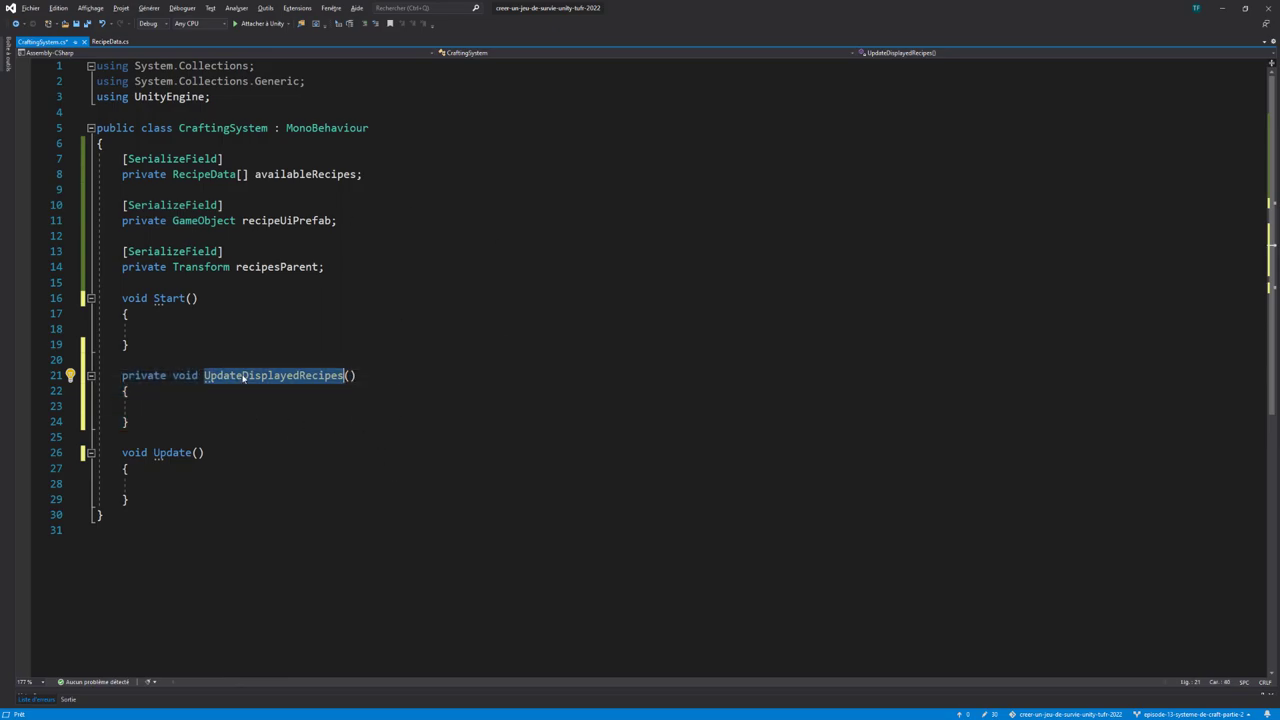
key("ctrl+c")
left_click(147, 329)
key("ctrl+v")
type("(")
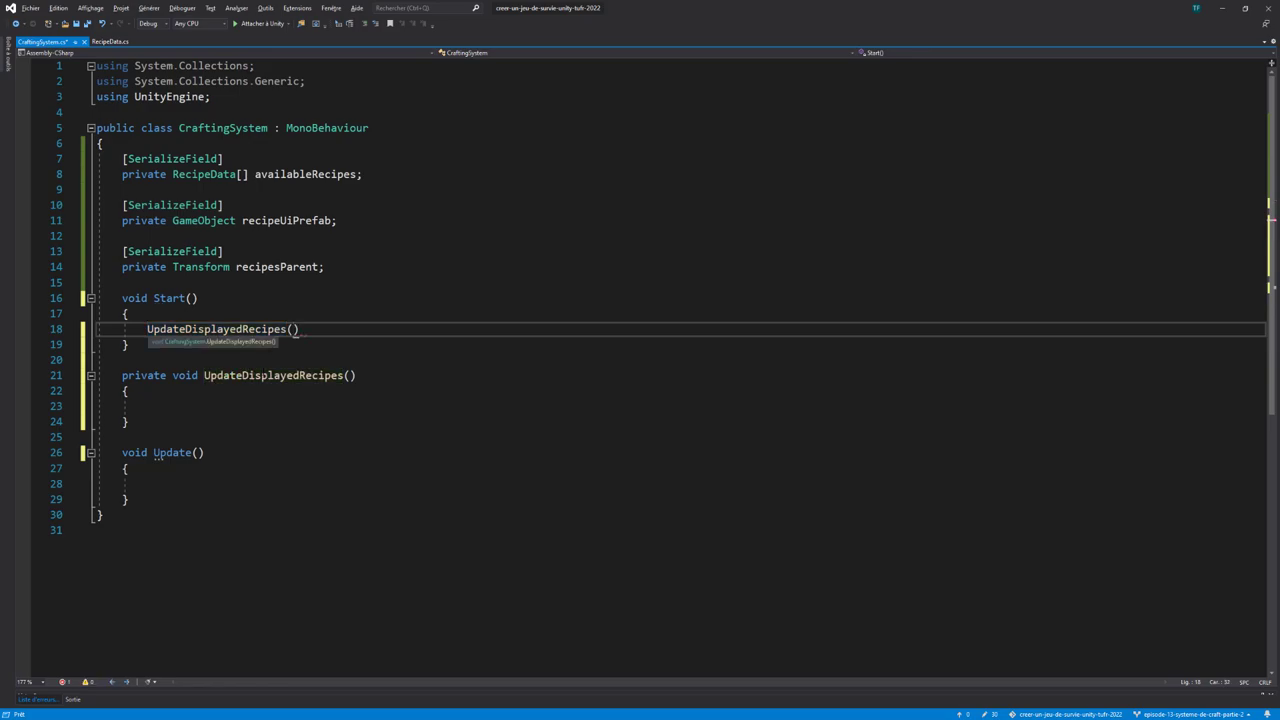
type(");")
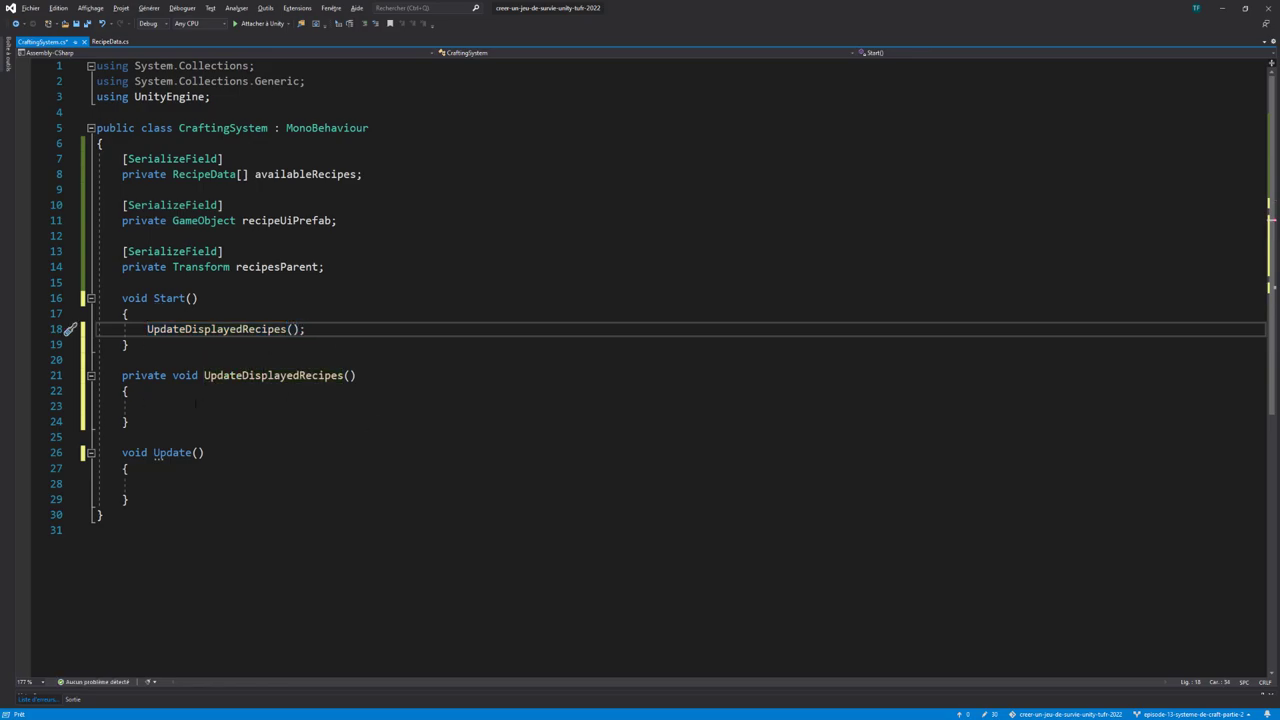
left_click(443, 403)
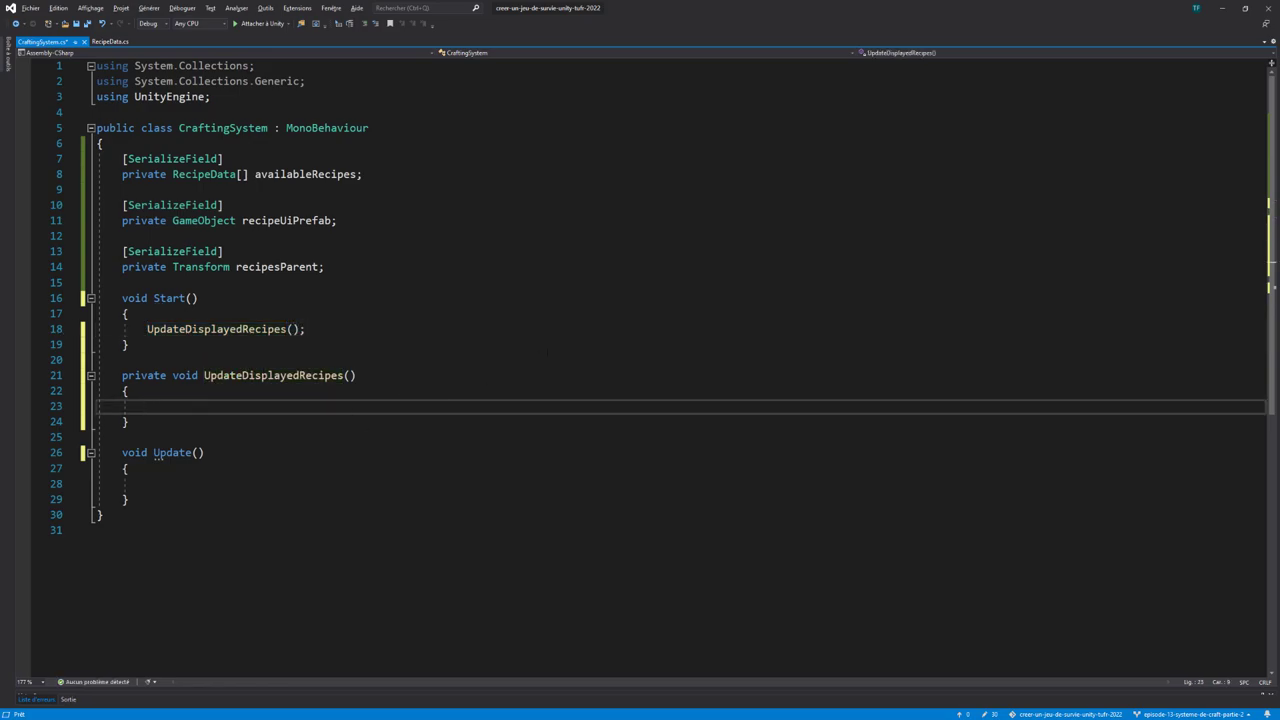
Add a for loop over availableRecipes.Length inside UpdateDisplayedRecipes
type("for")
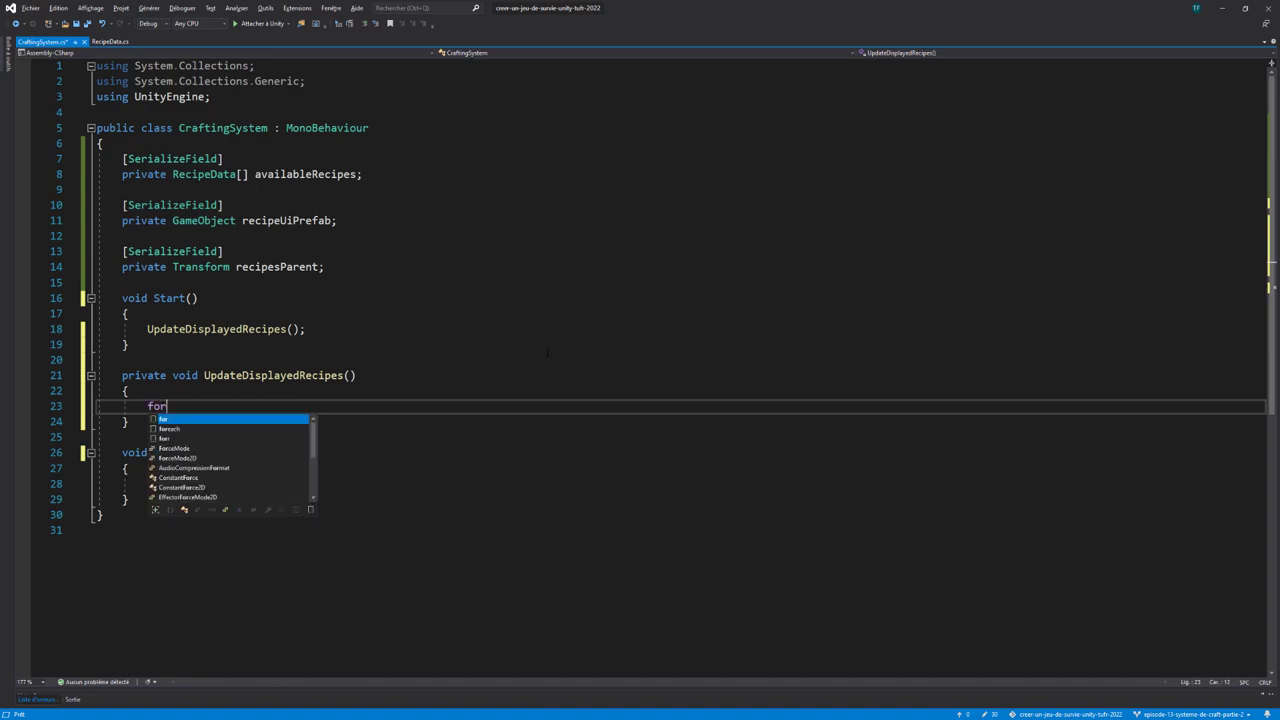
key("Tab")
key("Tab")
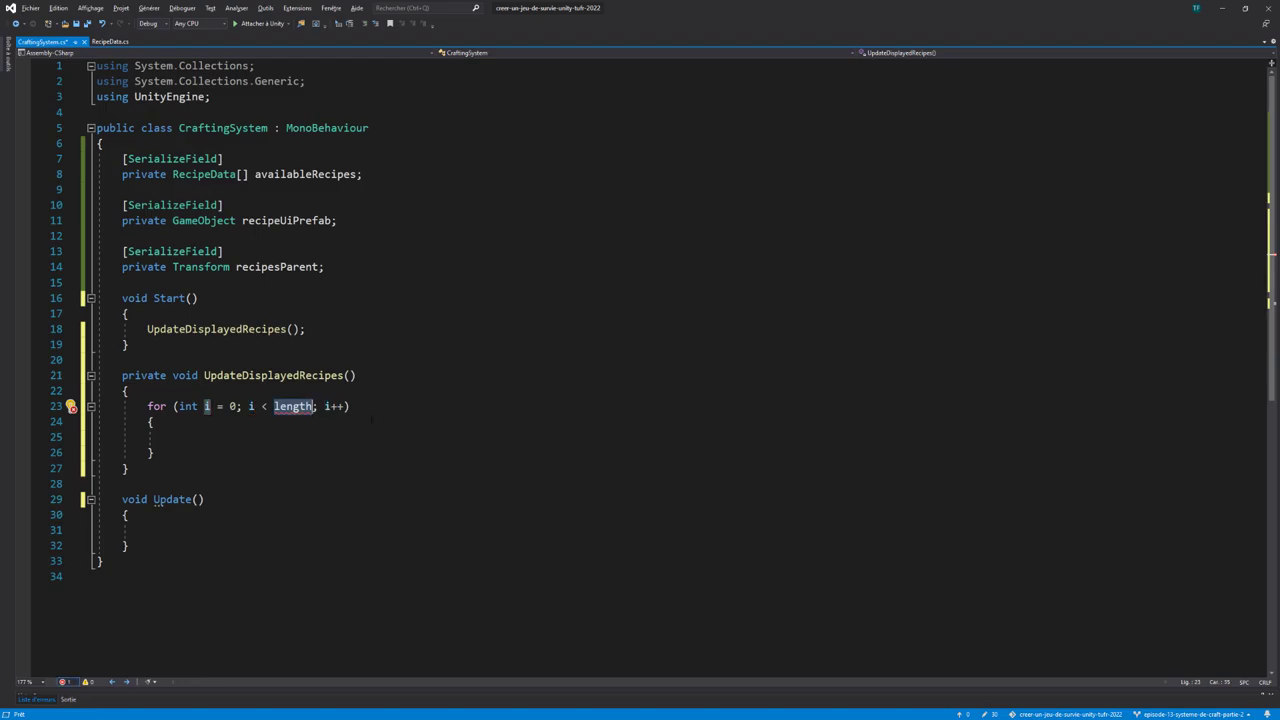
type("availa")
key("Tab")
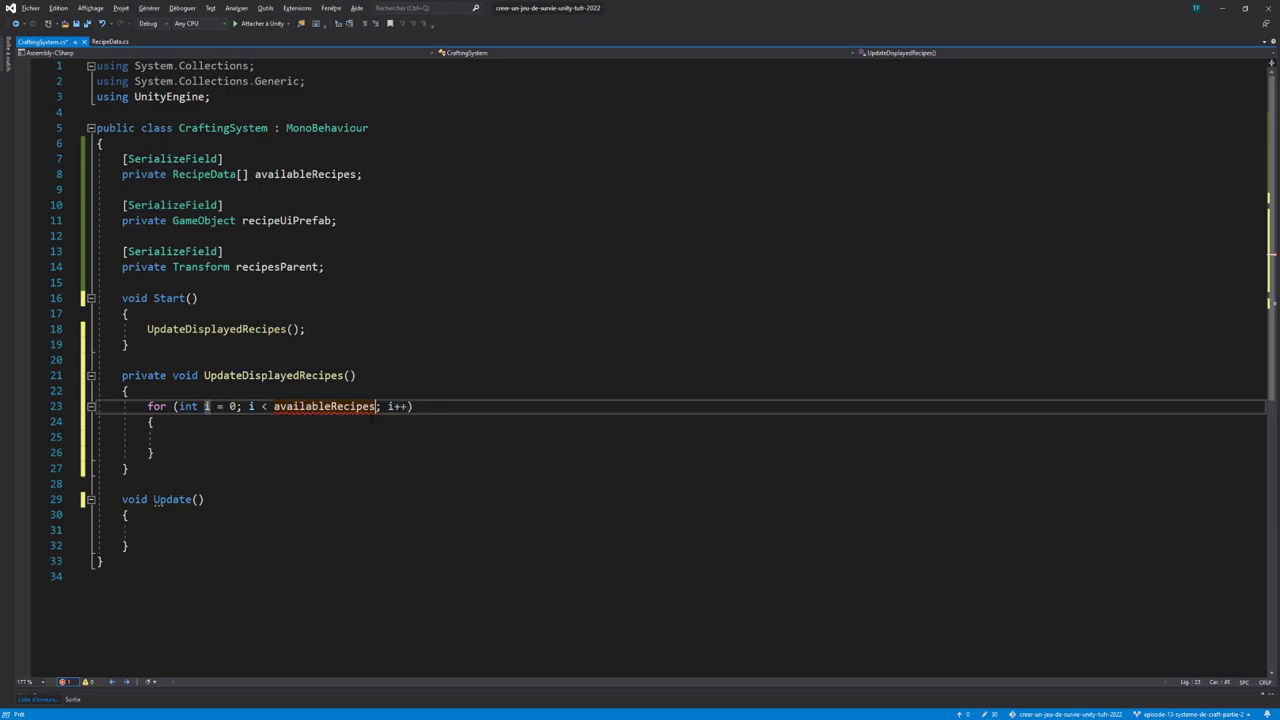
type(".Length")
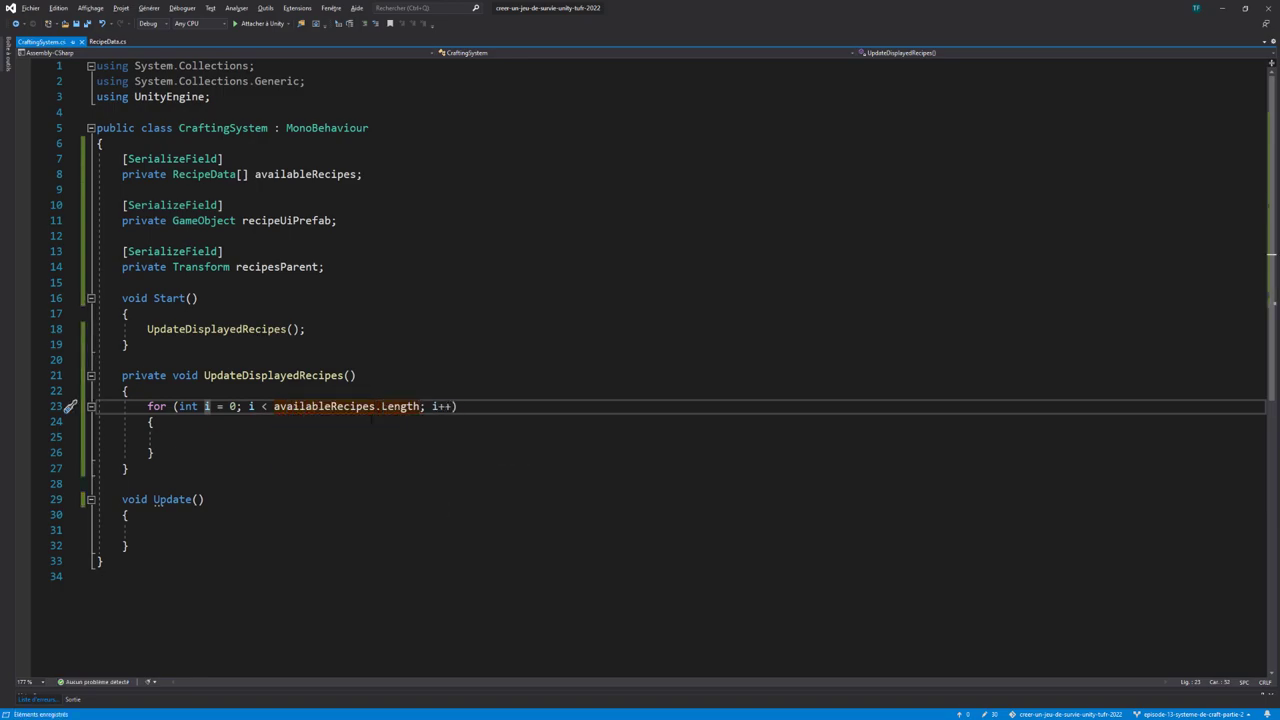
Write Instantiate(recipeUiPrefab, recipesParent); in the loop body and return to Unity
left_click(212, 436)
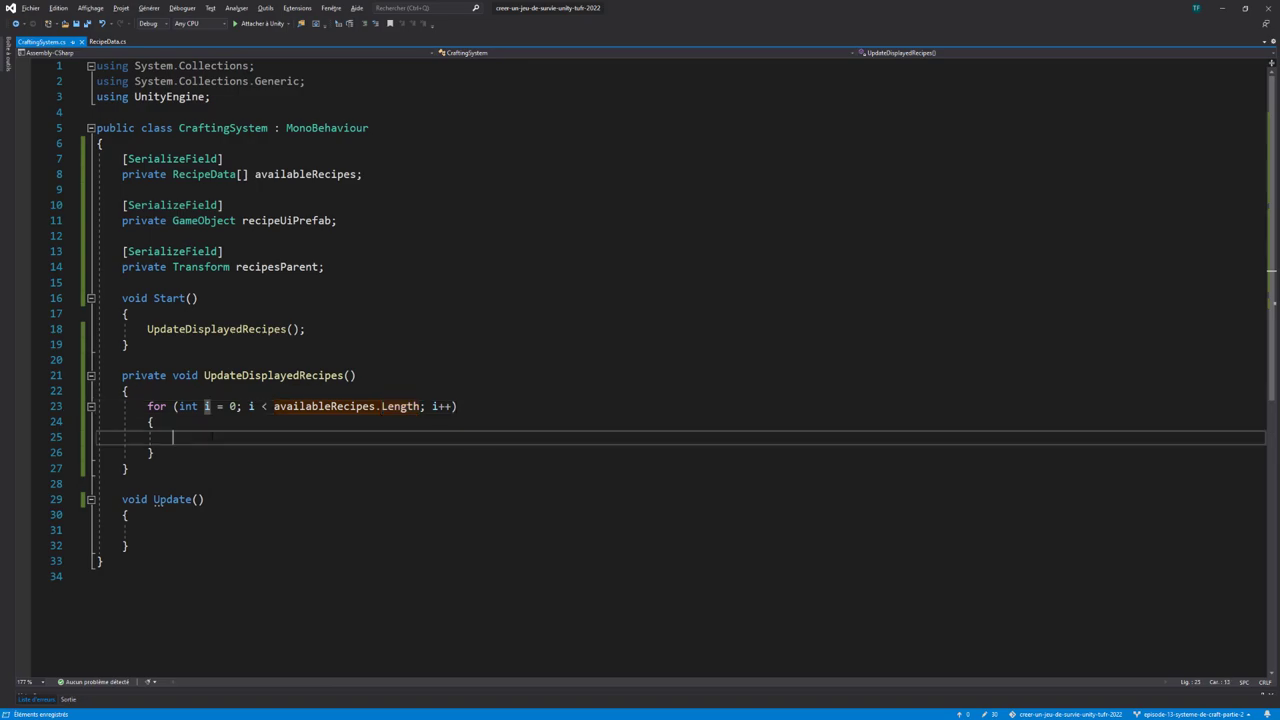
type("I")
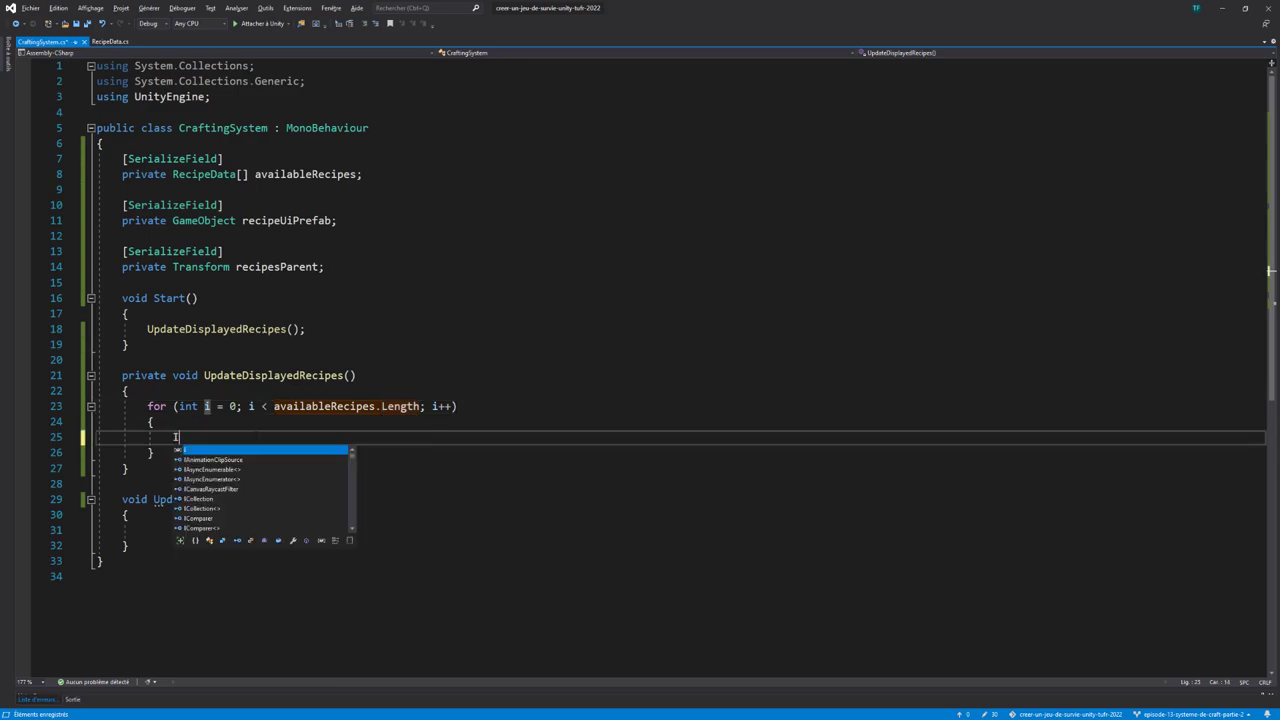
type("nstantiate(")
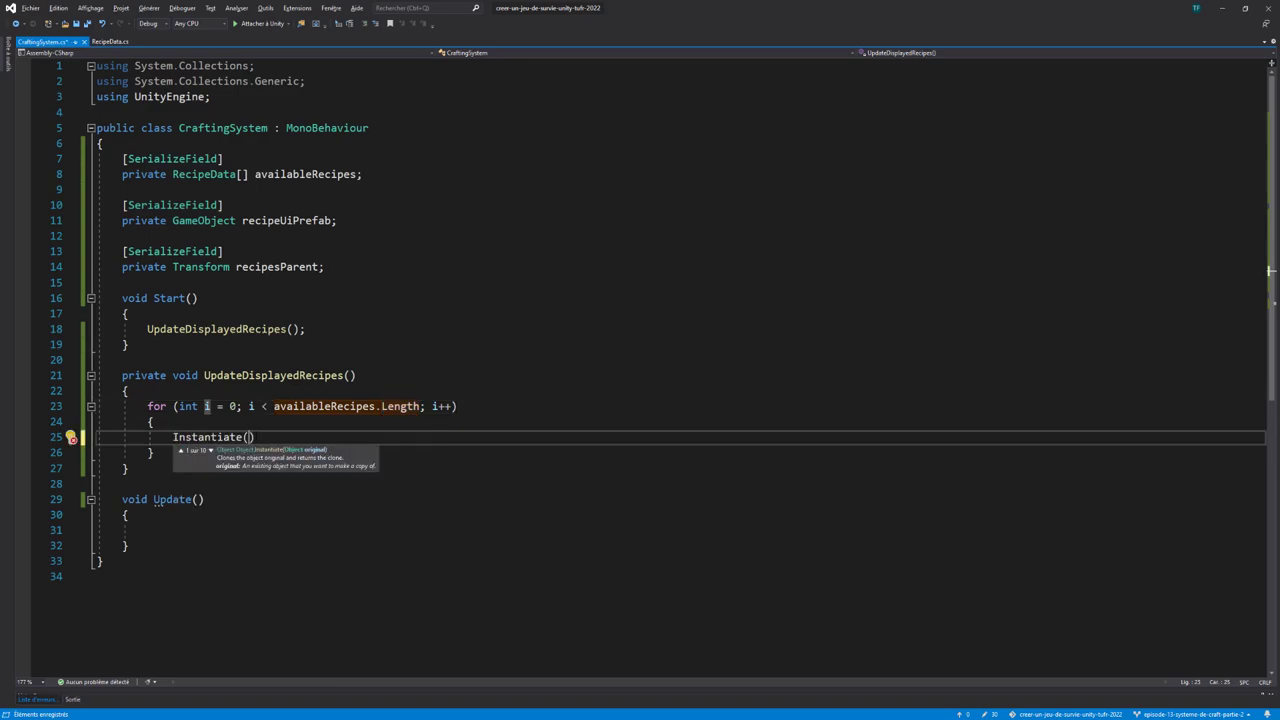
type("recipe")
key("Down")
key("Tab")
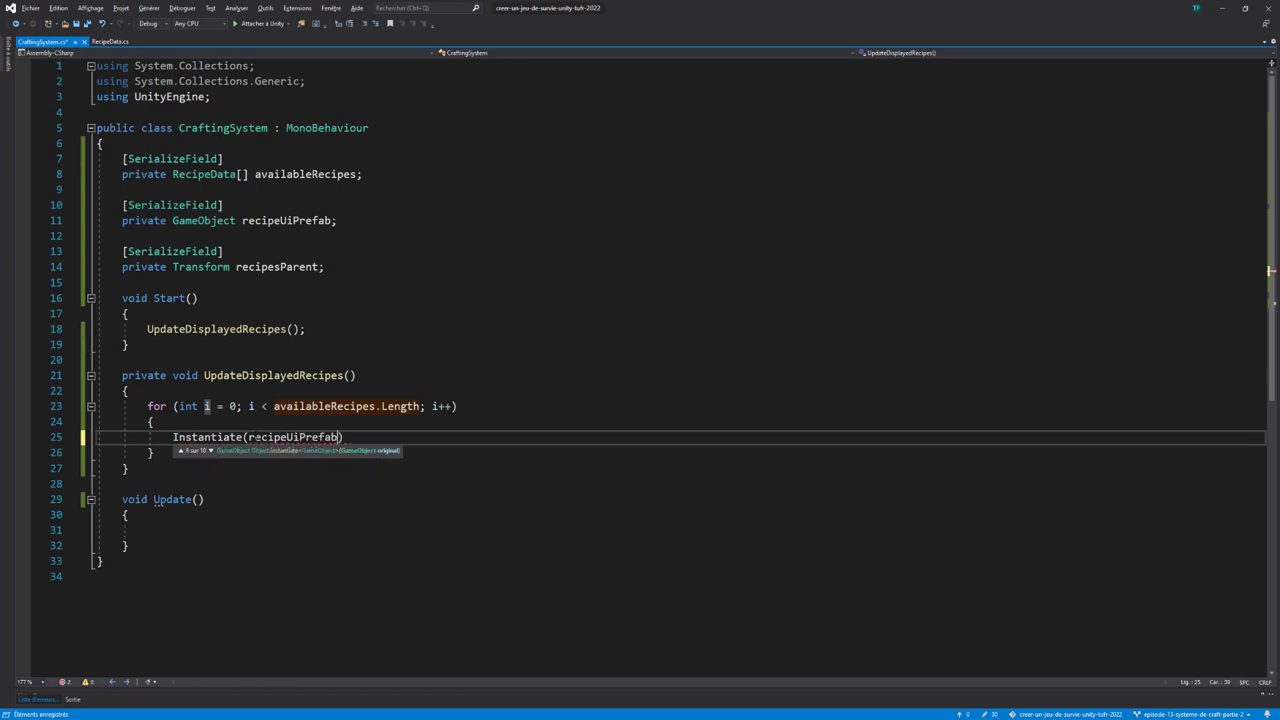
type(", ")
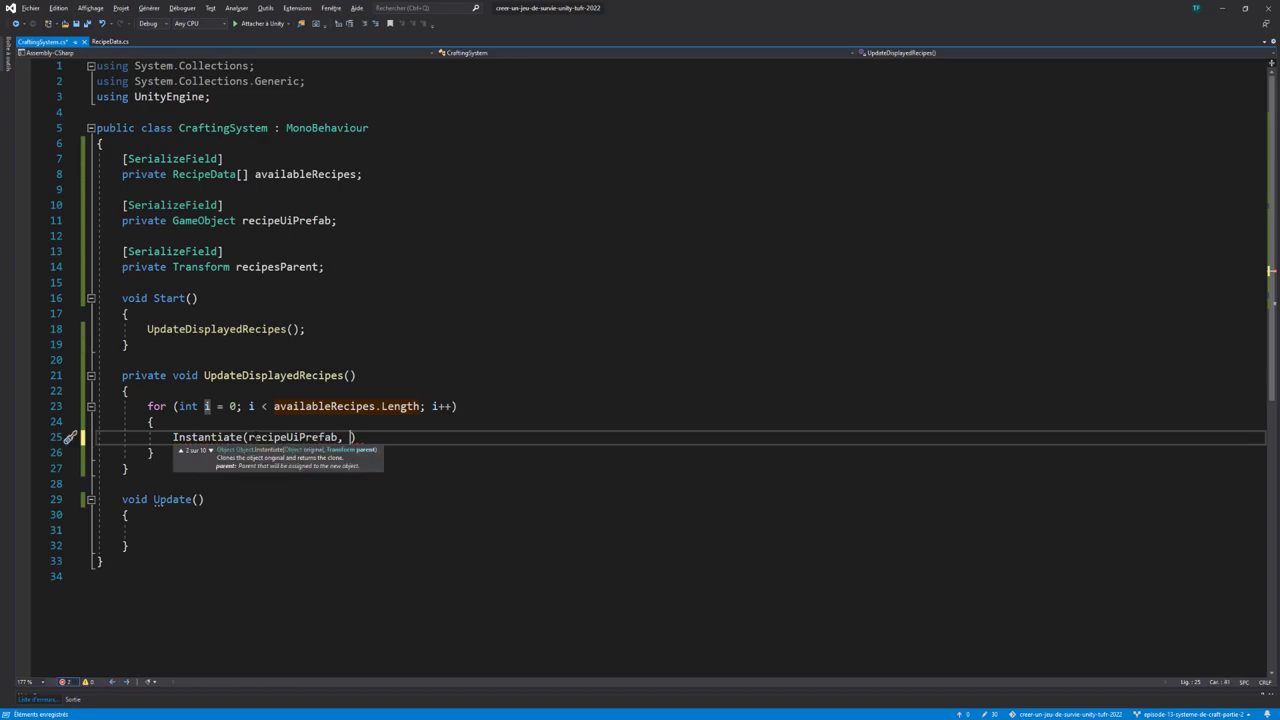
type("rec")
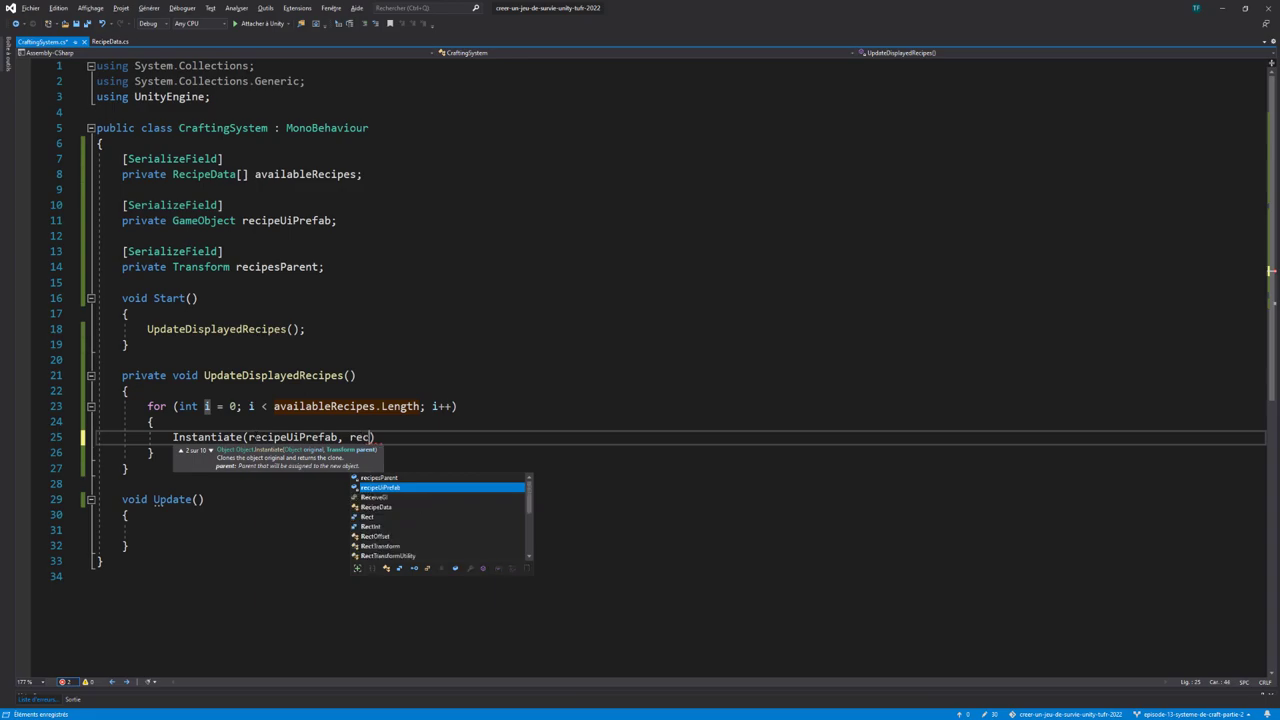
type("ipes")
key("Tab")
key("Right")
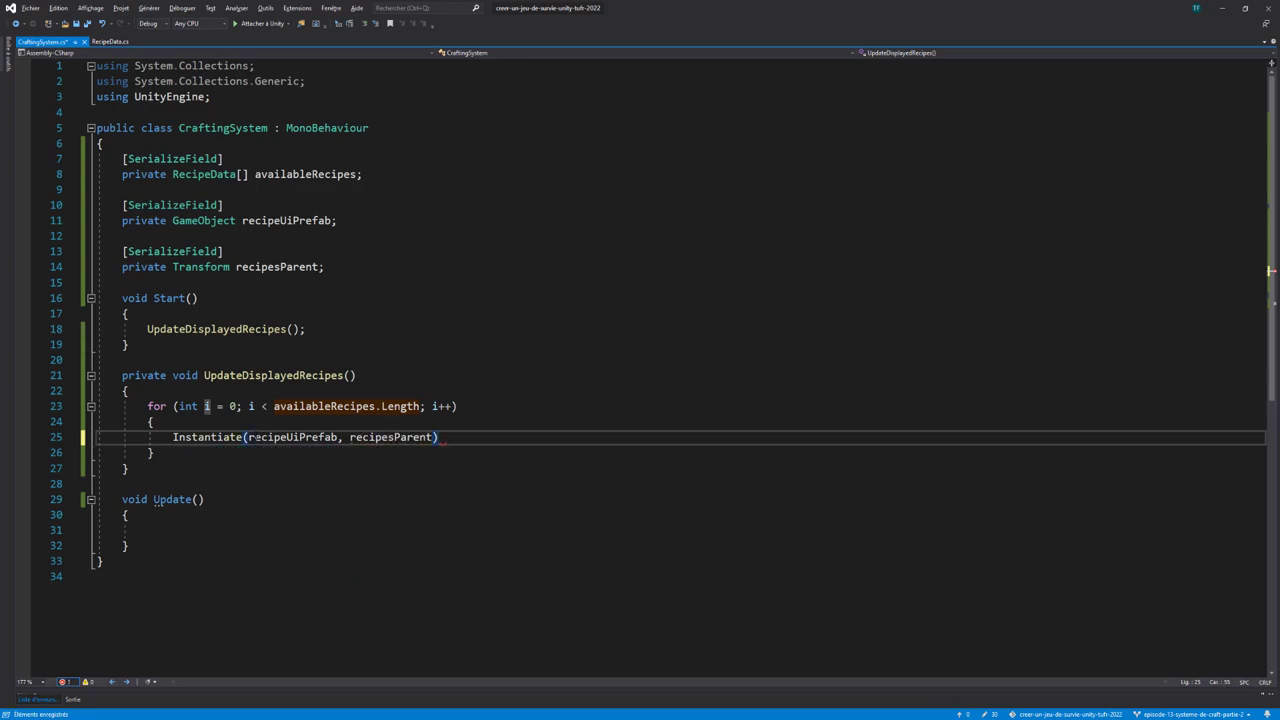
type(";")
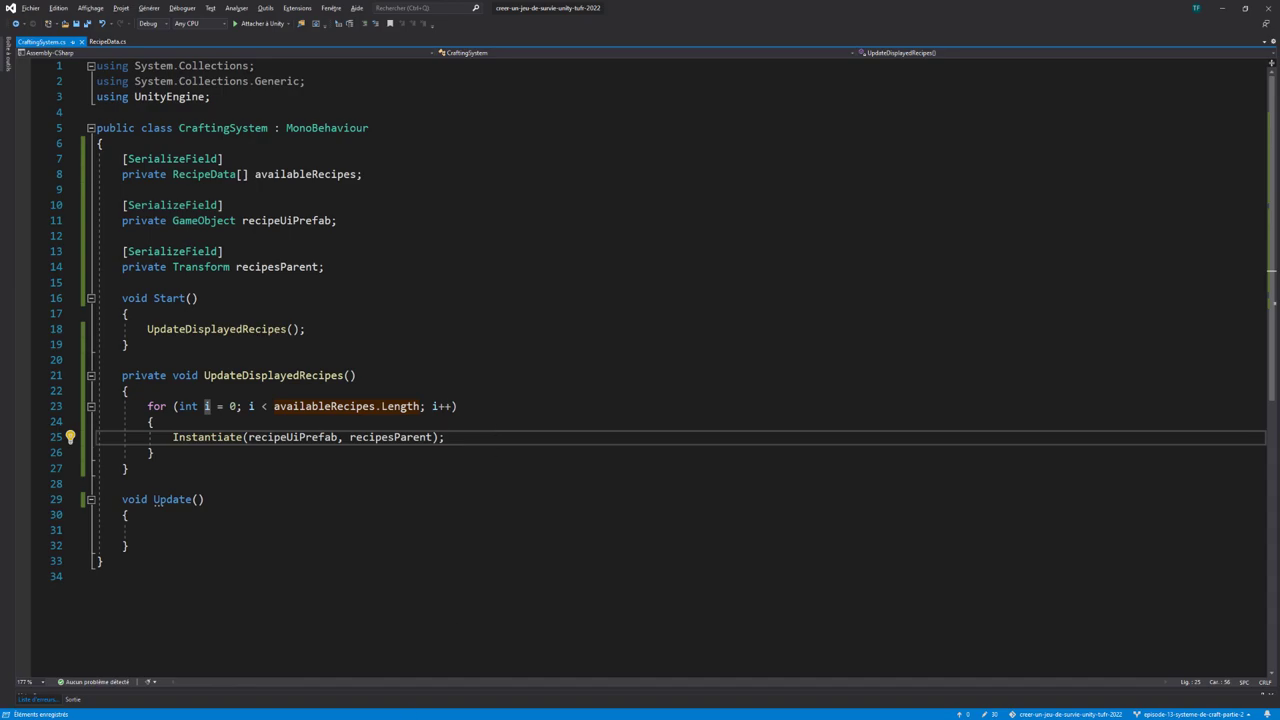
key("alt+Tab")
scroll(664, 367, "down", 1)
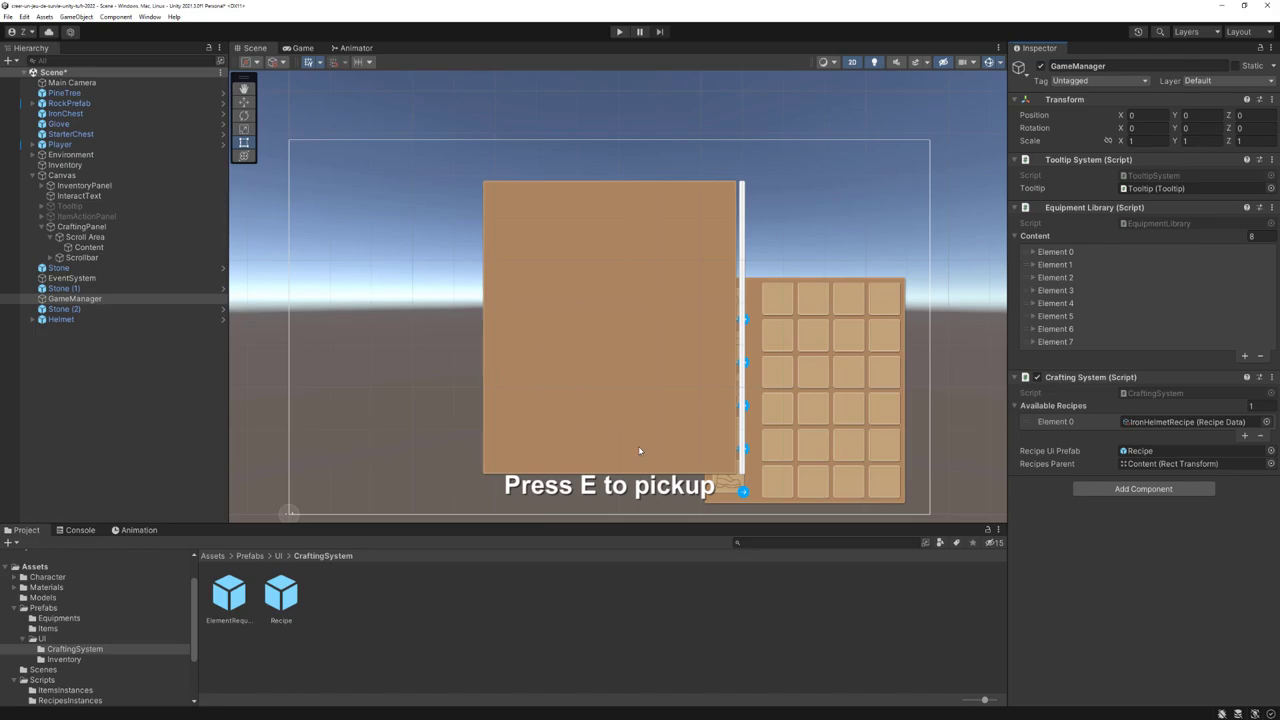
left_click(619, 31)
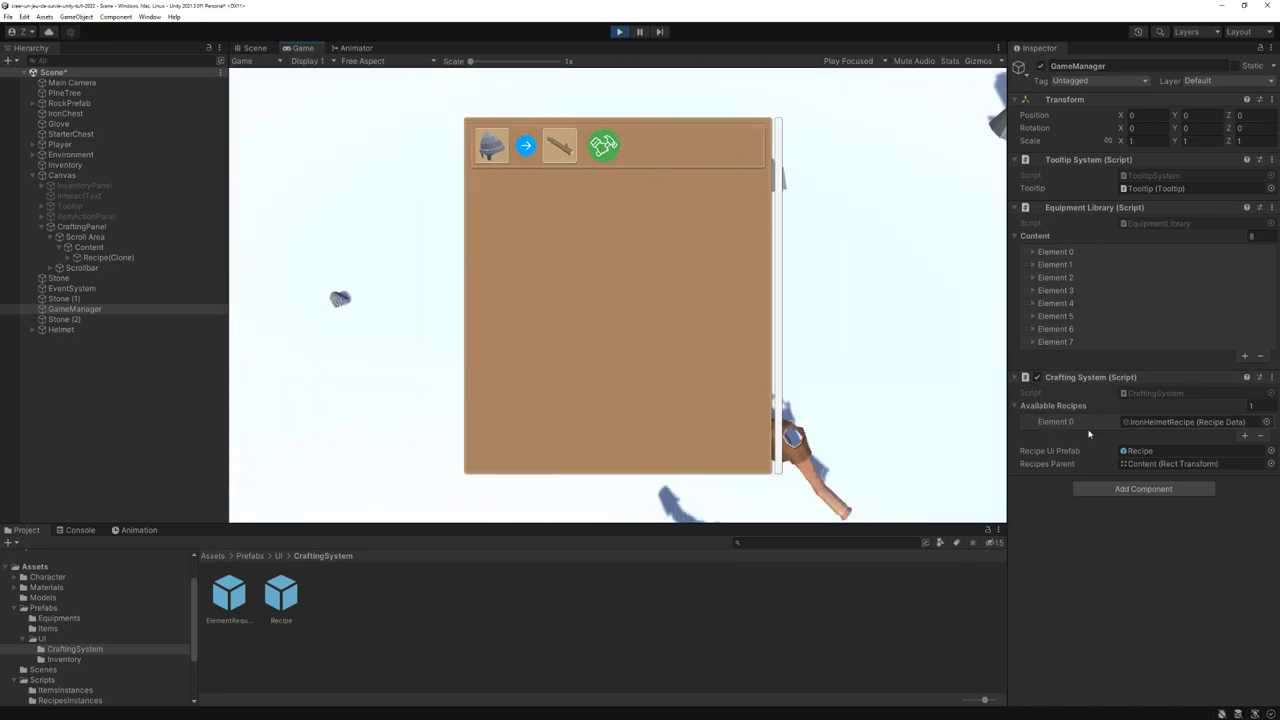
left_click(1160, 421)
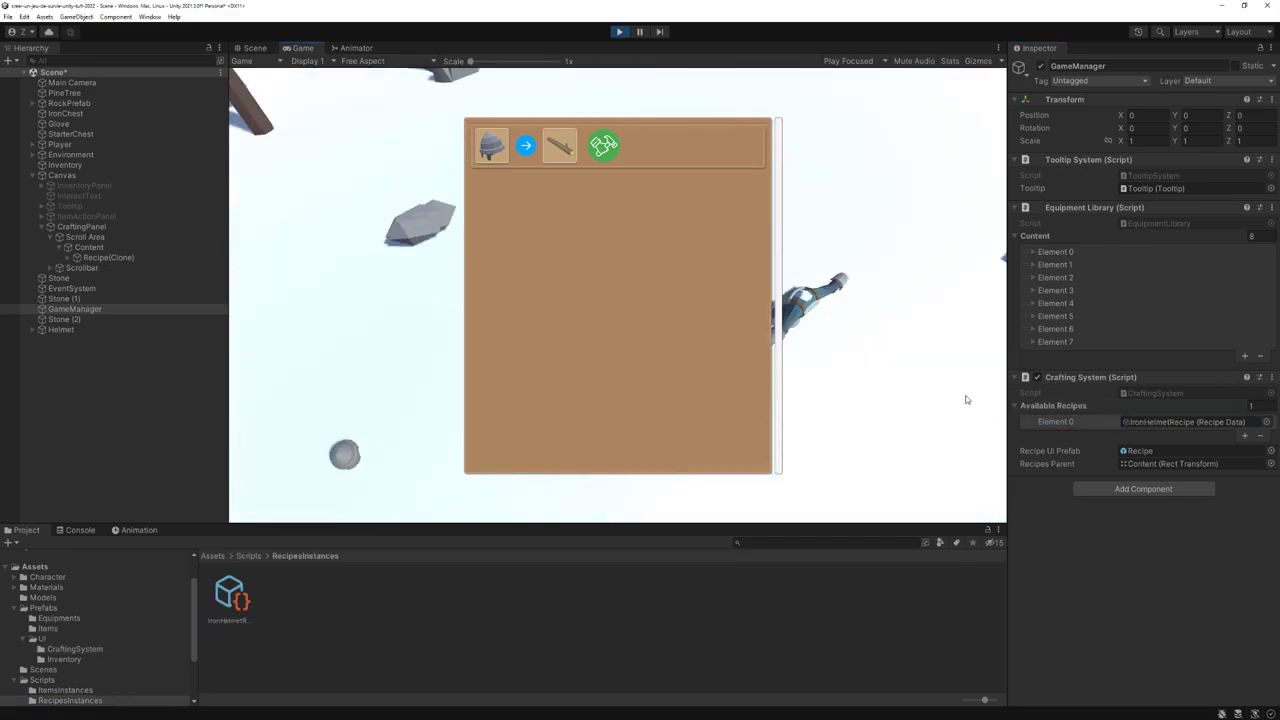
left_click(497, 156)
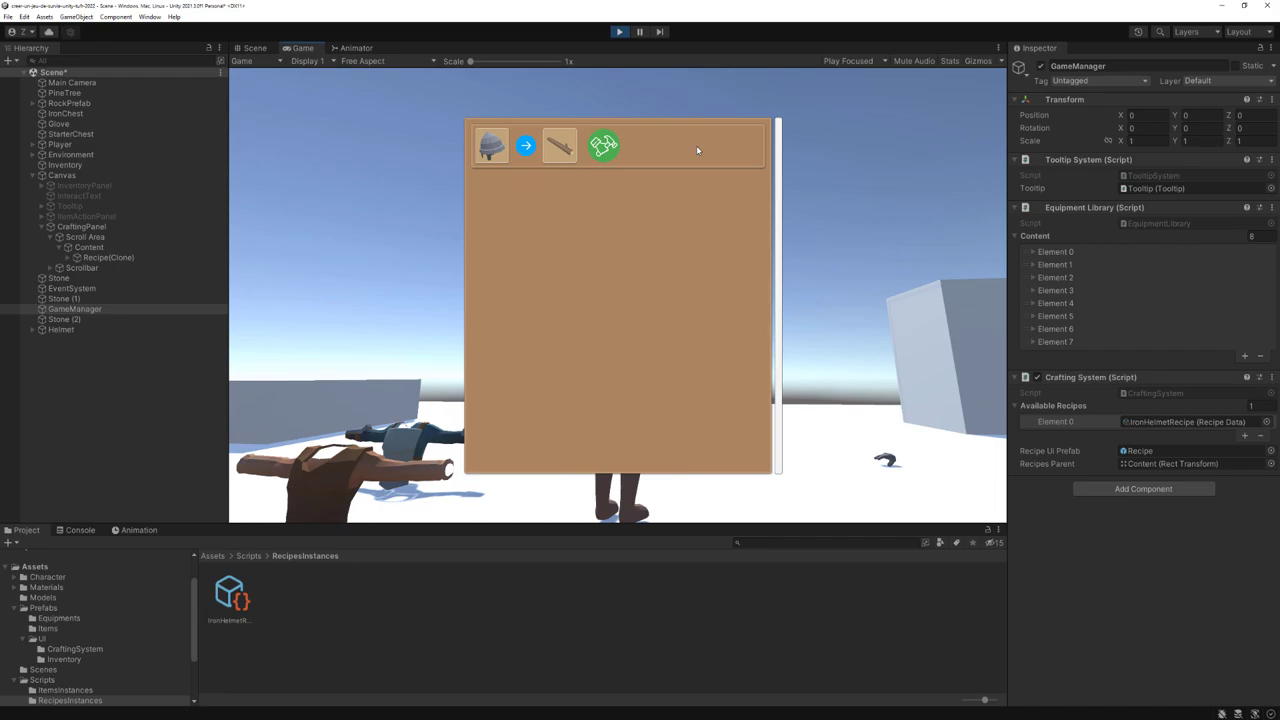
key("ctrl+p")
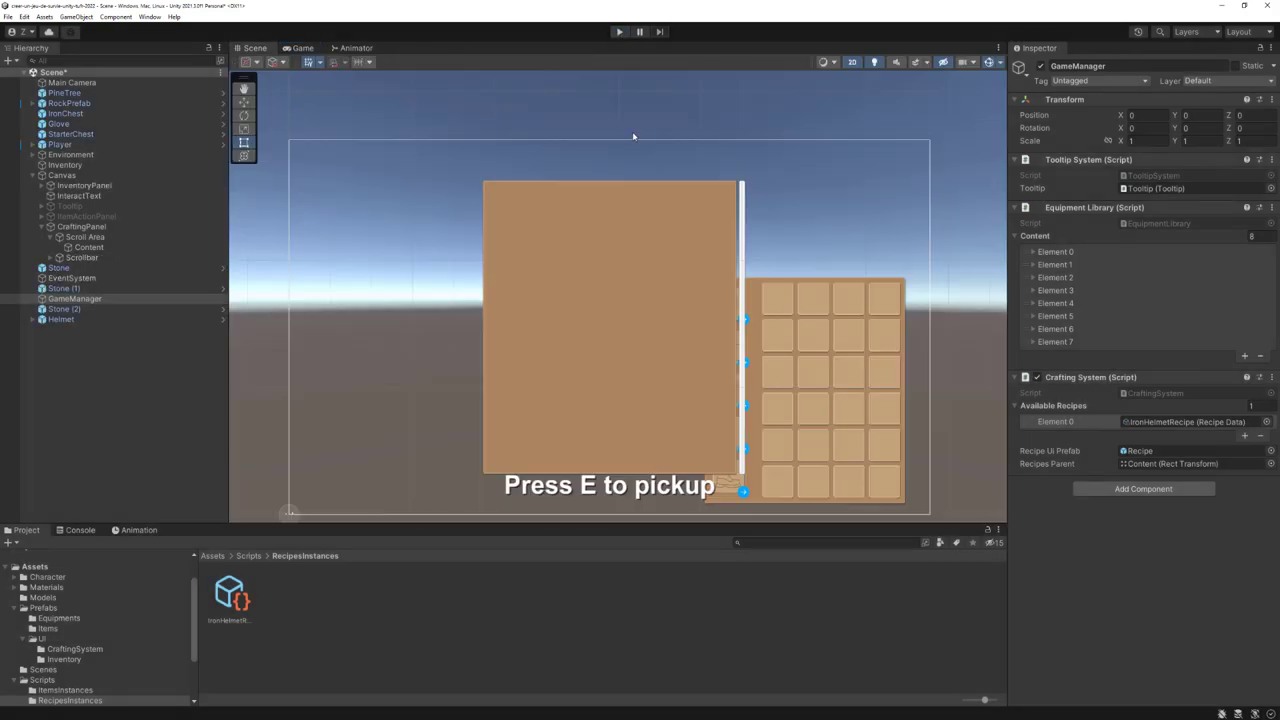
scroll(560, 195, "up", 2)
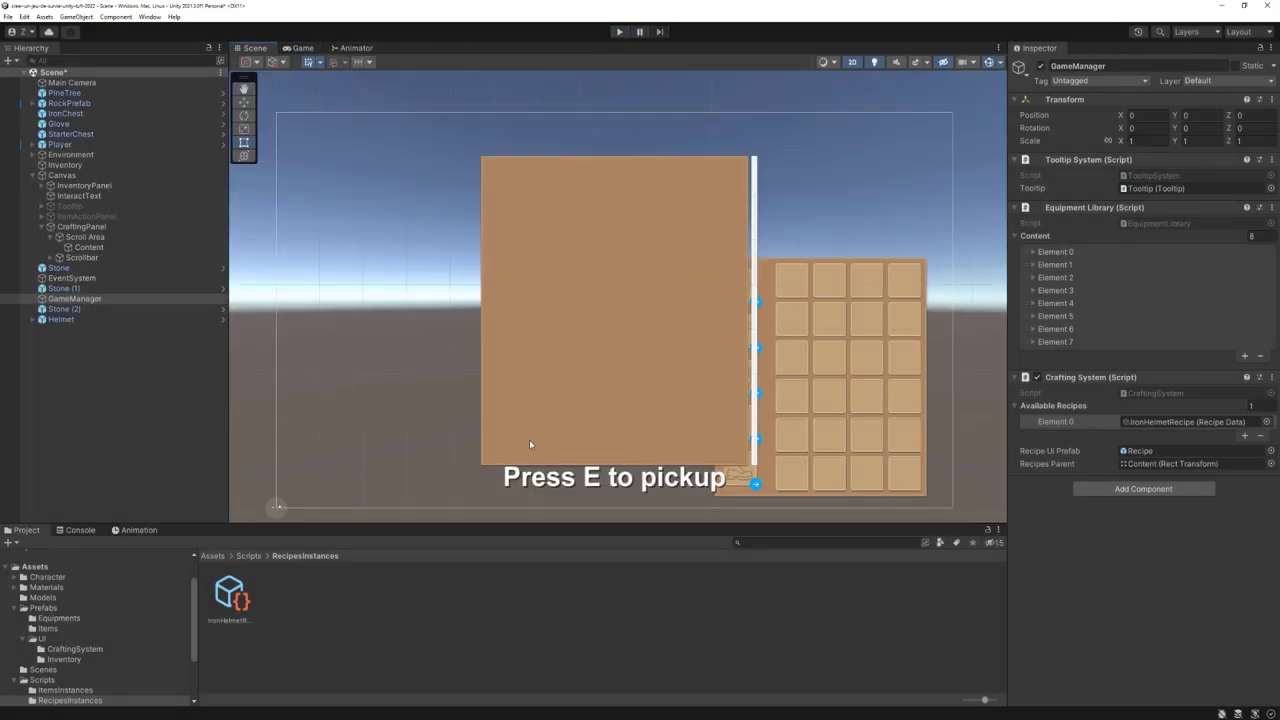
scroll(530, 444, "down", 1)
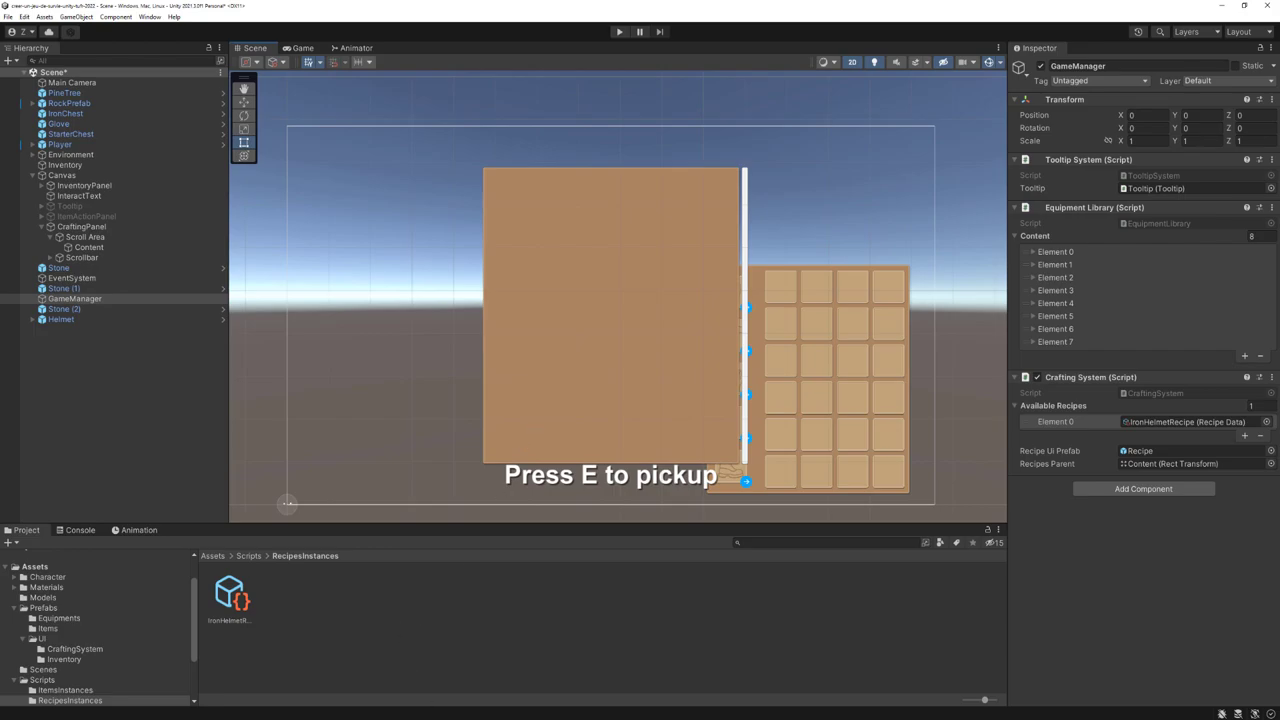
key("alt+Tab")
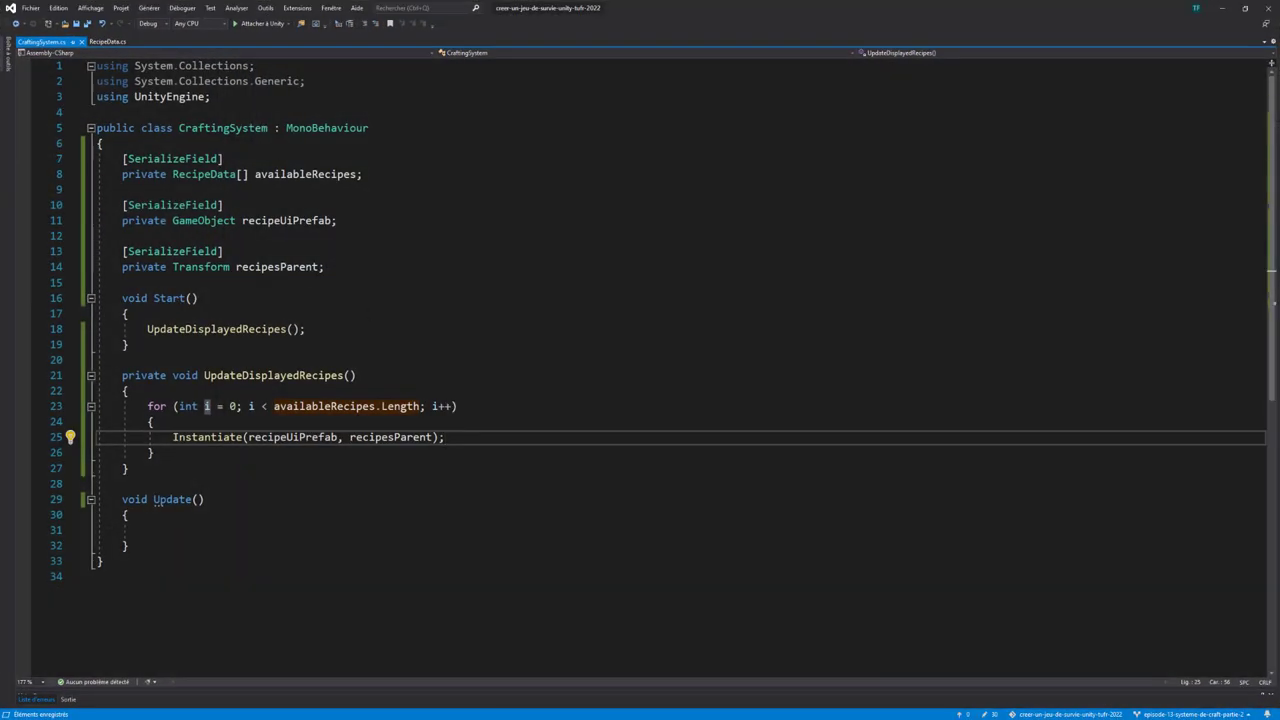
Review the Instantiate statement on line 25 without changes and switch back to Unity
left_click_drag(173, 437, 446, 437)
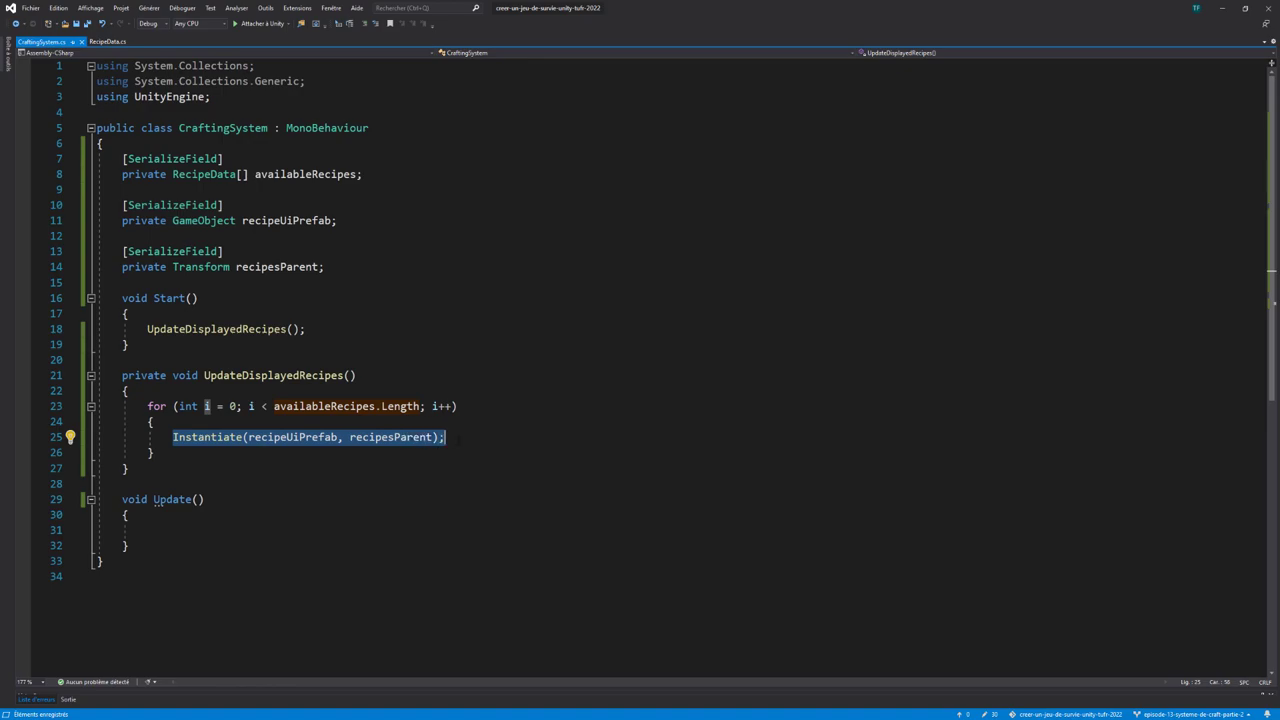
left_click(458, 437)
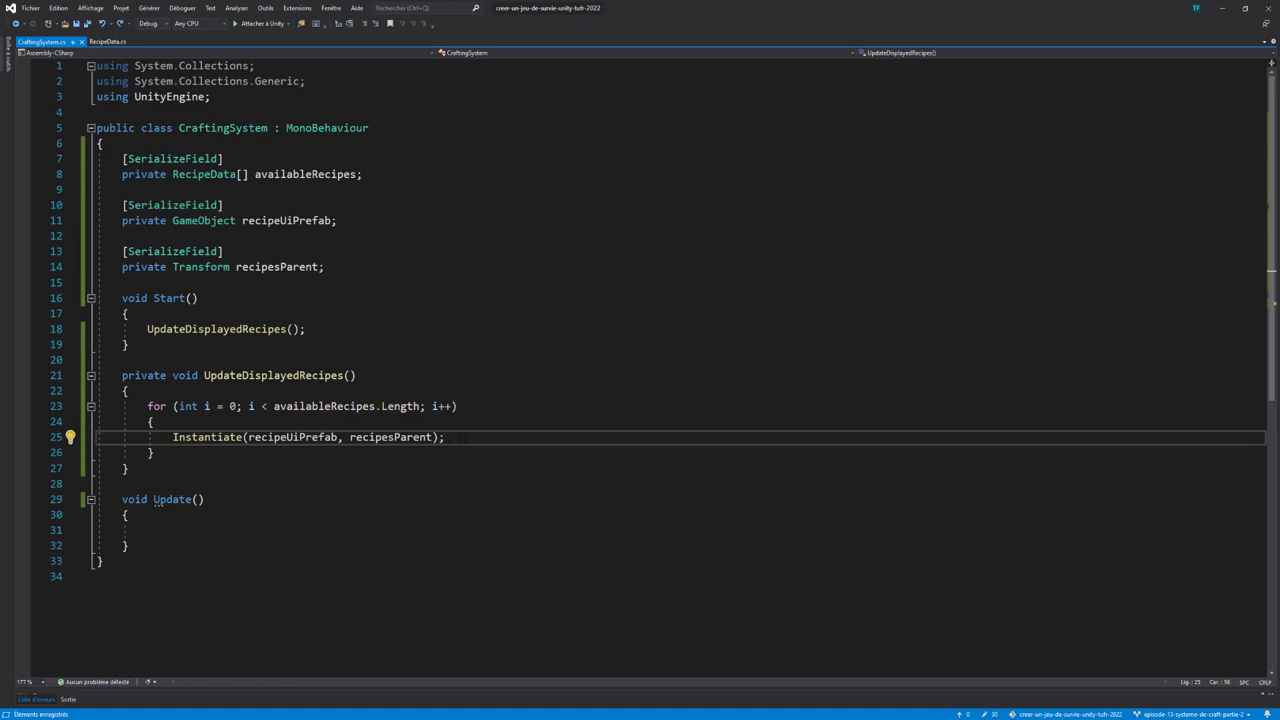
key("alt+Tab")
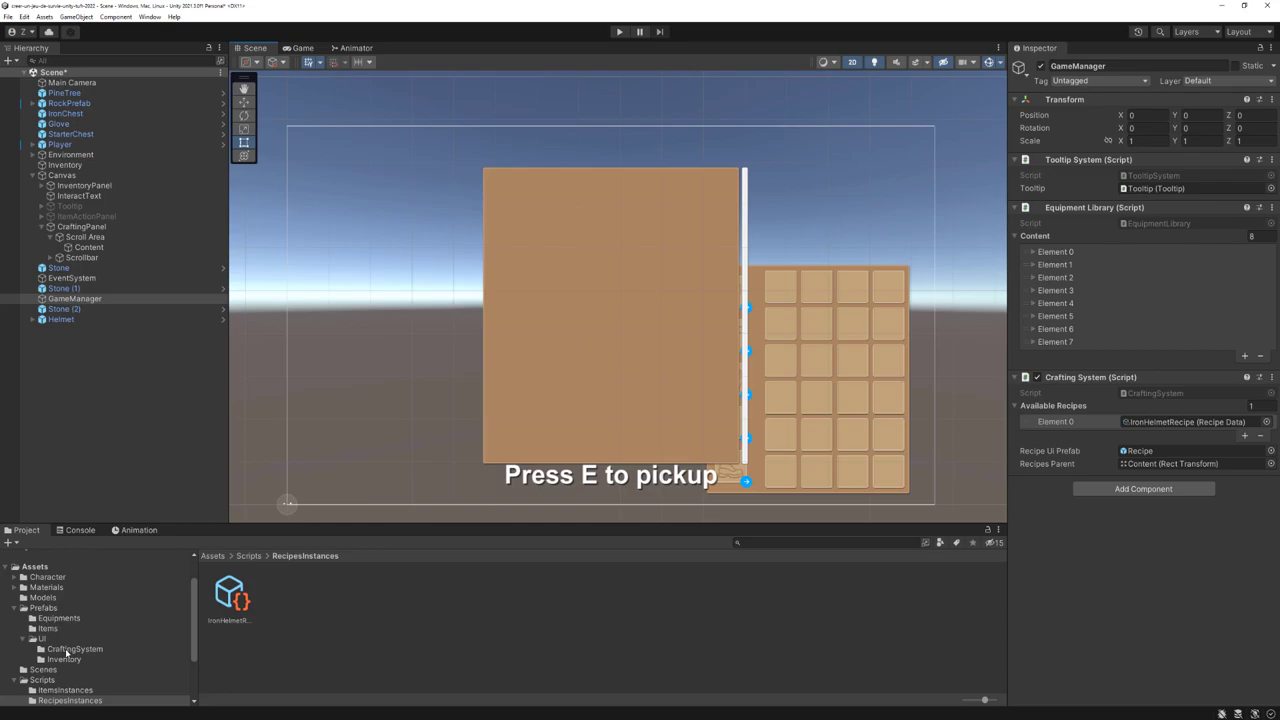
Create a new script named Recipe and add it to the Recipe prefab
left_click(67, 652)
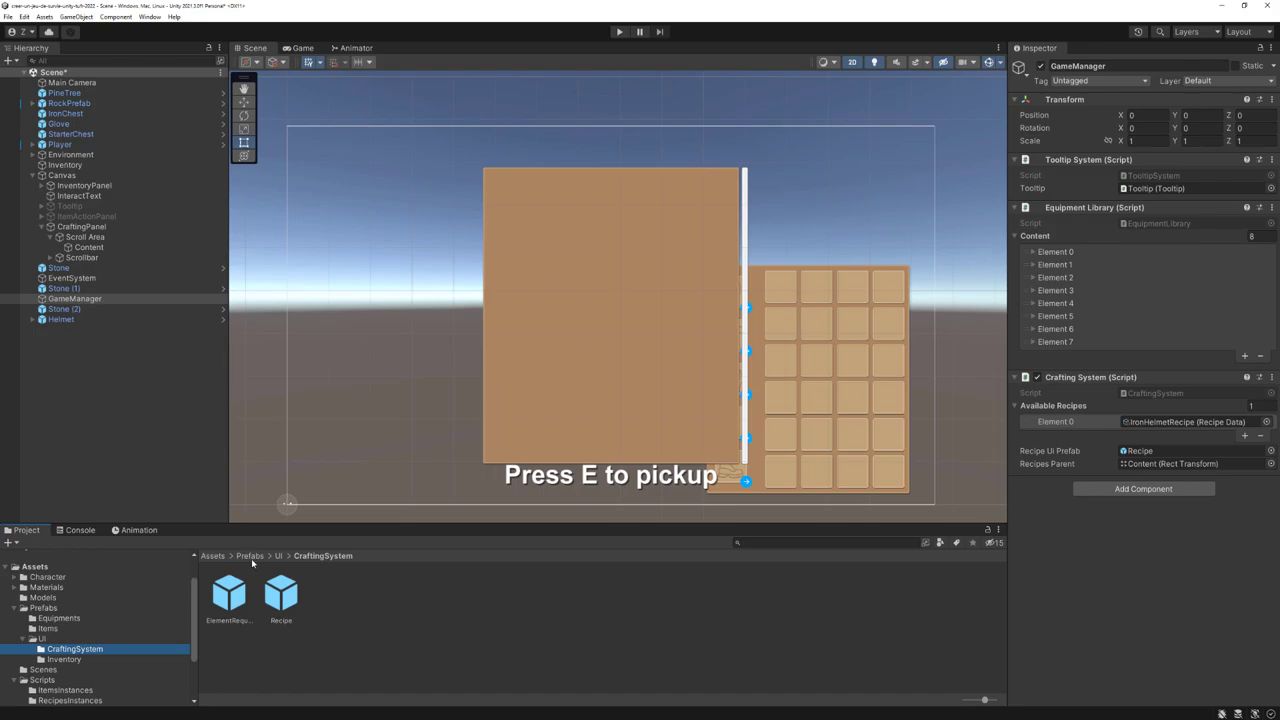
left_click(289, 597)
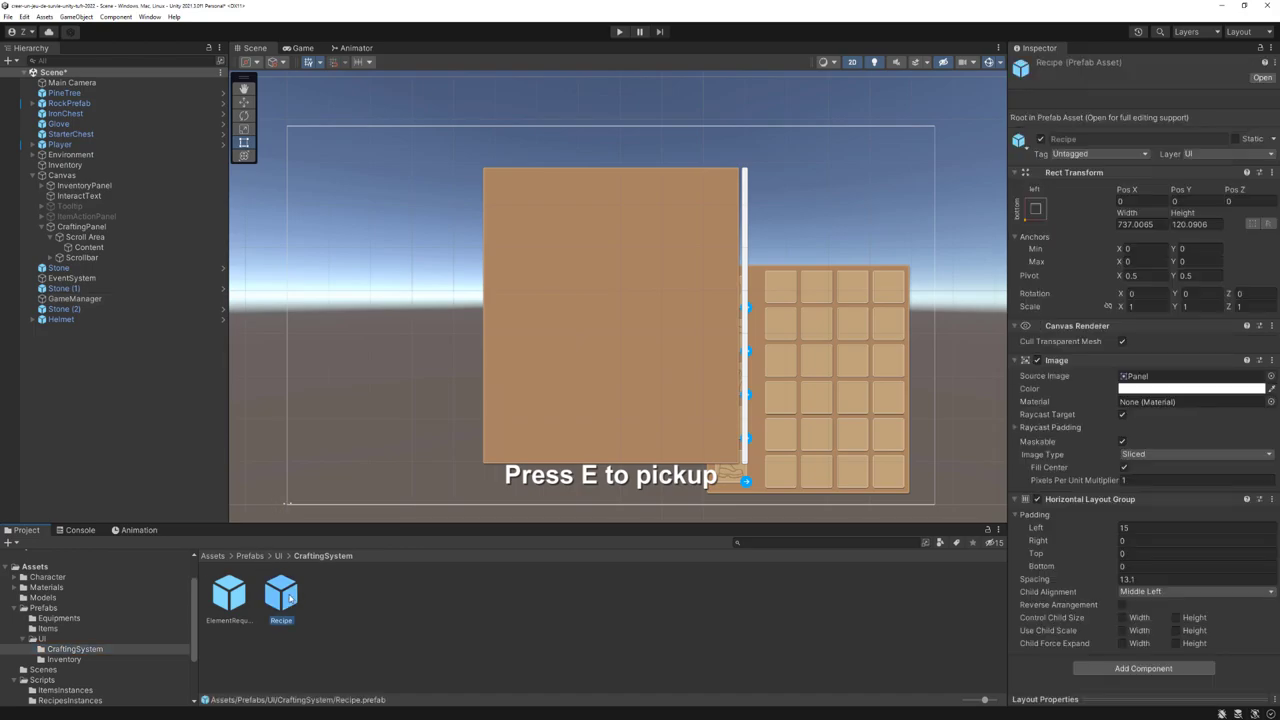
left_click(1124, 667)
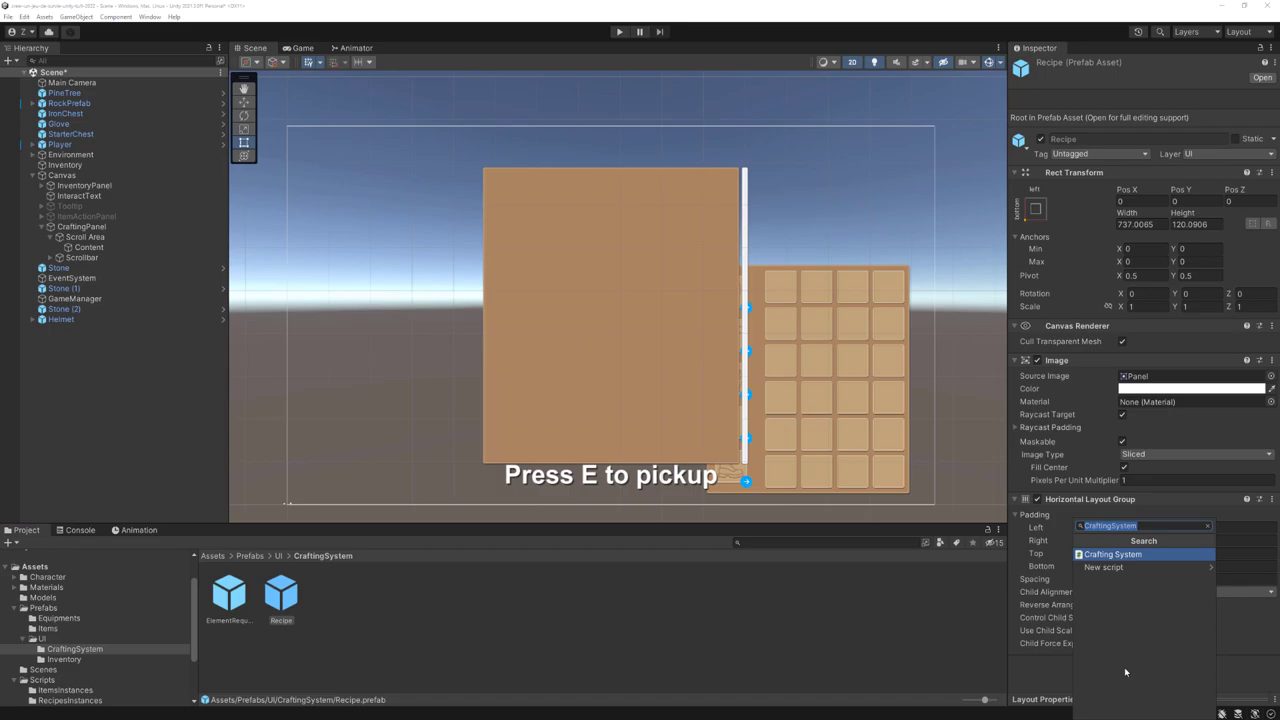
type("Recipe")
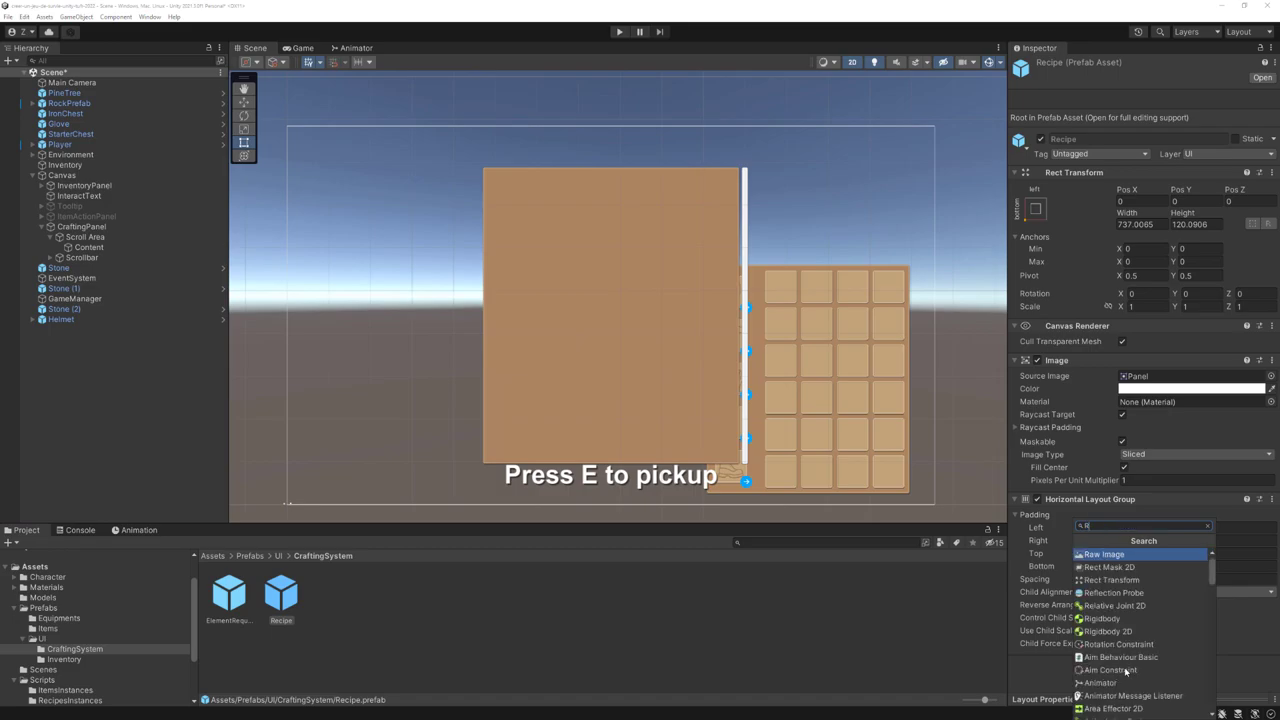
key("Return")
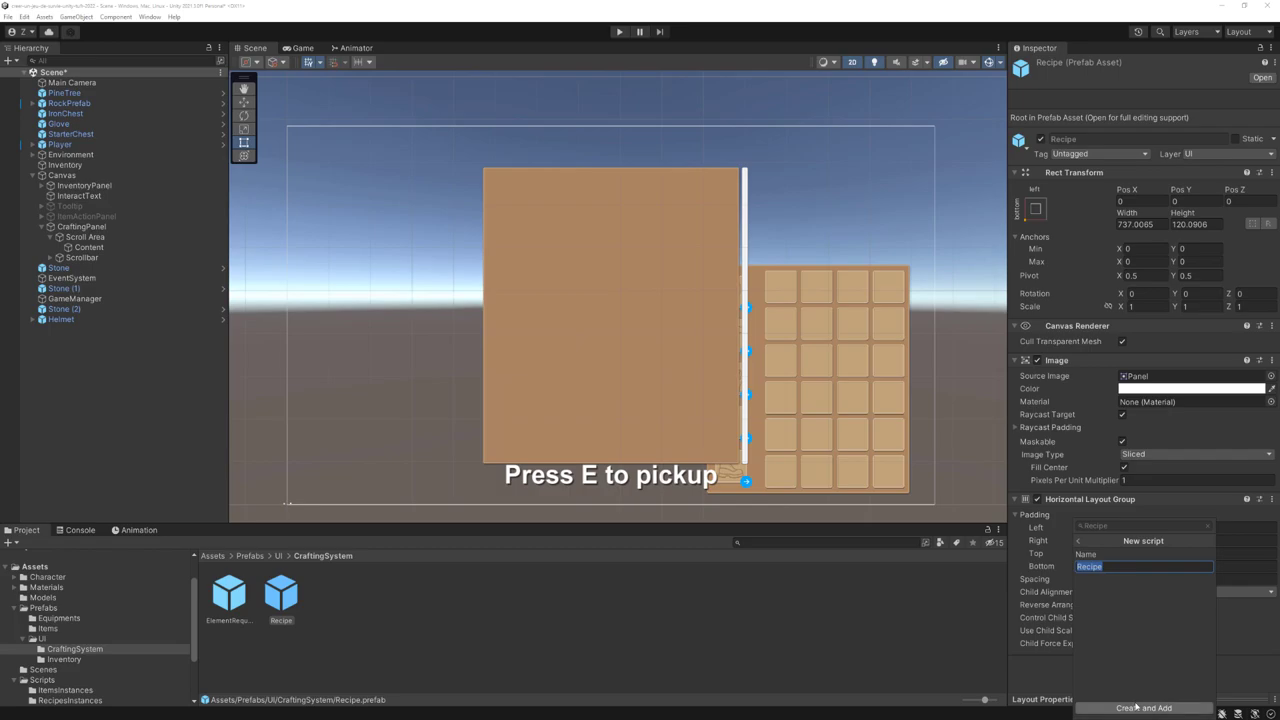
left_click(1143, 708)
Open Recipe.cs and insert blank lines inside the Recipe class
double_click(1142, 651)
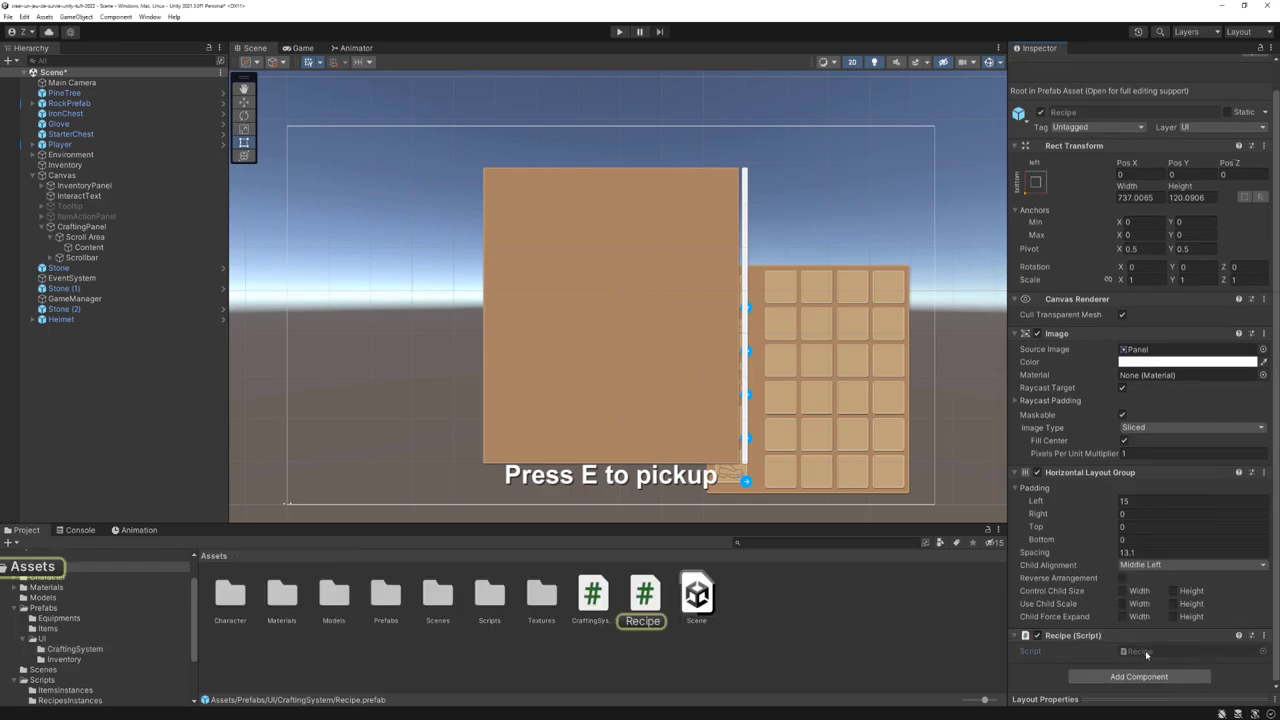
left_click(201, 146)
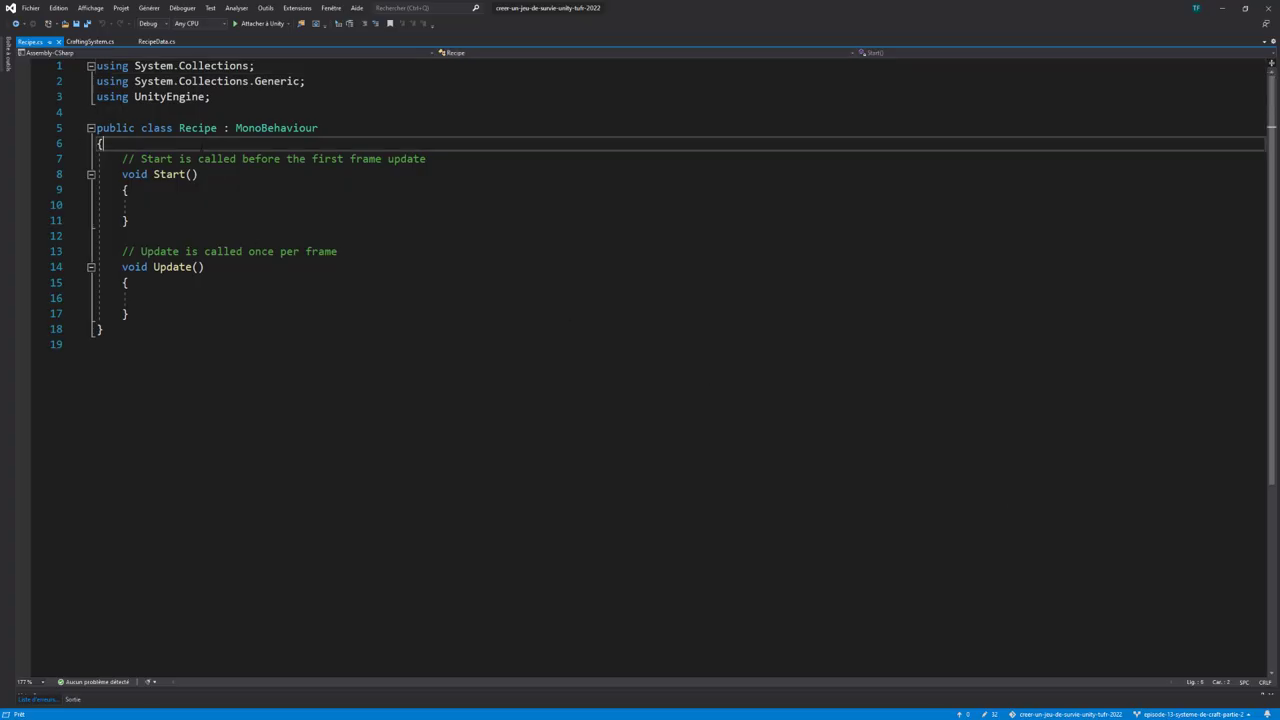
key("Return")
key("Return")
key("Up")
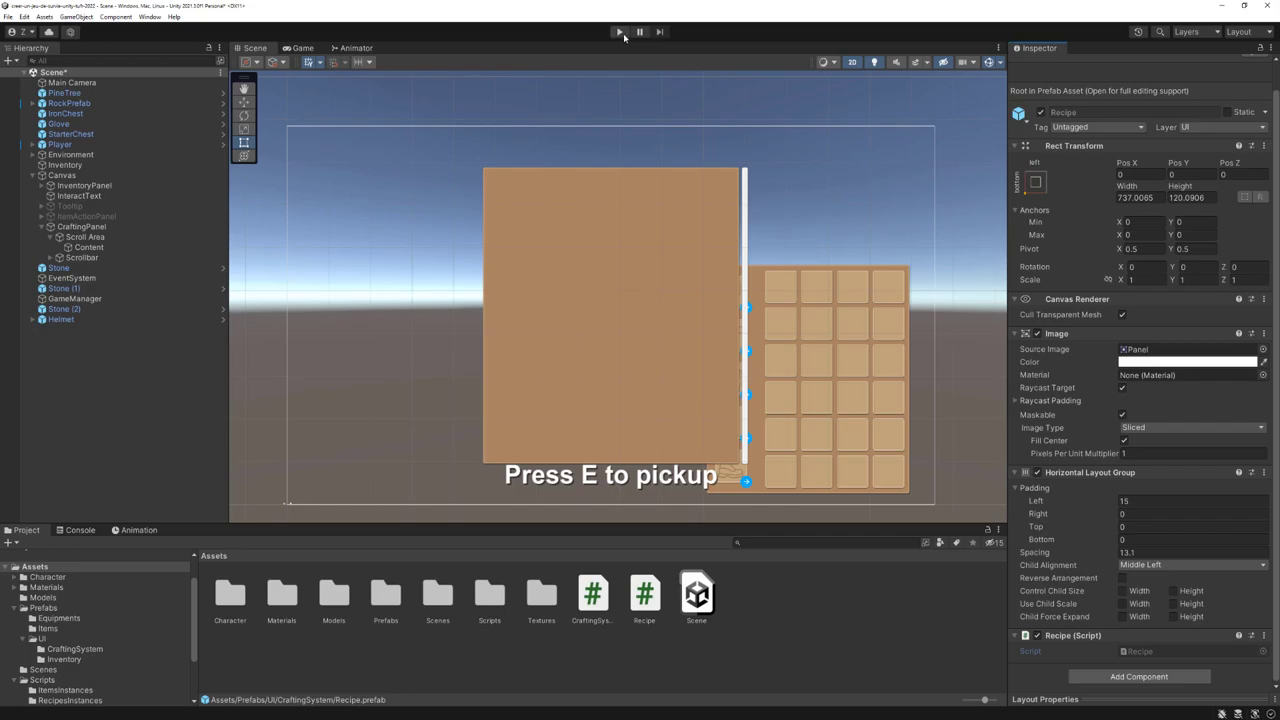
left_click(620, 32)
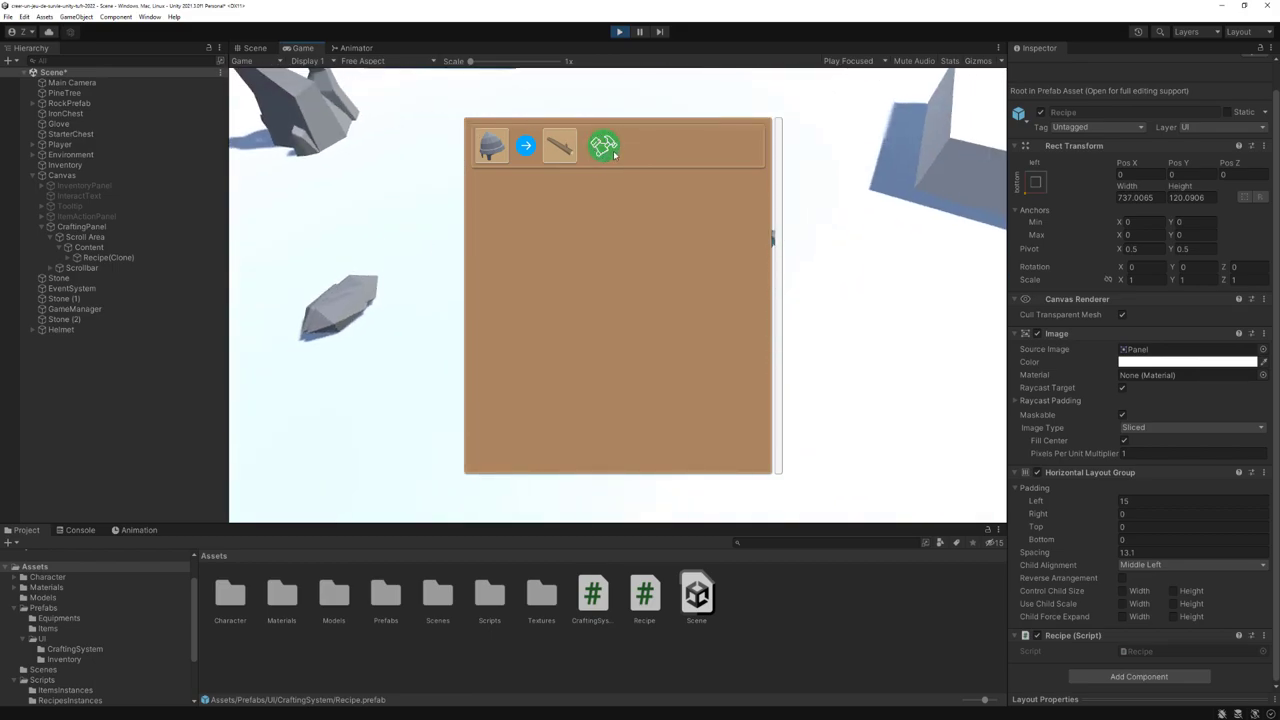
Stop play mode and add using UnityEngine.UI; to Recipe.cs
key("ctrl+p")
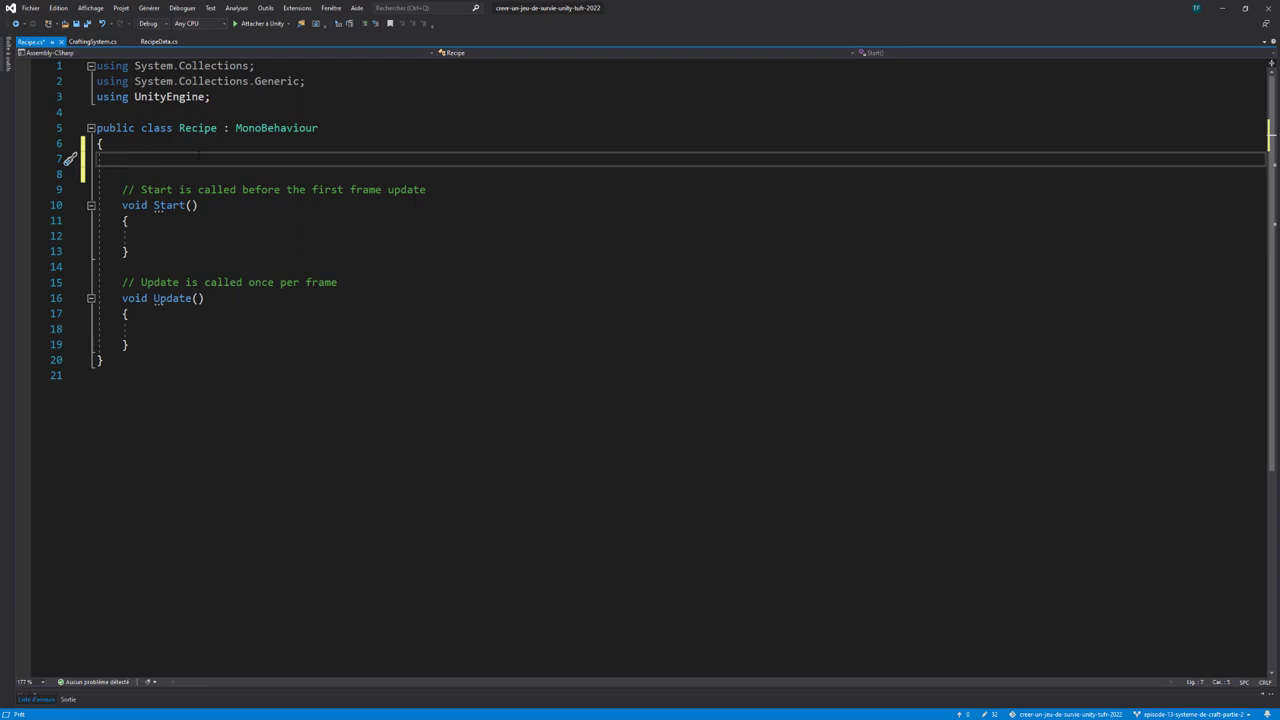
key("Delete")
key("Delete")
left_click(210, 96)
key("Return")
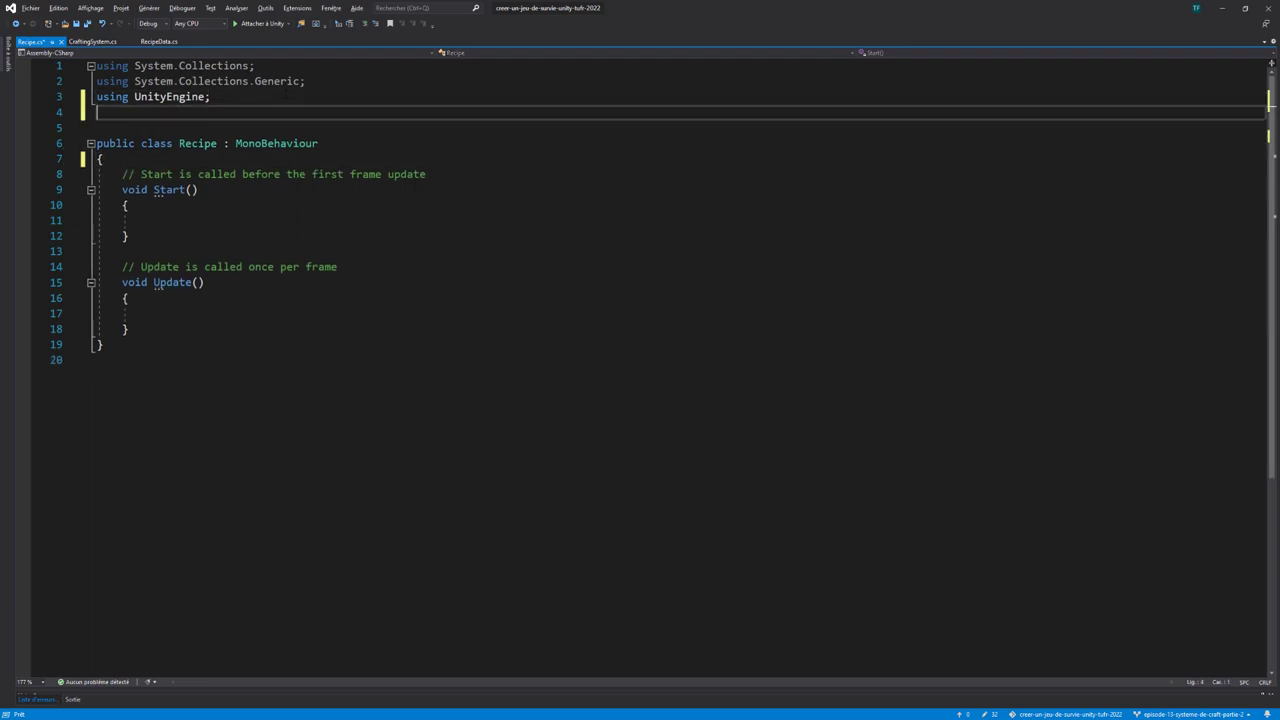
type("using unity")
key("Down")
key("Down")
key("Down")
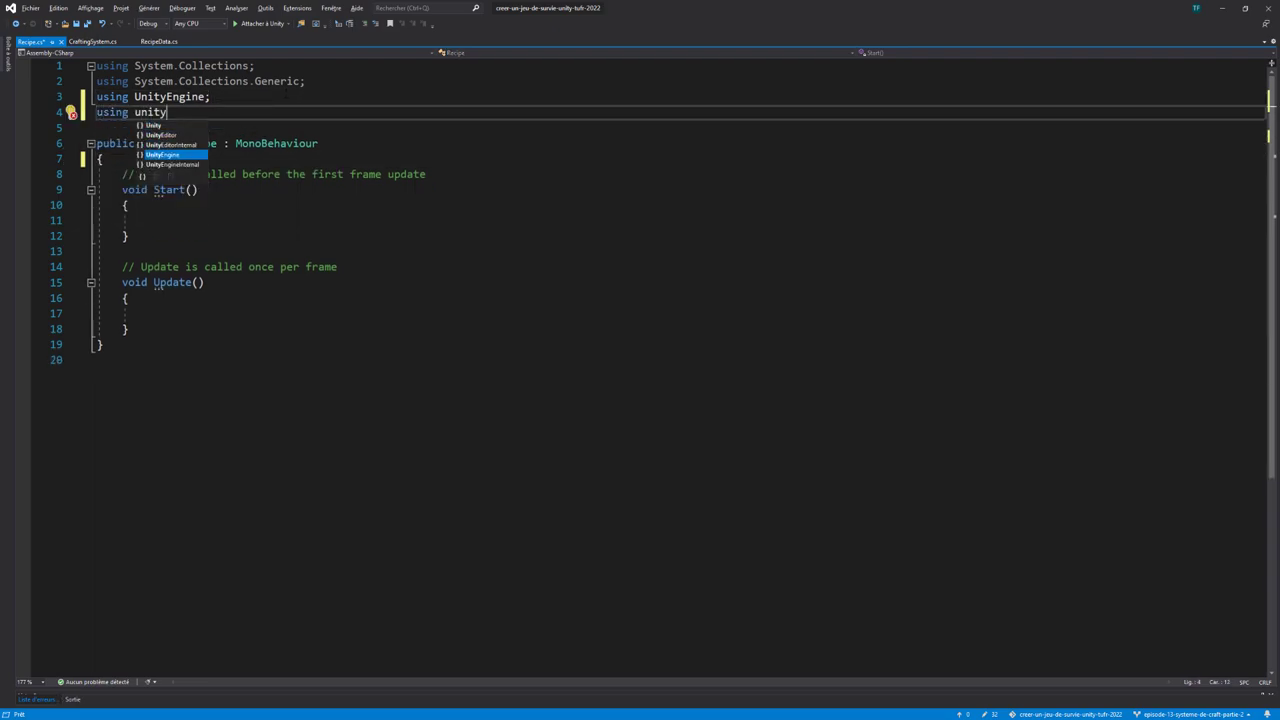
key("Tab")
type(".UI;")
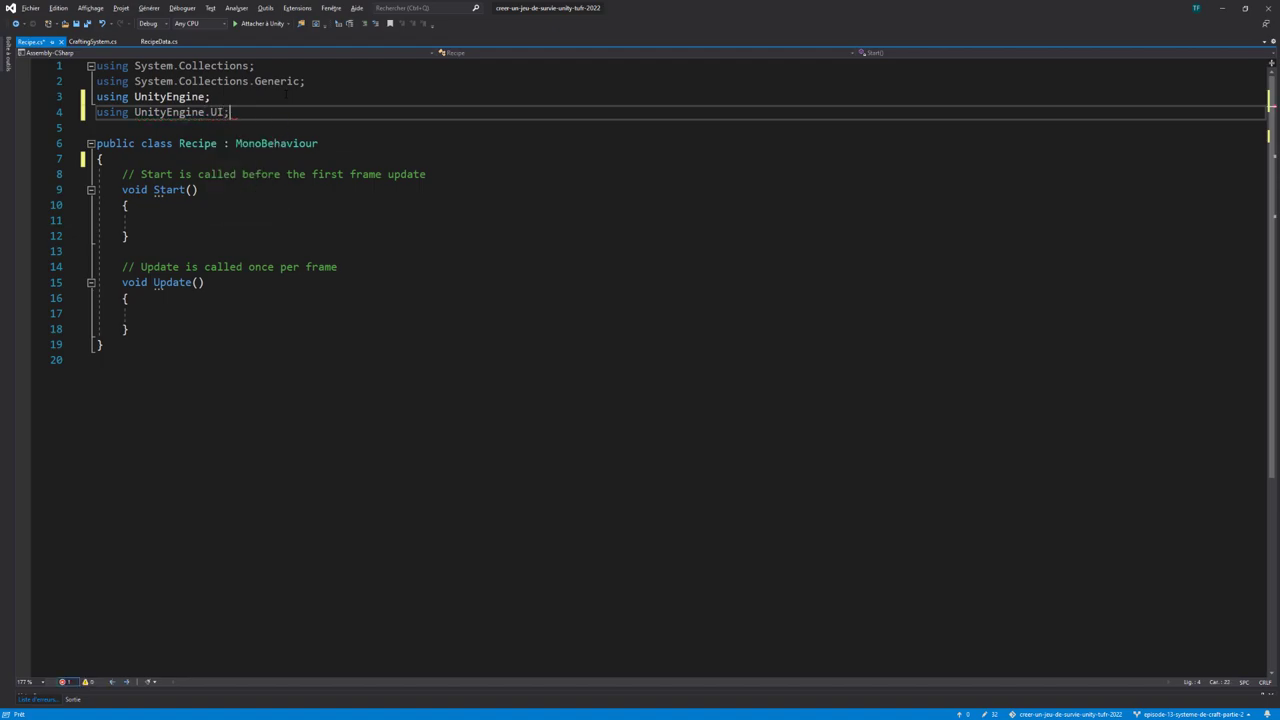
Declare a [SerializeField] private Image craftableItemImage field in the Recipe class
left_click(102, 158)
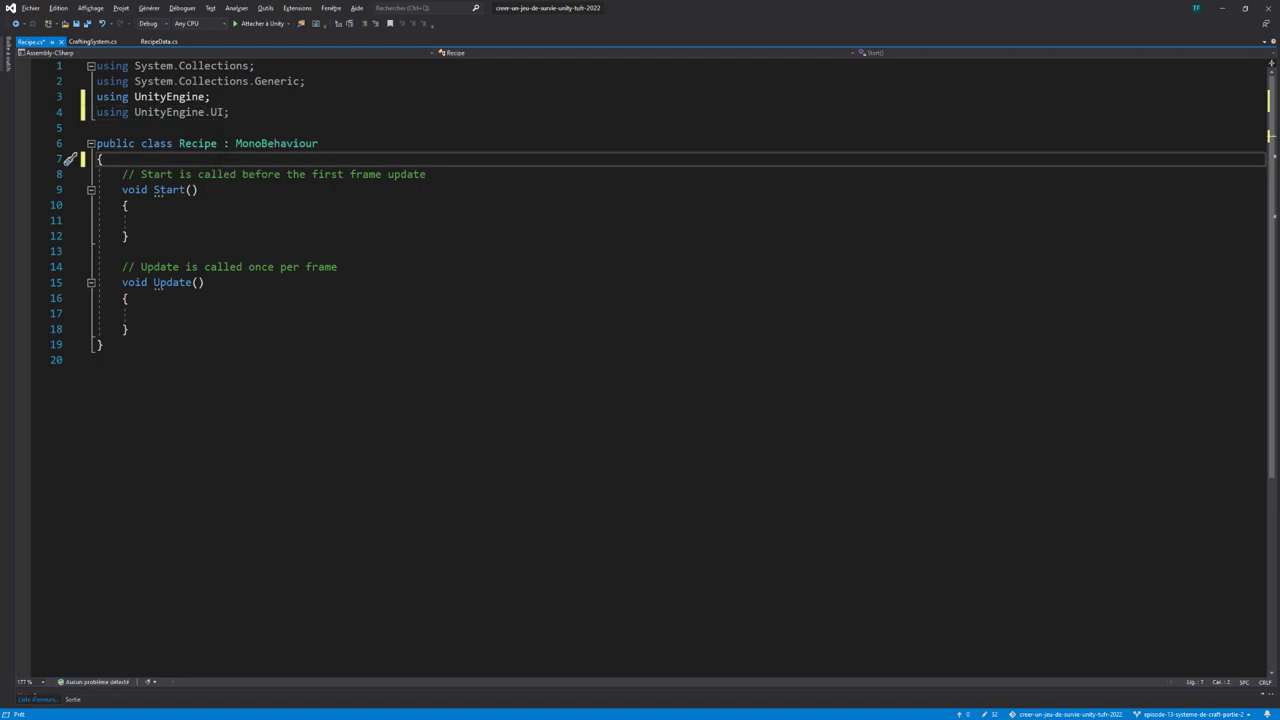
key("Return")
key("Return")
key("Up")
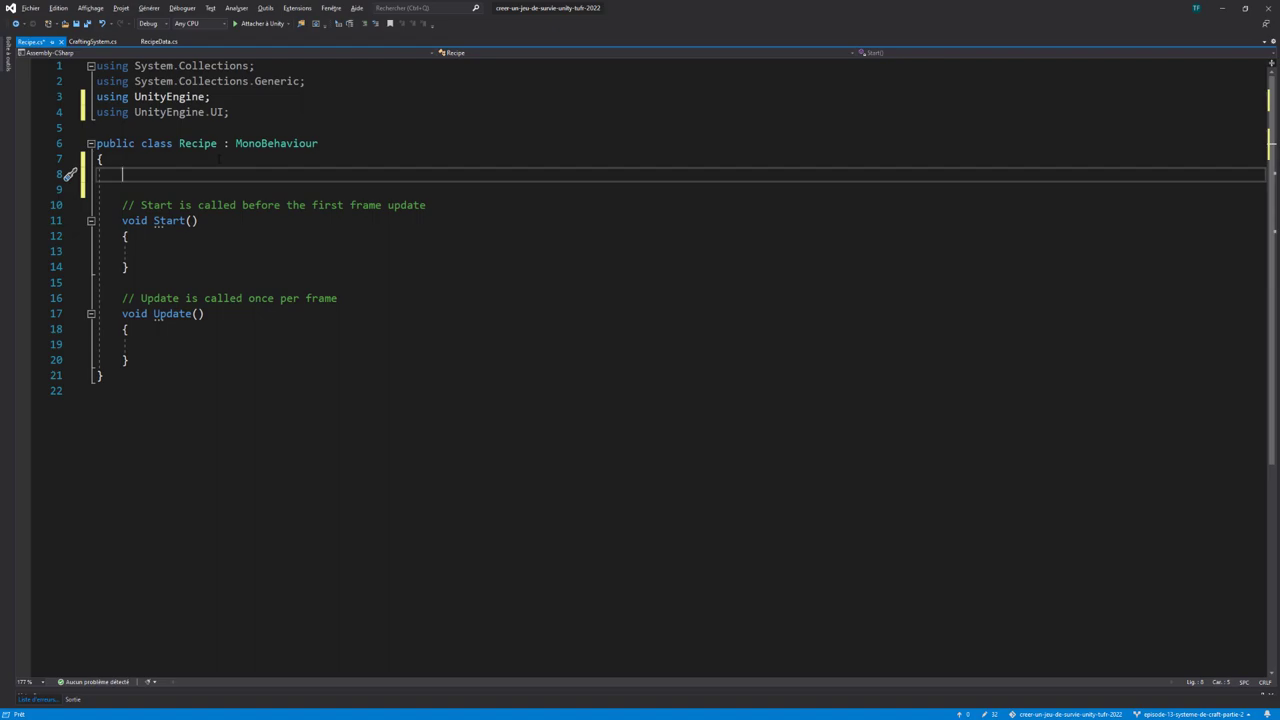
type("[Ser")
key("Tab")
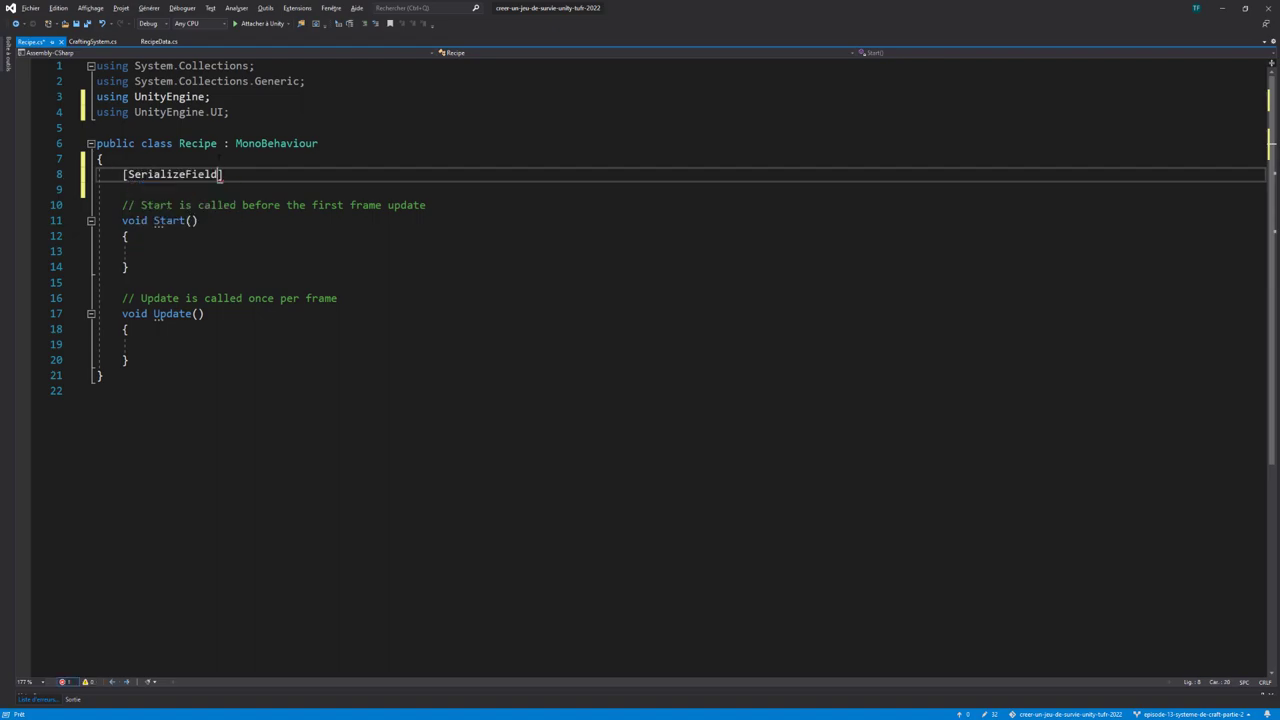
key("Return")
type("private ")
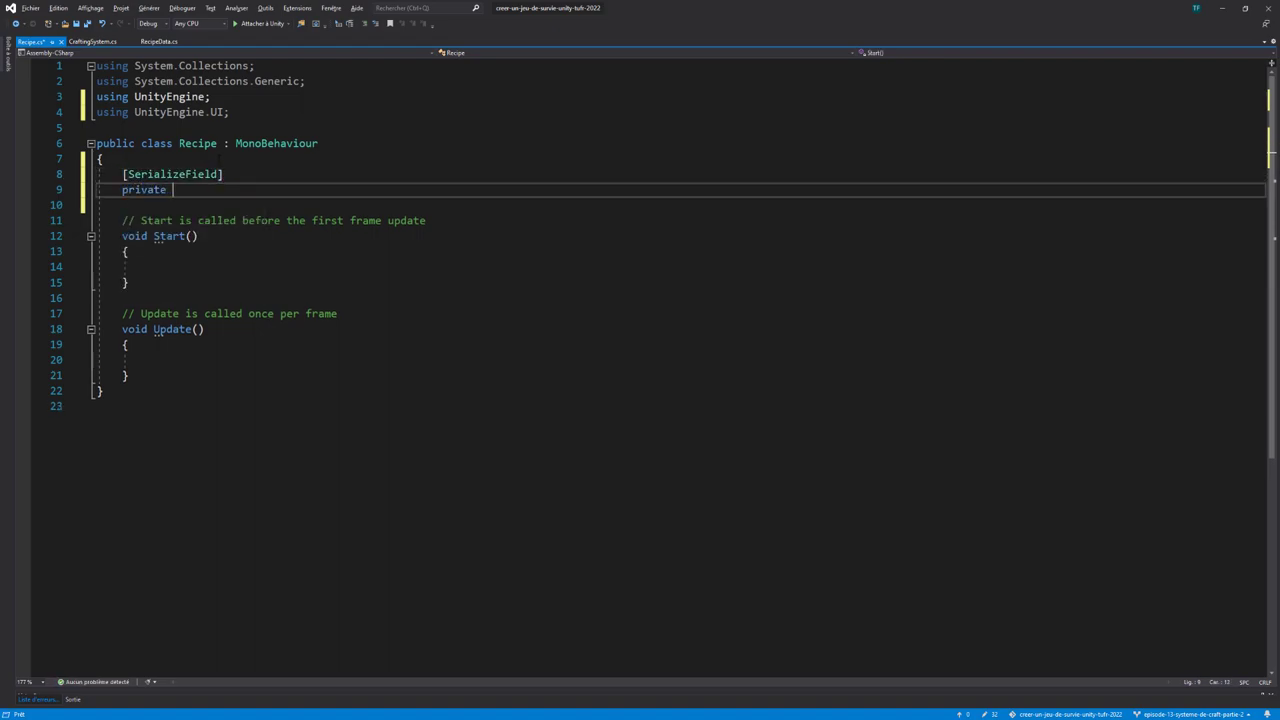
type("Image ")
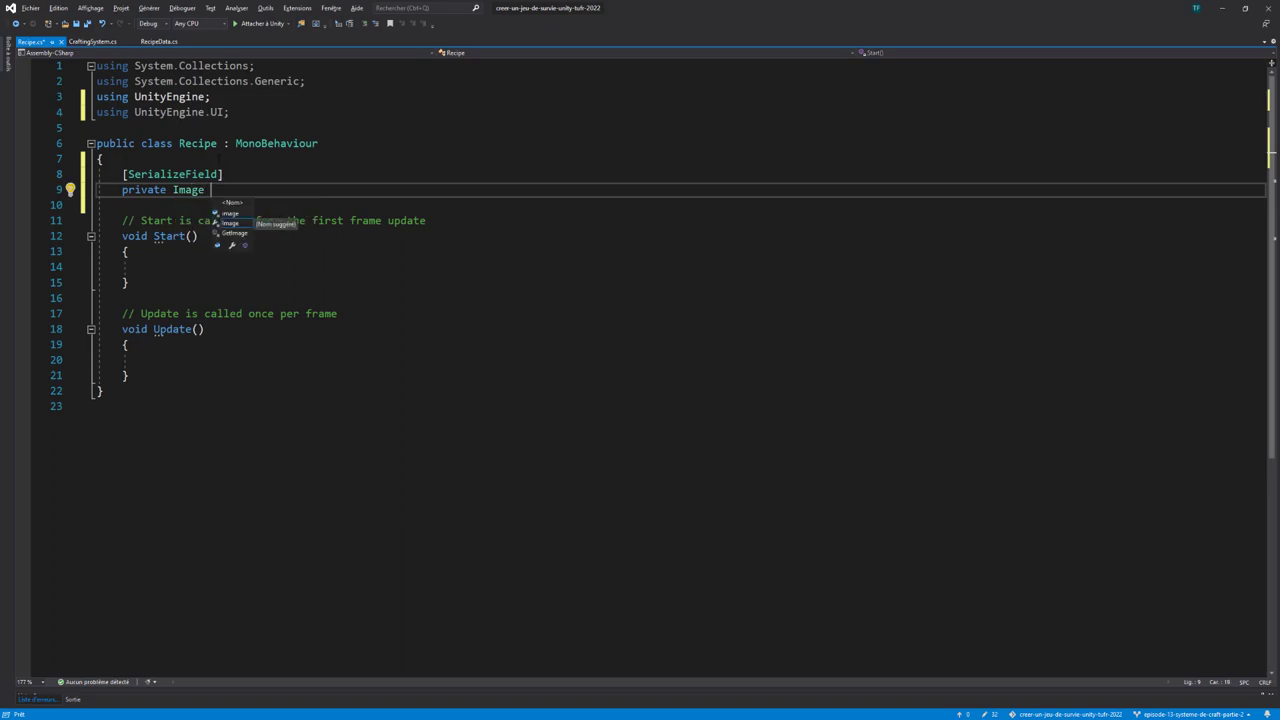
type("craftableIte")
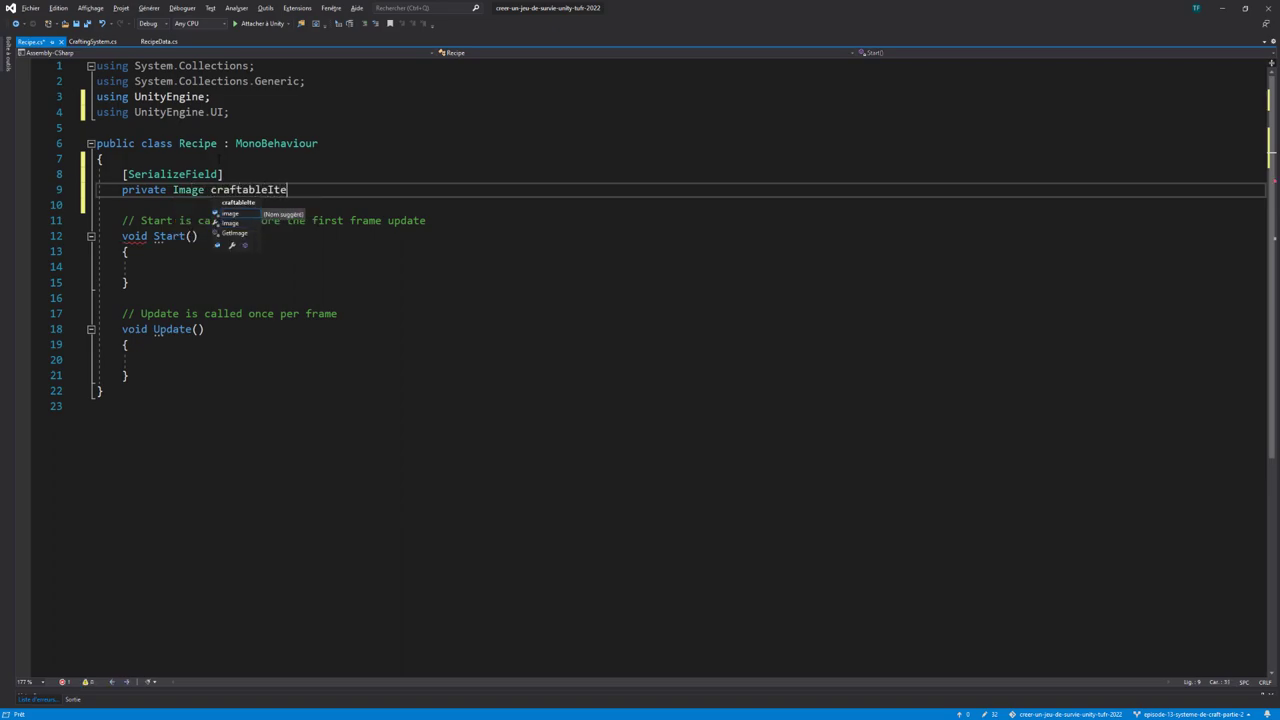
type("mImage;")
key("Return")
key("Return")
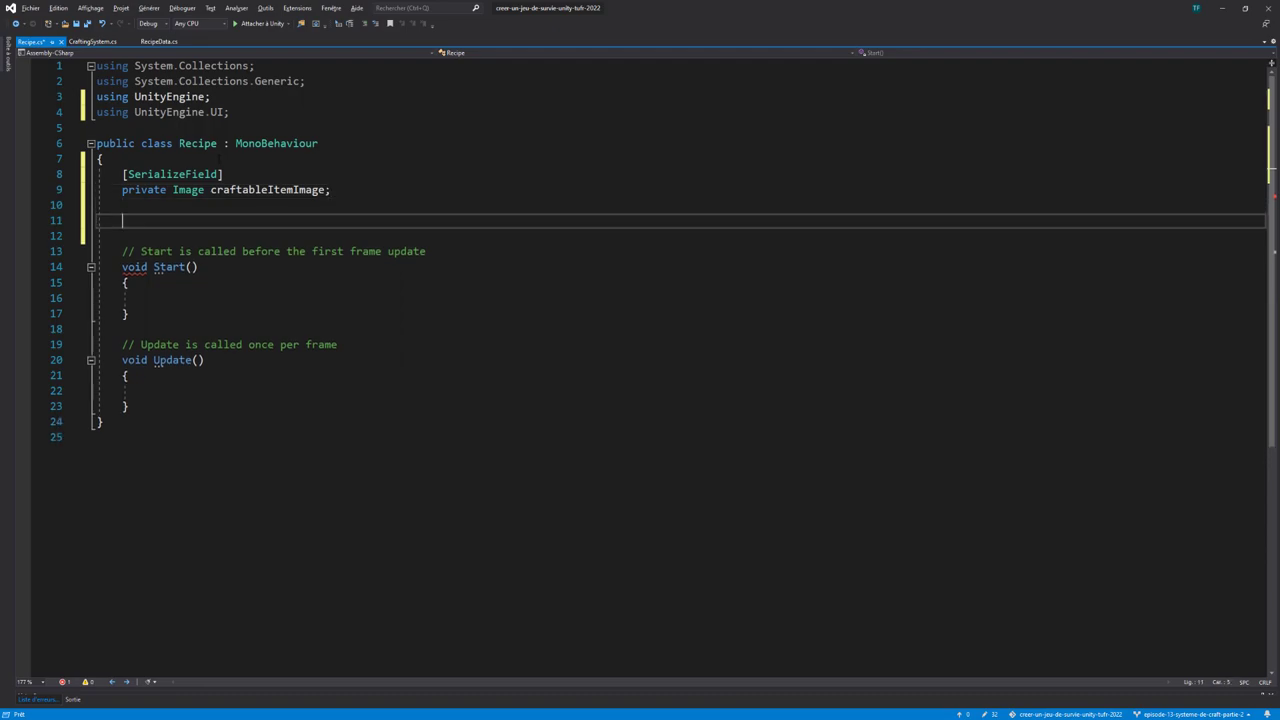
Declare a [SerializeField] private GameObject elementRequiredPrefab field below it
type("[Seri")
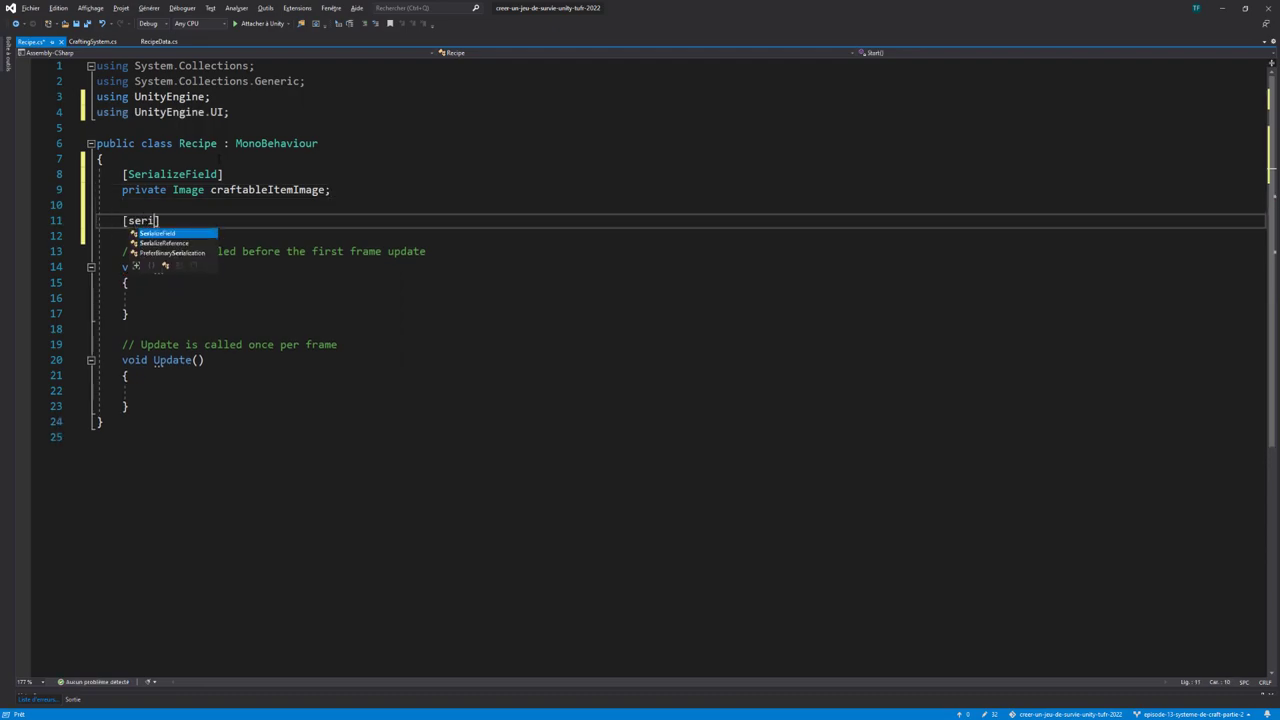
key("Tab")
type("]")
key("Return")
type("privat")
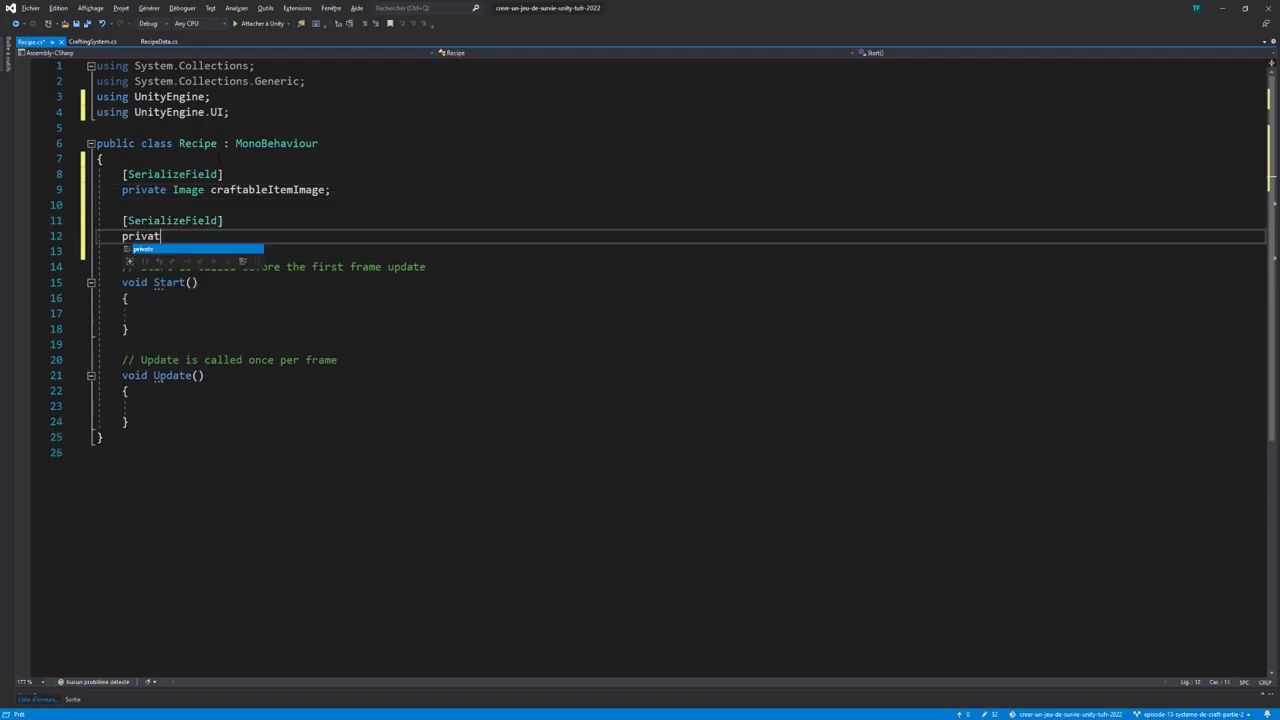
type("e Game")
key("Tab")
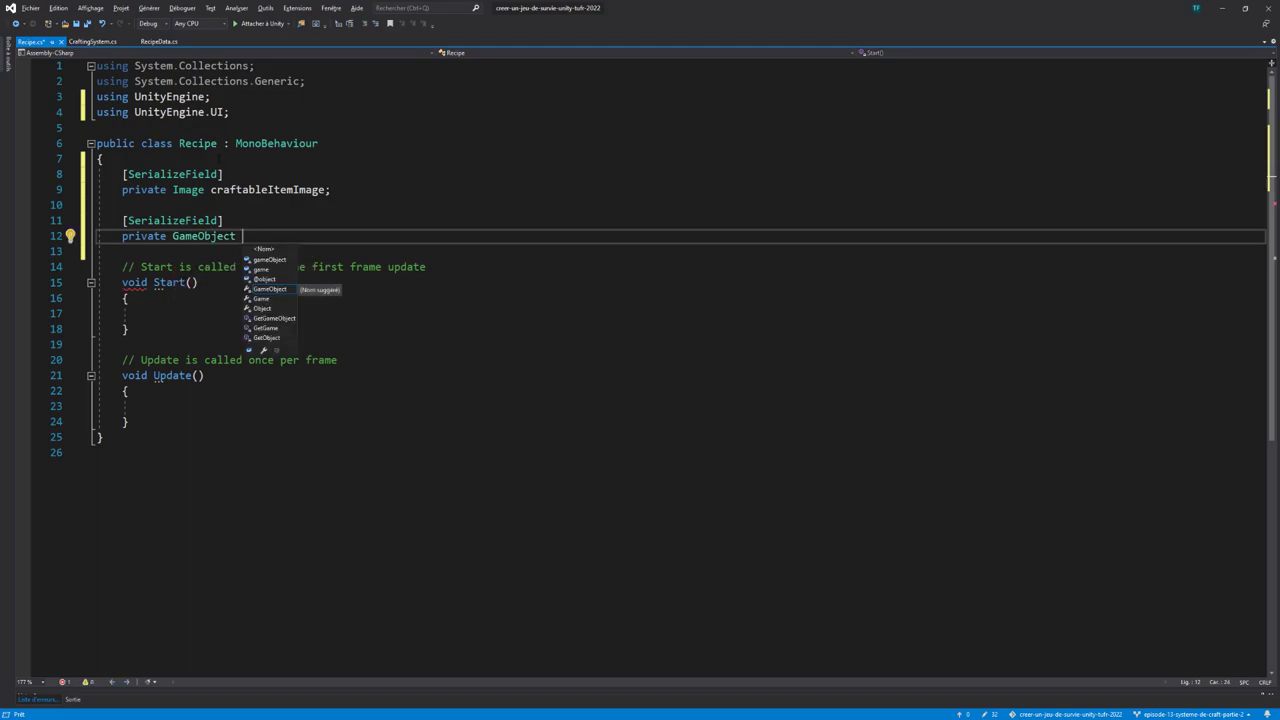
type("e")
type("lementRequi")
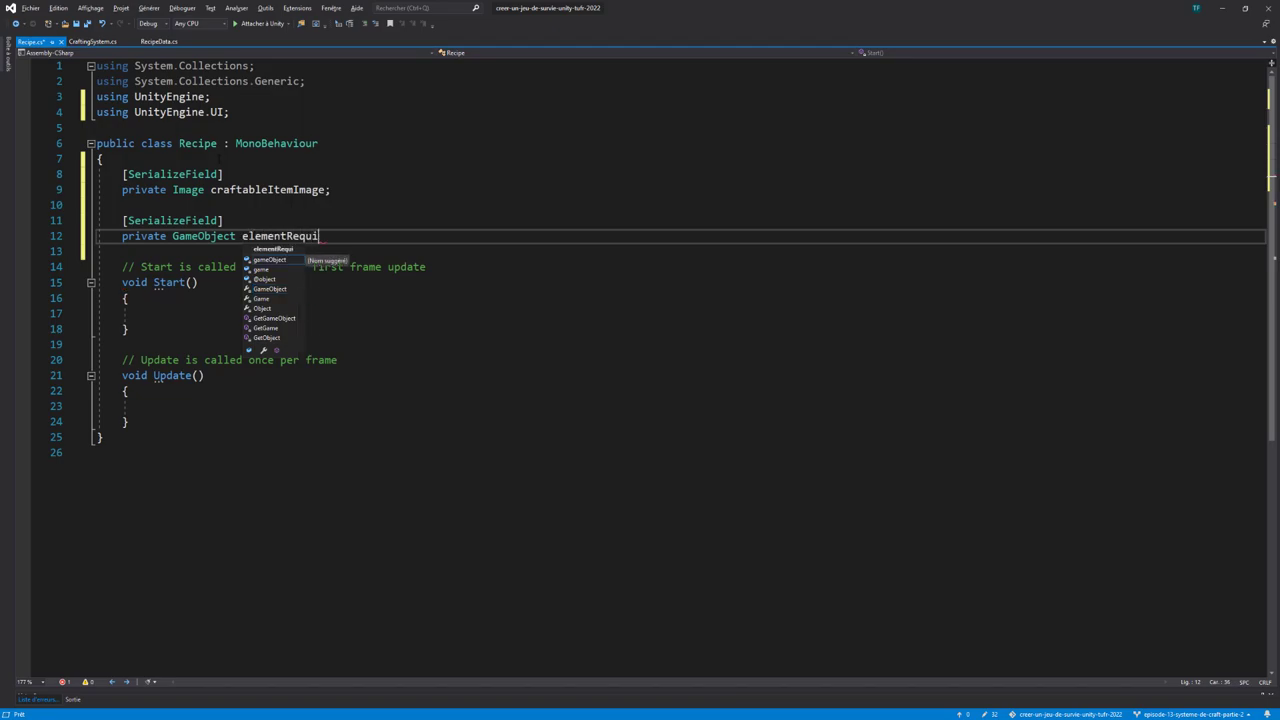
type("redP")
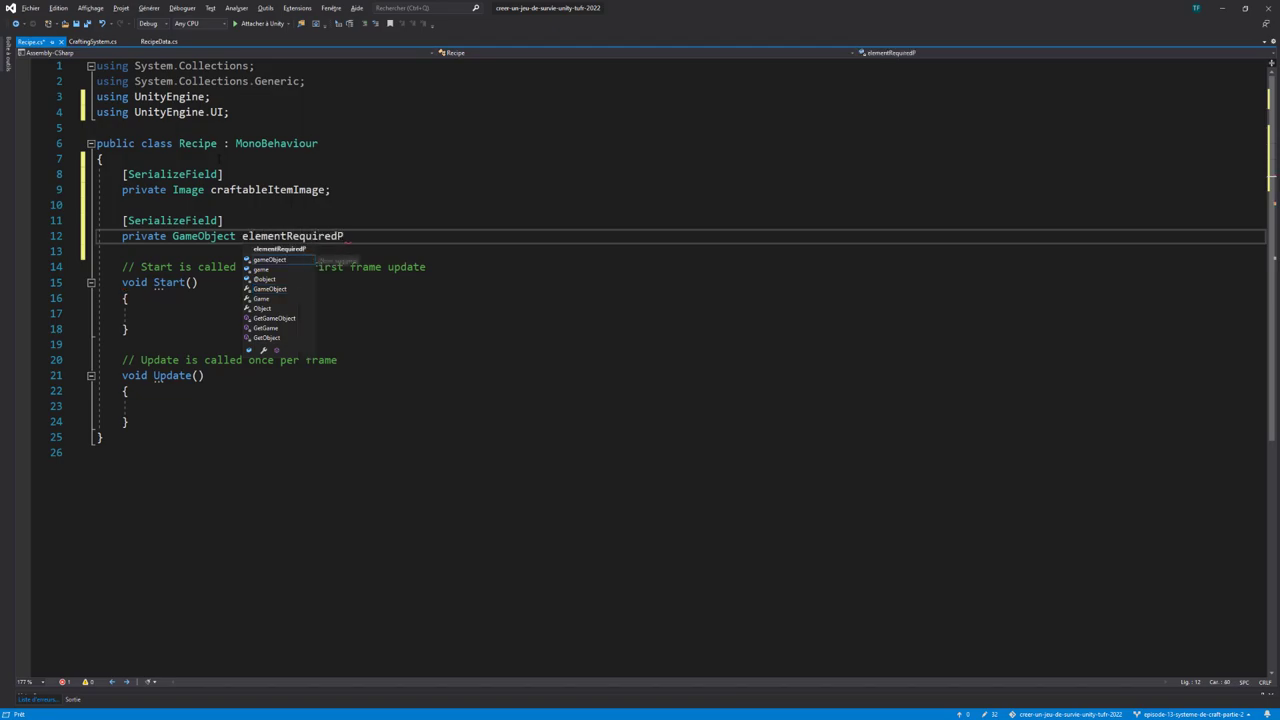
type("refab;")
key("Return")
key("Return")
Declare a [SerializeField] private Transform elementsRequiredParent field
type("[")
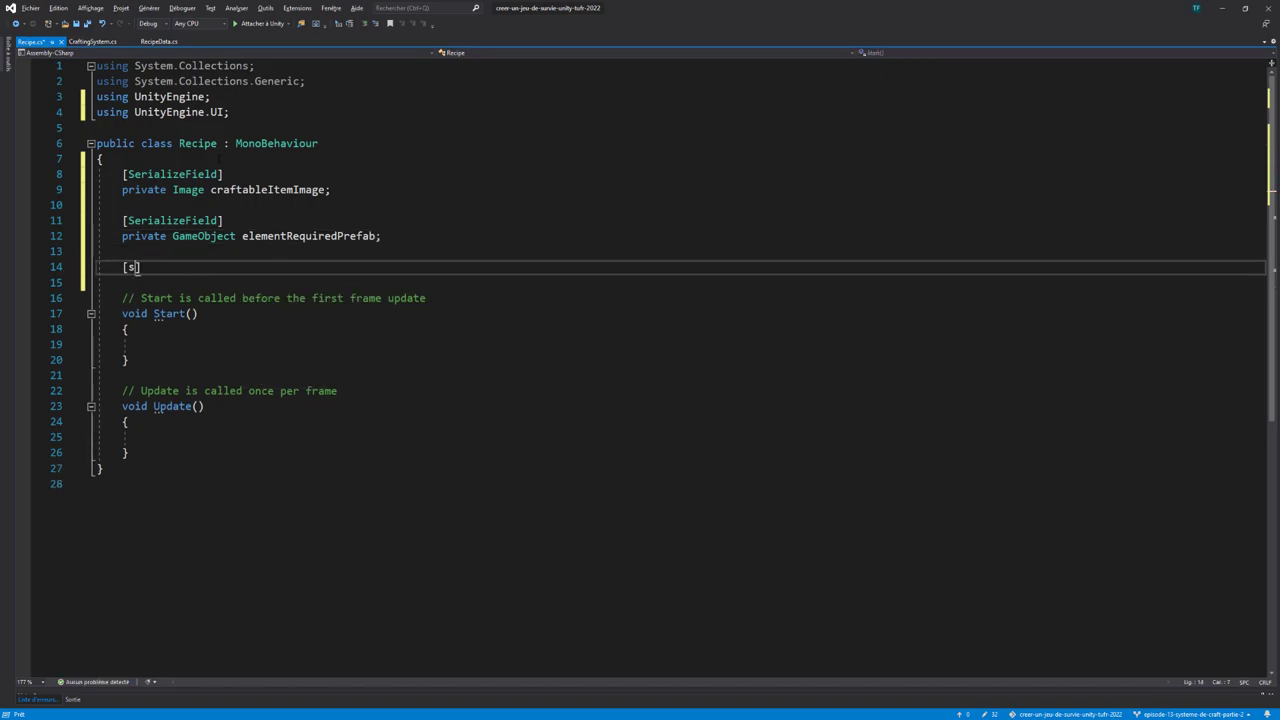
type("ser]")
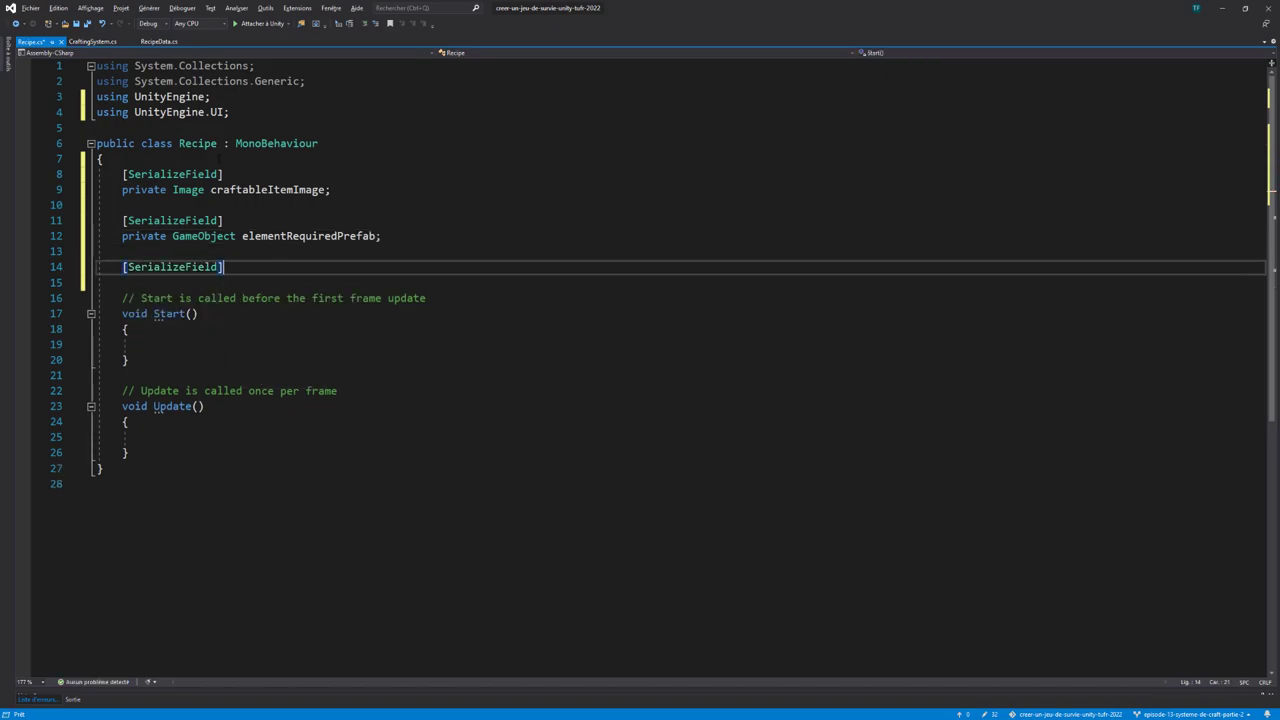
key("Return")
type("privat")
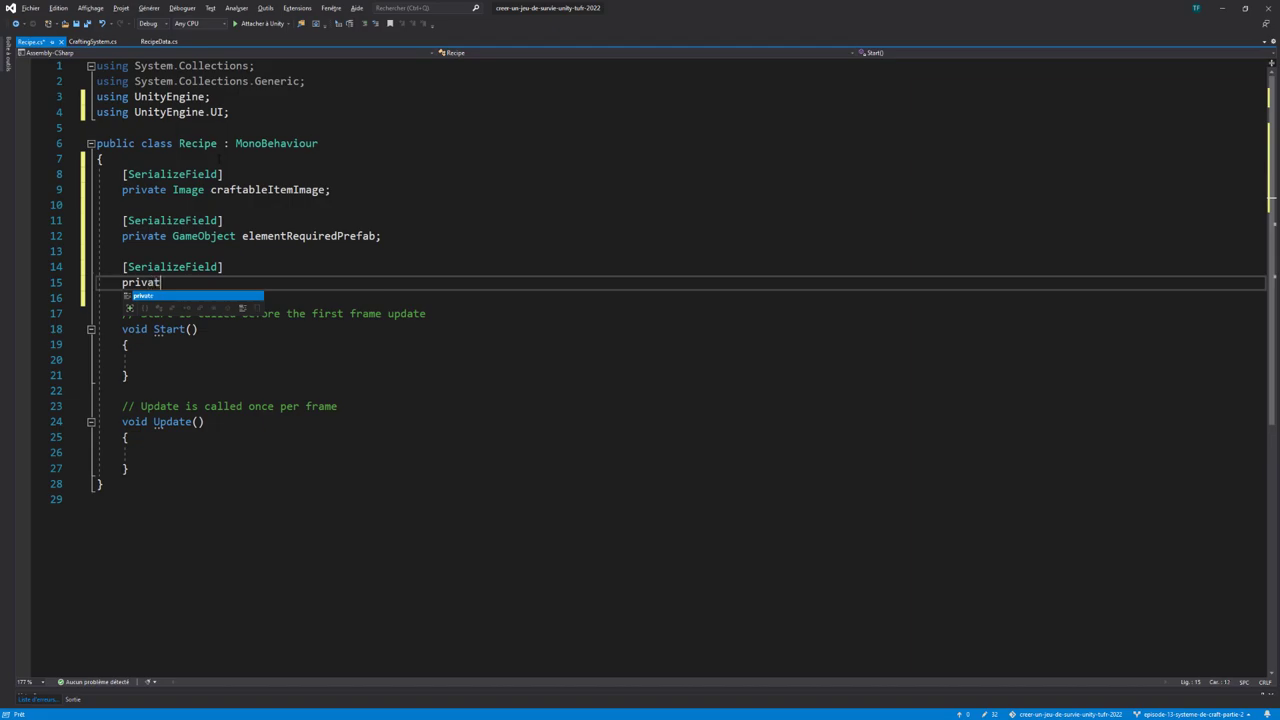
type("e Tran")
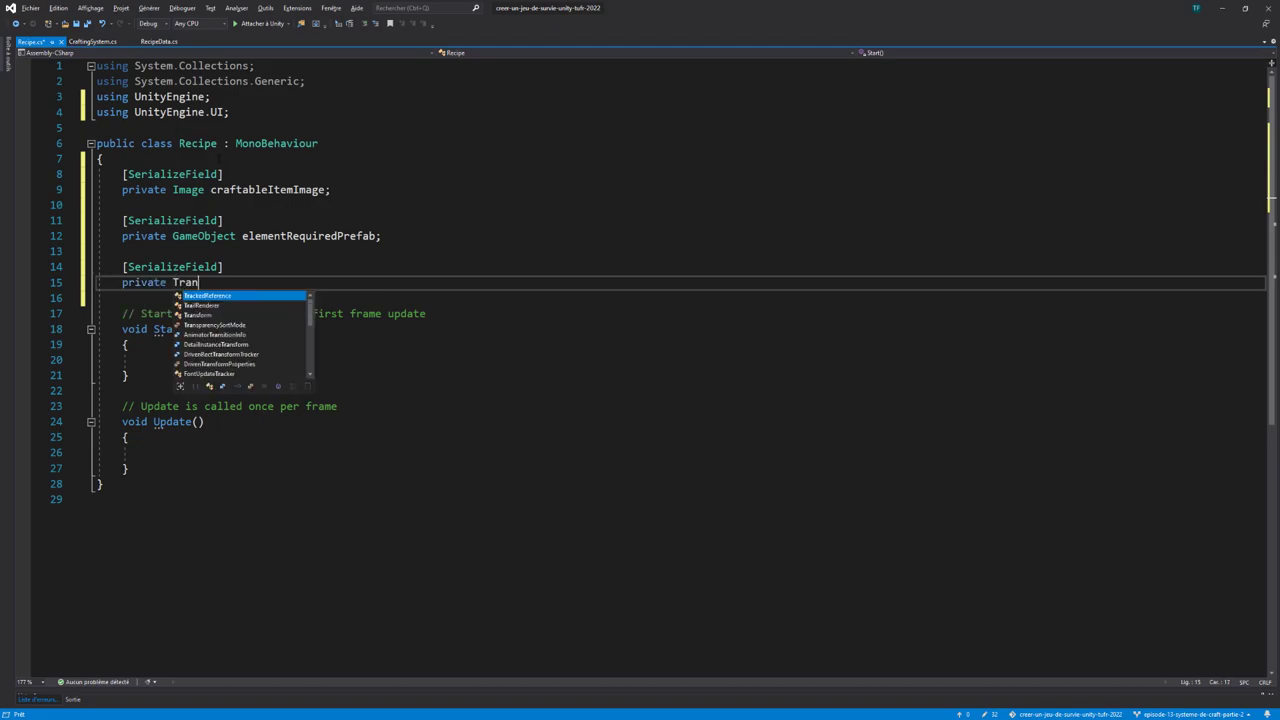
key("Tab")
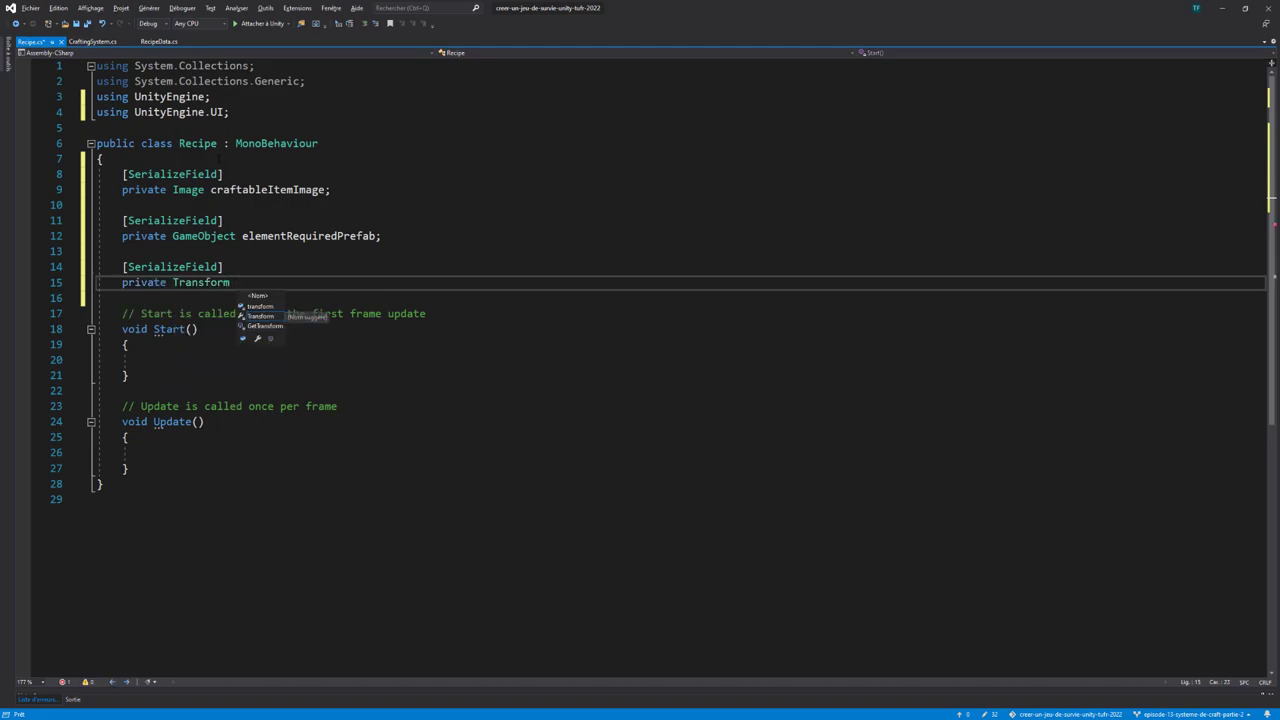
type("elem")
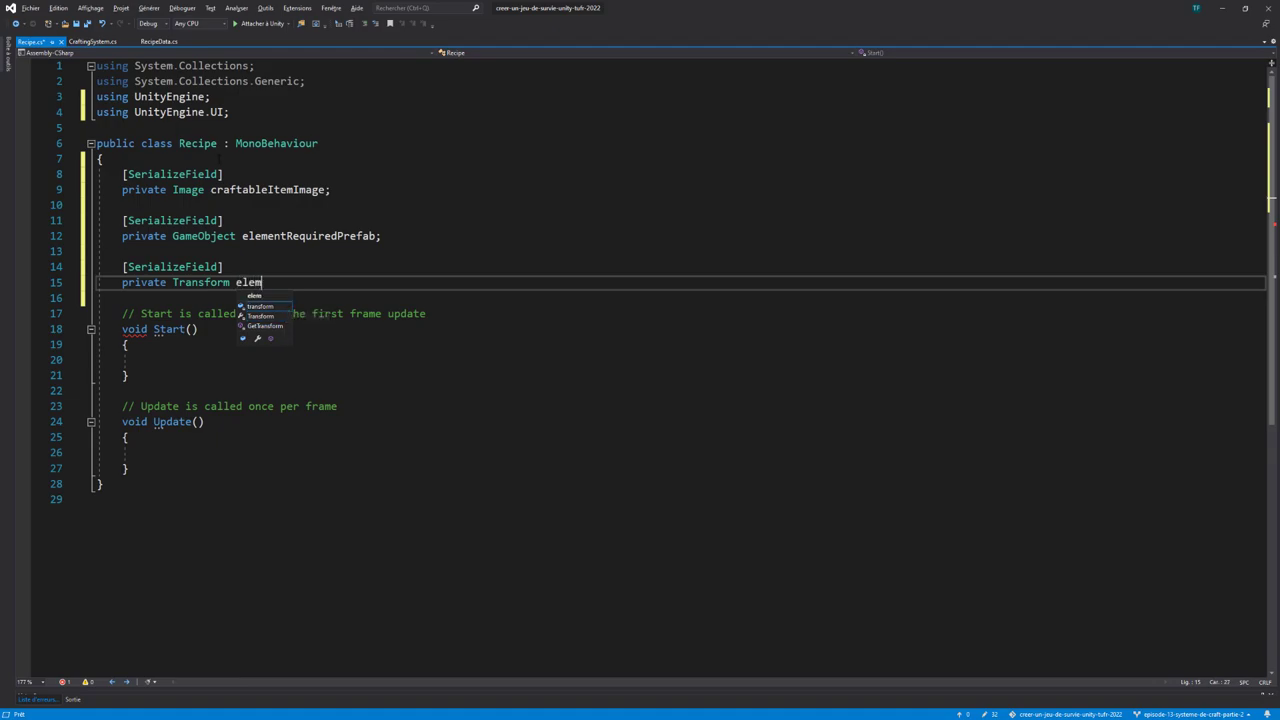
type("entsRequi")
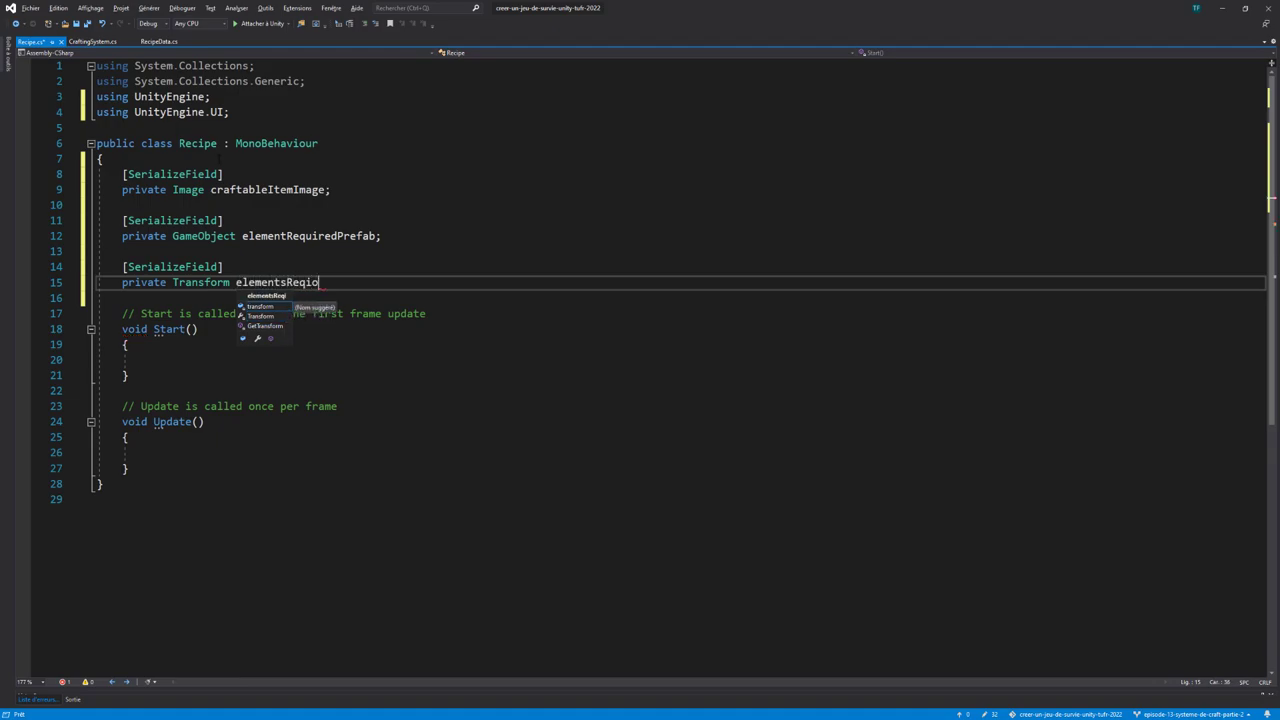
type("redParent")
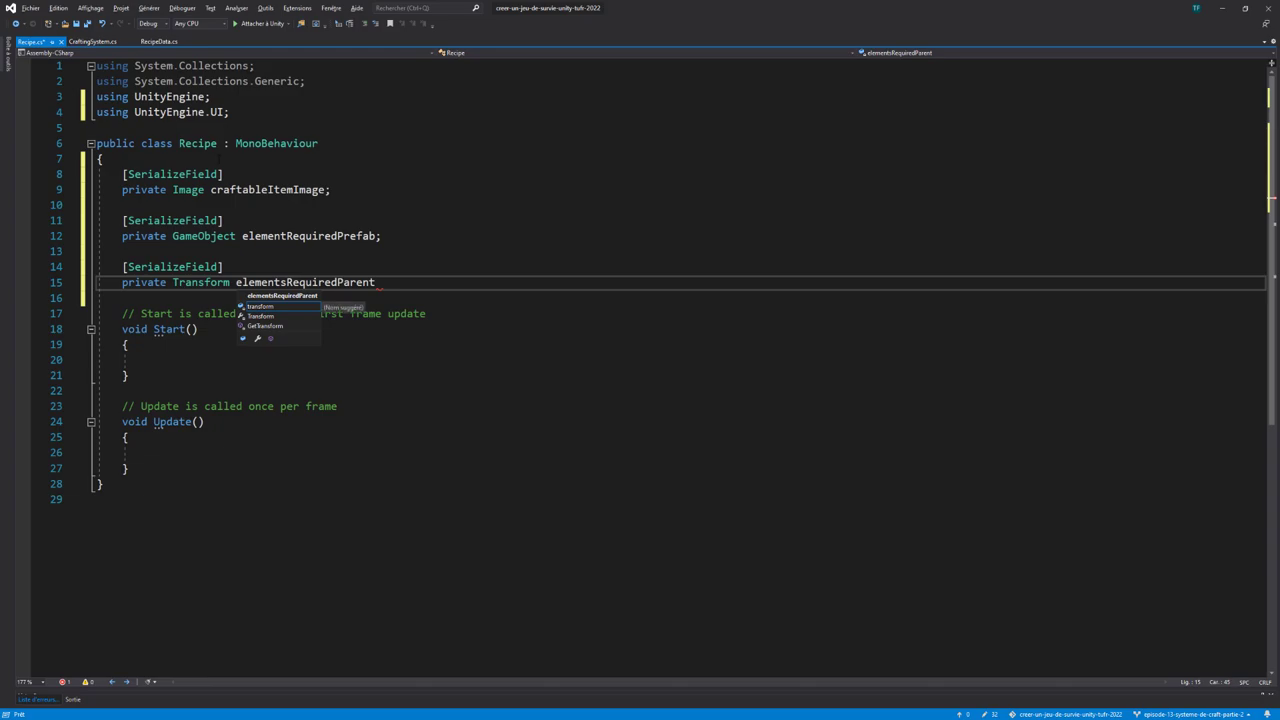
type(";")
key("Return")
key("Return")
Declare a [SerializeField] private Button craftButton field and start another [SerializeField] line
type("[SerializeField]")
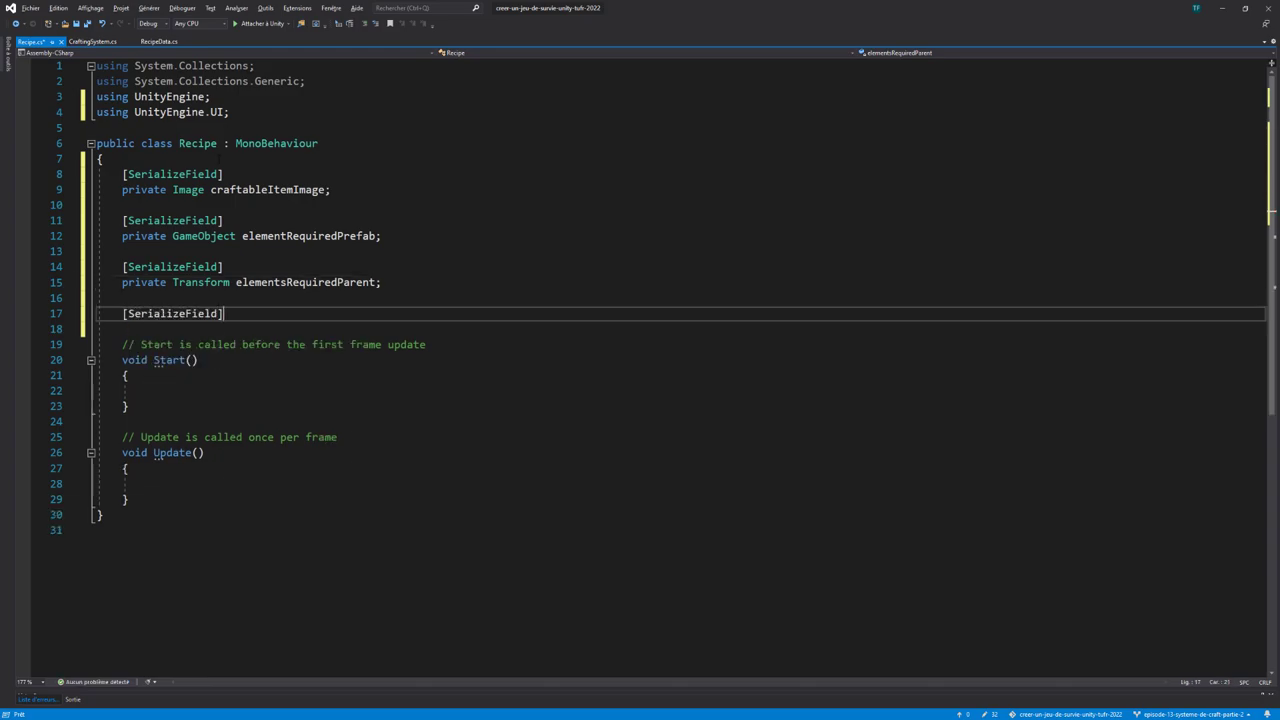
key("Return")
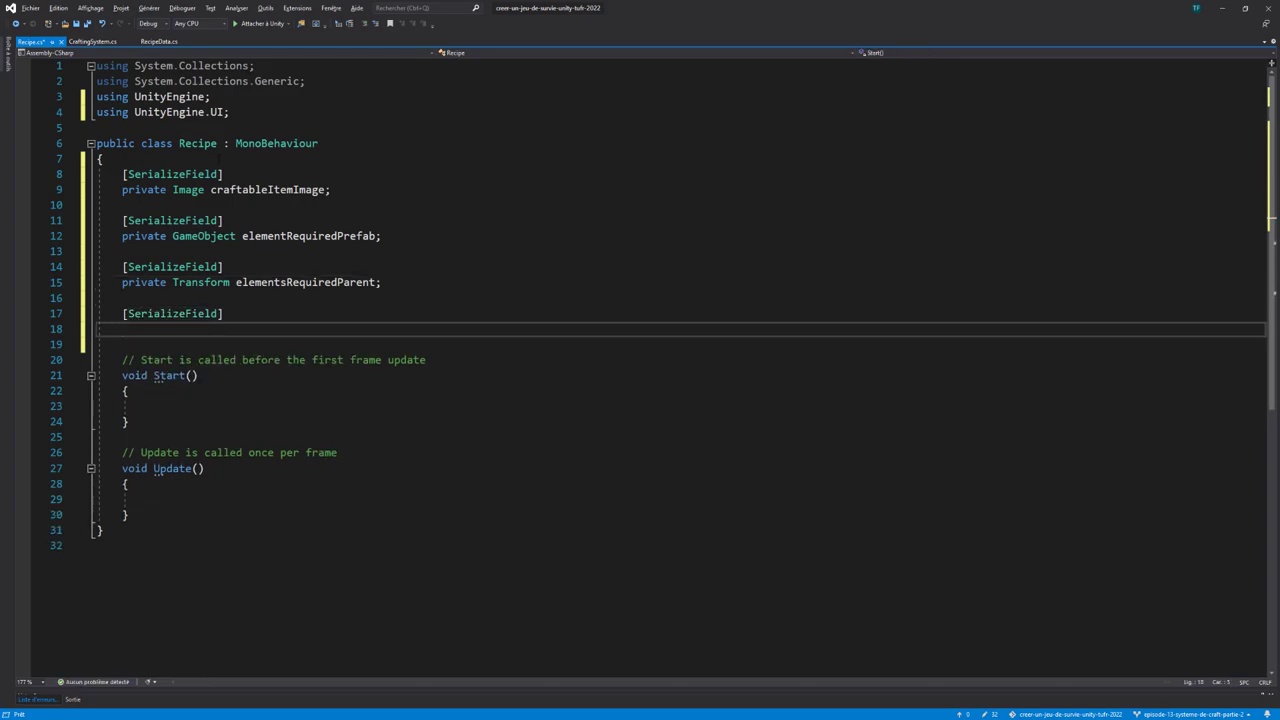
type("private Button")
type(" c")
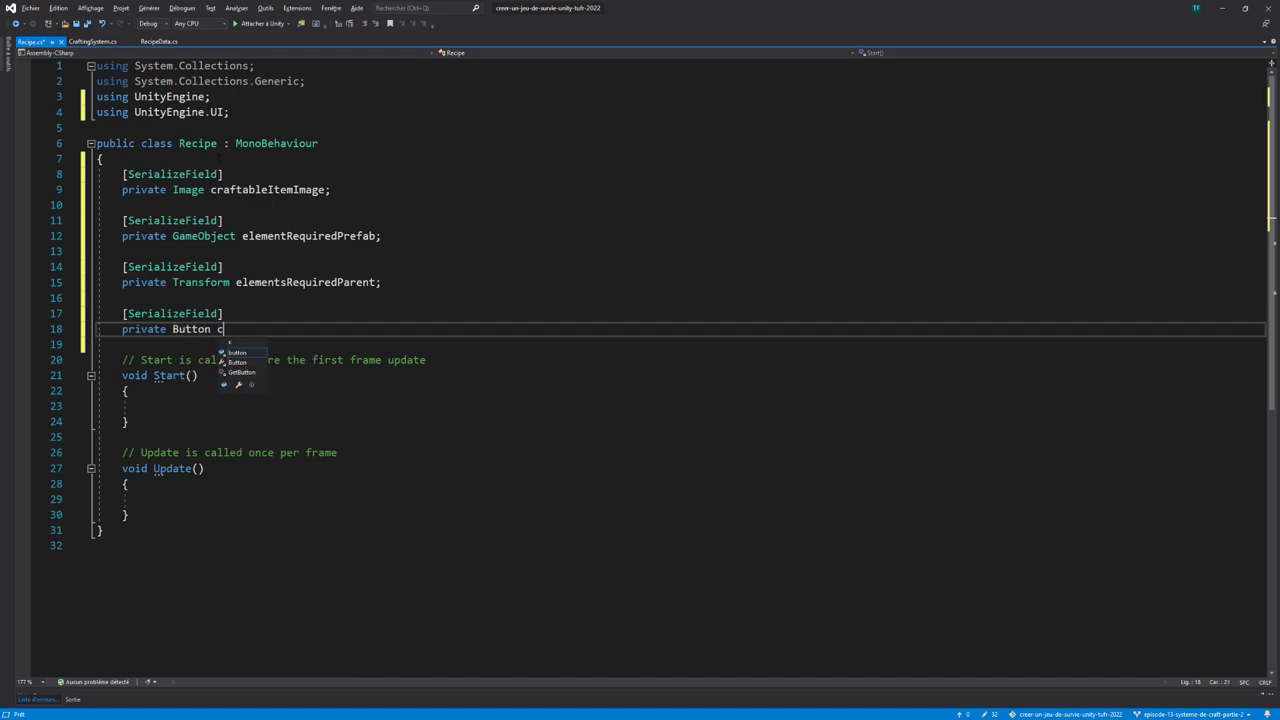
type("raftButton")
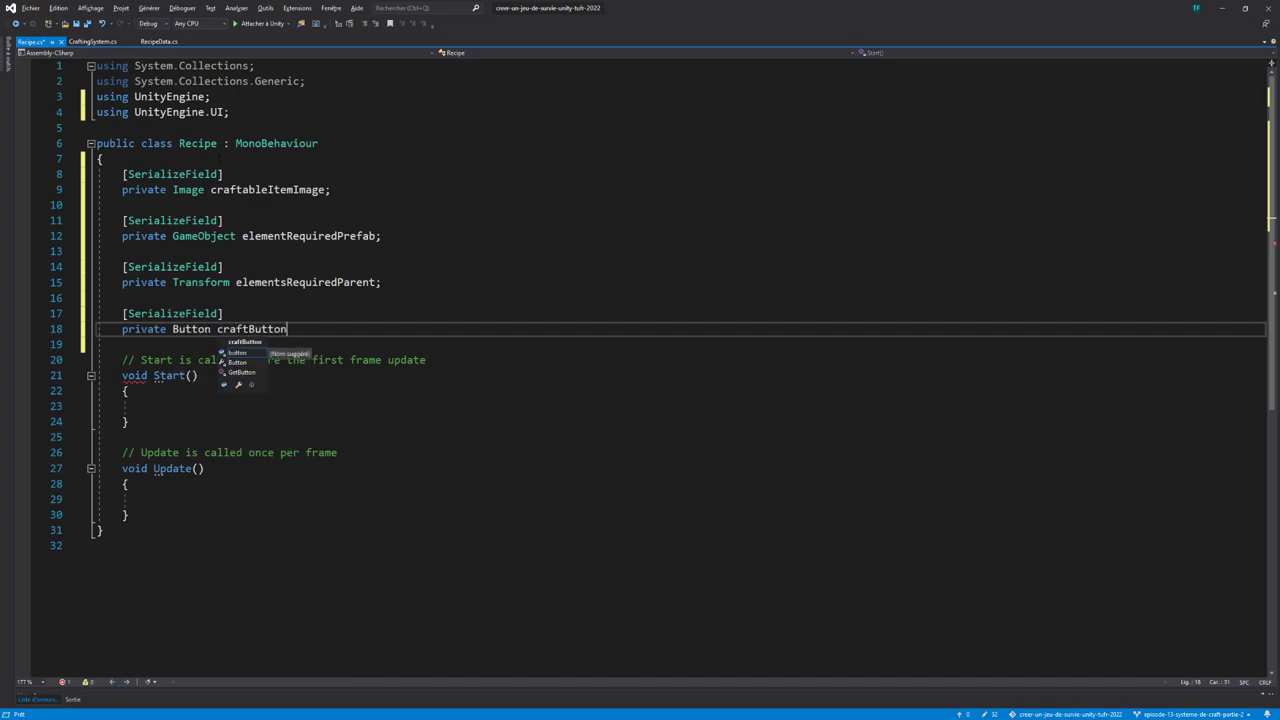
type(";")
key("Down")
key("Return")
key("Return")
type("[ser")
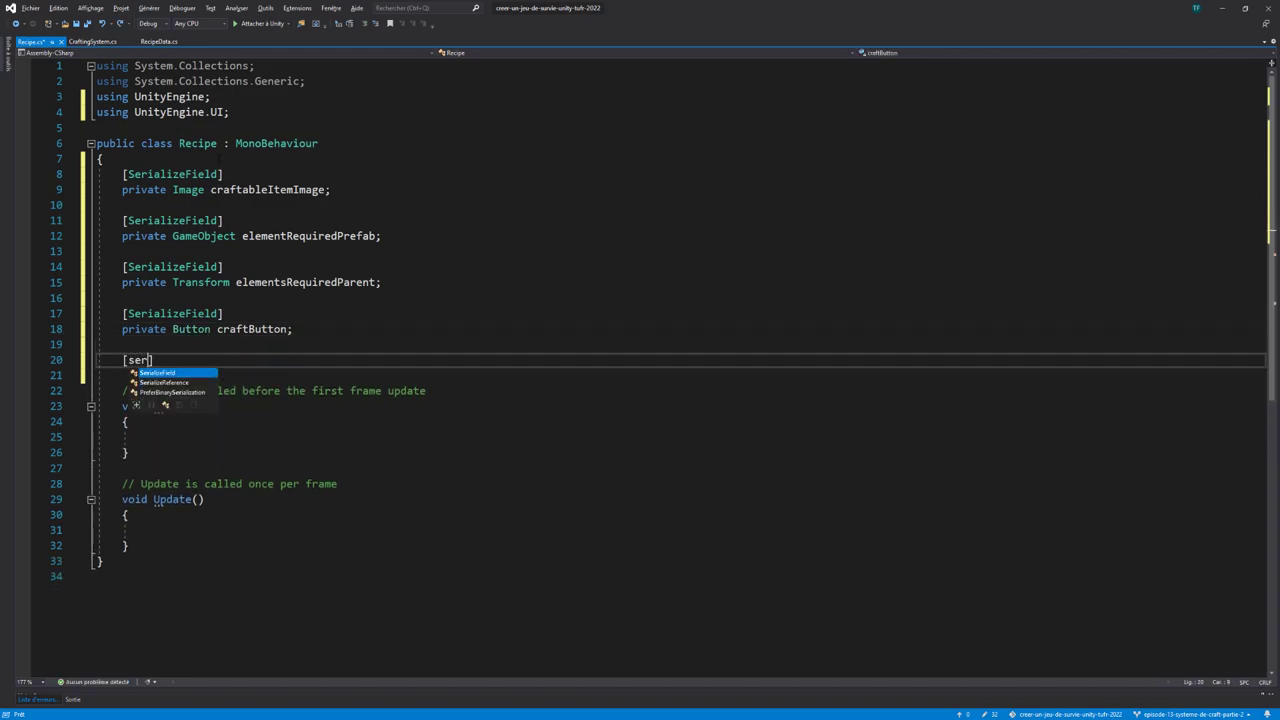
key("Tab")
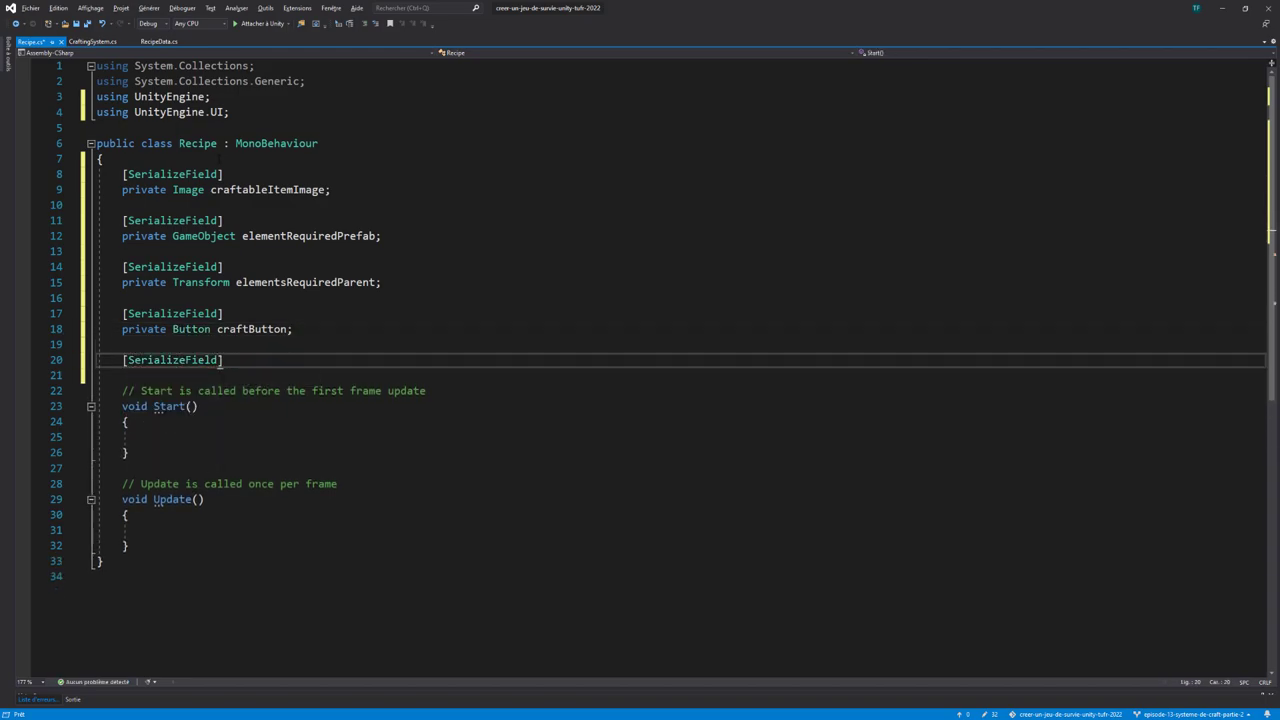
key("End")
key("Return")
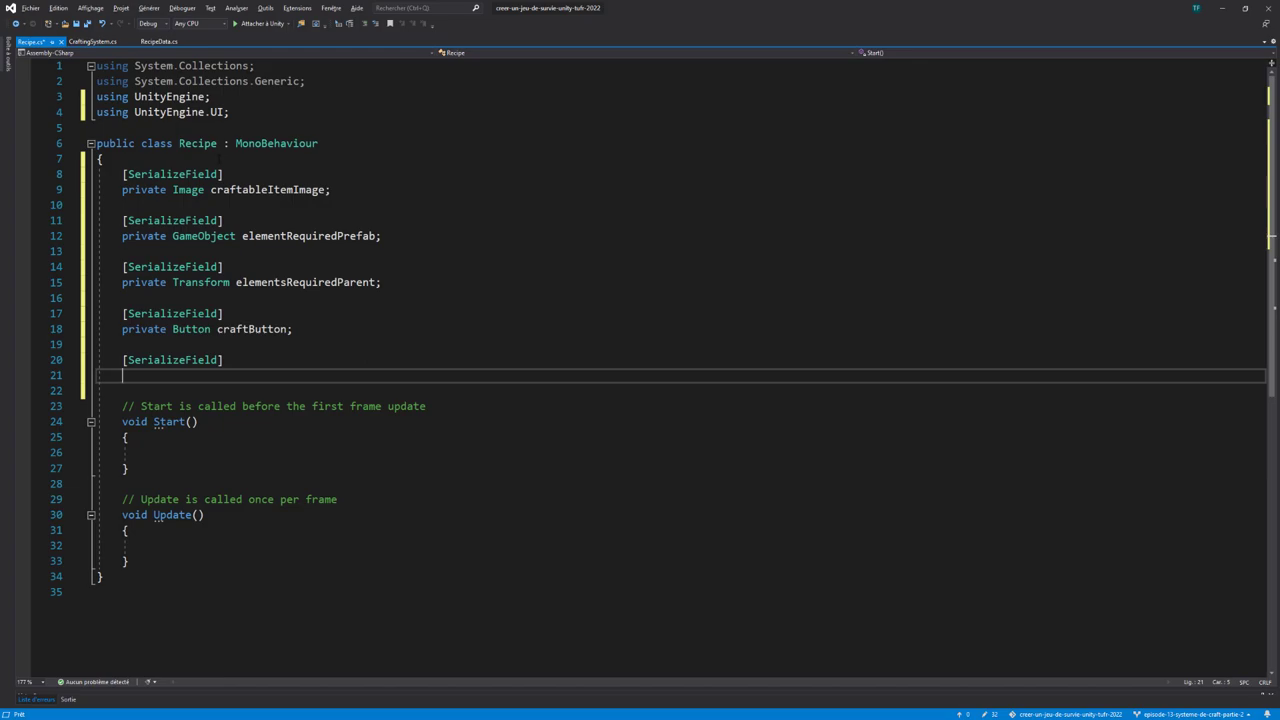
Add private Sprite canBuildIcon and [SerializeField] private Sprite cantBuildIcon to Recipe.cs and save
type("priva")
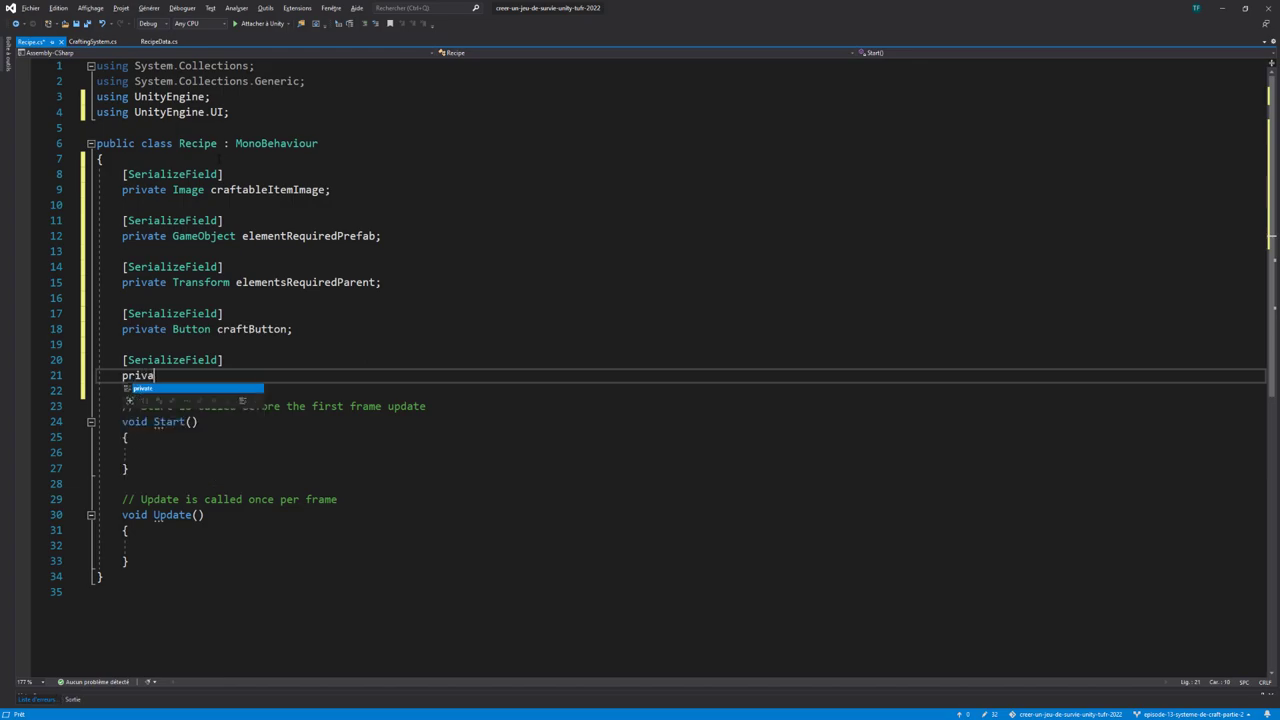
type("te Spr")
key("Tab")
key("BackSpace")
key("BackSpace")
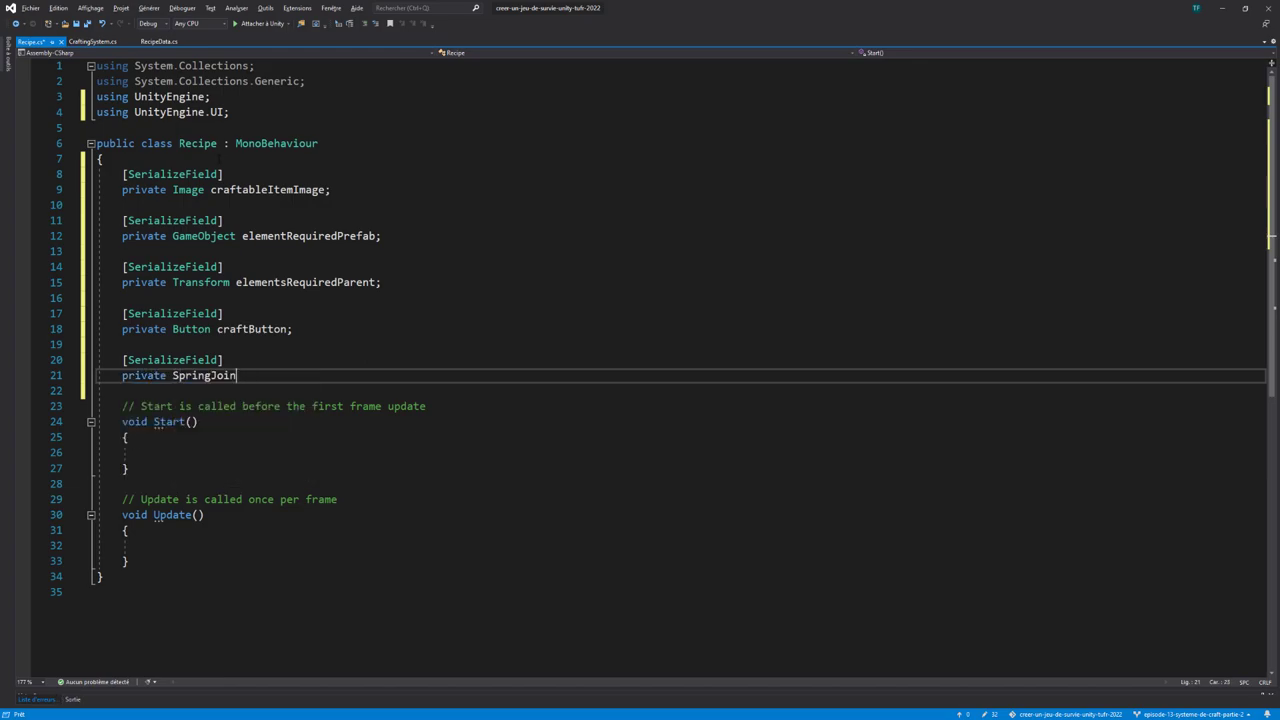
key("BackSpace")
key("BackSpace")
key("BackSpace")
type("te ")
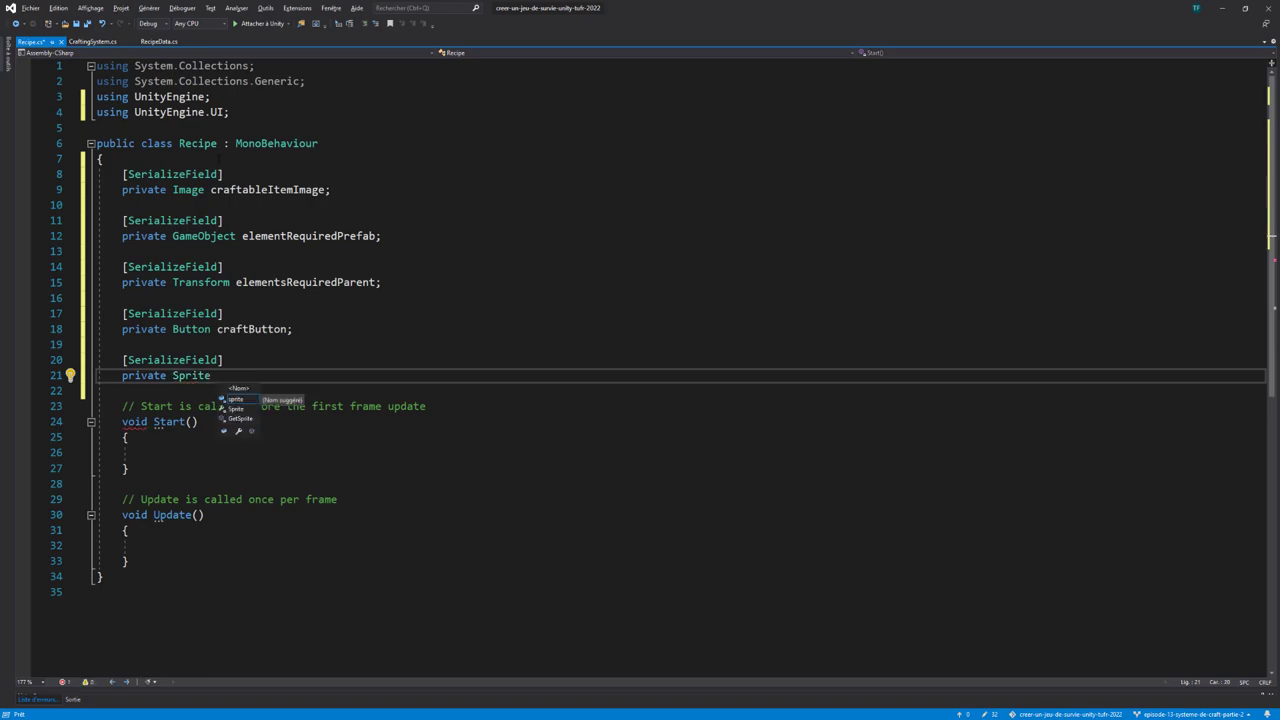
type("canB")
type("uildIcon")
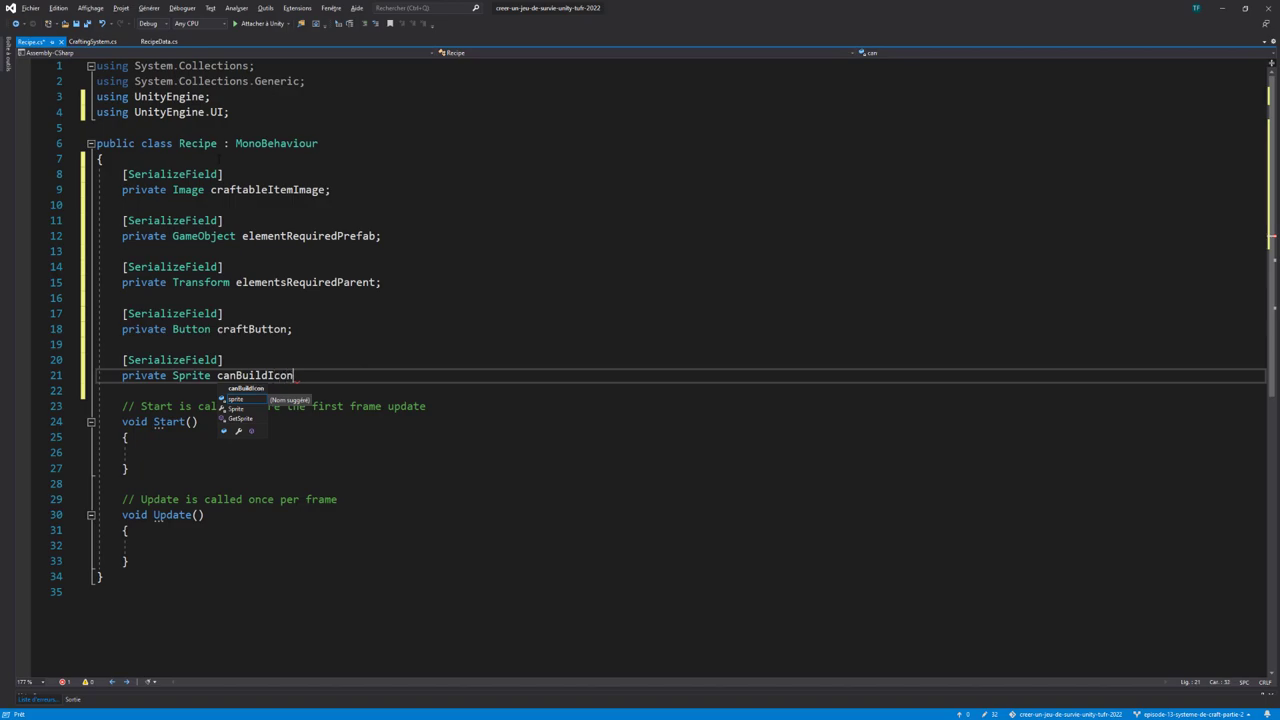
type(";")
key("Return")
key("Return")
type("[S")
key("Tab")
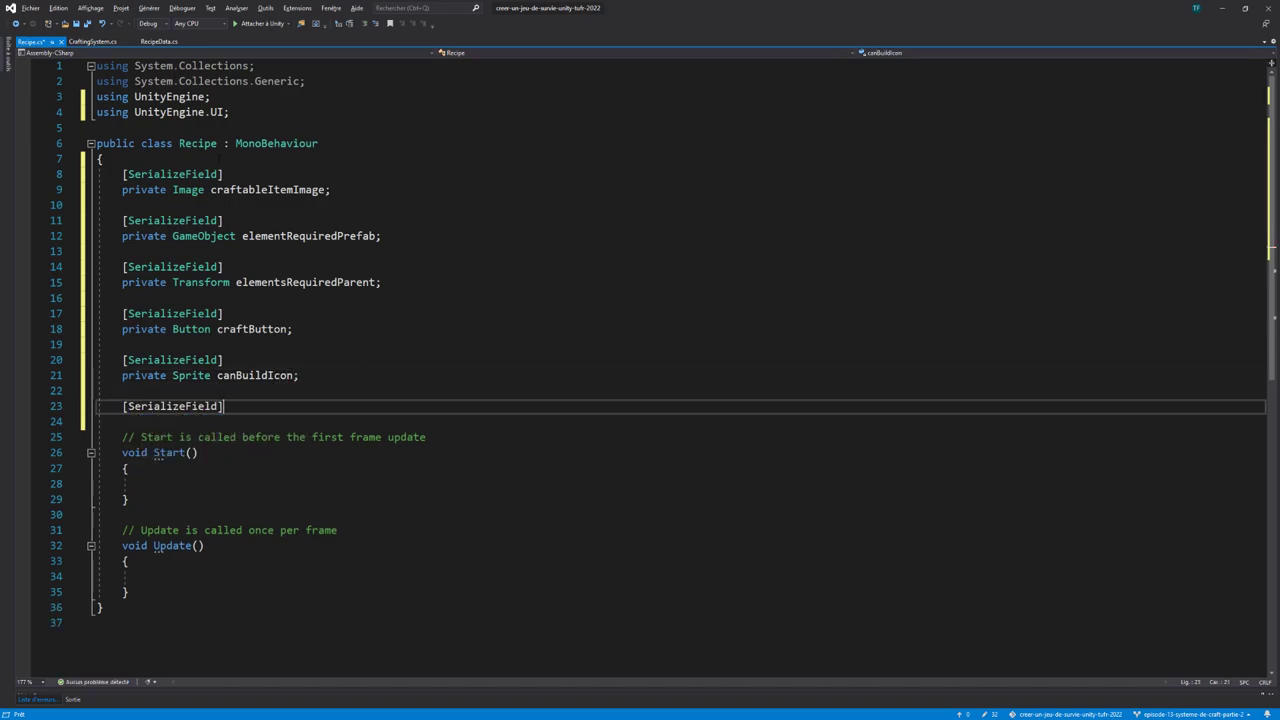
key("Return")
type("private Sprite cant")
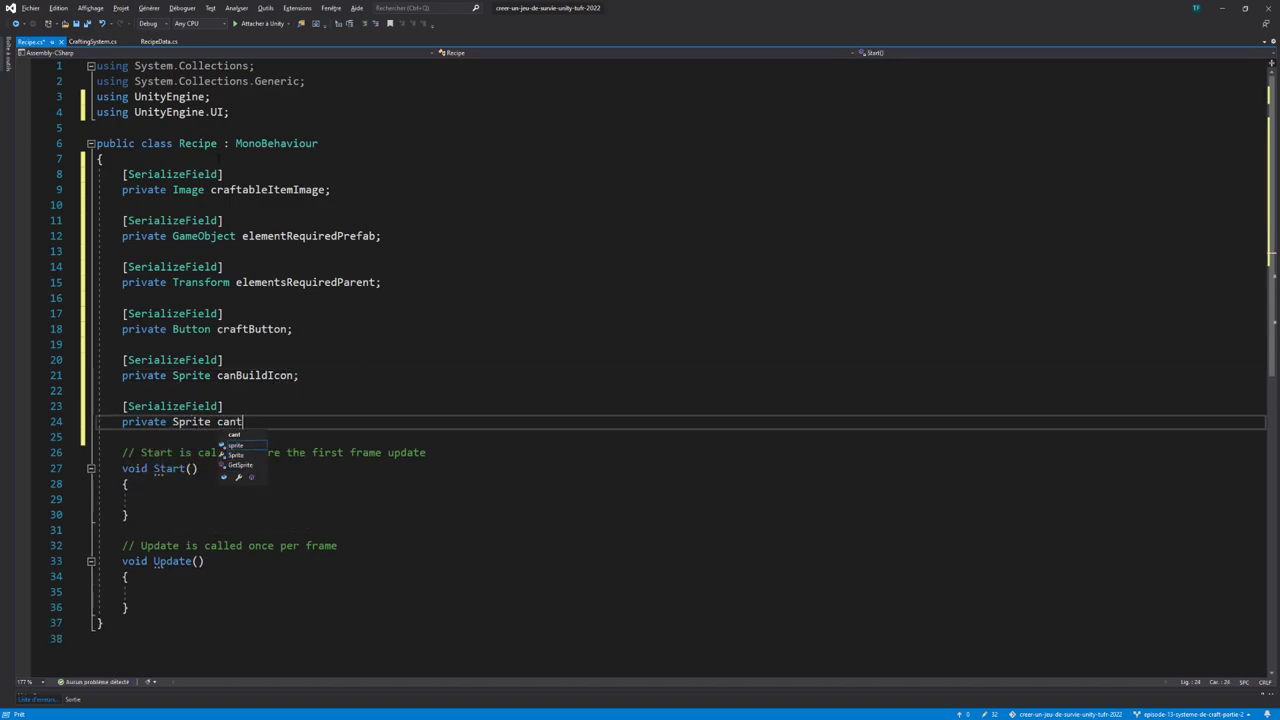
type("BuildI")
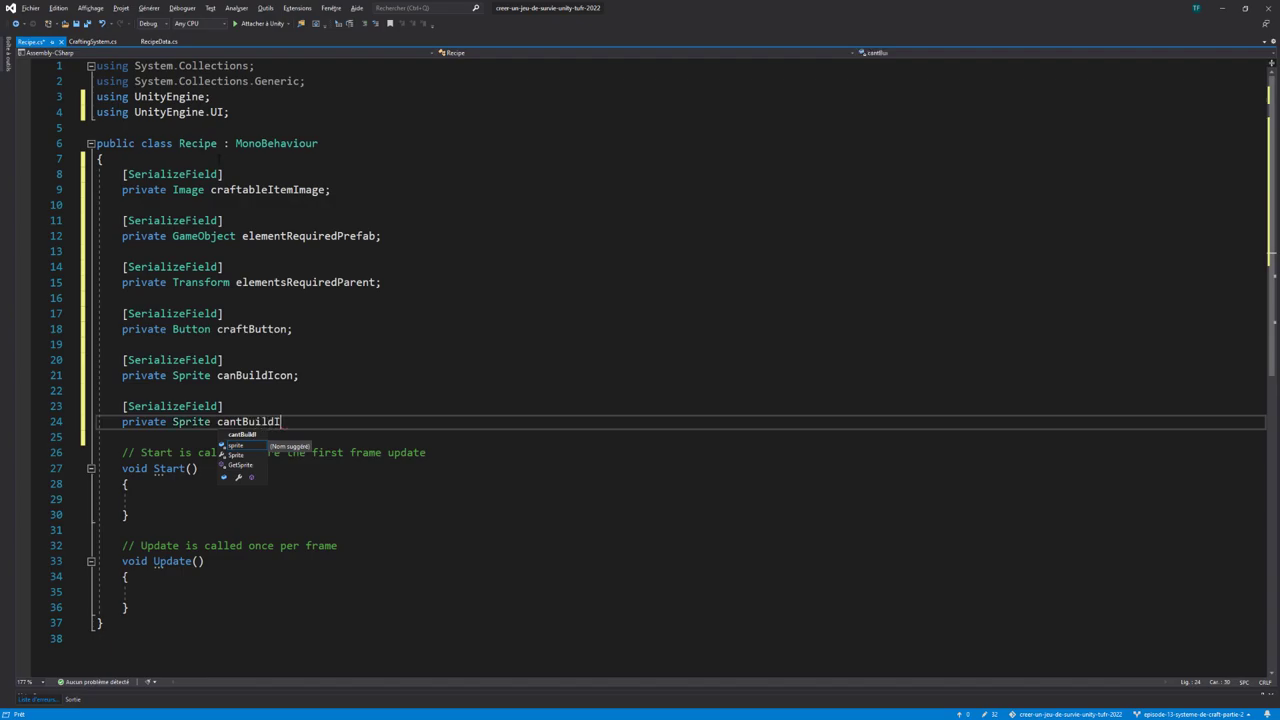
type("con;")
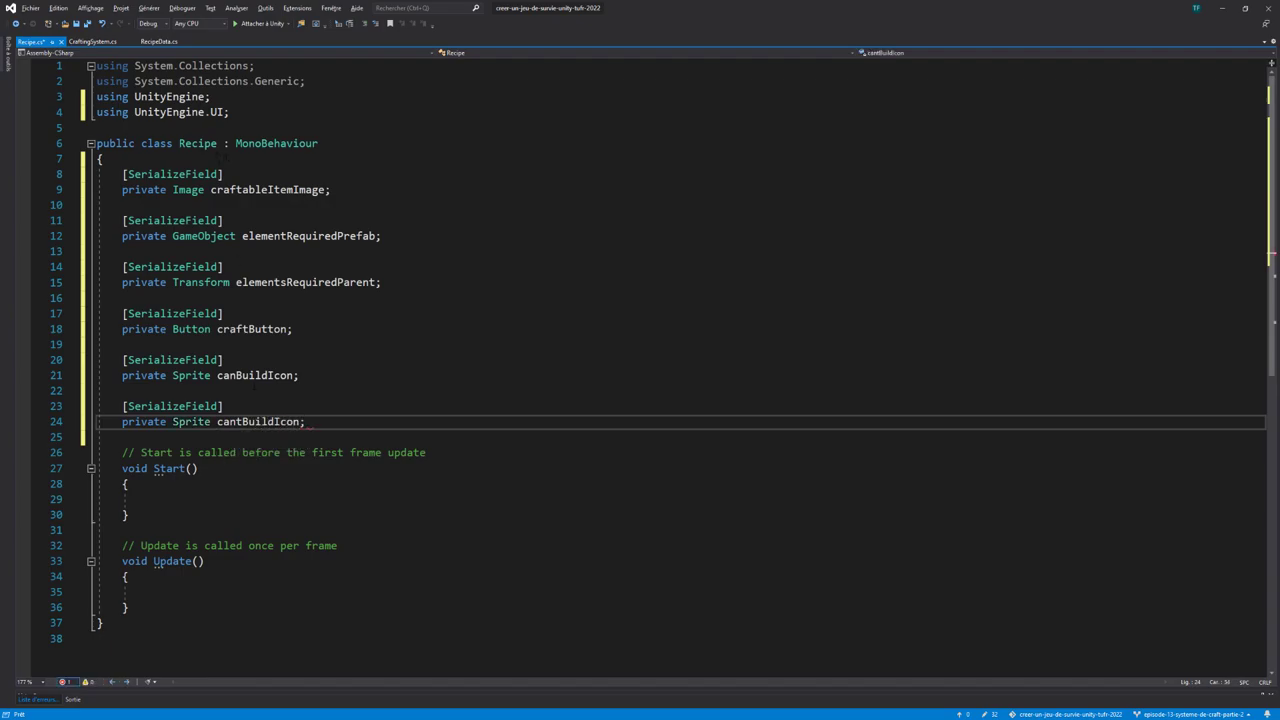
key("ctrl+s")
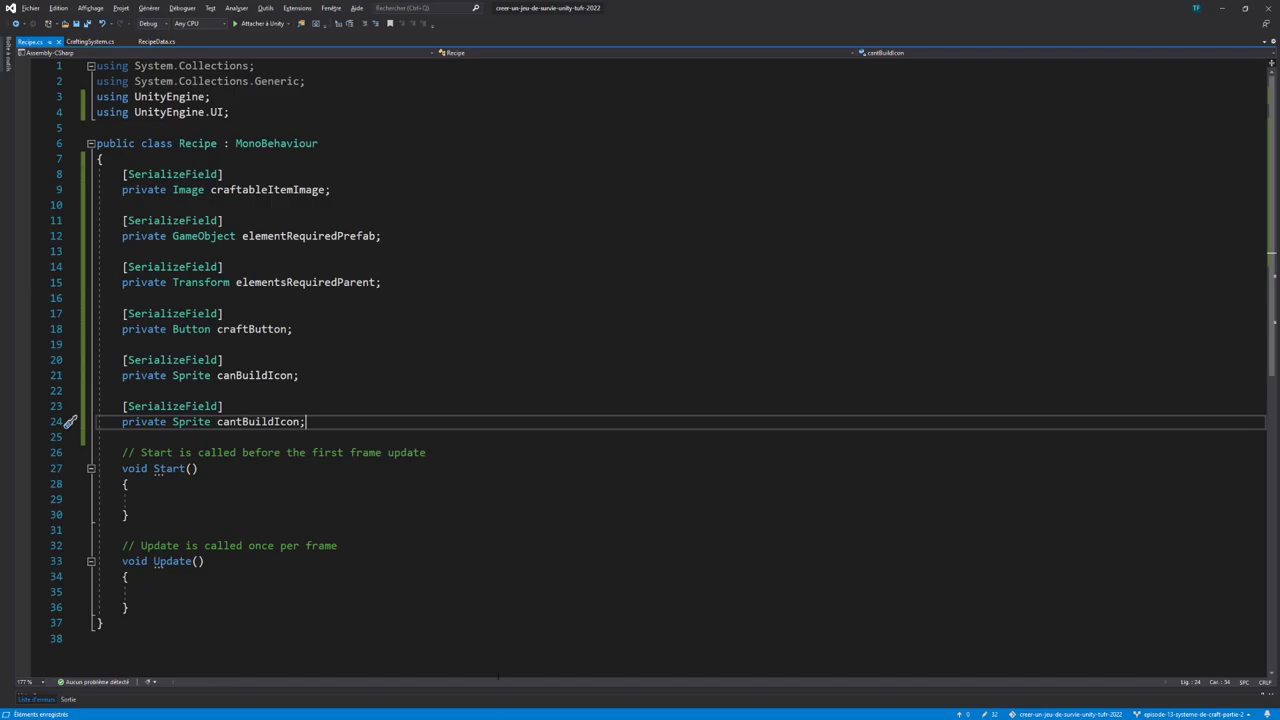
key("alt+Tab")
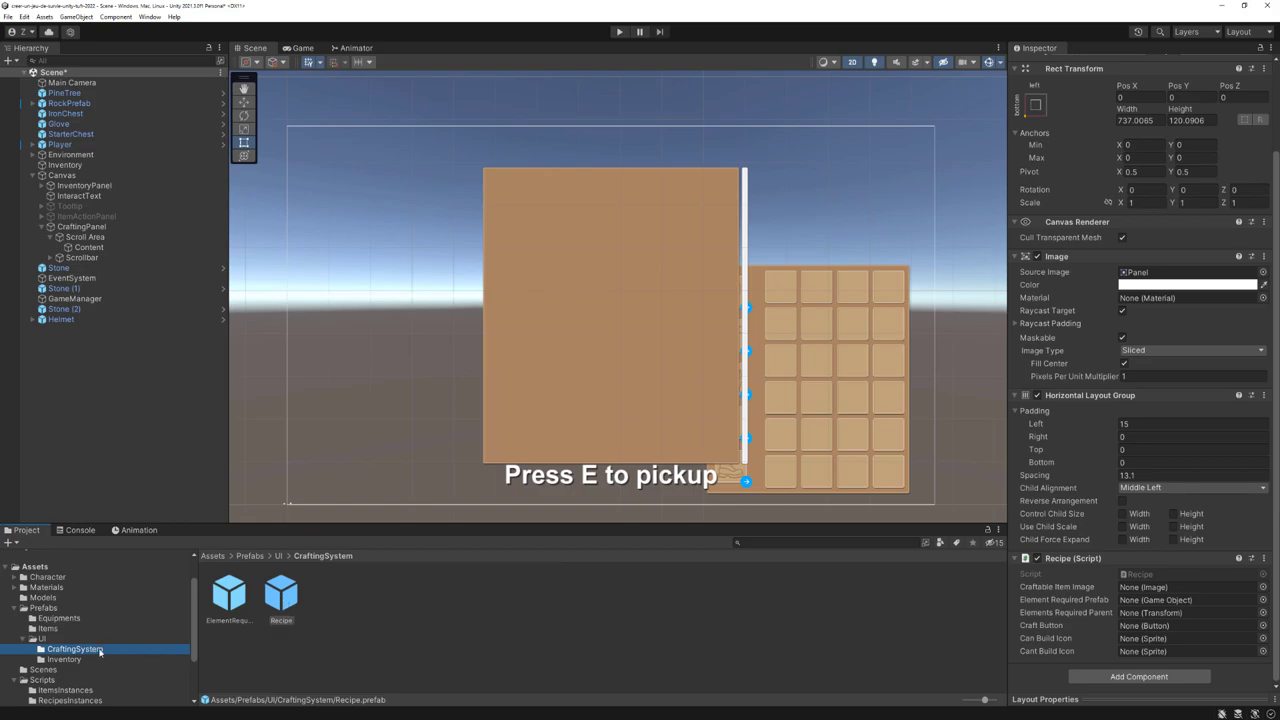
Open the Recipe prefab for editing and centre its panel in the Scene view
left_click(277, 600)
double_click(284, 593)
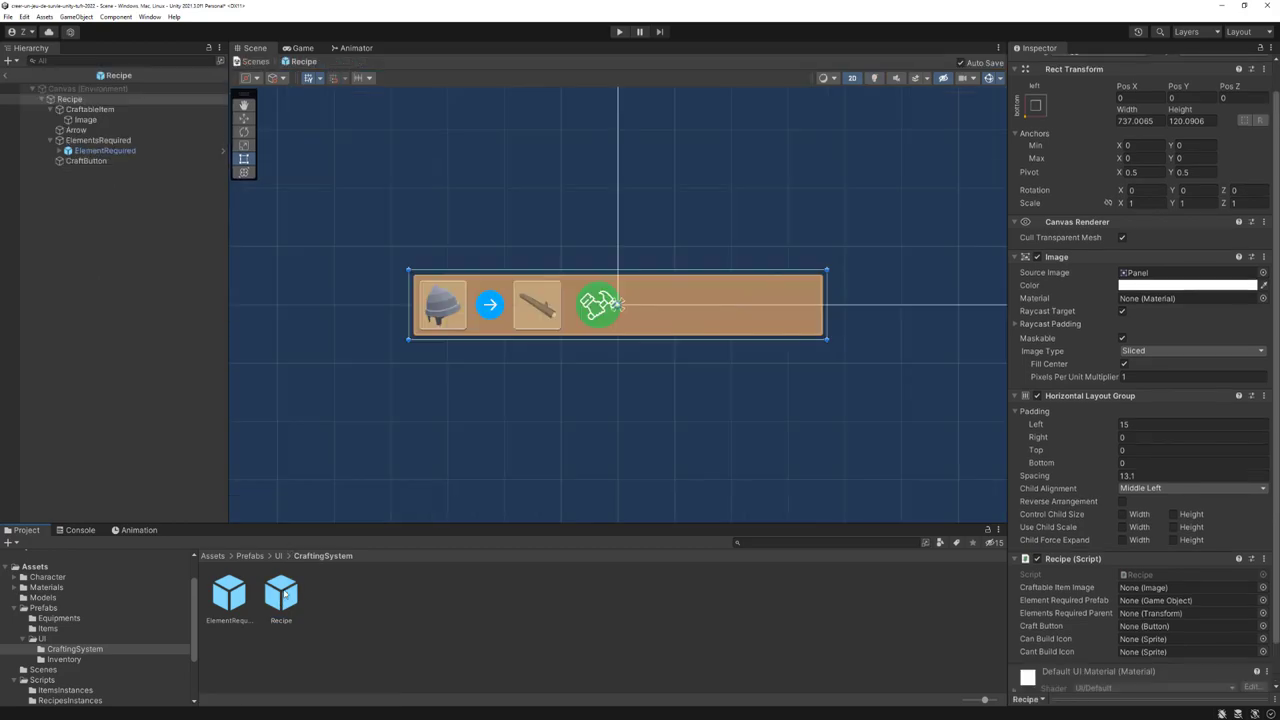
scroll(743, 240, "down", 2)
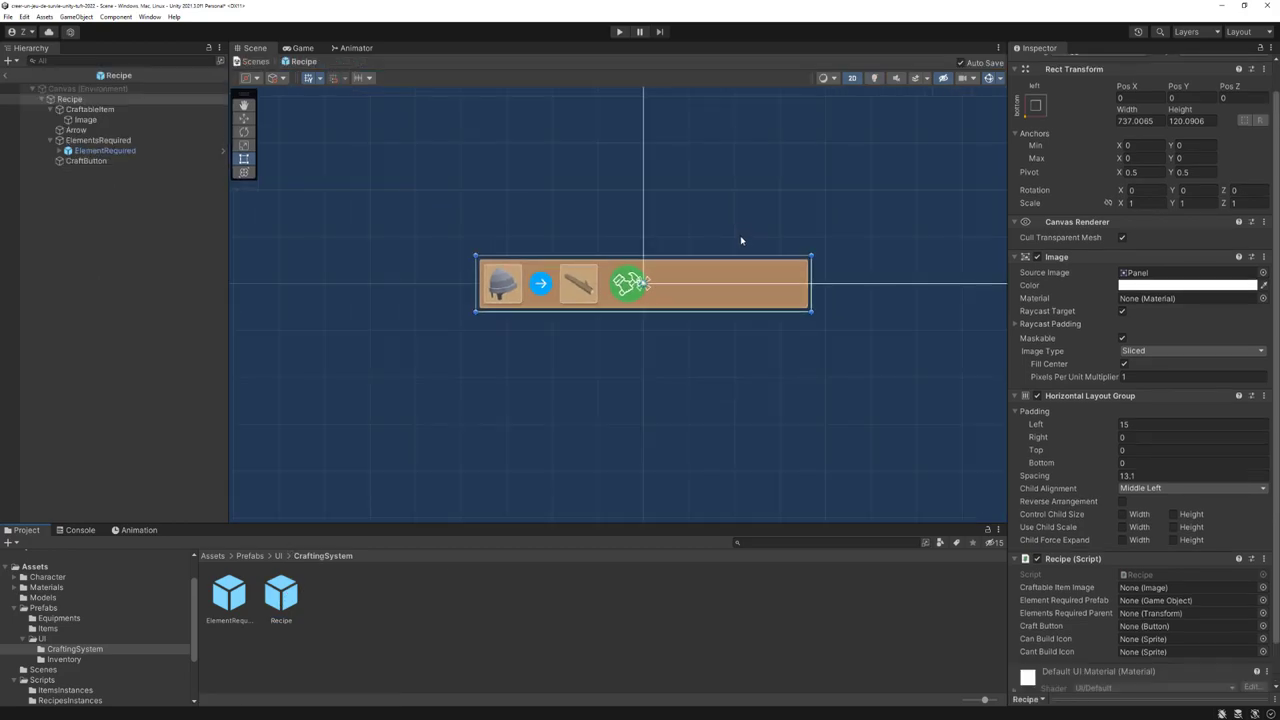
scroll(786, 234, "up", 3)
scroll(786, 234, "up", 2)
middle_click_drag(582, 276, 630, 289)
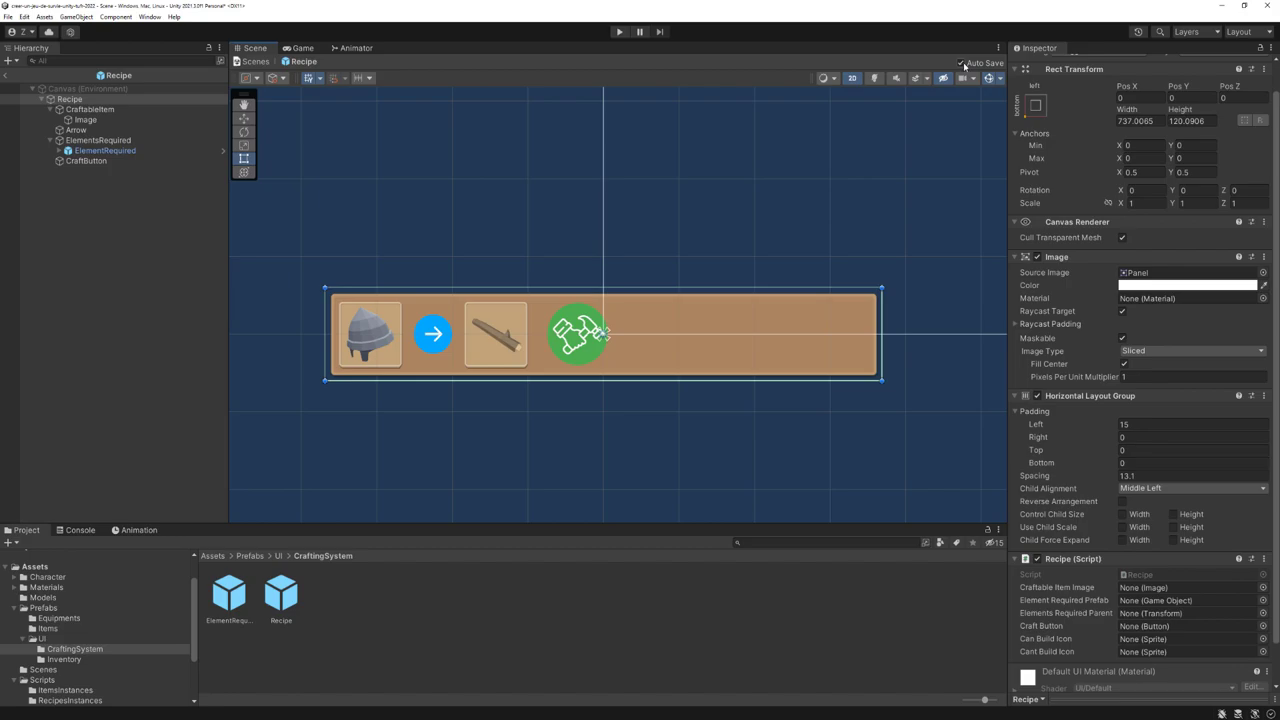
scroll(866, 263, "down", 1)
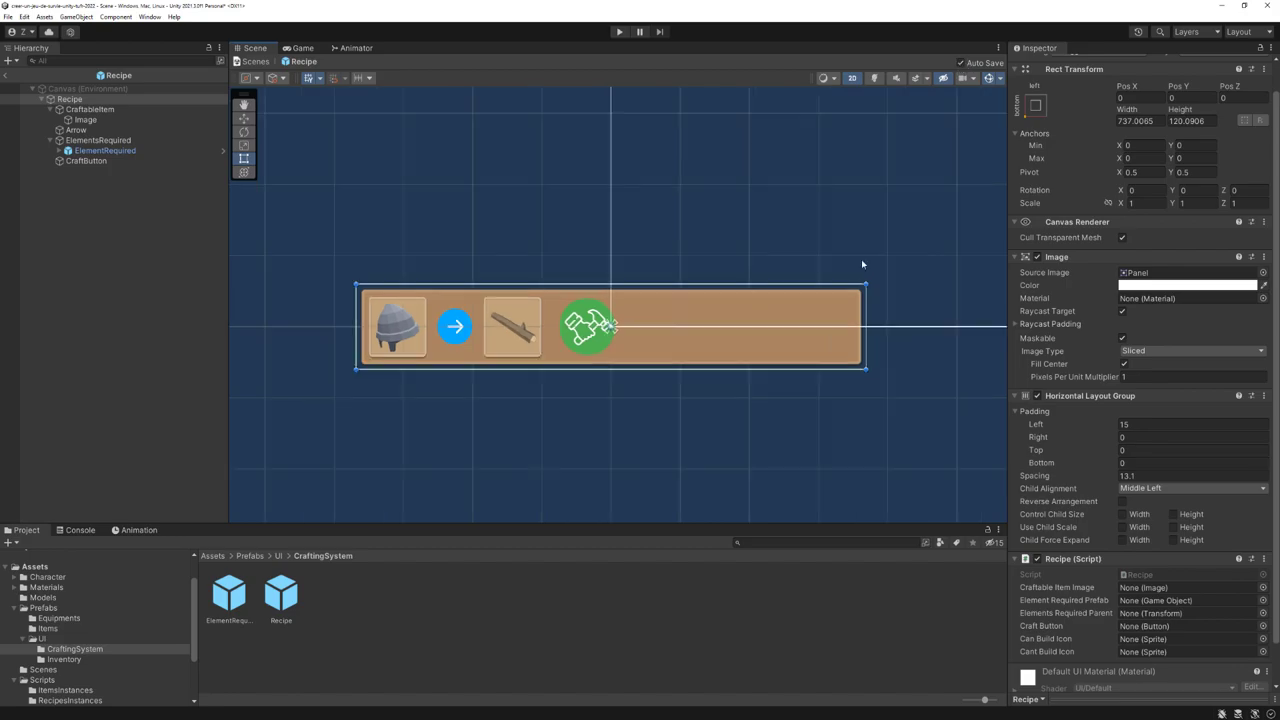
Assign Image, the ElementRequired prefab and ElementsRequired to the Recipe script's three reference fields
left_click(66, 101)
scroll(1160, 420, "down", 2)
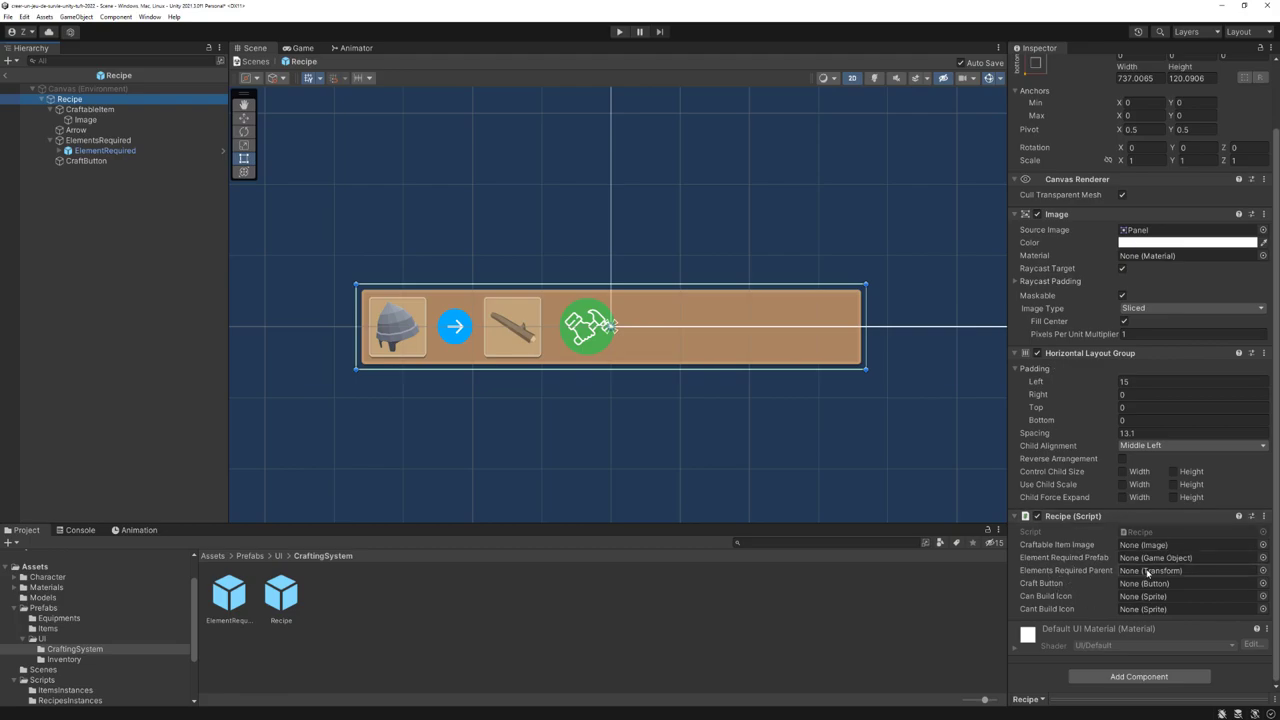
left_click(1040, 545)
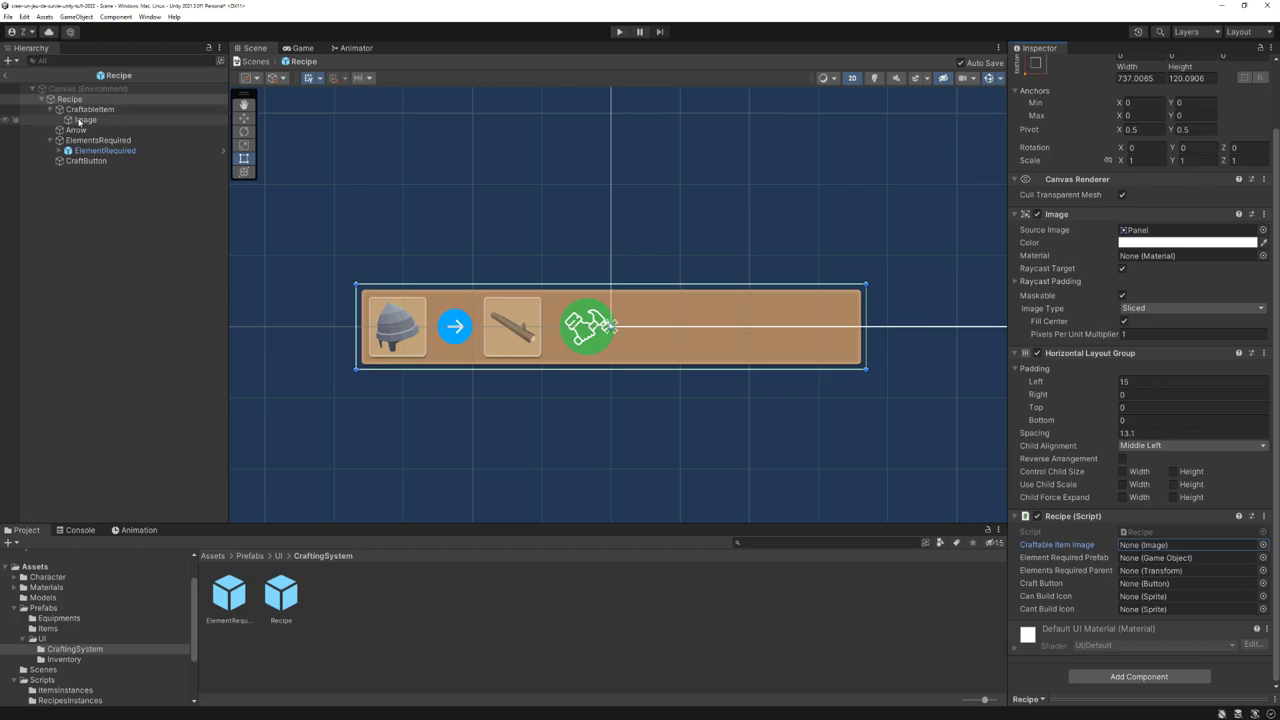
mouse_move(80, 120)
left_mouse_down()
mouse_move(1079, 534)
mouse_move(1144, 546)
left_mouse_up()
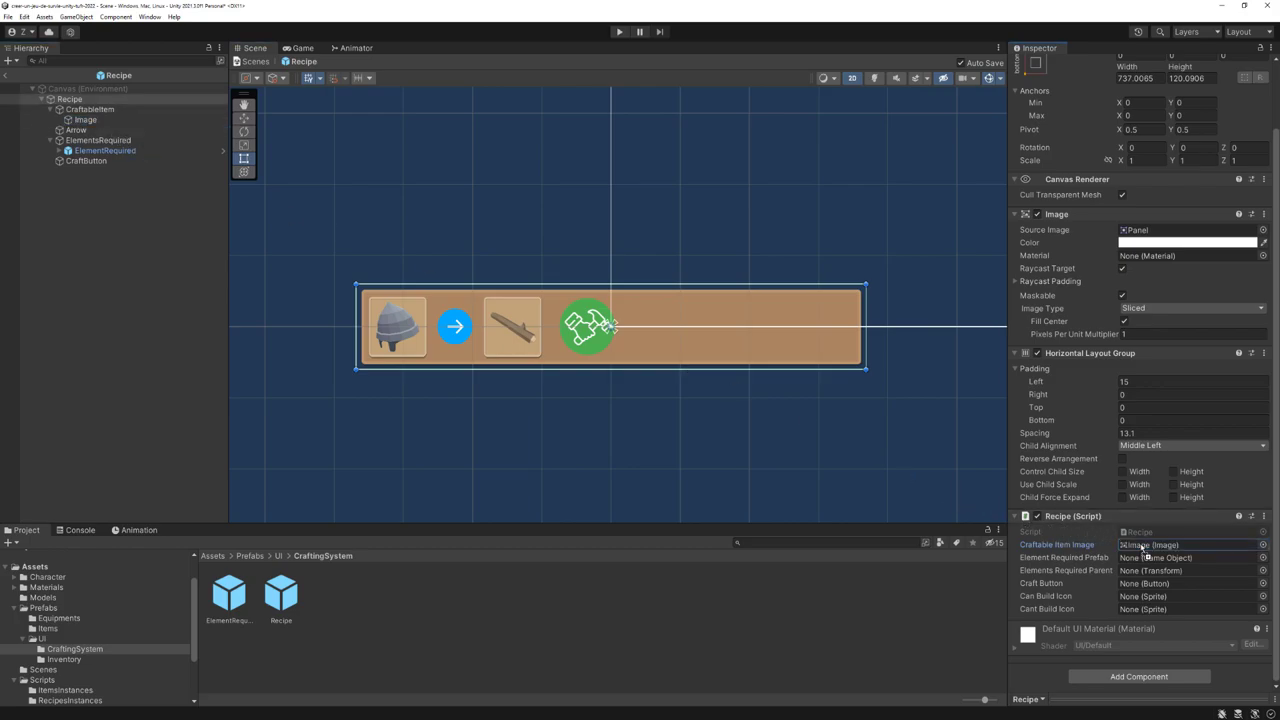
left_click(1047, 565)
left_click(63, 650)
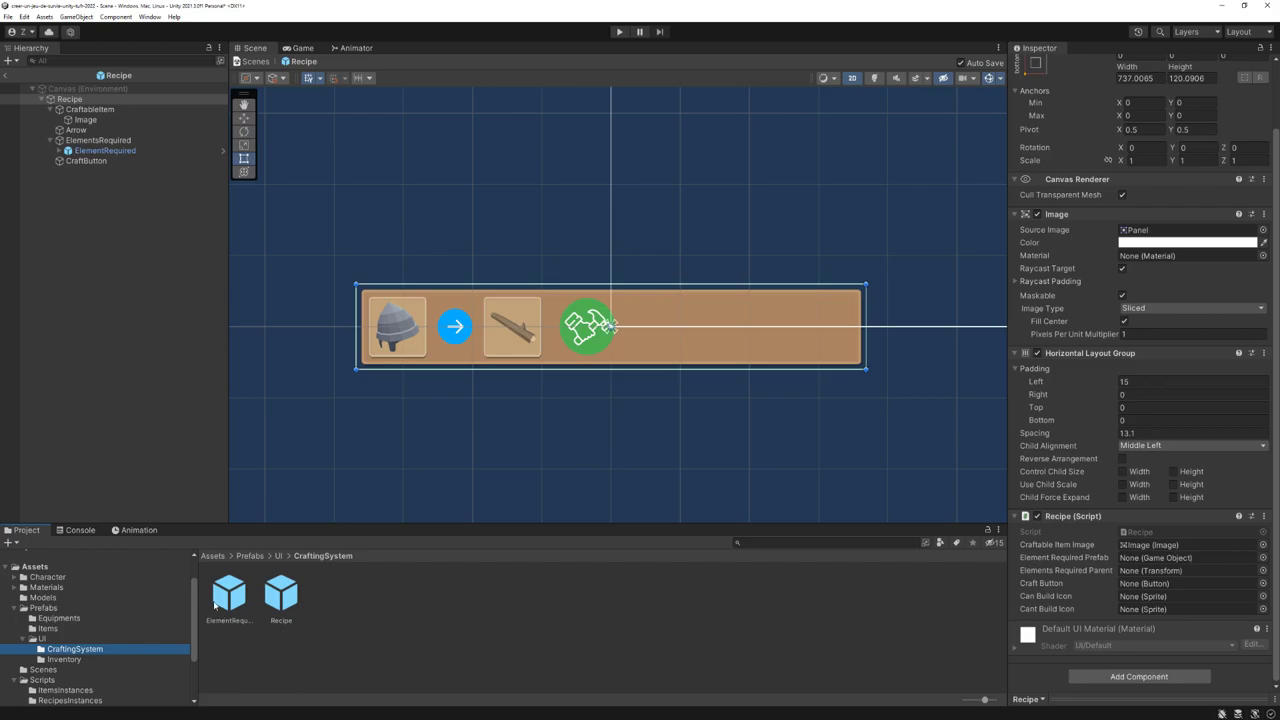
left_click_drag(241, 601, 1150, 557)
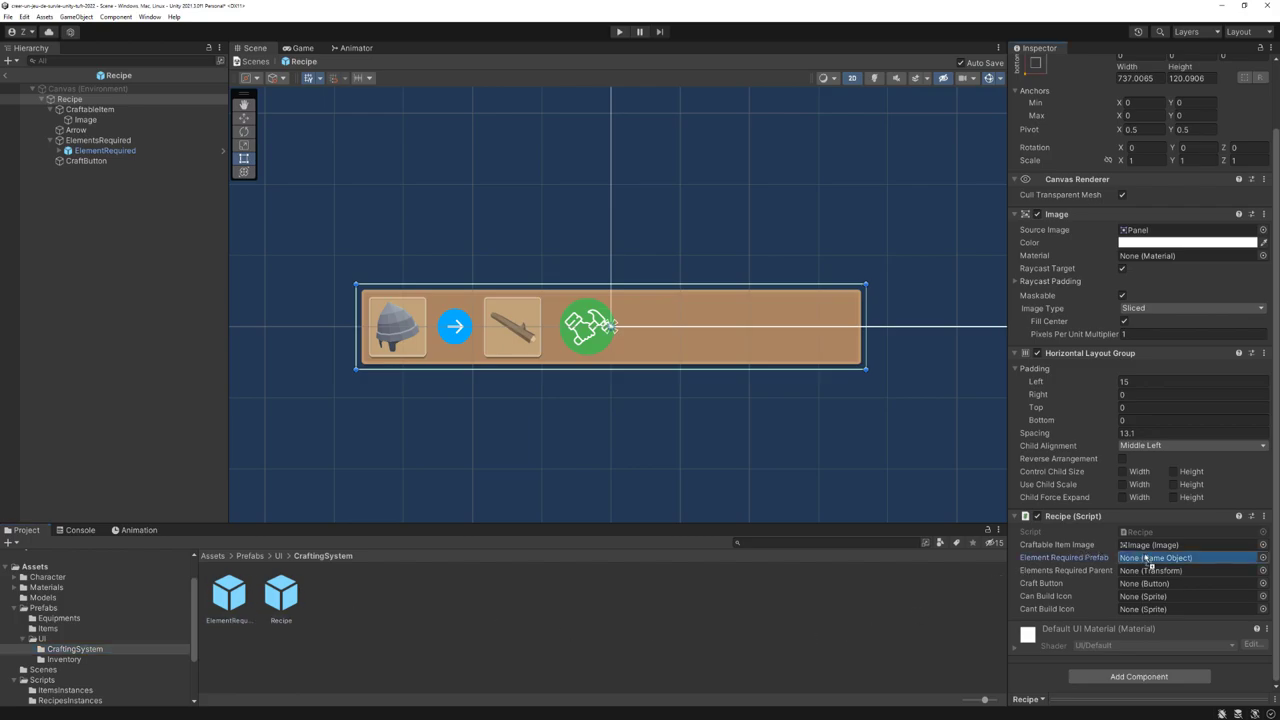
left_click(1048, 574)
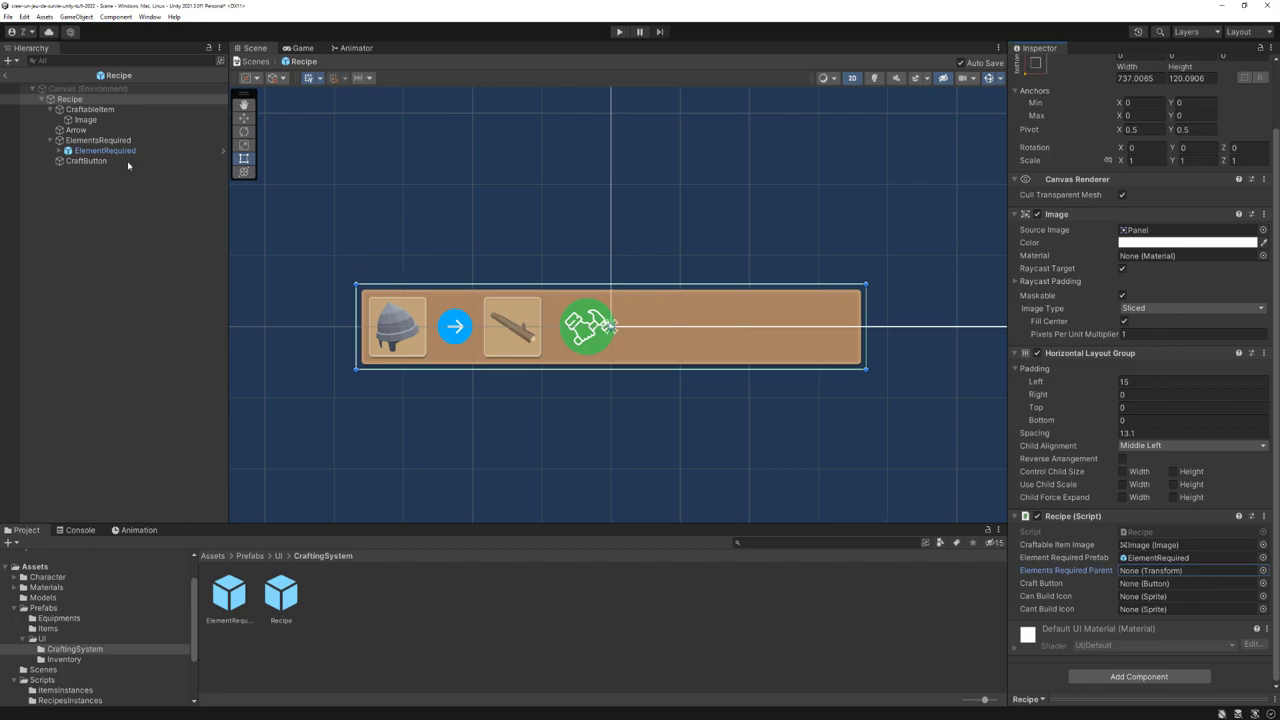
left_click_drag(102, 143, 188, 171)
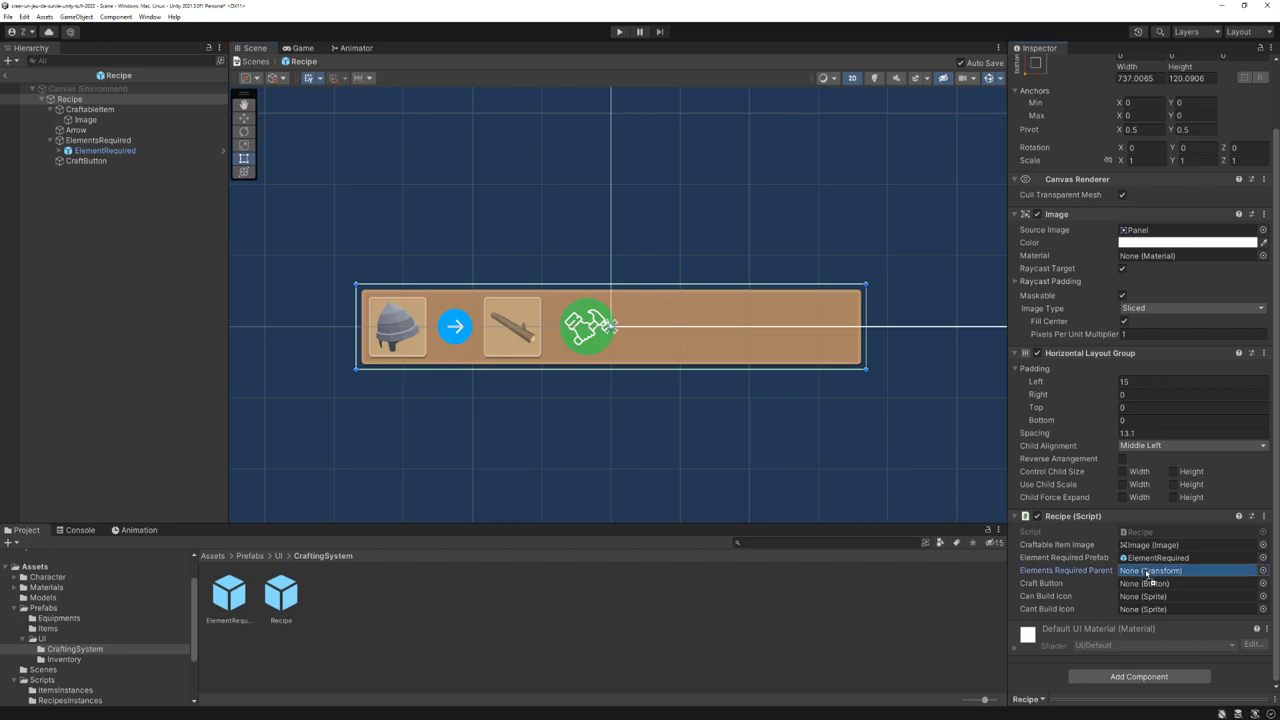
left_click_drag(1030, 537, 1160, 570)
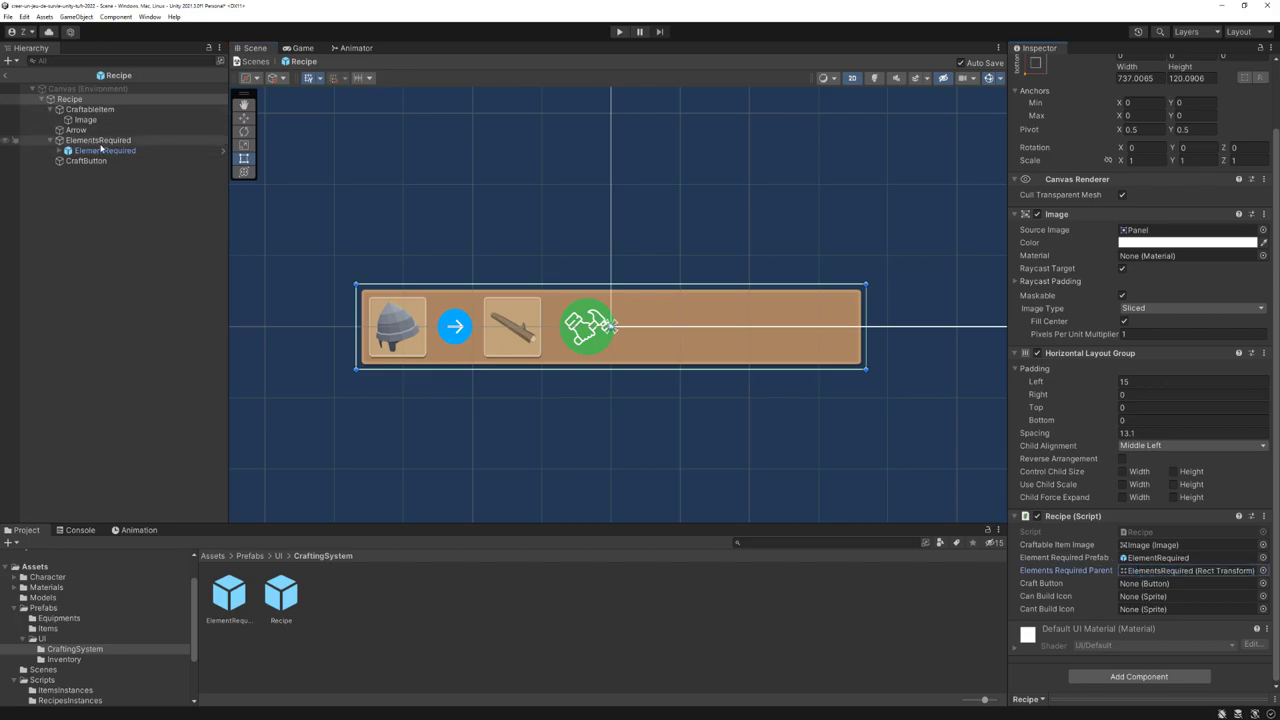
left_click(101, 149)
Delete the placeholder ElementRequired wood slot from the Recipe prefab
key("f")
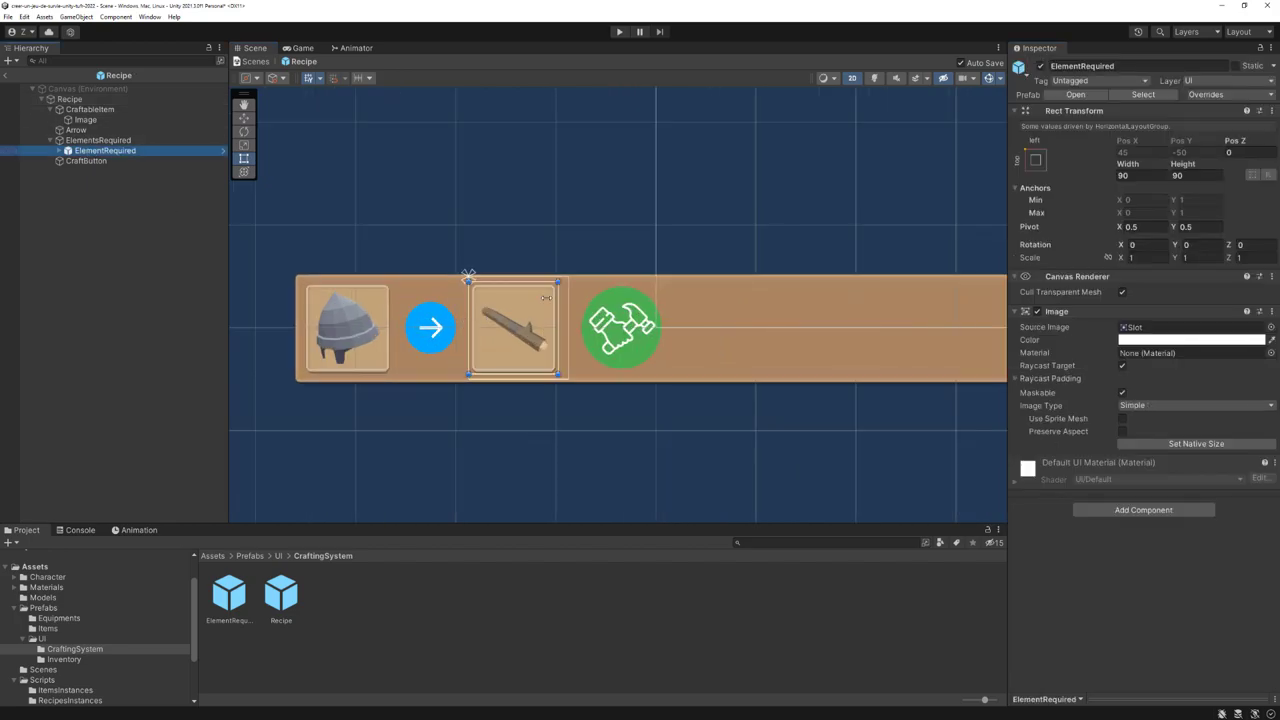
key("Delete")
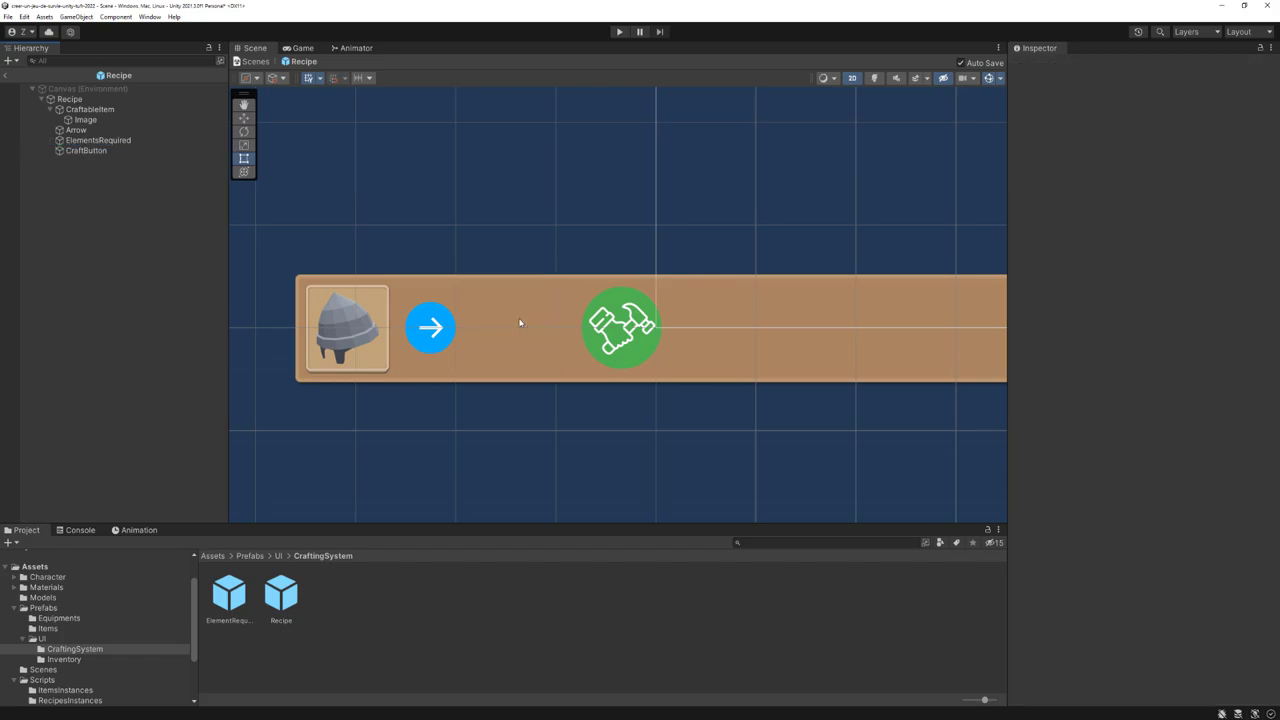
scroll(520, 322, "down", 2)
scroll(510, 320, "down", 2)
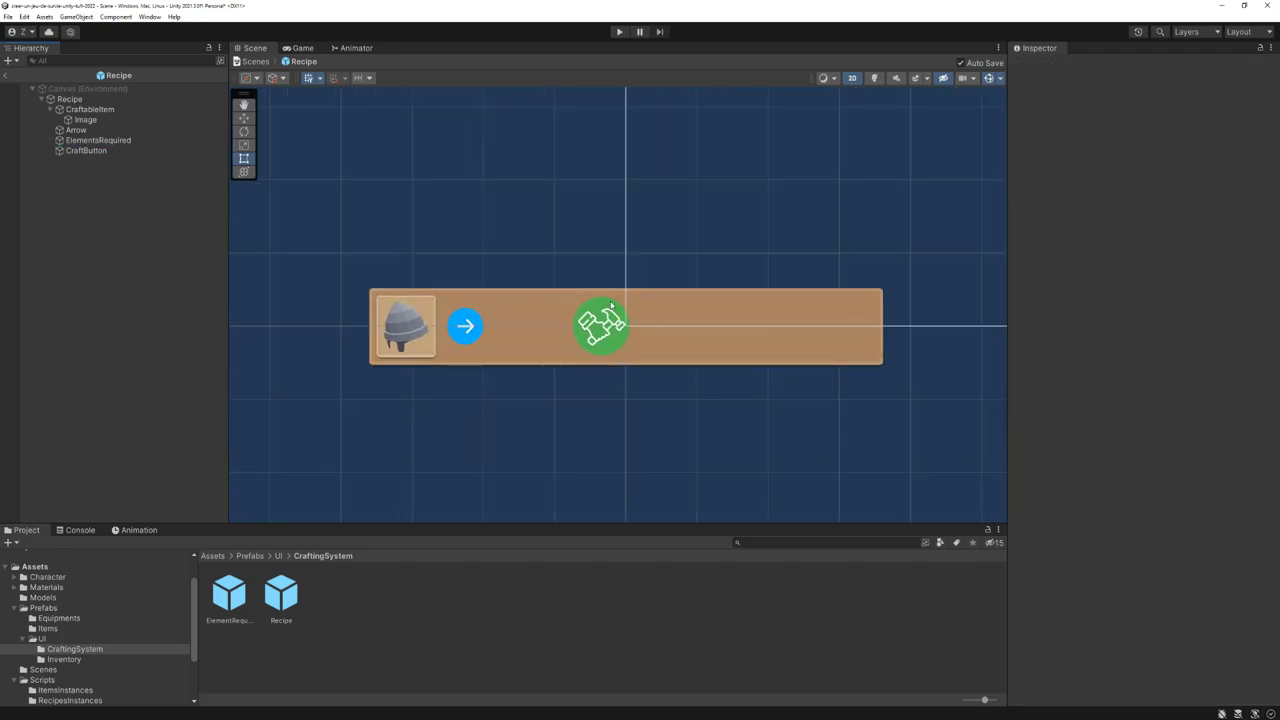
scroll(486, 339, "down", 1)
scroll(486, 339, "down", 1)
middle_click_drag(483, 363, 494, 349)
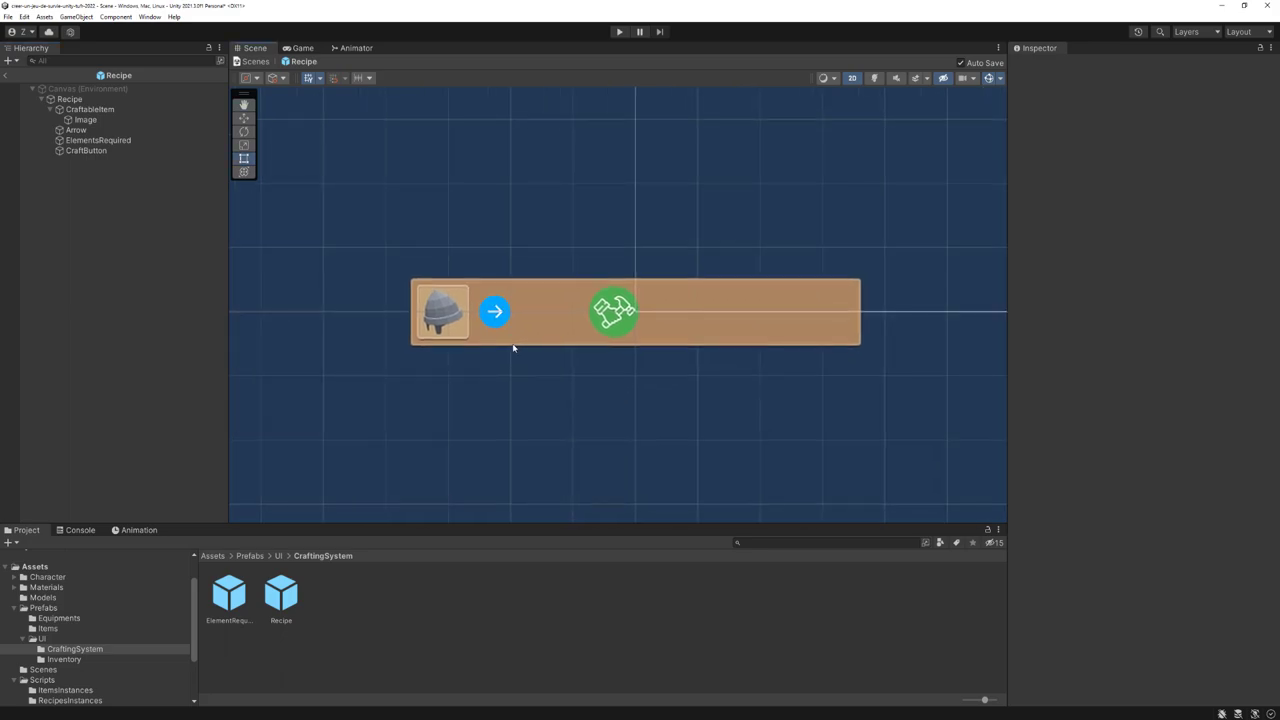
Assign CraftButton to the Recipe component's Craft Button field
left_click(69, 99)
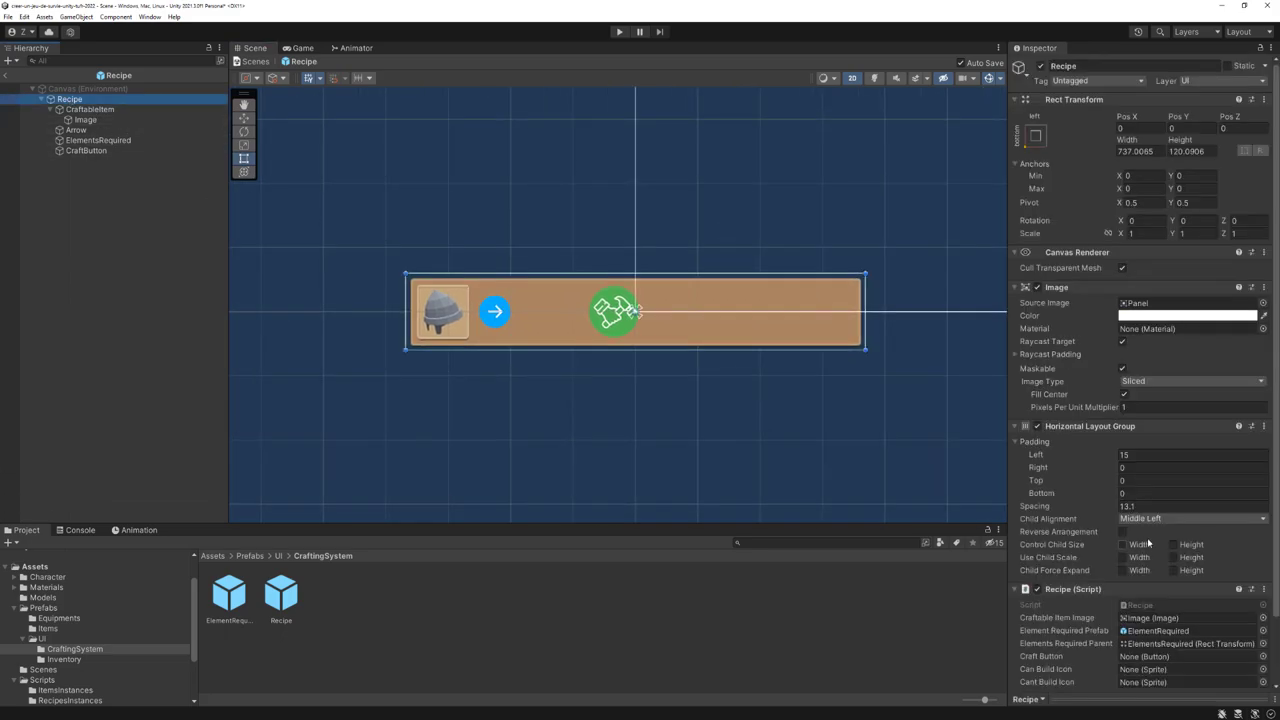
scroll(1056, 514, "down", 2)
scroll(1056, 514, "down", 1)
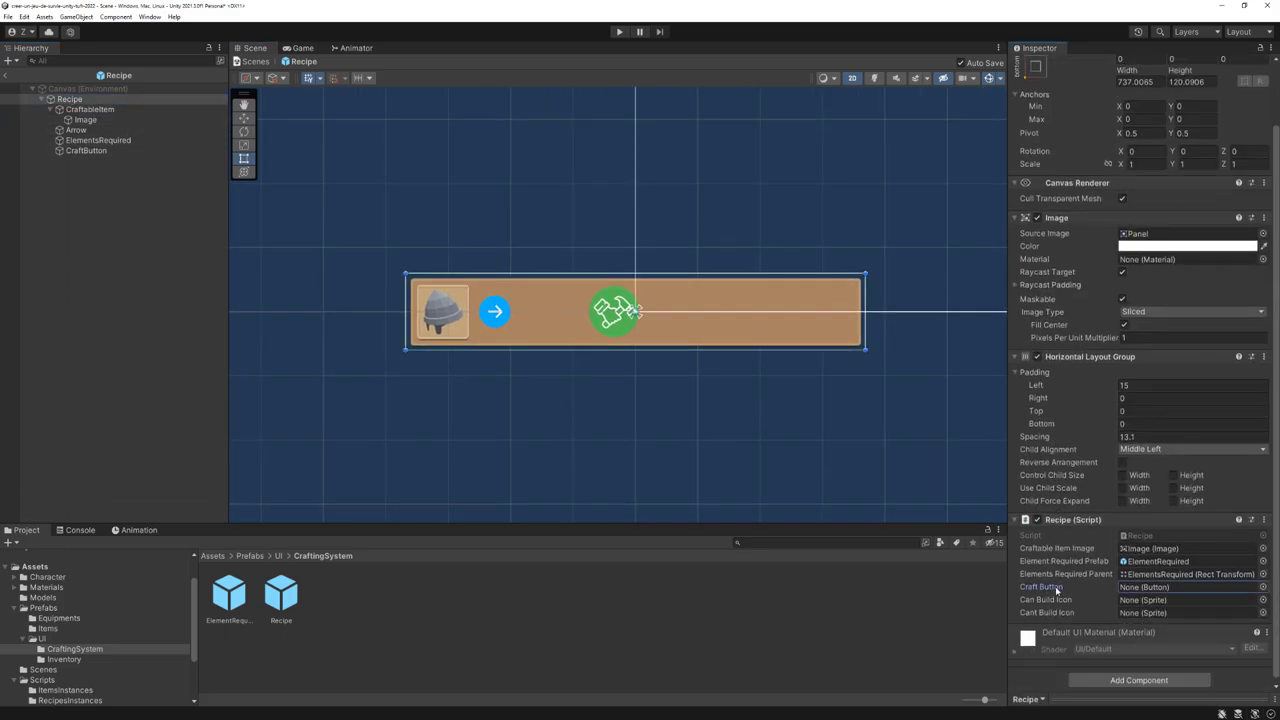
left_click_drag(86, 150, 1136, 592)
Set the Can Build Icon to canBuild and the Cant Build Icon to cantBuild
left_click(1263, 600)
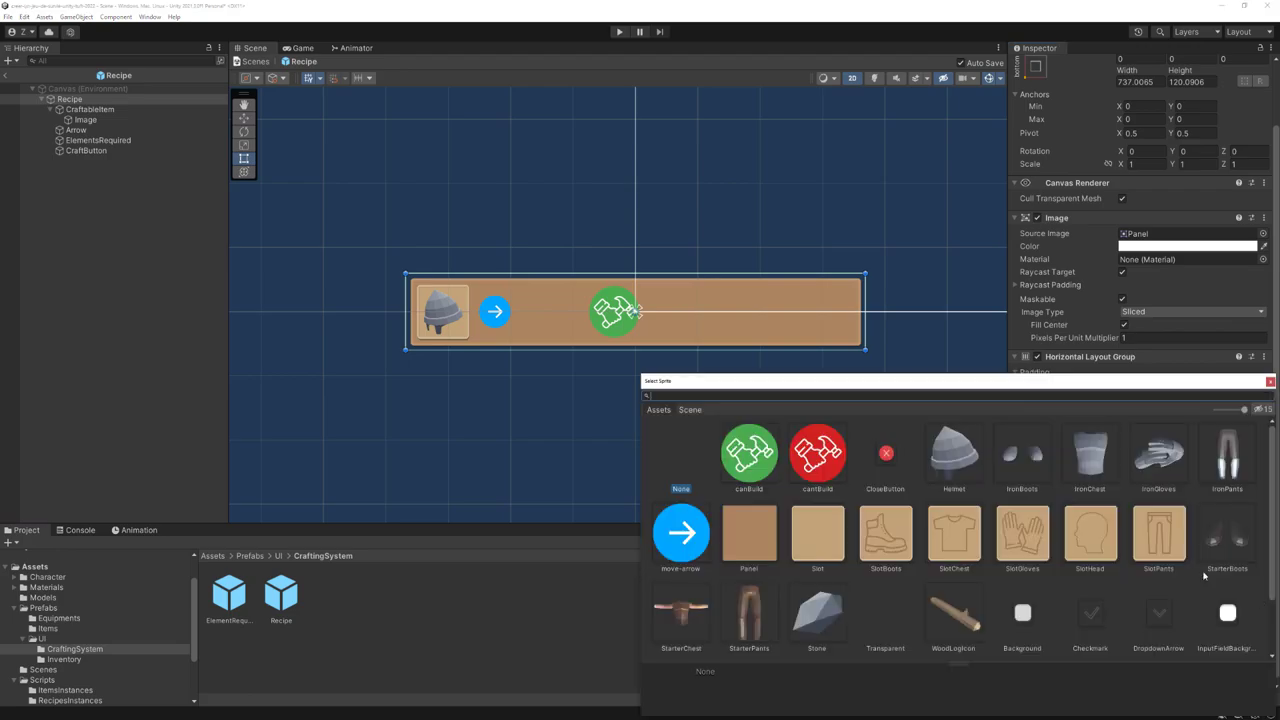
left_click_drag(998, 388, 673, 276)
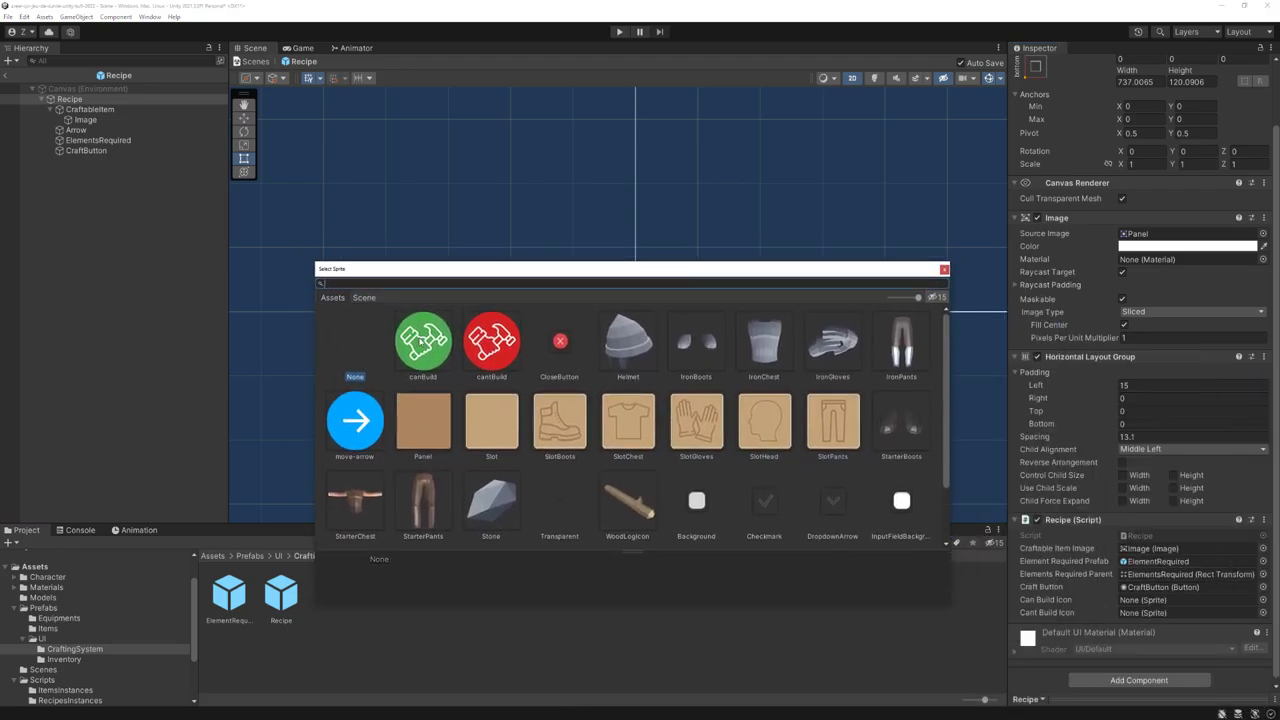
double_click(423, 340)
left_click(1263, 613)
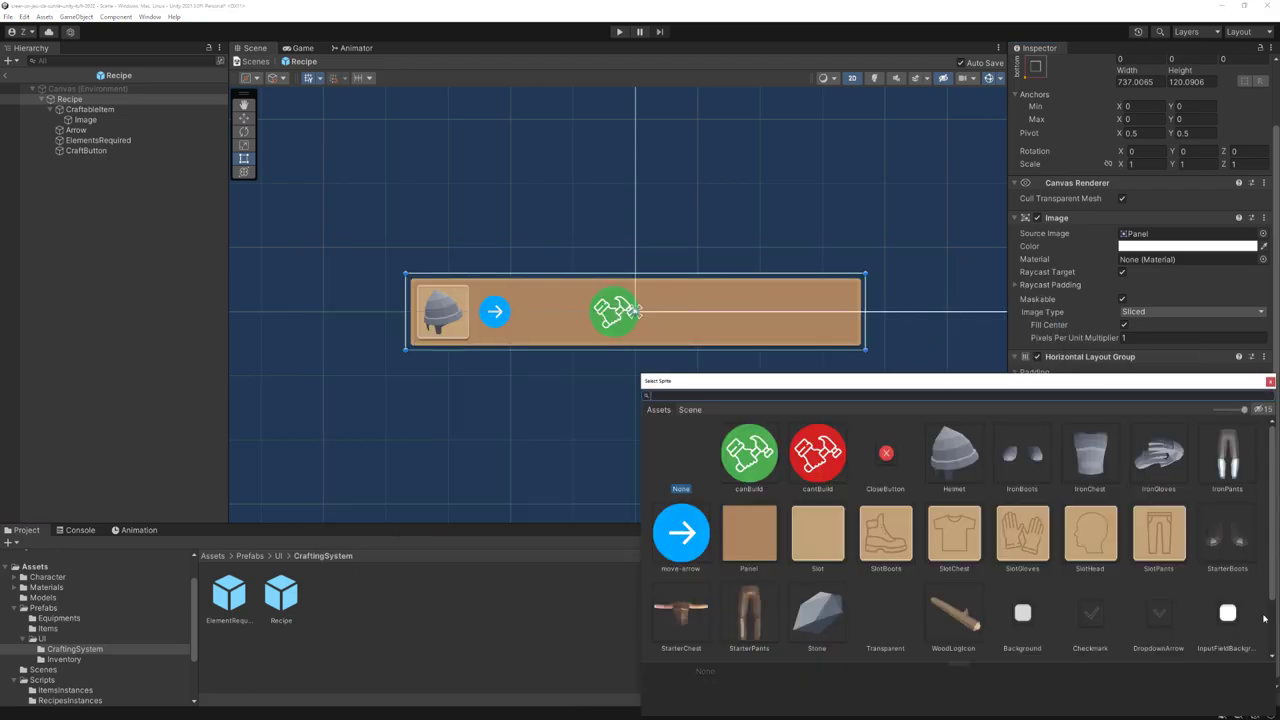
double_click(808, 452)
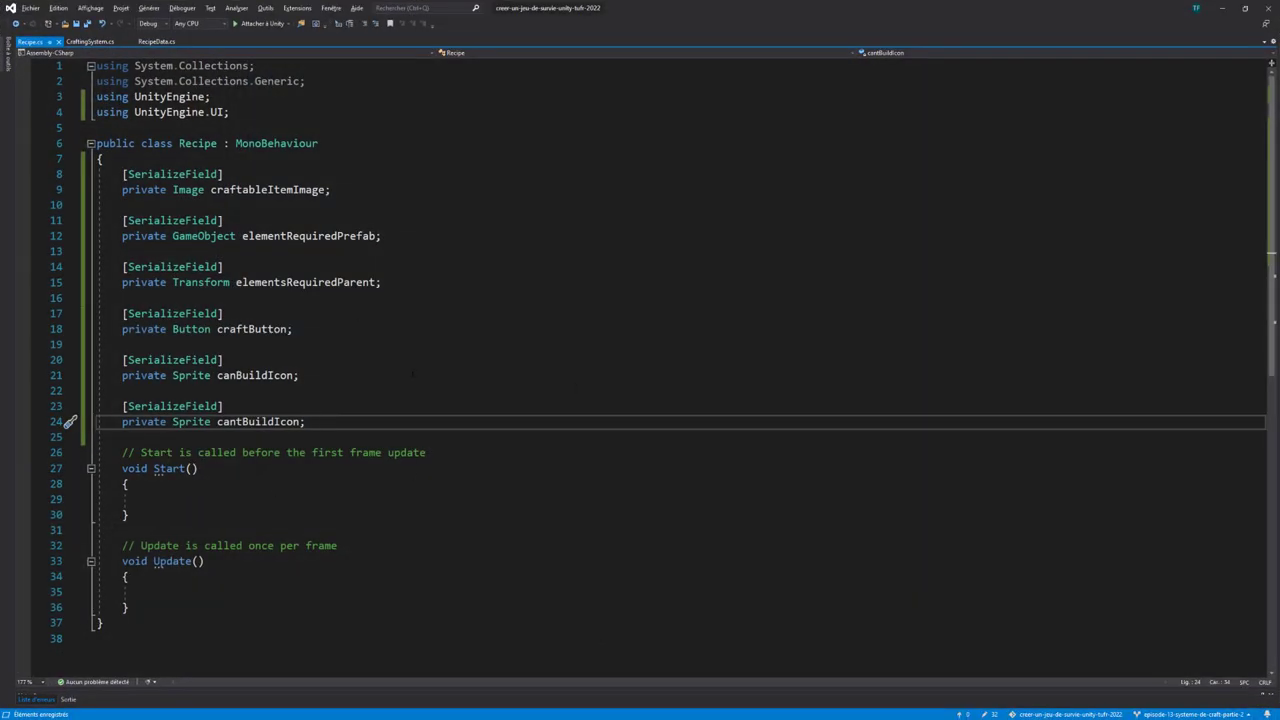
Replace Start and Update with an empty public void Configure(RecipeData recipe) method and save
scroll(412, 375, "down", 1)
left_click_drag(170, 556, 122, 406)
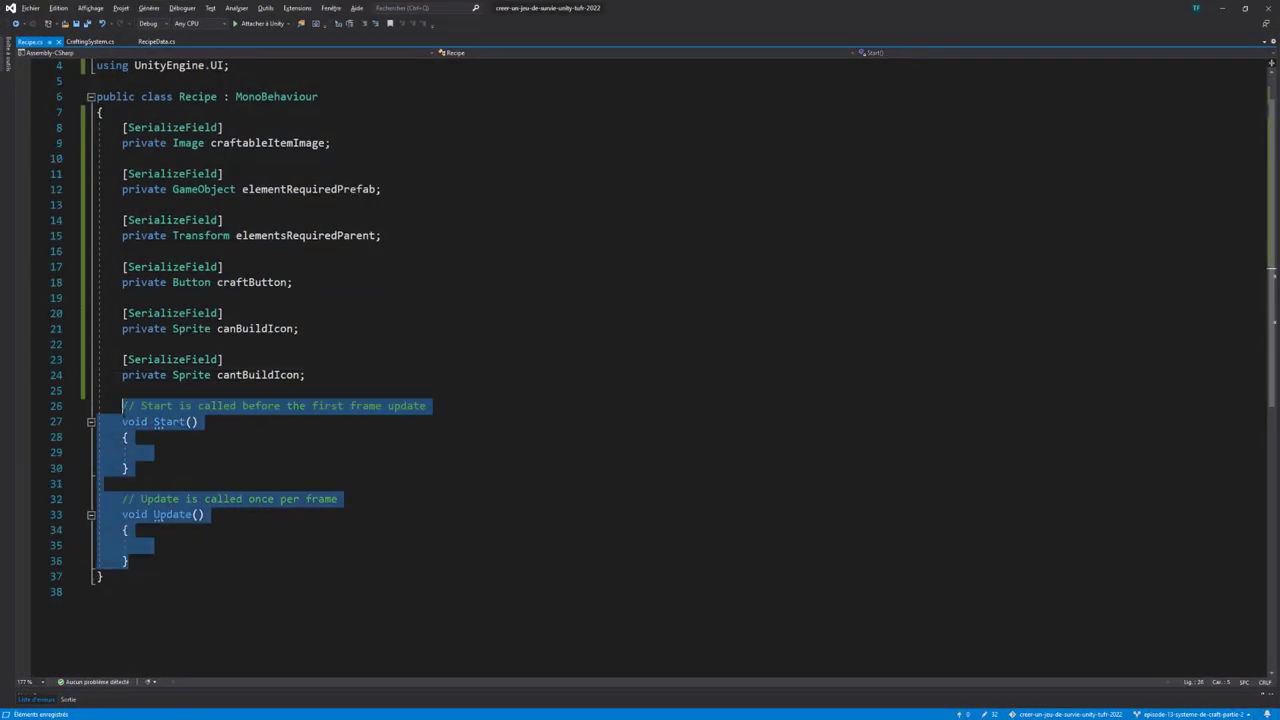
key("BackSpace")
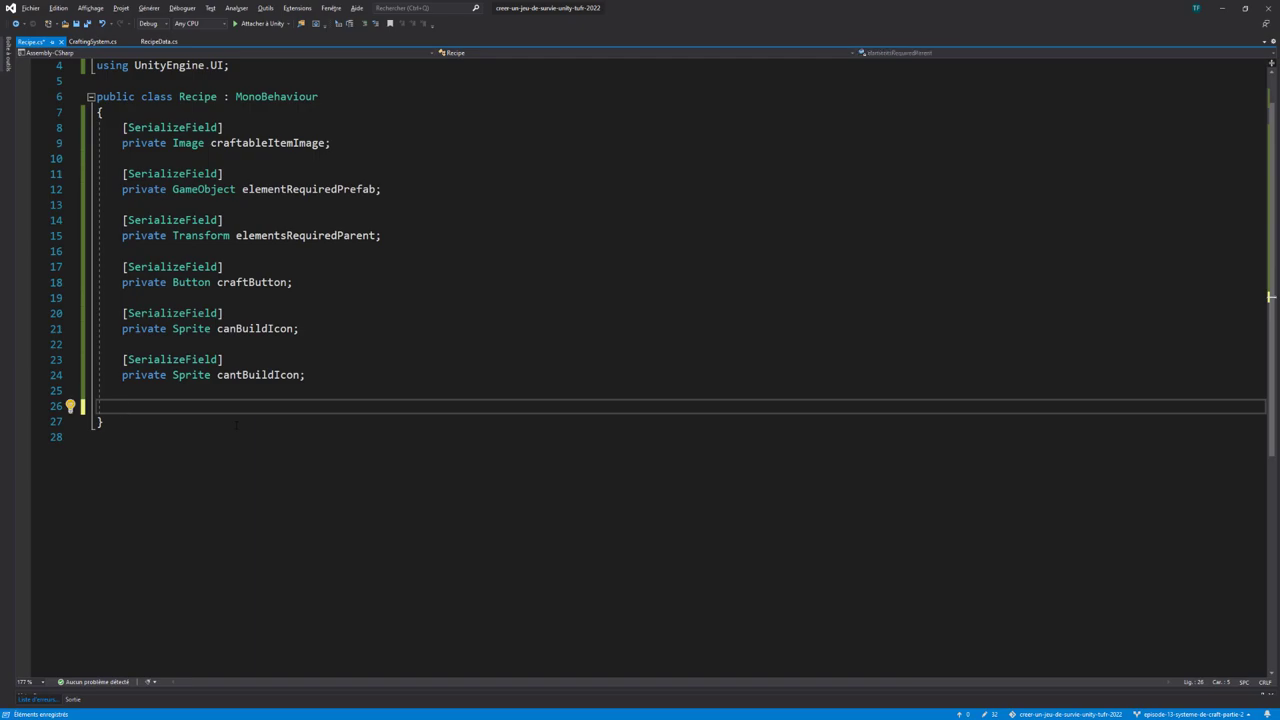
type("void")
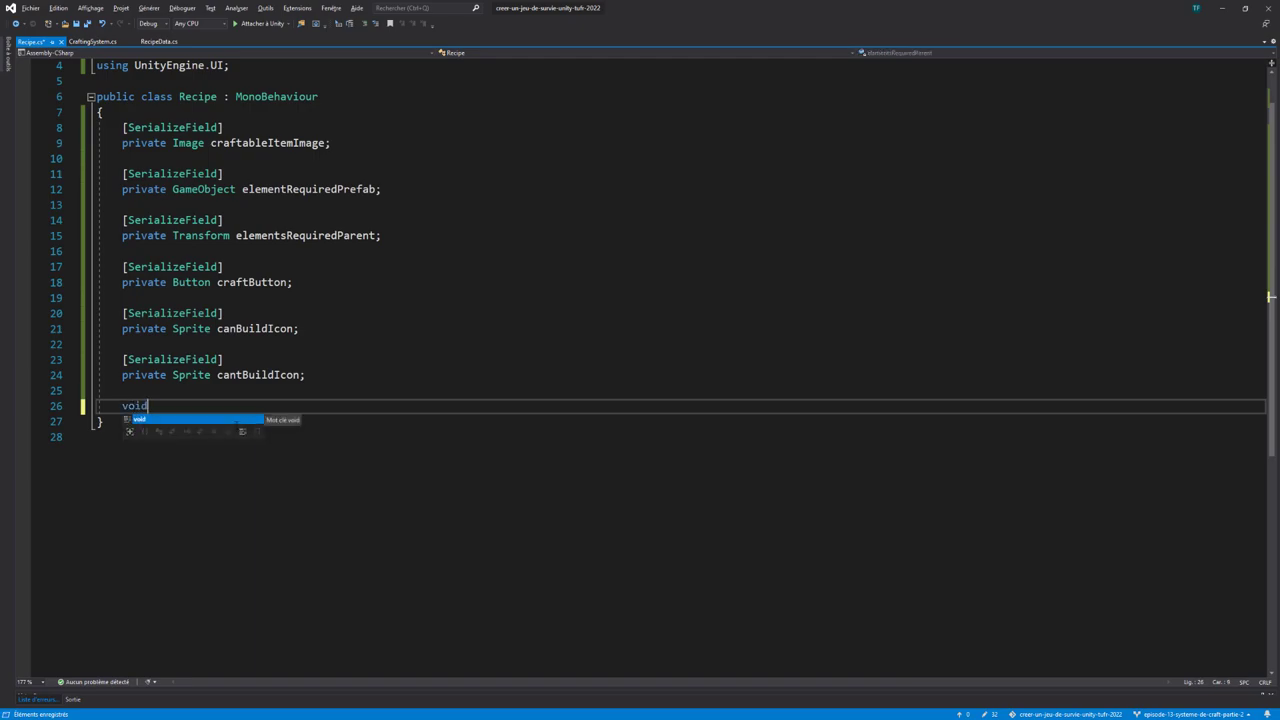
type(" Con")
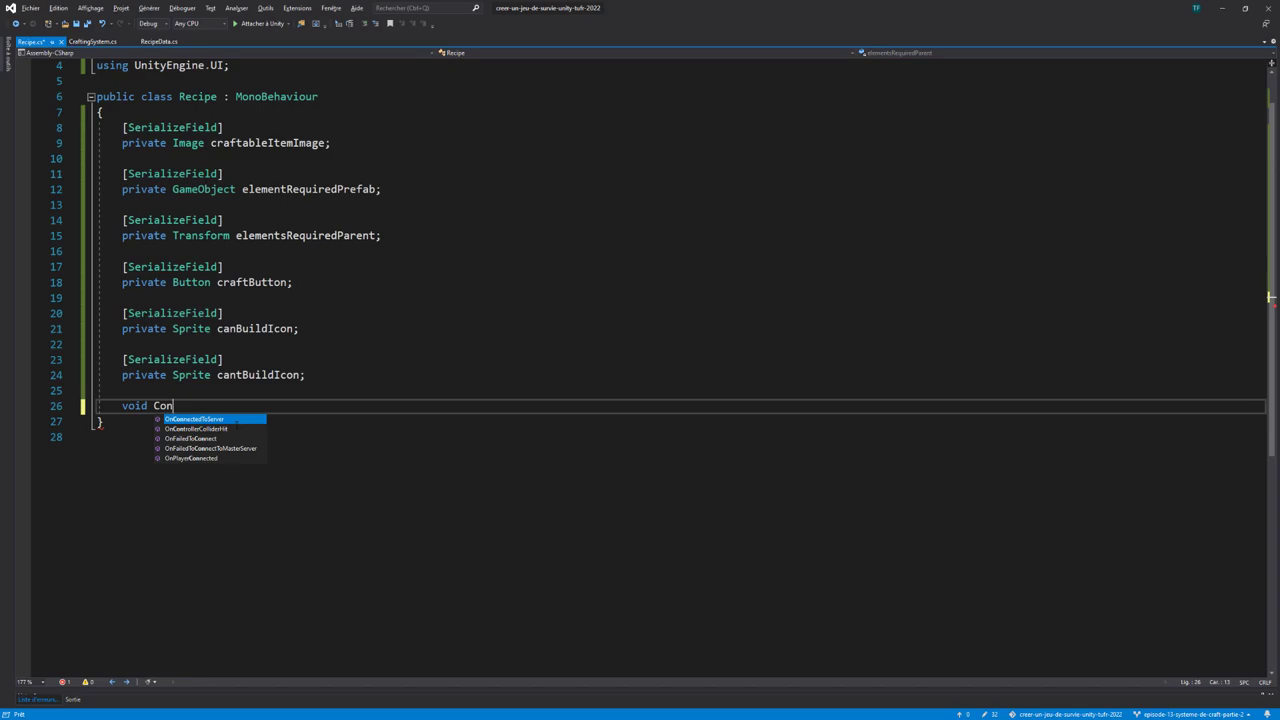
type("figure(Re")
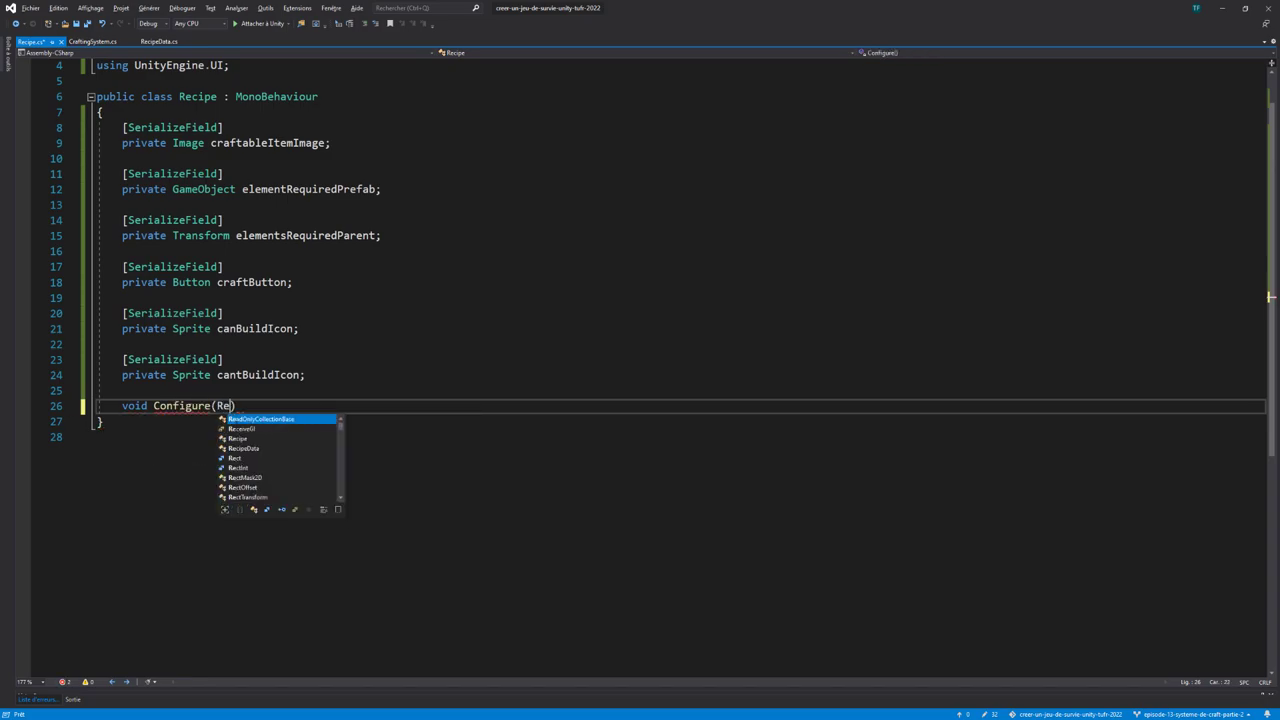
type("cipe")
key("Tab")
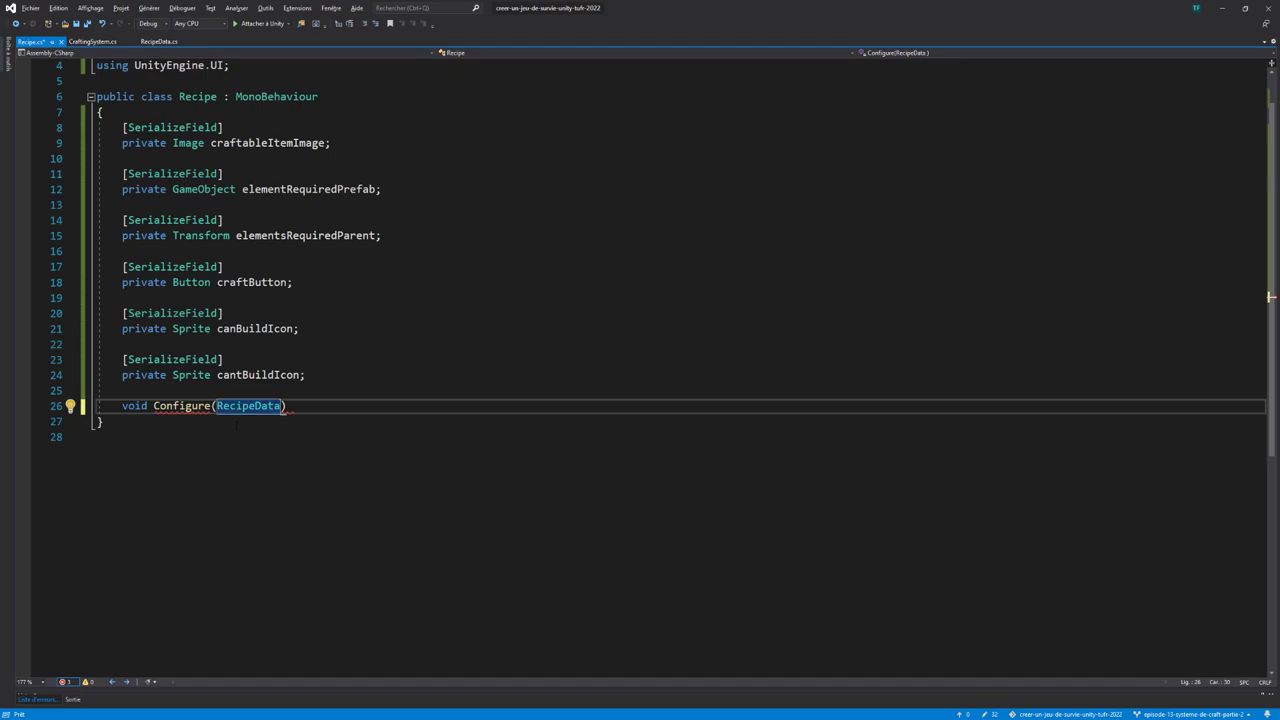
type("recipe)")
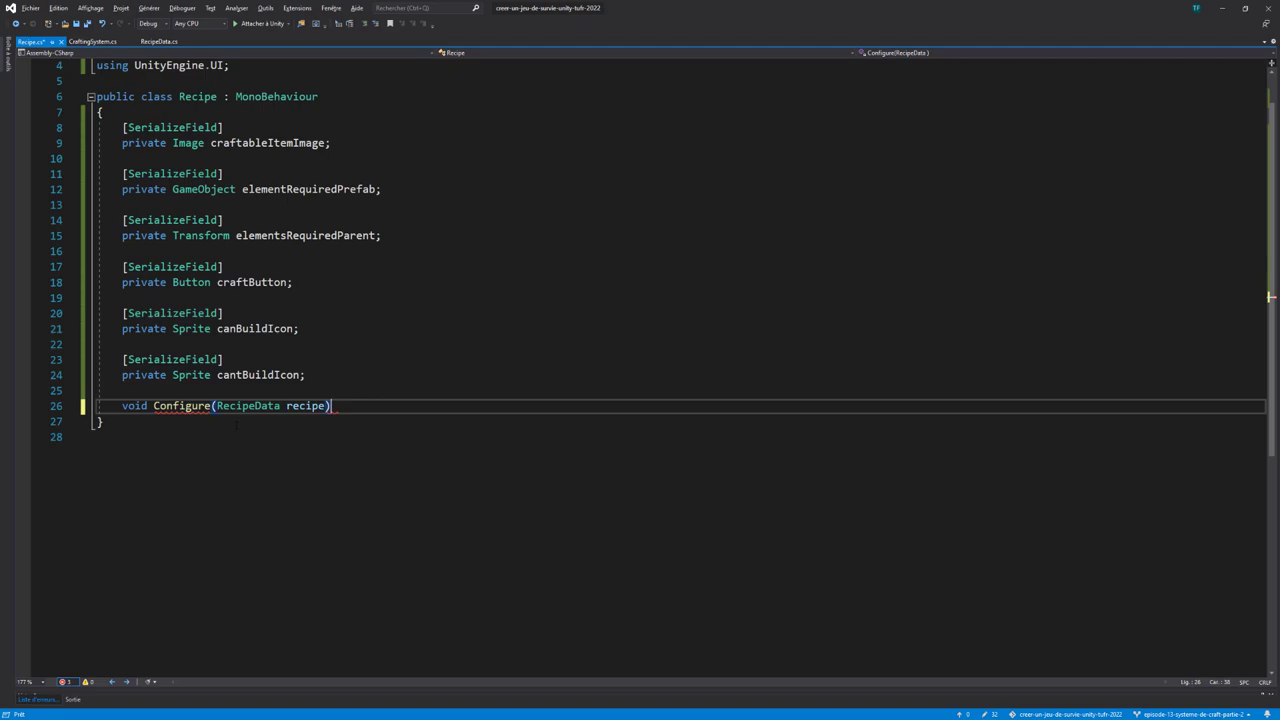
key("Return")
type("{")
key("Return")
key("Up")
key("Up")
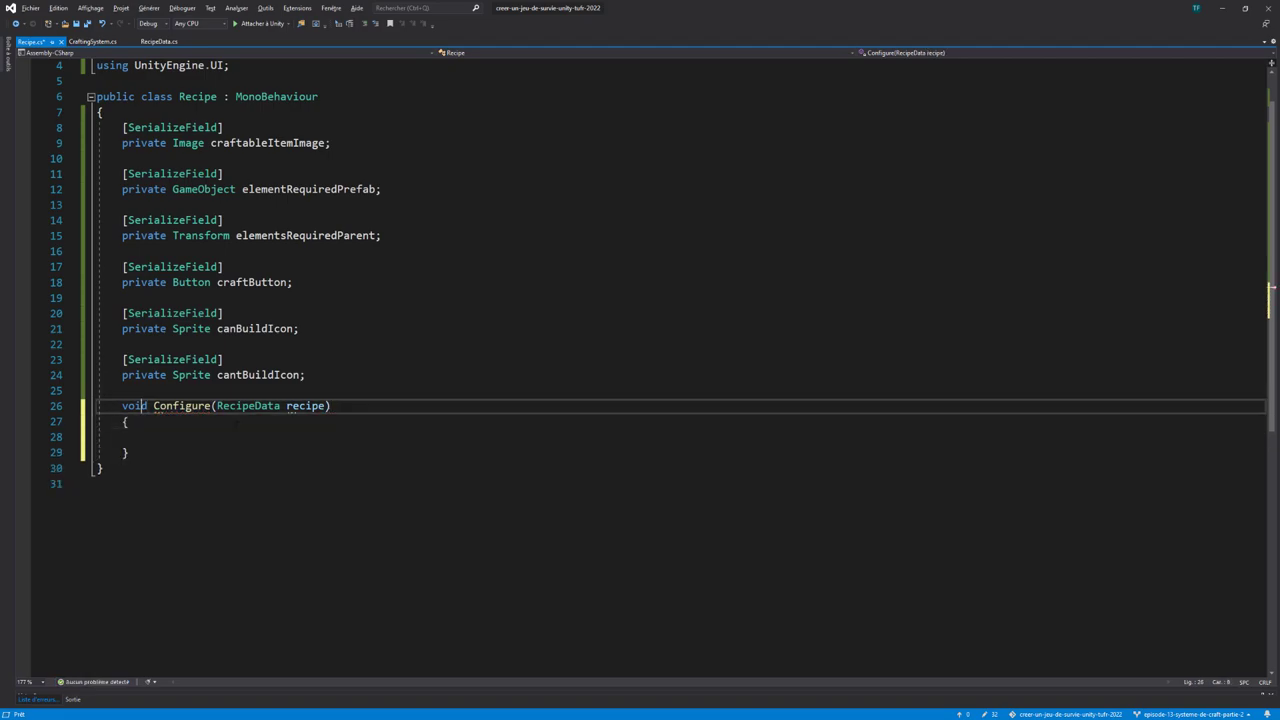
type("public")
key("ctrl+s")
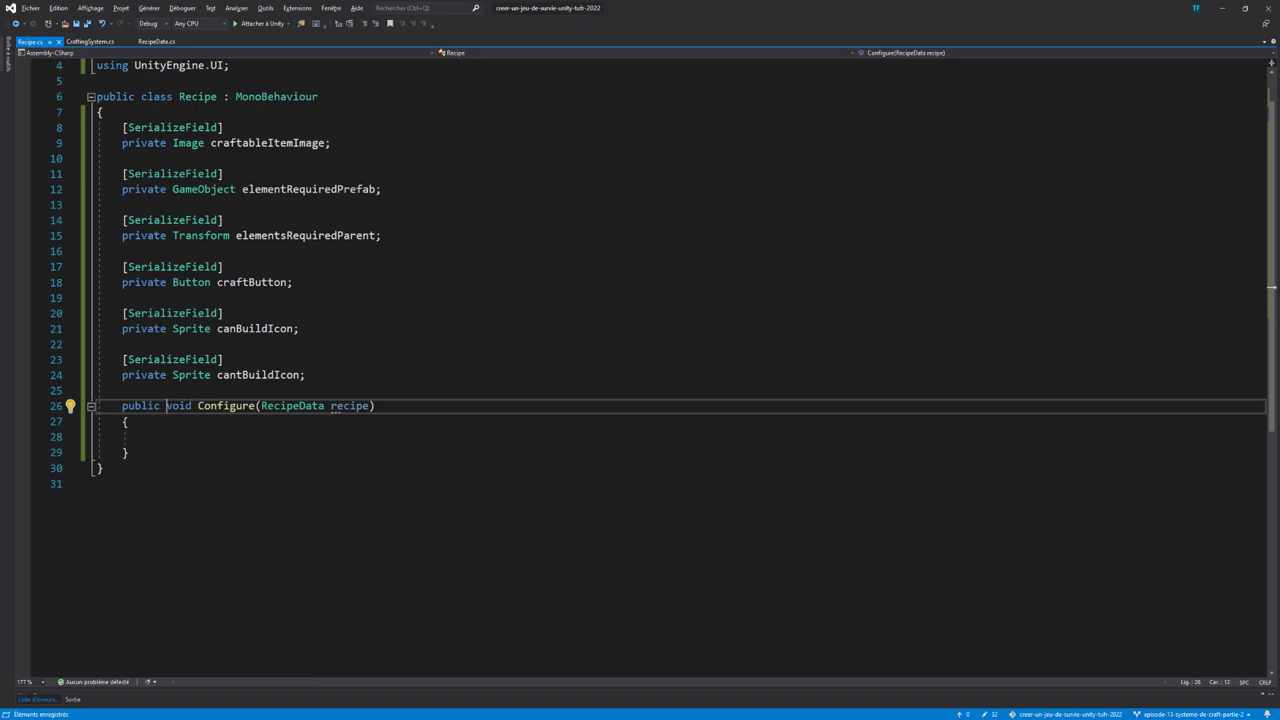
In Configure, set craftableItemImage.sprite = recipe.craftableItem.visual;
scroll(230, 370, "down", 1)
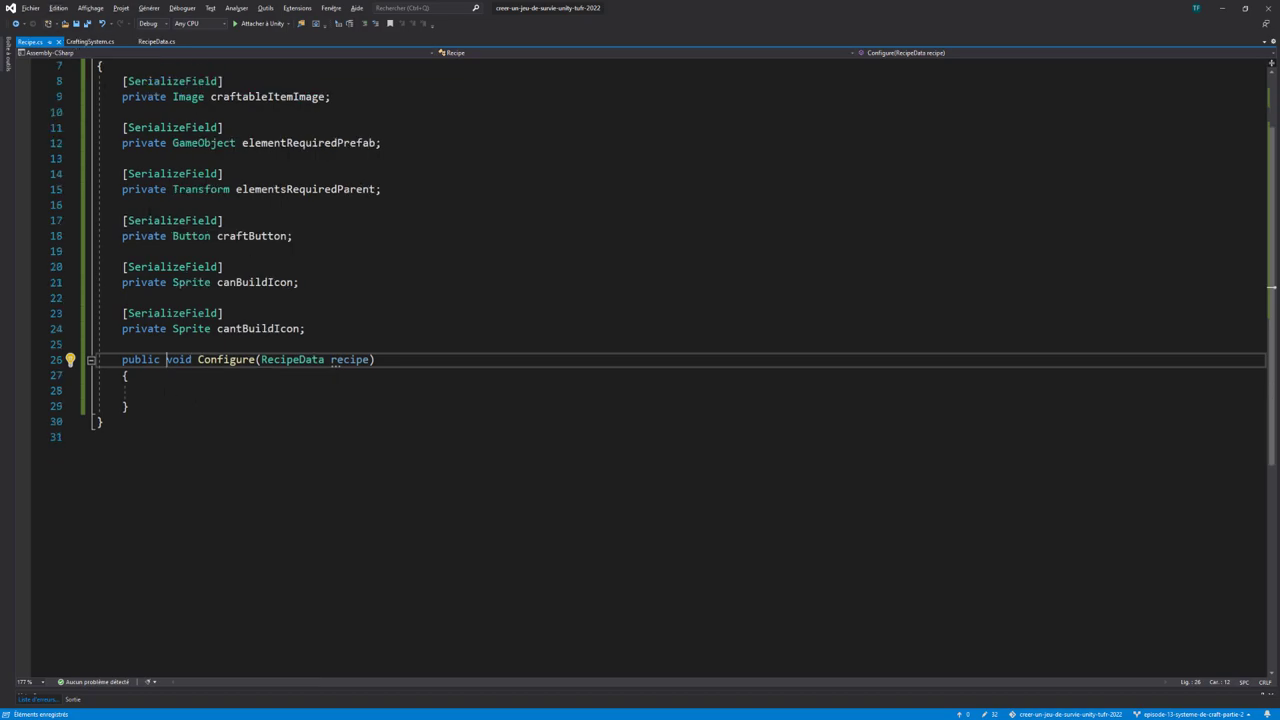
key("Down")
key("Down")
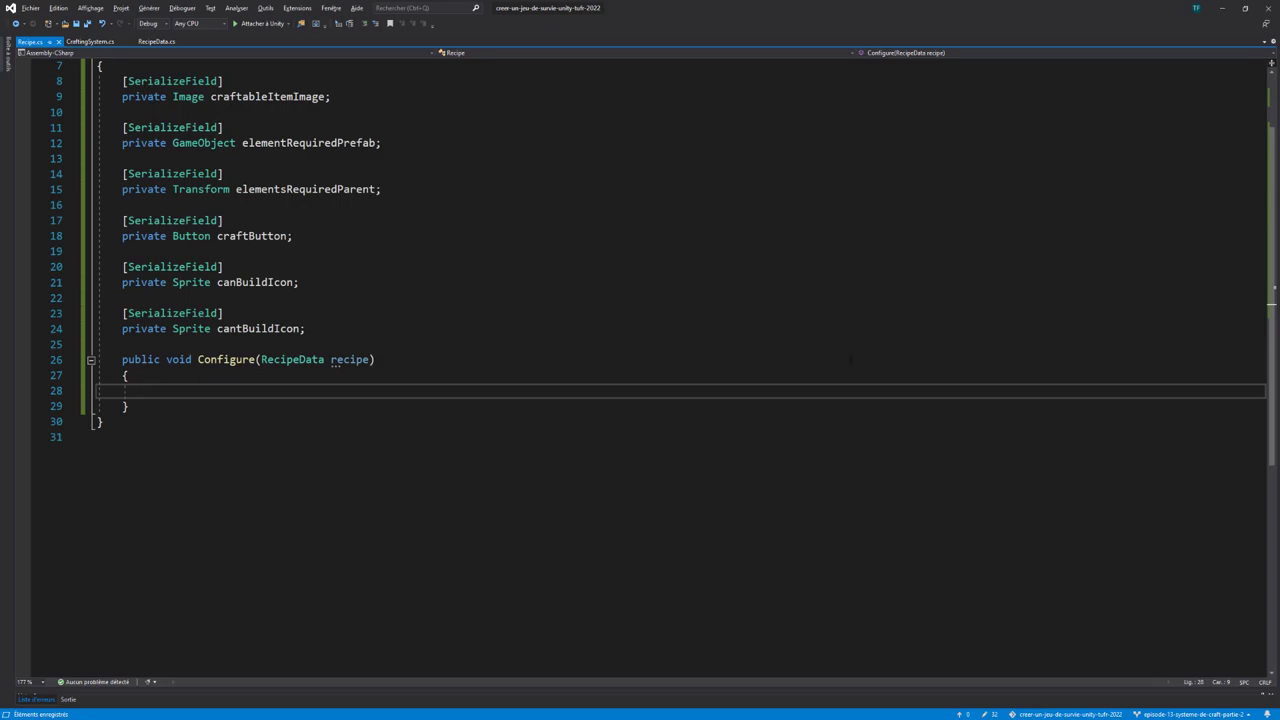
type("craft")
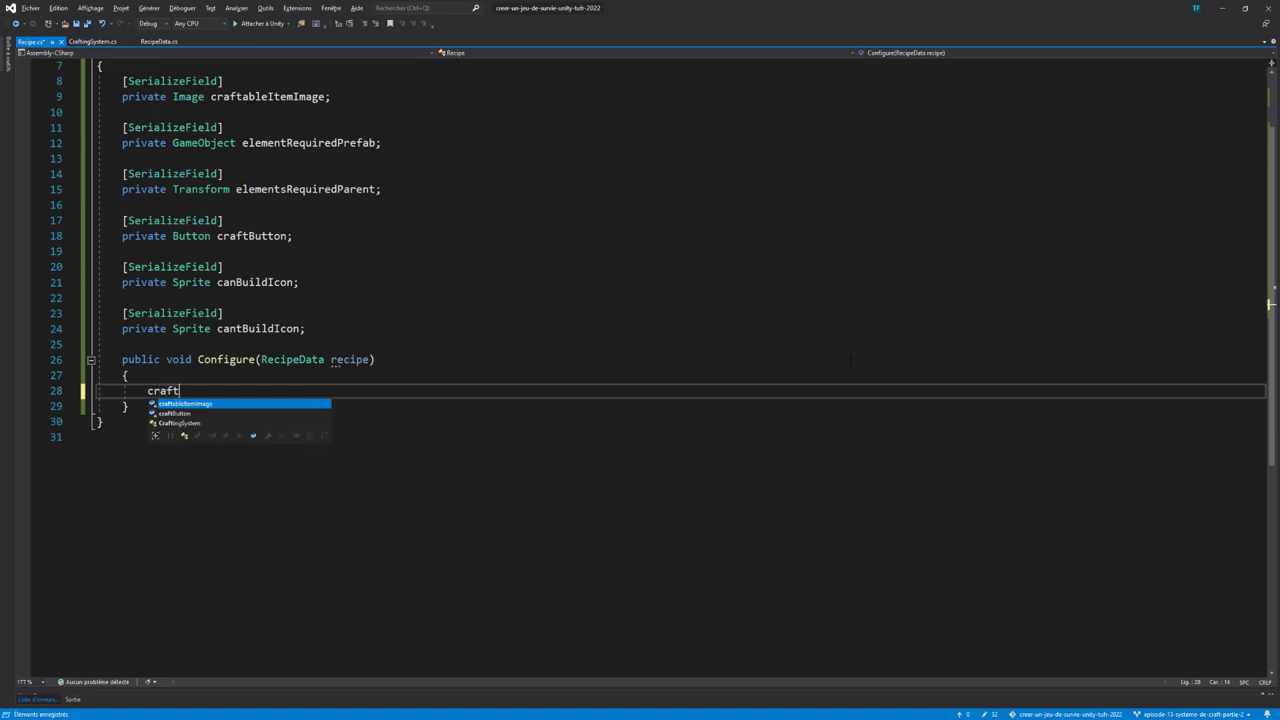
key("Tab")
type("= ")
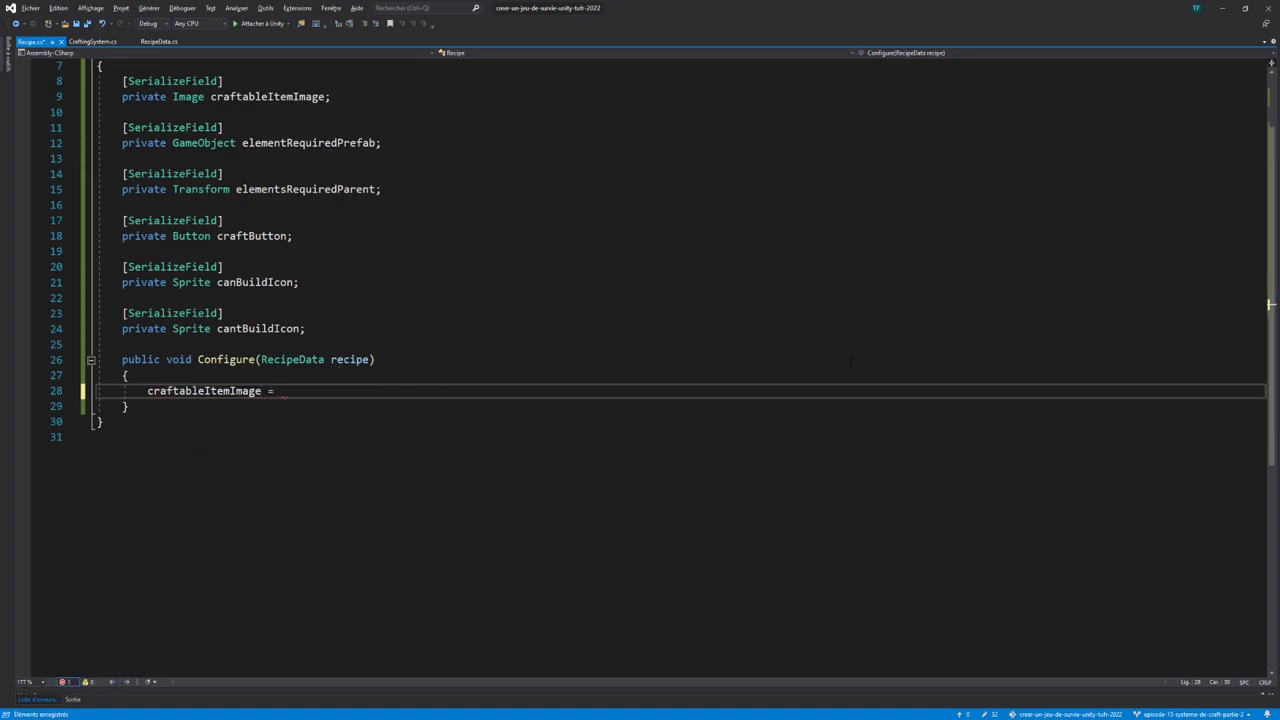
type("recipe")
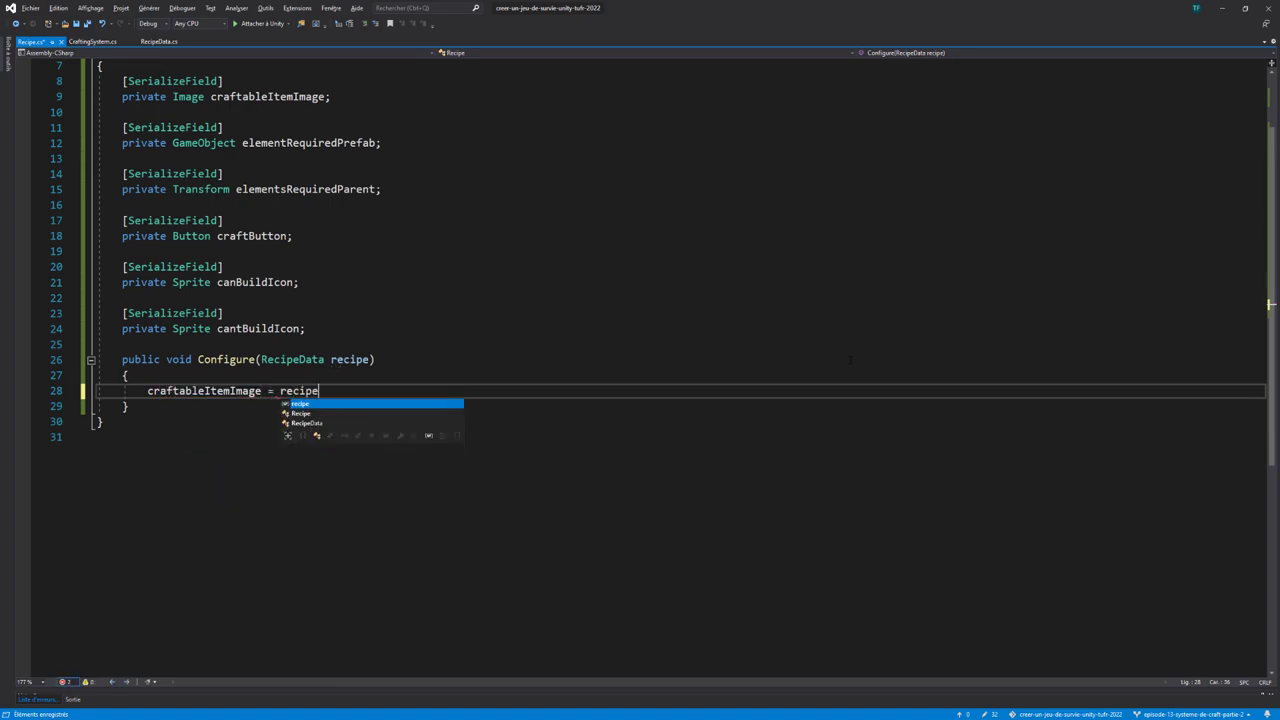
type(".")
type("c")
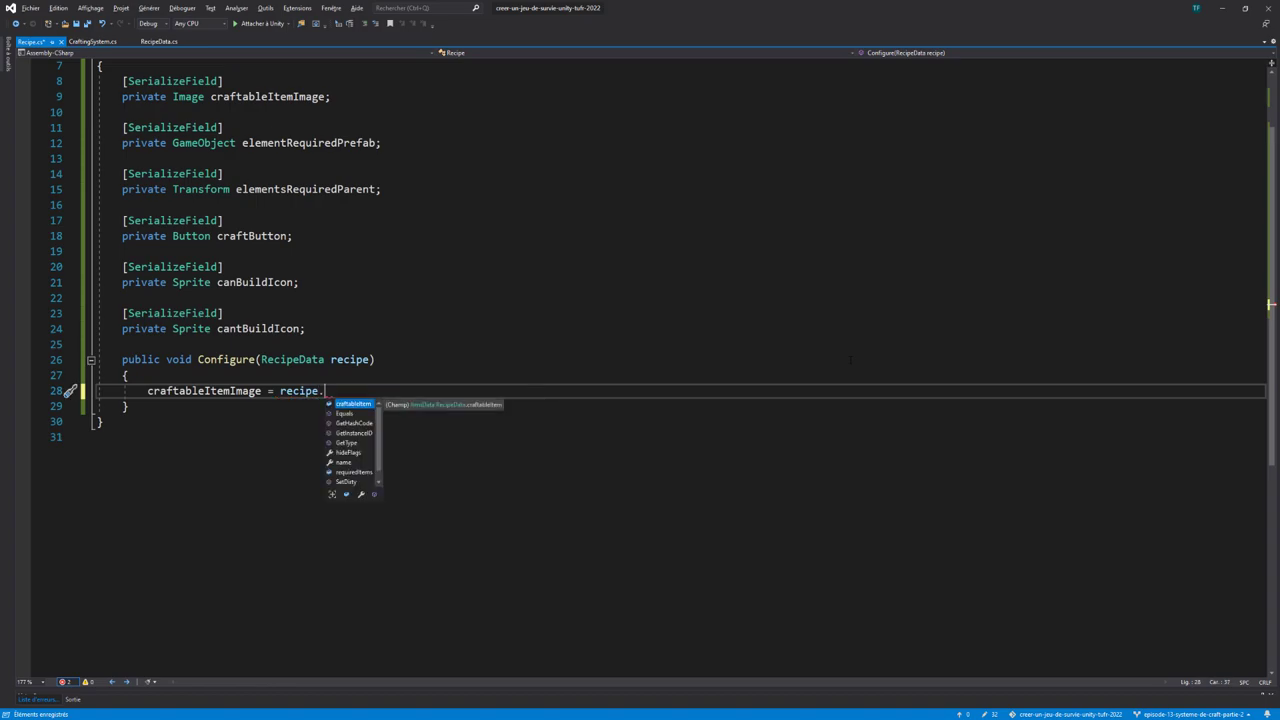
key("Tab")
type(".")
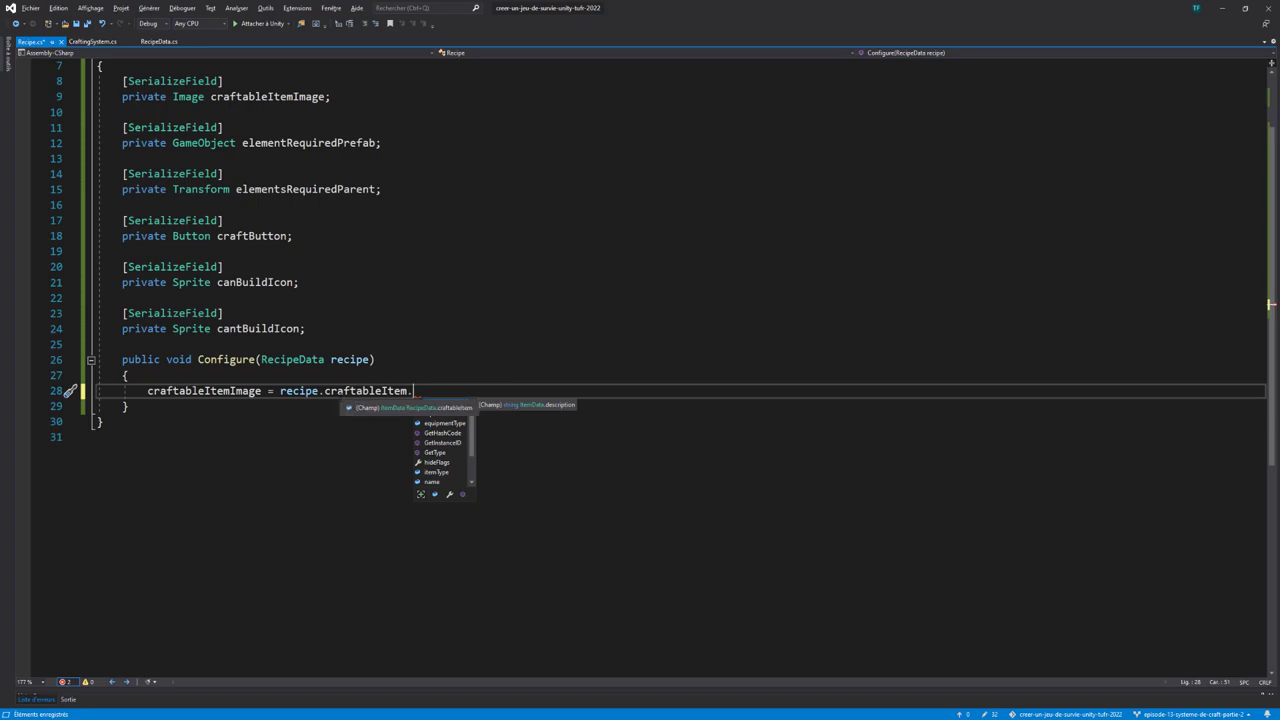
left_click(435, 494)
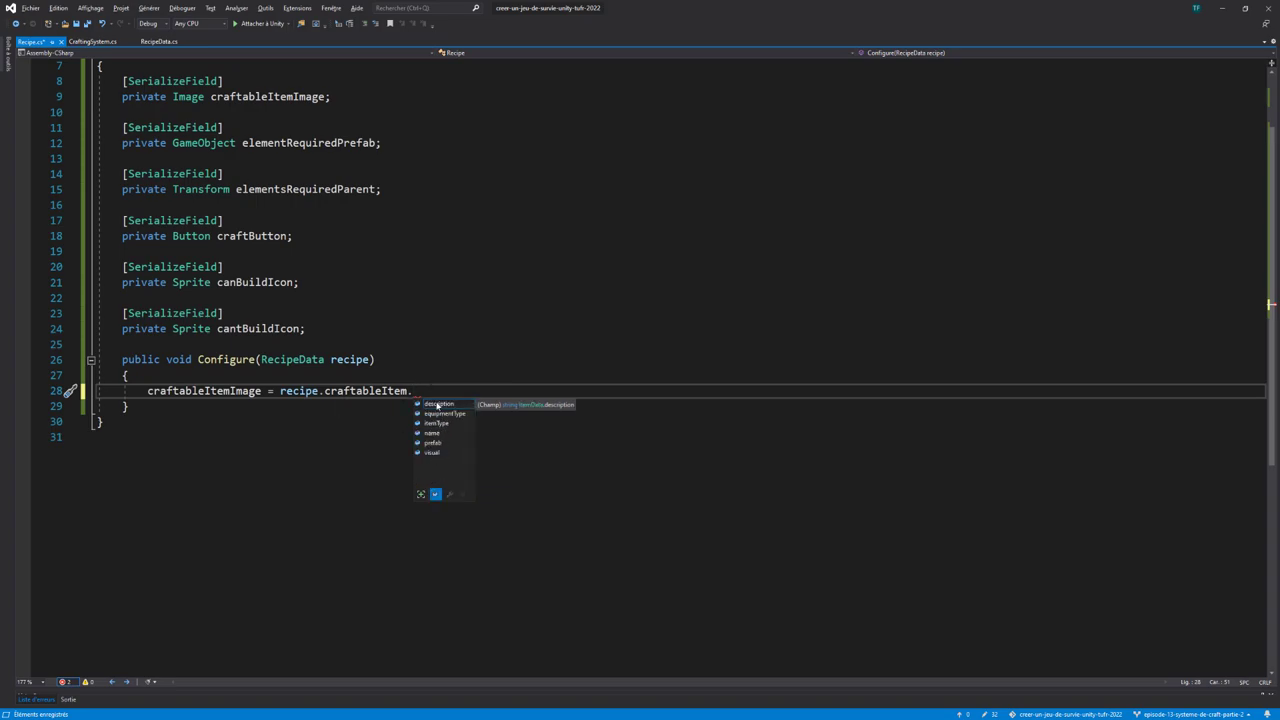
left_click(432, 453)
double_click(432, 453)
type(";")
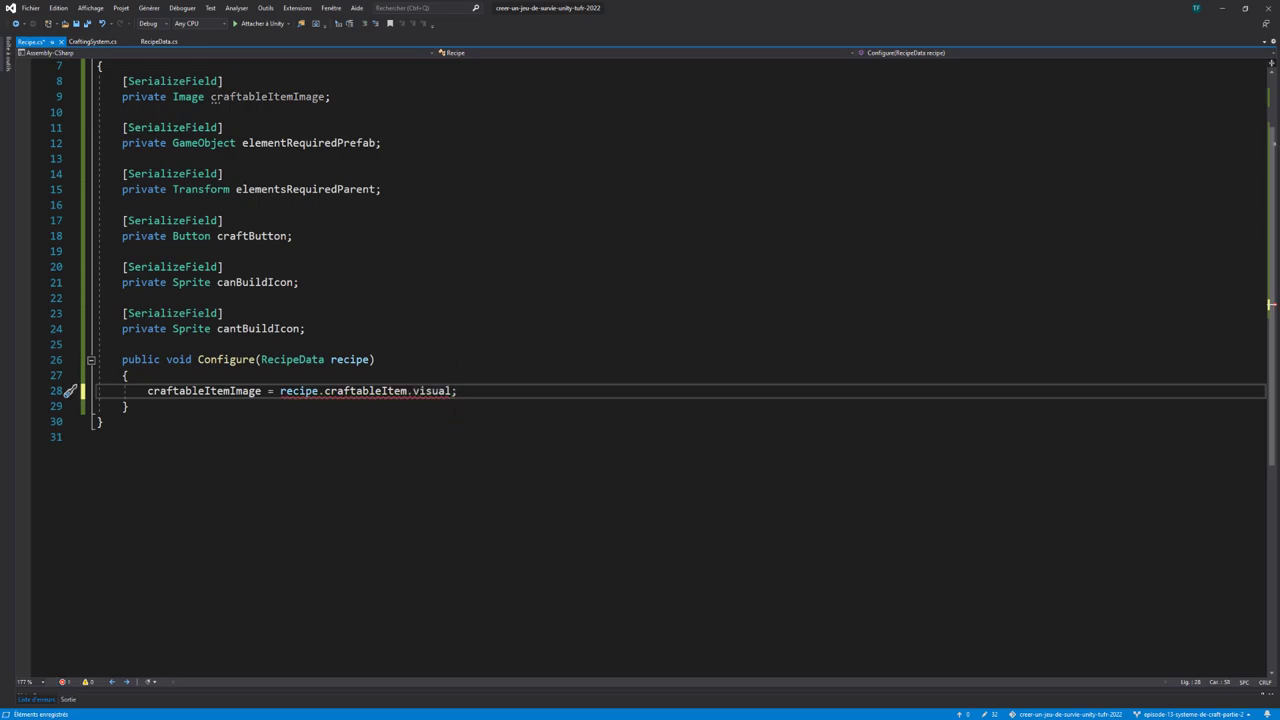
left_click(263, 390)
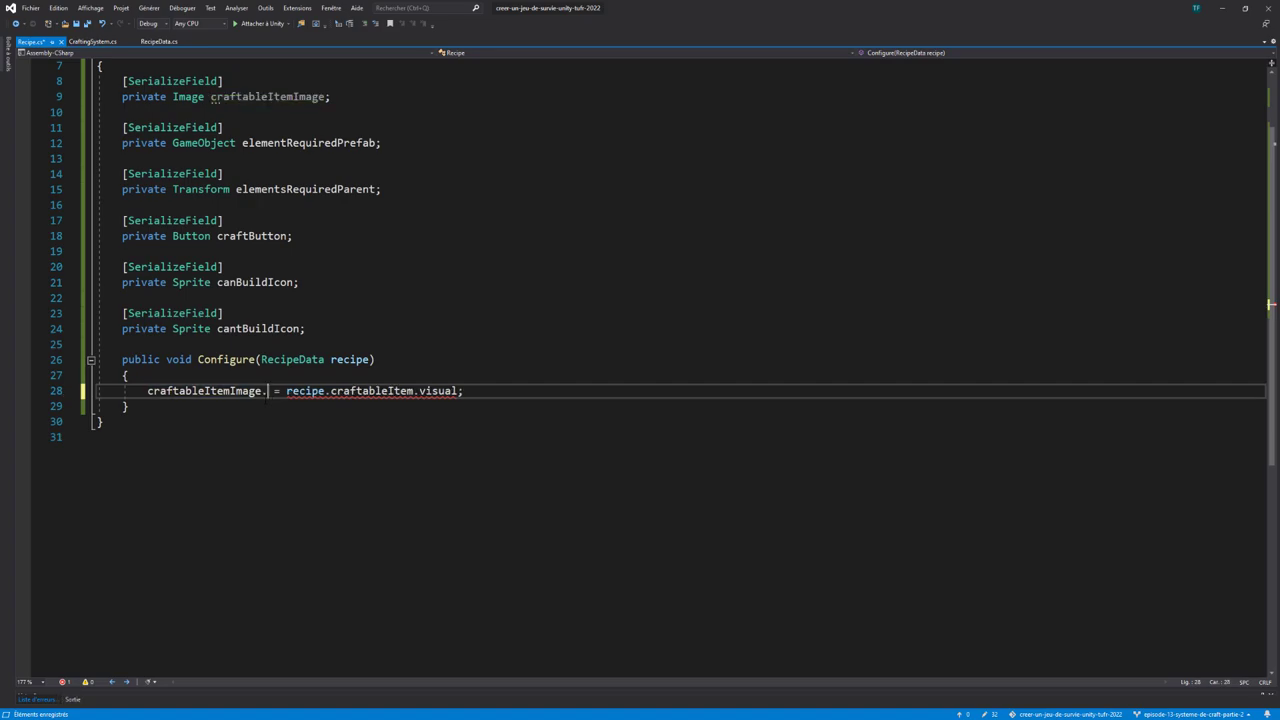
type(".sprite")
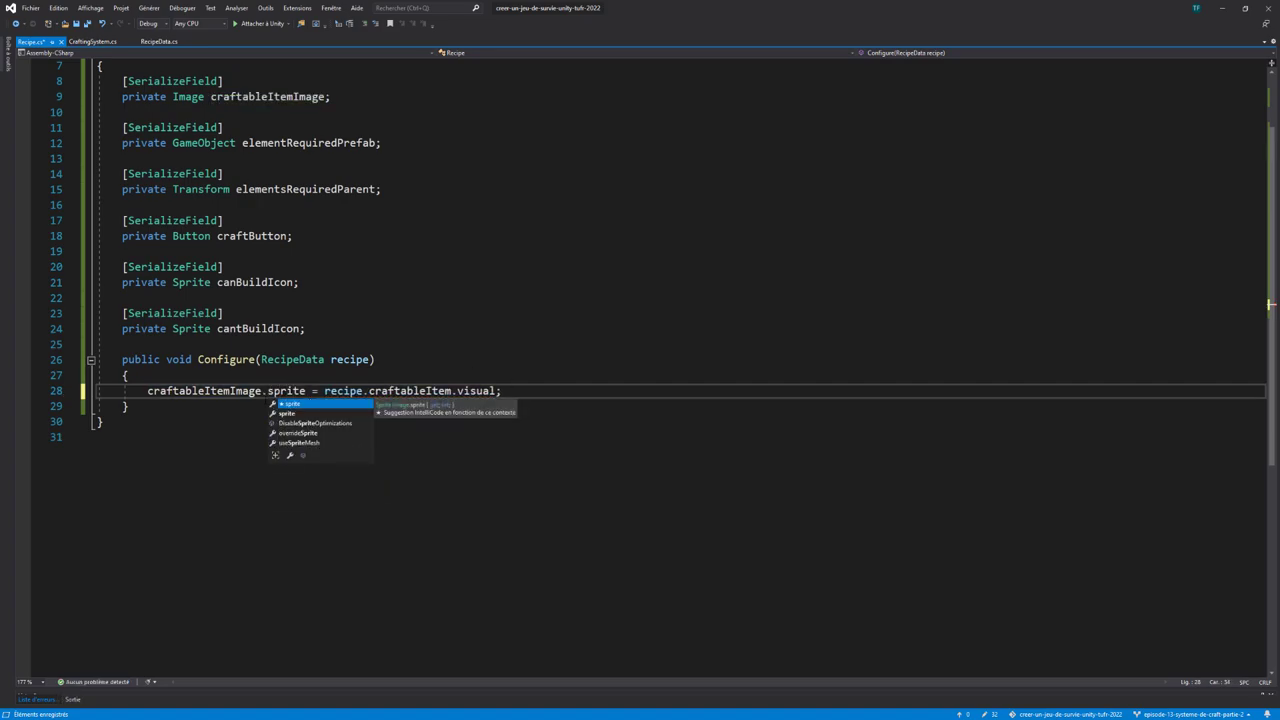
key("End")
key("Return")
key("Return")
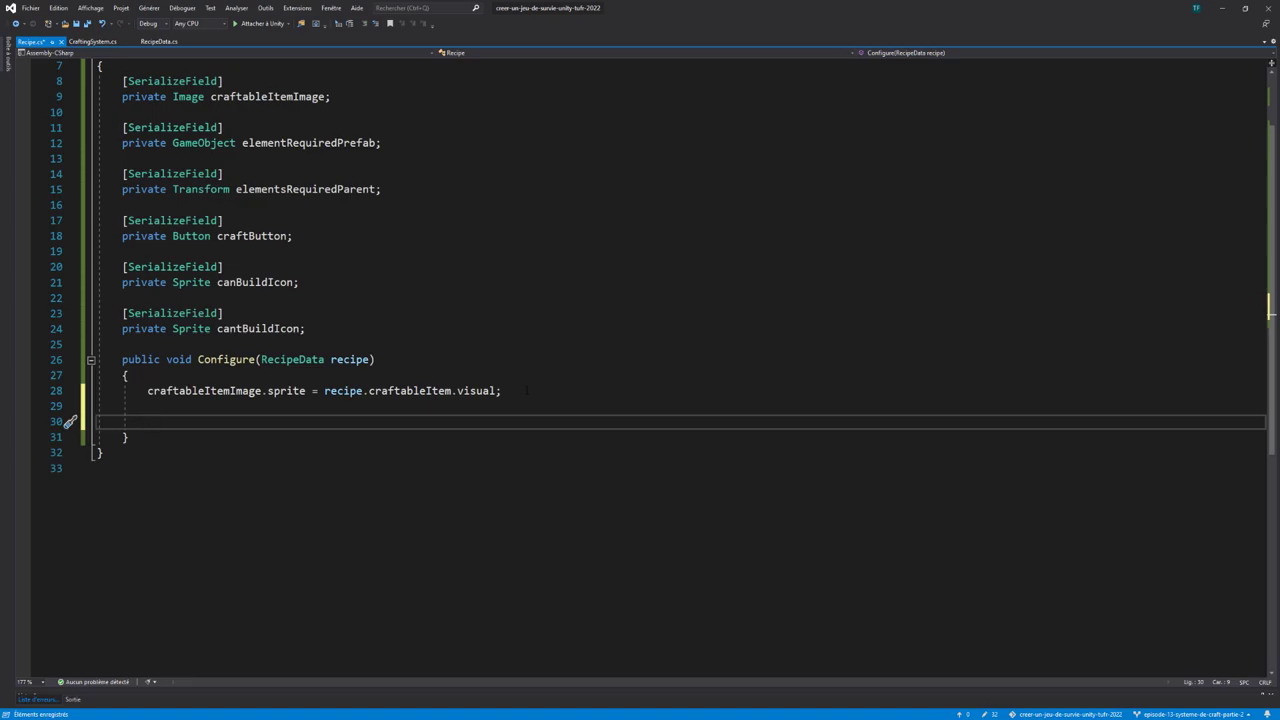
Add a for loop running i up to recipe.requiredItems.Length
type("for")
key("Tab")
key("Tab")
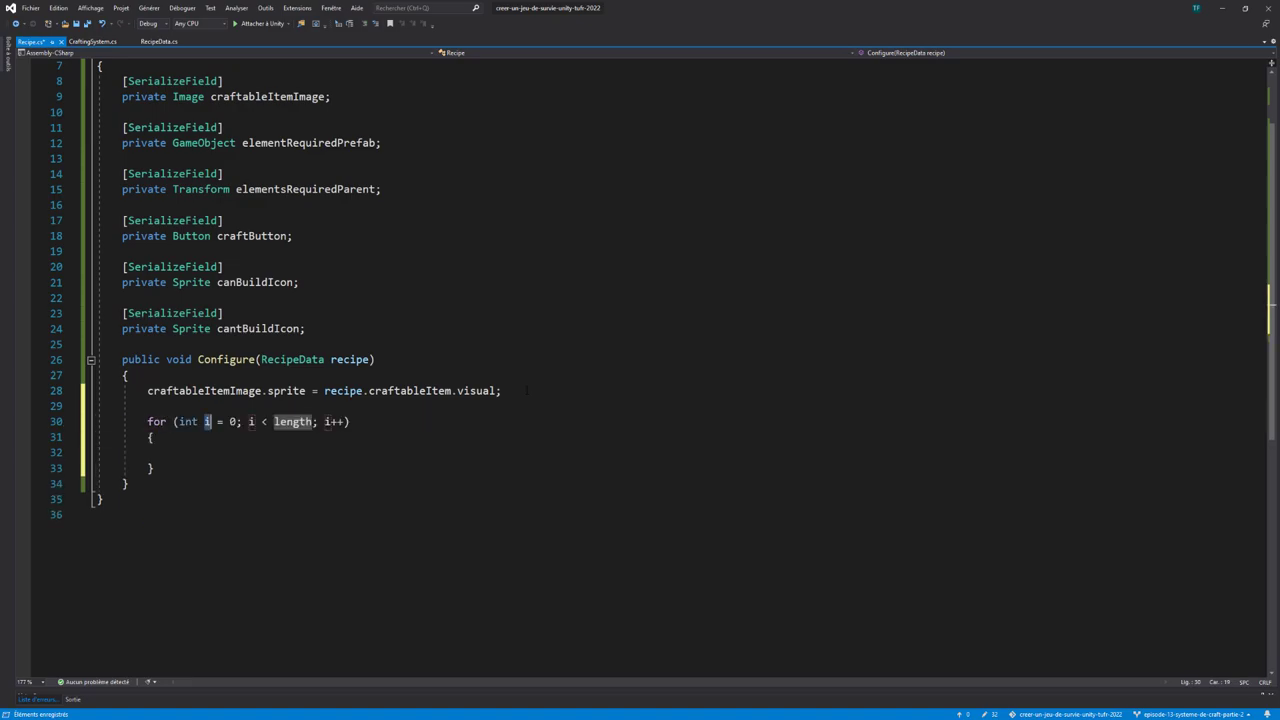
type("recip")
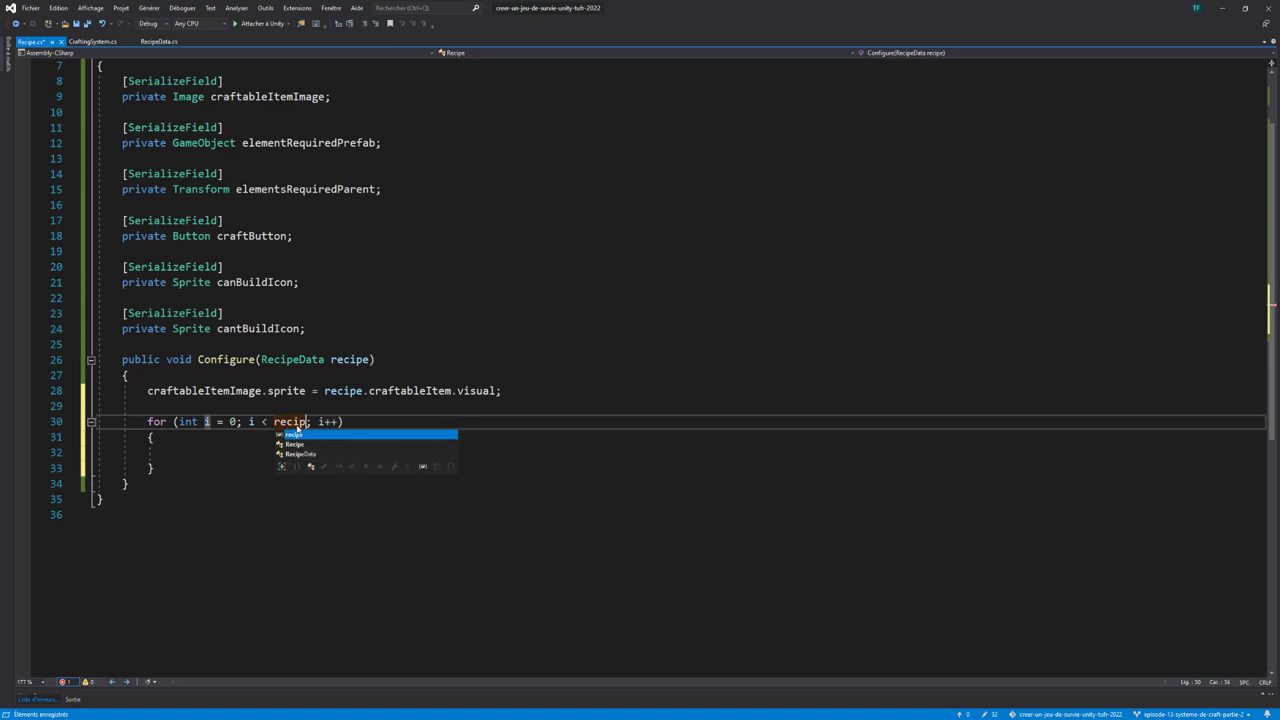
type("e.")
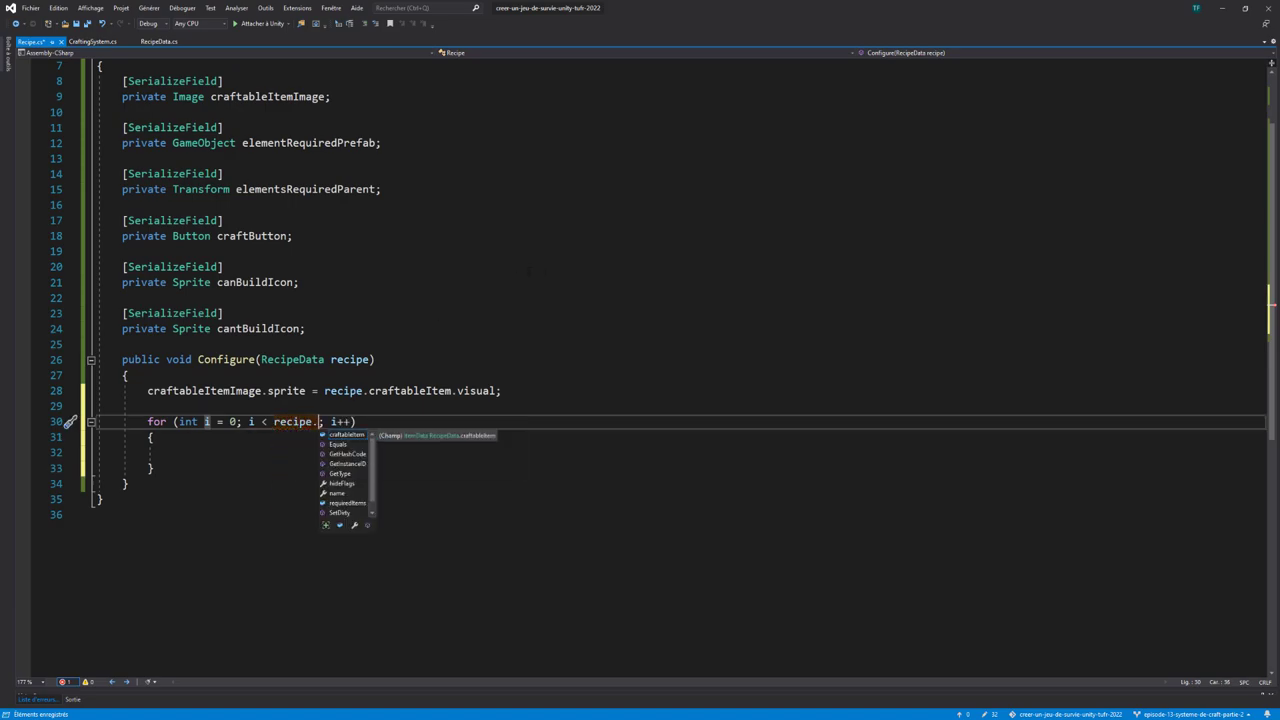
type("req")
key("Tab")
type(".")
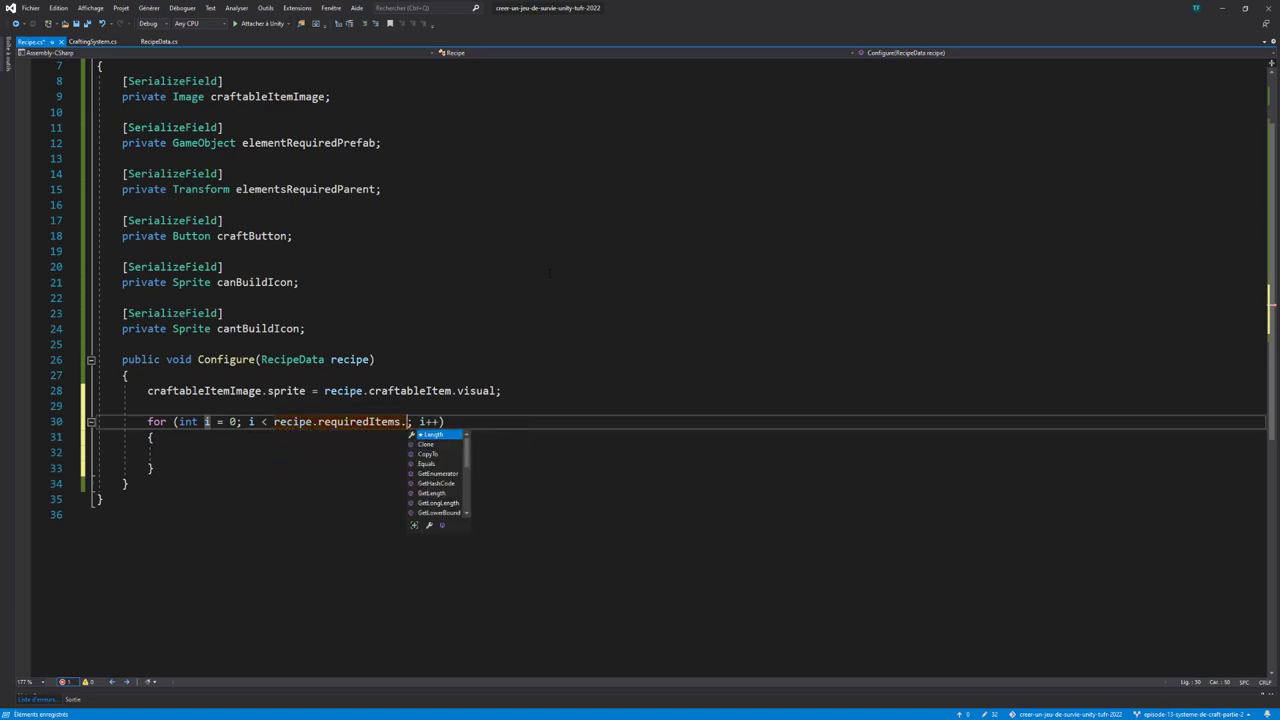
key("Tab")
key("Return")
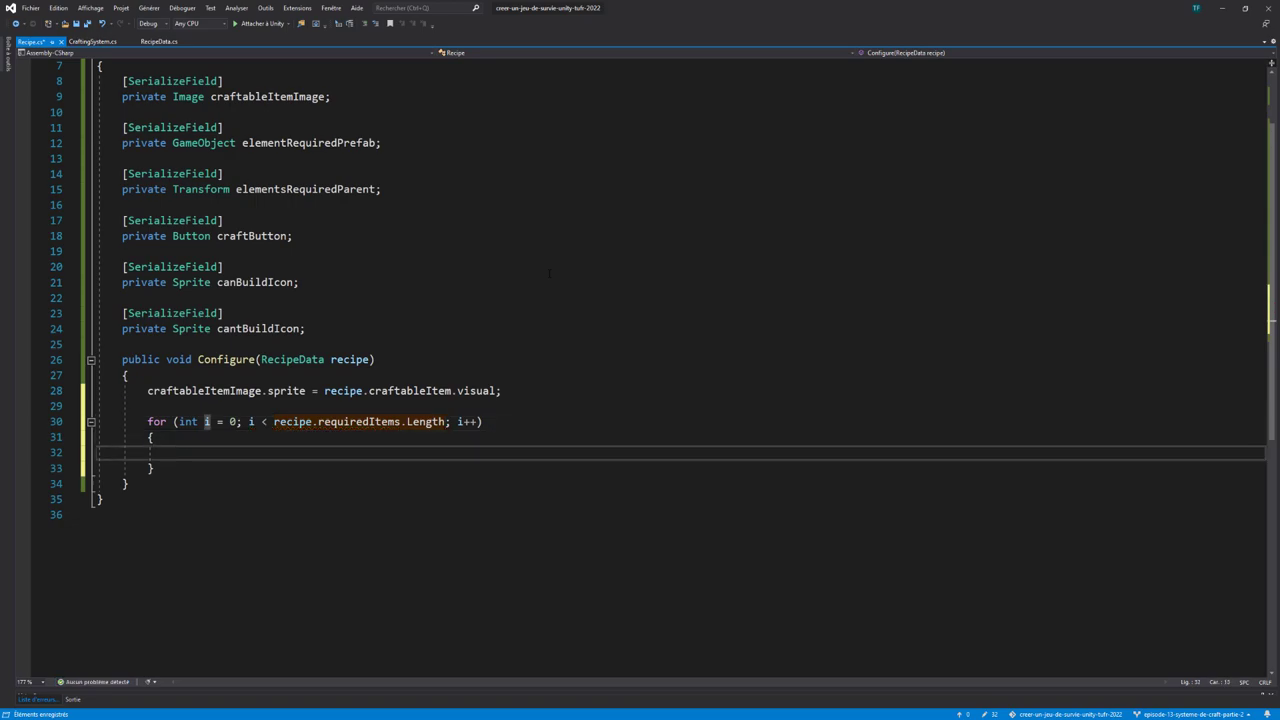
In the loop, add GameObject requiredItem = Instantiate(elementRequiredPrefab, elementsRequiredParent);
type("GameObject ")
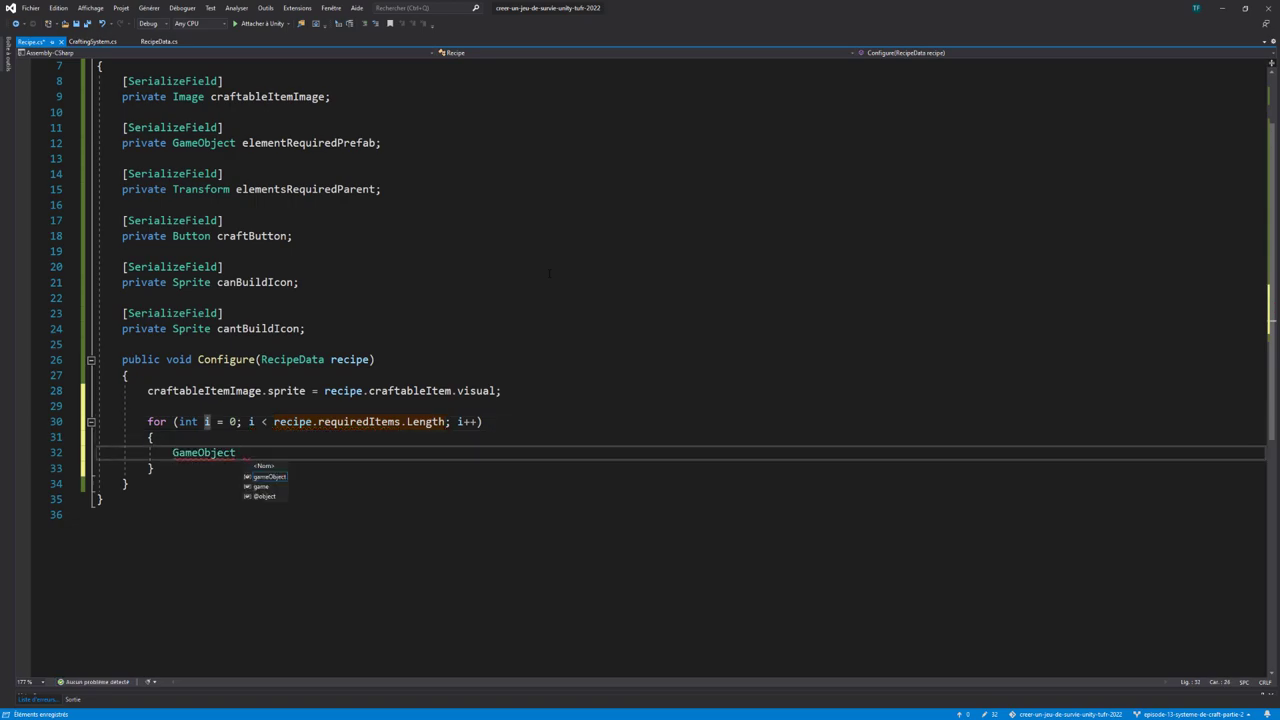
type("required")
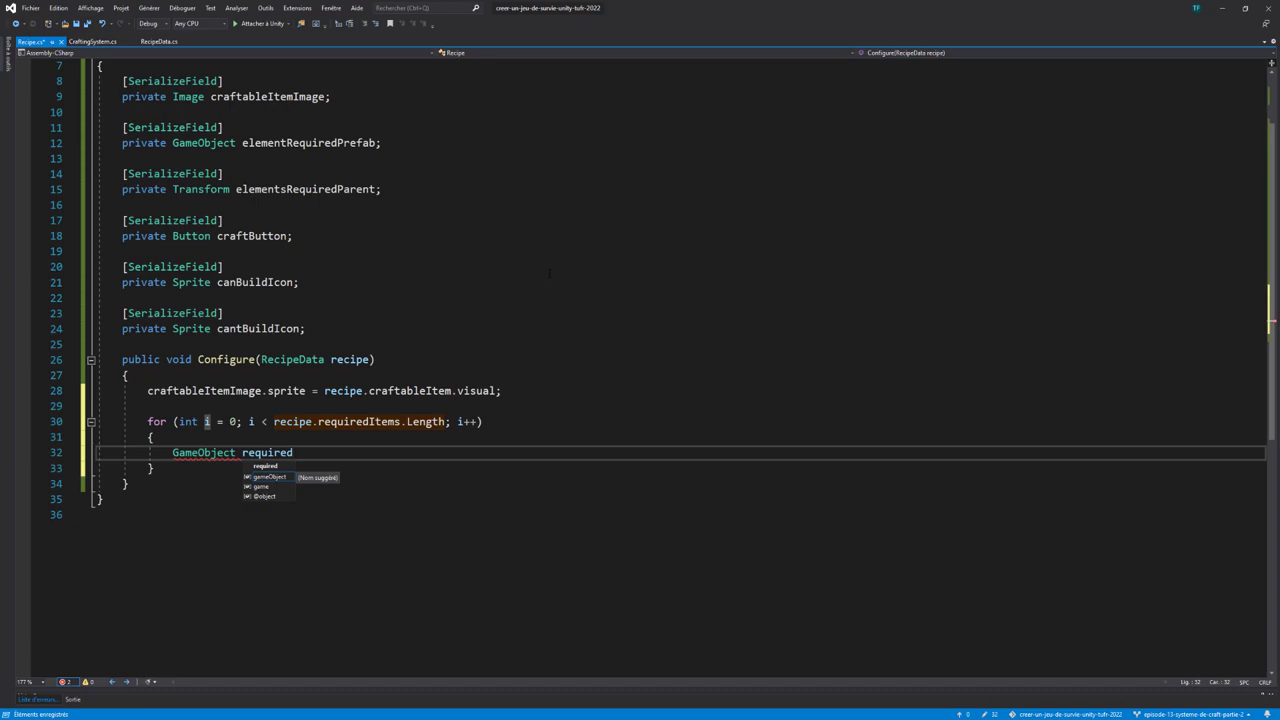
type("Item")
type(" = ")
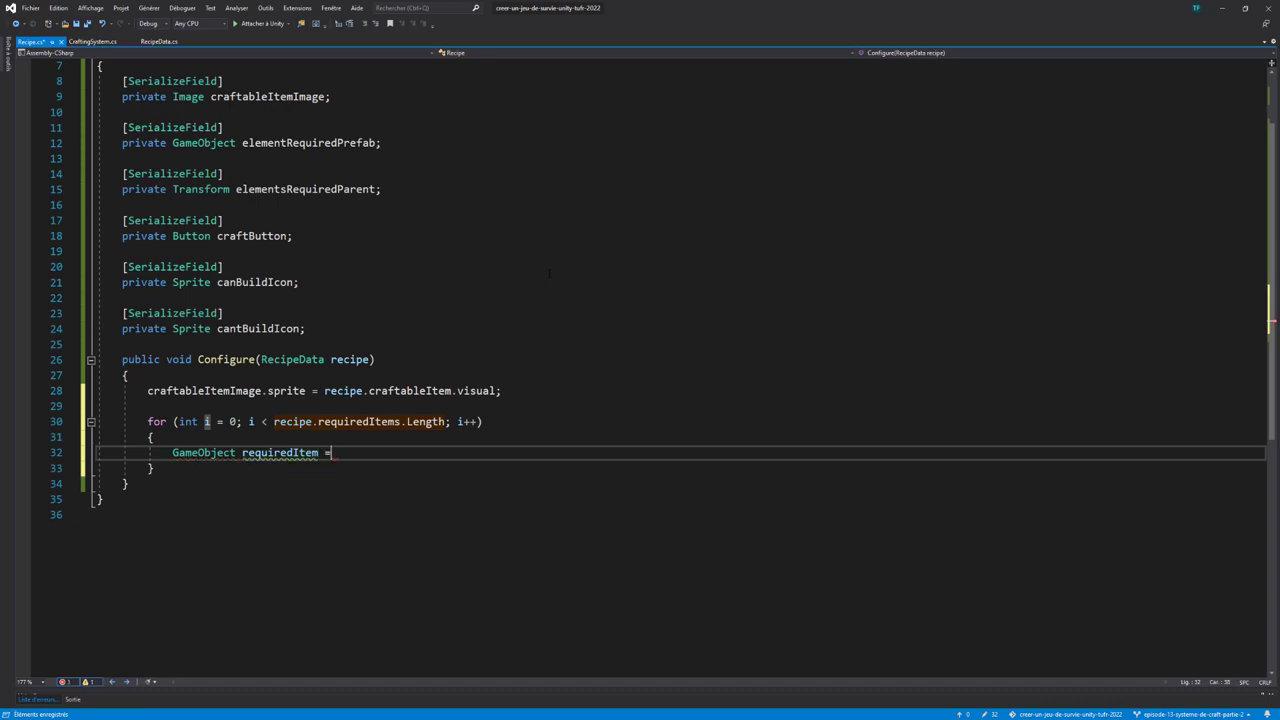
type("Instan")
key("Tab")
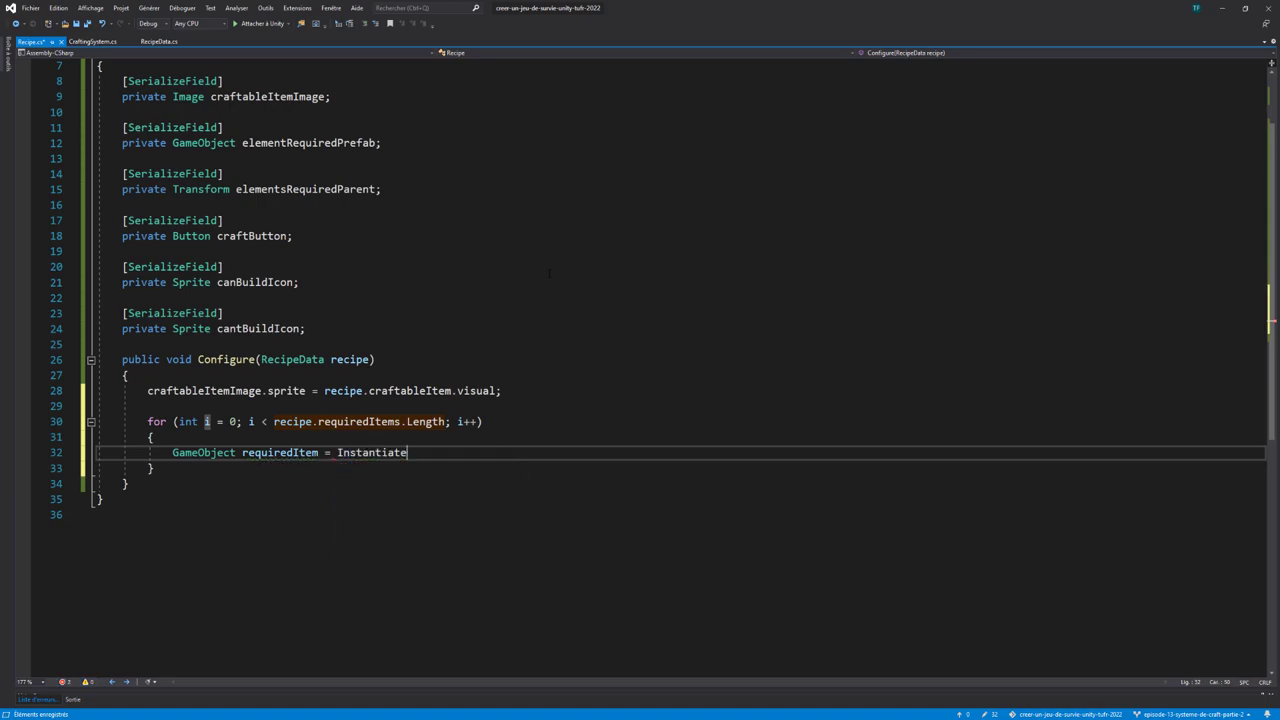
type("(elemen")
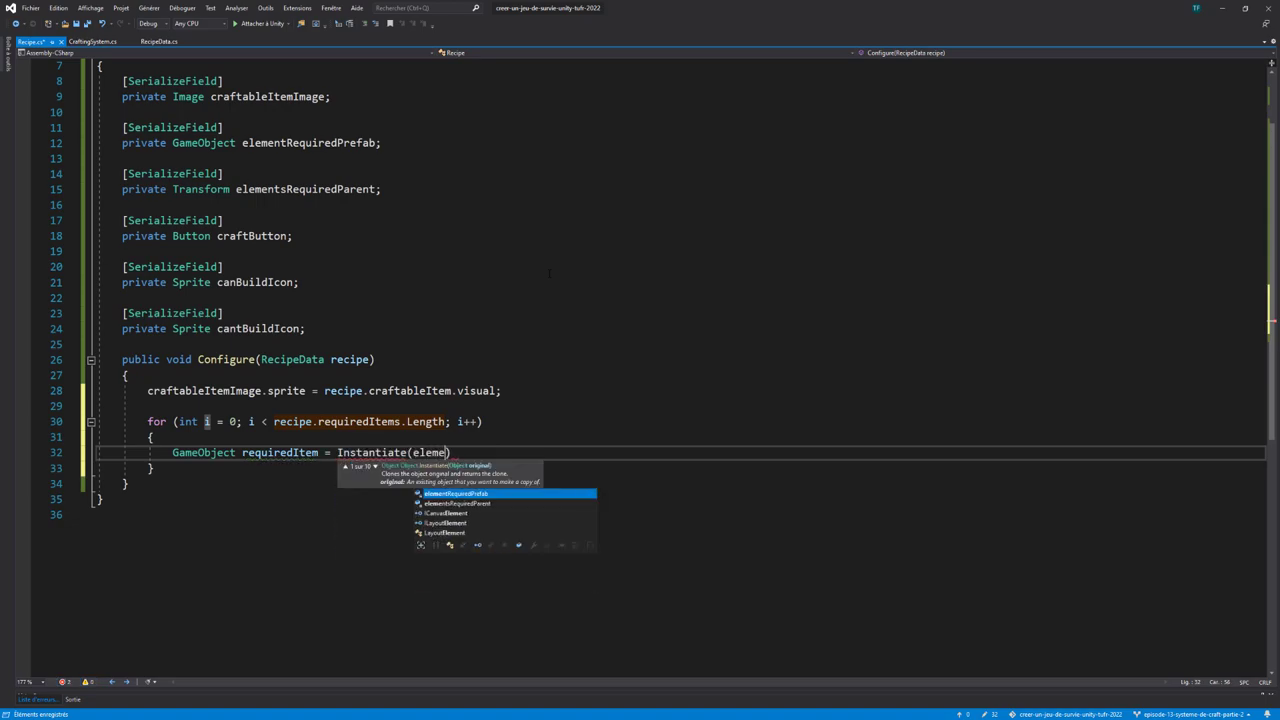
key("Tab")
type(", ele")
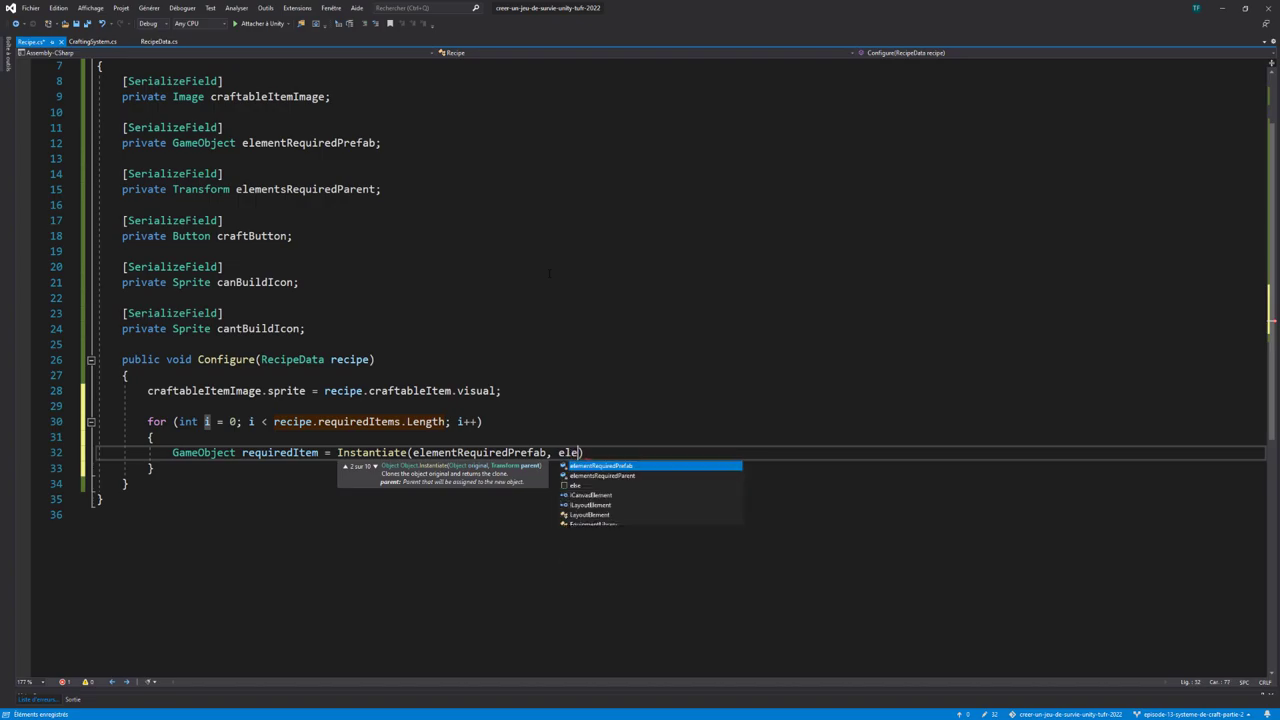
type("me")
key("Down")
key("Tab")
type(")")
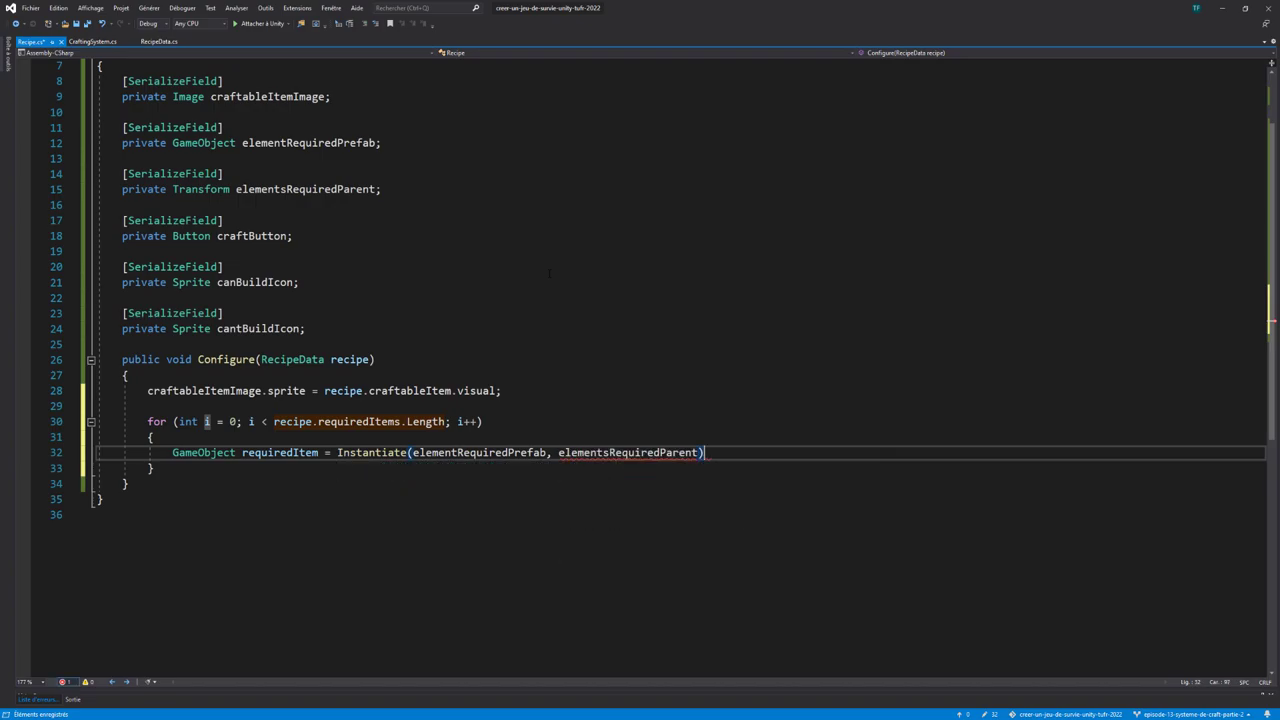
type(";")
key("Return")
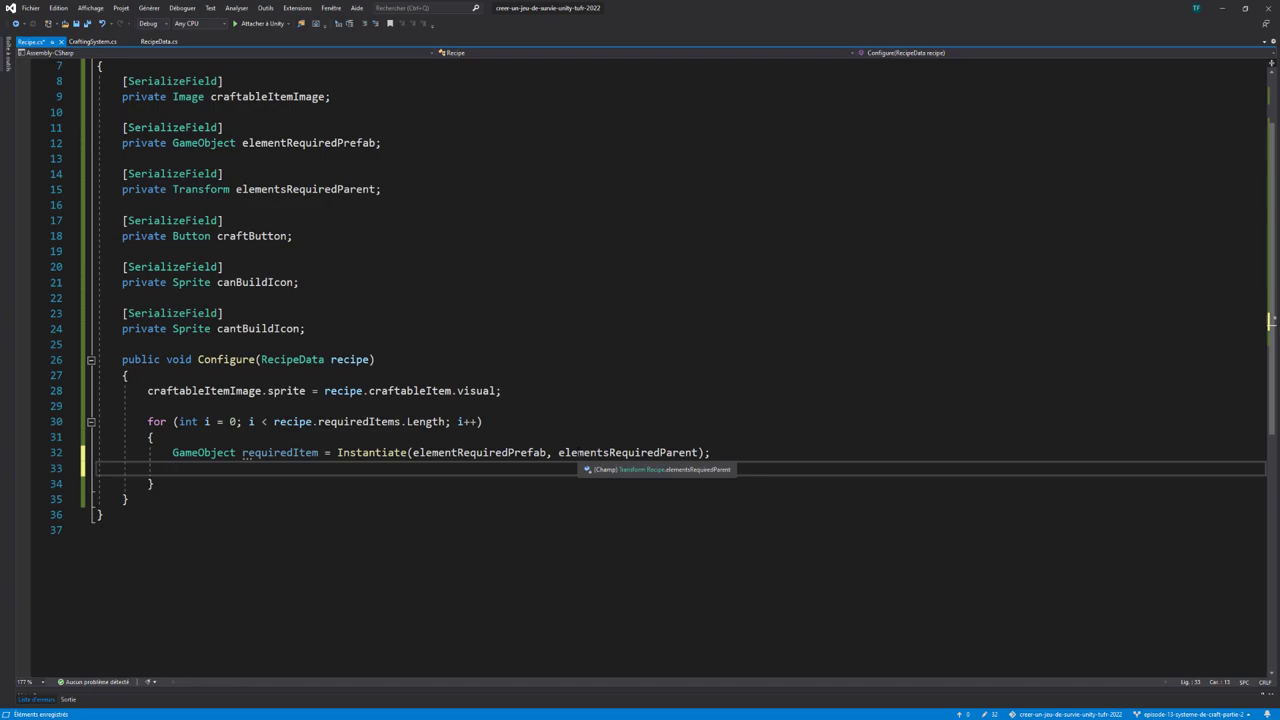
Begin a line targeting requiredItem.transform.GetChild(0).GetComponent<Image>().sprite
type("requi")
key("Tab")
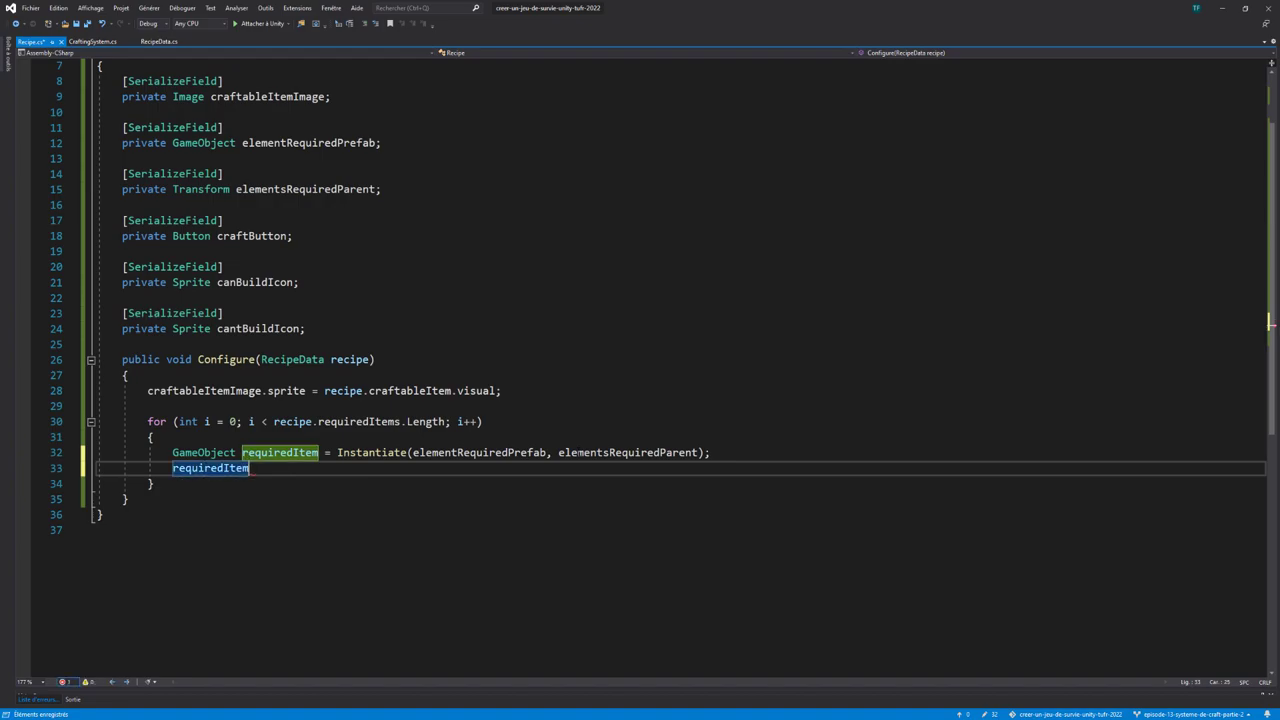
type(".transform.get")
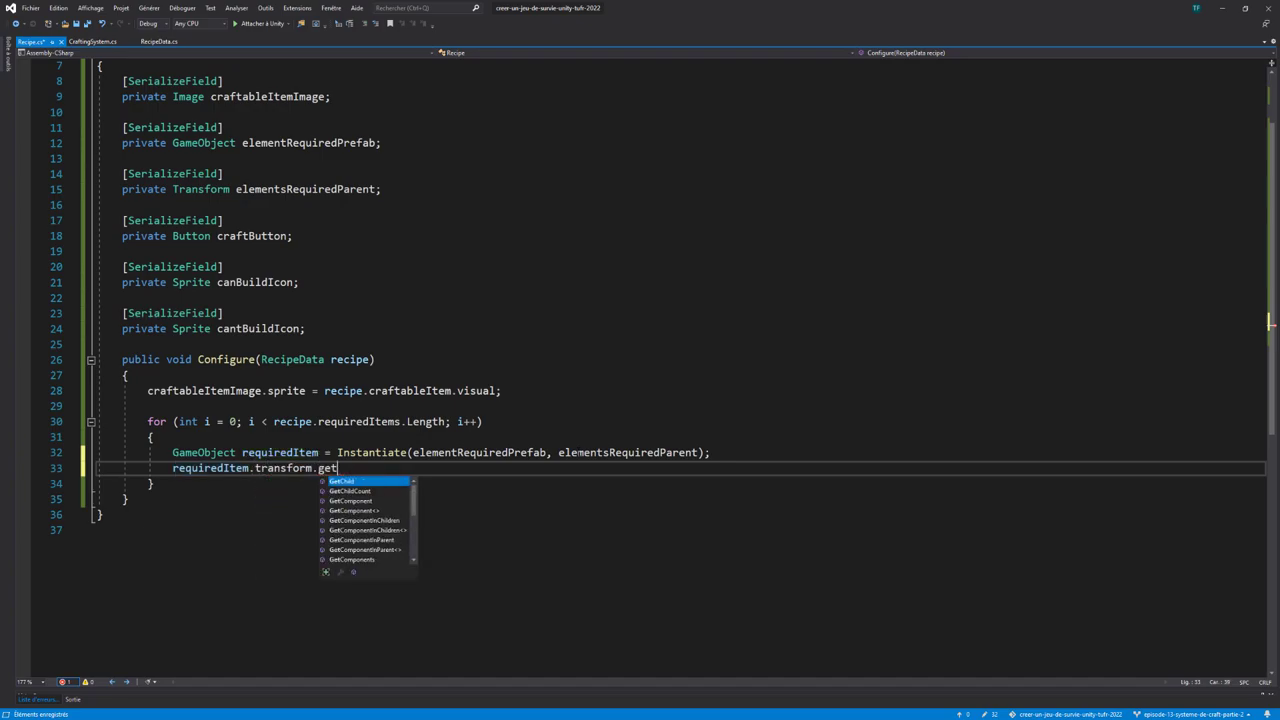
type("(")
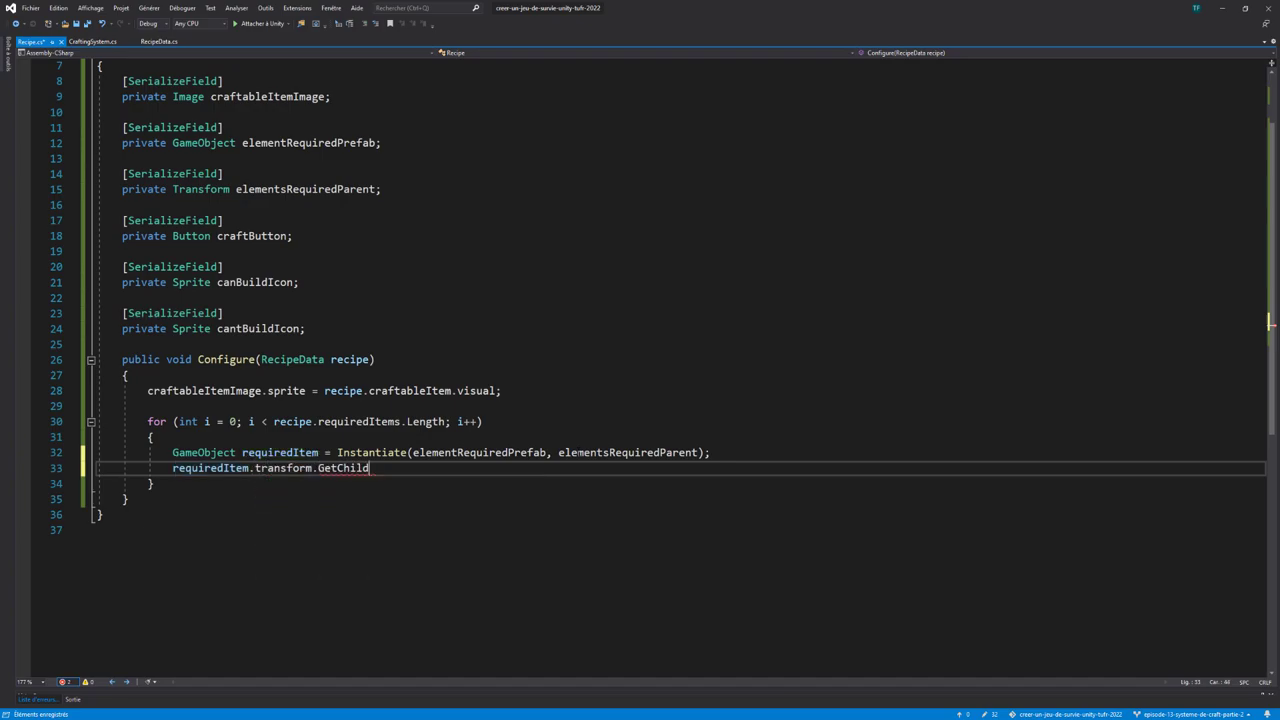
type("0")
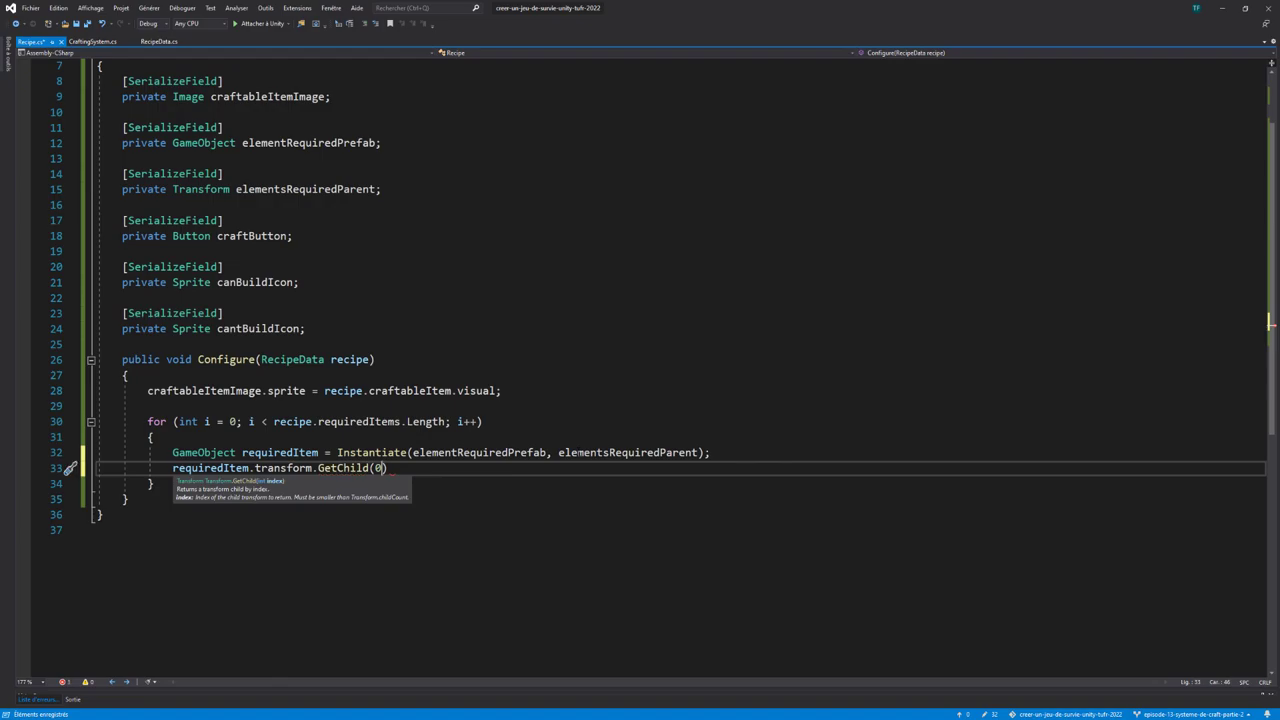
type(")")
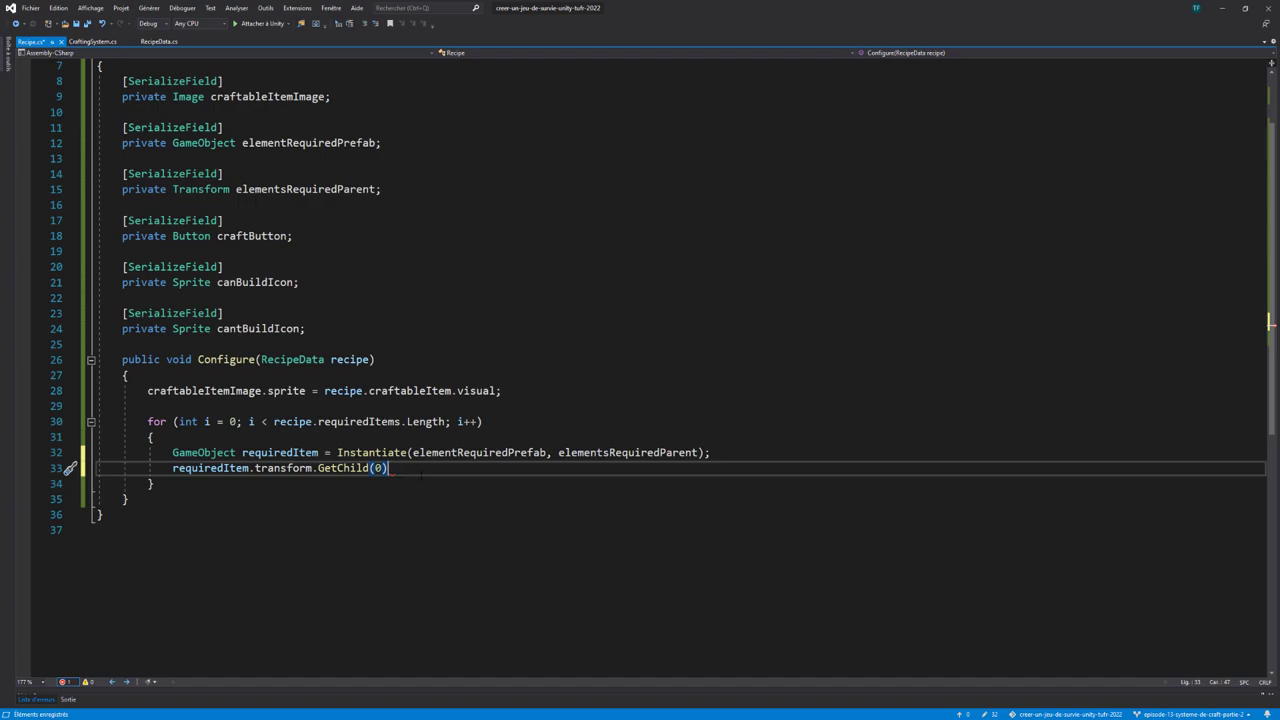
type(".getco")
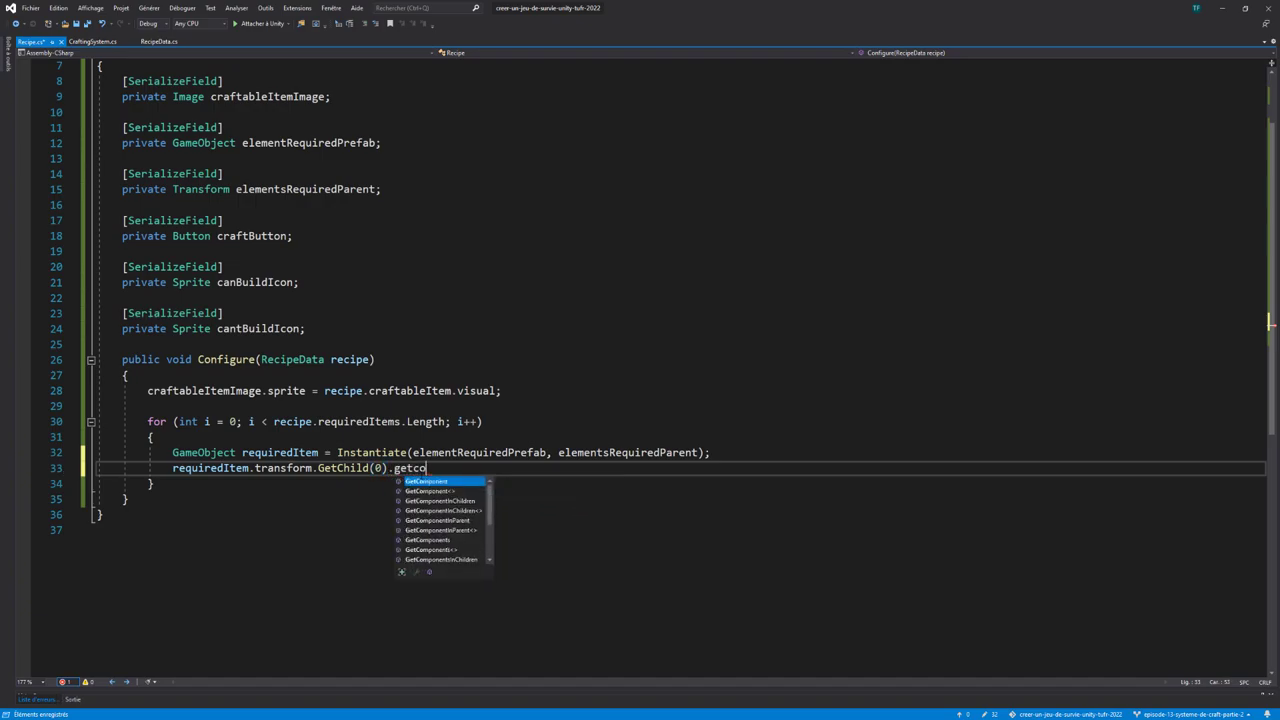
key("Tab")
type("<")
type("Ima")
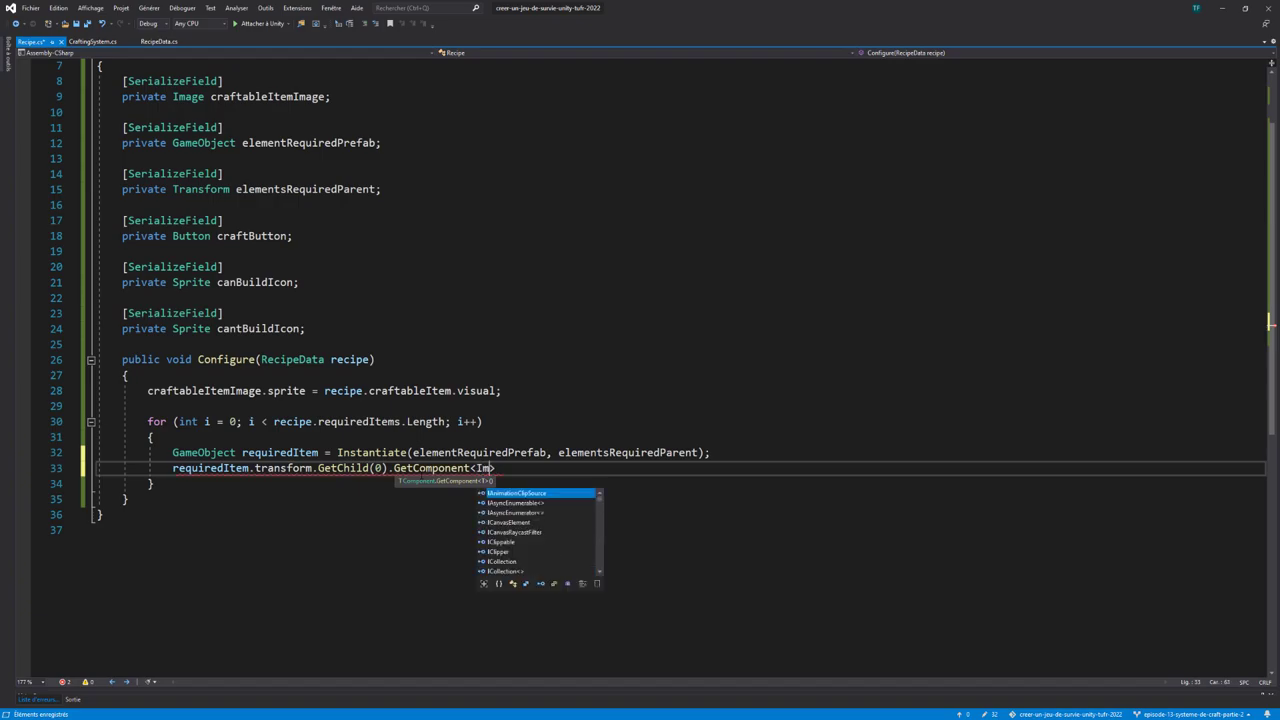
type("ge>().")
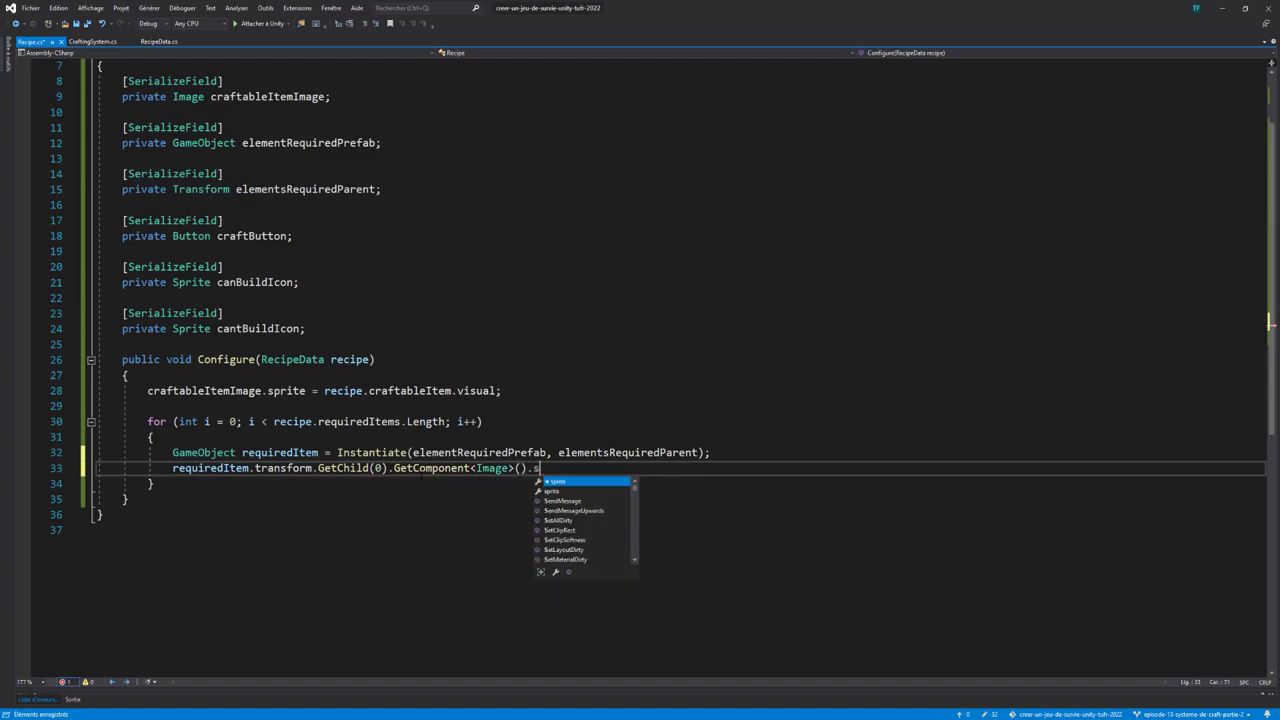
type("sprite")
Assign that sprite recipe.requiredItems[i].visual and save Recipe.cs
type(" = ")
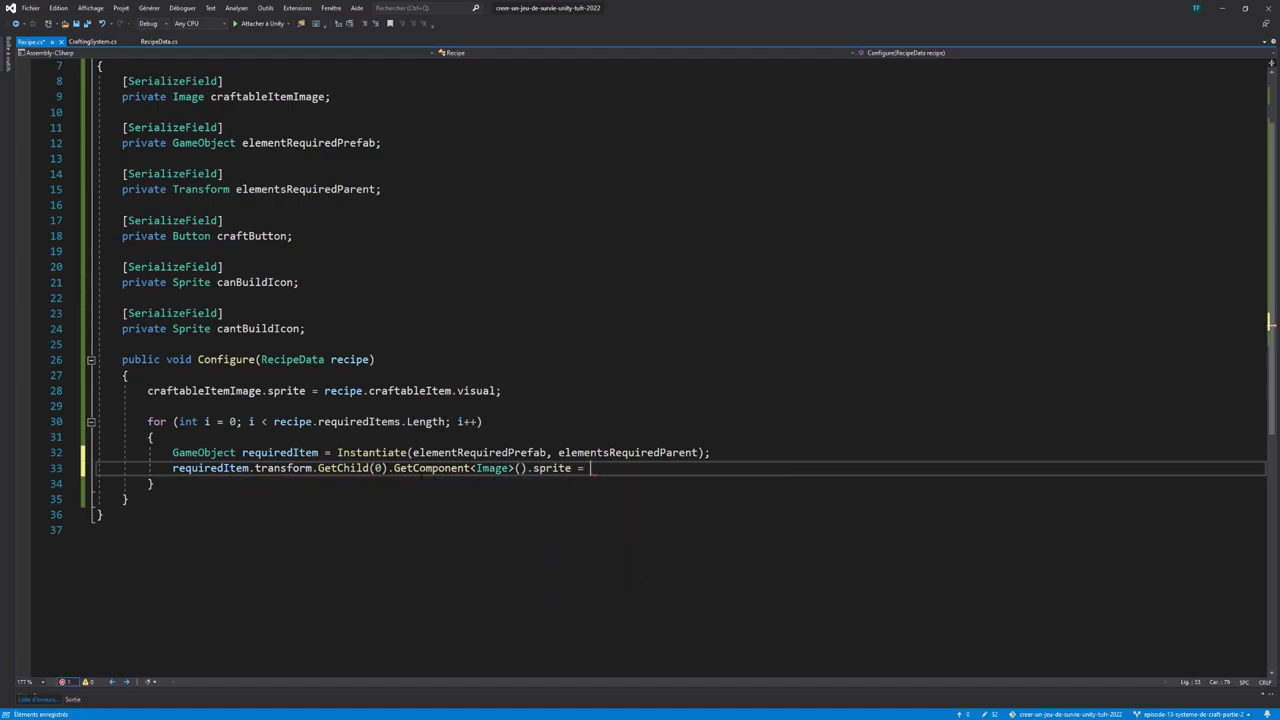
type("r")
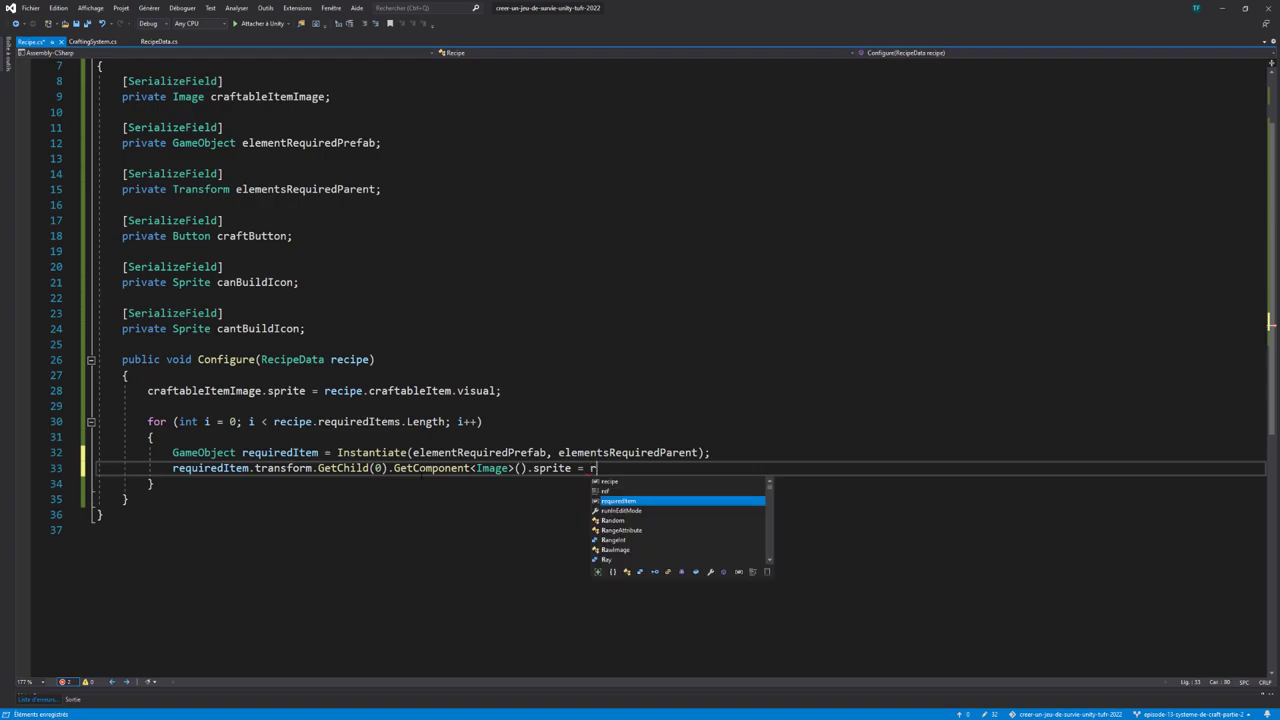
type("ecipe.")
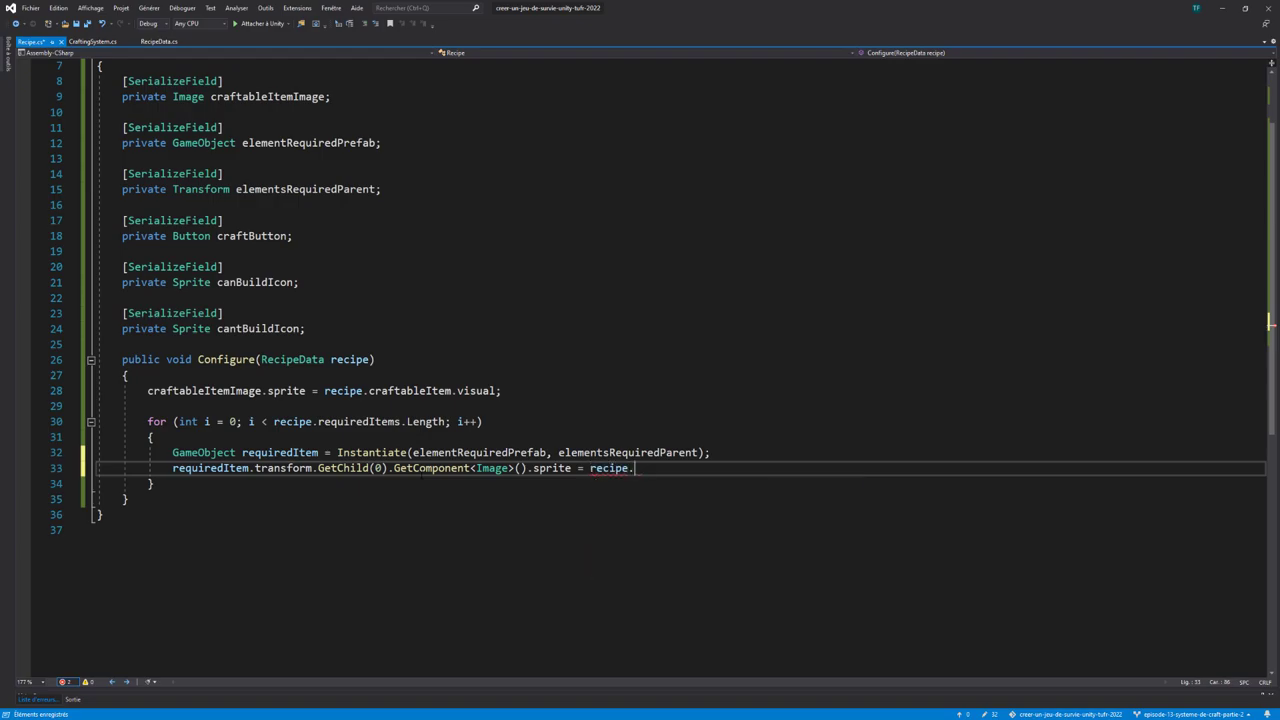
key("Down")
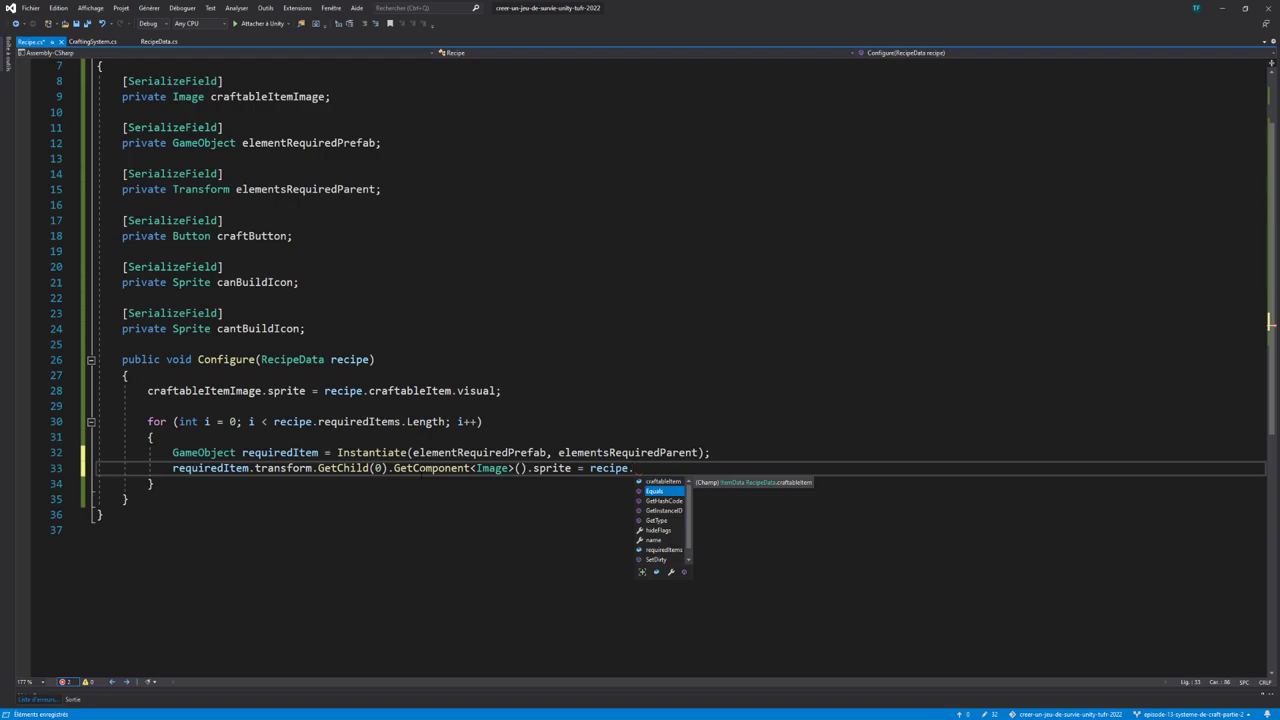
key("Down")
key("Down")
key("Down")
key("Down")
key("Down")
key("Up")
key("Down")
key("Down")
key("Tab")
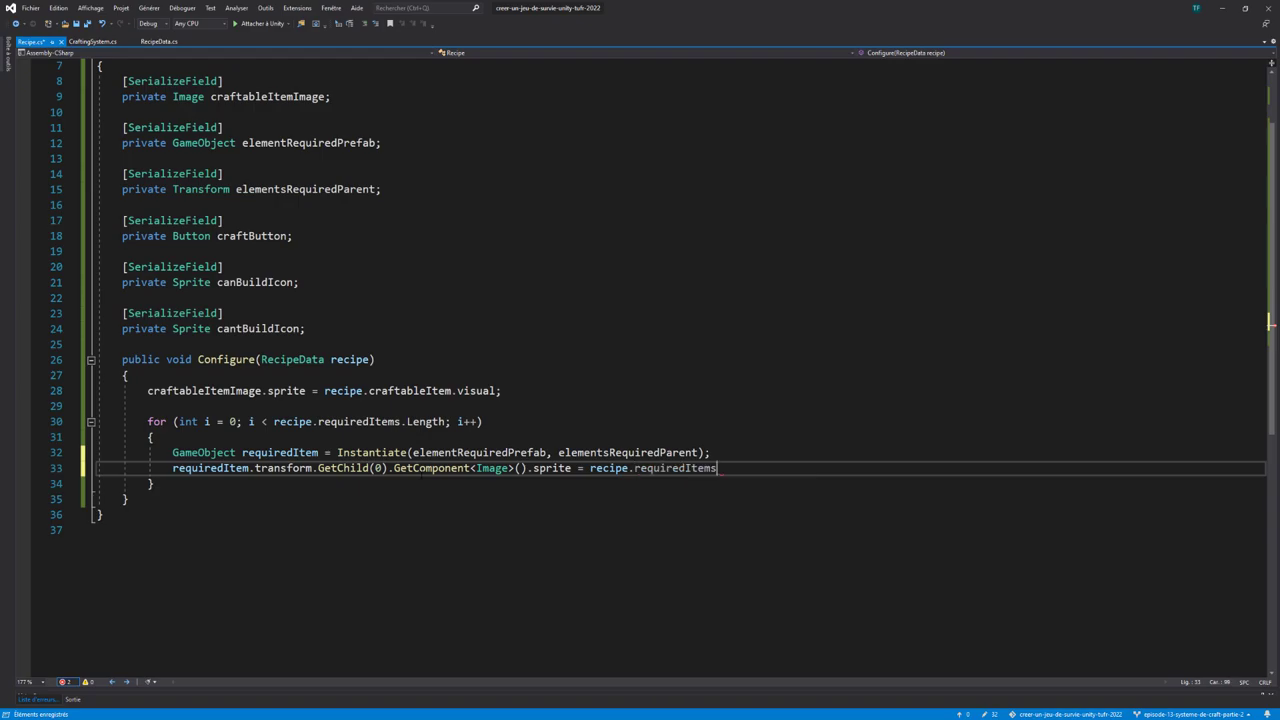
type("[i")
key("Right")
type(".")
key("Tab")
type(";")
key("ctrl+s")
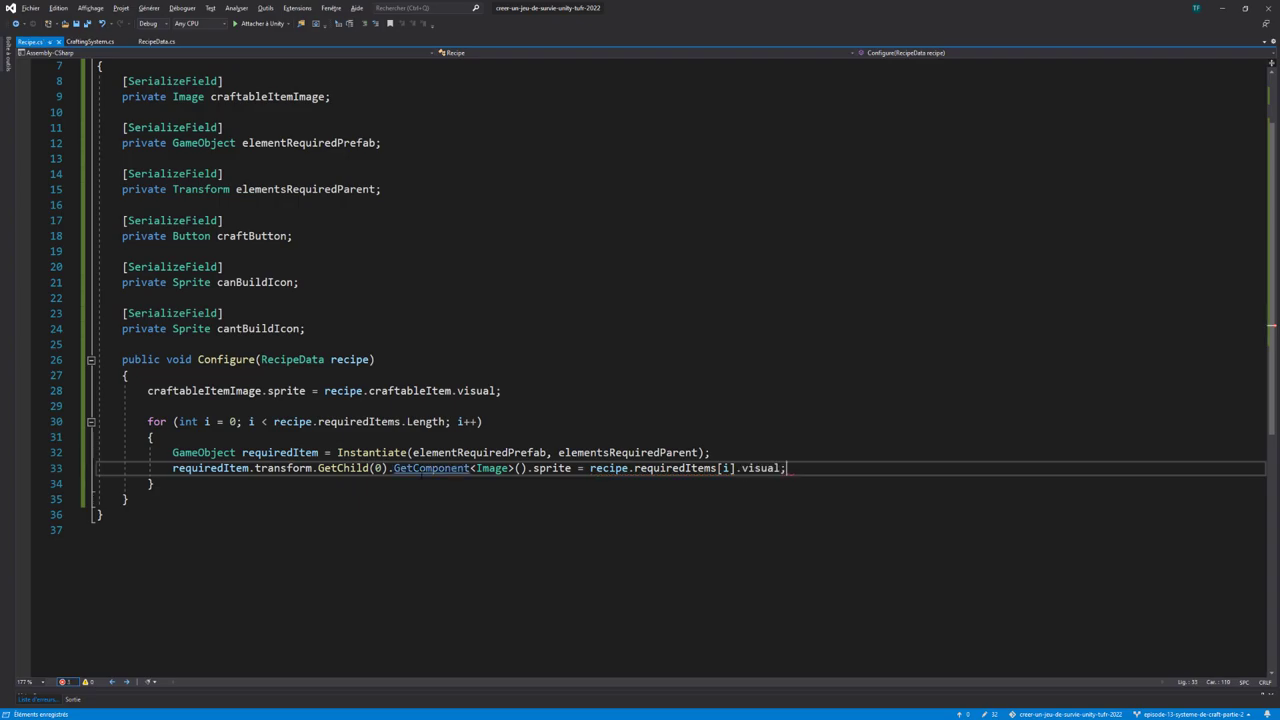
scroll(640, 360, "up", 2)
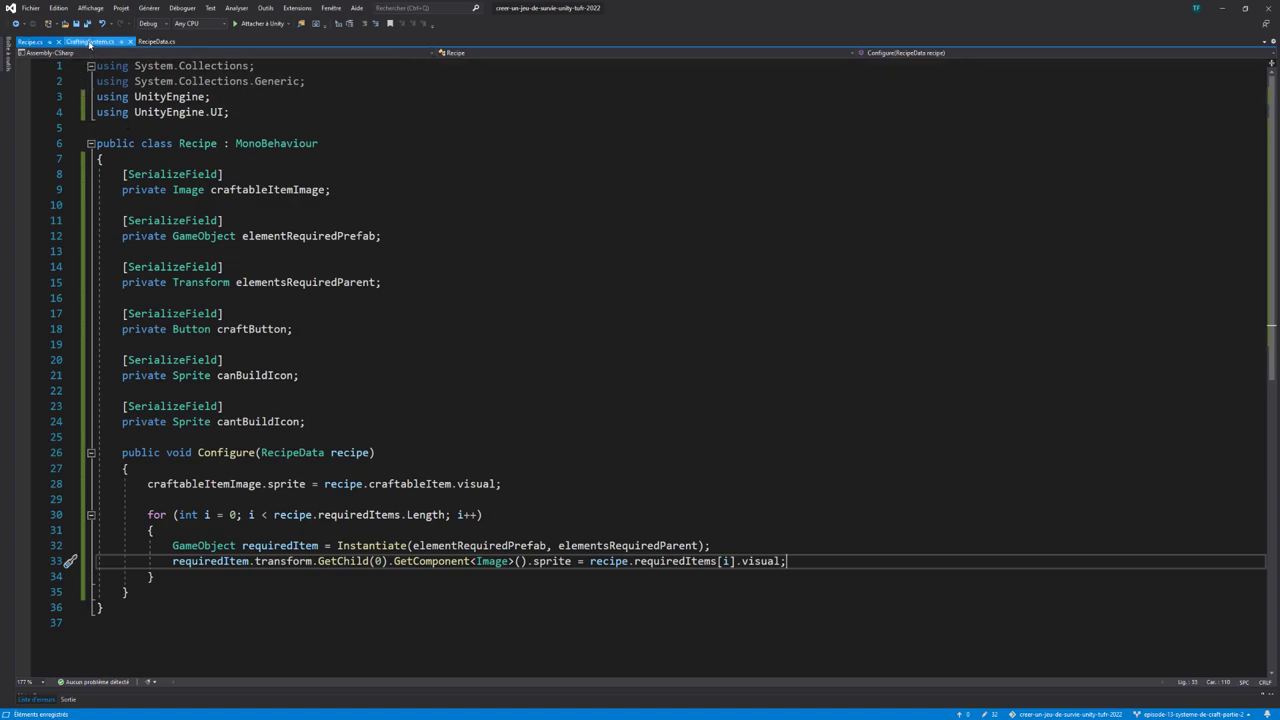
In CraftingSystem.cs, store the instantiated recipe row in GameObject recipe
left_click(90, 42)
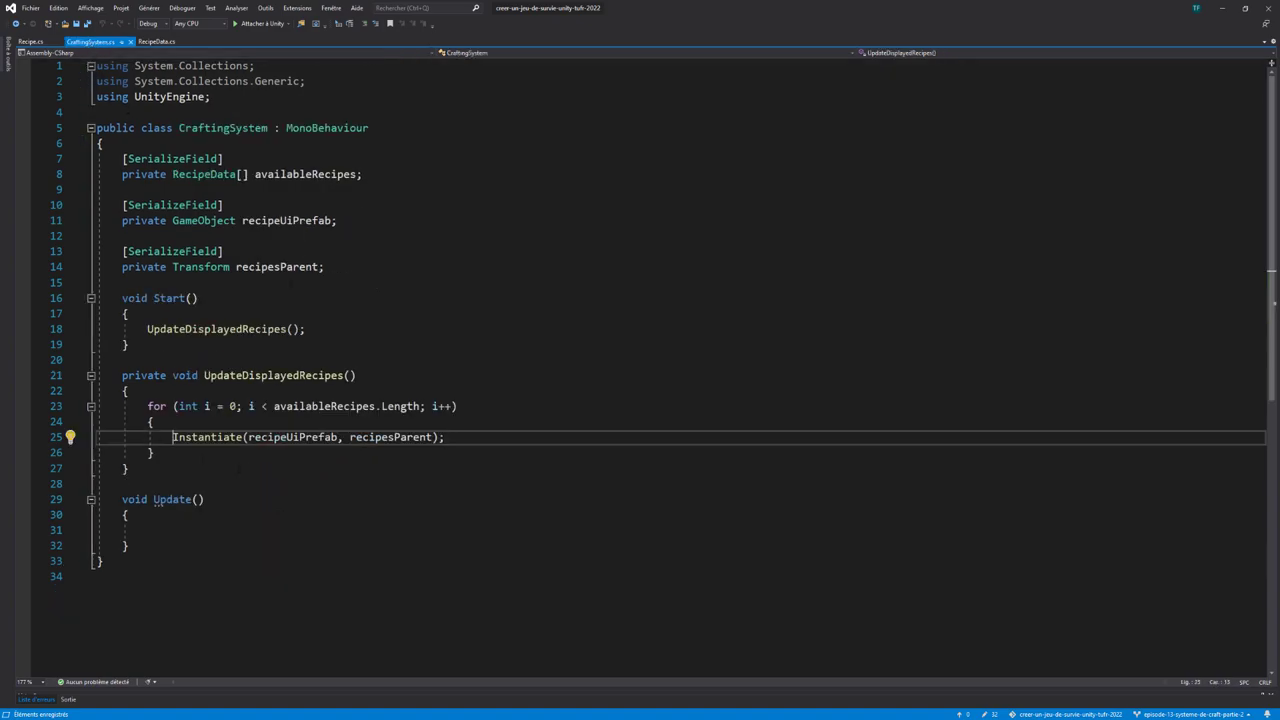
key("ctrl+shift+Right")
type("G ")
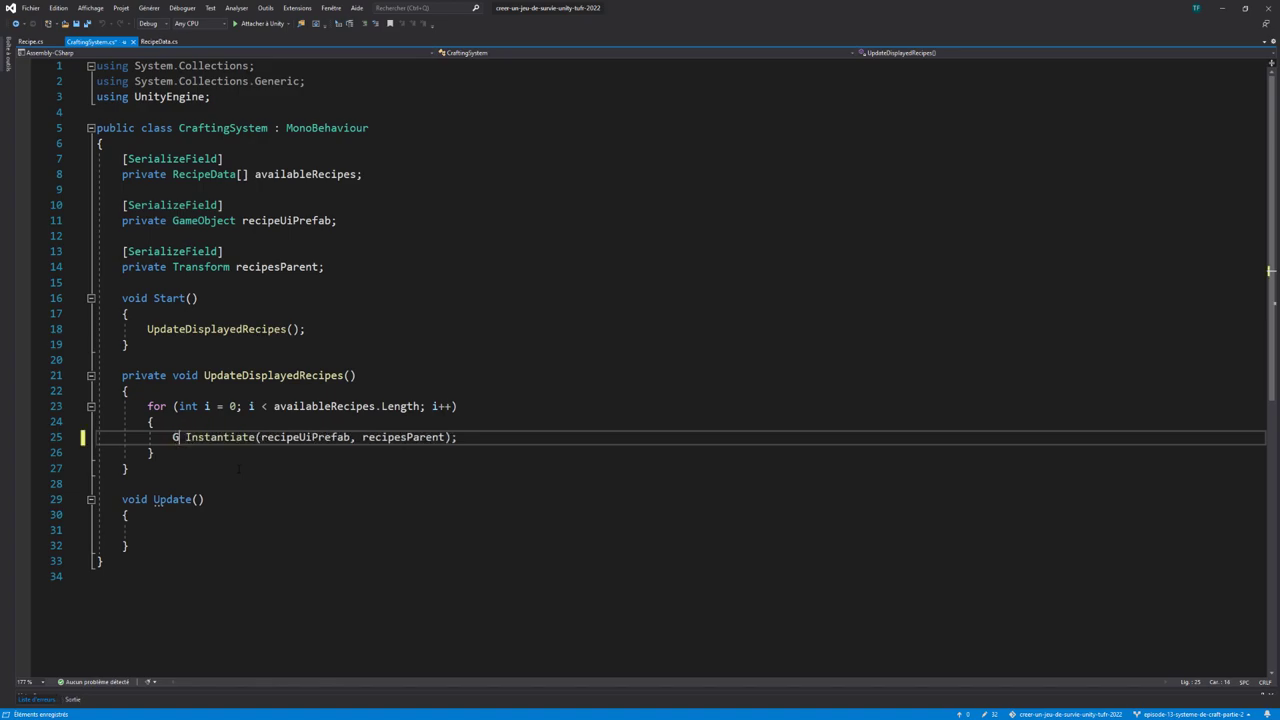
type("ameObject ")
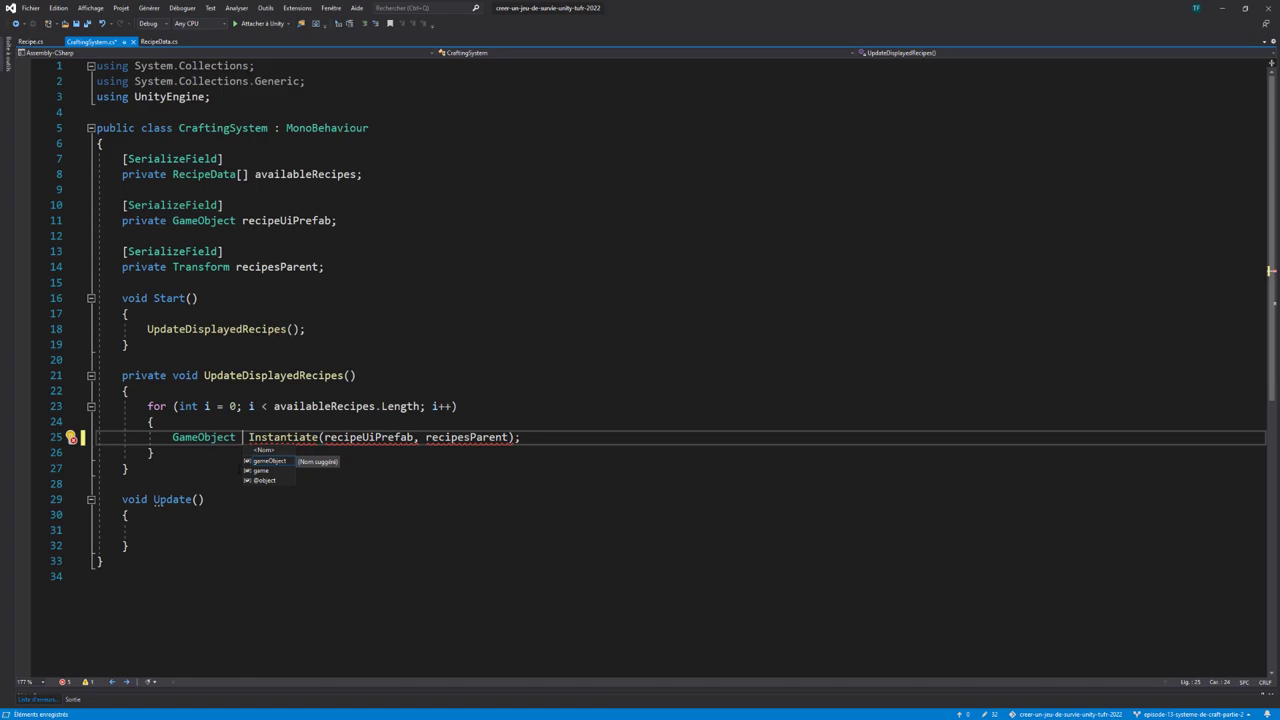
type("rec")
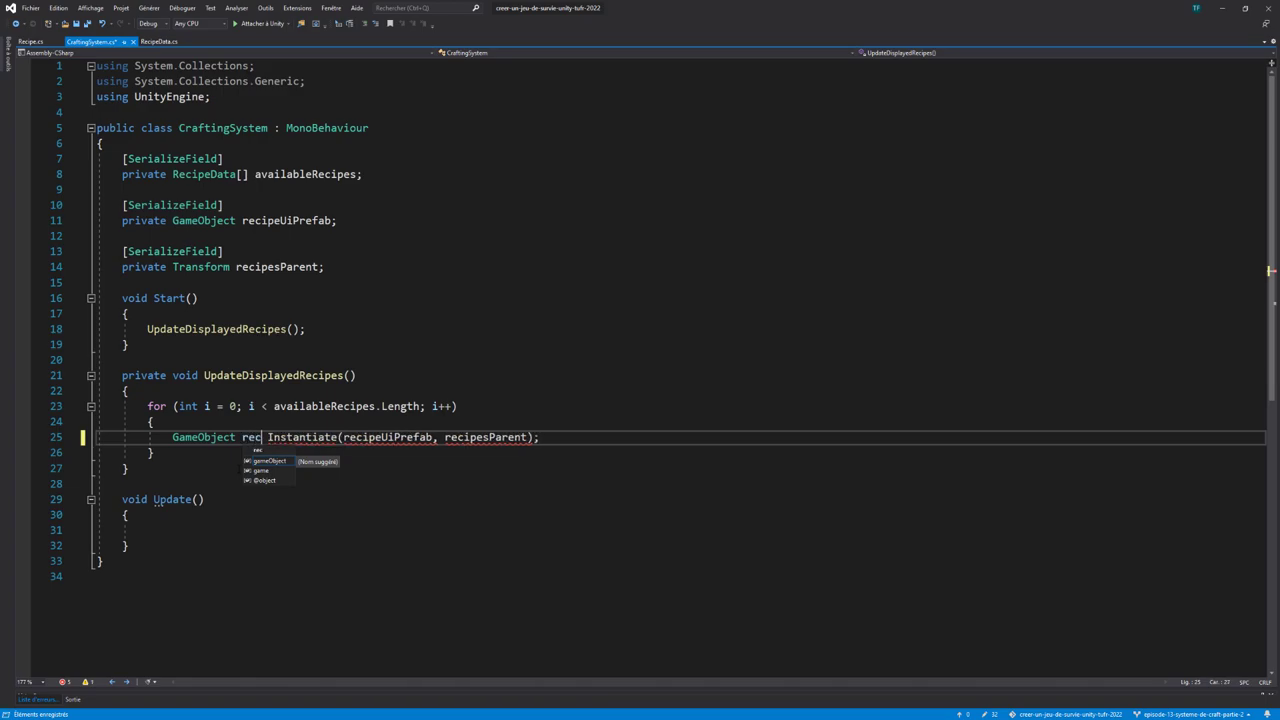
type("ipe =")
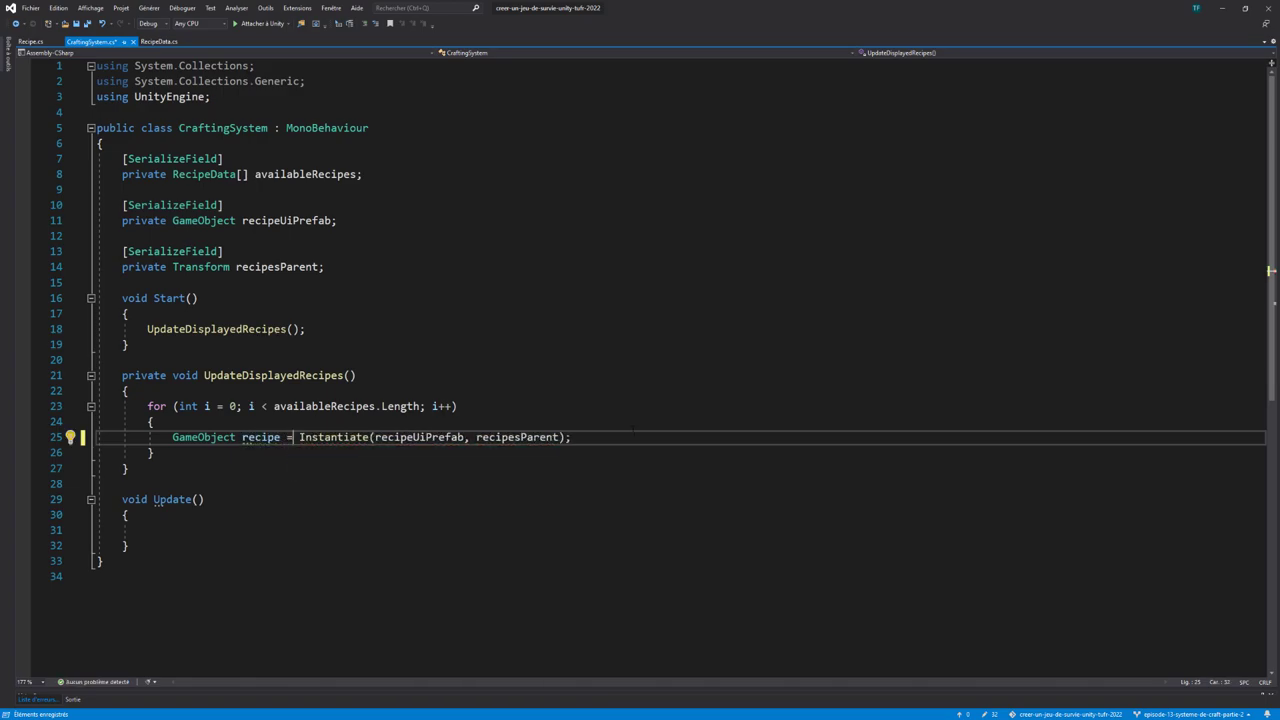
Add recipe.GetComponent<Recipe>().Configure(availableRecipes[i]) on the next line
left_click(617, 436)
key("Return")
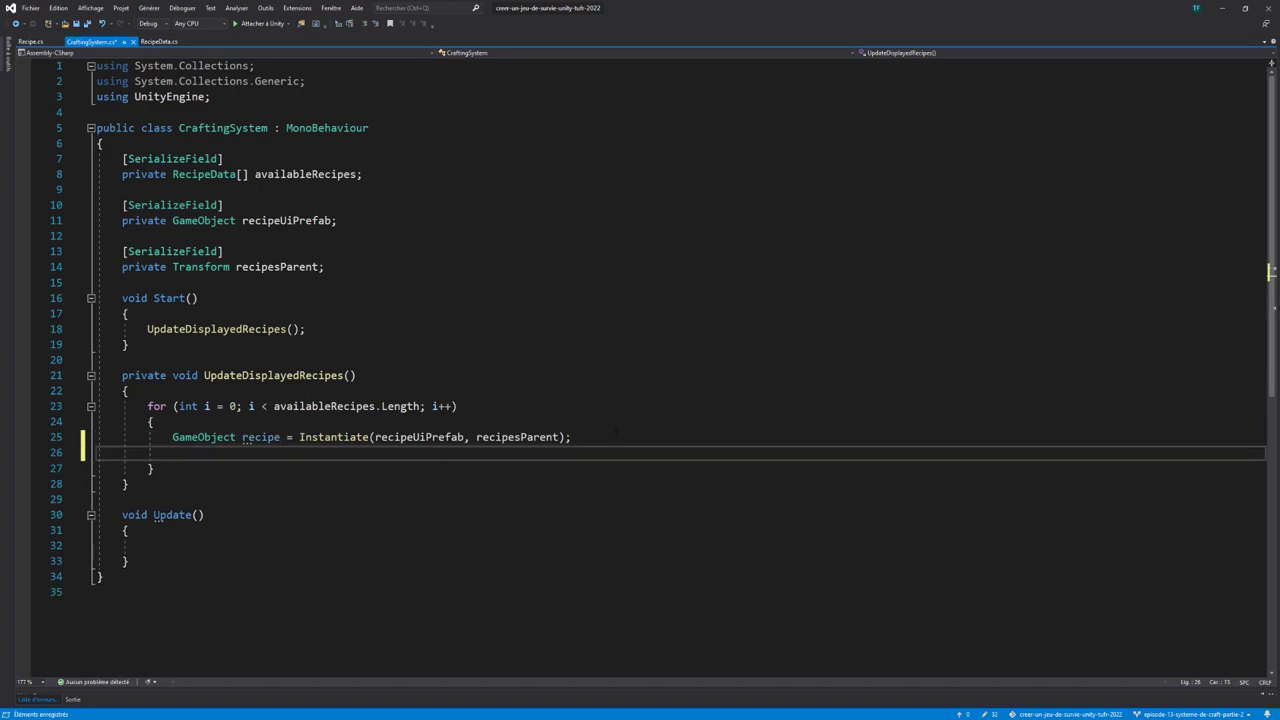
type("recipe.get")
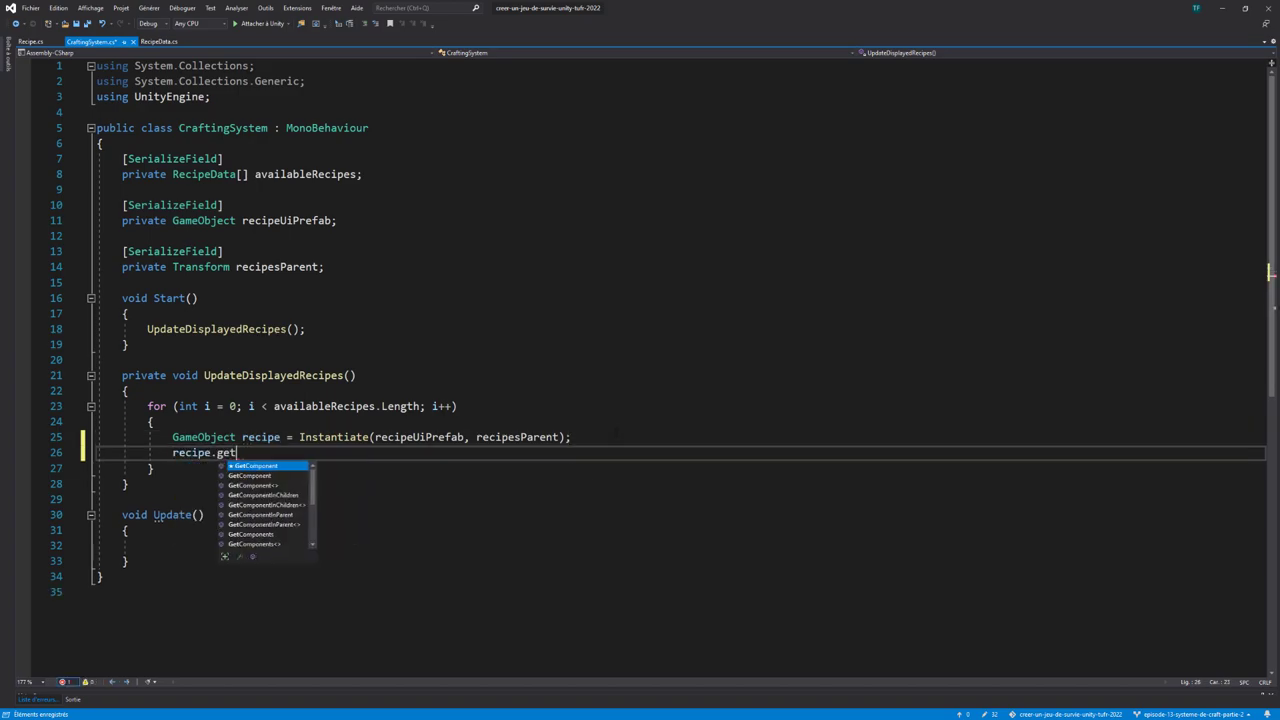
key("Down")
key("Down")
key("Tab")
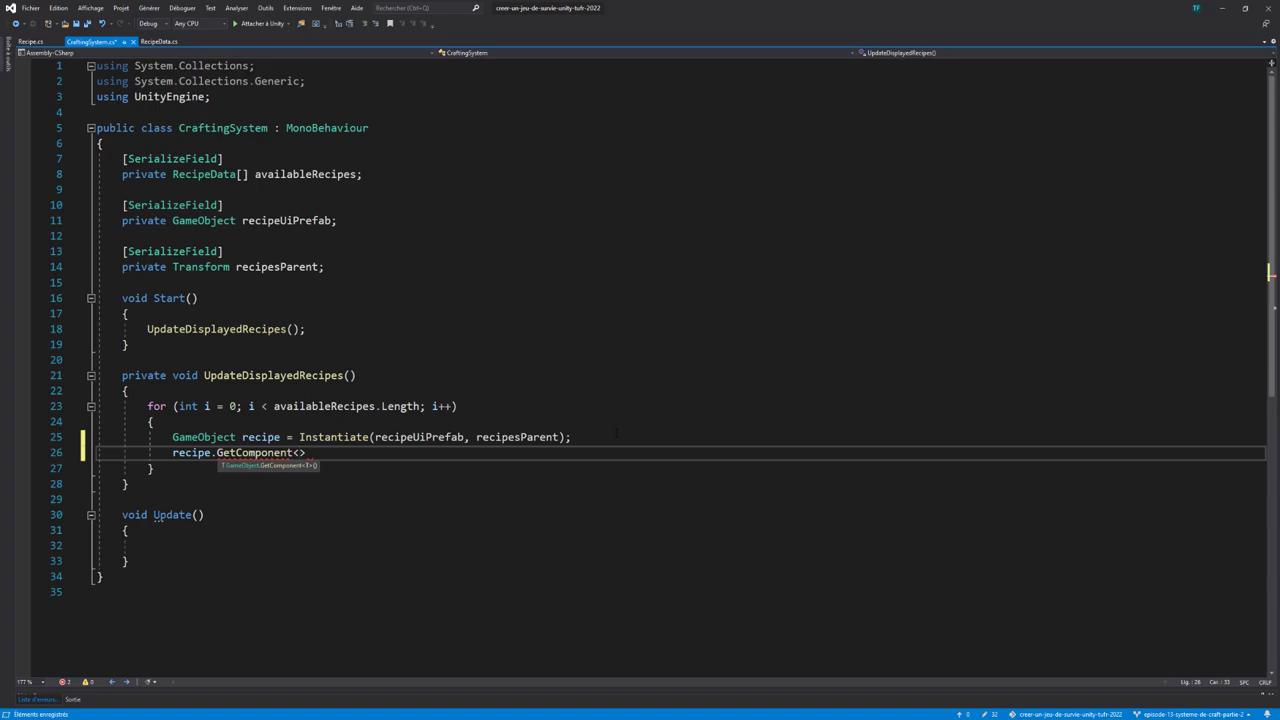
type("Rec")
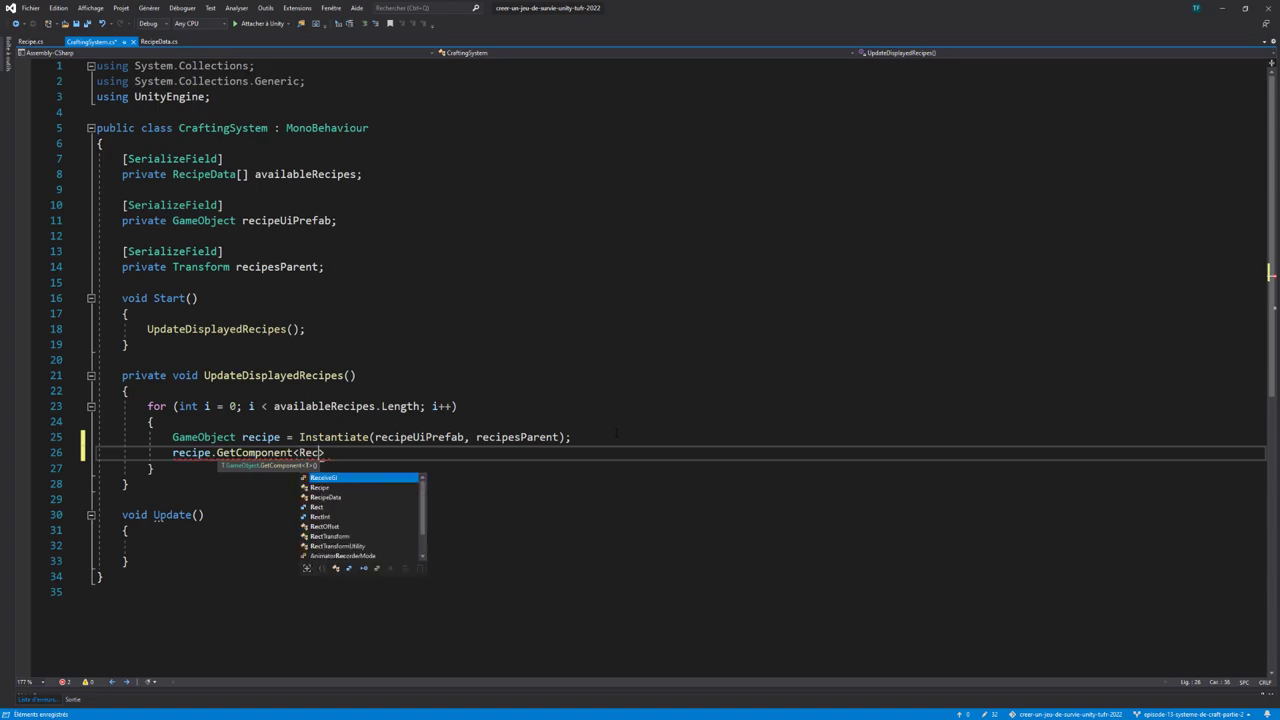
key("Tab")
type(">()")
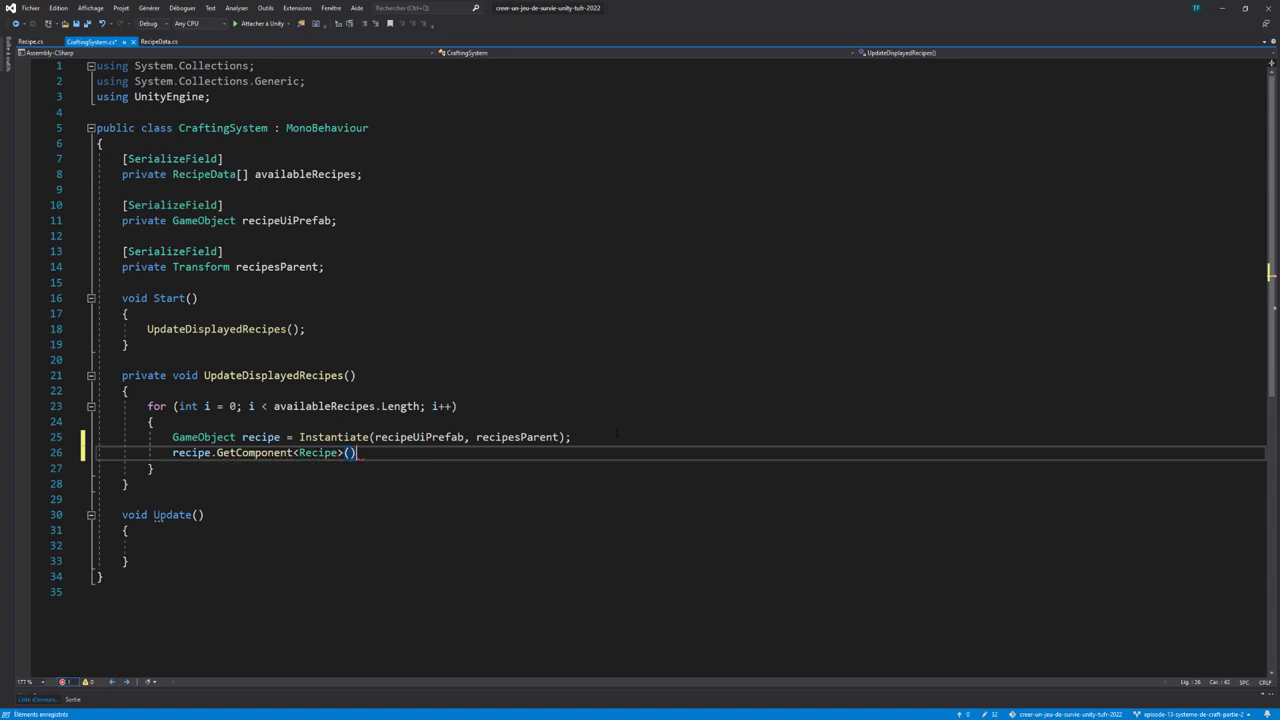
type(".Con")
key("Tab")
type("();")
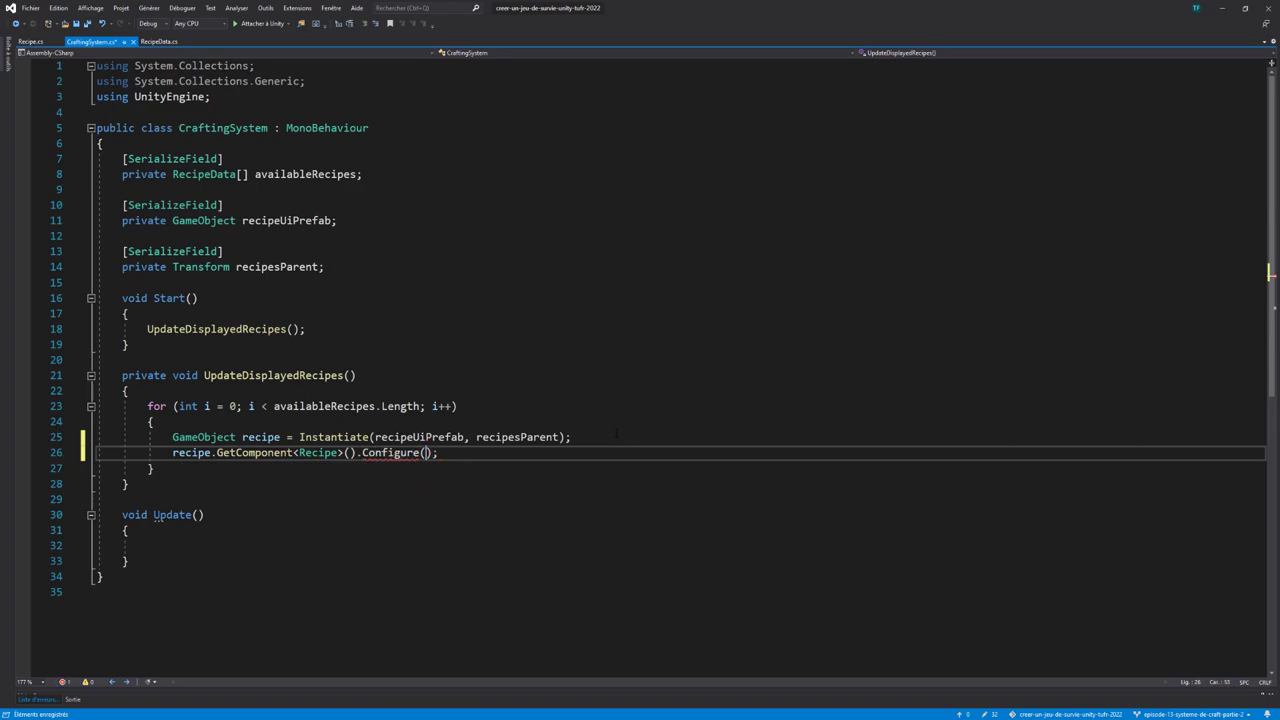
type("avail")
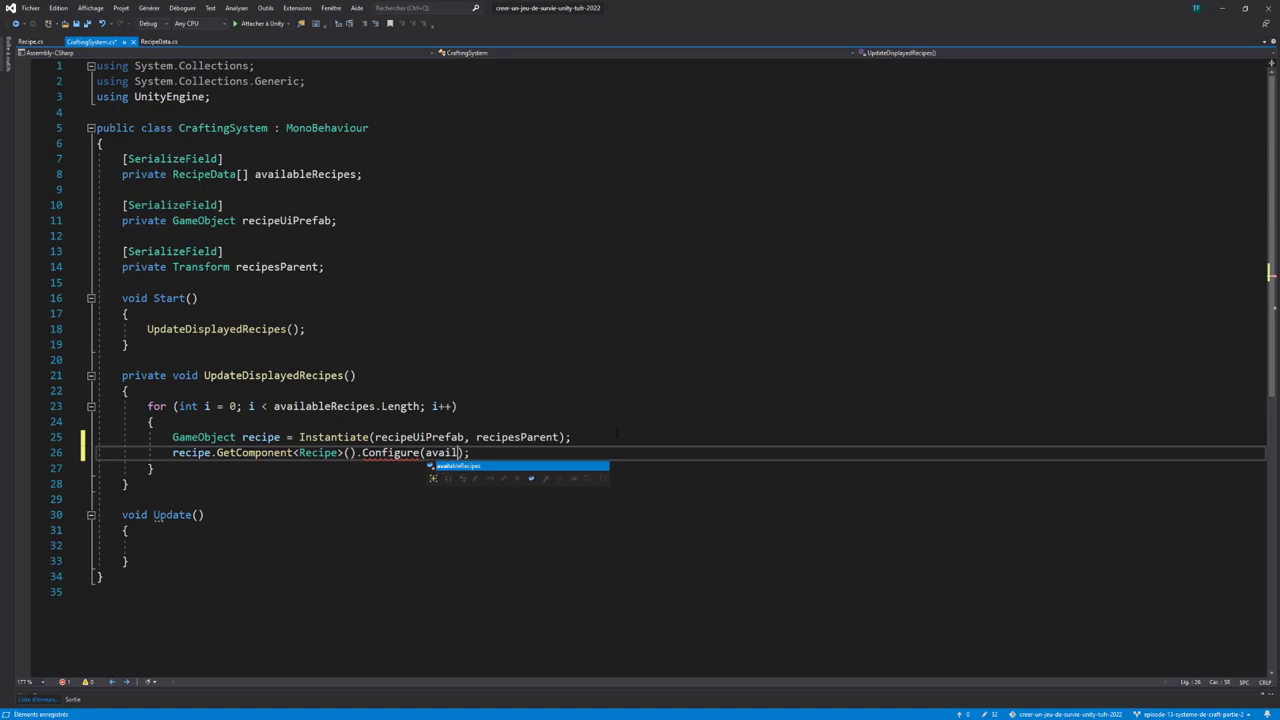
key("Tab")
type("[")
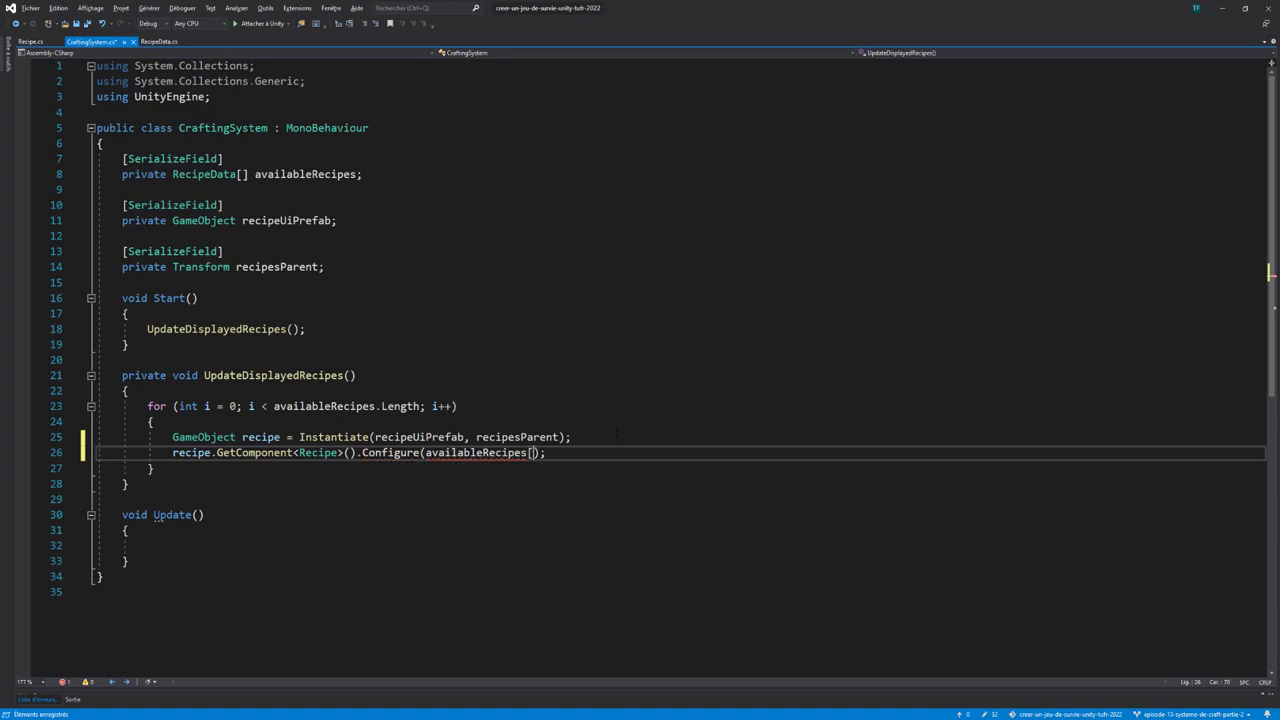
type("i]")
type(")")
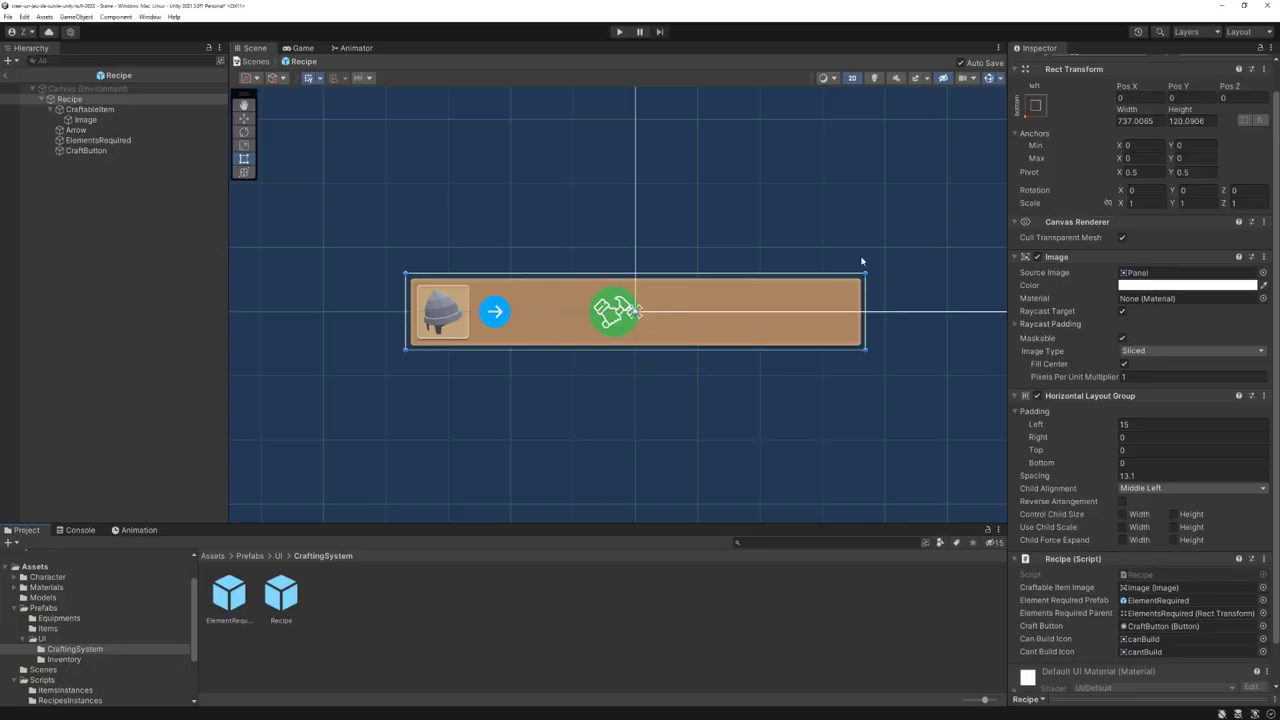
Exit the Recipe prefab back to the scene and enter Play mode to test the crafting panel
scroll(600, 265, "up", 2)
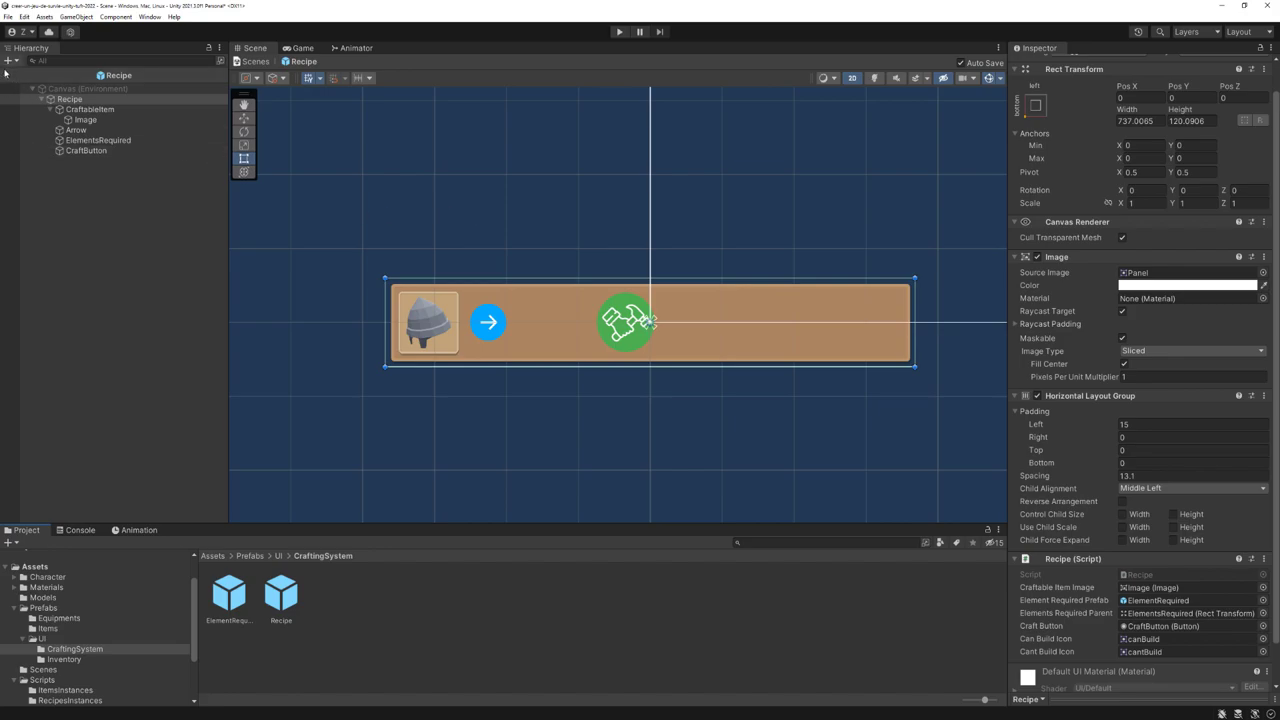
left_click(245, 62)
left_click(619, 31)
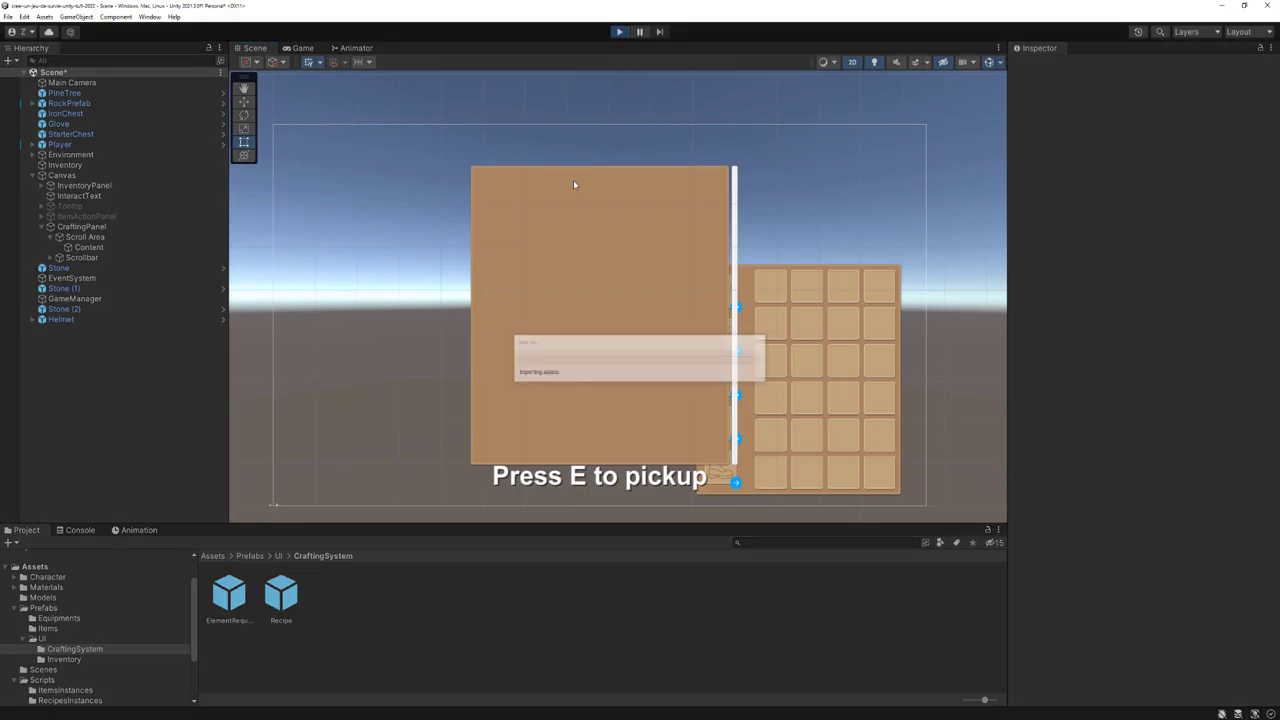
Turn the in-game camera around the scene with the D key
key("d")
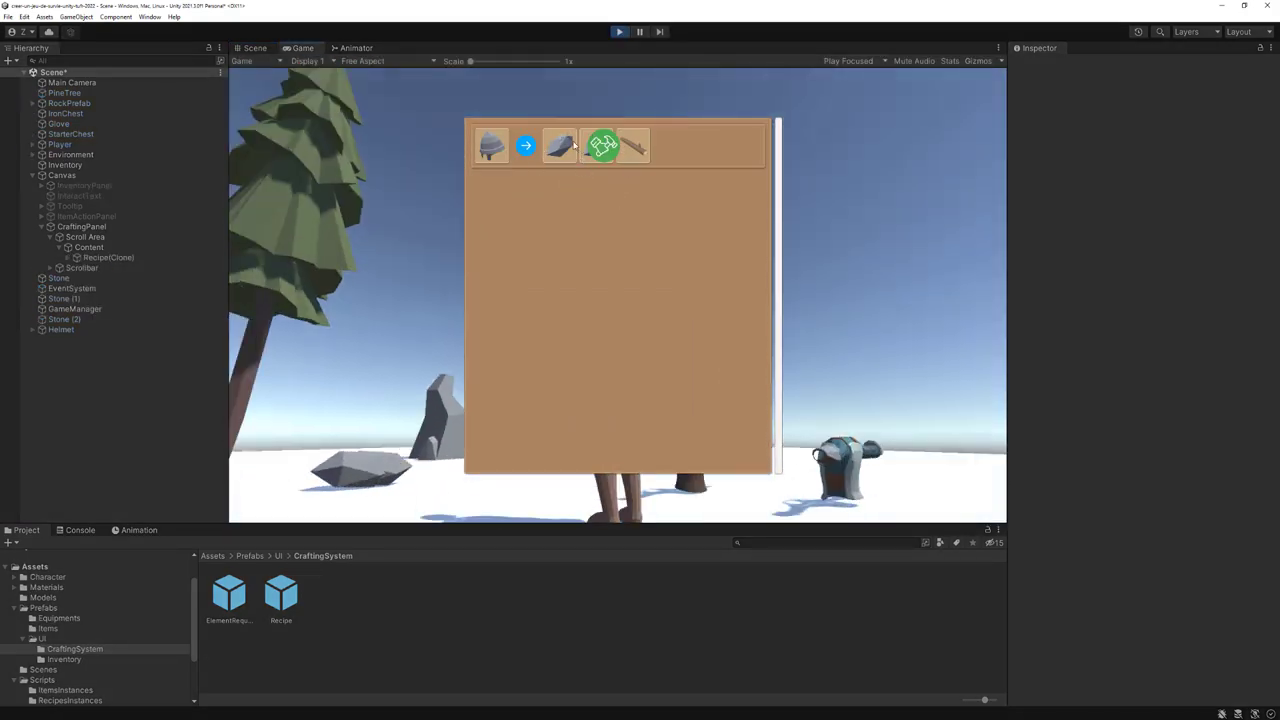
key("d")
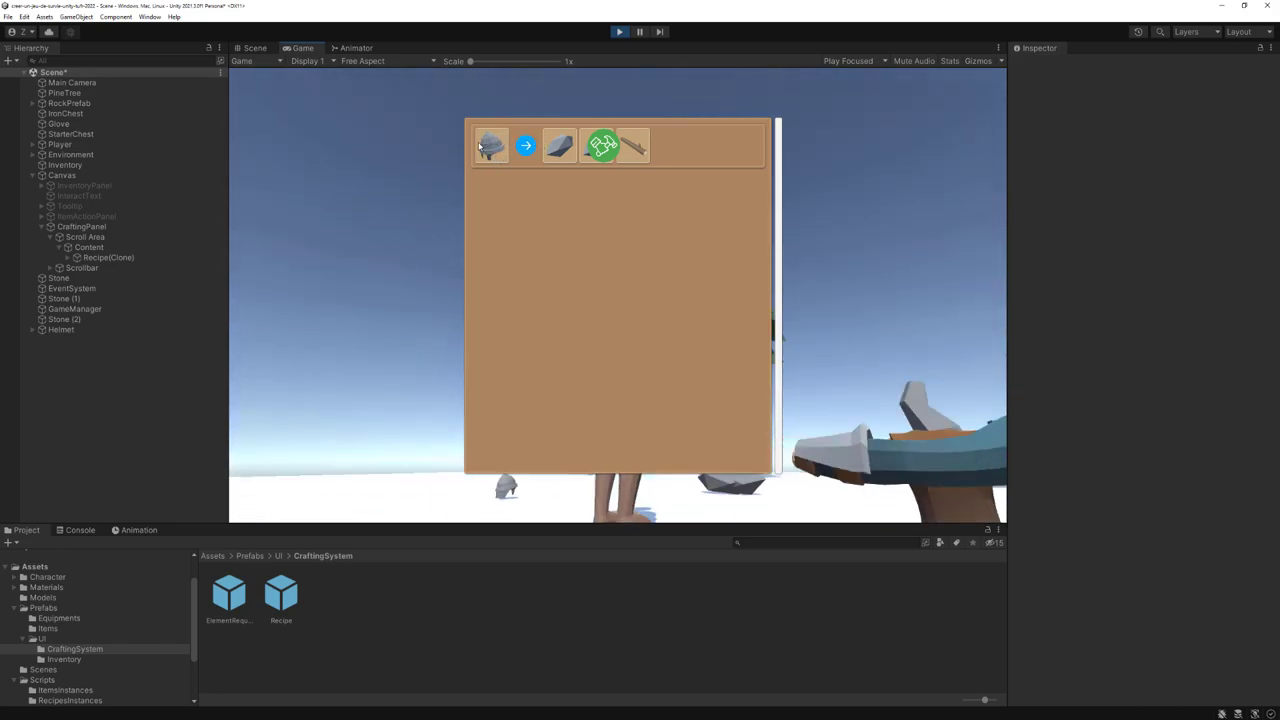
key("d")
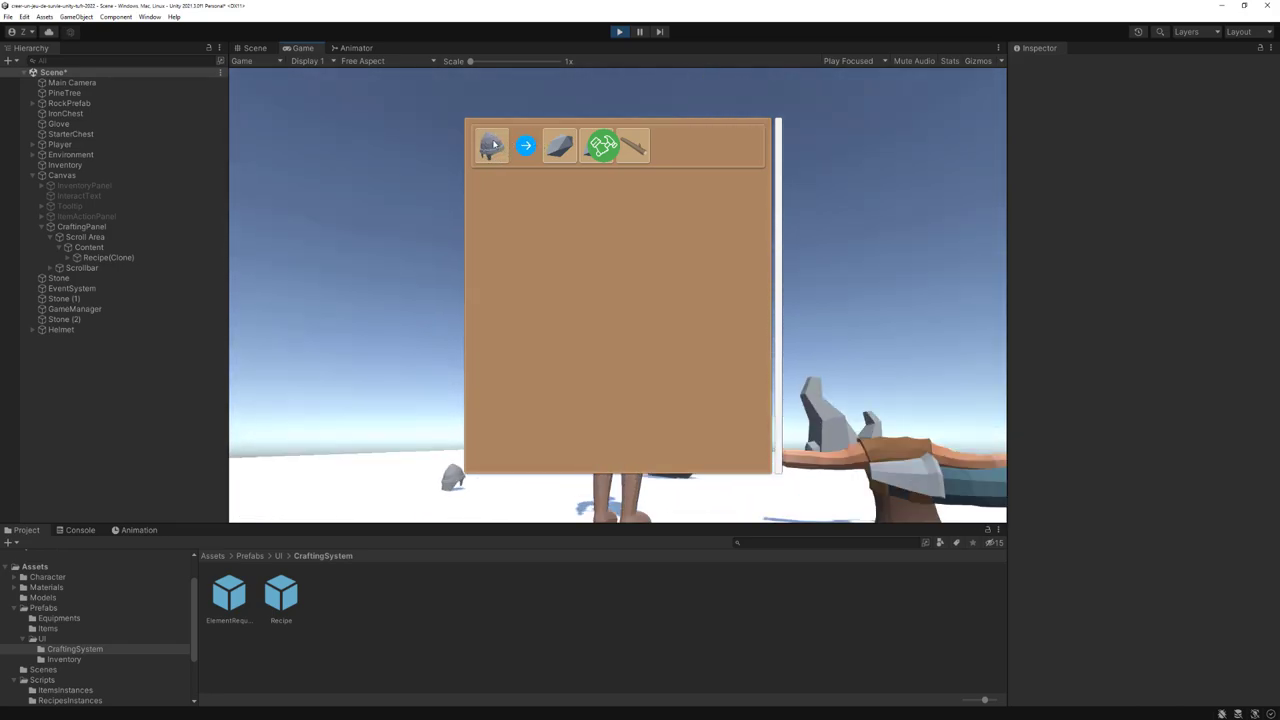
key("d")
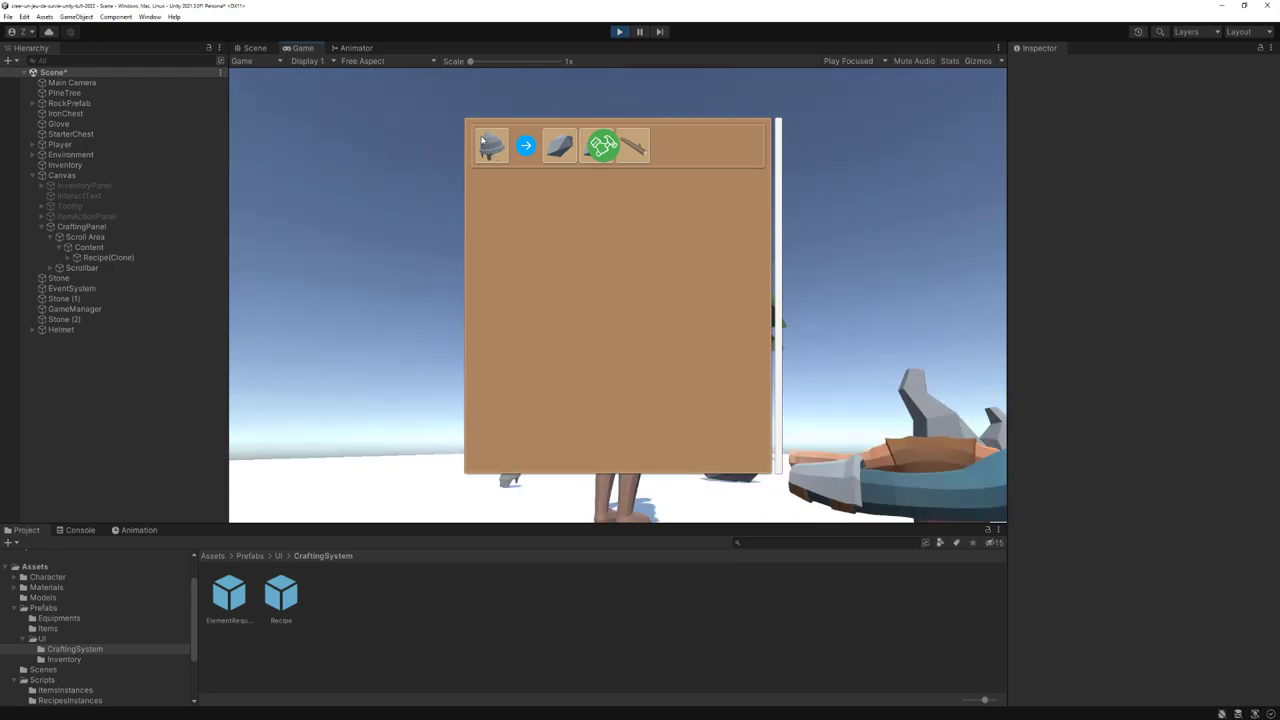
key("d")
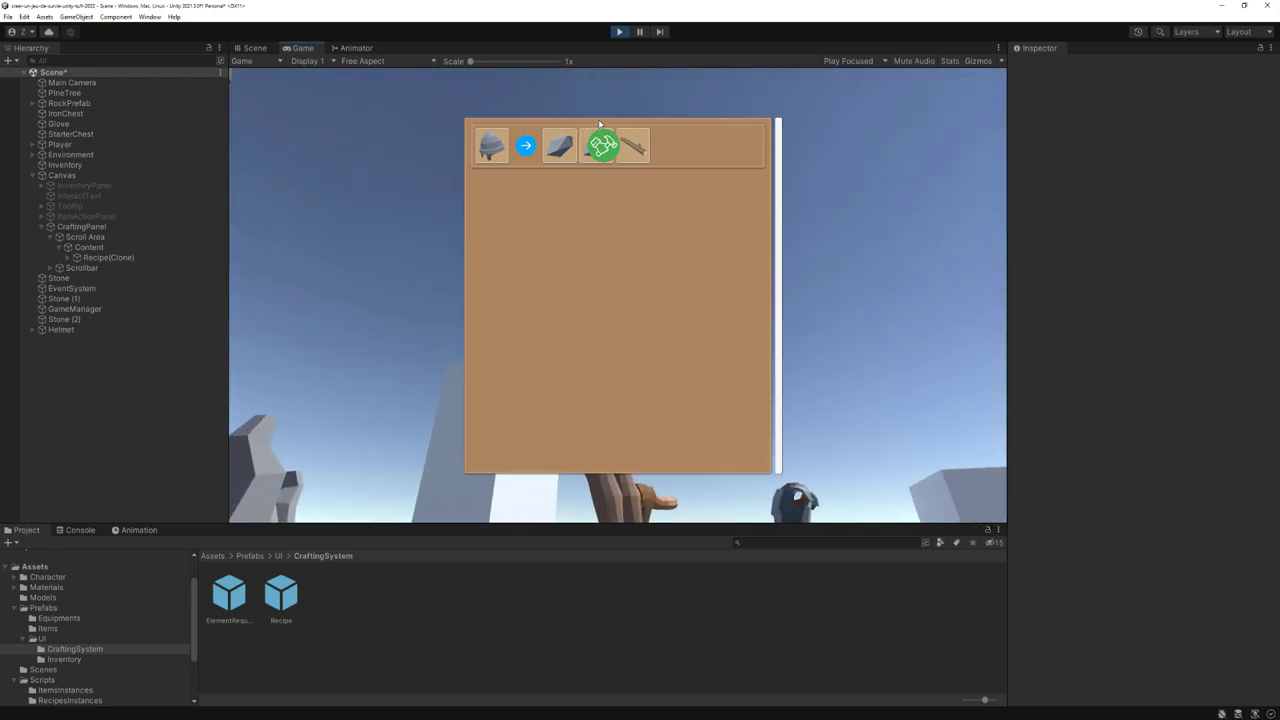
key("d")
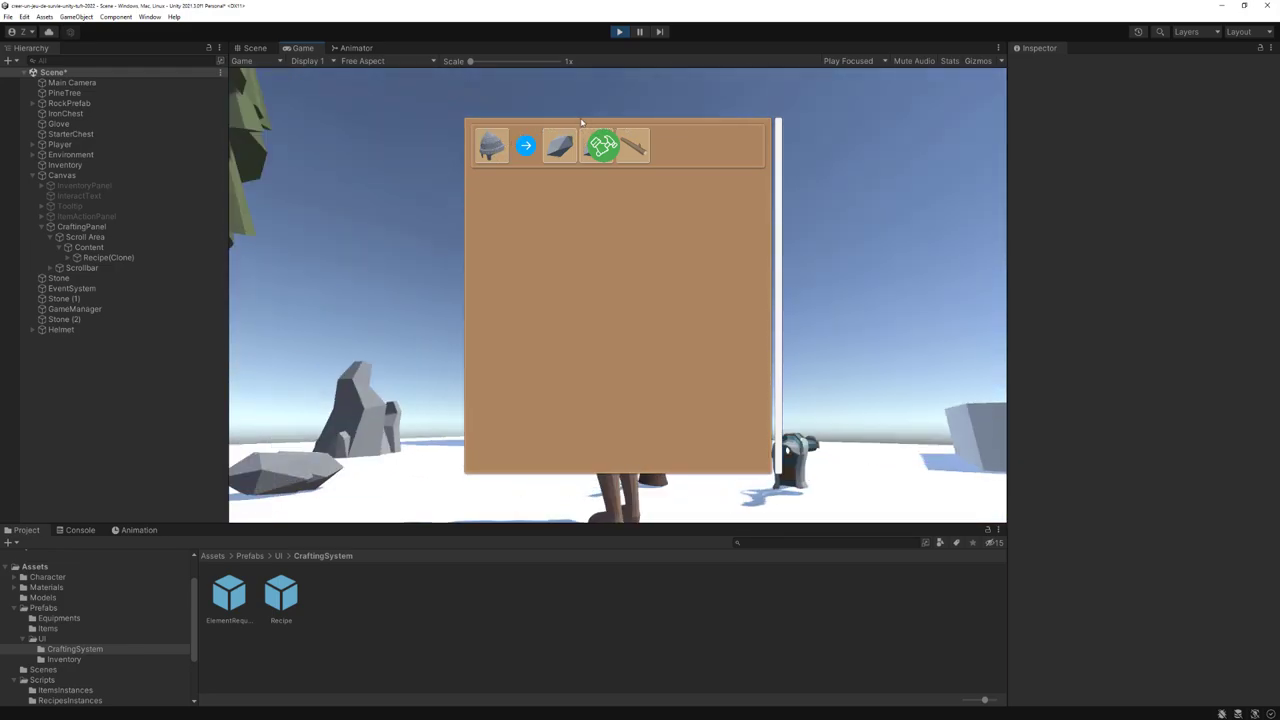
key("d")
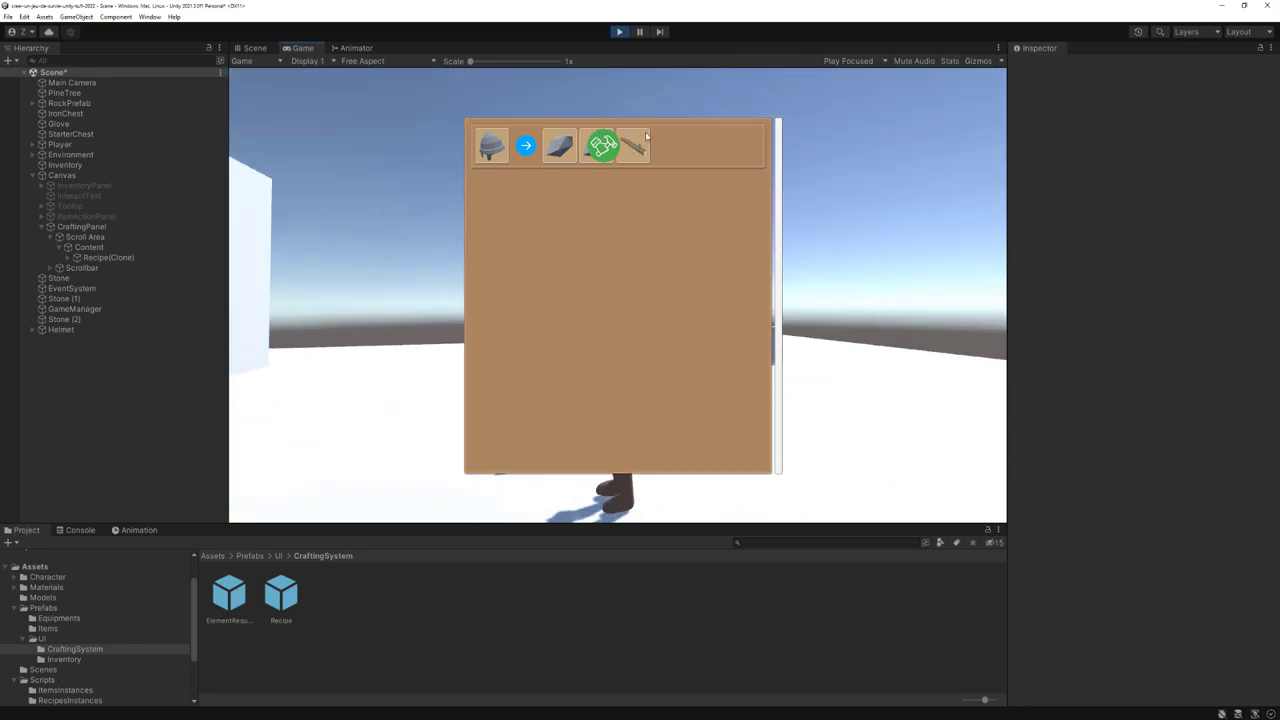
In the Scene view, select ElementsRequired and widen its right edge so all required items fit
left_click(256, 48)
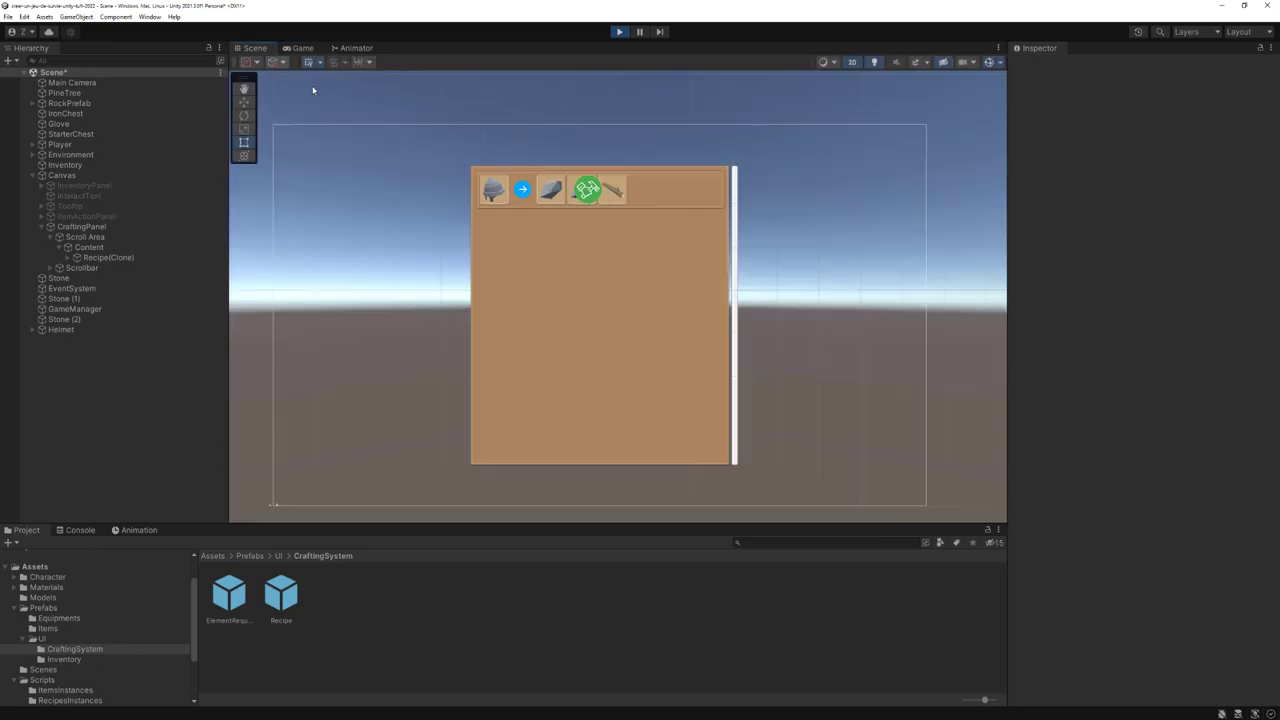
scroll(591, 146, "up", 2)
scroll(640, 190, "up", 2)
scroll(652, 198, "up", 2)
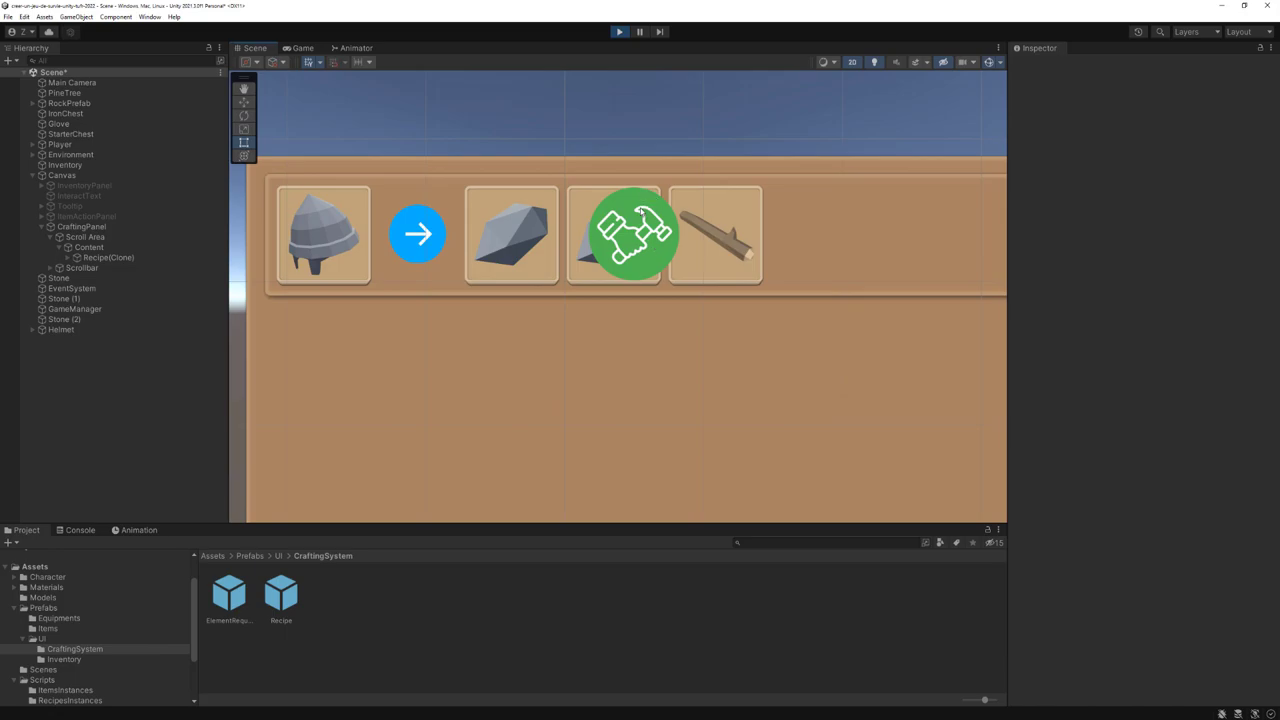
left_click(640, 215)
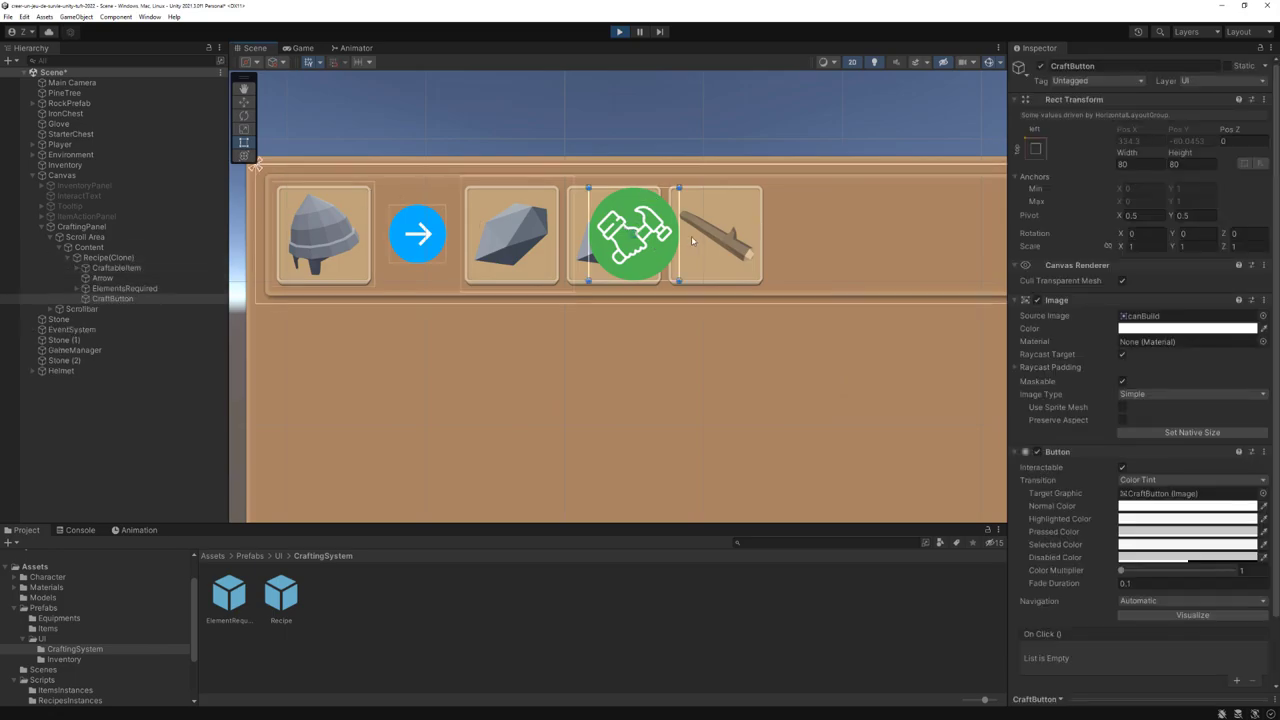
left_click(131, 289)
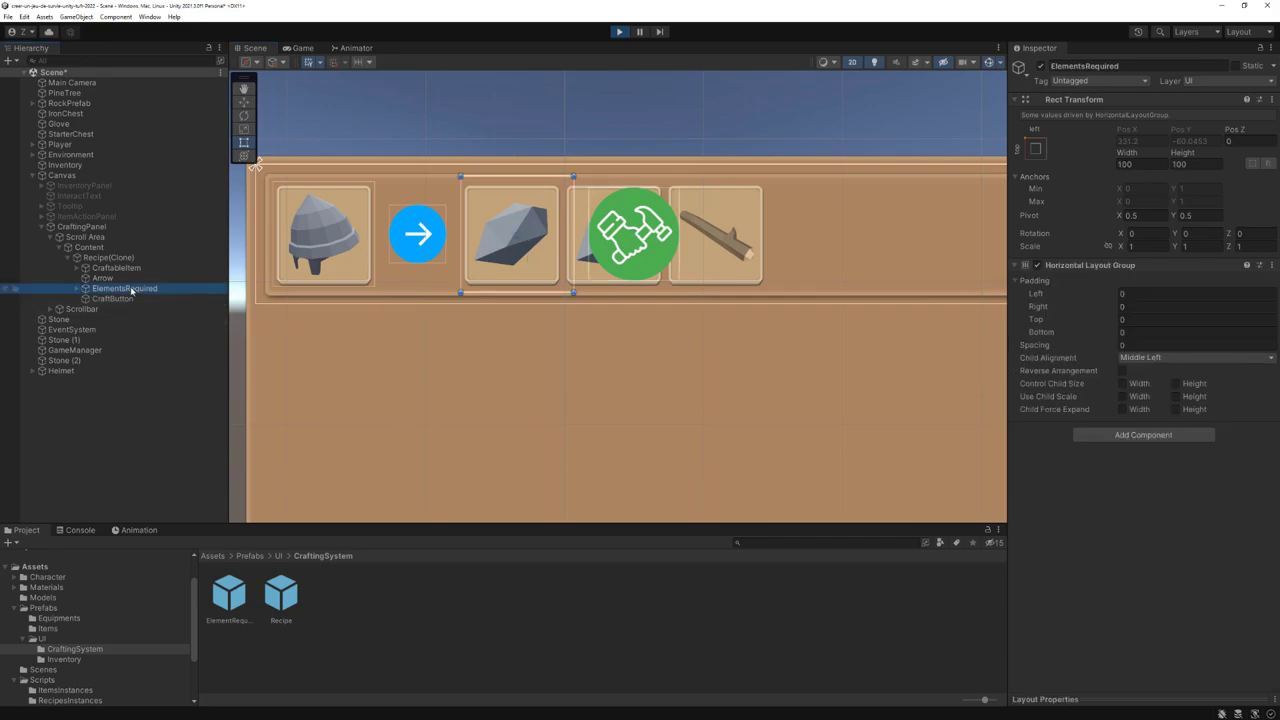
scroll(477, 258, "down", 1)
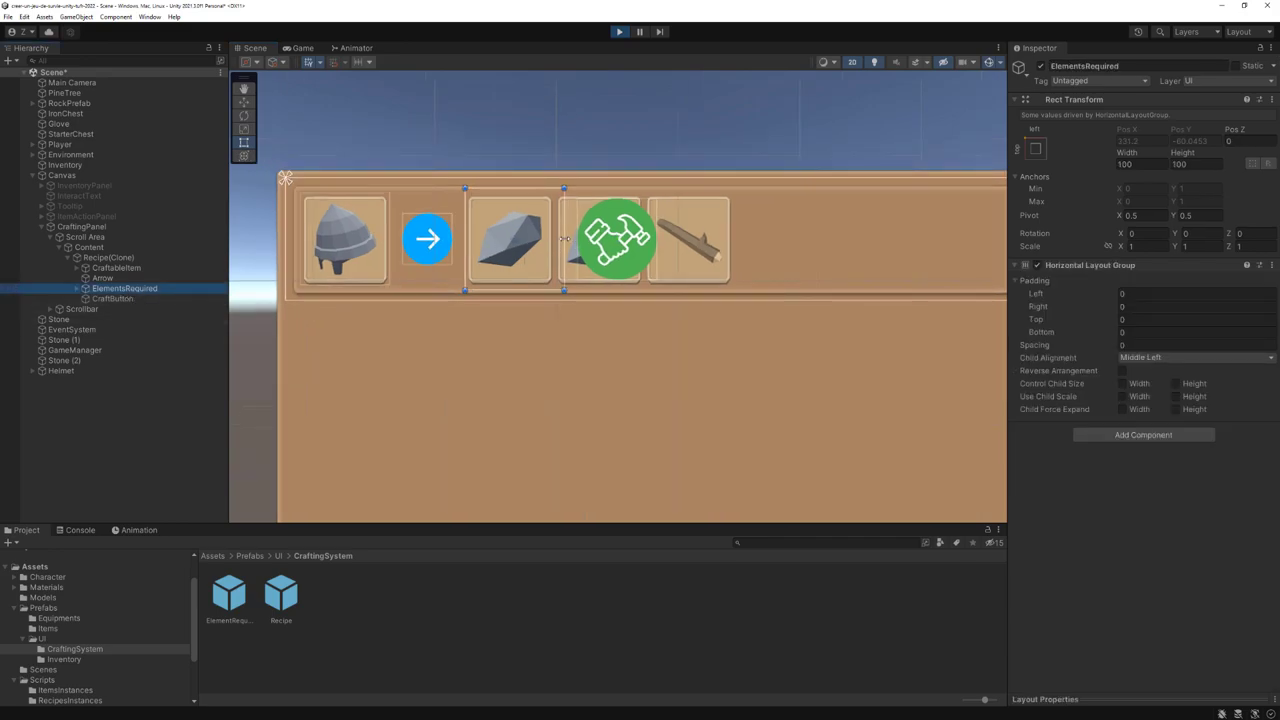
left_click_drag(572, 242, 738, 238)
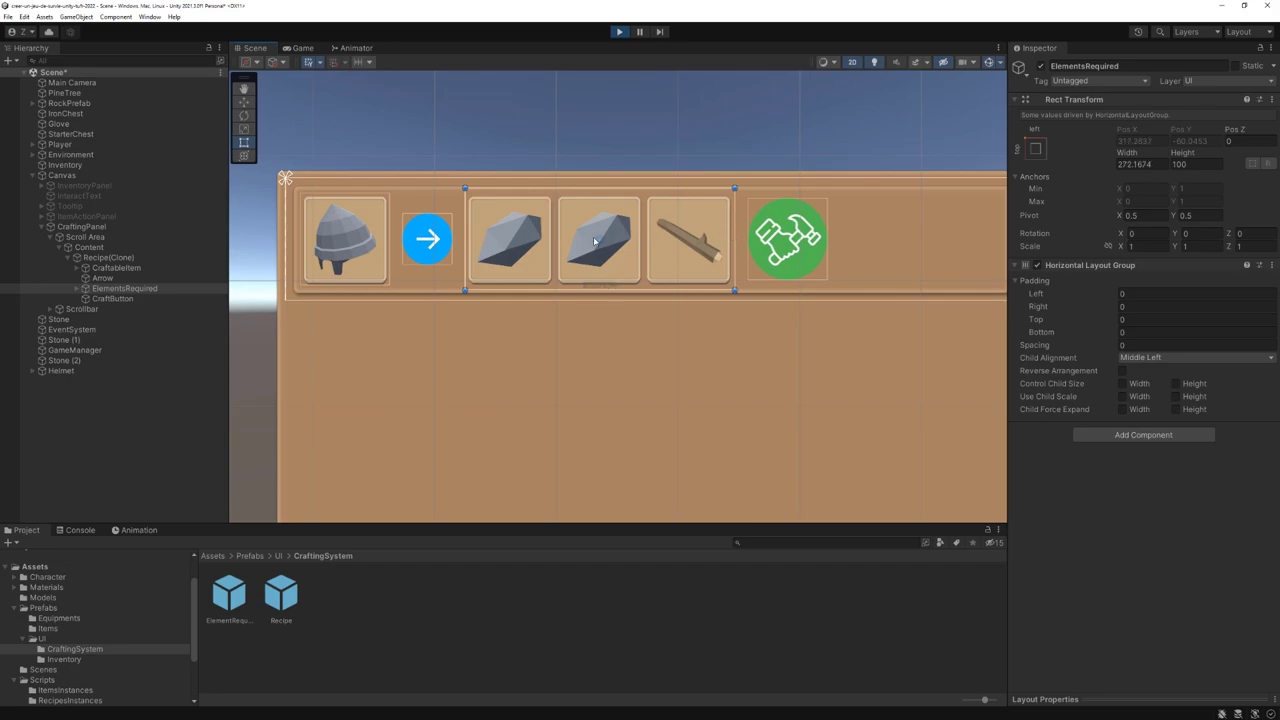
scroll(783, 242, "down", 1)
scroll(783, 242, "down", 1)
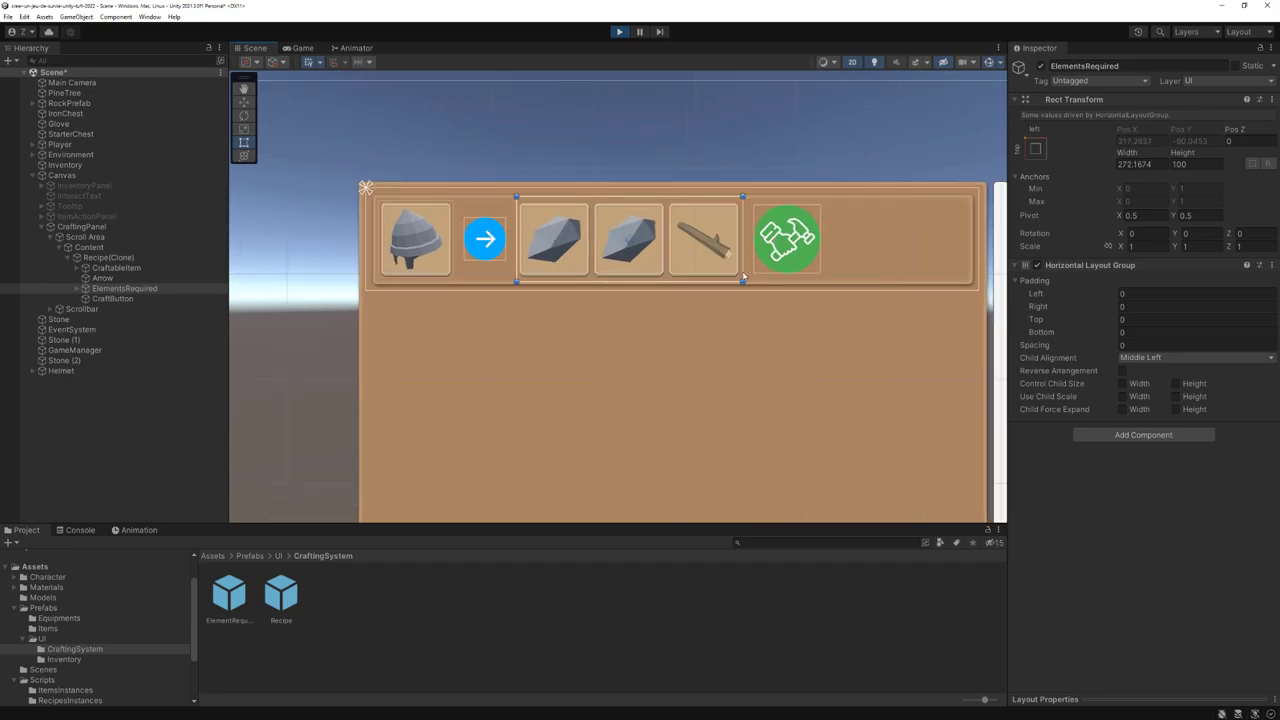
Stop play mode and bring the whole crafting panel back into view
left_click(619, 31)
scroll(566, 258, "down", 1)
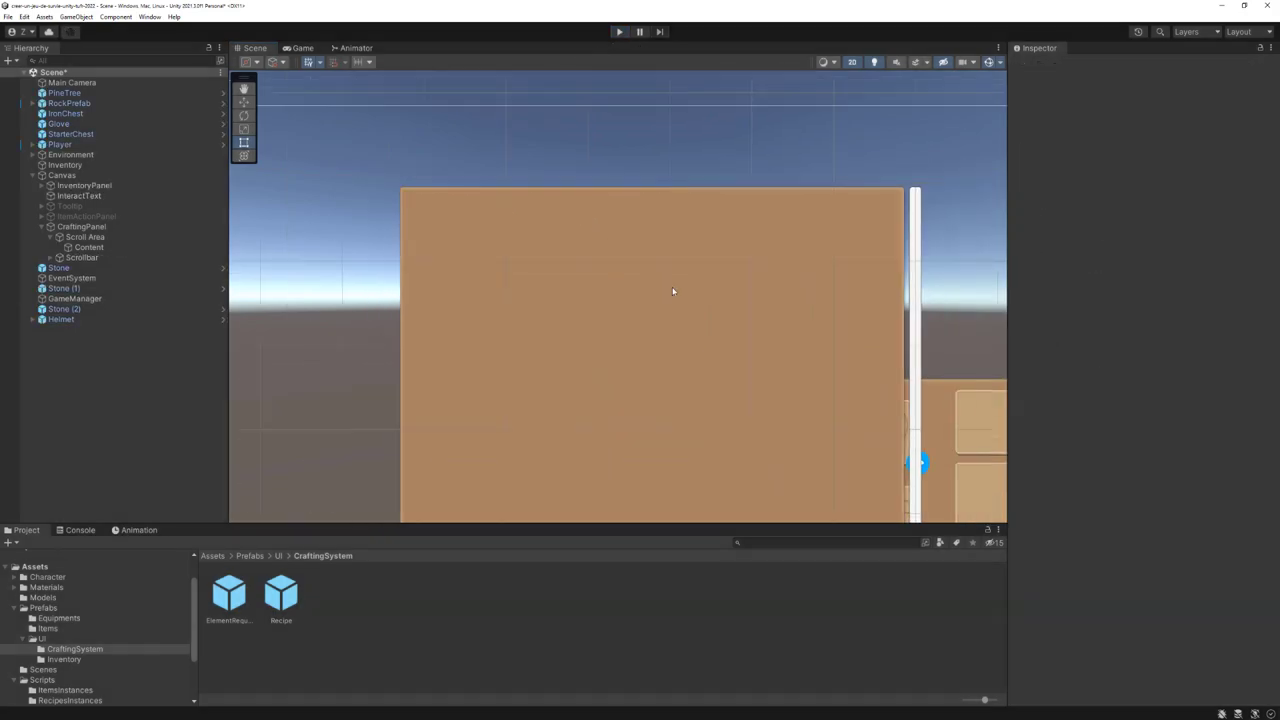
scroll(684, 289, "down", 2)
scroll(568, 198, "down", 1)
scroll(583, 237, "down", 2)
middle_click_drag(583, 237, 629, 217)
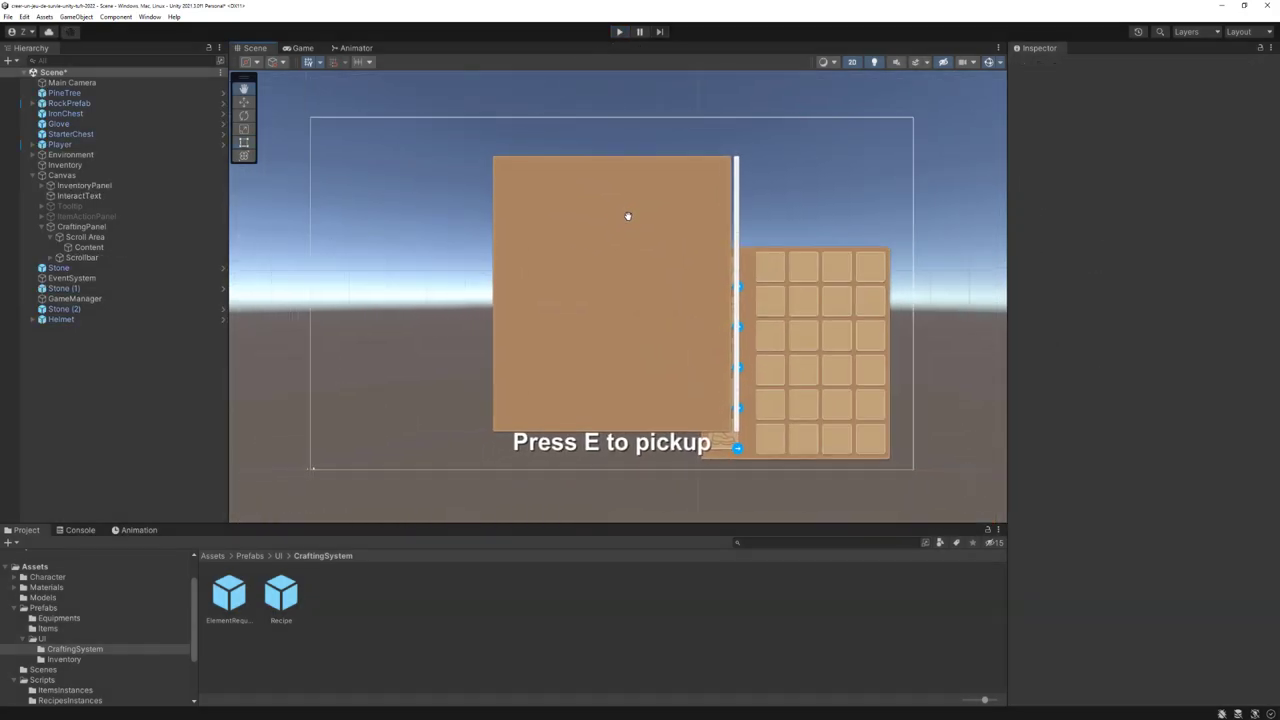
scroll(577, 209, "up", 1)
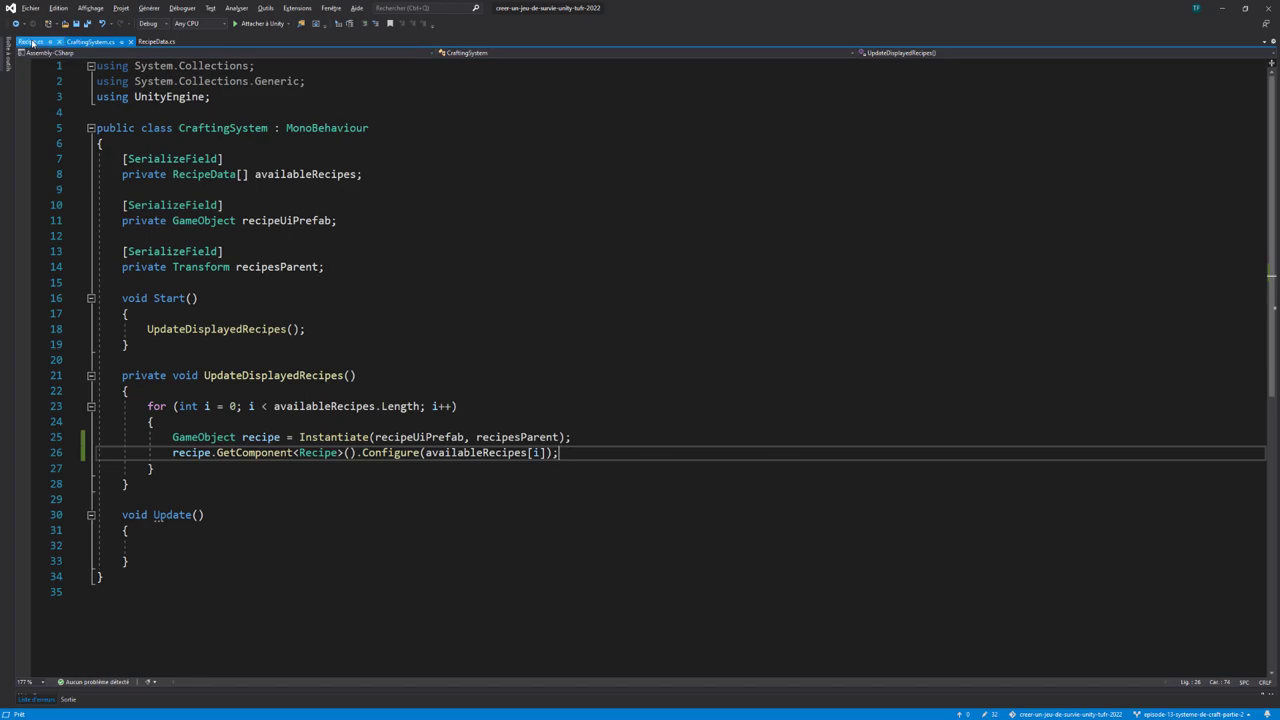
In Recipe.cs, add a private ResizeElementsRequiredParent() method below Configure calling Canvas.ForceUpdateCanvases()
left_click(30, 41)
scroll(150, 456, "down", 3)
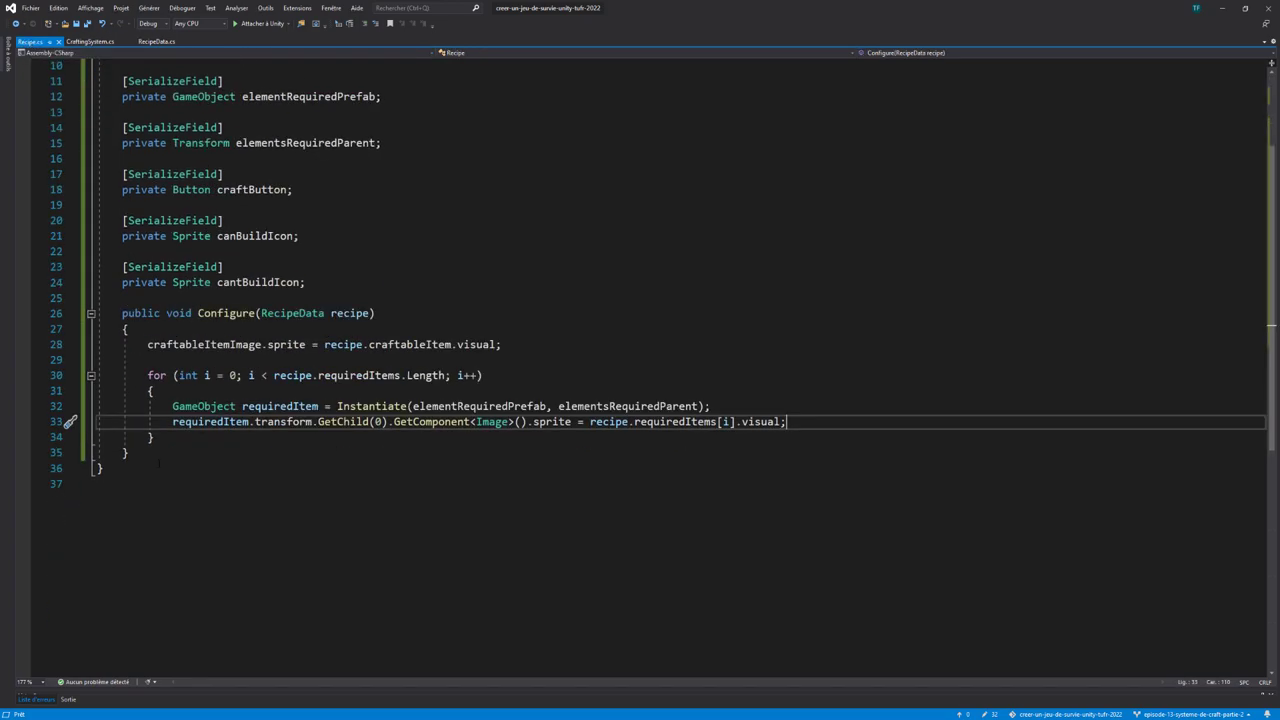
left_click(150, 455)
key("Return")
key("Return")
type("priv")
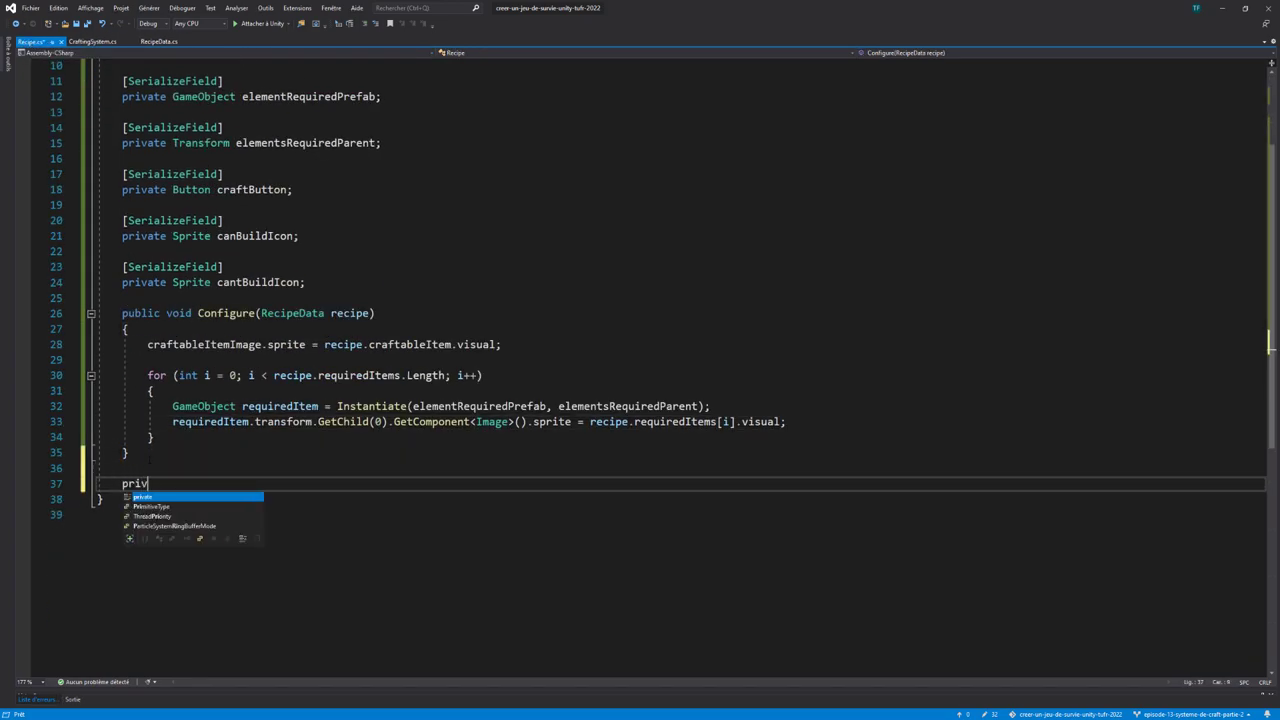
type("ate void R")
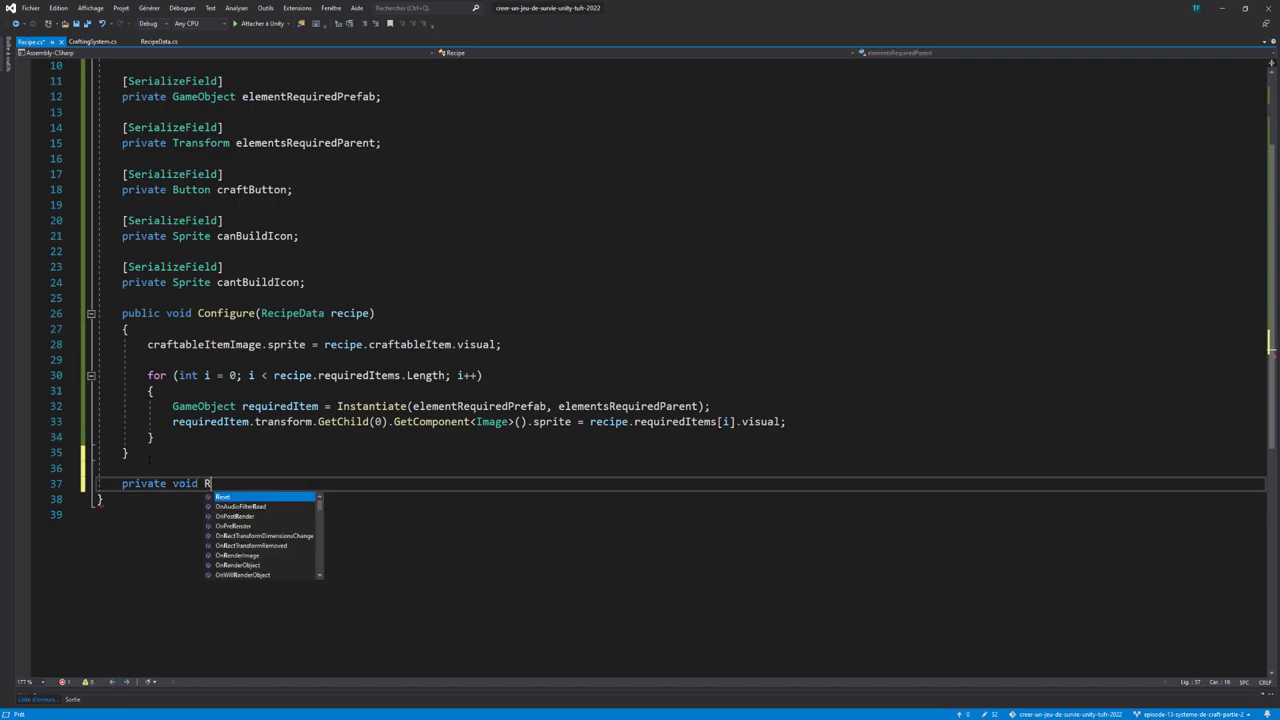
type("esizeElem")
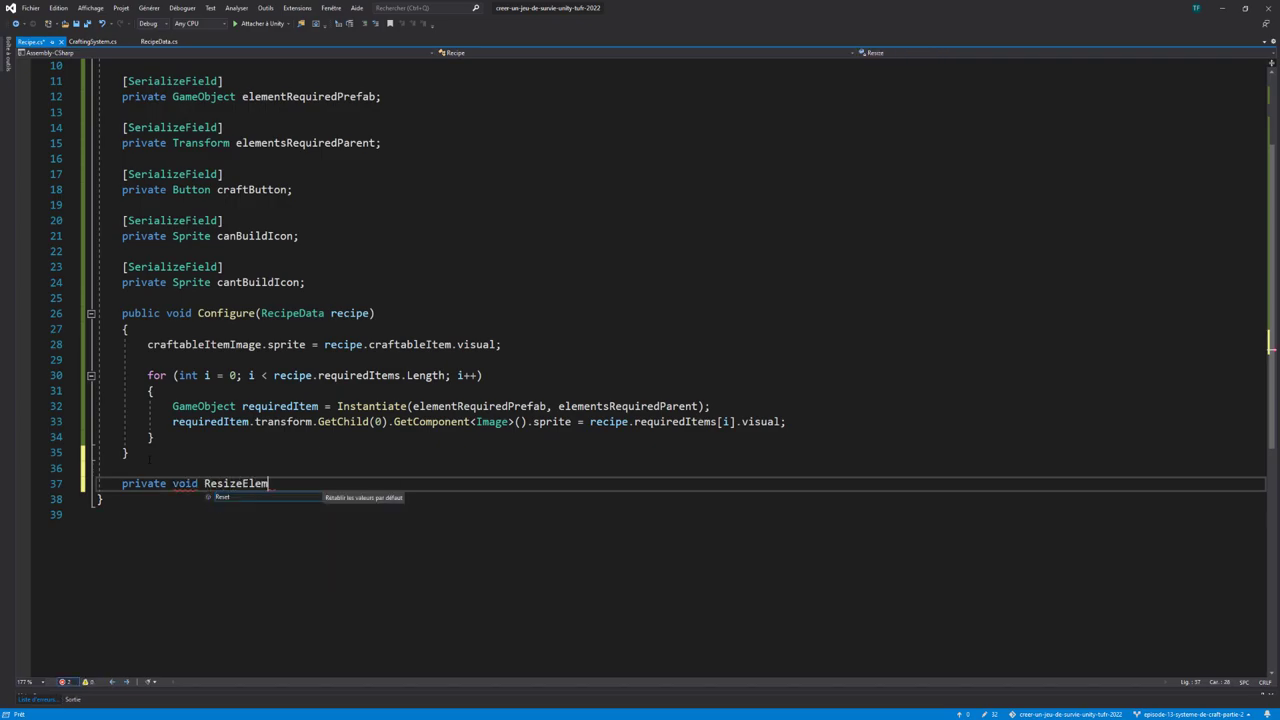
type("entsRequired")
type("Parent()")
key("Return")
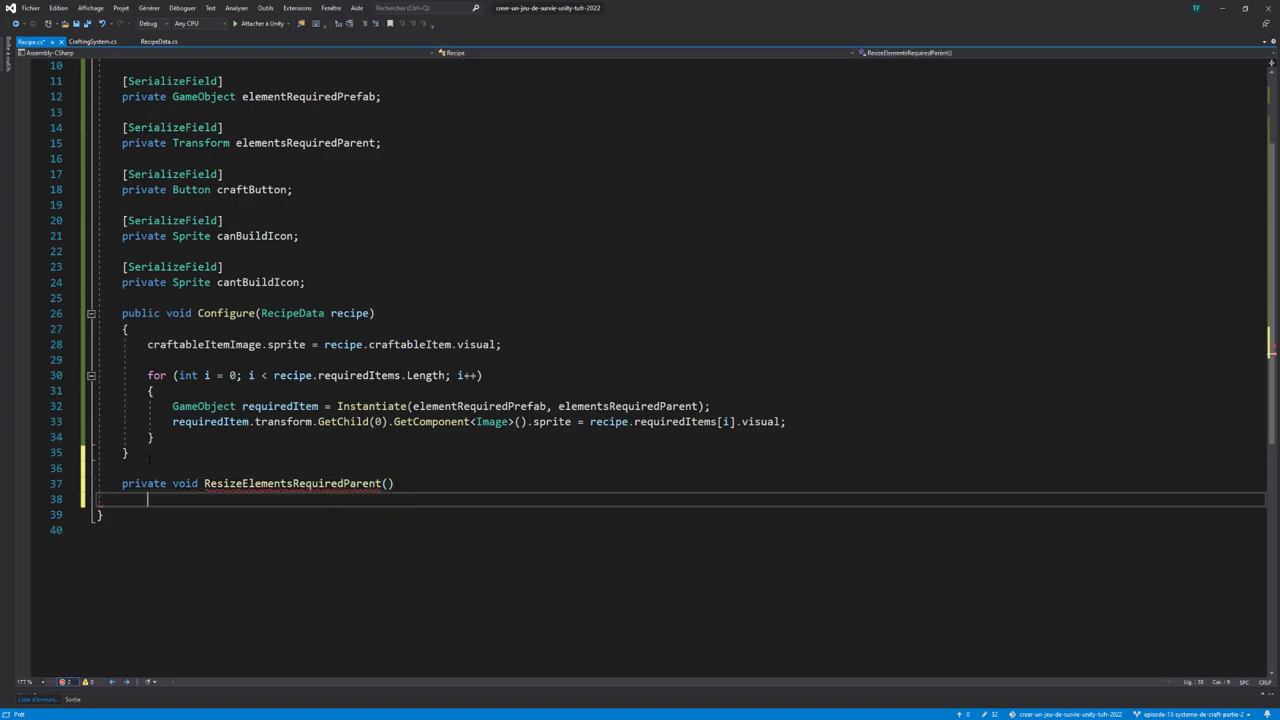
type("{")
key("Return")
type("Can")
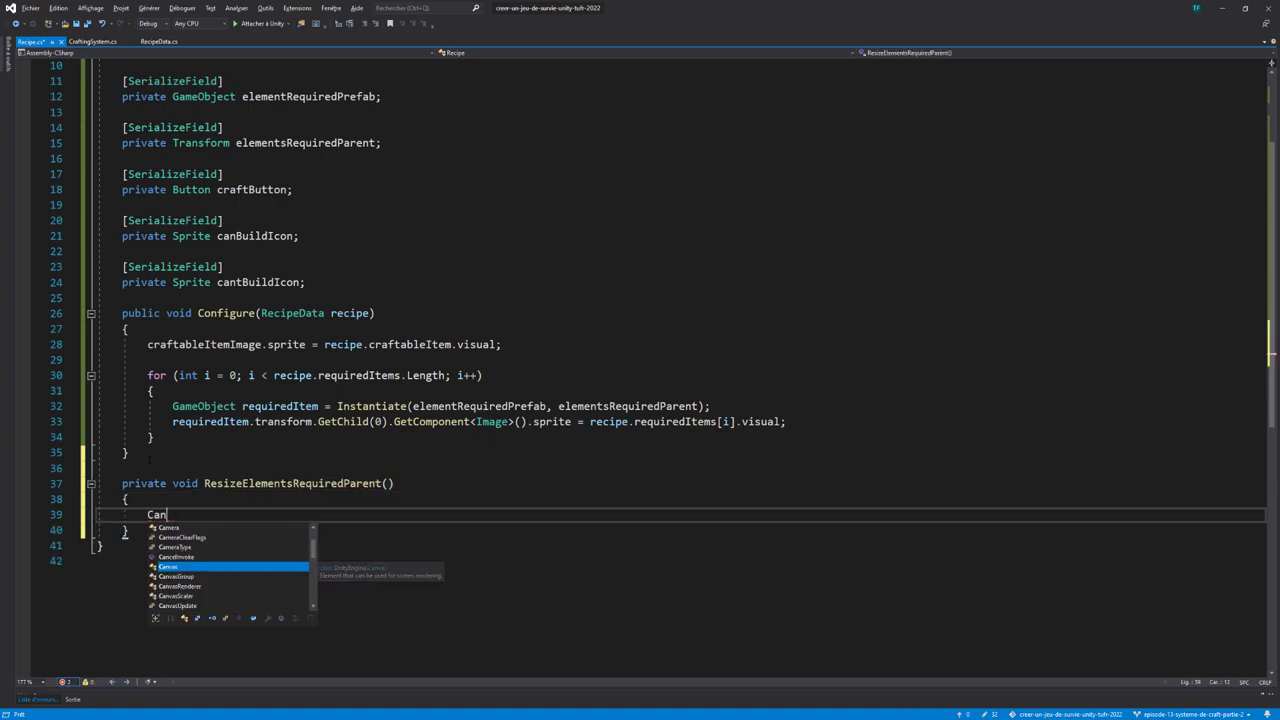
type("vas.")
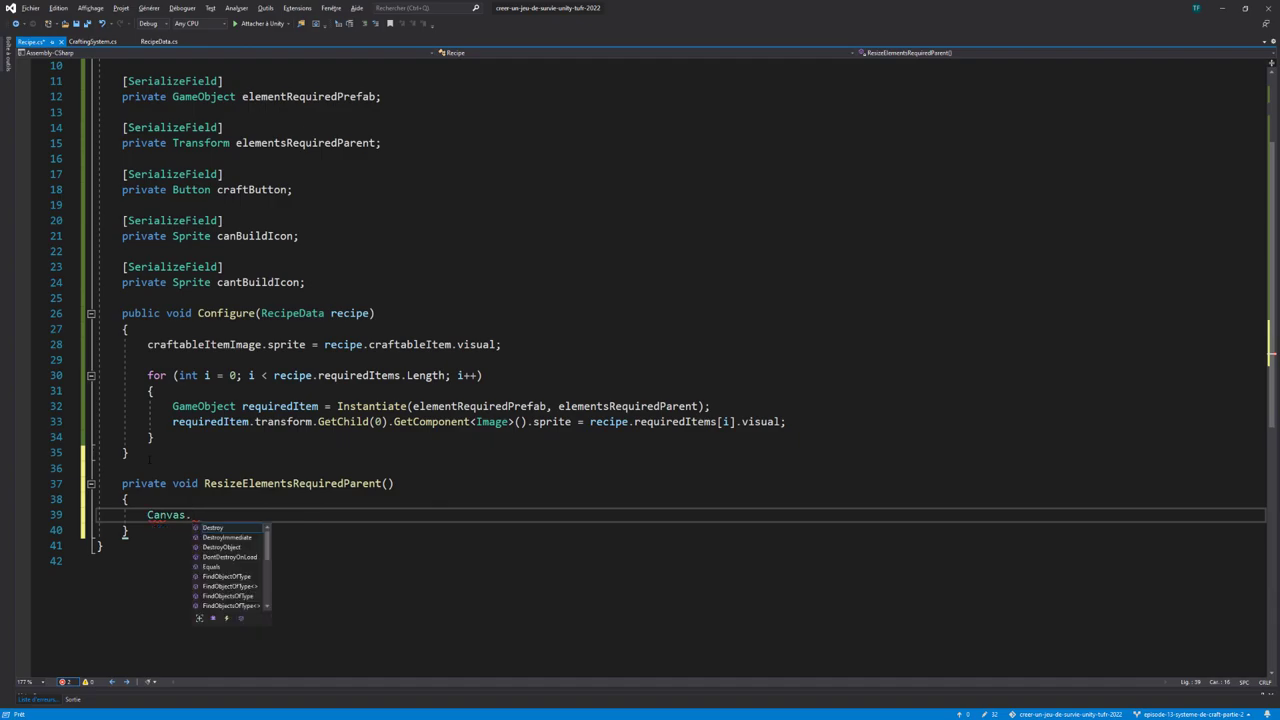
type("Force")
key("Tab")
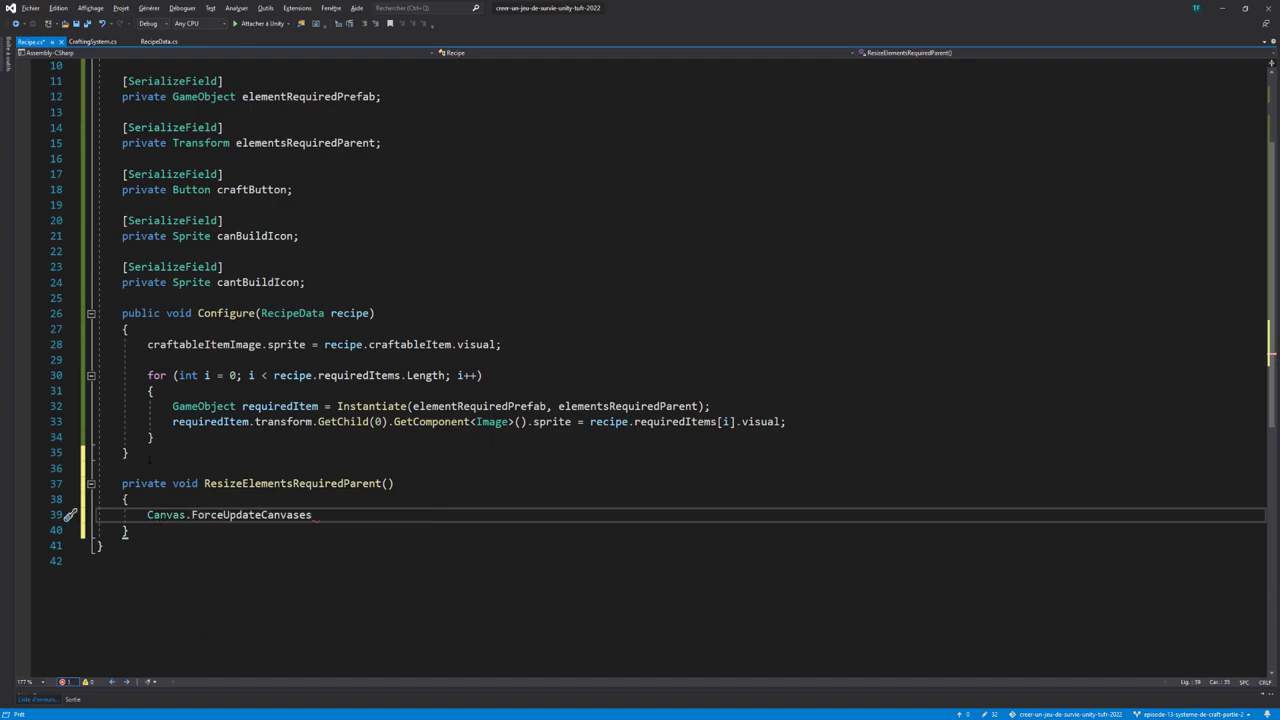
type("();")
key("Return")
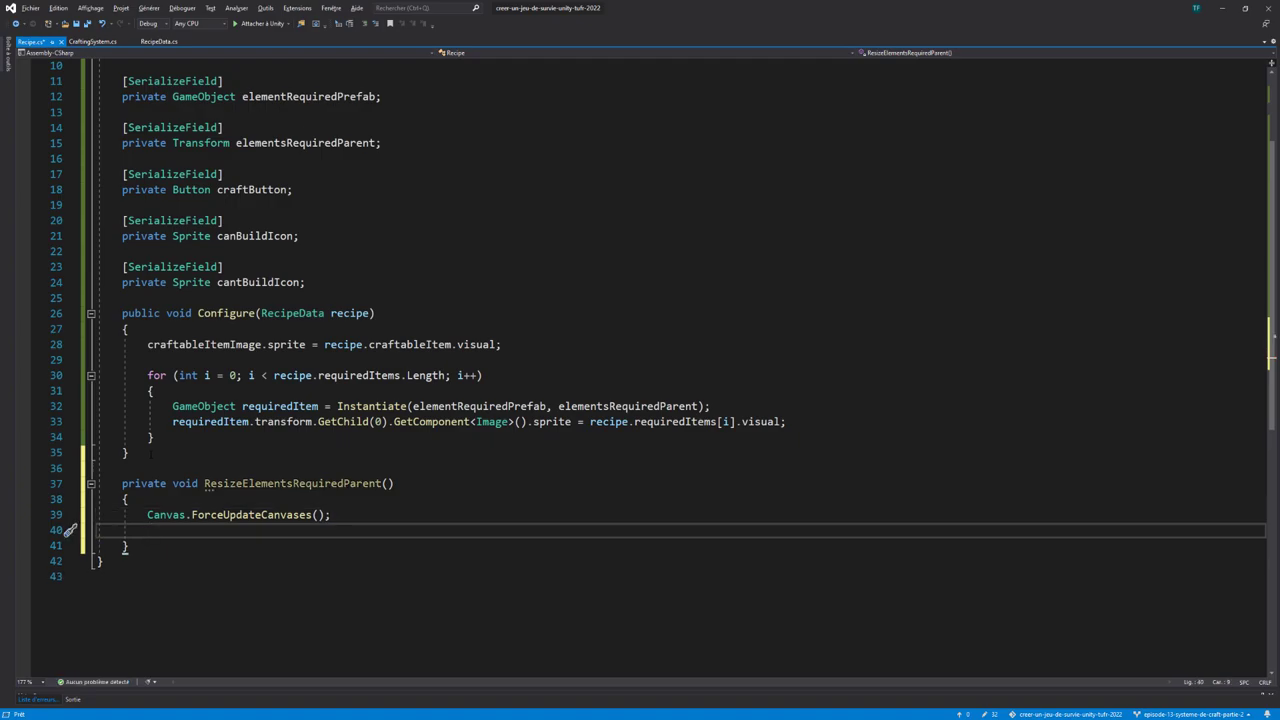
Add a line setting elementsRequiredParent's ContentSizeFitter enabled to false, then duplicate it
type("eleme")
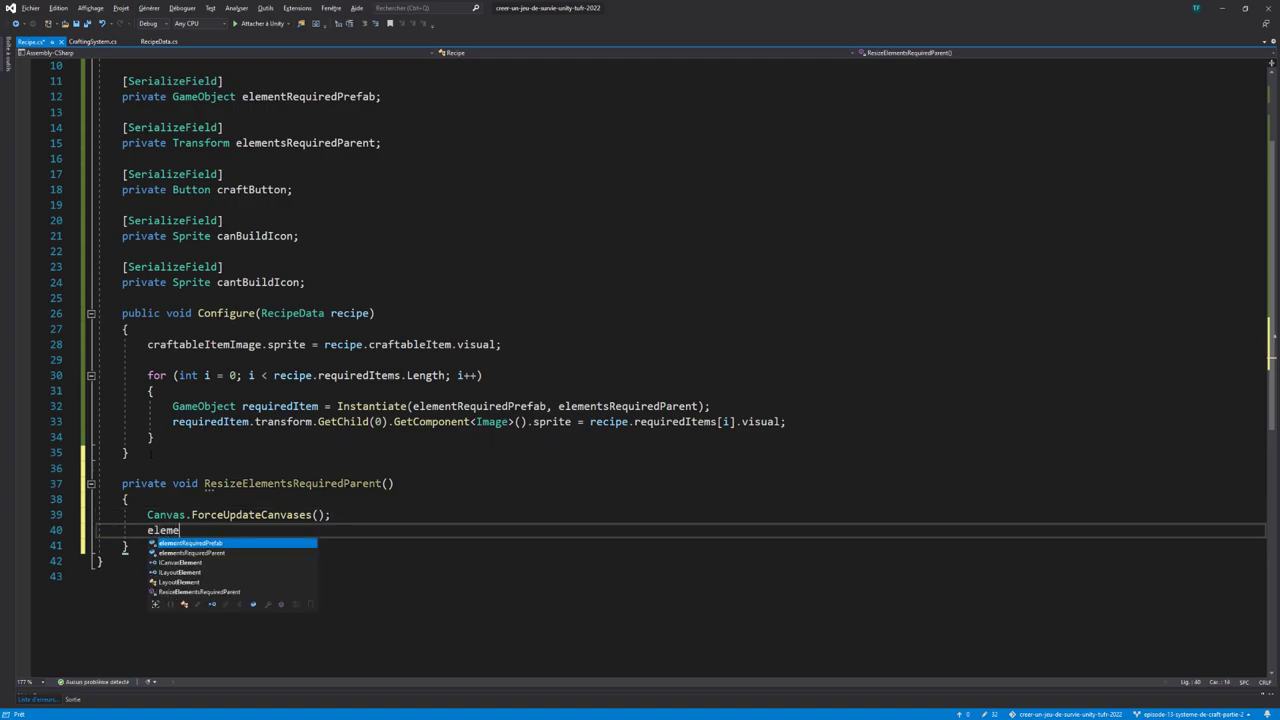
key("Tab")
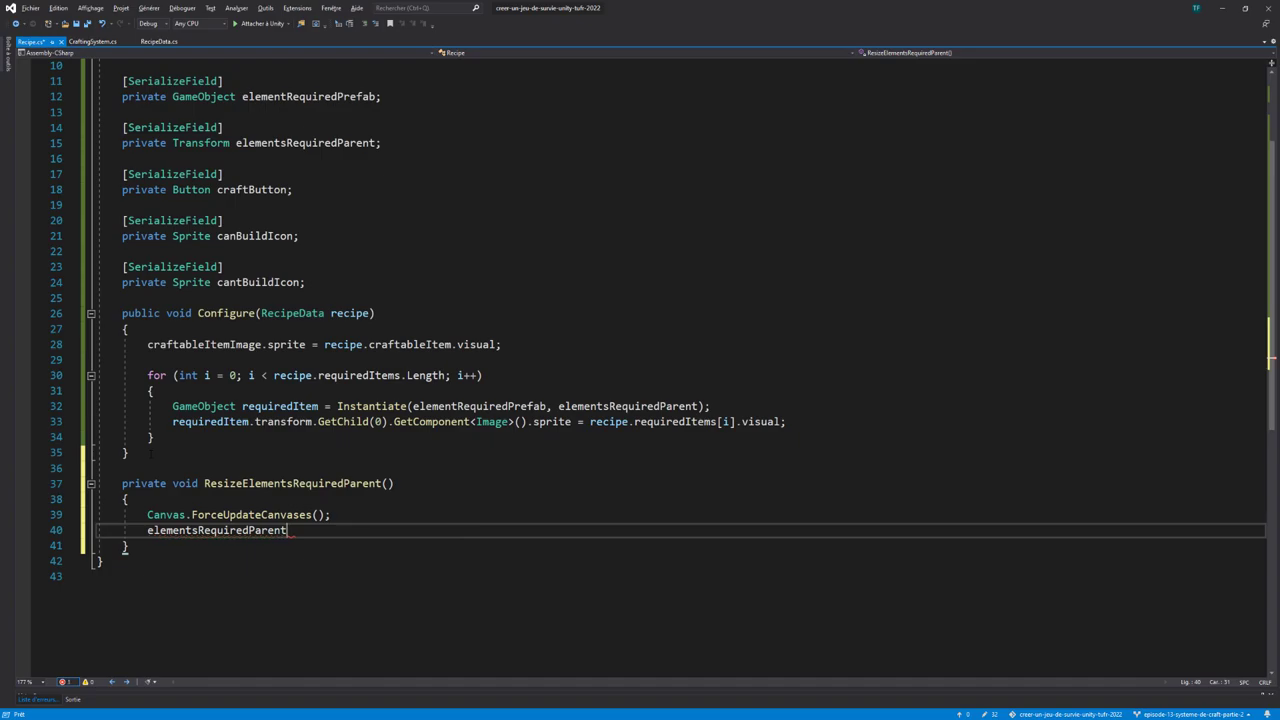
type(".get")
key("Down")
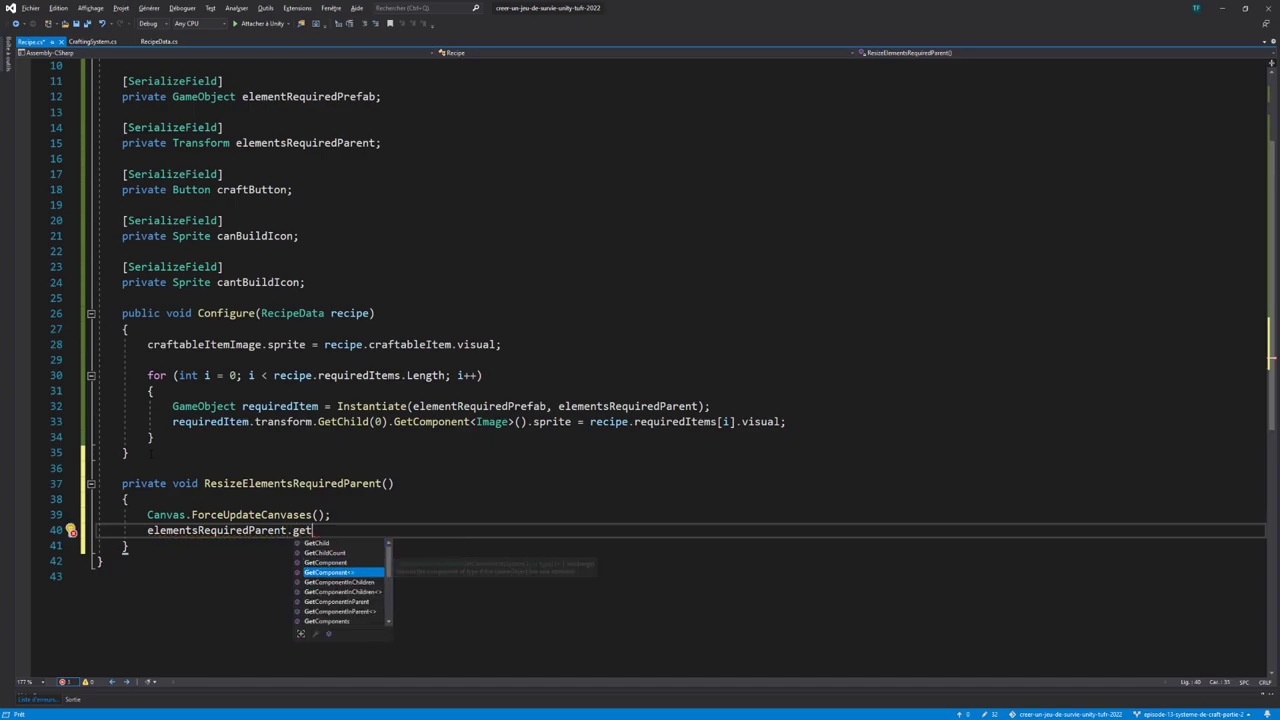
key("Tab")
type("Content")
key("Tab")
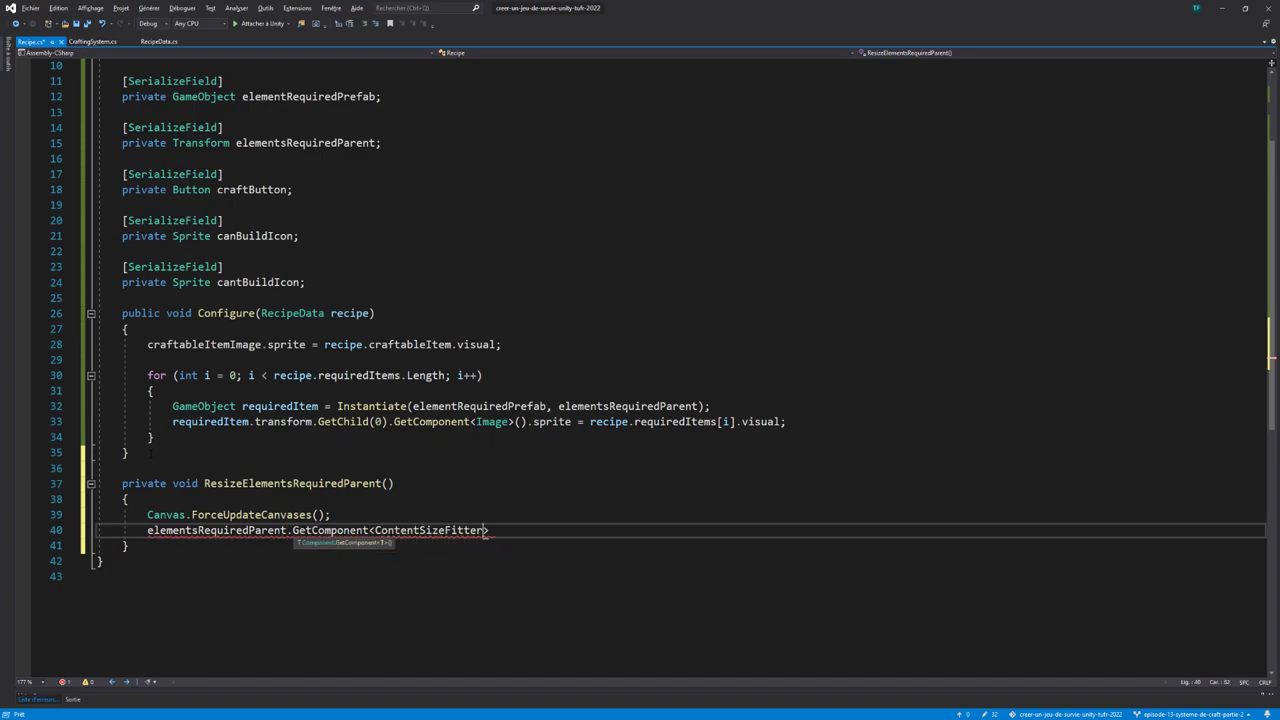
type("()")
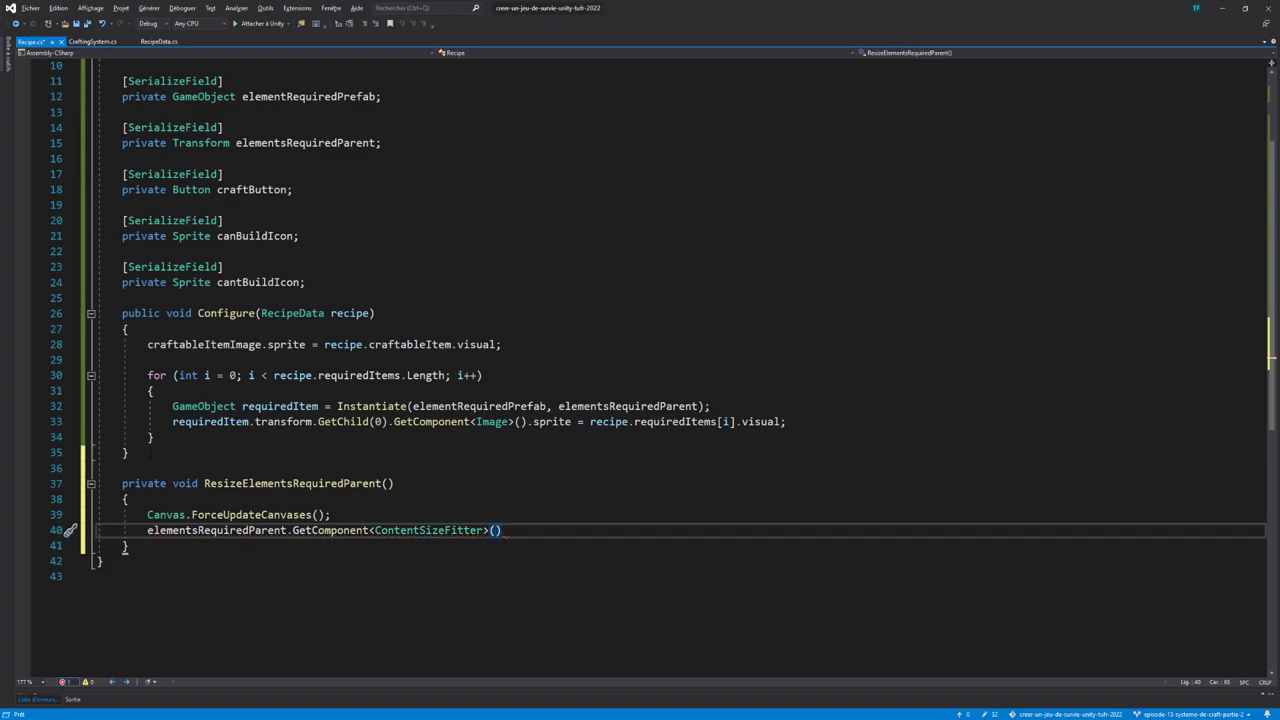
type(".en")
key("Tab")
type("= f")
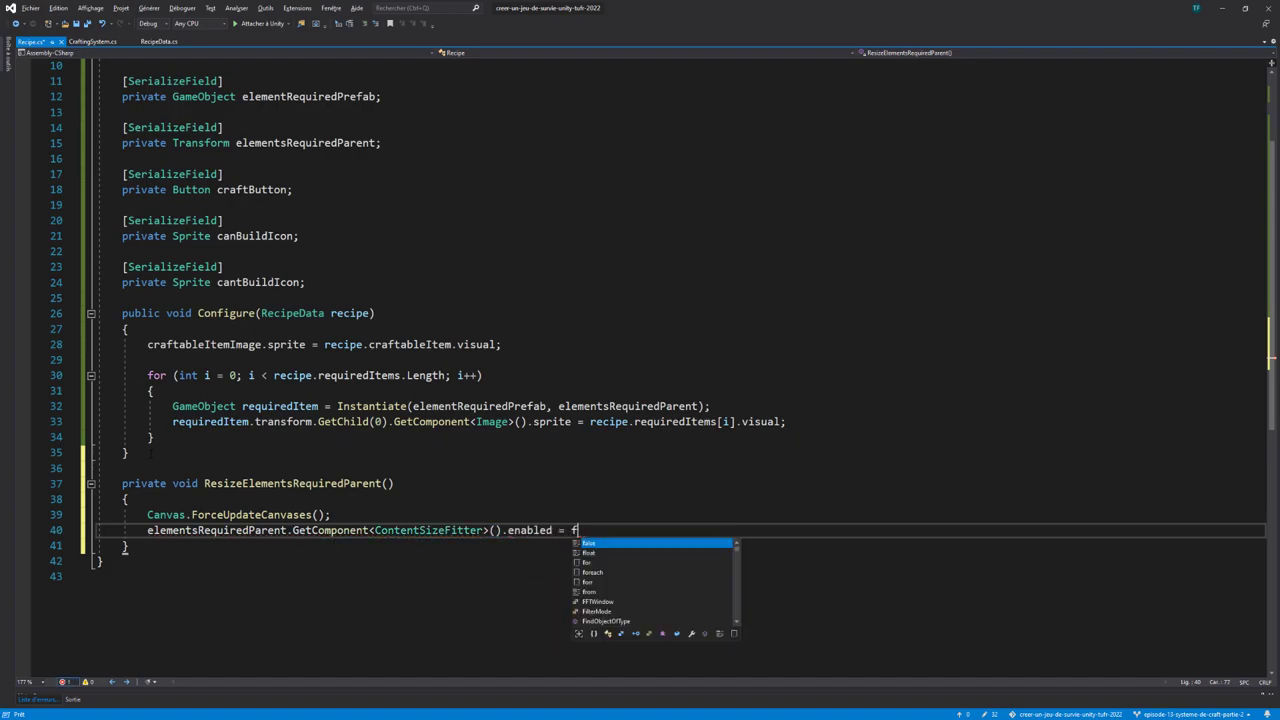
type("alse")
key("Escape")
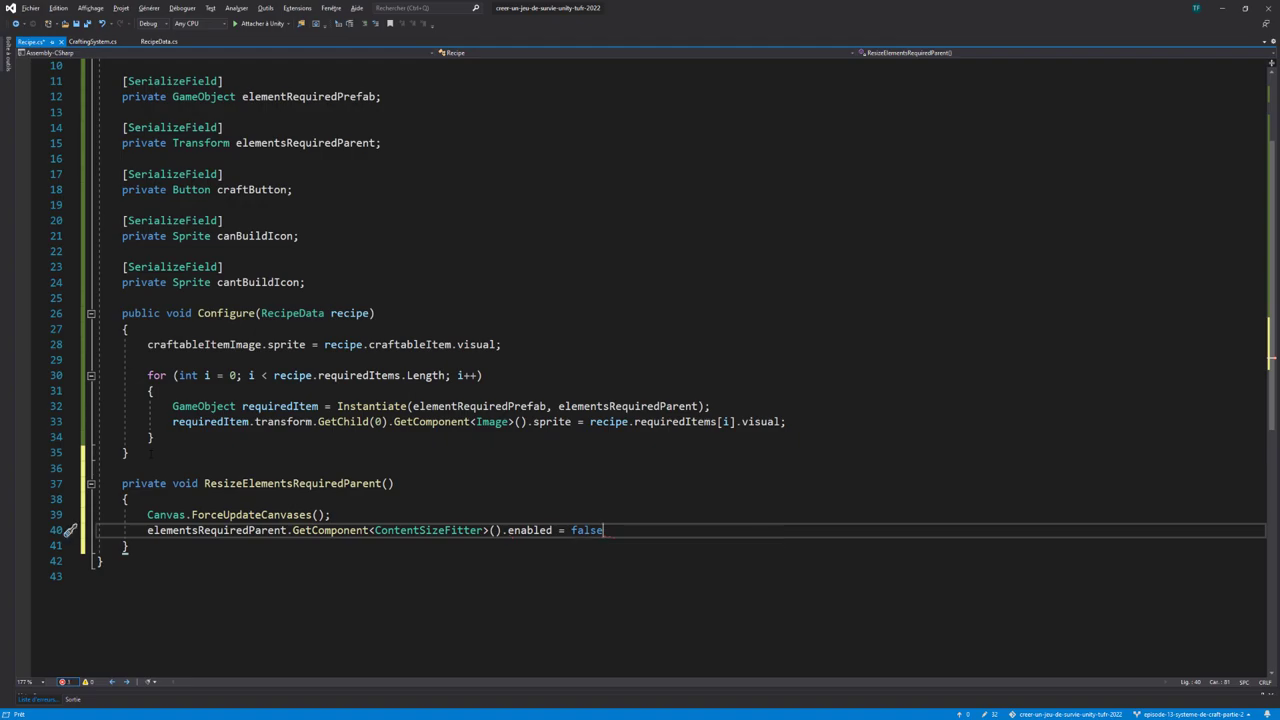
type(";")
key("ctrl+d")
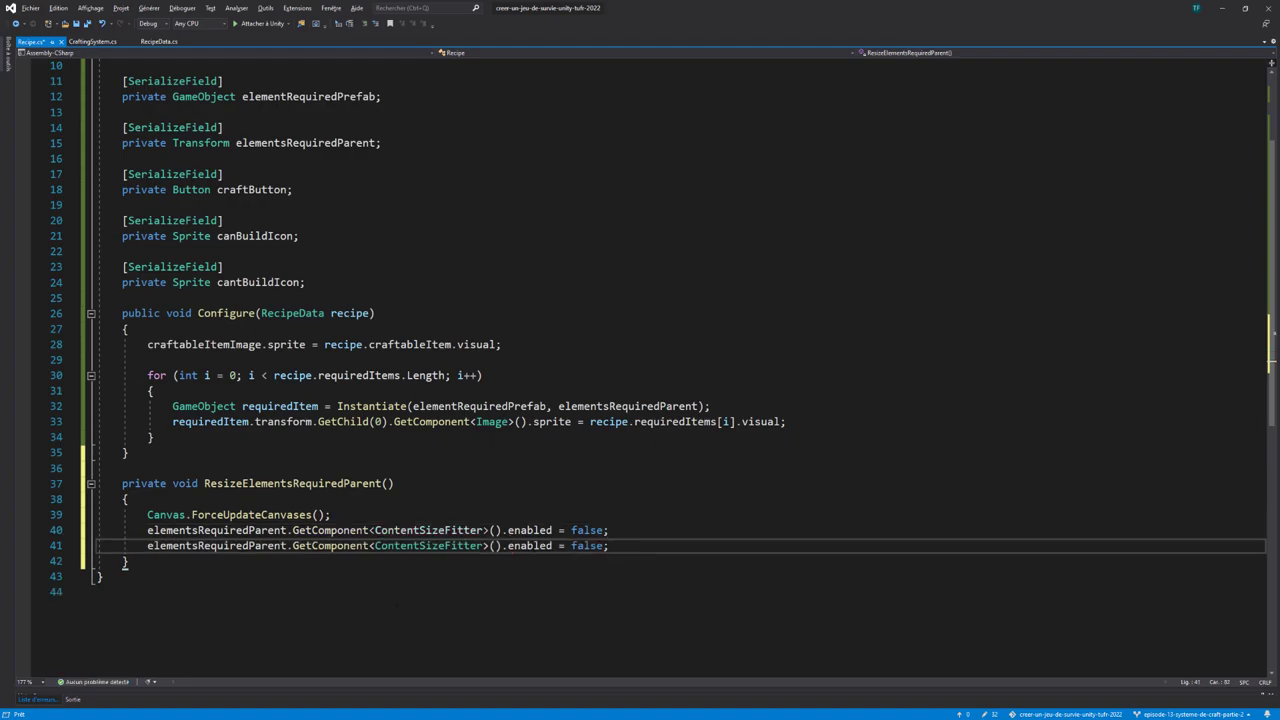
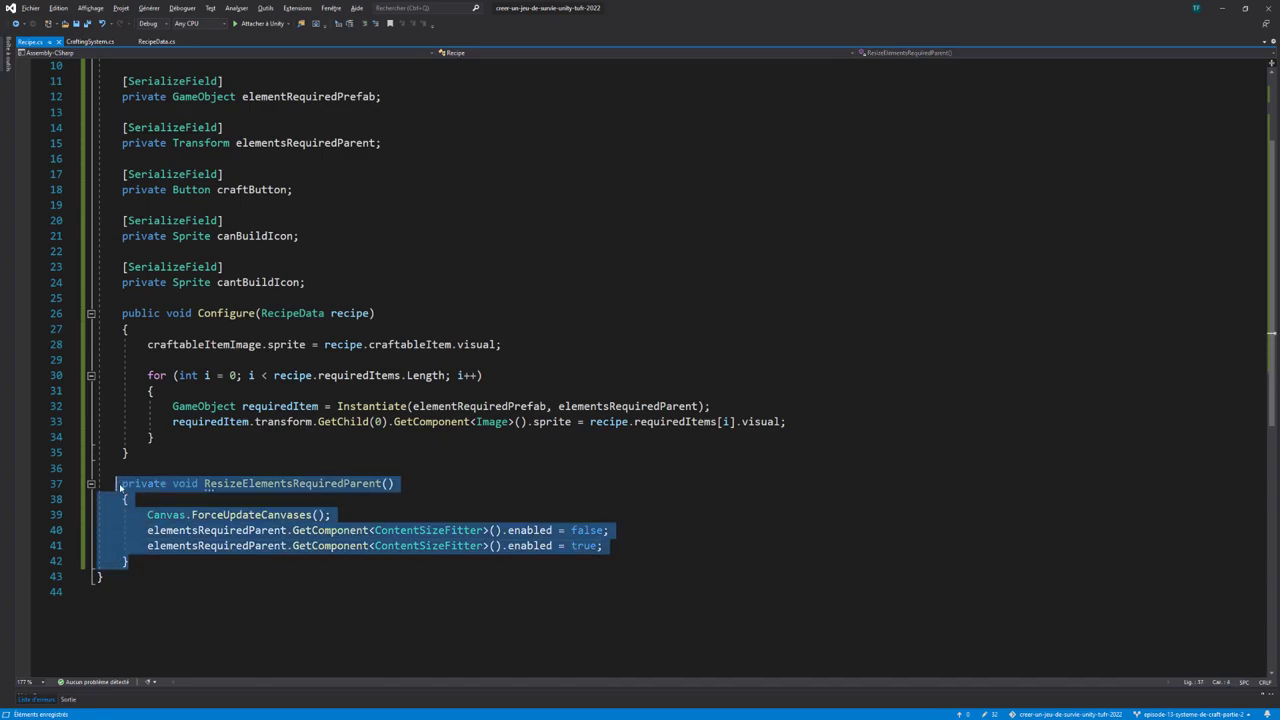
Add a ResizeElementsRequiredParent(); call right after the required-items loop in Configure
double_click(295, 484)
key("ctrl+c")
left_click(230, 438)
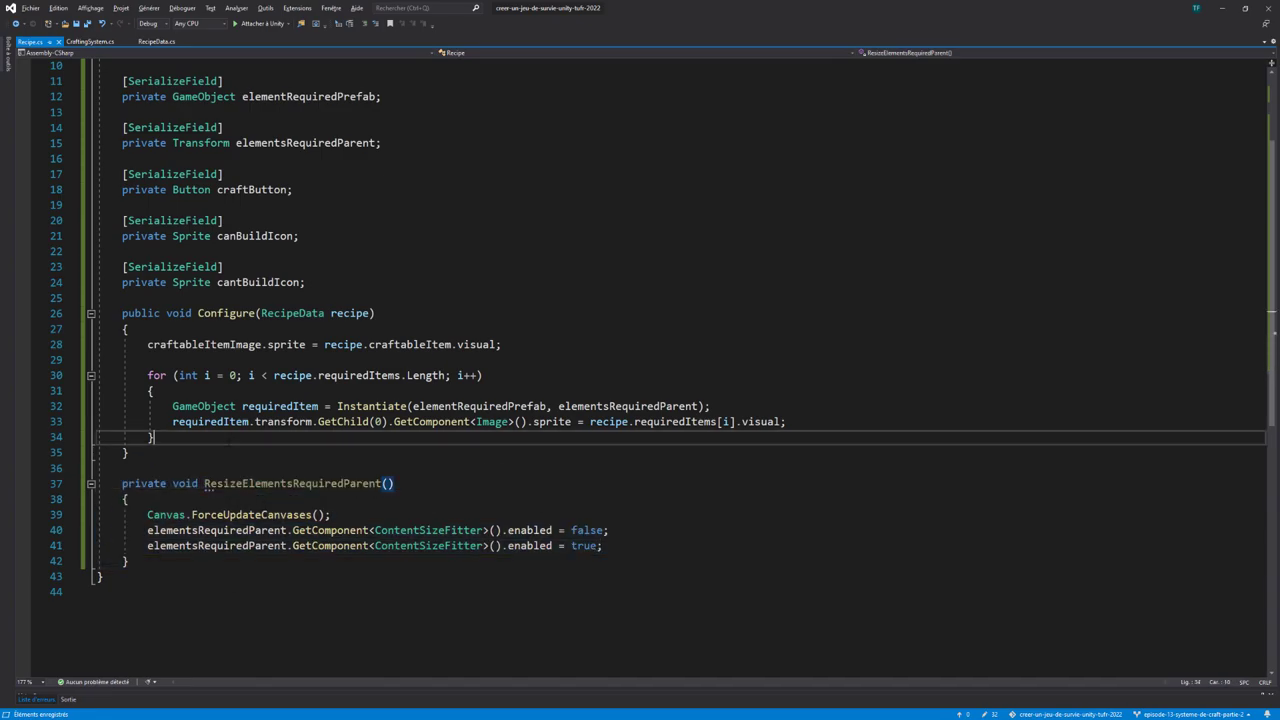
key("Return")
key("Return")
key("ctrl+v")
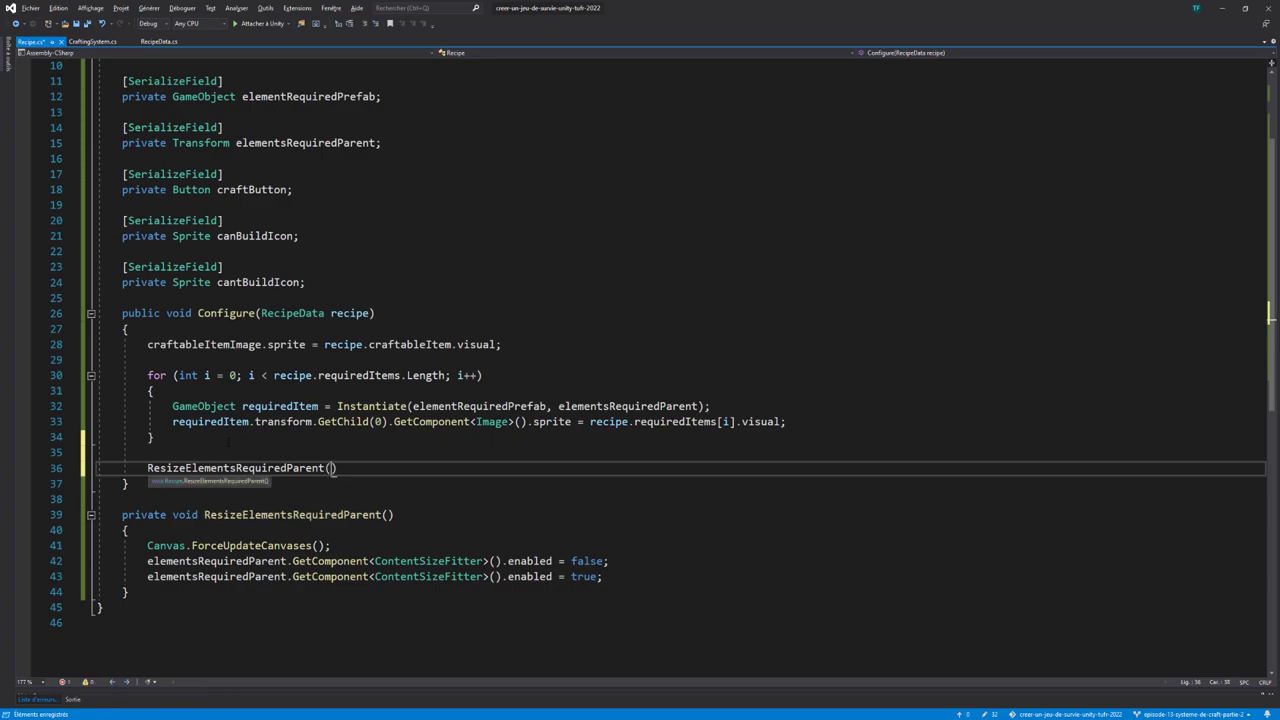
type("();")
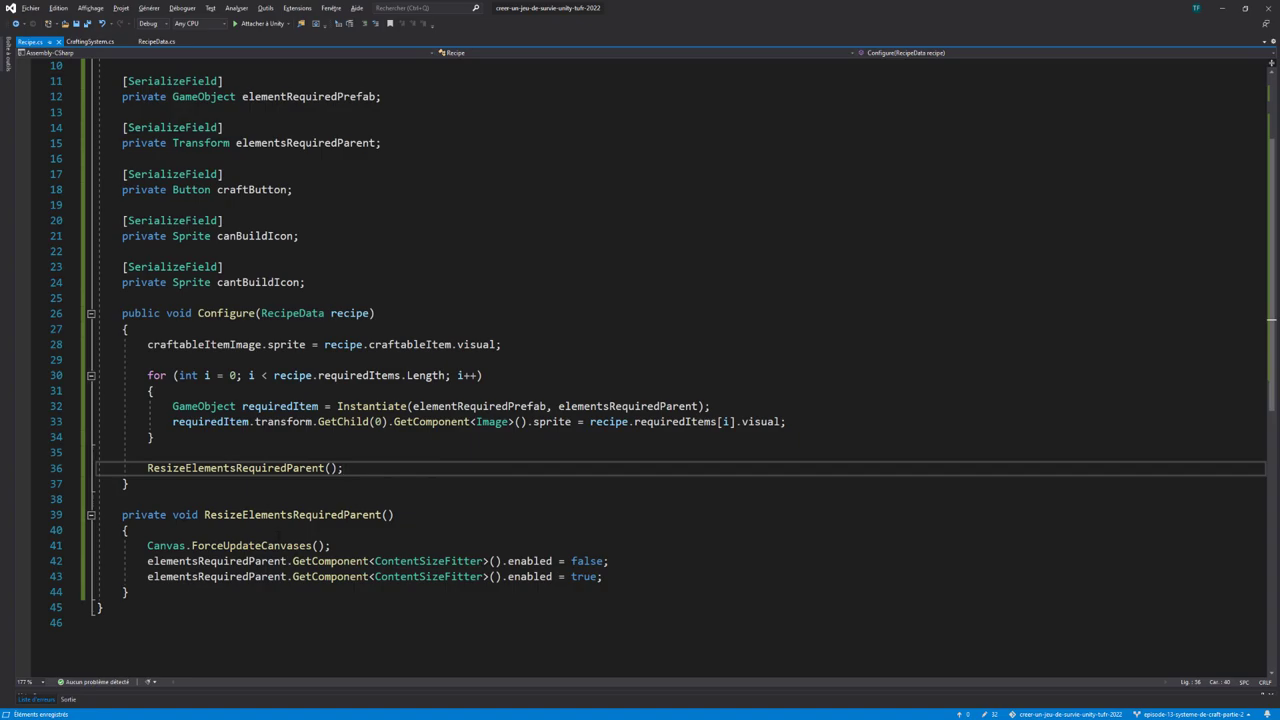
Check the ResizeElementsRequiredParent declaration and its ContentSizeFitter line, then return to Unity
left_click(382, 515)
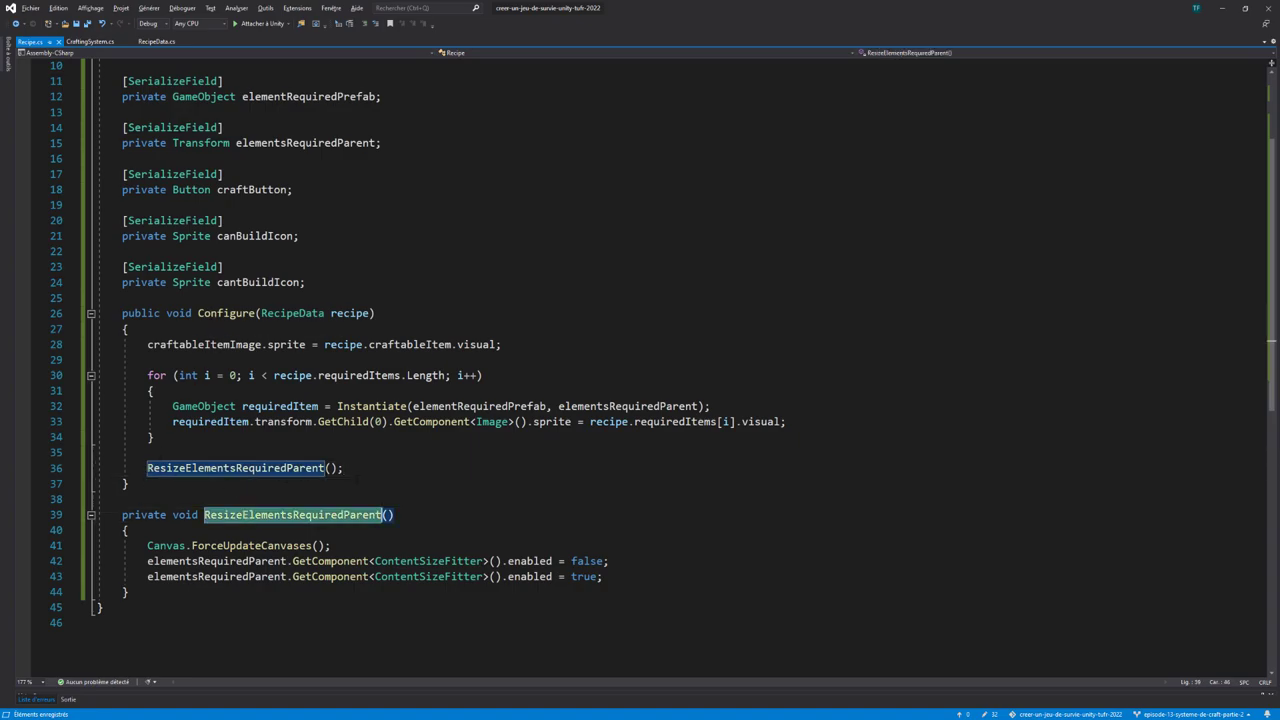
left_click(385, 467)
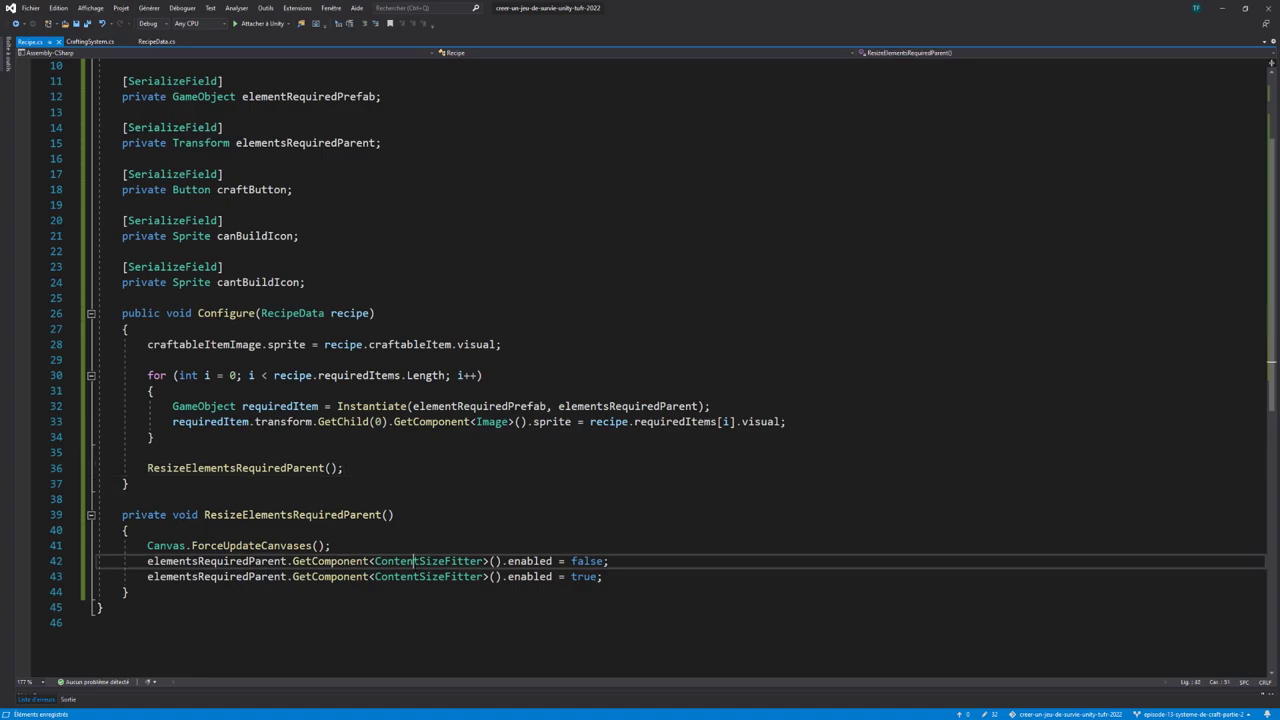
double_click(400, 561)
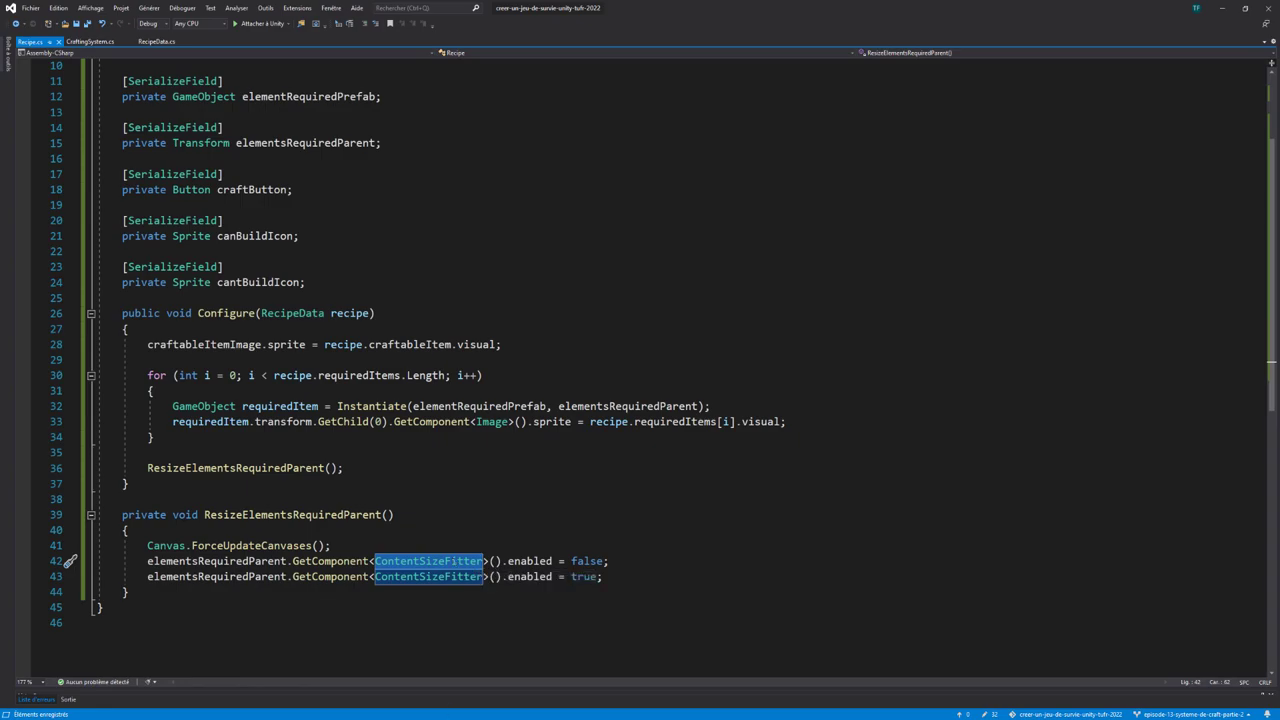
key("alt+Tab")
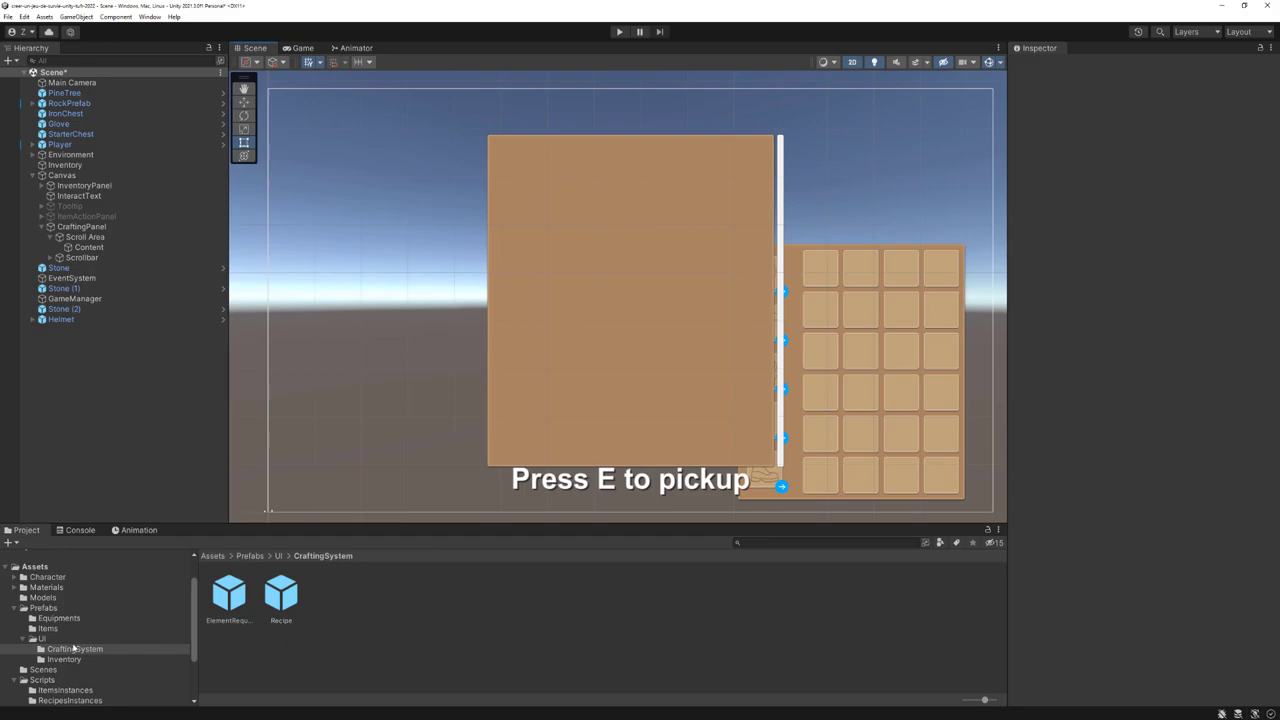
Open the Recipe prefab from the CraftingSystem prefabs and select its ElementsRequired object
left_click(70, 649)
double_click(282, 591)
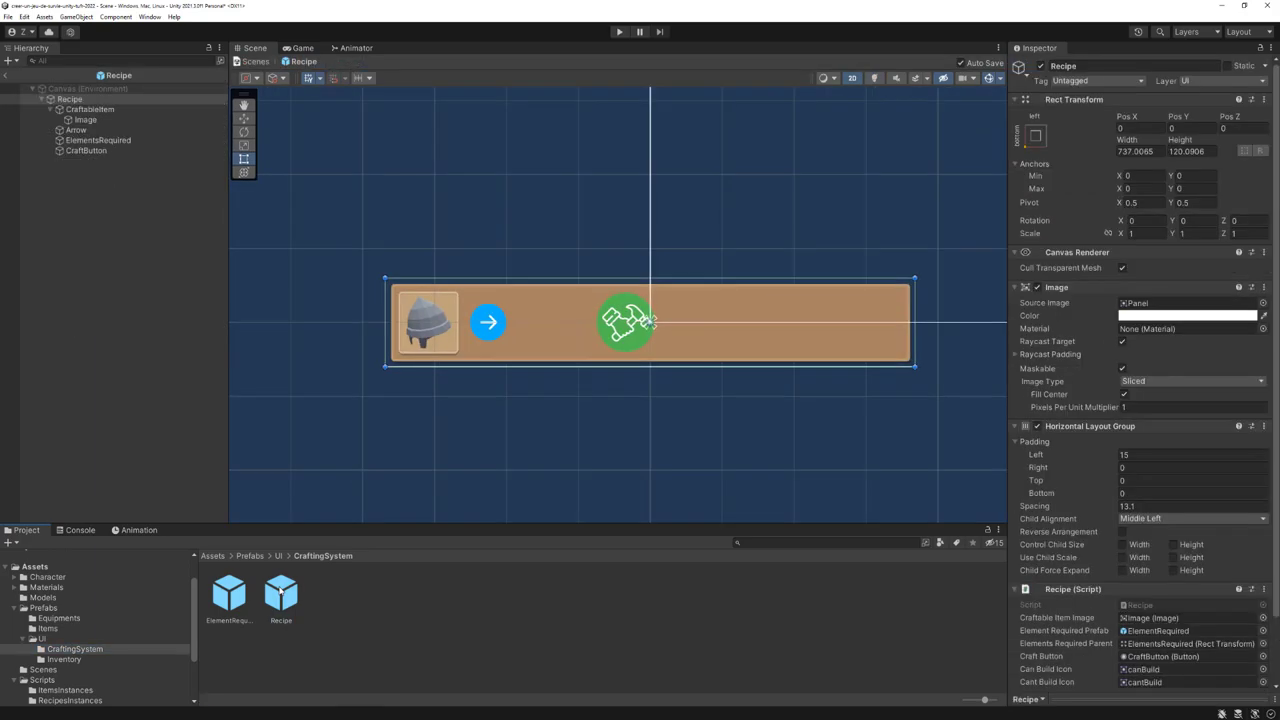
left_click(100, 141)
Add a Content Size Fitter with Horizontal Fit set to Preferred Size, then play-test the scene
left_click(1131, 435)
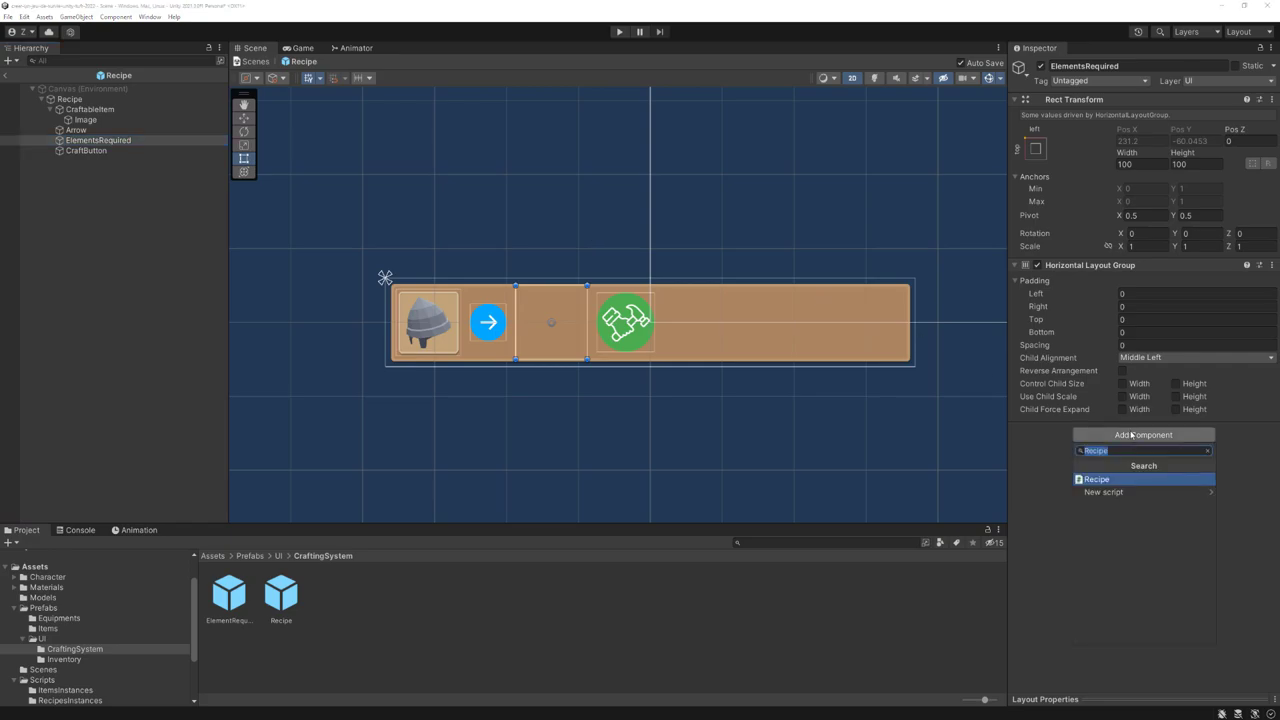
type("content")
key("Return")
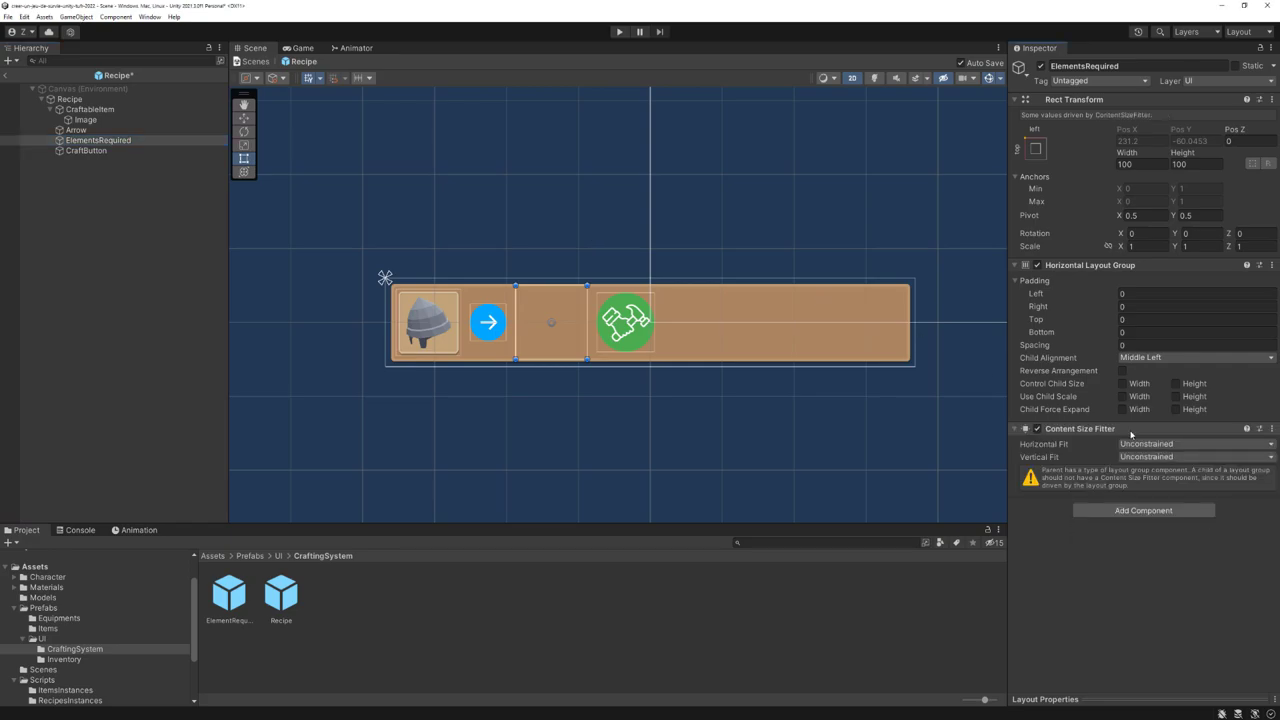
left_click(1142, 443)
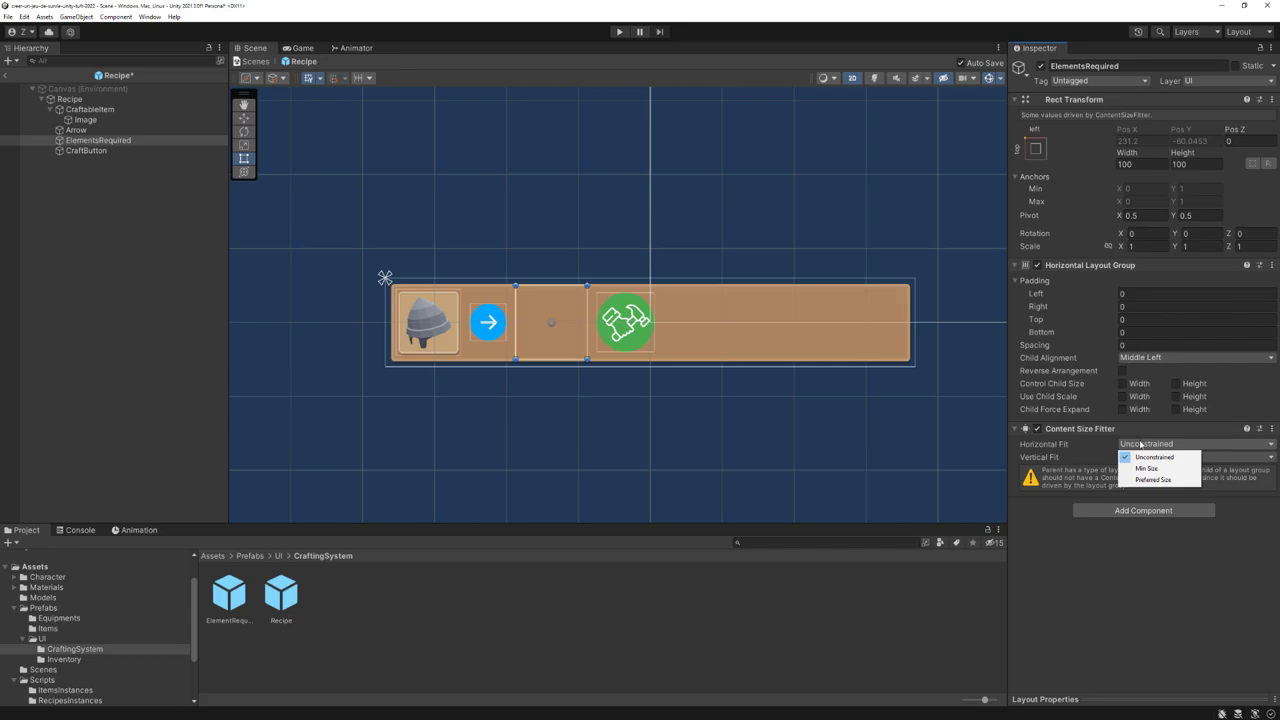
left_click(1155, 480)
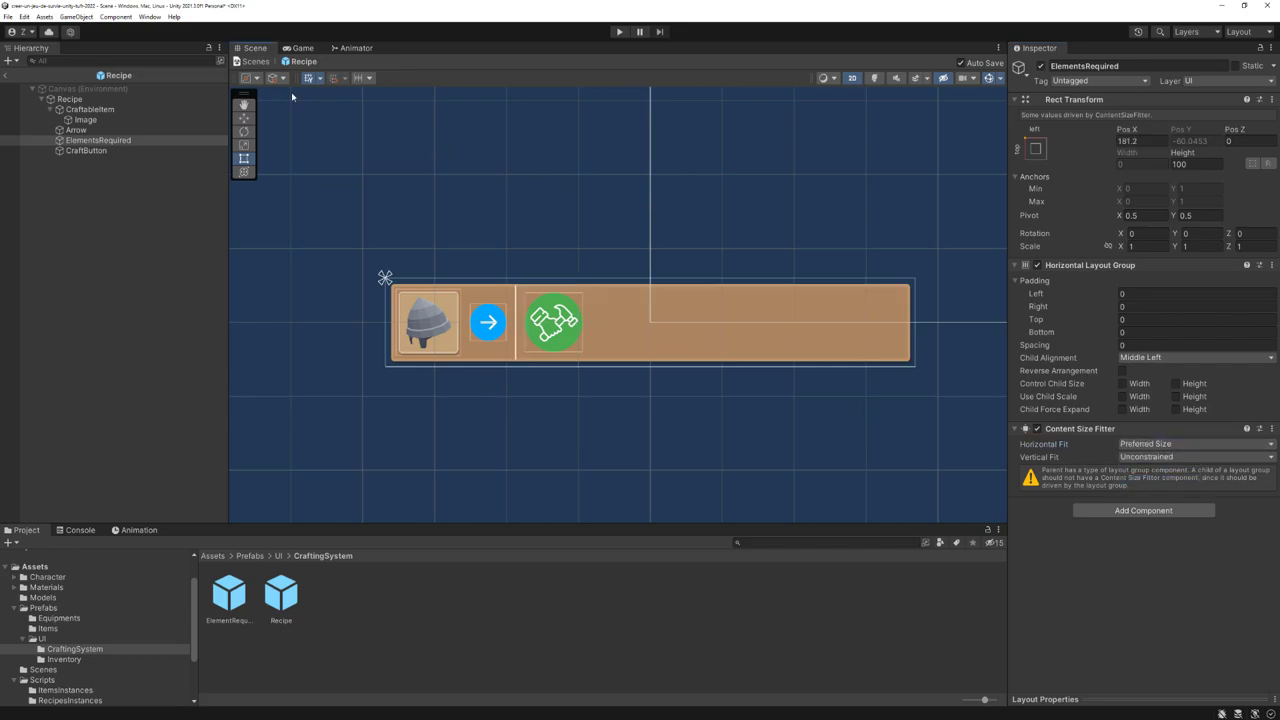
left_click(252, 61)
left_click(617, 32)
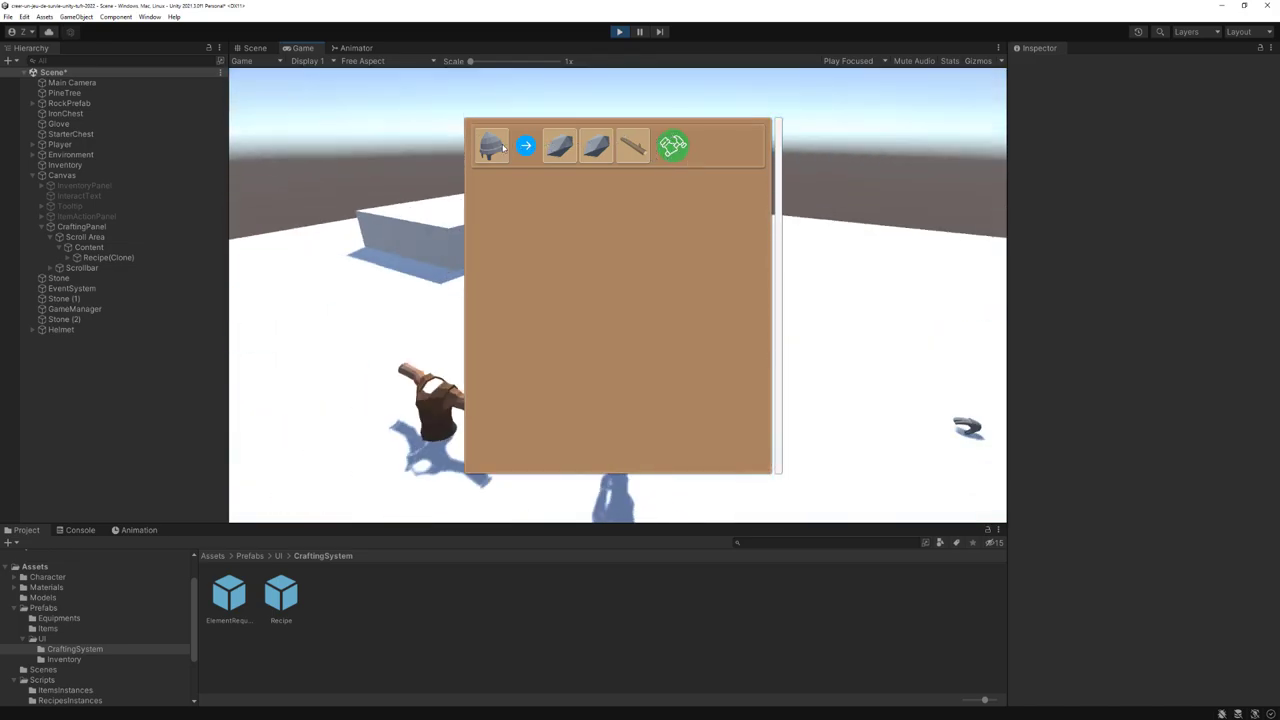
End the crafting panel test by stopping Play mode
left_click(620, 33)
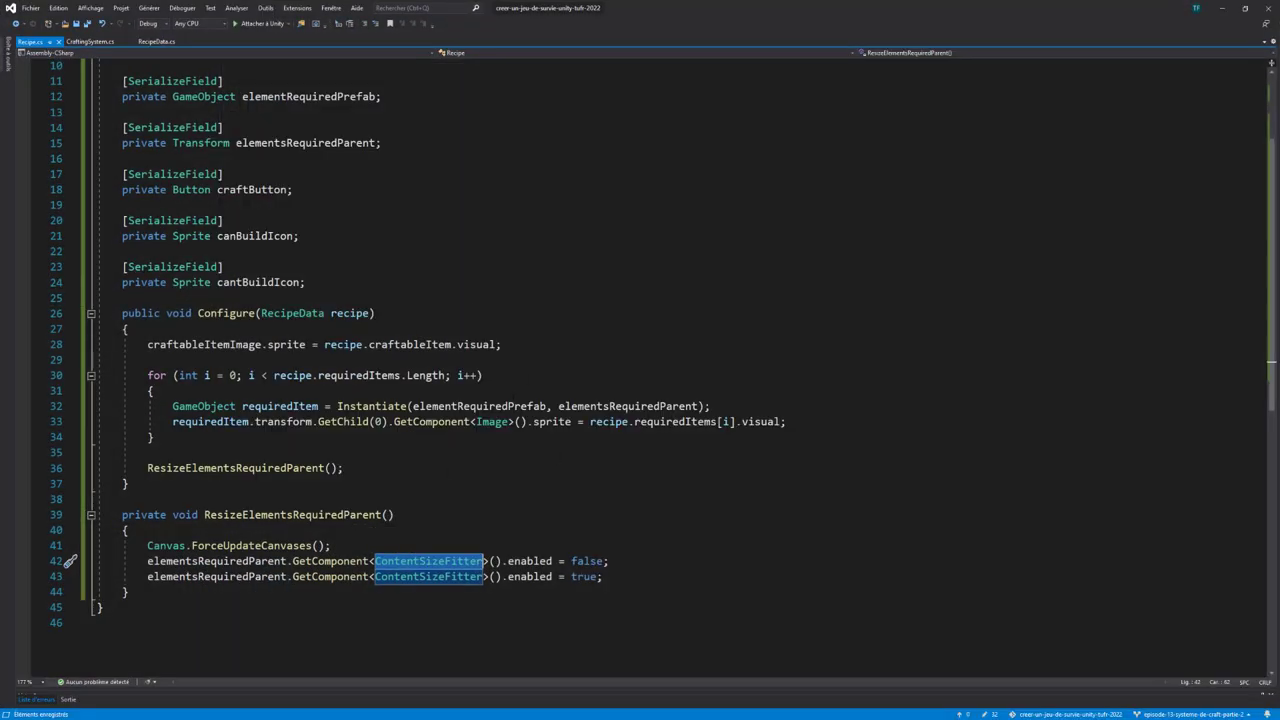
Declare a 'private RecipeData currentRecipe;' field at the top of the Recipe class
scroll(552, 407, "up", 3)
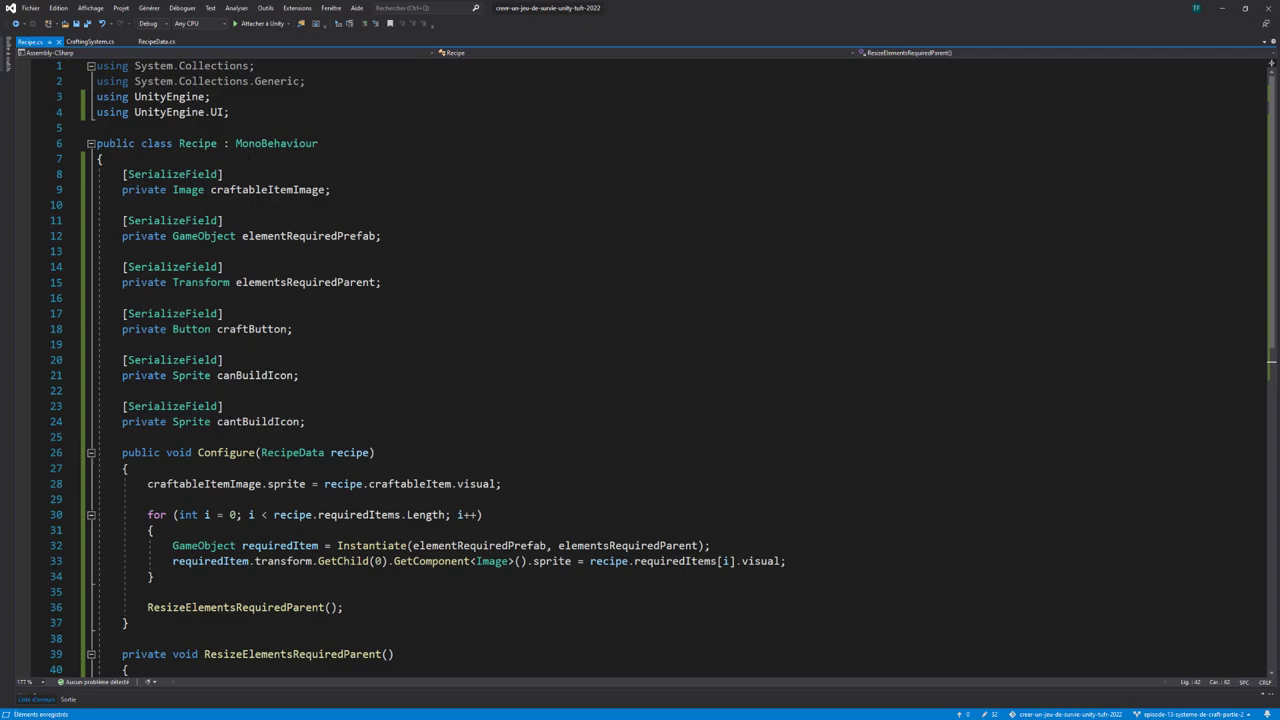
left_click(240, 158)
key("Return")
key("Return")
key("Up")
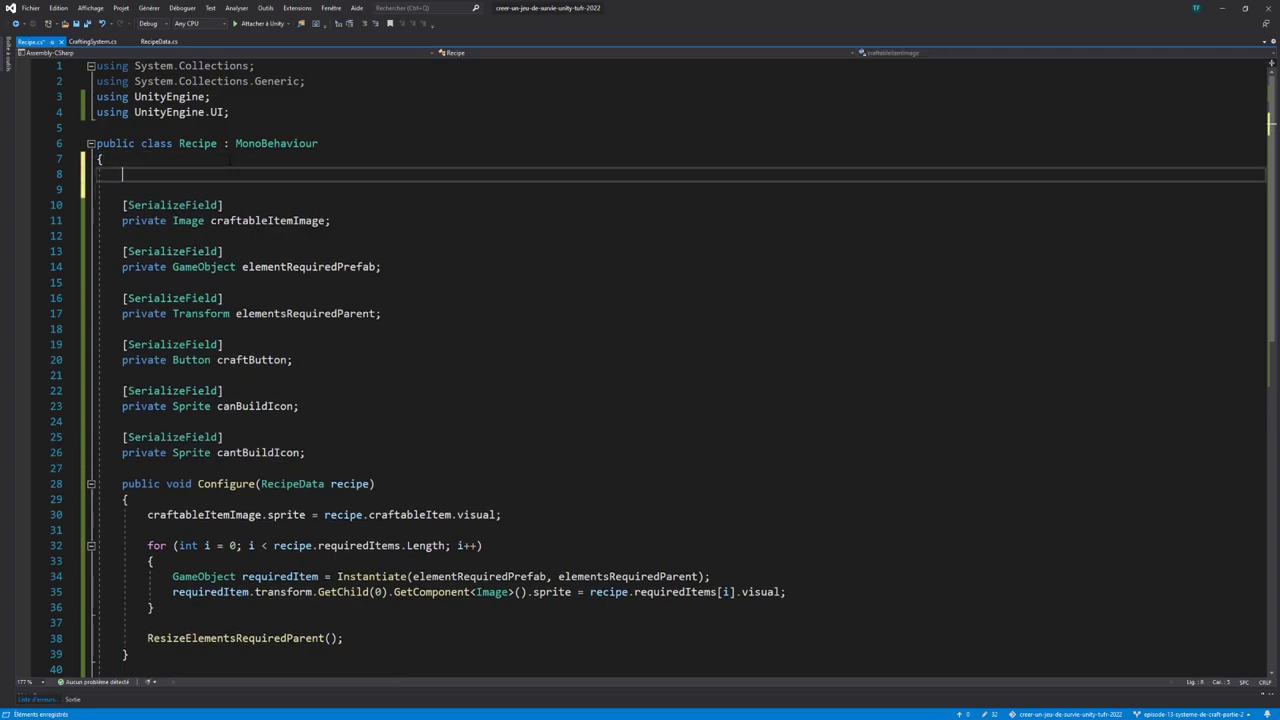
type("private Re")
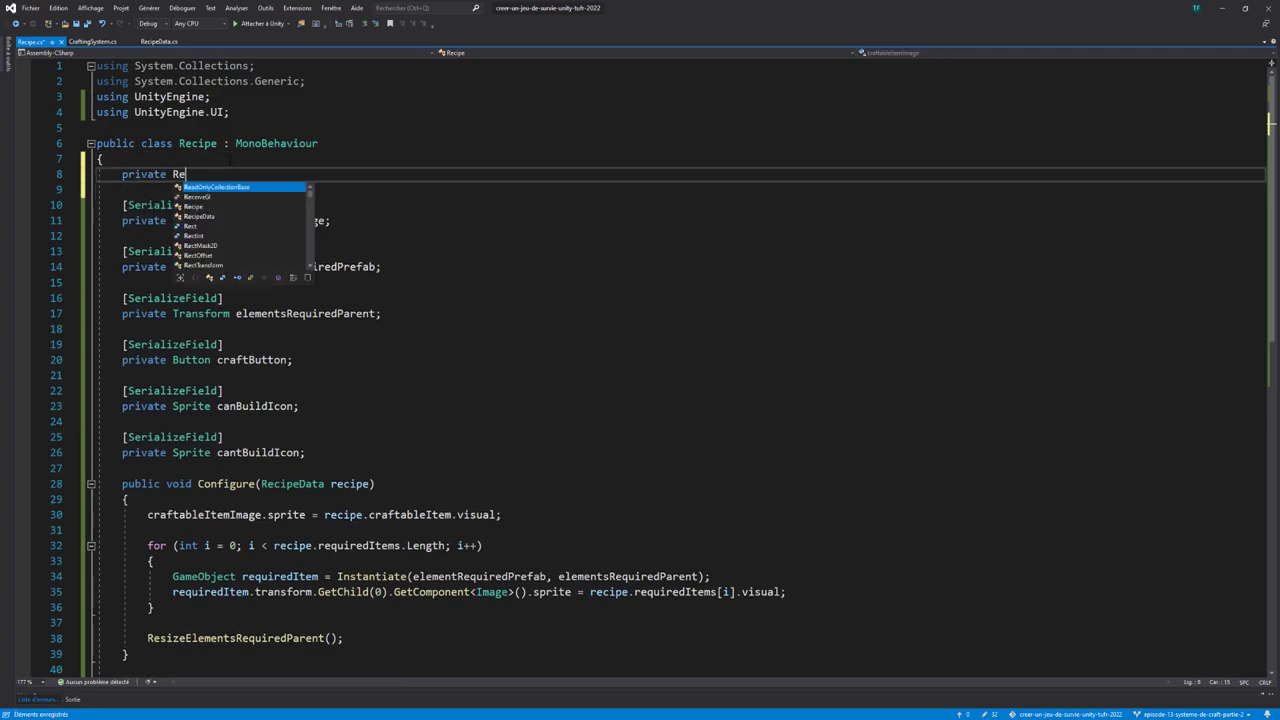
type("cipeD")
key("Tab")
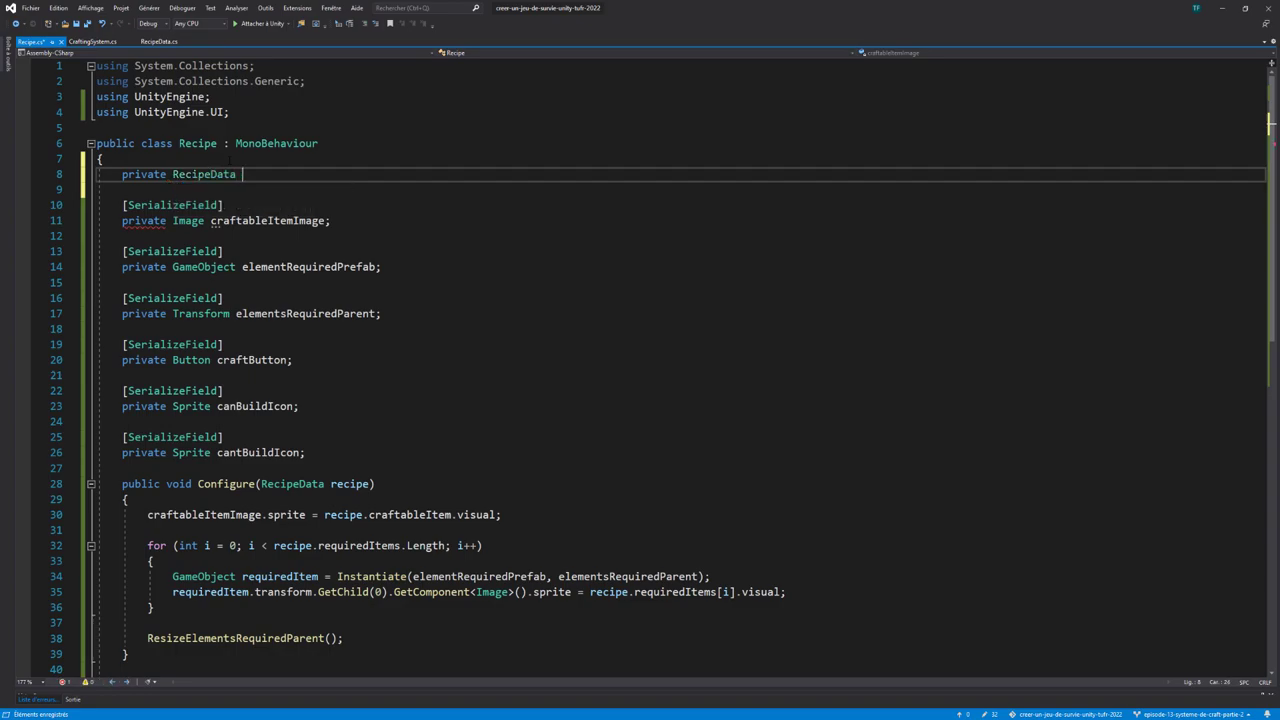
type("currentRecipe;")
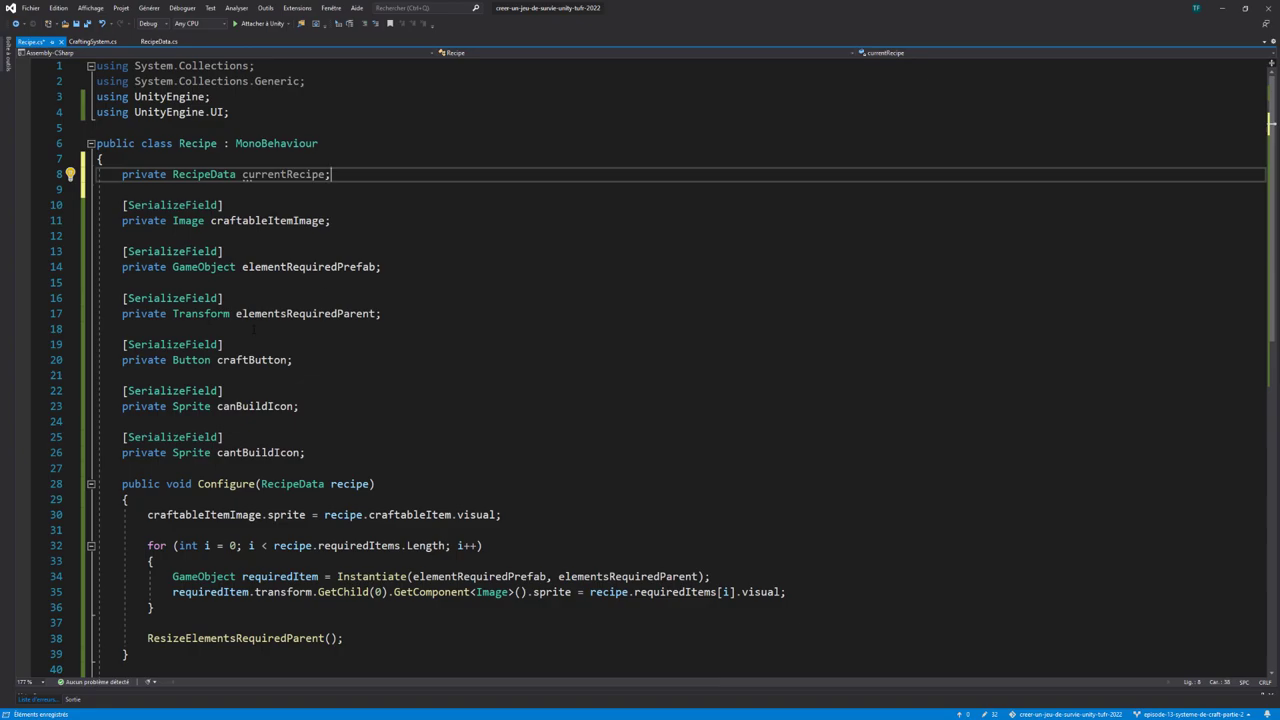
Insert 'currentRecipe = recipe;' as the first line of the Configure method
scroll(640, 360, "down", 2)
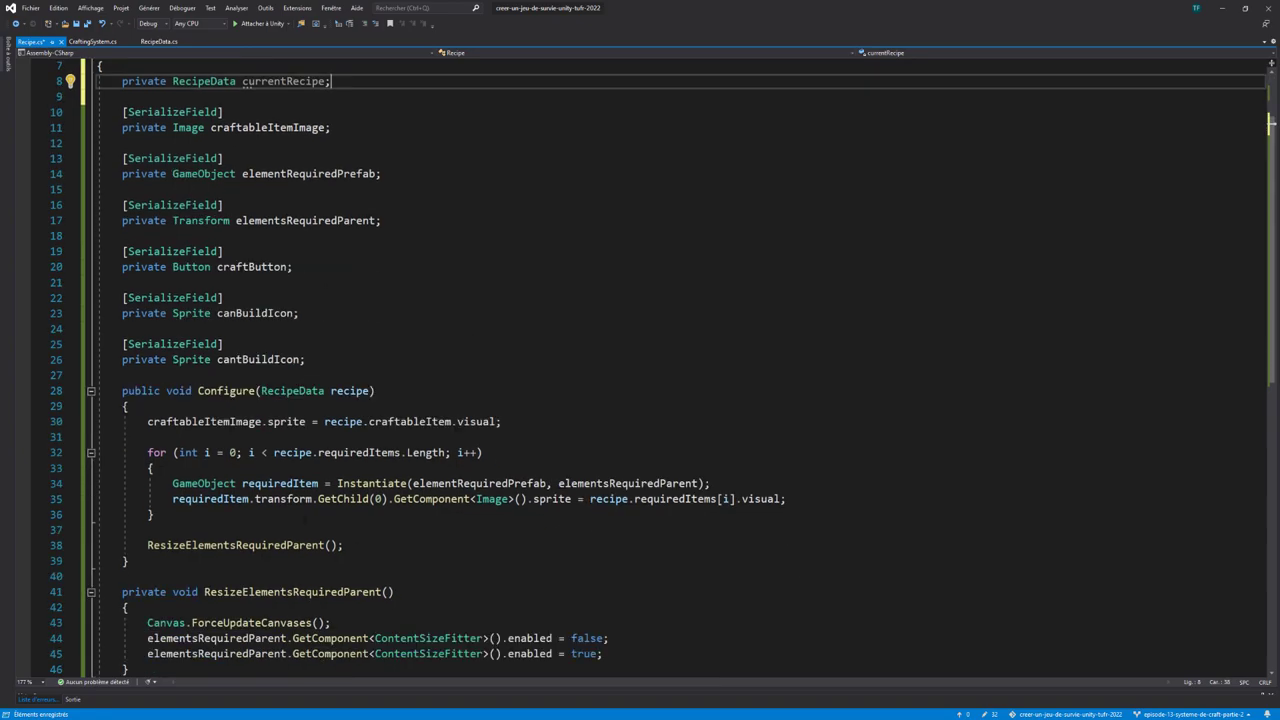
scroll(274, 429, "up", 1)
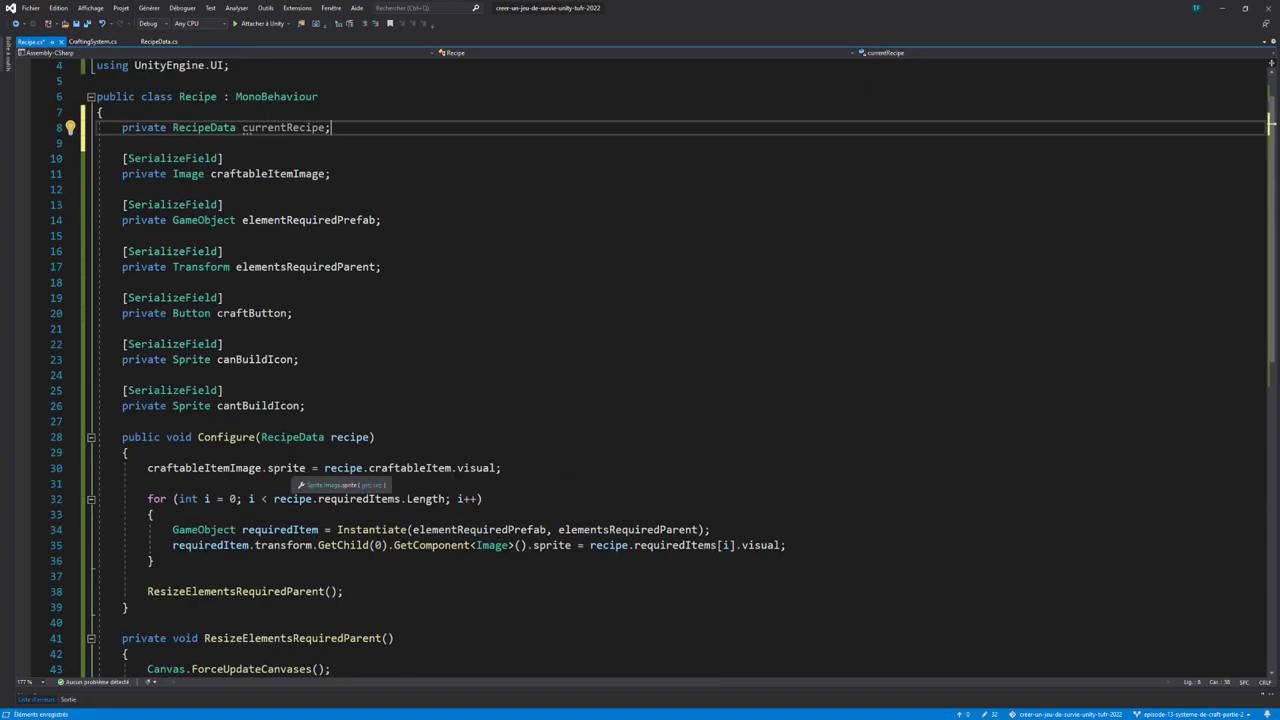
left_click(244, 453)
key("Return")
key("Return")
key("Up")
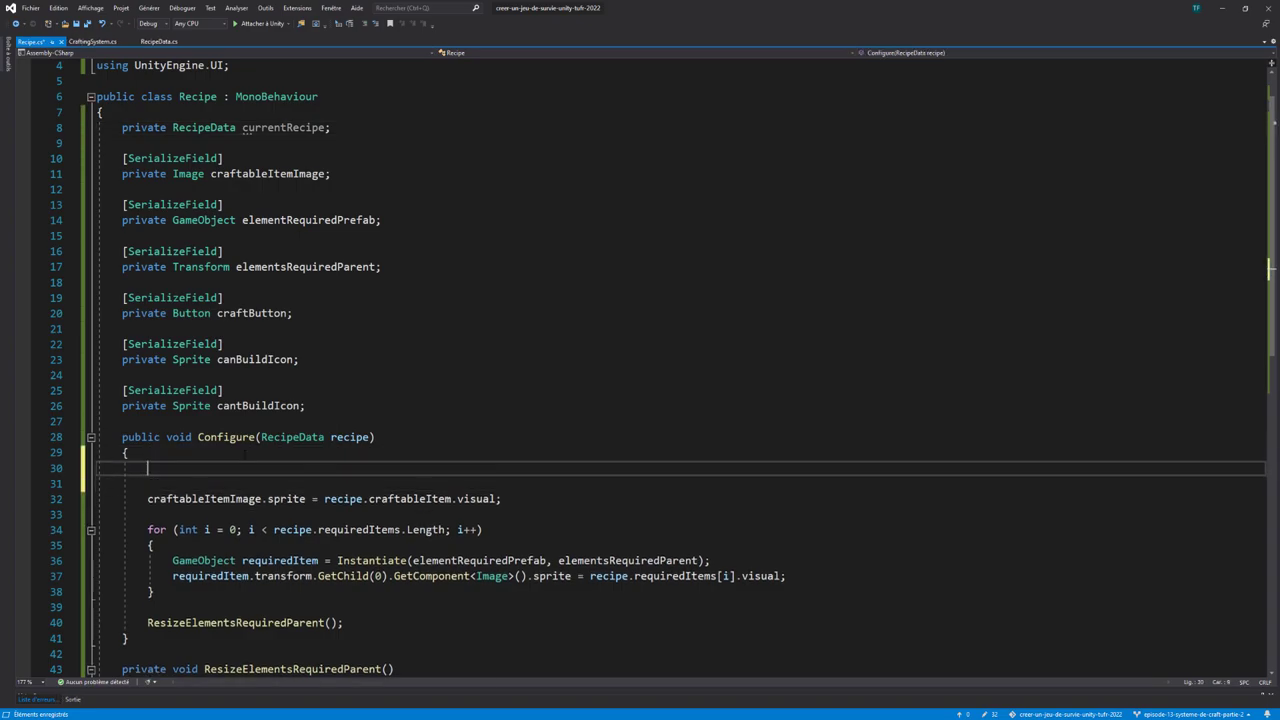
type("current")
key("Tab")
type("= recipe;")
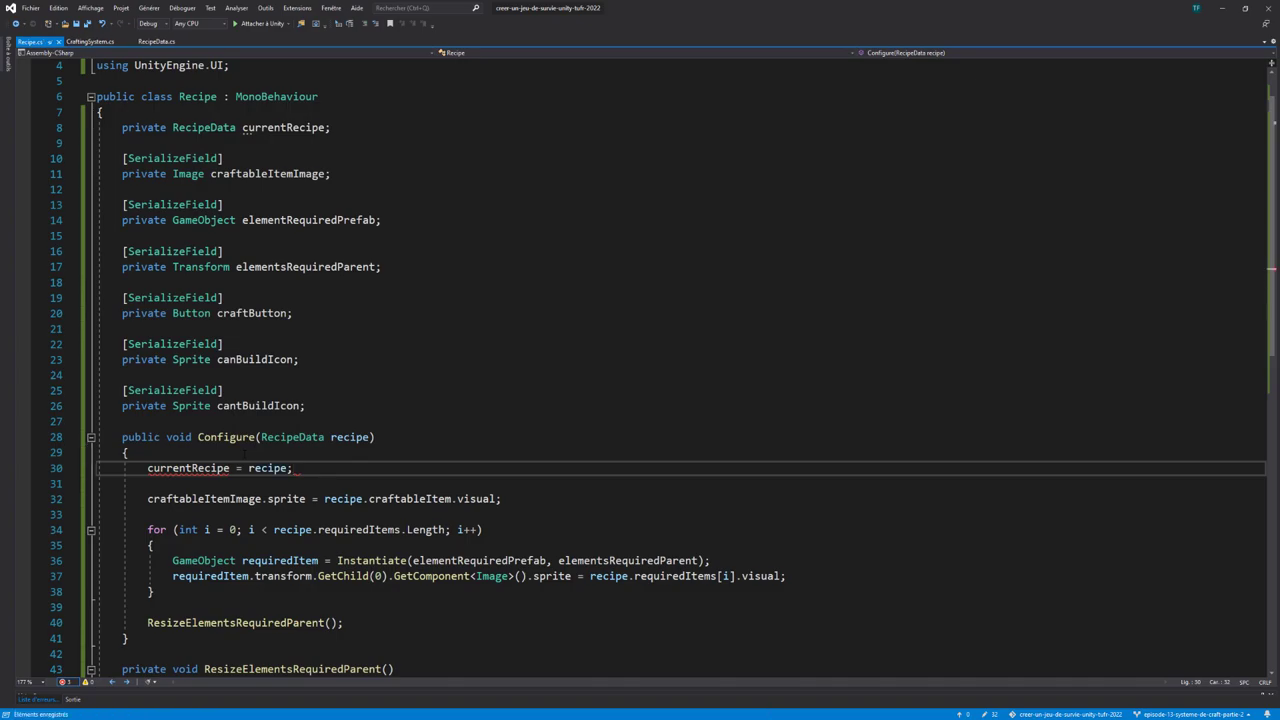
scroll(244, 453, "down", 3)
scroll(244, 453, "down", 2)
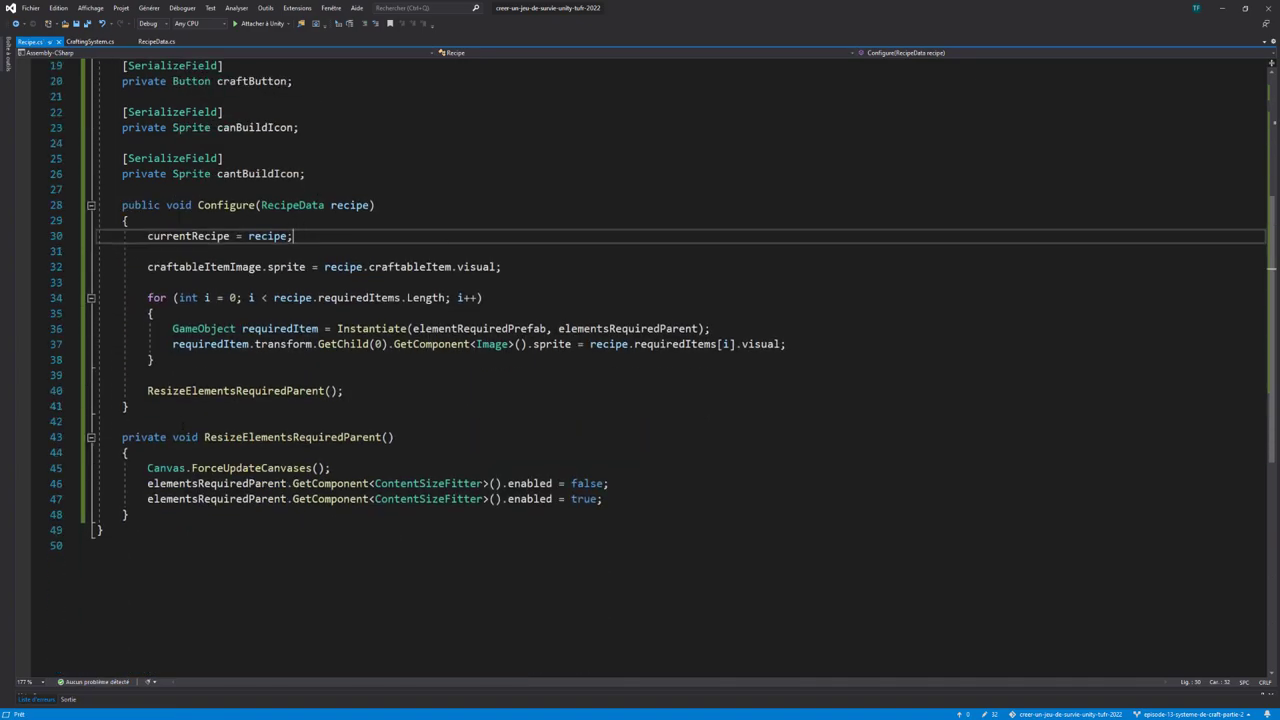
left_click(184, 516)
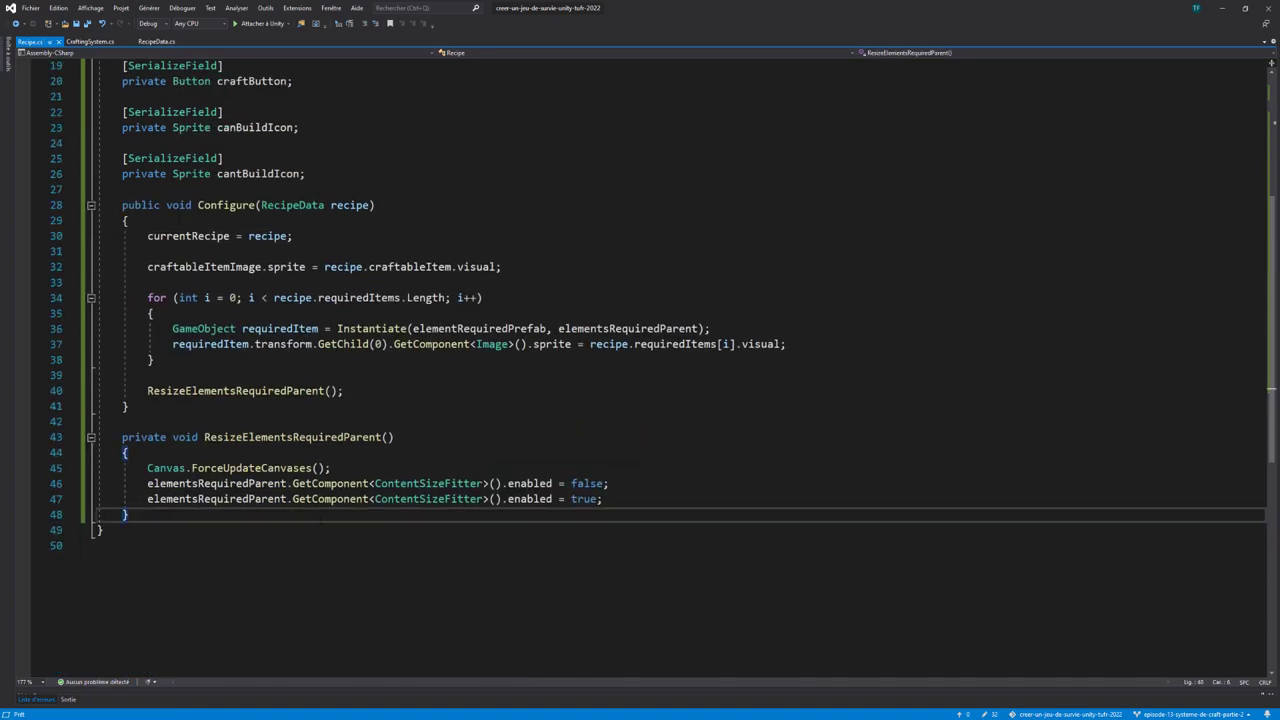
Declare a new private void CraftItem() method below the existing methods
key("Return")
key("Return")
type("pr")
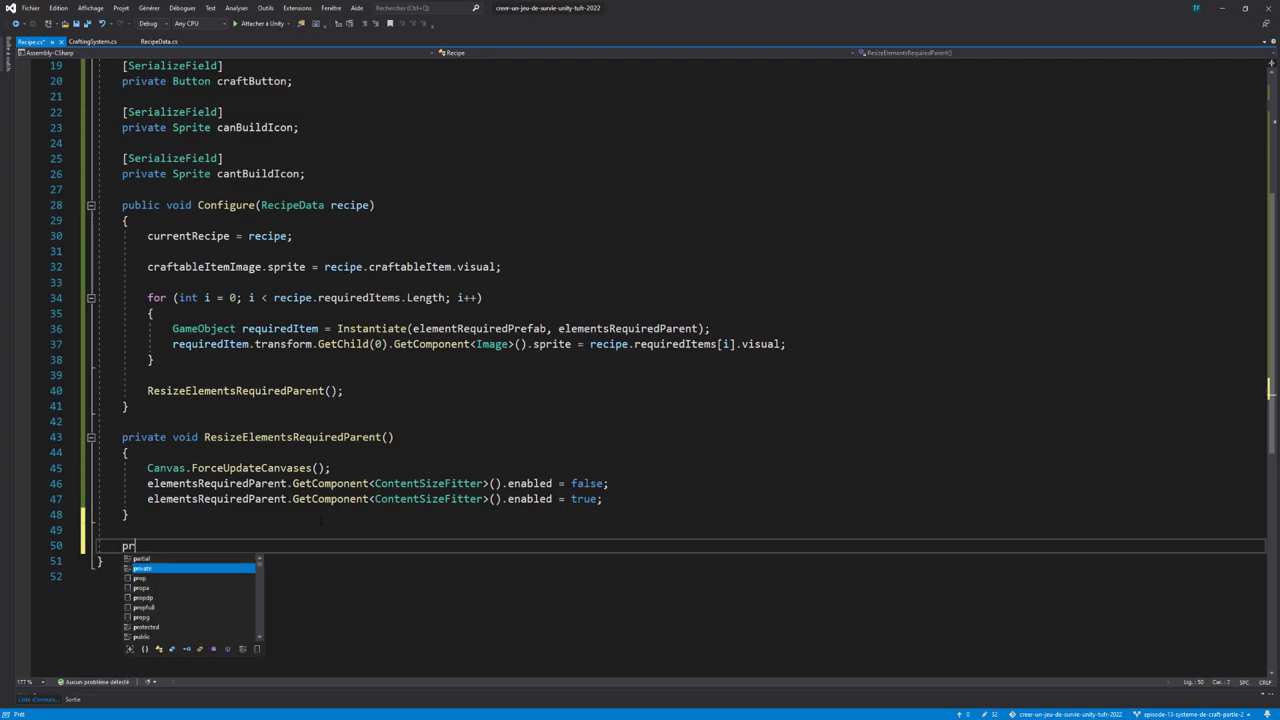
type("ivate void C")
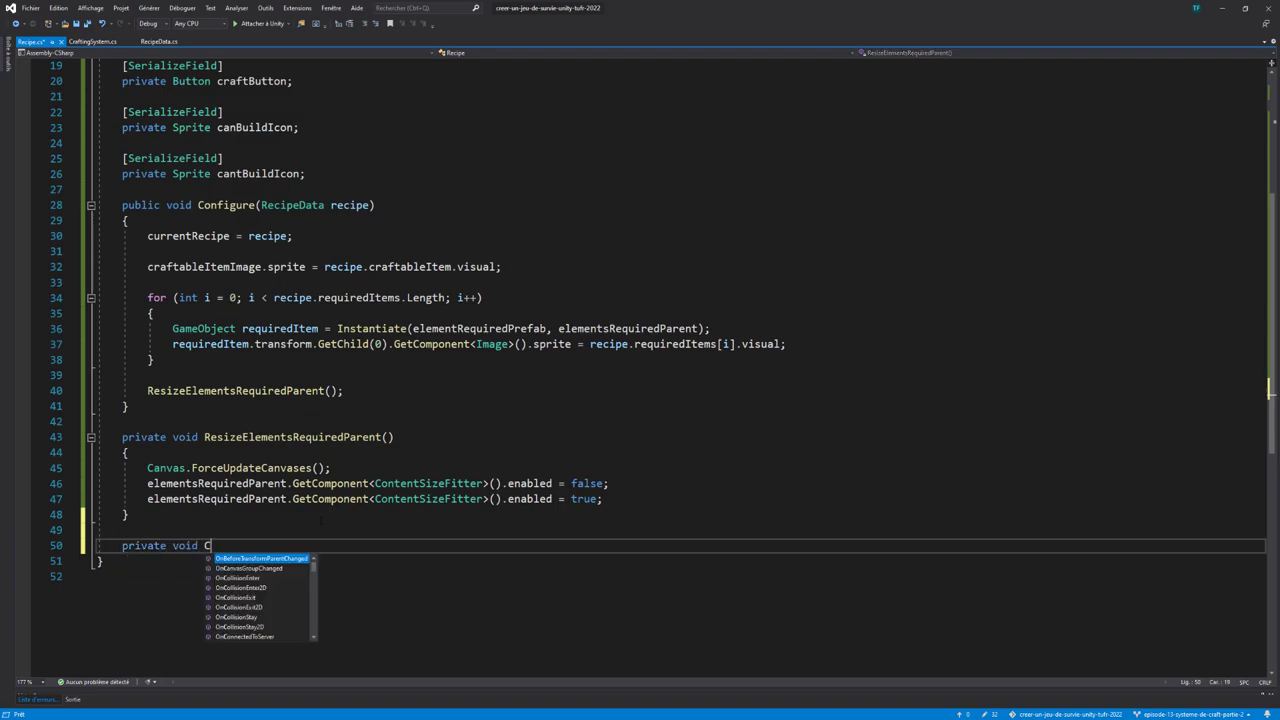
type("raftItem(")
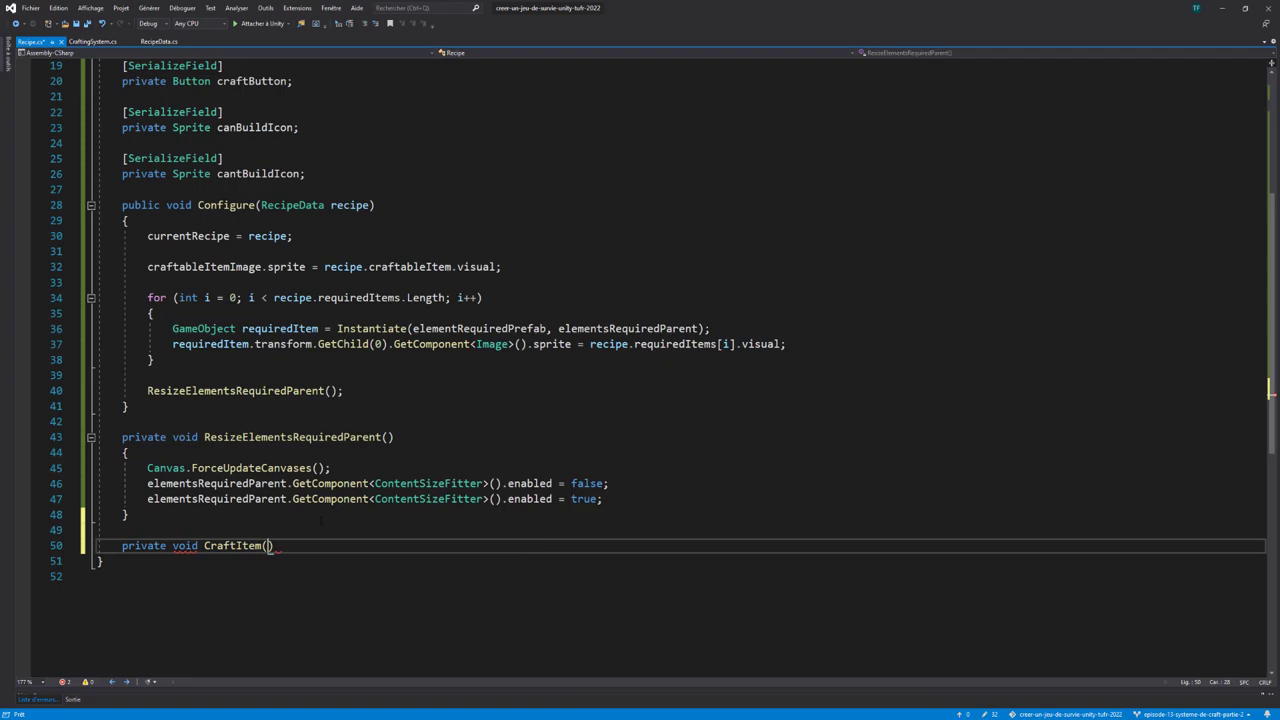
type(")")
key("Return")
type("{")
key("Return")
Have CraftItem call Inventory.instance.AddItem(currentRecipe.craftableItem); and save Recipe.cs
type("I")
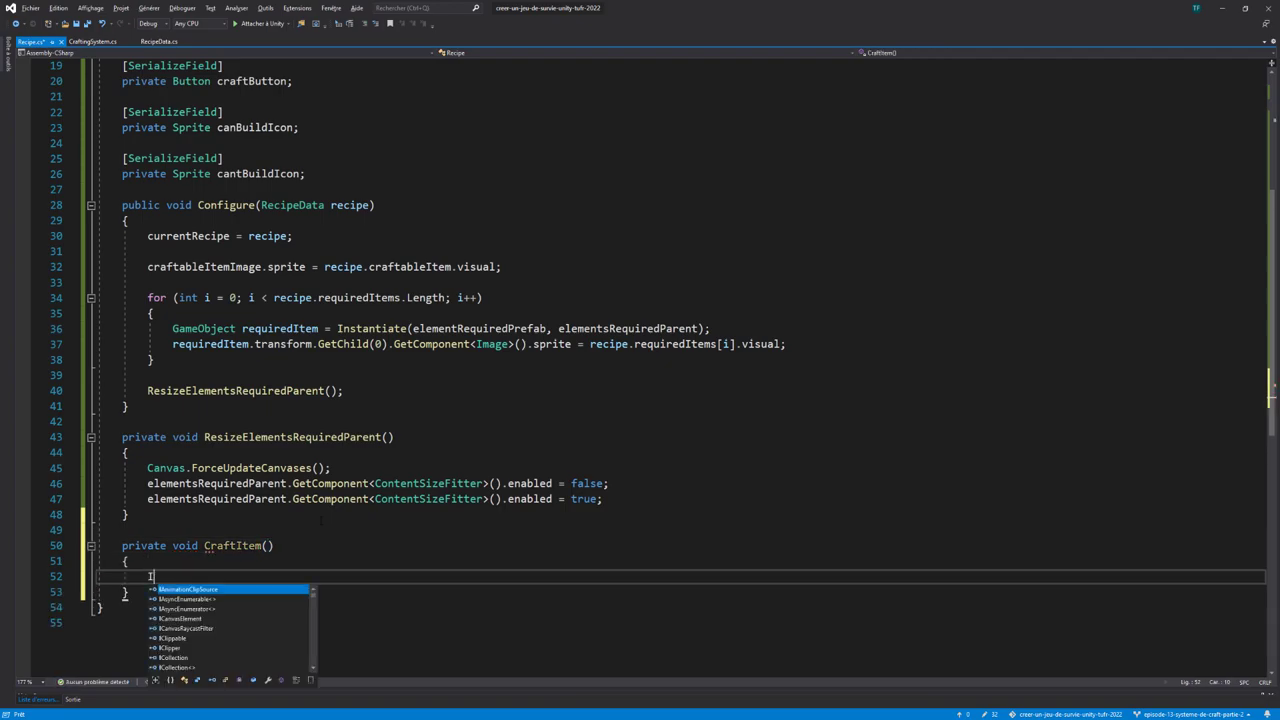
type("nventory.ins")
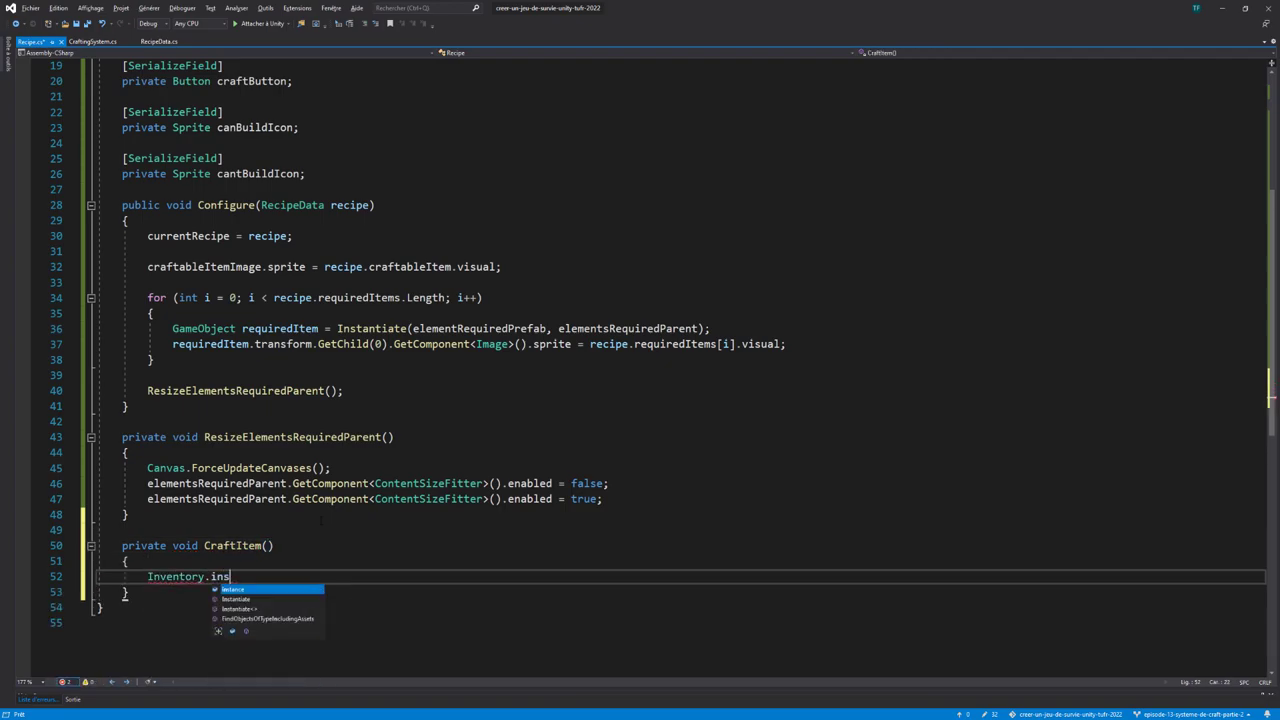
type("tance.")
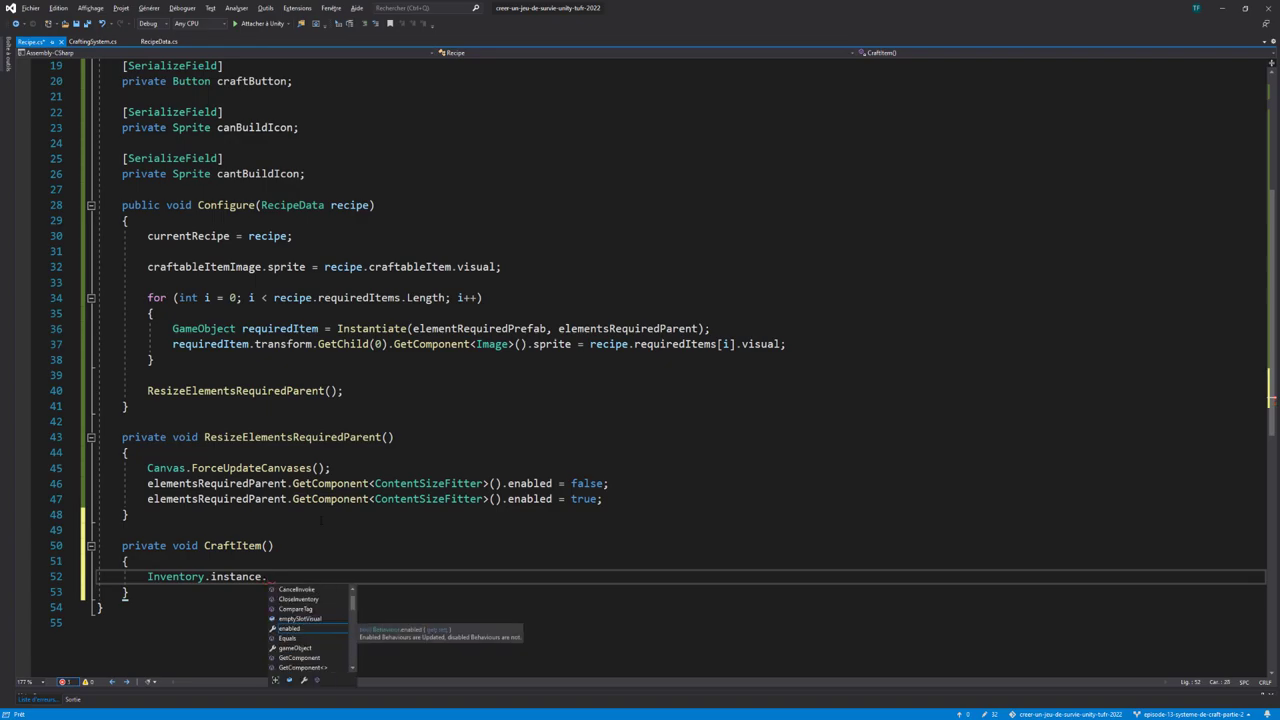
type("add")
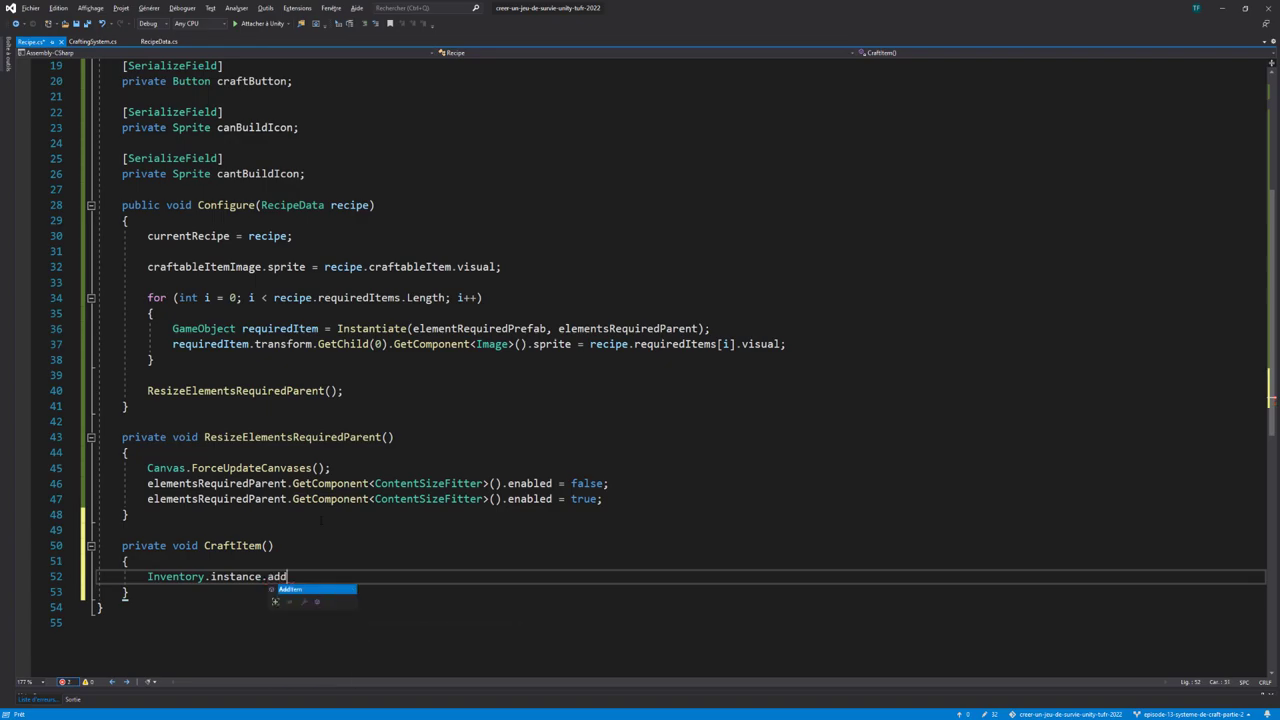
key("Tab")
type("(")
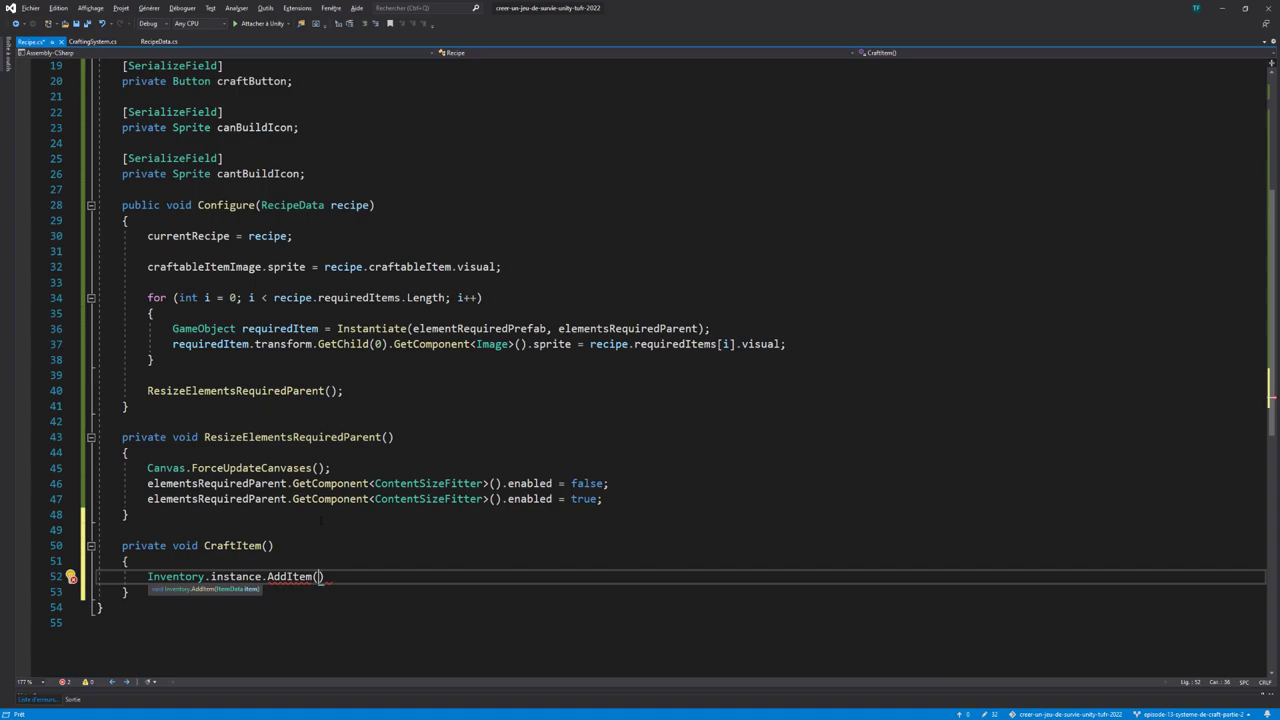
type("current")
key("Tab")
type(".")
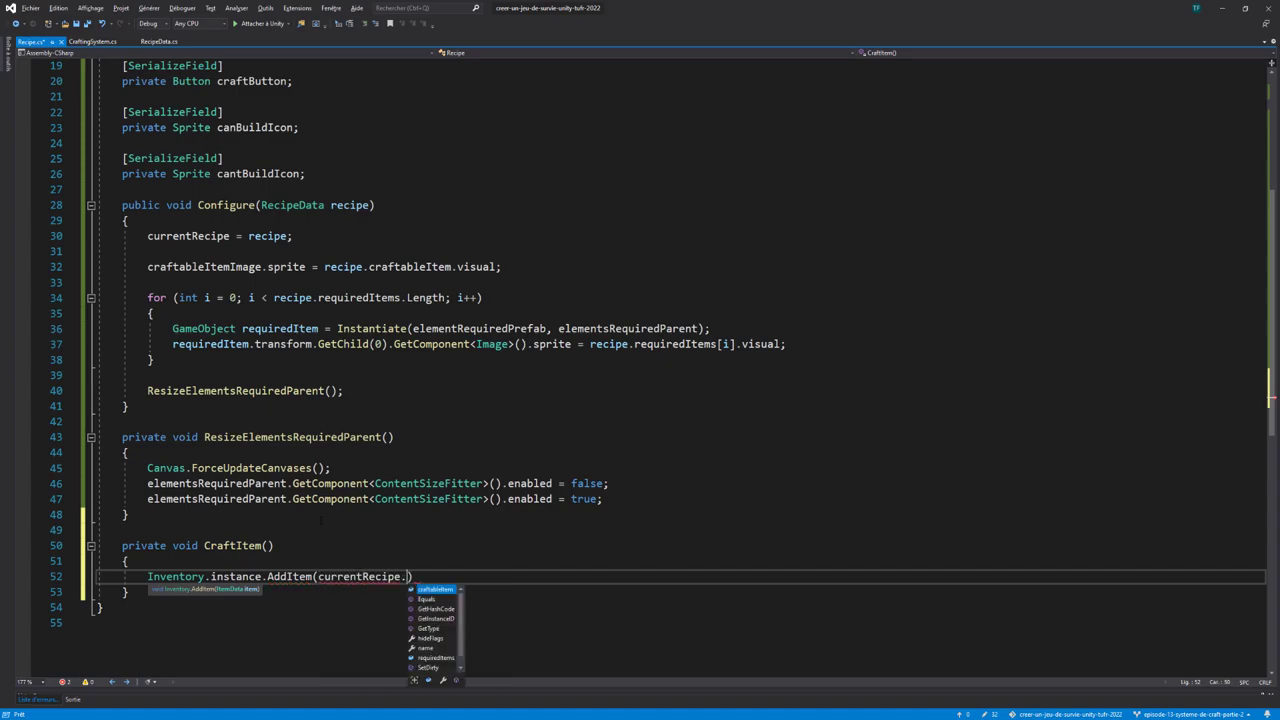
key("Tab")
type(";")
key("ctrl+s")
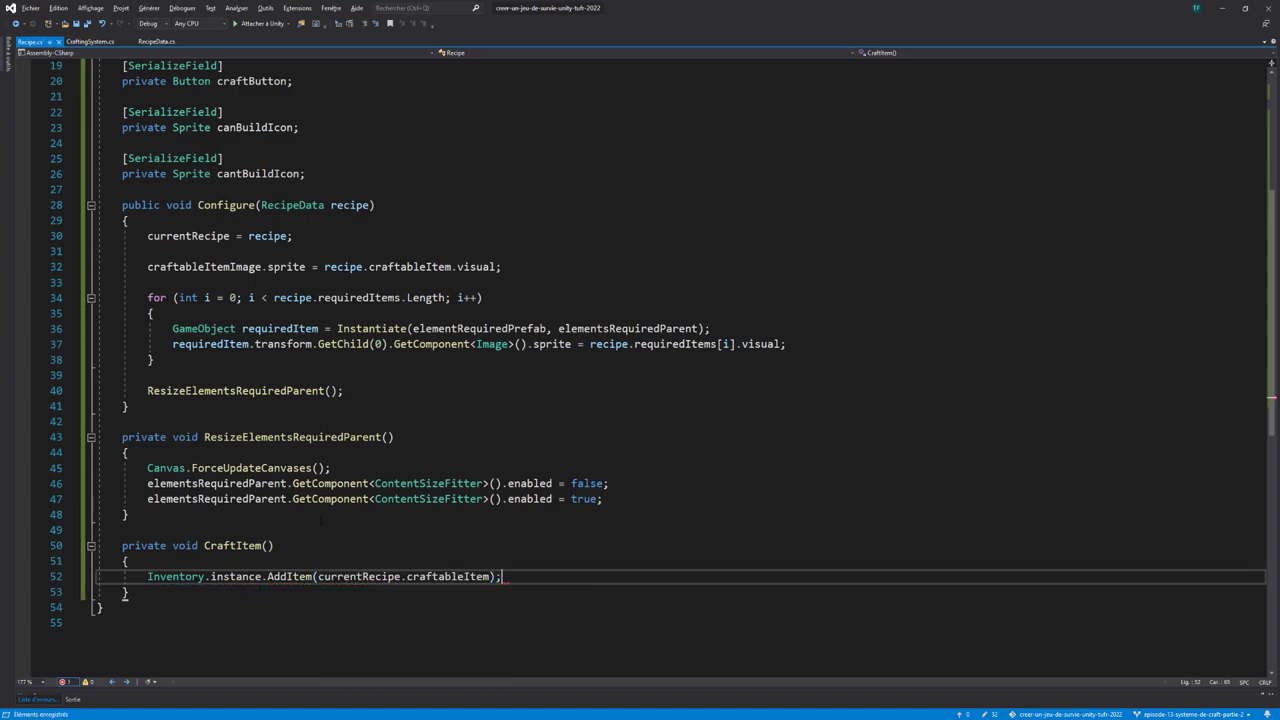
key("alt+Tab")
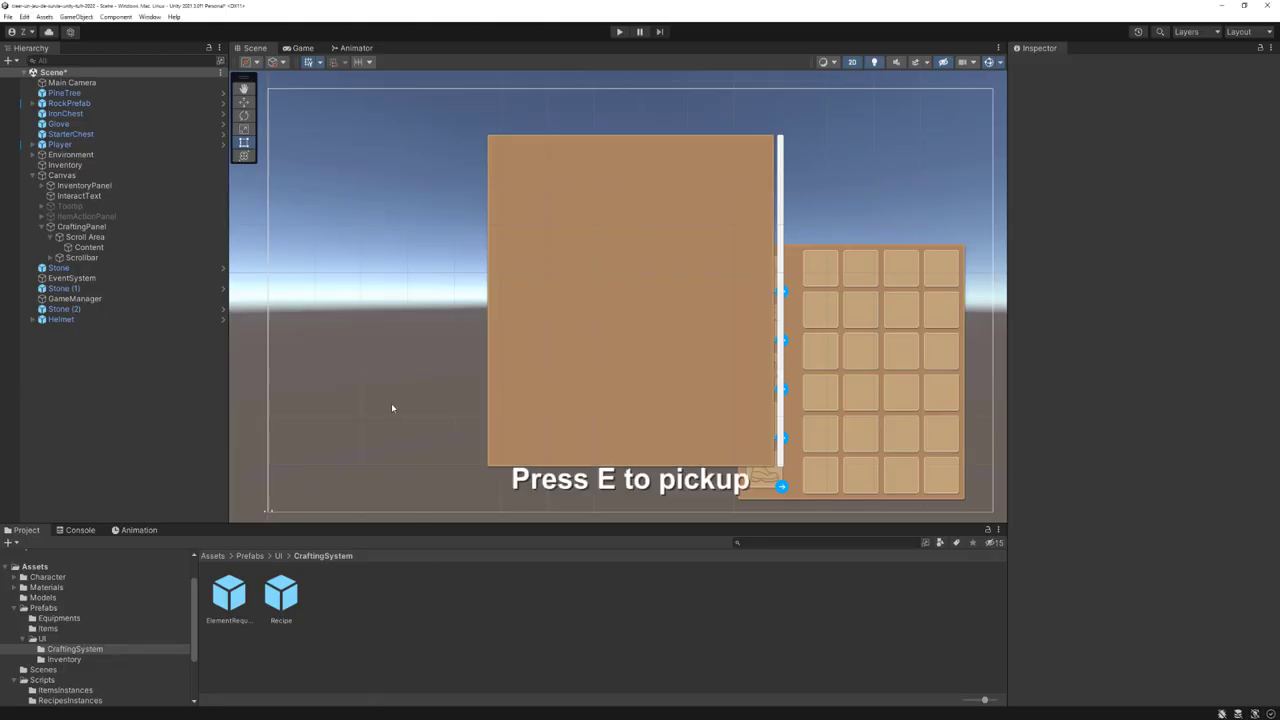
In the Recipe prefab, add an On Click entry to CraftButton that targets the Recipe object, leaving it without a function
double_click(281, 593)
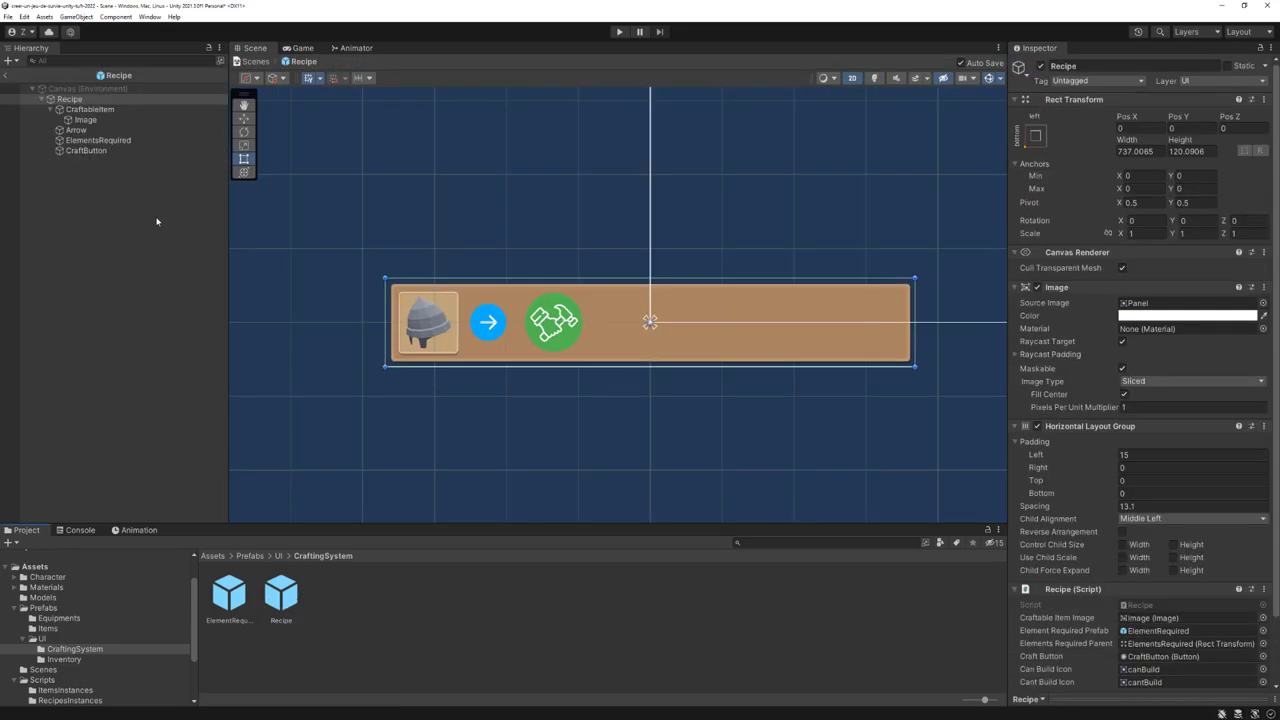
left_click(100, 151)
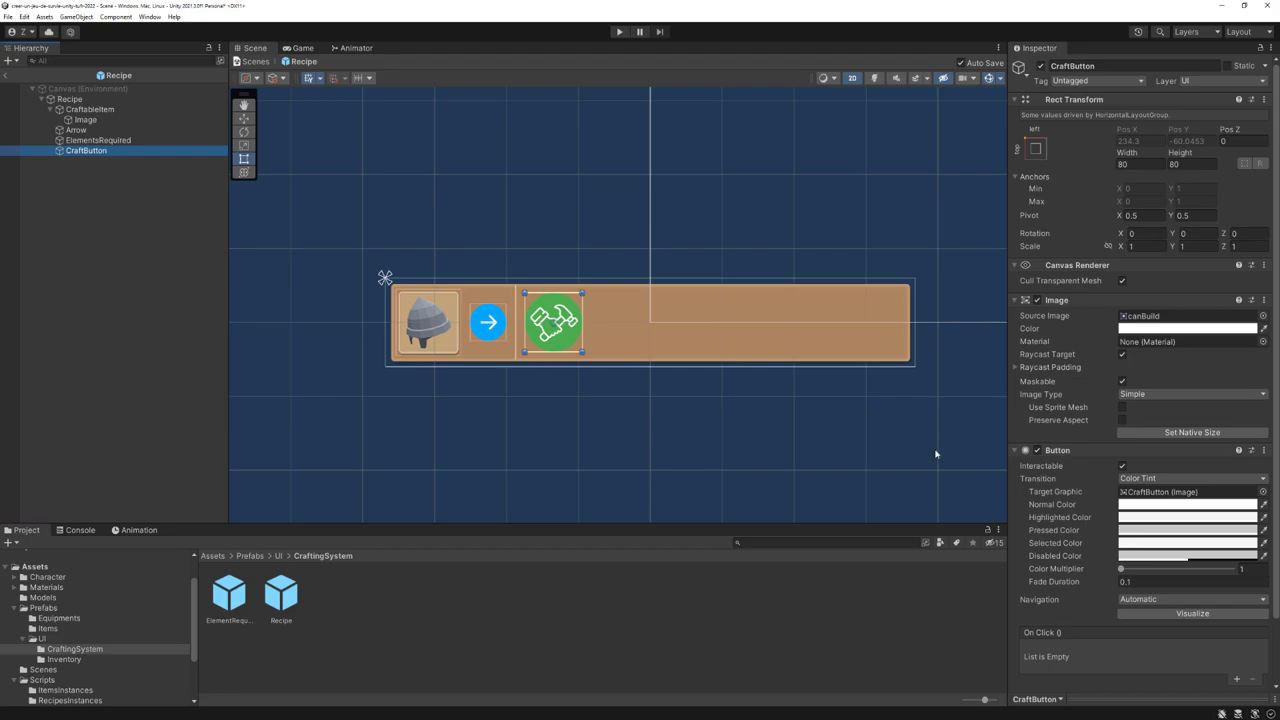
scroll(1162, 609, "down", 3)
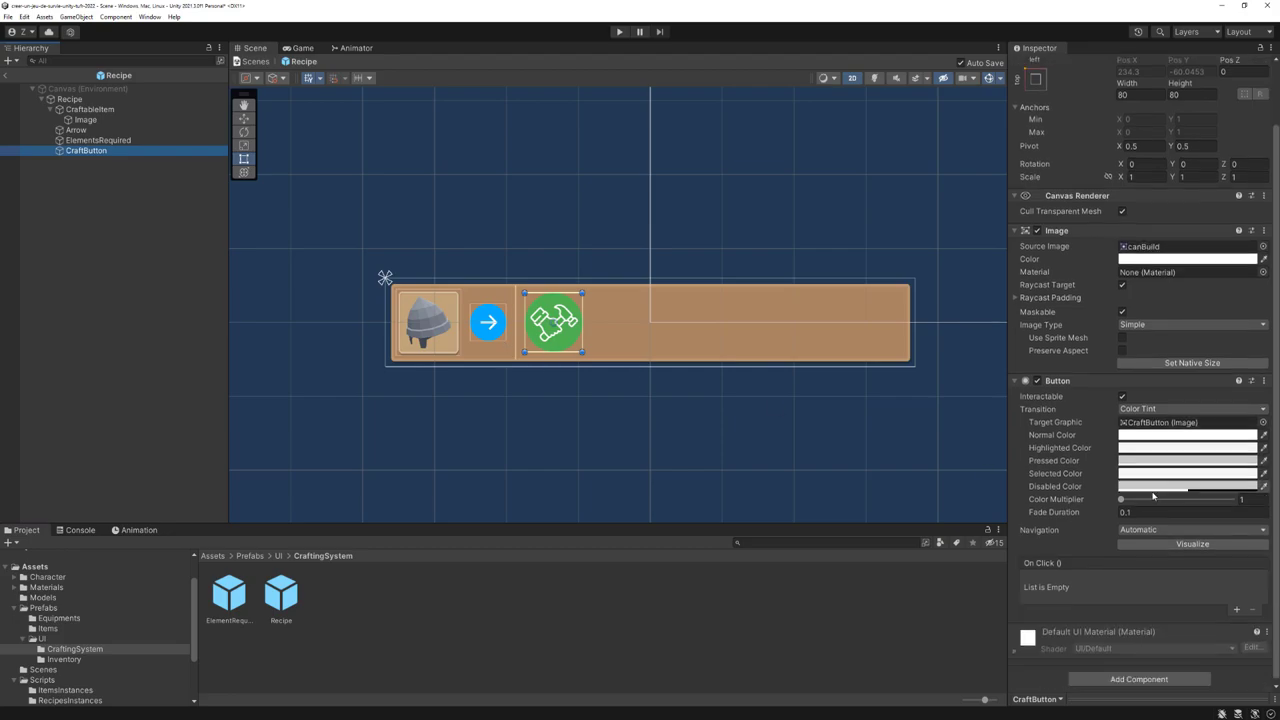
left_click(1236, 611)
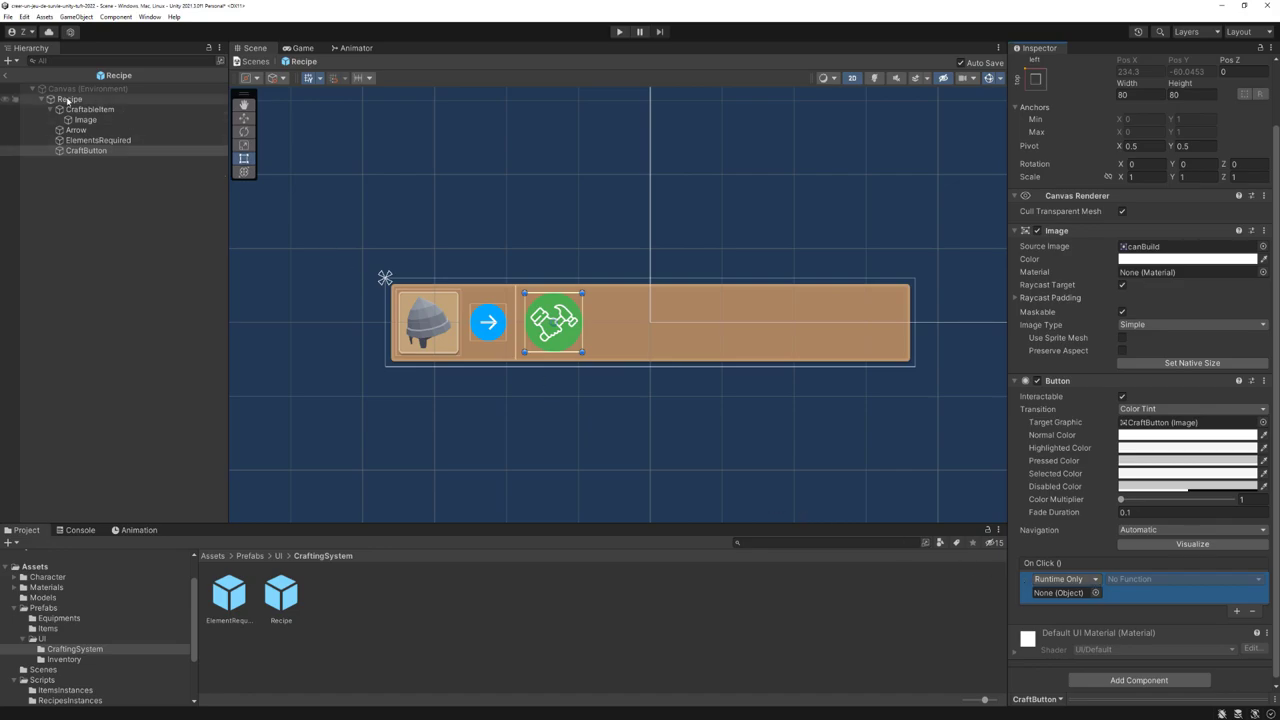
left_click_drag(1015, 558, 1062, 592)
scroll(1153, 657, "up", 3)
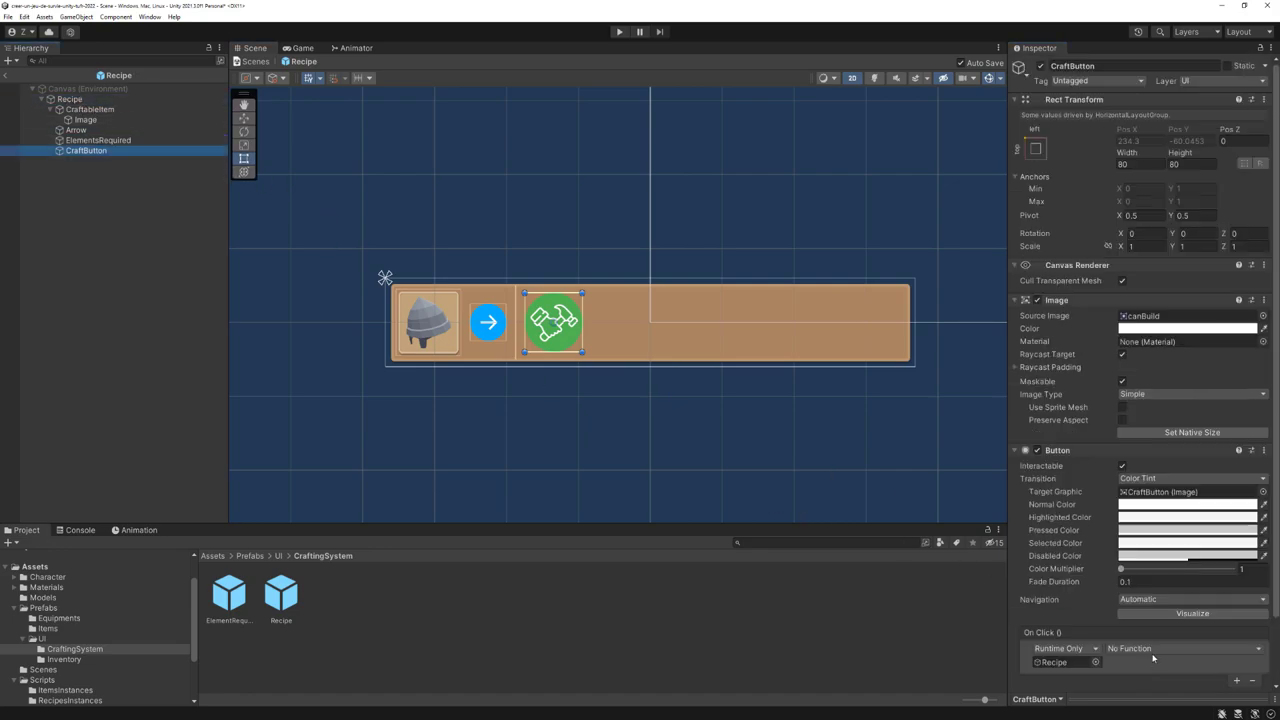
left_click(1151, 649)
mouse_move(1138, 650)
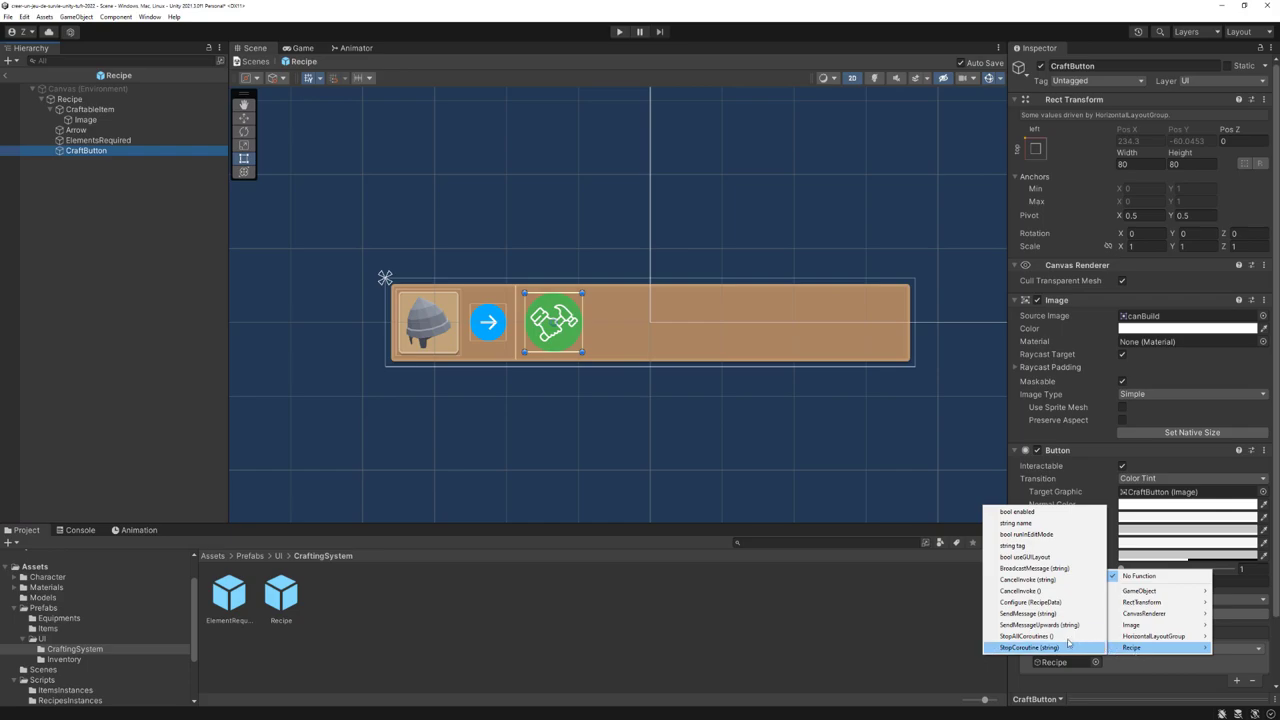
left_click(843, 623)
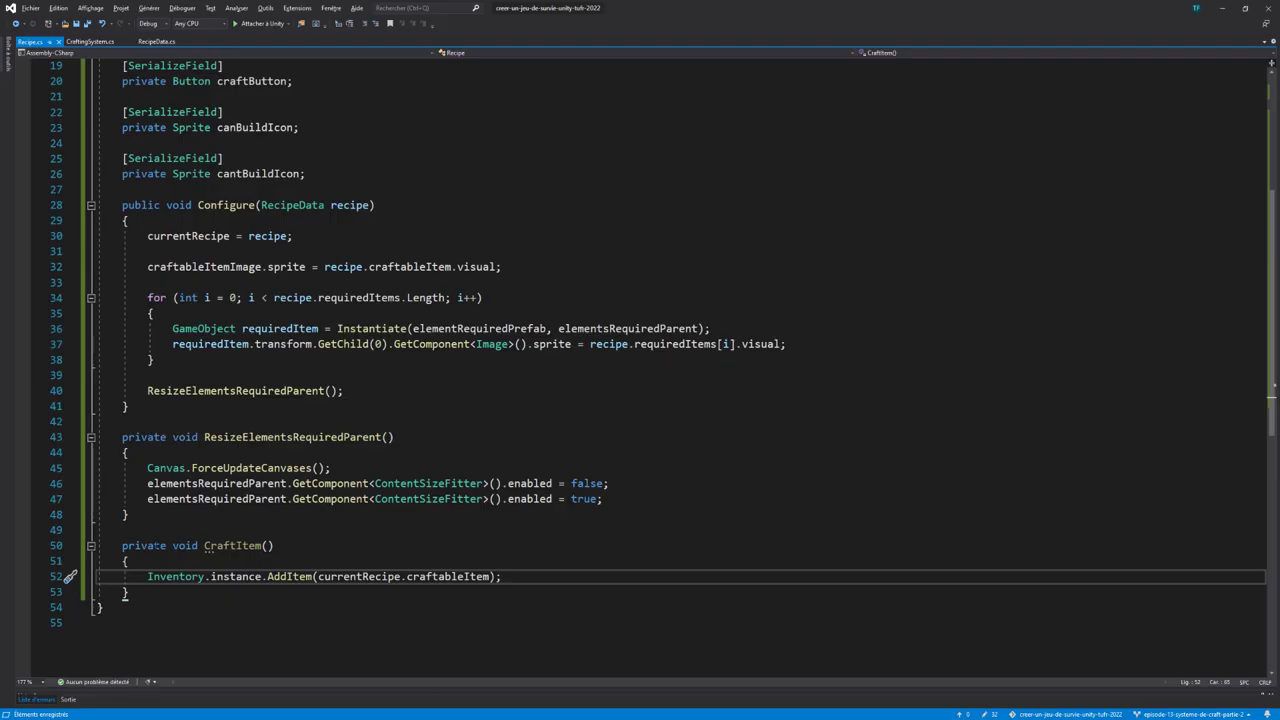
Change the CraftItem method's access modifier from private to public
double_click(155, 546)
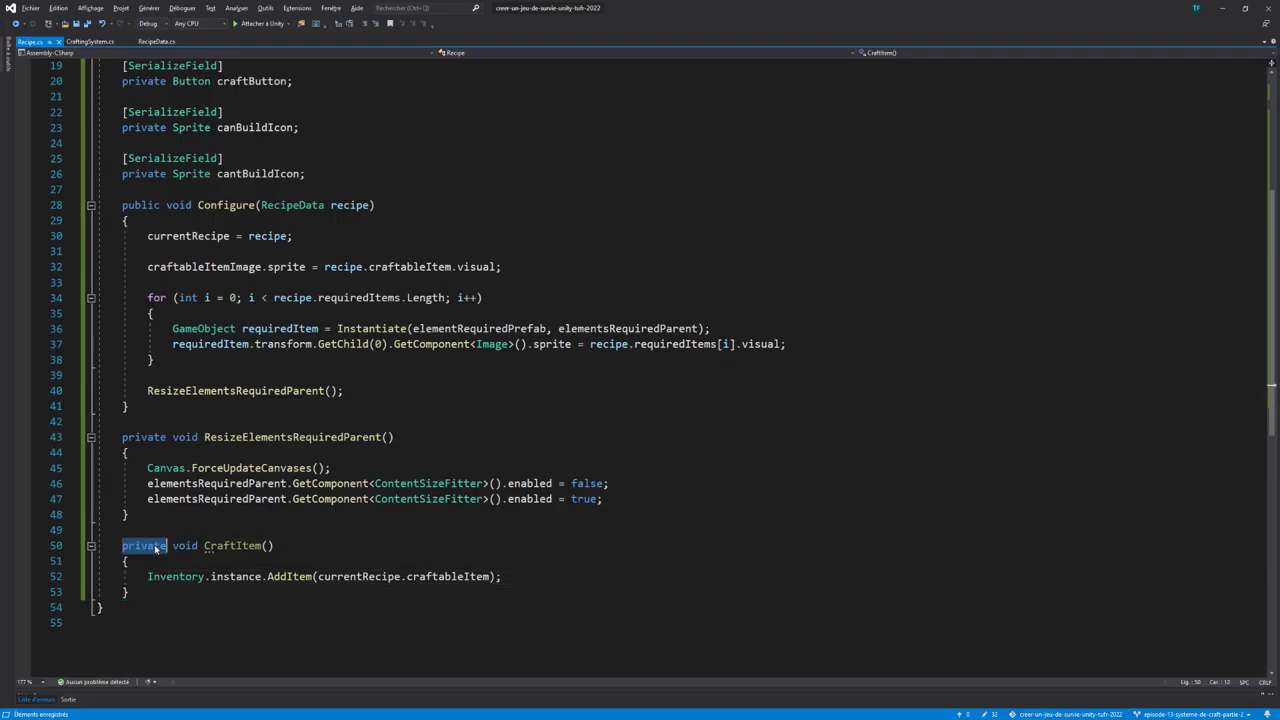
type("public")
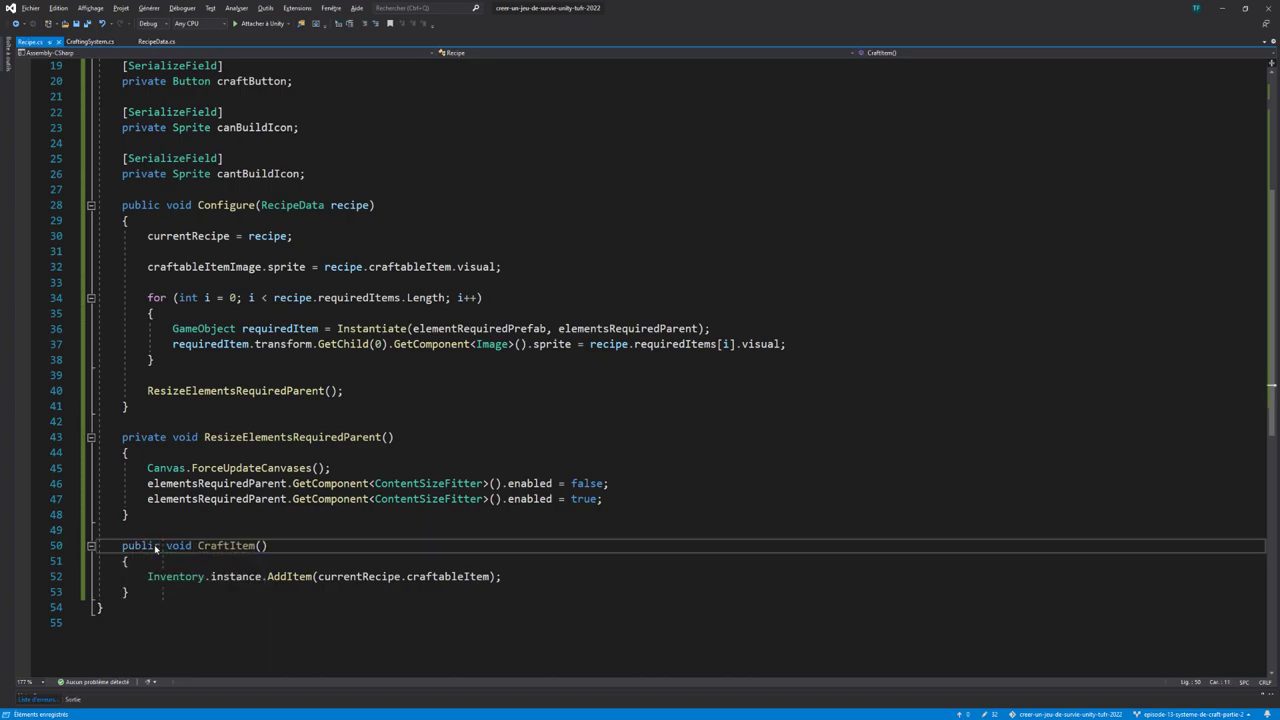
key("End")
key("alt+Tab")
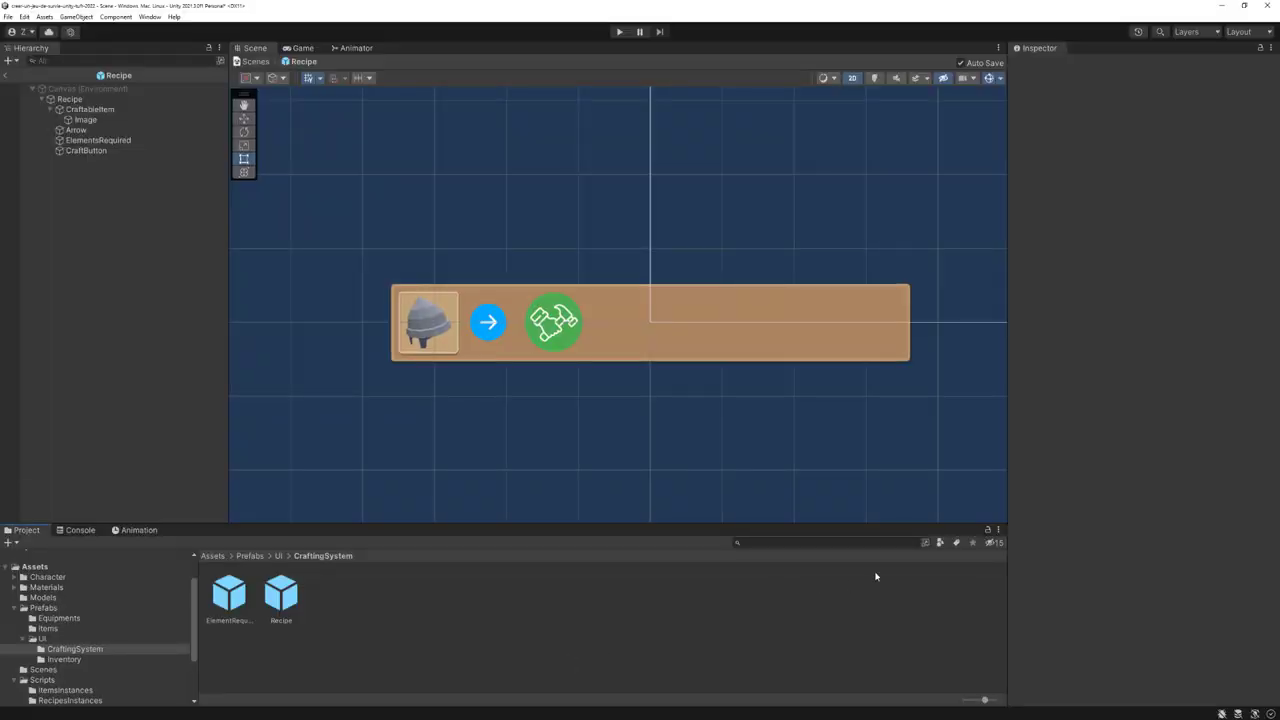
Set CraftButton's On Click function to Recipe.CraftItem(), exit prefab mode and start the game
left_click(86, 150)
scroll(1095, 590, "down", 2)
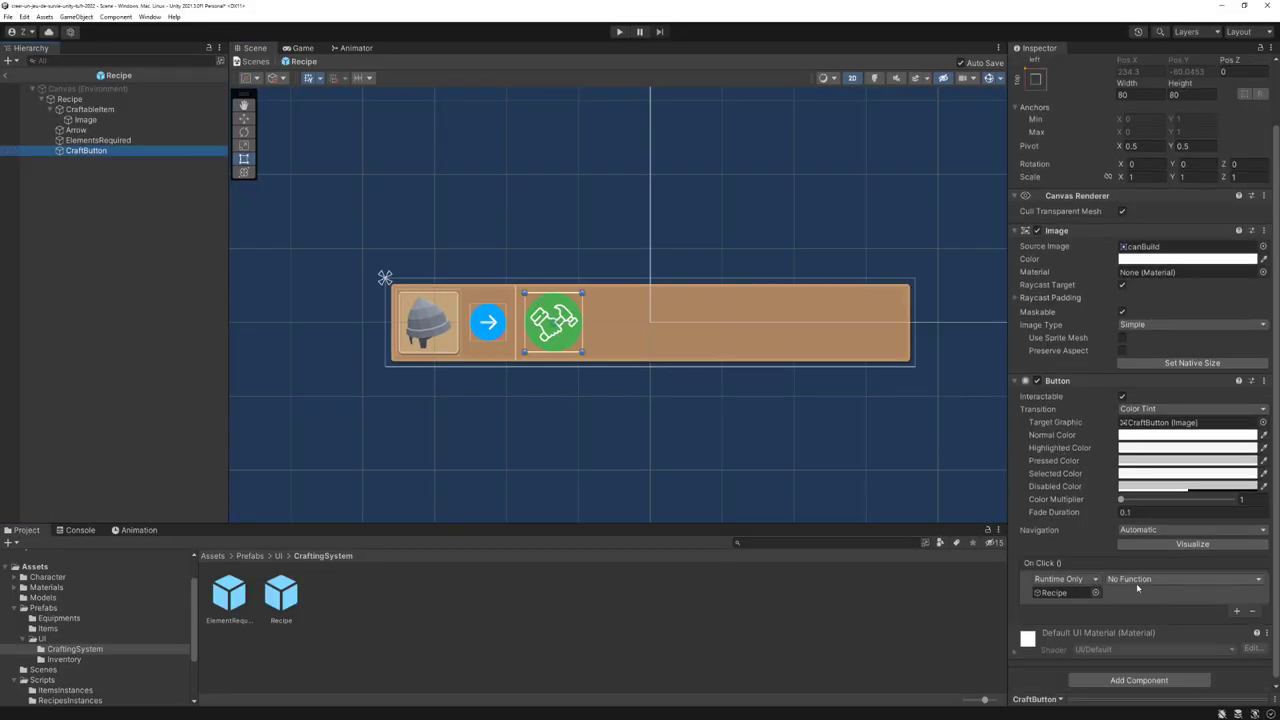
left_click(1131, 583)
mouse_move(1140, 664)
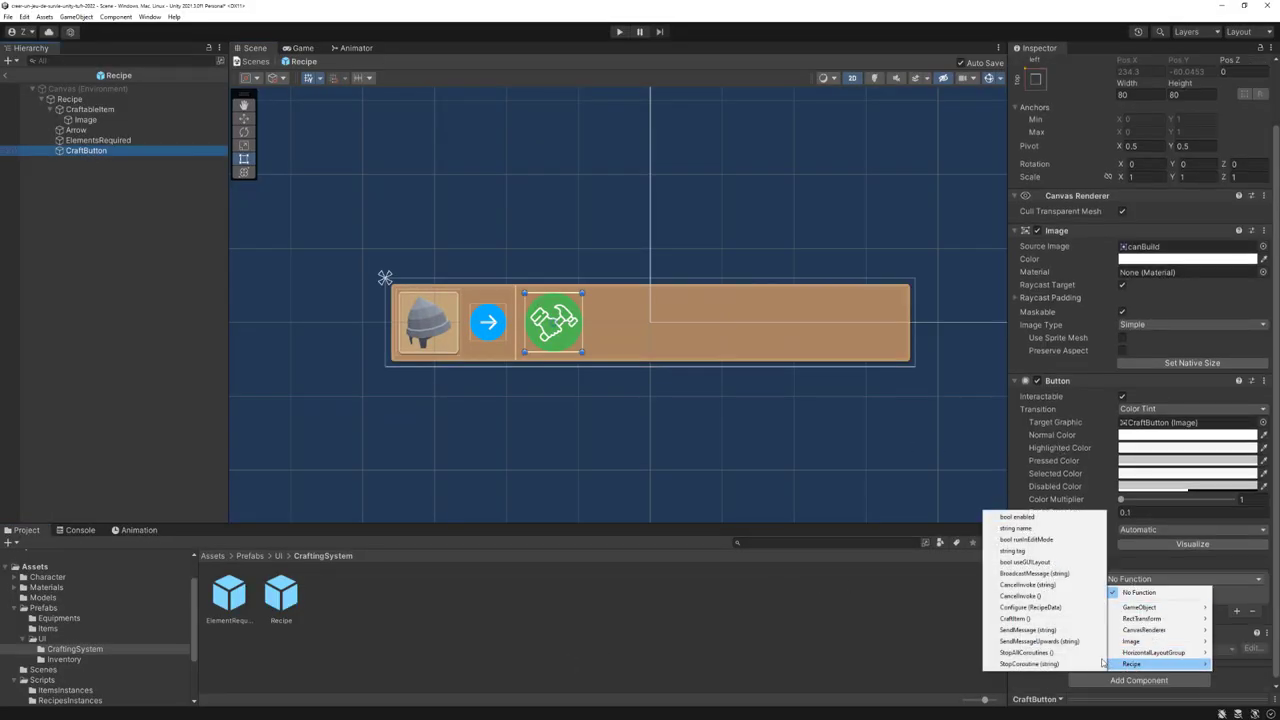
left_click(1024, 620)
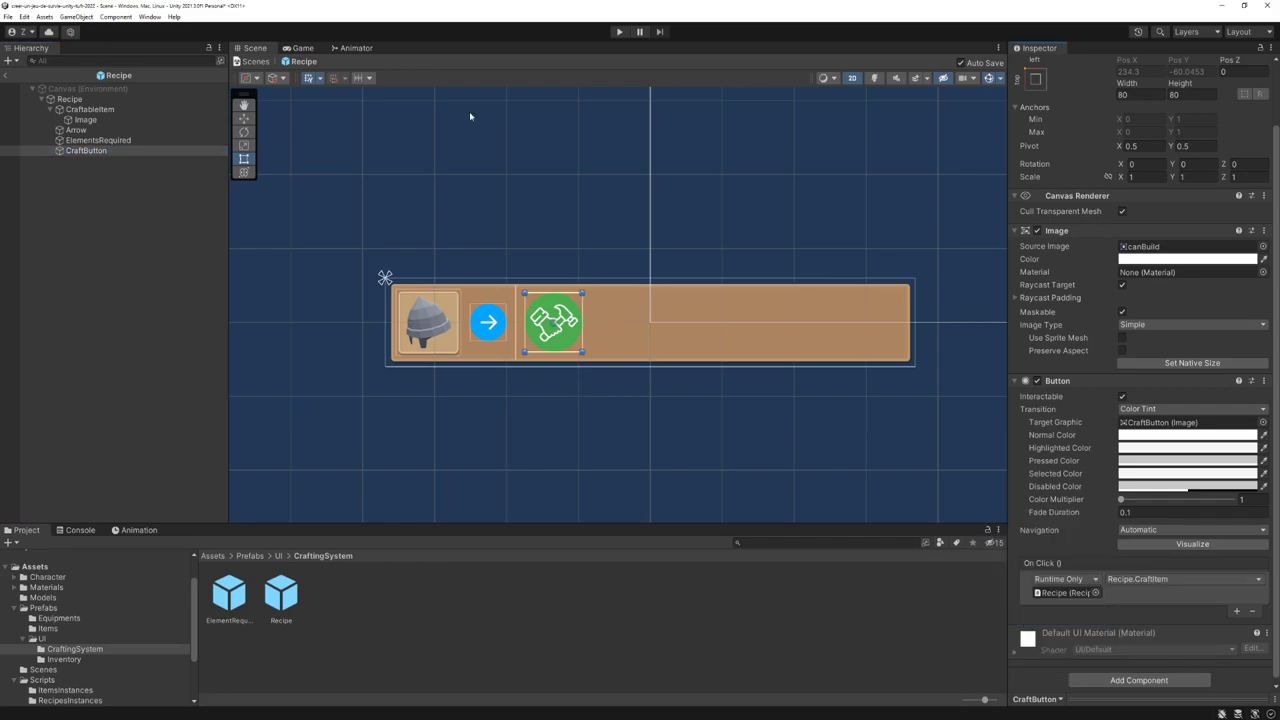
left_click(256, 61)
left_click(619, 31)
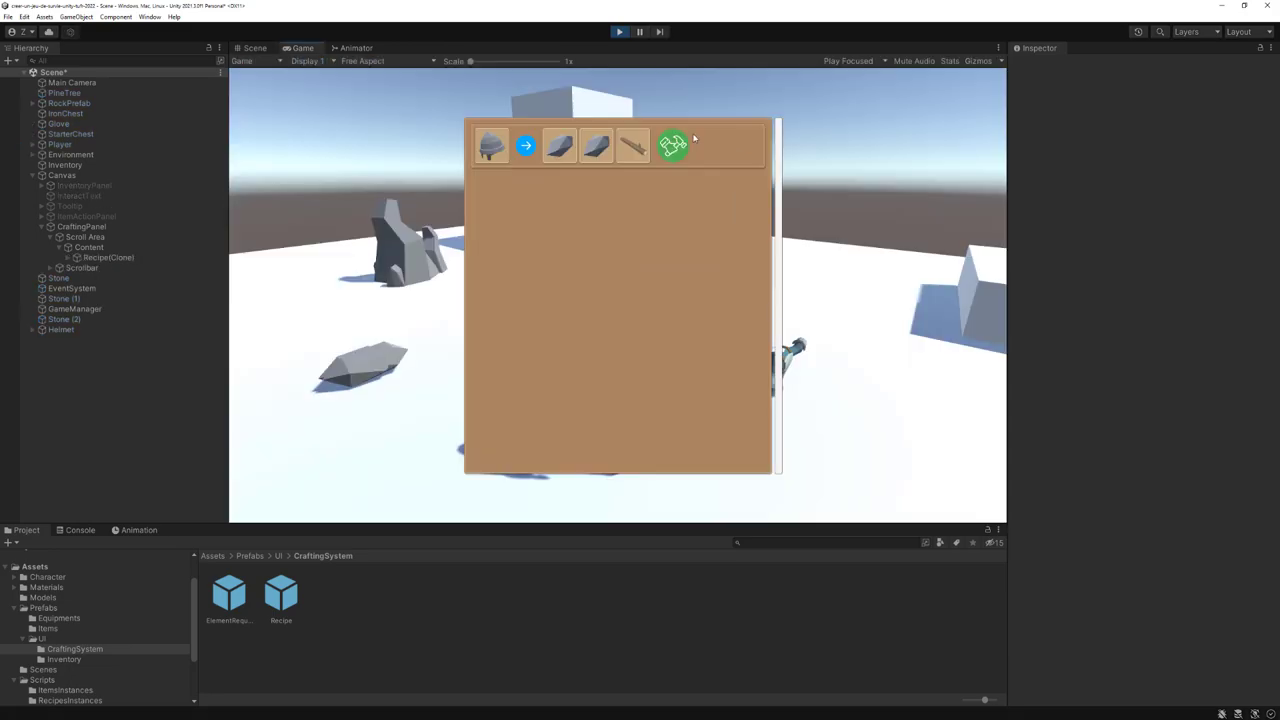
Press the green craft button nine times to fill the inventory with helmets, then stop the game
left_click(677, 152)
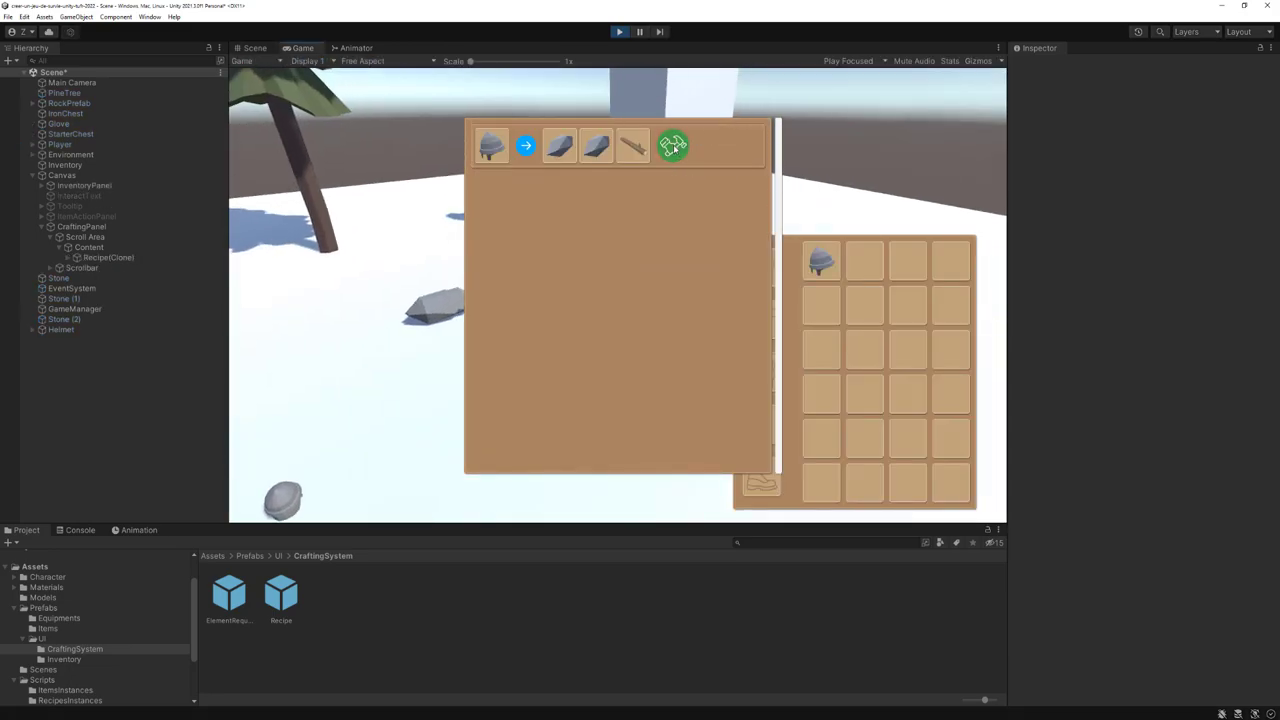
left_click(677, 151)
left_click(677, 150)
left_click(676, 149)
left_click(676, 148)
left_click(673, 145)
left_click(673, 145)
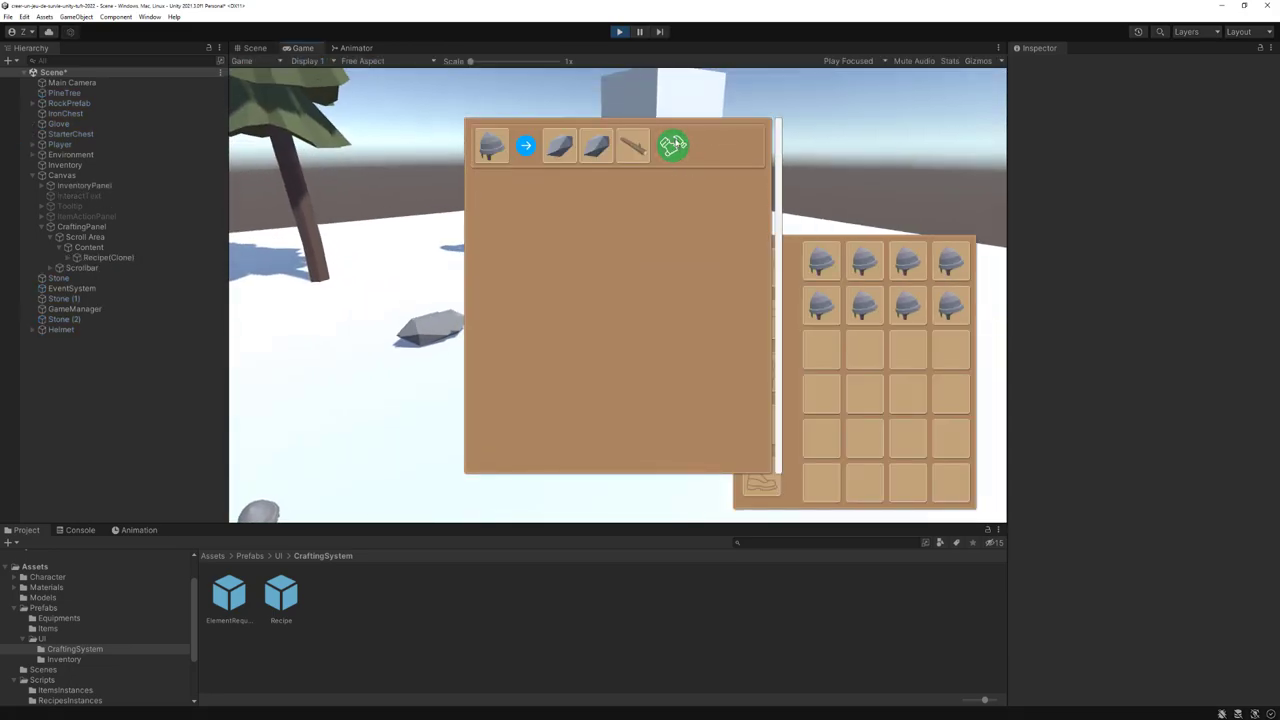
left_click(673, 145)
left_click(674, 145)
left_click(674, 145)
left_click(674, 145)
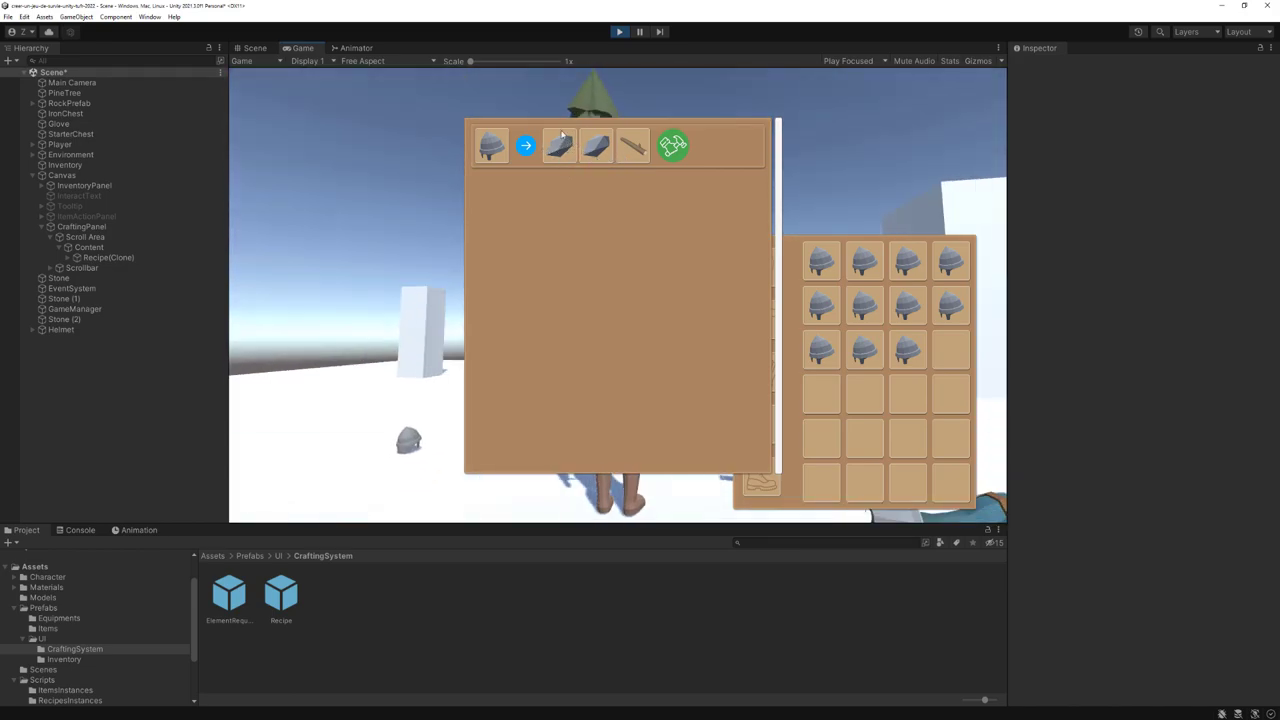
left_click(619, 31)
Insert 'bool canCraft = true;' below the craftable item sprite line in Configure and save Recipe.cs
key("alt+Tab")
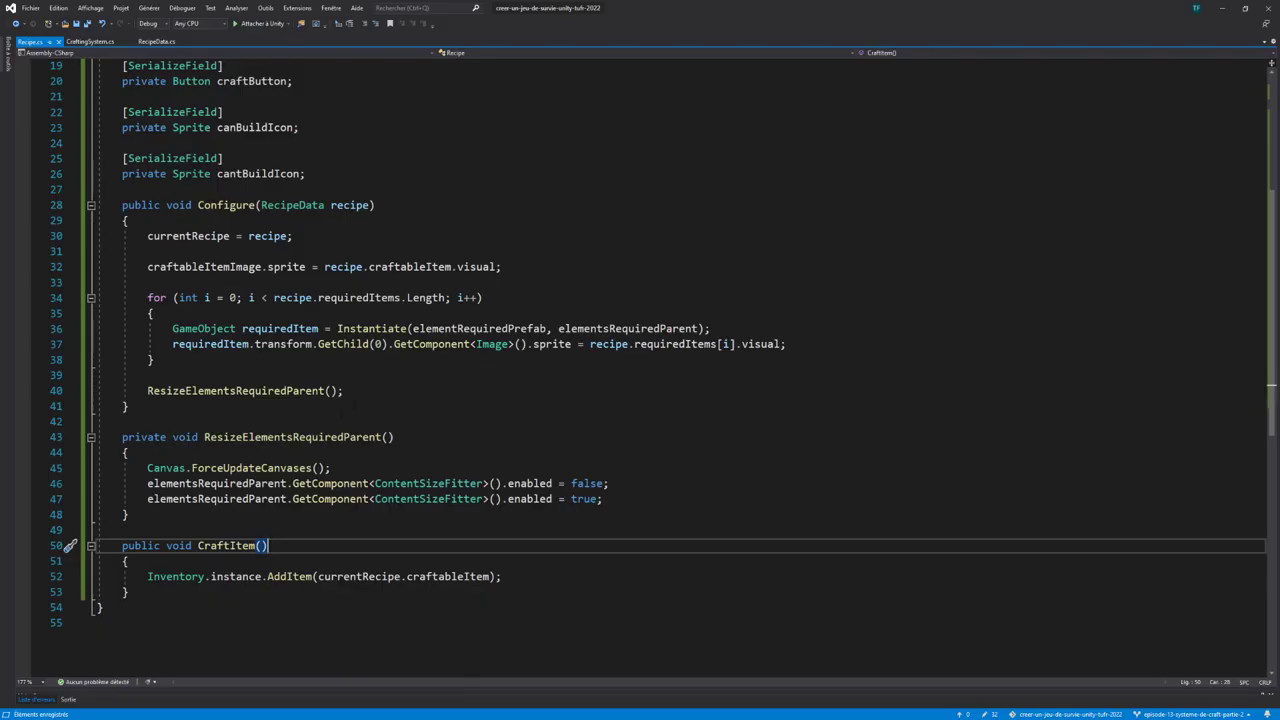
scroll(250, 380, "up", 2)
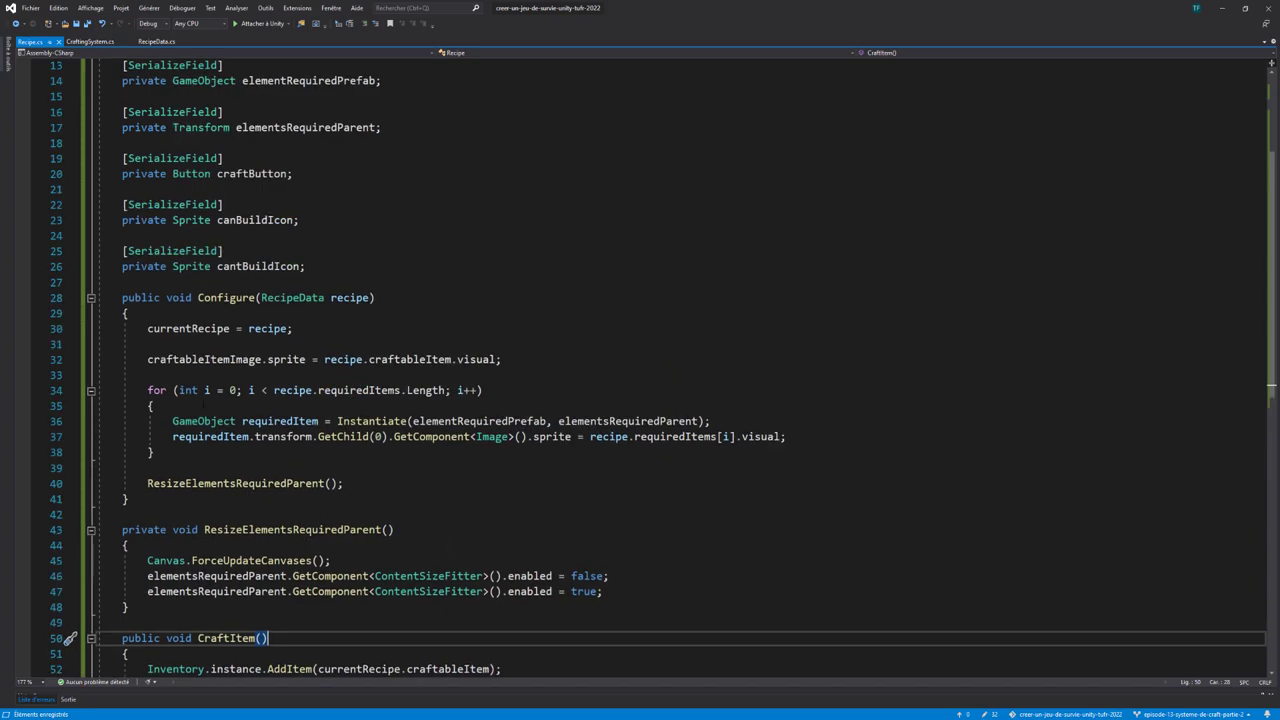
left_click(197, 359)
left_click(197, 374)
key("Return")
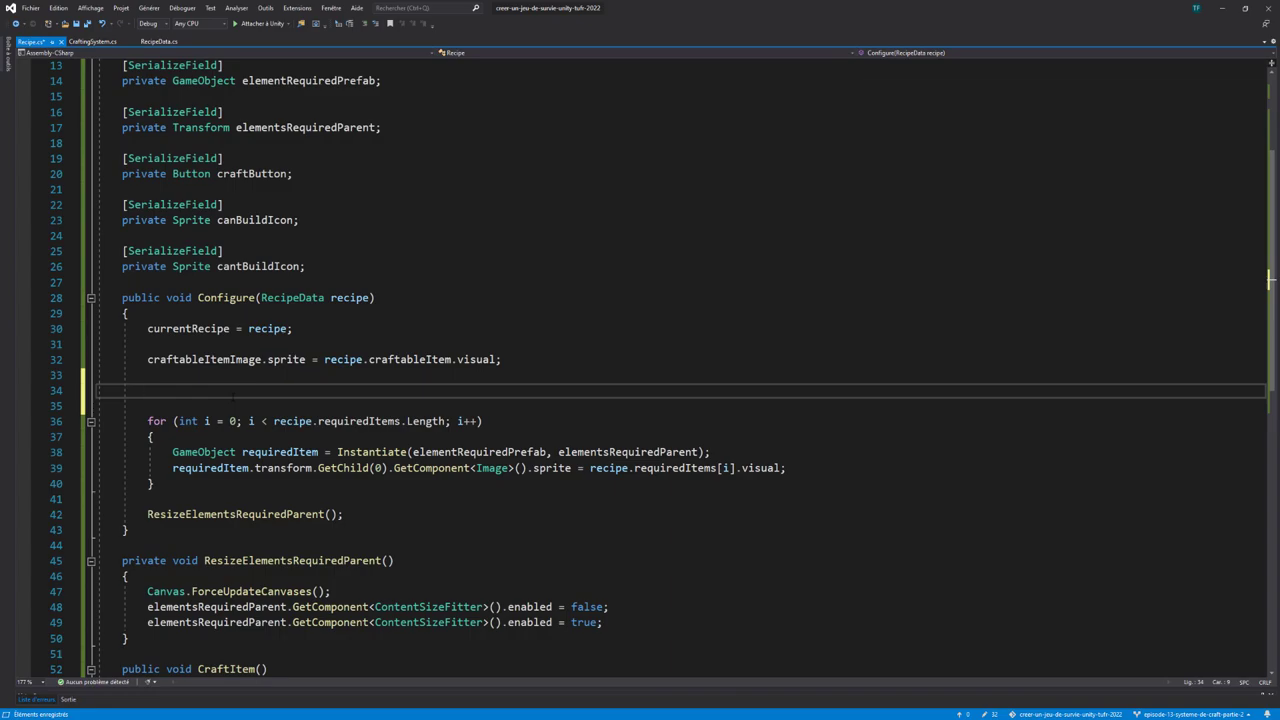
type("bool ")
type("canCra")
type("ft = true;")
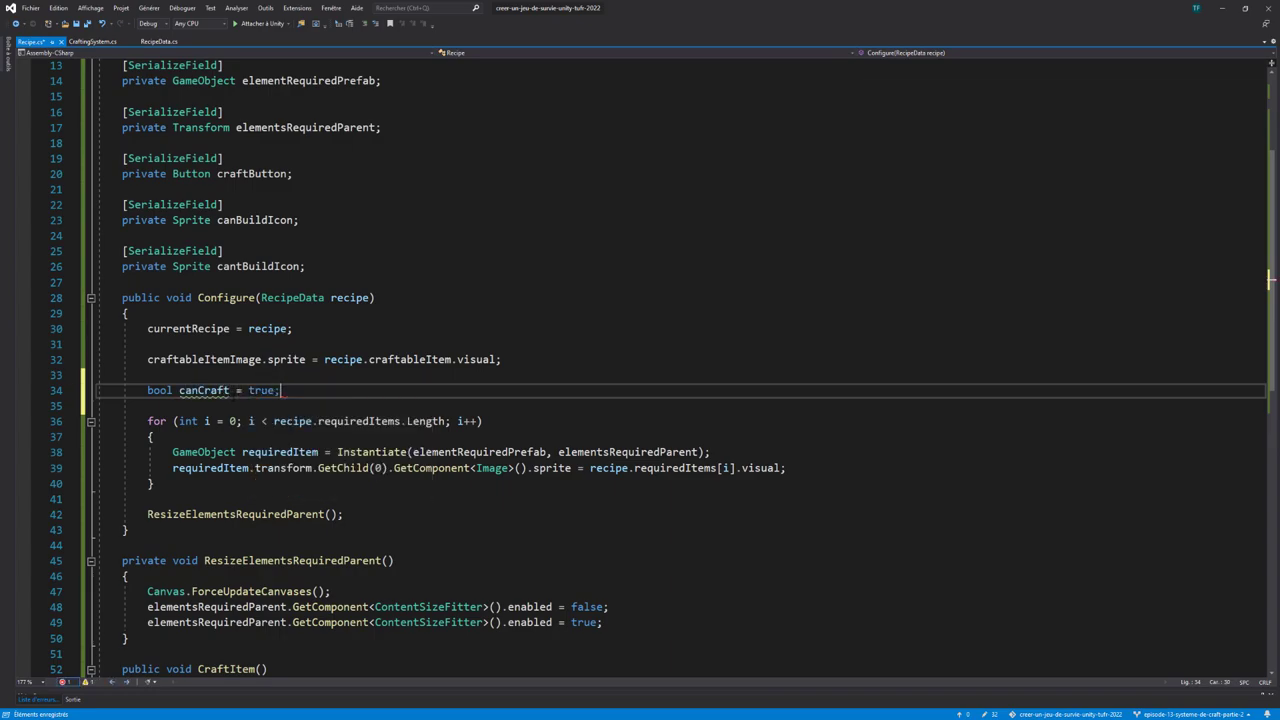
key("ctrl+s")
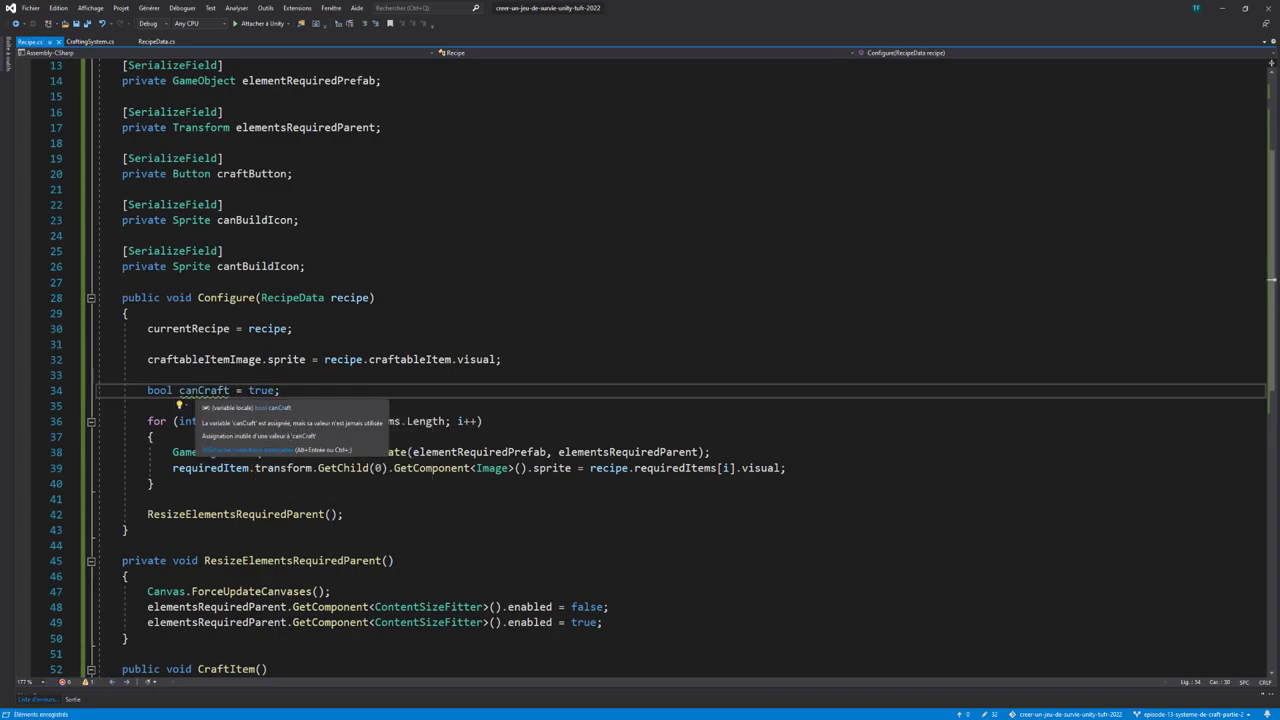
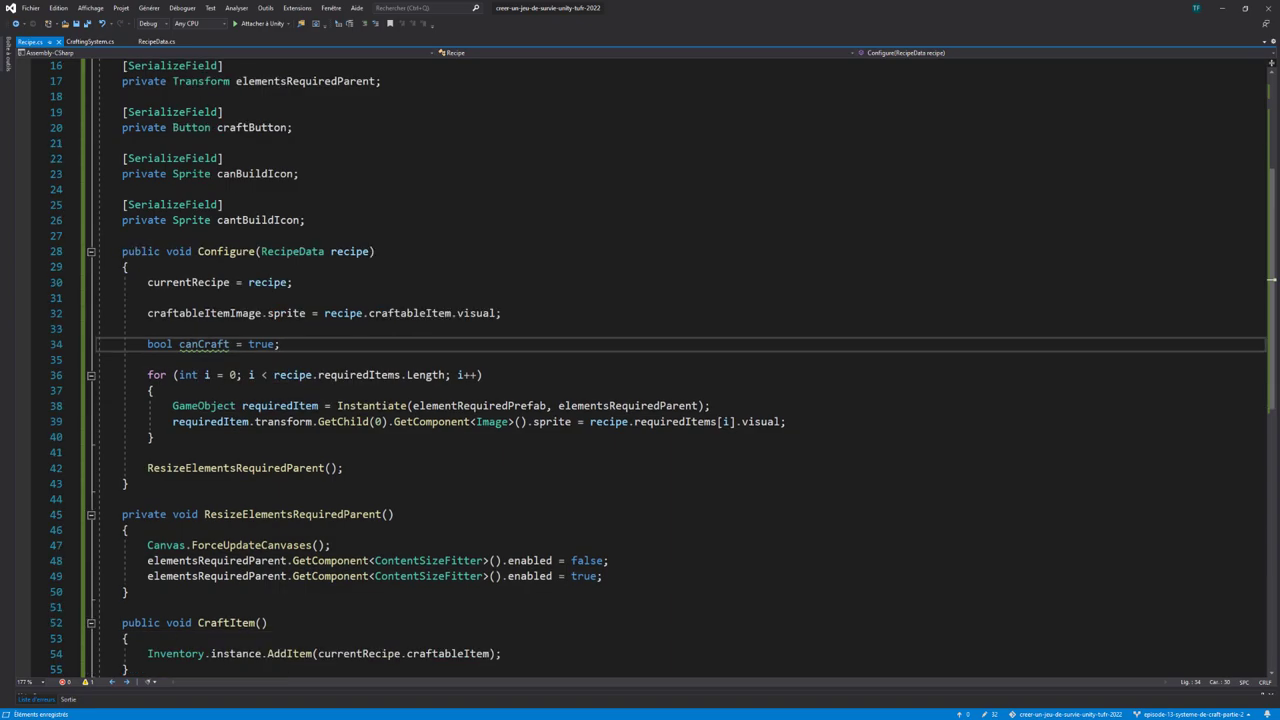
At the top of the loop, add 'ItemData requiredItem = recipe.requiredItems[i];'
mouse_move(155, 437)
left_mouse_down()
mouse_move(160, 392)
mouse_move(147, 375)
left_mouse_up()
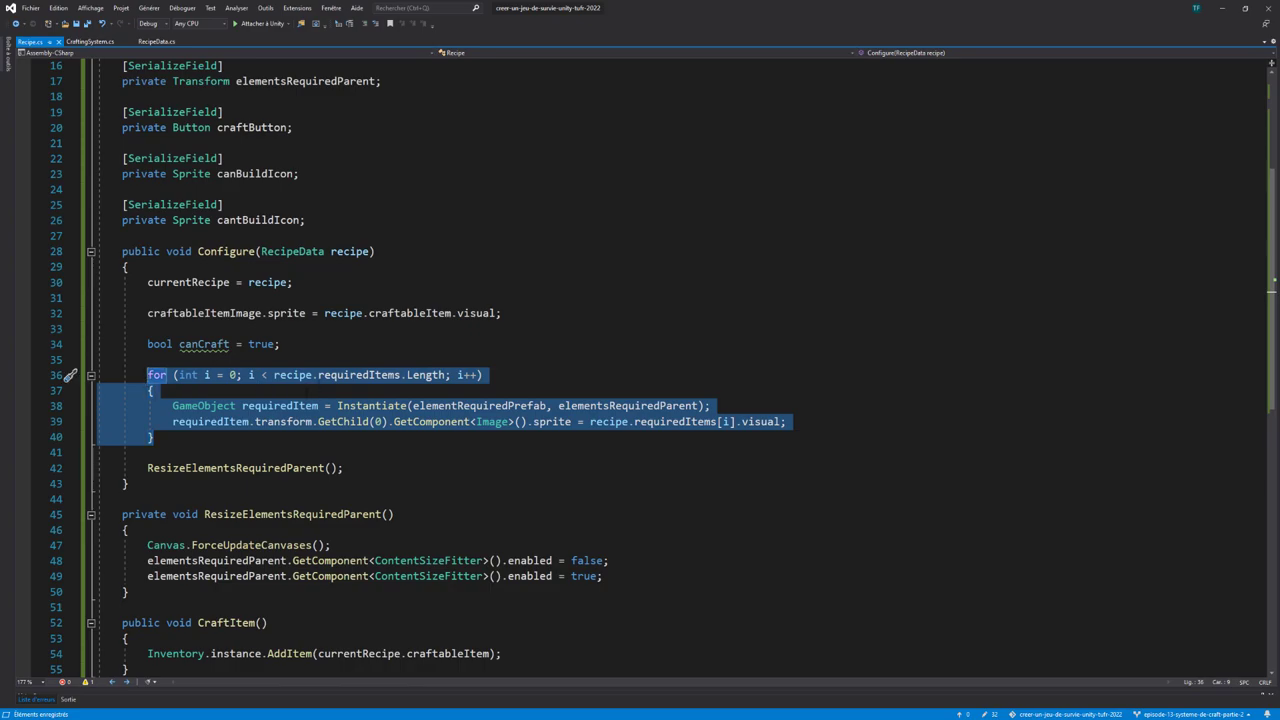
left_click(152, 390)
key("Return")
key("Return")
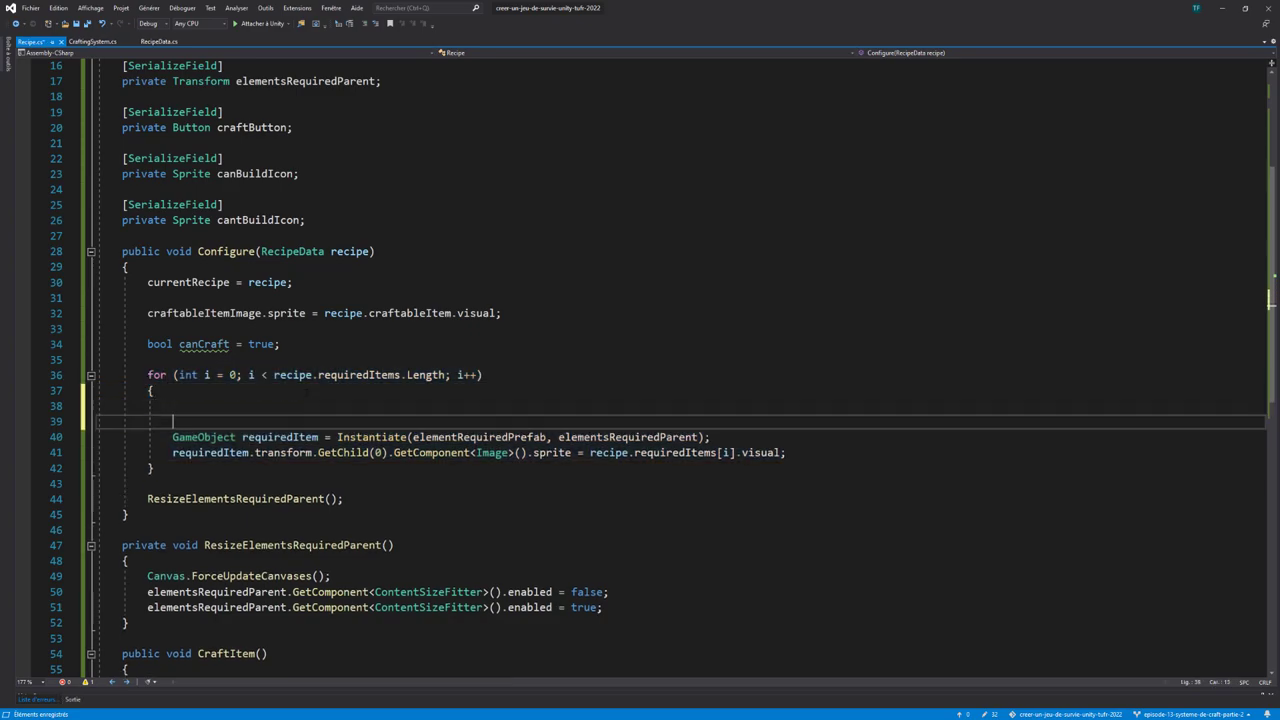
key("Up")
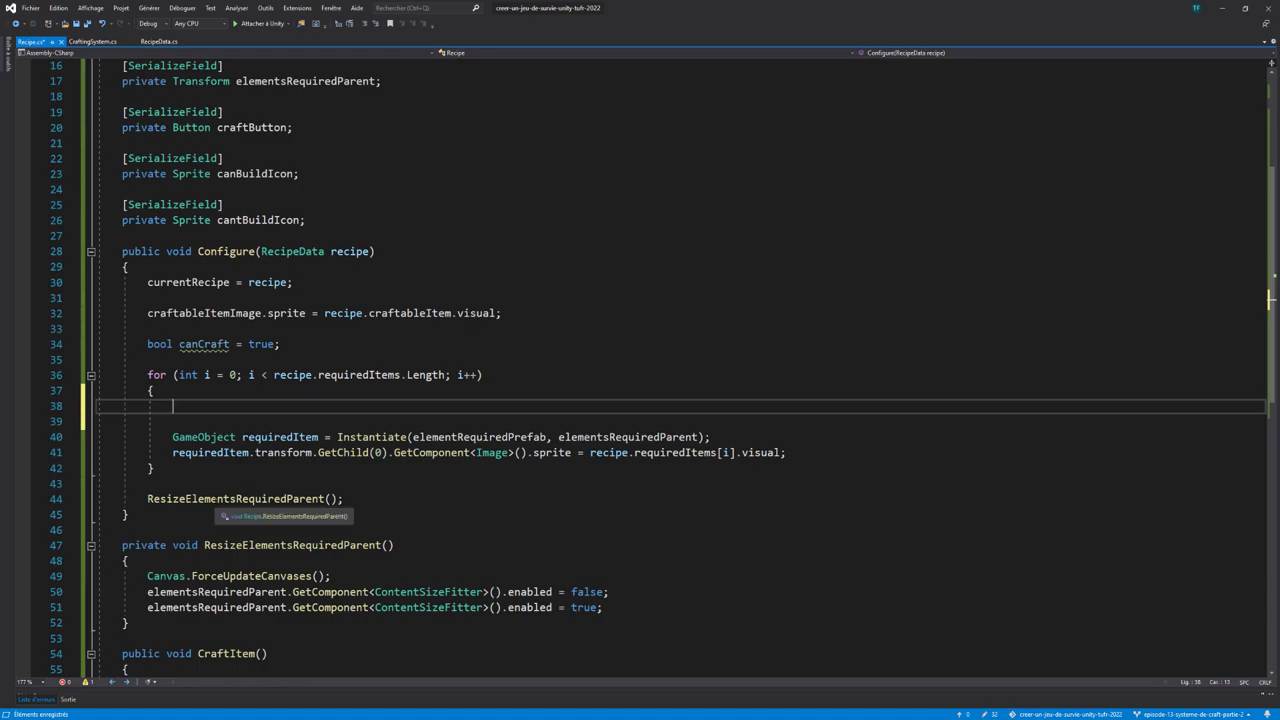
type("ItemData ")
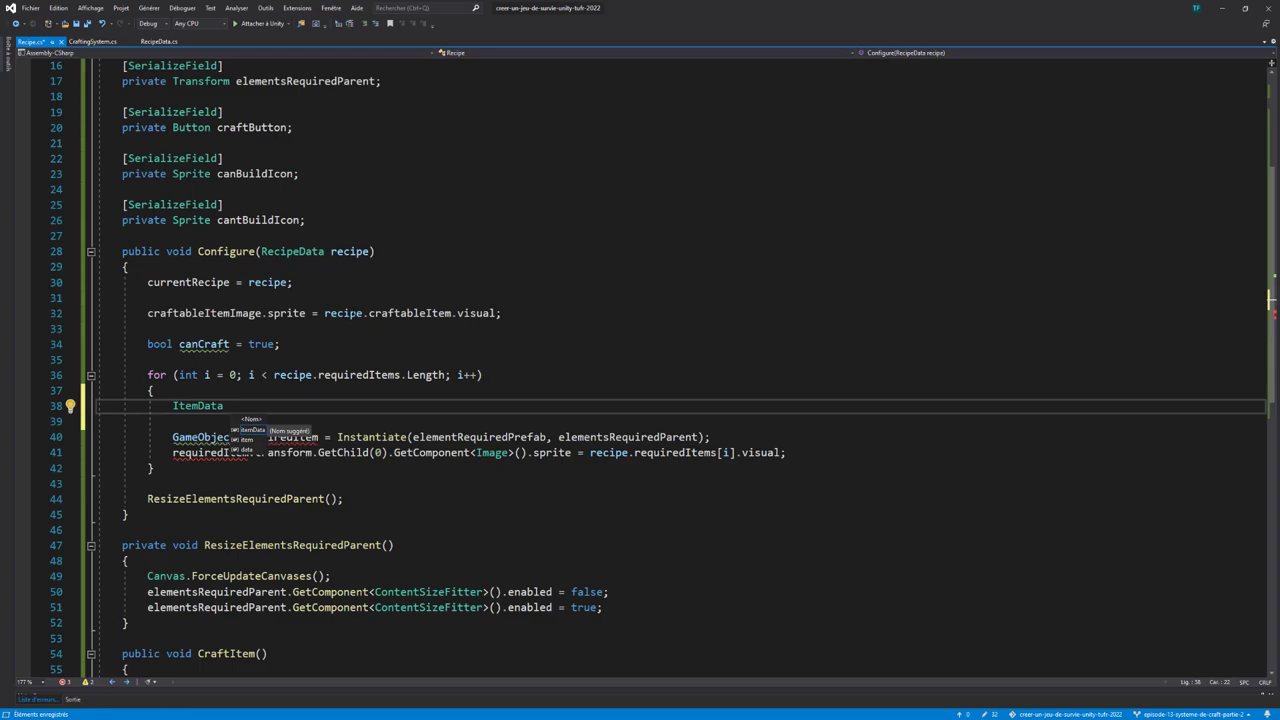
type("requiredI")
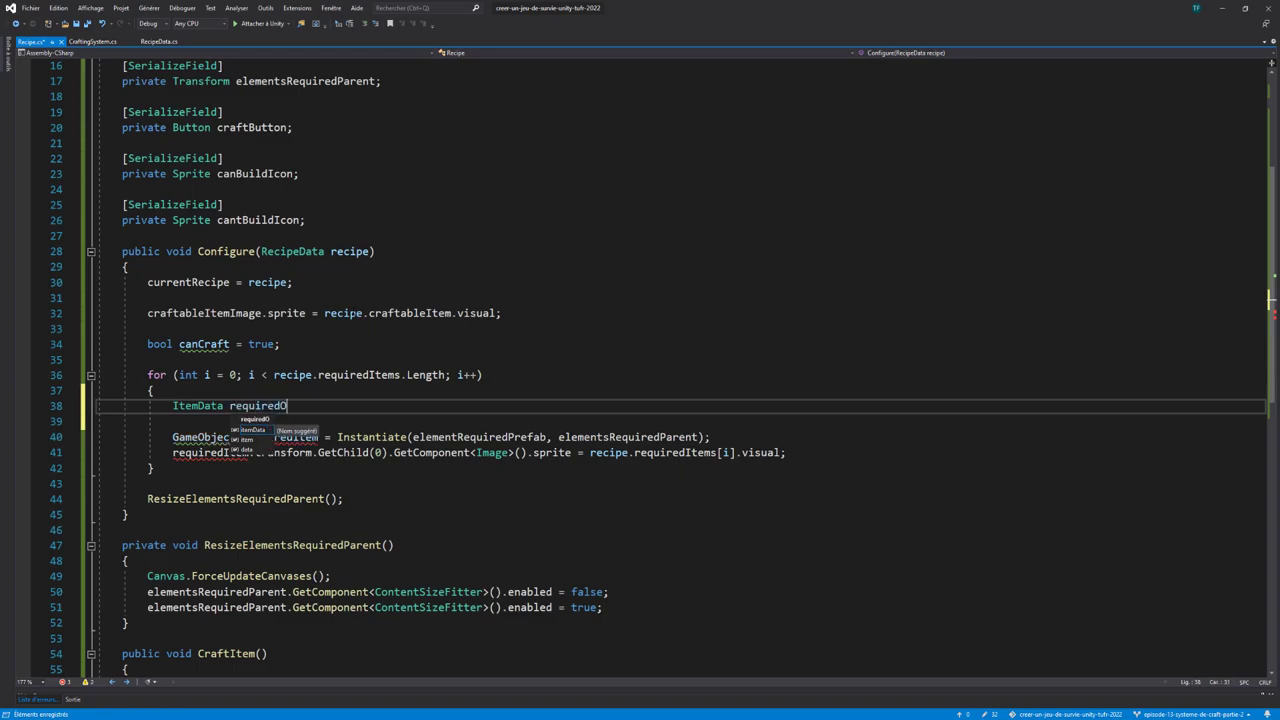
type("tem")
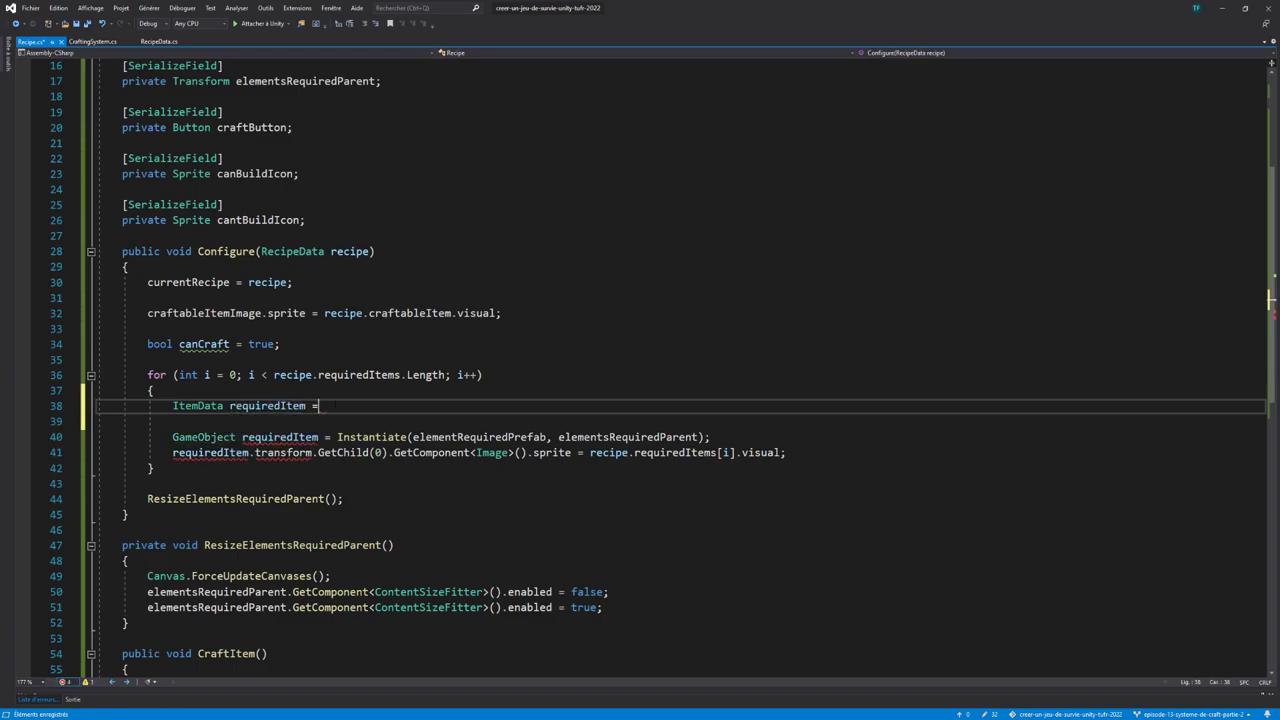
type(" = recipe")
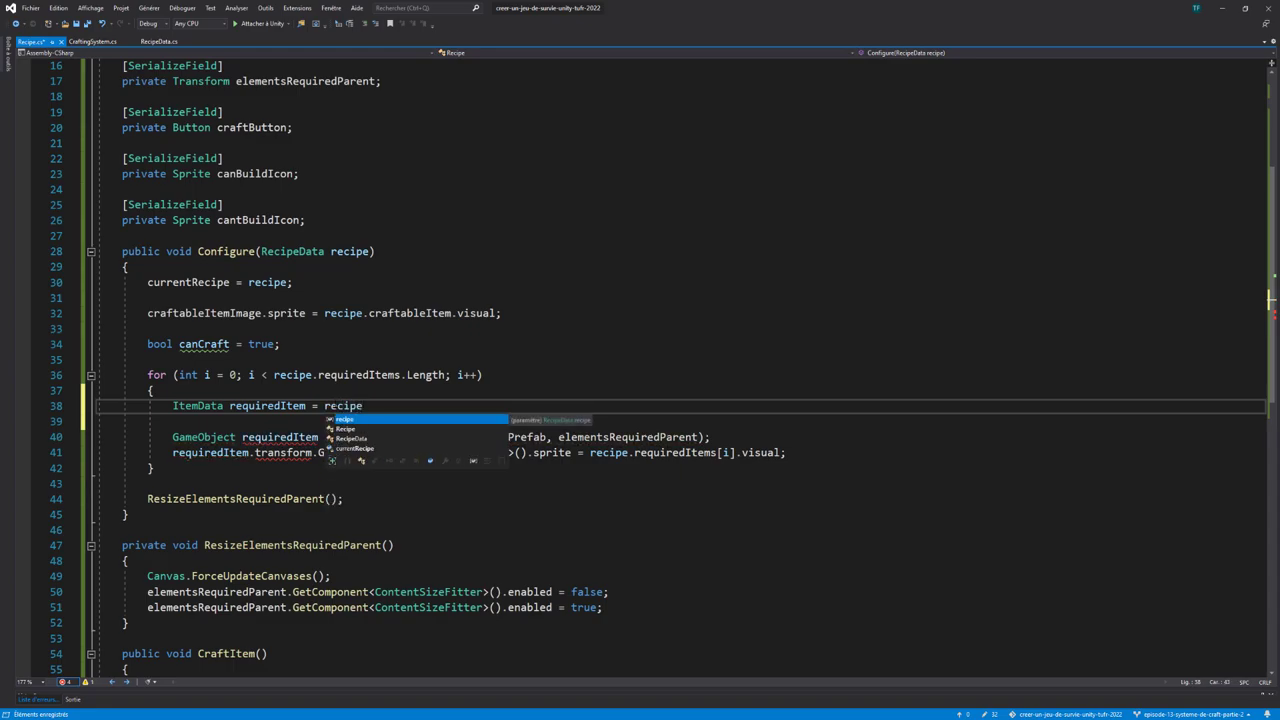
type(".re")
key("Tab")
type("[")
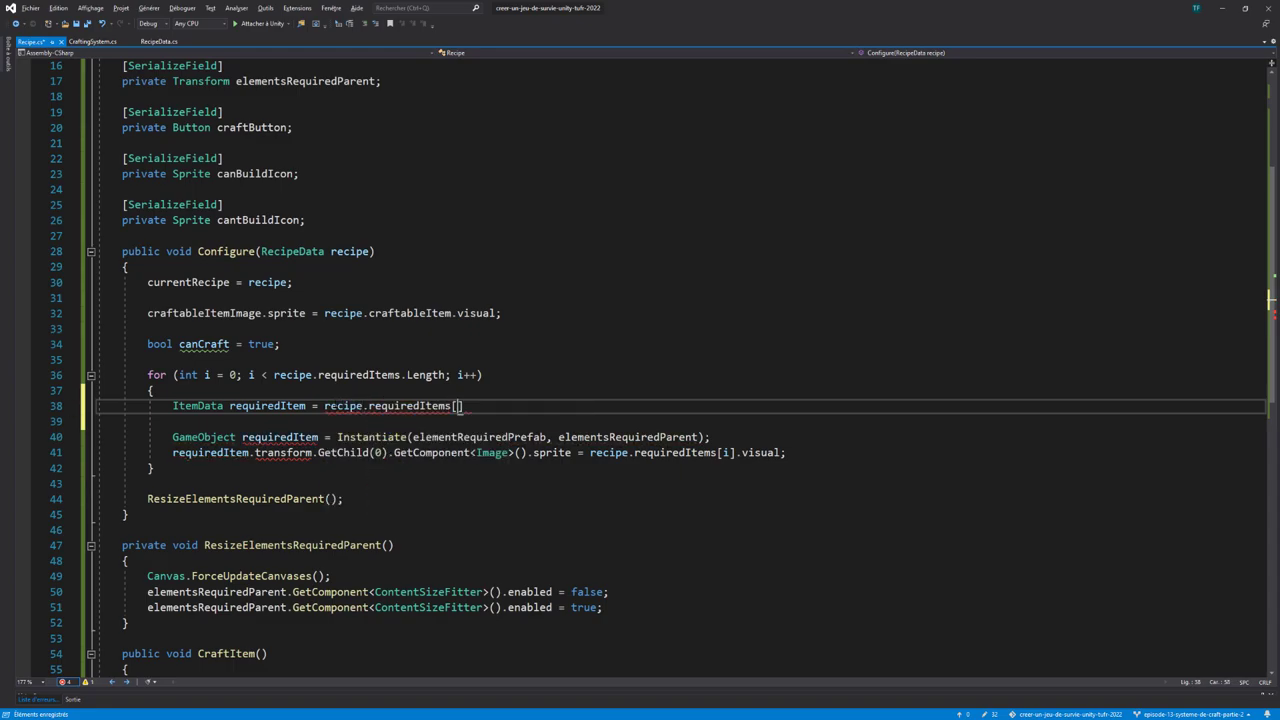
type("i];")
Rename the instantiated object variable to requiredItemGO in both places and add a blank line below the assignment
left_click(280, 437)
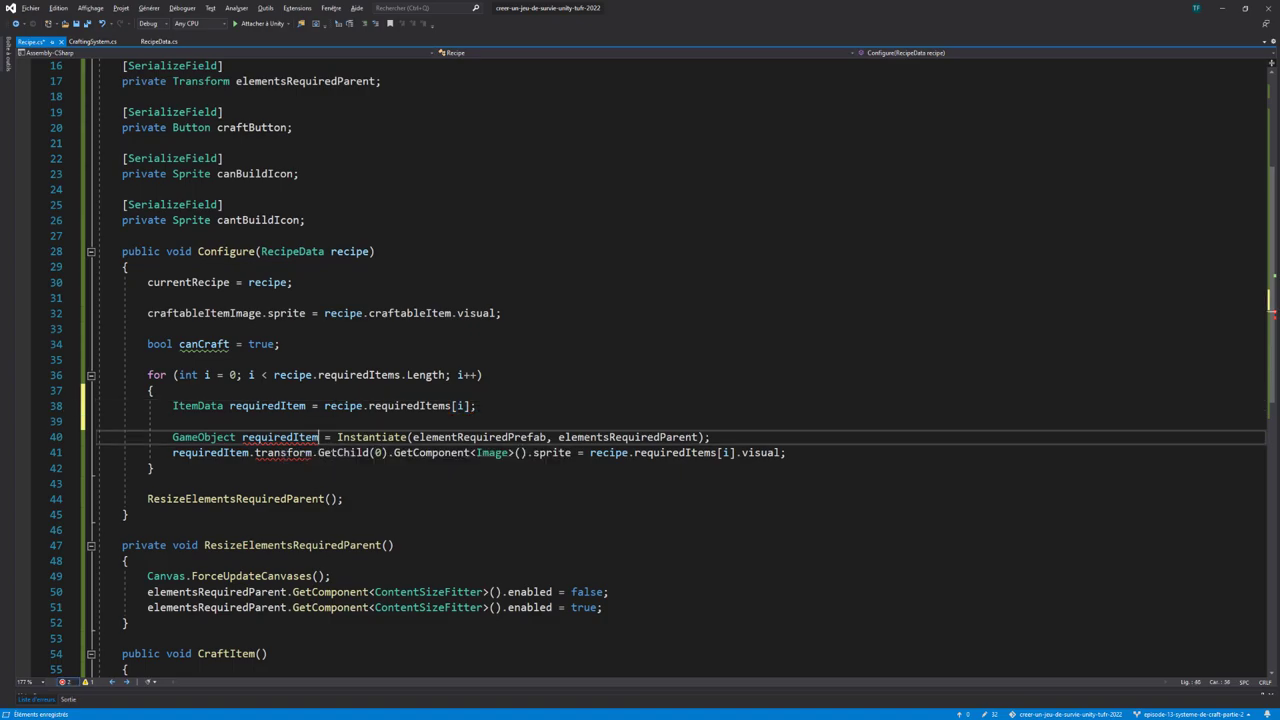
type("GO")
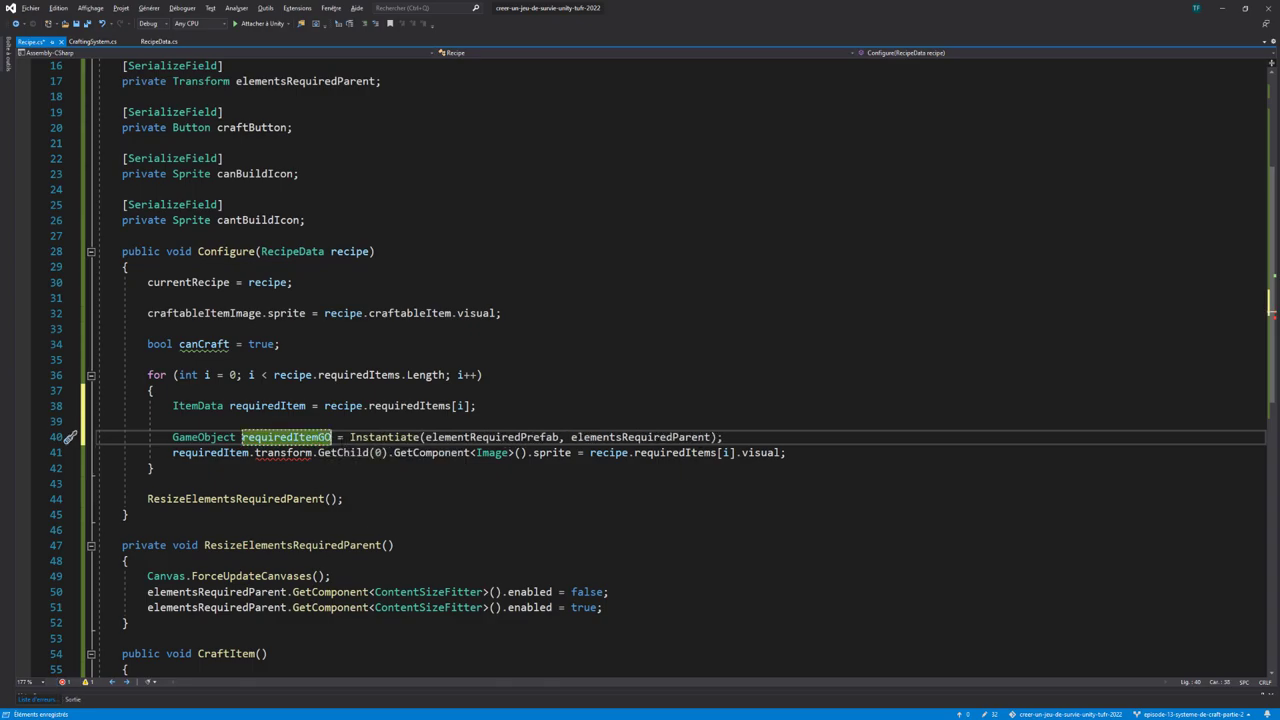
left_click(250, 452)
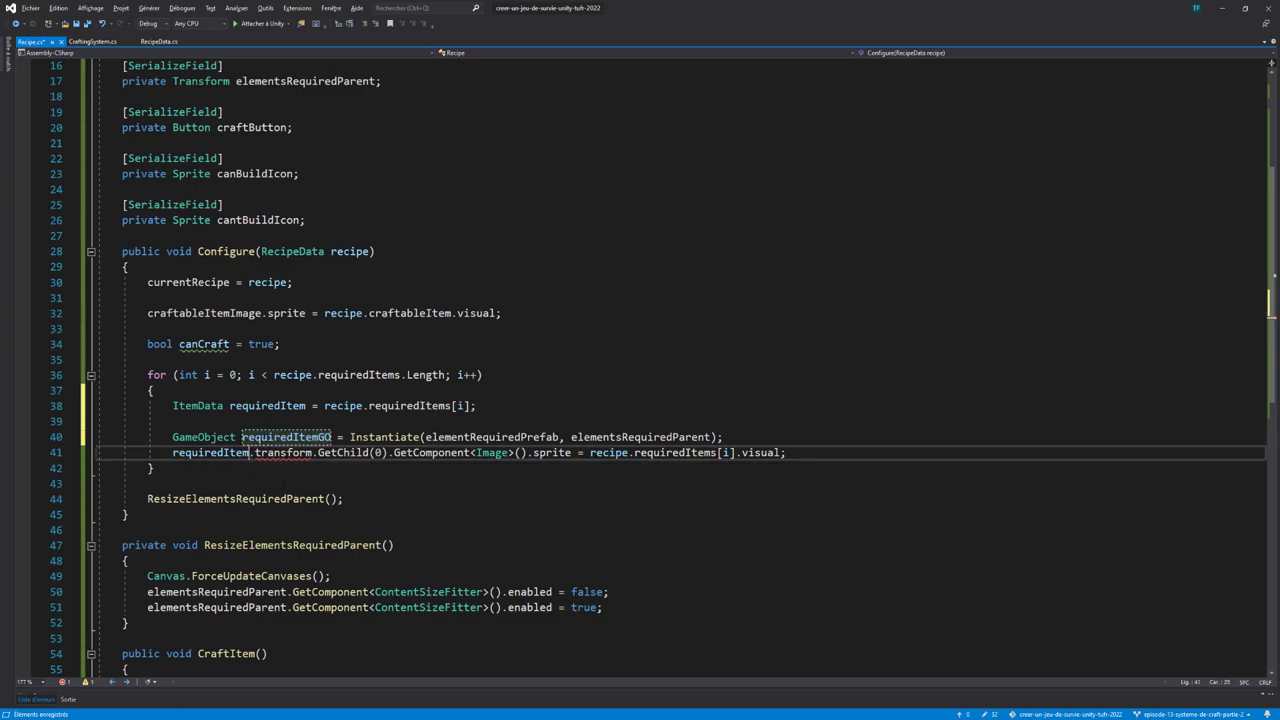
type("GO")
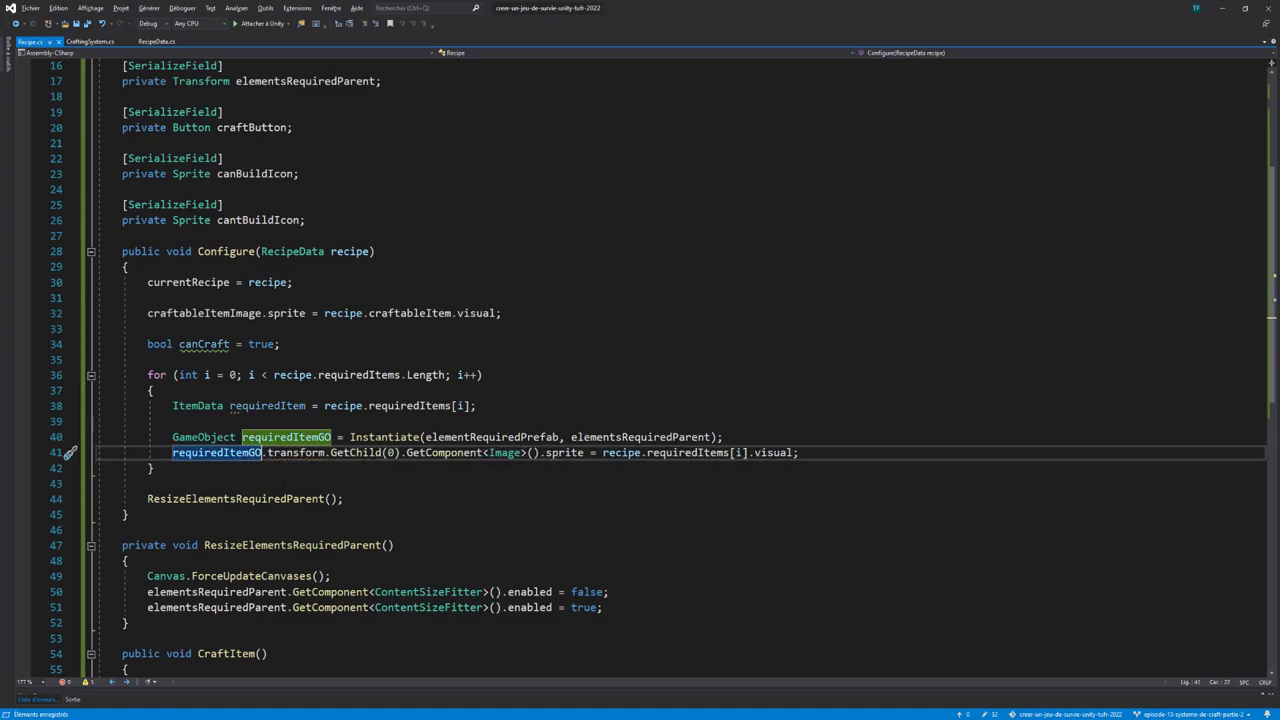
left_click(478, 405)
key("Return")
key("Return")
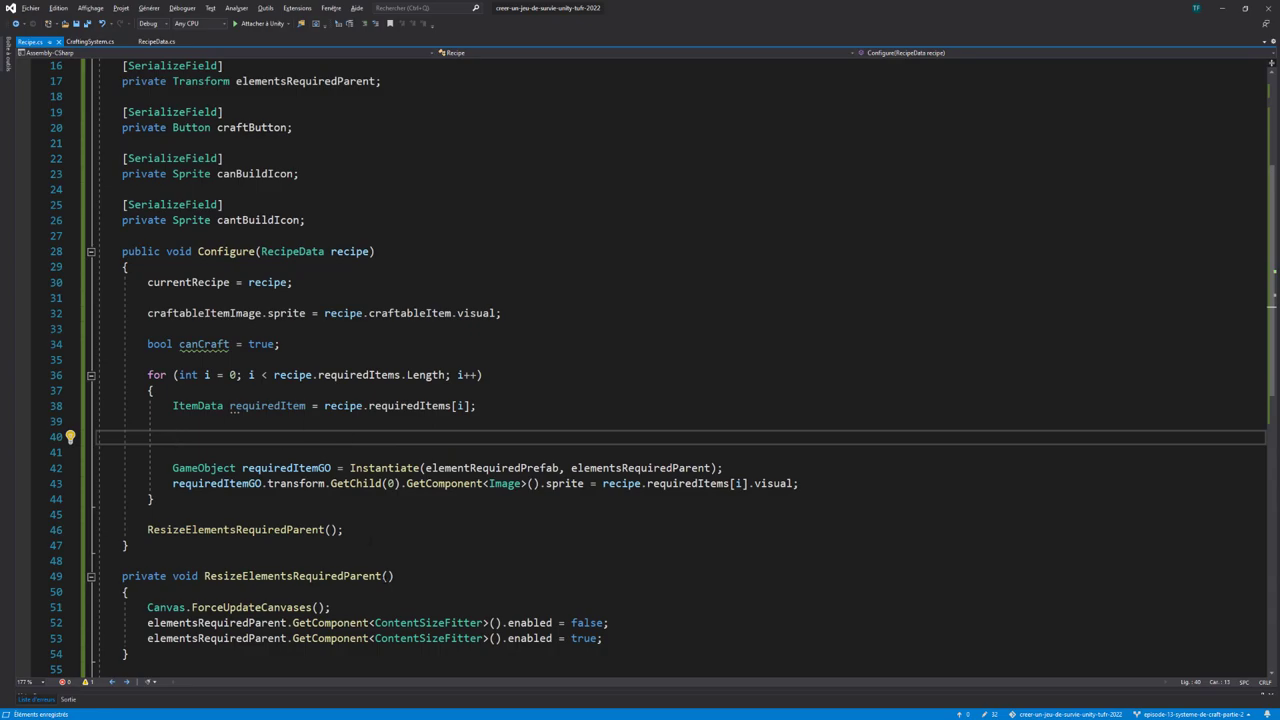
In Unity, select the Inventory object and open its Inventory script in Visual Studio
key("alt+Tab")
scroll(88, 657, "down", 3)
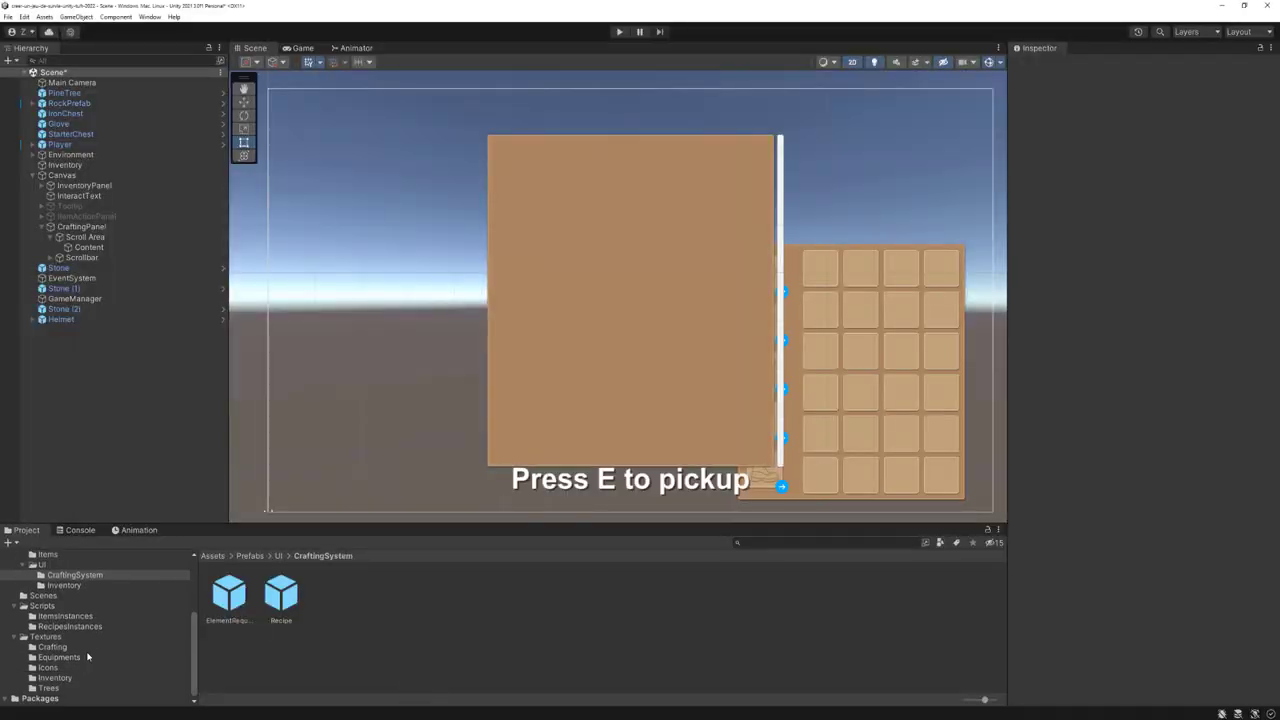
left_click(65, 164)
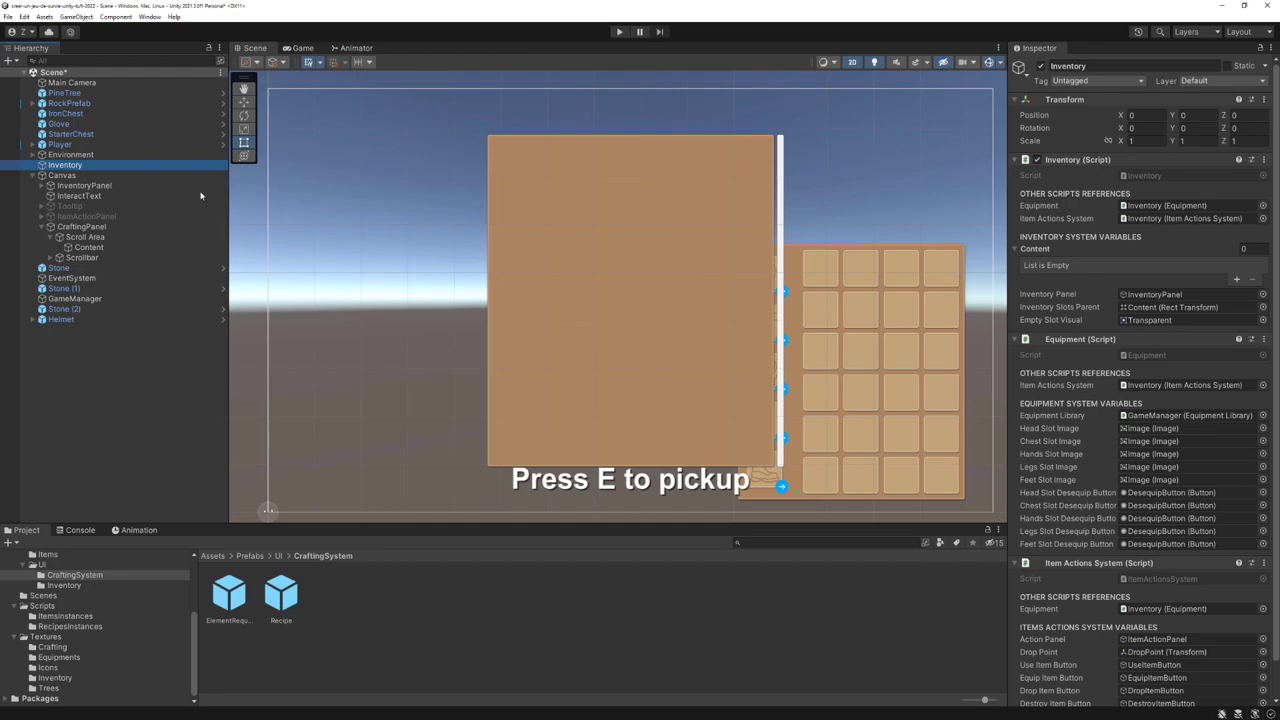
double_click(1148, 177)
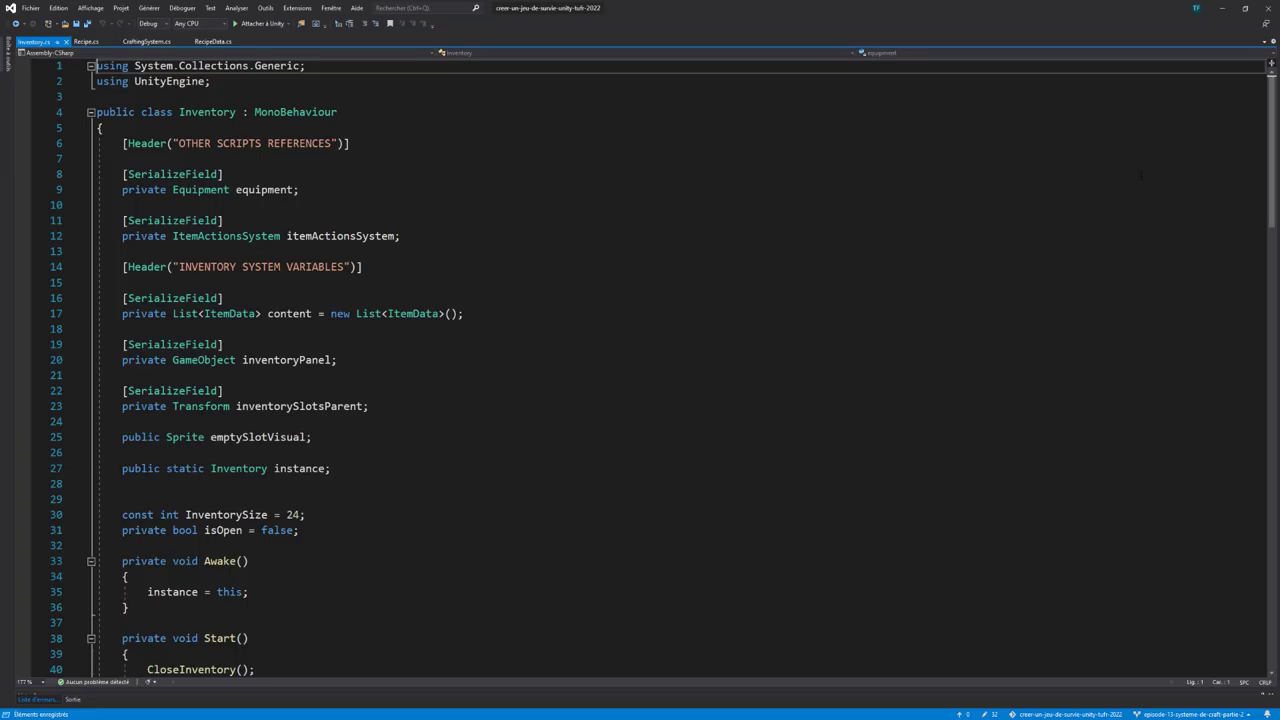
Below RemoveItem, add a new method 'public void HasItem(ItemData item)' with an empty body
scroll(1144, 178, "down", 6)
scroll(1144, 178, "down", 5)
scroll(1144, 178, "down", 4)
scroll(160, 637, "down", 1)
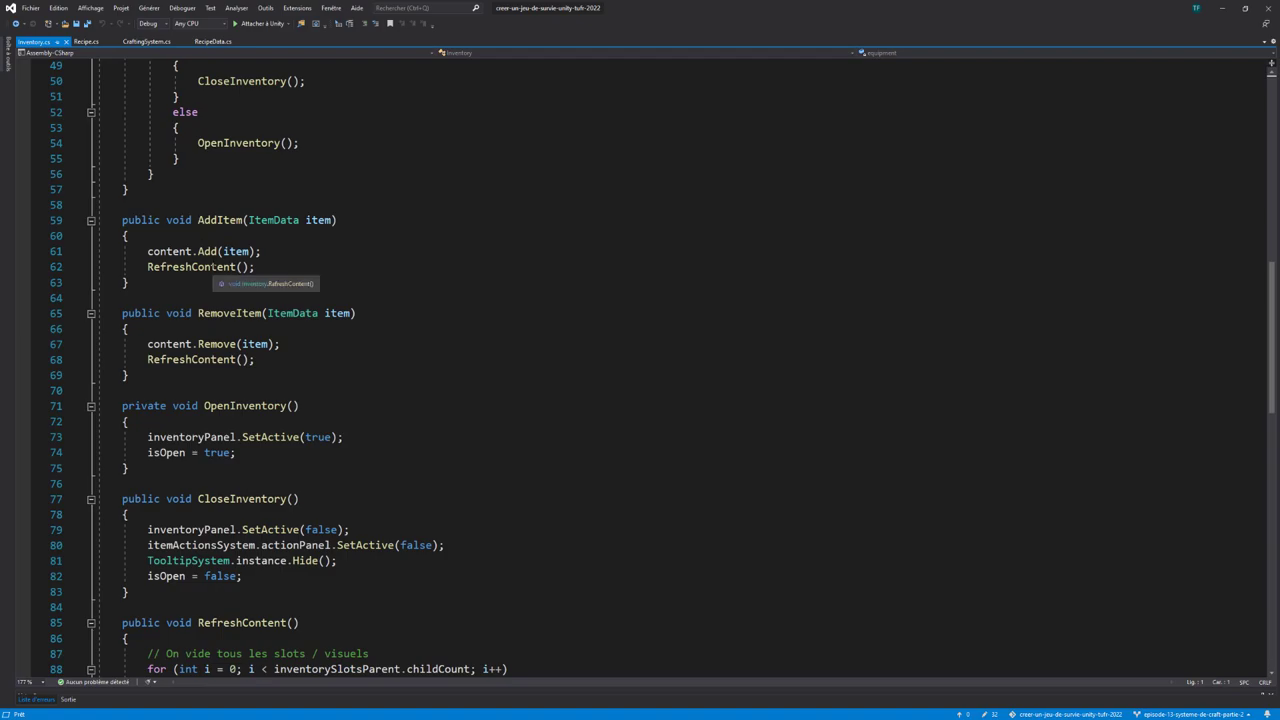
left_click(443, 376)
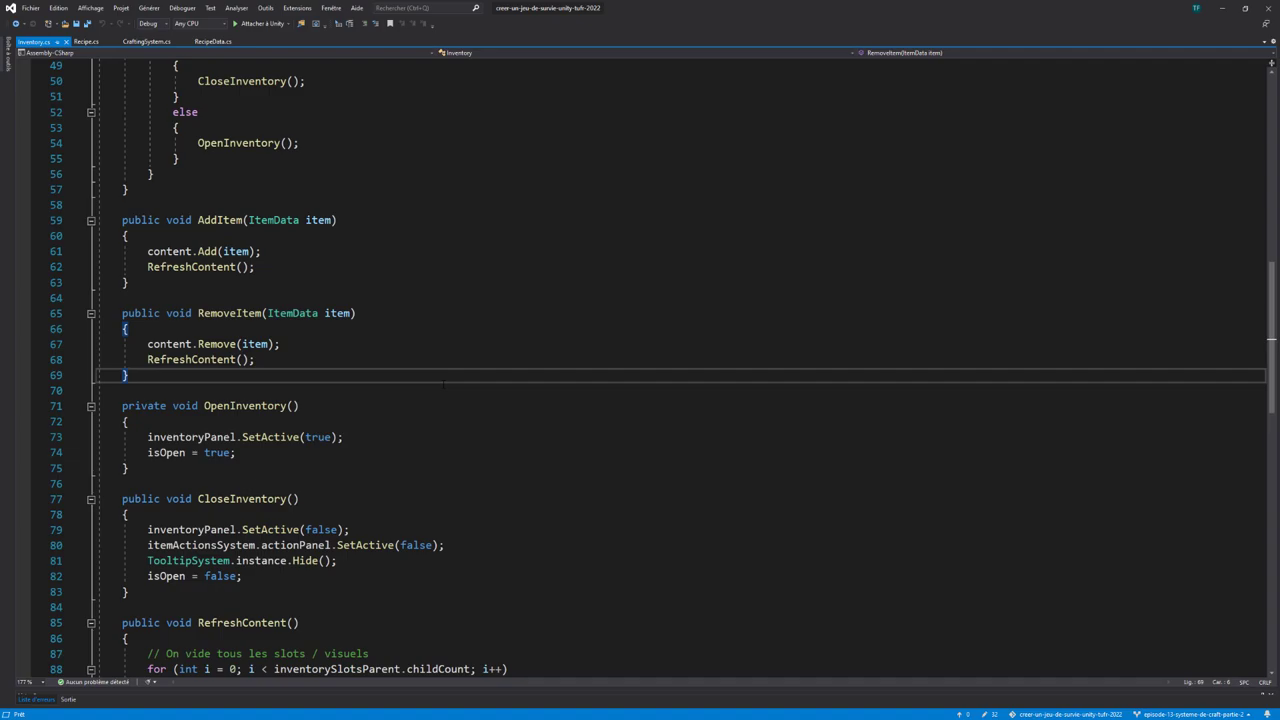
key("Return")
key("Return")
type("publ")
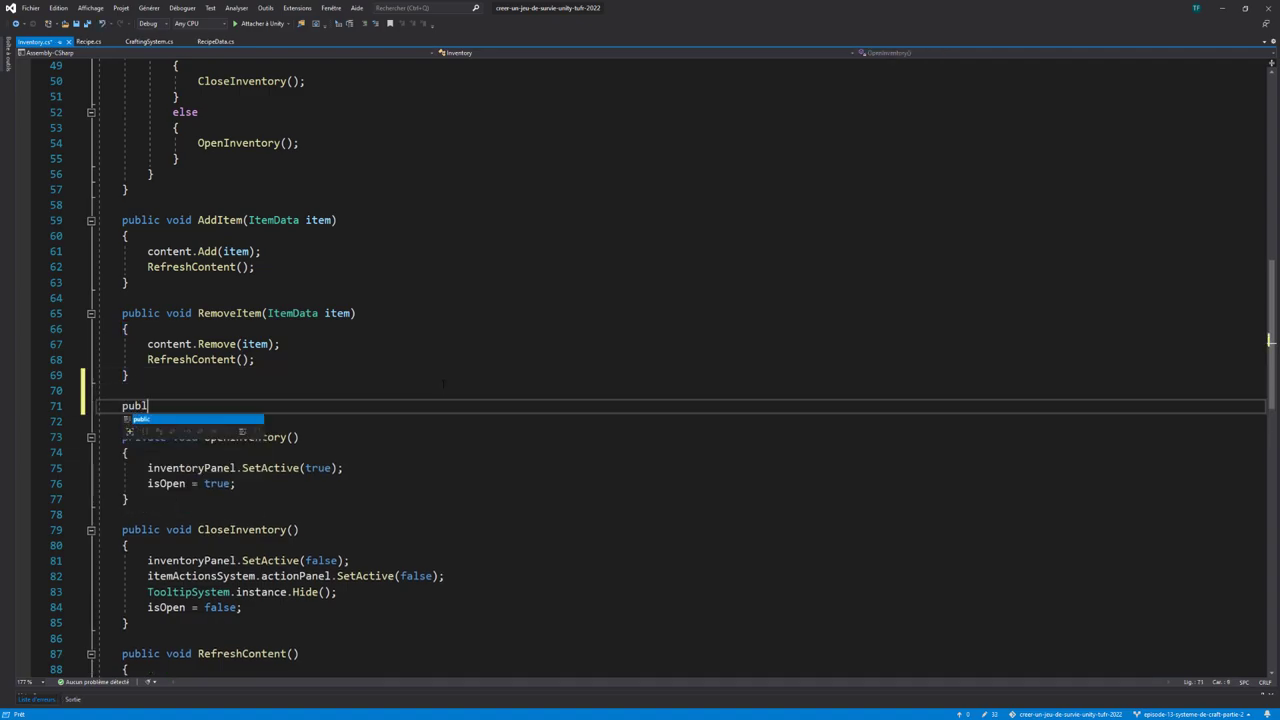
type("ic void Has")
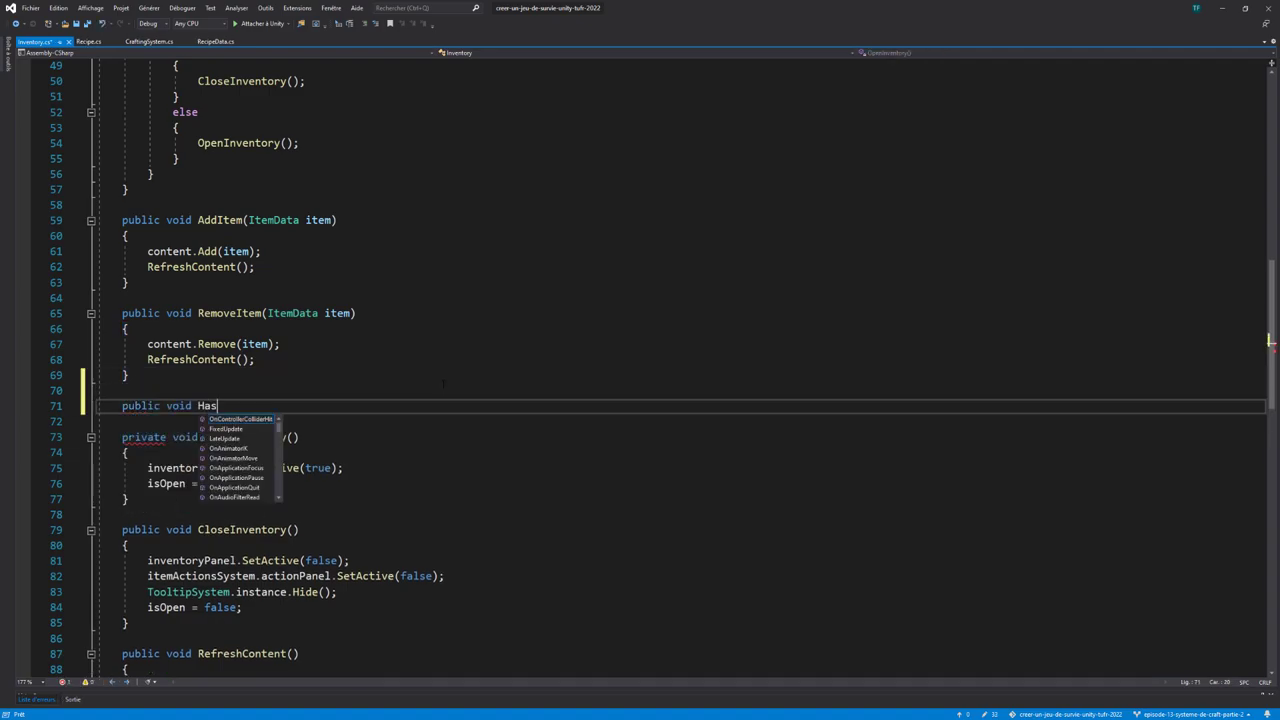
type("Item(")
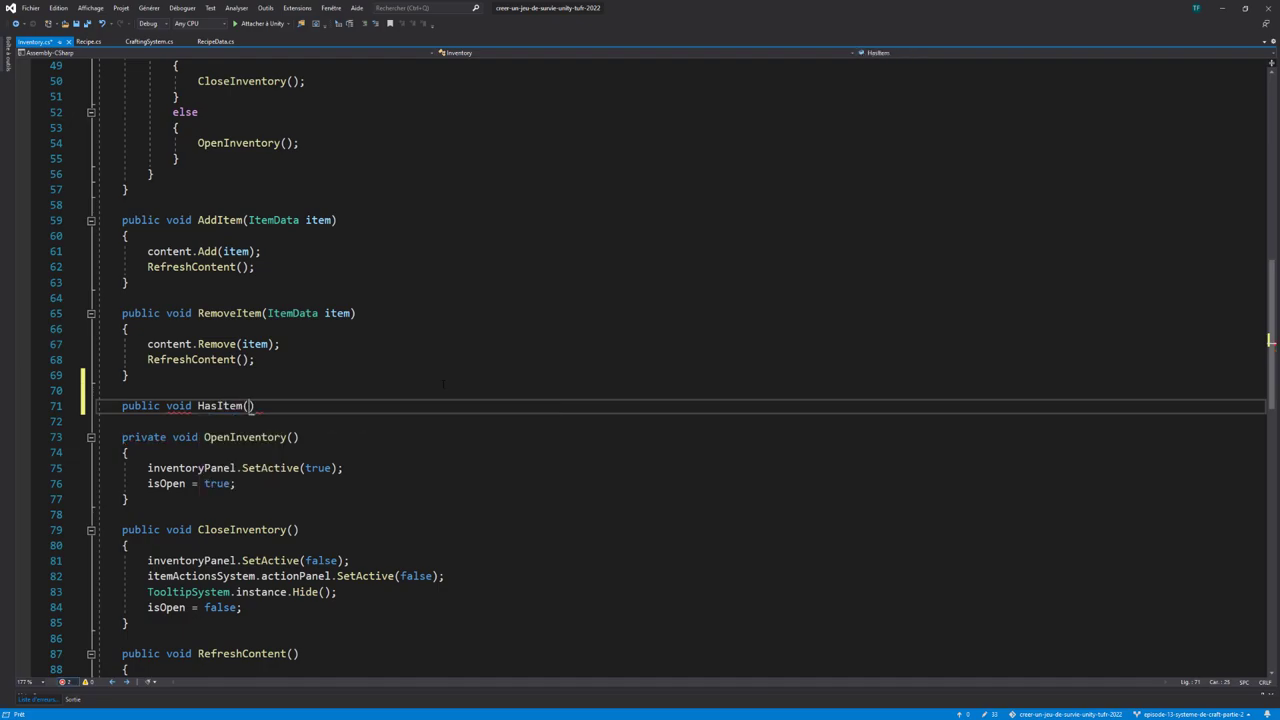
type("ItemD")
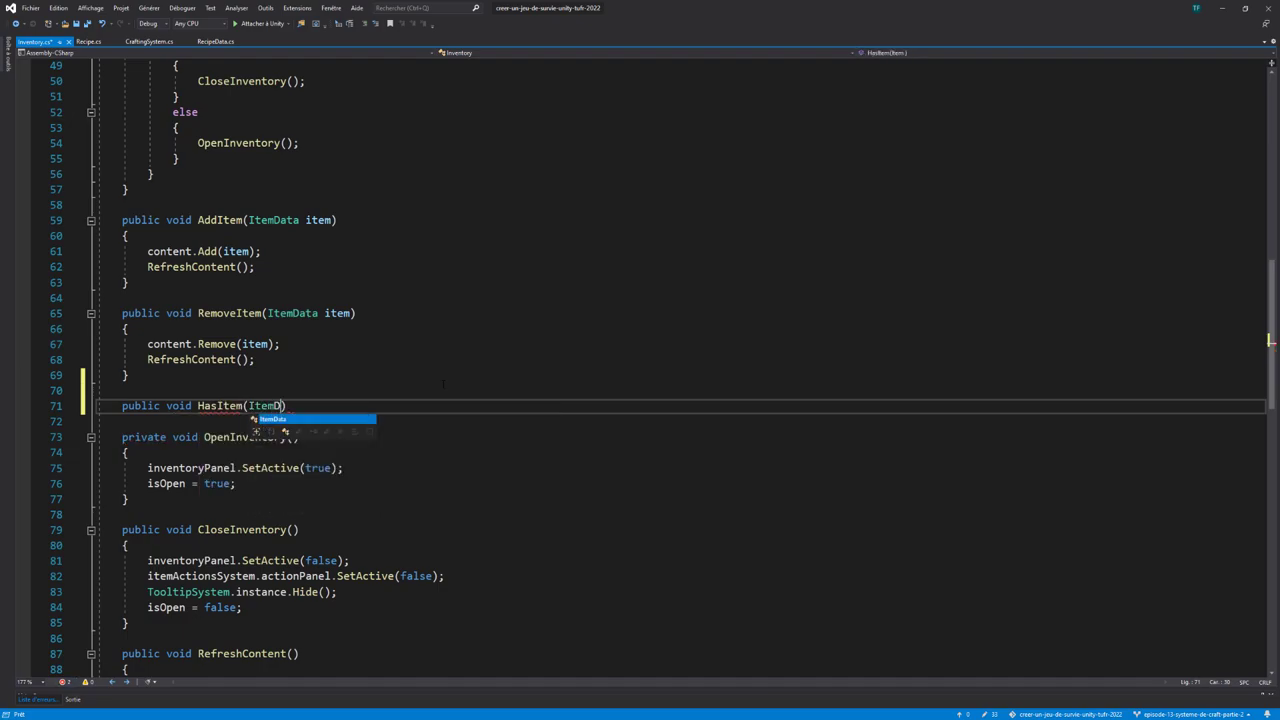
type("ata item)")
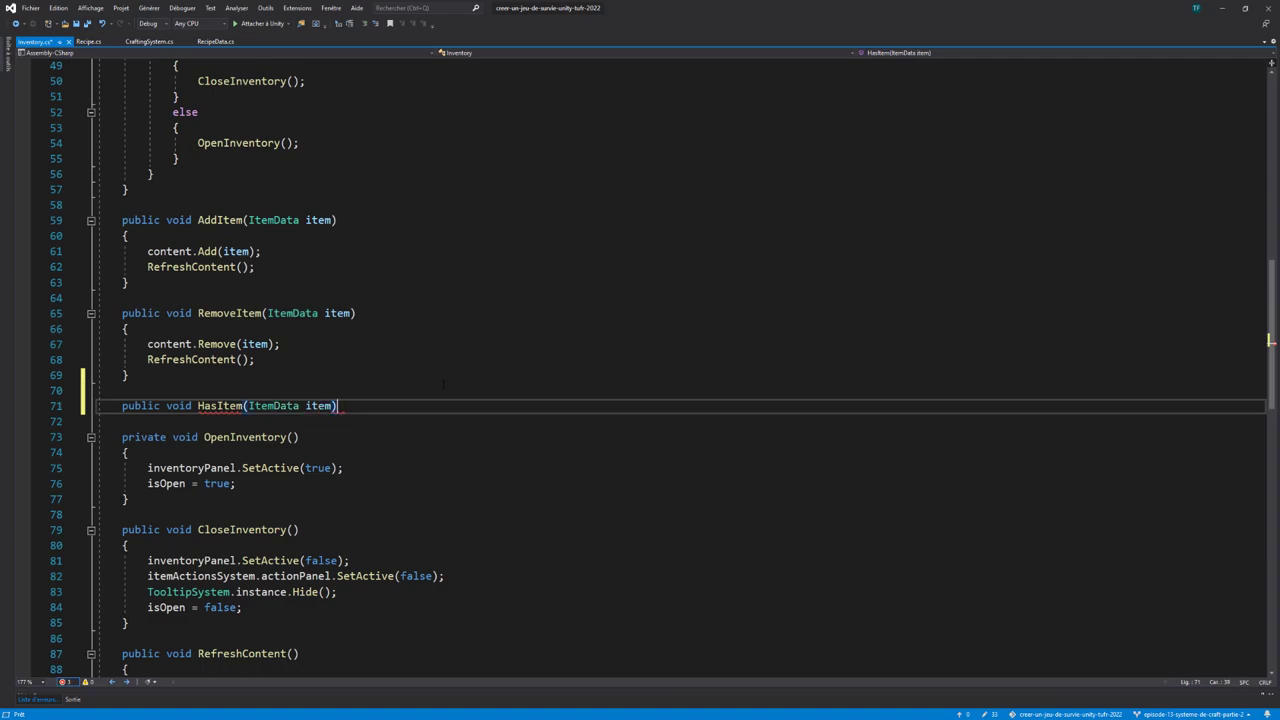
key("Return")
type("{")
key("Return")
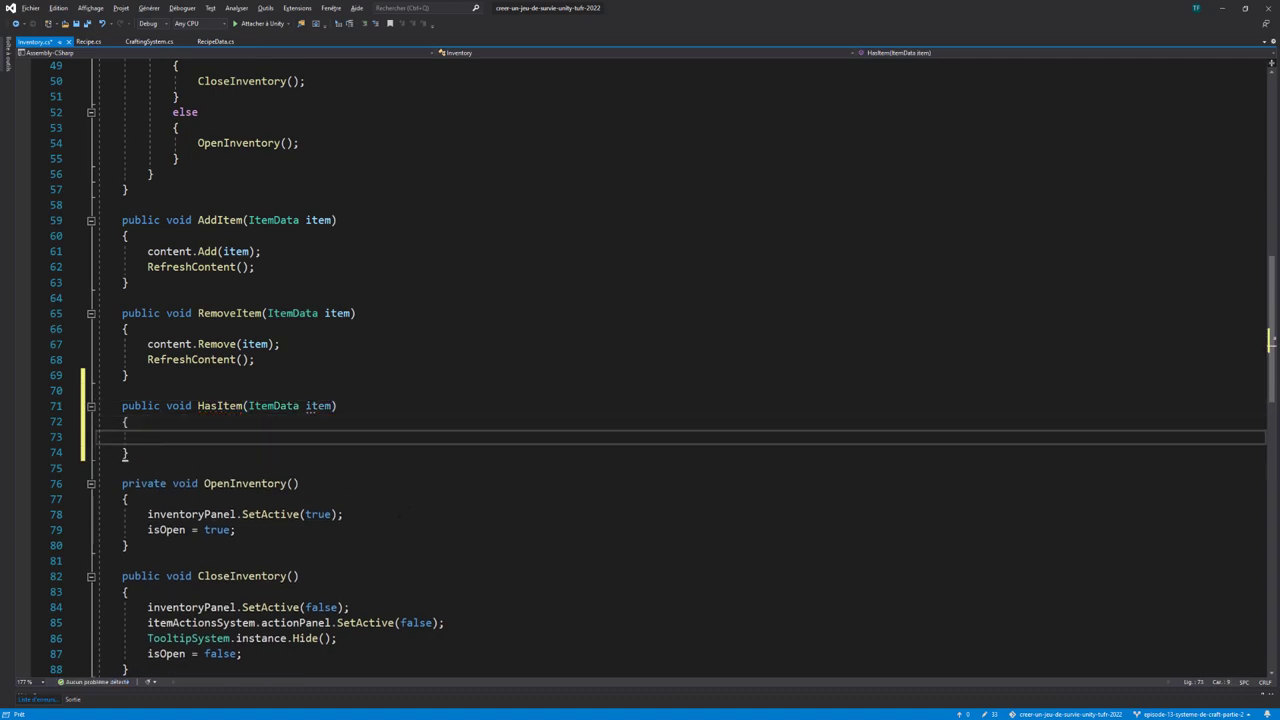
Change HasItem's return type to bool and make it return content.Contains(item)
double_click(178, 406)
type("bool")
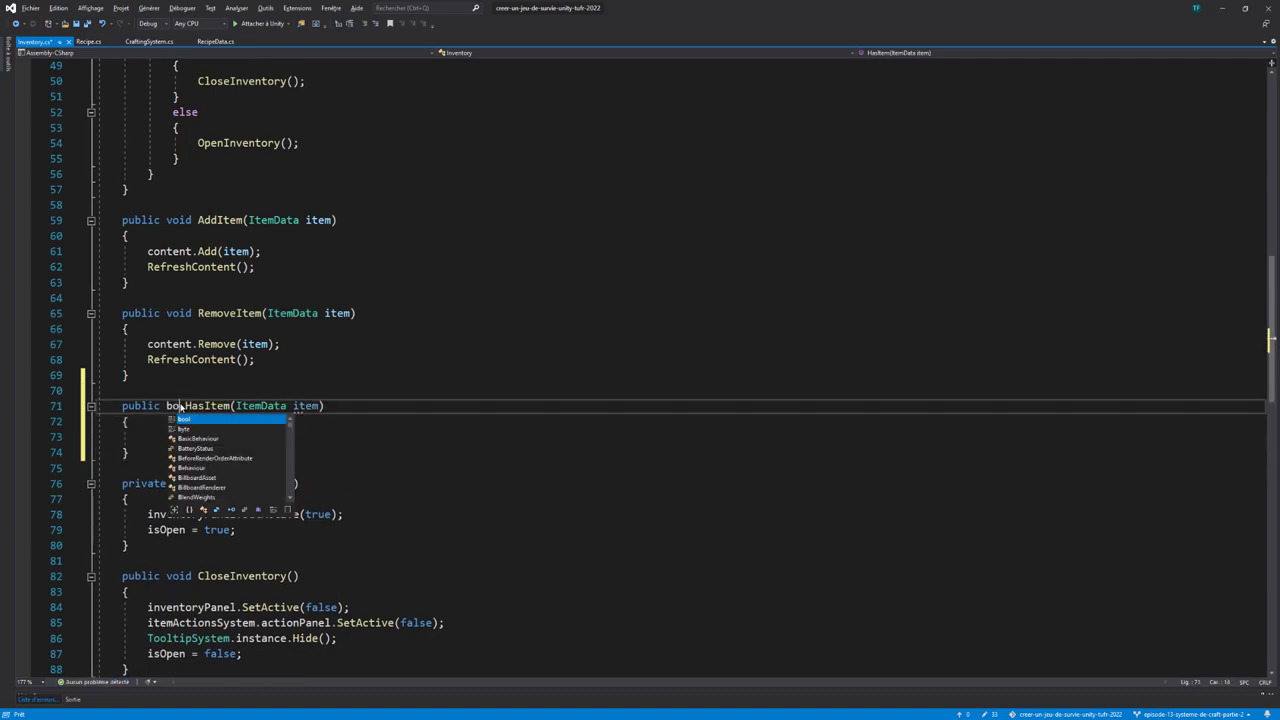
left_click(160, 434)
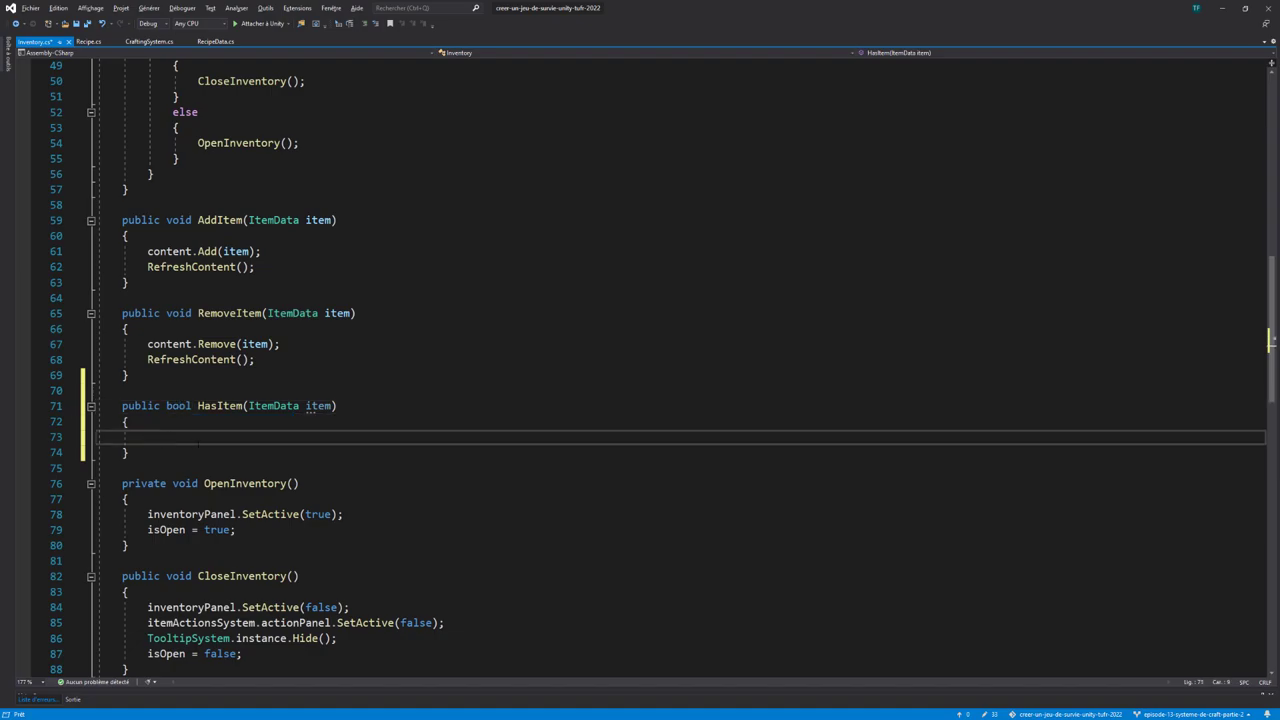
type("return ")
type("content.")
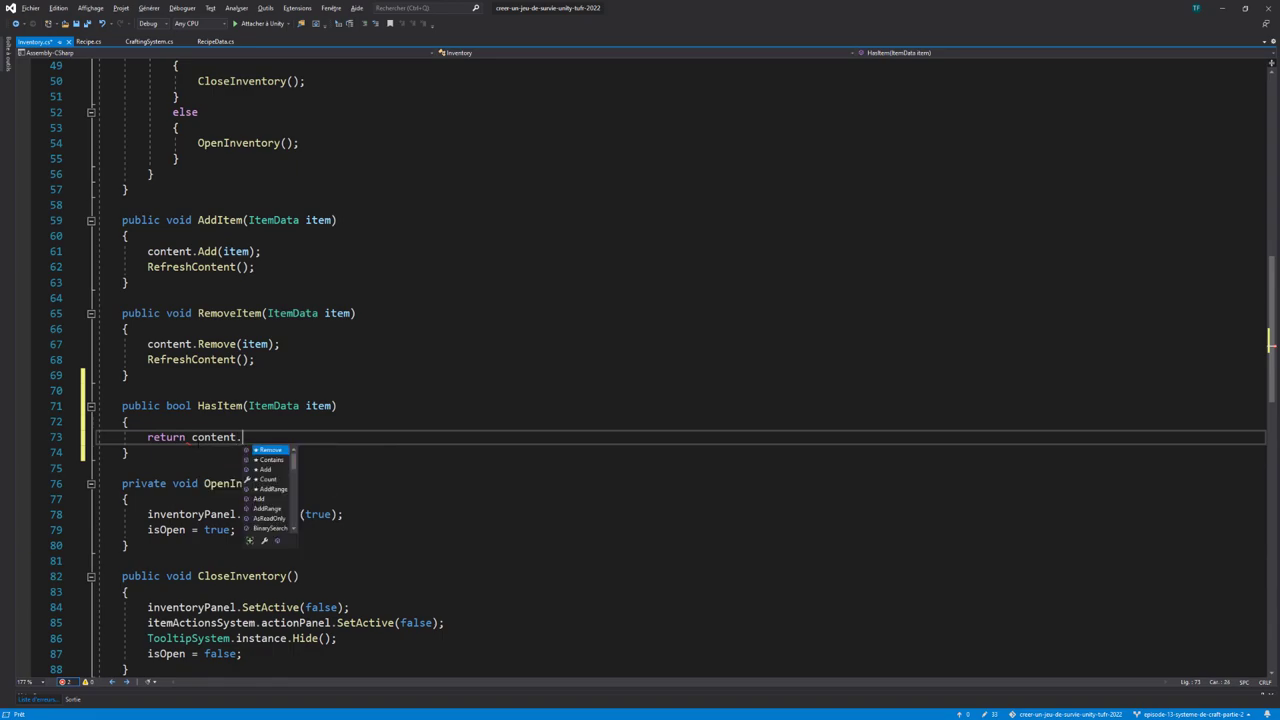
type("con")
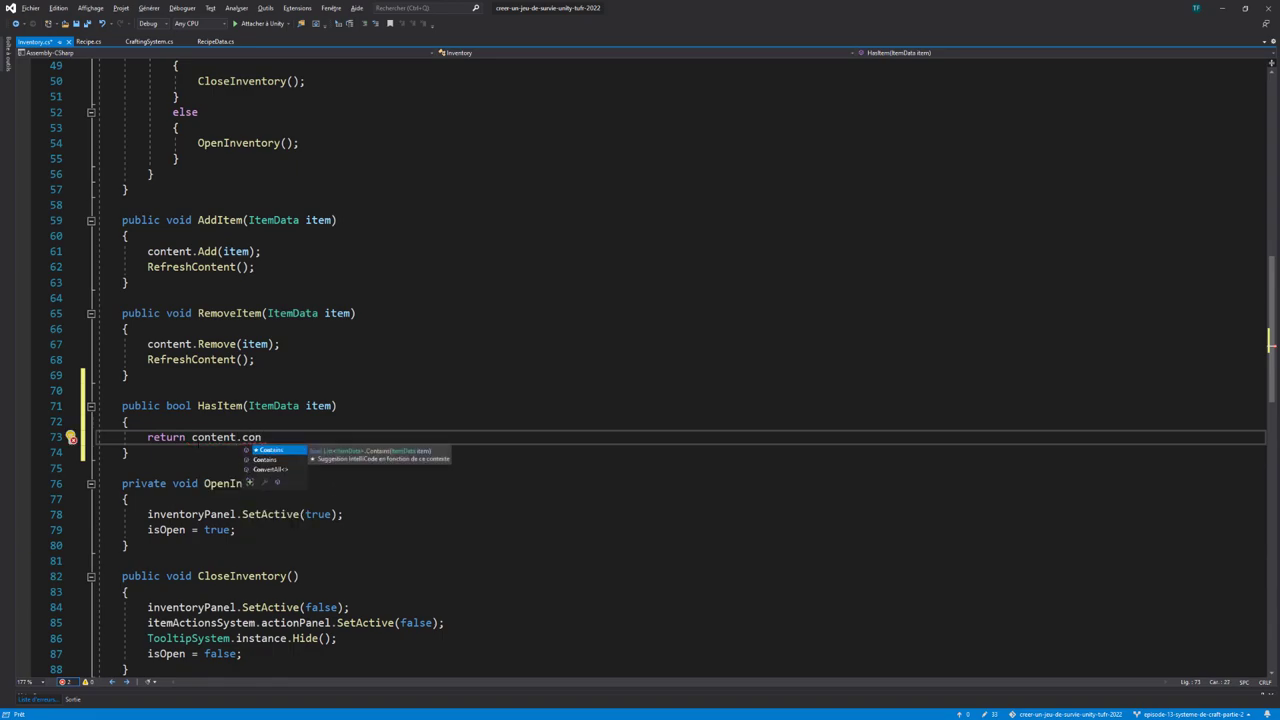
key("Tab")
type("(")
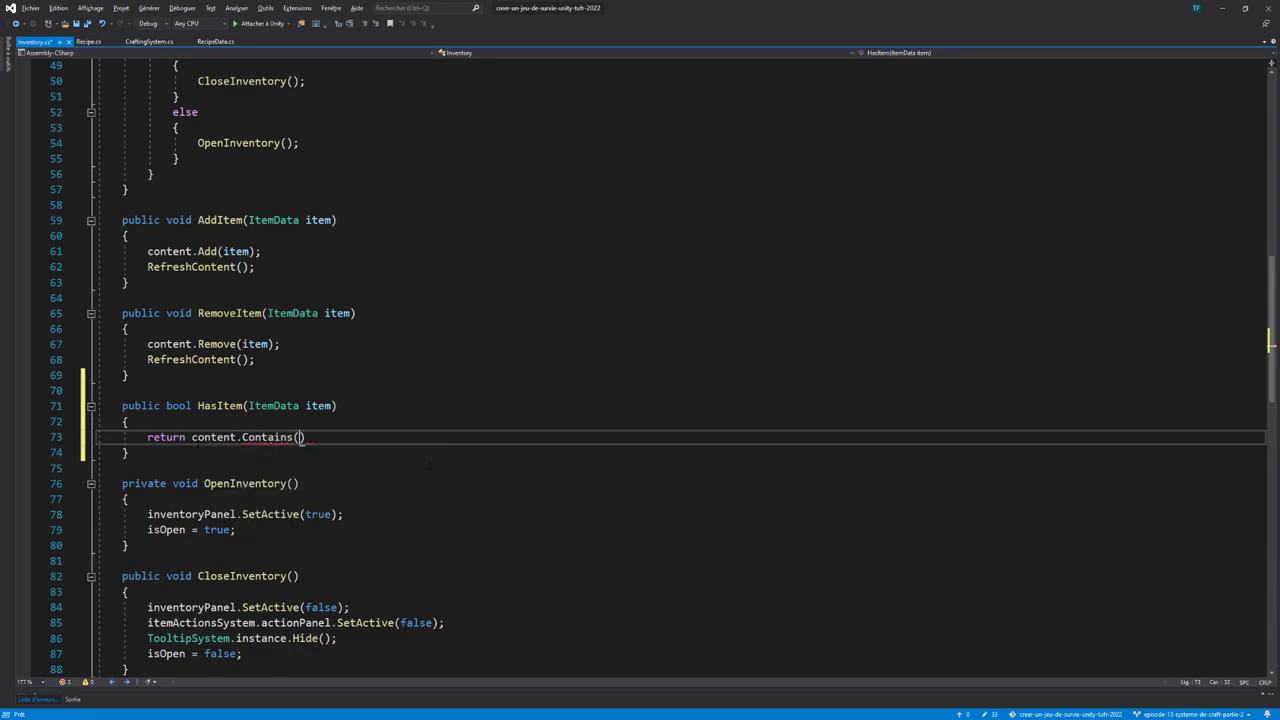
type("item)")
type(";")
left_click(165, 437)
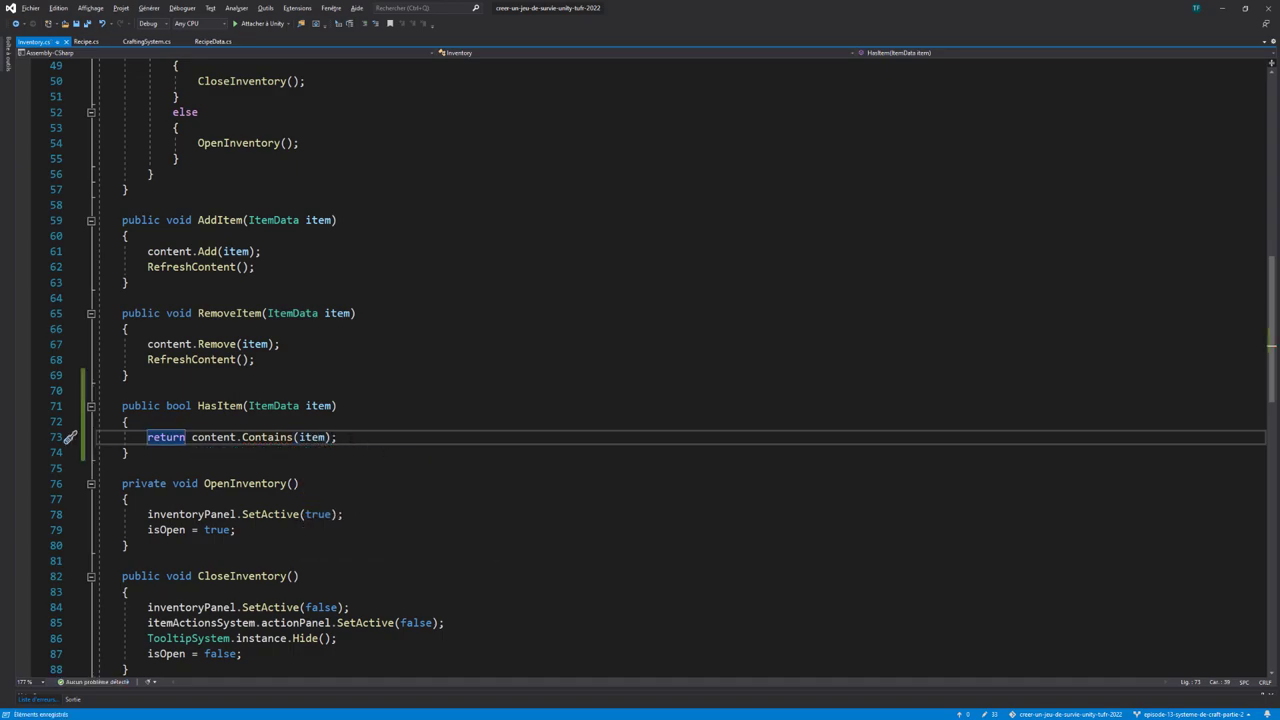
left_click_drag(338, 437, 141, 438)
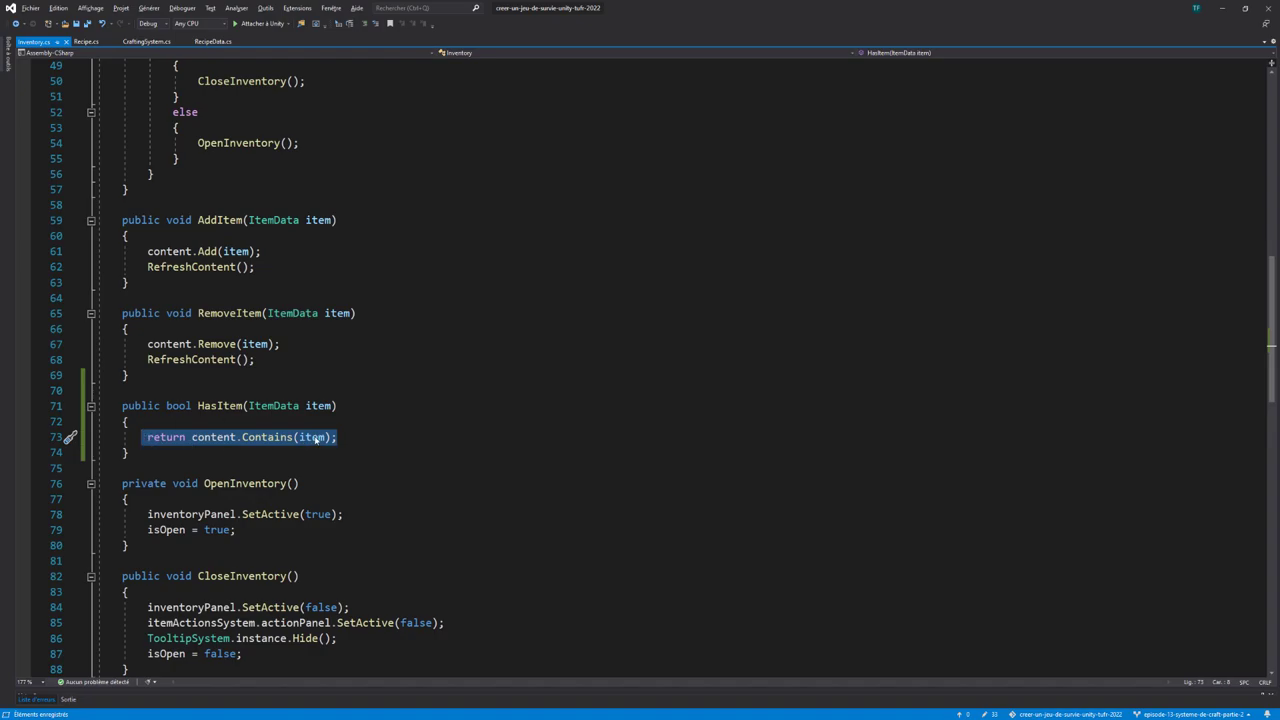
key("End")
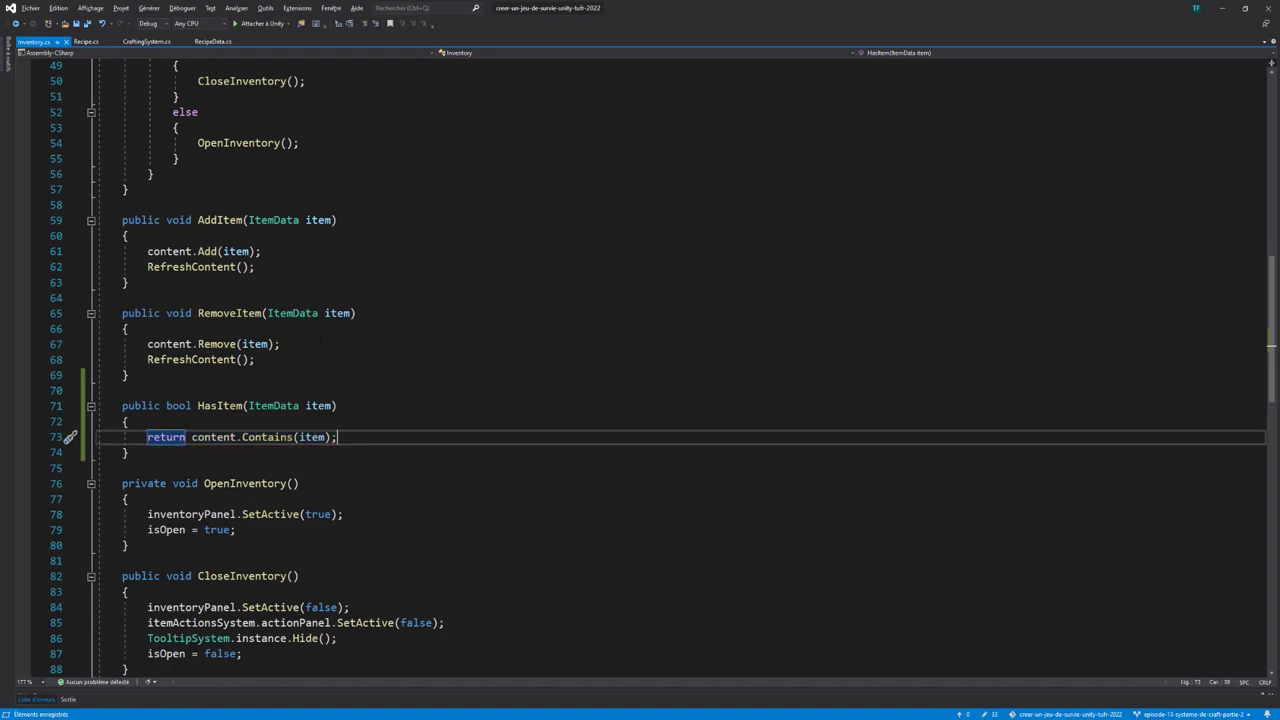
In Recipe.cs's loop, write the condition if(!Inventory.instance.HasItem(requiredItem))
key("ctrl+Tab")
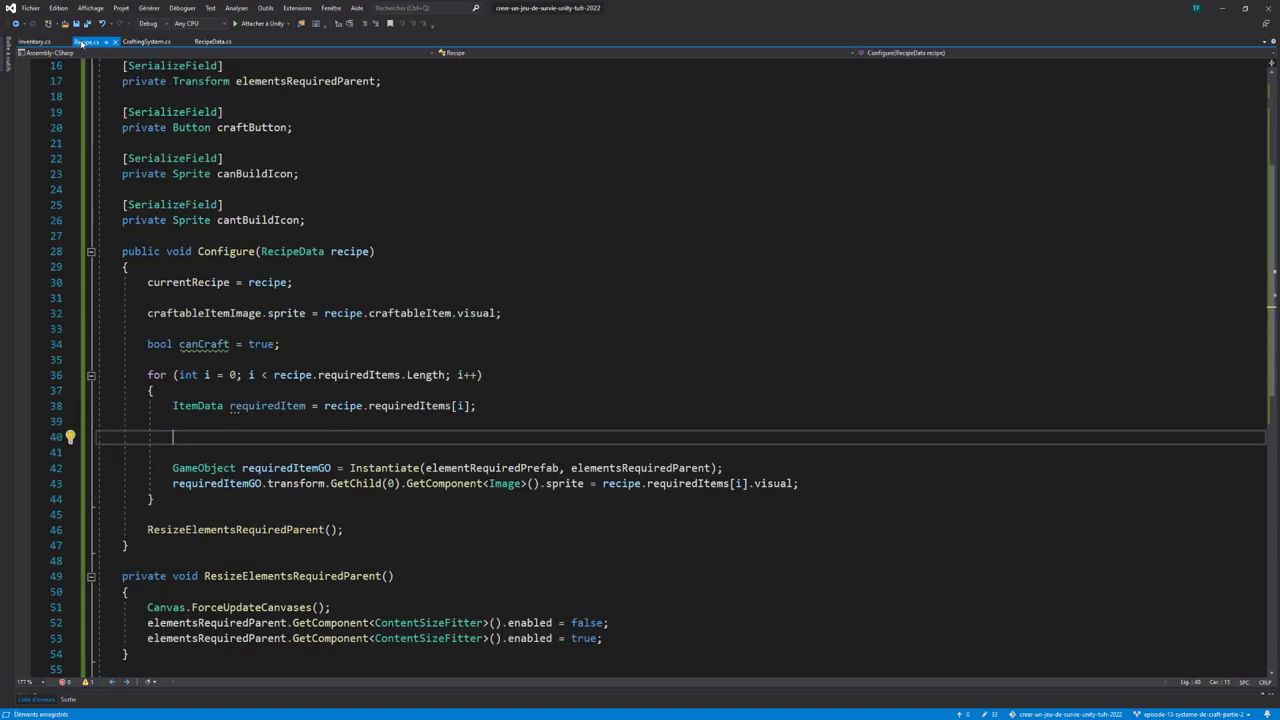
type("if(")
type("!Inv")
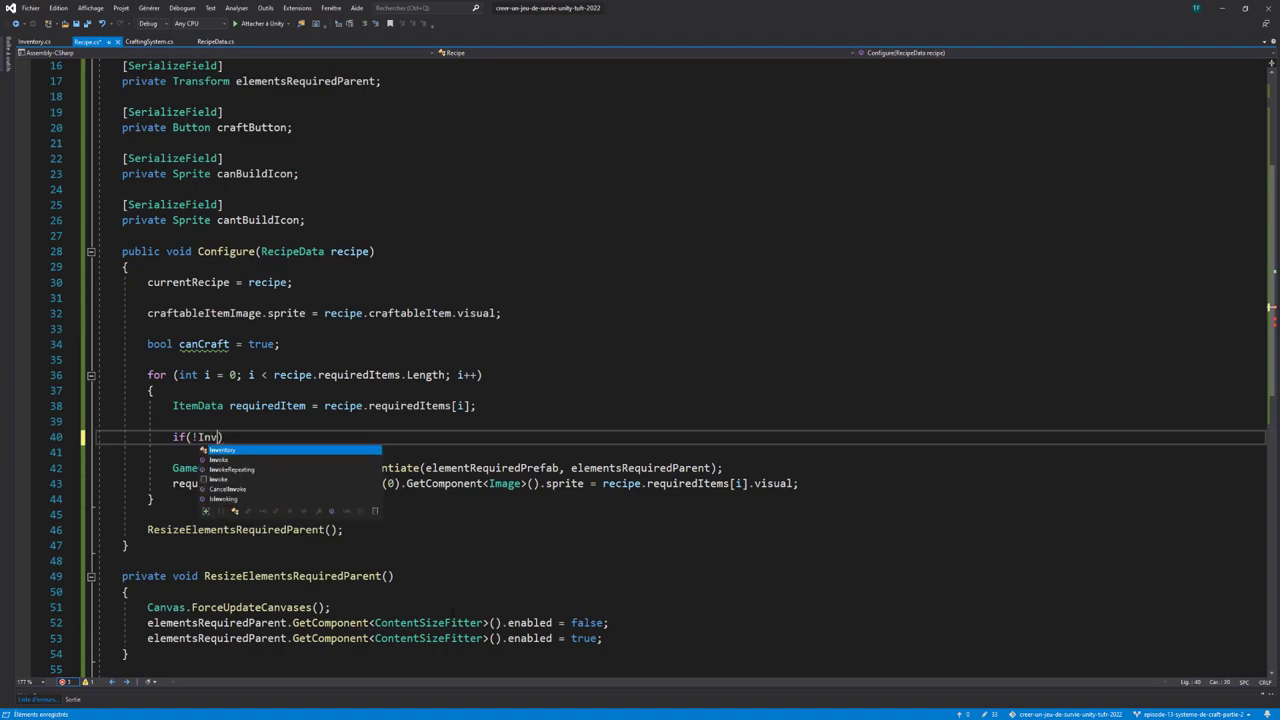
type("en")
key("Tab")
type(".ins")
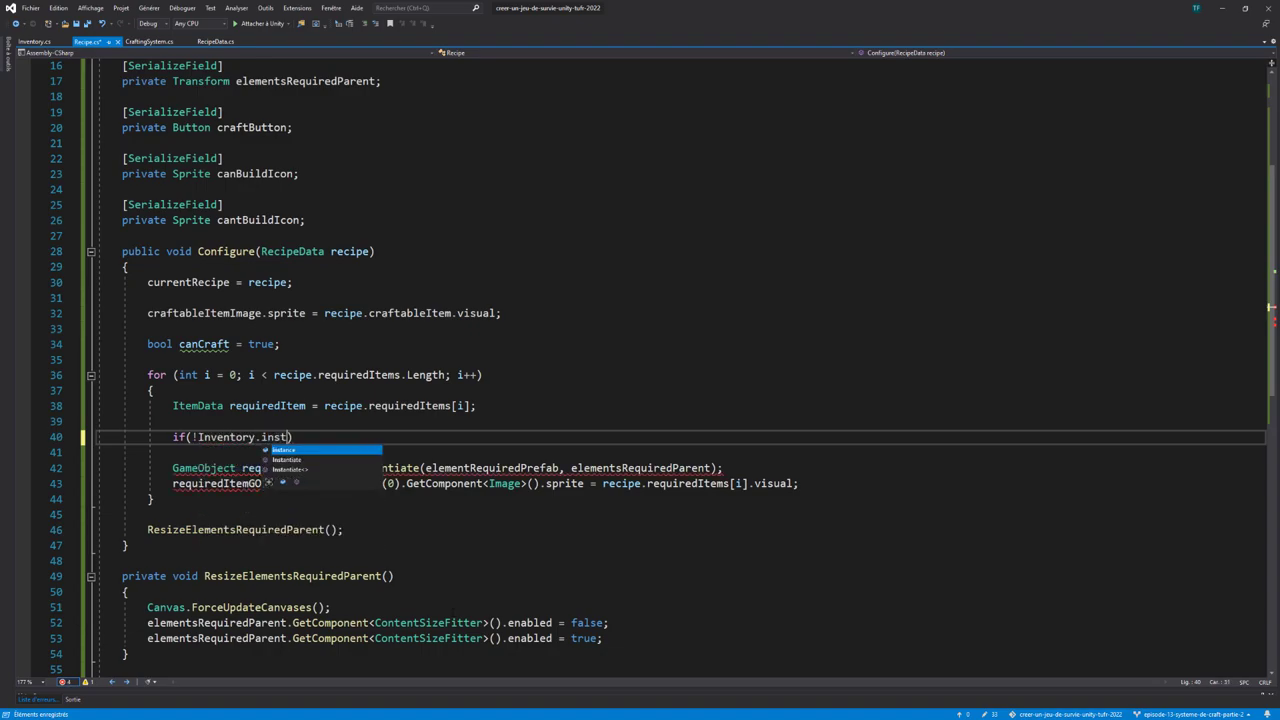
key("Tab")
type(".Ha")
key("Tab")
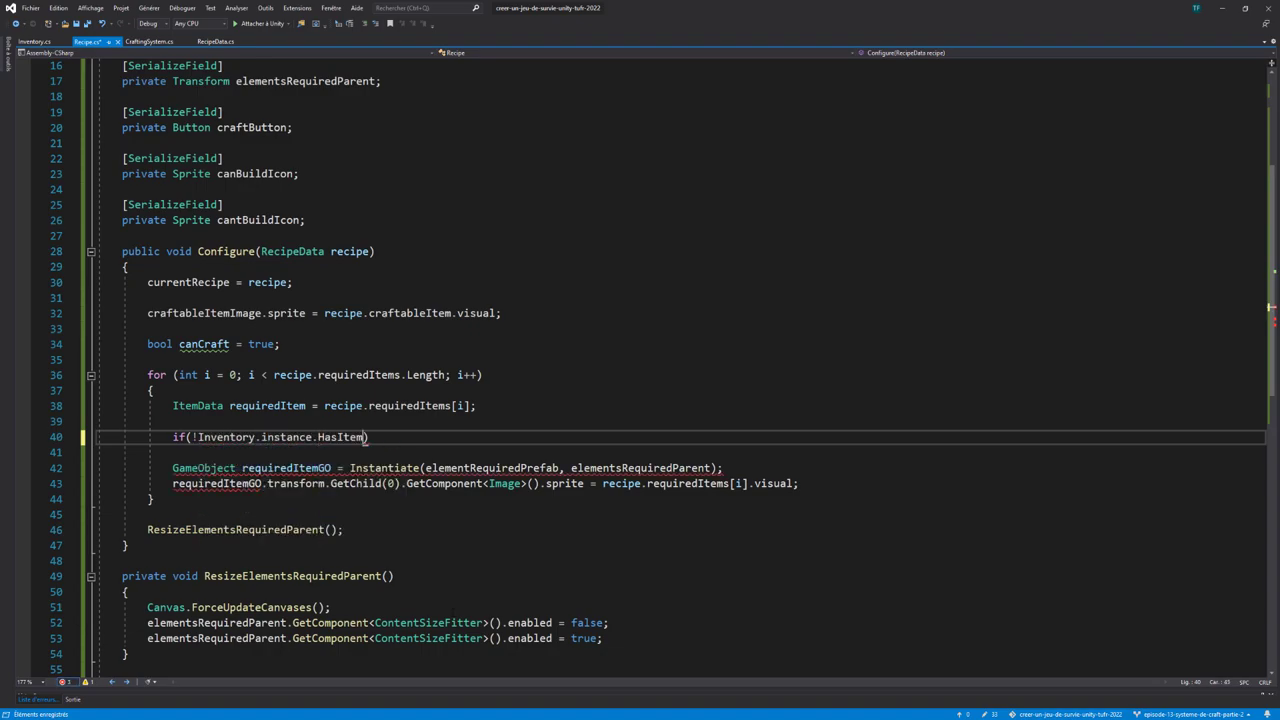
type("(re")
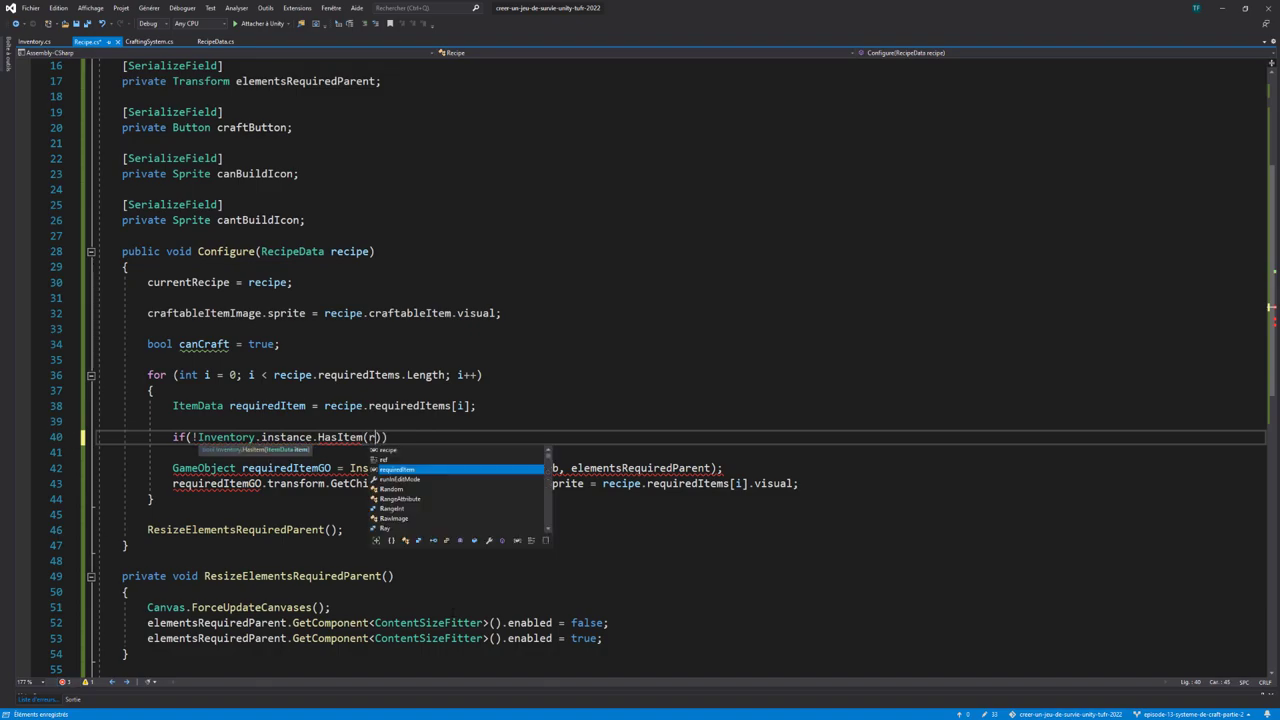
type("quir")
key("Tab")
type("))")
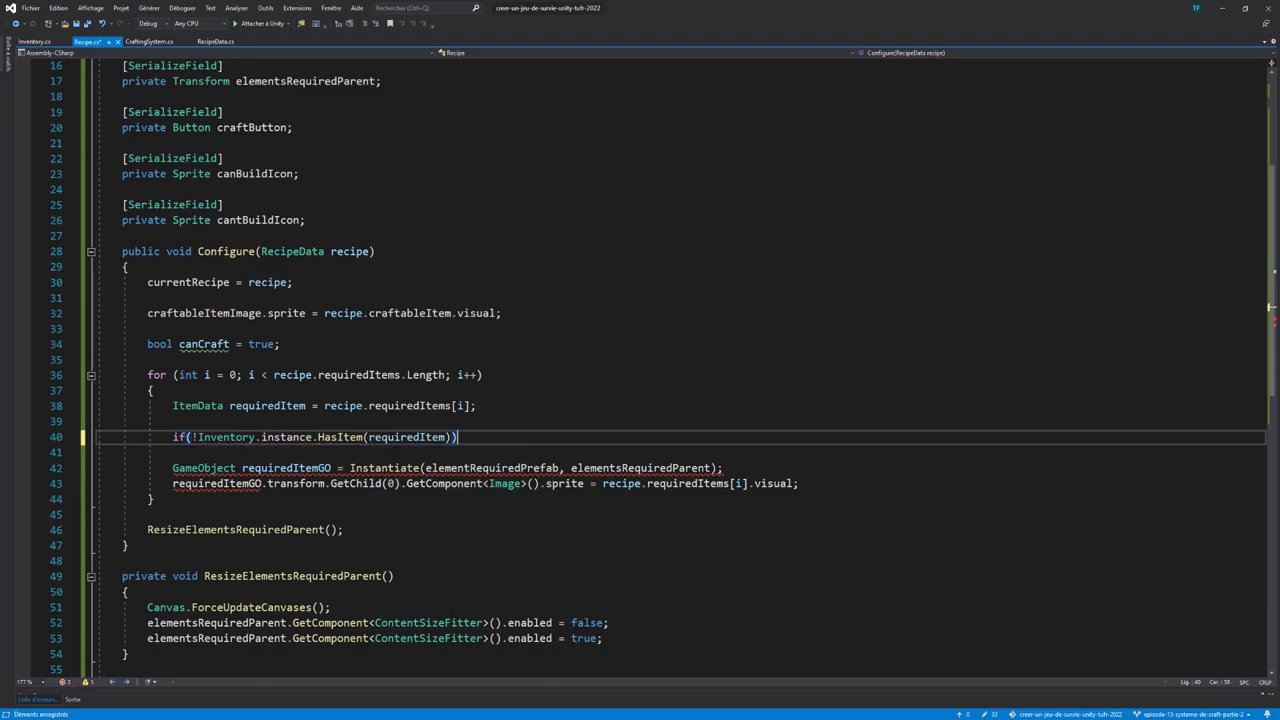
Give the if a braced block that sets canCraft = false;
key("Return")
type("{")
key("Return")
type("ca")
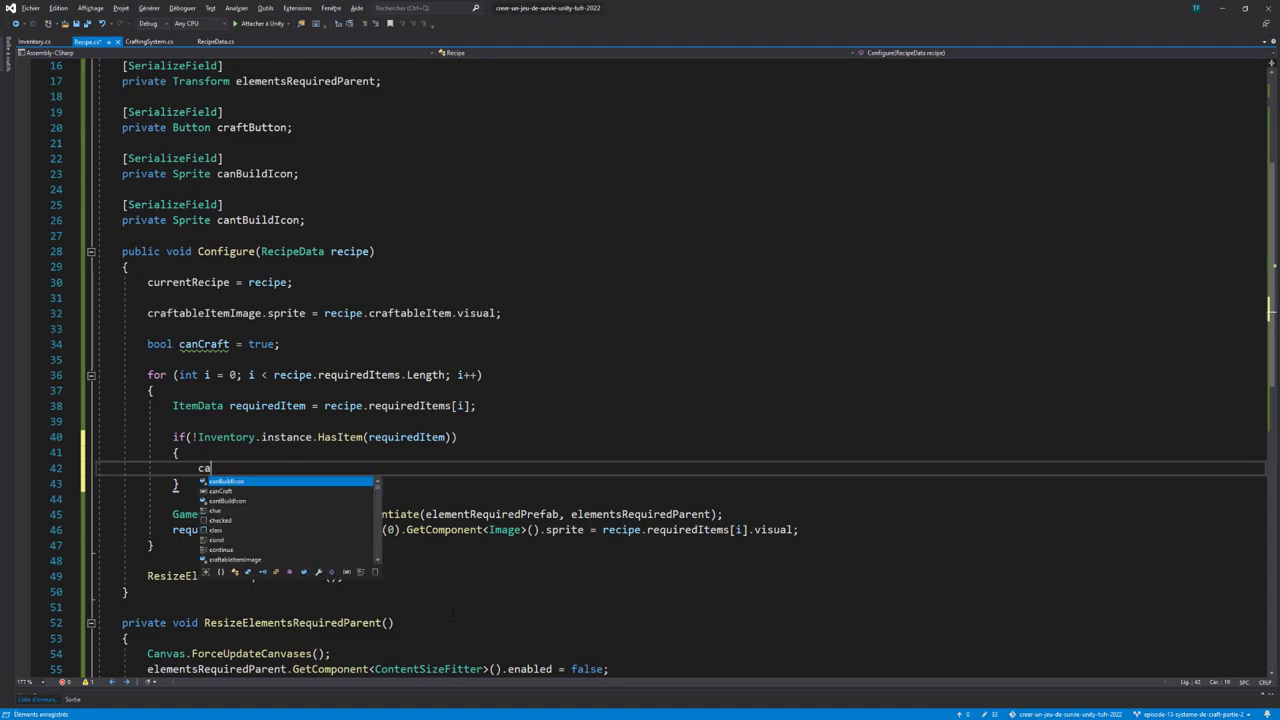
type("ncr")
key("Tab")
type("= fa")
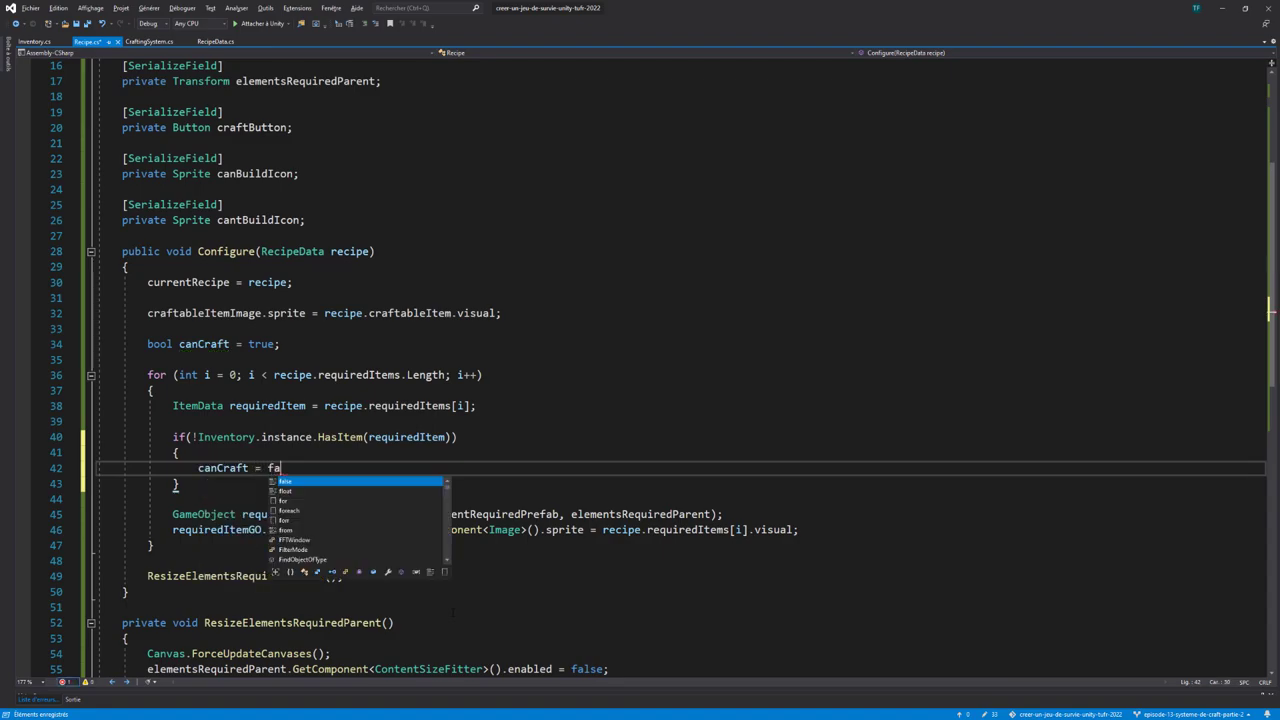
type("lse;")
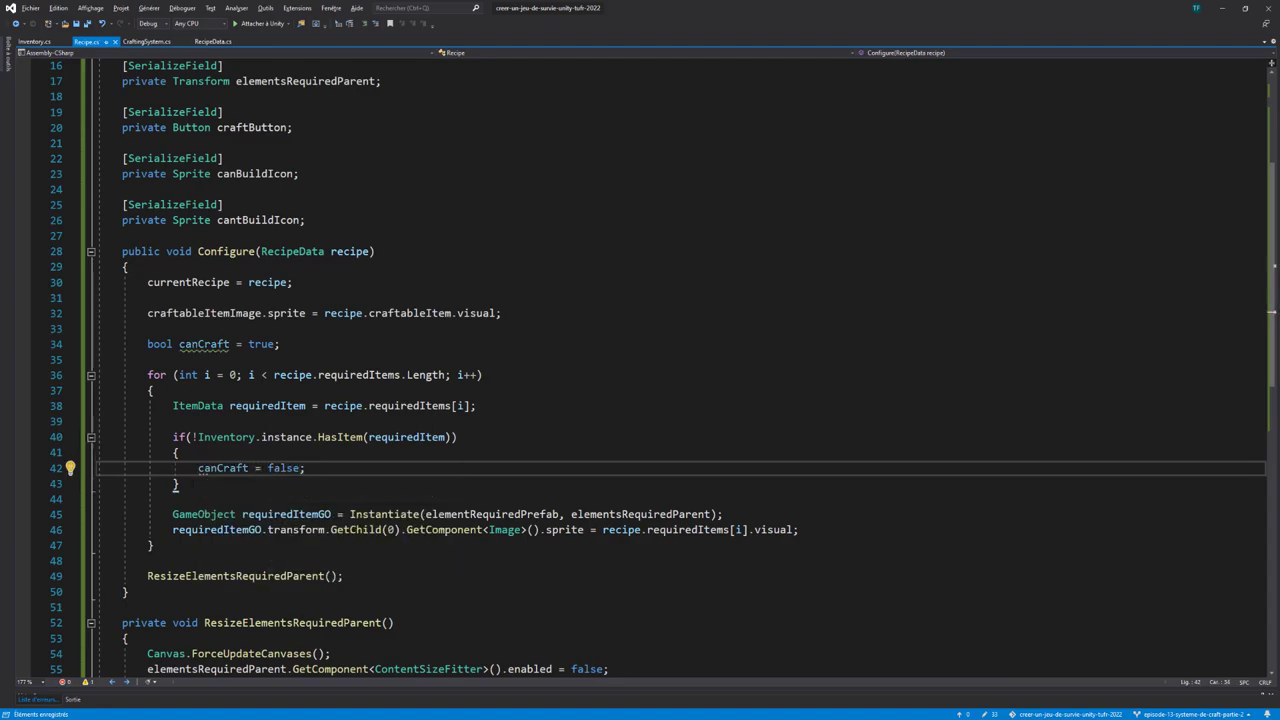
left_click(180, 483)
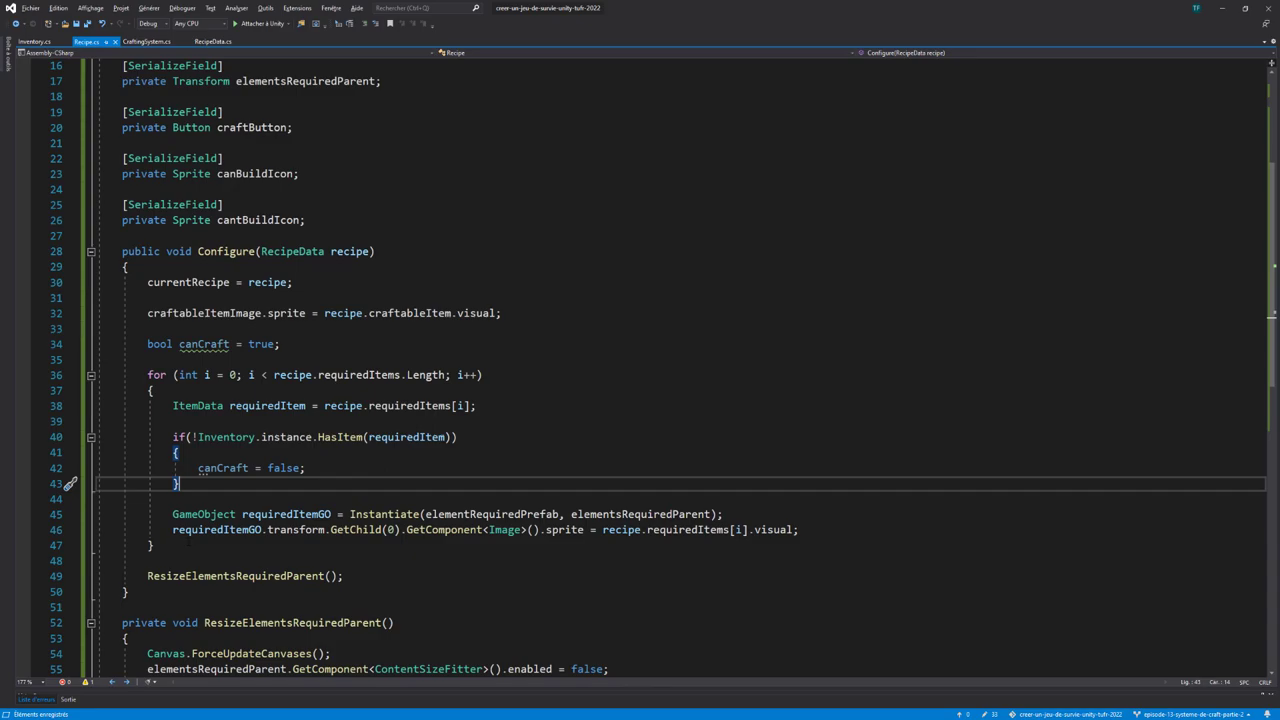
scroll(660, 376, "down", 1)
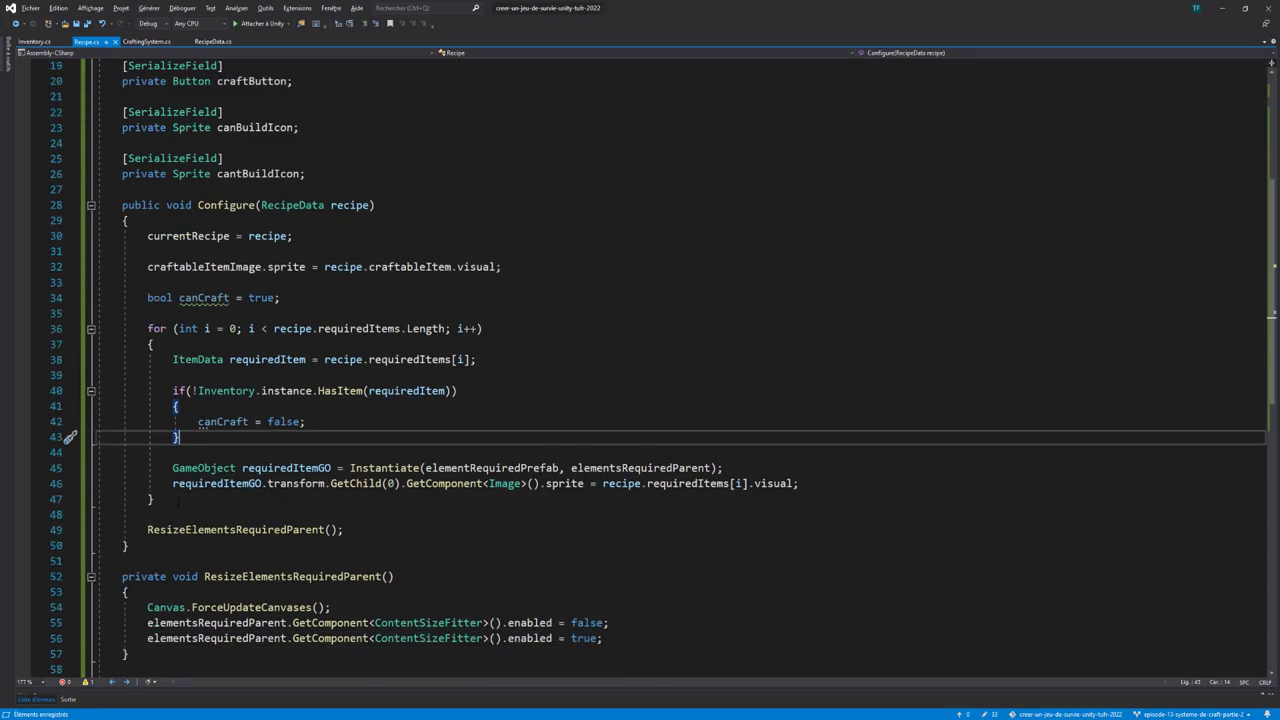
After the loop, add the comment '// Gestion de l'affichage du bouton'
left_click(155, 498)
key("Return")
key("Return")
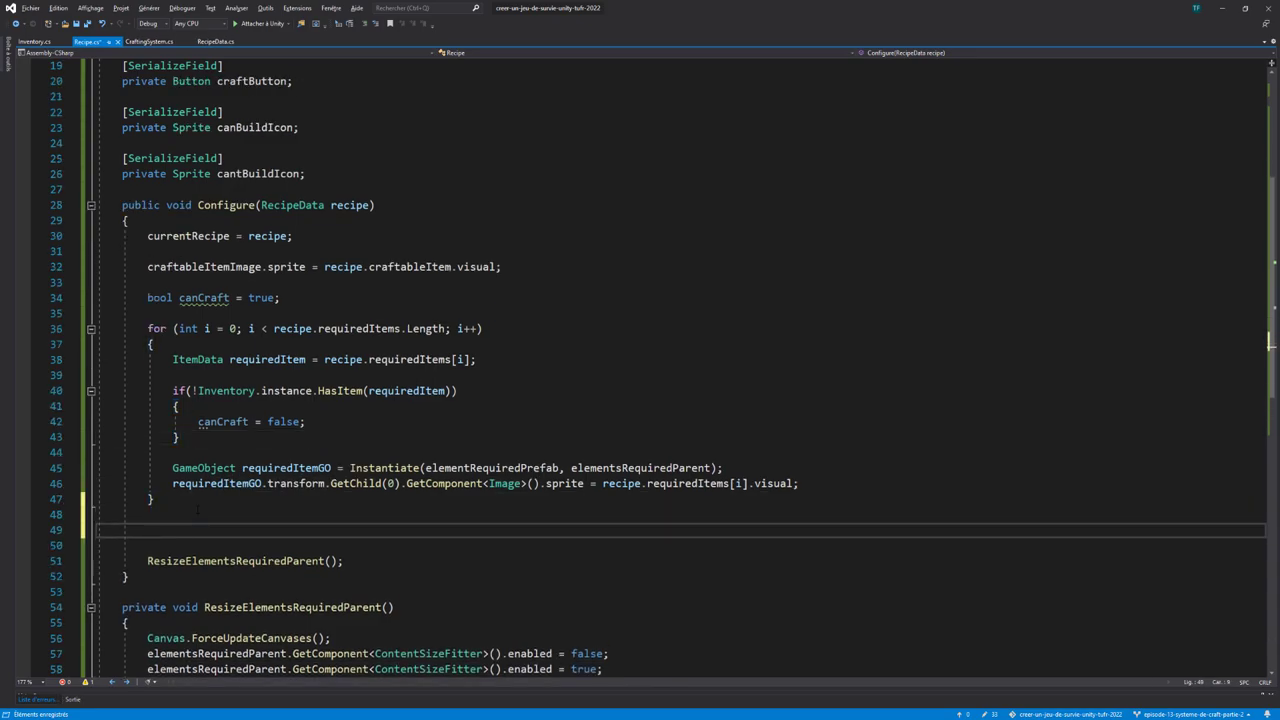
type("/")
type("/ Gère l'affichage du bouton")
double_click(176, 529)
type("Gestion de l'affichage du bouton")
key("End")
key("Return")
Add 'craftButton.image.sprite = canCraft ? canBuildIcon : cantBuildIcon;' and save Recipe.cs
type("craft")
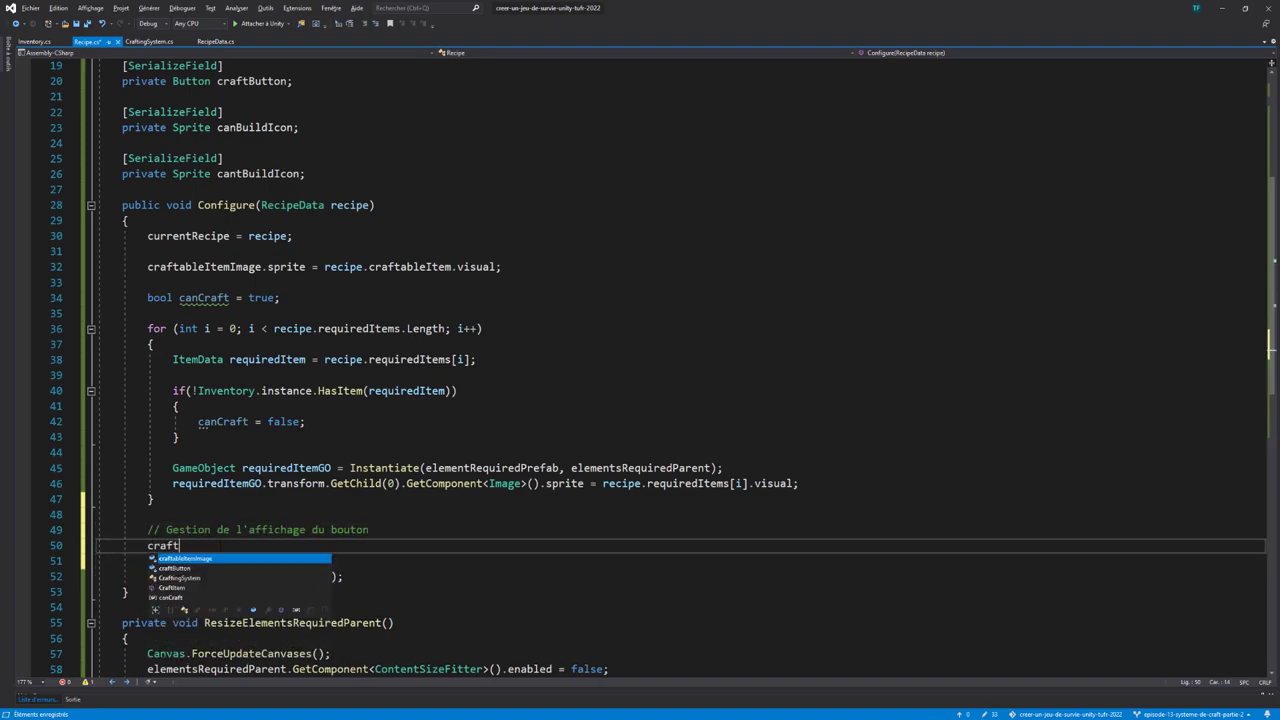
key("Down")
key("Tab")
type(".")
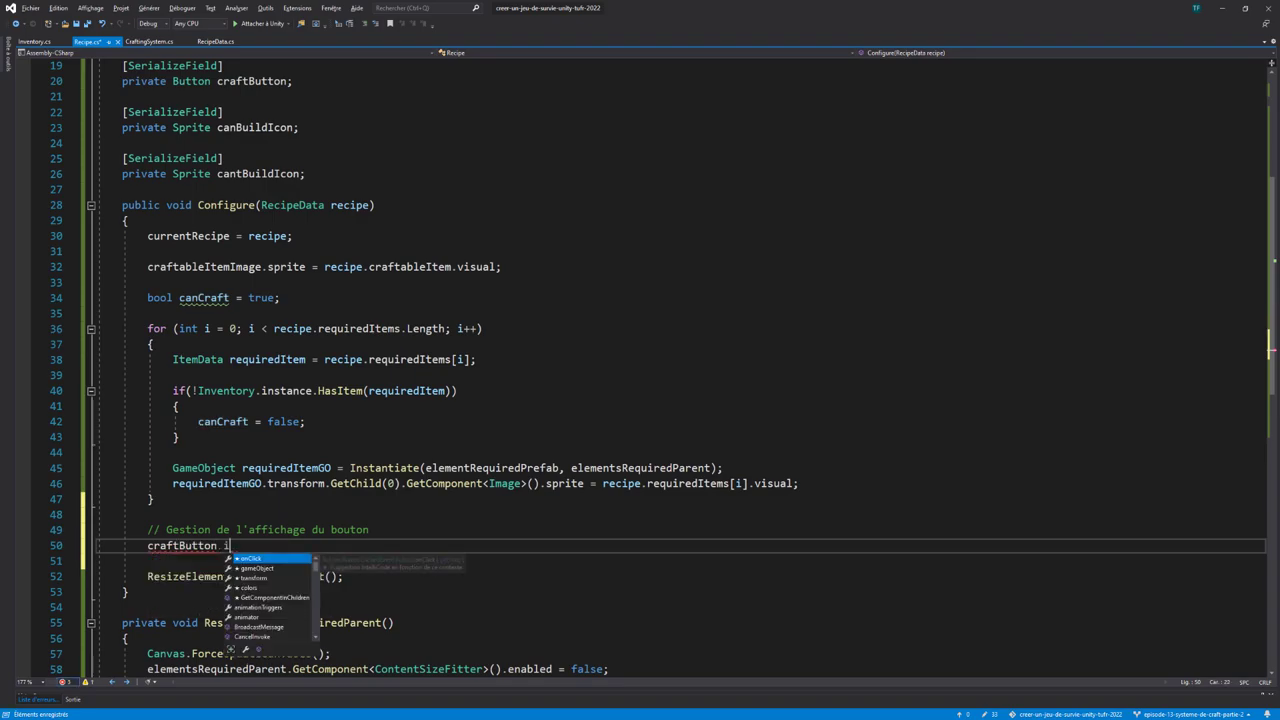
type("image.")
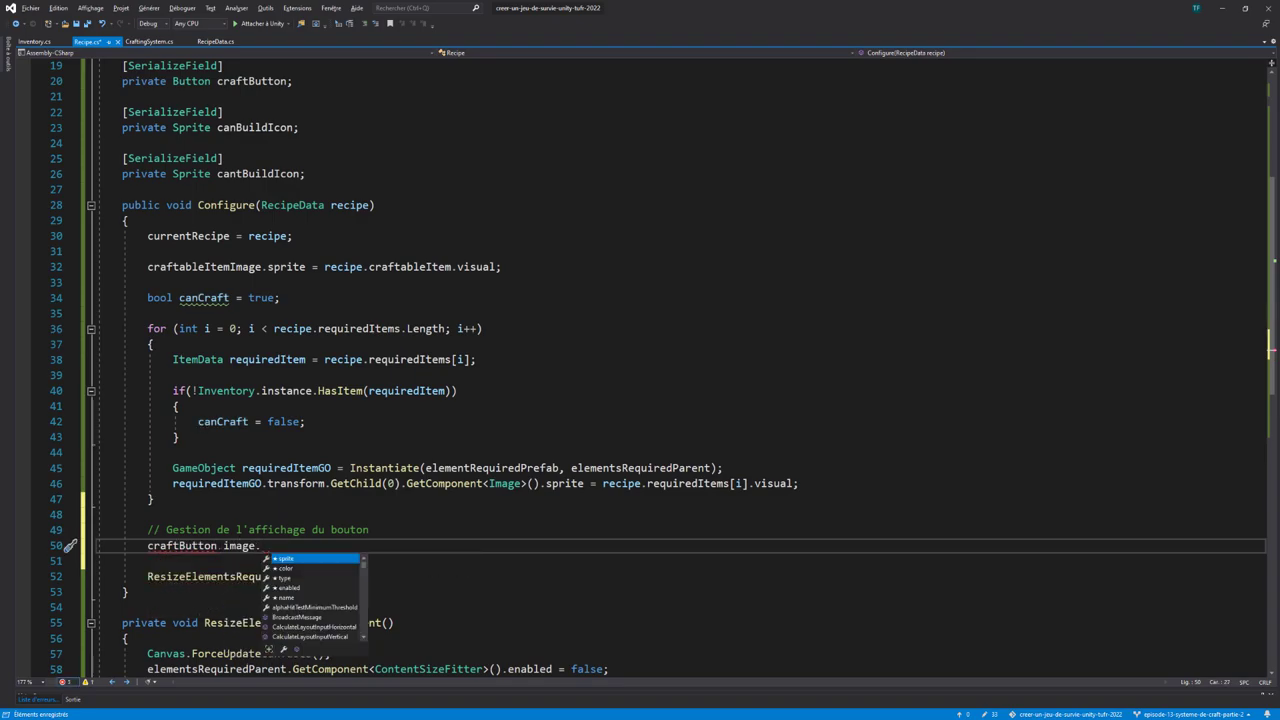
key("Tab")
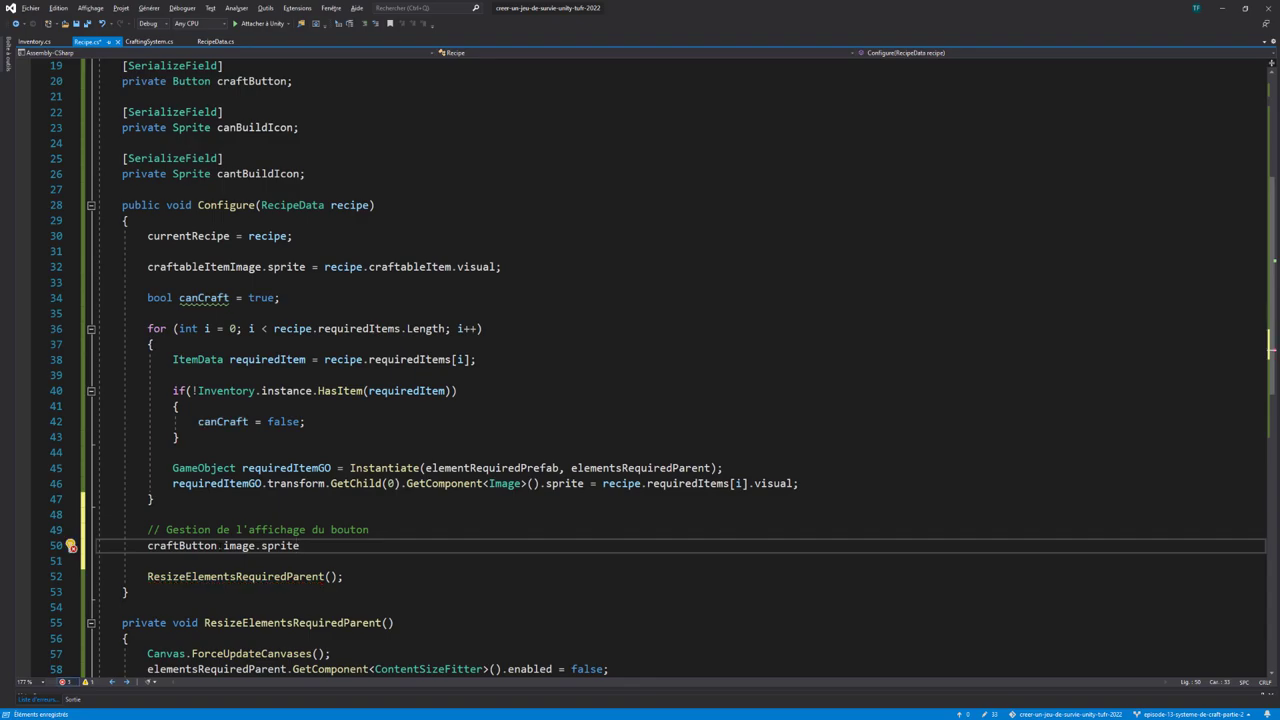
type(" = ")
type("canC")
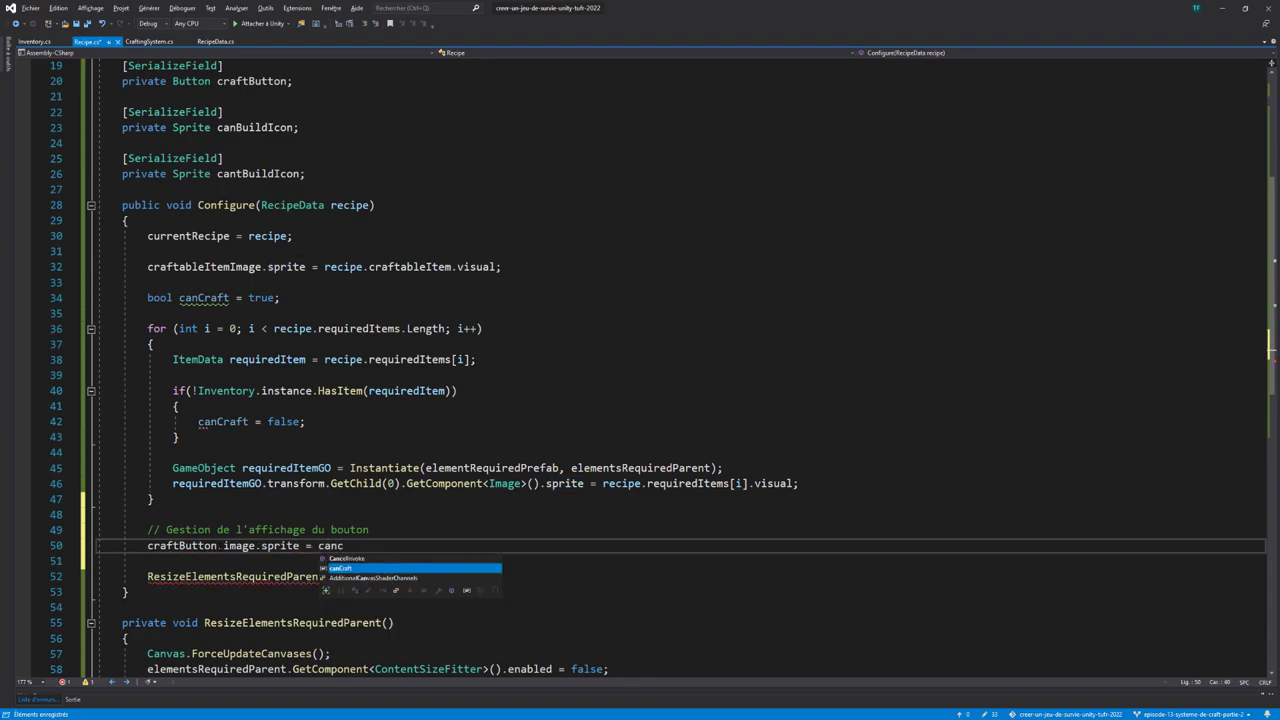
key("Tab")
type("? ")
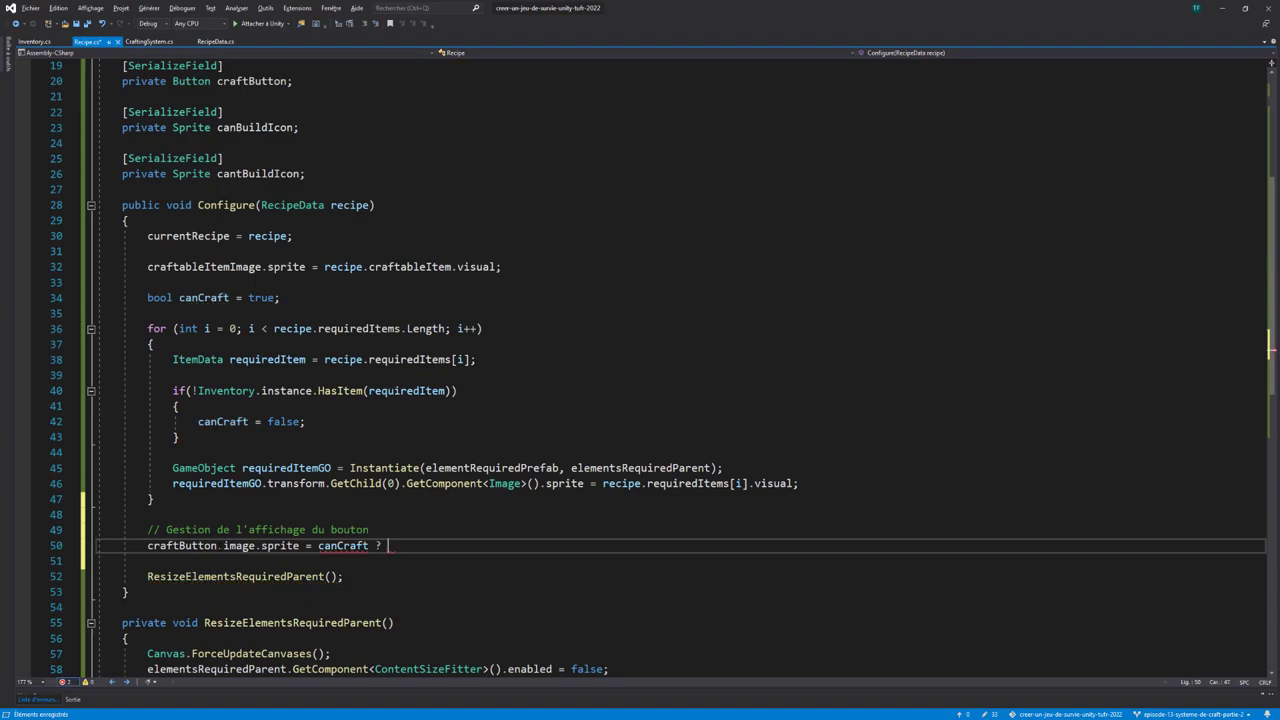
type("canbui")
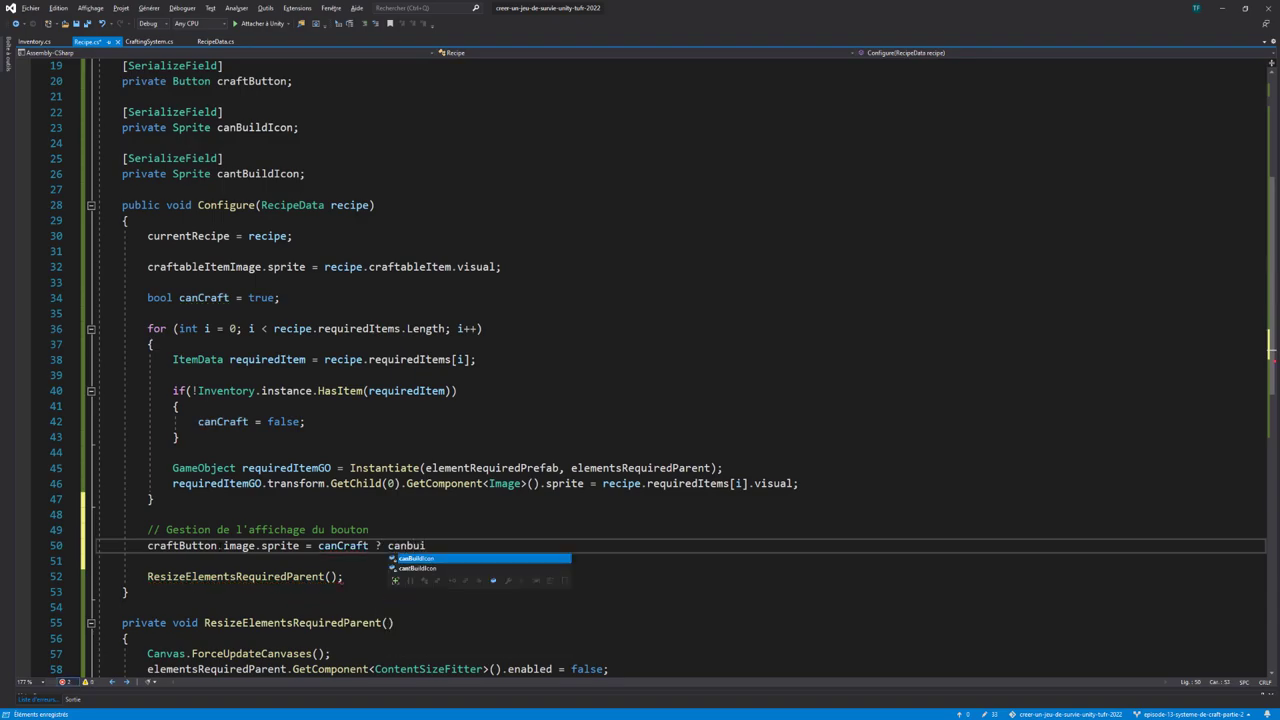
key("Tab")
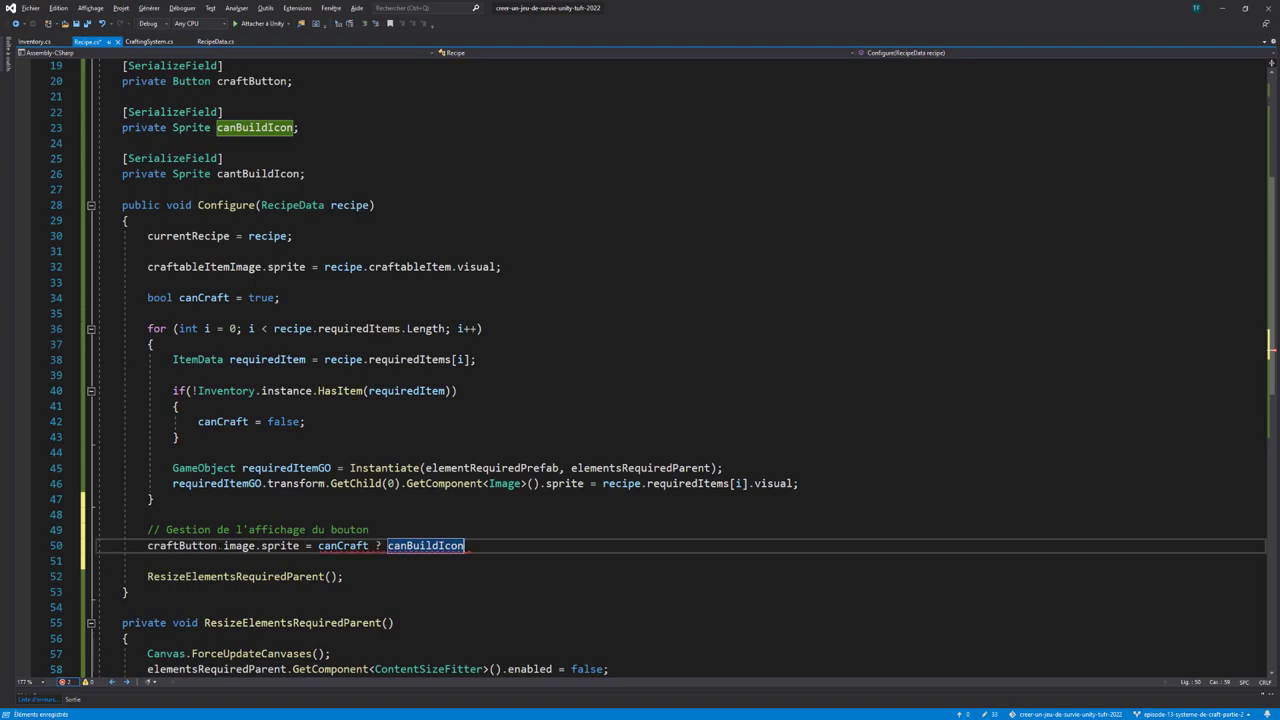
type(" : ")
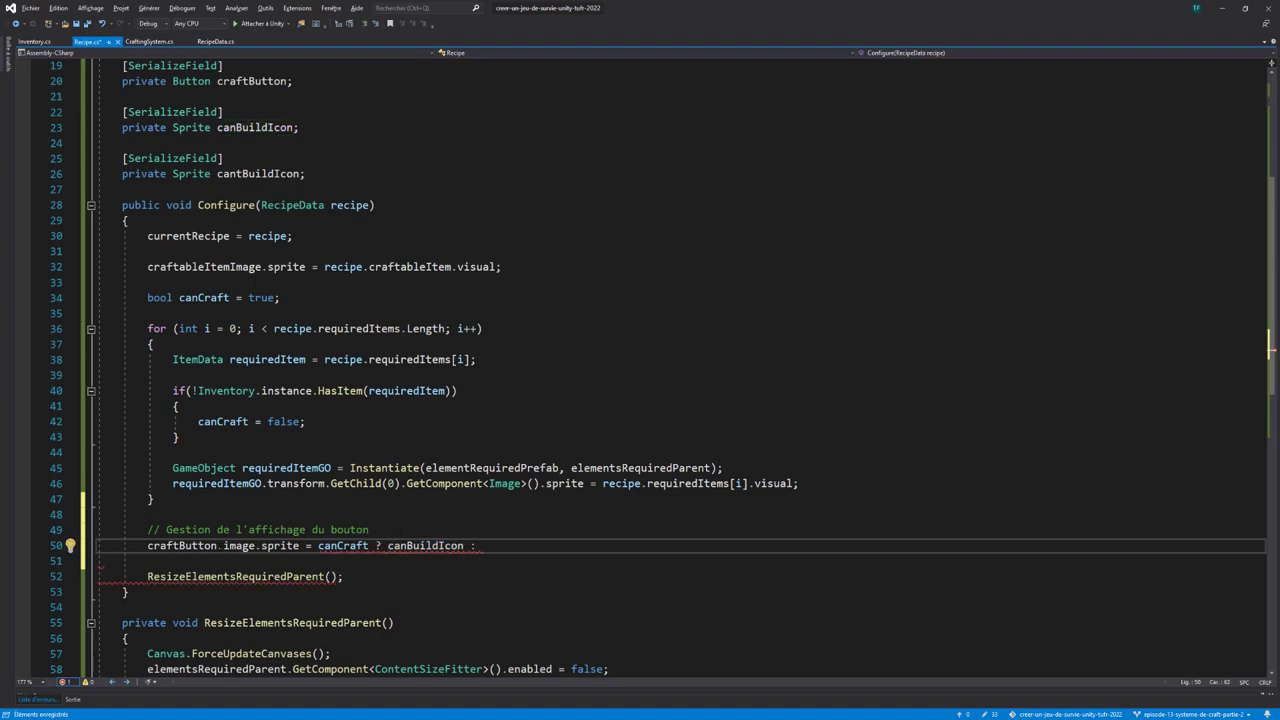
type("cant")
key("Tab")
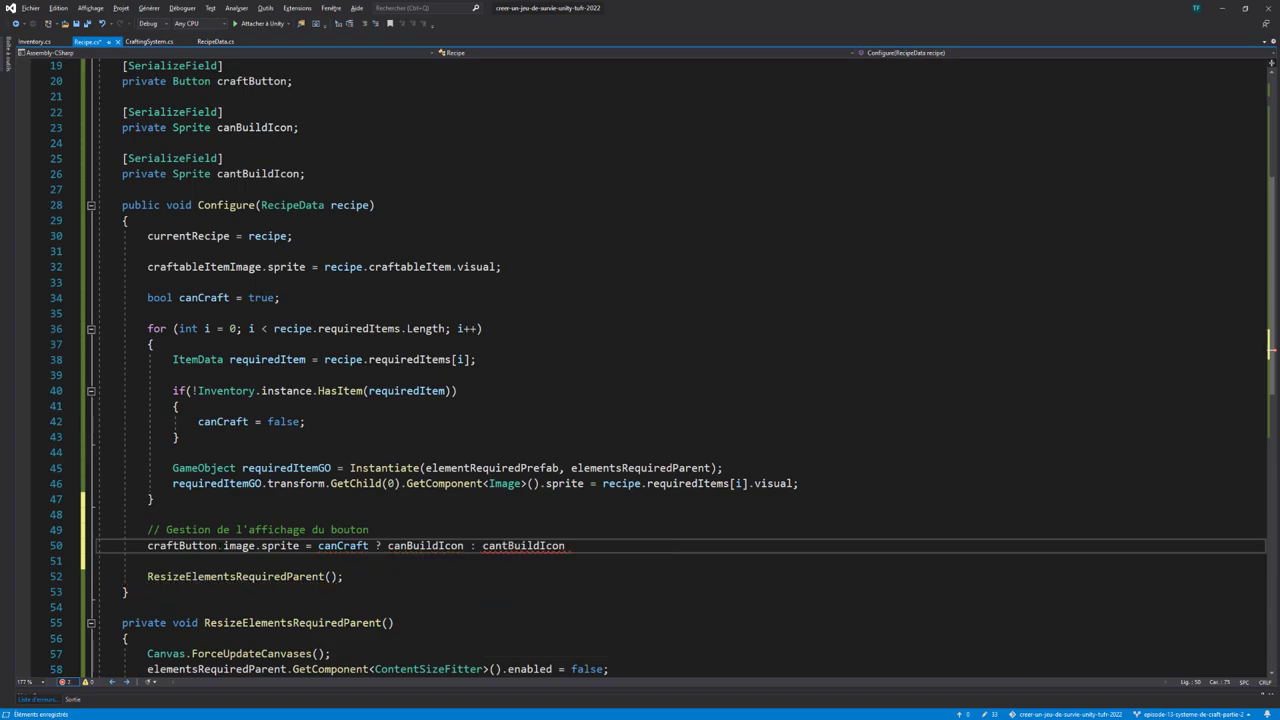
type(";")
key("ctrl+s")
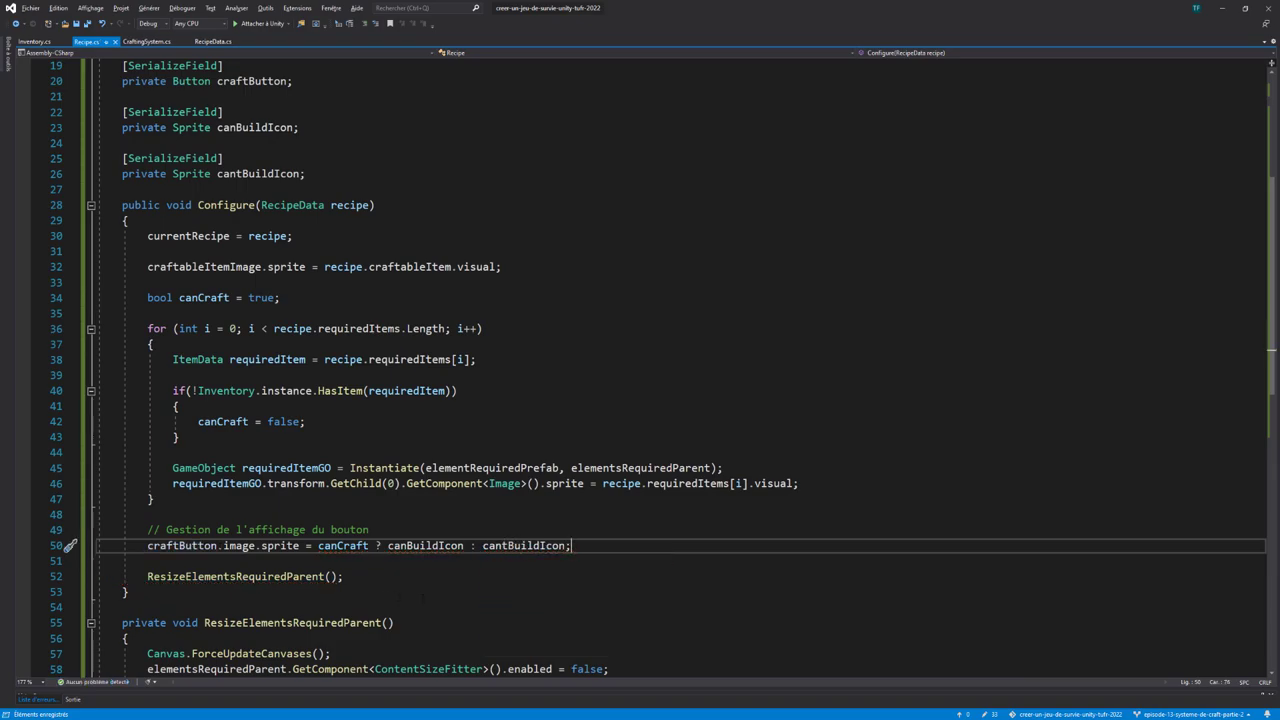
key("Return")
Add 'craftButton.enabled = canCraft;', save Recipe.cs, and return to the Unity editor
type("cra")
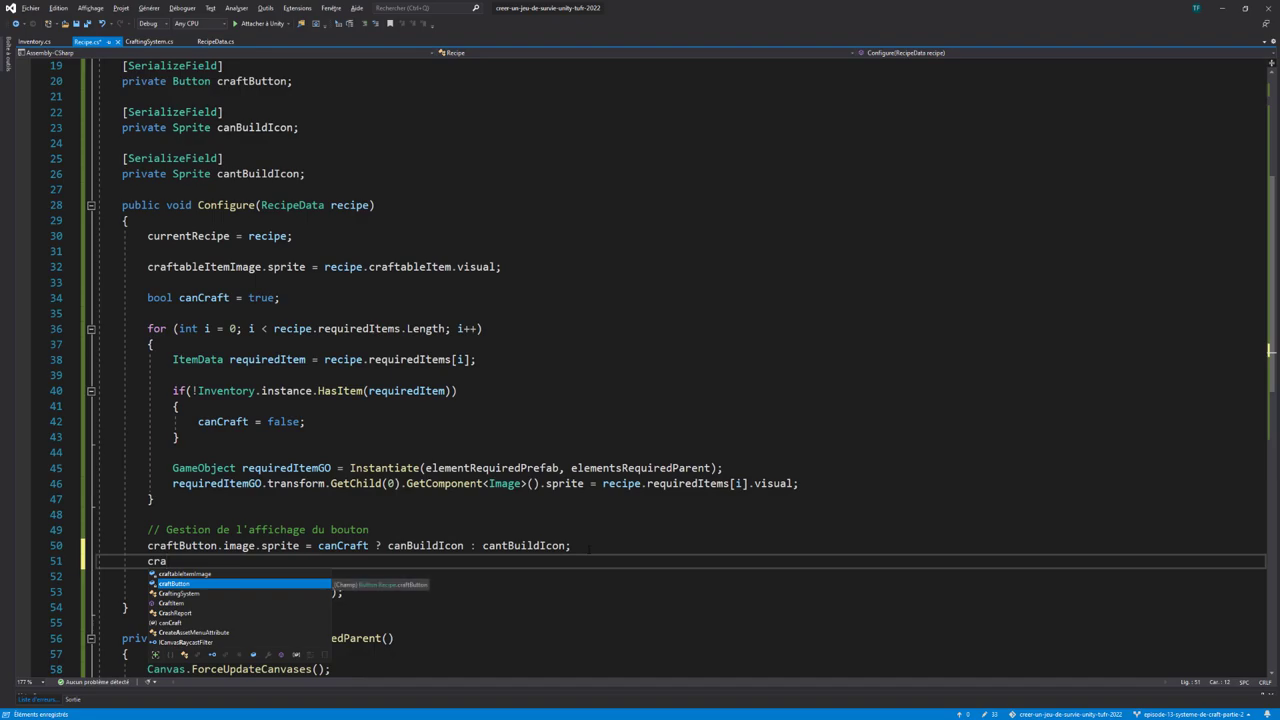
key("Tab")
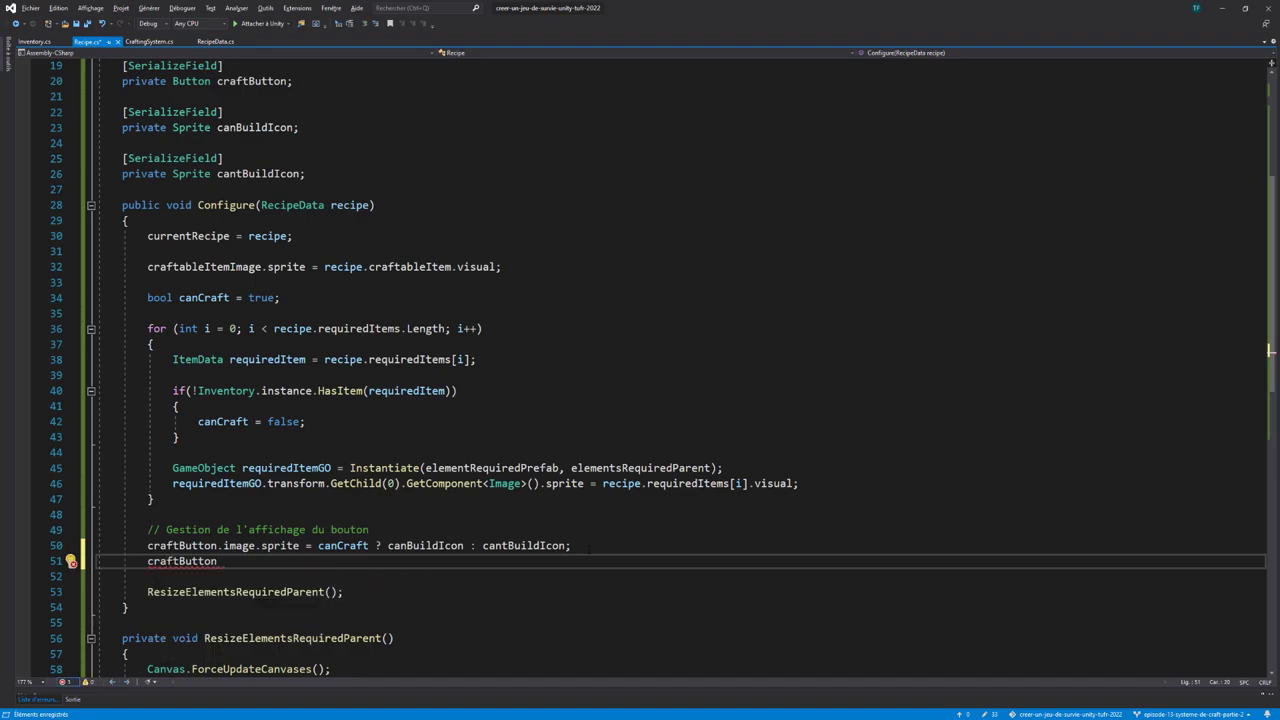
type(".")
key("Tab")
type("= ")
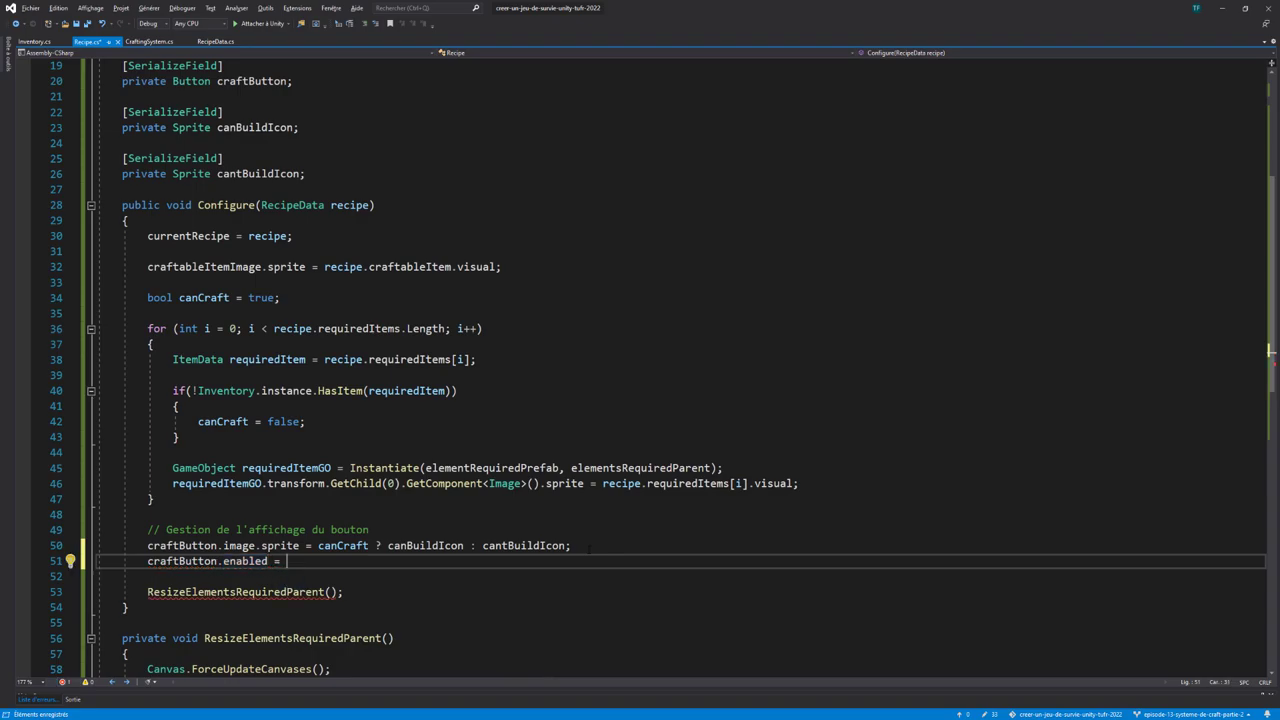
type("canC")
key("Tab")
type(";")
key("ctrl+s")
key("alt+Tab")
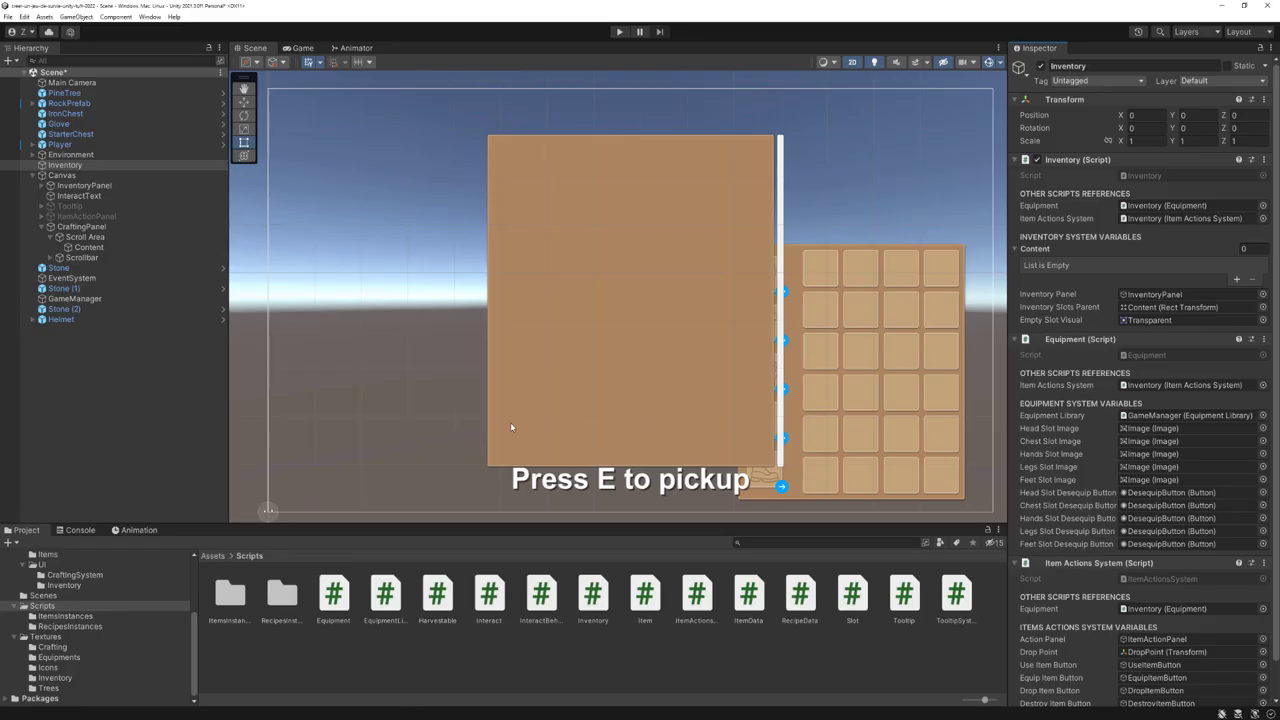
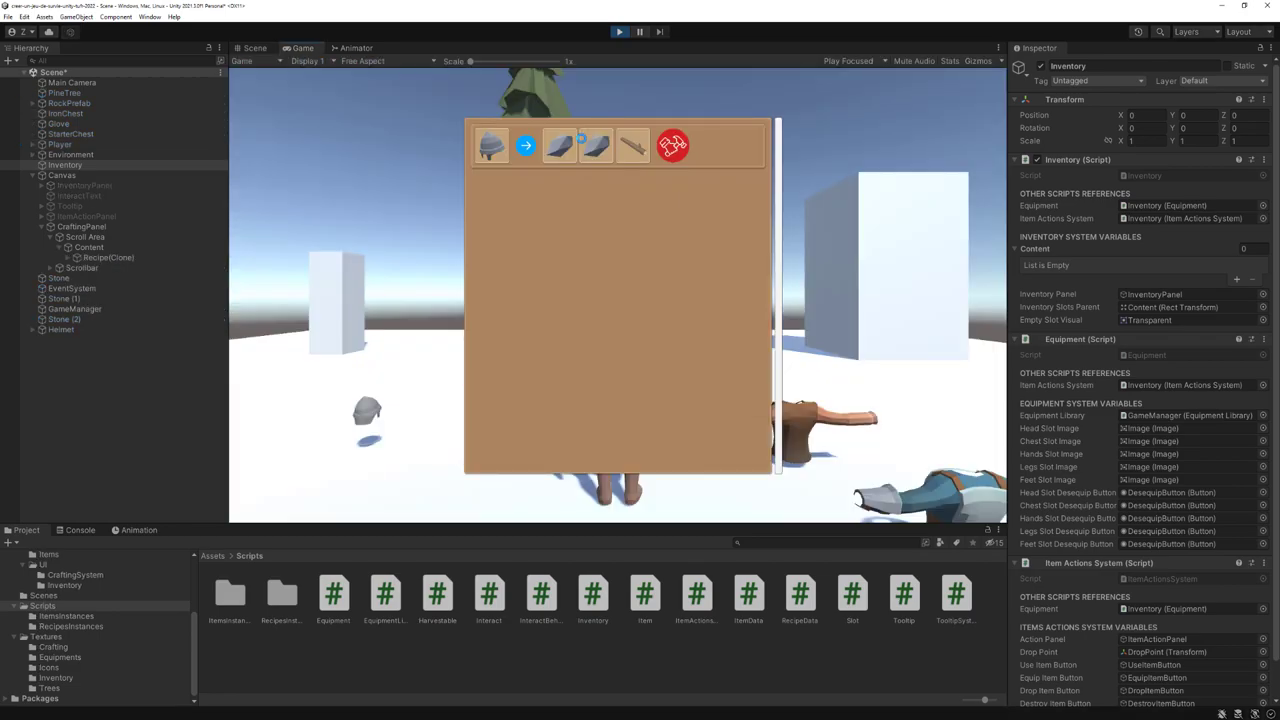
Walk around, check the helmet recipe's red craft button in the empty inventory, then stop the game
key("w")
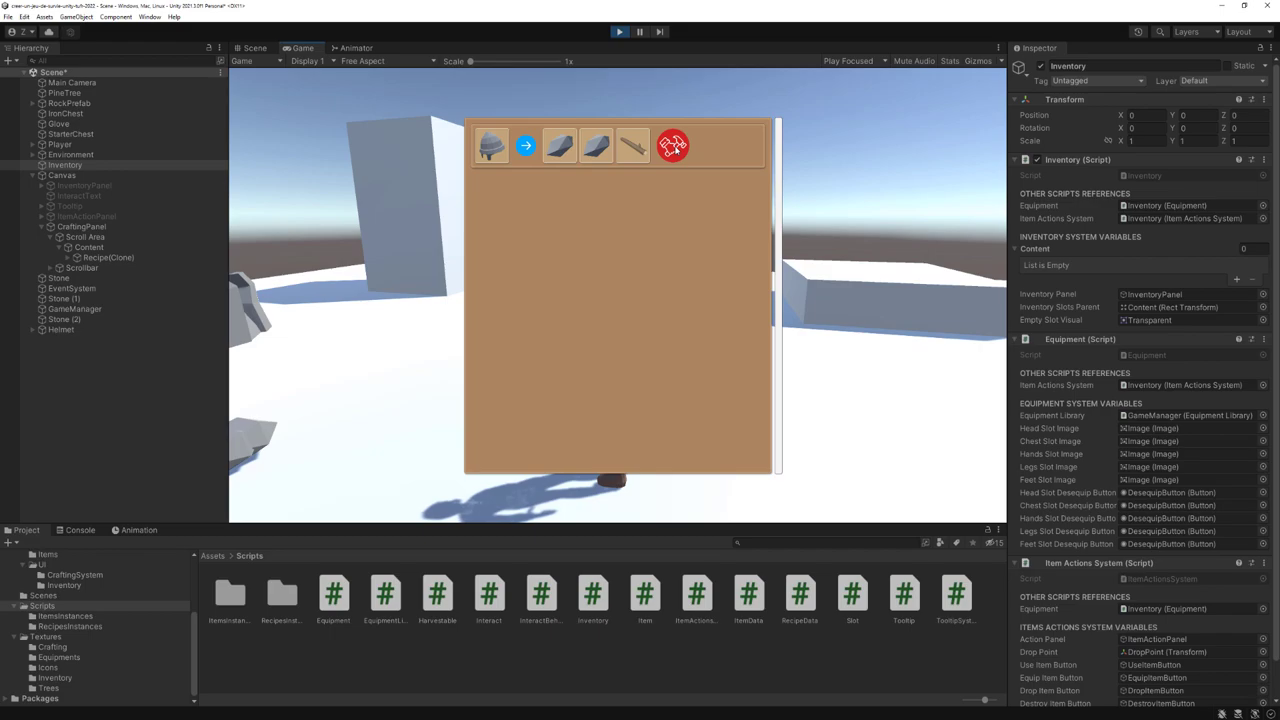
key("i")
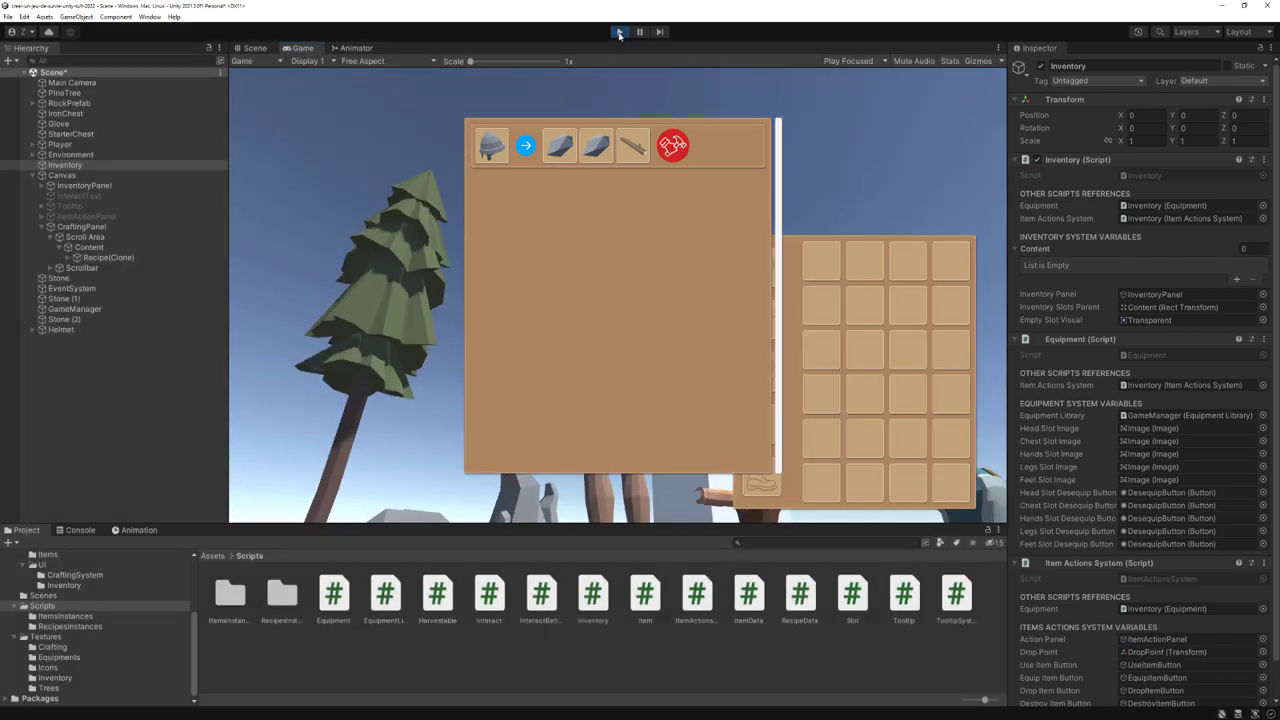
left_click(619, 31)
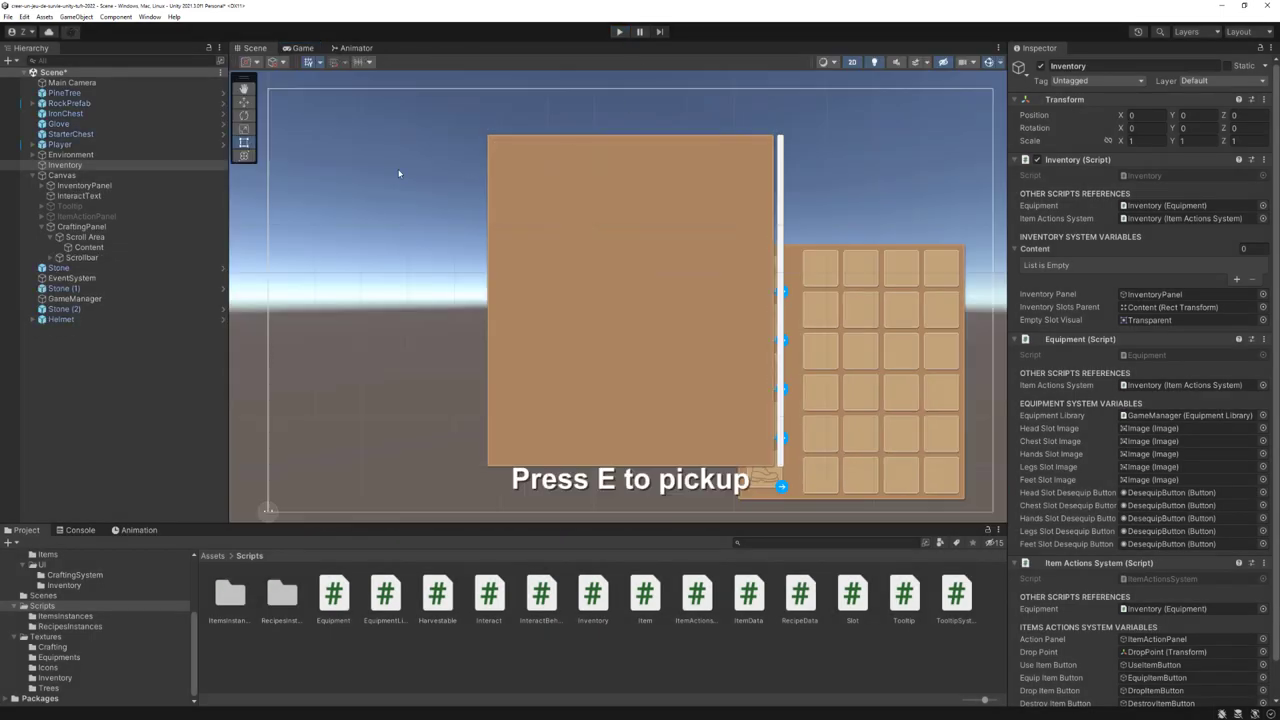
Set the Inventory's Content list to 3 entries (Stone, Stone, WoodLog) and start Play mode
left_click(81, 167)
left_click(1243, 248)
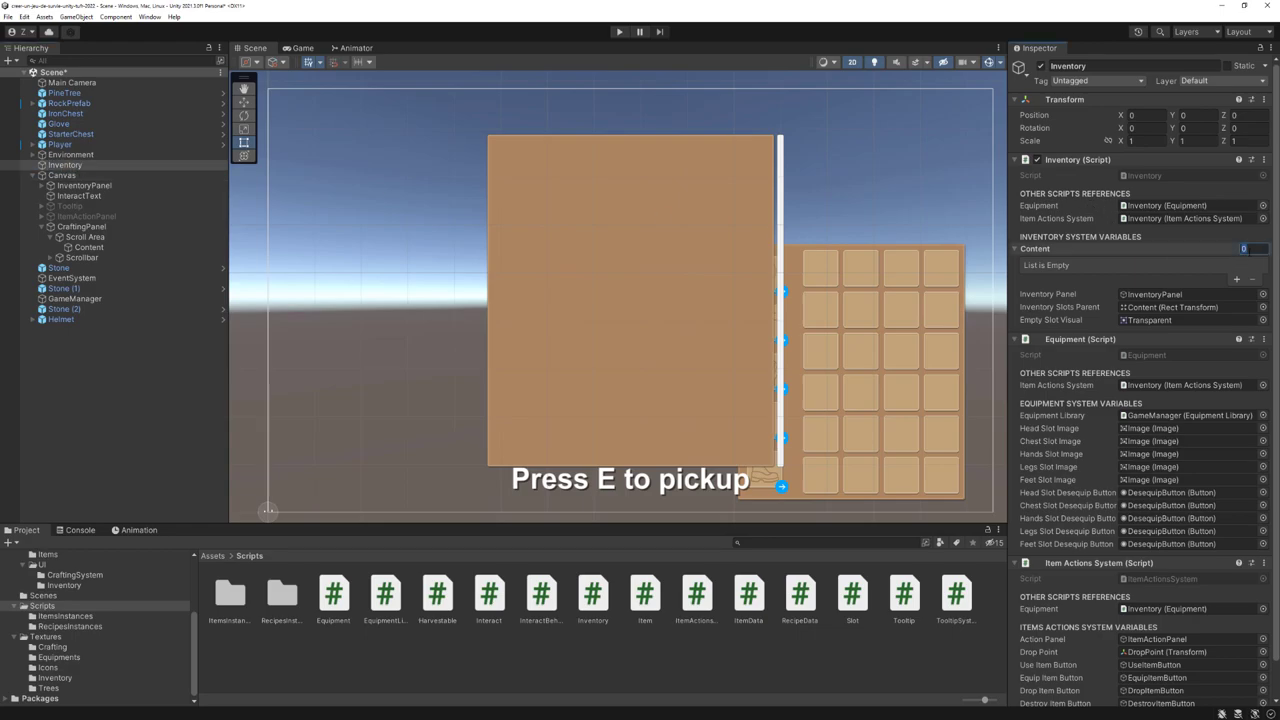
type("3")
key("Return")
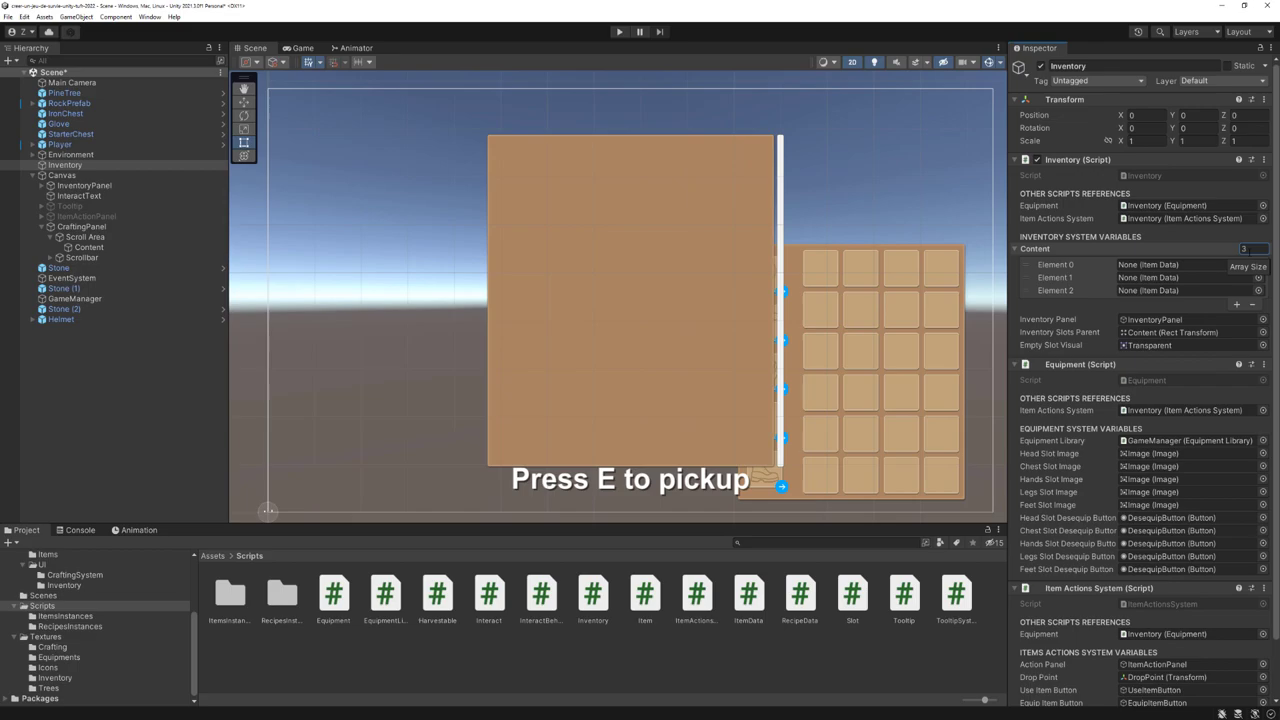
left_click(1258, 264)
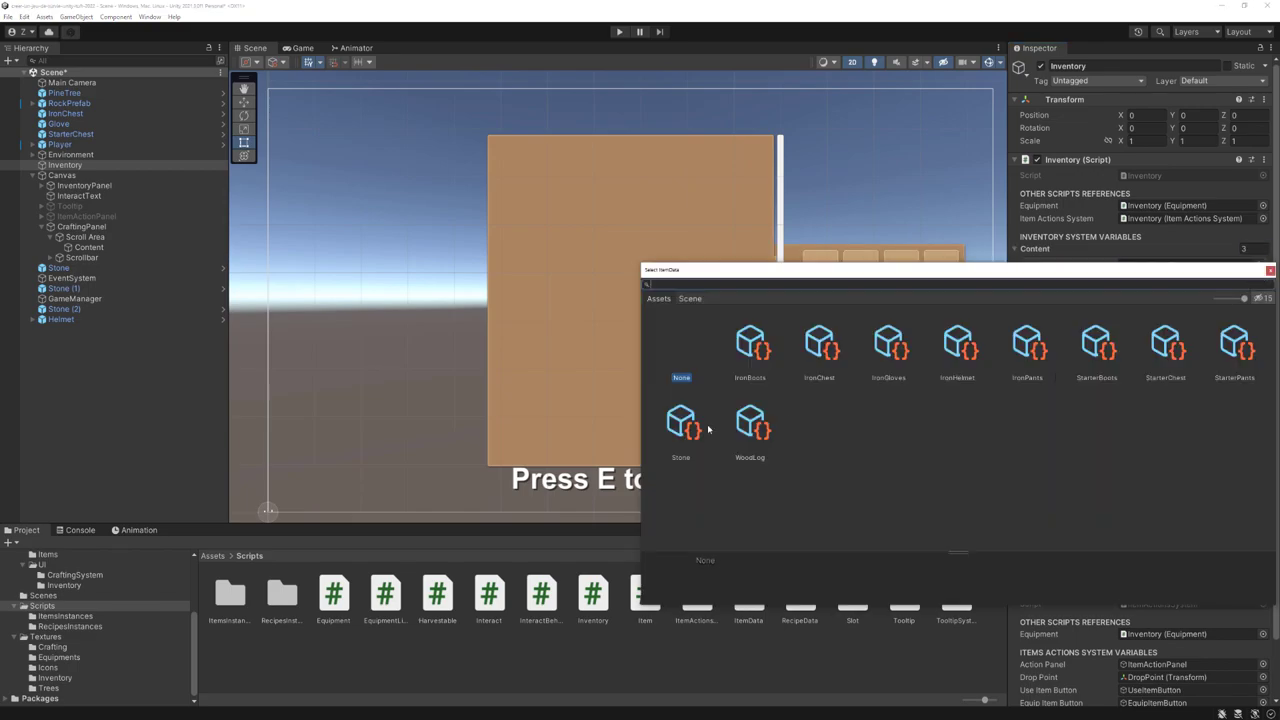
left_click(681, 425)
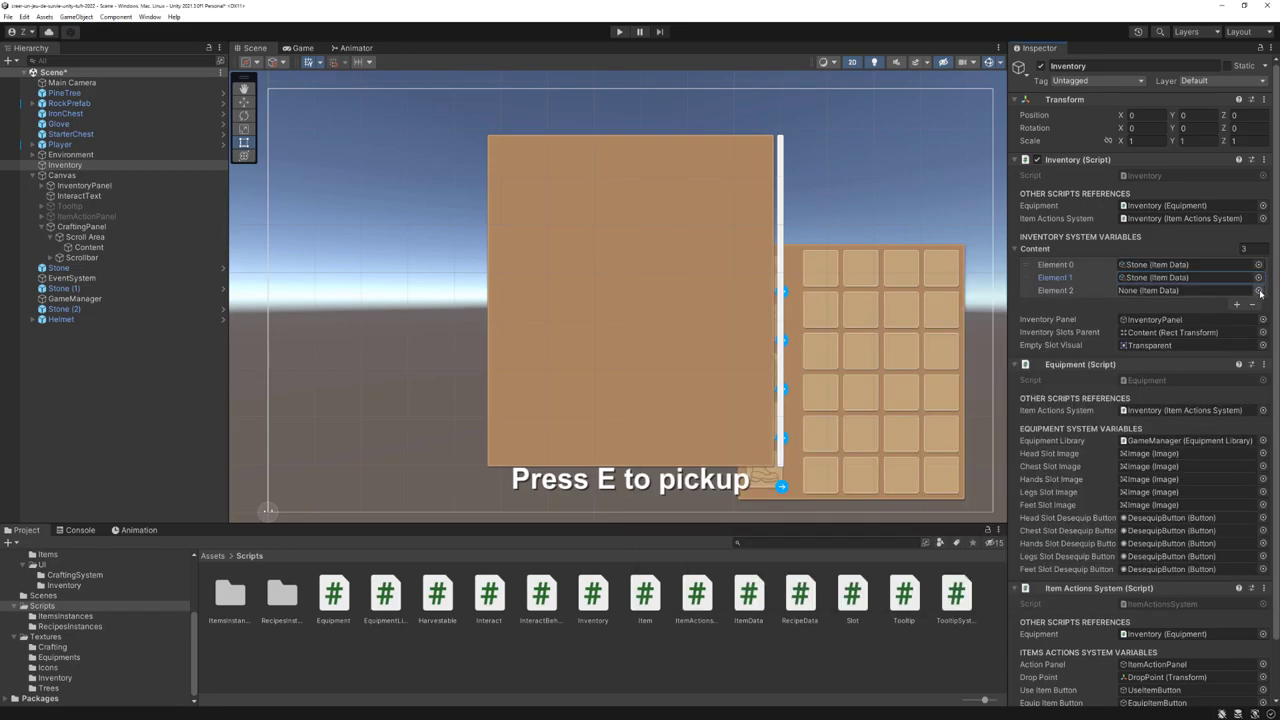
left_click(1258, 290)
double_click(759, 439)
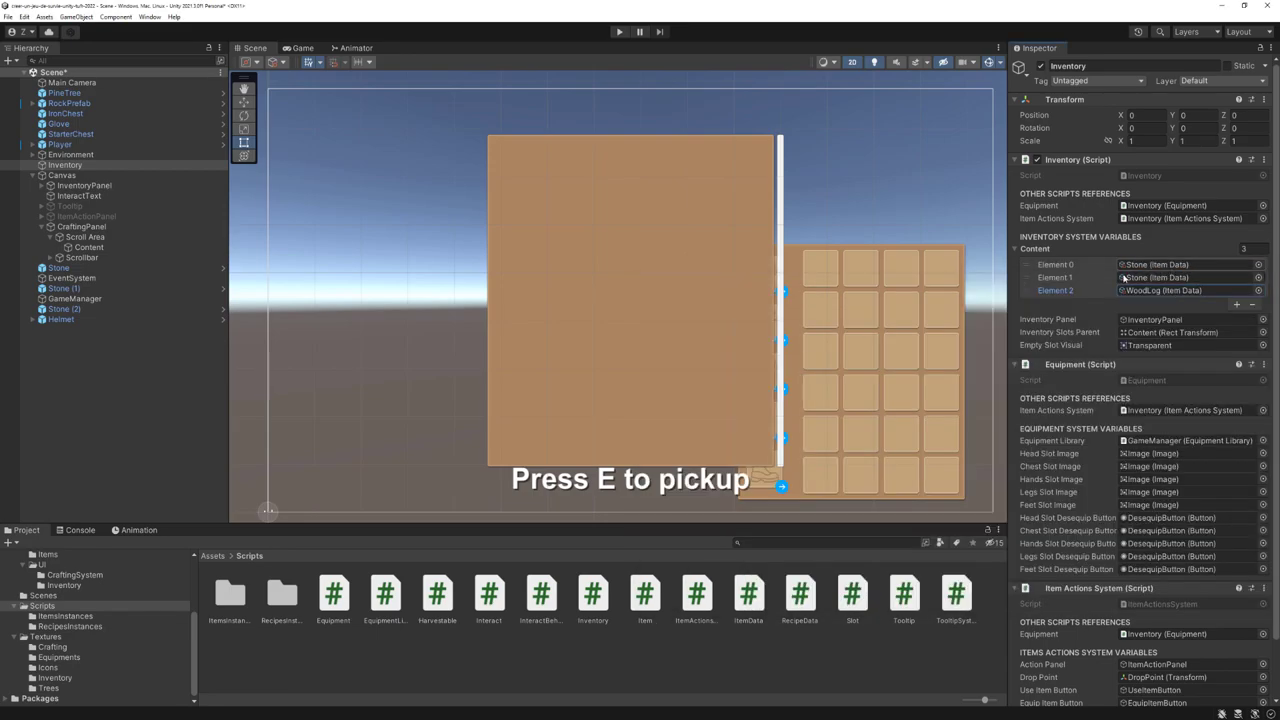
left_click(619, 31)
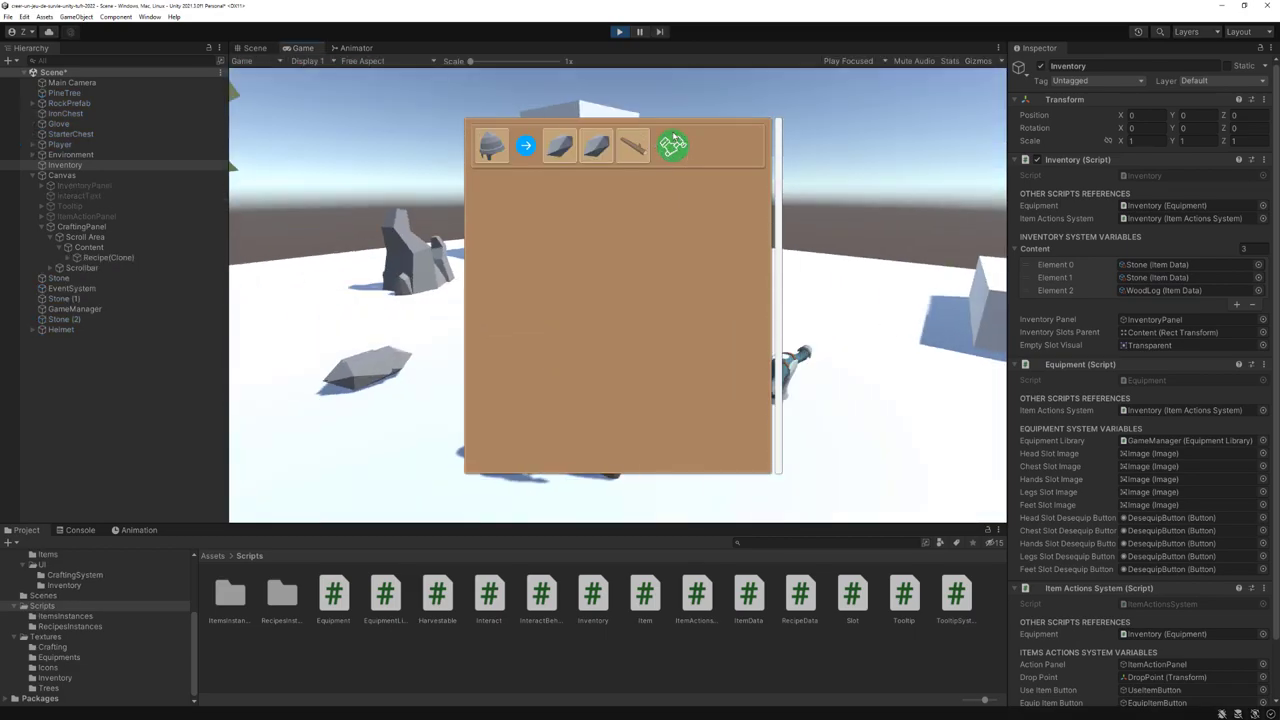
Open the inventory and craft several IronHelmets with the green craft button
key("i")
left_click(683, 147)
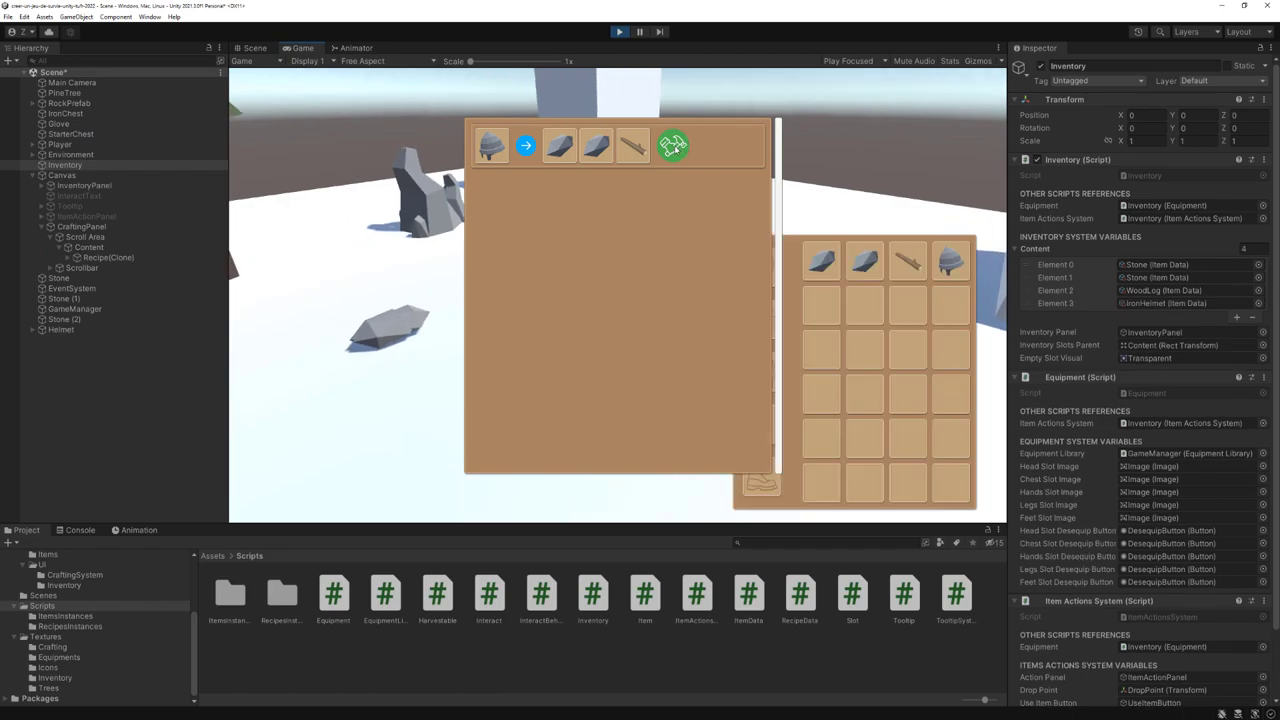
left_click(683, 147)
left_click(686, 147)
left_click(689, 148)
left_click(692, 148)
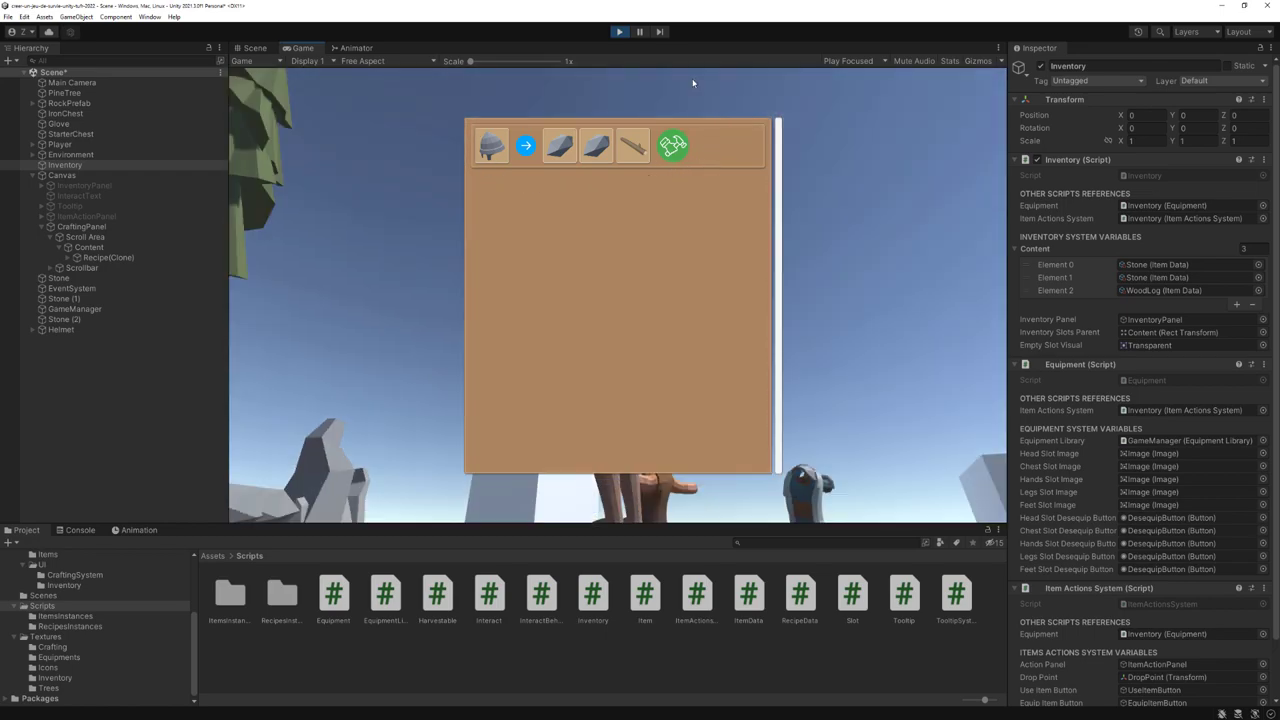
Stop the game and set the Inventory Content size back to 0
left_click(619, 31)
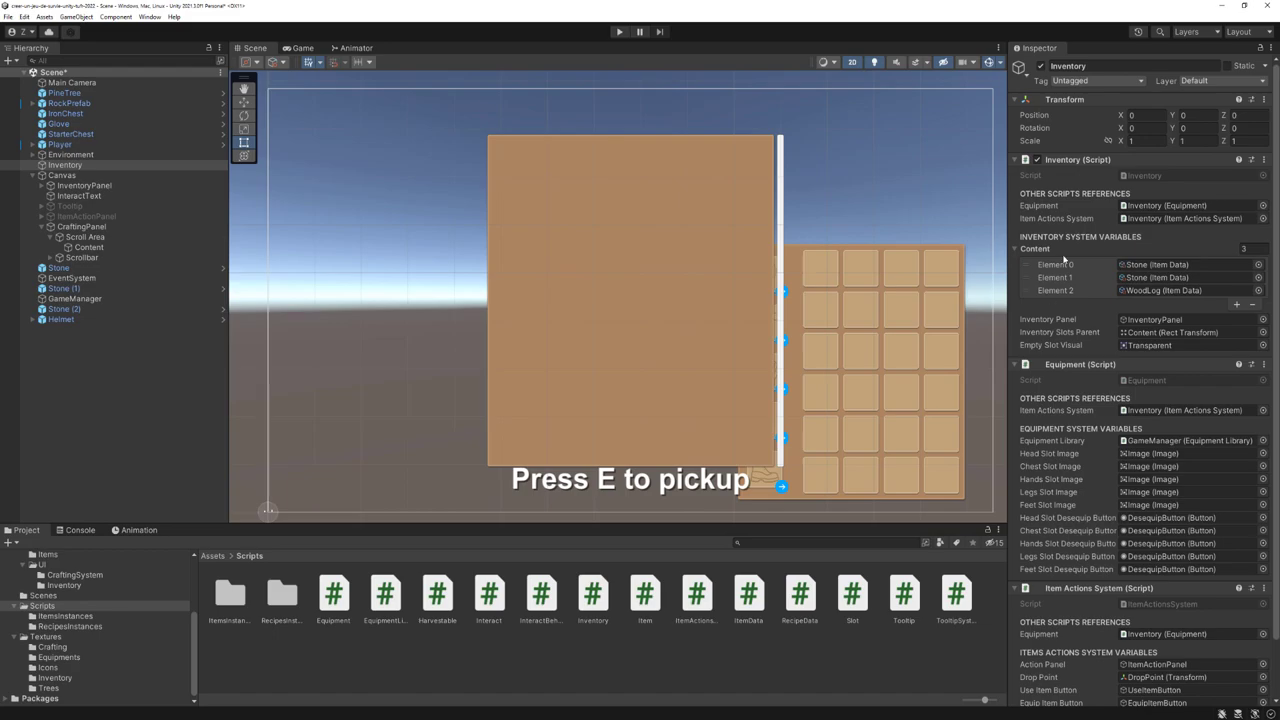
left_click(1245, 248)
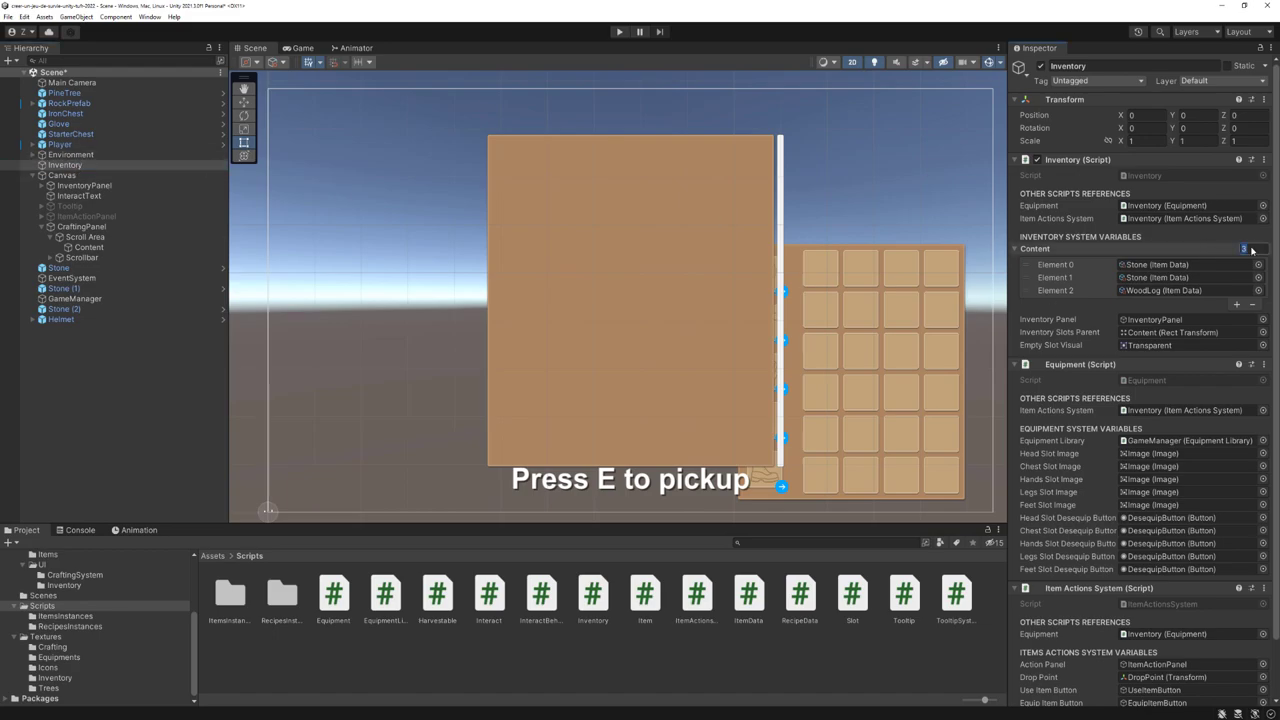
type("0")
key("Return")
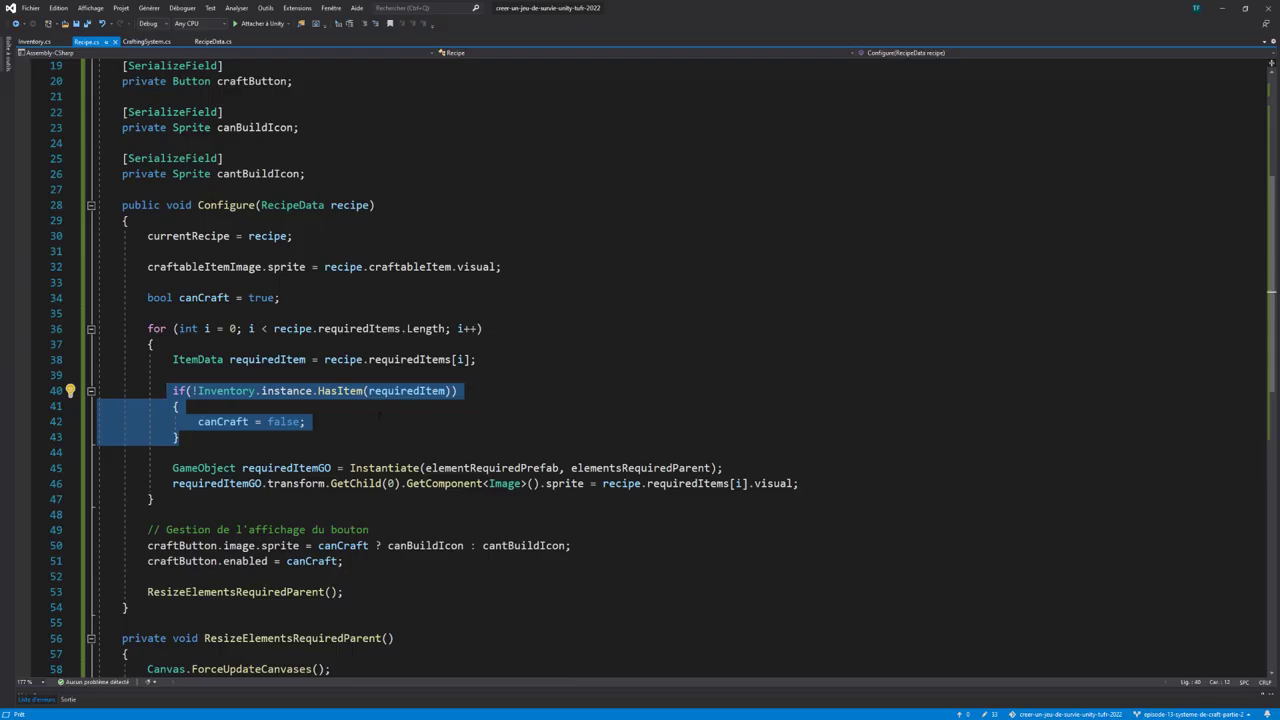
In CraftingSystem.cs, rename Start to Update and delete the duplicate empty Update method
scroll(380, 415, "down", 2)
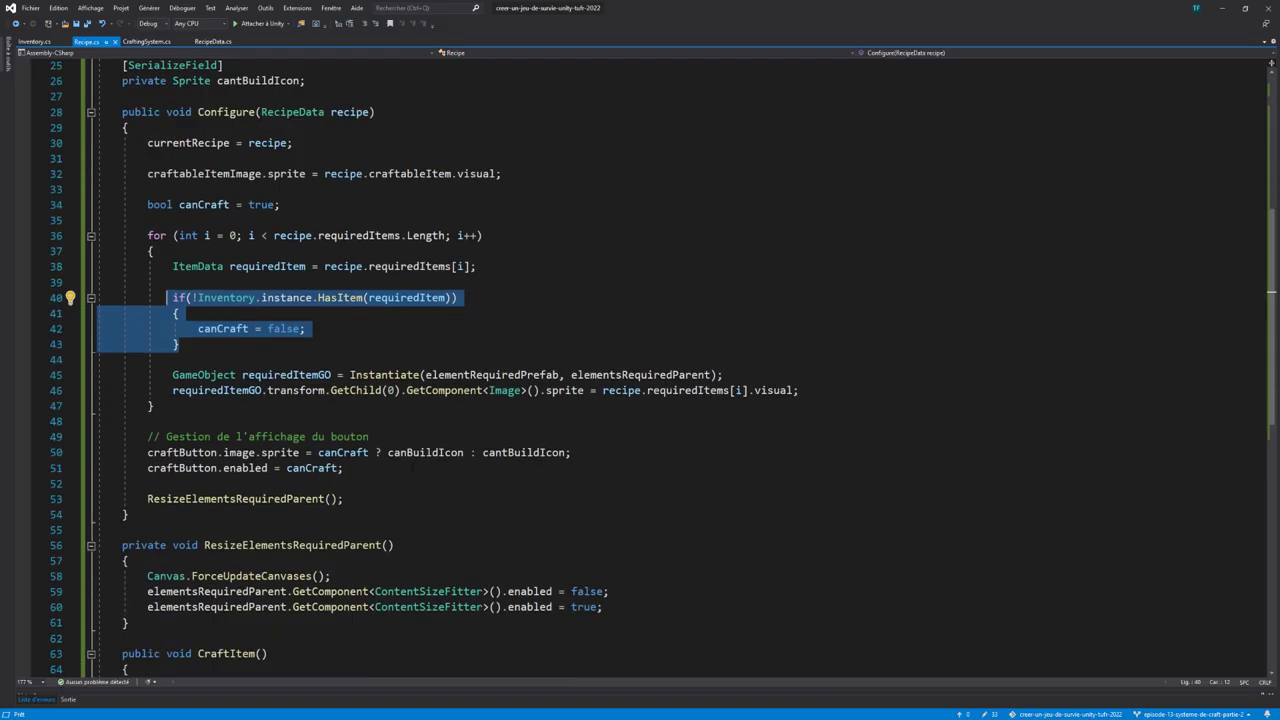
scroll(400, 430, "down", 1)
scroll(432, 456, "down", 1)
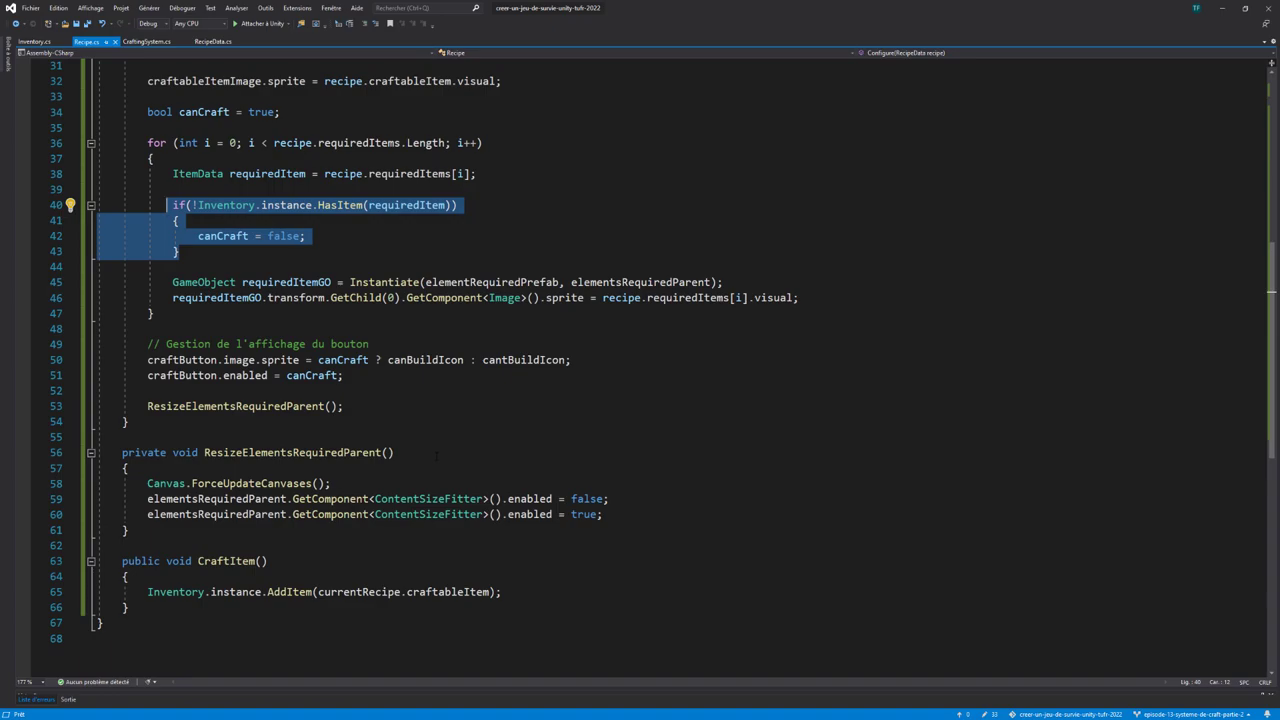
scroll(436, 456, "up", 6)
left_click(136, 44)
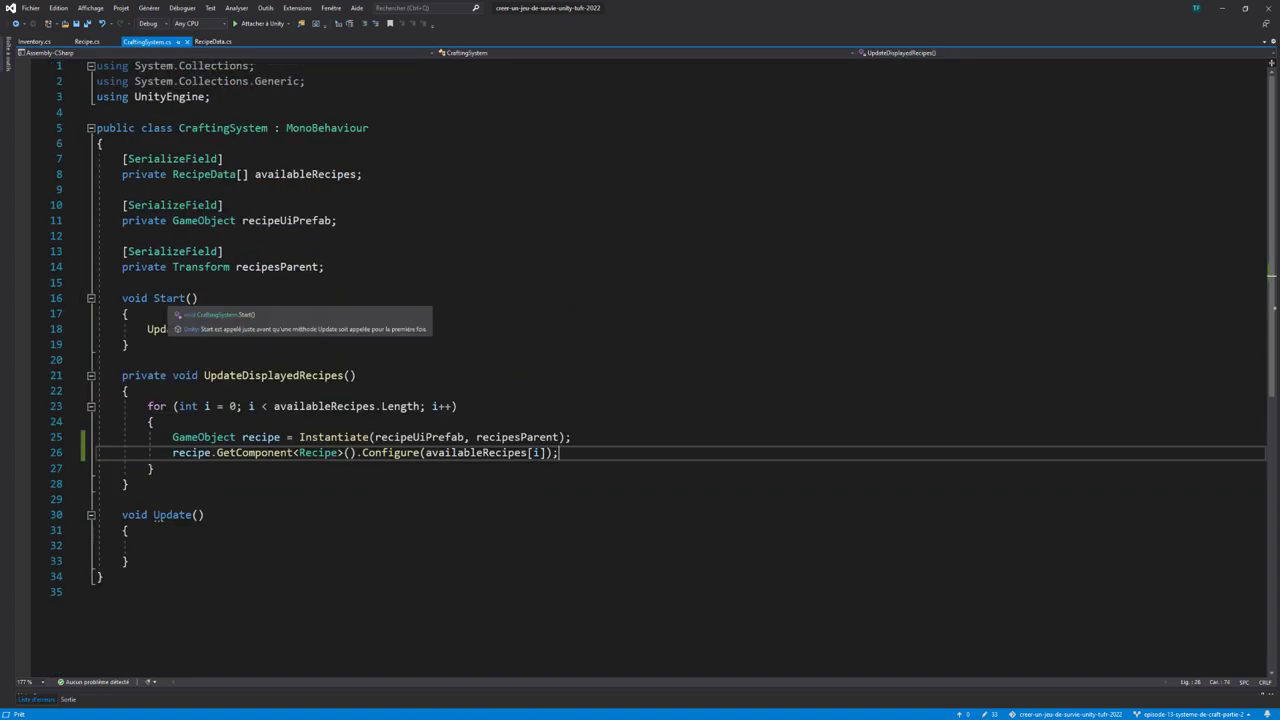
double_click(168, 298)
type("Update")
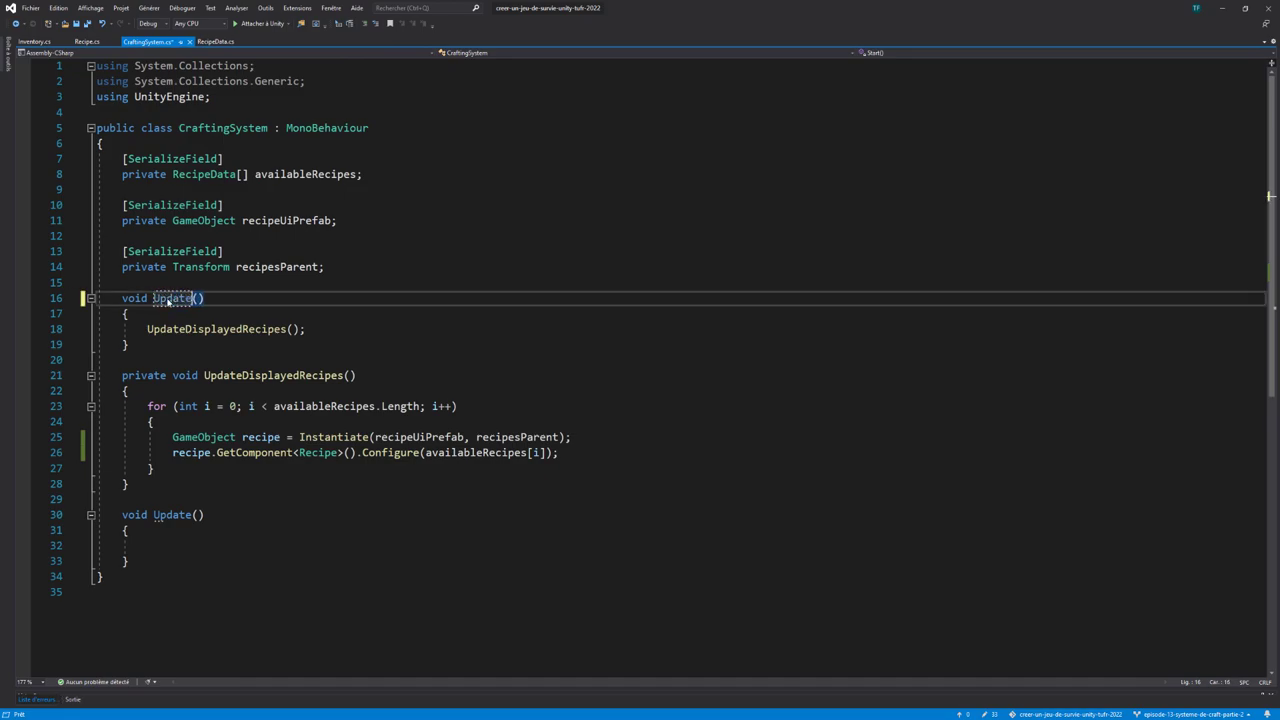
left_click_drag(128, 561, 96, 512)
key("Delete")
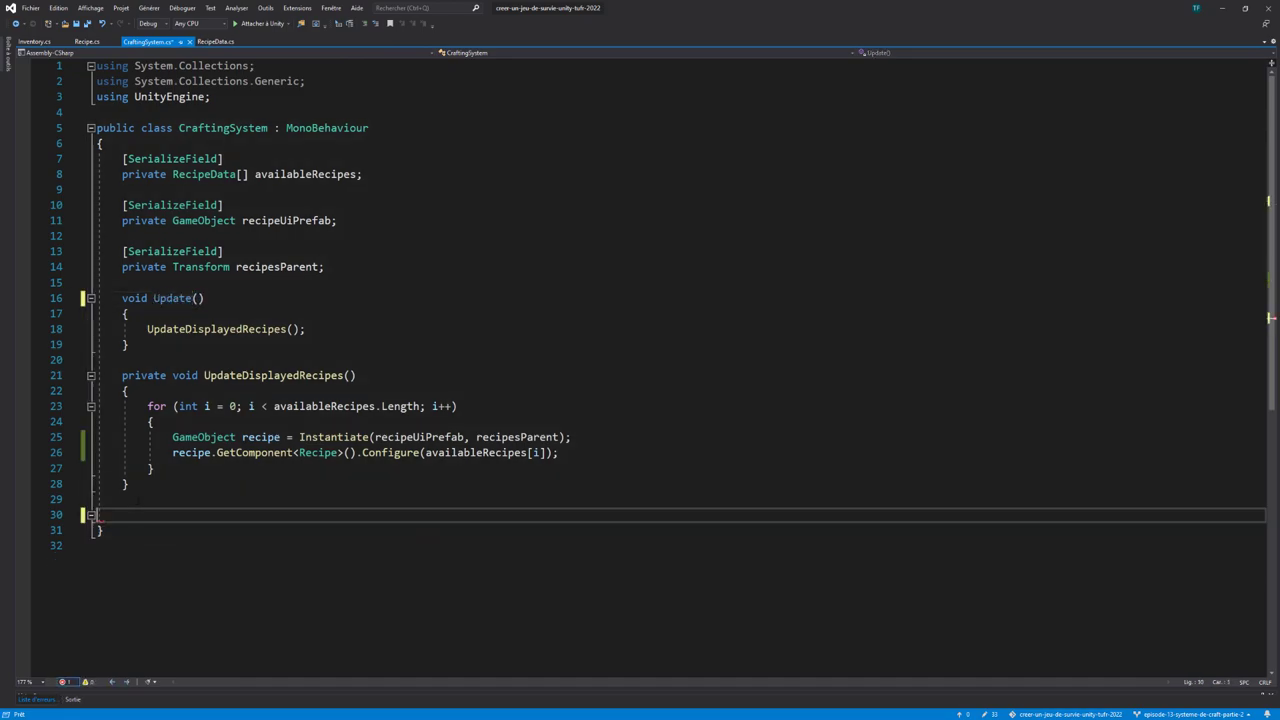
Add a foreach (Transform child in recipesParent) loop calling Destroy(child.gameObject); atop UpdateDisplayedRecipes
left_click(127, 391)
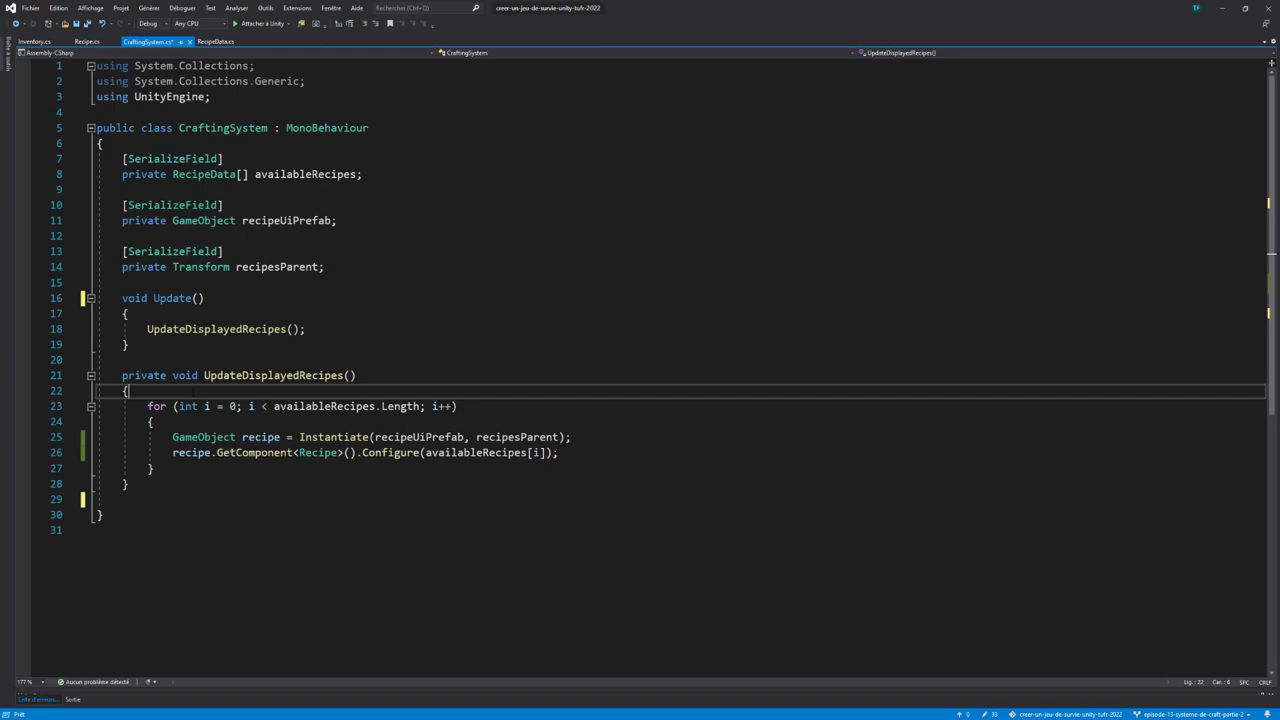
key("Return")
key("Return")
key("Up")
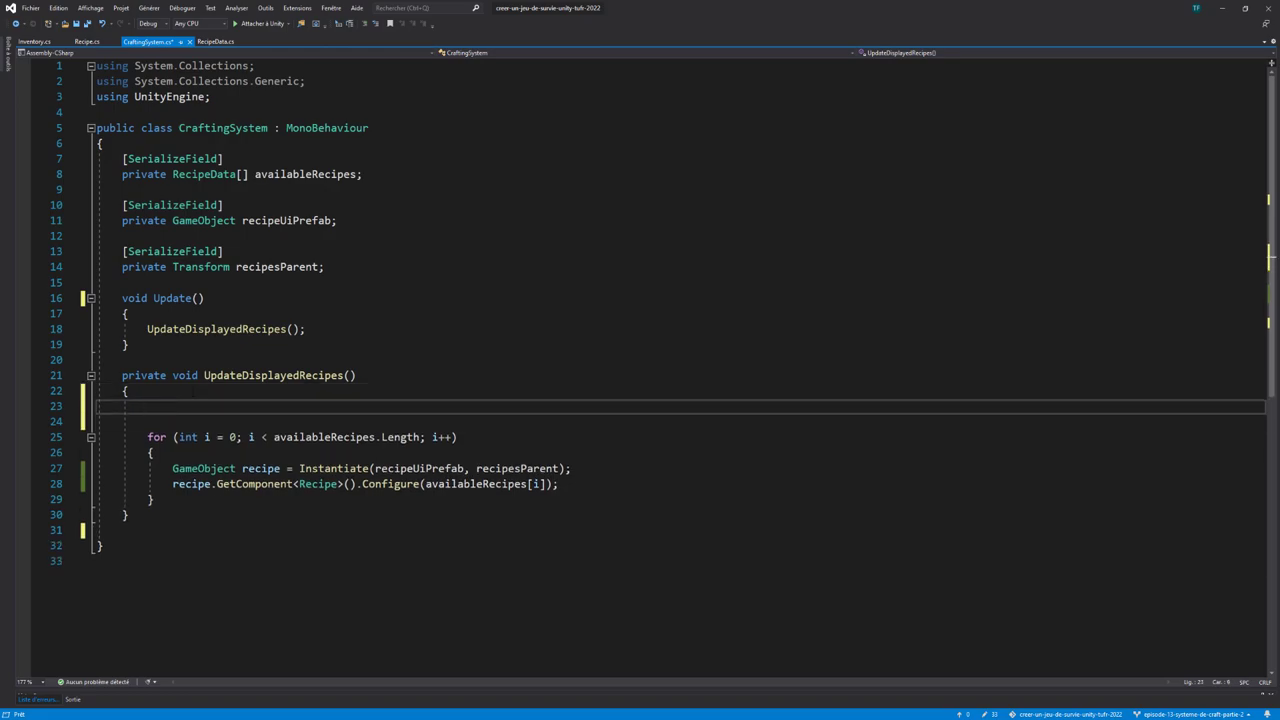
type("forea")
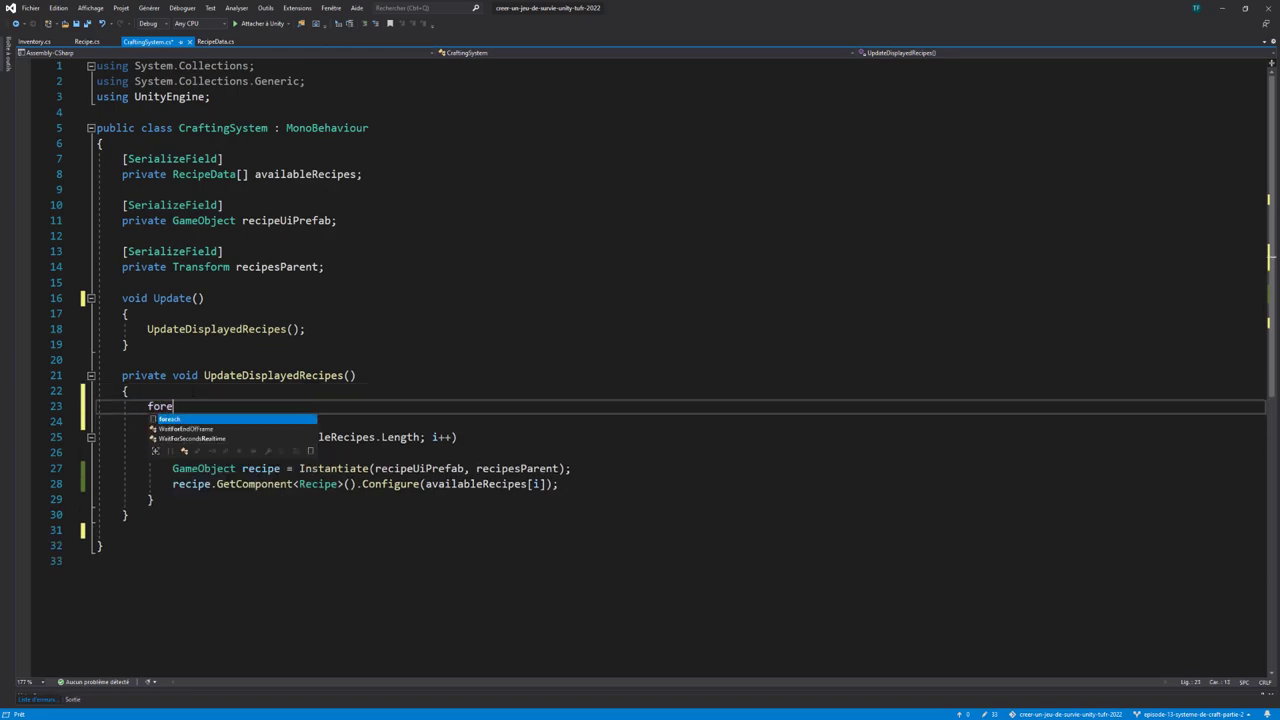
key("Tab")
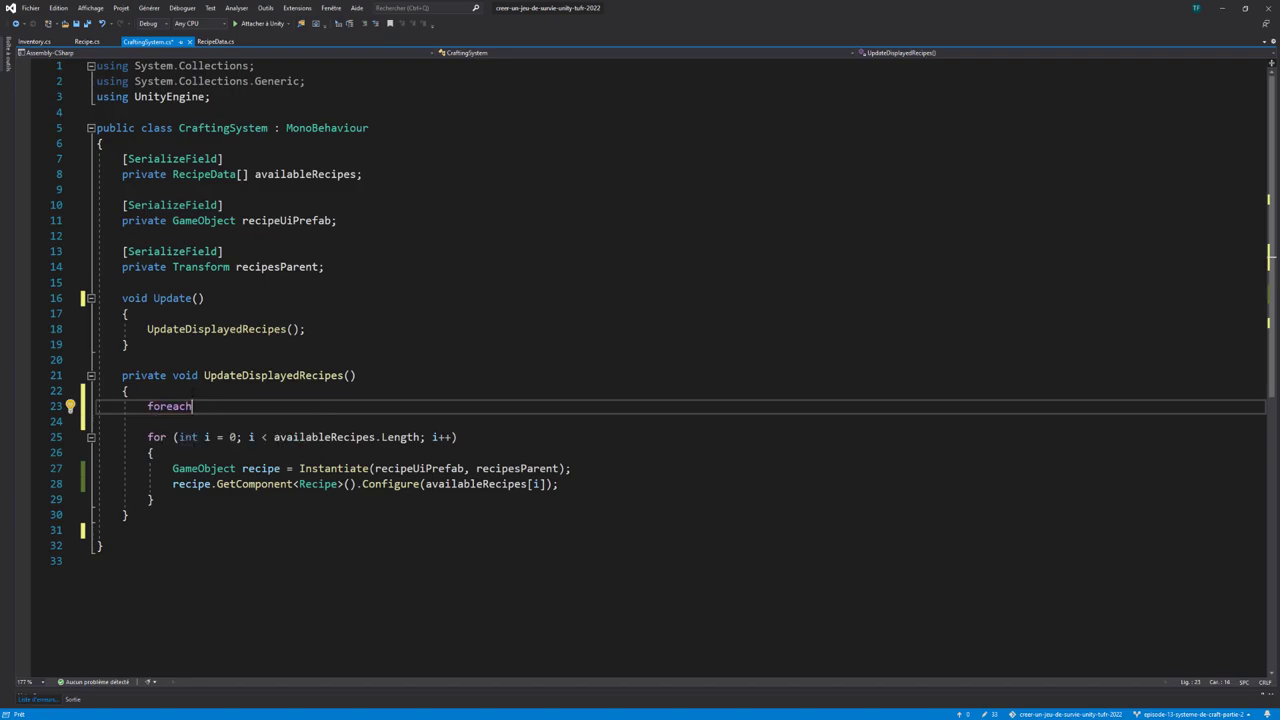
type("(Tran")
key("Tab")
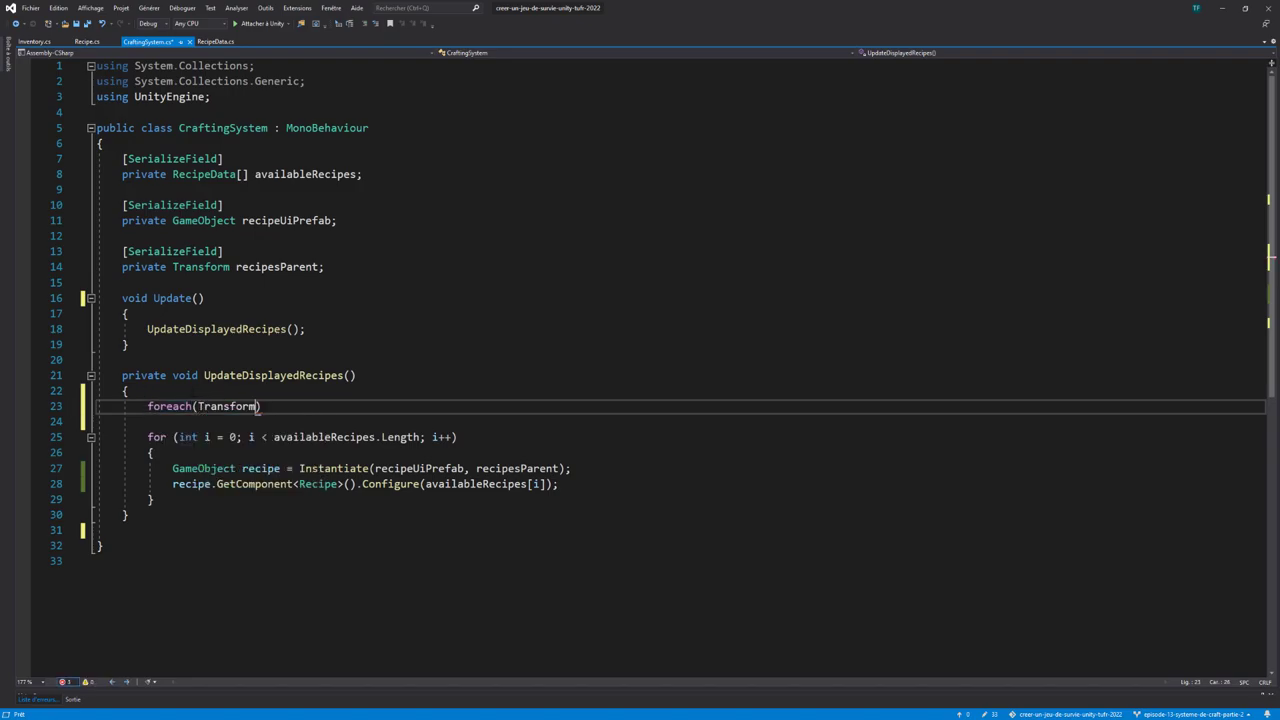
type("child")
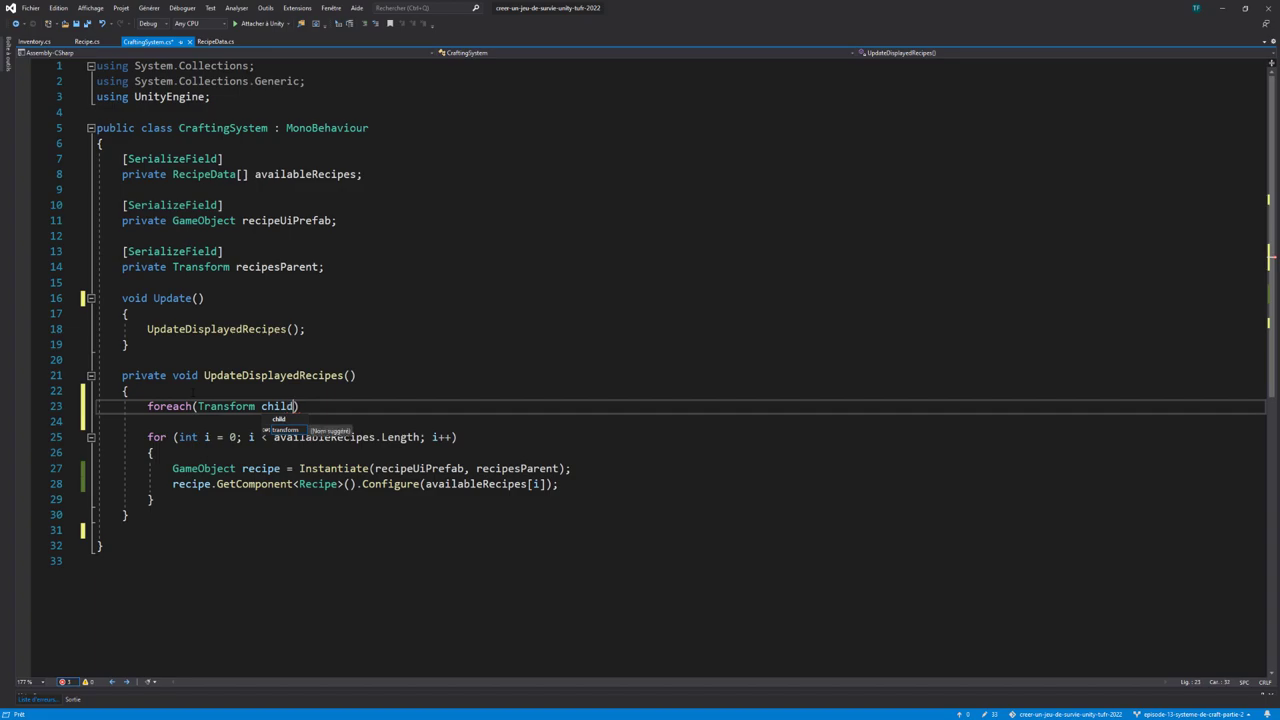
type(" in rec")
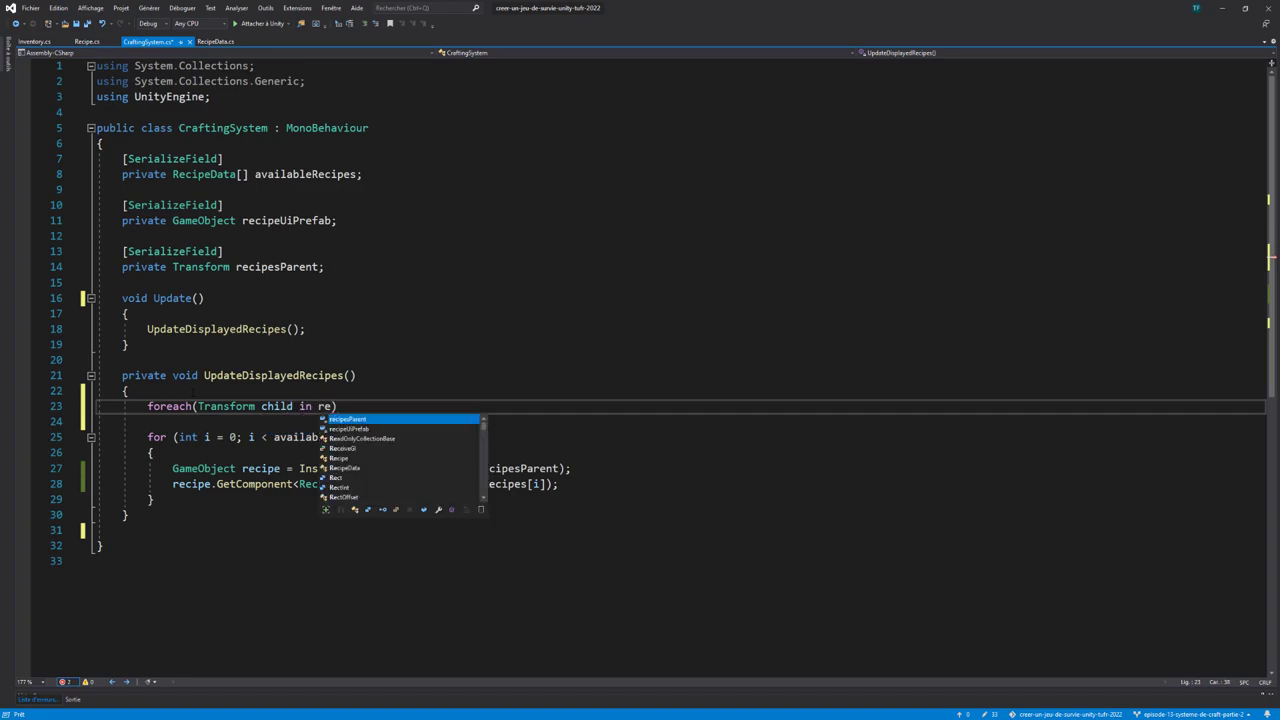
type("ip")
key("Tab")
type(")")
key("Return")
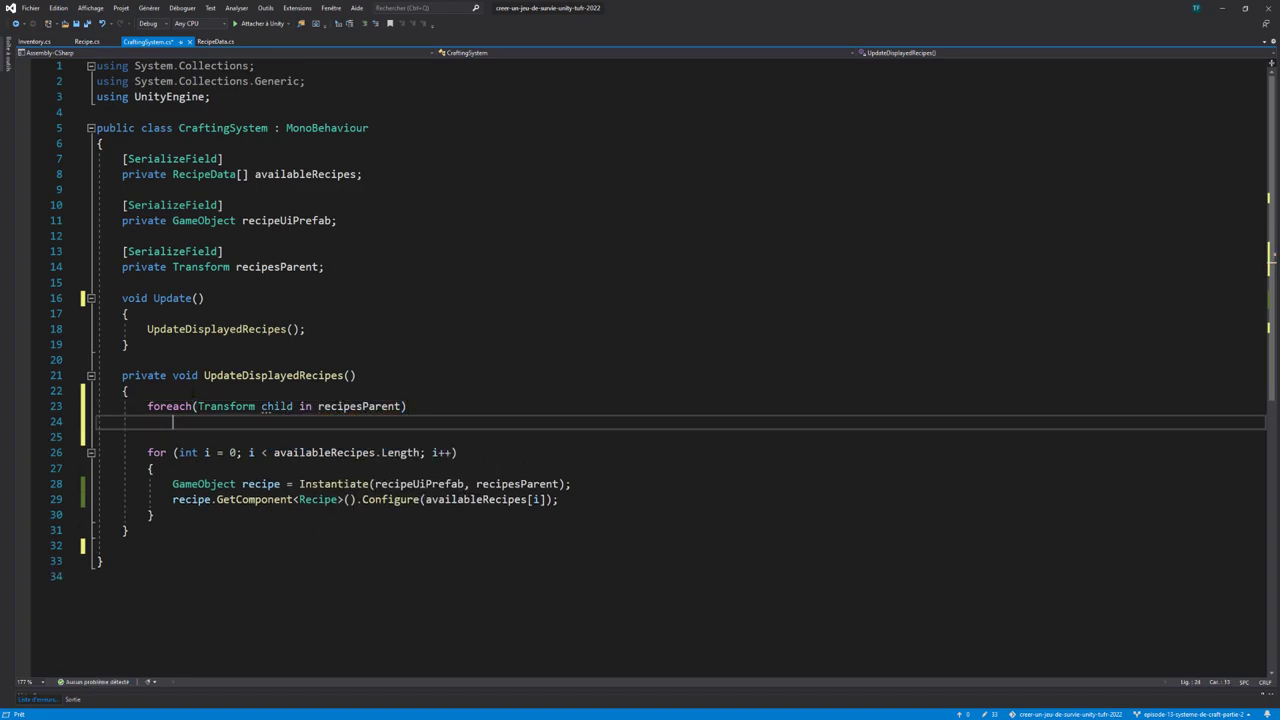
type("{")
key("Return")
type("Destroy")
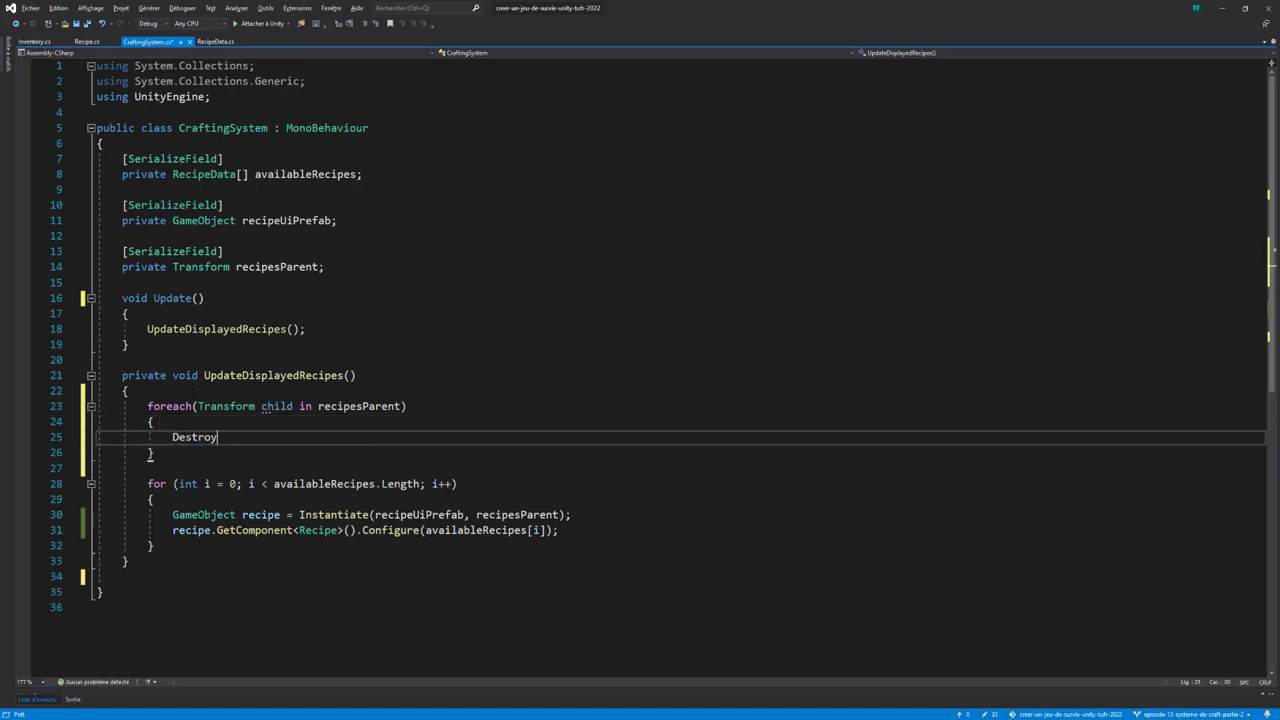
type("(child.")
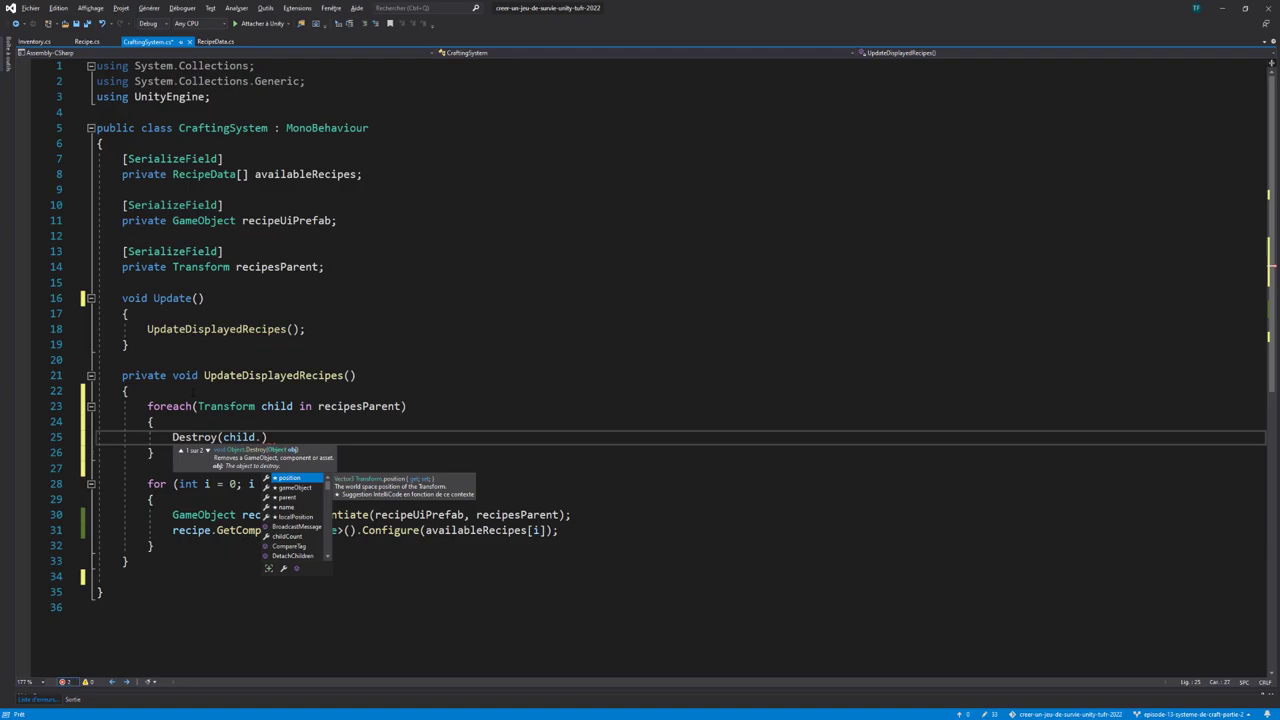
key("Down")
key("Tab")
type(");")
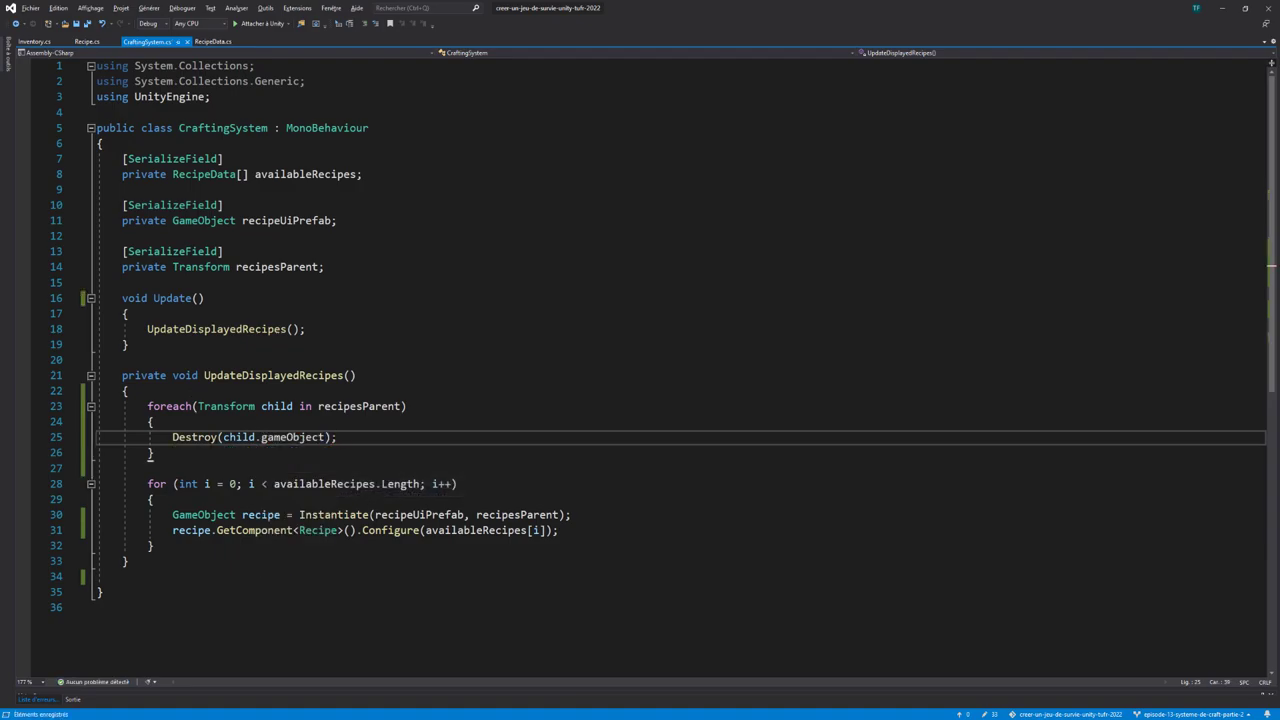
Compare the new loops with Inventory.cs RefreshContent's clear-and-fill loops, then return to Unity
left_click_drag(155, 453, 147, 406)
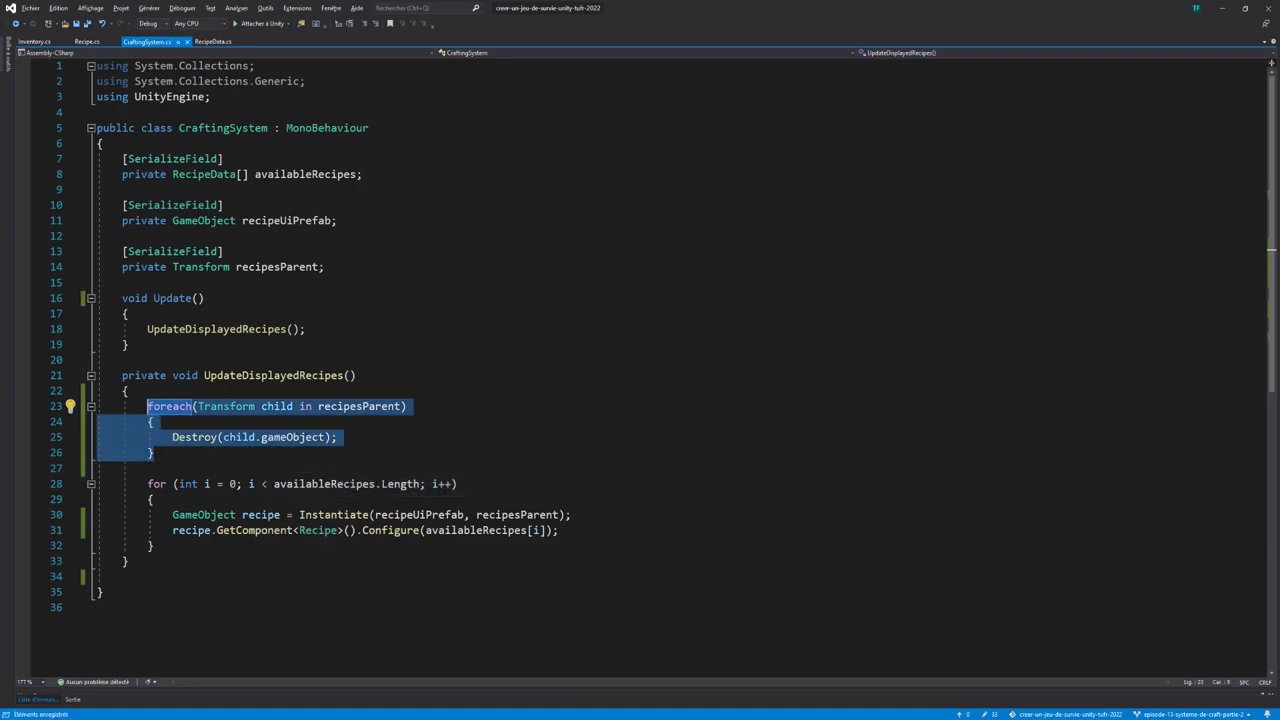
left_click(34, 41)
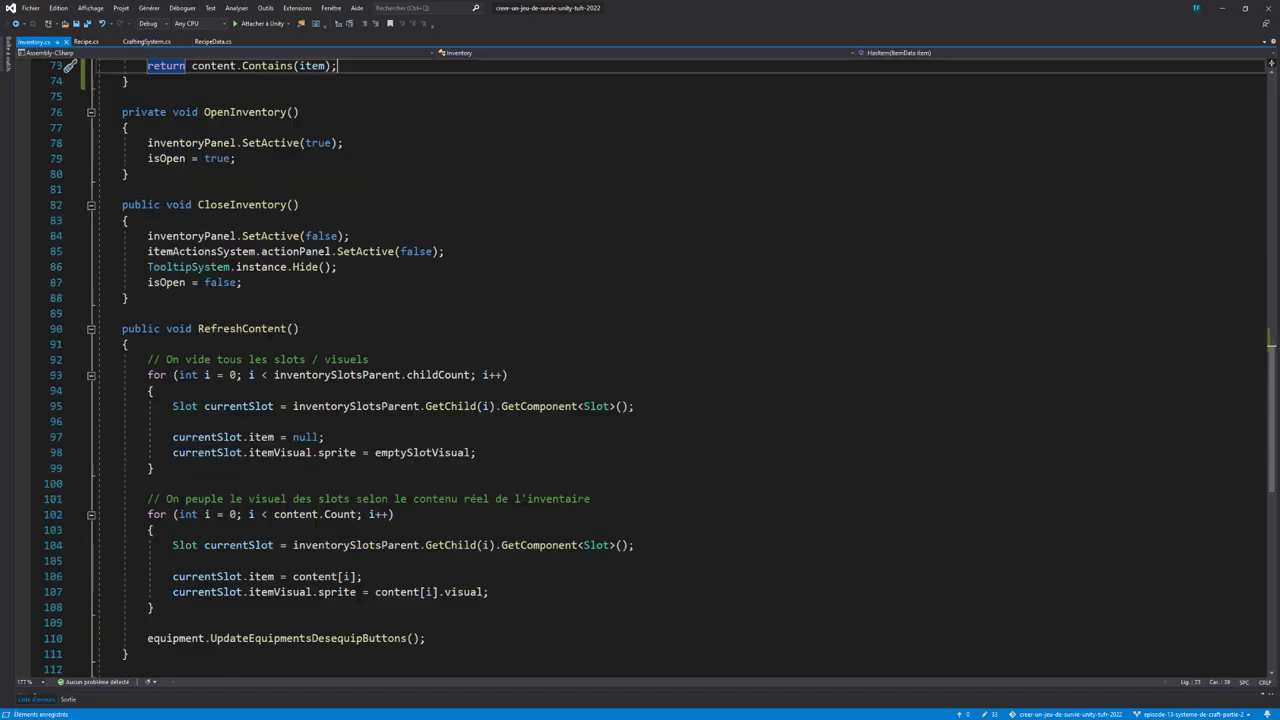
scroll(640, 360, "down", 3)
left_click_drag(155, 375, 147, 266)
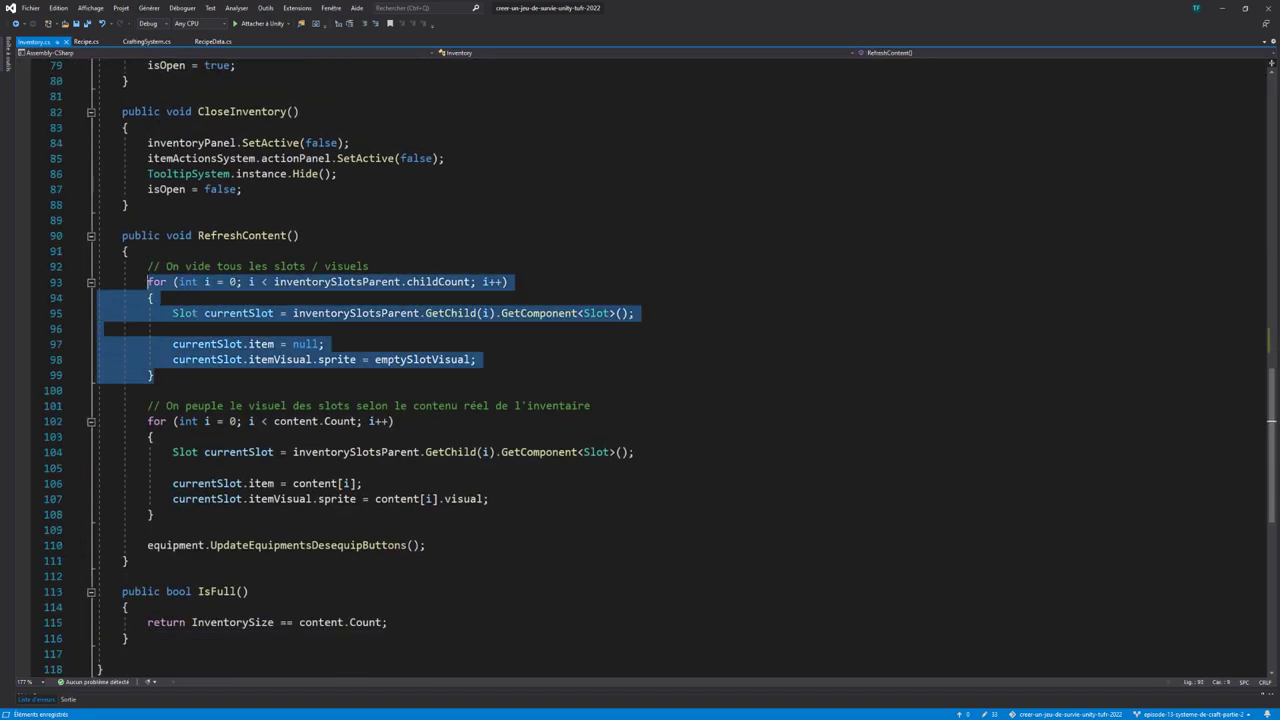
left_click_drag(155, 514, 147, 406)
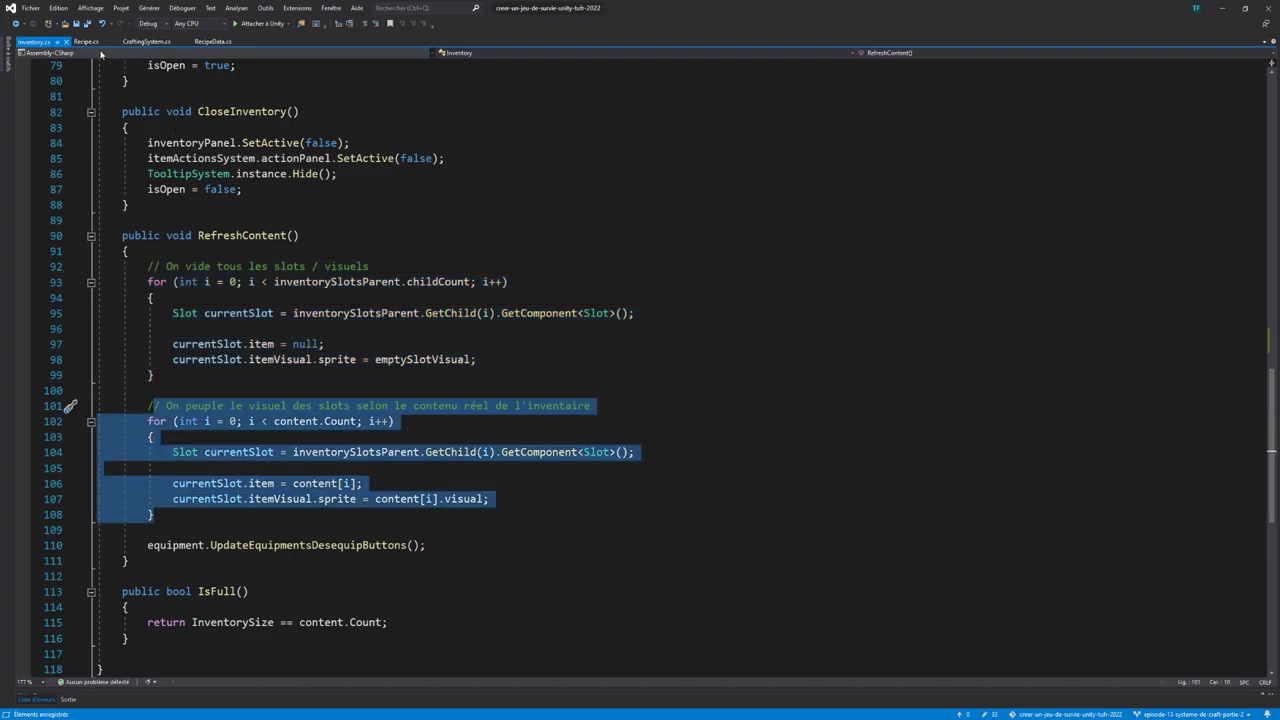
left_click(146, 41)
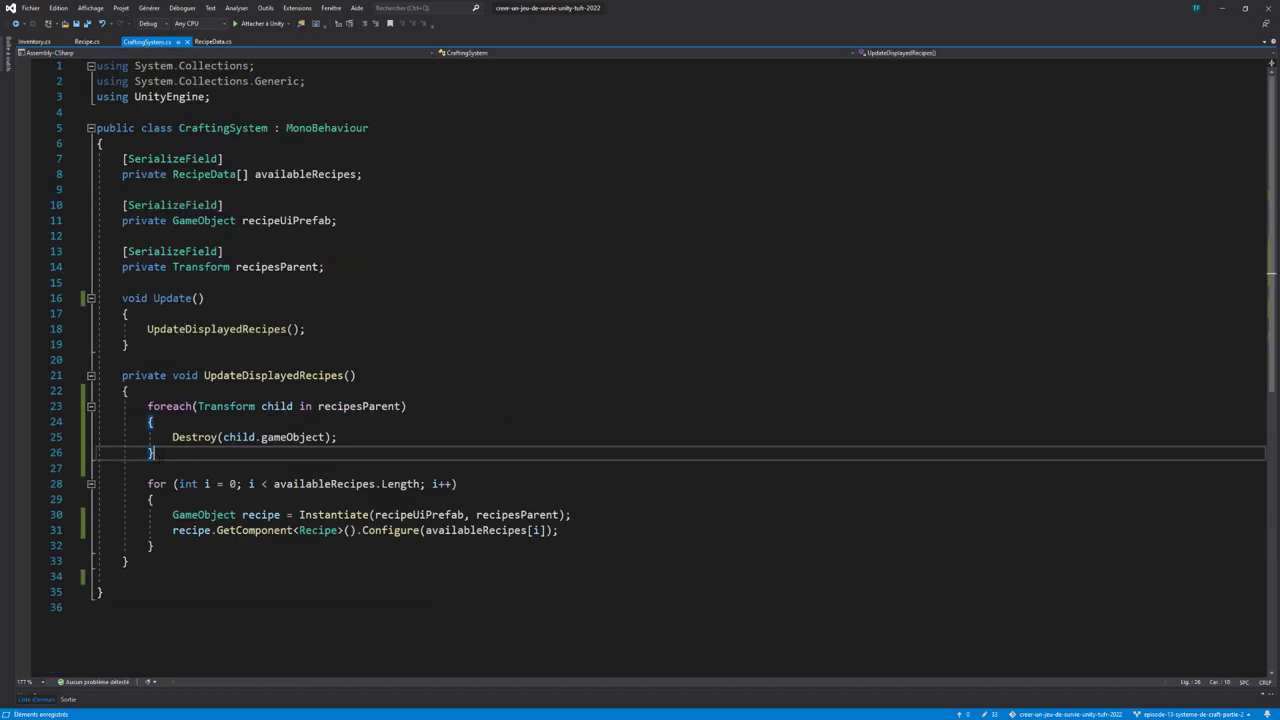
left_click_drag(153, 453, 148, 406)
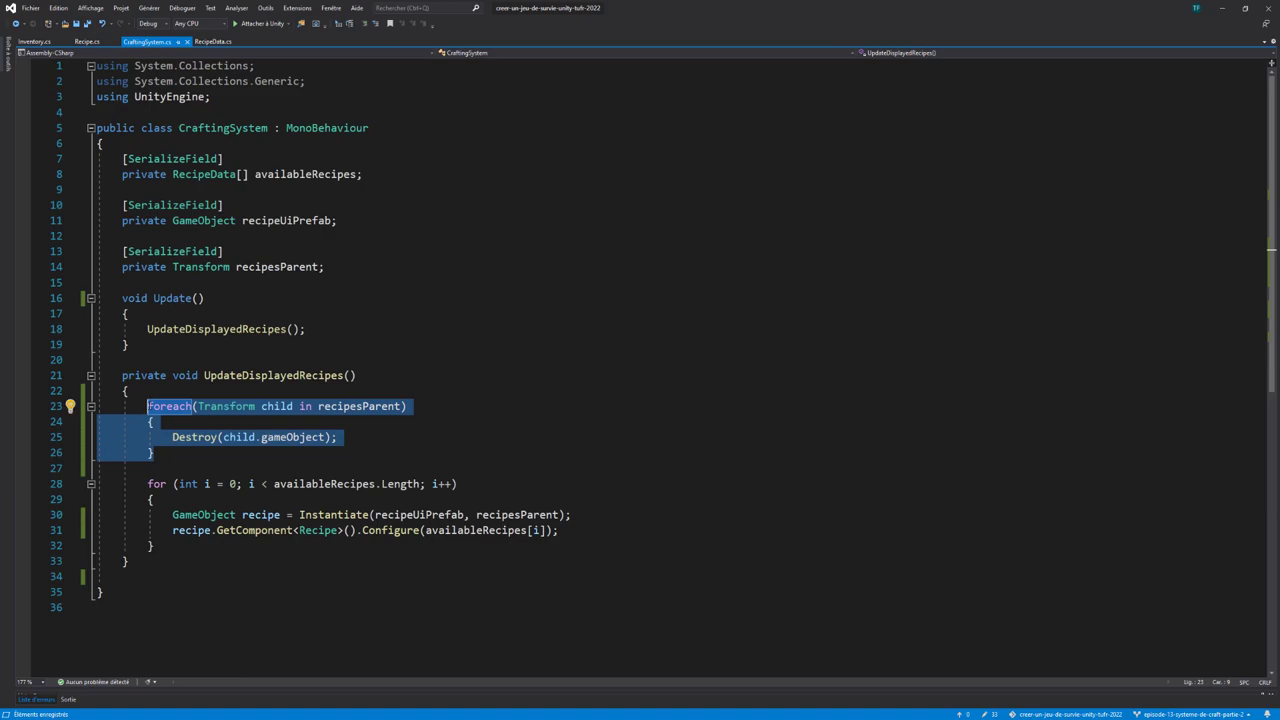
left_click_drag(153, 546, 147, 484)
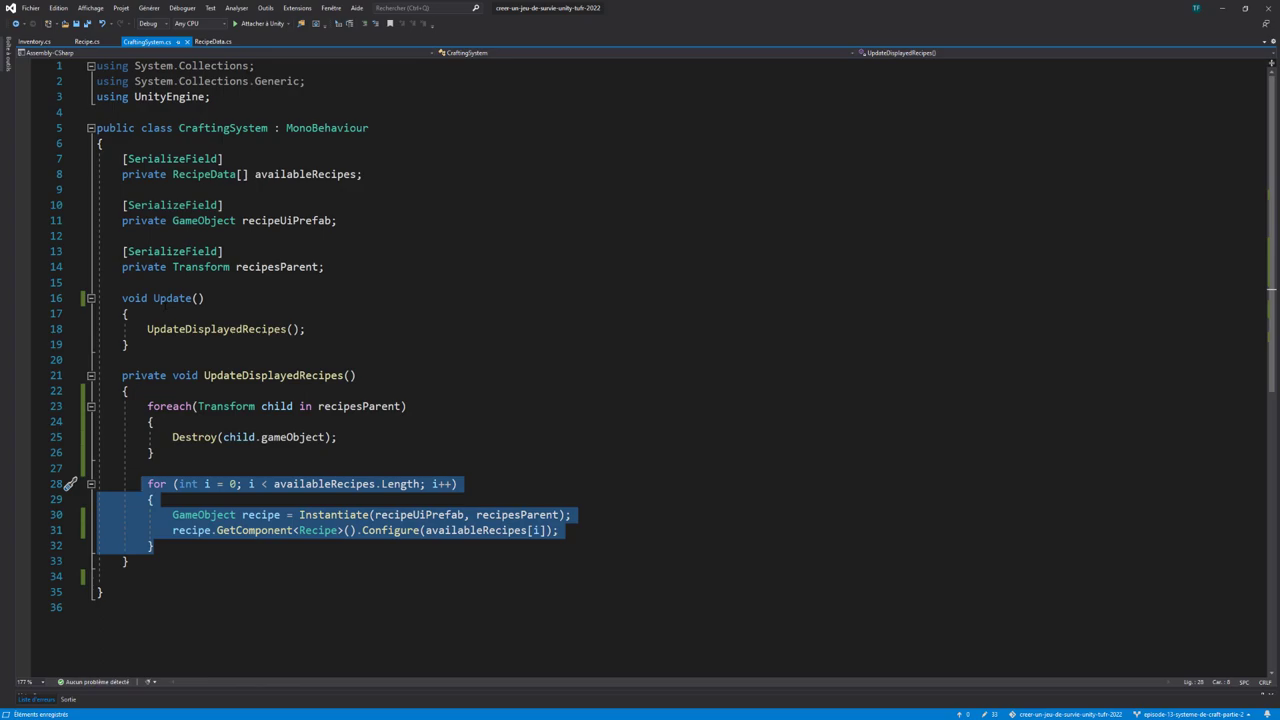
left_click(165, 313)
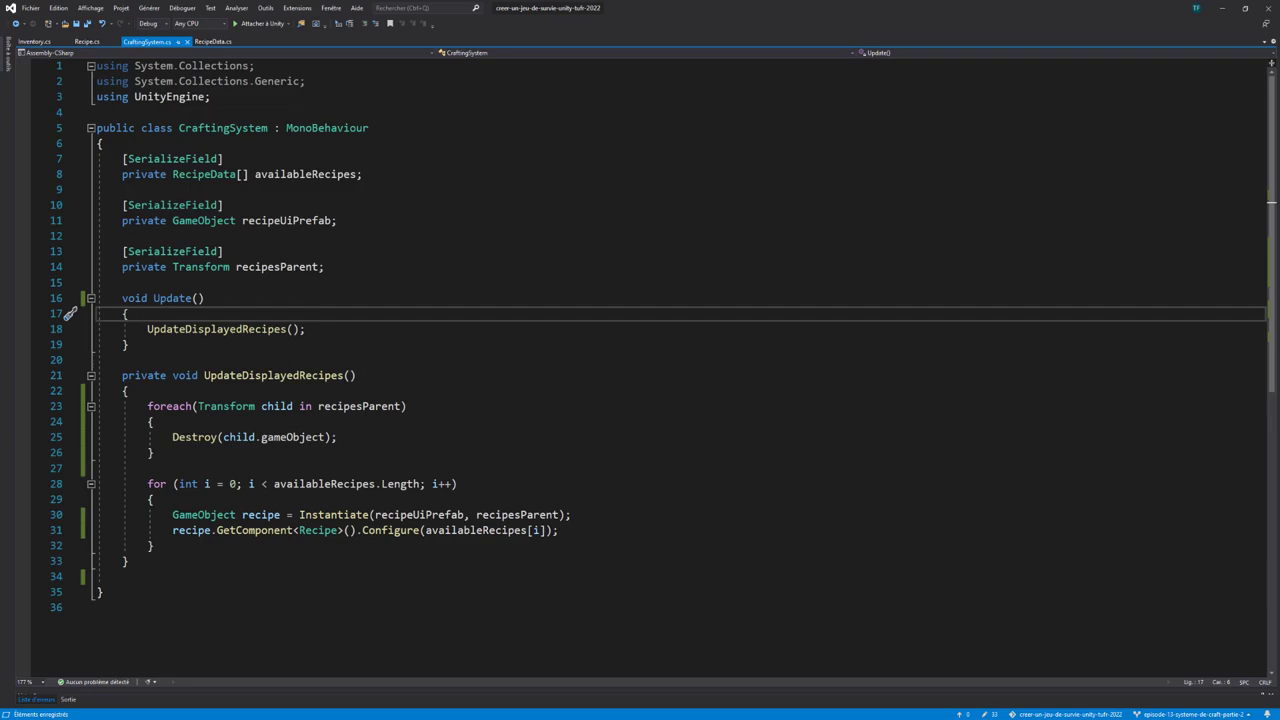
key("alt+Tab")
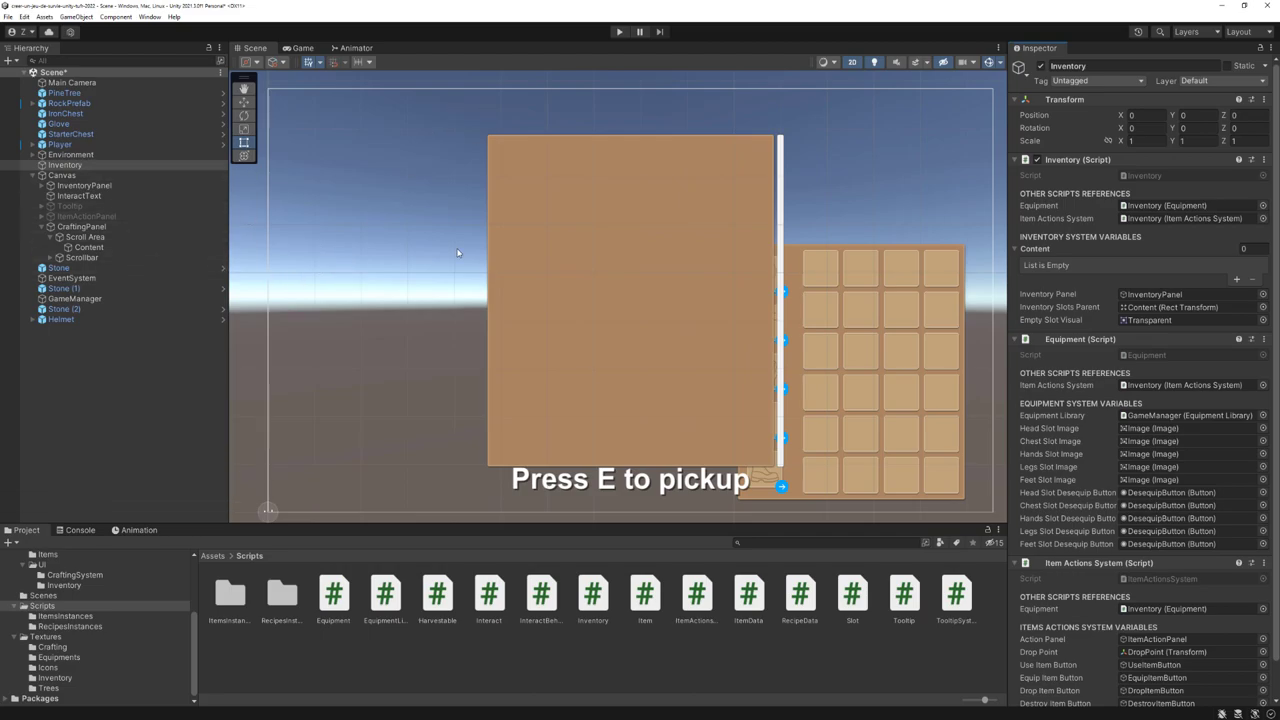
Move the CraftingPanel further left on the canvas, beside the inventory panel
scroll(457, 250, "down", 1)
scroll(420, 251, "up", 1)
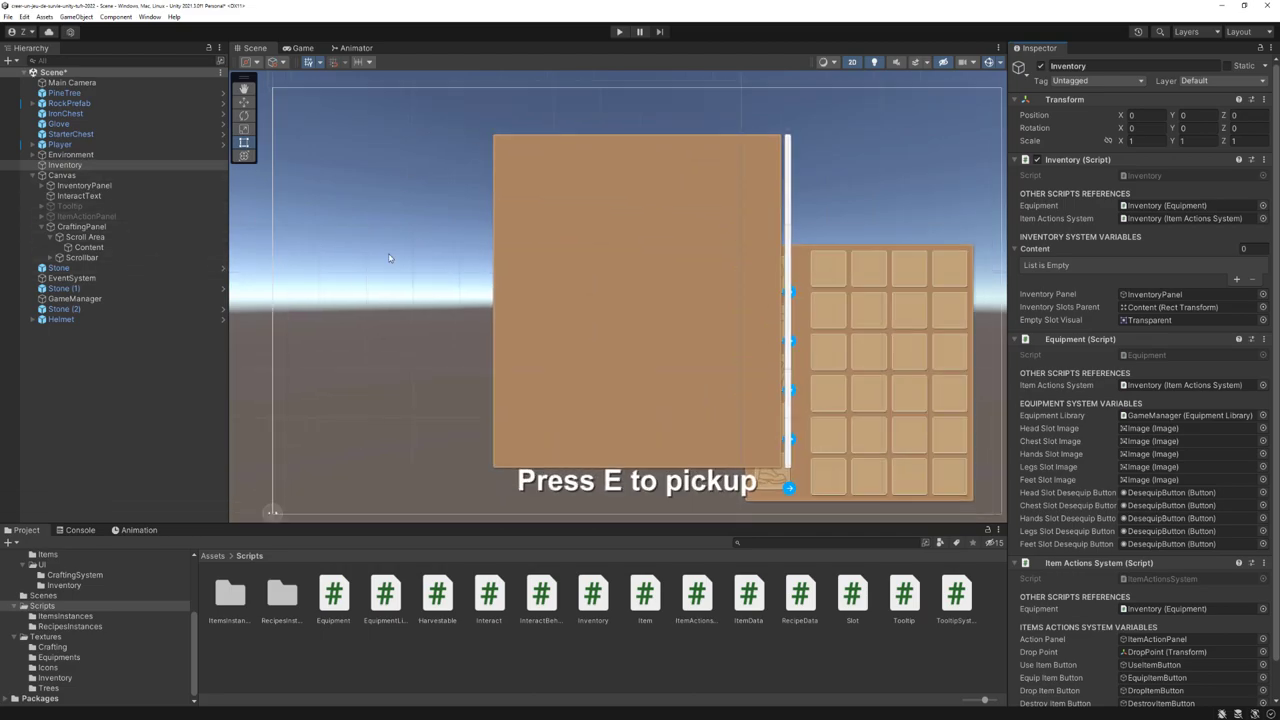
left_click(87, 229)
scroll(480, 286, "down", 1)
left_click_drag(580, 286, 408, 283)
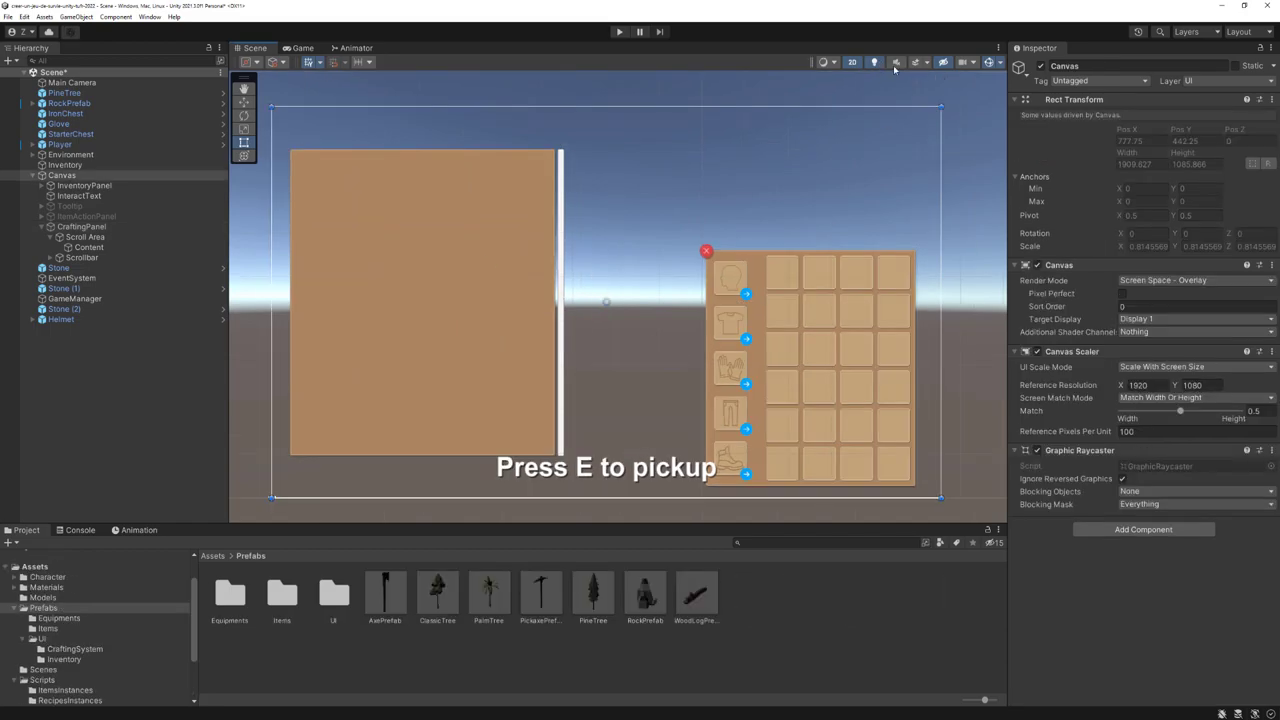
In 3D view, drop a WoodLog prefab near the Player, duplicate it beside the original, and play
left_click(852, 62)
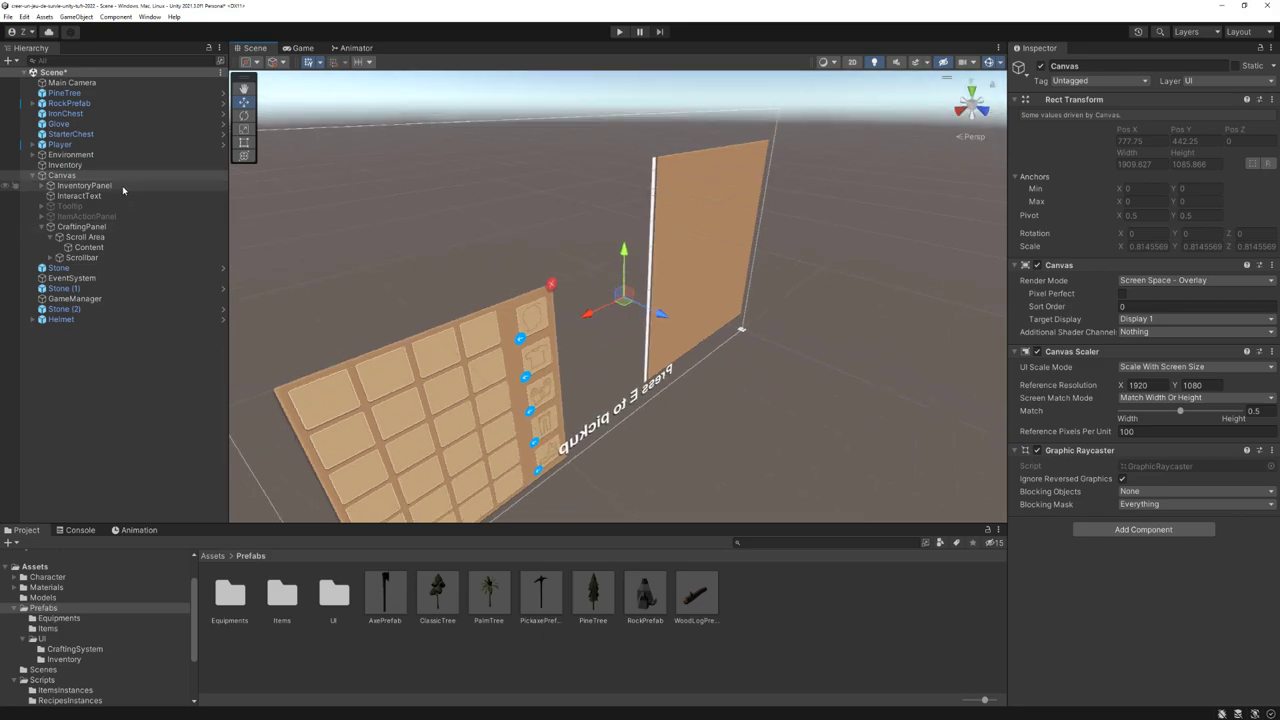
left_click(78, 145)
key("f")
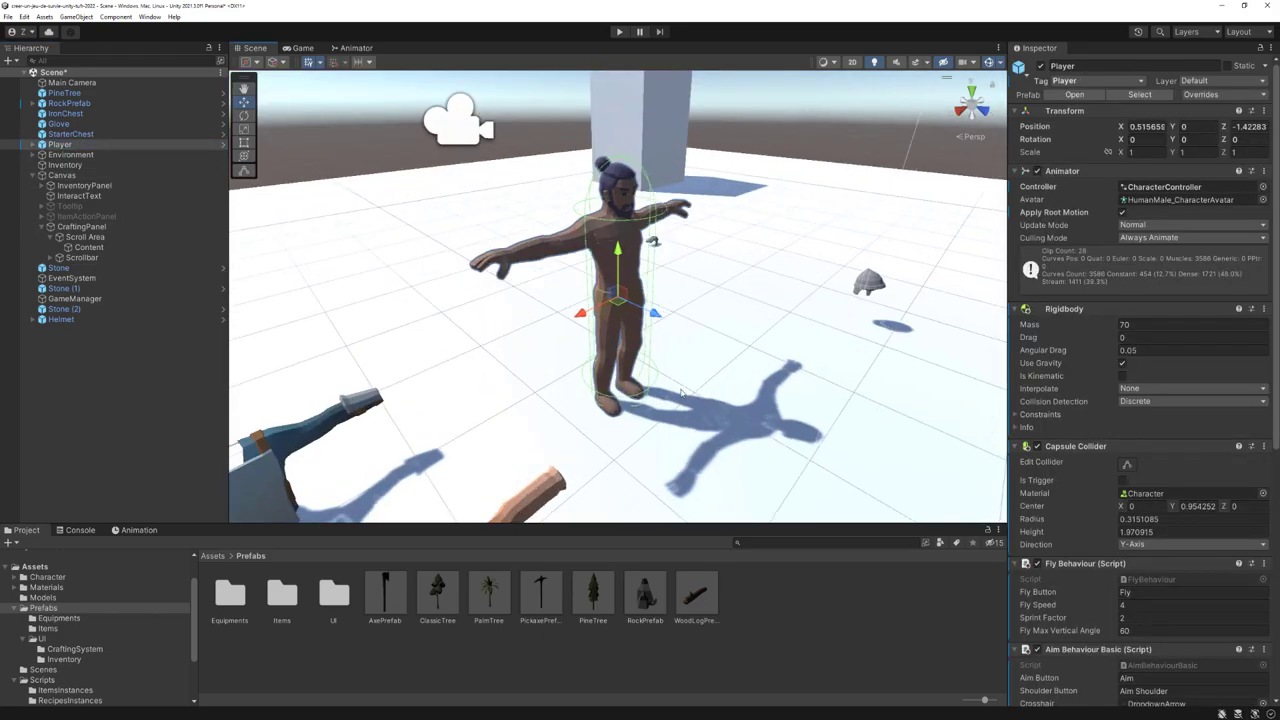
scroll(681, 392, "down", 3)
scroll(681, 392, "down", 2)
left_click_drag(696, 595, 768, 403)
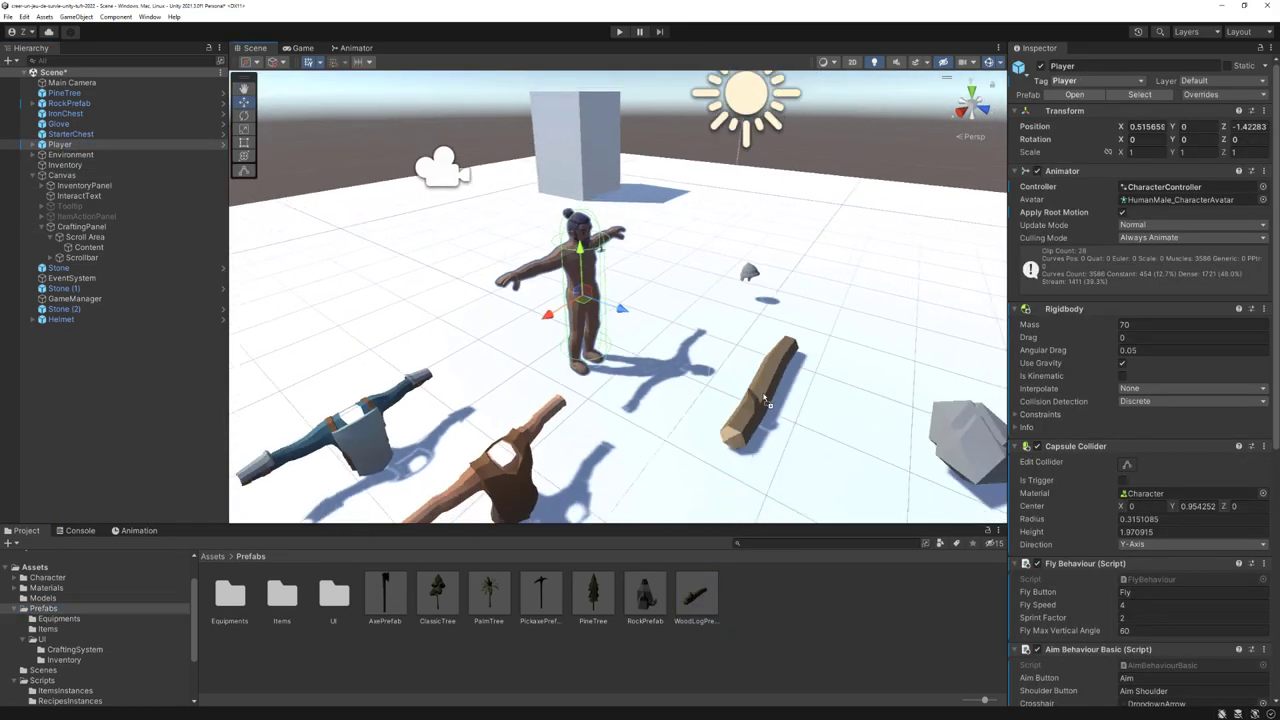
key("f")
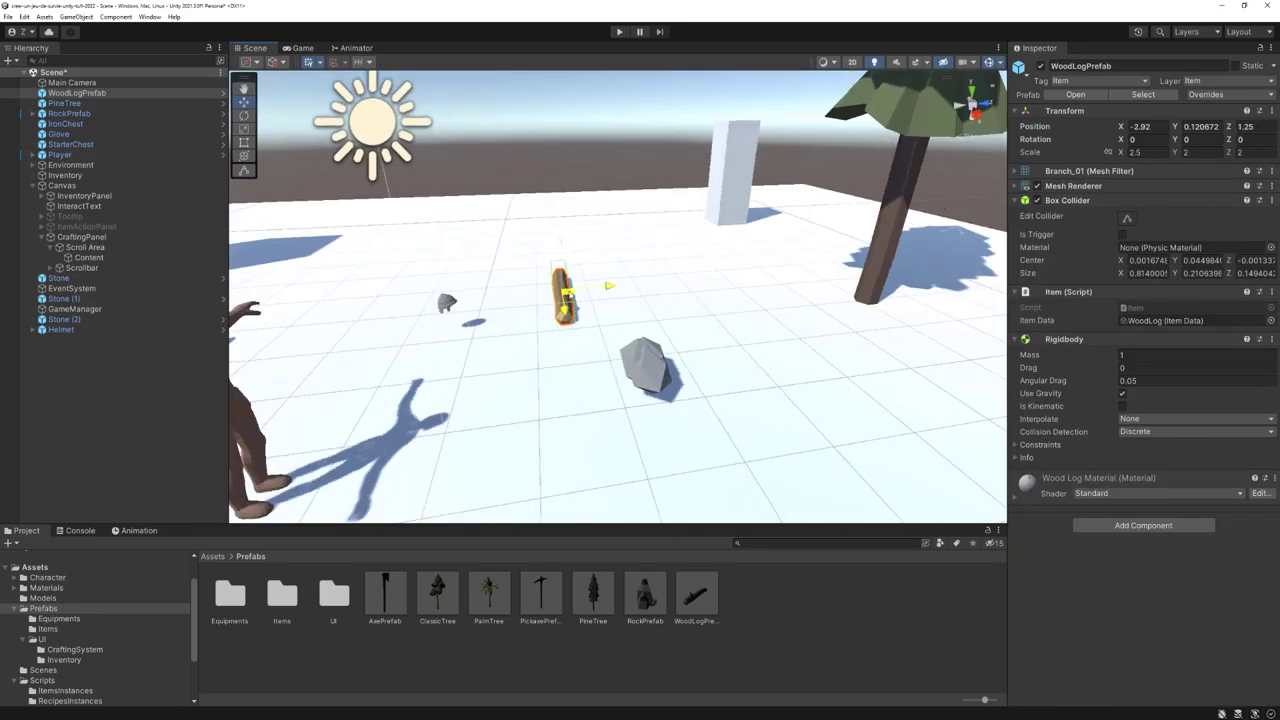
key("ctrl+d")
mouse_move(565, 292)
left_mouse_down()
mouse_move(610, 262)
mouse_move(595, 239)
mouse_move(562, 296)
left_mouse_up()
scroll(562, 296, "down", 3)
left_click(620, 32)
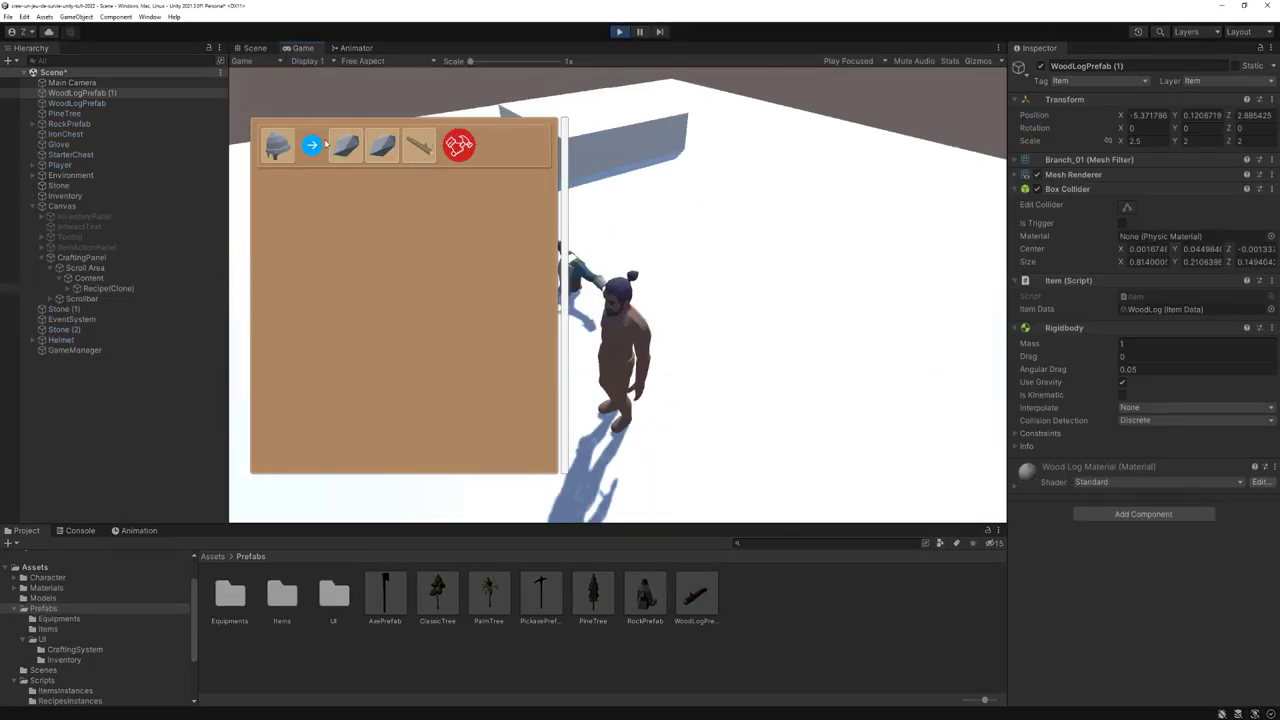
Open the inventory, then walk over and pick up a wood log and the grey rock
key("i")
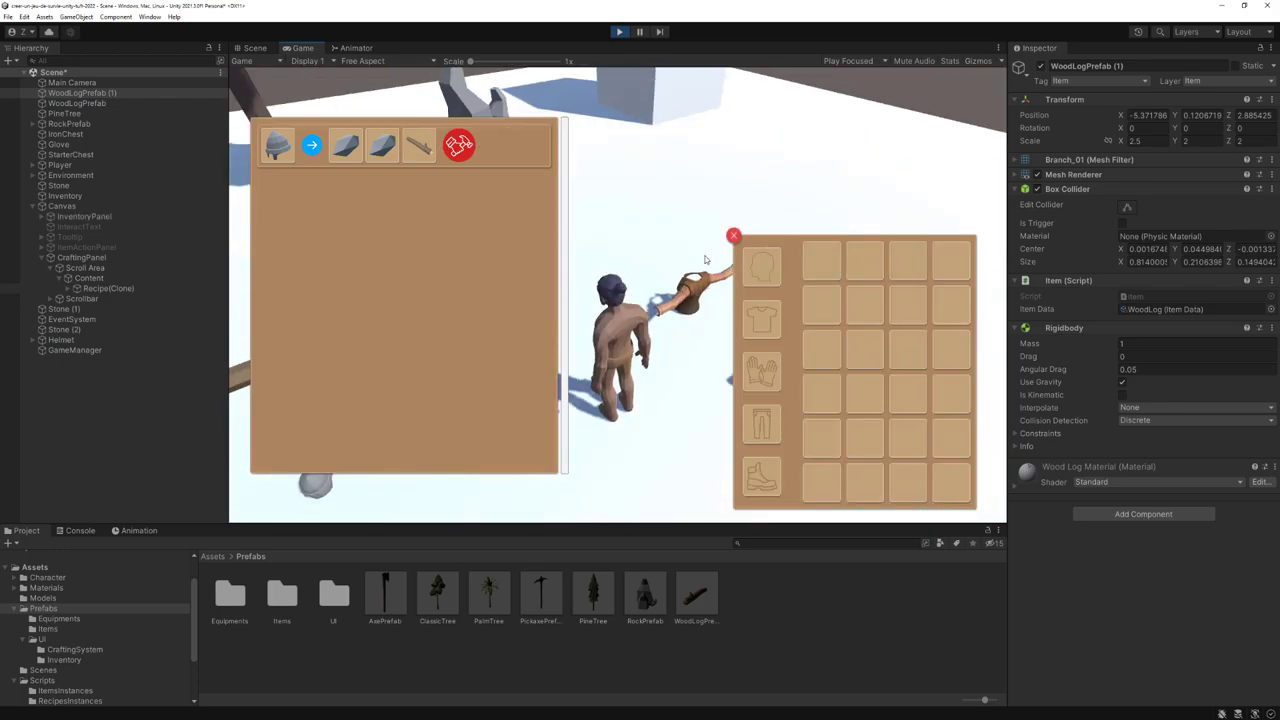
key("w")
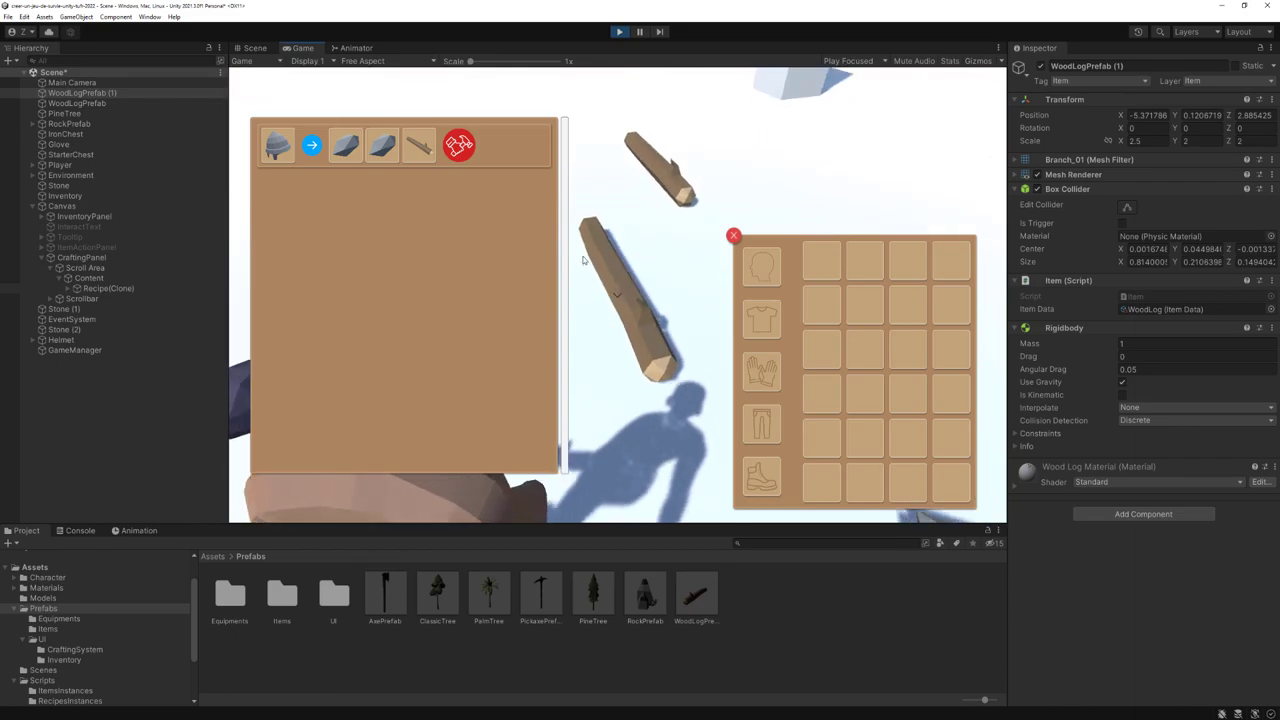
key("e")
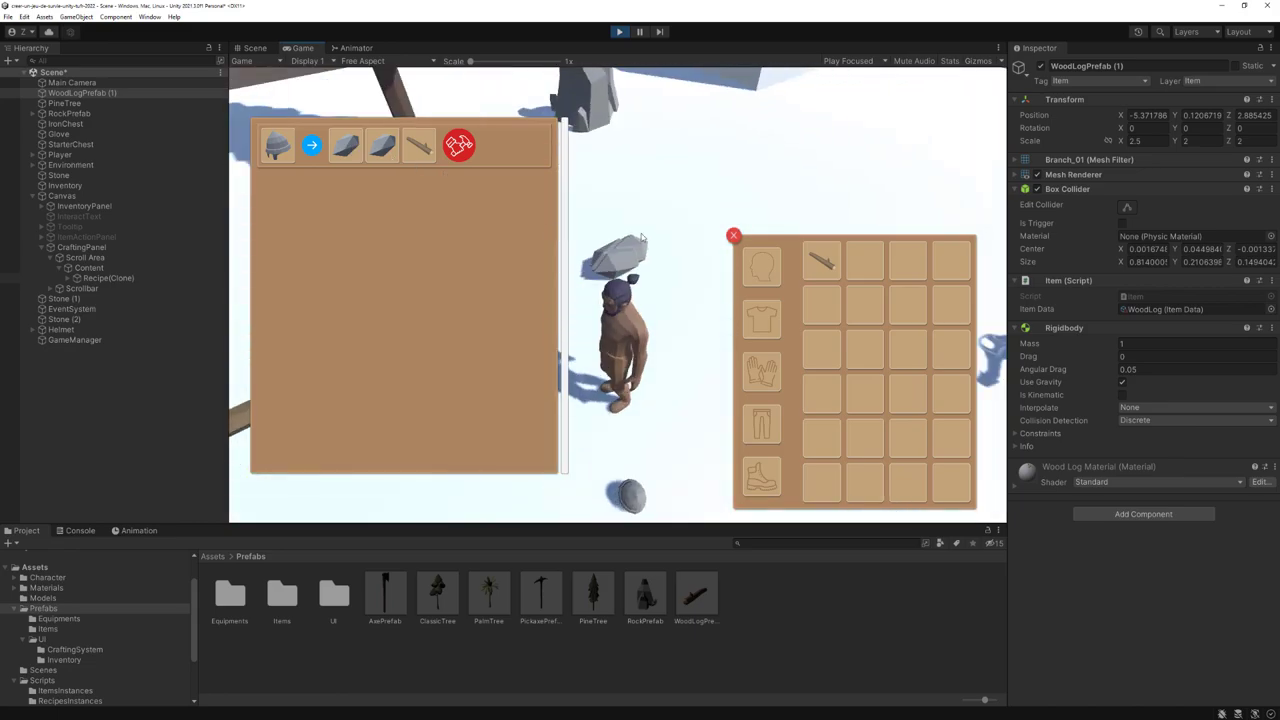
key("w")
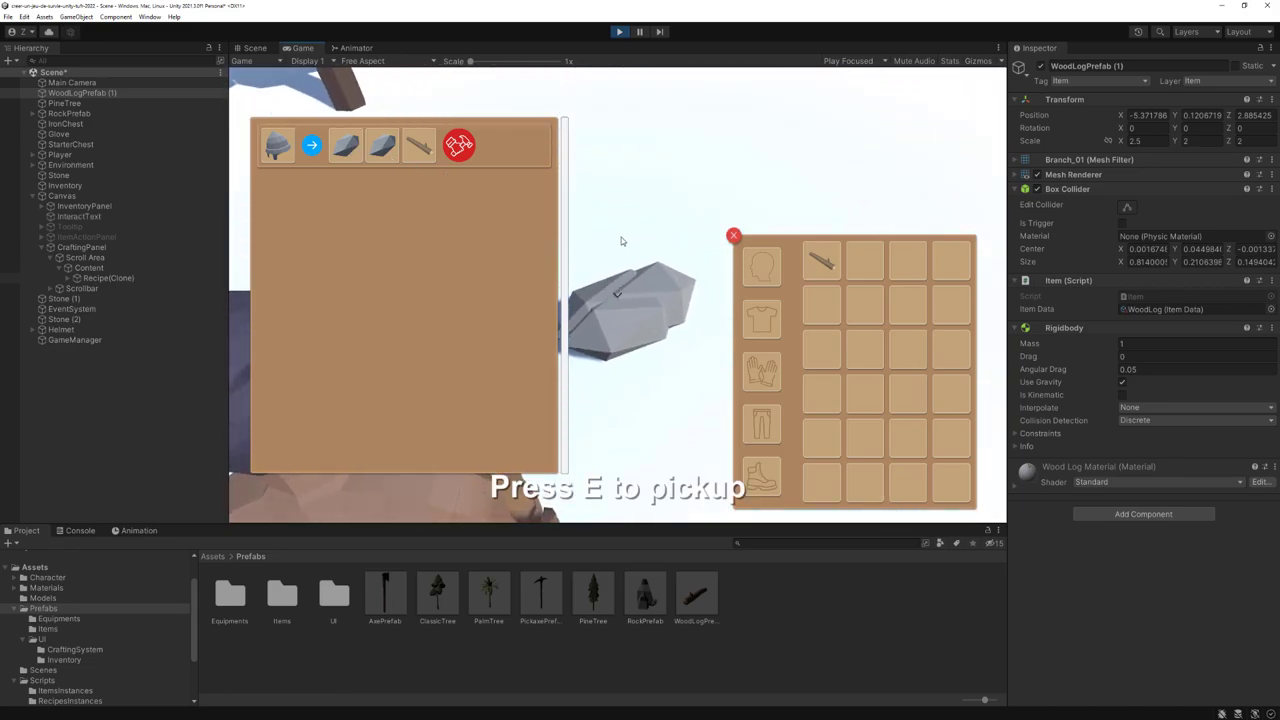
key("e")
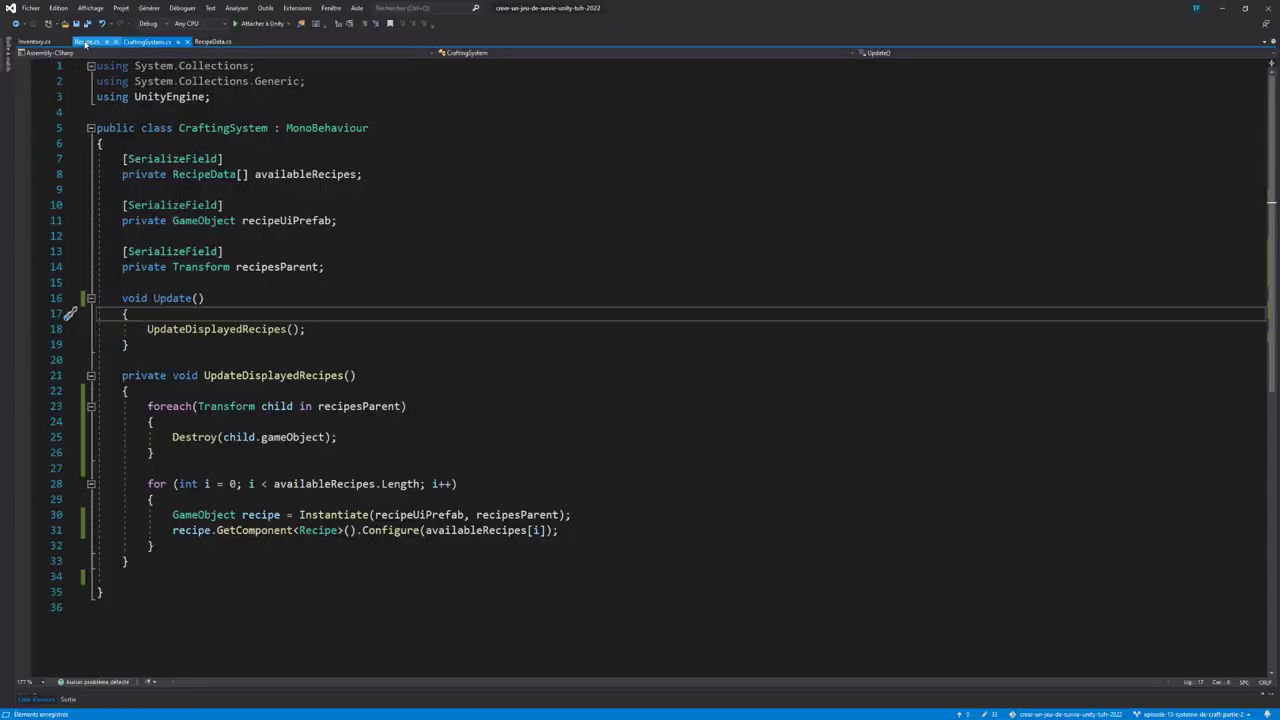
In Recipe.cs, highlight the if (!Inventory.instance.HasItem(requiredItem)) check inside Configure
left_click(85, 42)
scroll(663, 360, "down", 2)
left_click(173, 452)
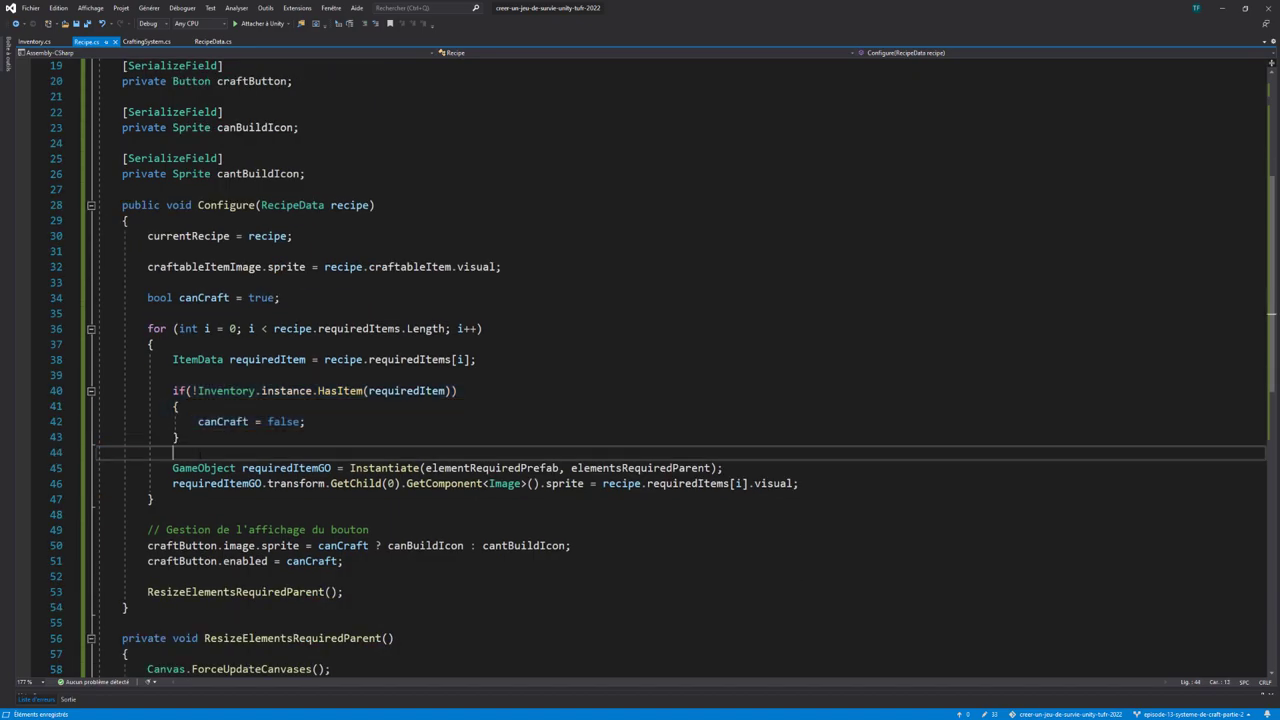
left_click_drag(179, 437, 168, 390)
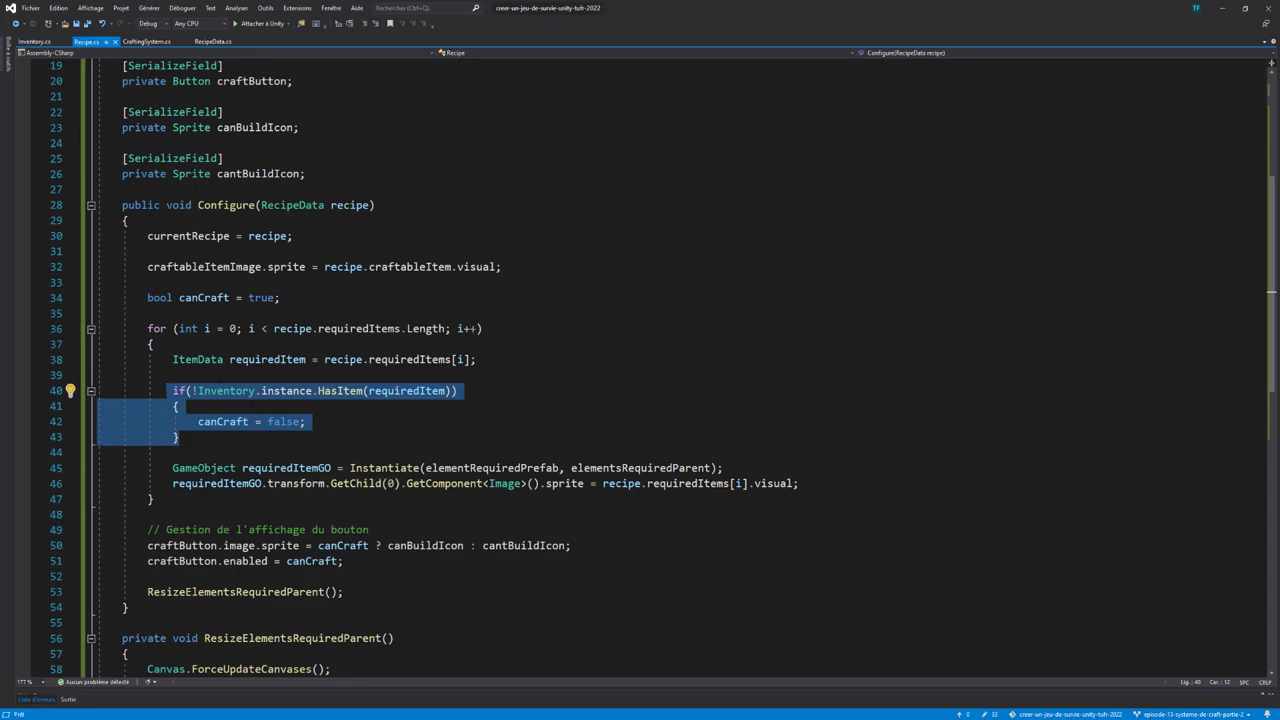
left_click(483, 328)
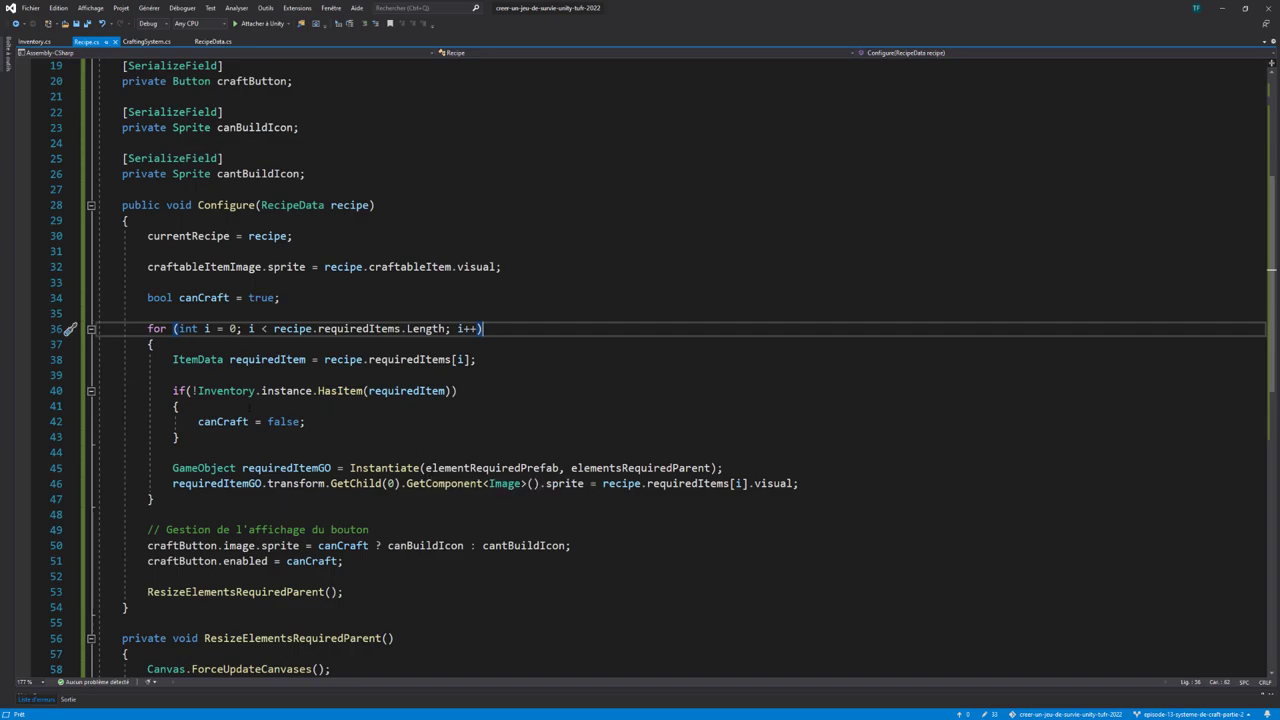
left_click_drag(180, 437, 172, 390)
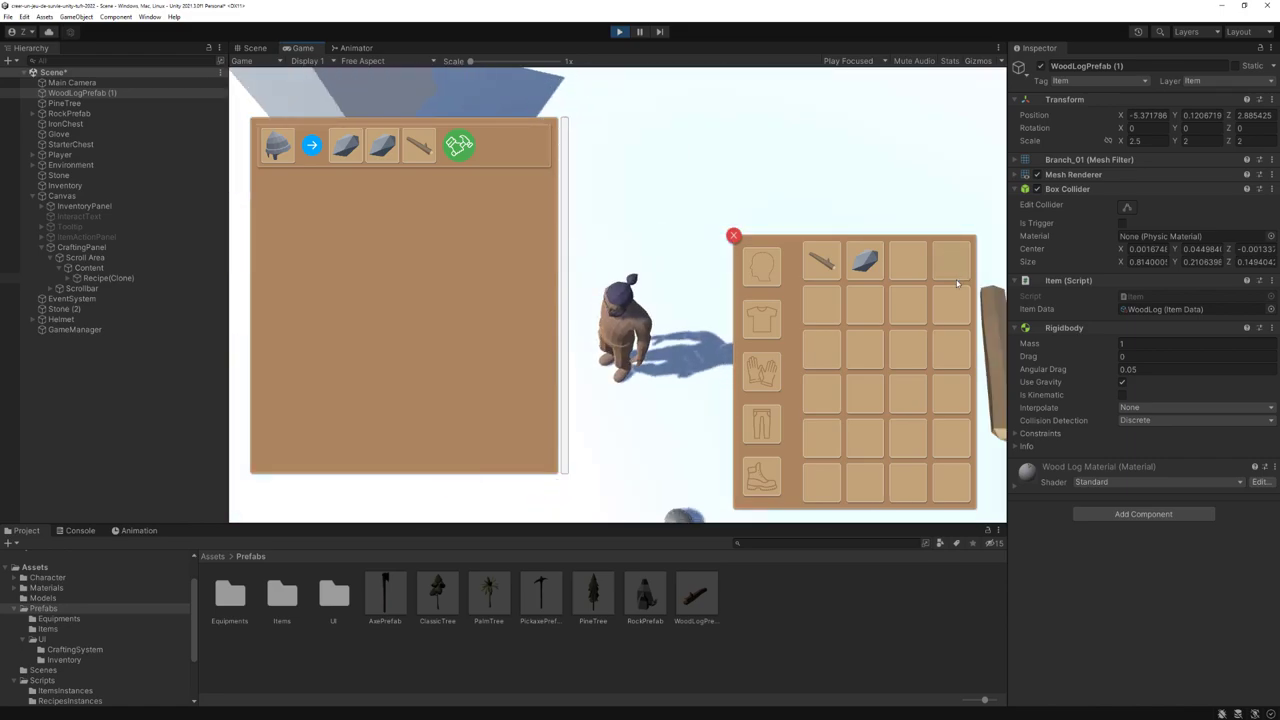
Inspect the inventory slots in the Game view, with the helmet recipe's craft button showing green
mouse_move(848, 264)
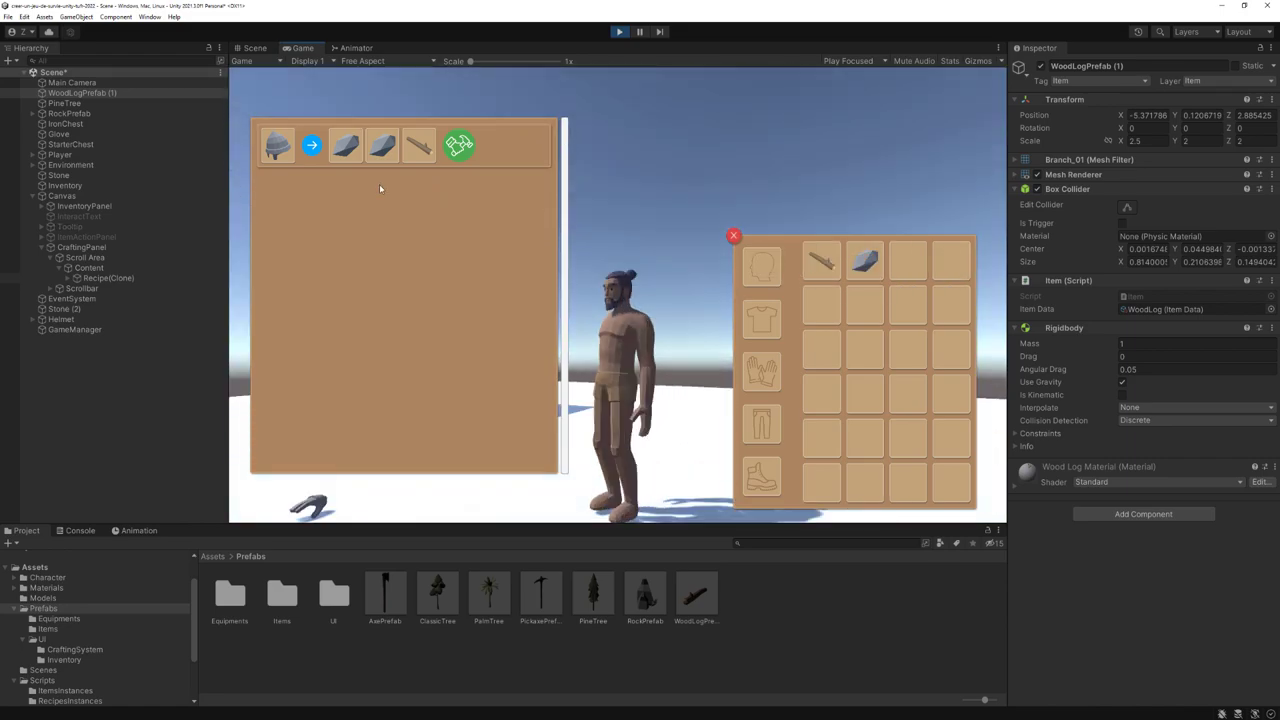
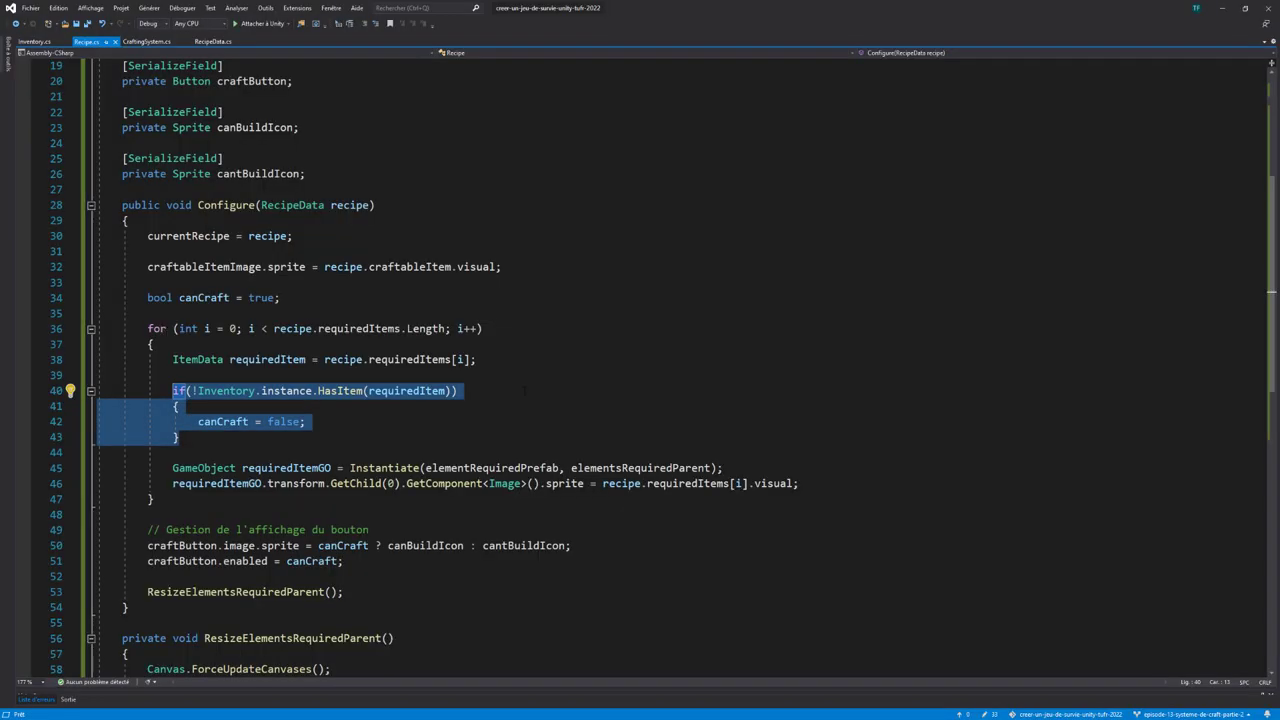
Highlight the HasItem call in Configure's condition on line 40, then bring up Inventory.cs
left_click(525, 390)
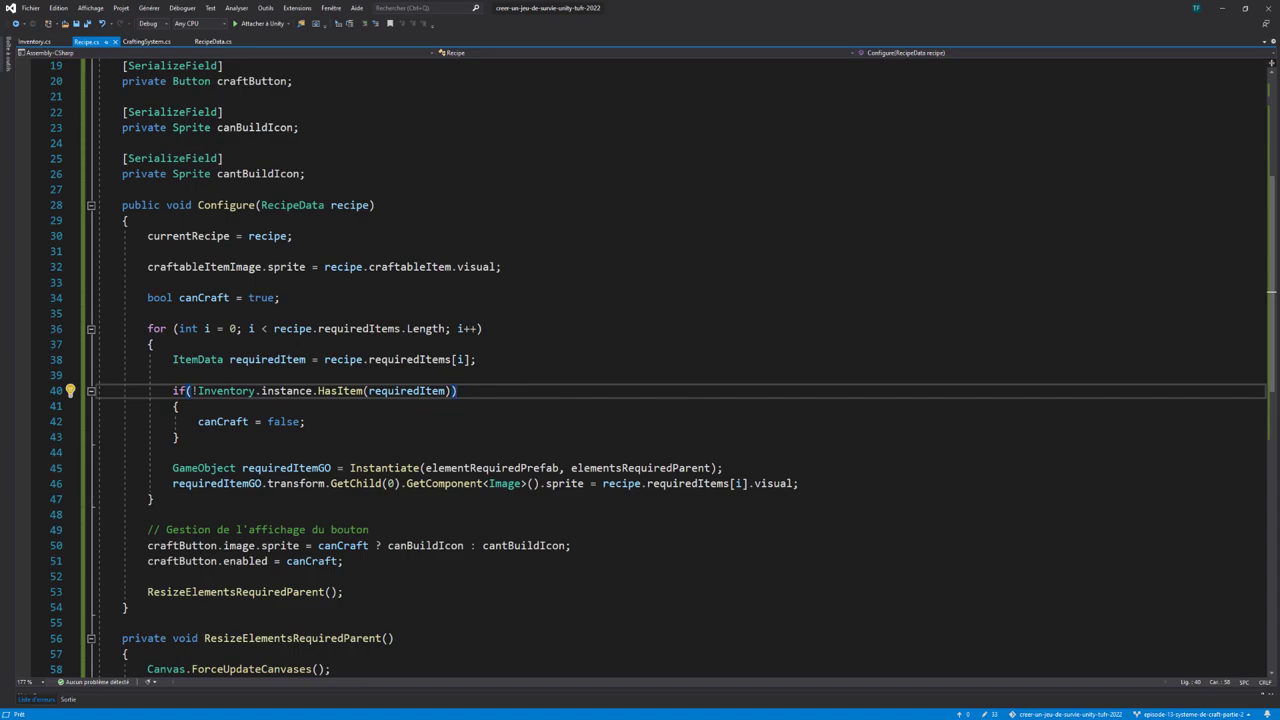
double_click(340, 390)
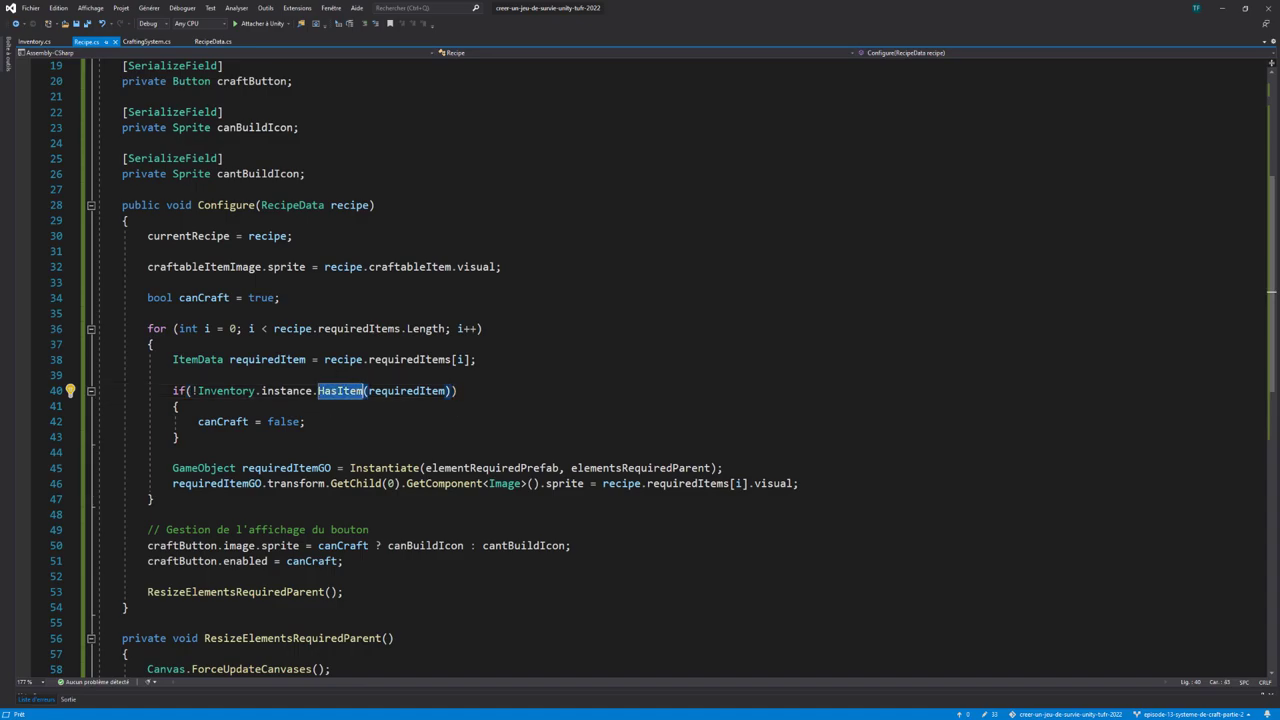
left_click(32, 42)
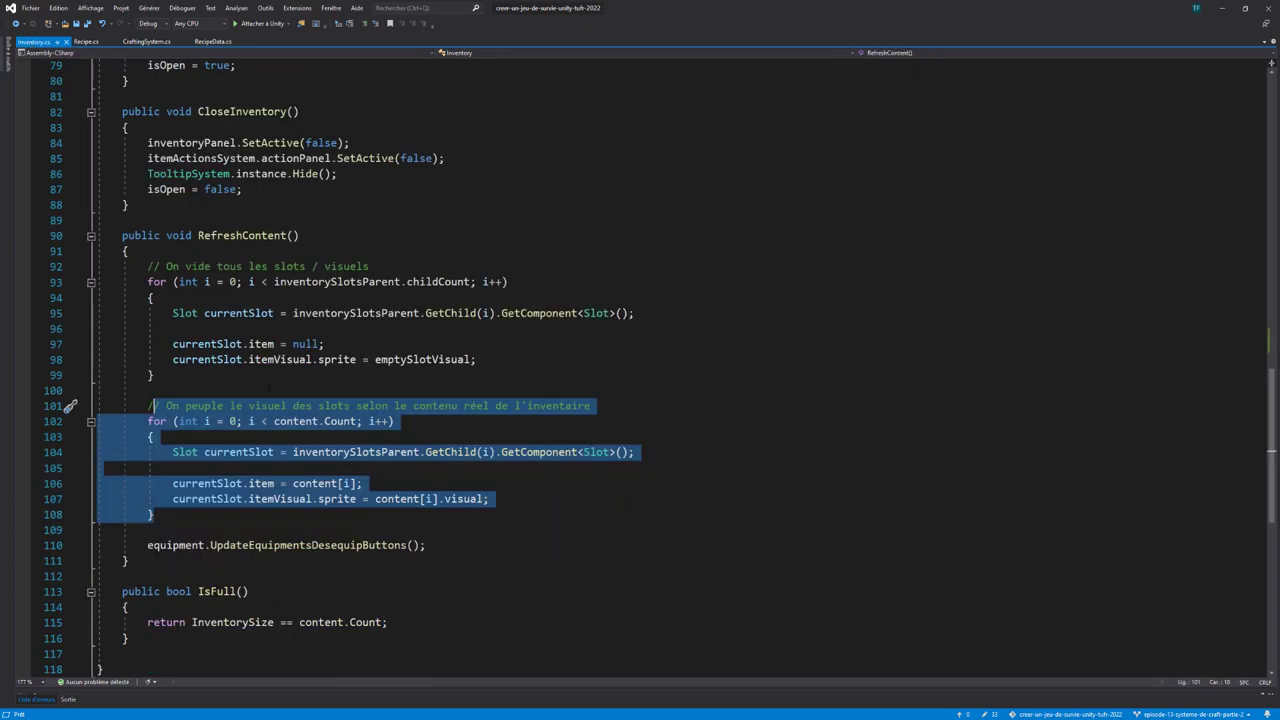
Rewrite the HasItem signature as List<ItemData> GetContent() with no parameter
scroll(268, 430, "up", 11)
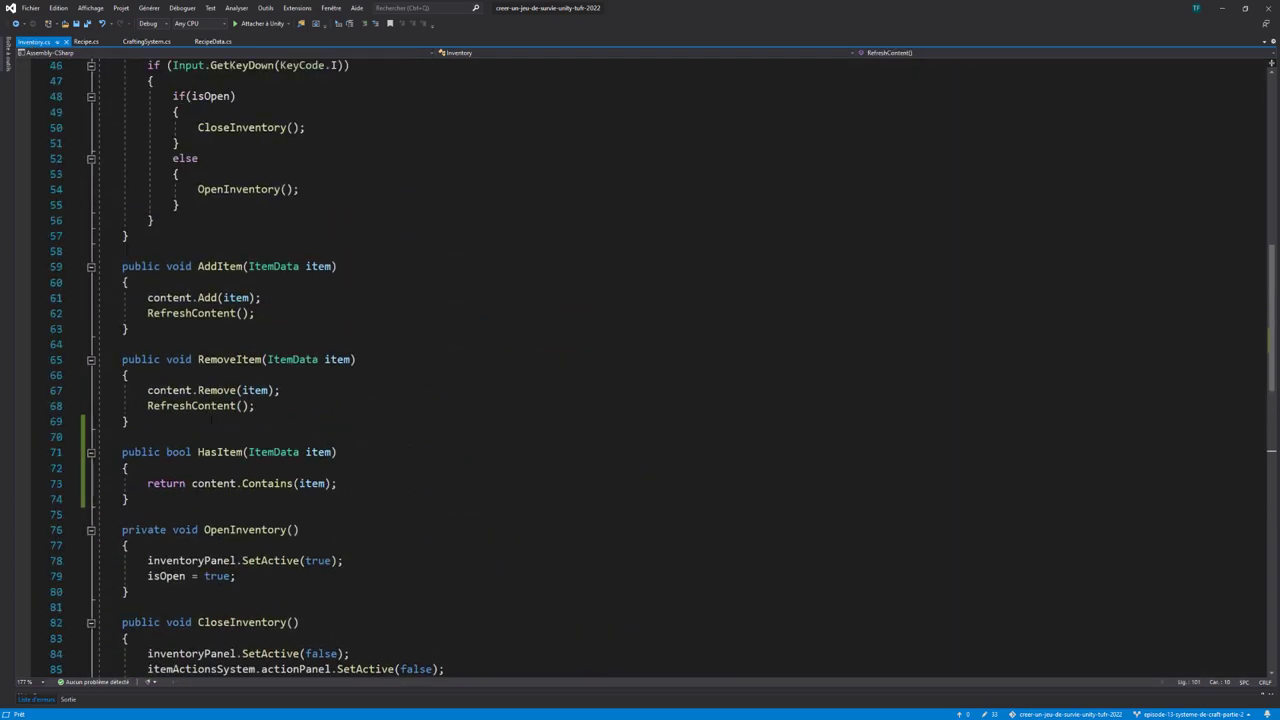
double_click(219, 452)
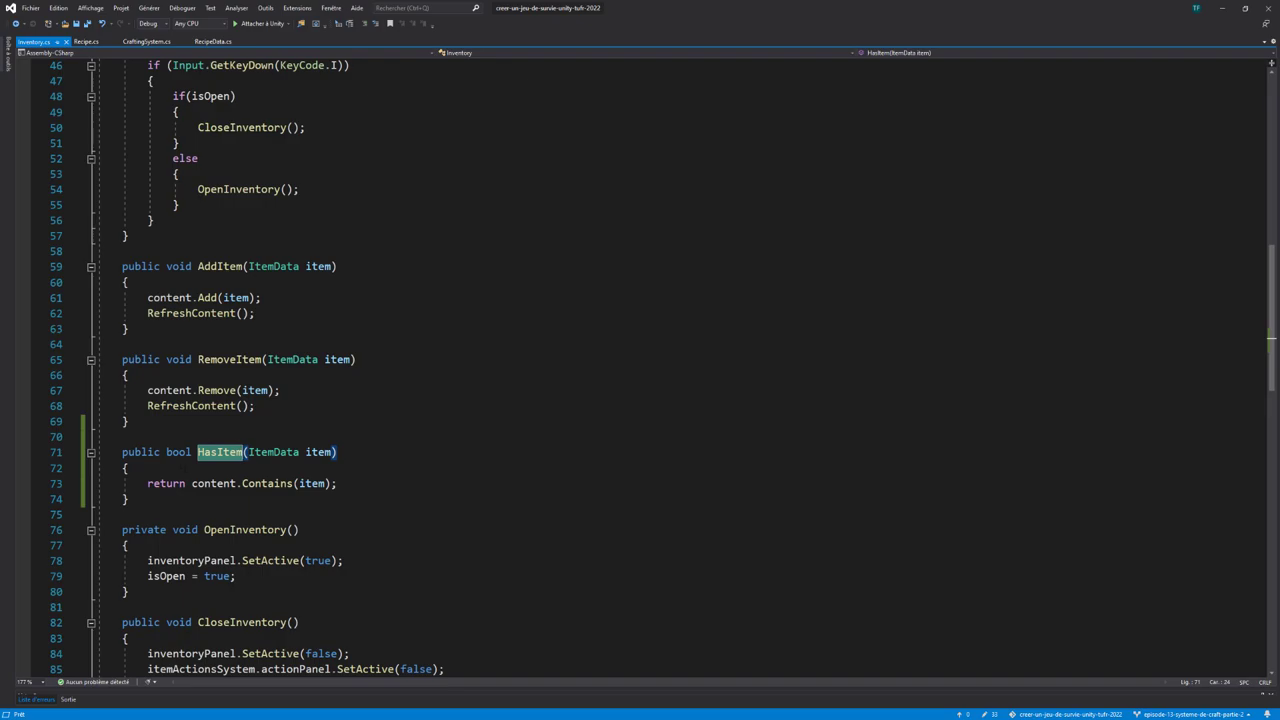
double_click(178, 452)
key("BackSpace")
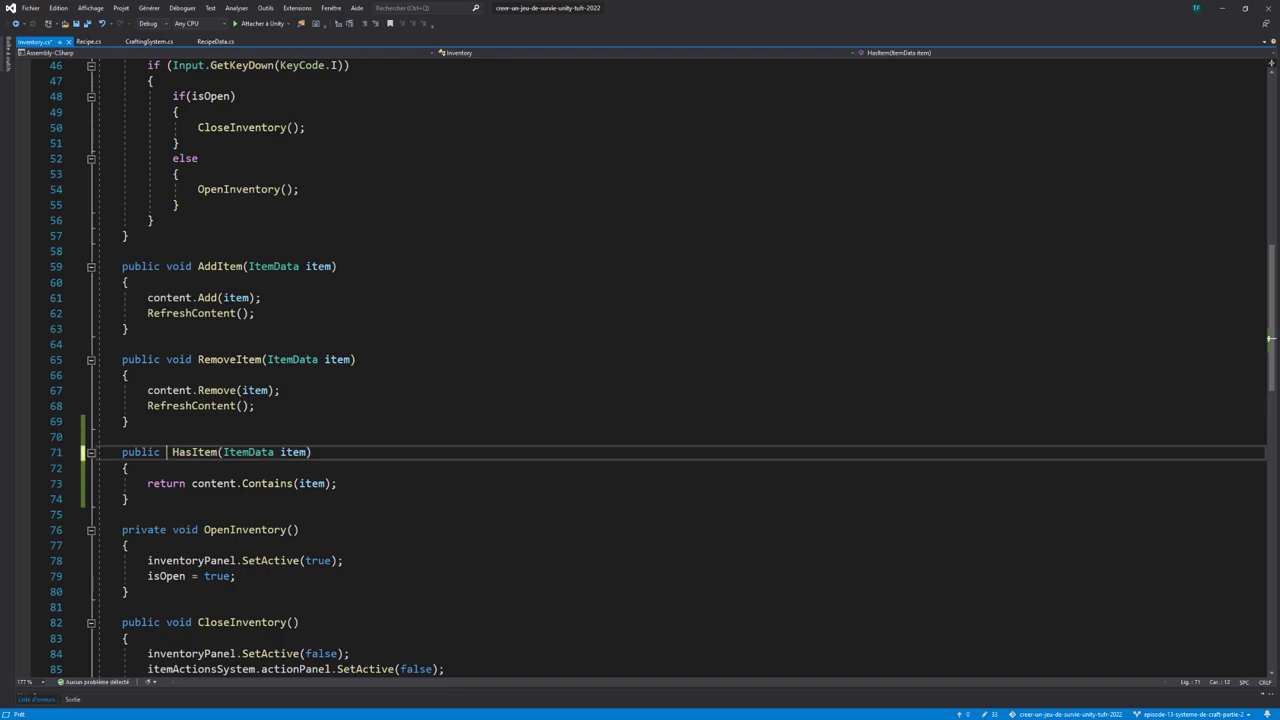
type("List")
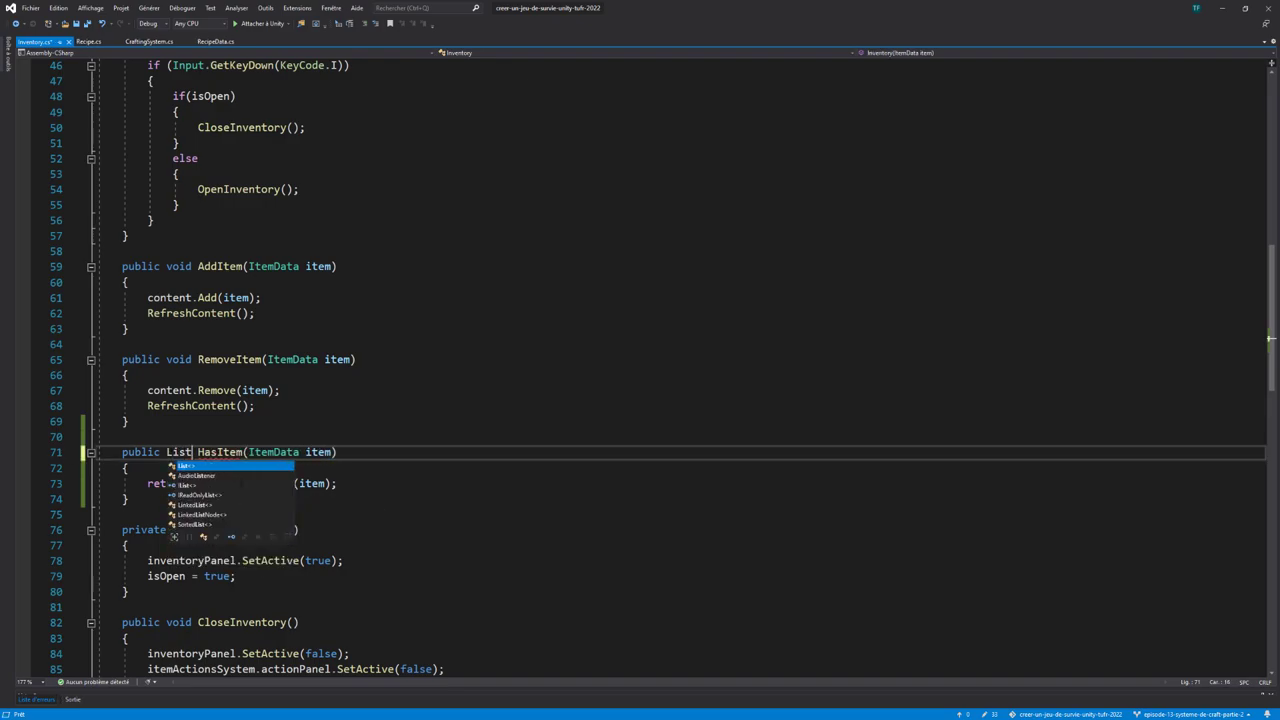
type("<ItemData")
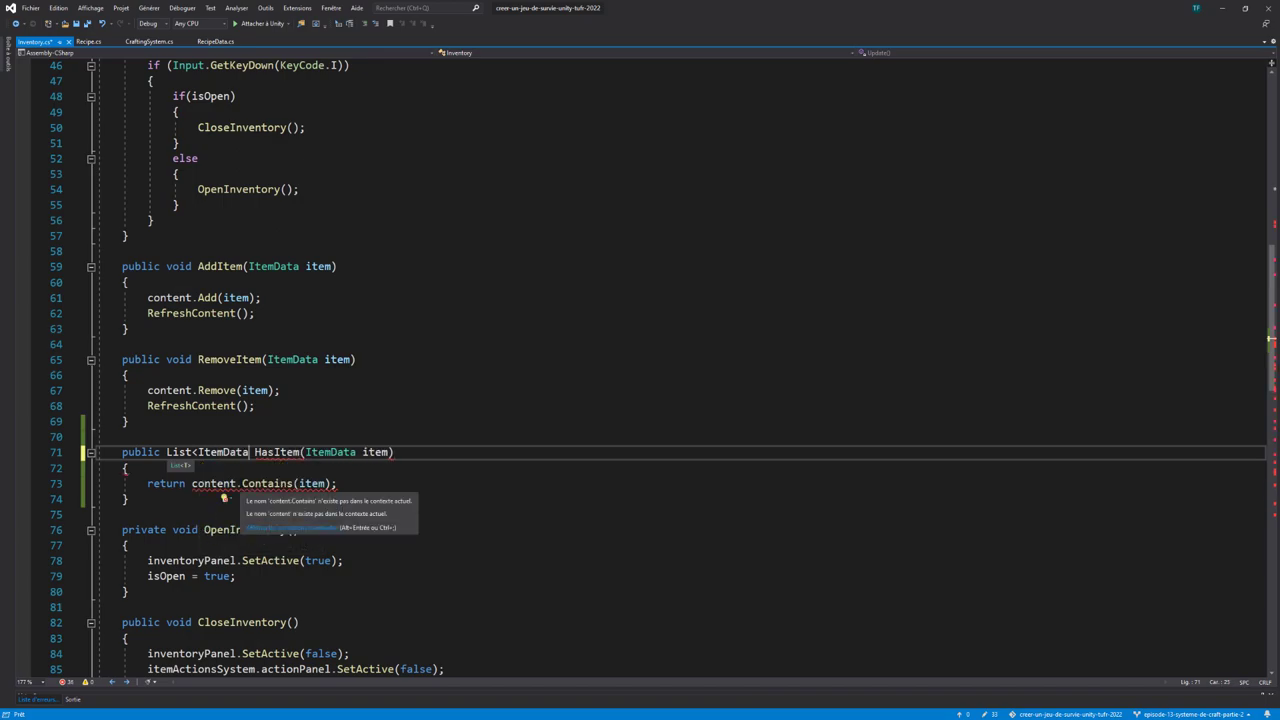
type(">")
double_click(268, 452)
key("BackSpace")
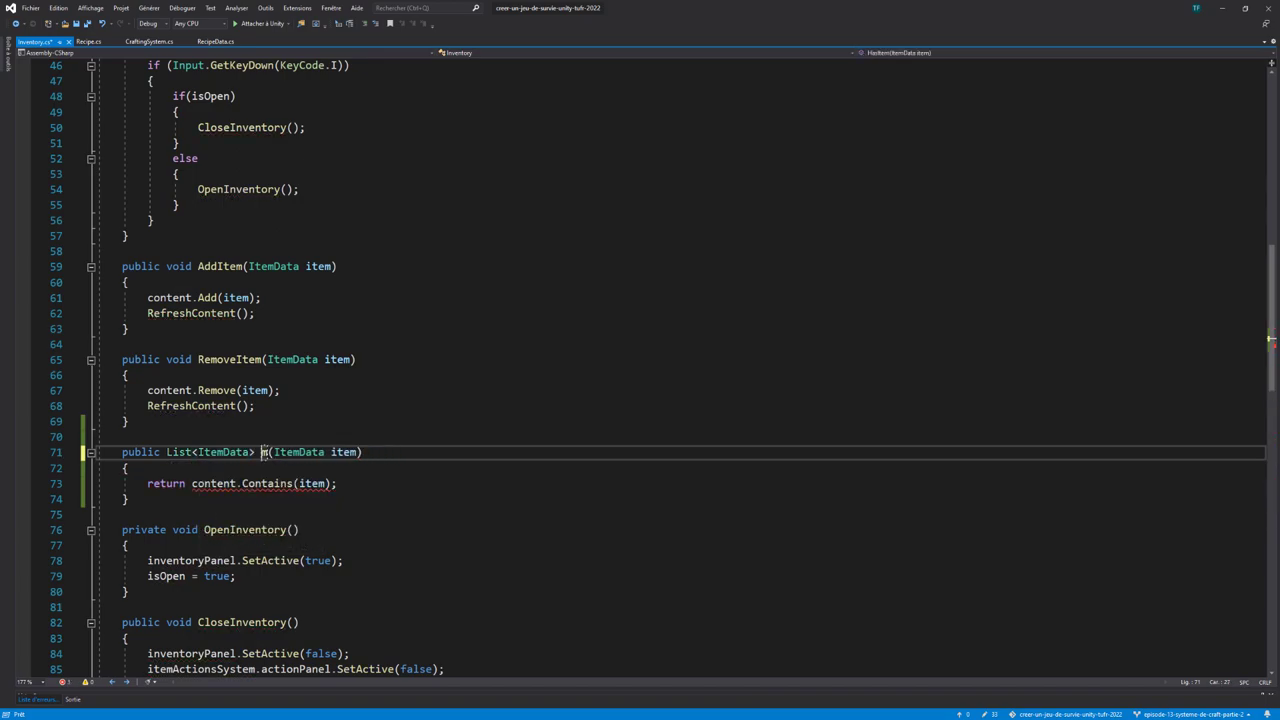
type("GetConten")
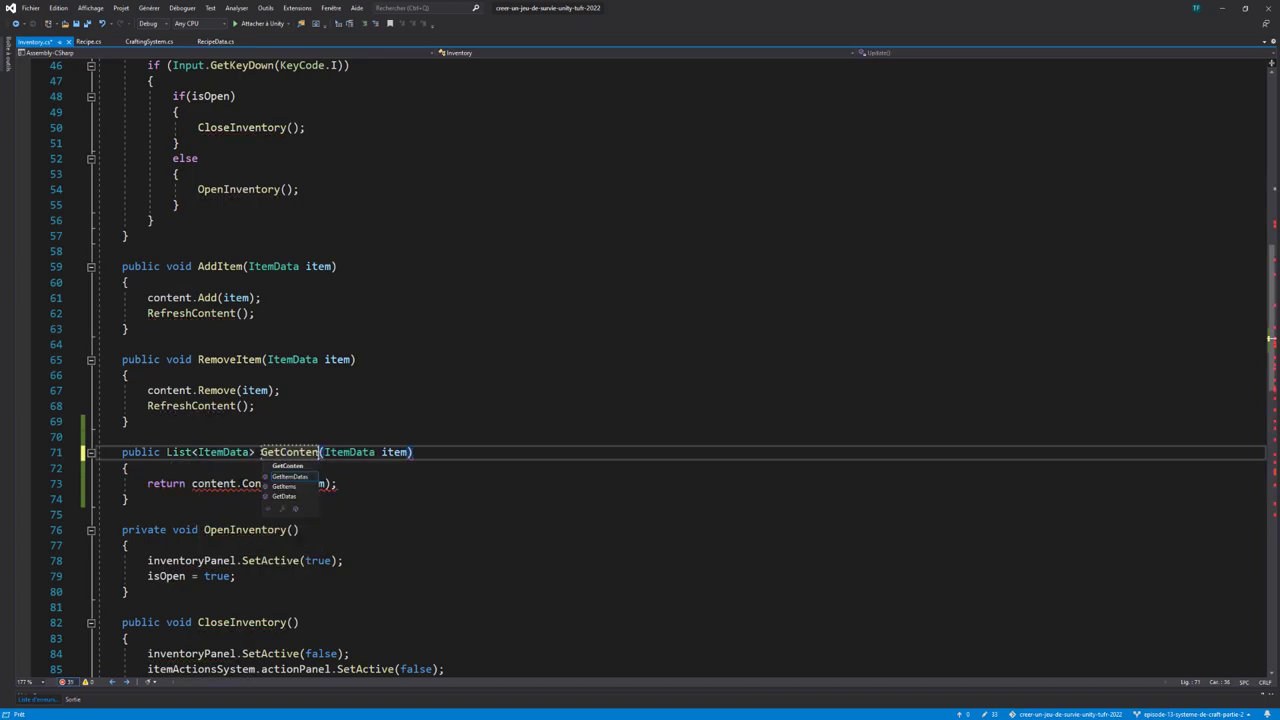
type("t")
key("Right")
key("Delete")
key("Delete")
key("Delete")
key("Delete")
key("Delete")
key("Delete")
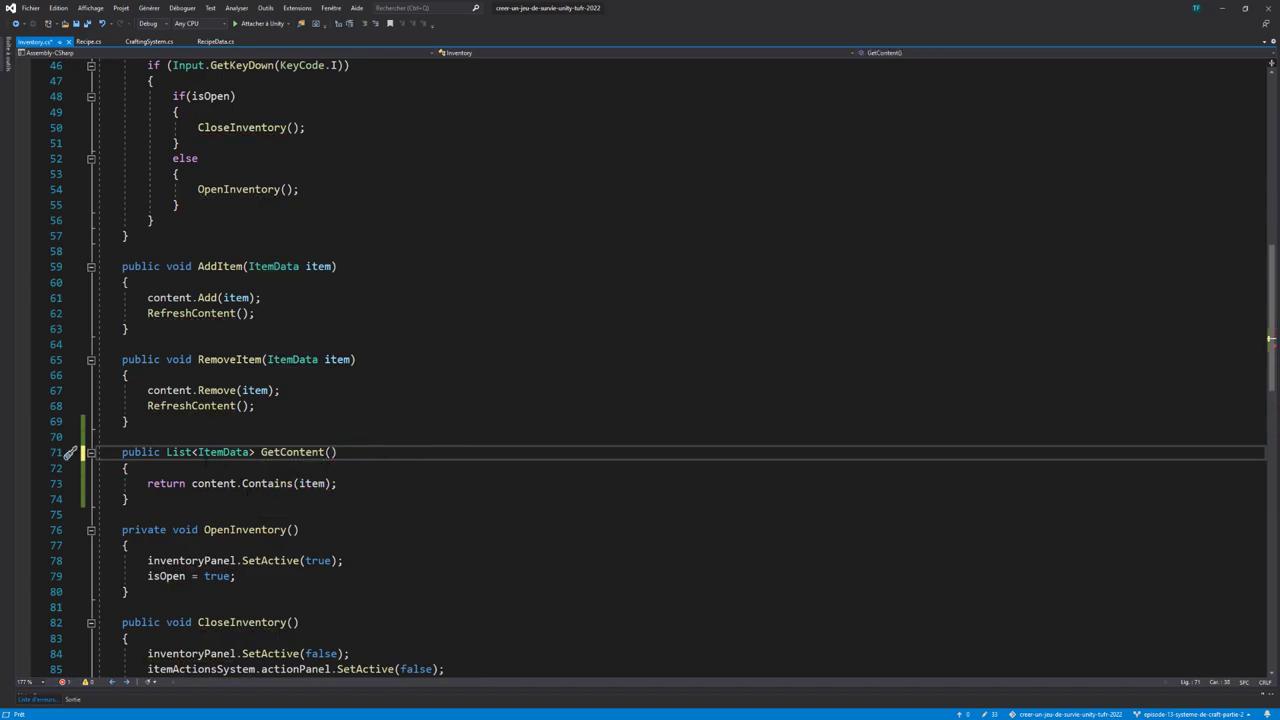
Make GetContent return content instead of the Contains check, save Inventory.cs, and go back to Recipe.cs
left_click_drag(238, 484, 332, 484)
key("BackSpace")
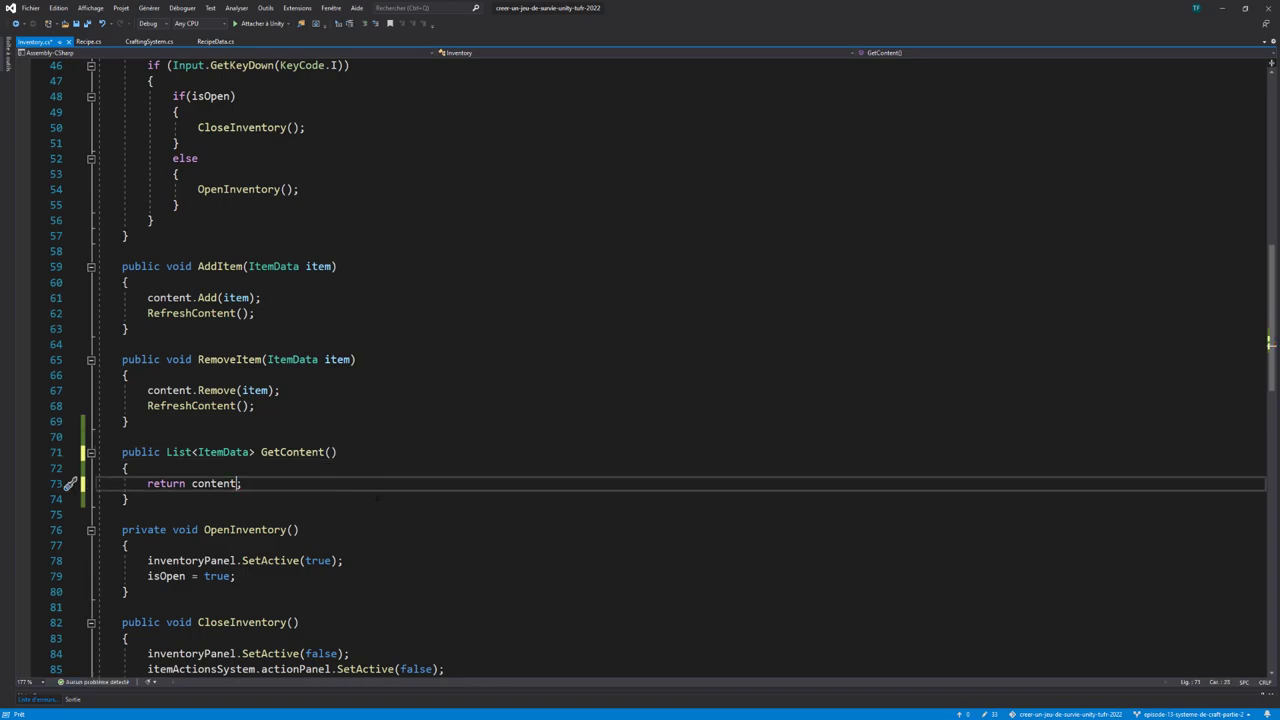
key("ctrl+s")
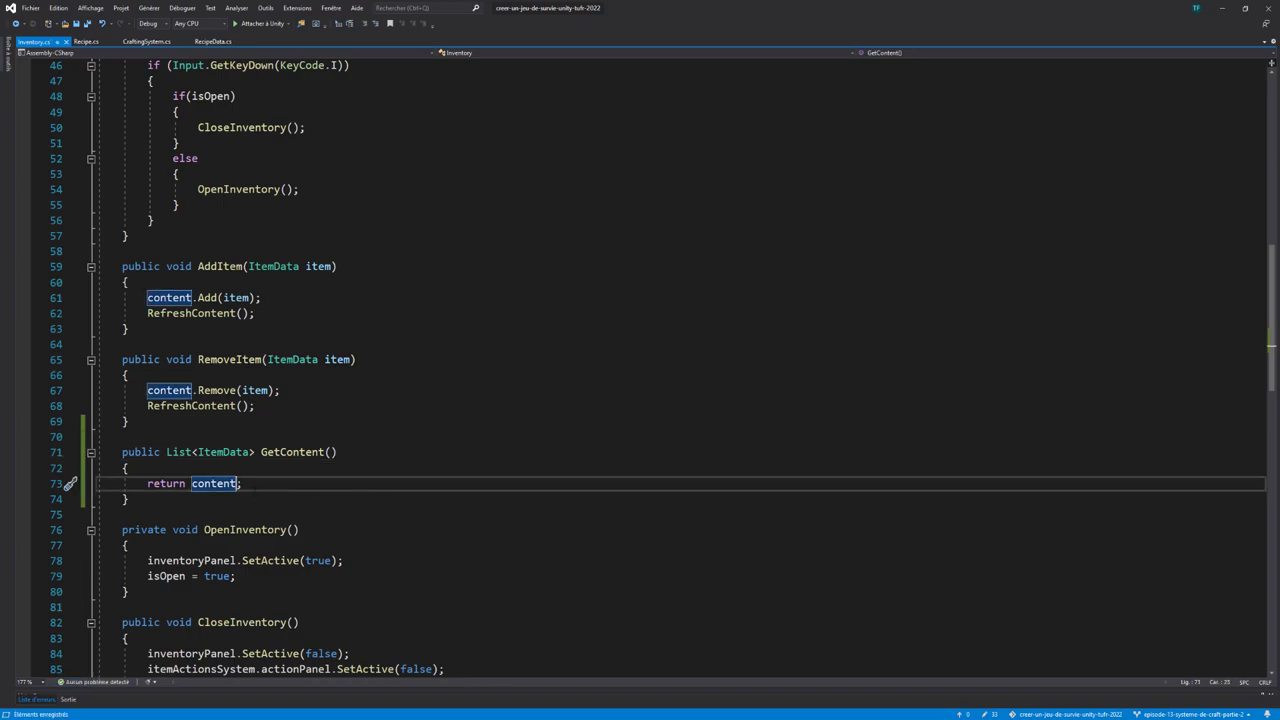
key("Home")
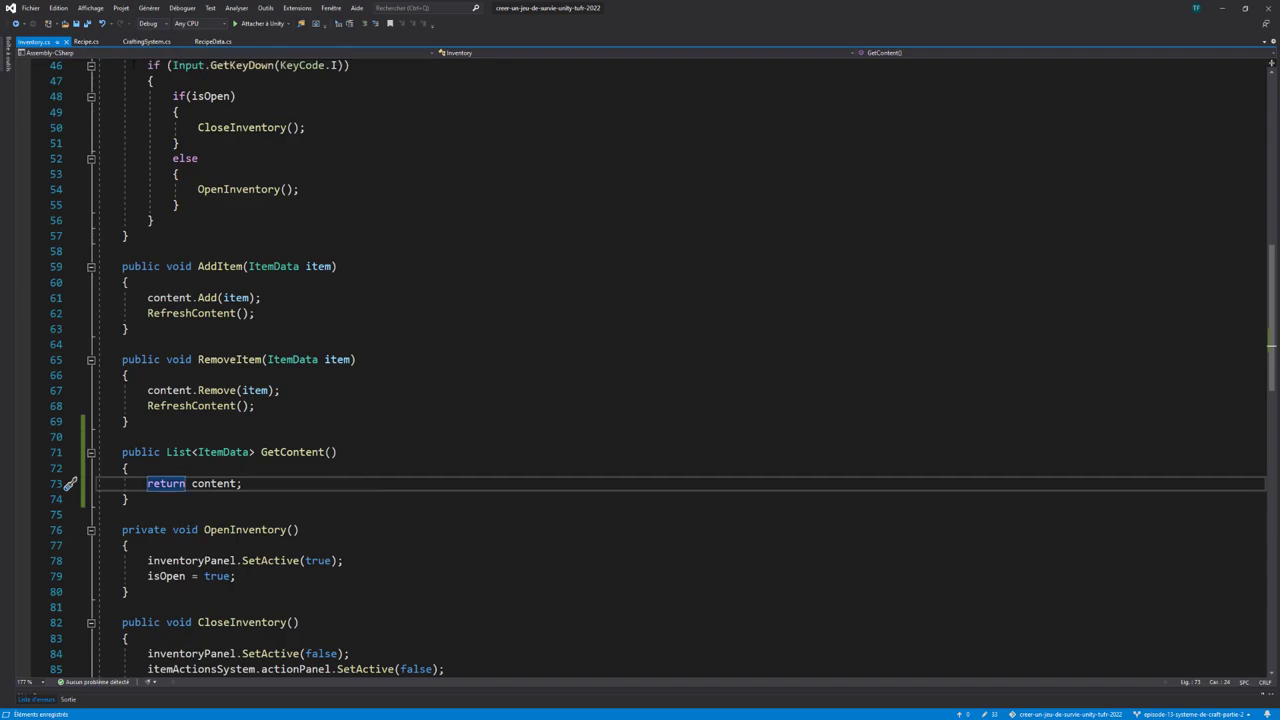
left_click(86, 41)
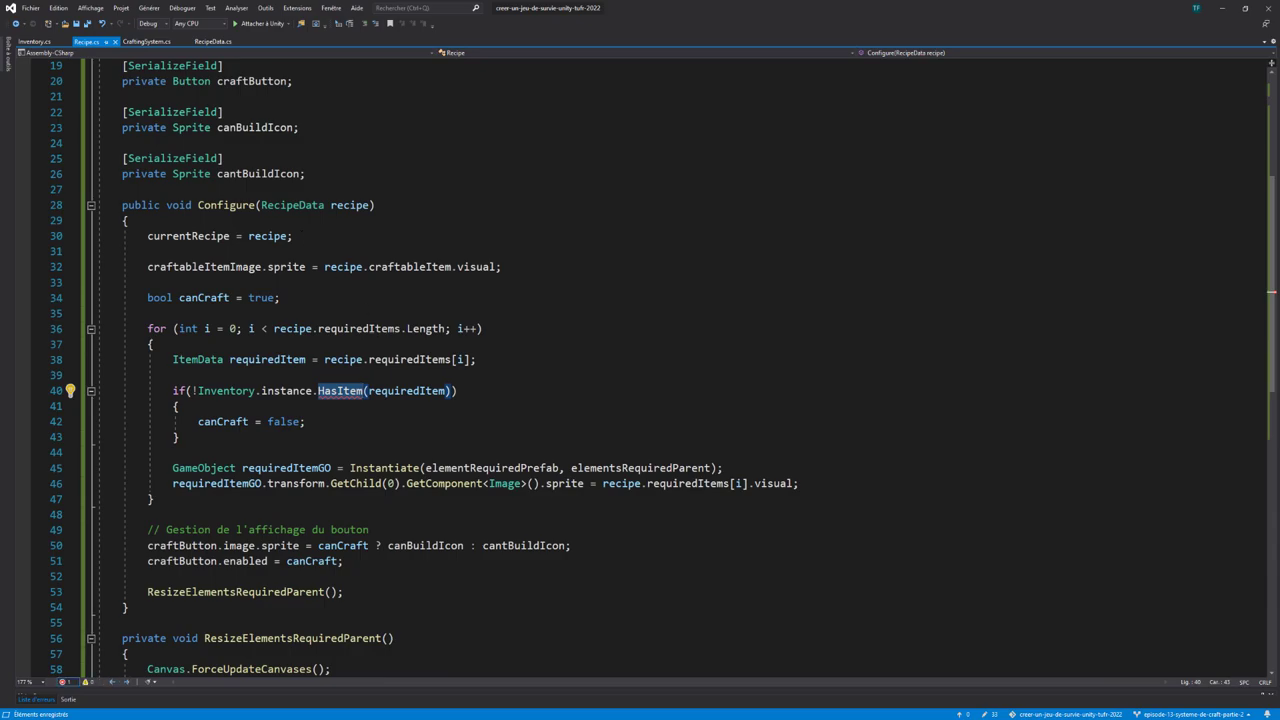
Add List<ItemData> inventoryCopy = new List<ItemData>(Inventory.instance.GetContent()); above the loop
left_click(217, 313)
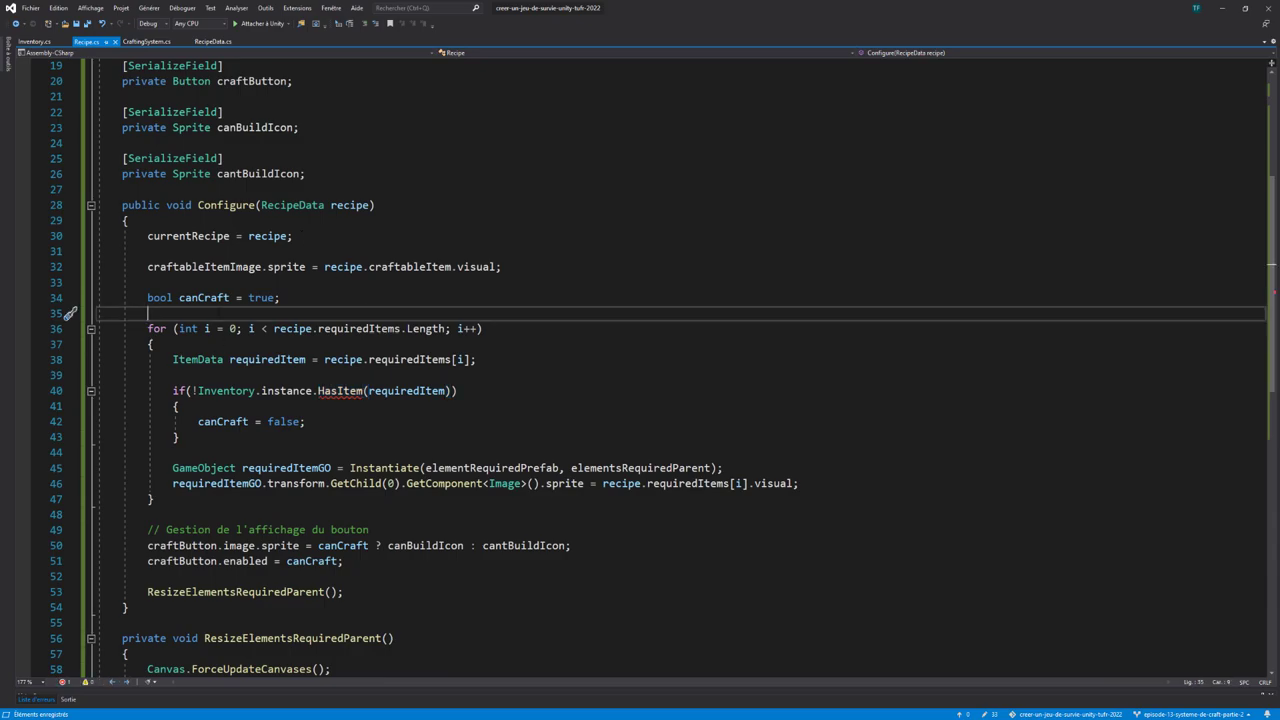
key("Return")
key("Return")
type("List")
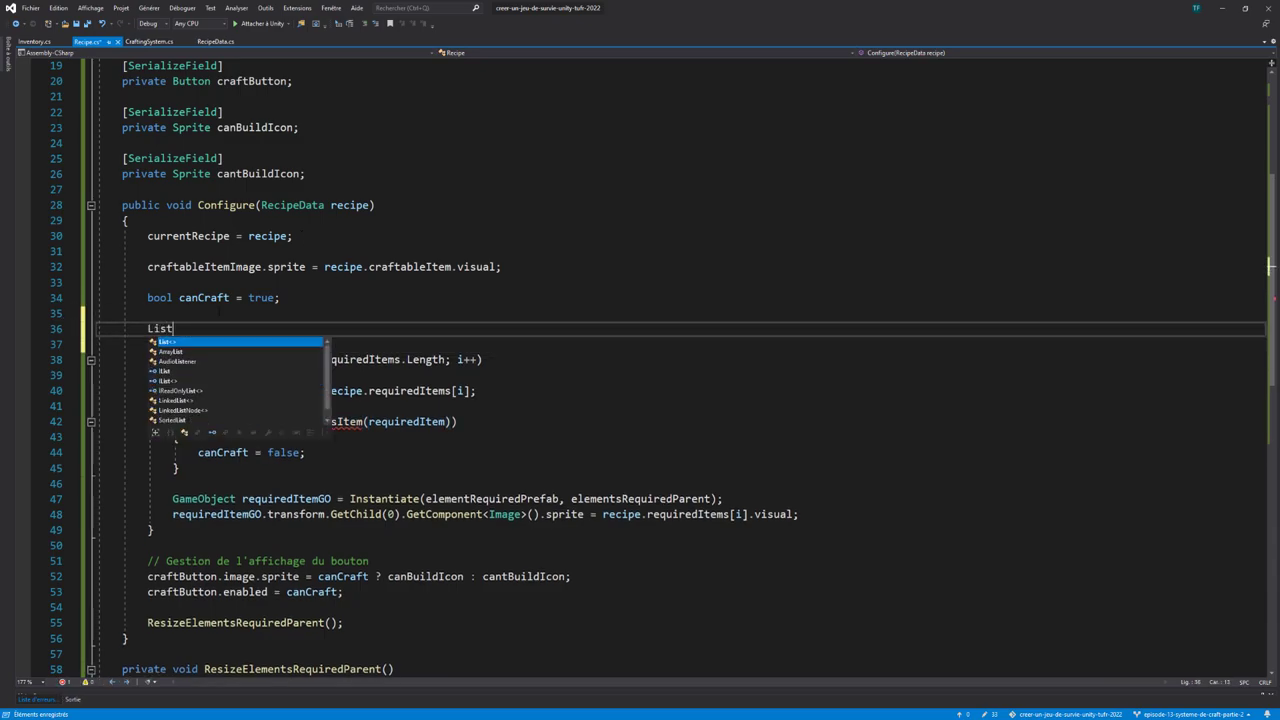
type("<ItemD")
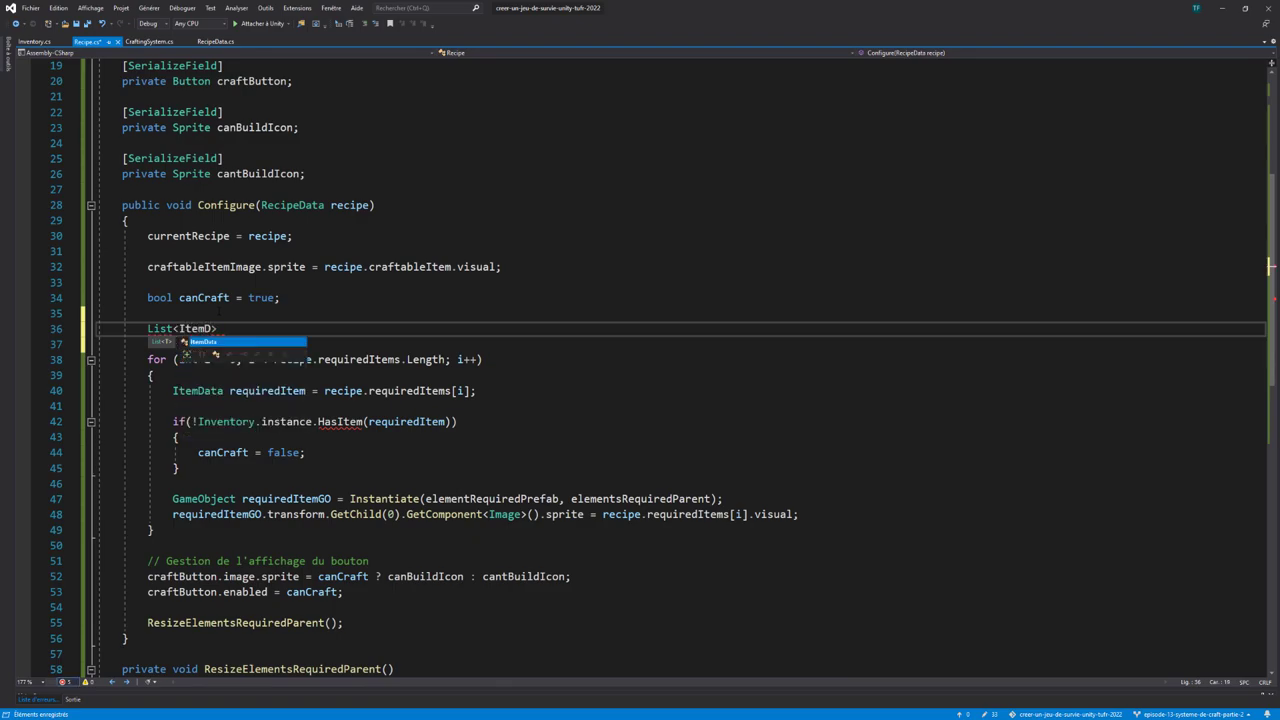
type(">in")
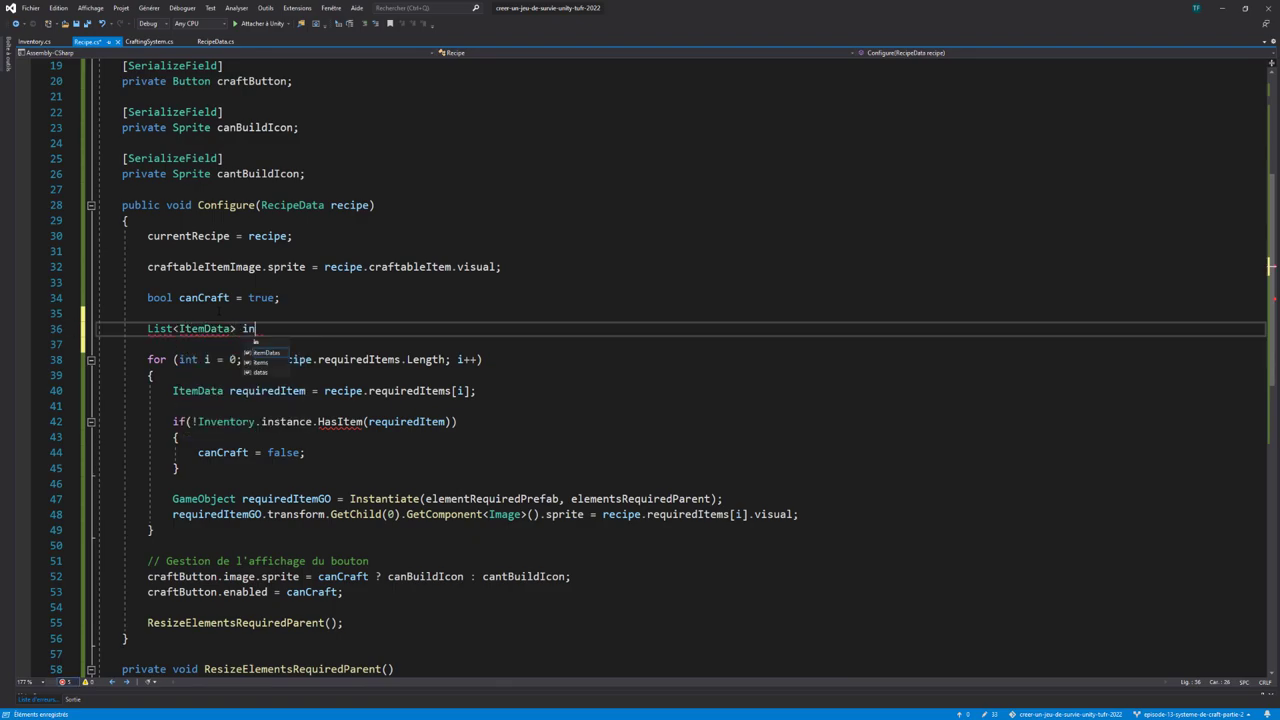
type("ventoryCopy ")
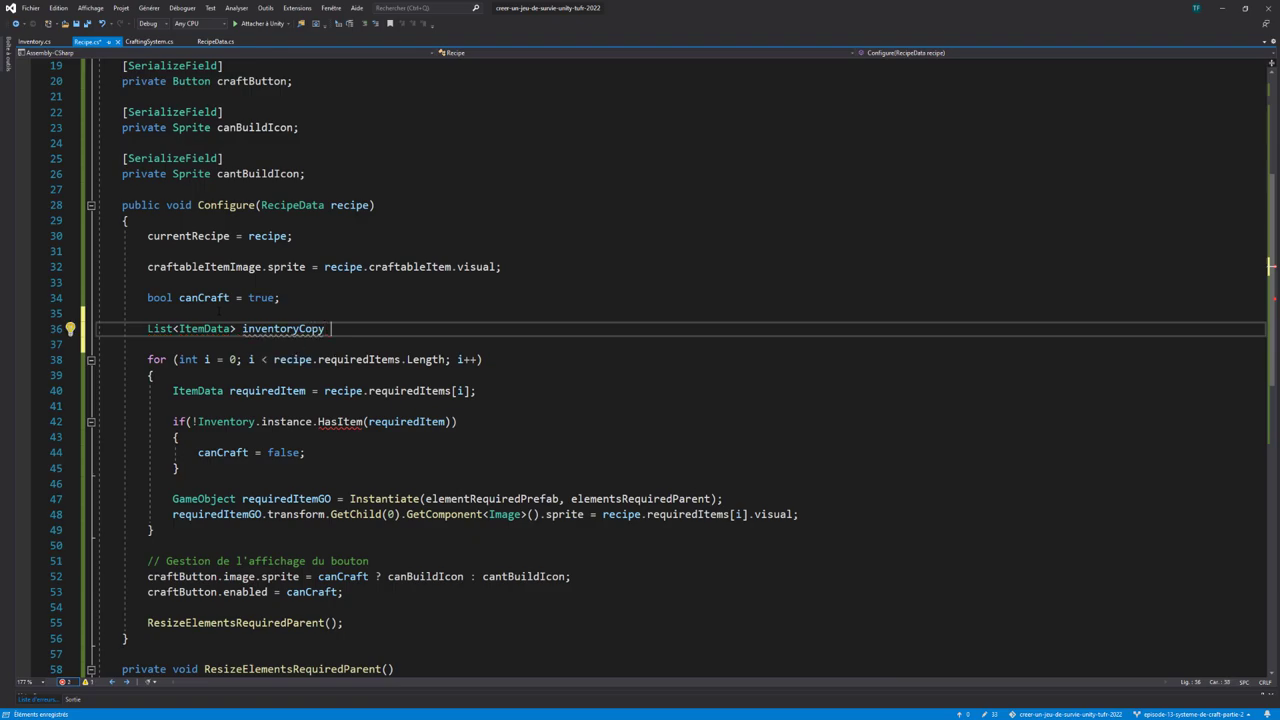
type("= new List")
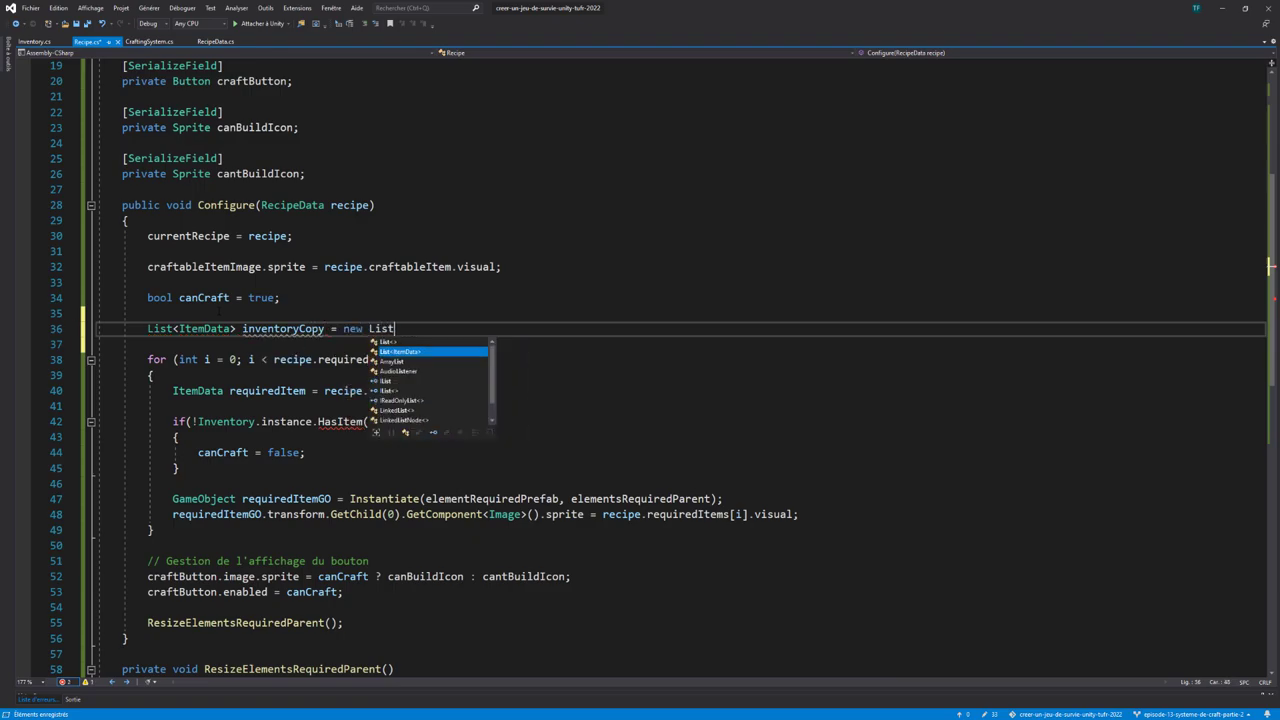
type("<Item")
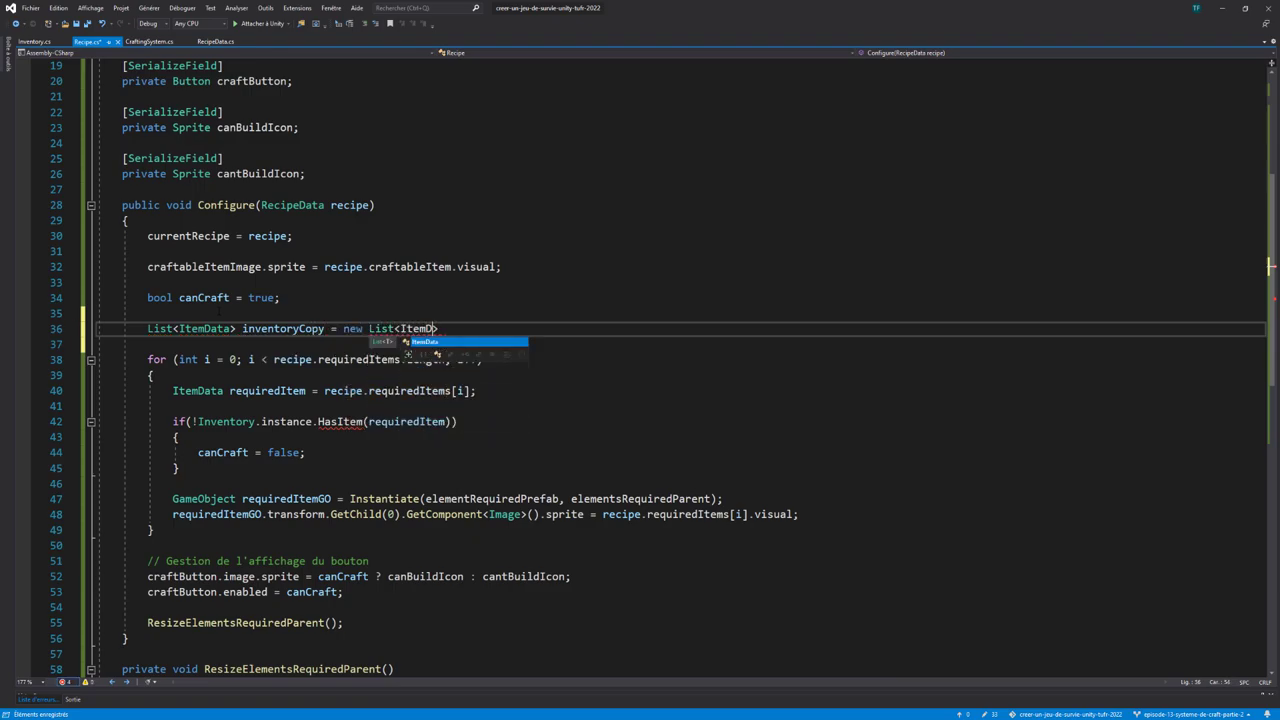
type("Data")
type("(Invent")
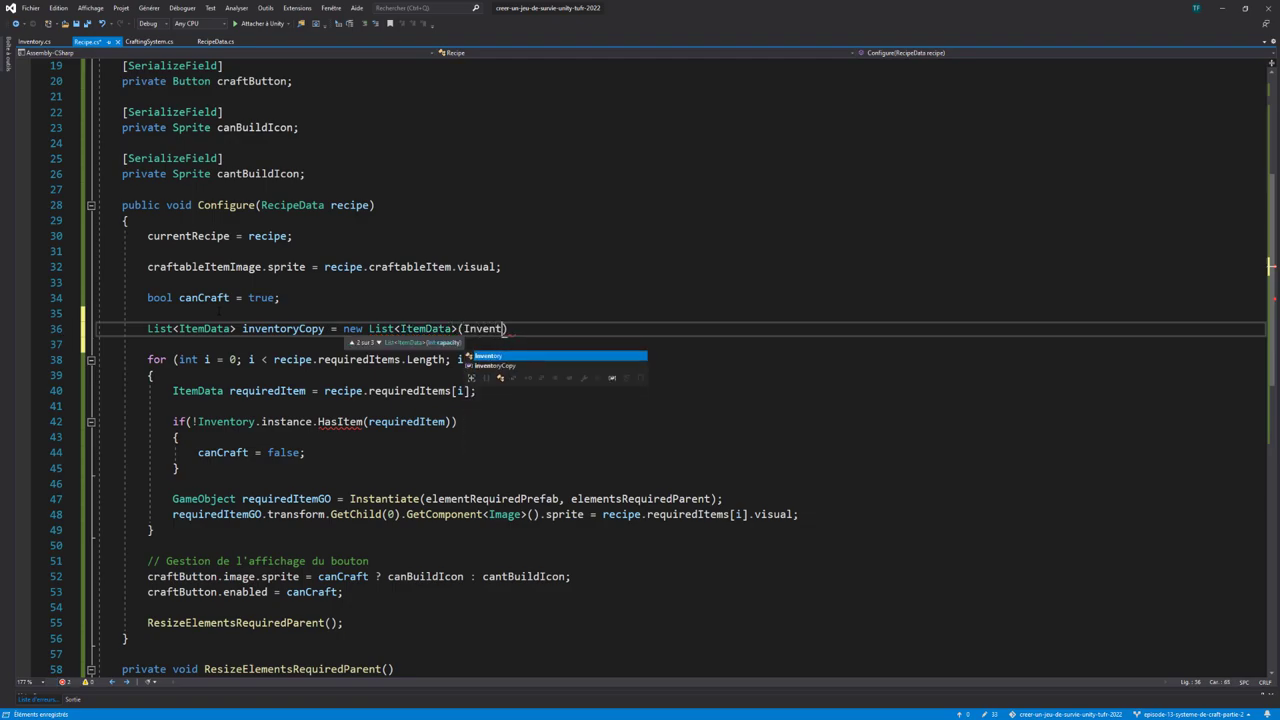
type("ory.")
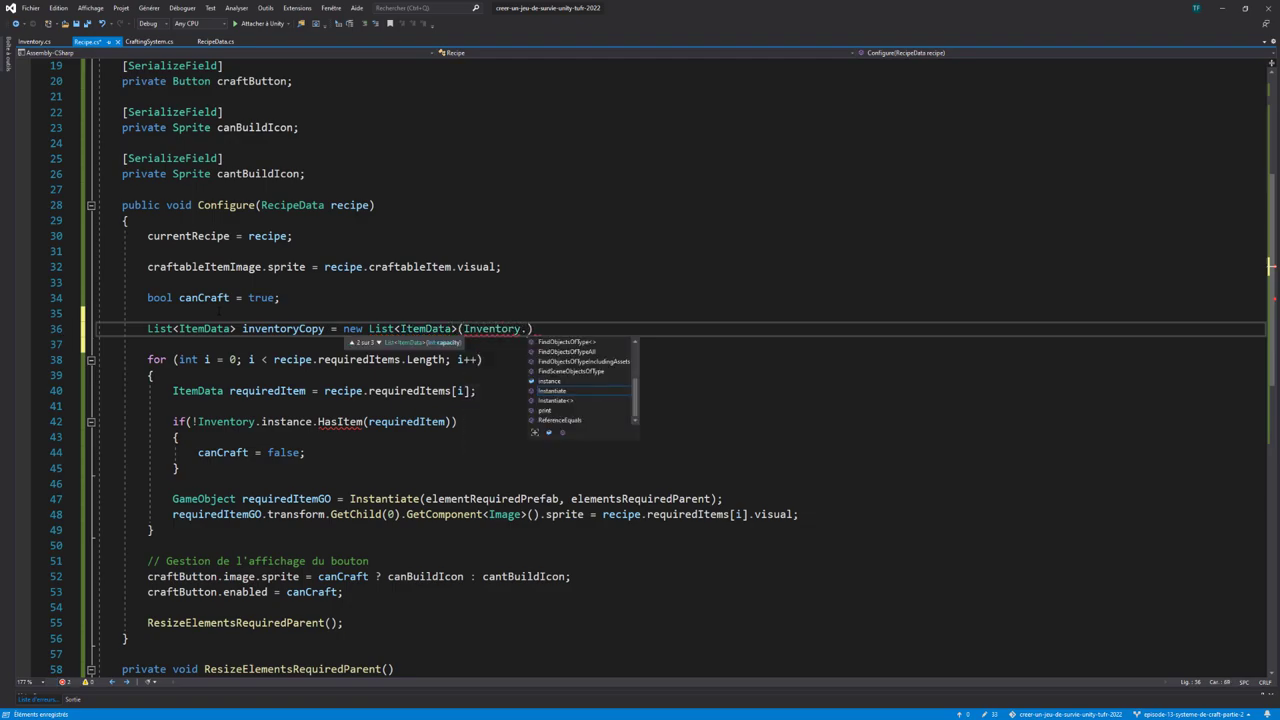
type("instance.get")
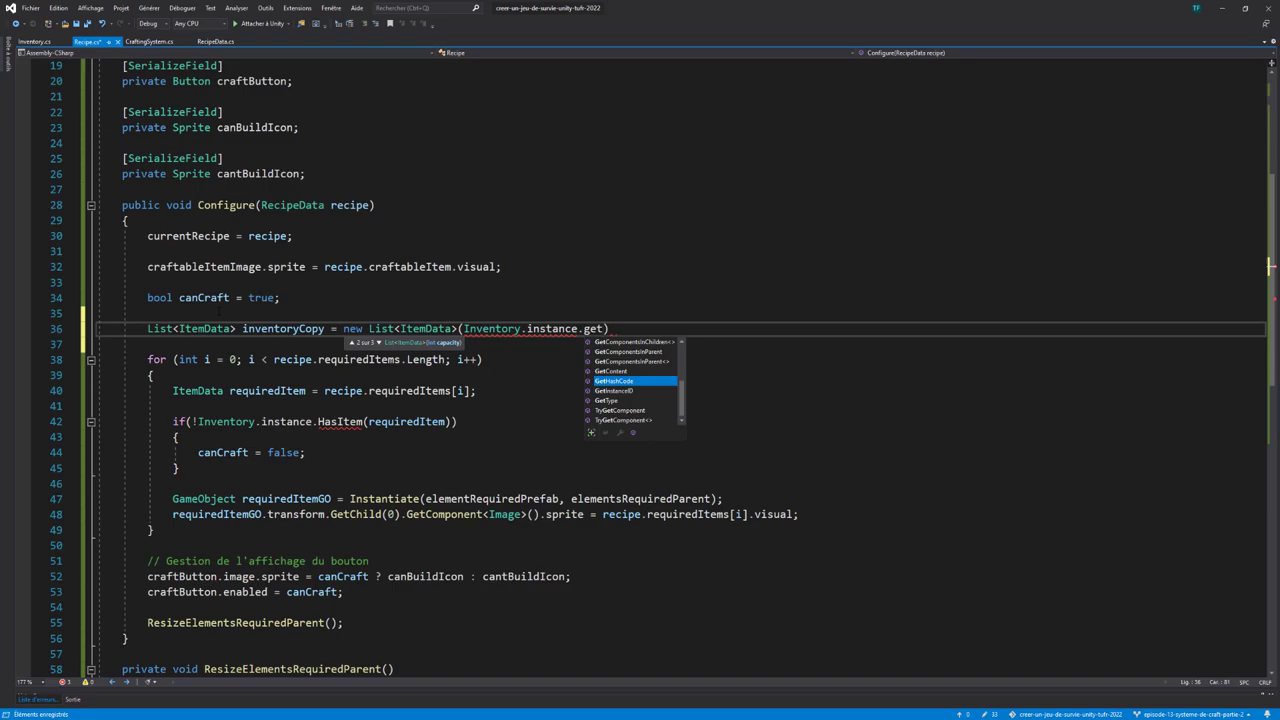
type("cont")
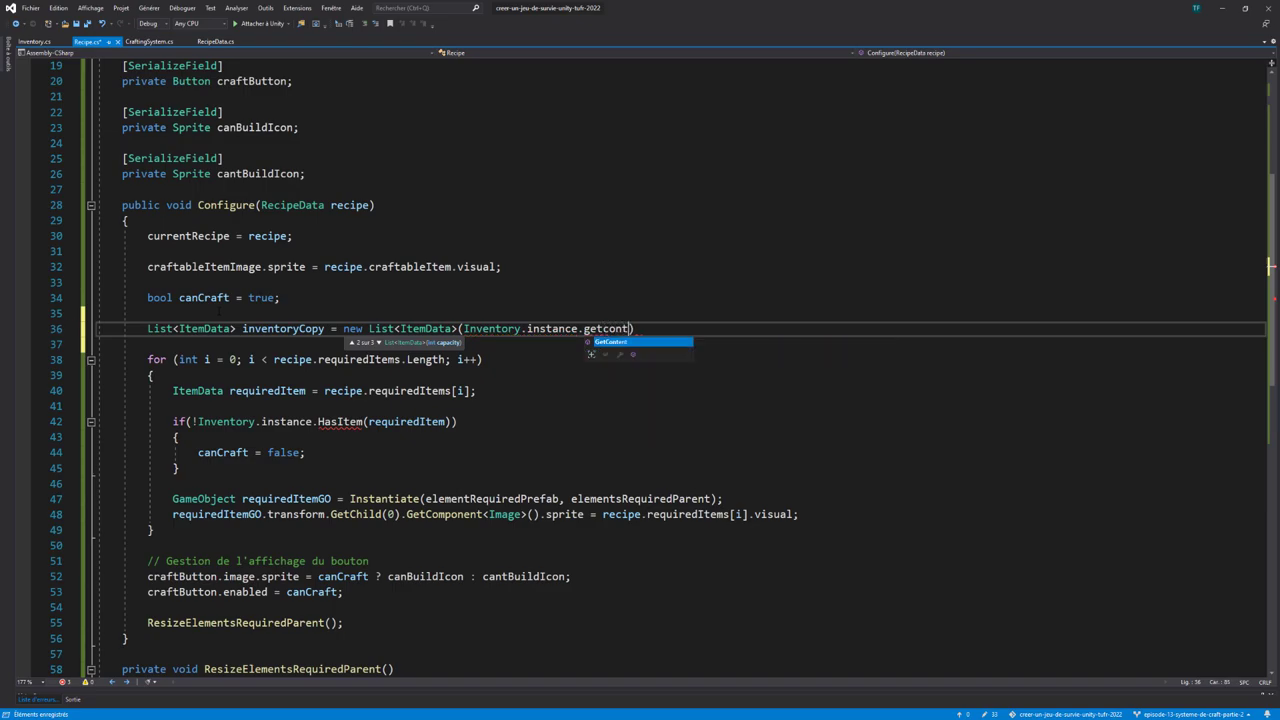
key("Tab")
type("());")
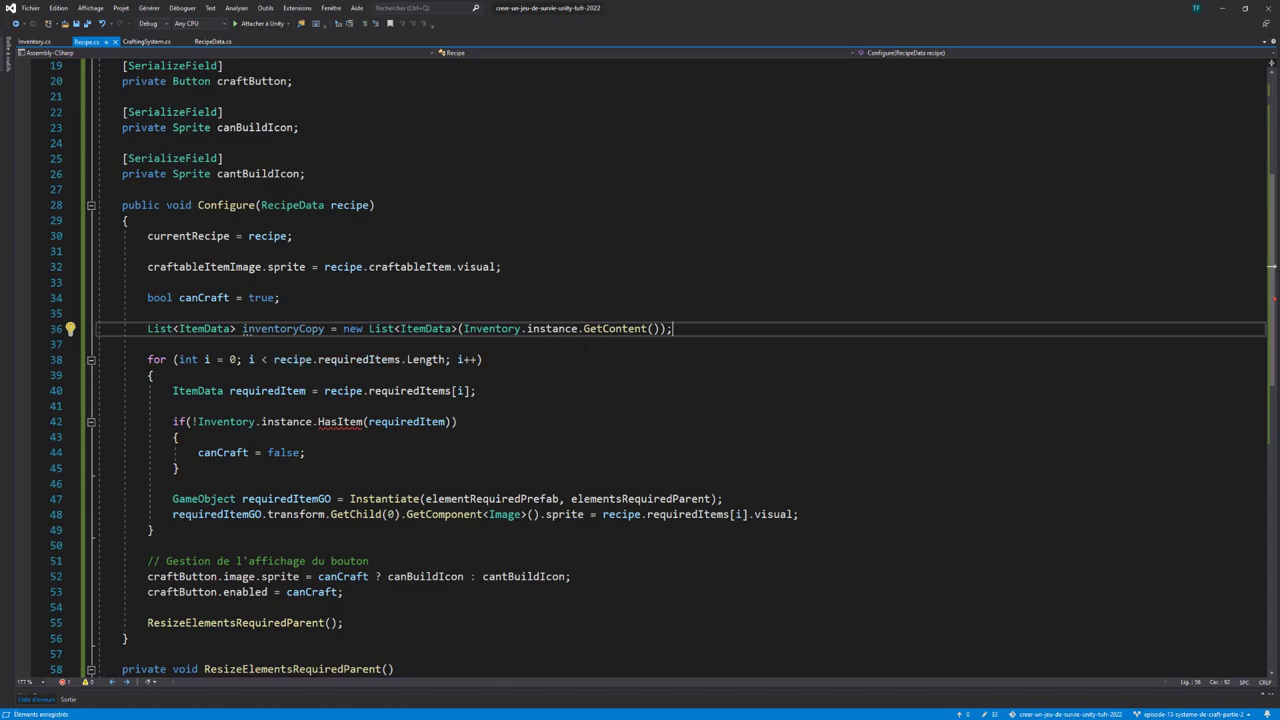
scroll(640, 377, "down", 1)
left_click_drag(450, 375, 197, 376)
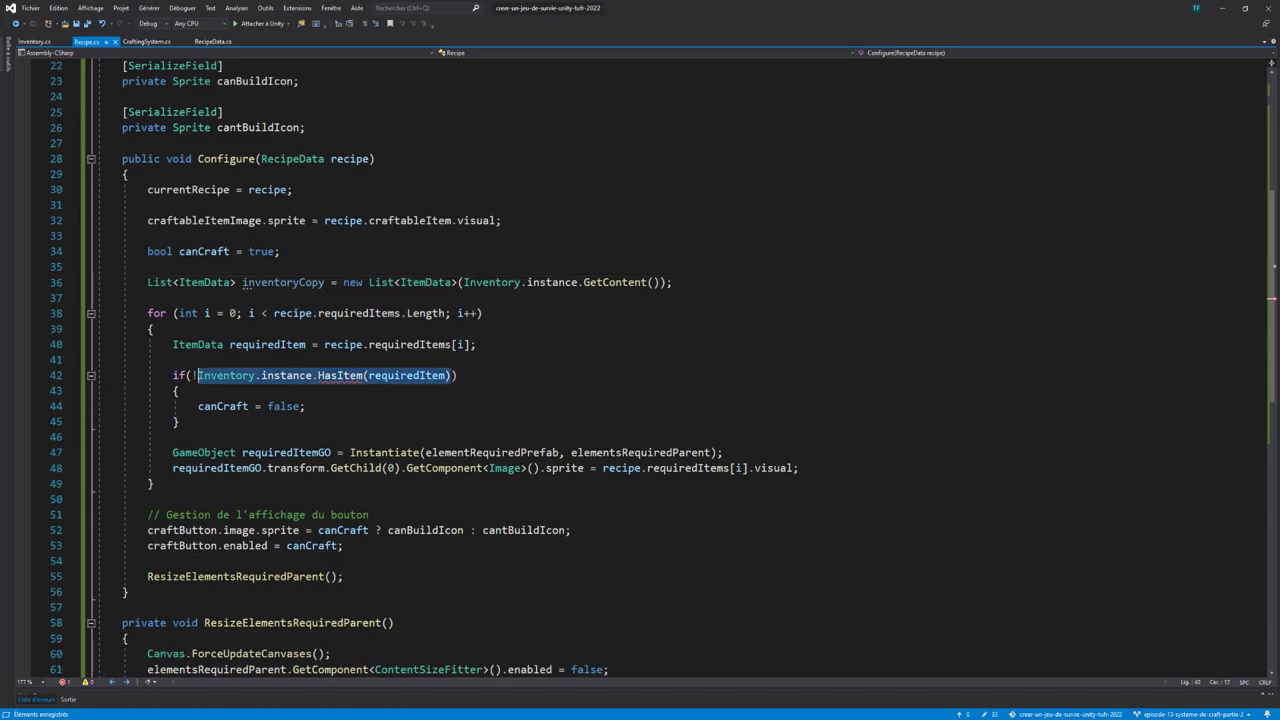
Replace the HasItem condition with inventoryCopy.Contains(requiredItem) and open the if block
key("ctrl+x")
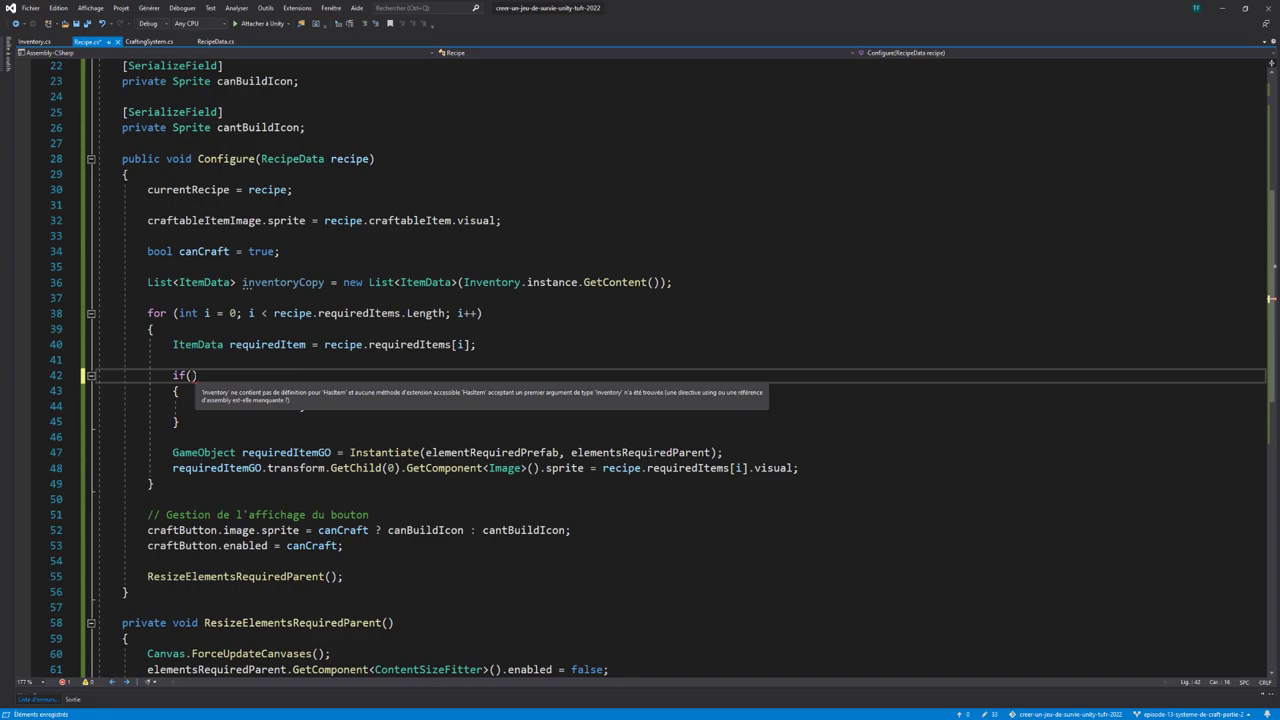
type("inven")
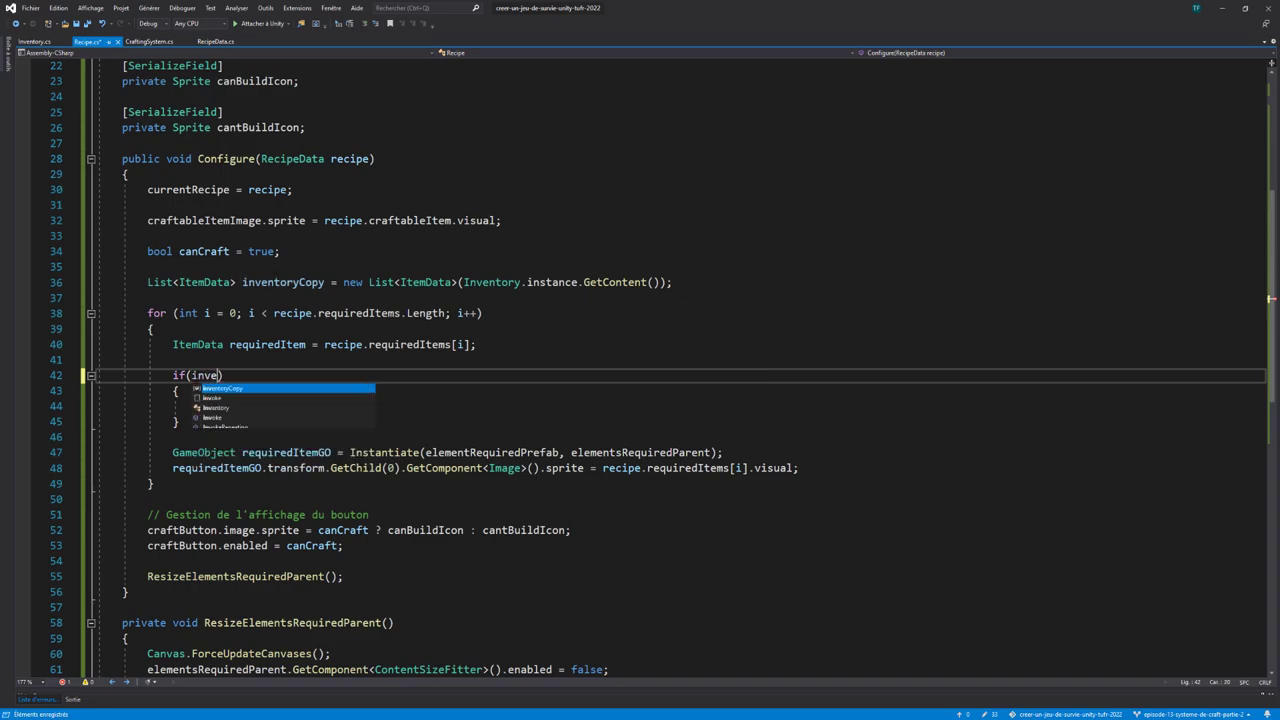
type("t")
key("Tab")
type(".")
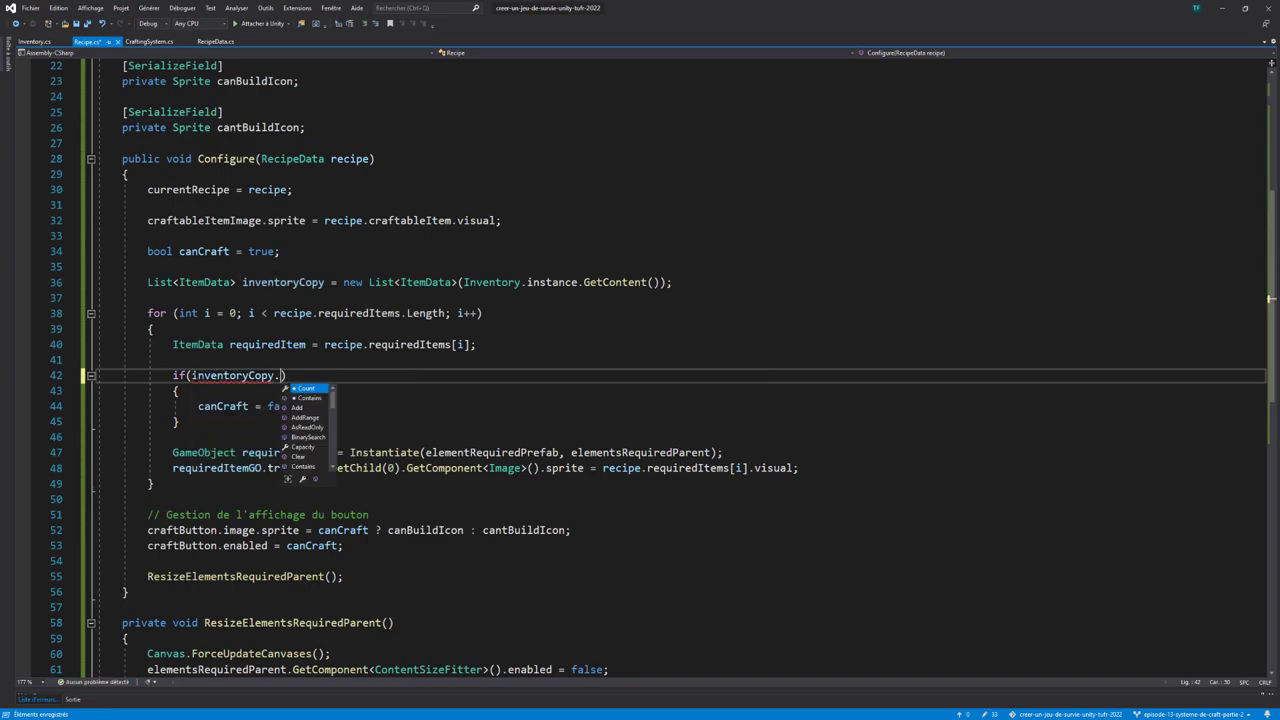
type("Contains(")
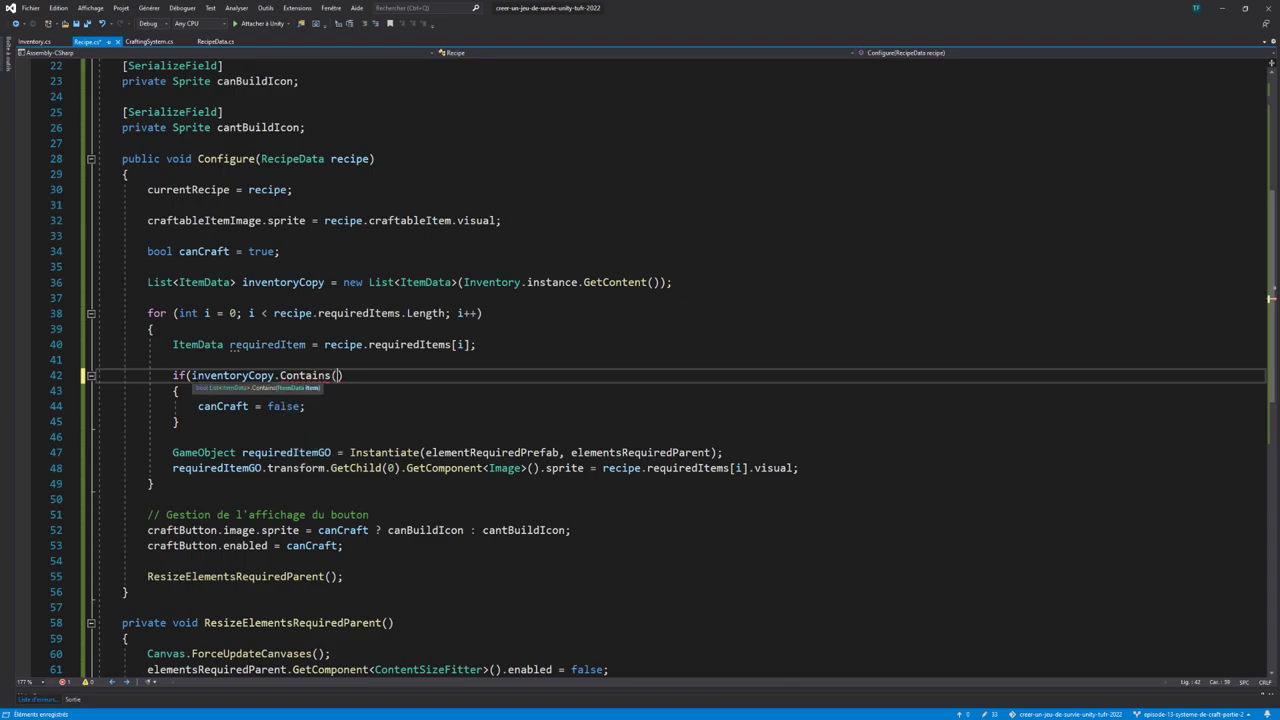
type("requi")
key("Tab")
type(")")
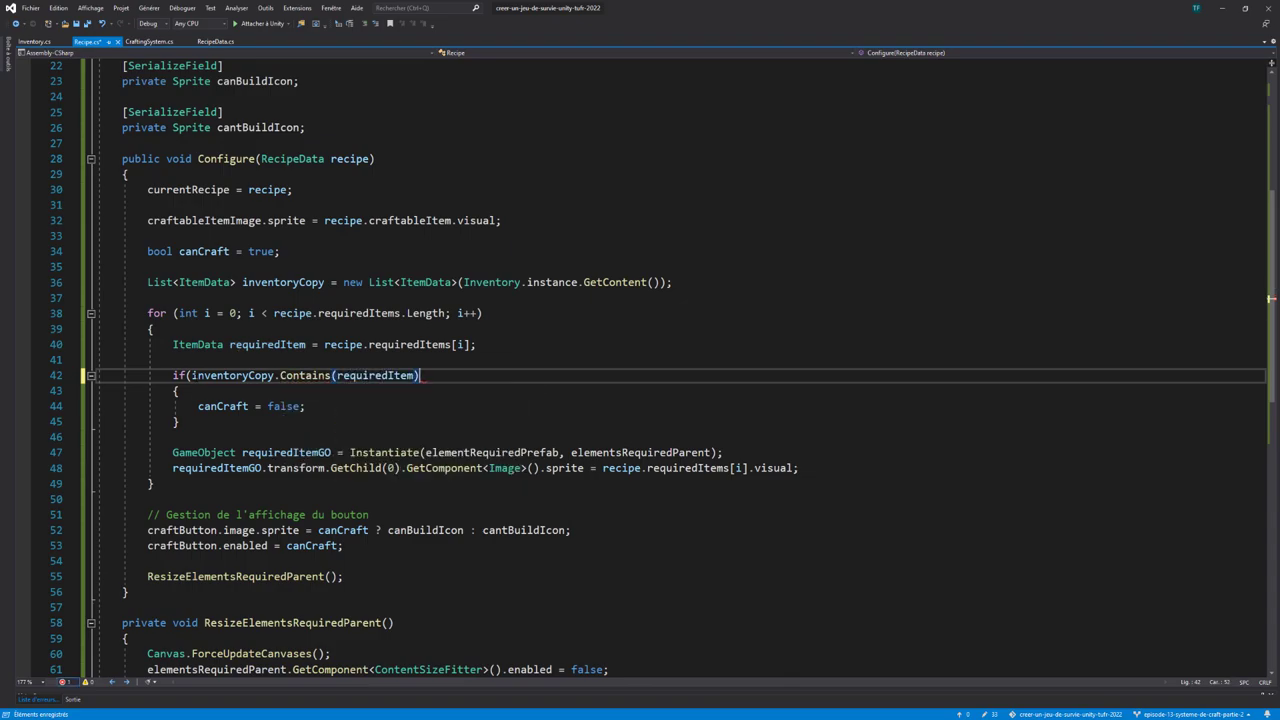
type("{")
key("Return")
Call inventoryCopy.Remove(requiredItem) inside the if, with an else branch setting canCraft = false
type("inv")
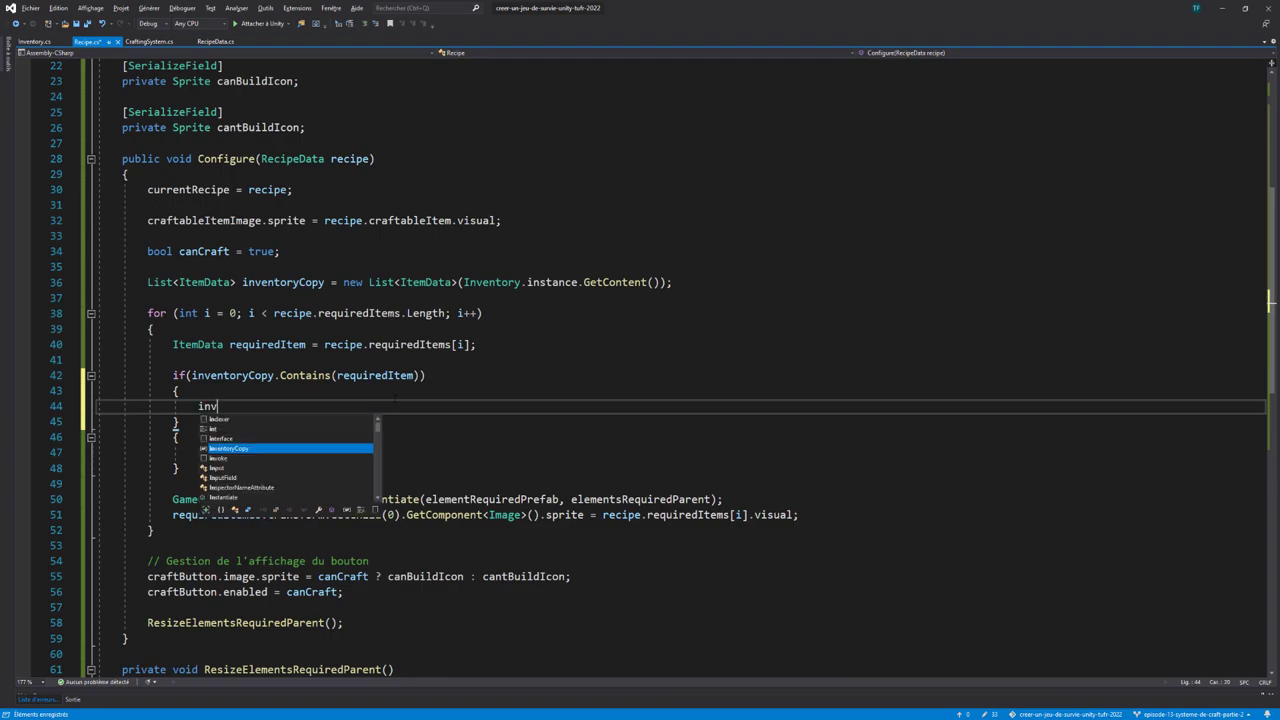
type("en")
key("Tab")
type(".re")
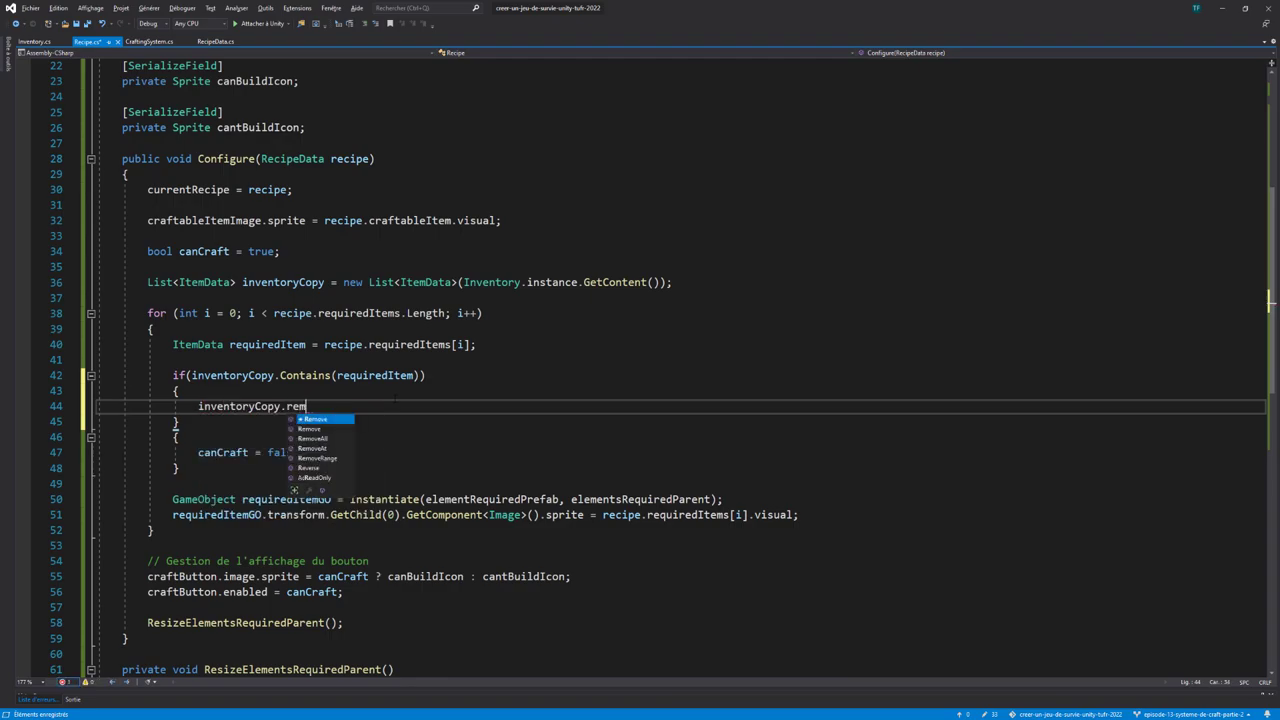
type("(requi")
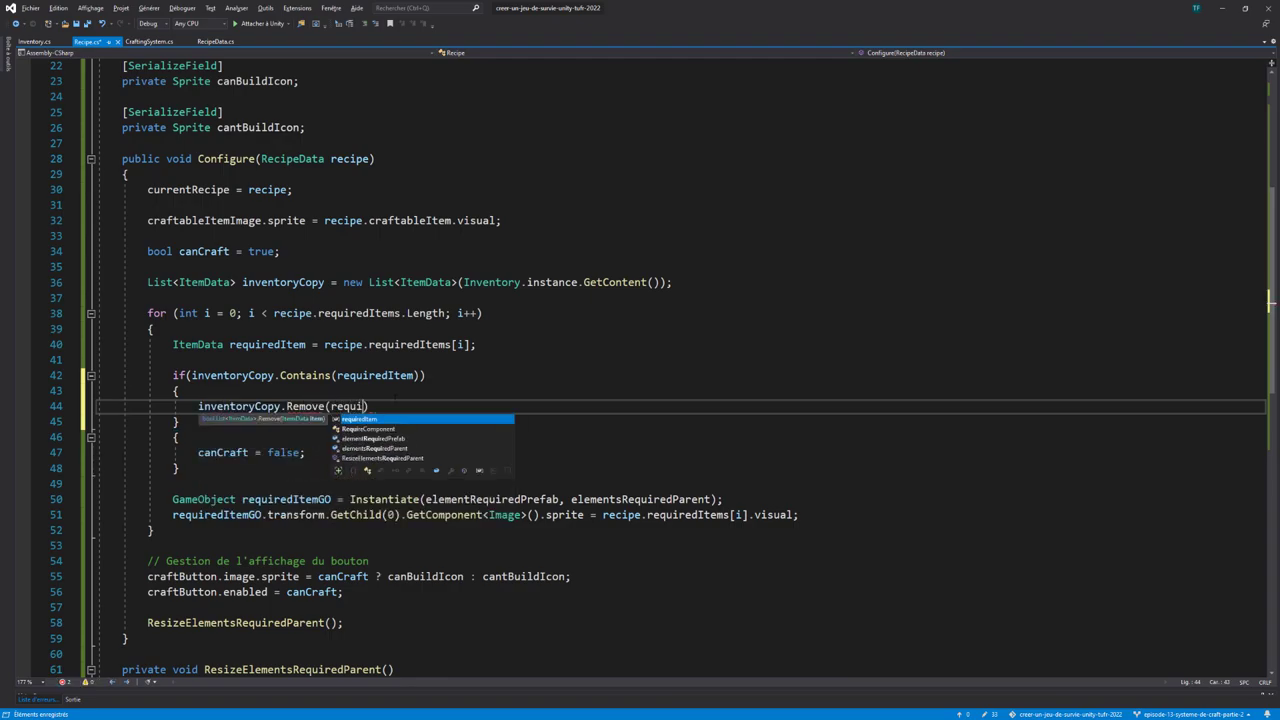
key("Tab")
key("End")
type(";")
key("Down")
key("End")
key("Return")
type("else")
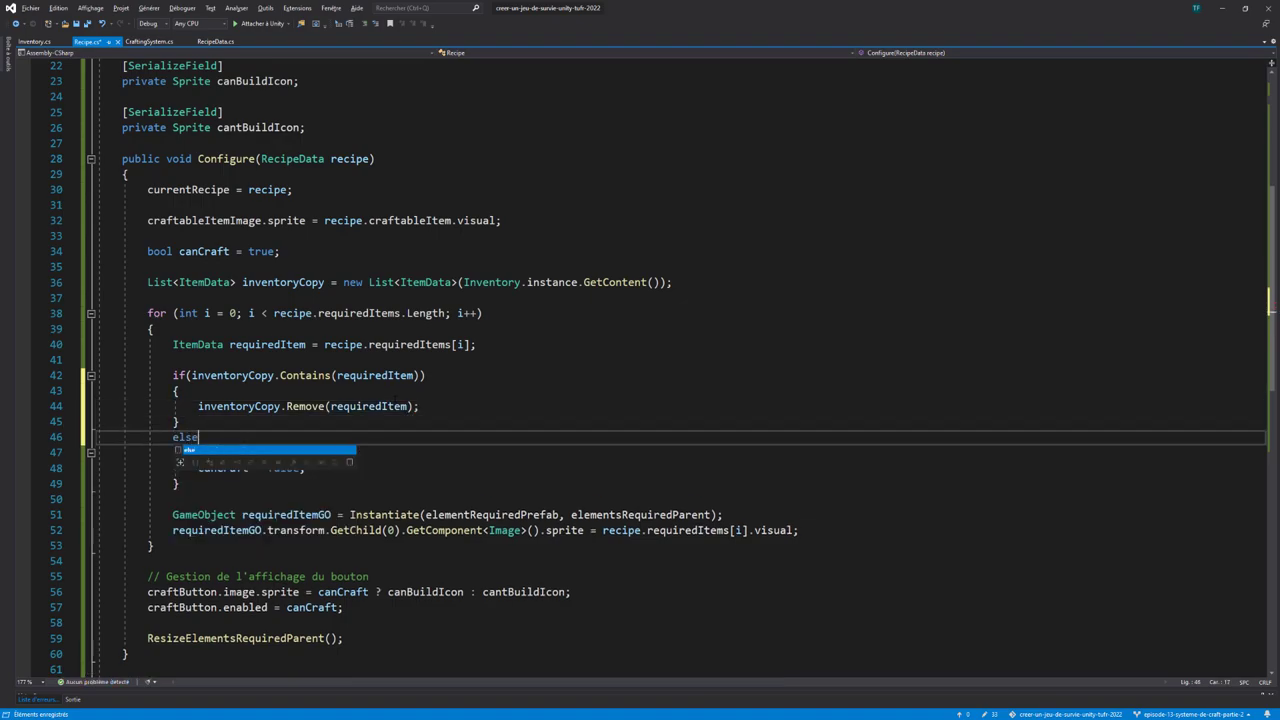
key("Escape")
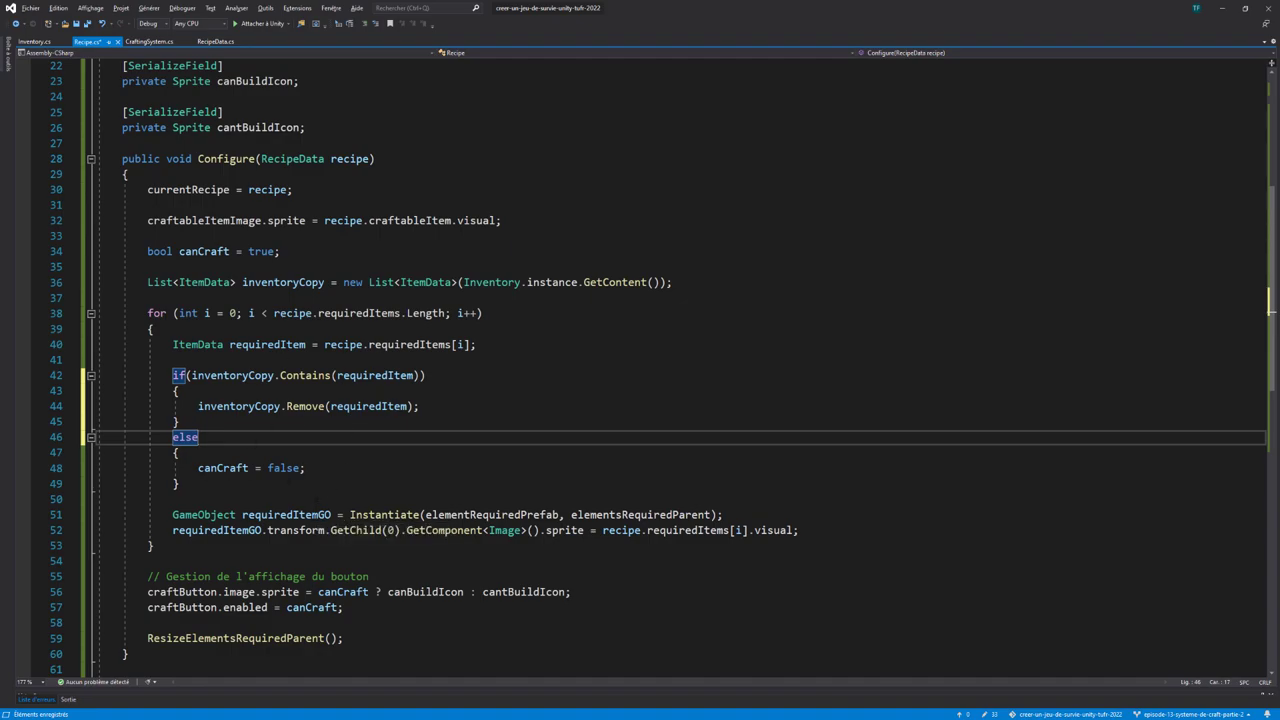
left_click_drag(198, 468, 306, 468)
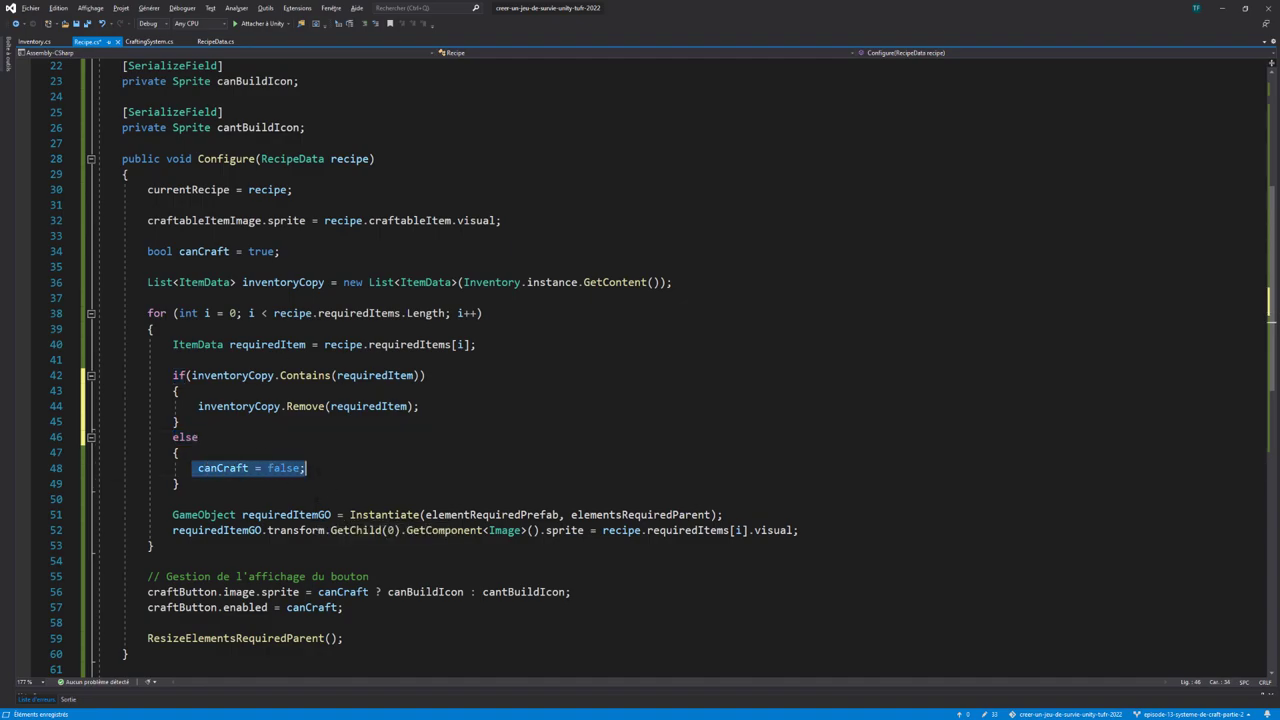
left_click(347, 467)
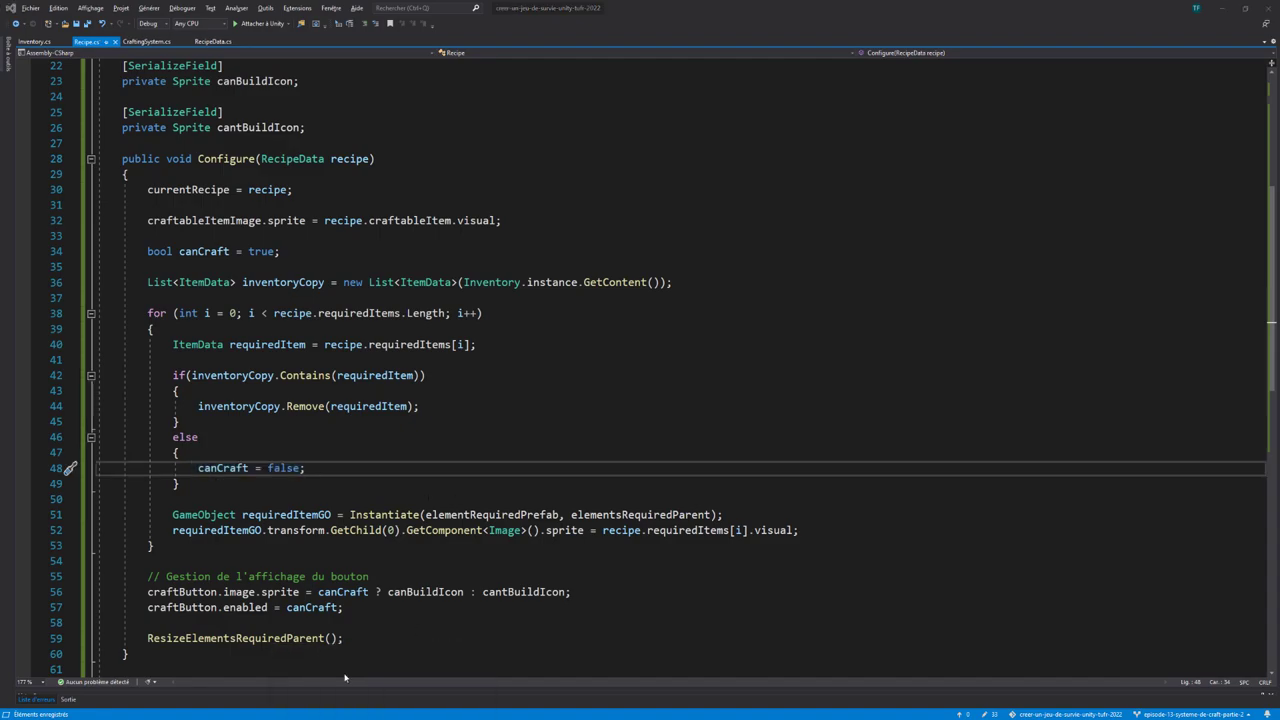
Play the game in Unity, open the inventory, and pick up a wood log and stones until crafting turns green
key("alt+Tab")
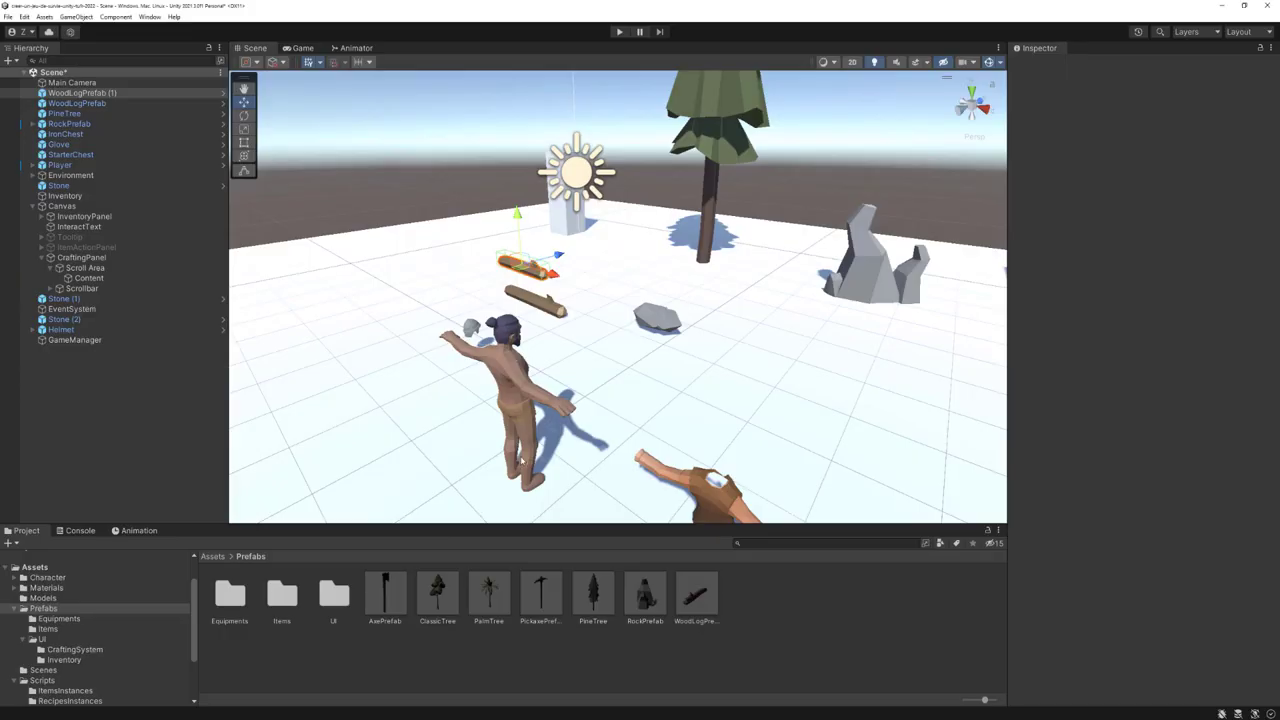
left_click(620, 32)
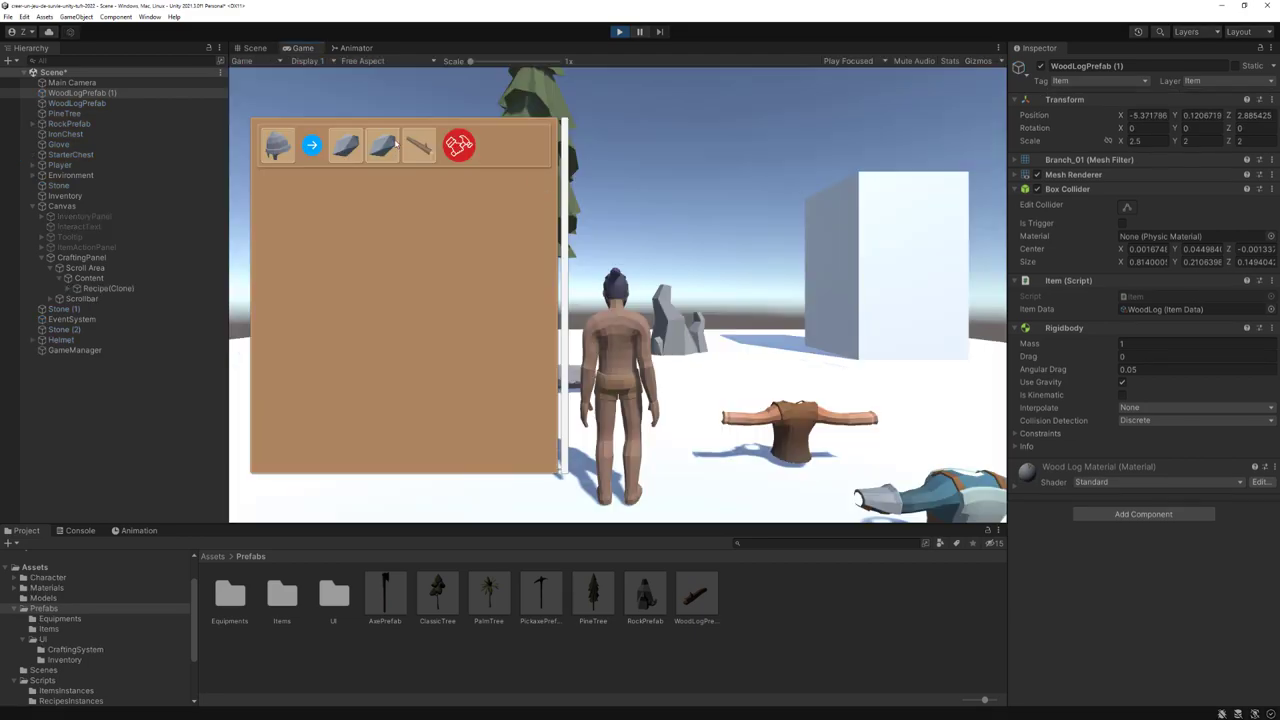
key("i")
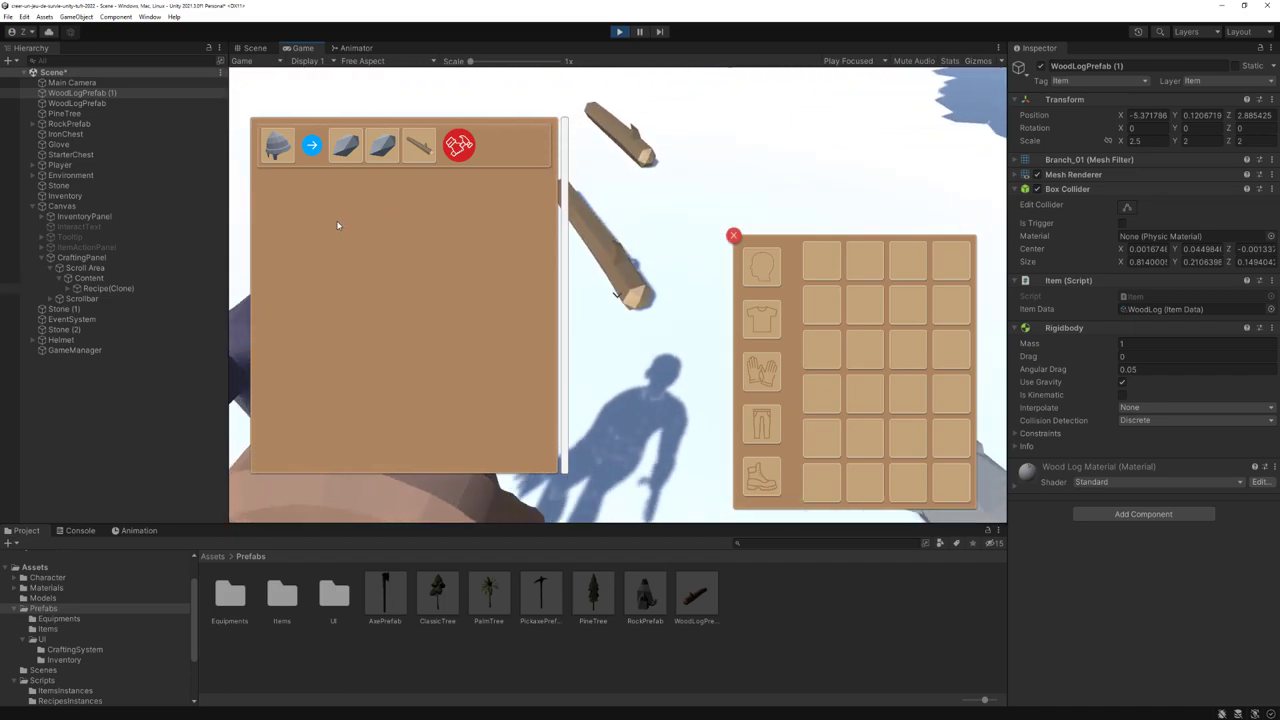
key("e")
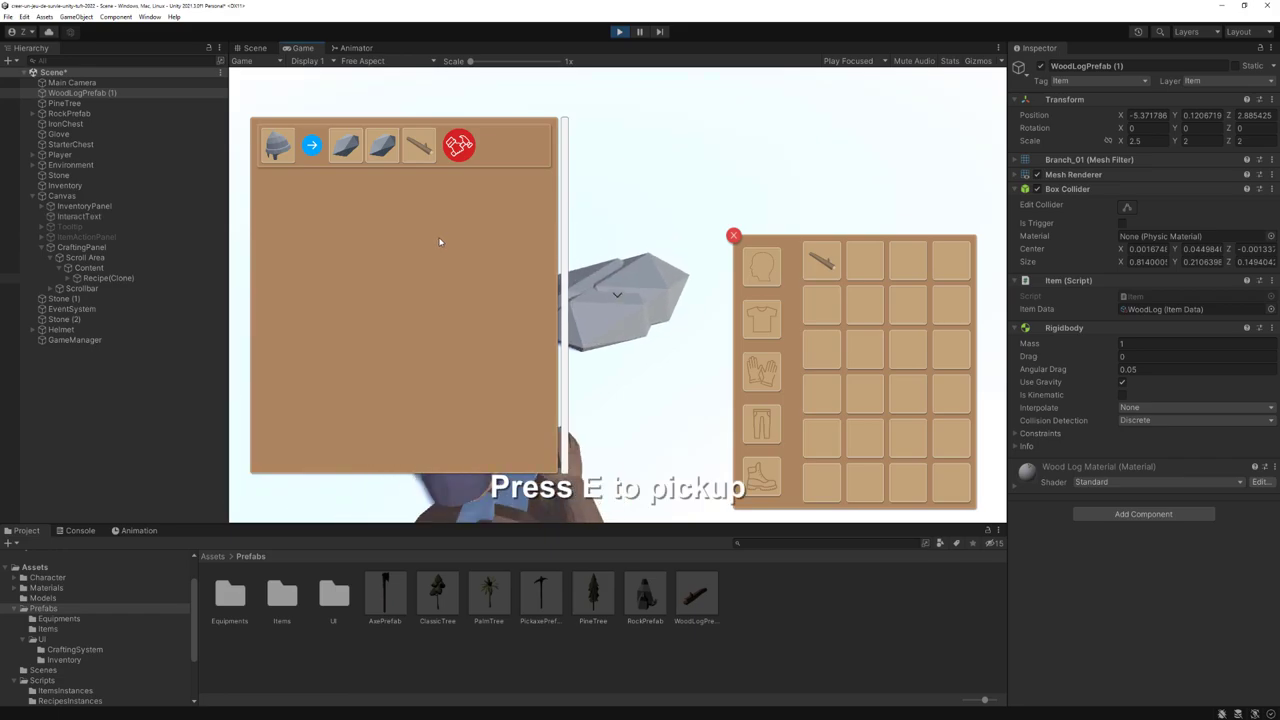
key("e")
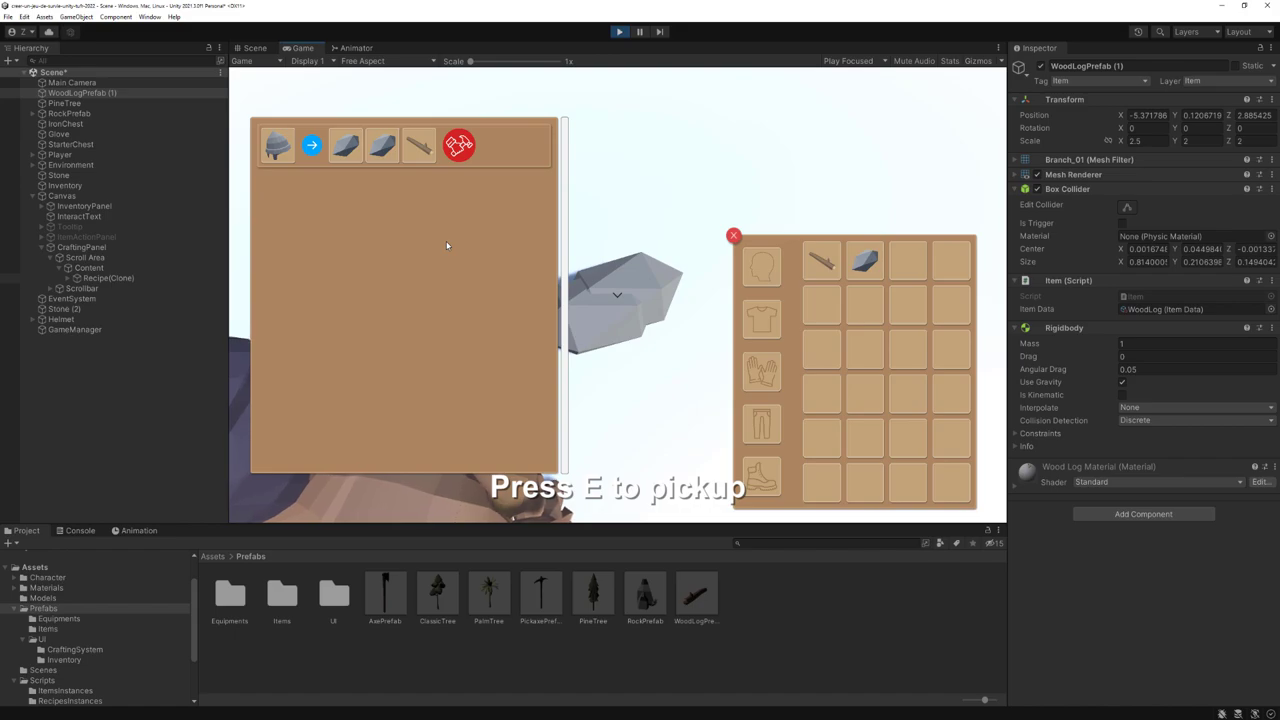
key("e")
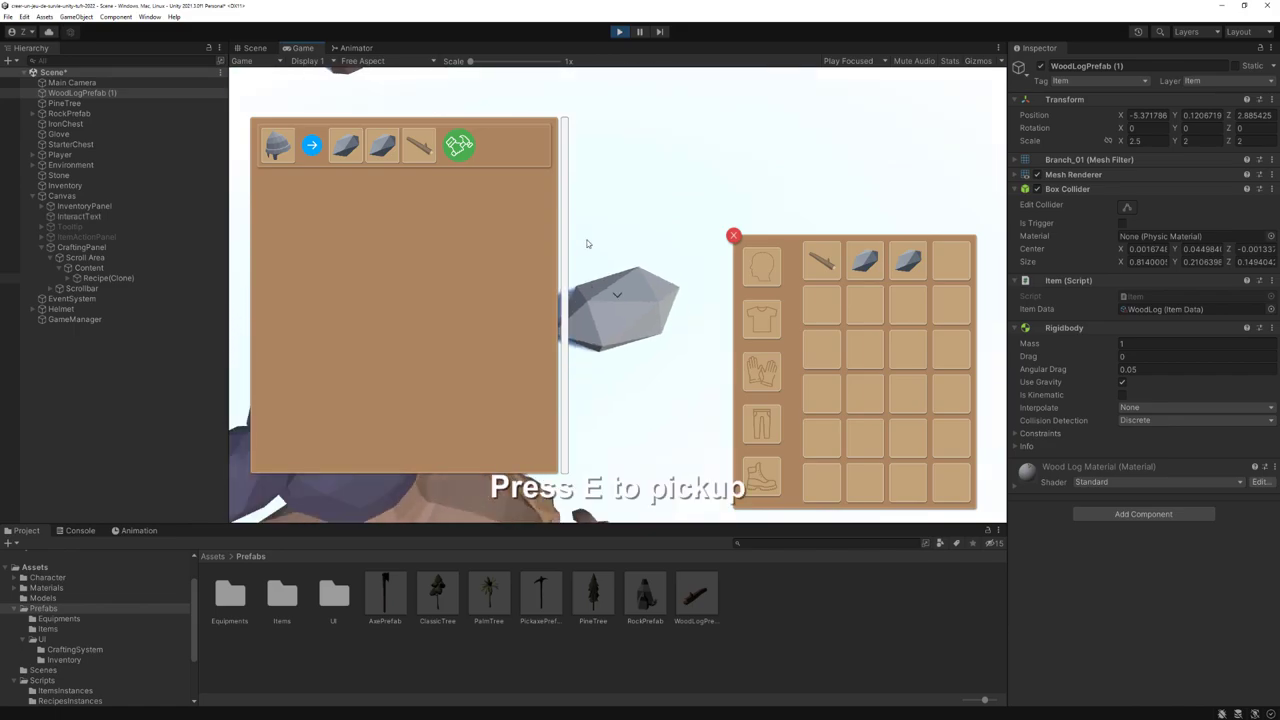
key("e")
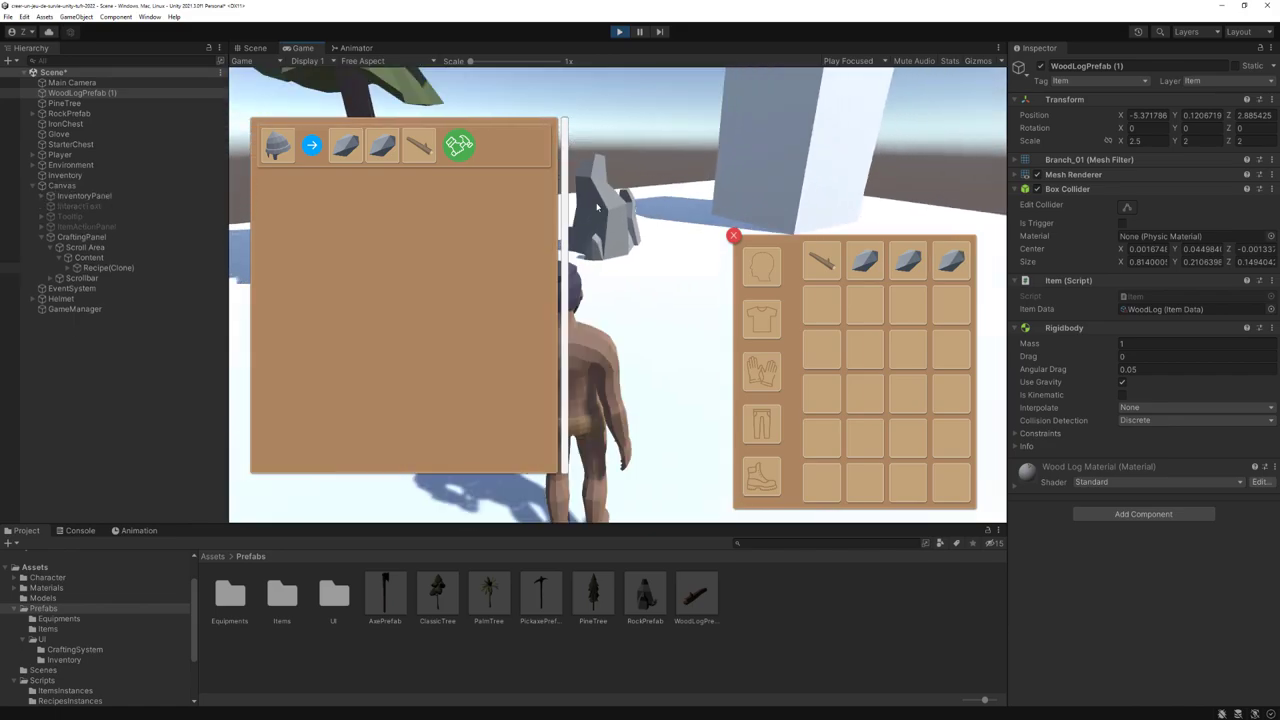
Stop play mode and bring up CraftingSystem.cs in Visual Studio
key("ctrl+p")
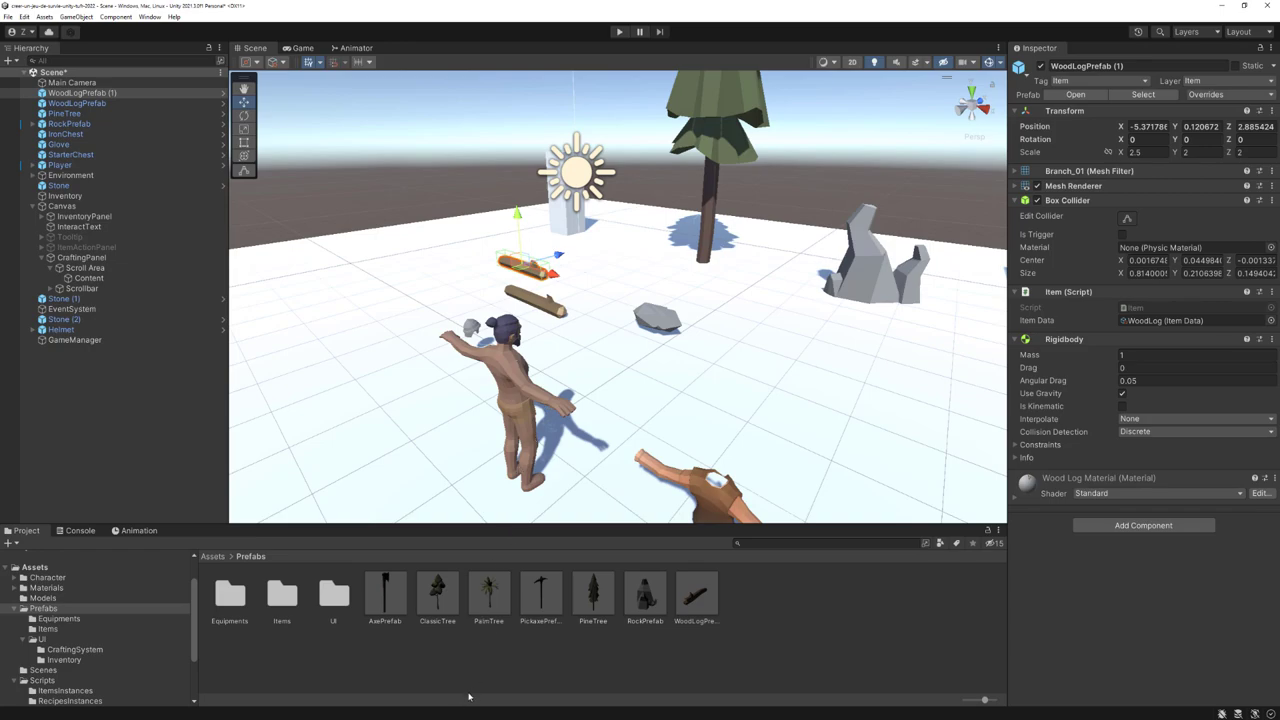
key("alt+Tab")
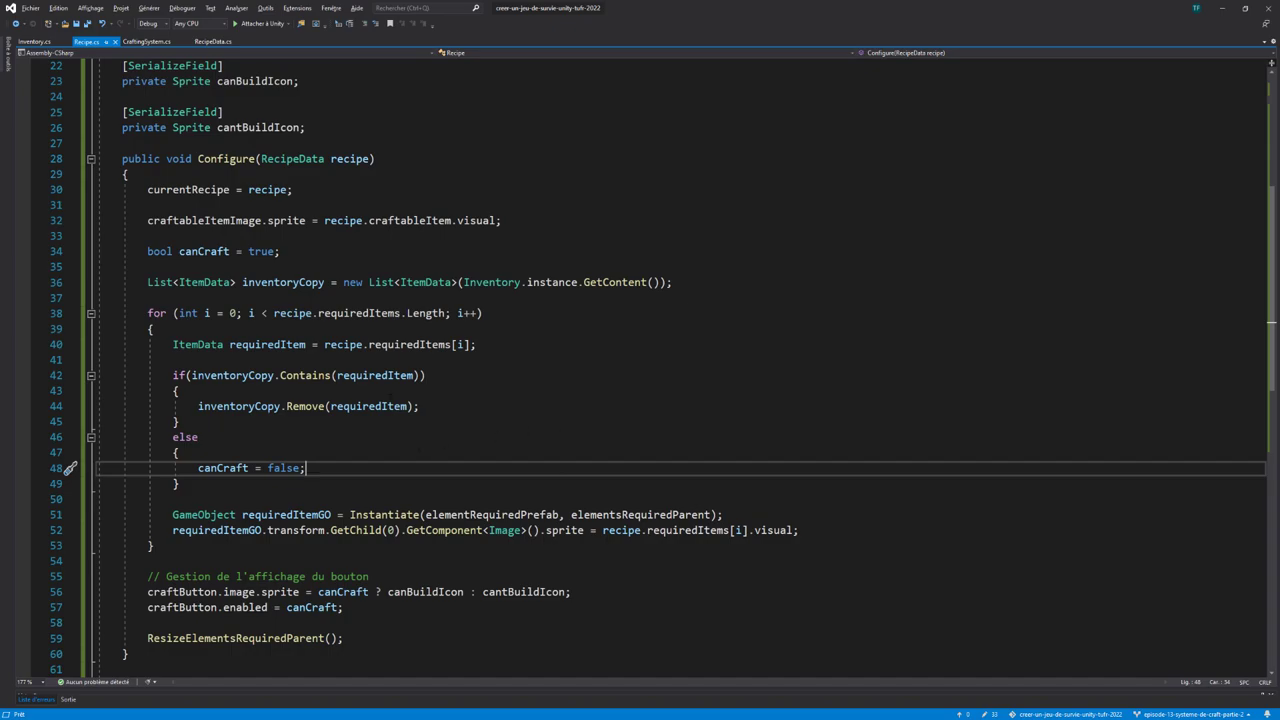
key("ctrl+Tab")
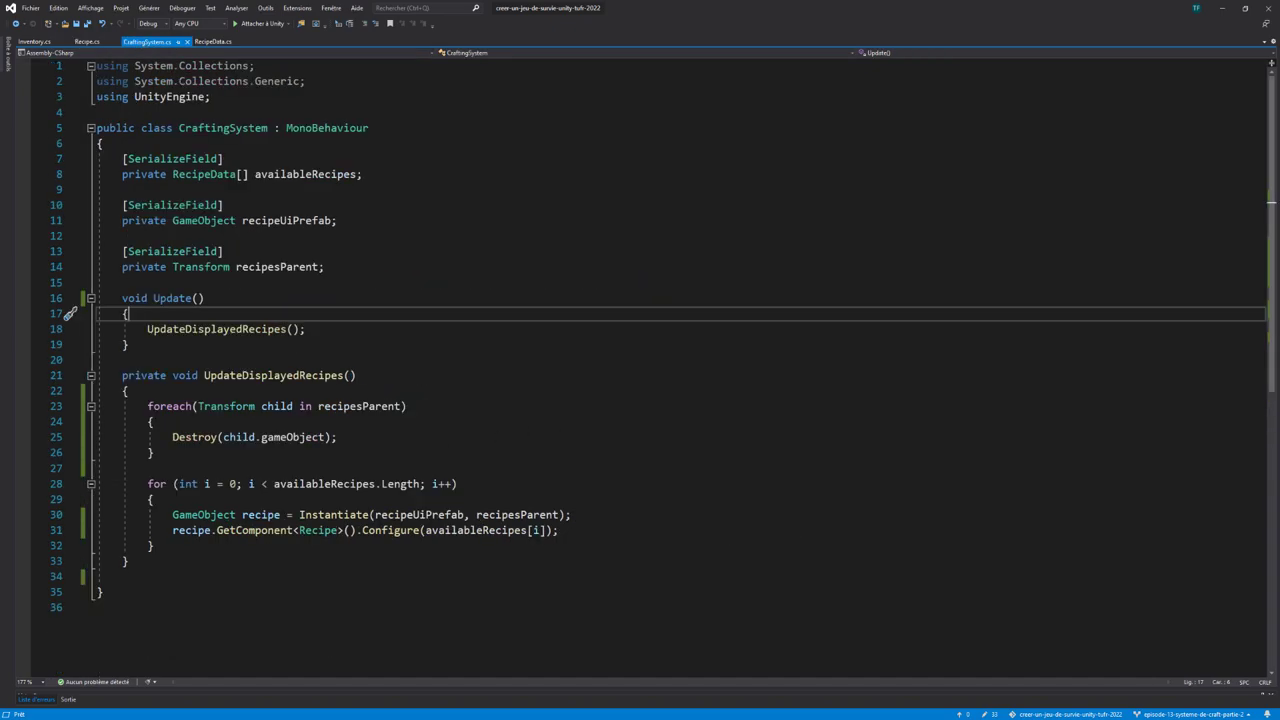
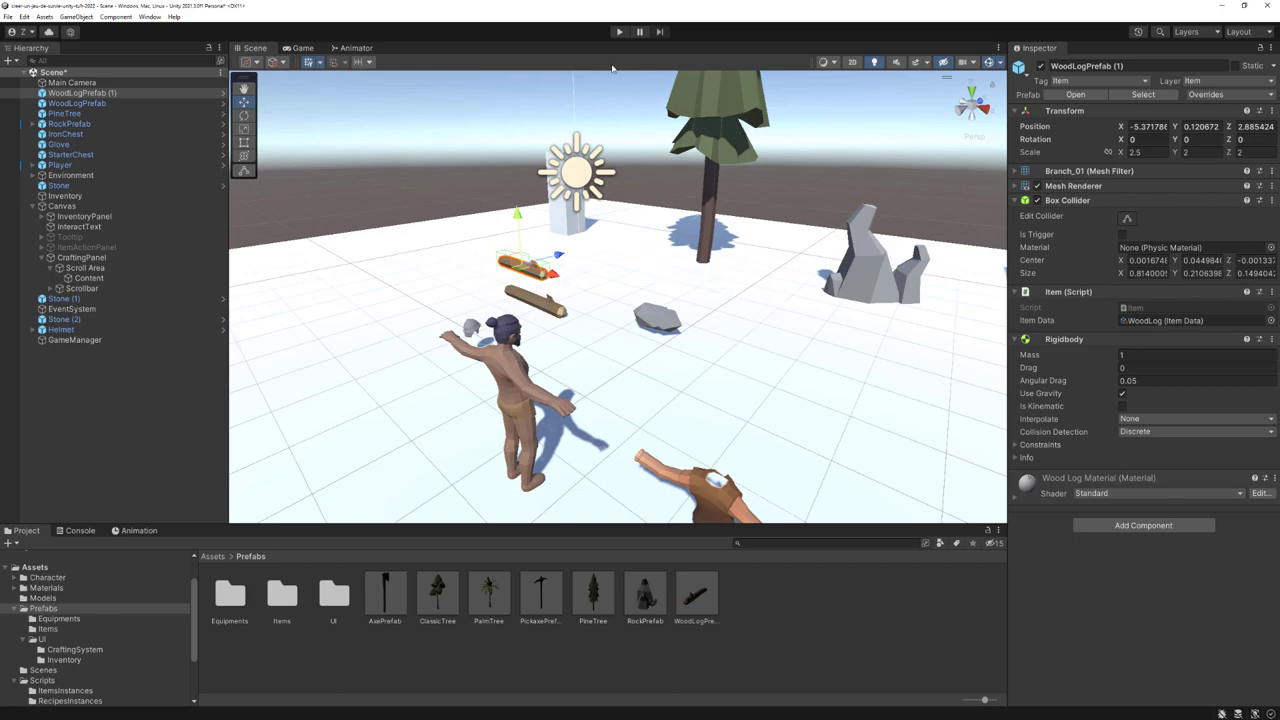
Enter play mode, then frame the Canvas in the Scene view
left_click(619, 33)
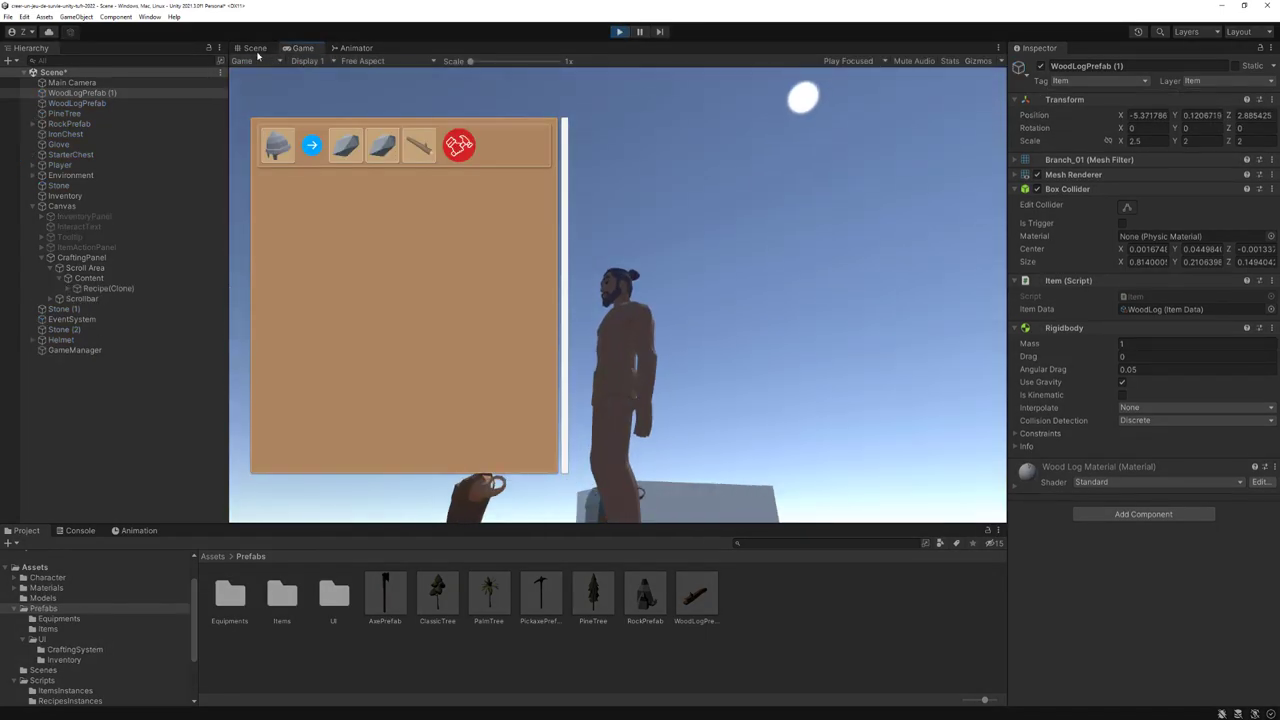
left_click(255, 49)
left_click(110, 206)
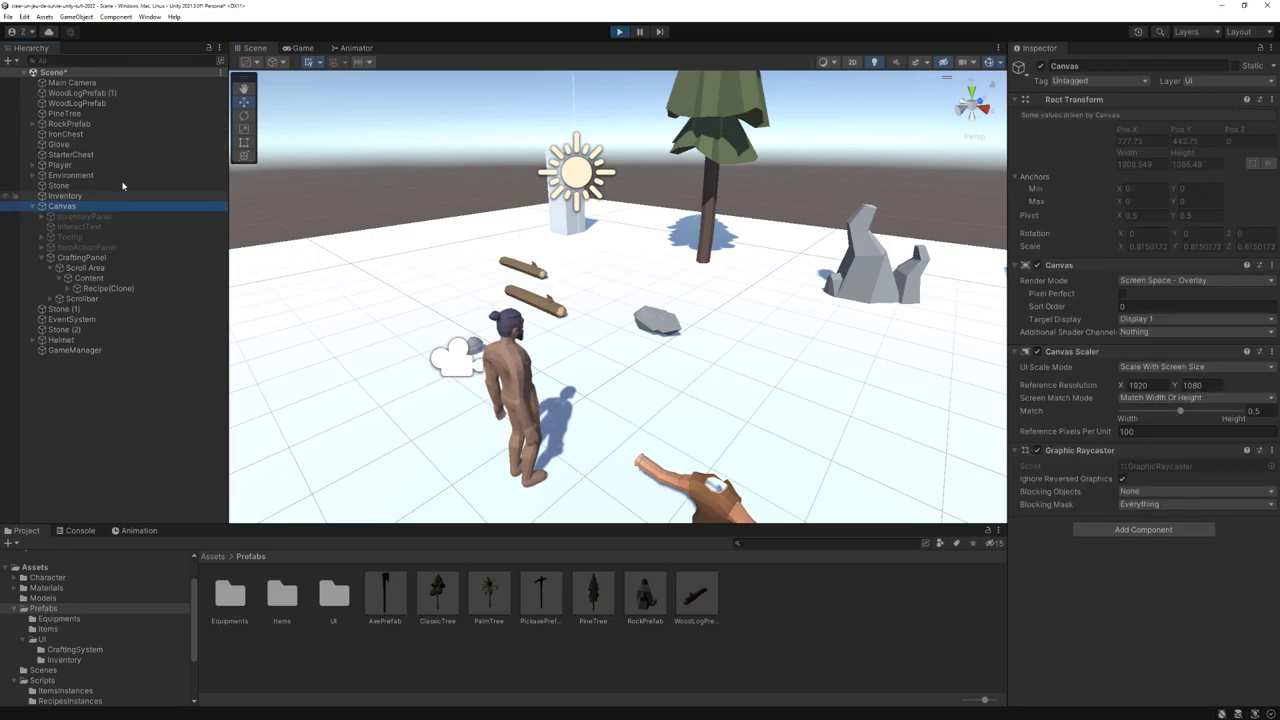
key("f")
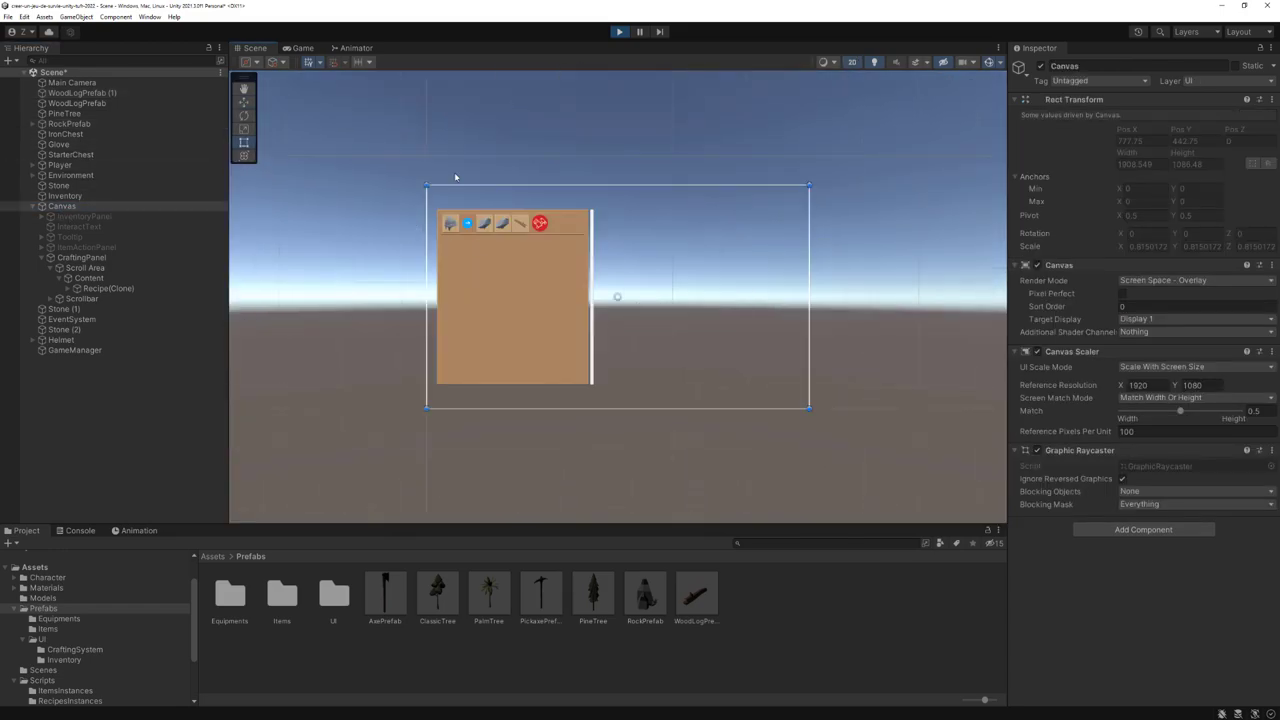
Zoom and pan in on the crafting panel's helmet recipe row
scroll(445, 190, "up", 2)
scroll(430, 210, "up", 2)
scroll(410, 235, "up", 3)
scroll(386, 259, "up", 2)
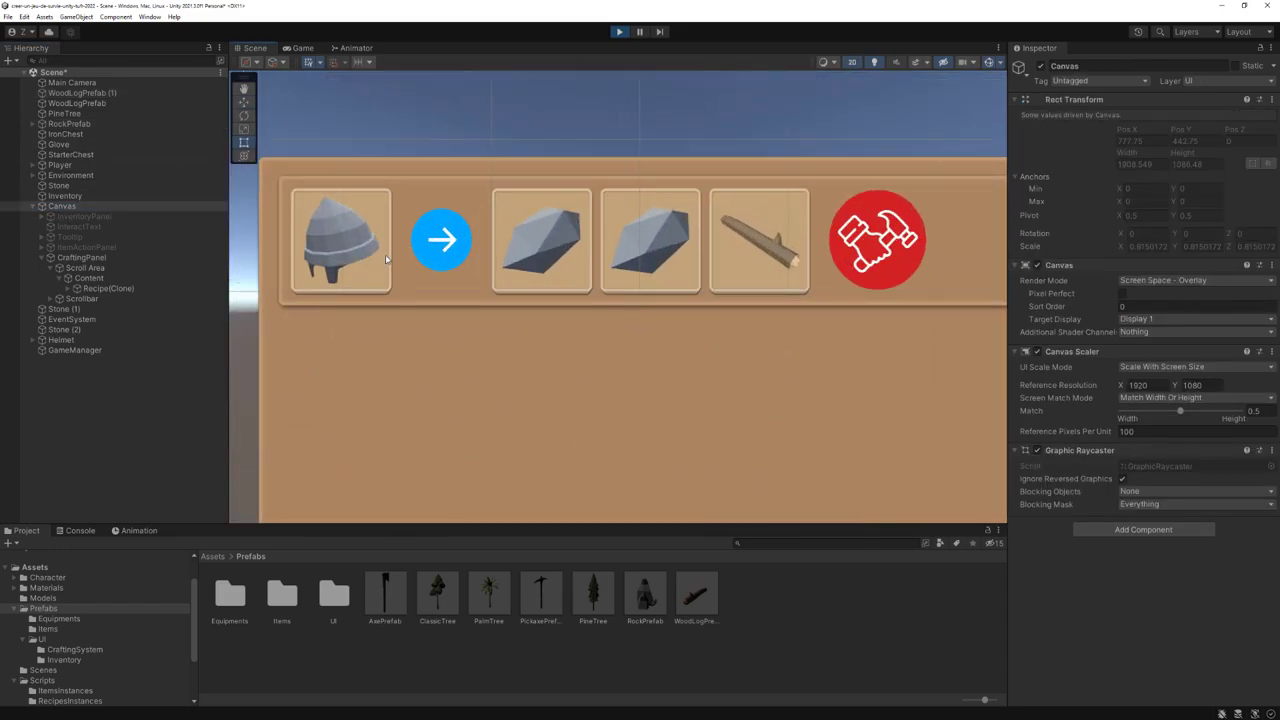
scroll(560, 260, "down", 1)
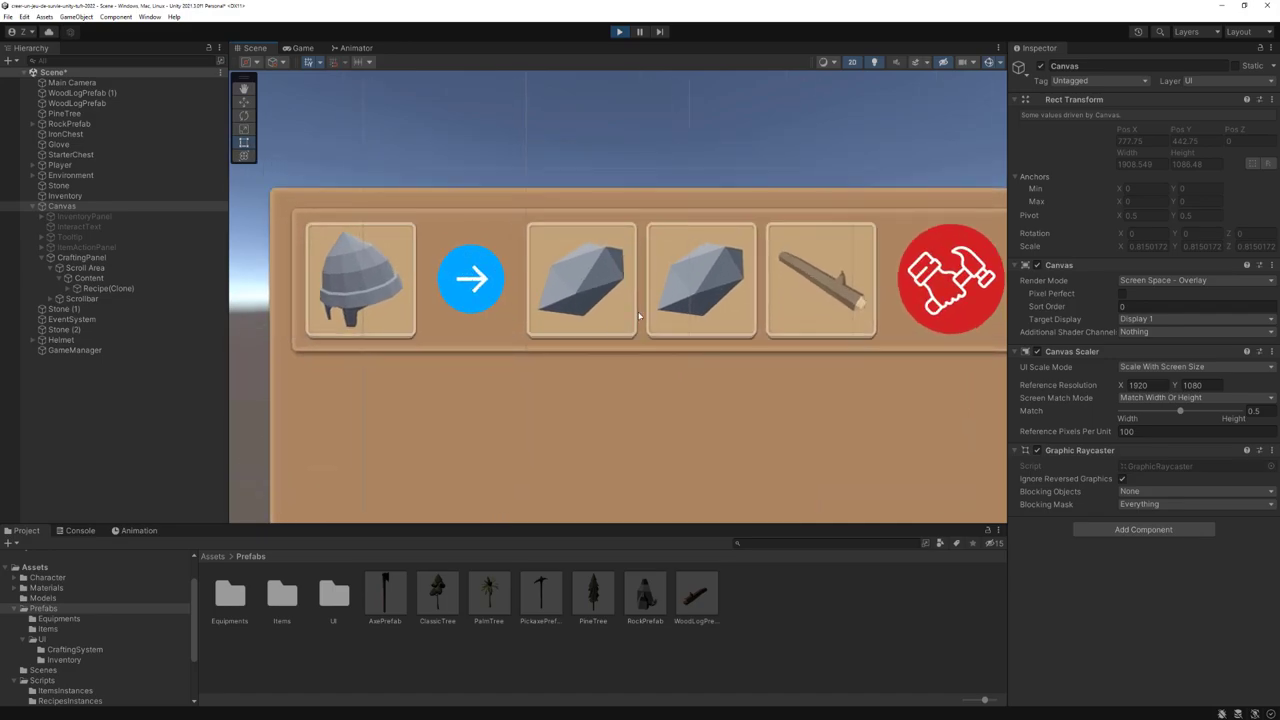
middle_click_drag(674, 284, 590, 288)
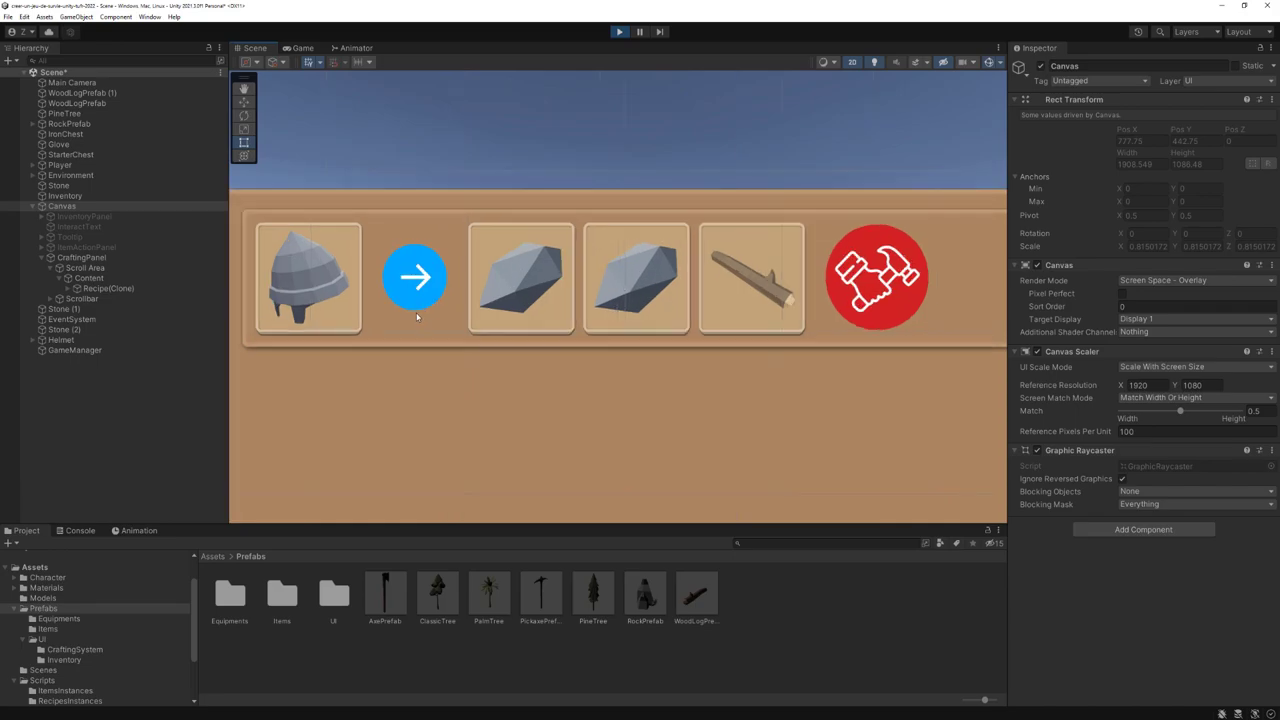
scroll(420, 310, "up", 1)
Expand Content > Recipe(Clone) > ElementsRequired to reveal the ingredient slots
left_click(522, 271)
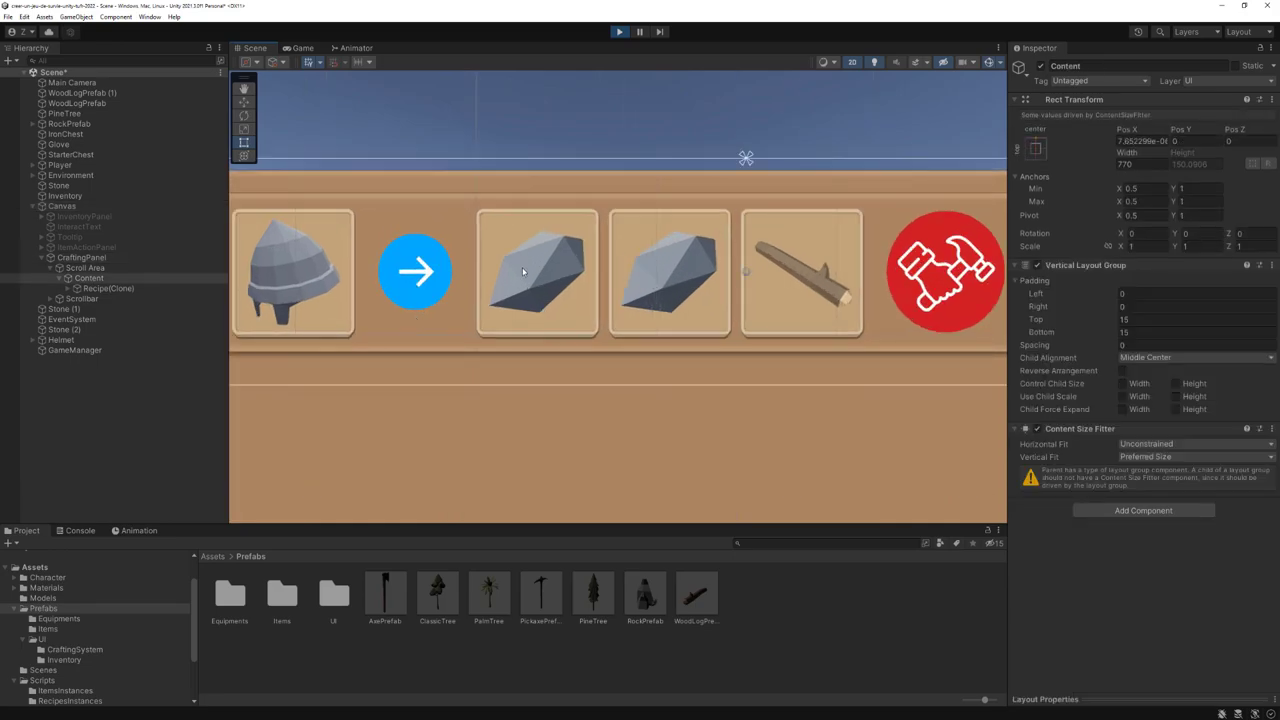
key("Right")
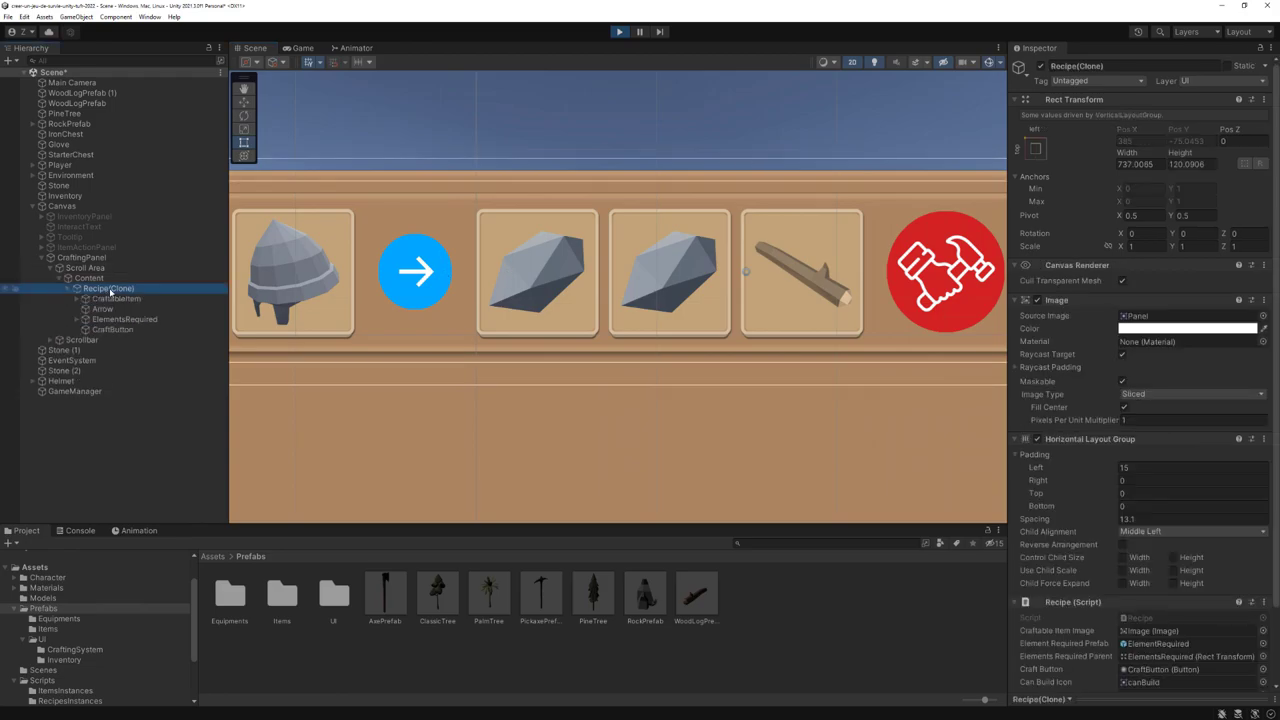
key("Down")
key("Down")
key("Down")
key("Right")
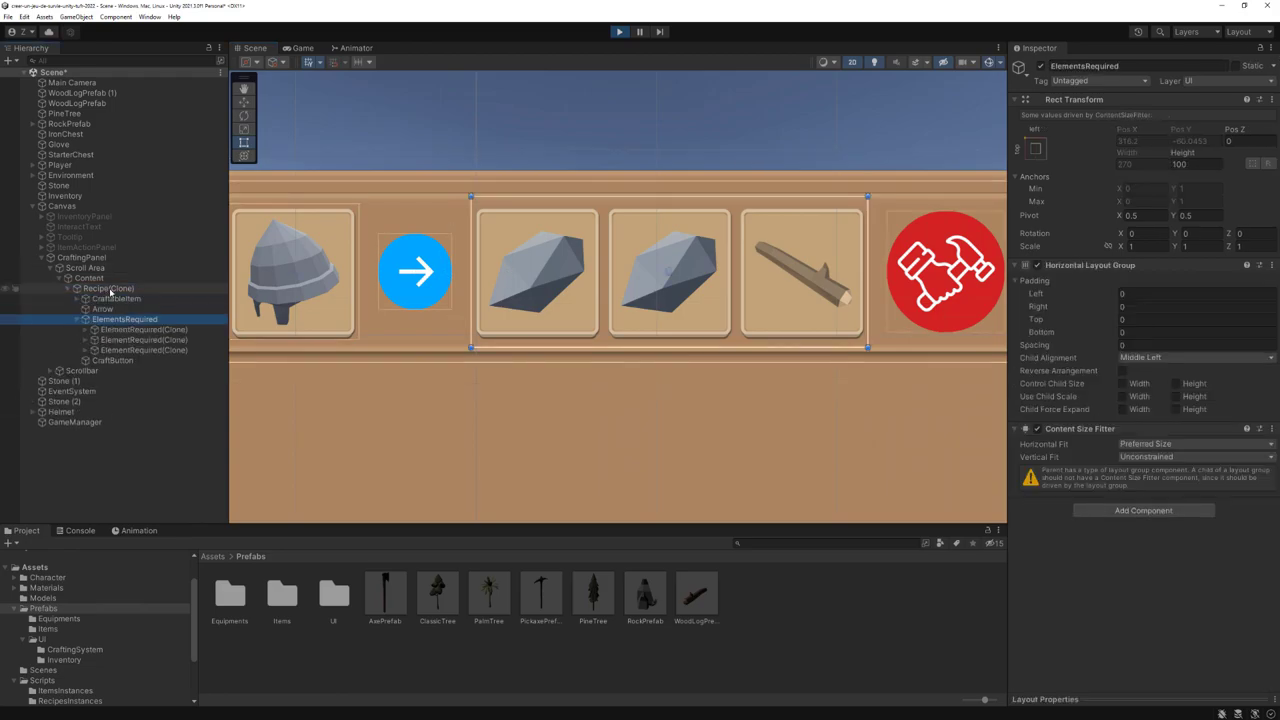
key("Down")
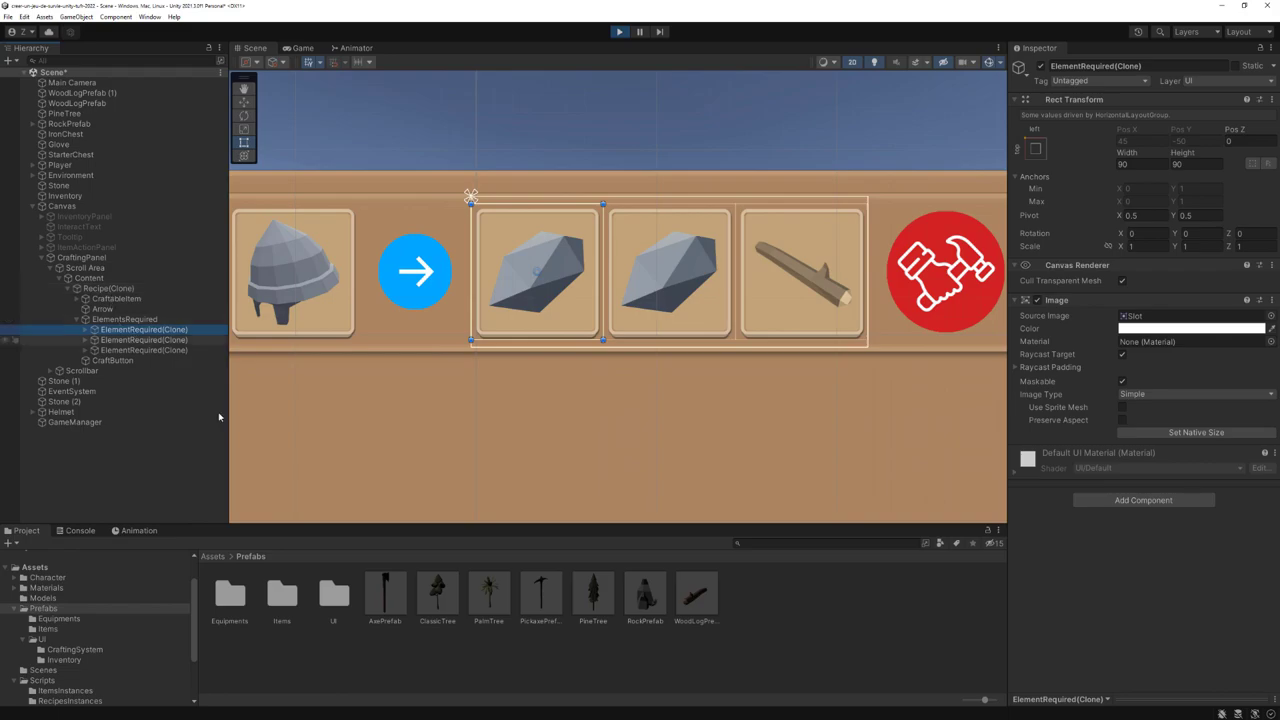
scroll(483, 320, "down", 1)
scroll(483, 320, "up", 1)
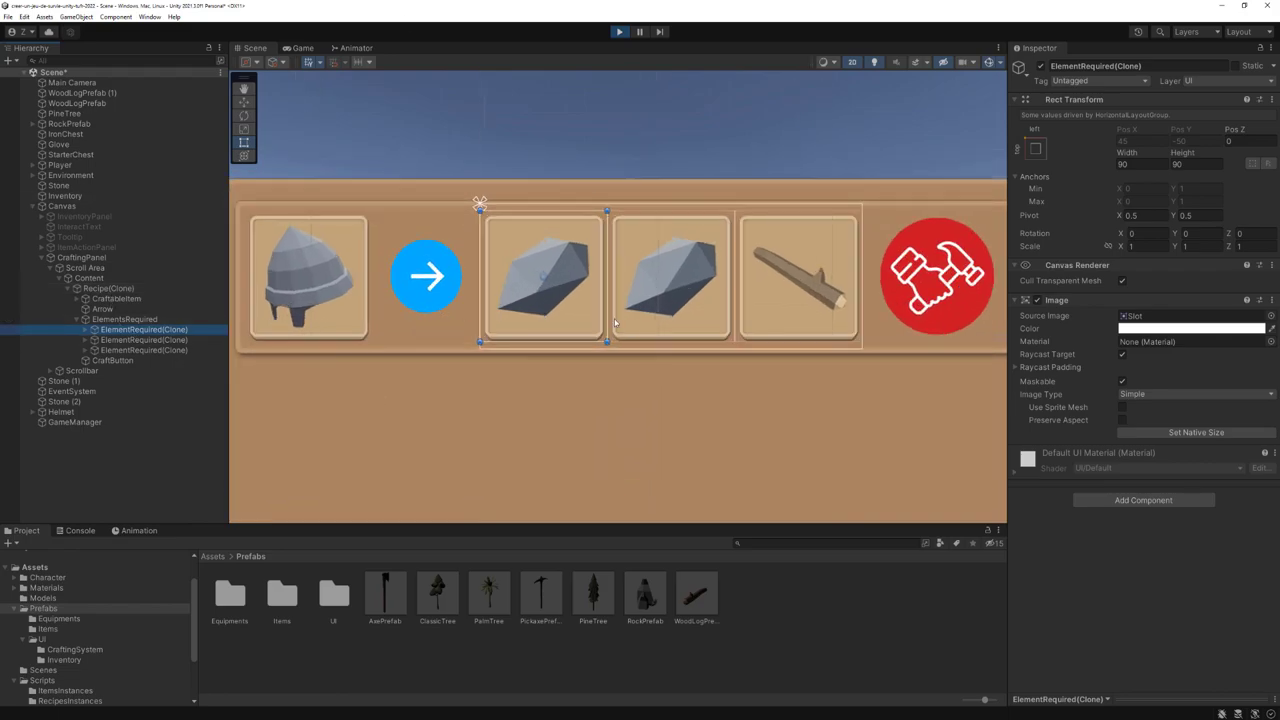
scroll(538, 283, "up", 1)
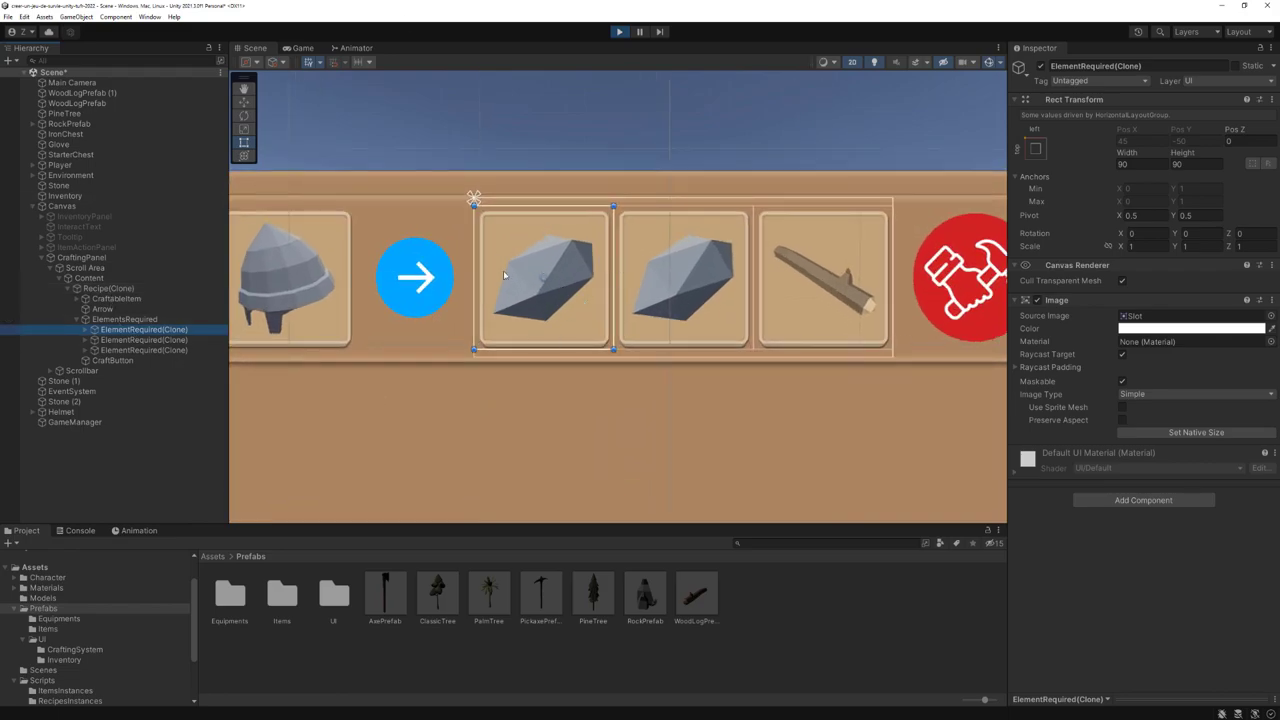
Colour the first stone slot's Image green and paste that green onto the wood log slot
left_click(1133, 331)
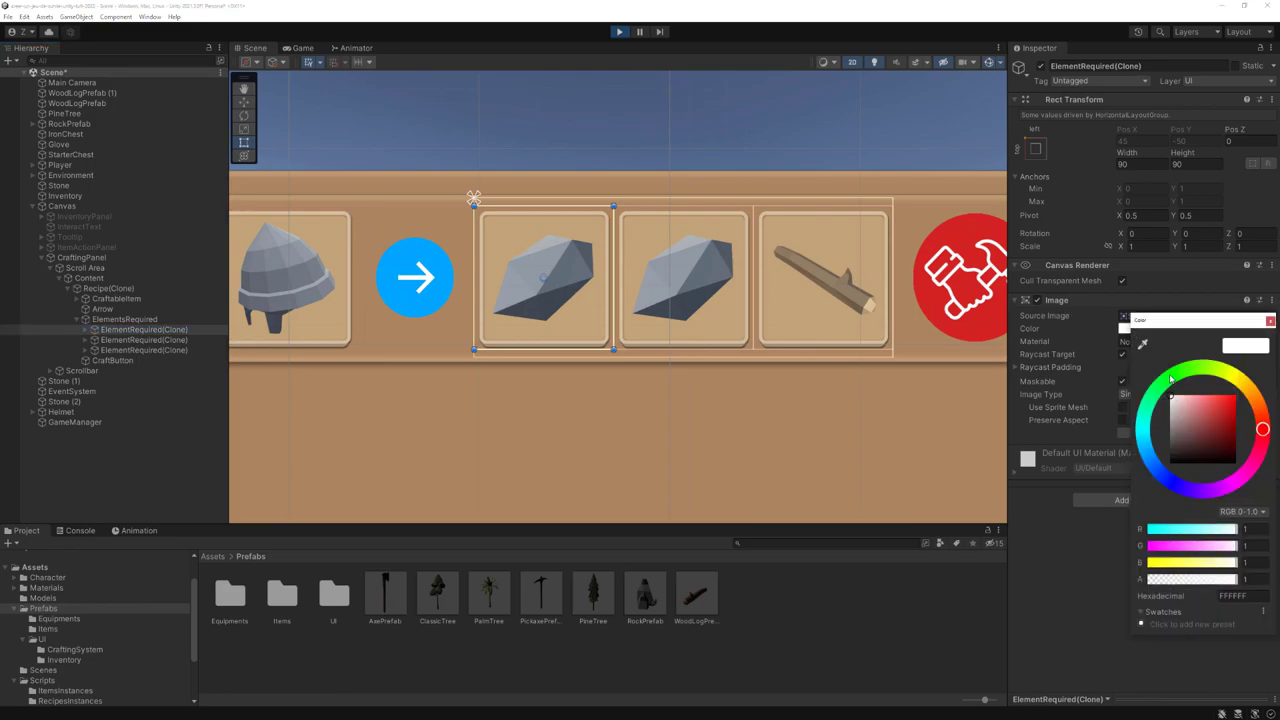
mouse_move(1177, 375)
left_mouse_down()
mouse_move(1243, 393)
mouse_move(1253, 361)
left_mouse_up()
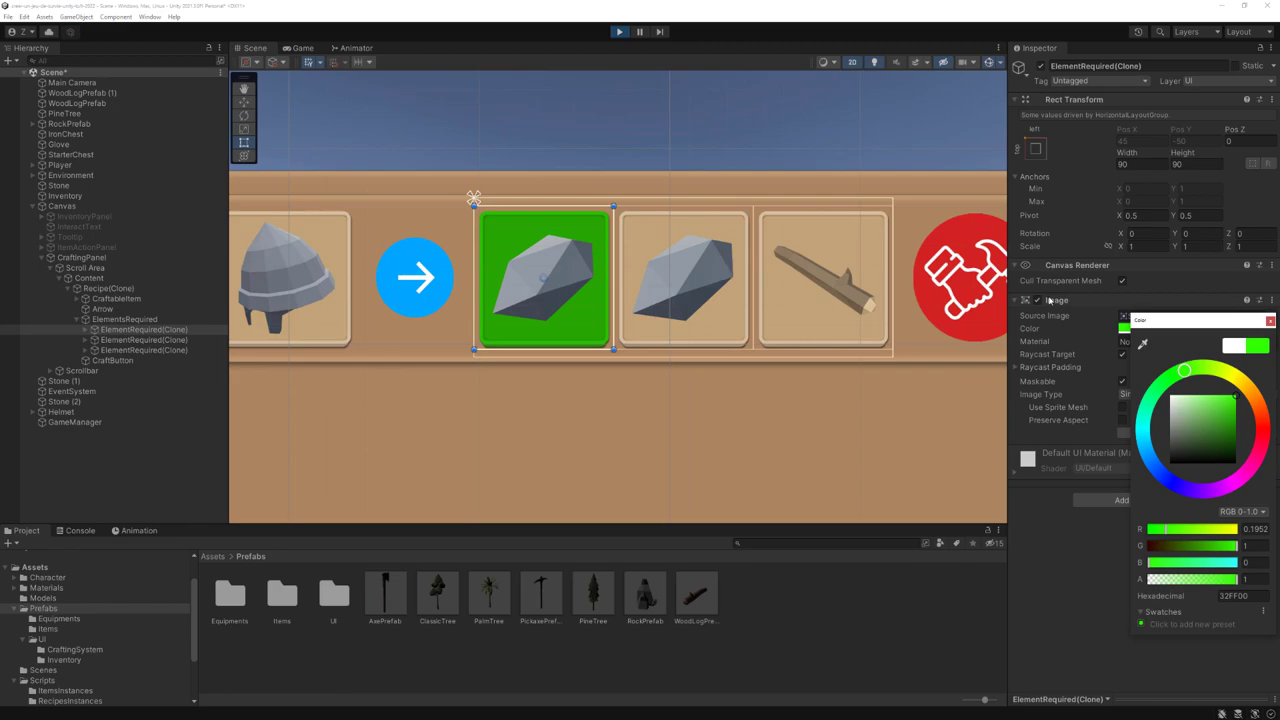
left_click(693, 305)
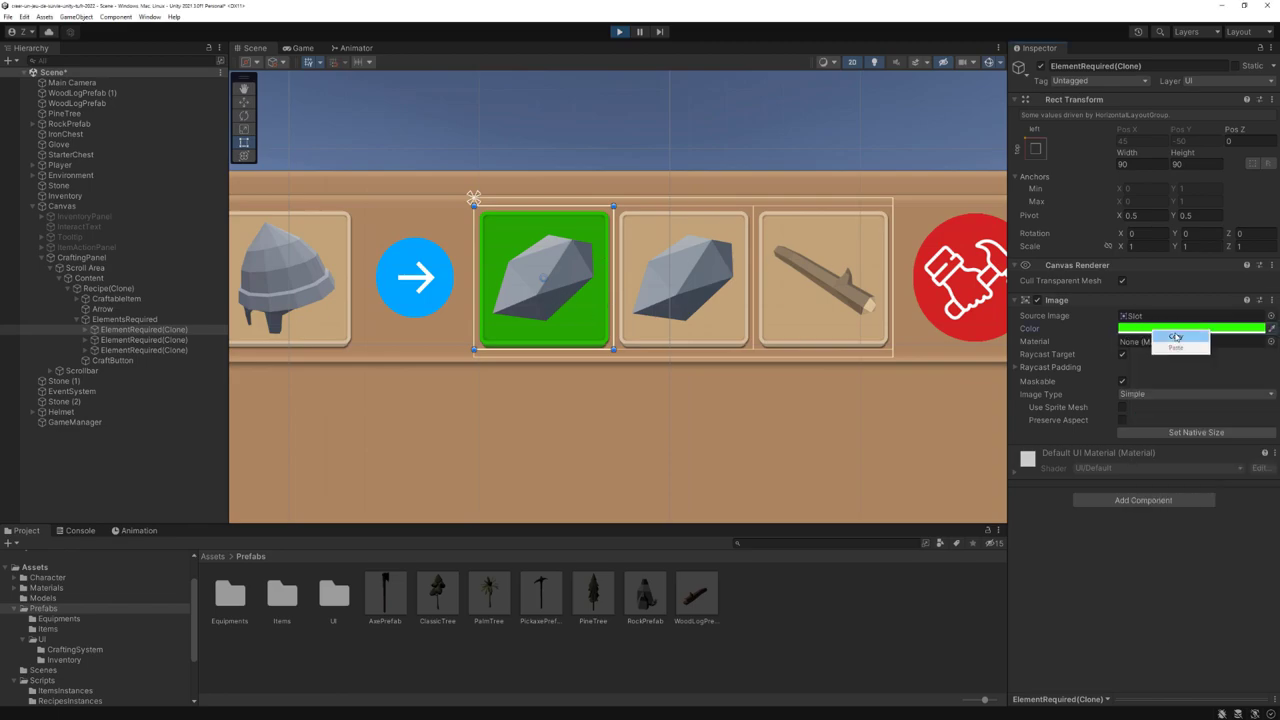
left_click(143, 349)
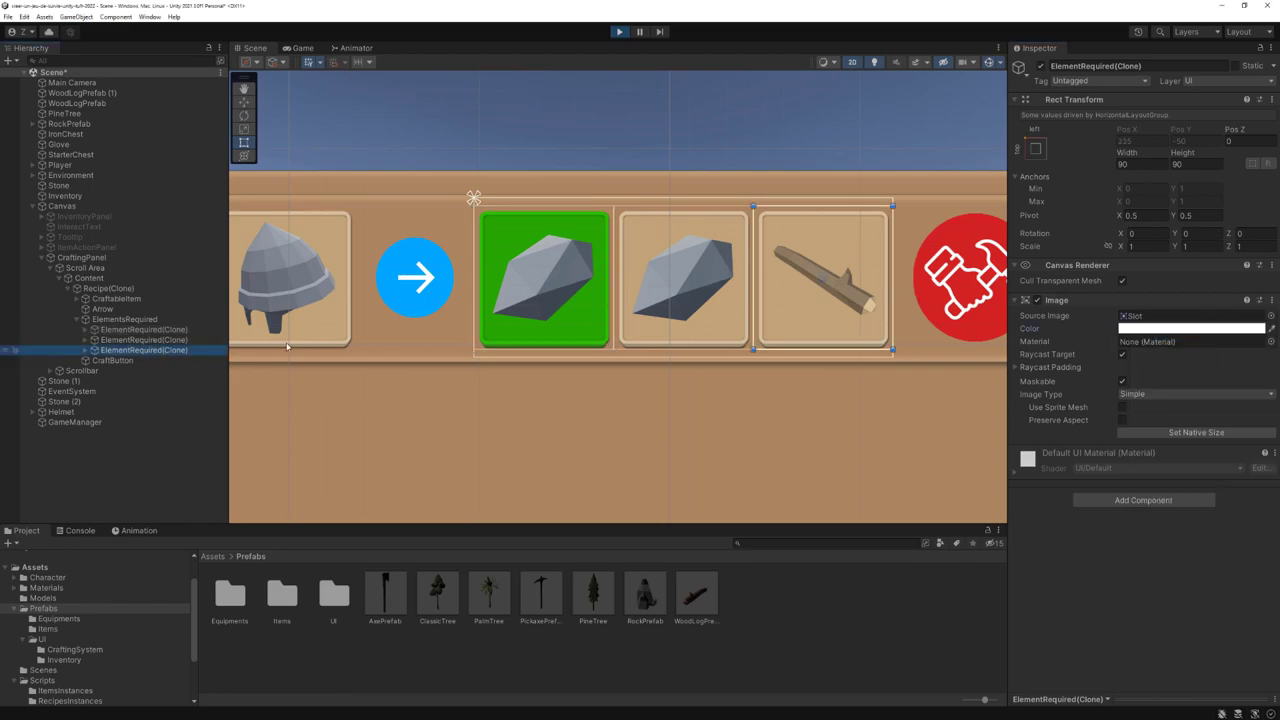
right_click(1147, 332)
left_click(1160, 349)
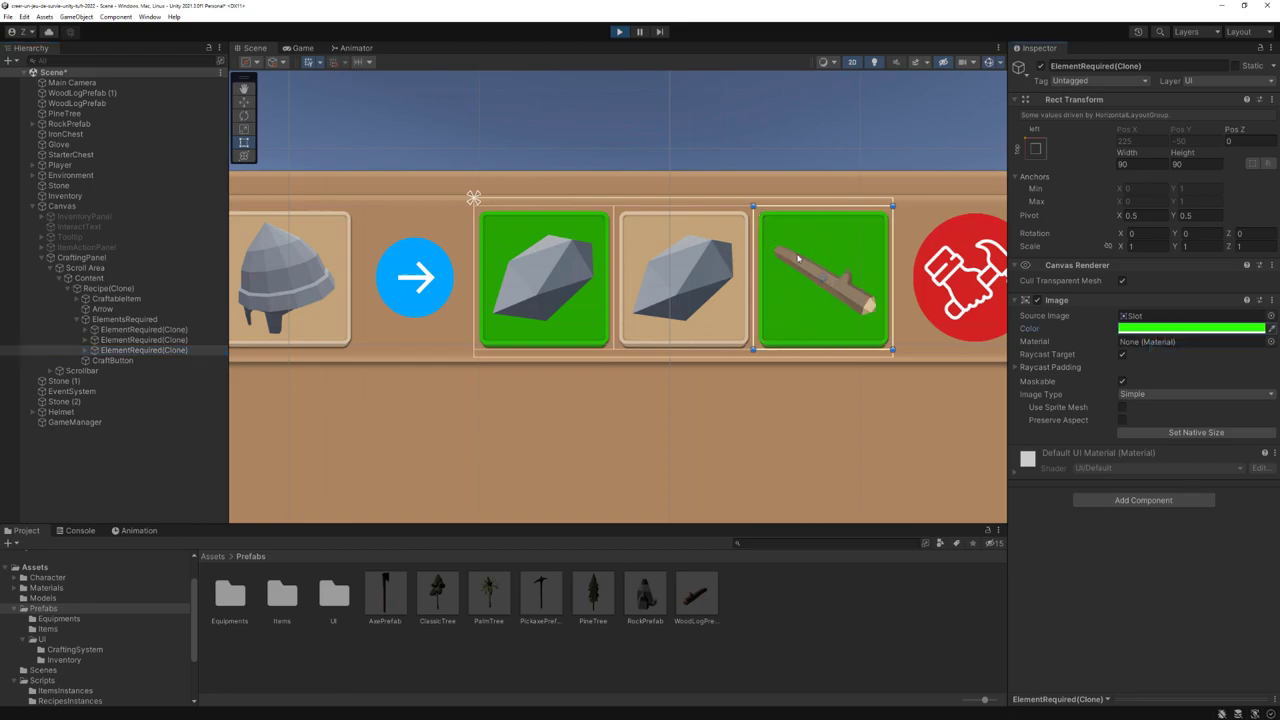
Set the second stone slot's Image colour to red
left_click(164, 341)
left_click(1167, 330)
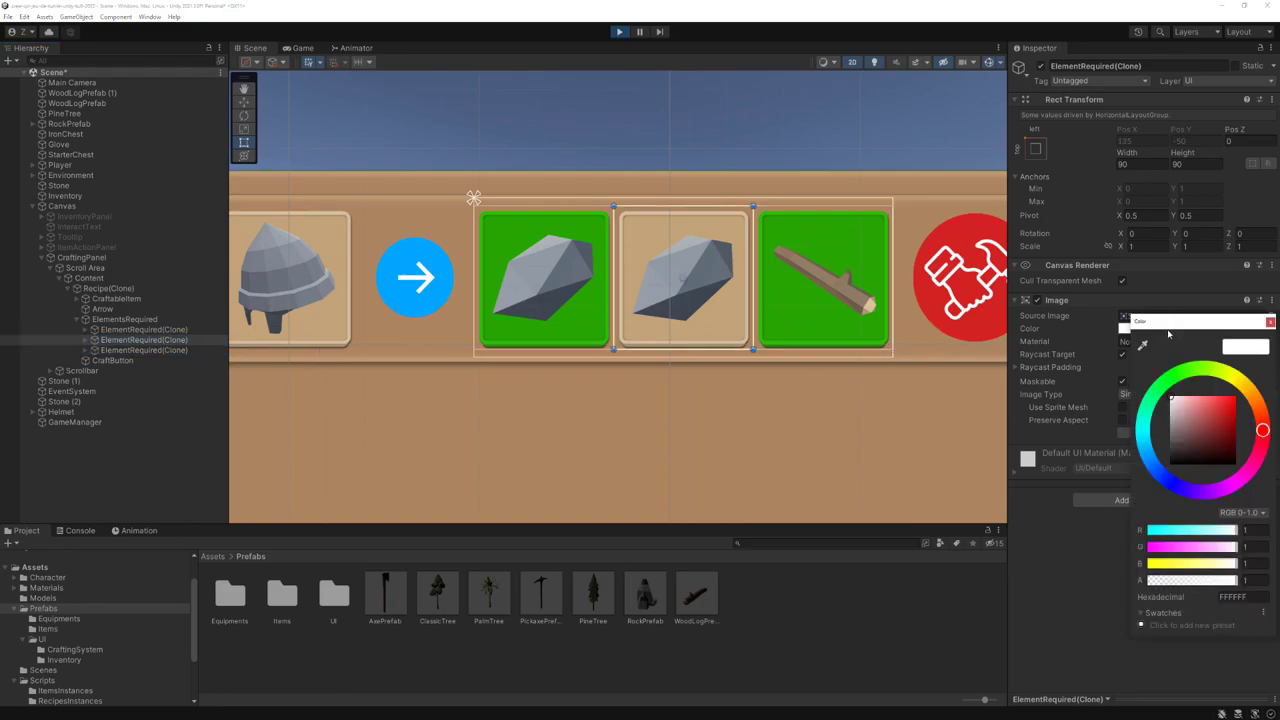
left_click_drag(1225, 417, 1233, 401)
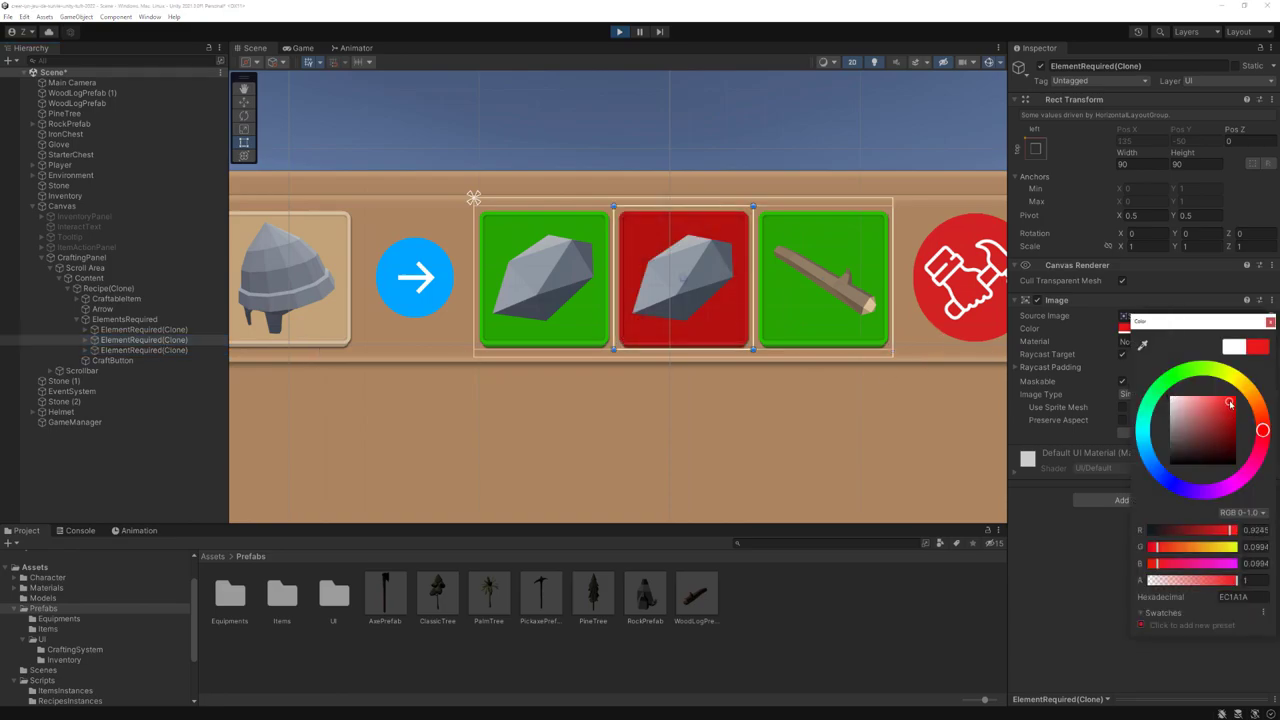
left_click(1270, 322)
scroll(795, 176, "down", 1)
scroll(795, 176, "down", 2)
scroll(490, 218, "down", 2)
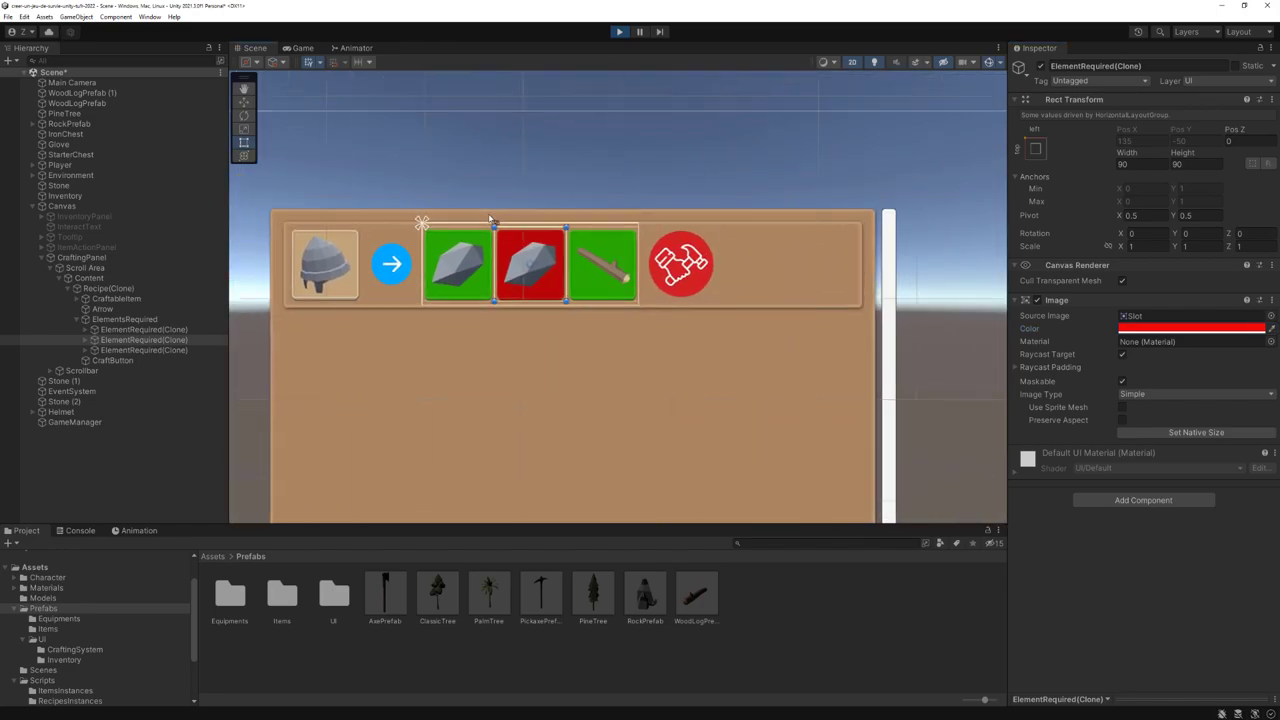
scroll(490, 218, "down", 1)
Check the green and red slots in the Game view, then stop play mode
left_click(300, 48)
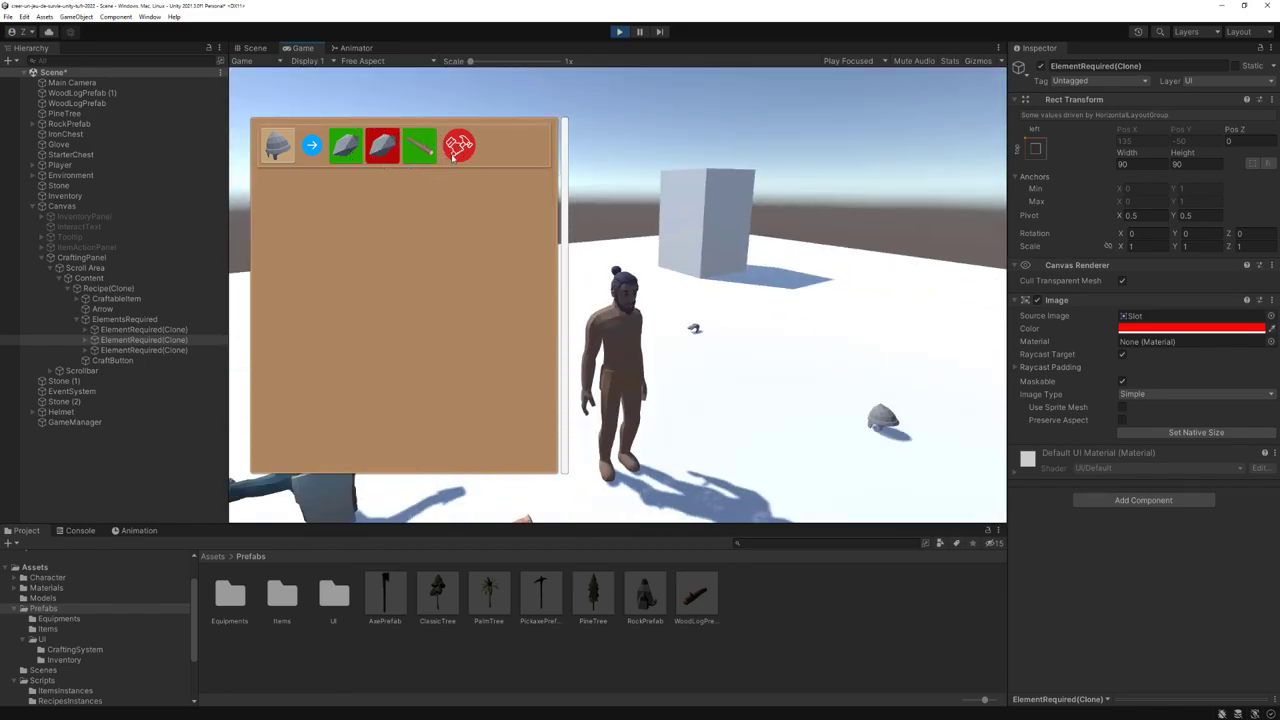
left_click(621, 33)
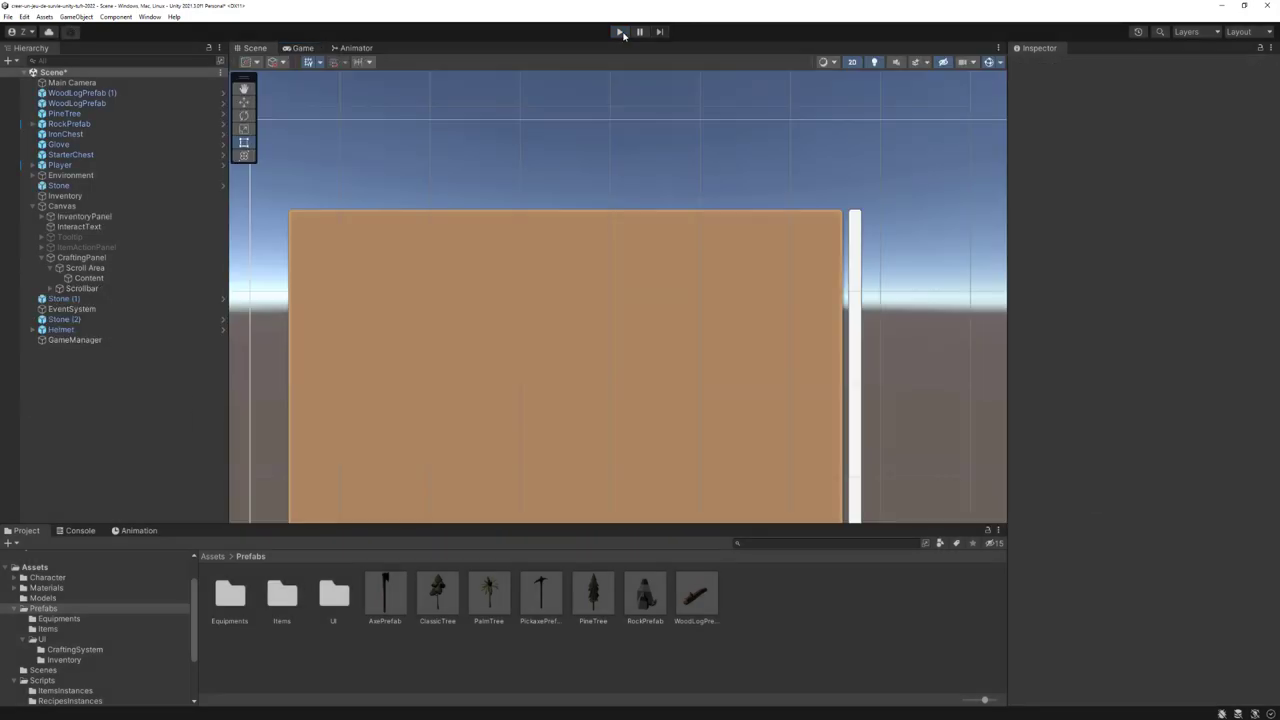
In Recipe.cs, add a [SerializeField] private Color missingColor field and save
key("alt+Tab")
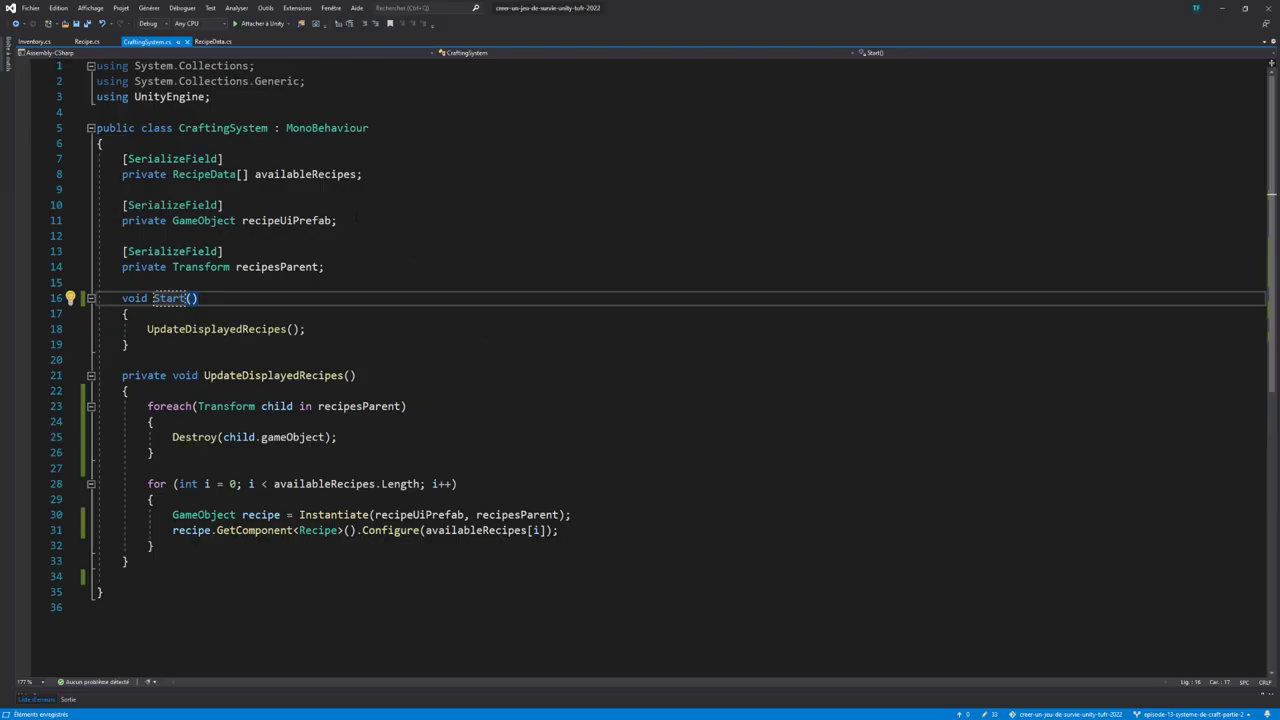
left_click(87, 41)
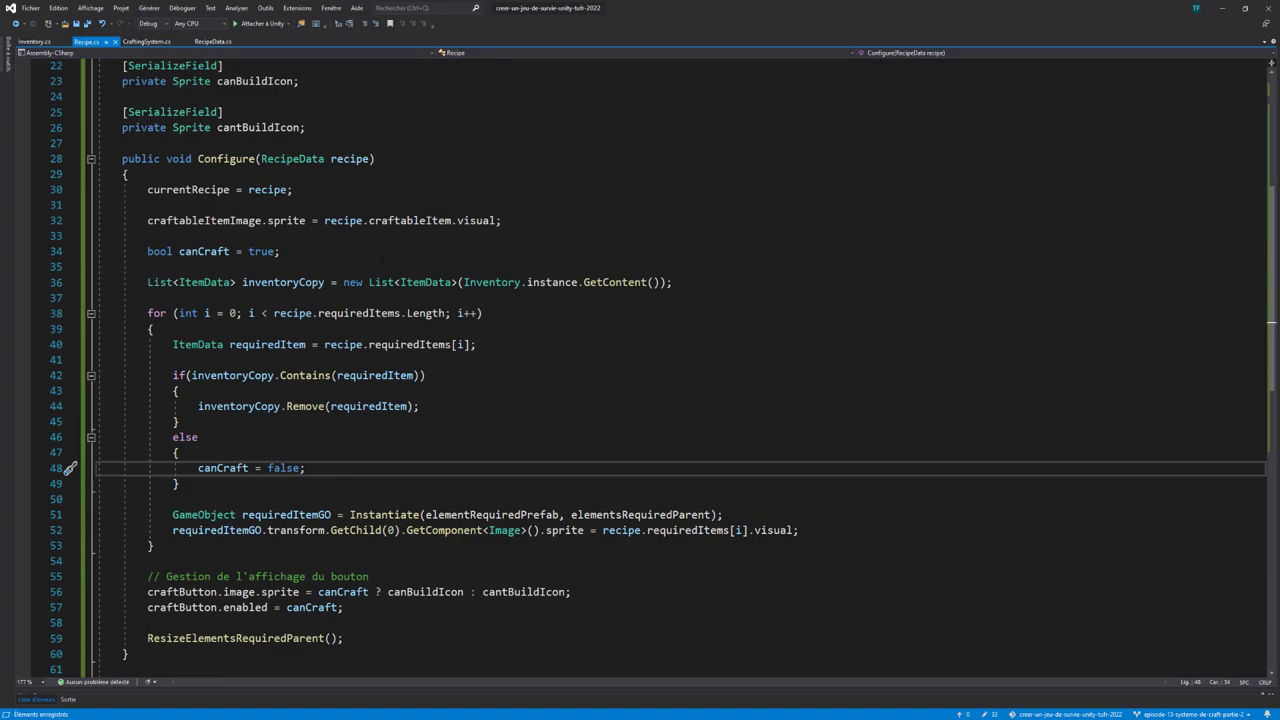
scroll(660, 368, "up", 3)
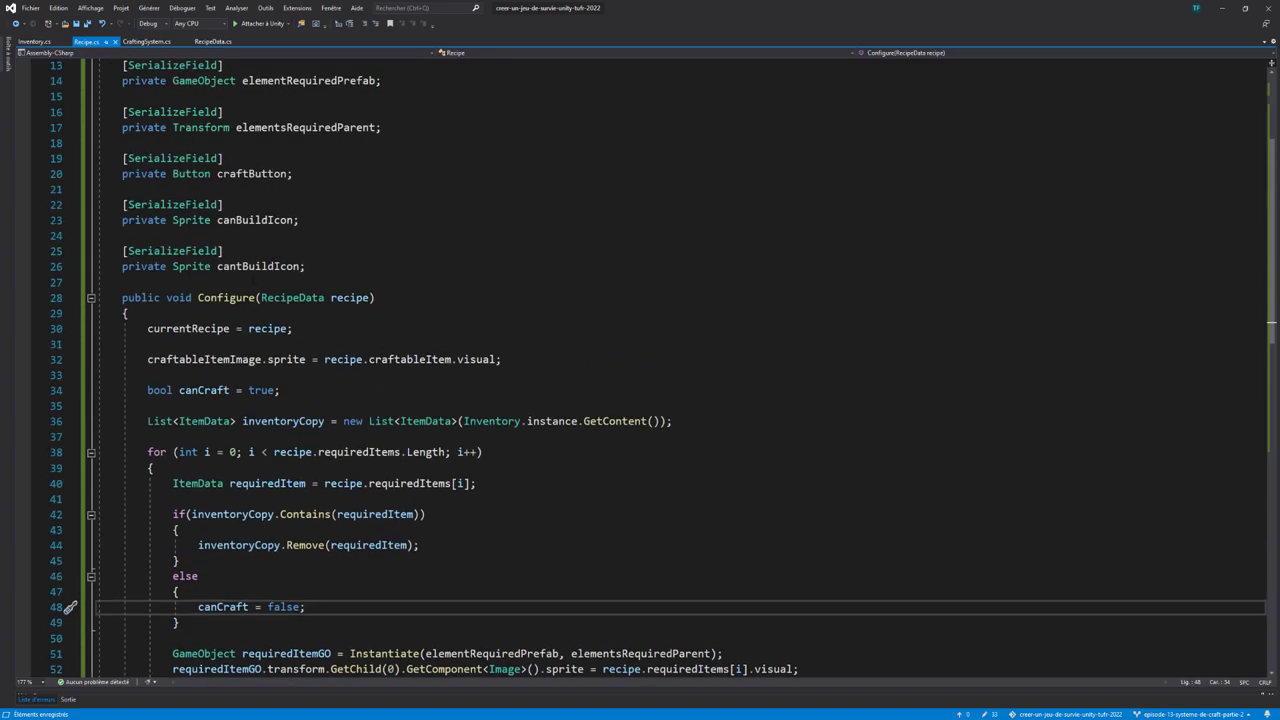
left_click(122, 282)
key("Return")
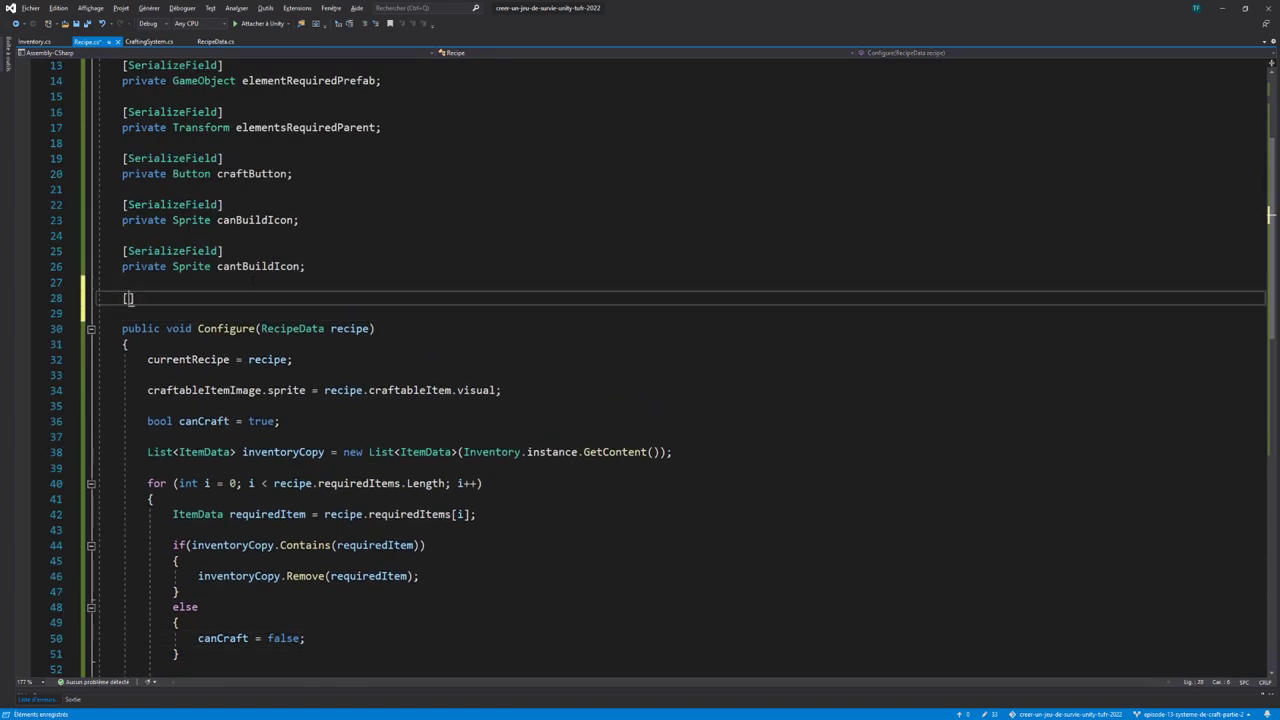
type("[SerializeField]")
key("Return")
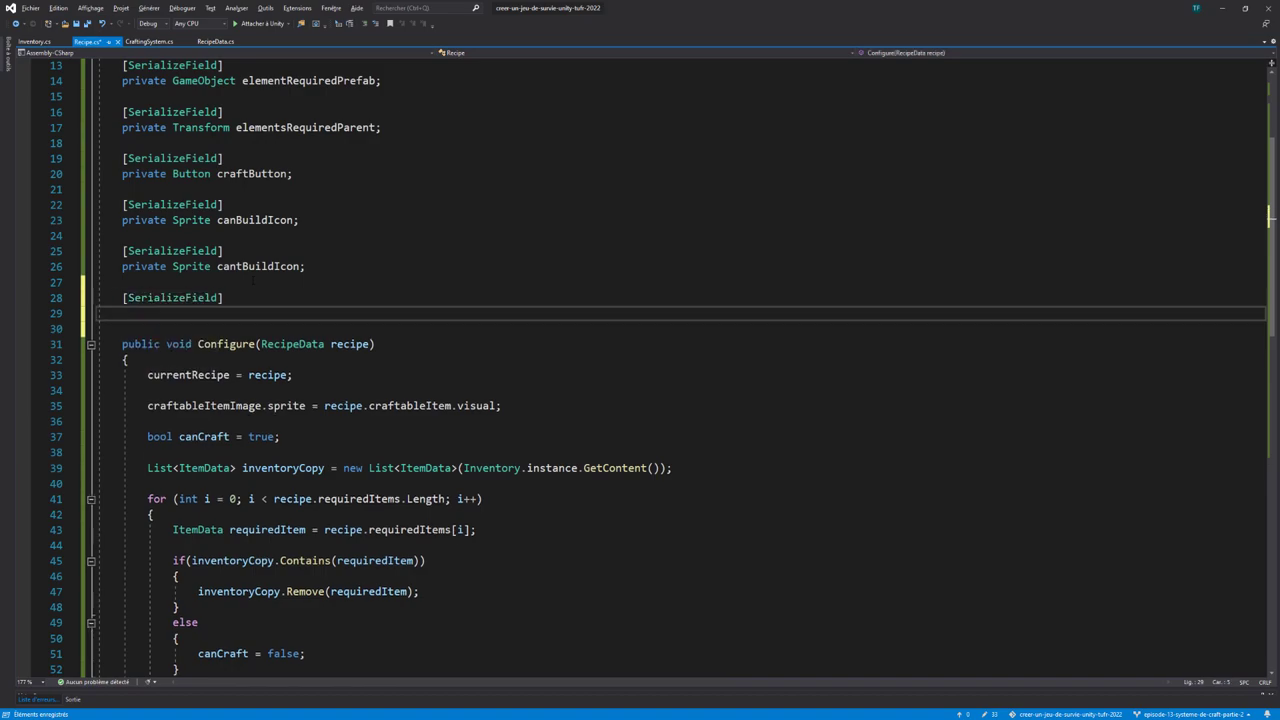
type("private")
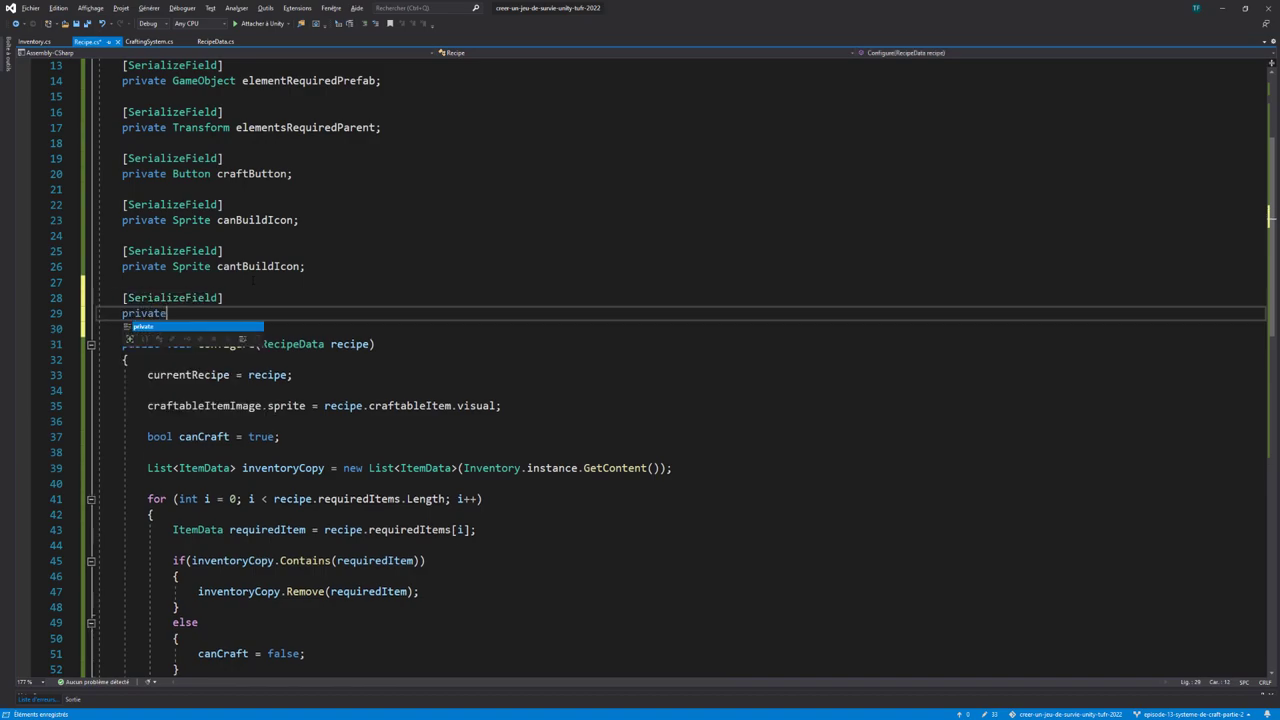
type(" Color miss")
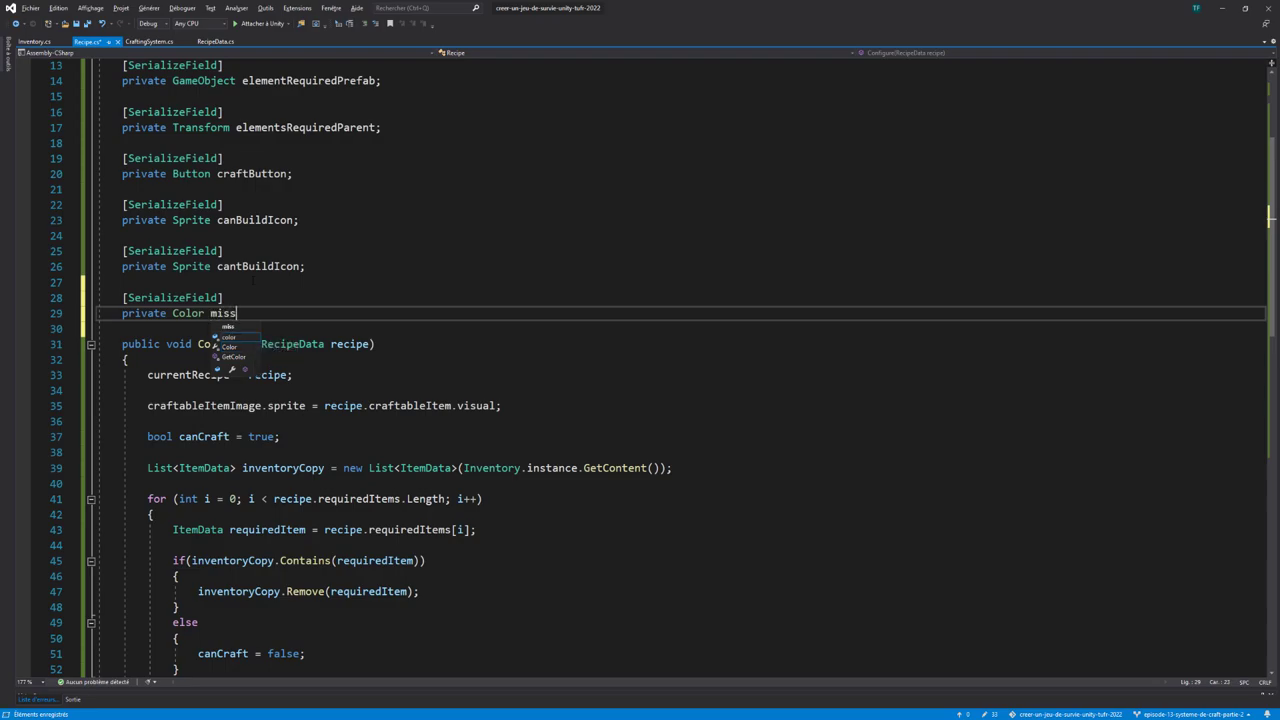
type("ingColor;")
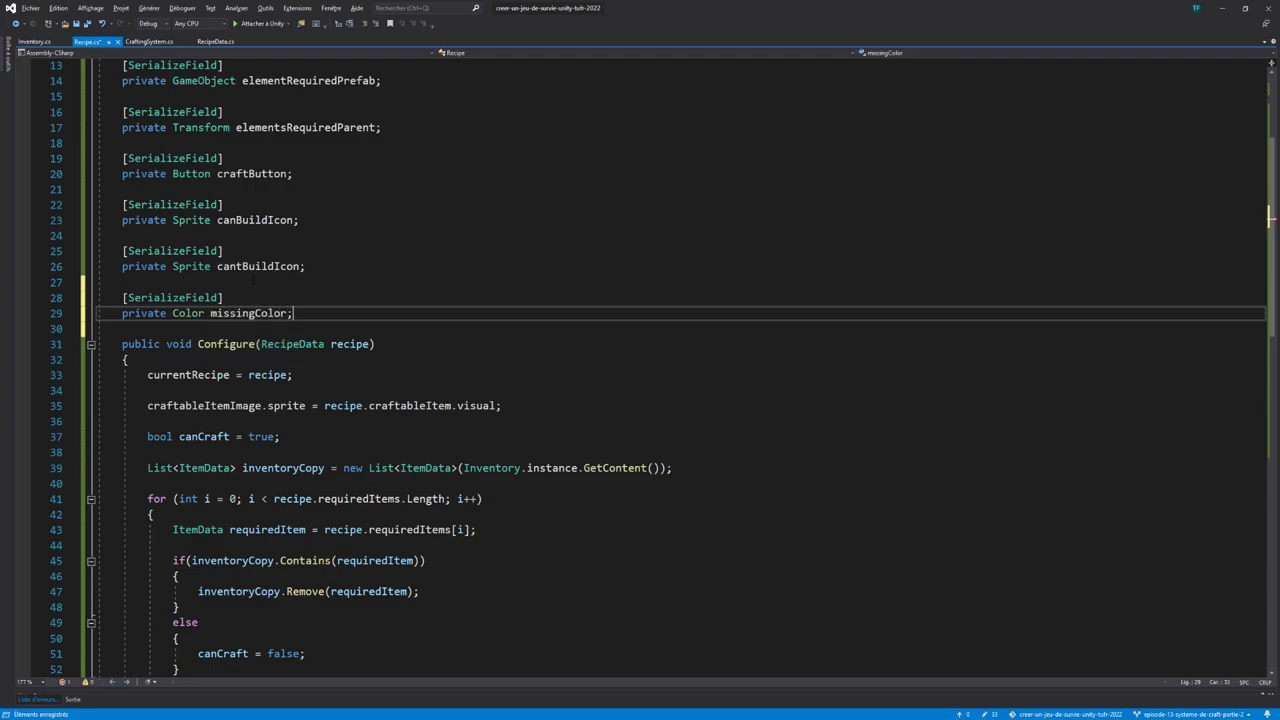
key("ctrl+s")
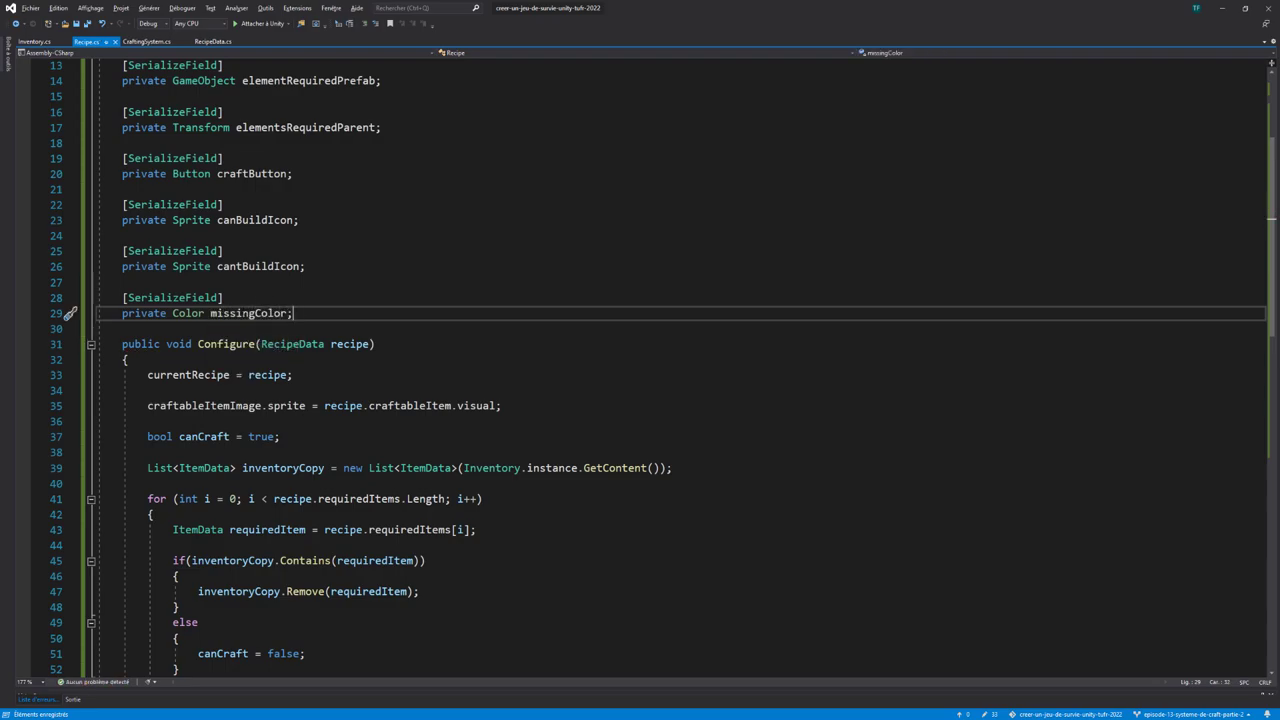
Add a [SerializeField] private Color availableColor field below missingColor
key("Return")
key("Return")
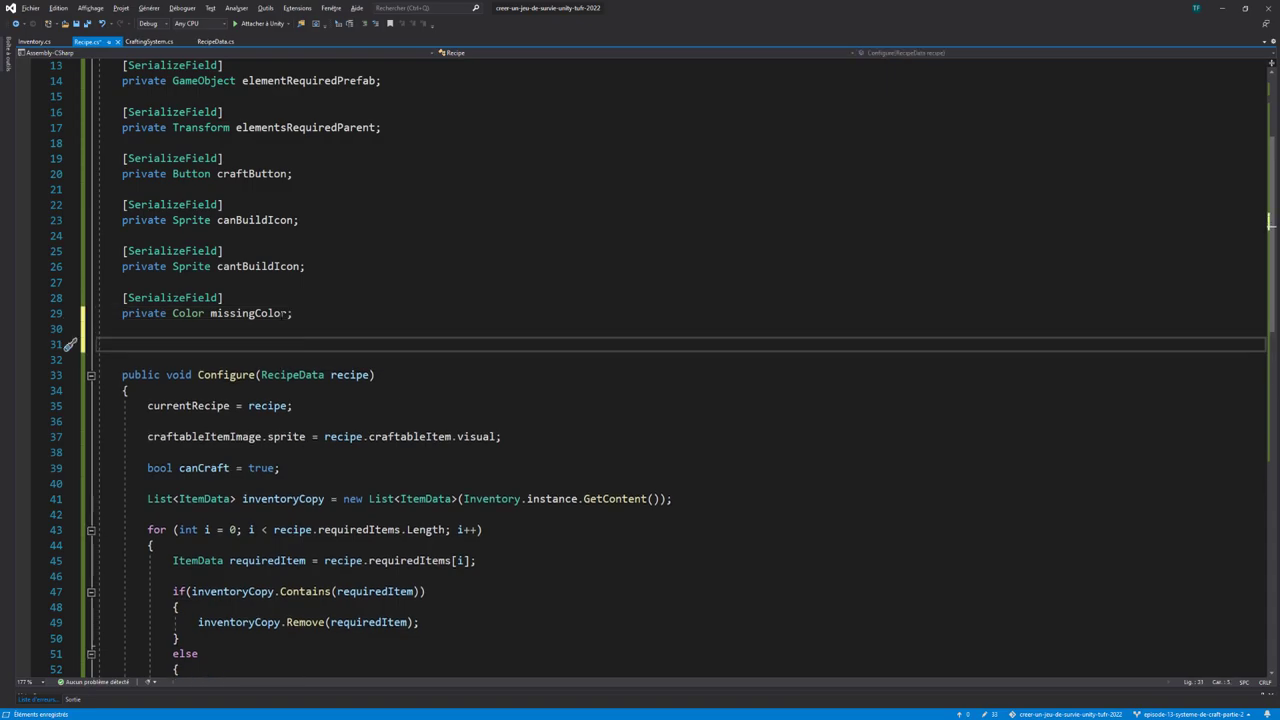
type("[seri")
key("Tab")
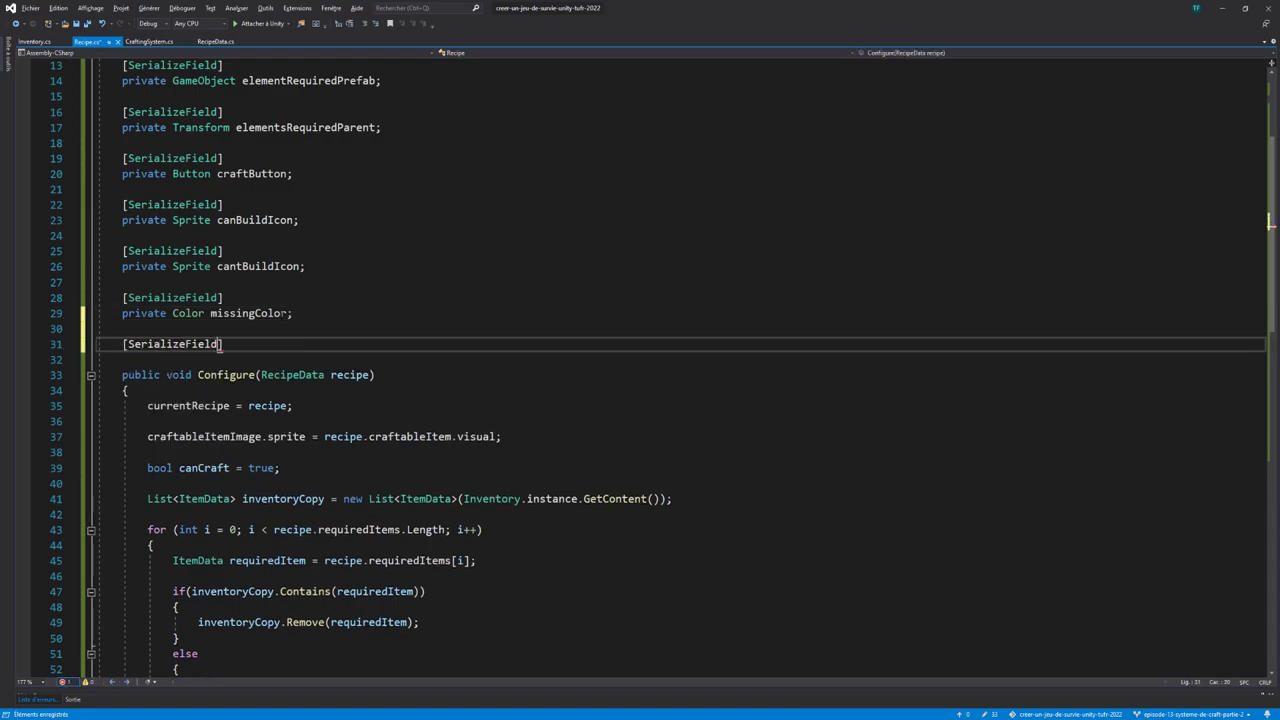
type("]")
key("Return")
type("private ")
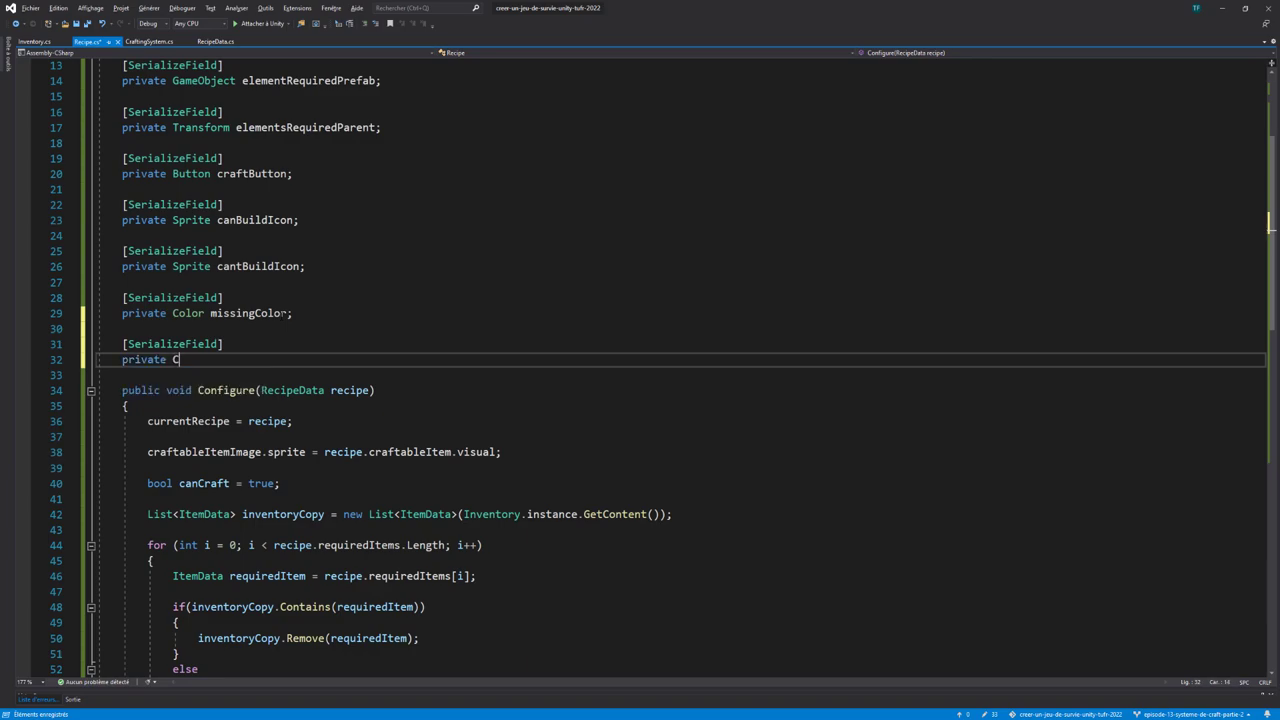
type("Color av")
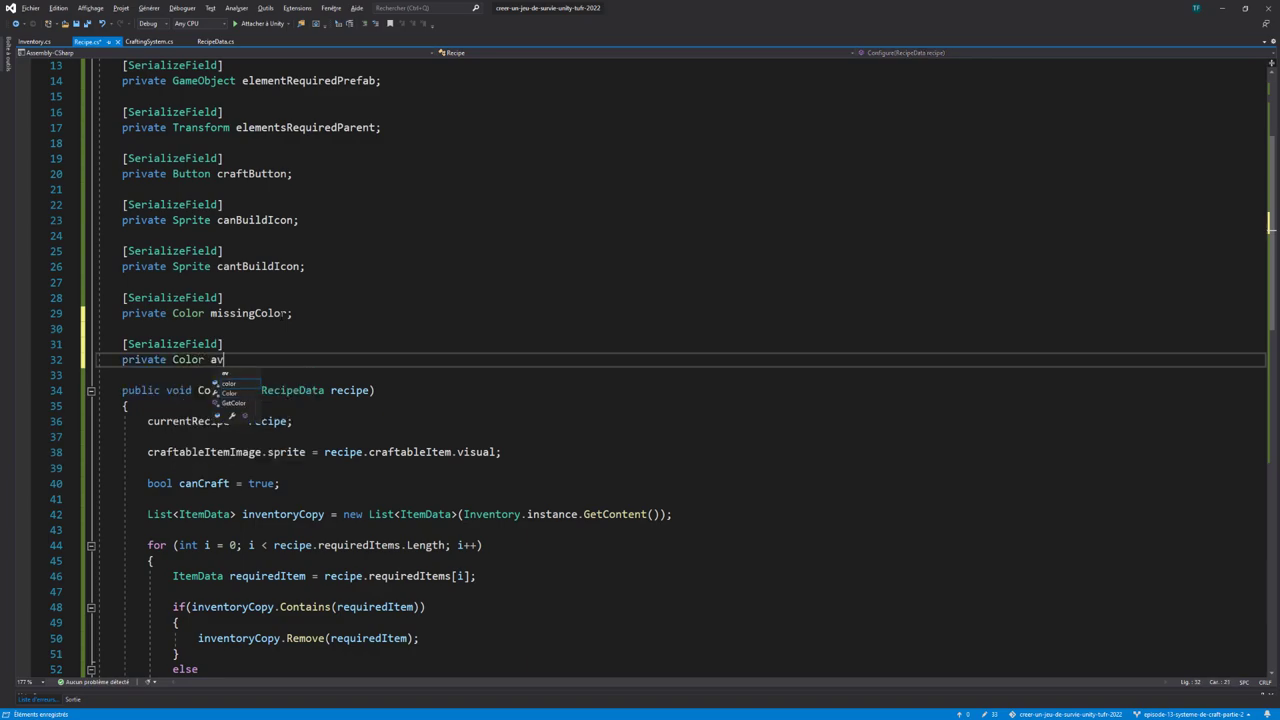
type("ailableColor")
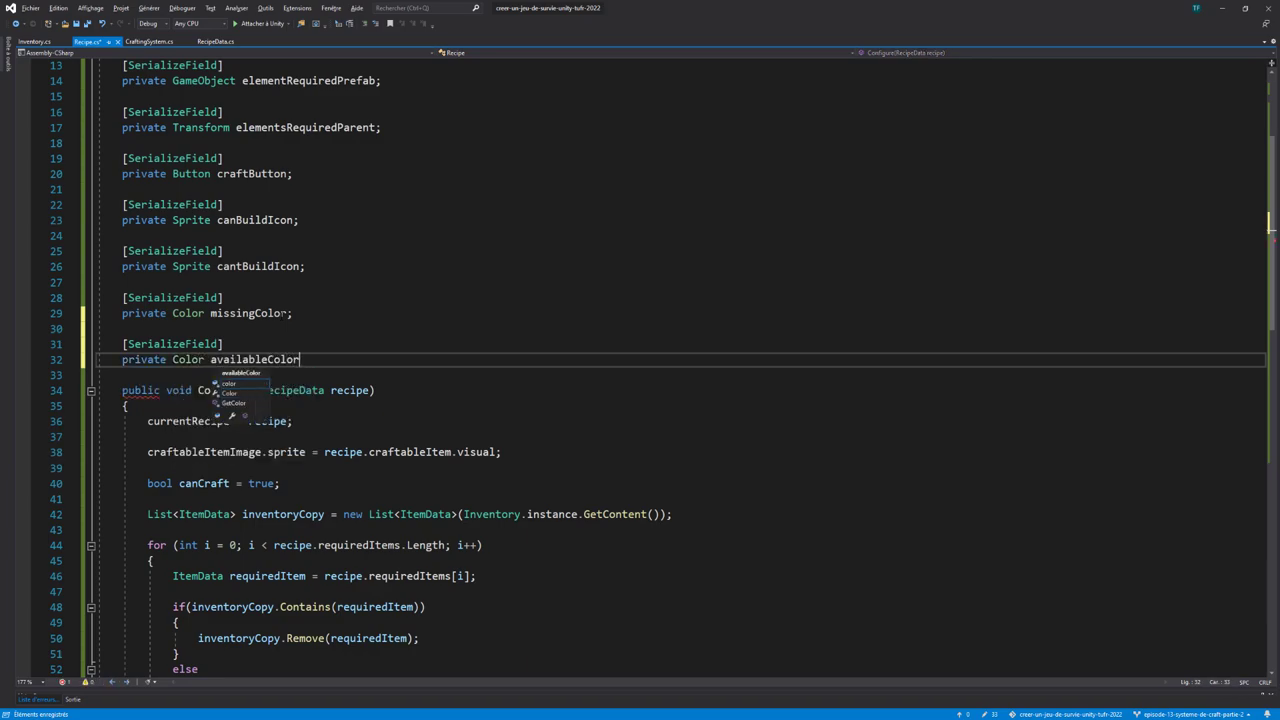
type(";")
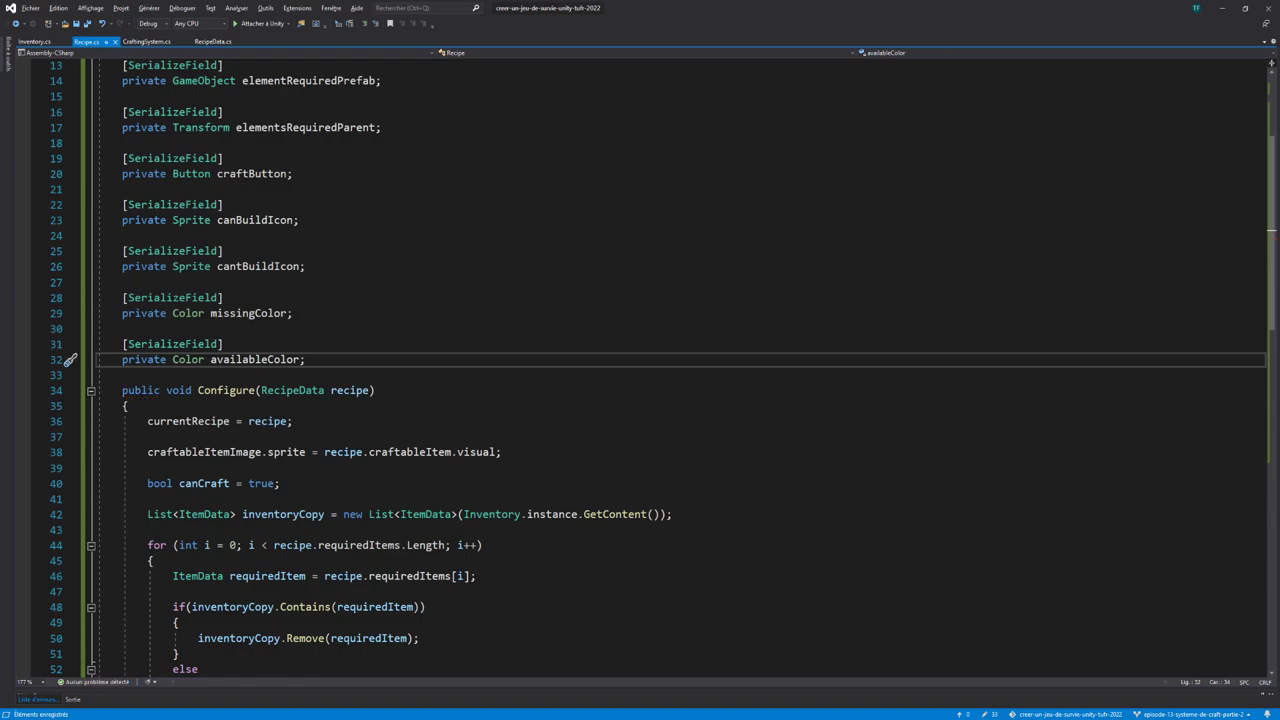
Move the required-item instantiation line up, right after the requiredItem assignment
scroll(680, 365, "down", 4)
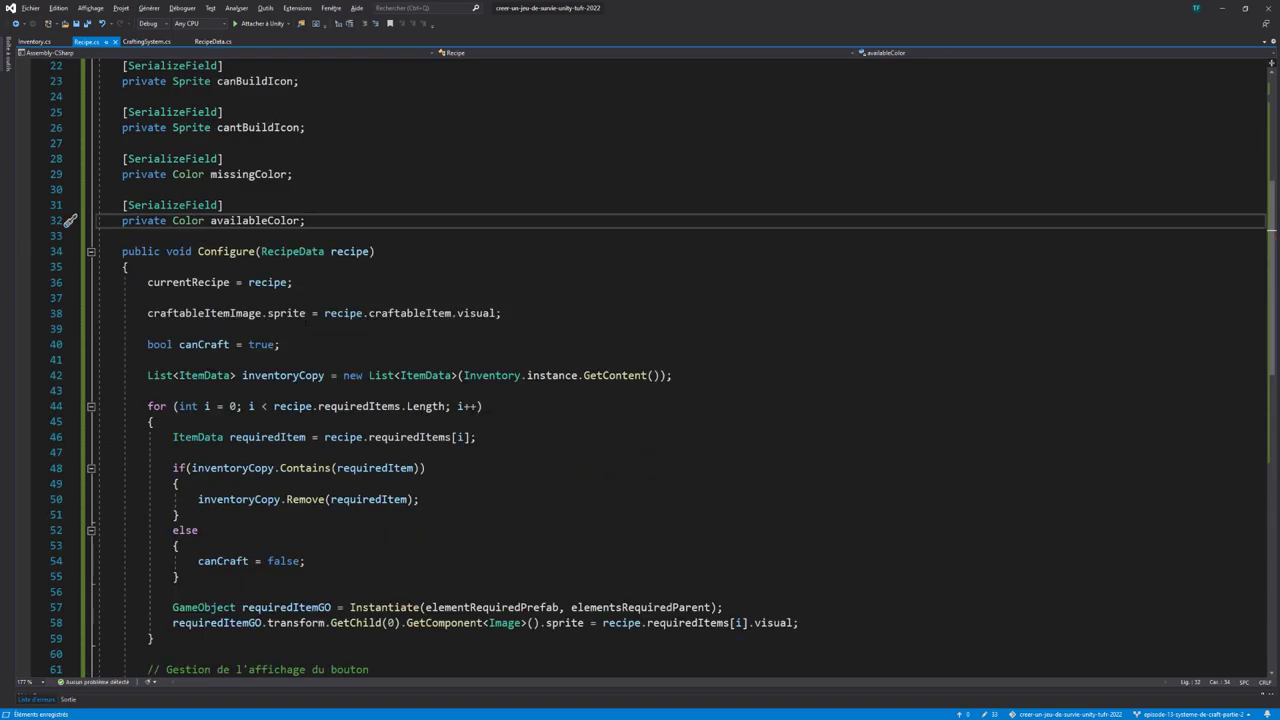
scroll(427, 265, "down", 1)
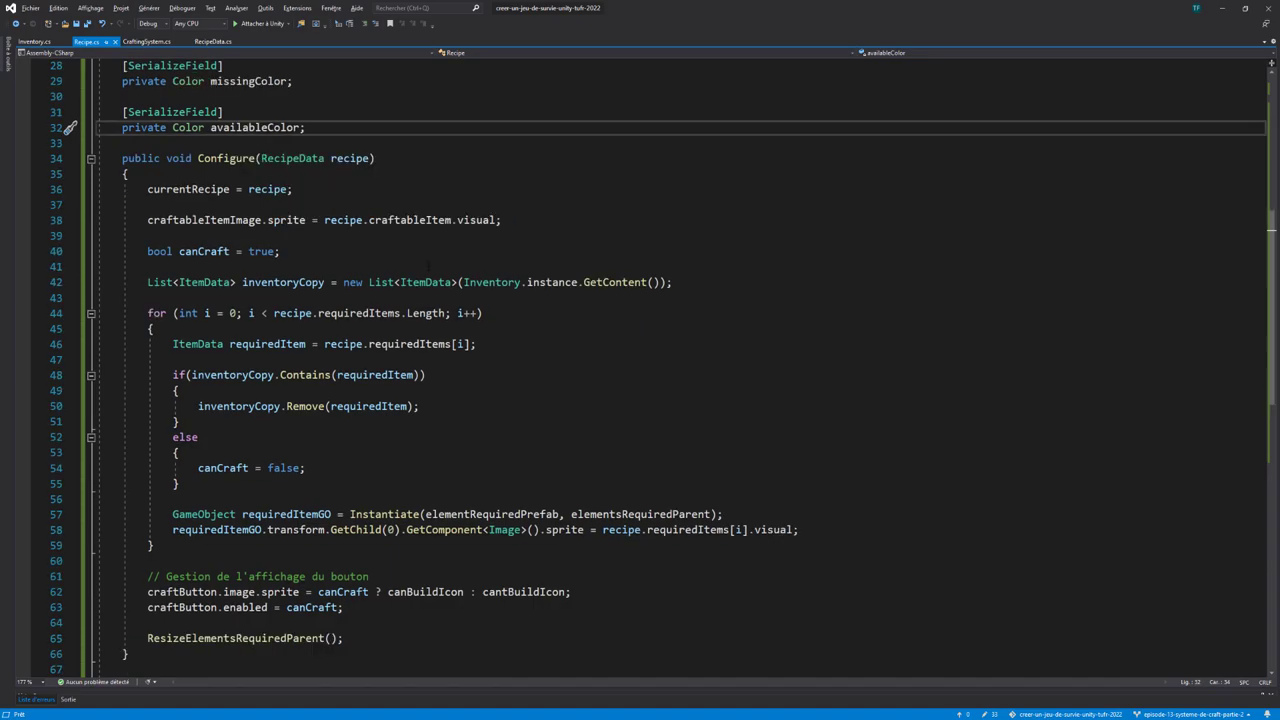
left_click(153, 545)
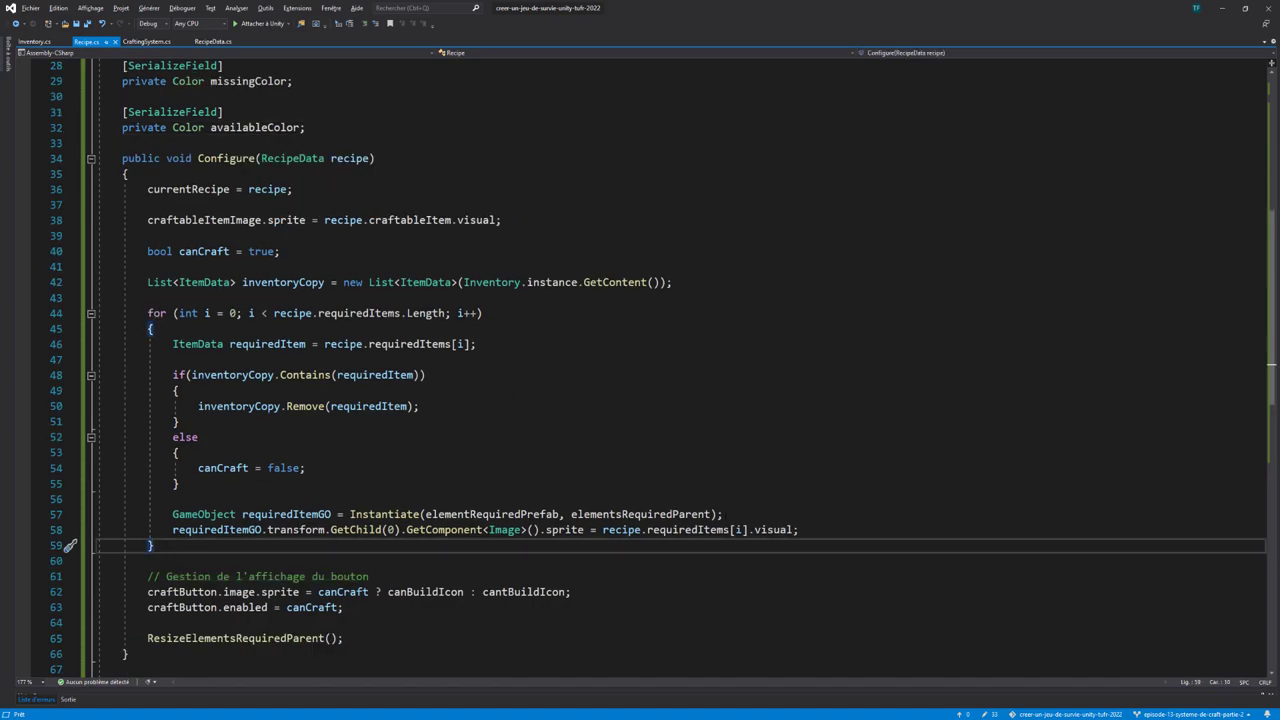
left_click_drag(722, 514, 172, 514)
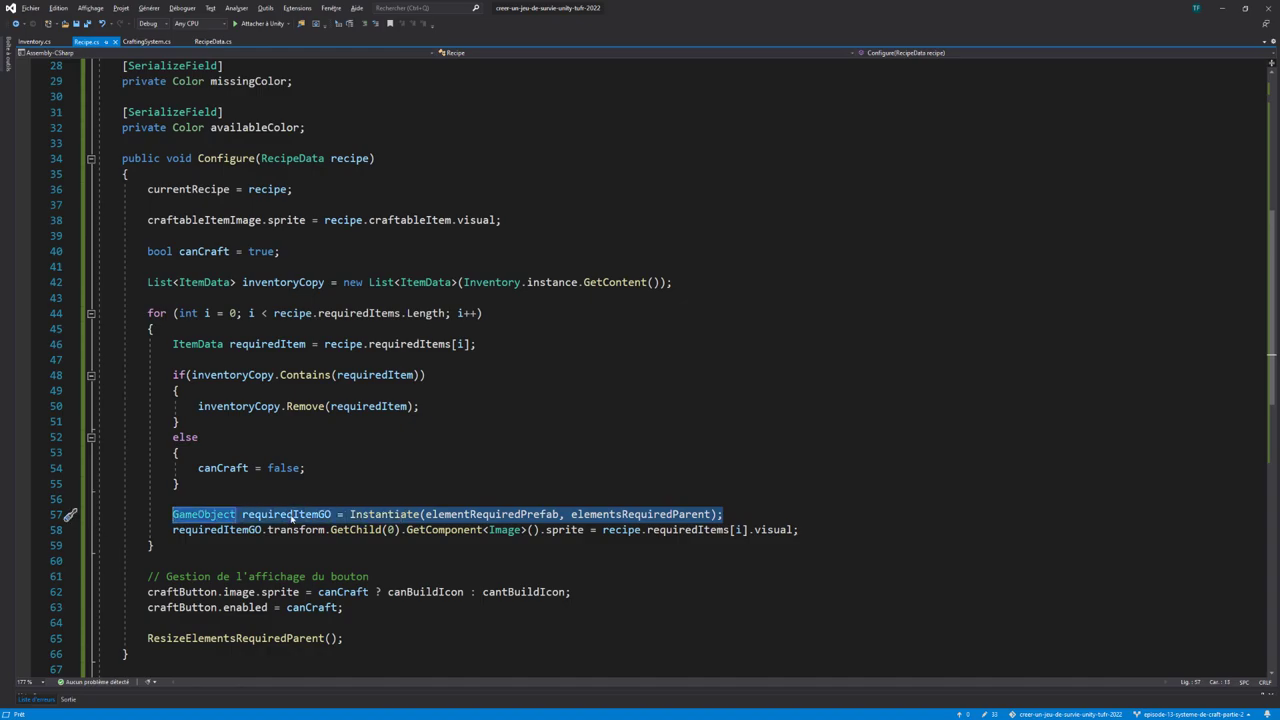
key("ctrl+x")
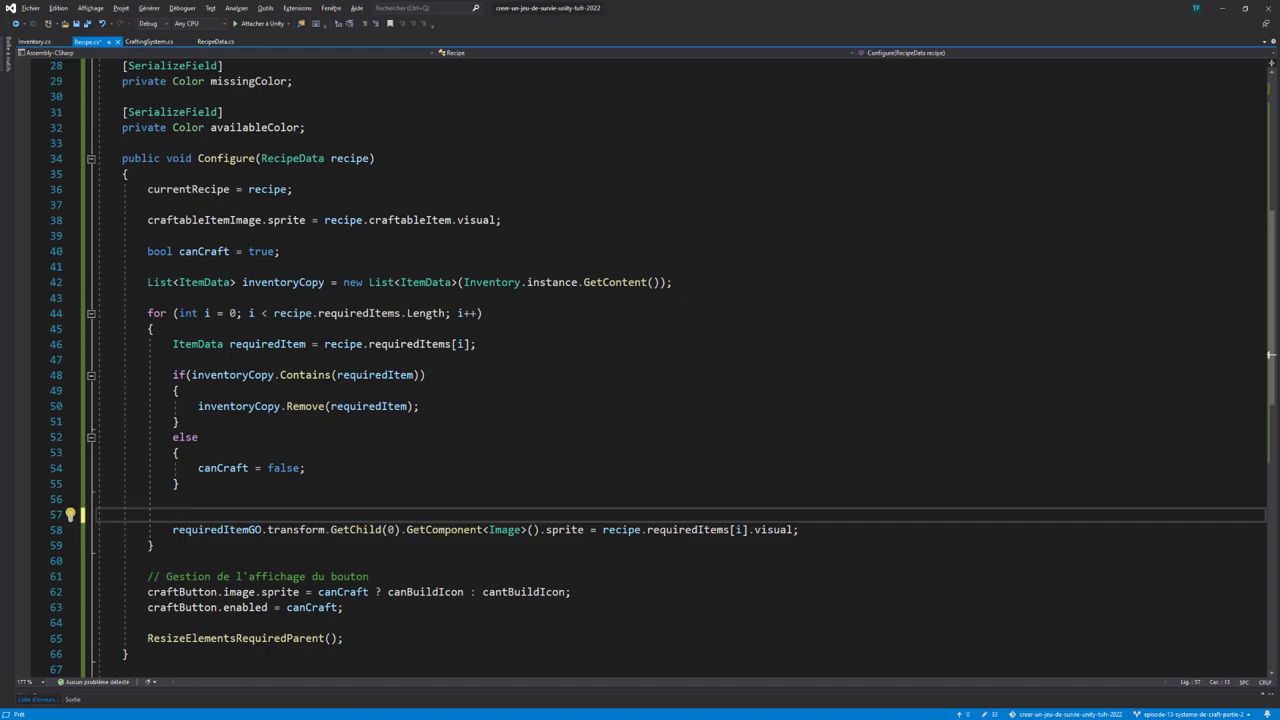
left_click(172, 359)
key("Return")
key("Return")
key("Up")
key("ctrl+v")
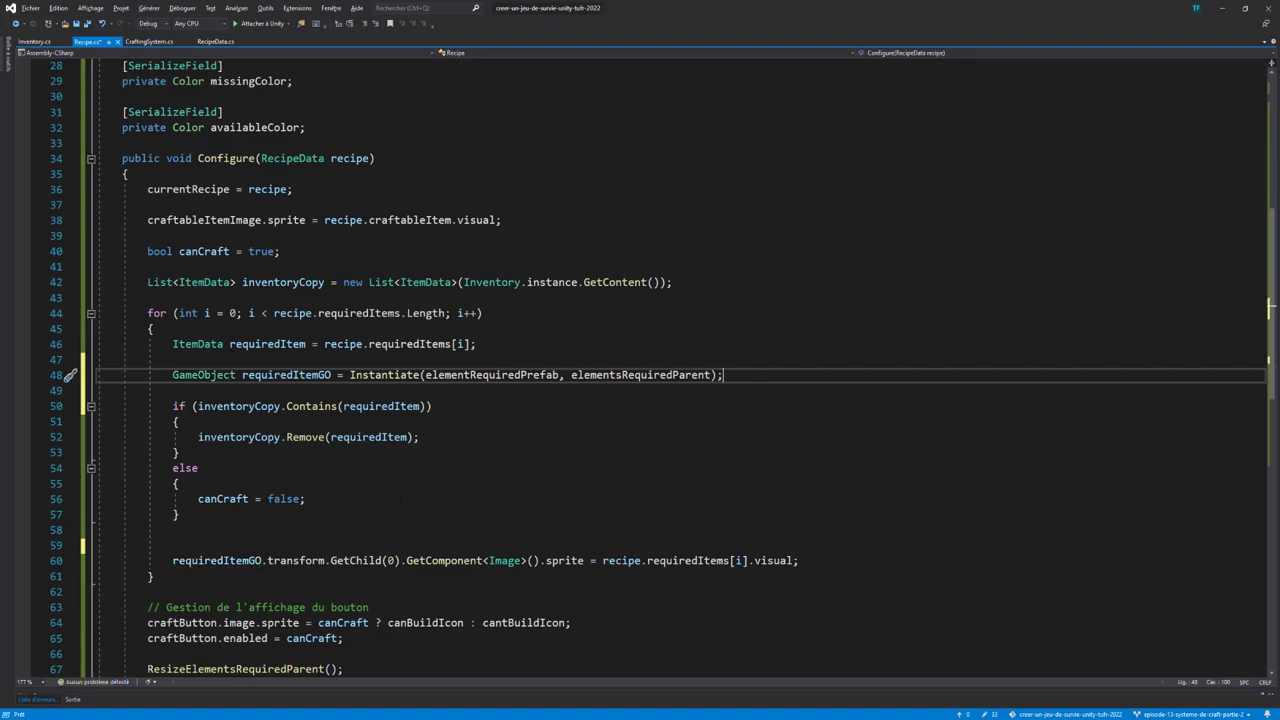
Add 'Image requiredItemGOImage = requiredItemGO.GetComponent<Image>();' and save
key("Return")
type("Imag")
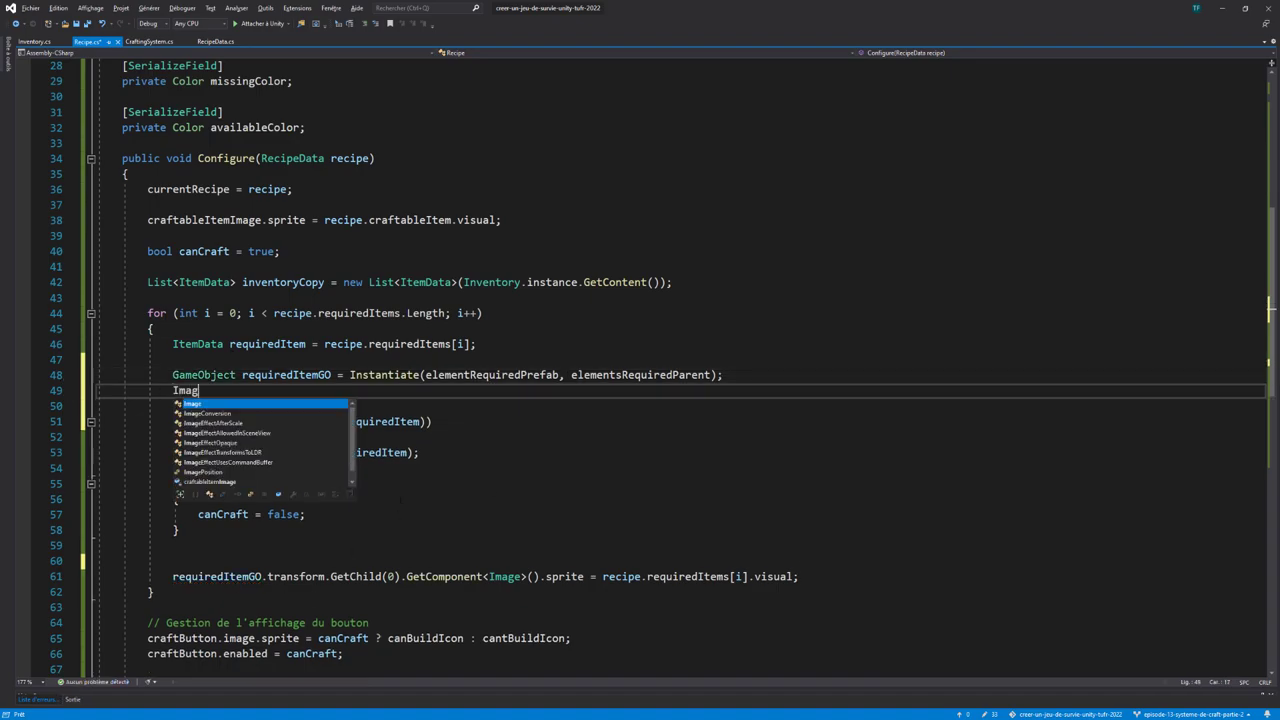
type("e requir")
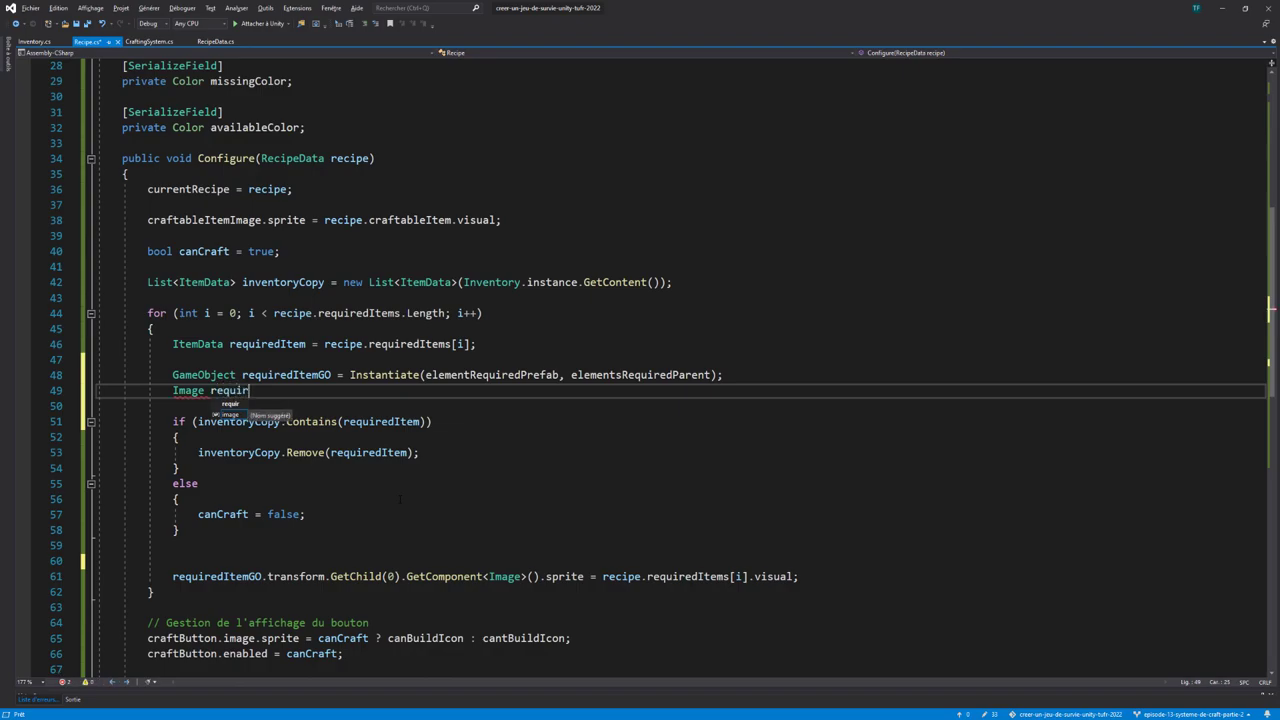
type("edIt")
type("em")
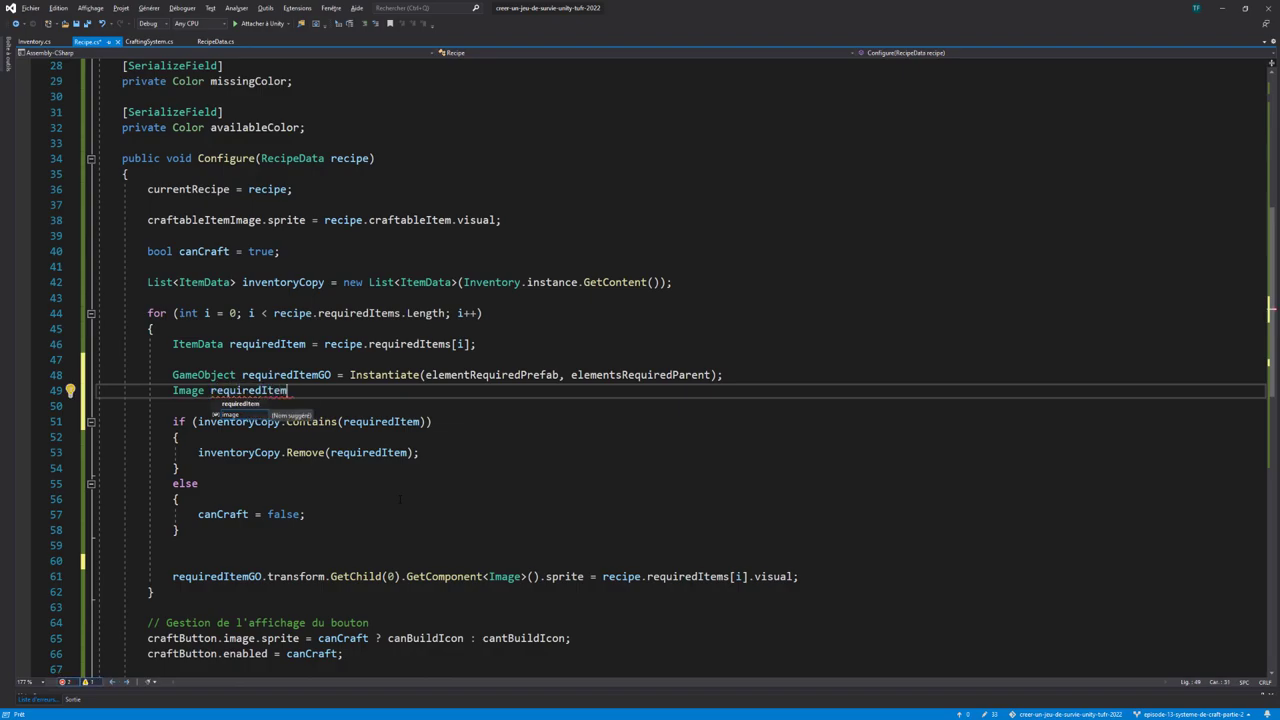
type("GOImage")
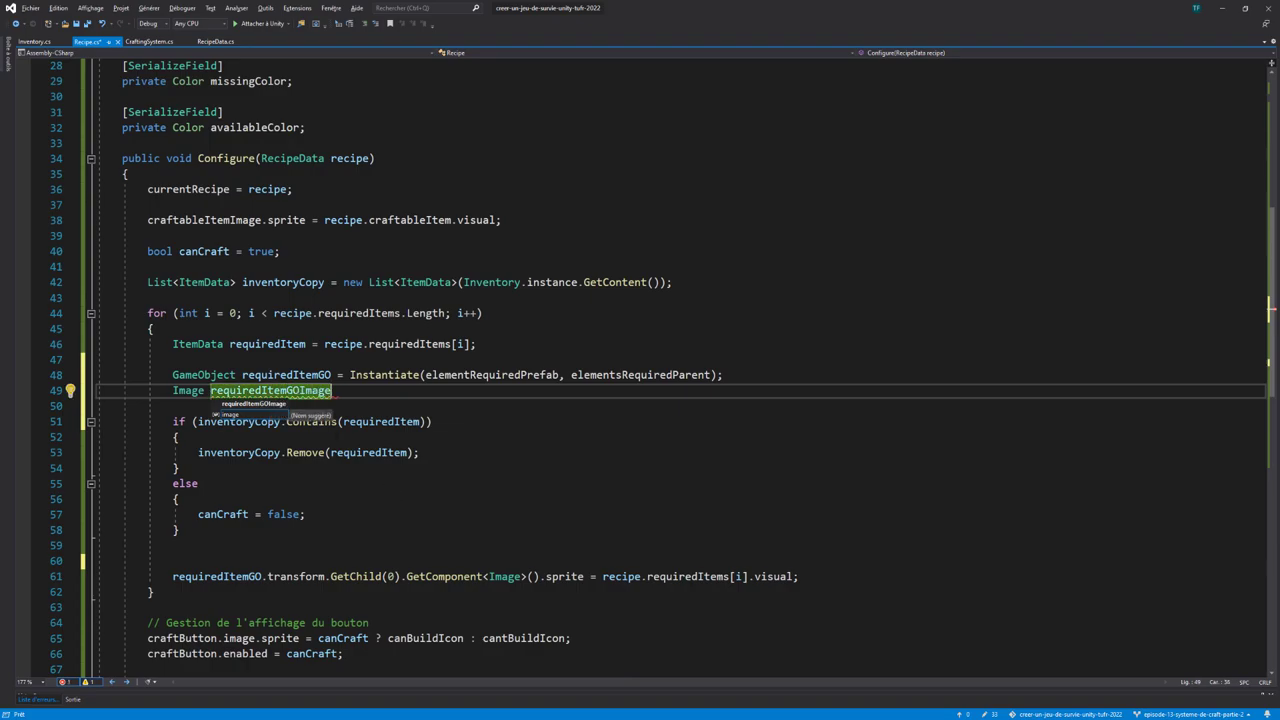
type(" = required")
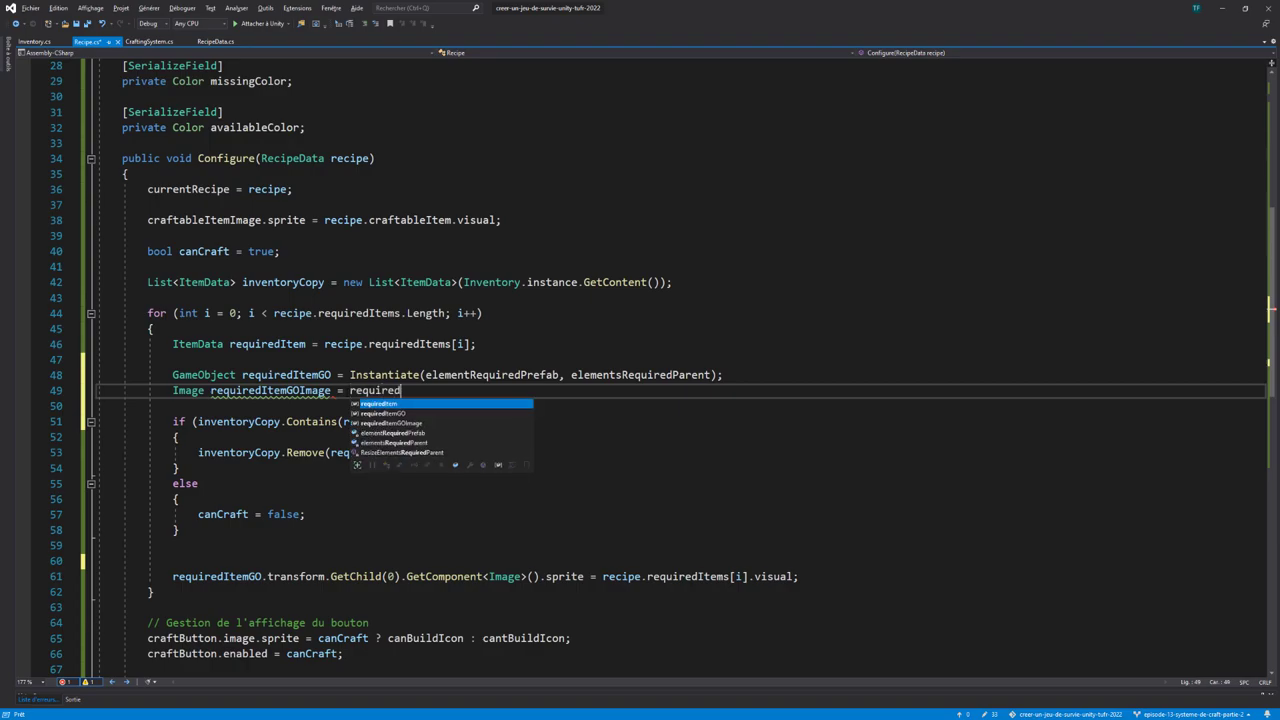
key("Down")
key("Tab")
type(".")
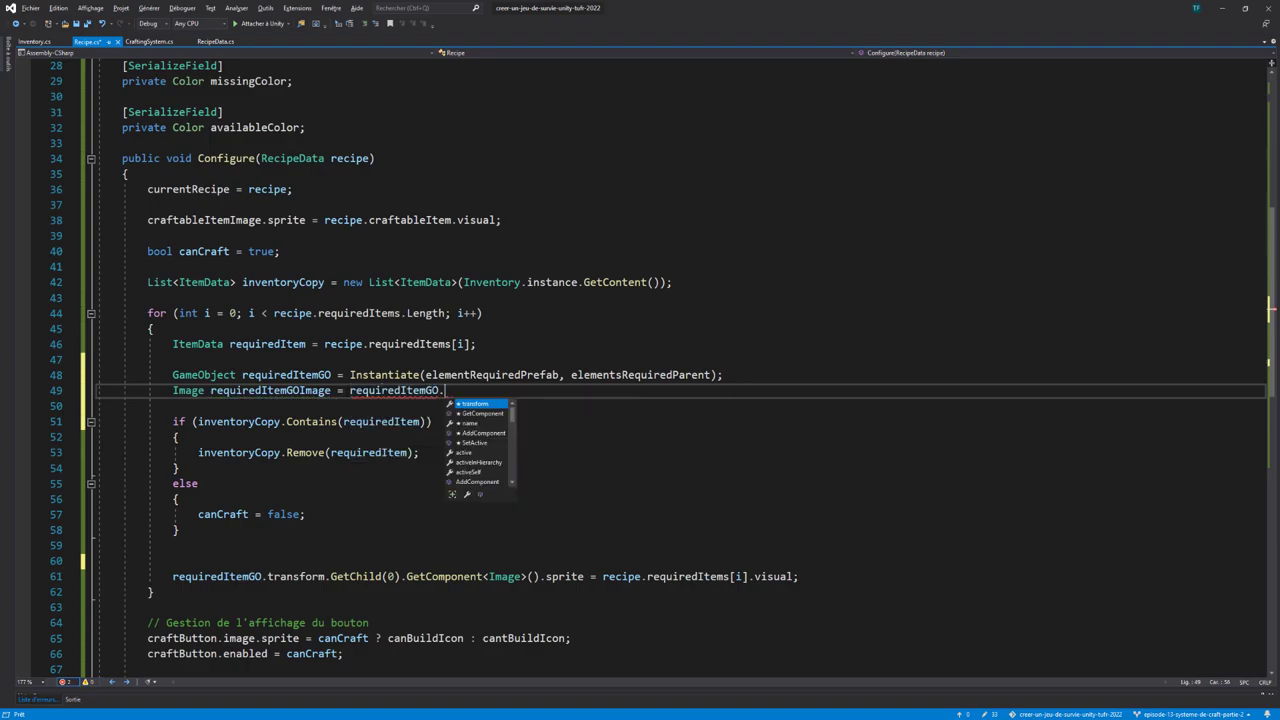
type("getcom")
key("Tab")
type("I")
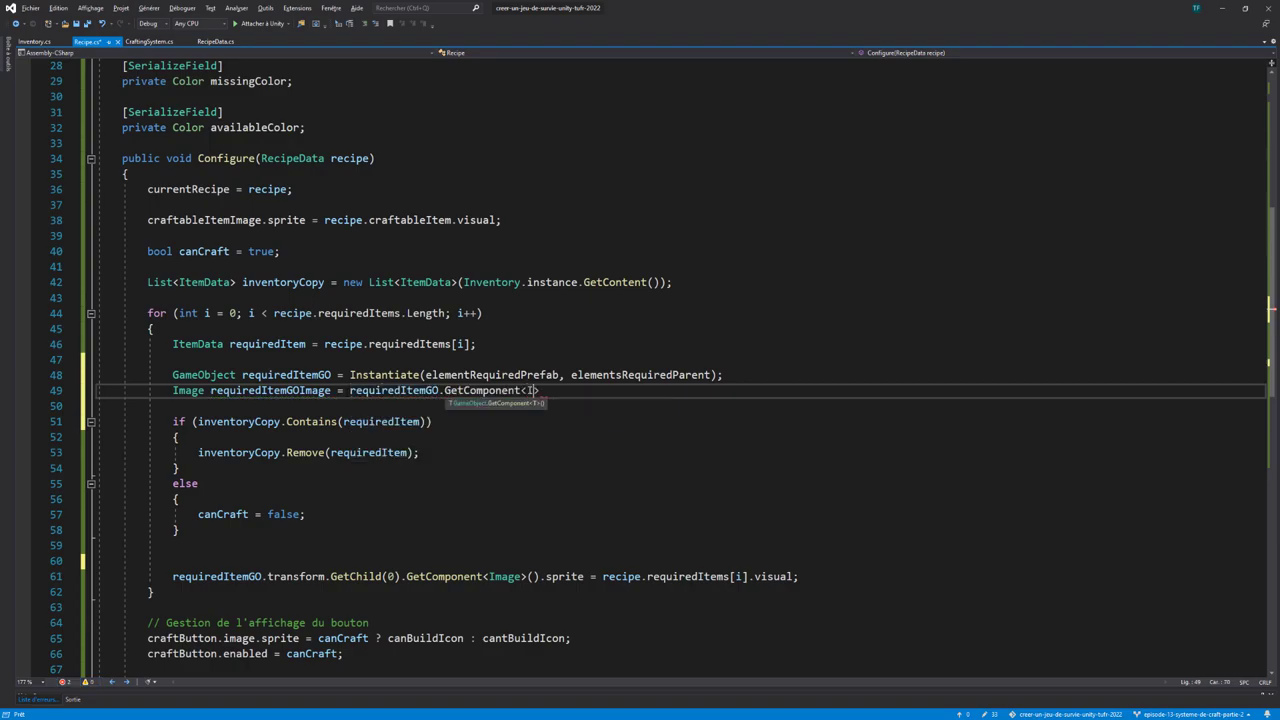
type("mage")
key("Tab")
type("()")
key("BackSpace")
key("BackSpace")
key("Right")
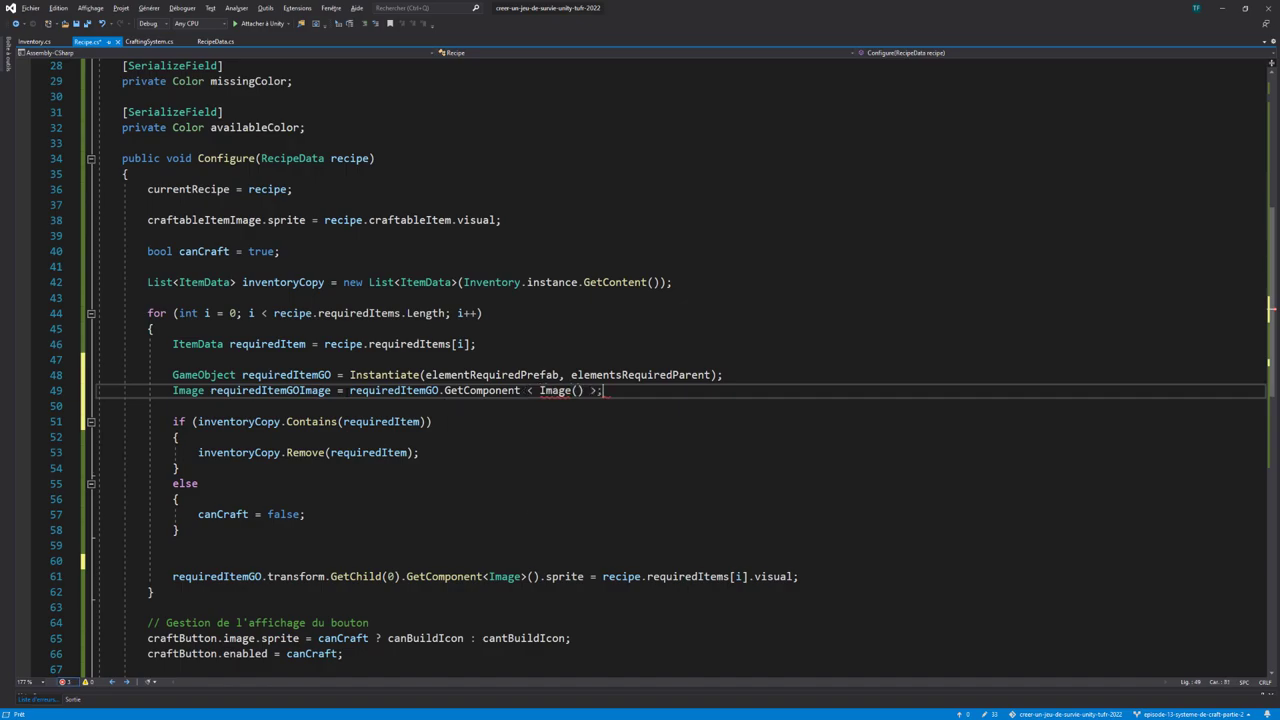
type("();")
key("ctrl+s")
scroll(663, 368, "down", 2)
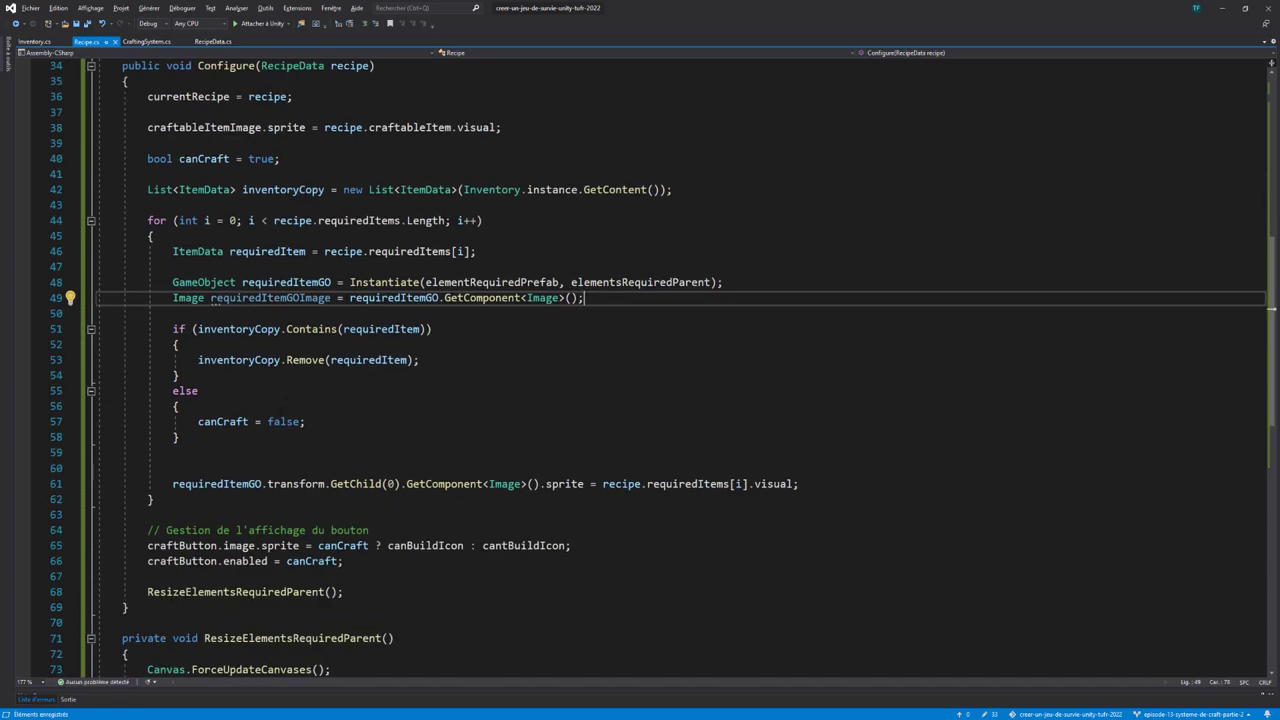
In the item-owned branch, add 'requiredItemGOImage.color = availableColor;'
left_click(191, 344)
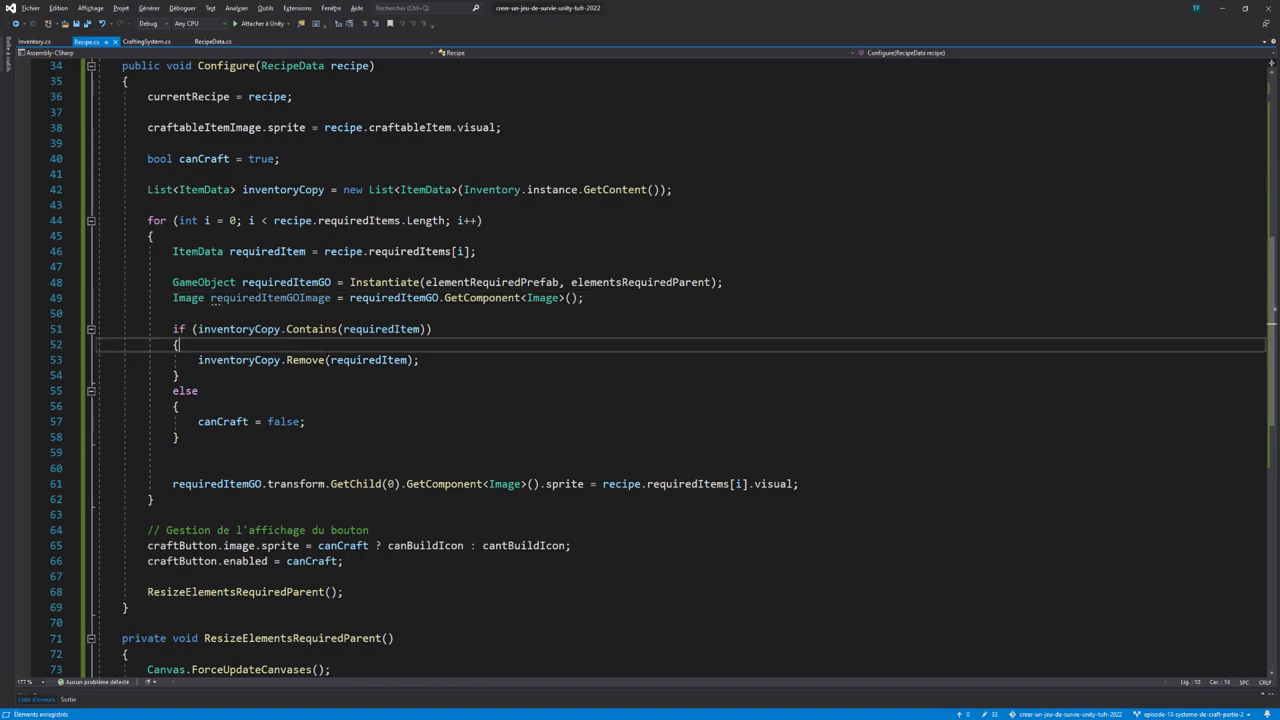
key("Return")
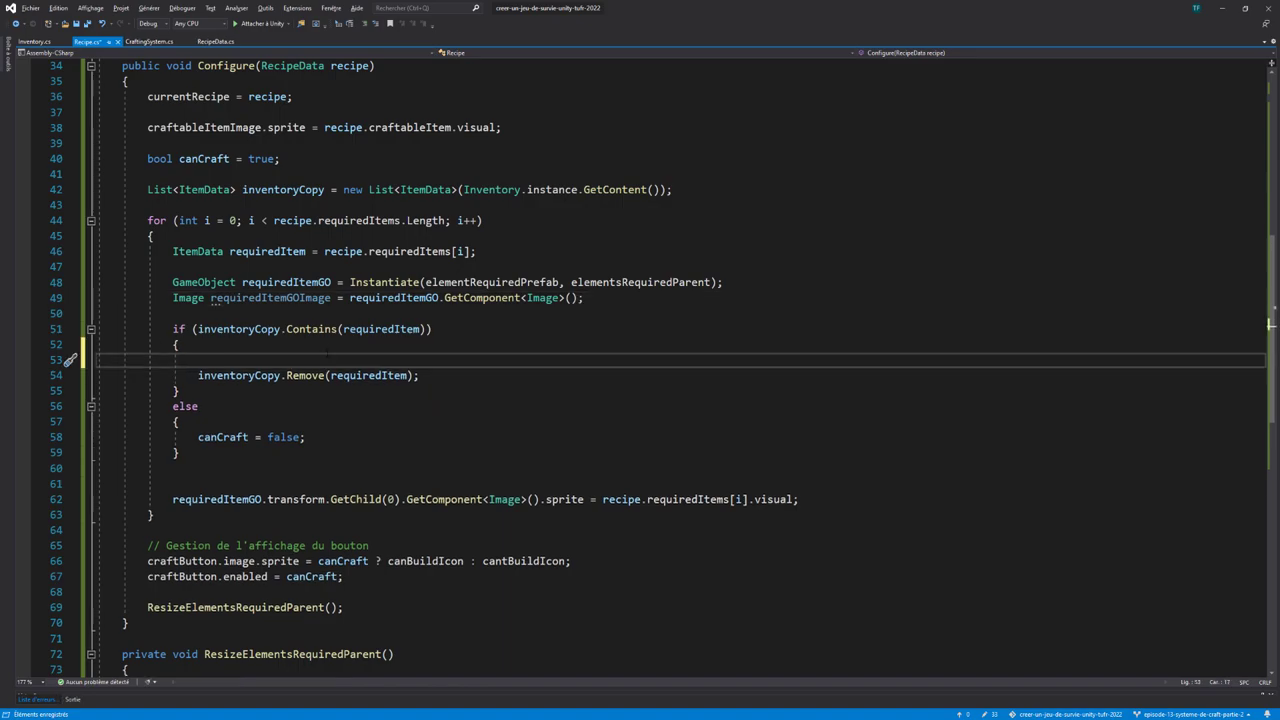
type("require")
key("Down")
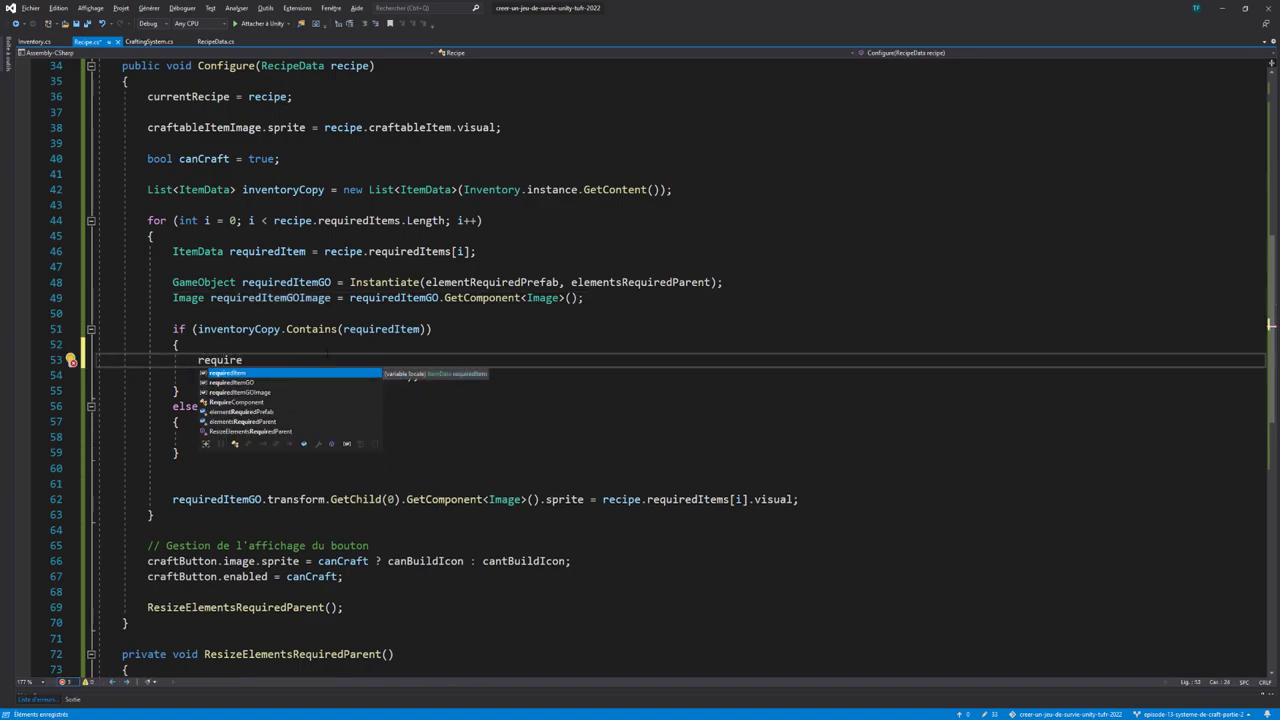
key("Down")
key("Tab")
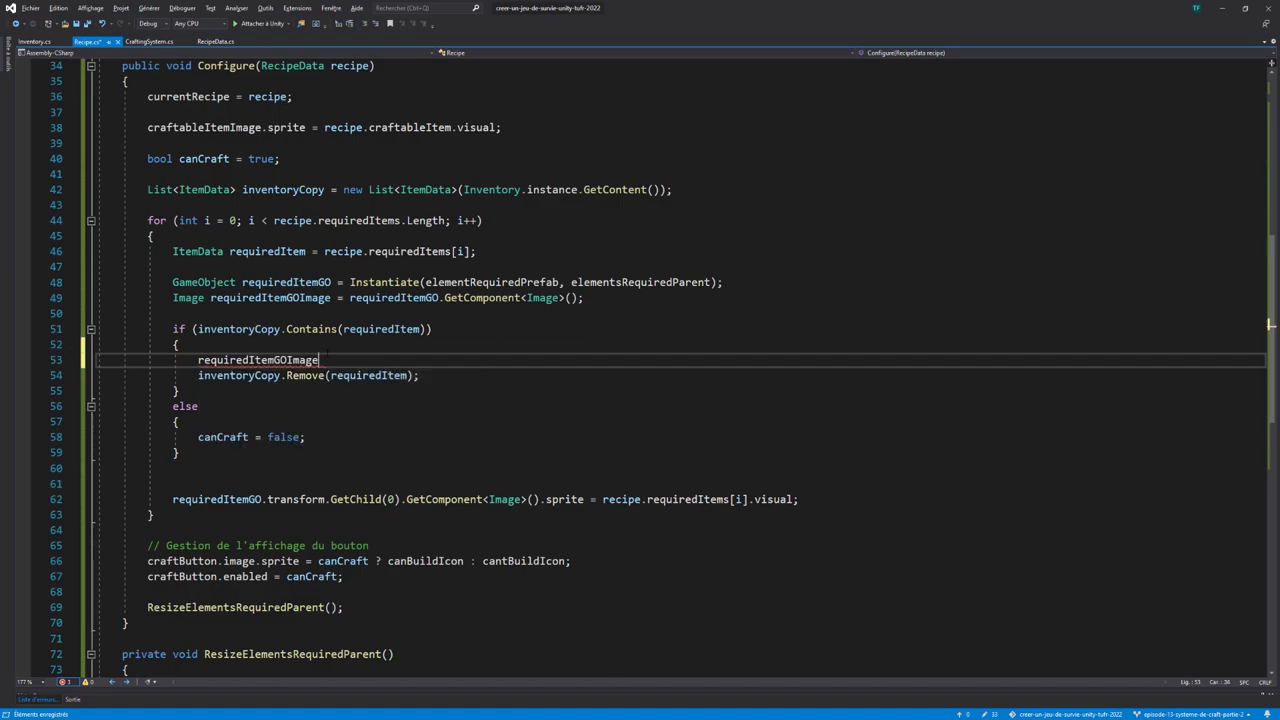
type(".col")
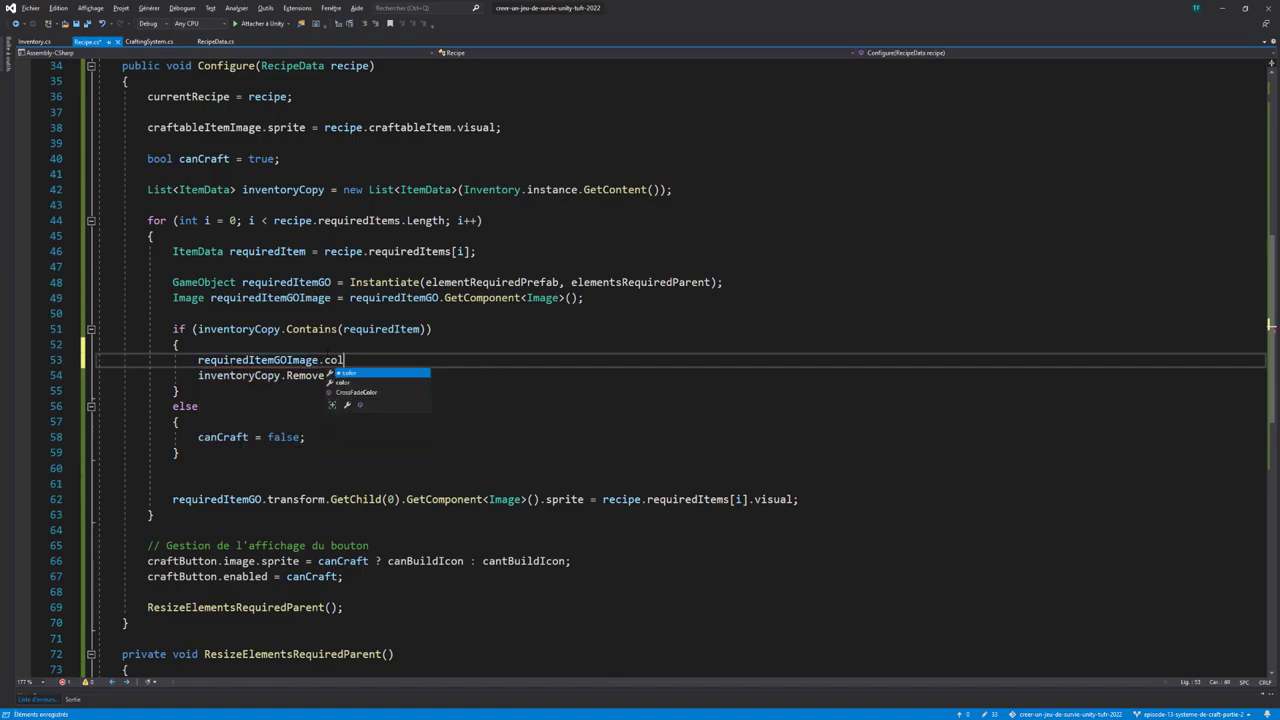
type("or = avail")
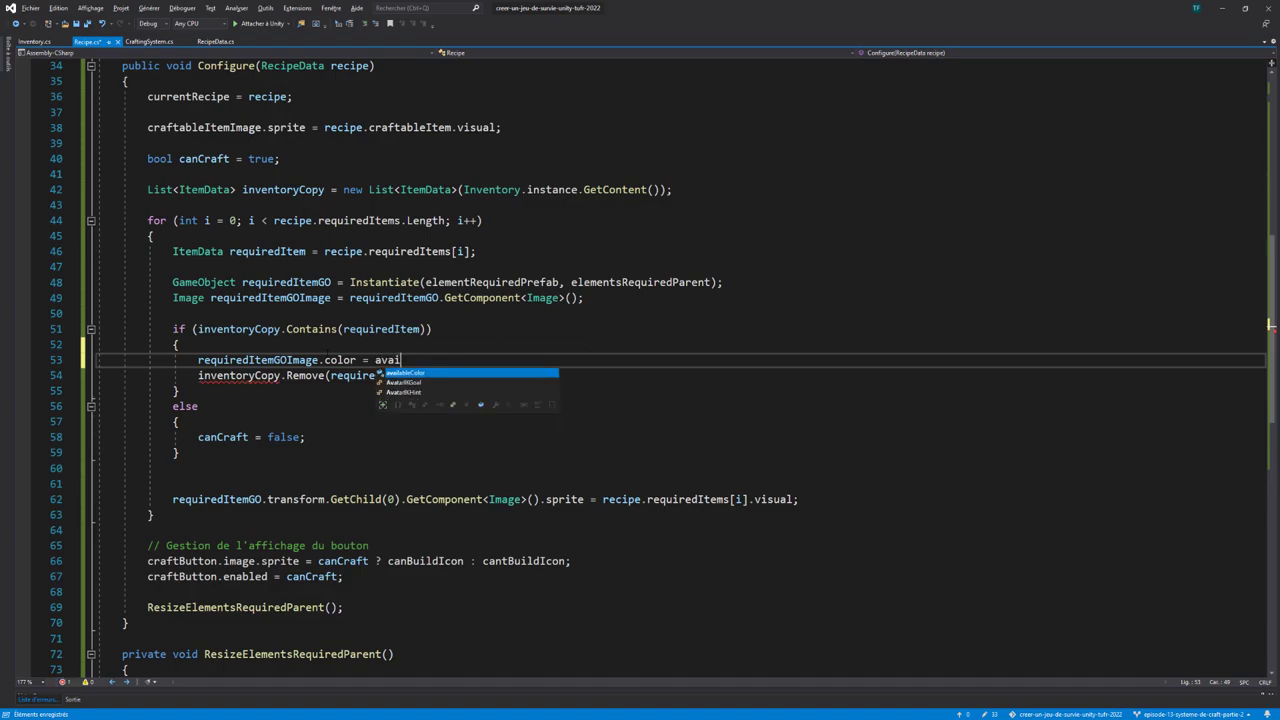
key("Tab")
type(";")
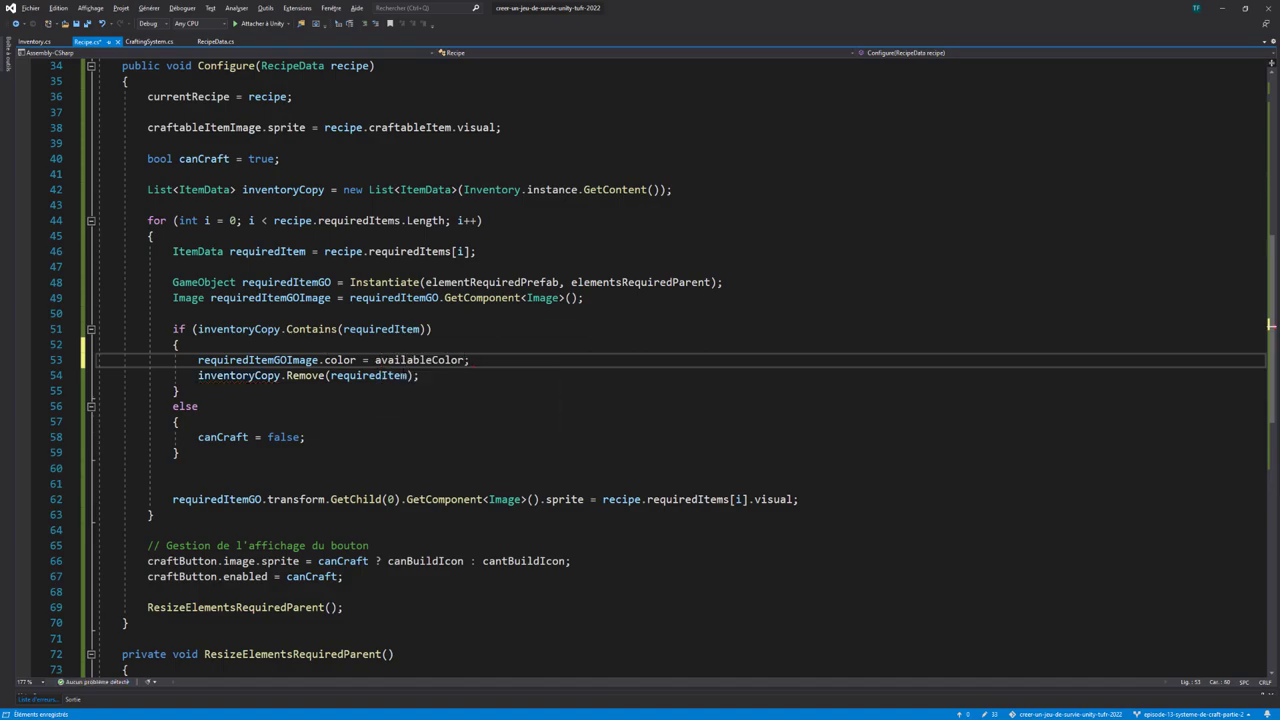
In the else branch, add 'requiredItemGOImage.color = missingColor;' and return to Unity
left_click(178, 421)
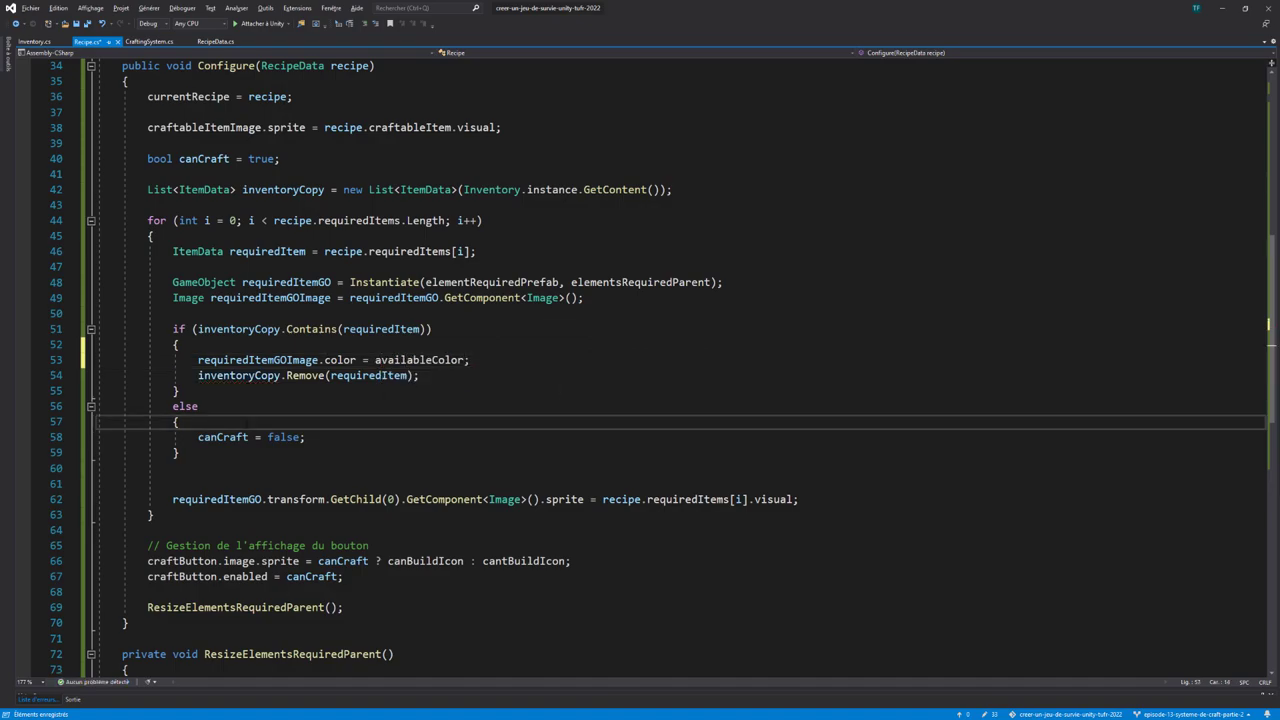
key("Return")
type("requiredItemGOImage.color = availableColor;")
key("shift+Left")
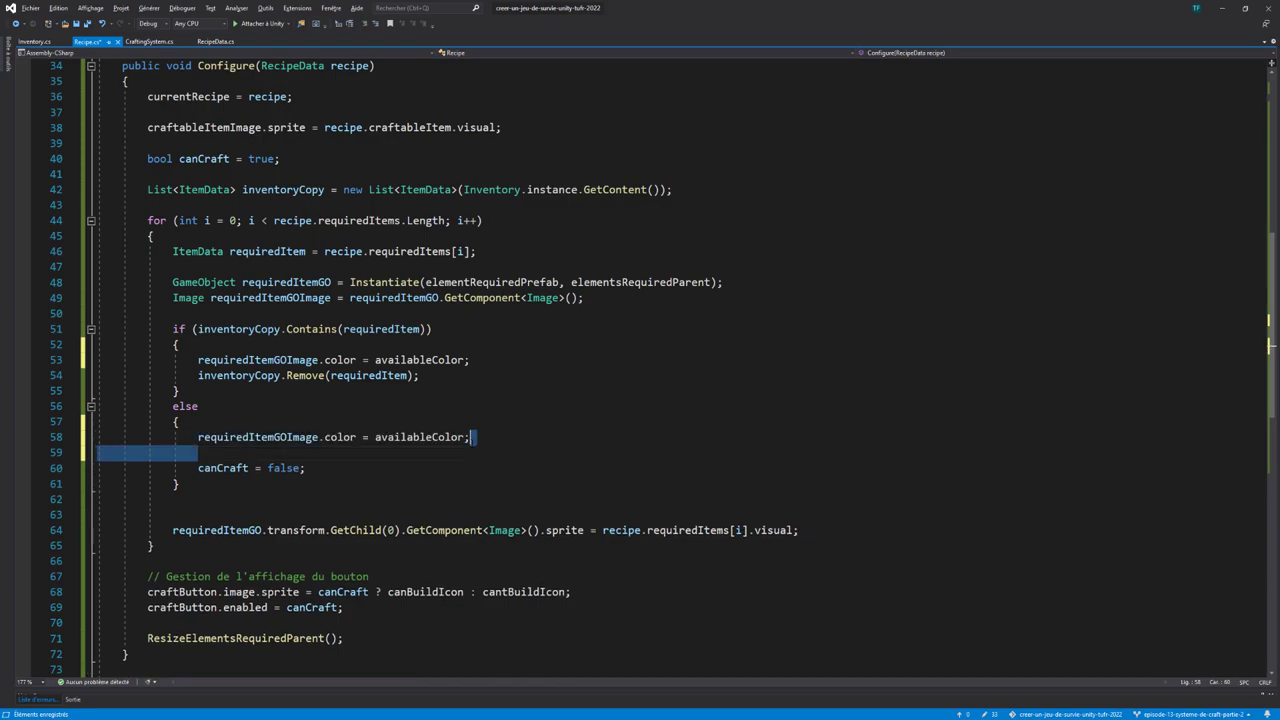
key("Delete")
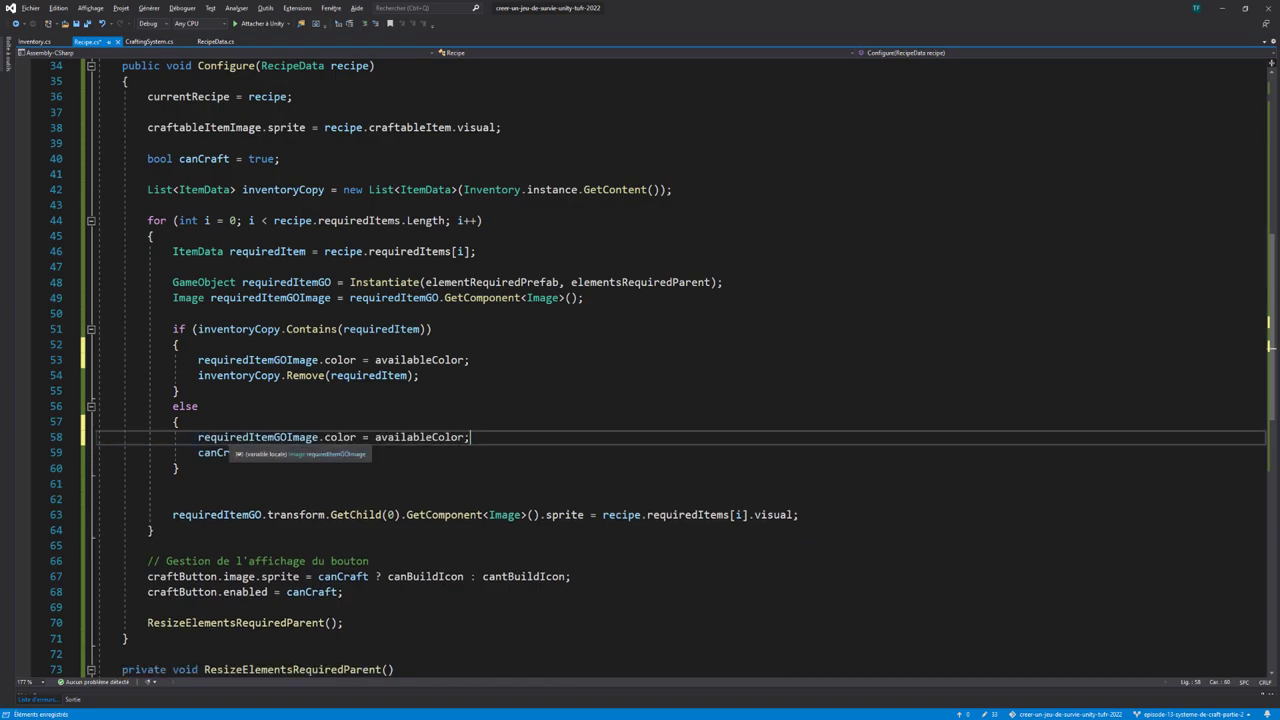
double_click(418, 437)
type("miss")
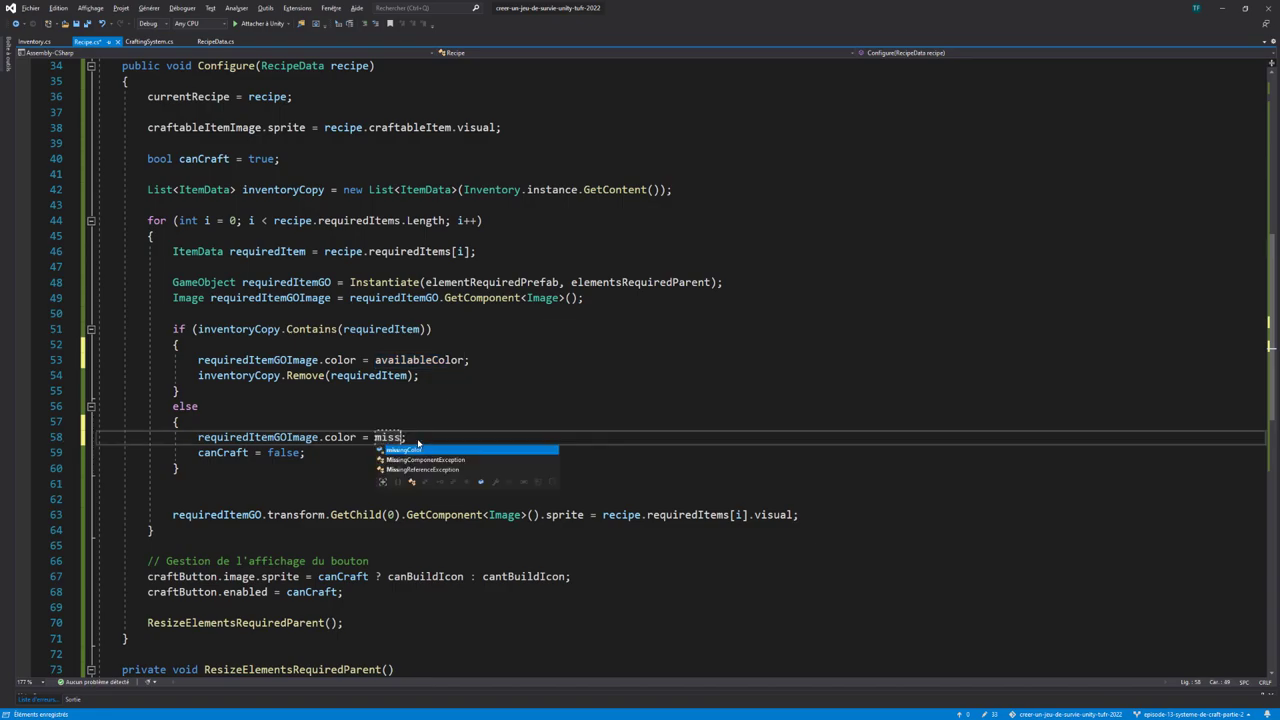
key("Tab")
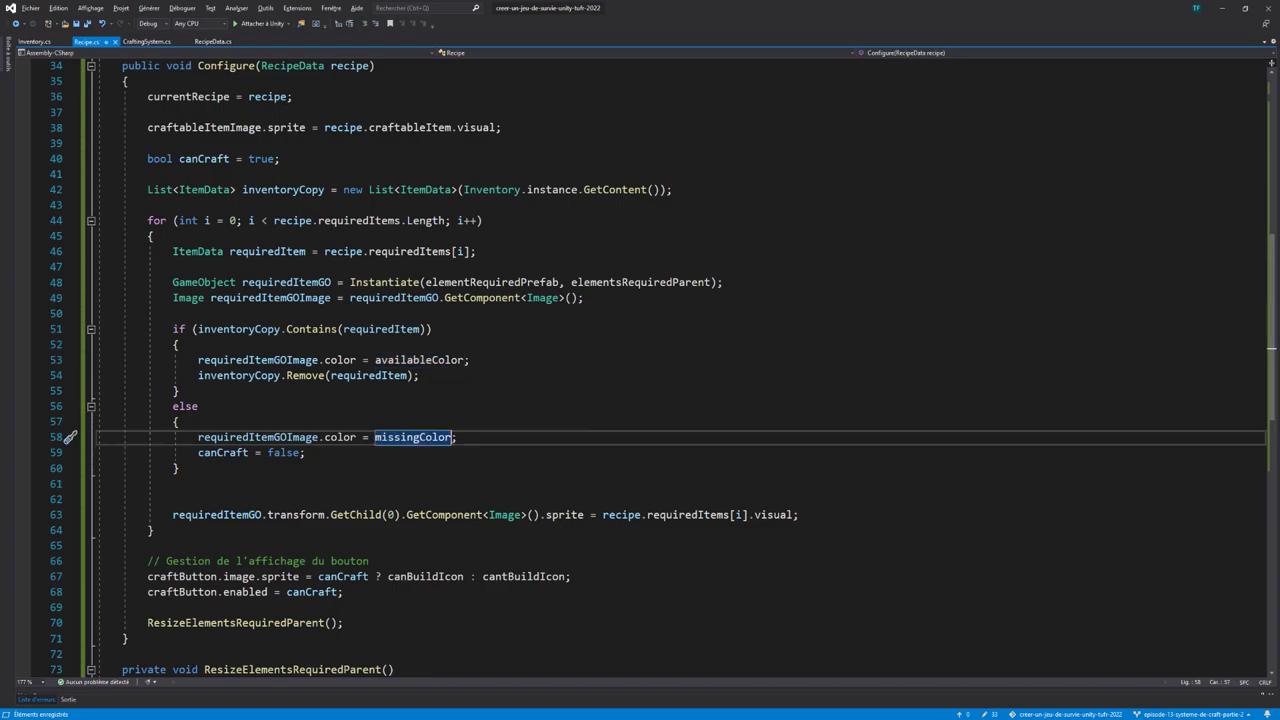
key("alt+Tab")
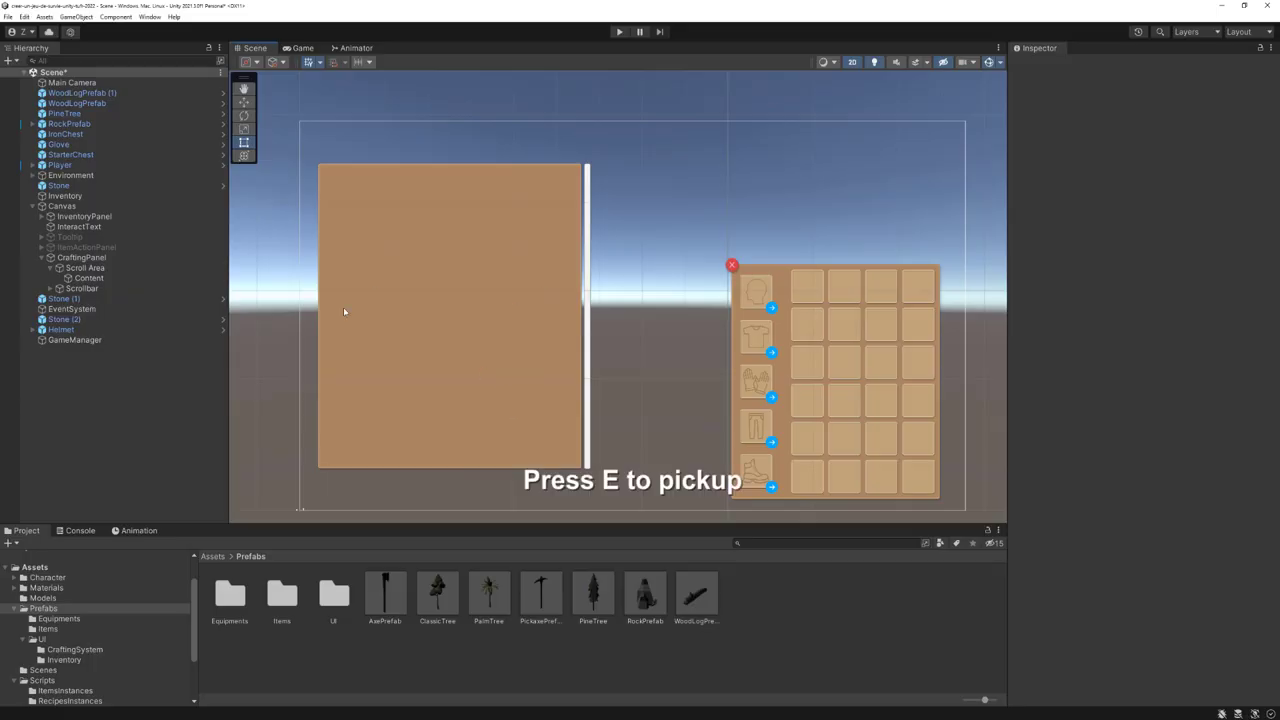
Set the Recipe prefab's Missing Color to opaque red FF2129
scroll(59, 627, "down", 2)
left_click(42, 601)
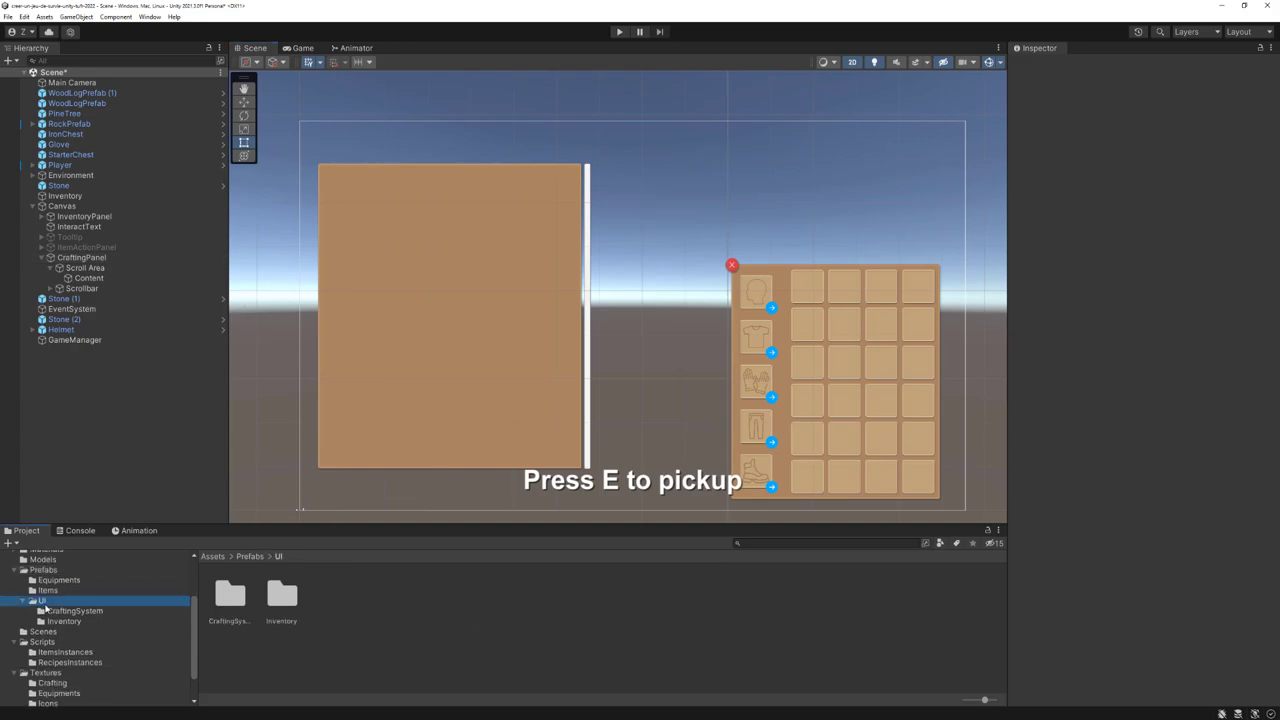
left_click(72, 611)
left_click(281, 600)
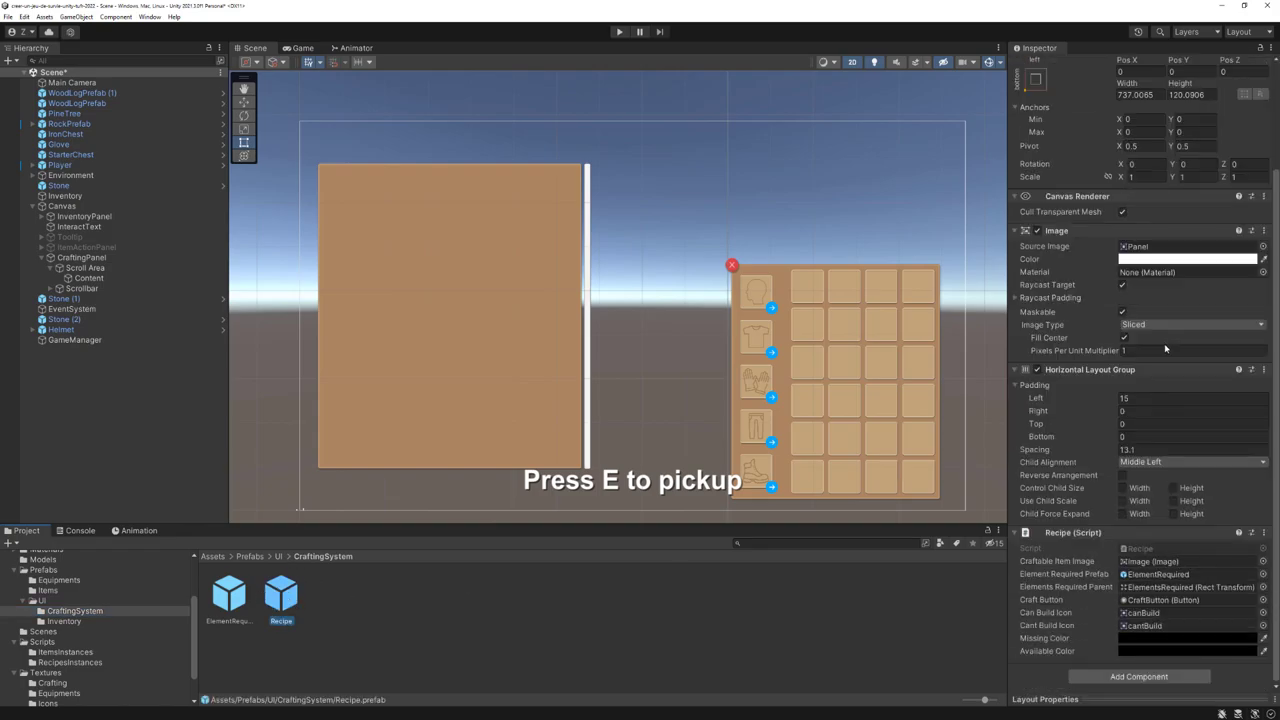
scroll(1083, 540, "down", 3)
left_click(1062, 640)
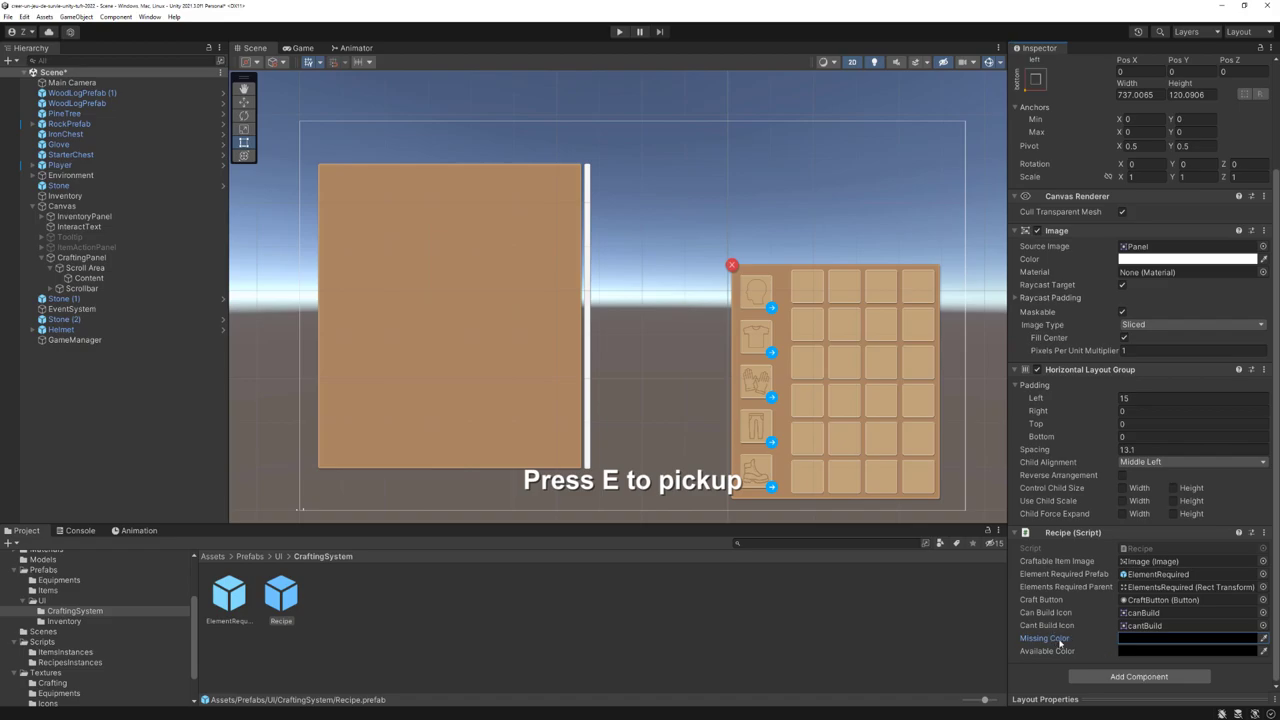
left_click(1137, 640)
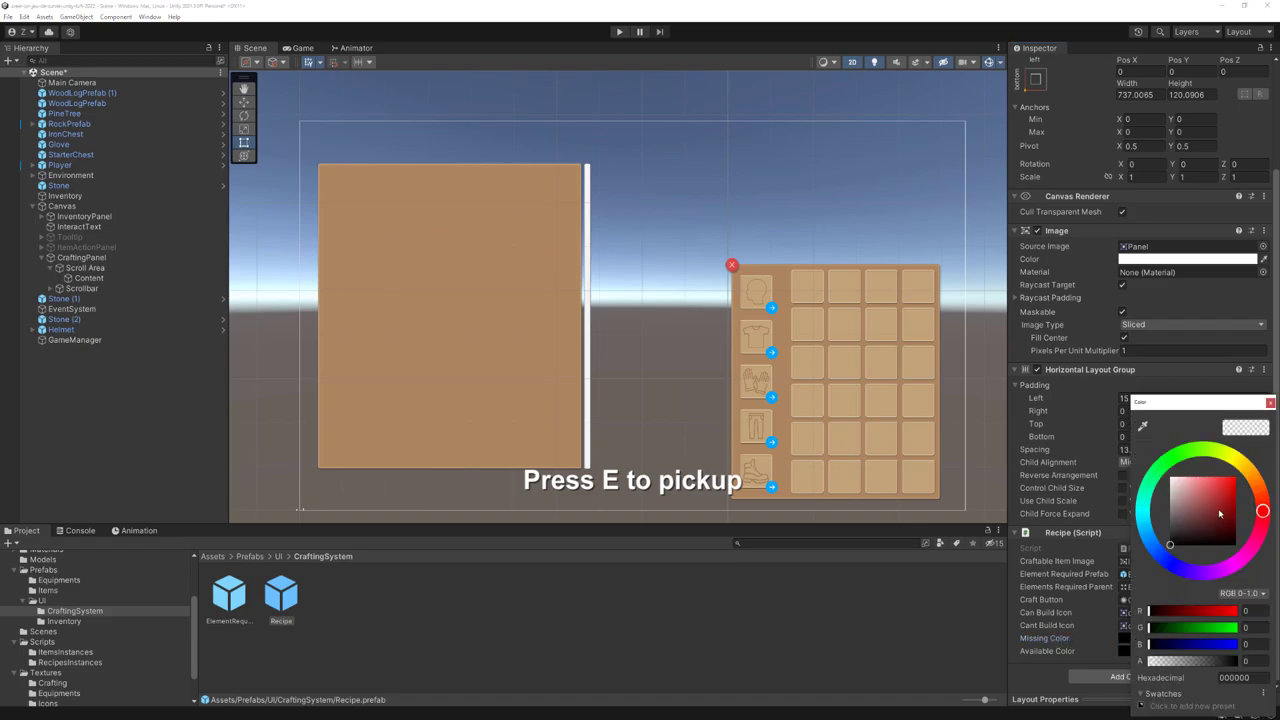
left_click_drag(1221, 515, 1231, 486)
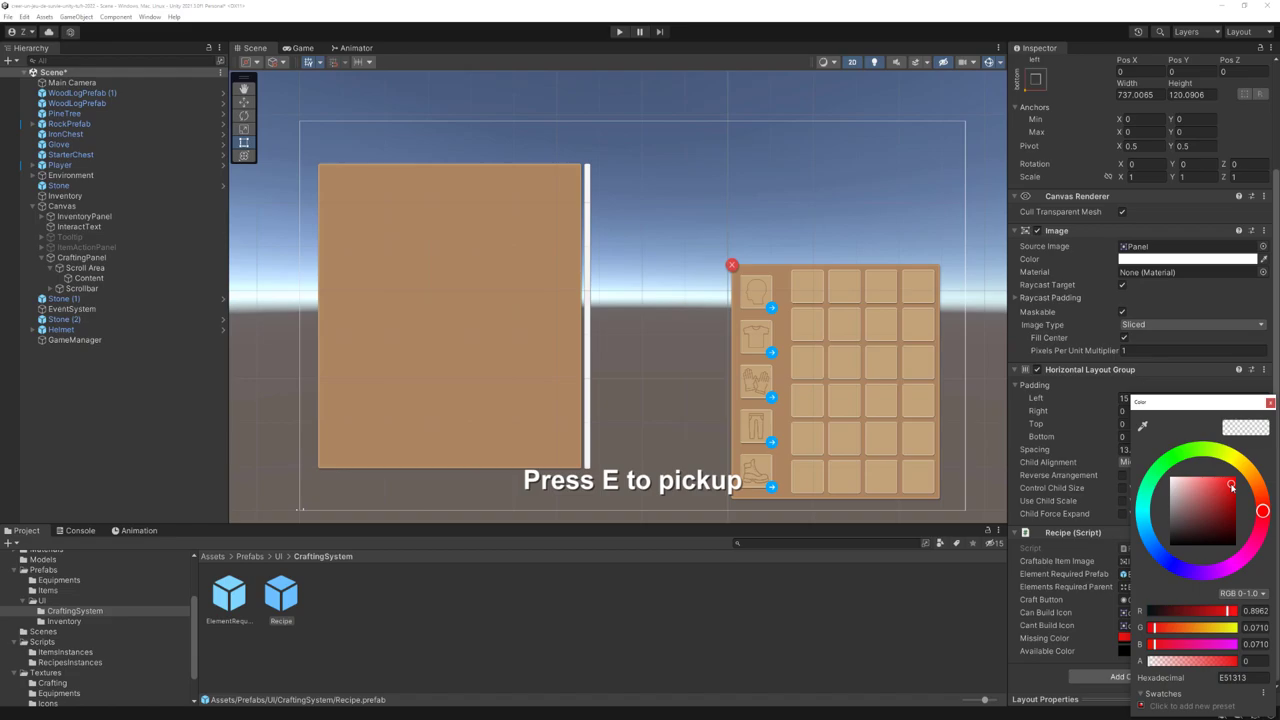
left_click_drag(1152, 662, 1245, 665)
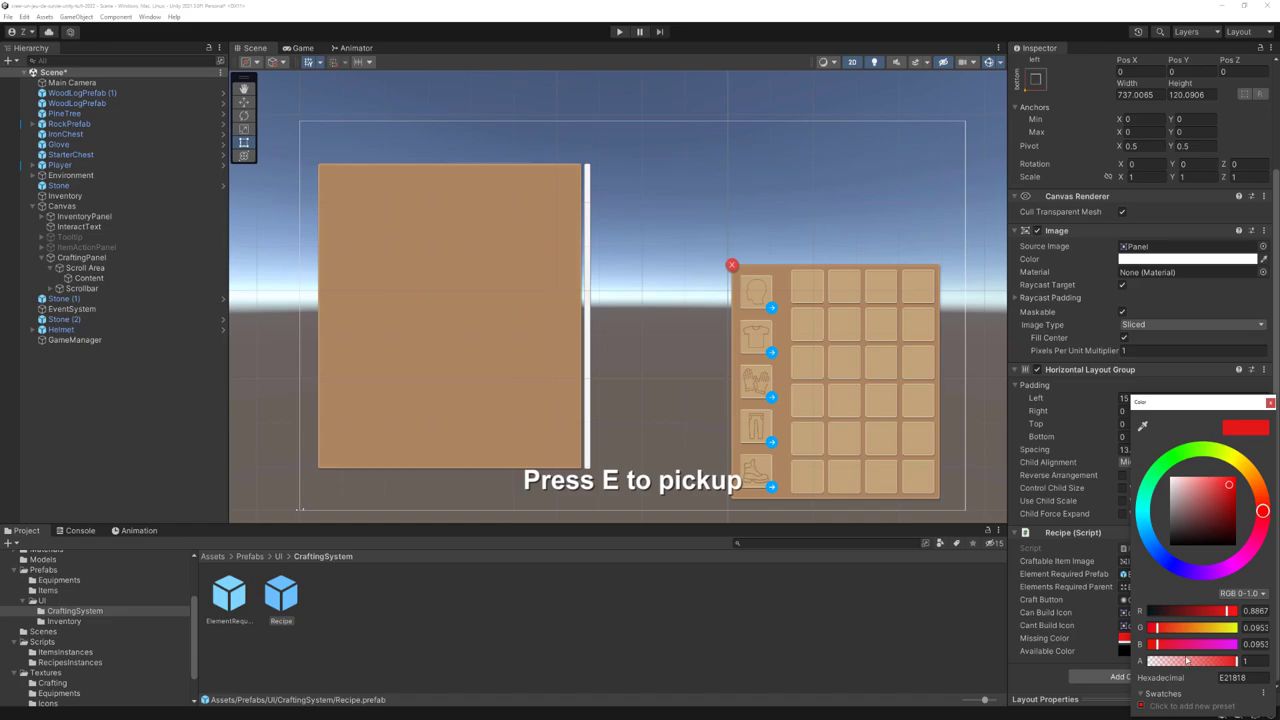
left_click(1232, 678)
type("FF2129")
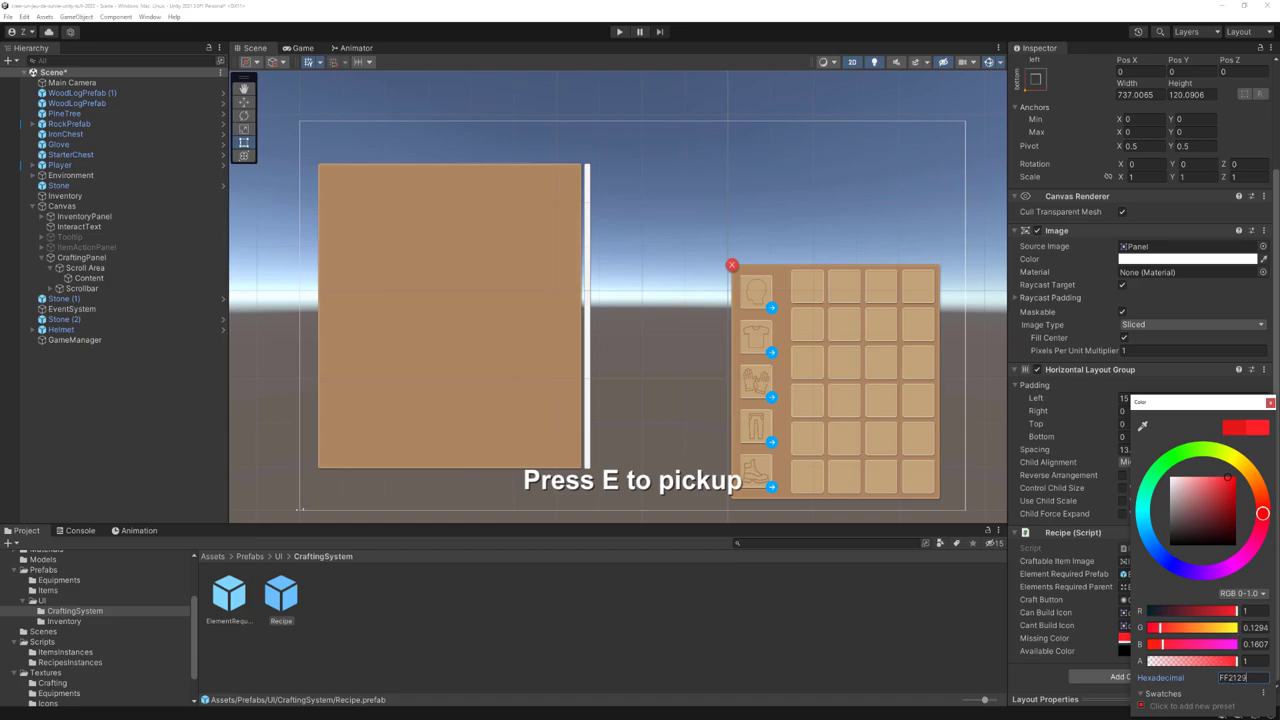
left_click(1270, 404)
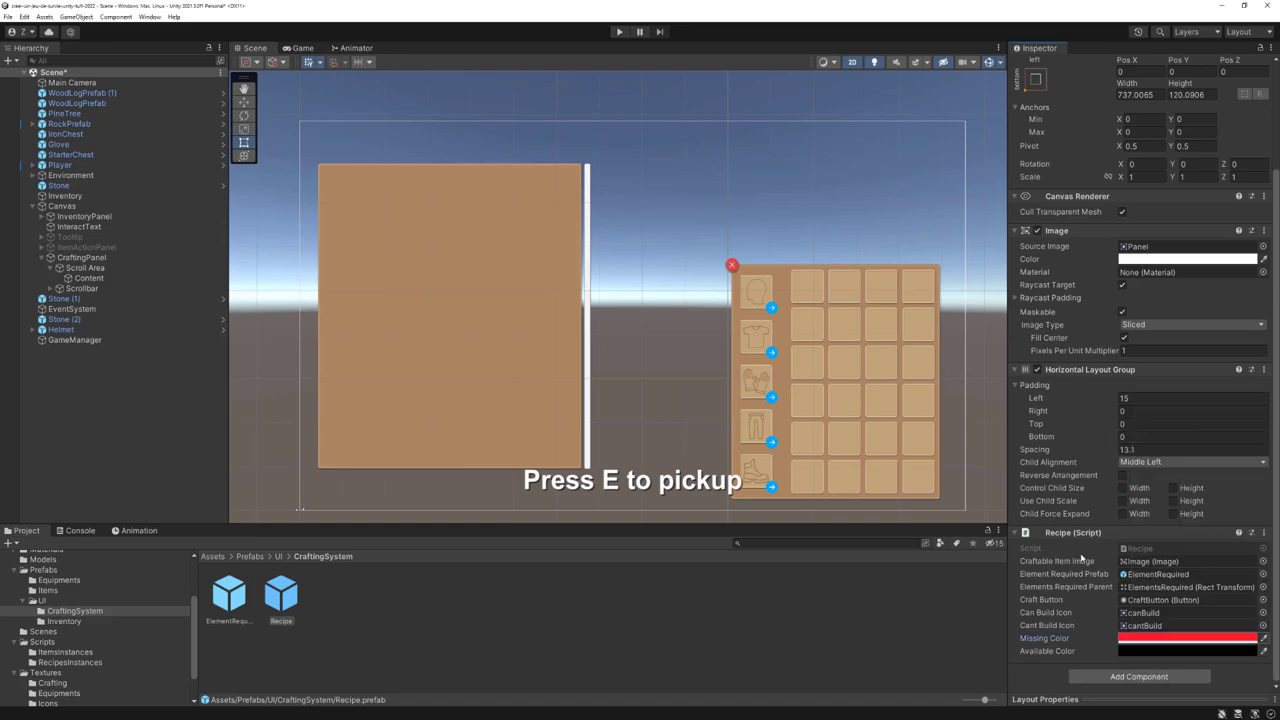
Set Available Color to opaque green 30FF23, then enter play mode
left_click(1052, 652)
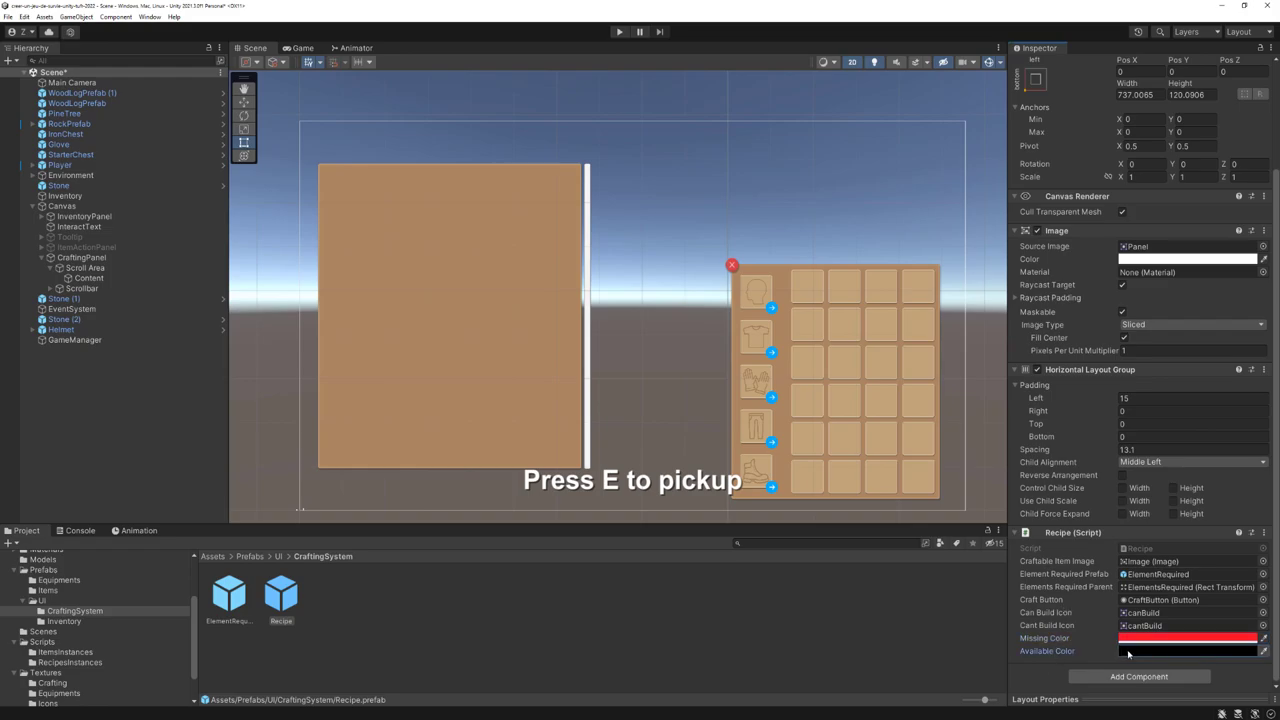
left_click(1128, 652)
type("1")
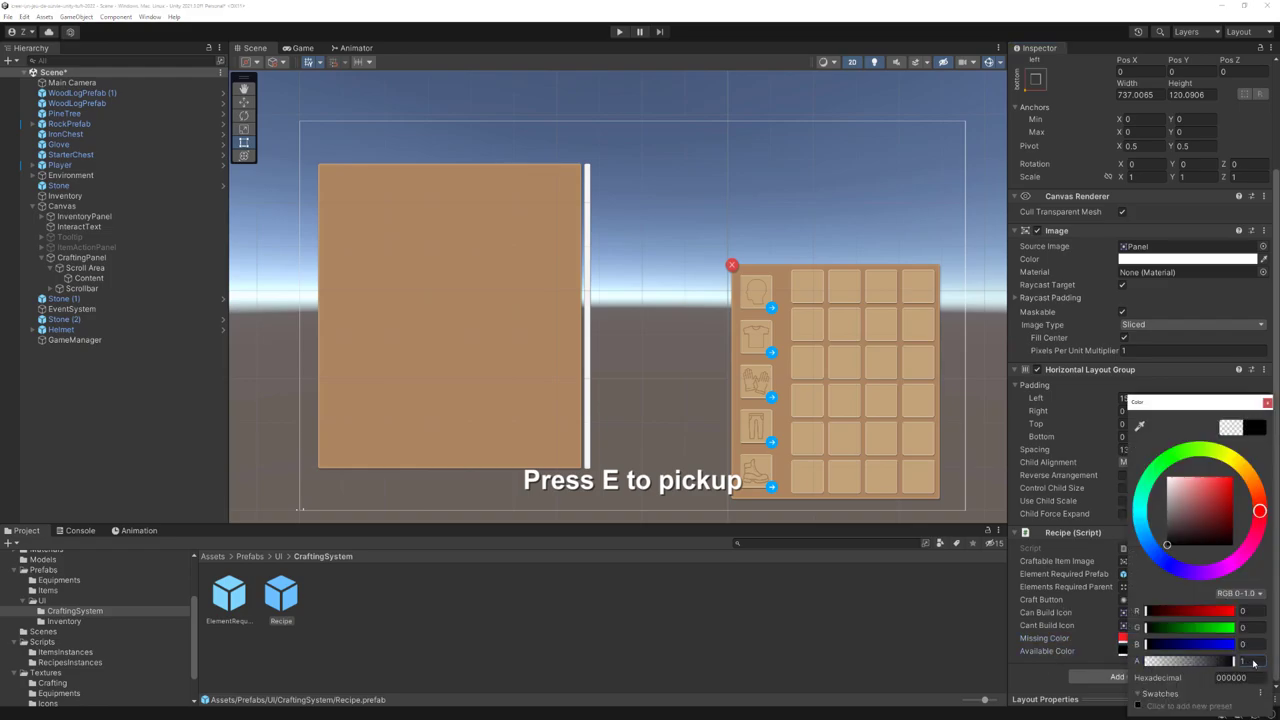
key("Tab")
type("30F")
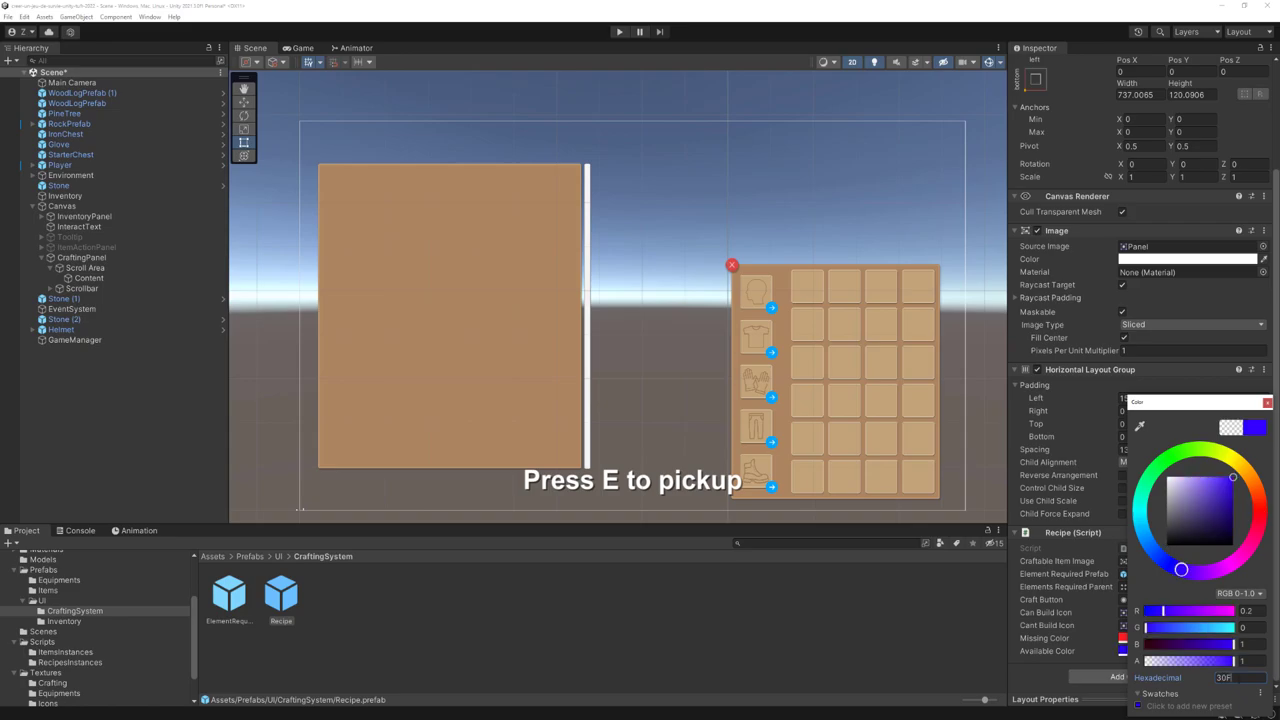
type("F23")
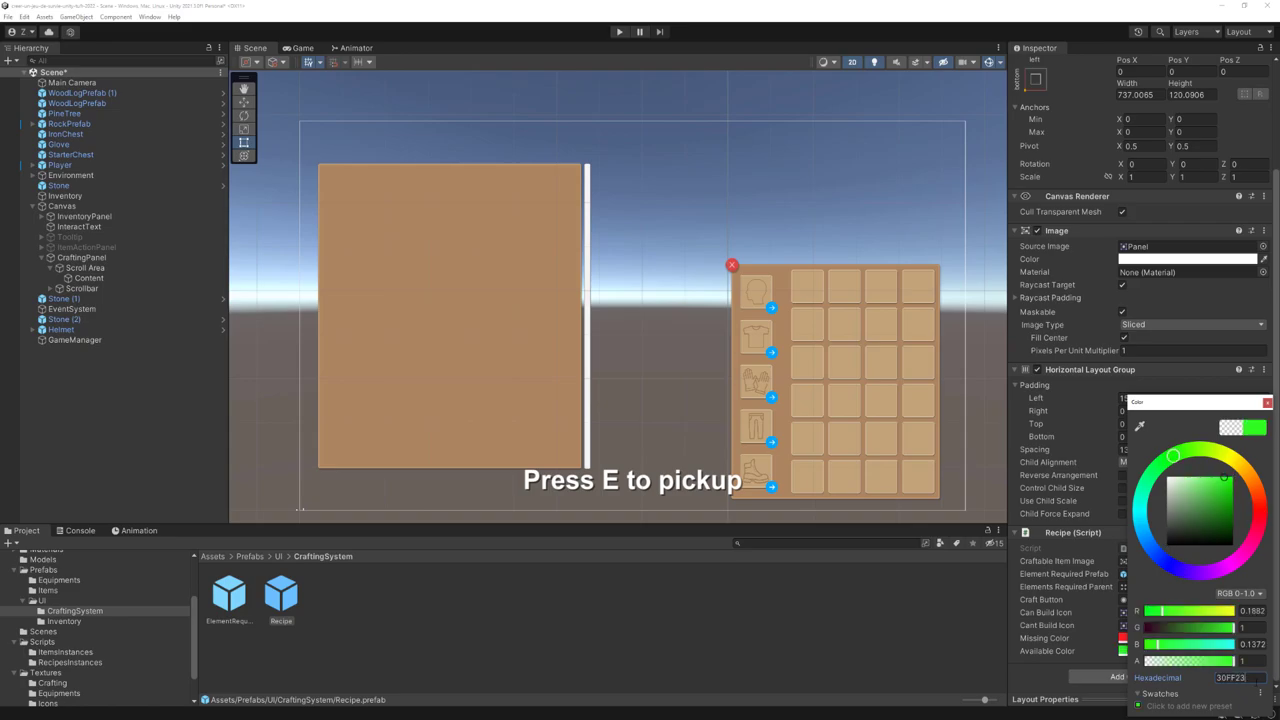
left_click(1268, 403)
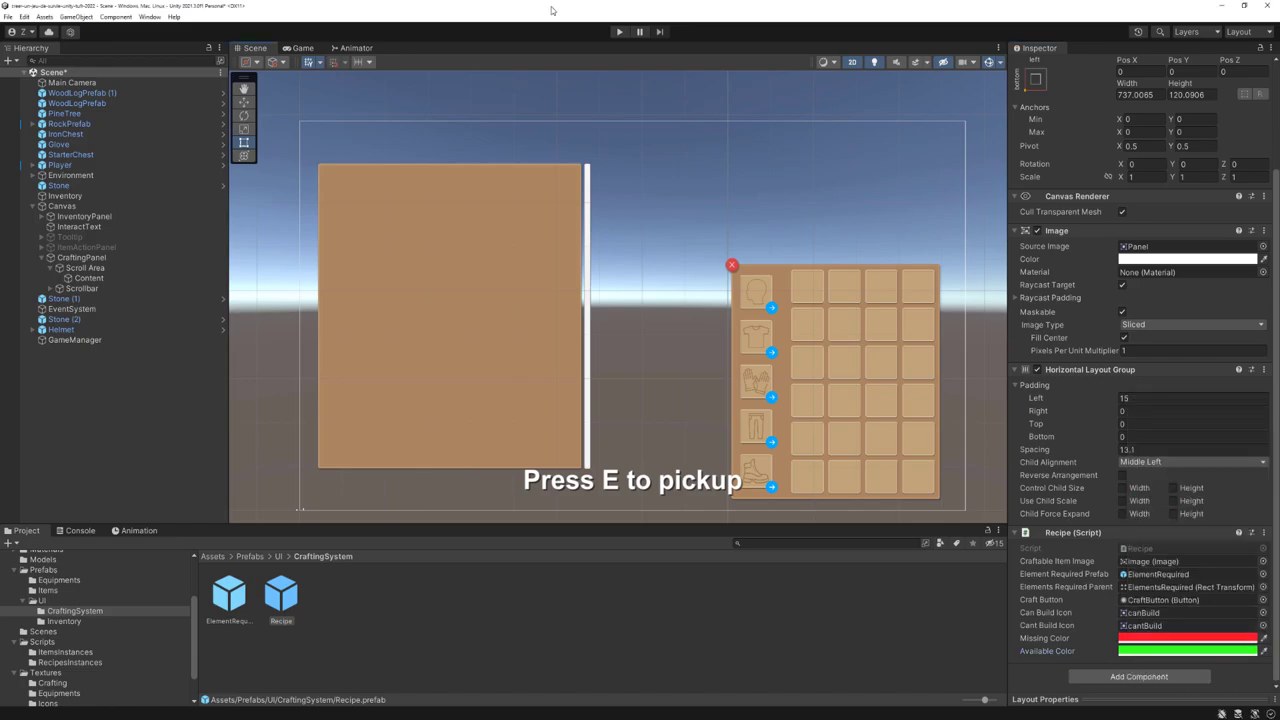
left_click(618, 32)
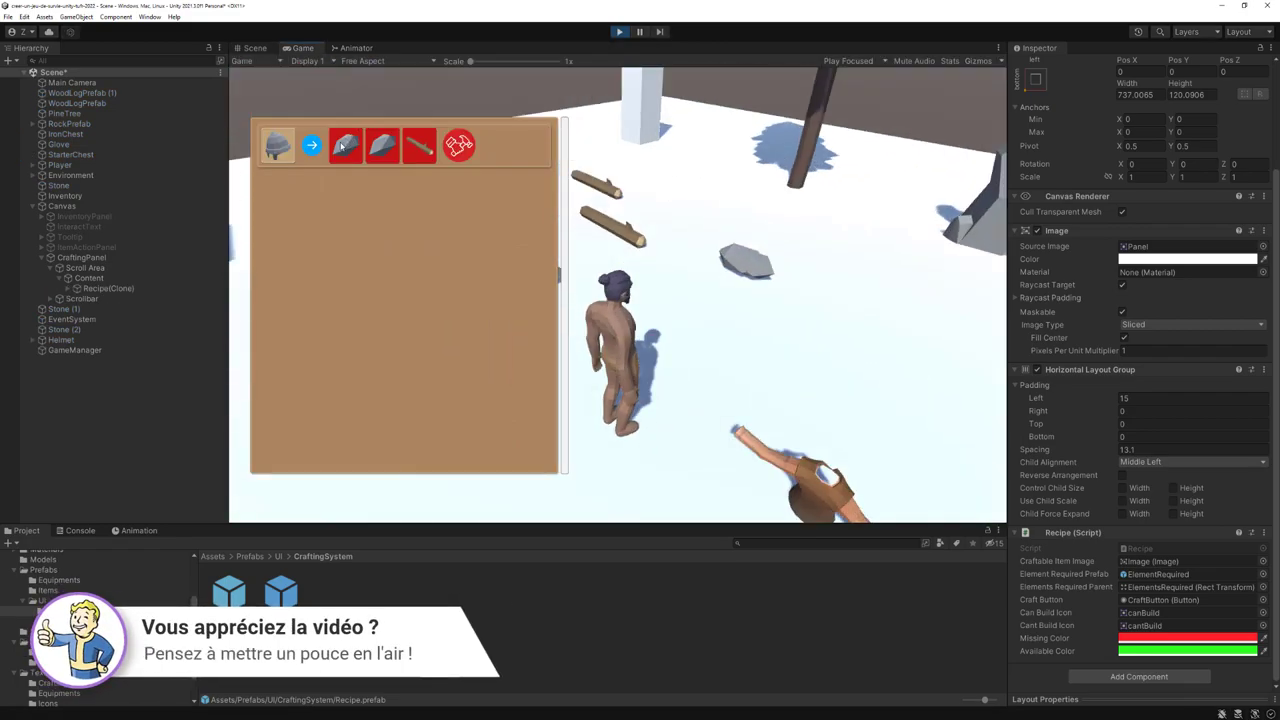
Exit play mode with Ctrl+P after checking the tinted recipe row
key("ctrl+p")
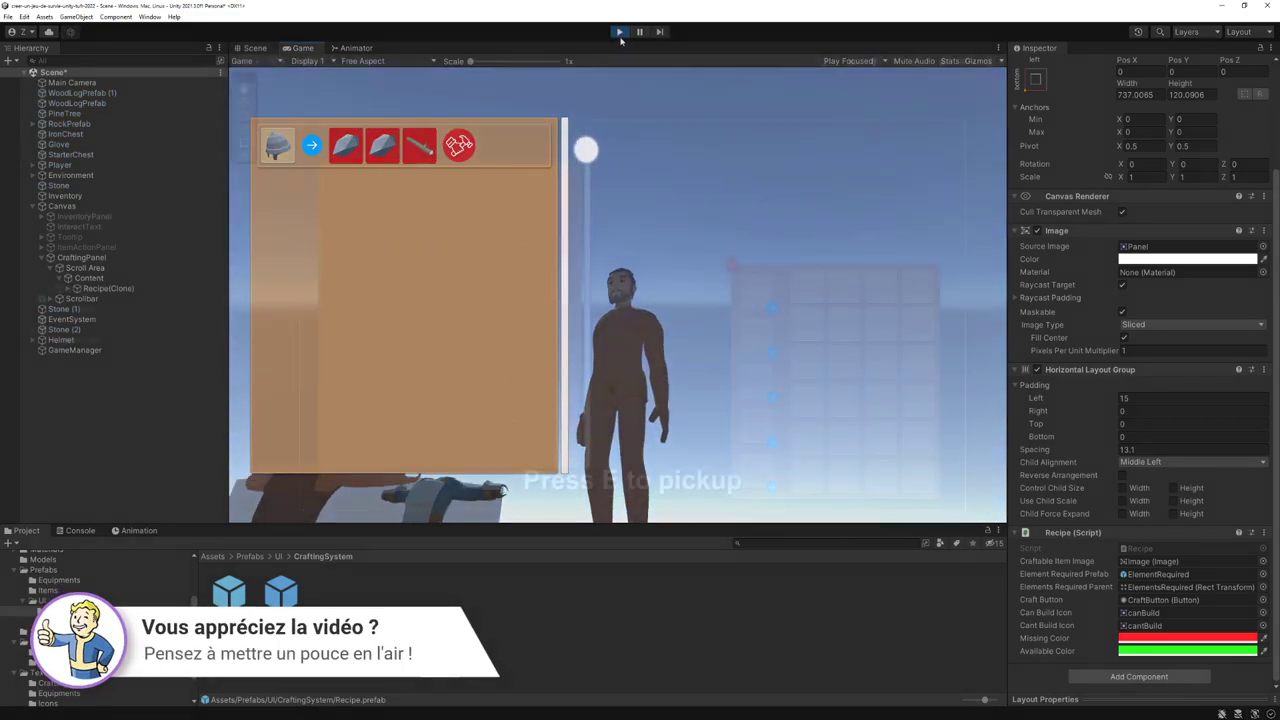
scroll(598, 269, "down", 2)
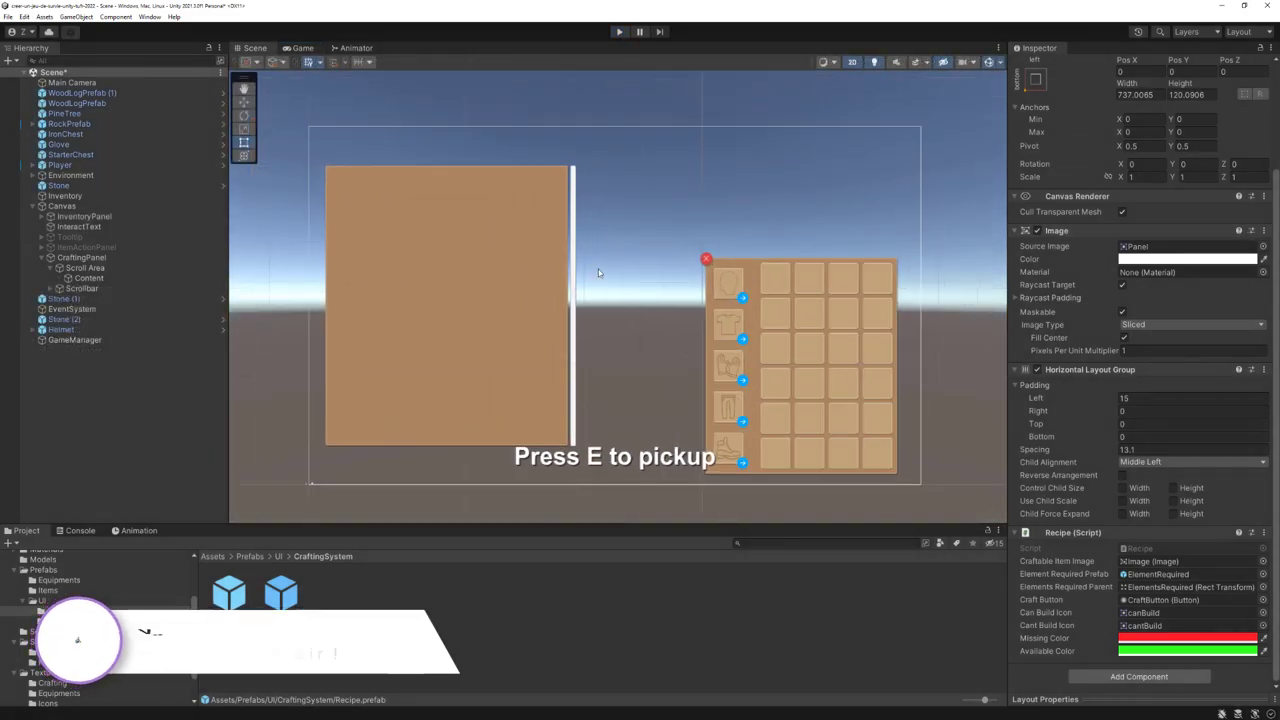
scroll(598, 269, "up", 2)
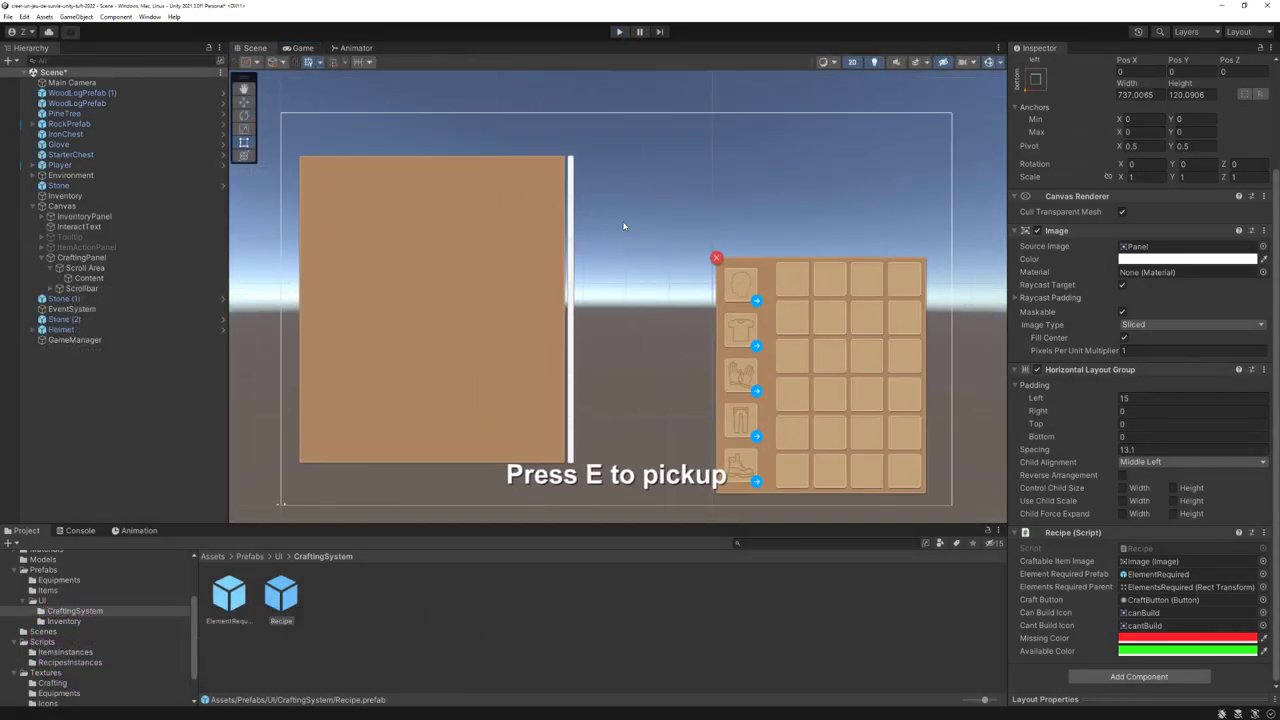
middle_click_drag(598, 270, 592, 256)
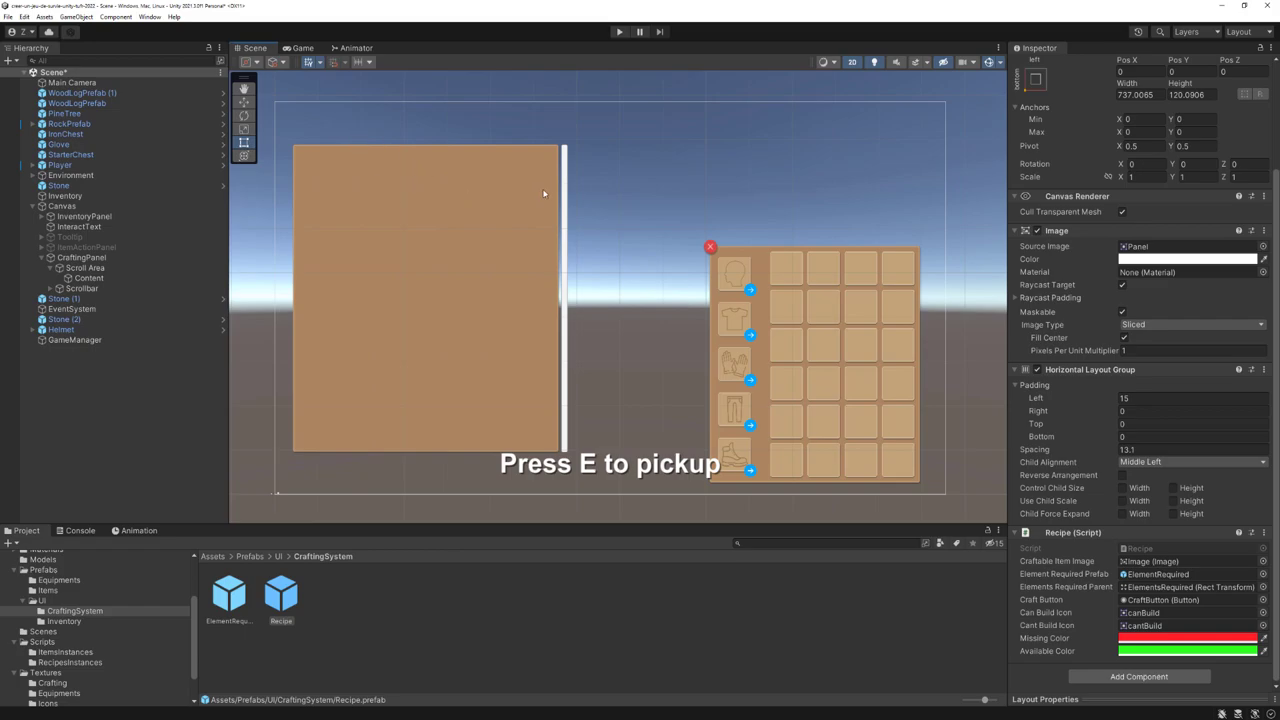
scroll(783, 328, "left", 3)
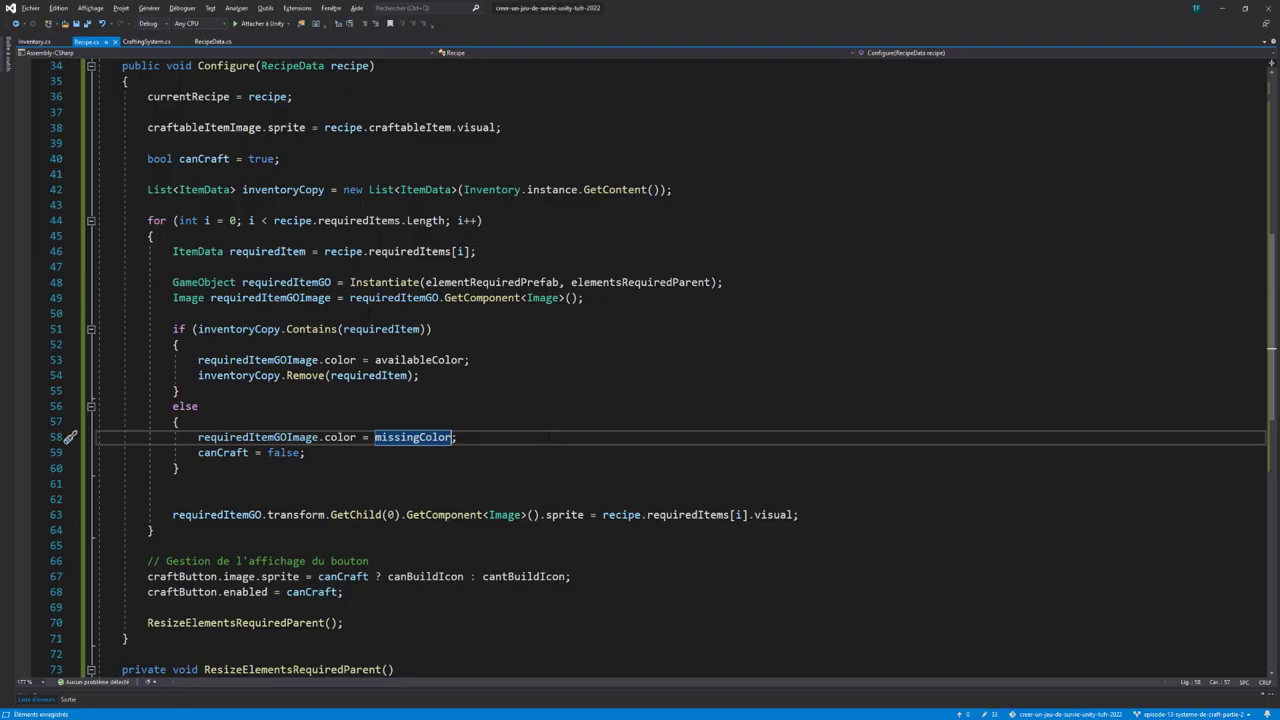
In CraftingSystem.cs, add '[SerializeField] private KeyCode openCraftPanelInput;' below recipesParent
left_click(145, 42)
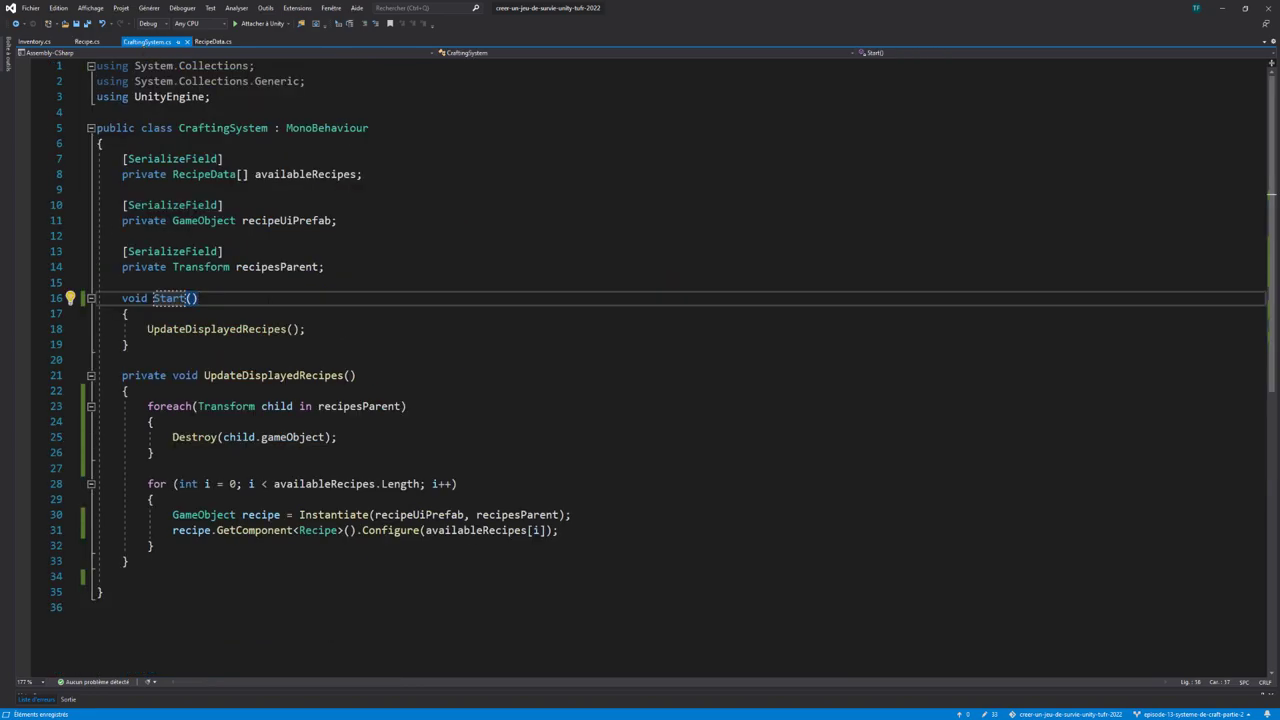
left_click(245, 285)
key("Return")
key("Return")
key("Up")
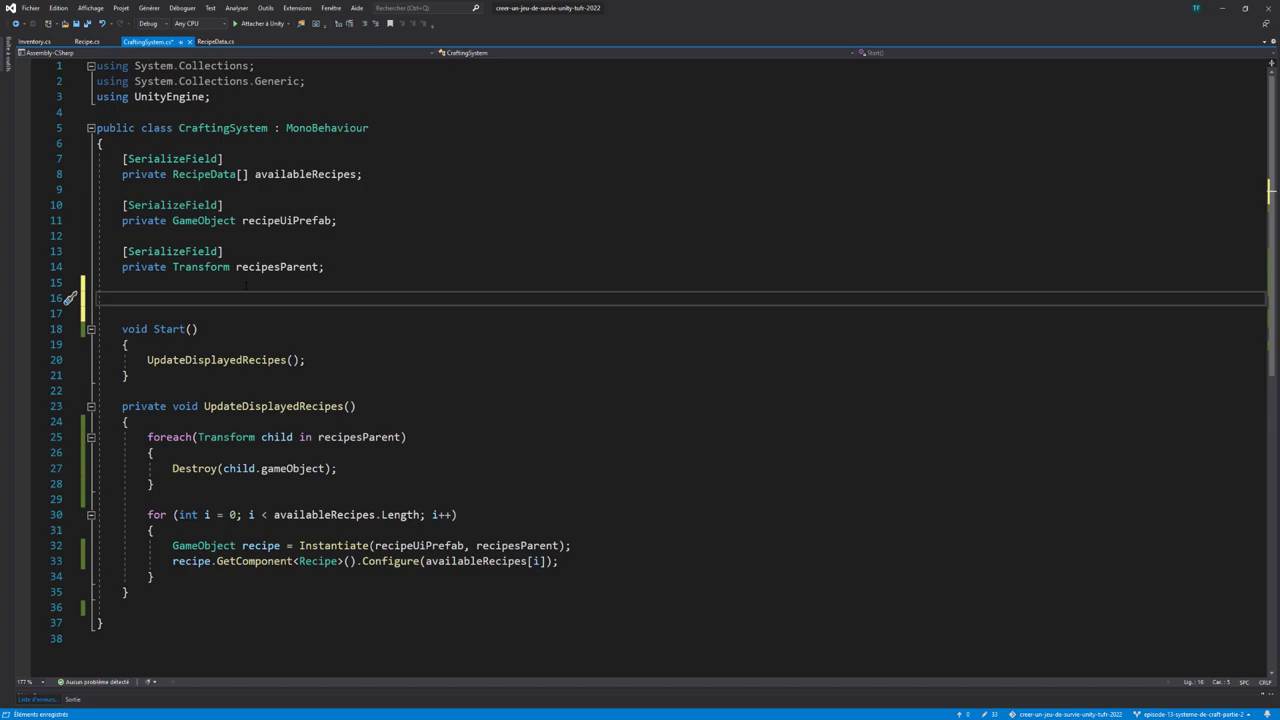
type("[ser")
key("Tab")
type("]")
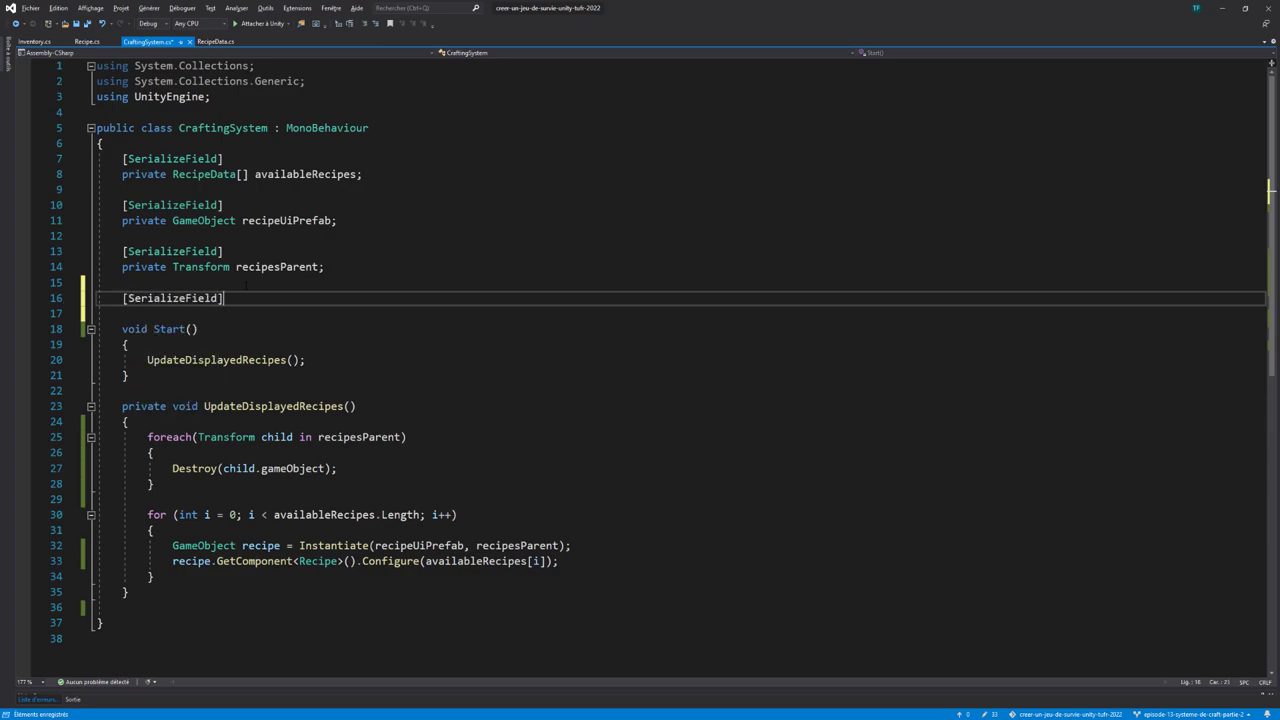
key("Return")
type("priva")
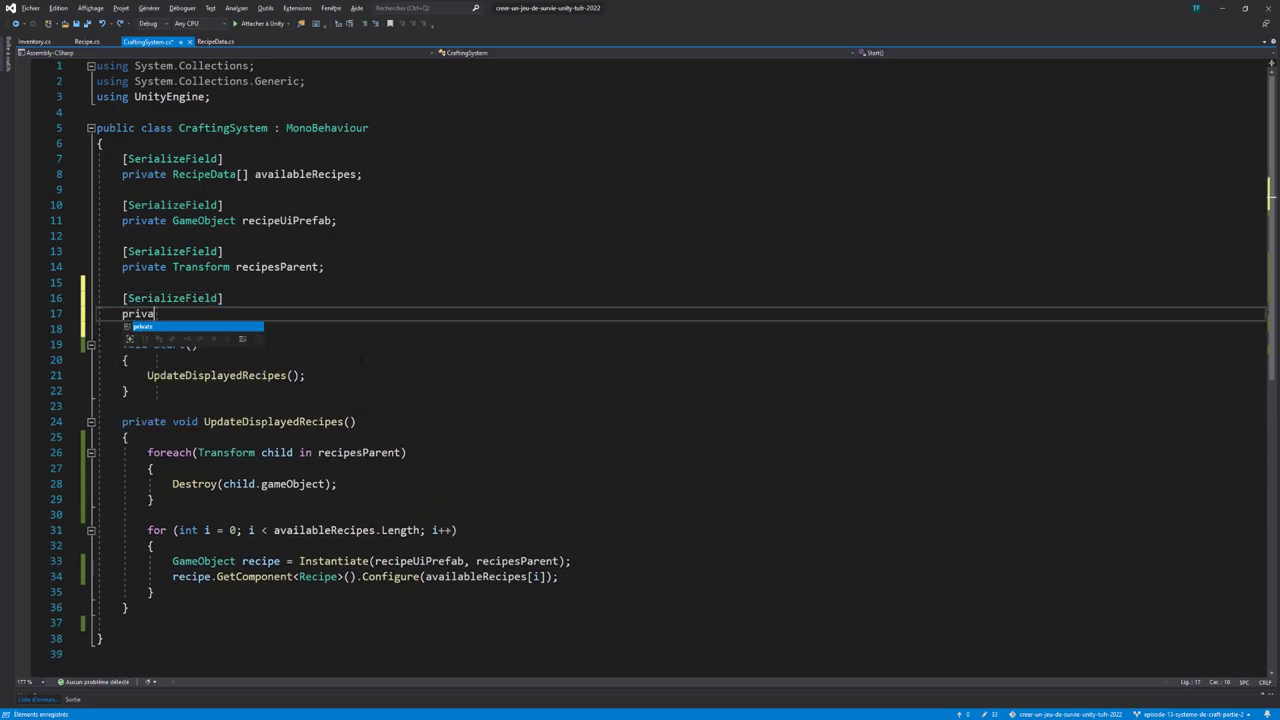
key("Tab")
type("KeyCo")
key("Tab")
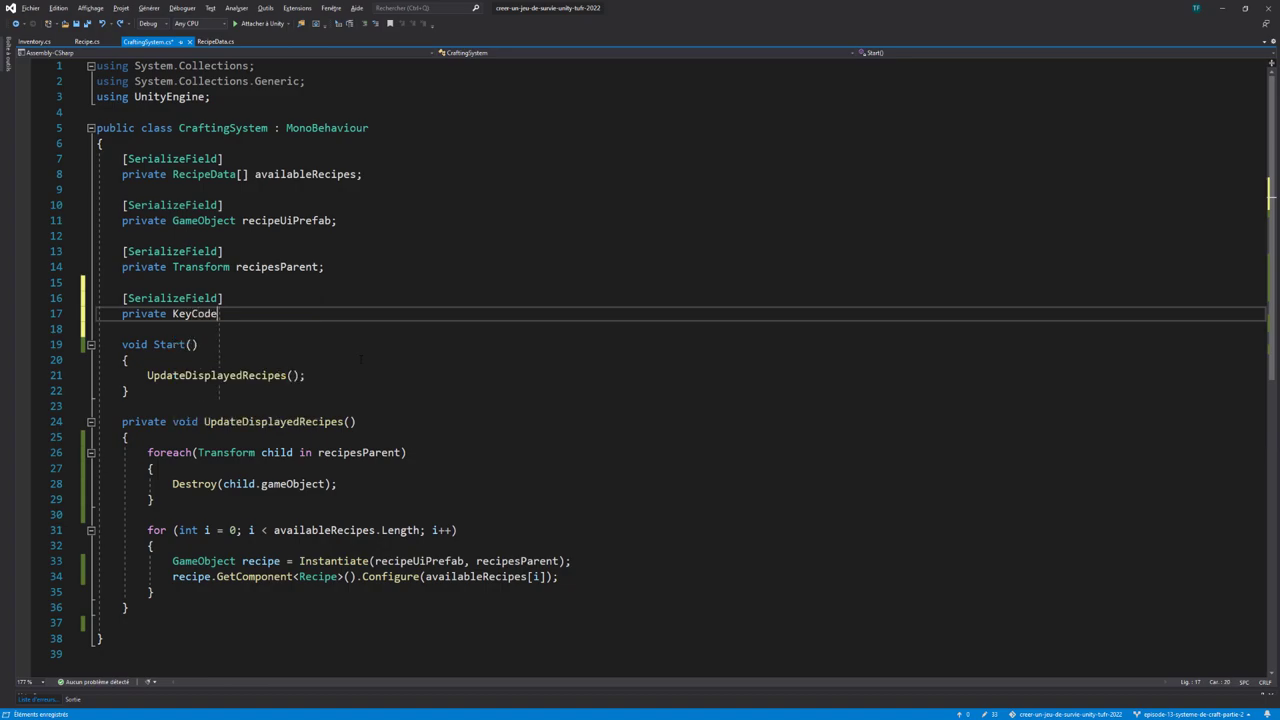
type(" openC")
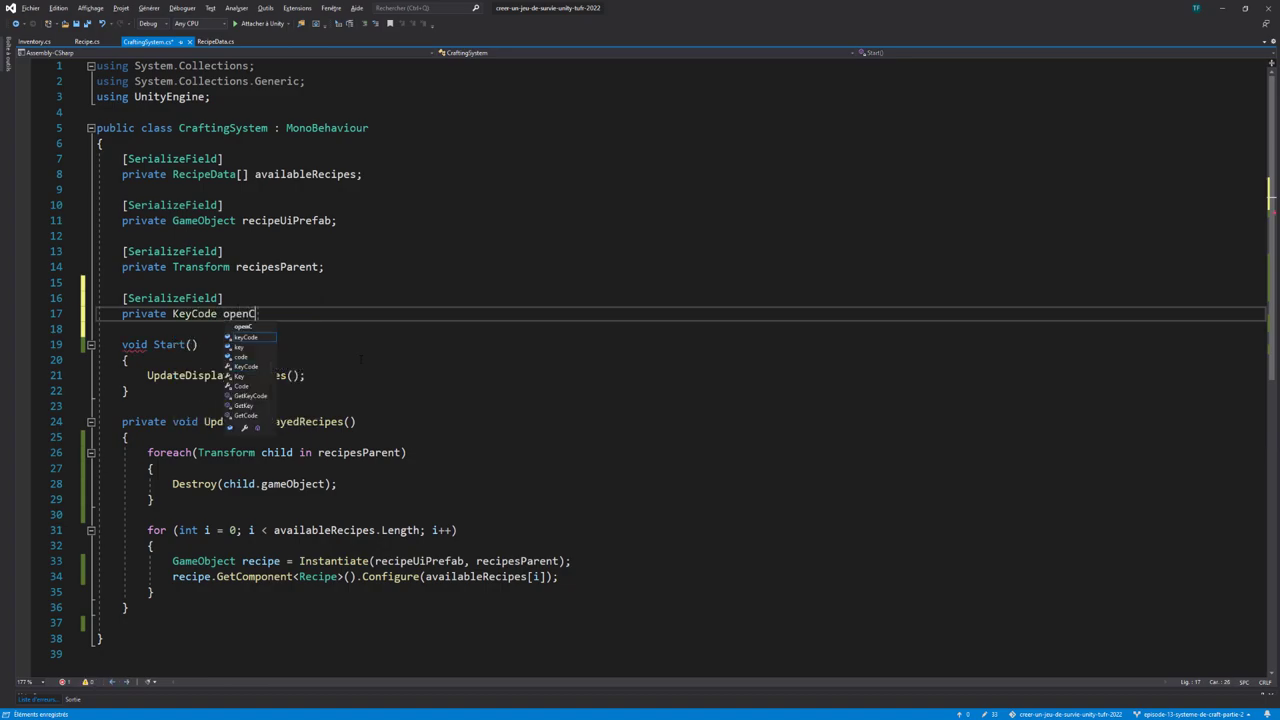
type("raft")
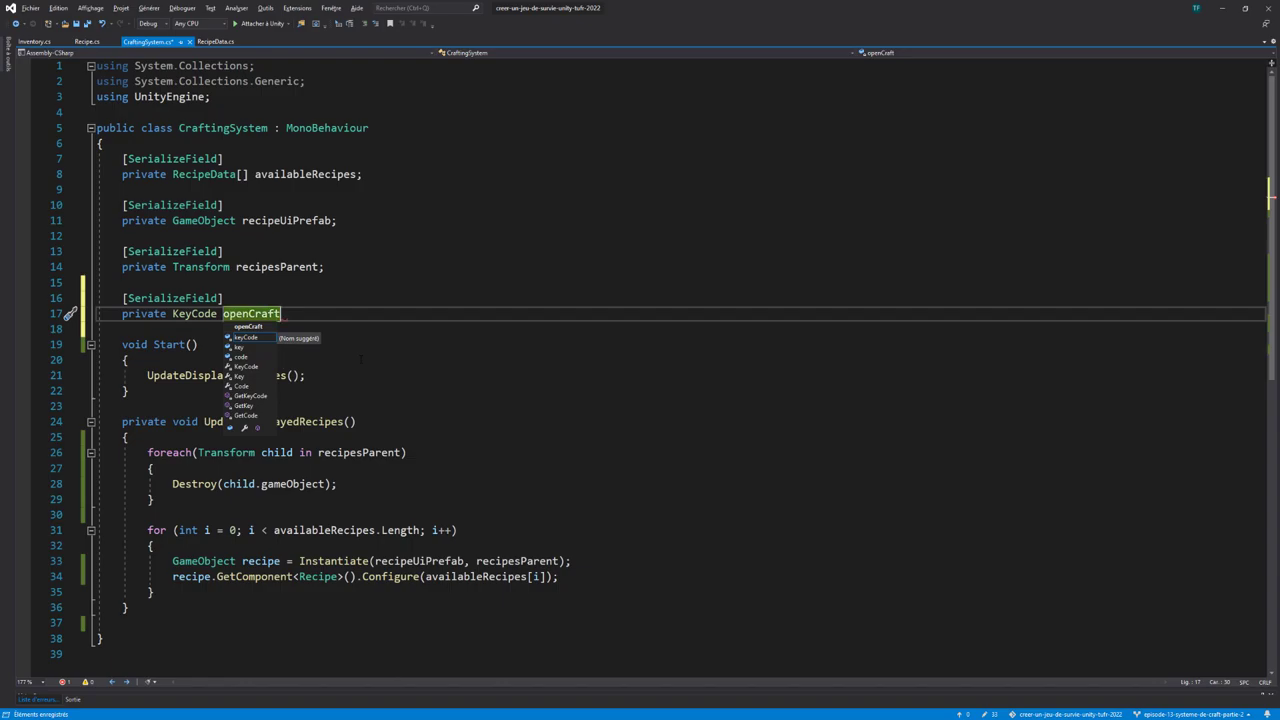
type("PanelInput;")
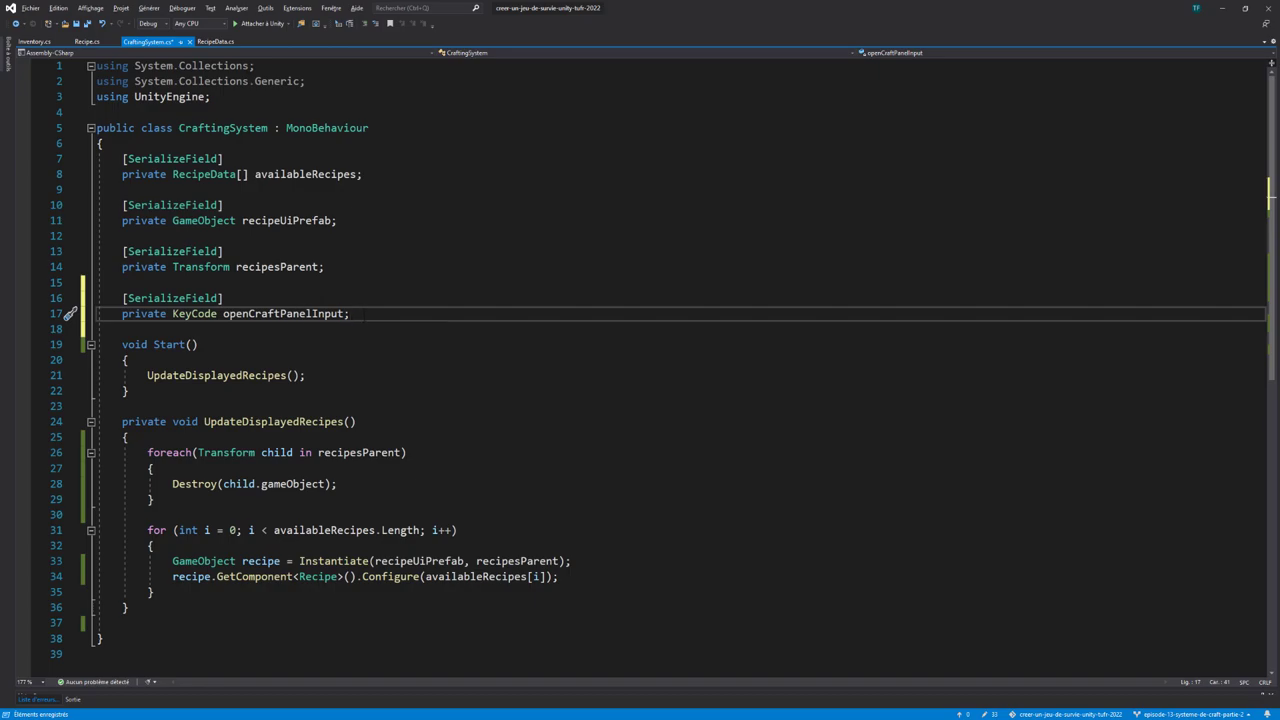
Add '[SerializeField] private GameObject craftingPanel;' beneath it
key("Return")
key("Return")
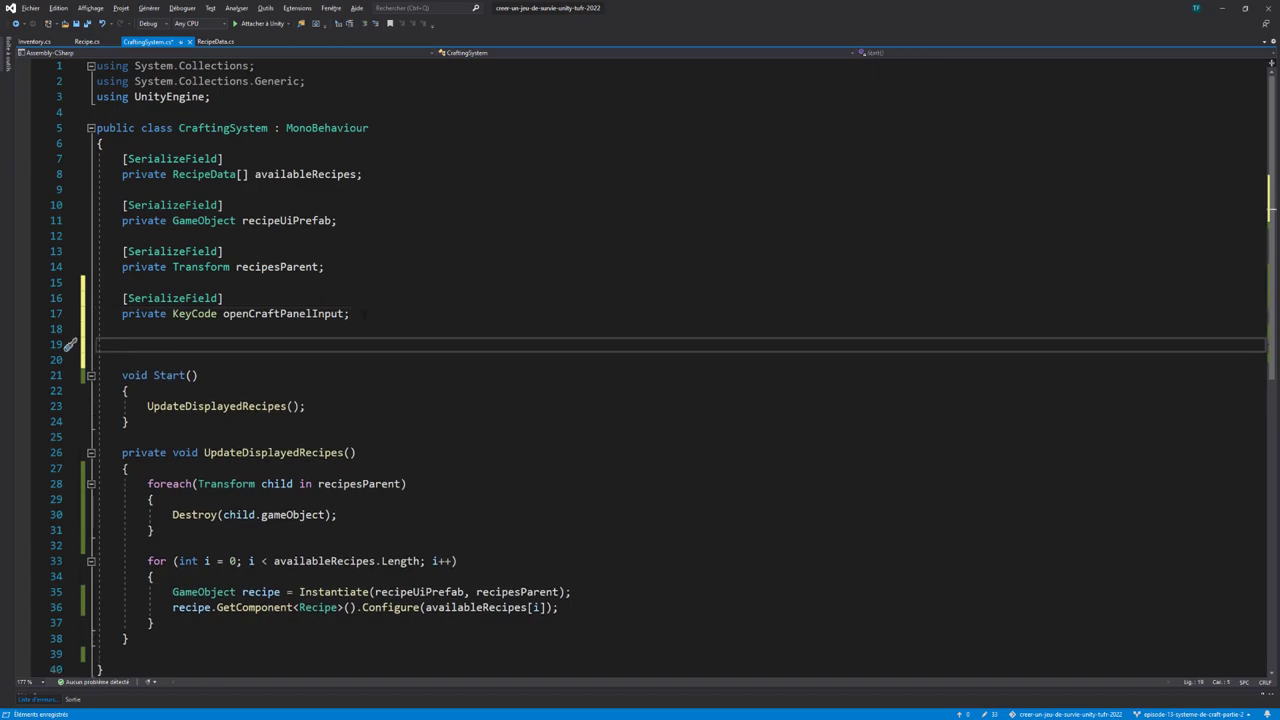
type("[Ser")
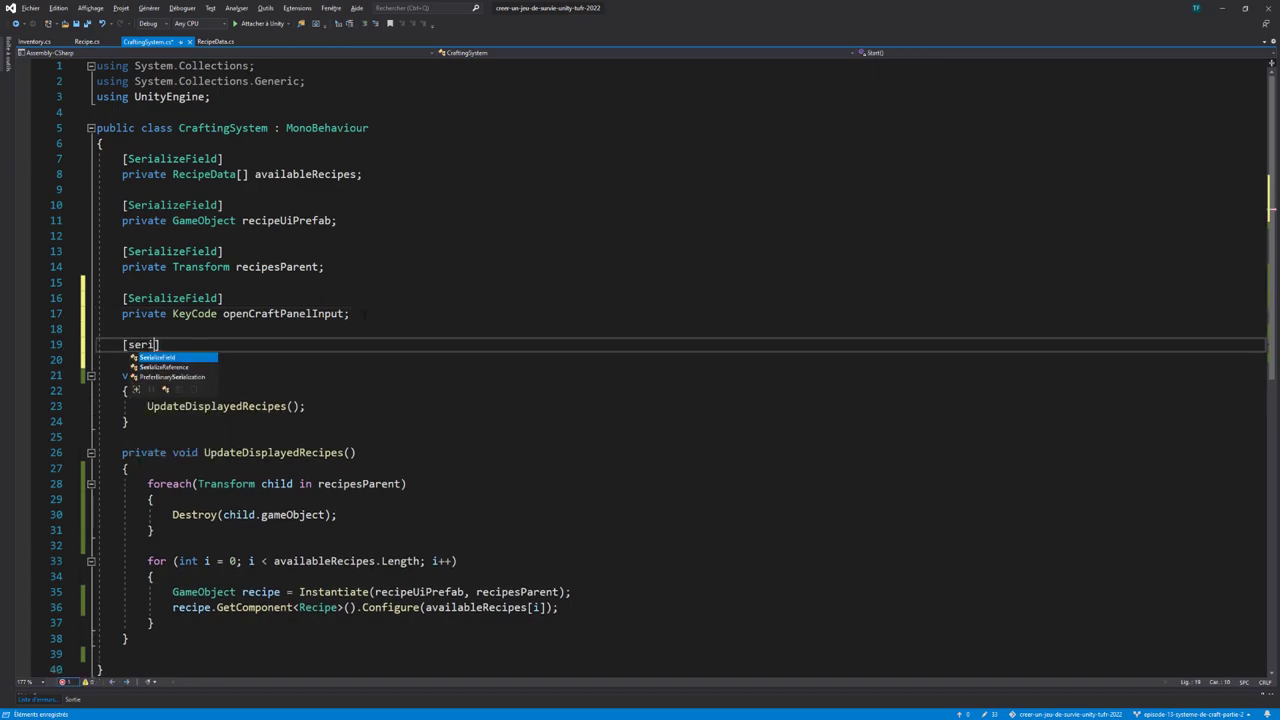
key("Tab")
key("Return")
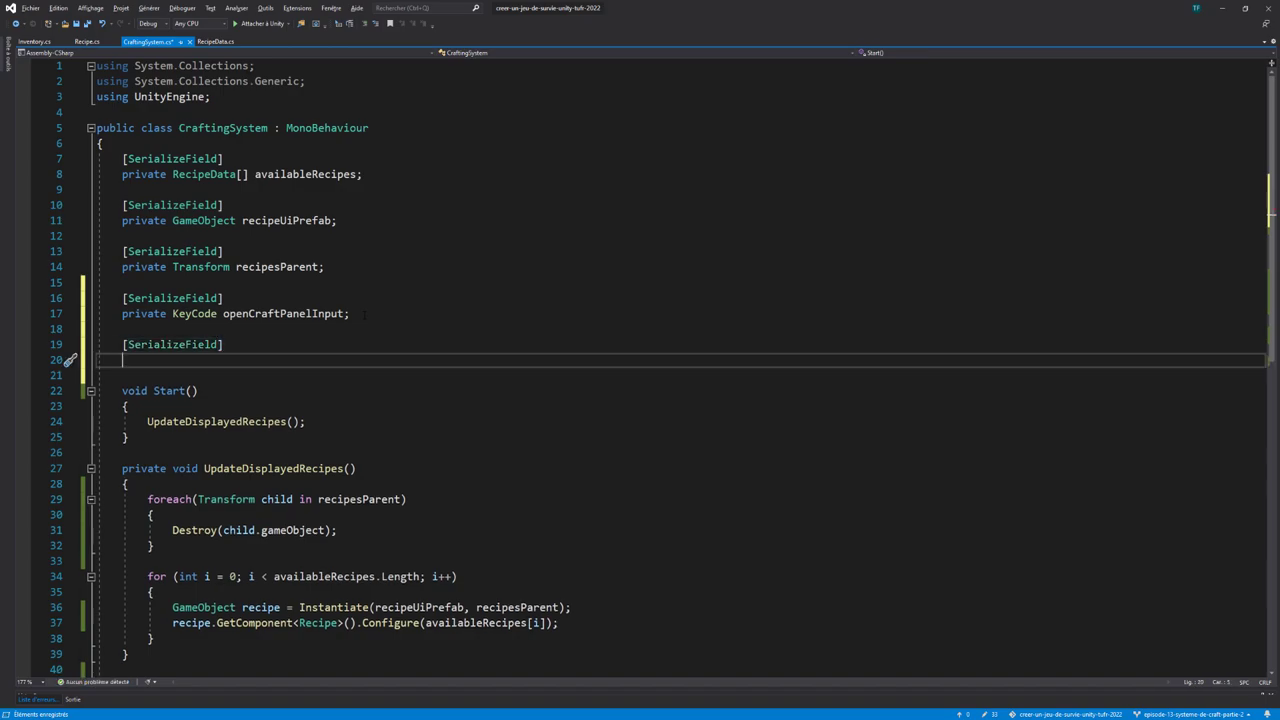
type("private game")
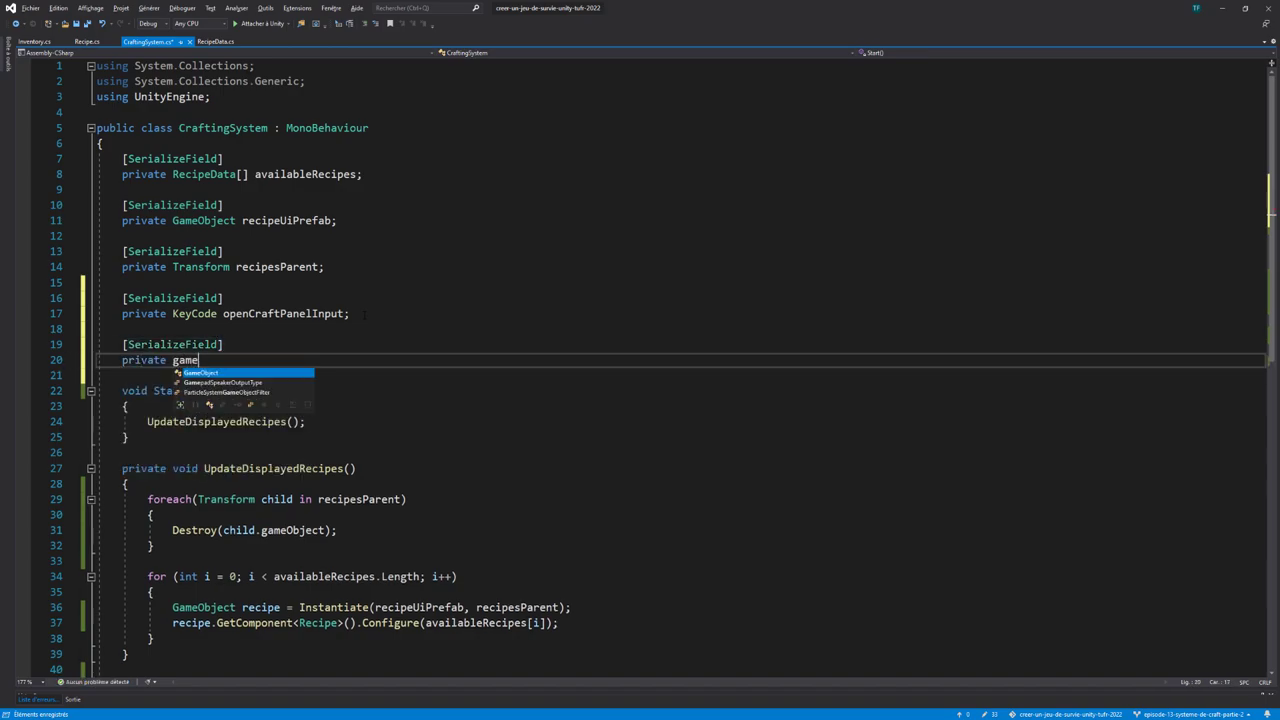
key("Tab")
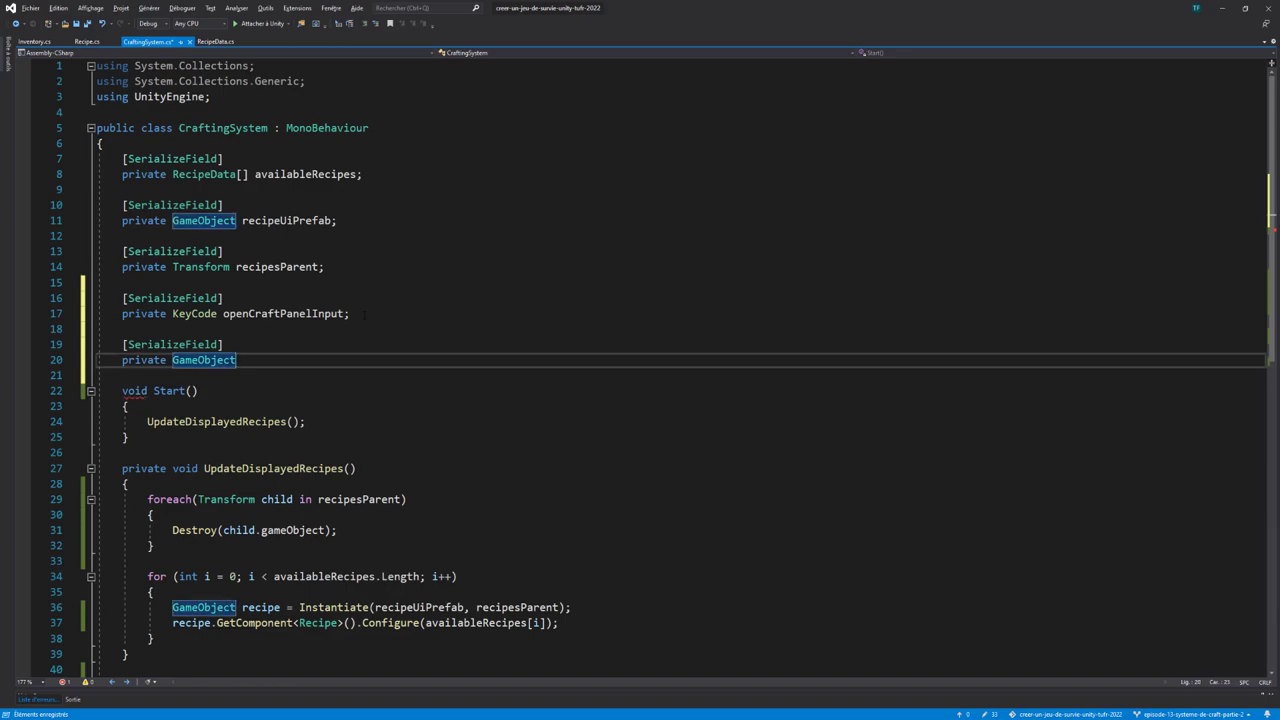
type("craftingPanel")
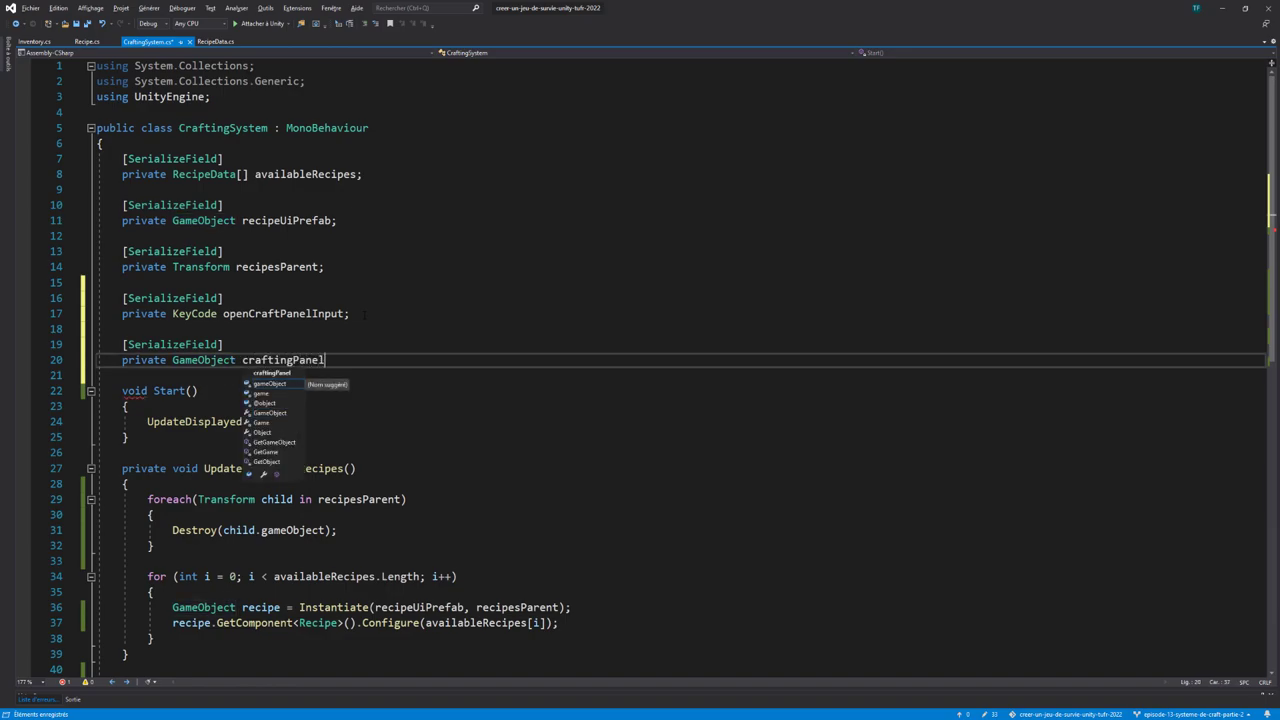
key("Escape")
type(";")
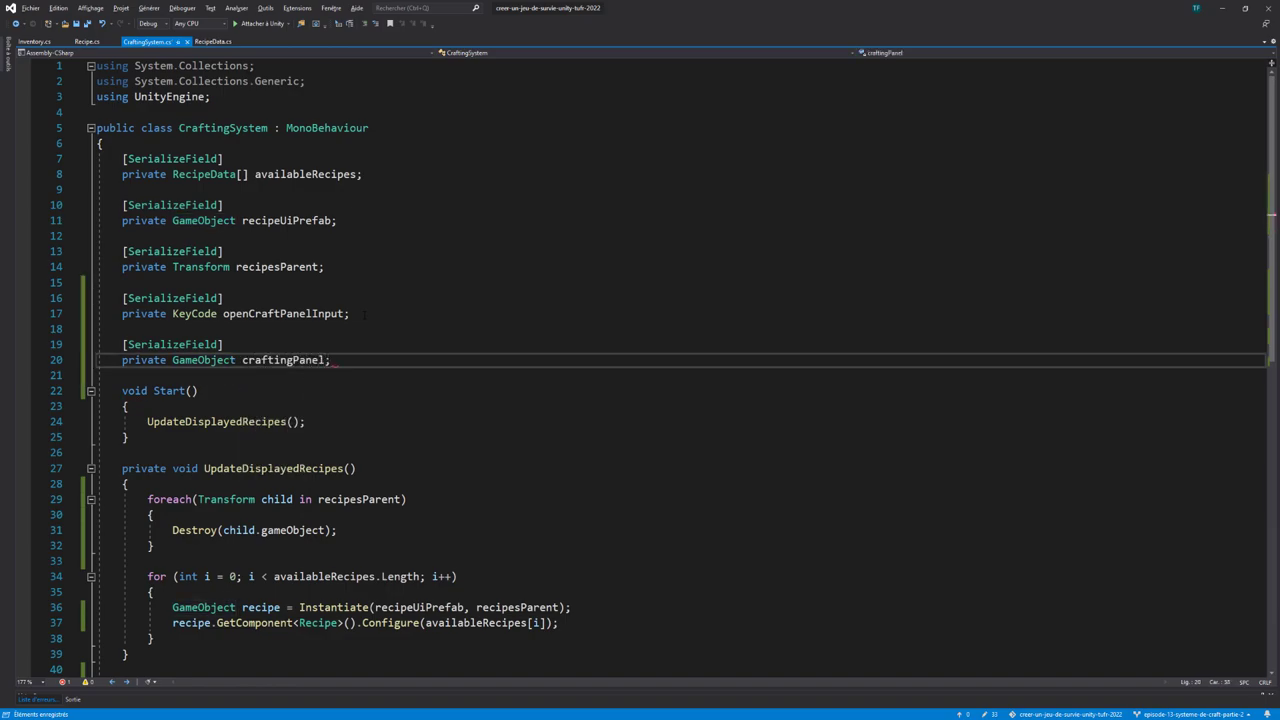
scroll(365, 314, "down", 3)
Add an Update method below Start with an if checking Input.GetKeyDown(openCraftPanelInput)
left_click(183, 296)
key("Return")
key("Return")
type("v")
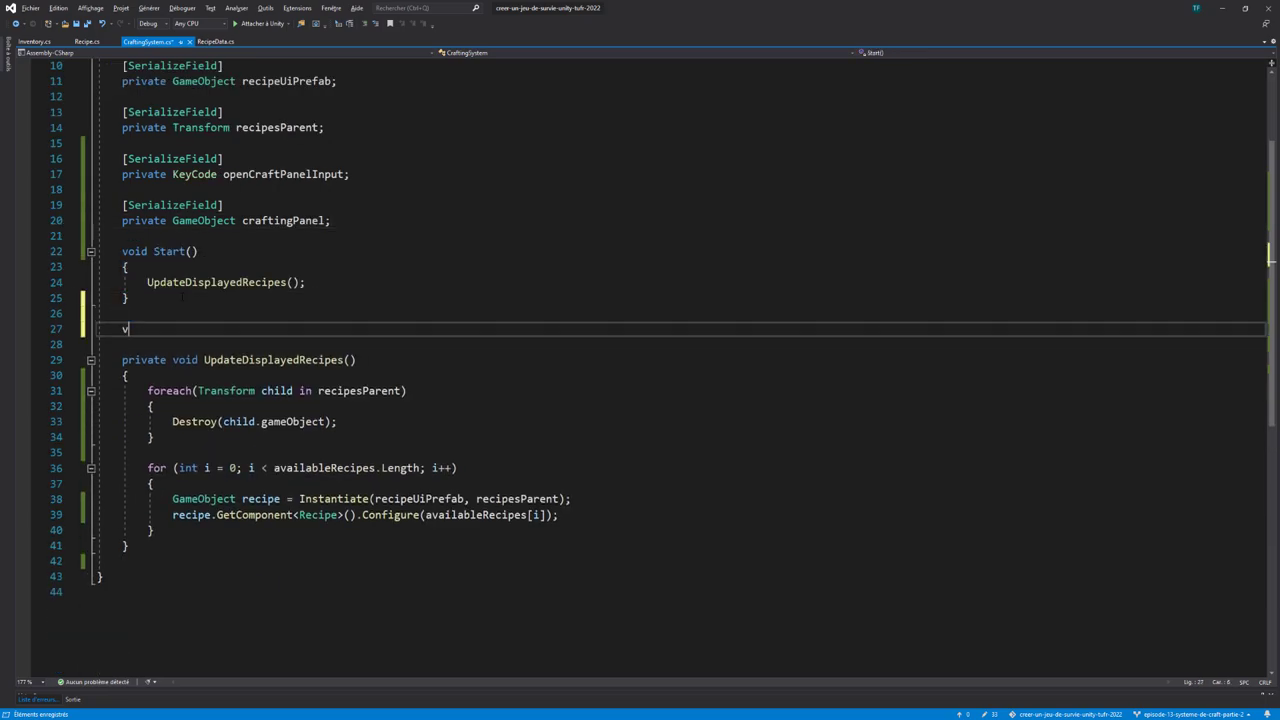
type("oid Up")
key("Return")
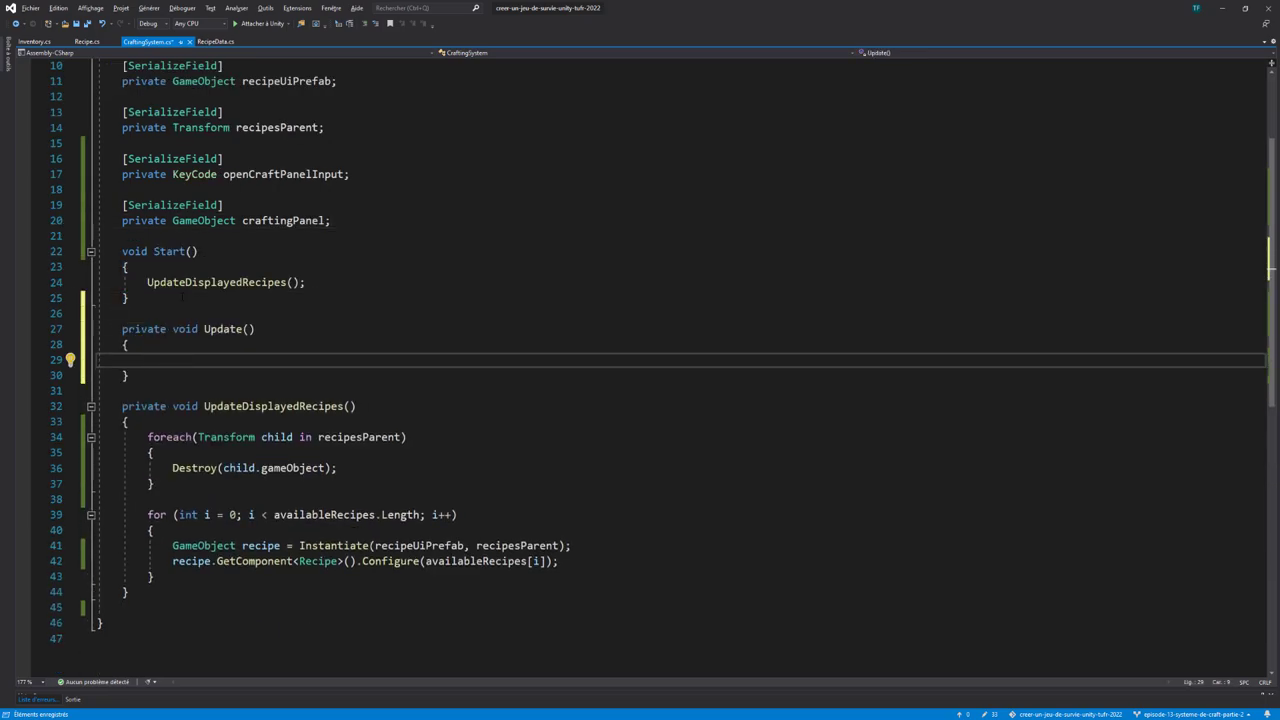
type("if(input")
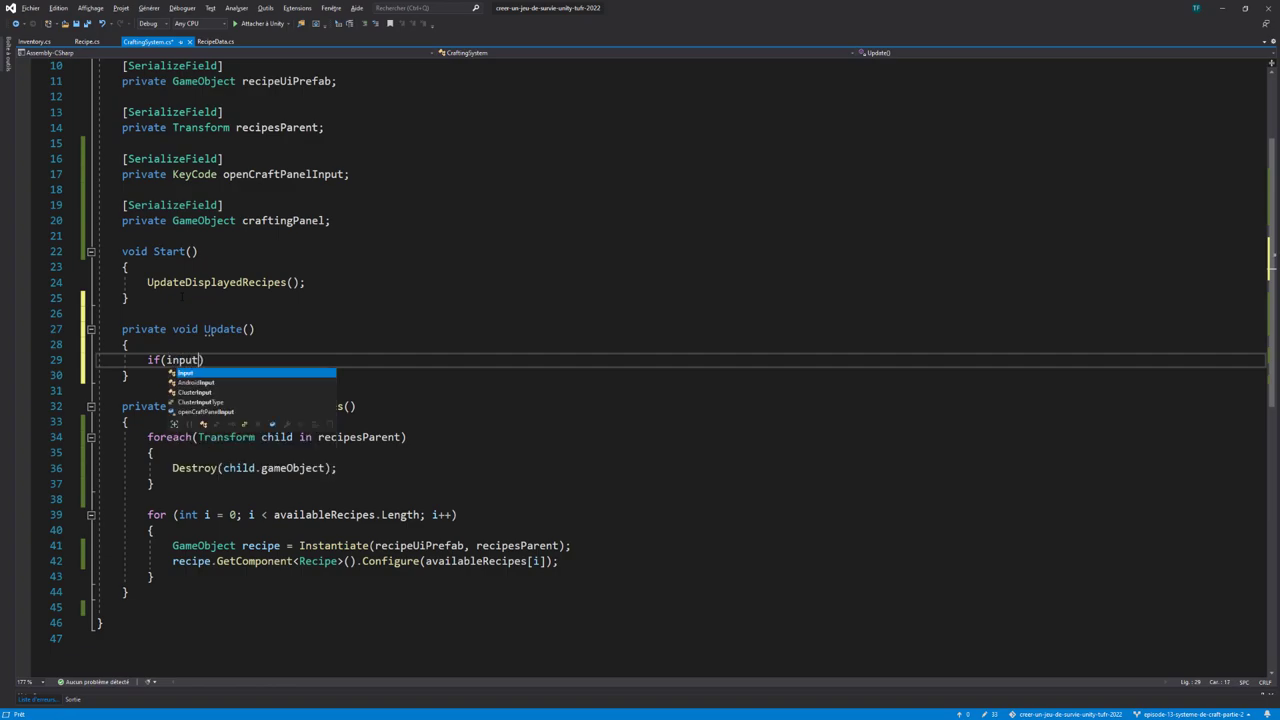
type(".getkey")
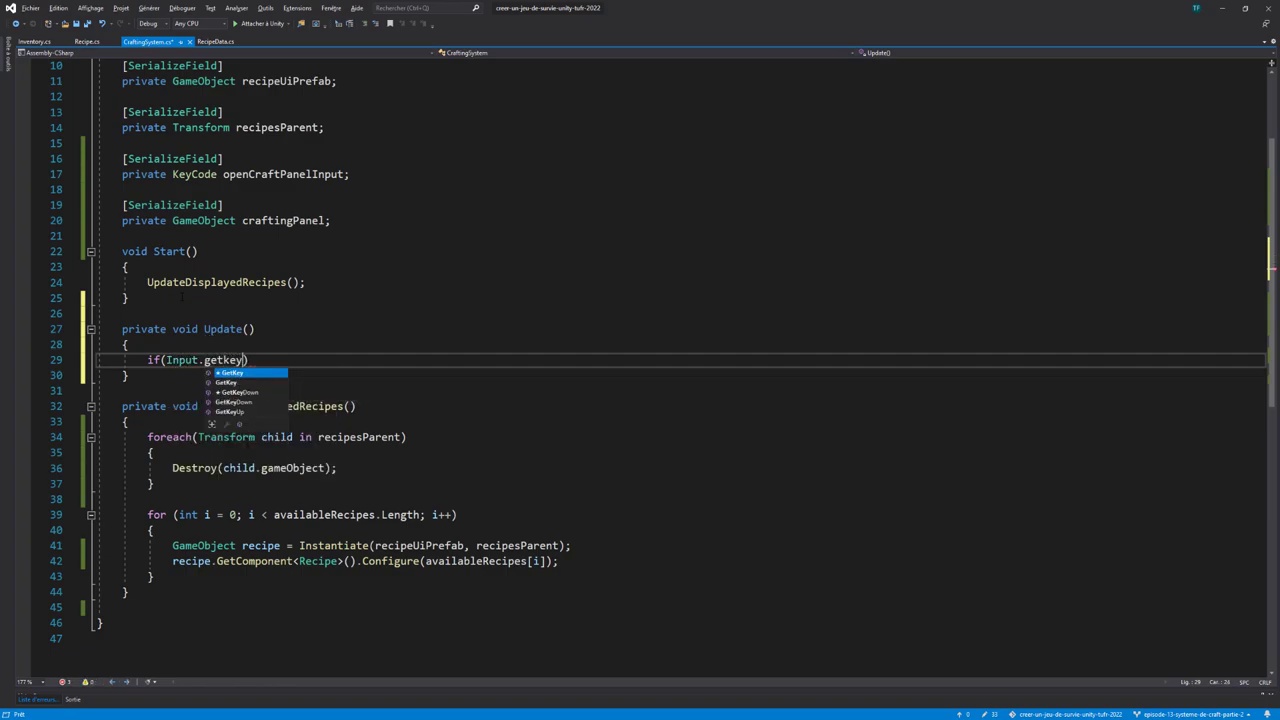
type("Down(")
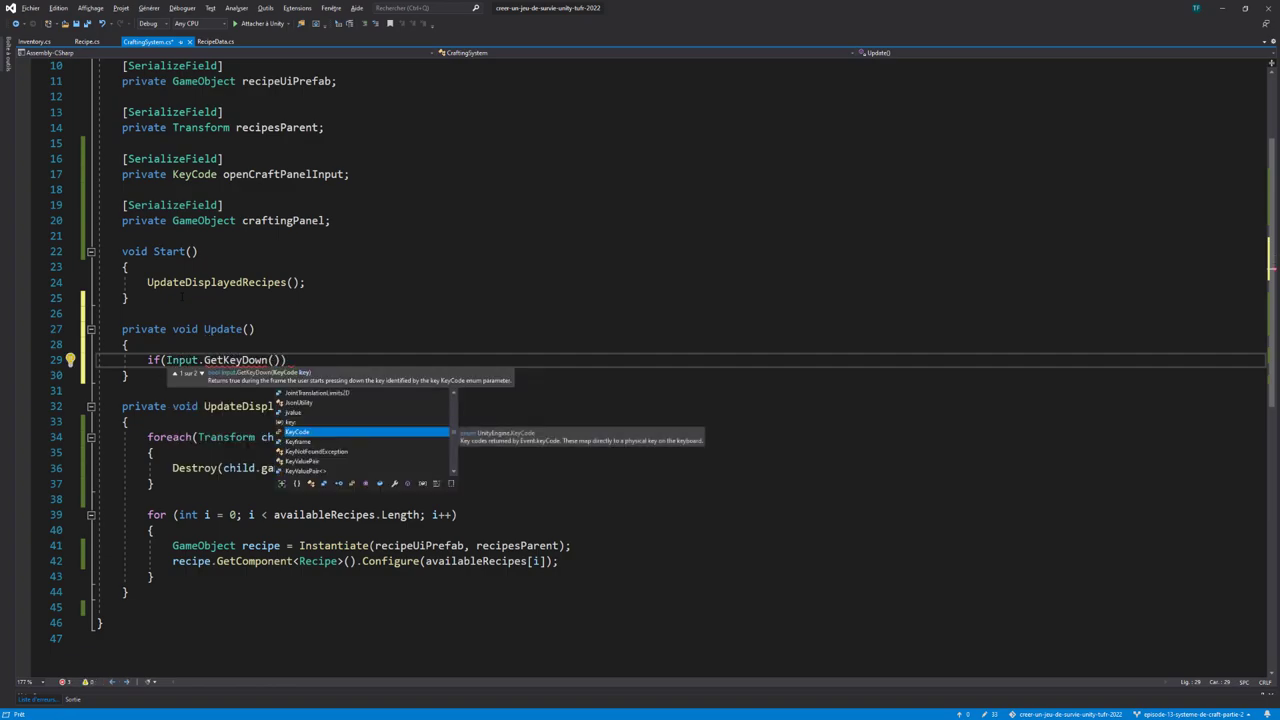
type("openc")
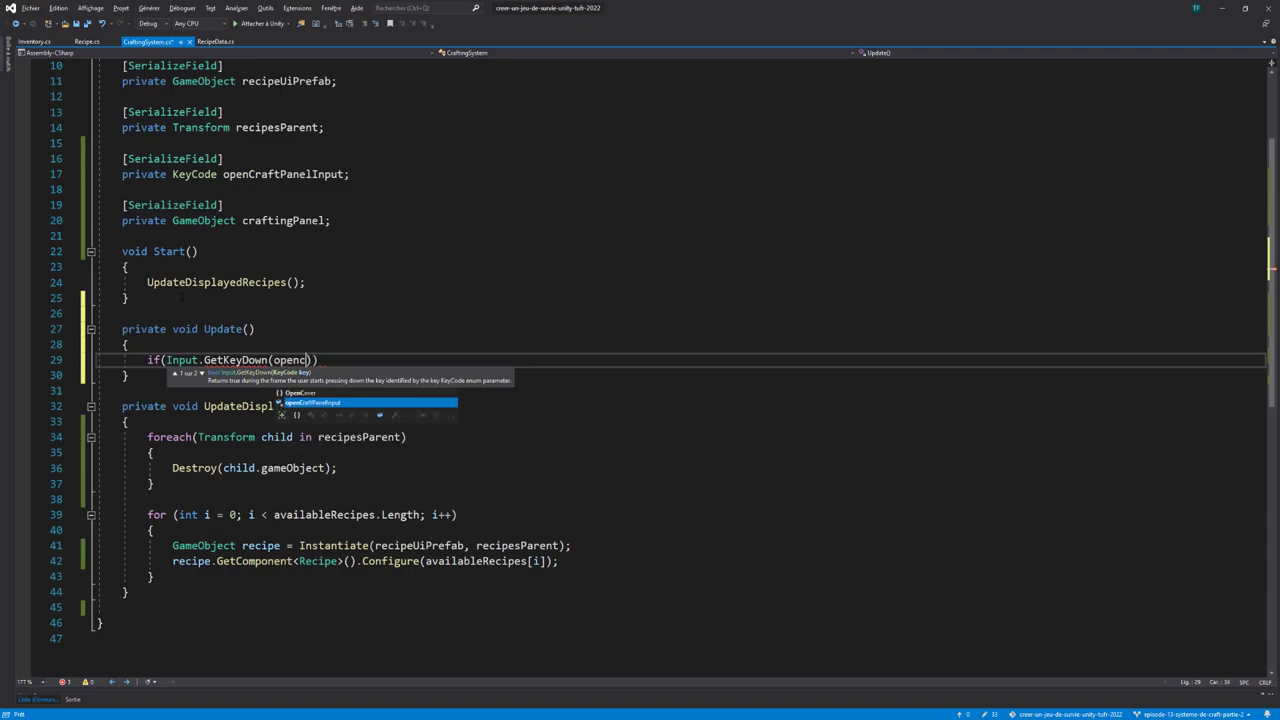
key("Tab")
key("End")
key("Return")
In the if body, toggle the panel with craftingPanel.SetActive(!craftingPanel.activeSelf);
type("{")
key("Return")
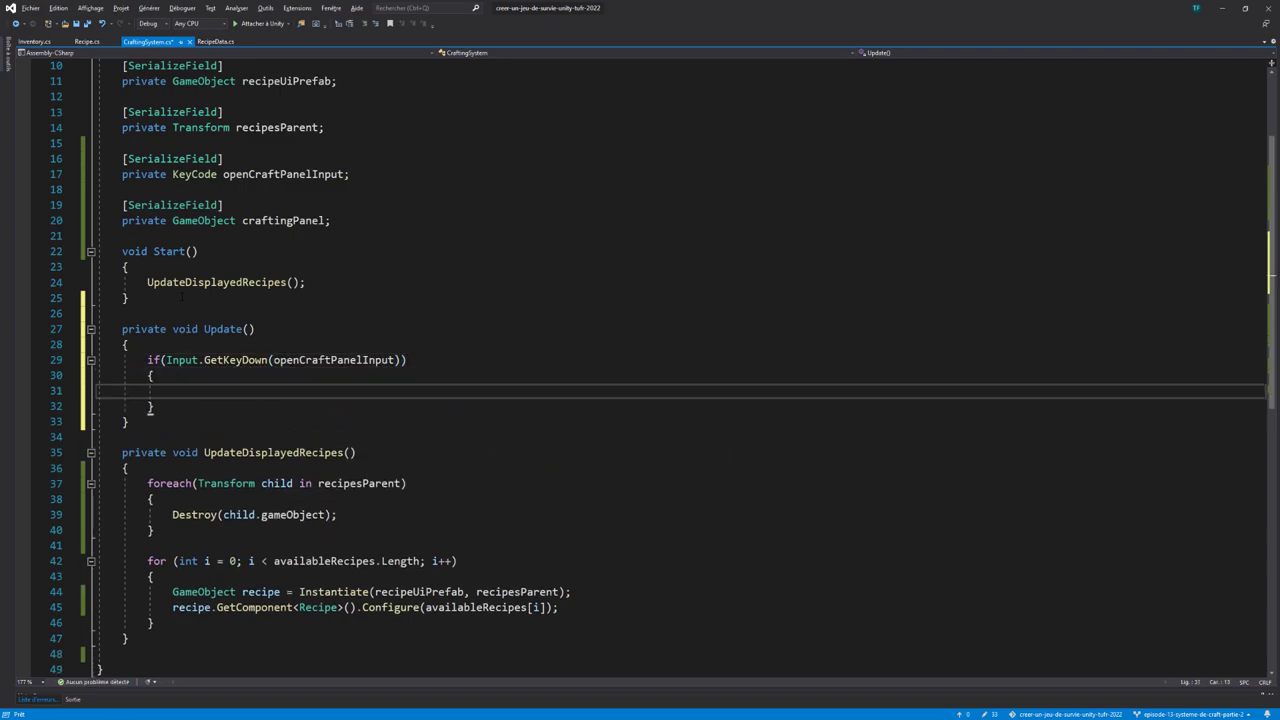
type("crafting")
key("Tab")
type(".set")
key("Tab")
type("(")
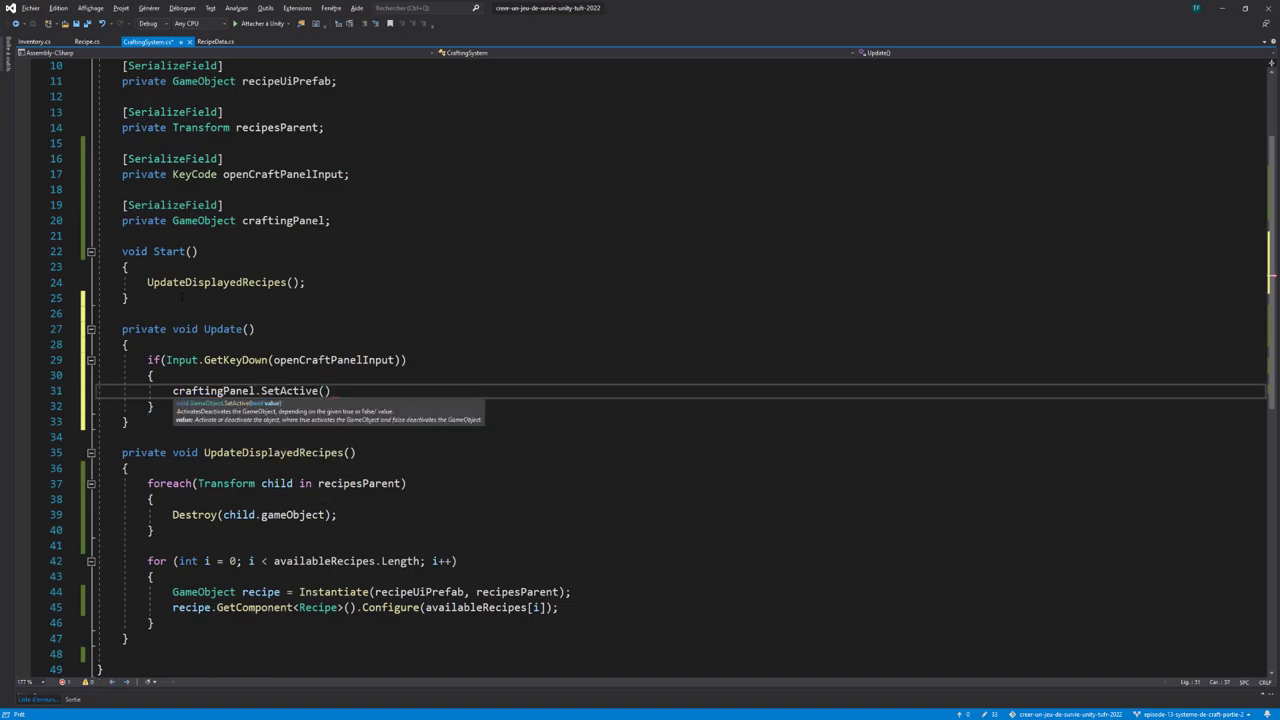
type("craf")
key("Tab")
type(".ac")
key("Tab")
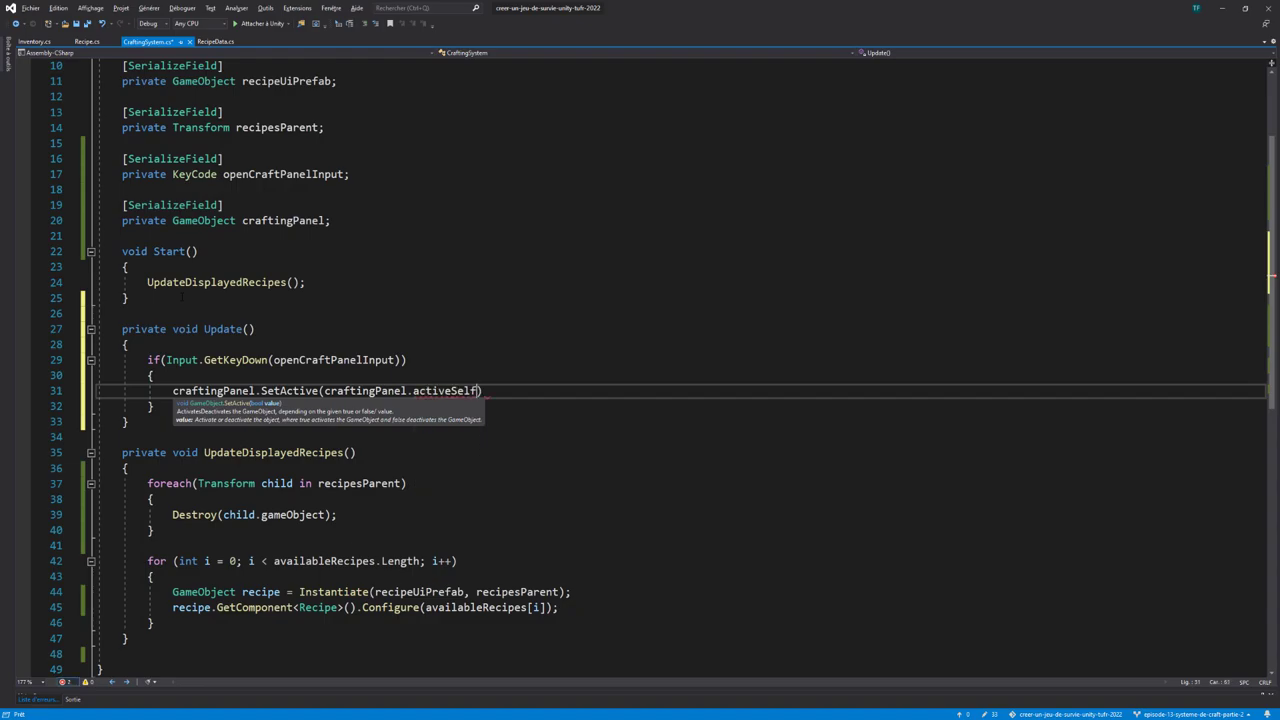
left_click(327, 390)
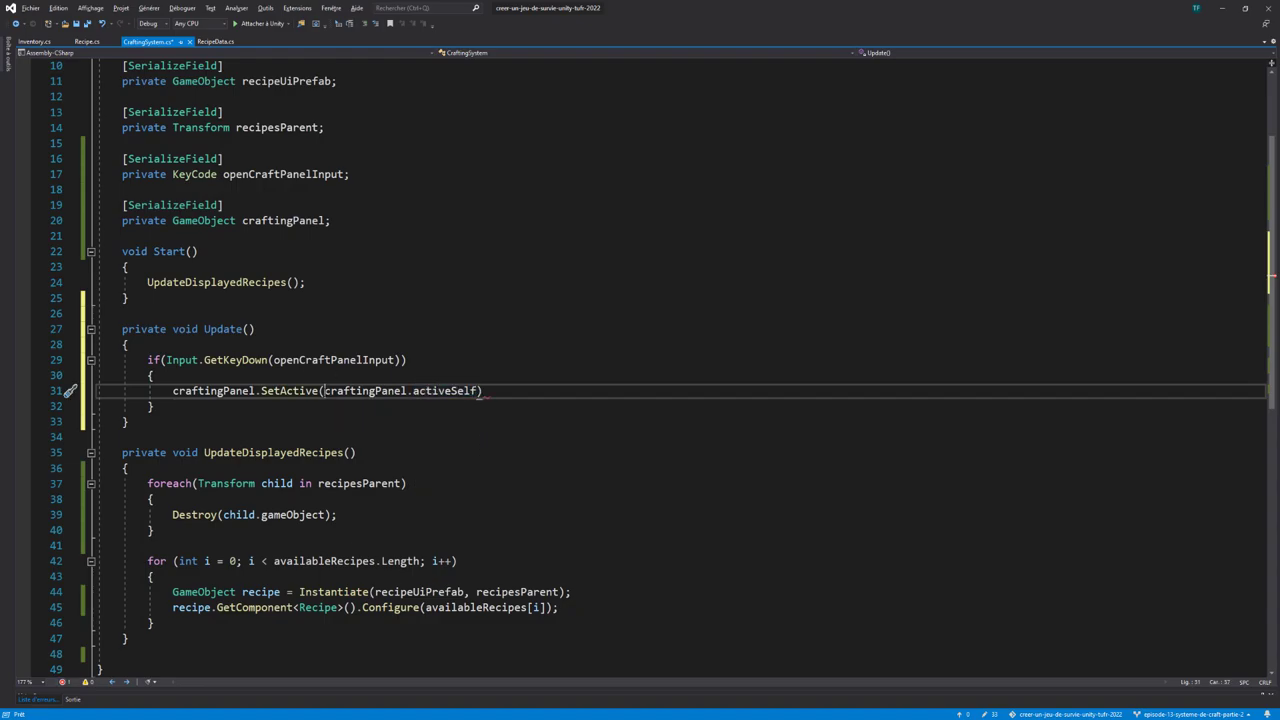
type("!")
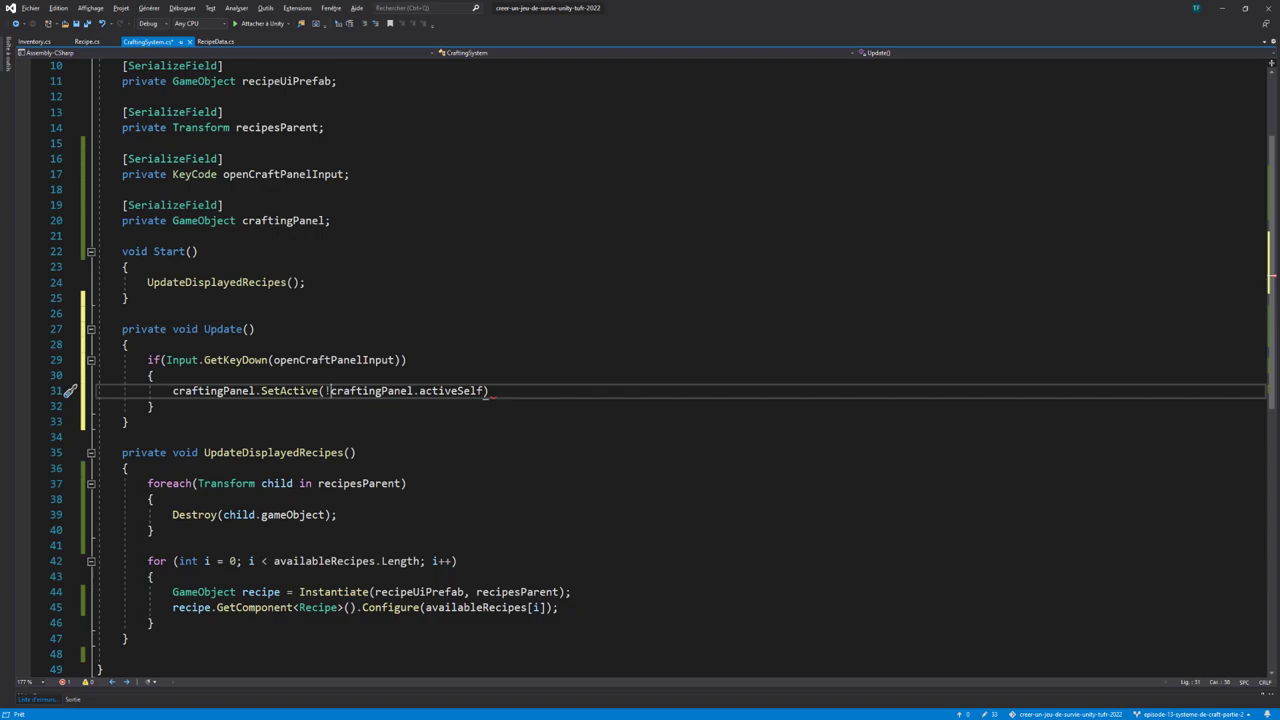
key("End")
type(";")
key("shift+Home")
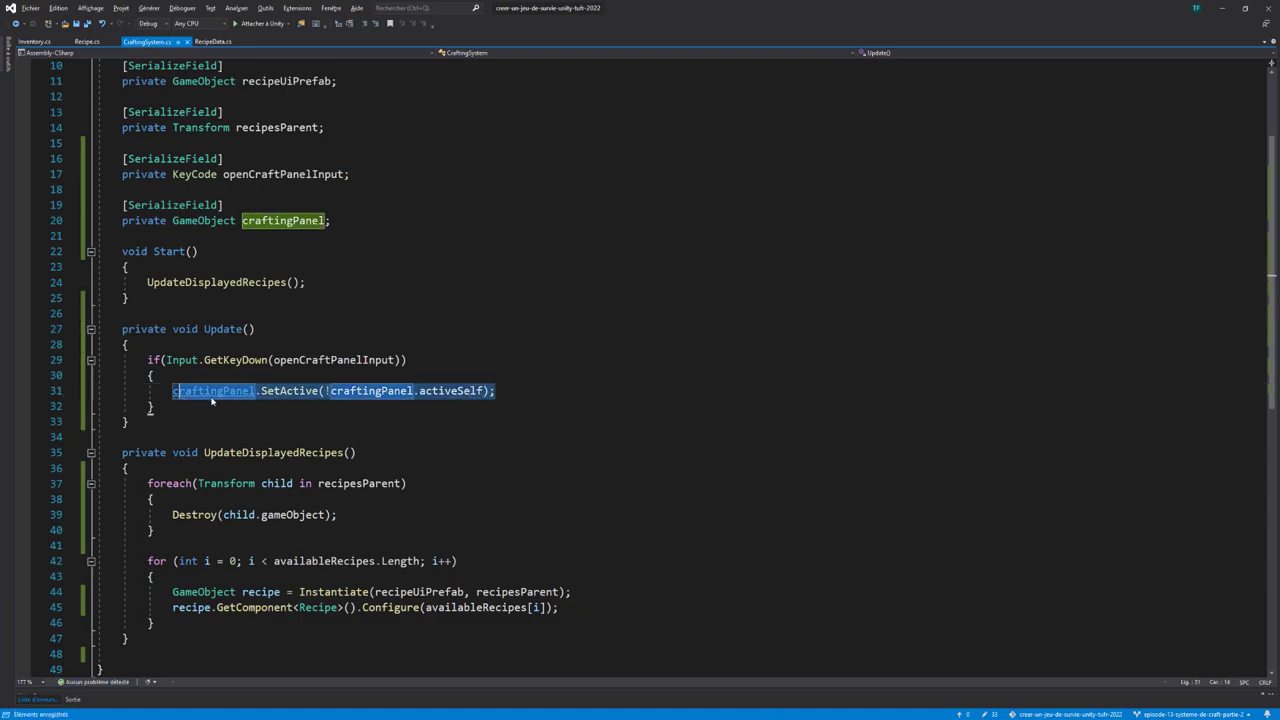
key("End")
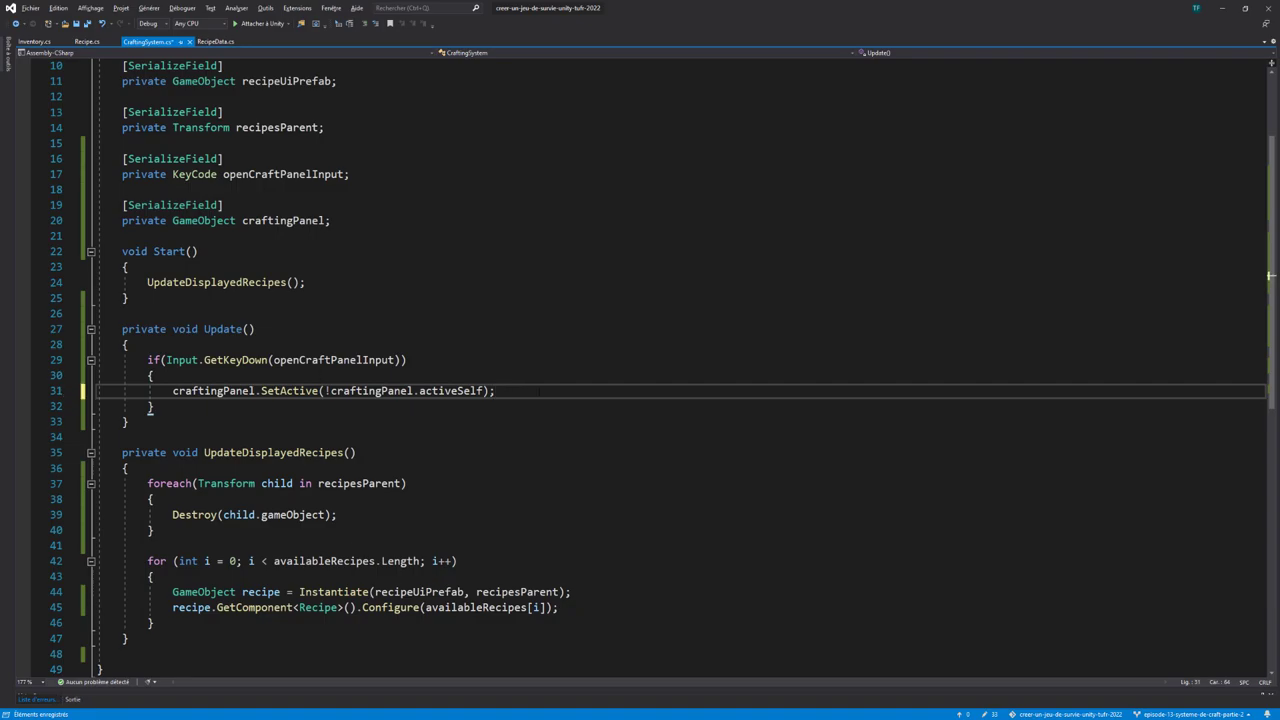
Add an UpdateDisplayedRecipes(); call after the toggle to refresh the recipes
key("Return")
type("Upd")
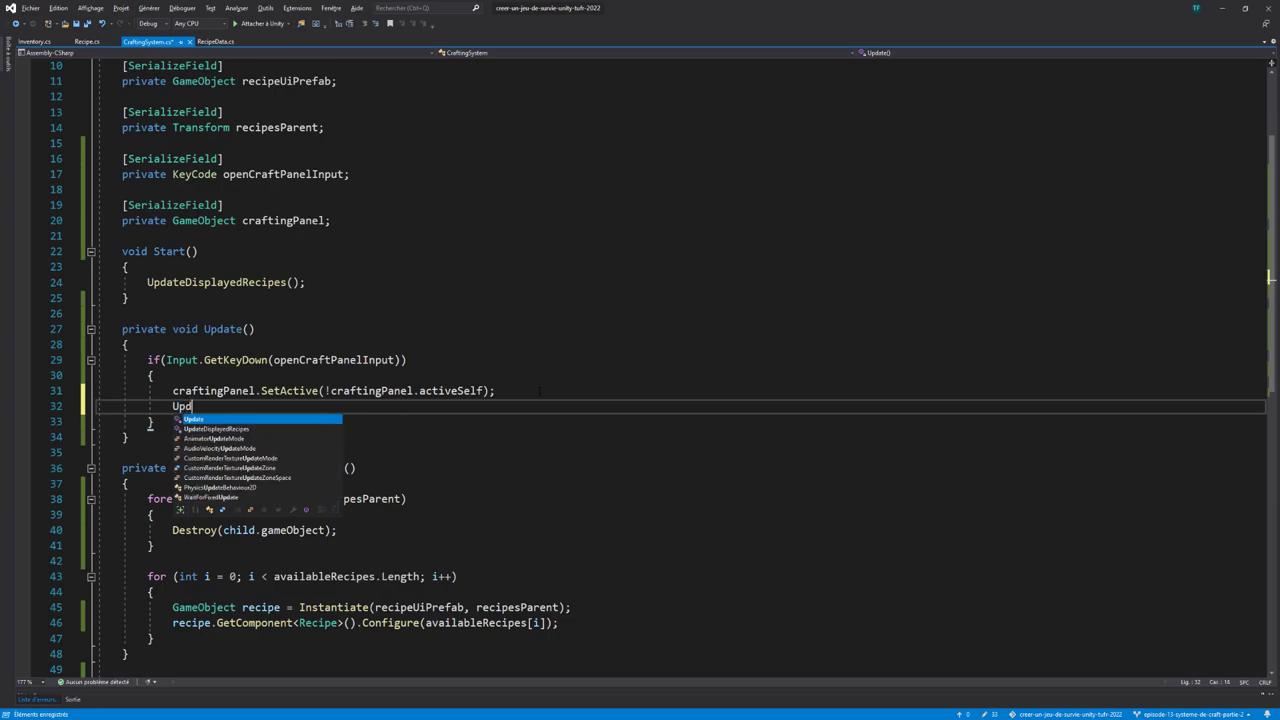
type("ate")
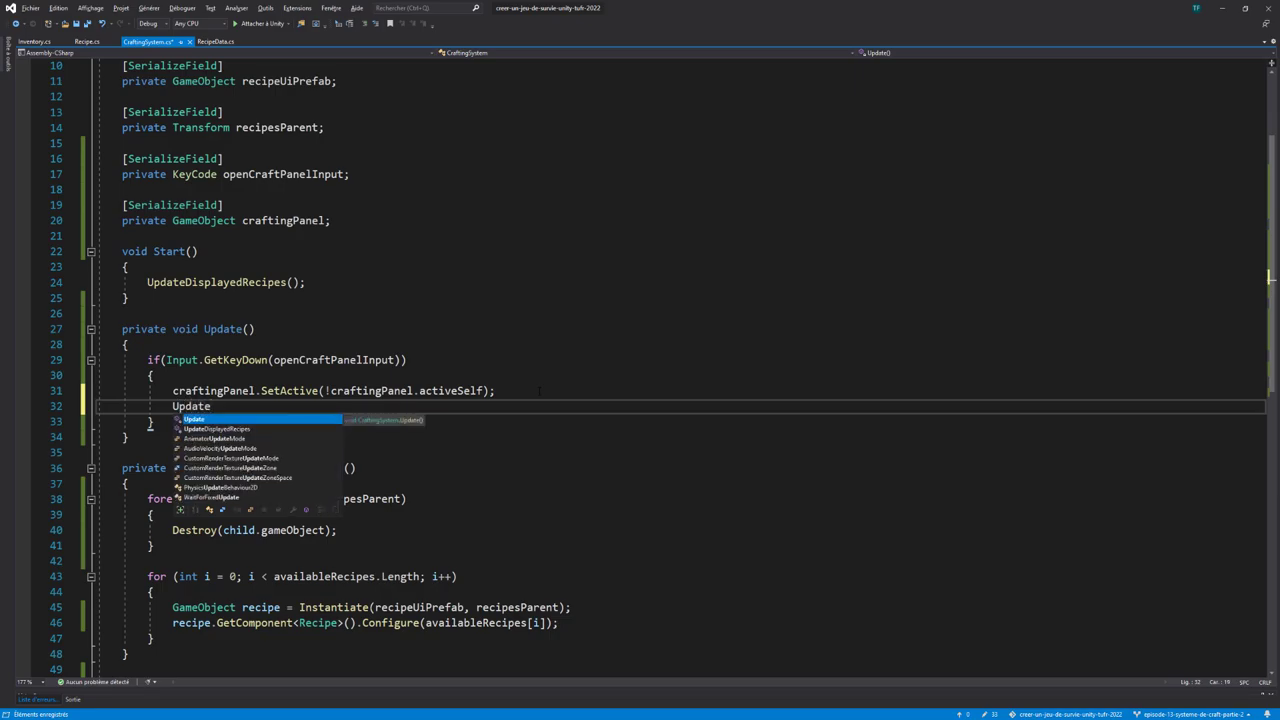
type("D")
key("Tab")
type("()")
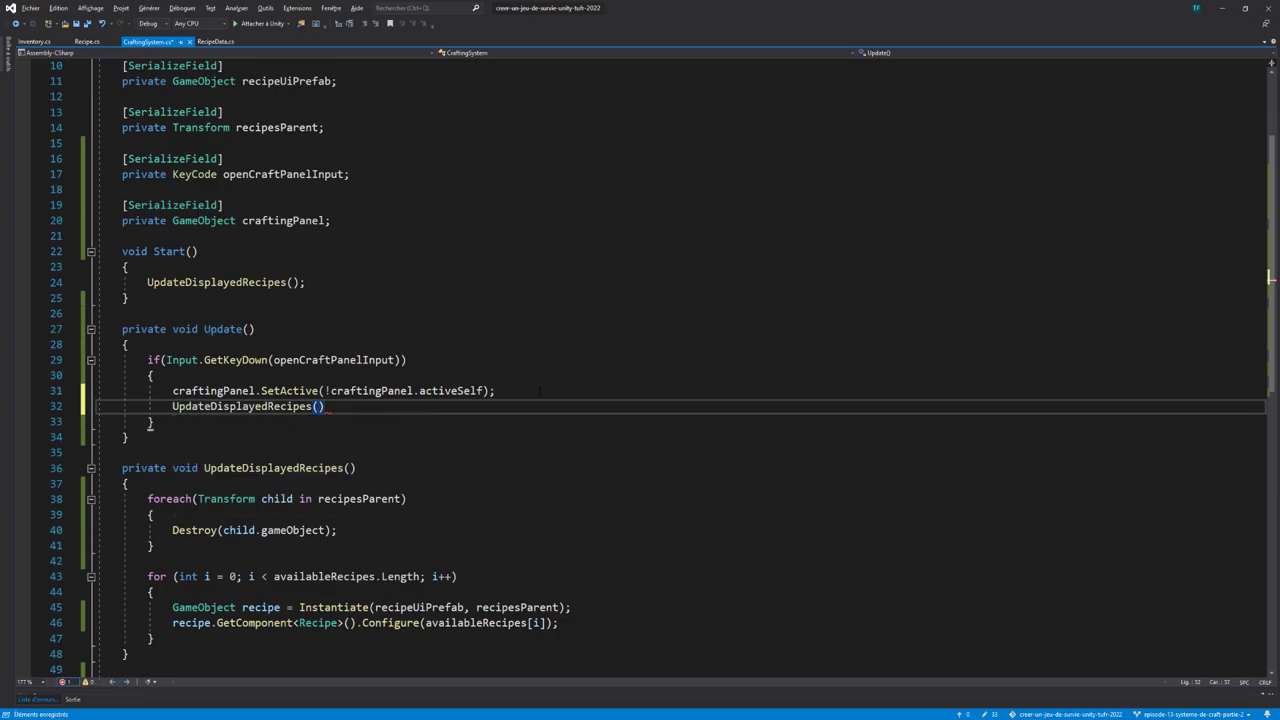
type(";")
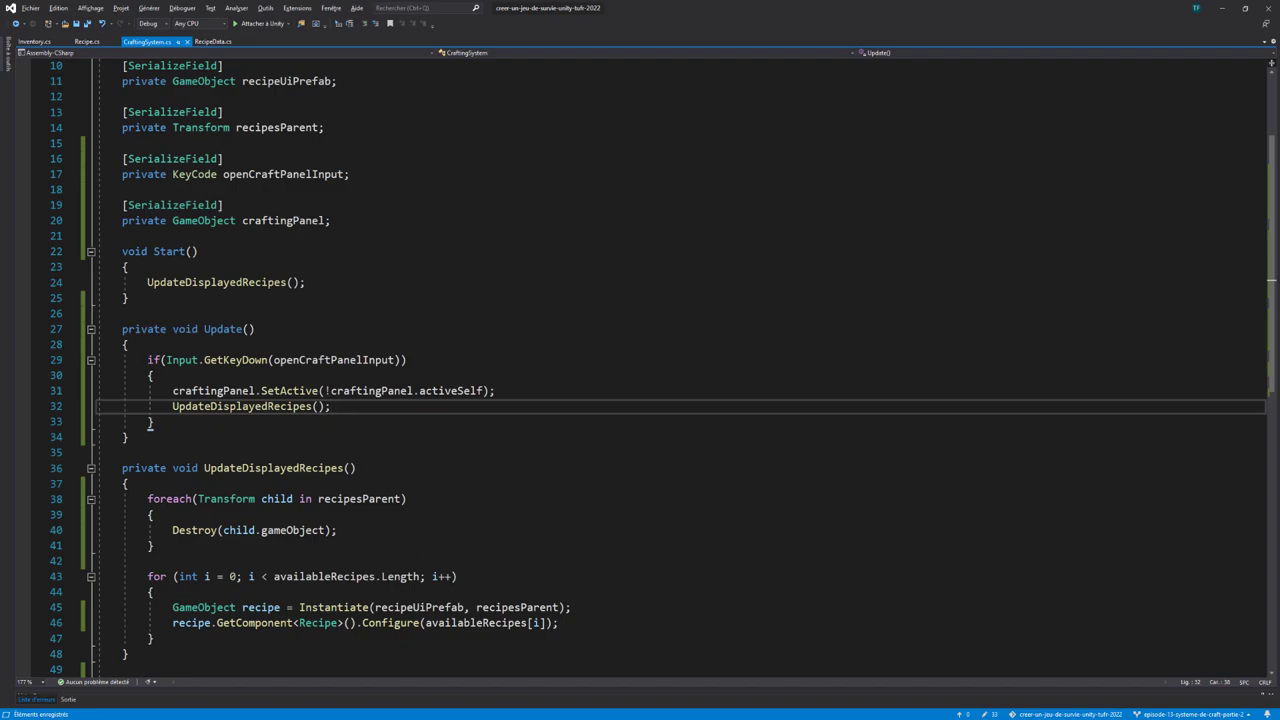
left_click_drag(172, 406, 312, 406)
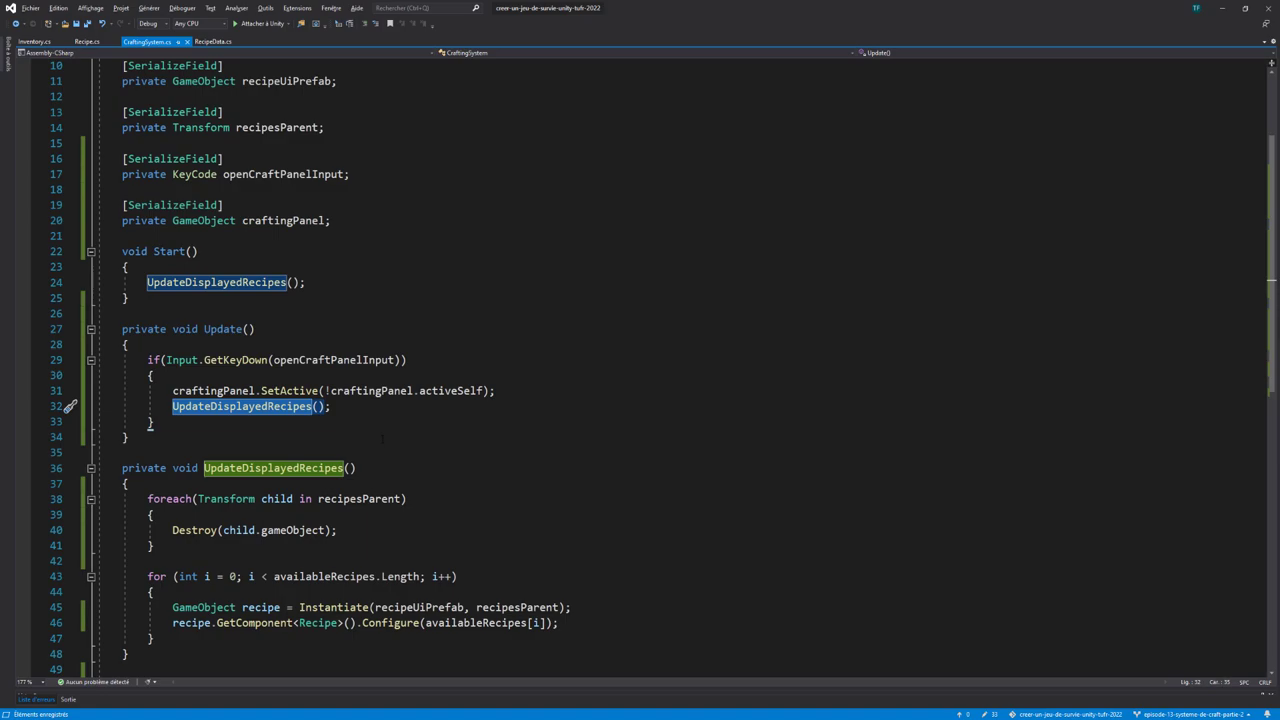
left_click(331, 406)
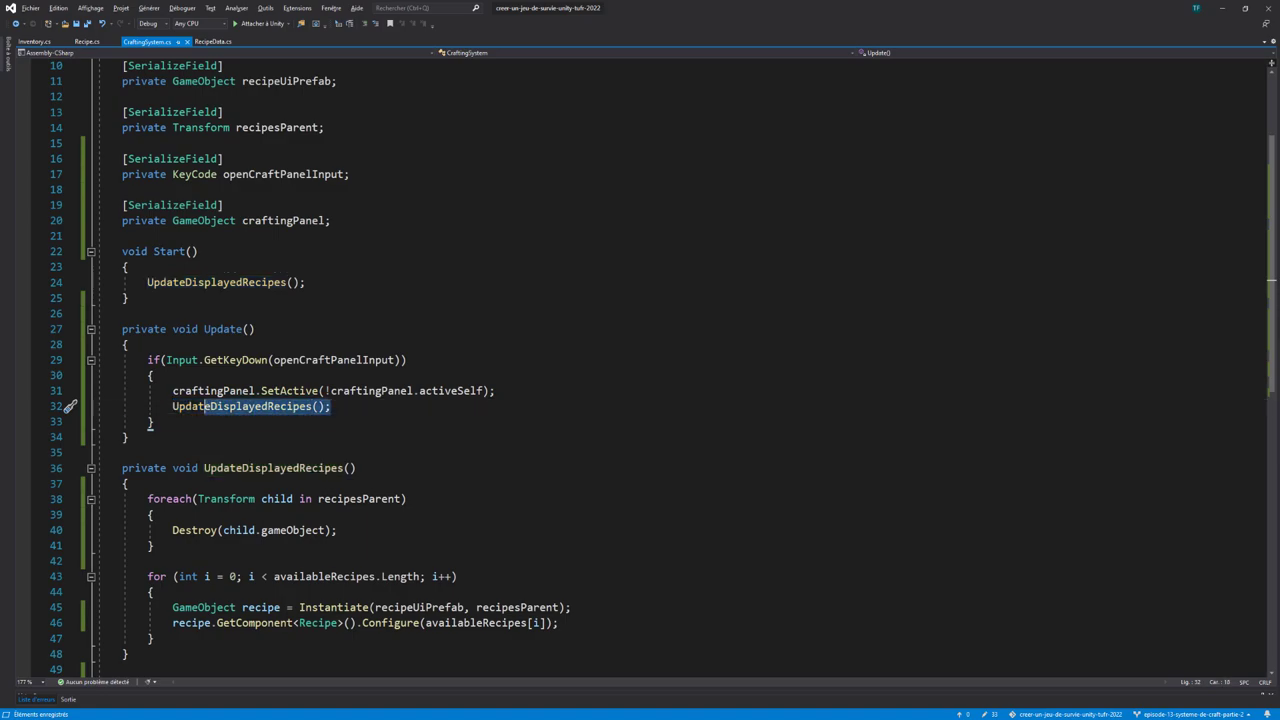
left_click_drag(331, 406, 172, 406)
left_click(331, 406)
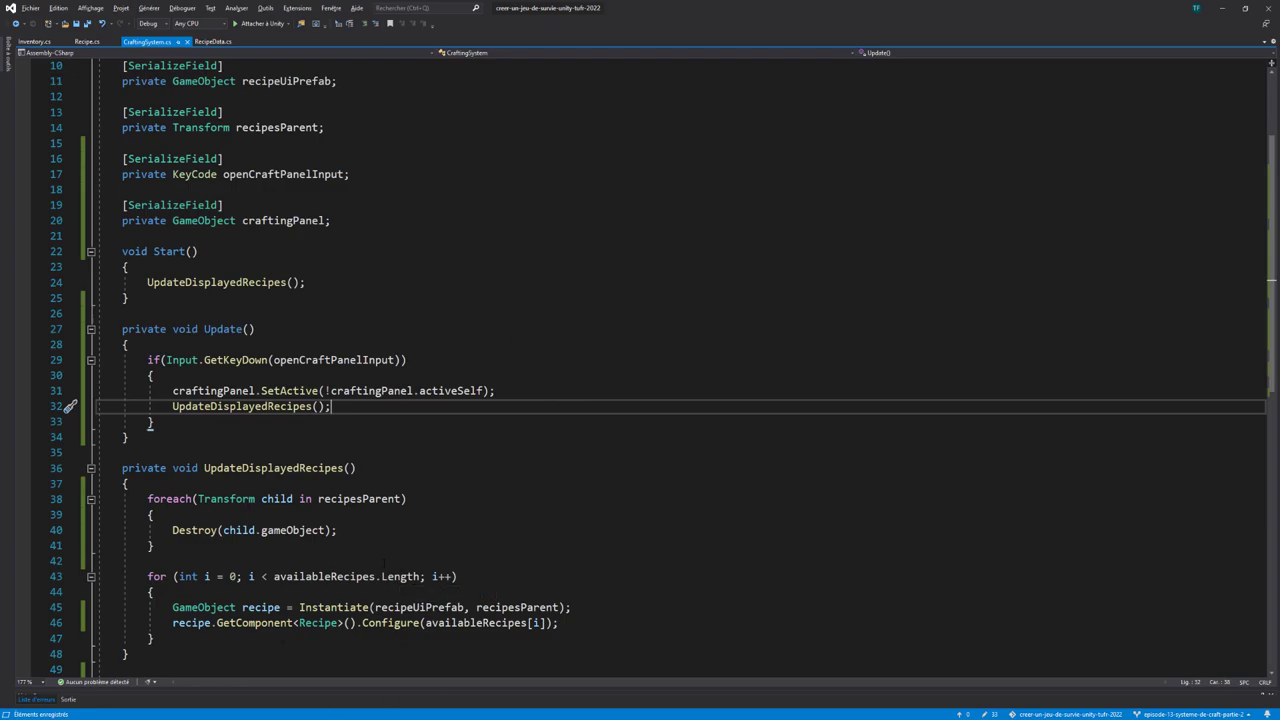
key("alt+Tab")
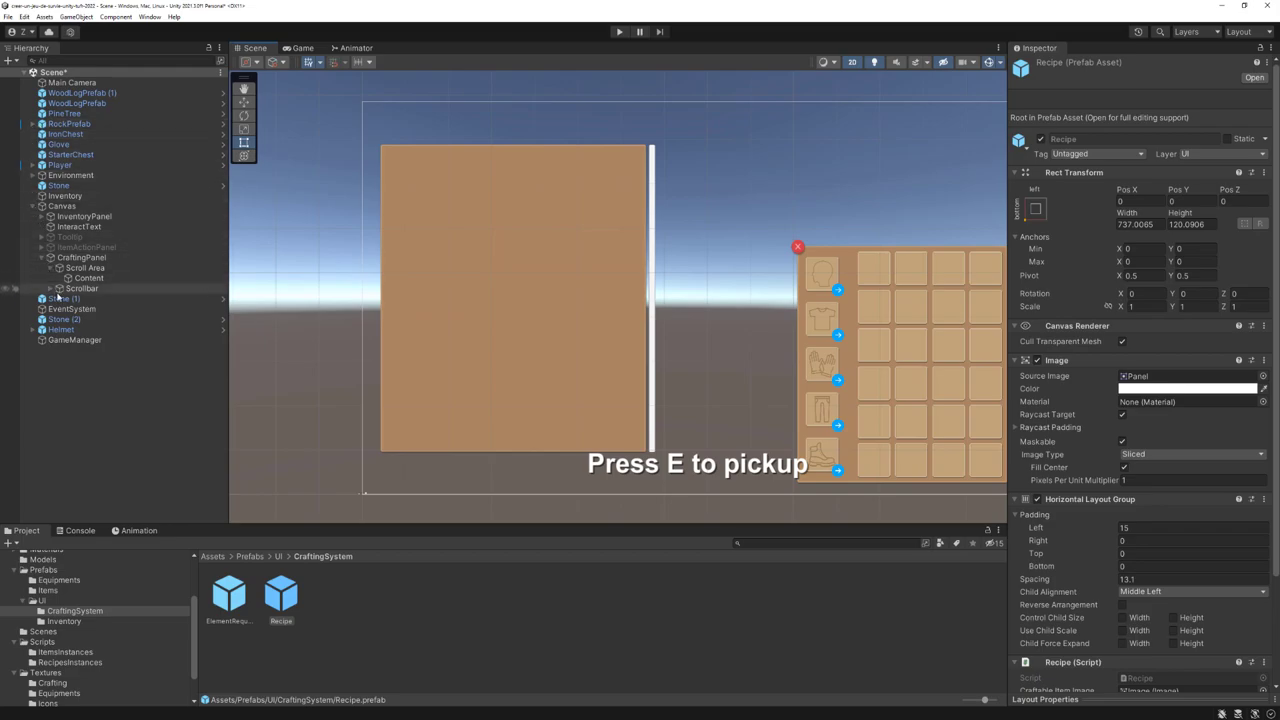
On GameManager's Crafting System component, set Open Craft Panel Input to C
left_click(70, 340)
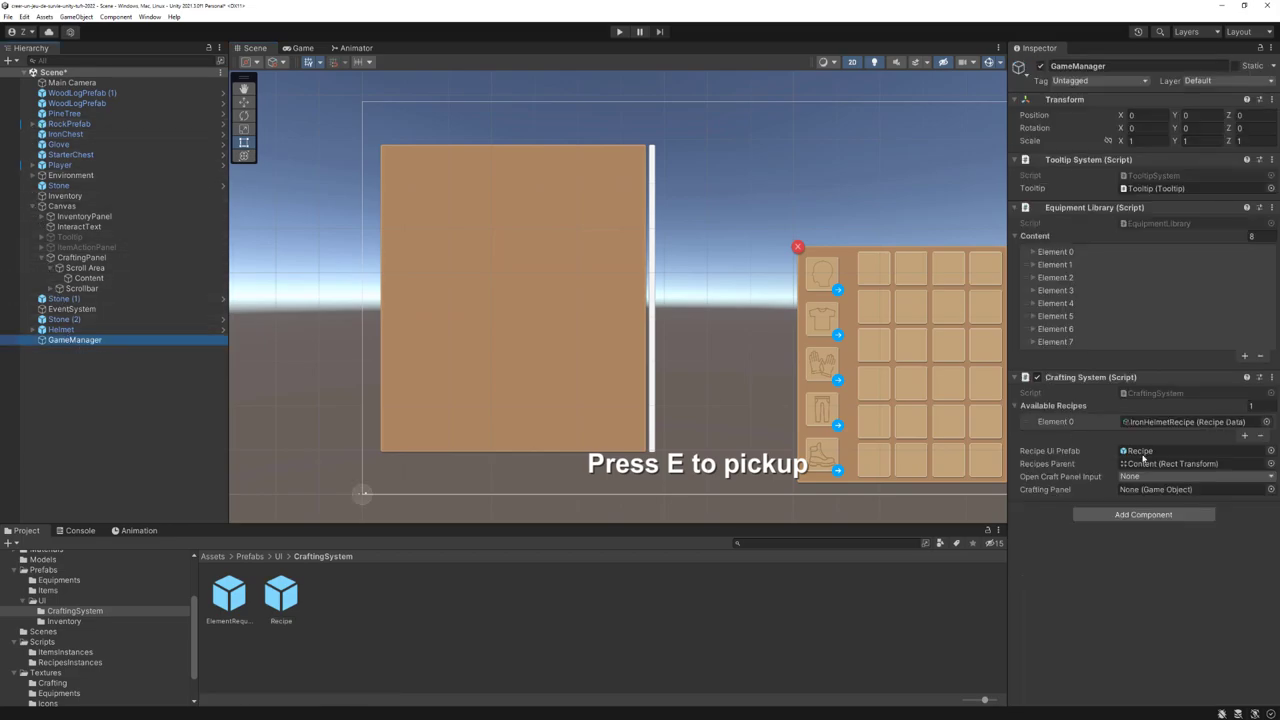
left_click(1069, 482)
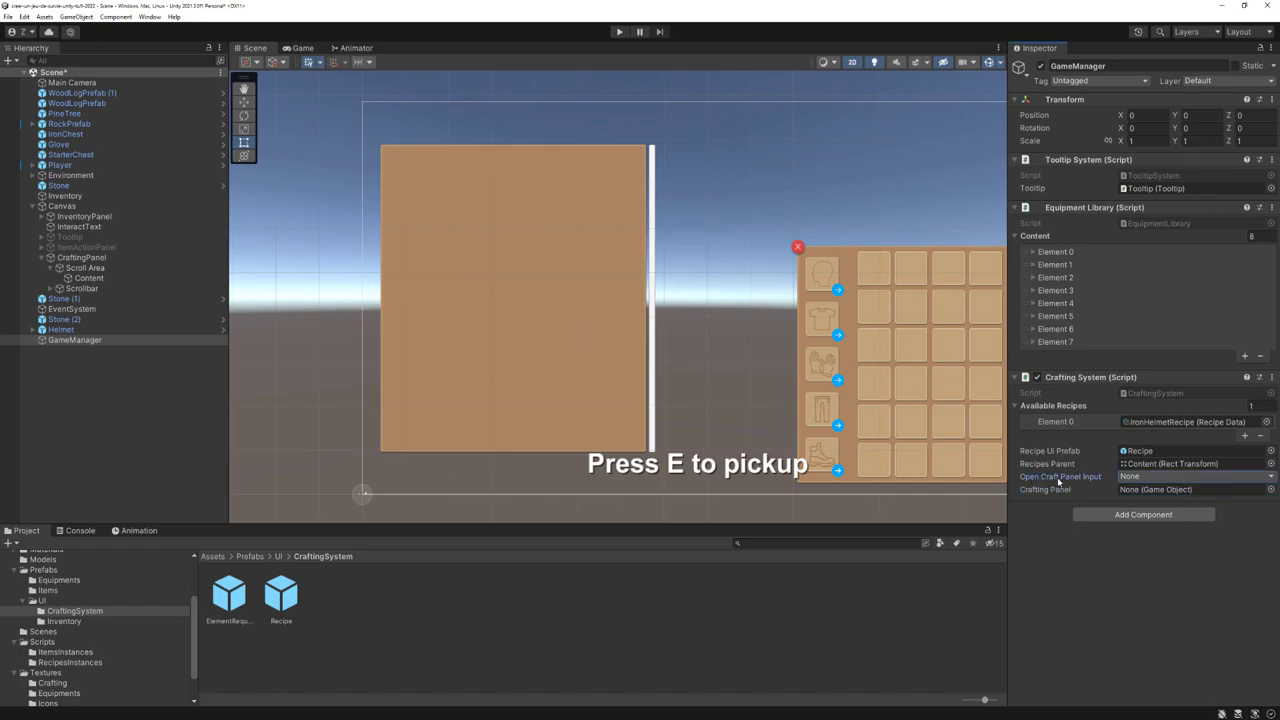
left_click(1129, 478)
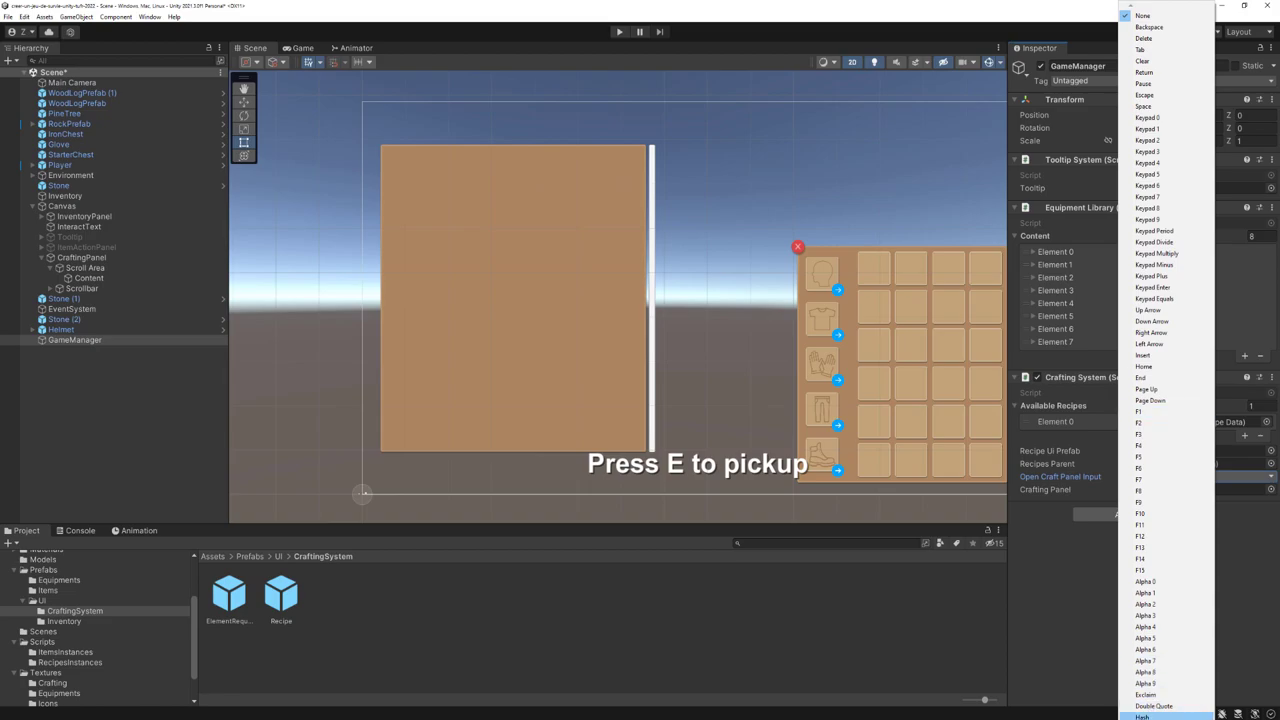
scroll(1165, 700, "down", 5)
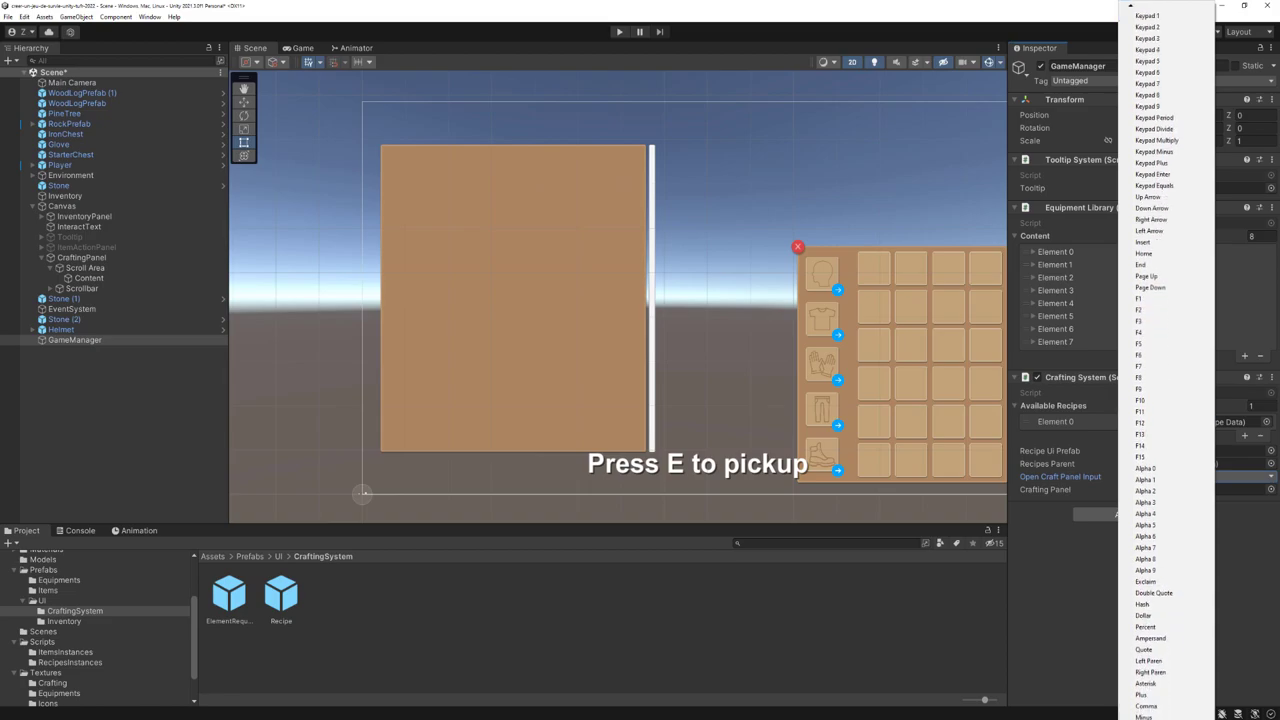
scroll(1165, 600, "down", 2)
scroll(1165, 600, "down", 2)
scroll(1165, 600, "down", 2)
scroll(1165, 600, "down", 3)
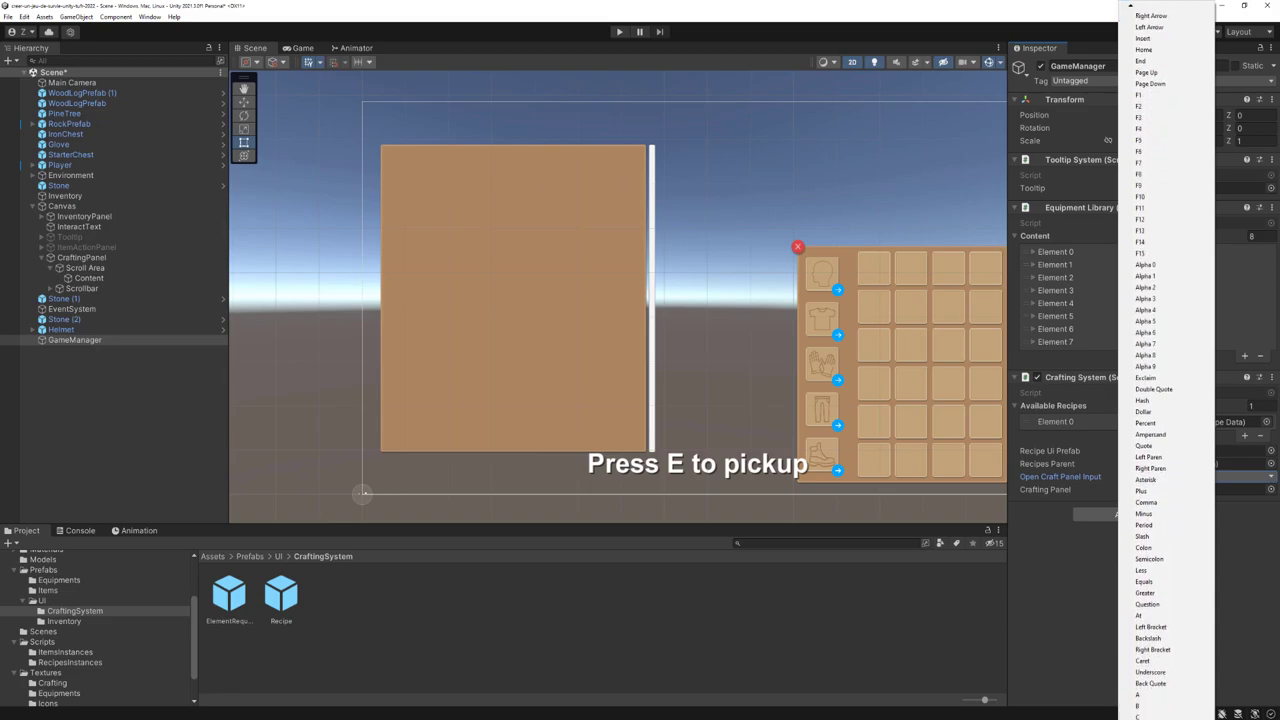
scroll(1154, 667, "down", 2)
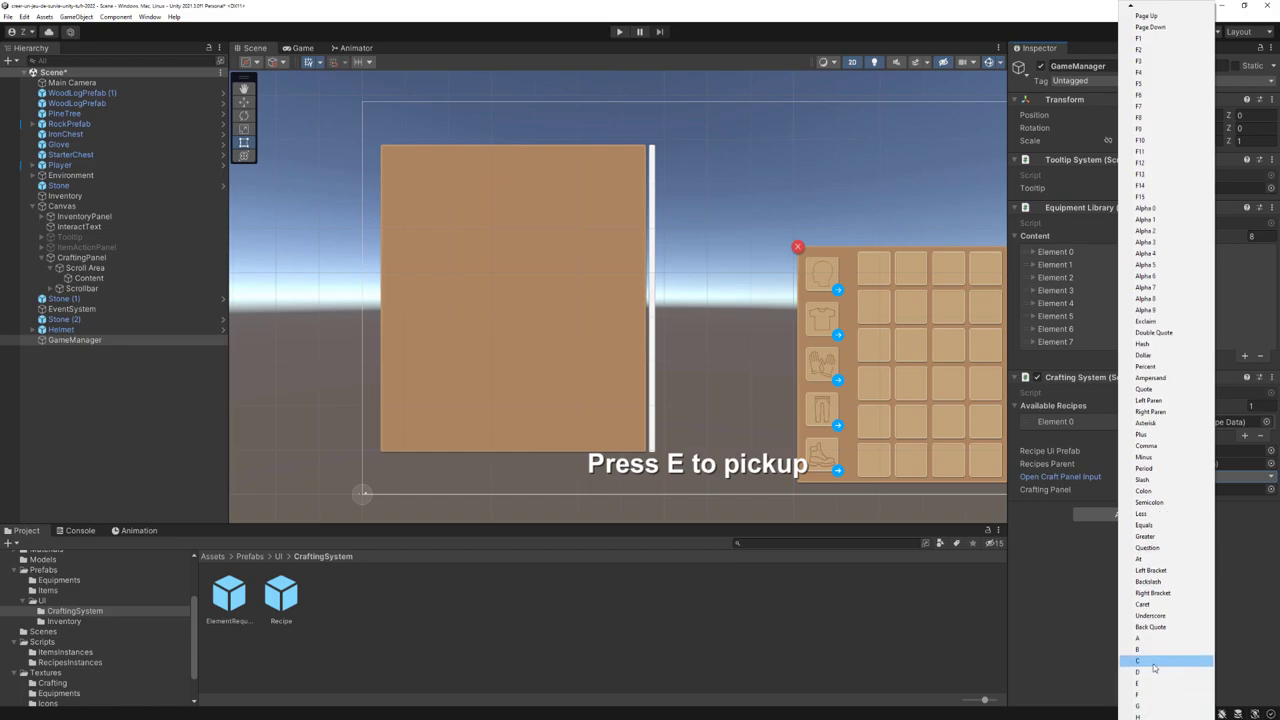
left_click(1154, 662)
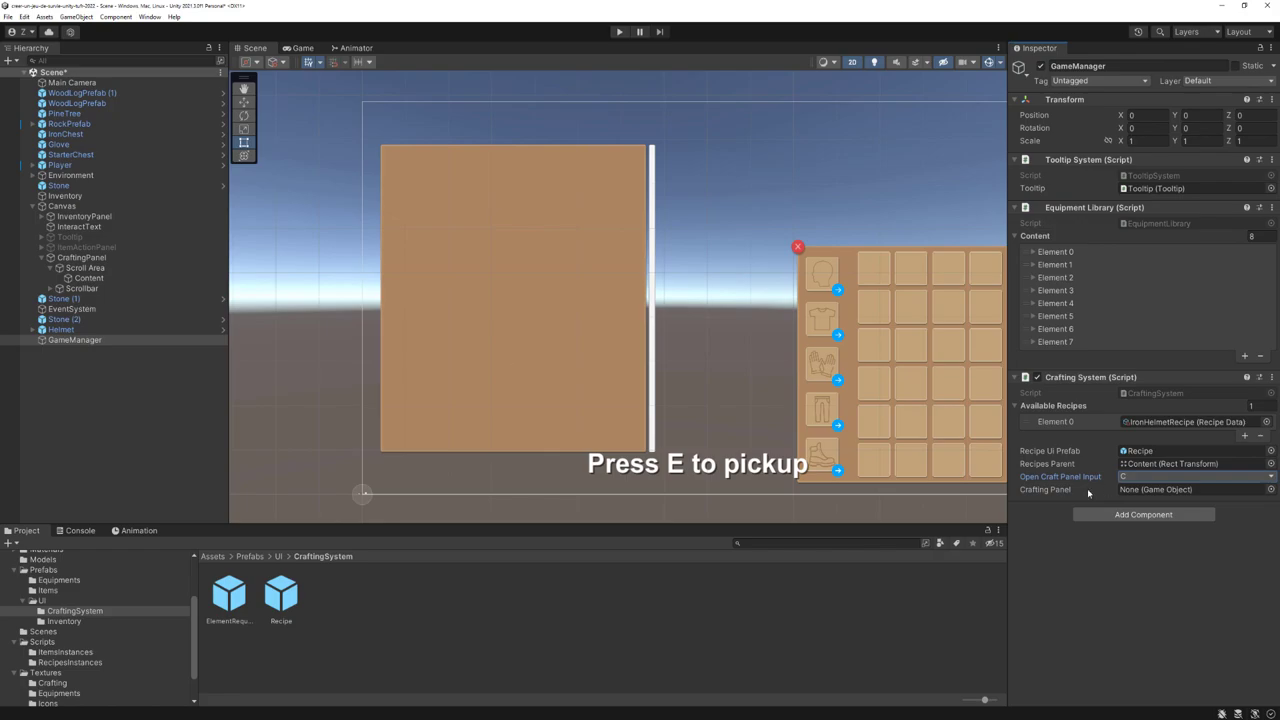
left_click(1052, 494)
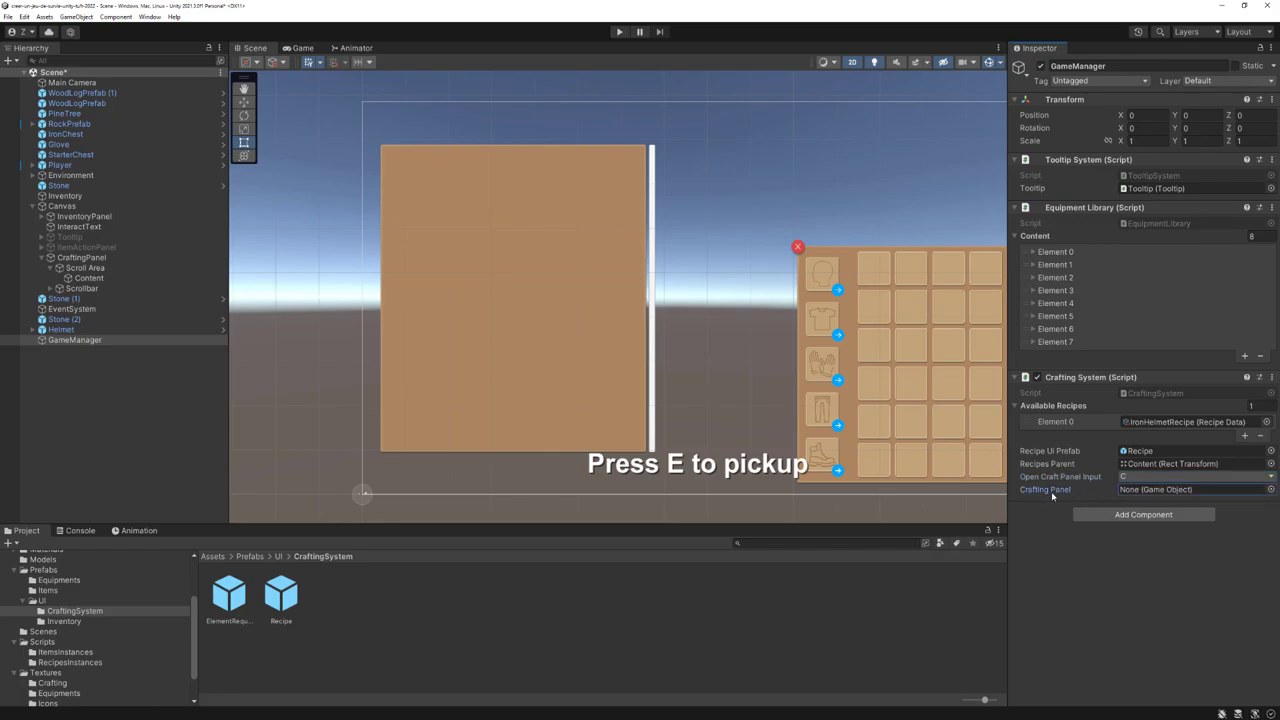
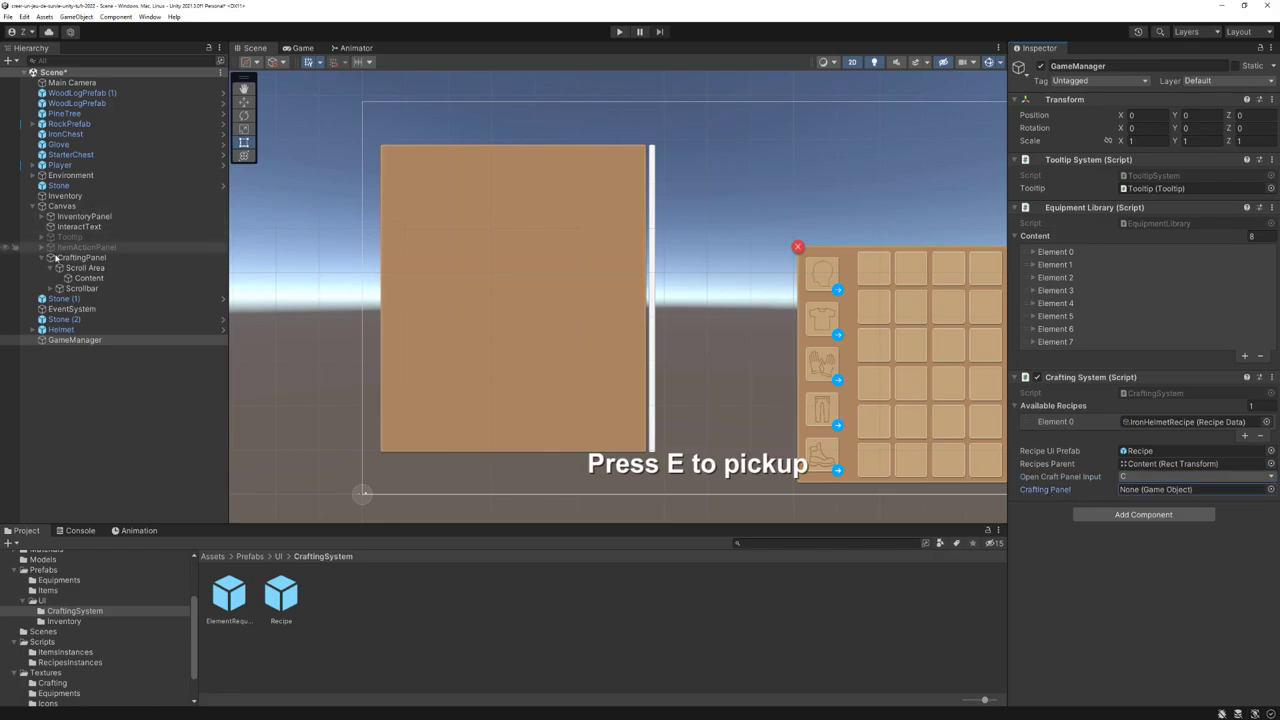
Assign CraftingPanel to GameManager's Crafting Panel field and set CraftingPanel inactive
left_click_drag(63, 261, 1157, 492)
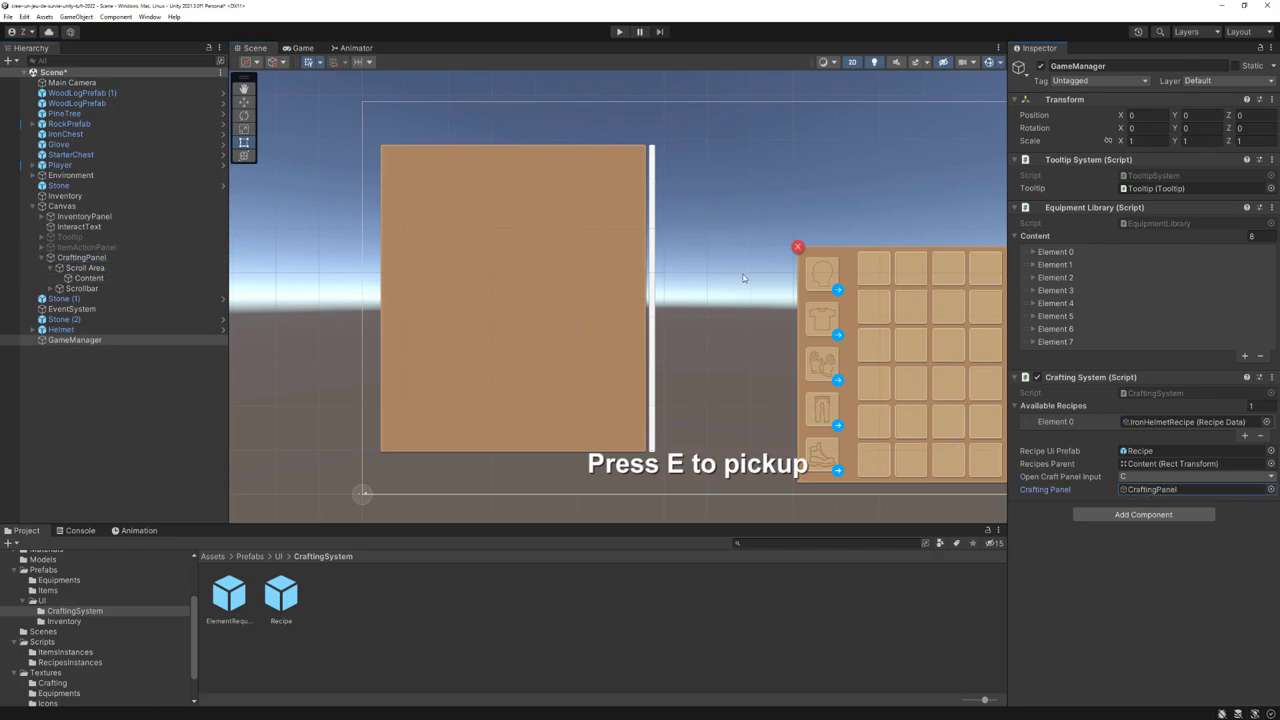
scroll(743, 278, "down", 2)
left_click(88, 258)
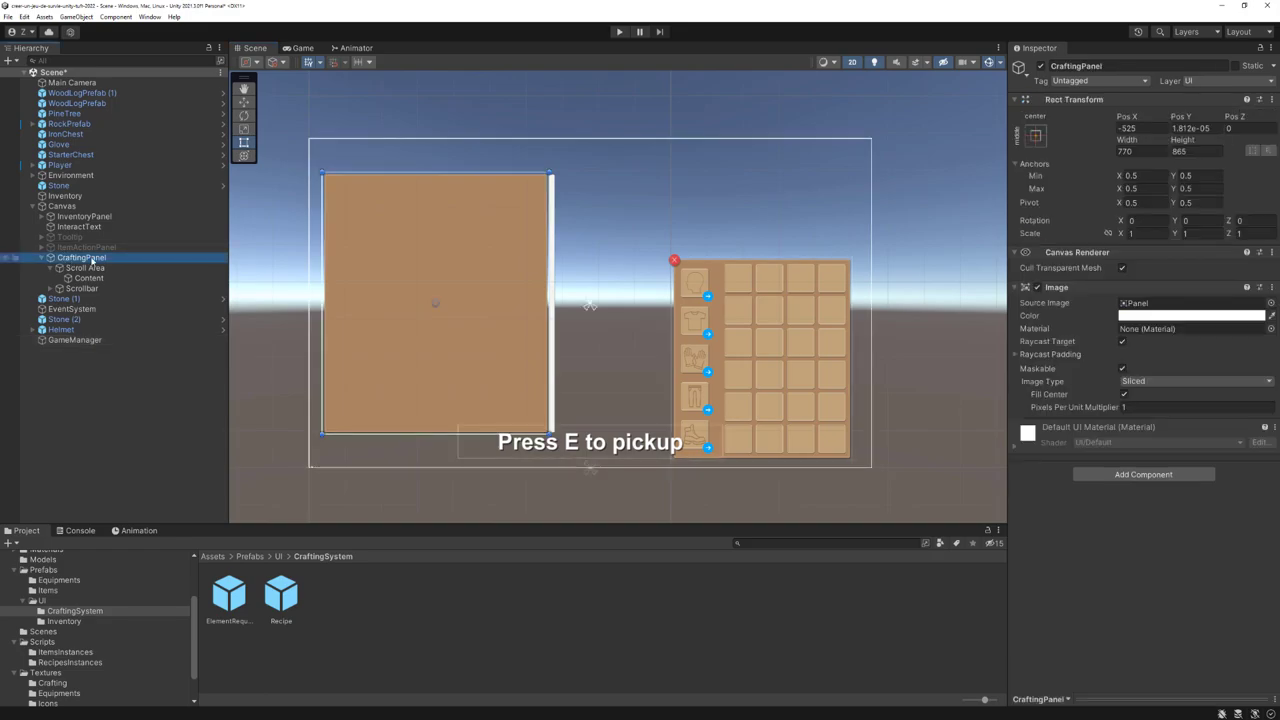
left_click(1041, 65)
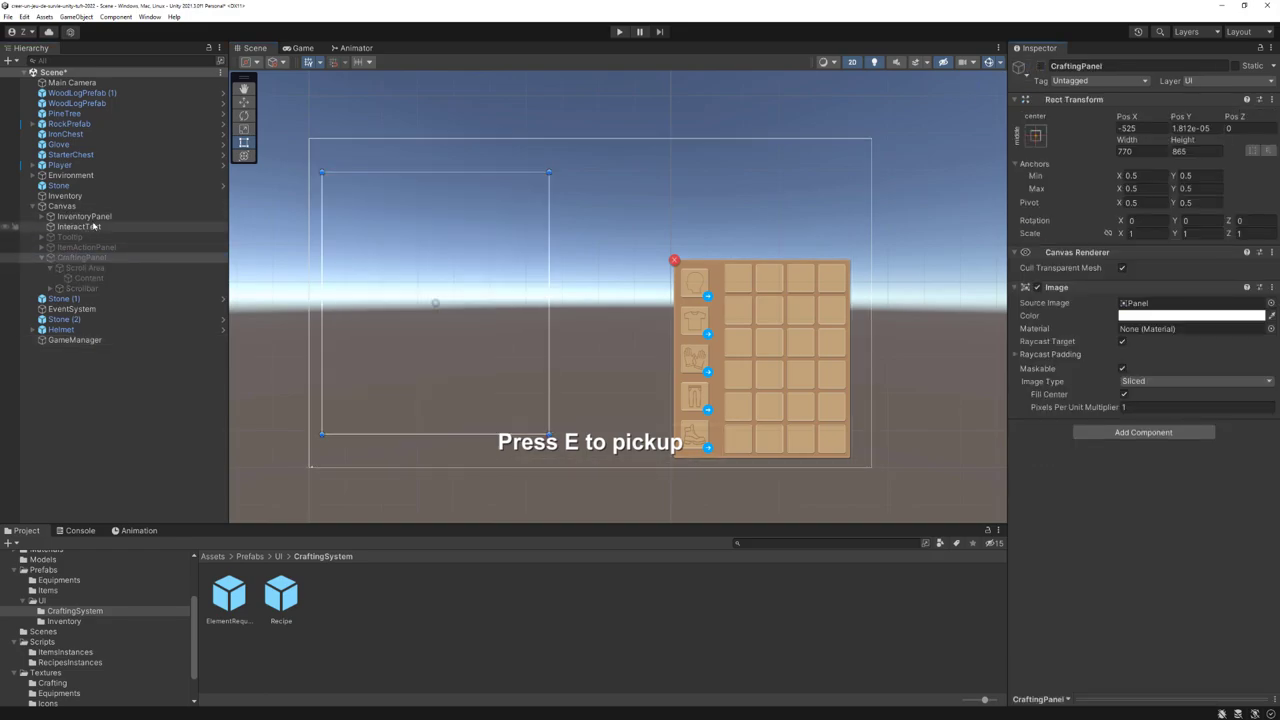
Deactivate InventoryPanel as well and start Play mode
left_click(82, 216)
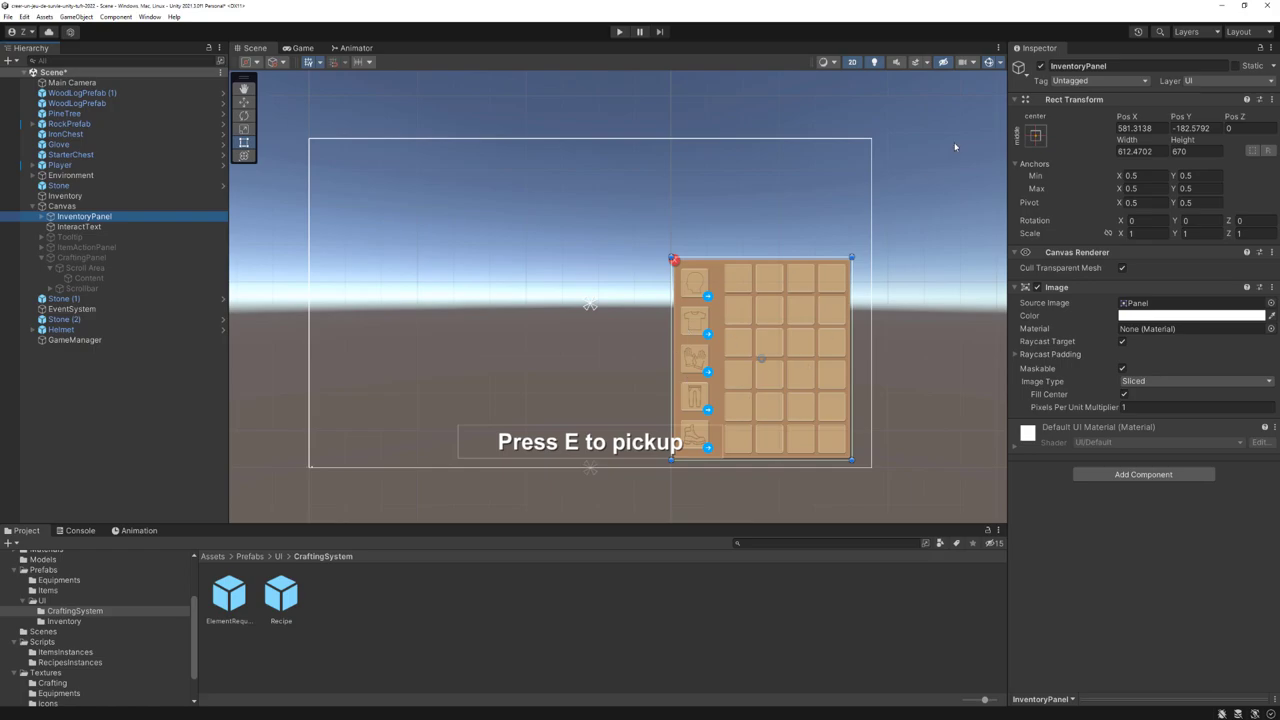
left_click(1041, 65)
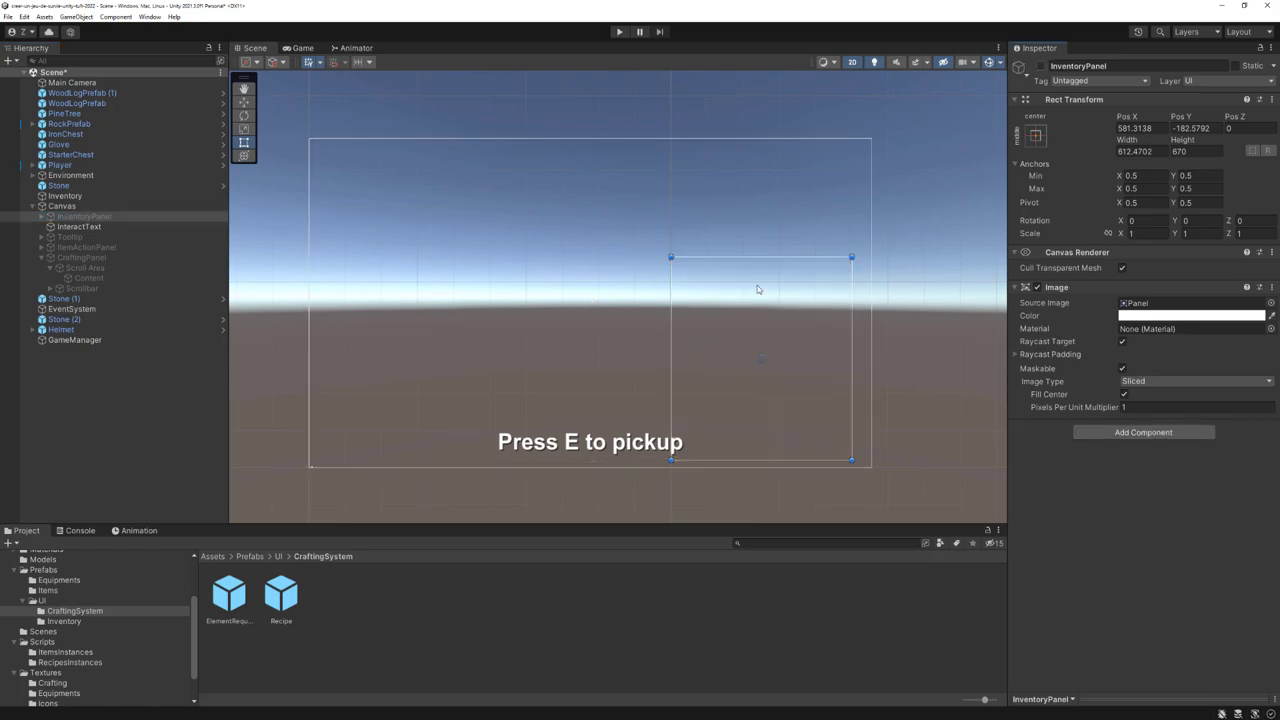
scroll(757, 285, "down", 2)
left_click(619, 31)
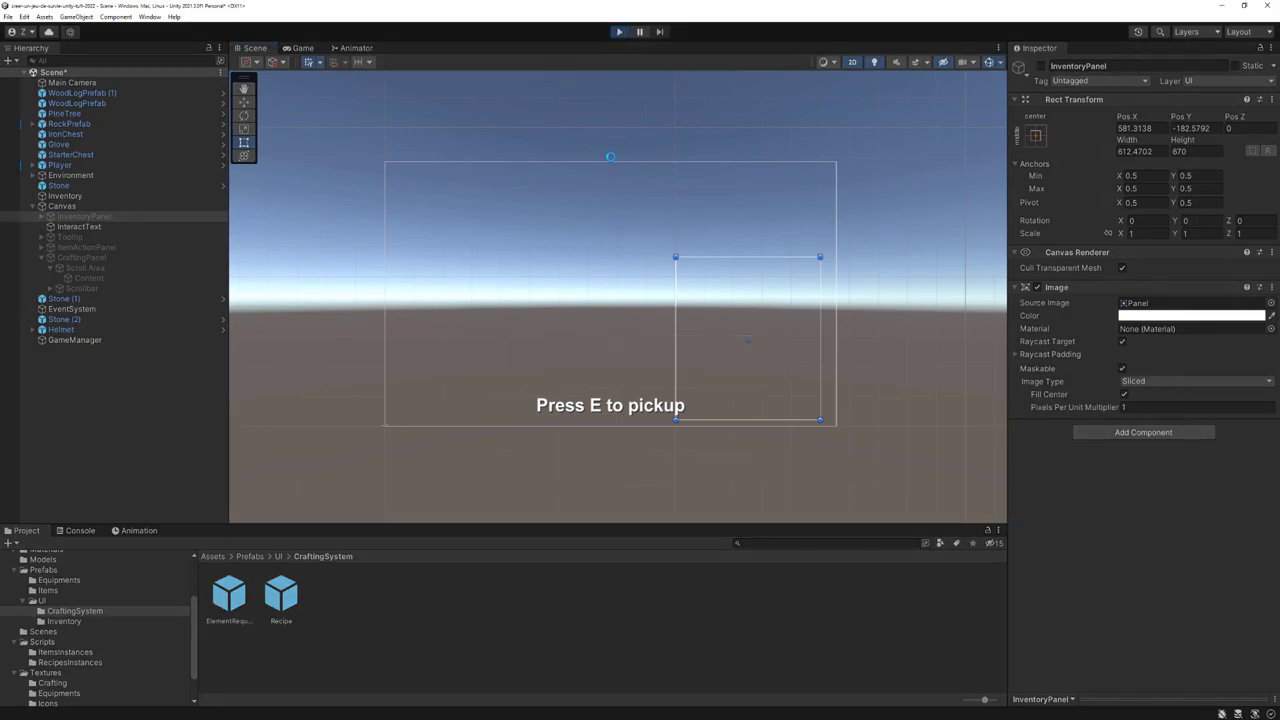
Walk toward the tree and rock while toggling the crafting (C) and inventory (I) panels
key("d")
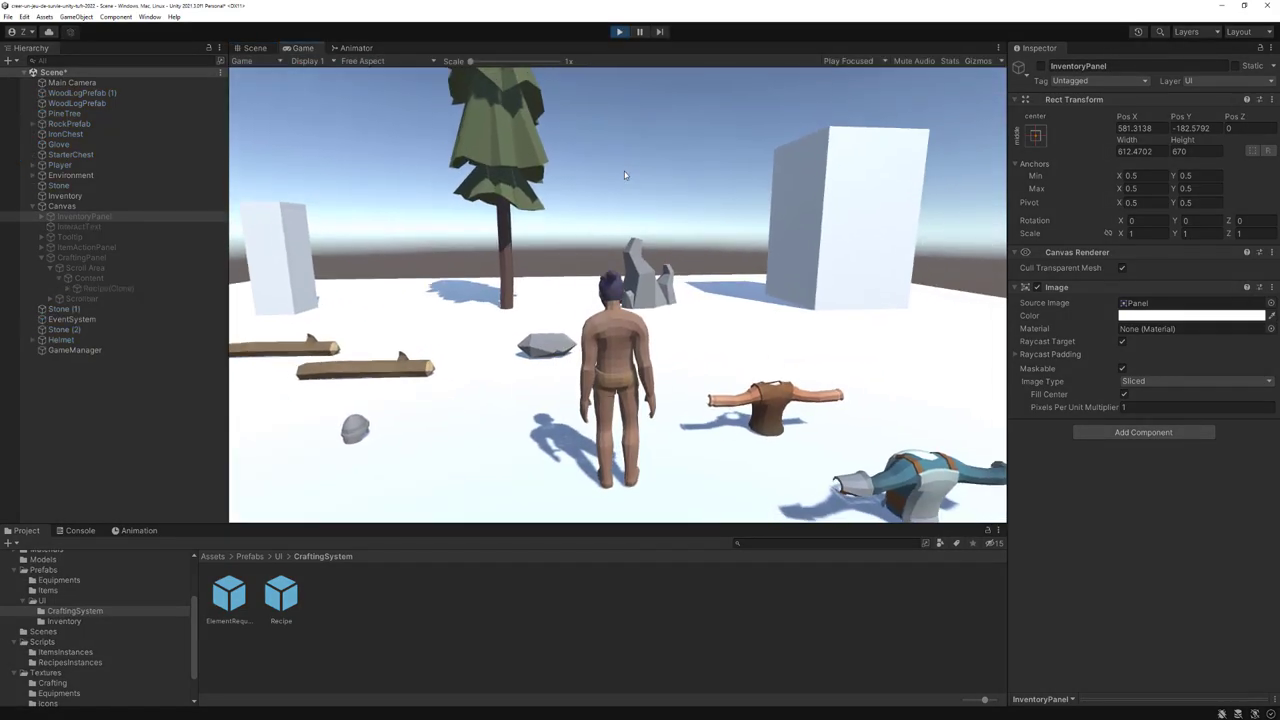
key("c")
key("w")
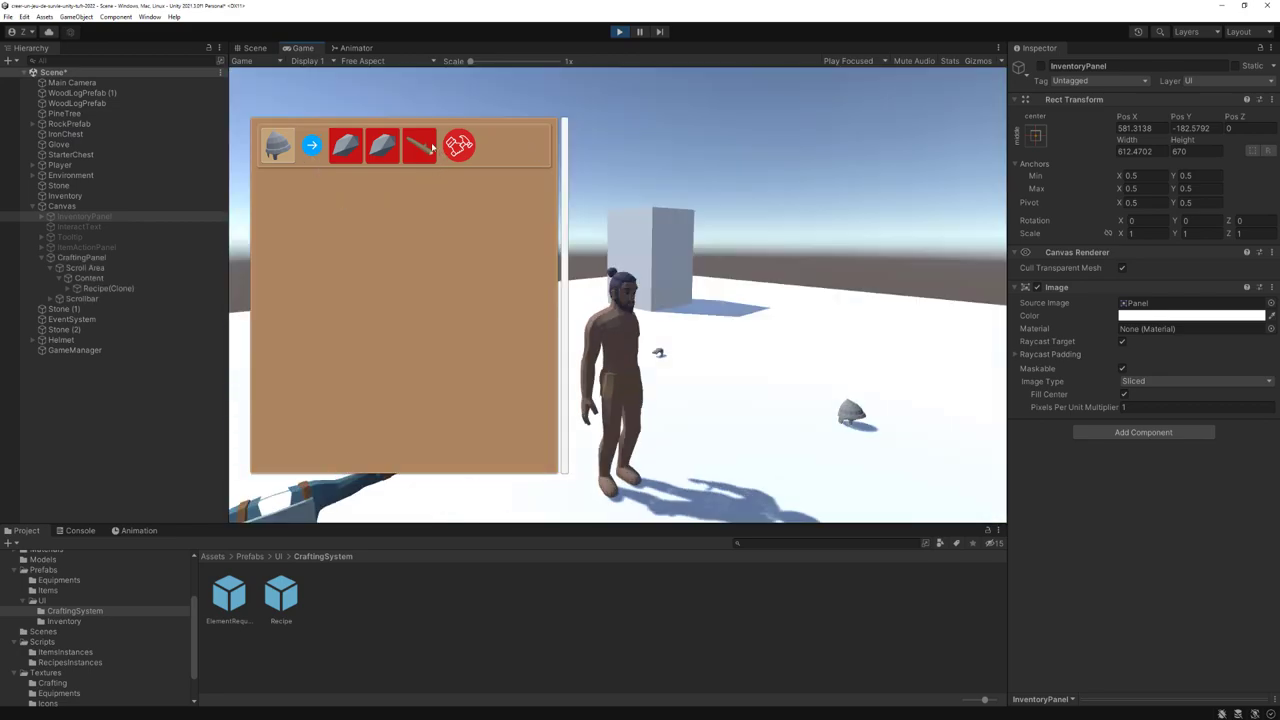
key("c")
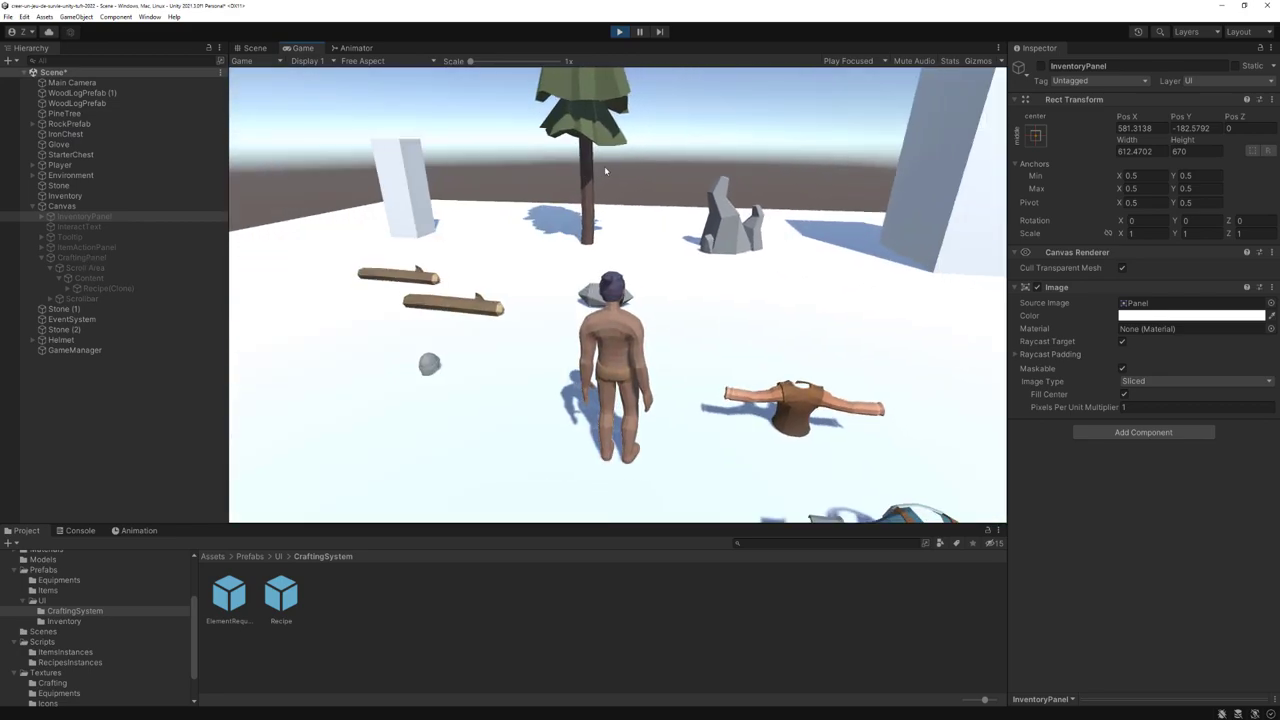
key("i")
key("c")
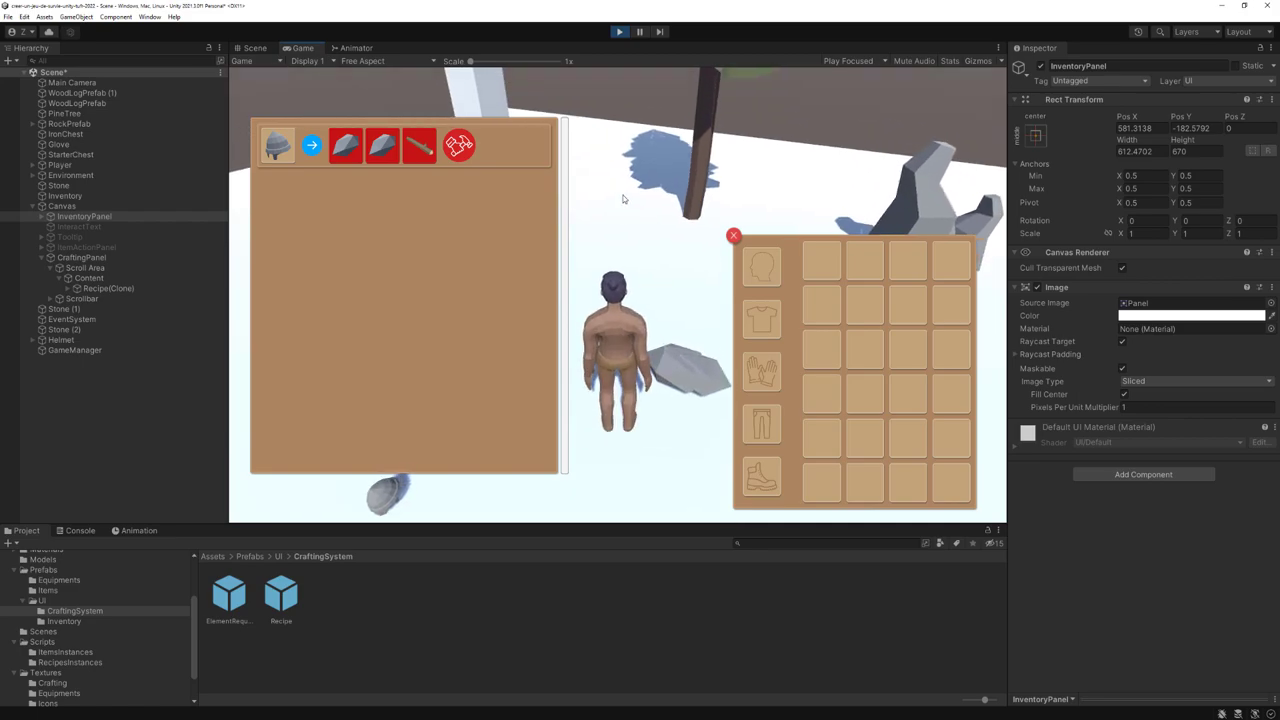
key("c")
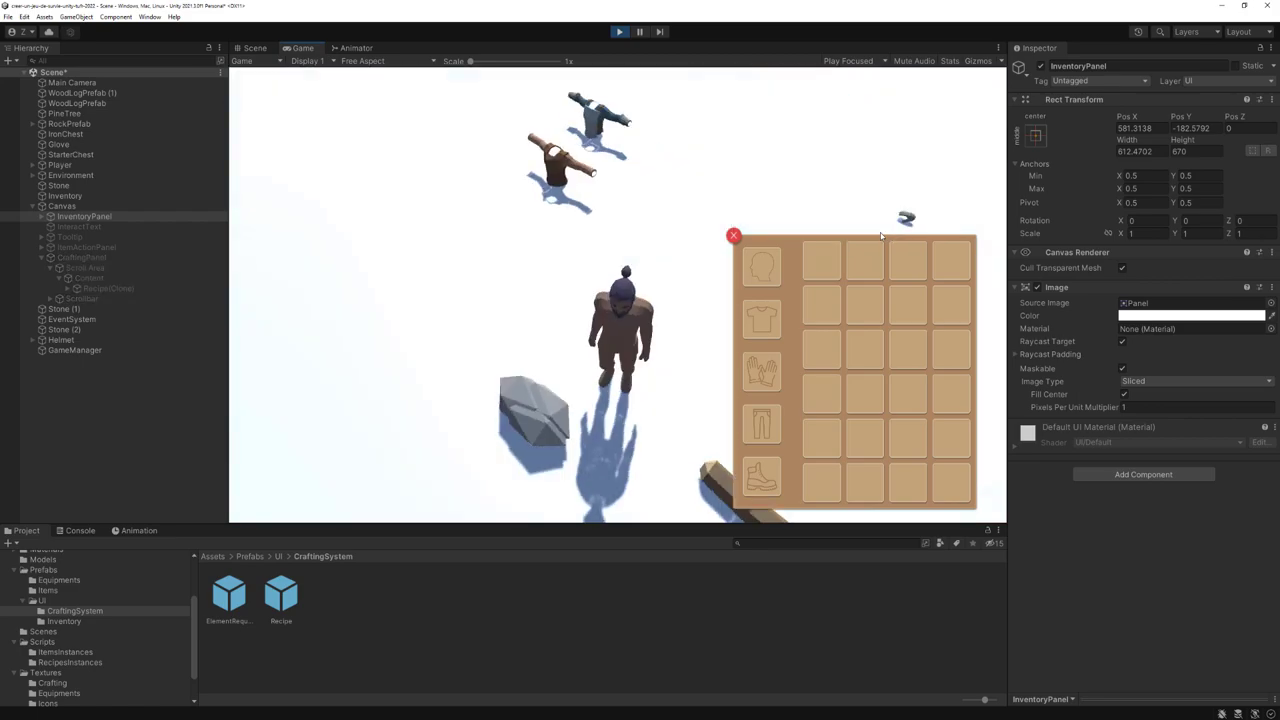
Pick up a stone and a wood log, check the helmet recipe's ingredients, then stop playing
key("e")
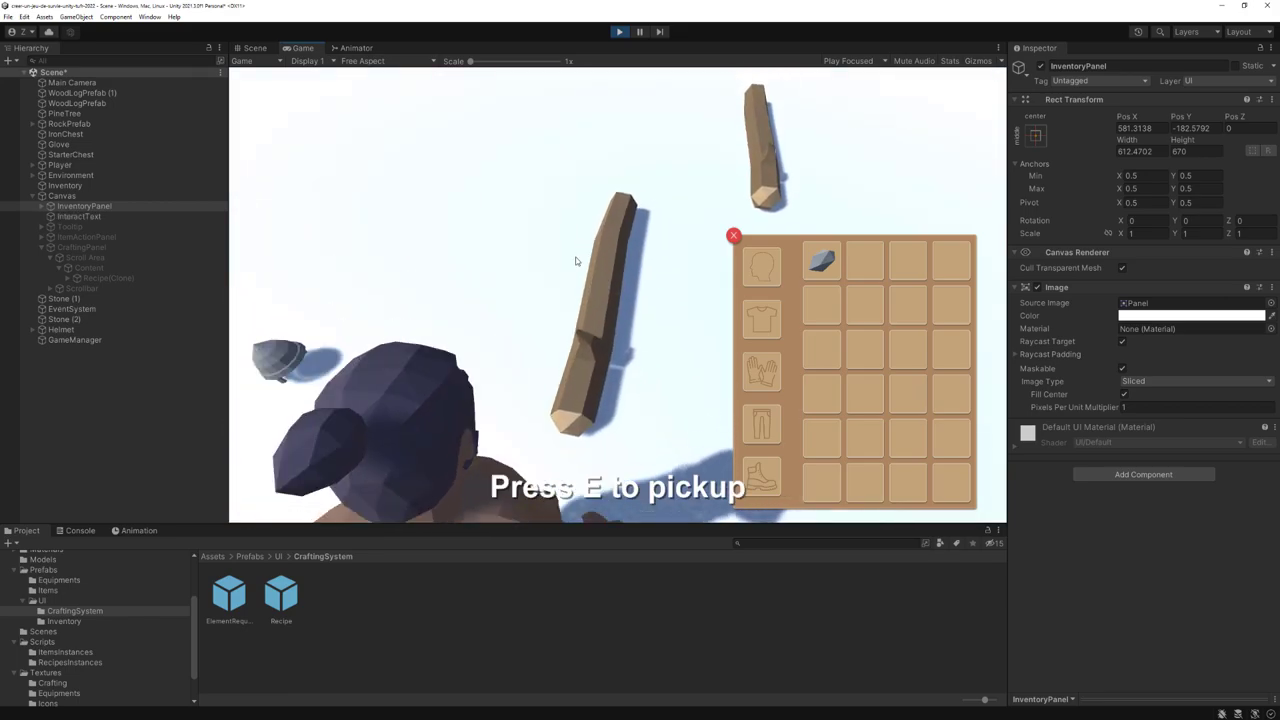
key("e")
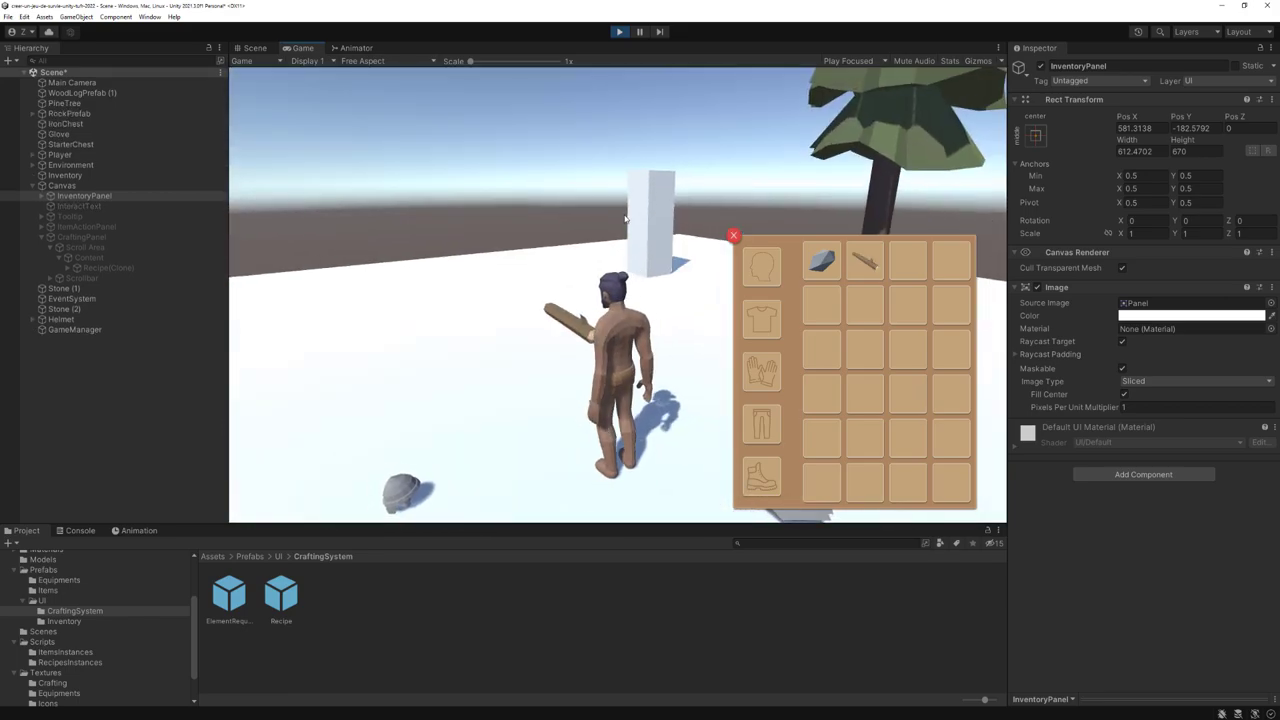
key("c")
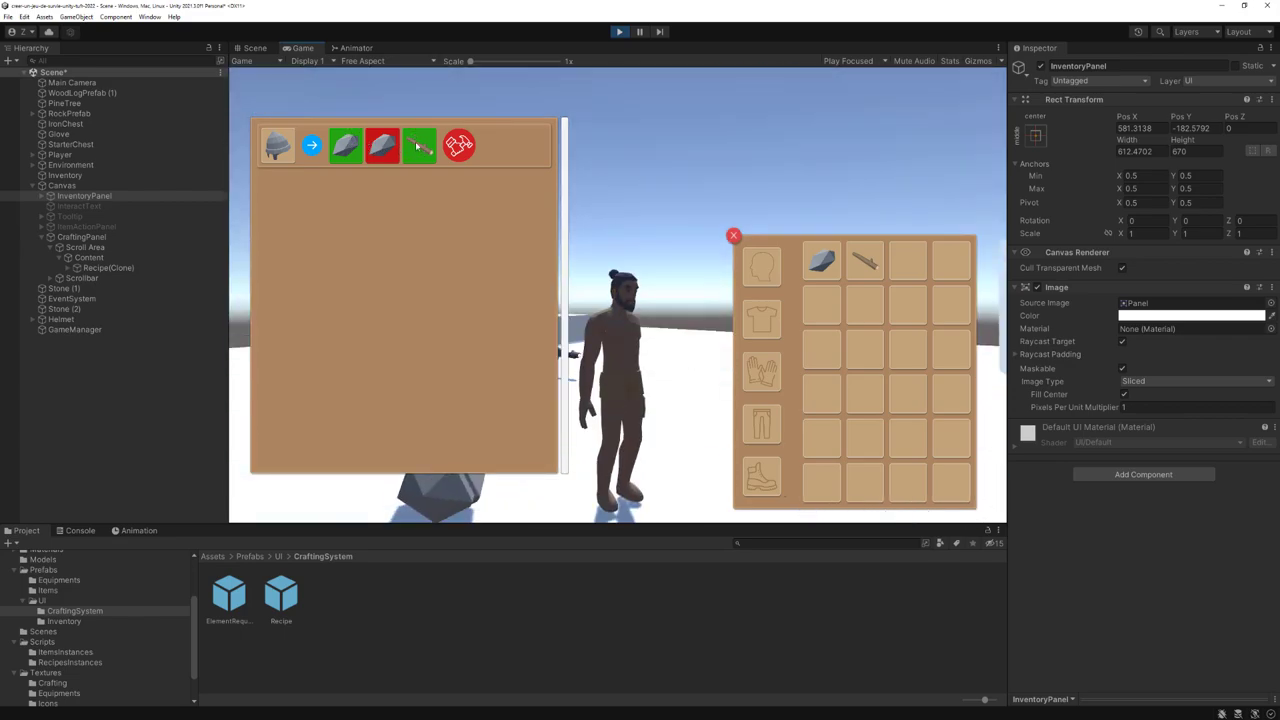
left_click(619, 31)
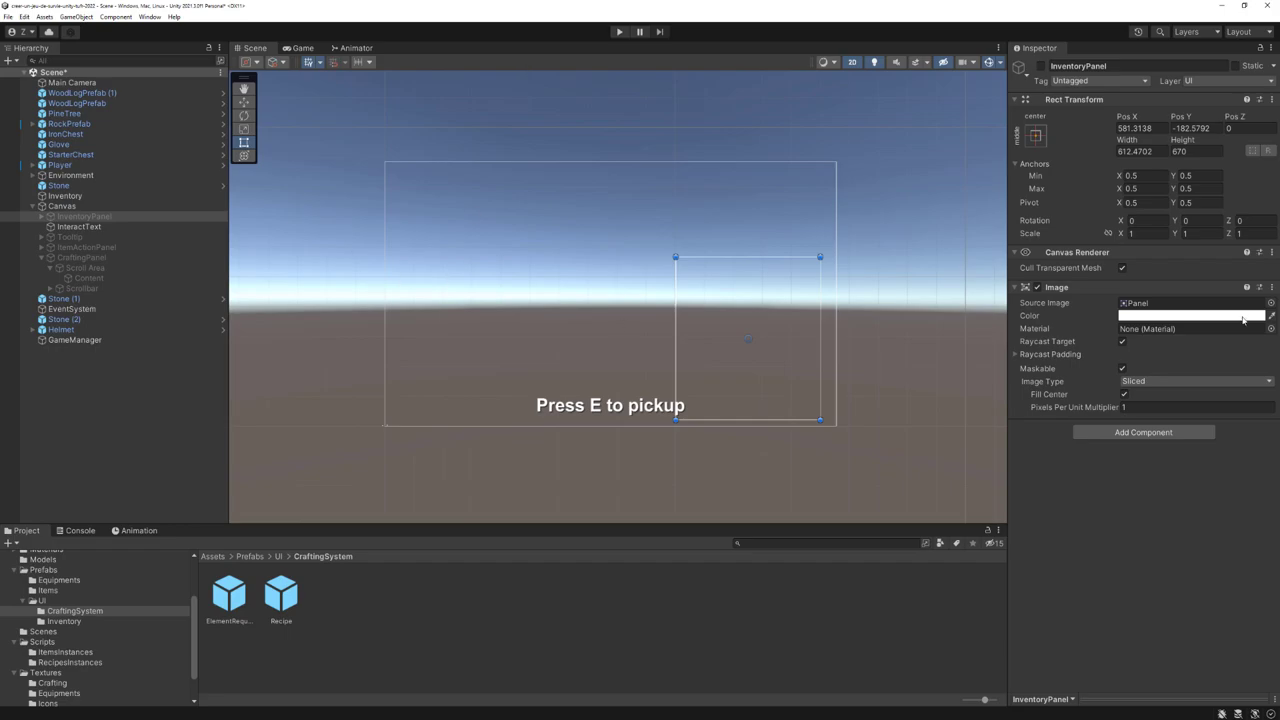
Change UpdateDisplayedRecipes in CraftingSystem.cs from private to public, then go to Inventory.cs
key("alt+Tab")
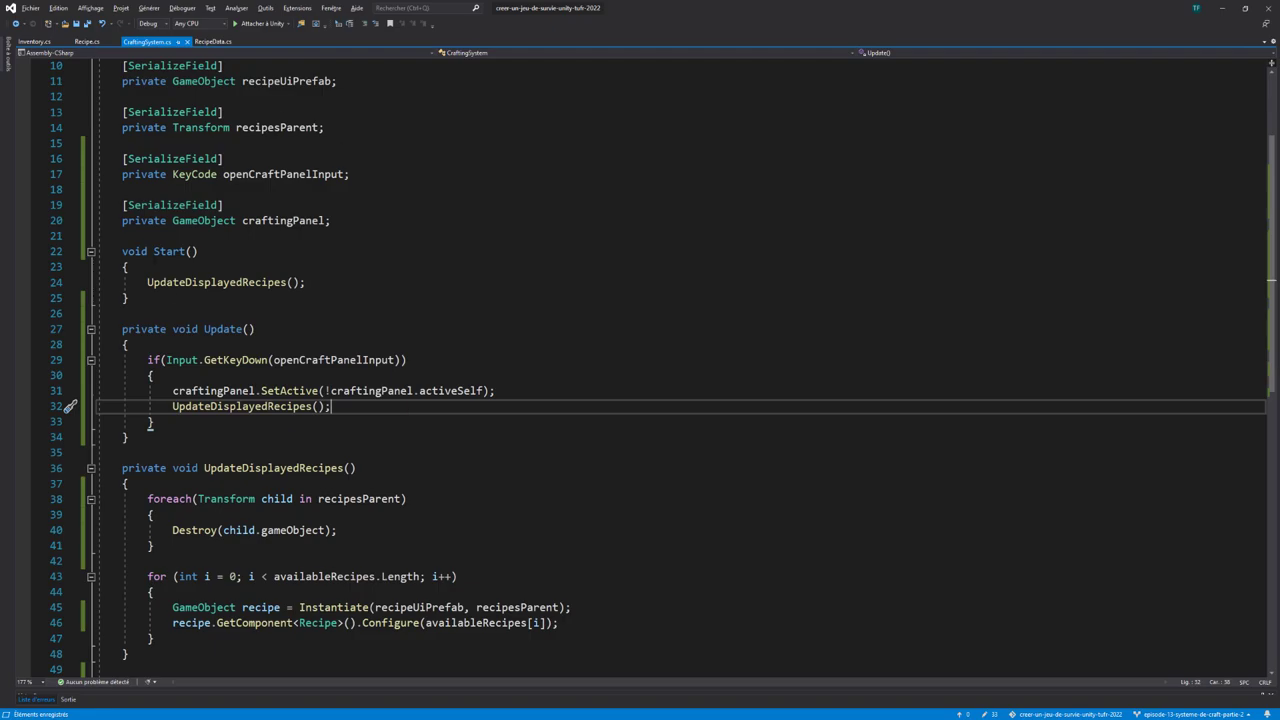
scroll(285, 236, "down", 1)
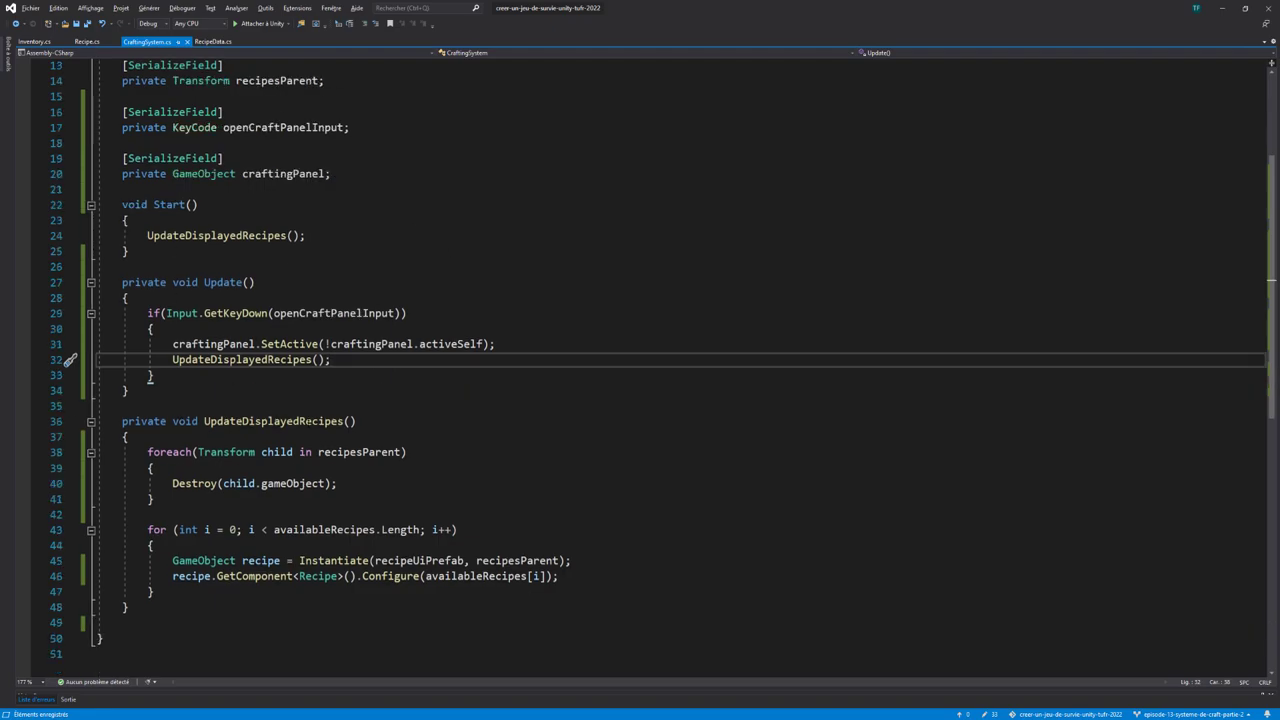
double_click(131, 426)
type("pu")
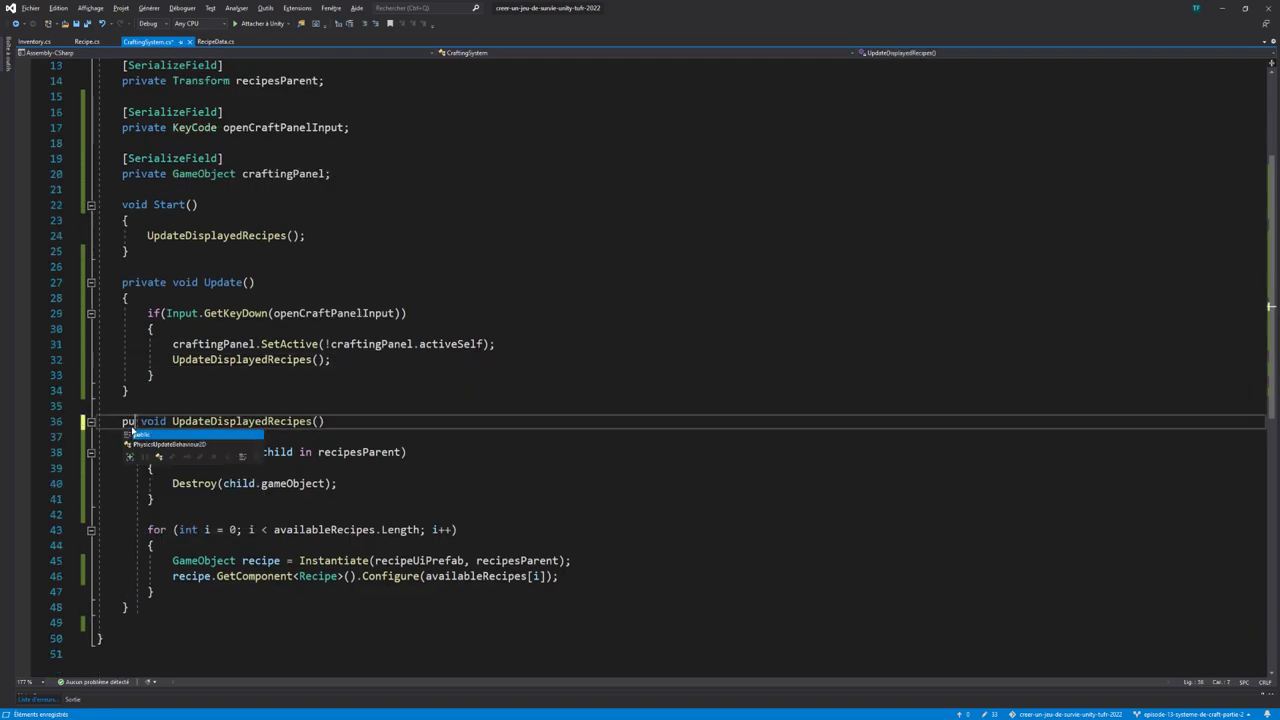
type("blic")
left_click(127, 390)
left_click(35, 42)
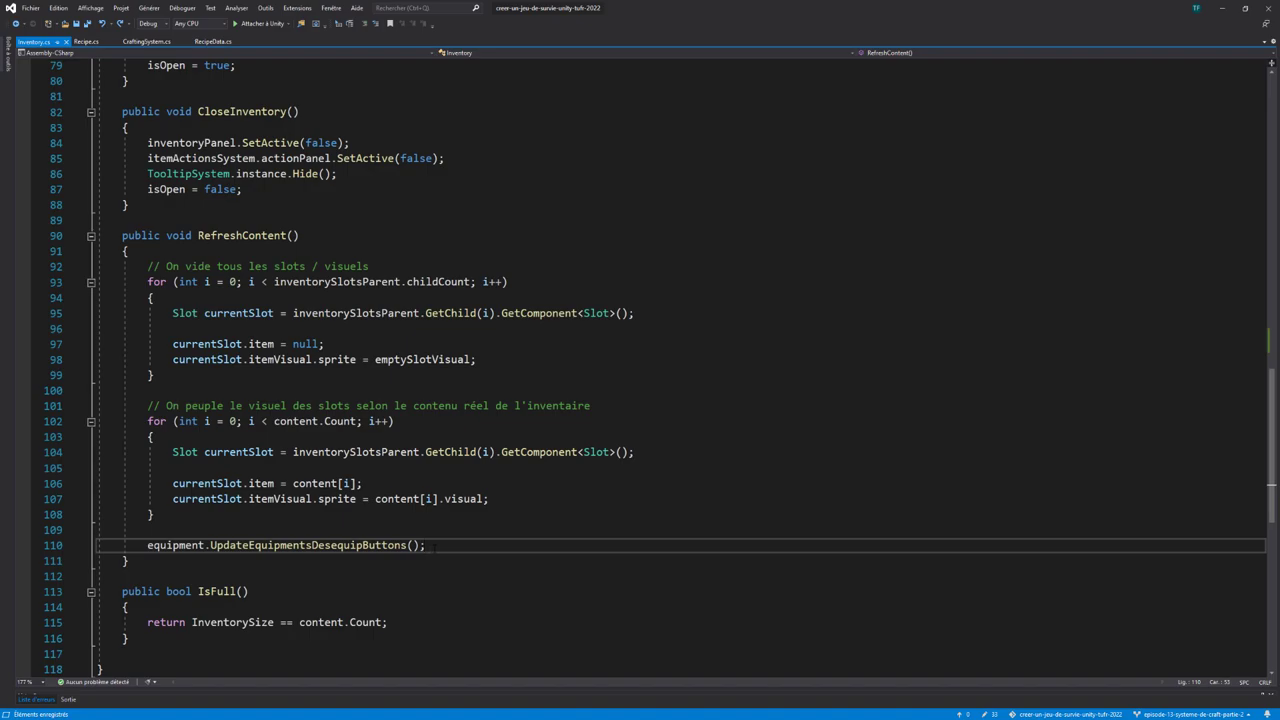
Add a [SerializeField] private CraftingSystem field below itemActionsSystem in Inventory.cs
key("Return")
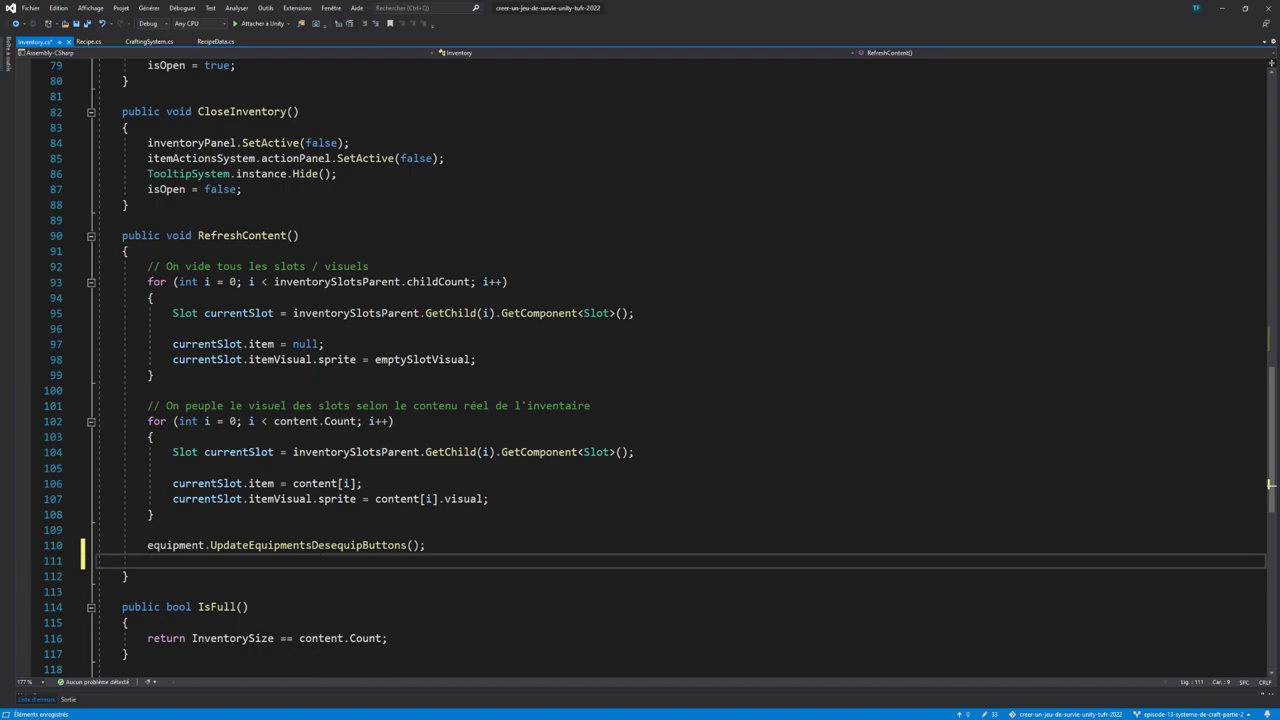
scroll(640, 360, "up", 4)
scroll(640, 360, "up", 6)
scroll(640, 360, "up", 12)
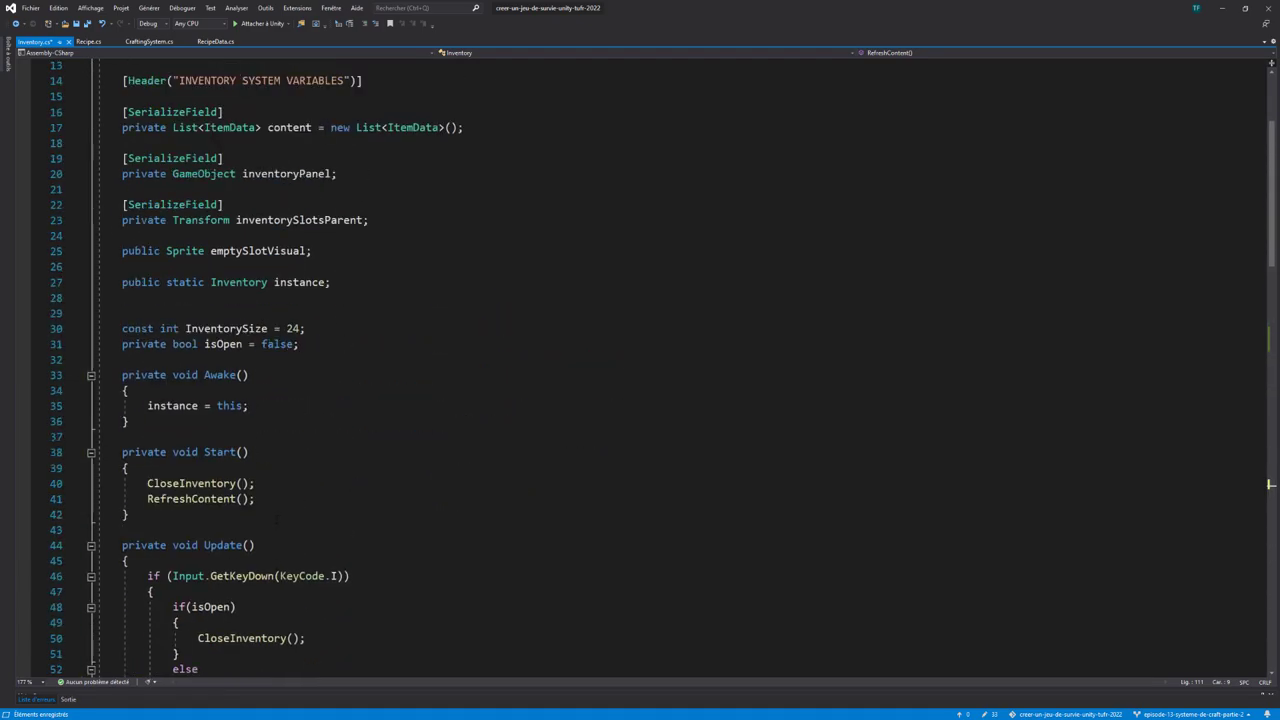
scroll(640, 360, "up", 4)
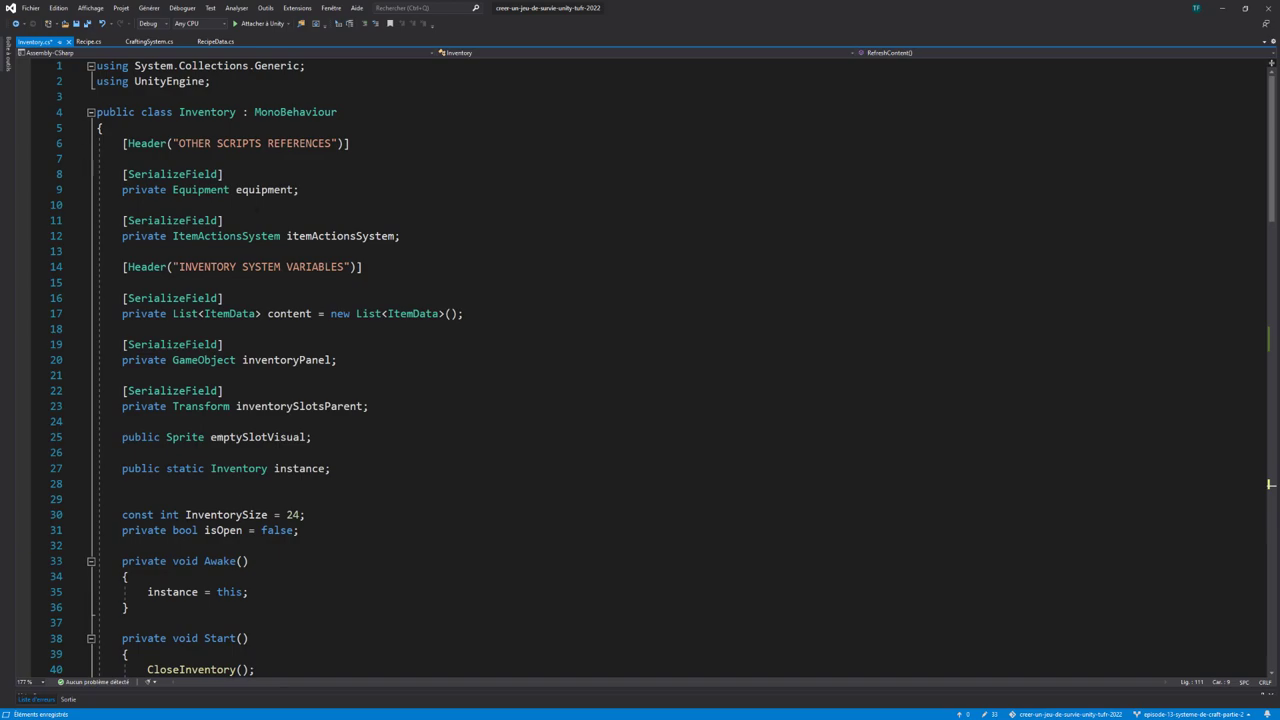
left_click(426, 236)
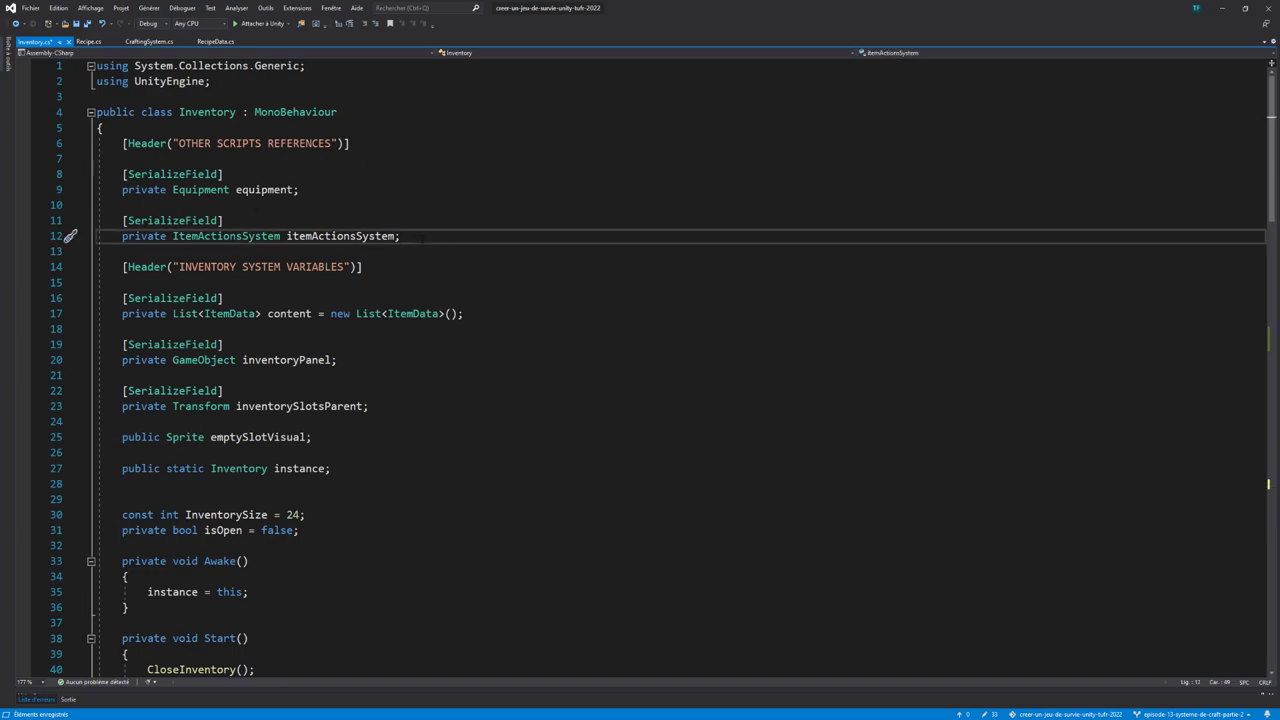
key("Return")
key("Return")
type("[S")
key("Tab")
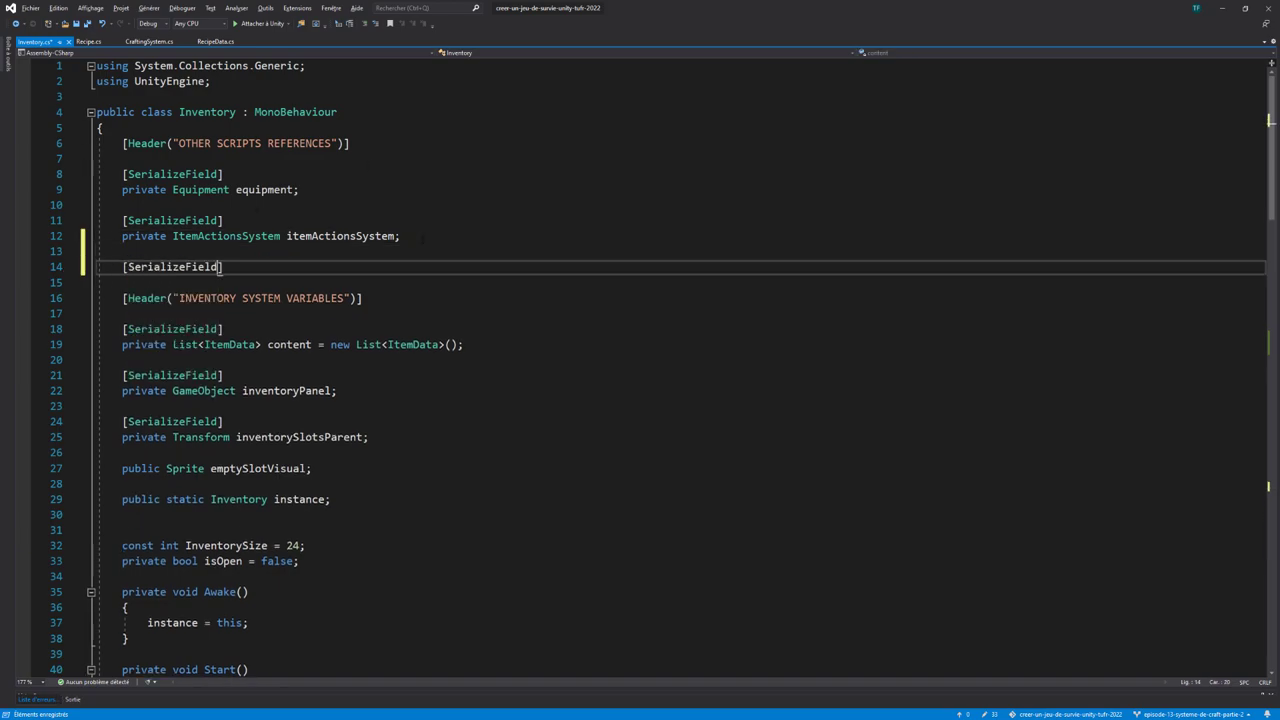
key("Return")
type("private ")
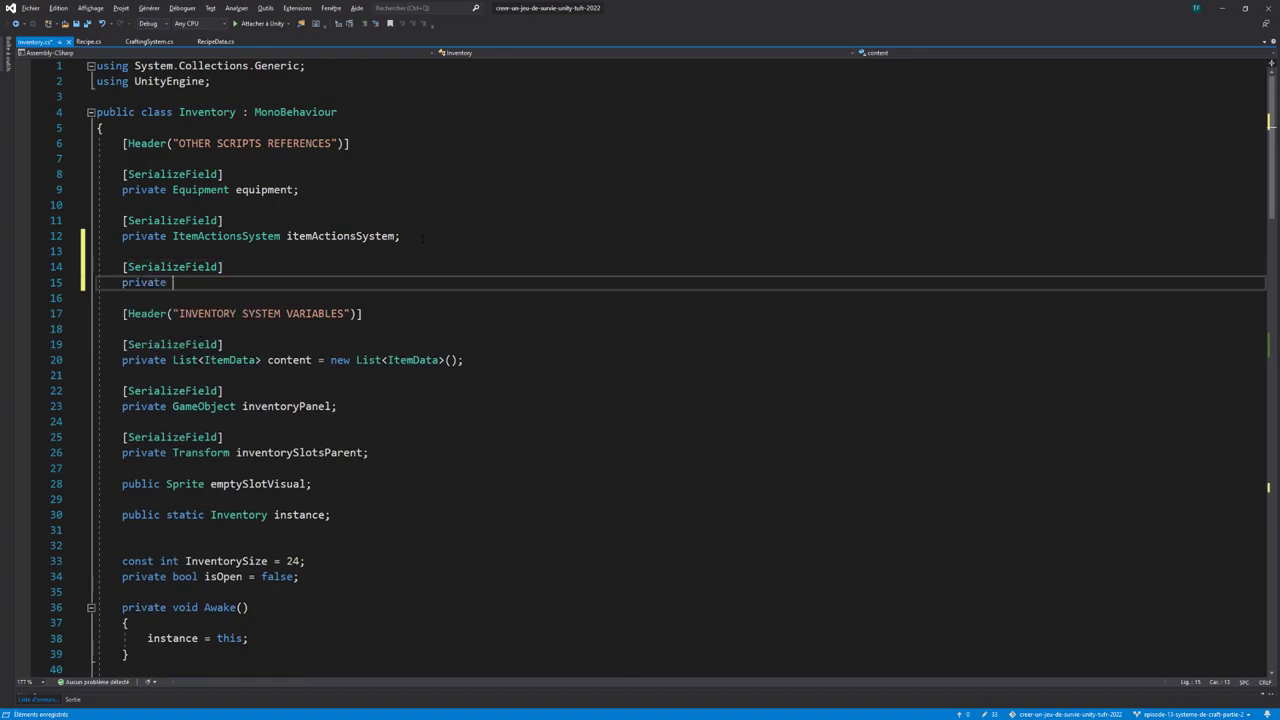
type("CraftingSystem cra")
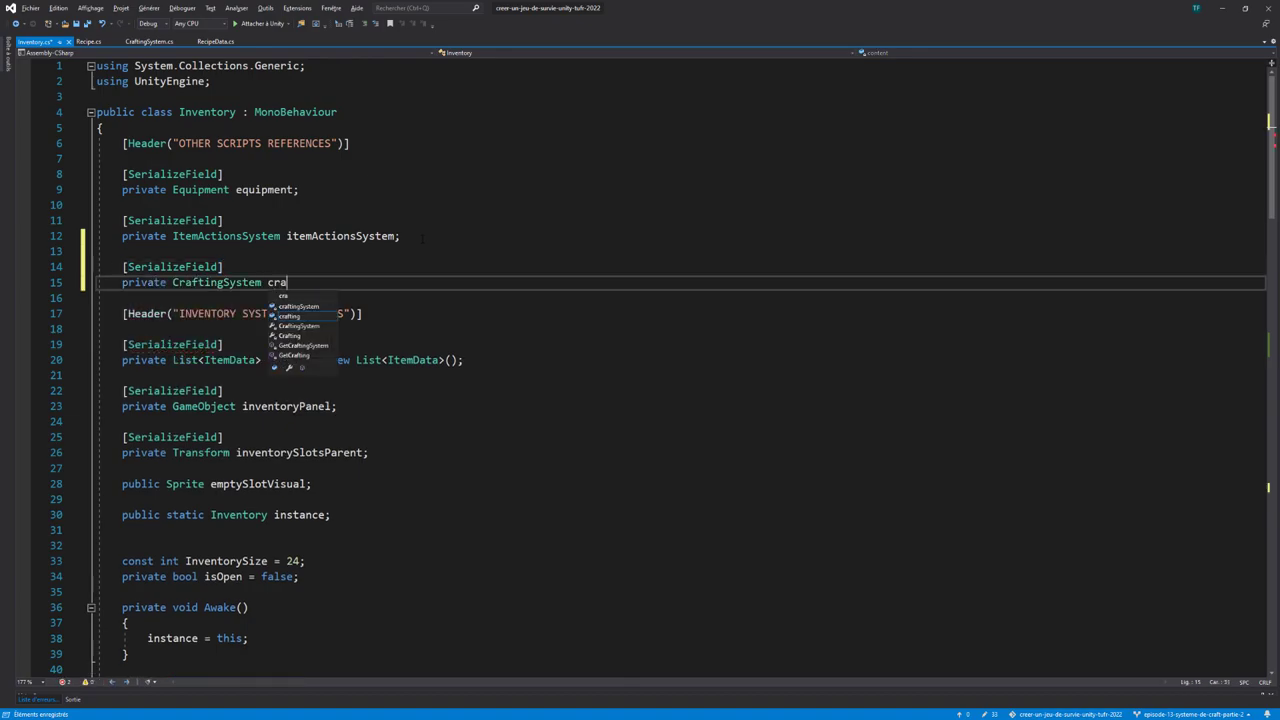
type("ftingSystyem;")
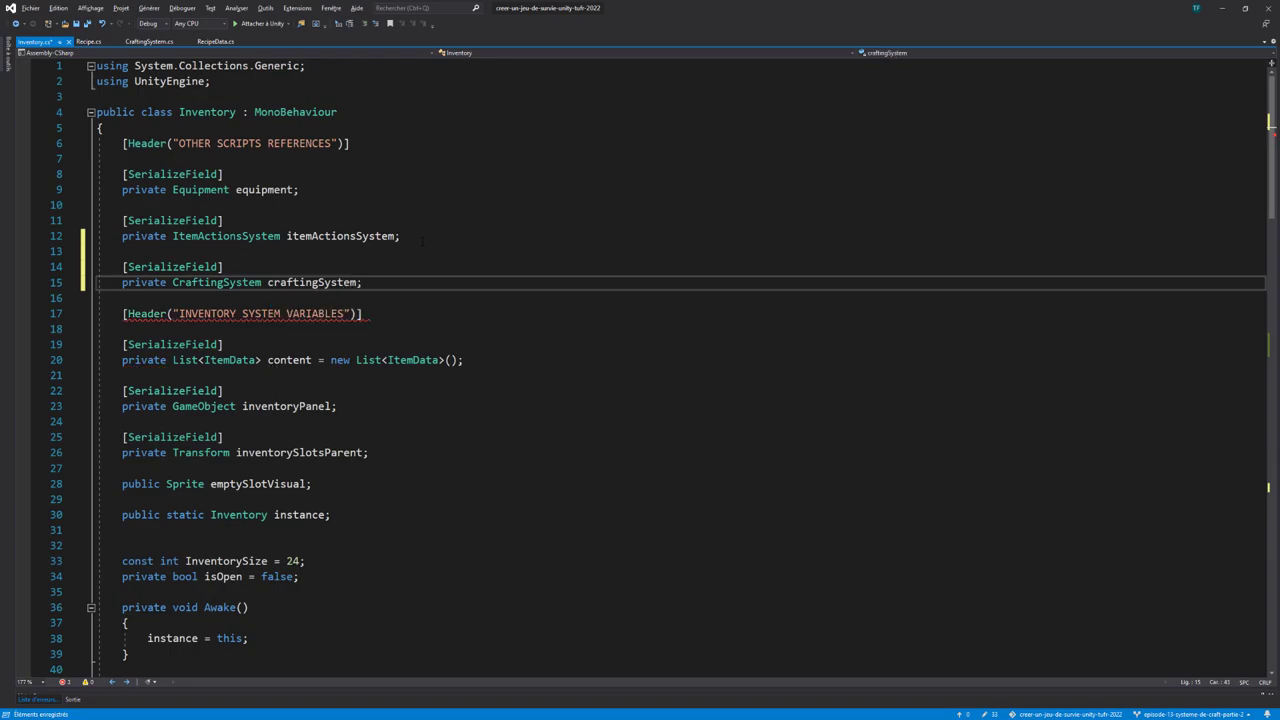
Call craftingSystem.UpdateDisplayedRecipes(); at the end of RefreshContent, then return to Unity
scroll(397, 295, "down", 1)
scroll(397, 295, "down", 4)
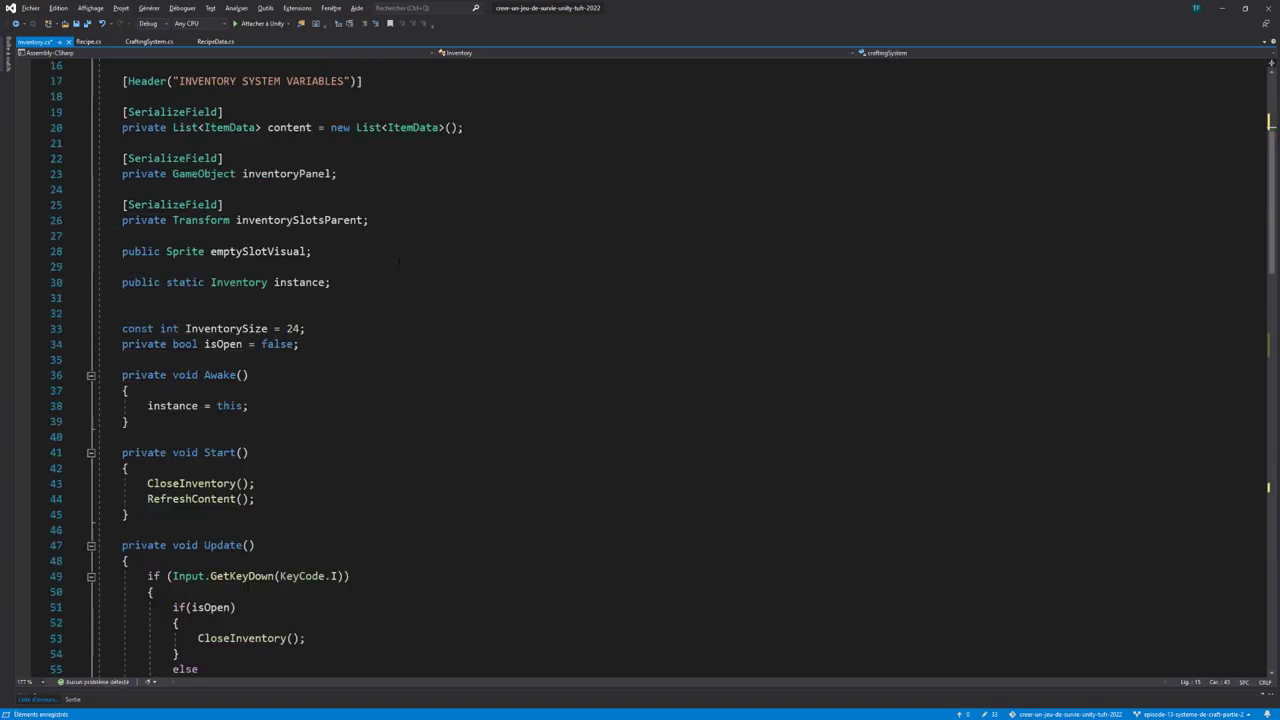
scroll(397, 295, "down", 13)
scroll(397, 295, "down", 10)
scroll(397, 295, "down", 3)
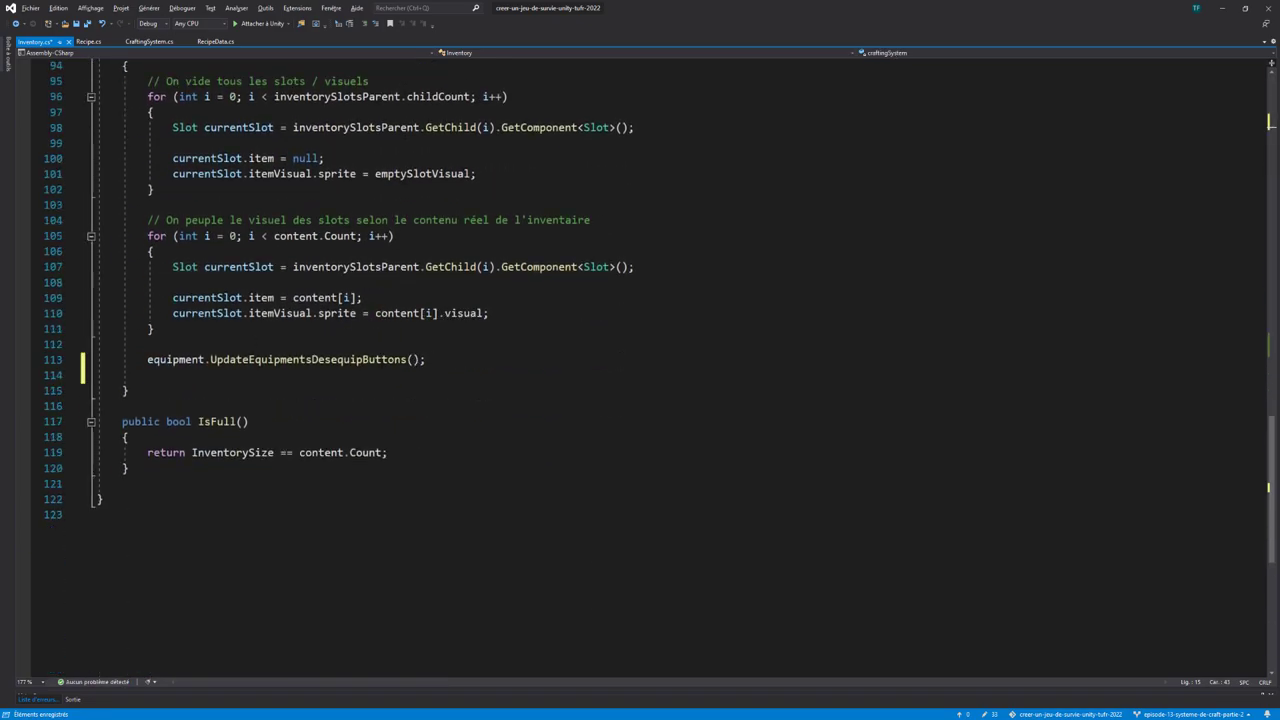
left_click(160, 375)
scroll(160, 375, "up", 5)
scroll(160, 375, "down", 1)
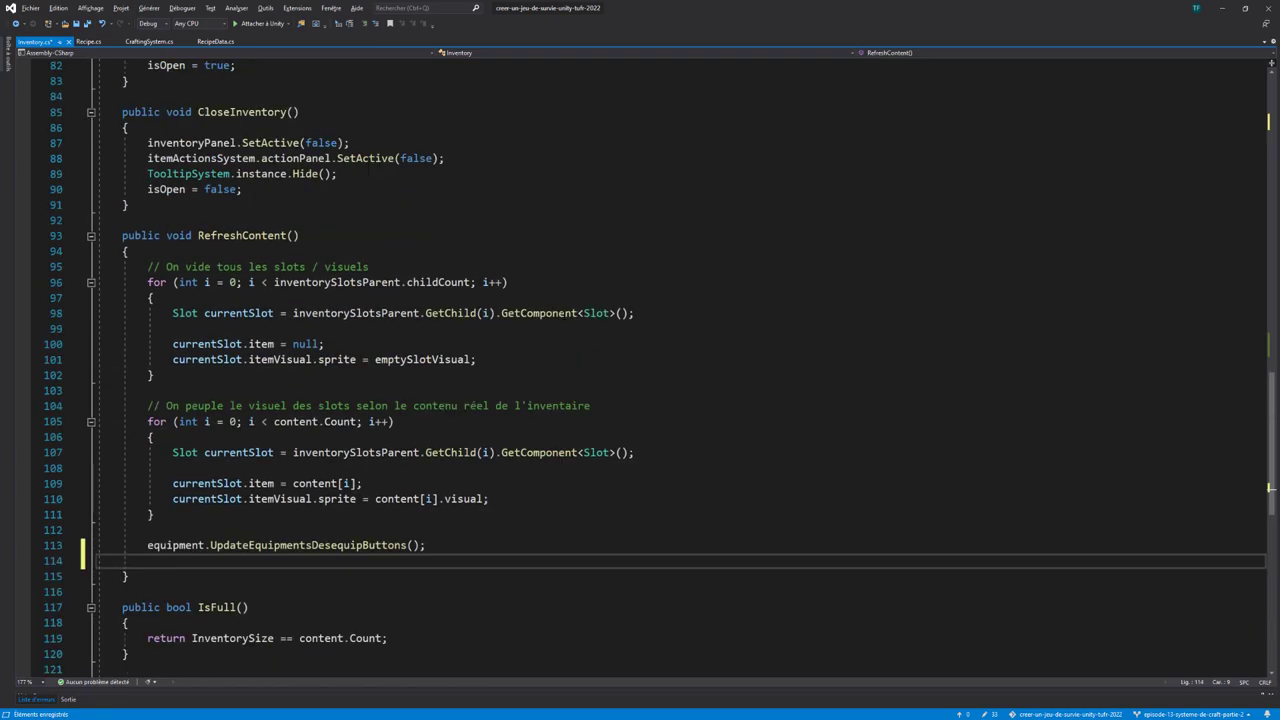
type("crafting")
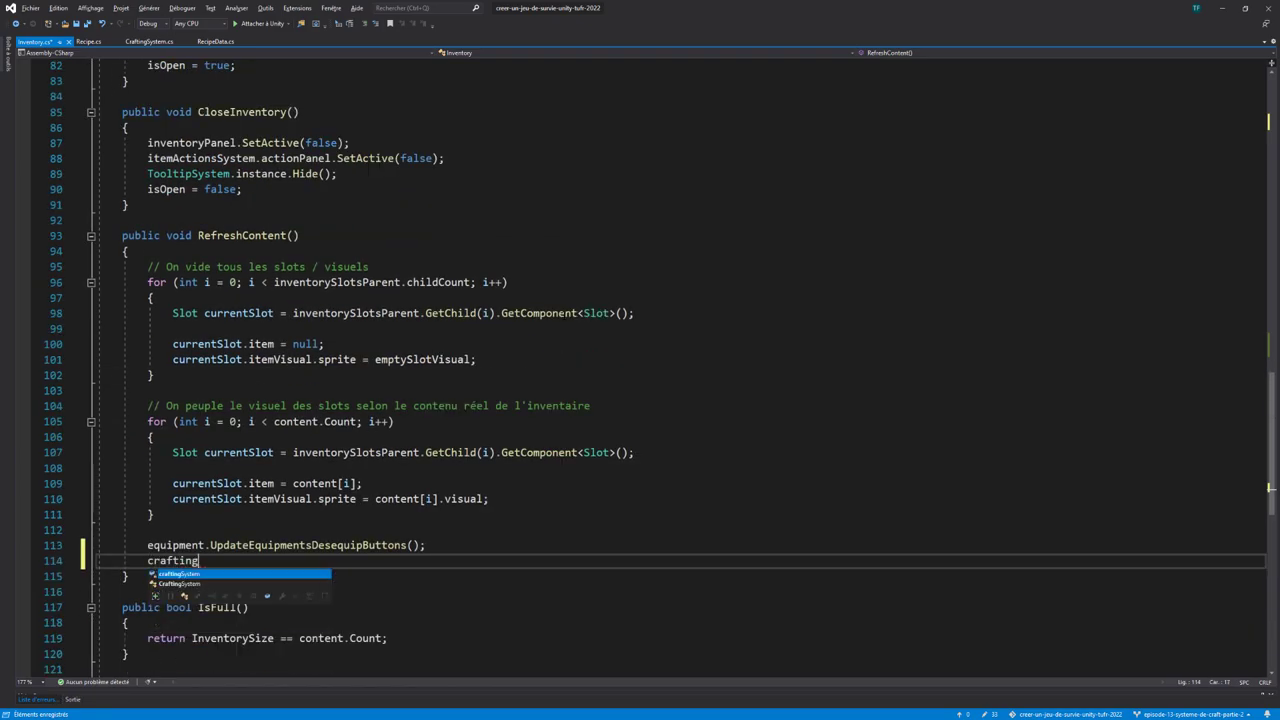
type("System.")
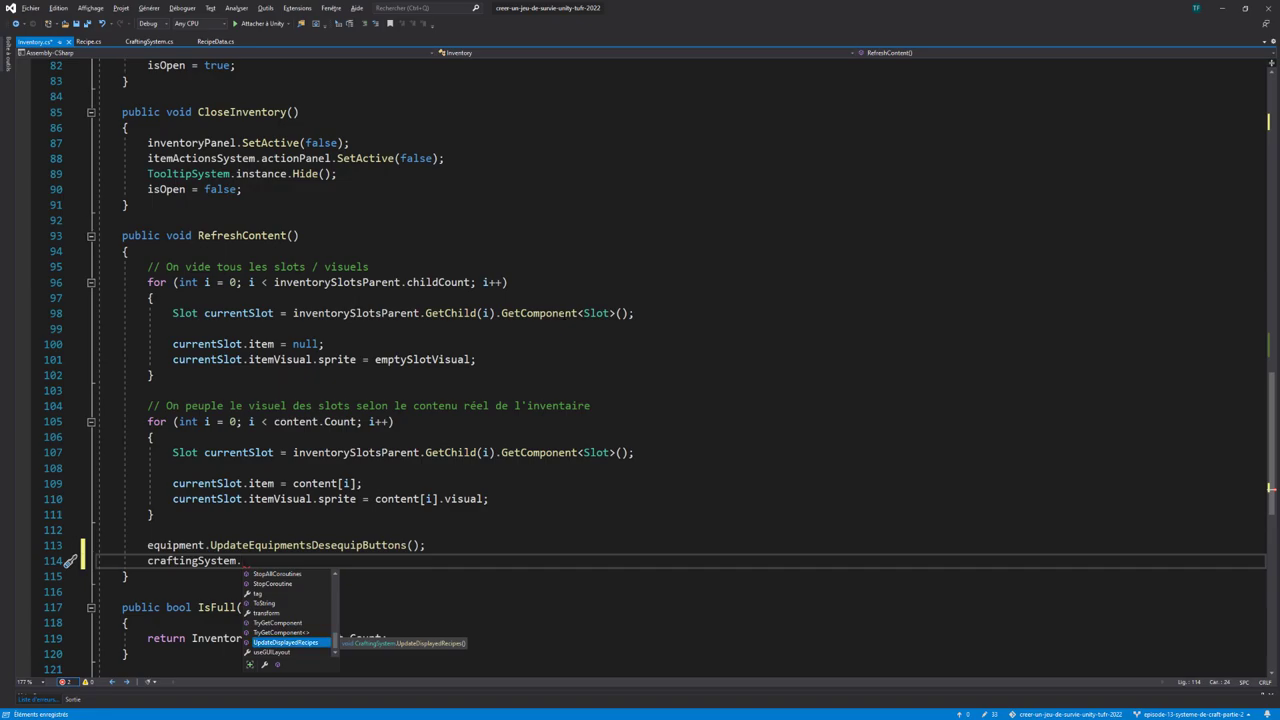
key("Tab")
type("()")
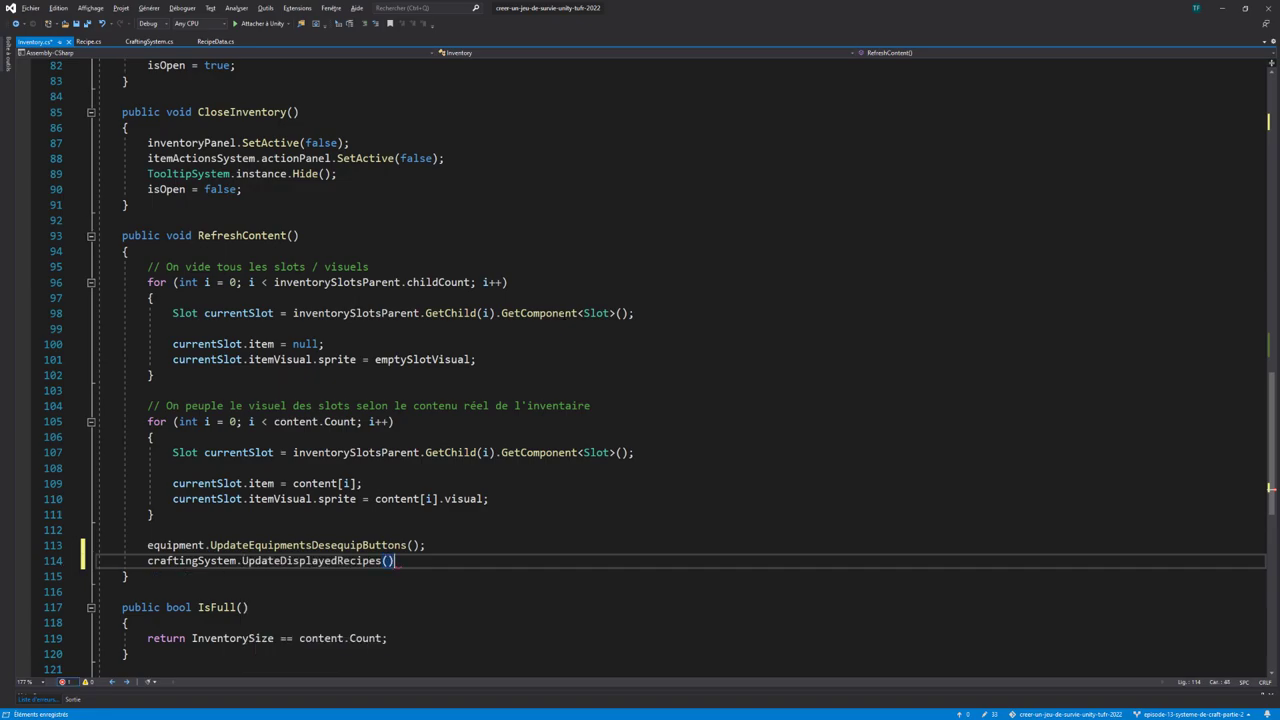
type(";")
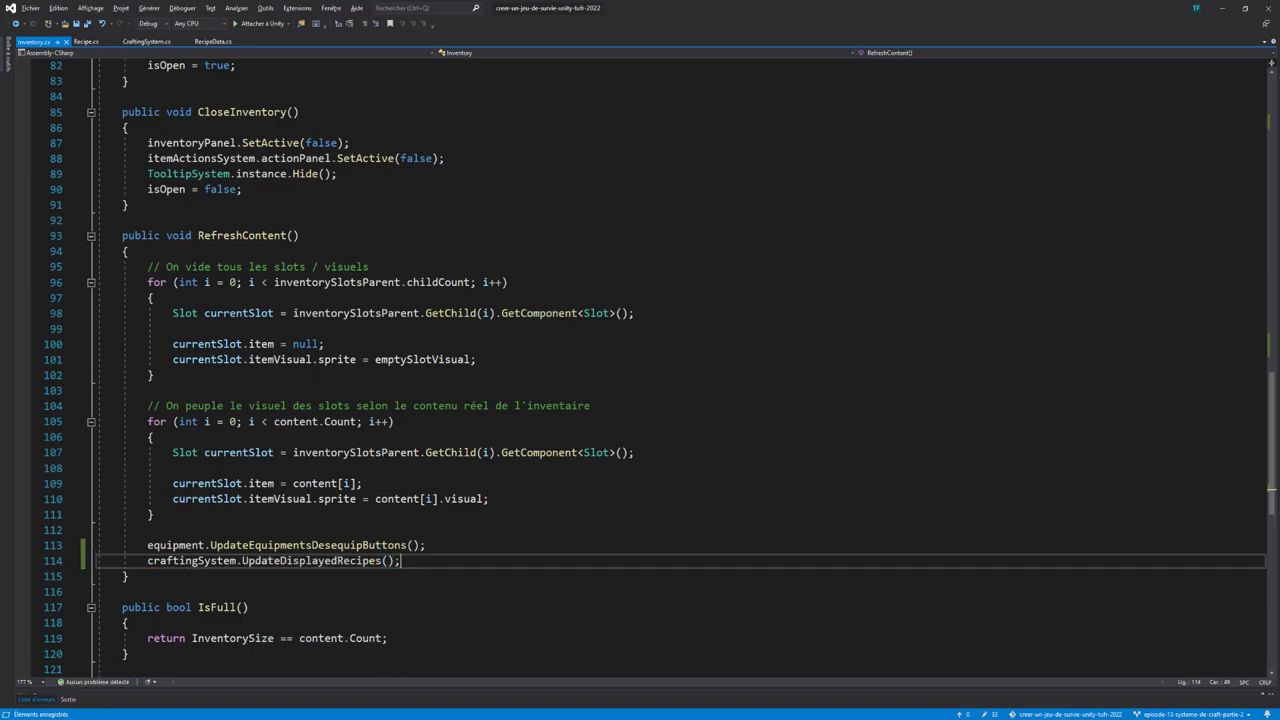
key("alt+Tab")
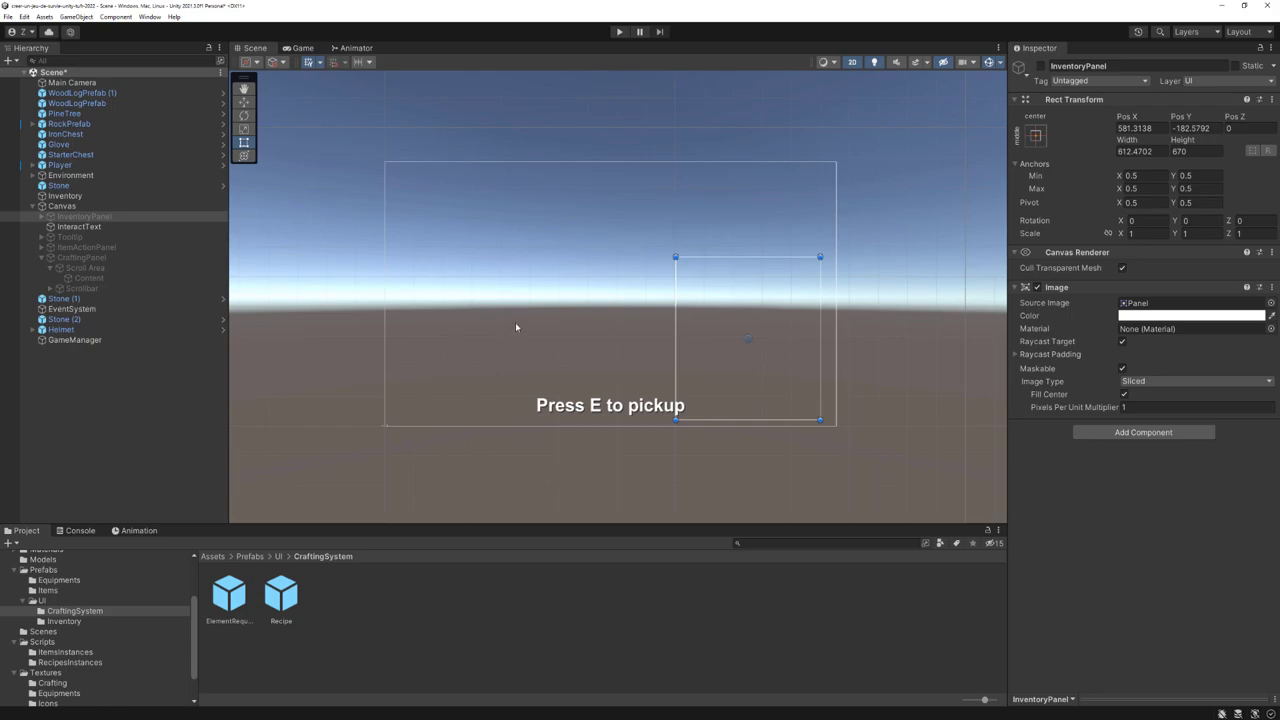
Set the Inventory object's Crafting System field to GameManager and start Play mode
left_click(120, 196)
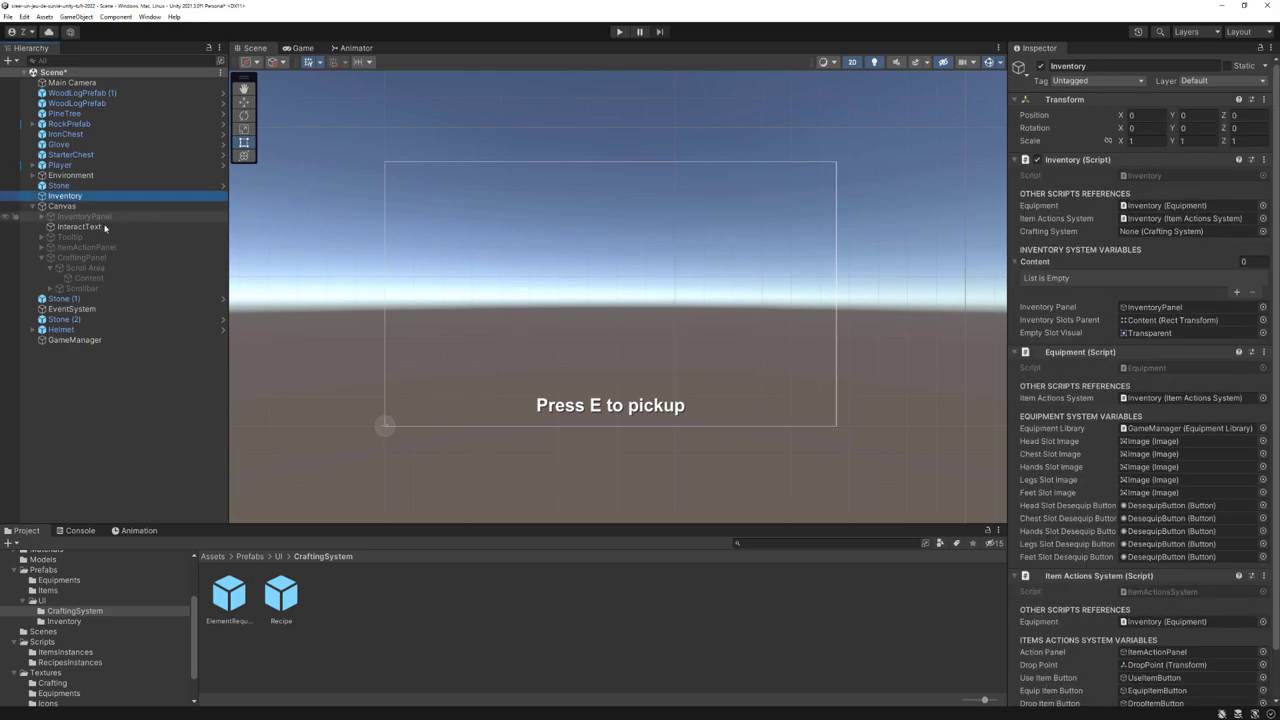
left_click(1036, 234)
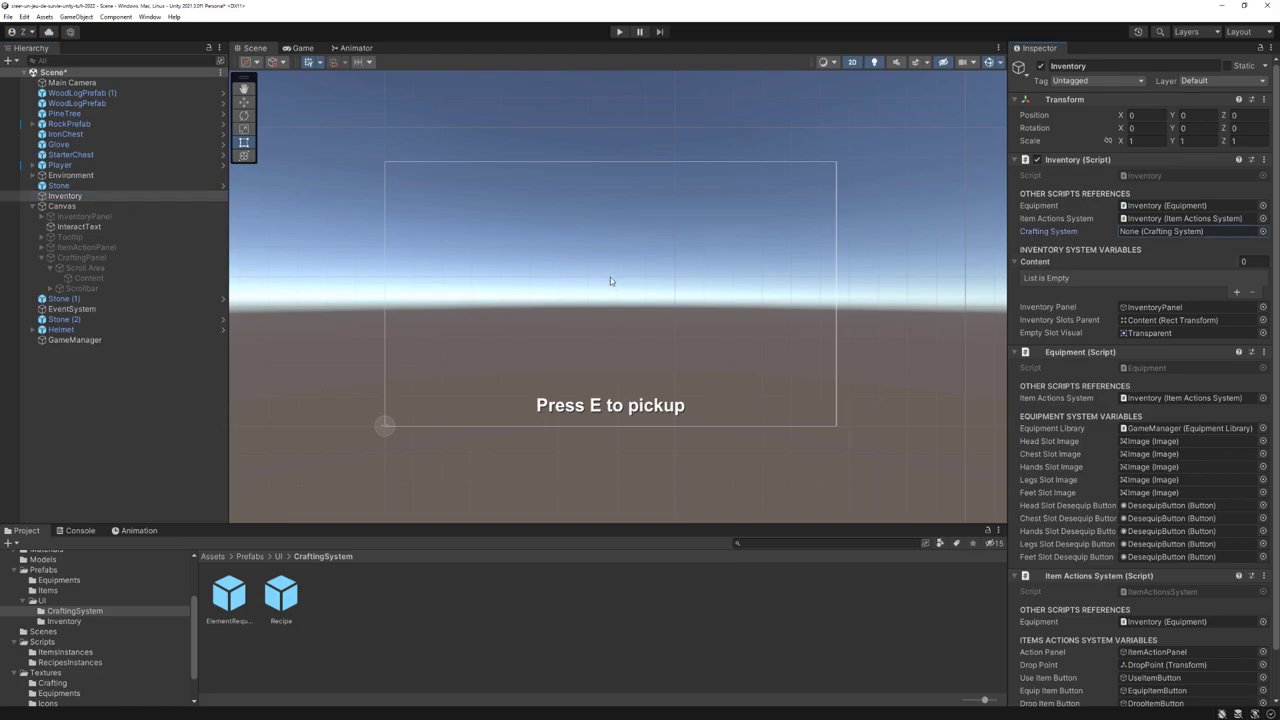
mouse_move(60, 341)
left_mouse_down()
mouse_move(982, 283)
mouse_move(1150, 233)
left_mouse_up()
left_click(619, 31)
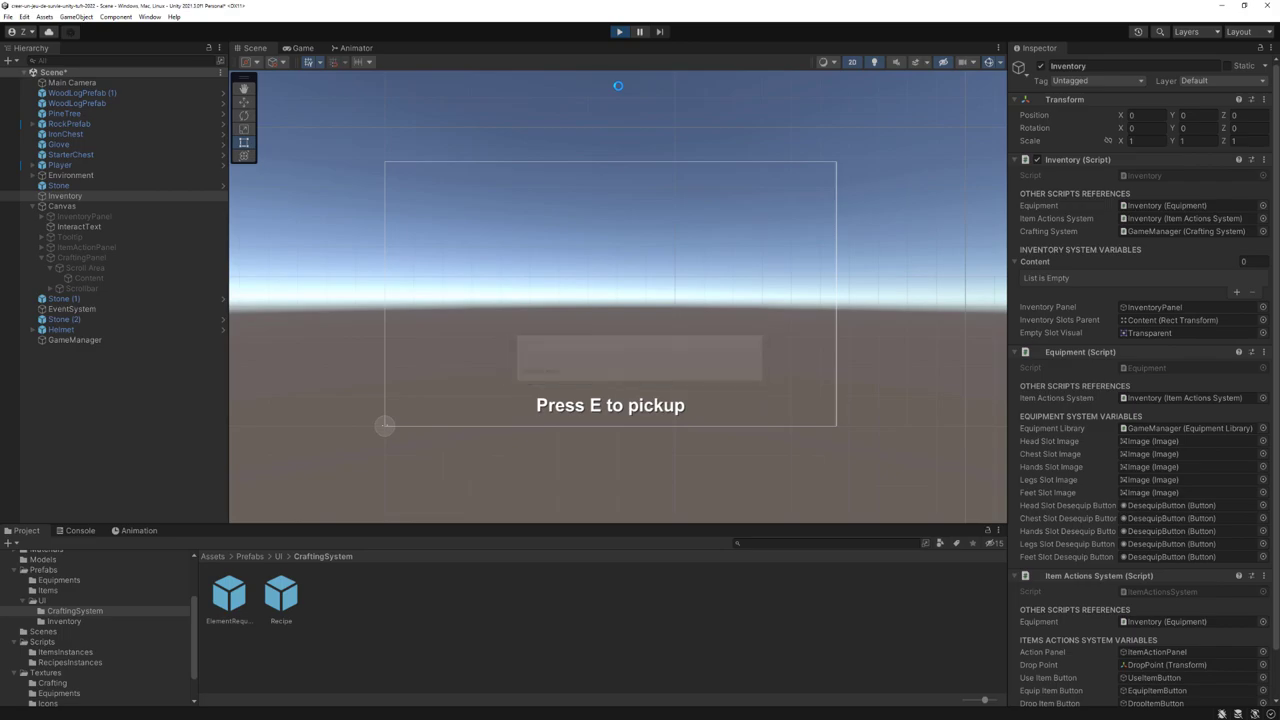
With inventory and crafting panels open, pick up two stones and a wood log
key("i")
key("c")
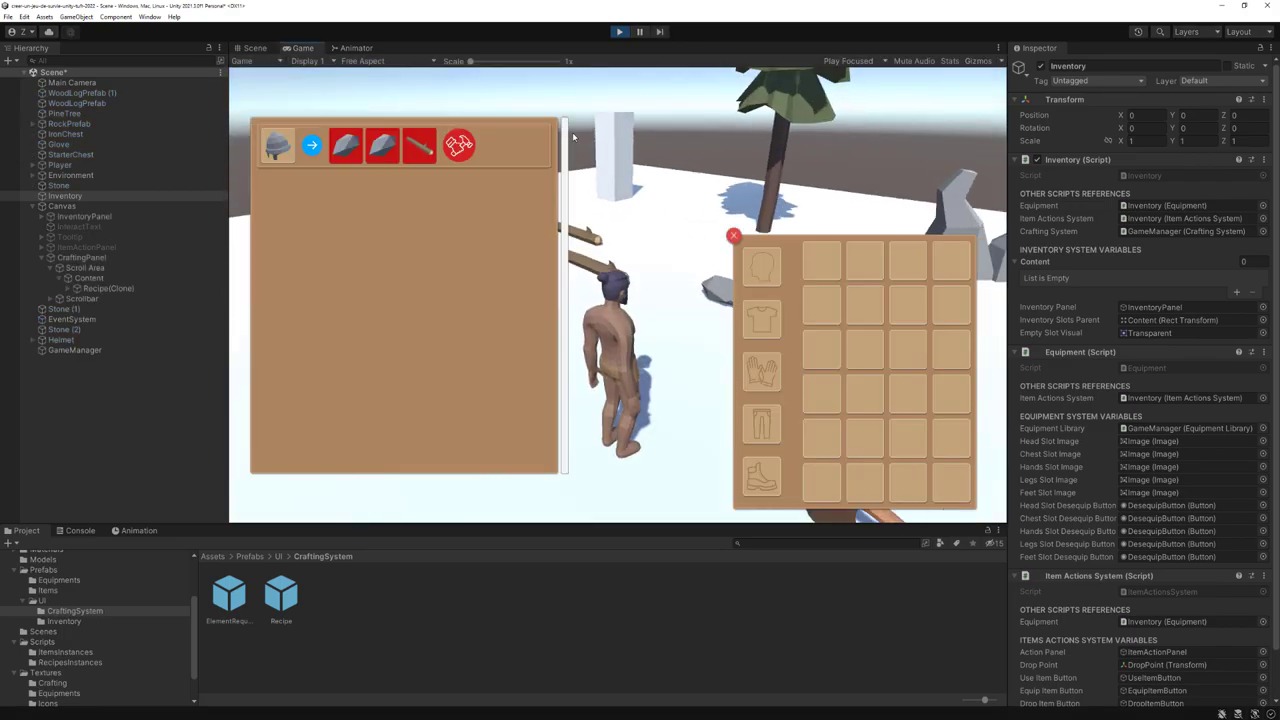
key("s")
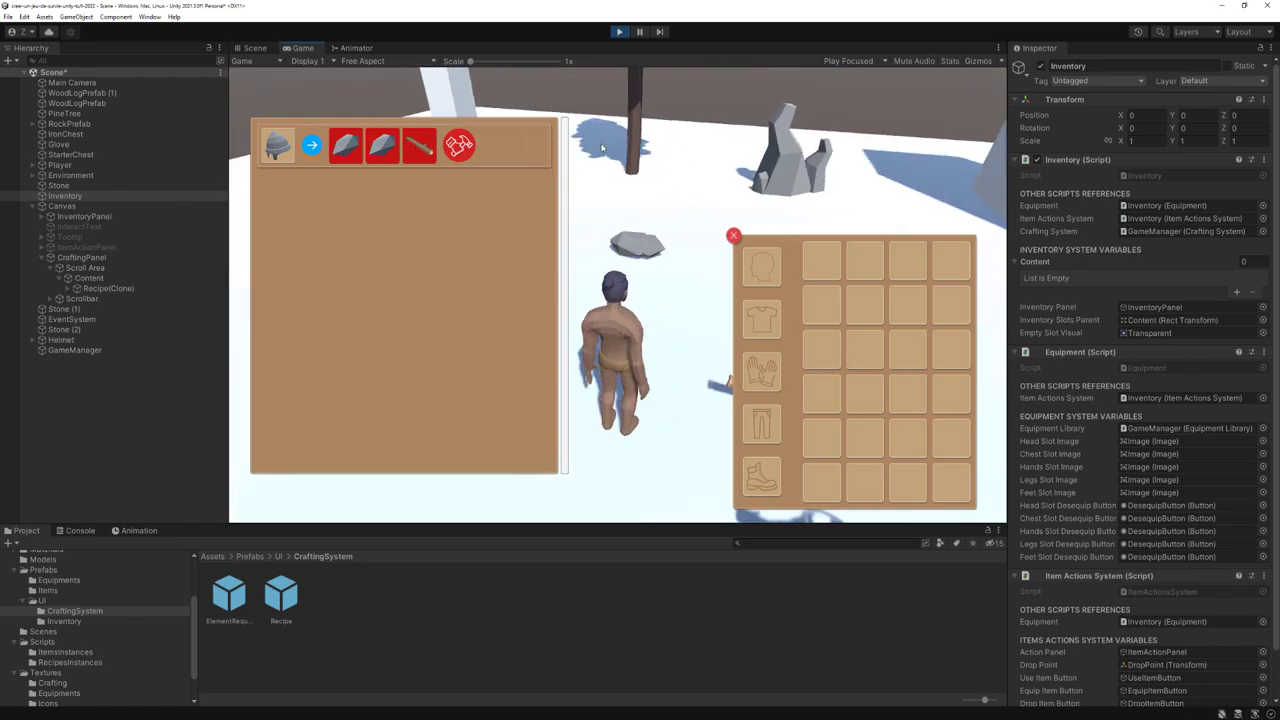
key("w")
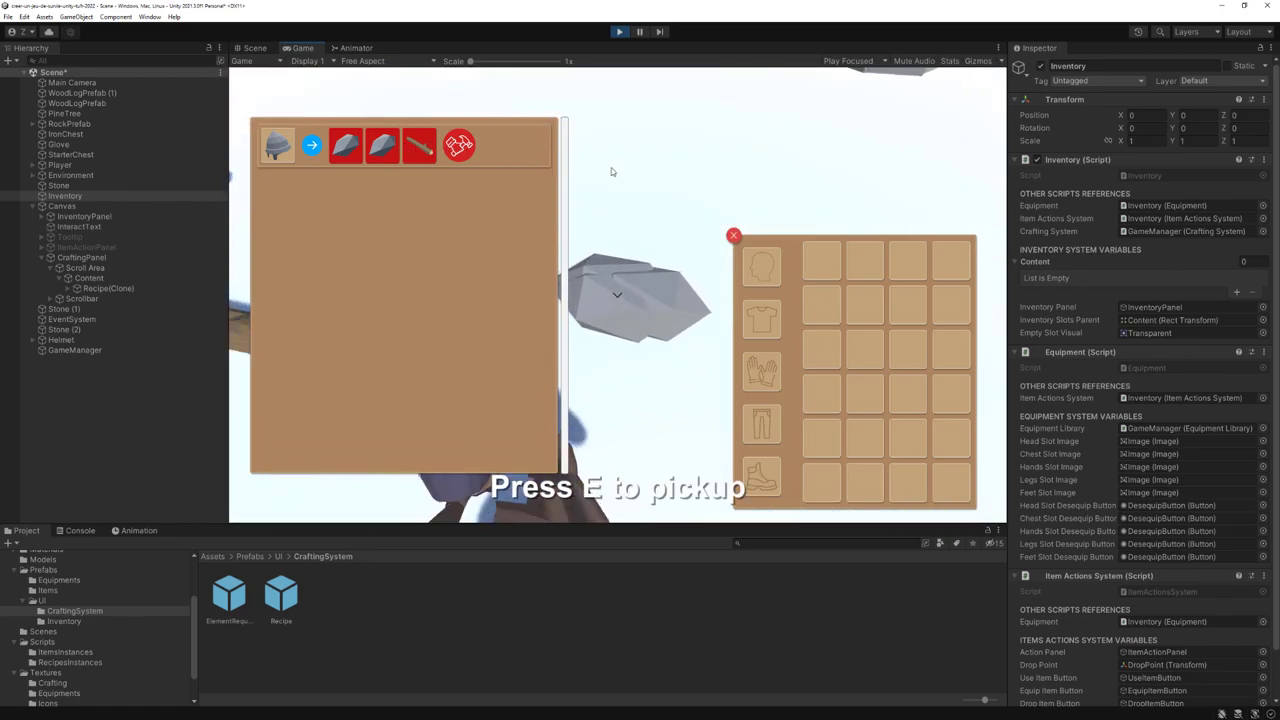
key("e")
key("w")
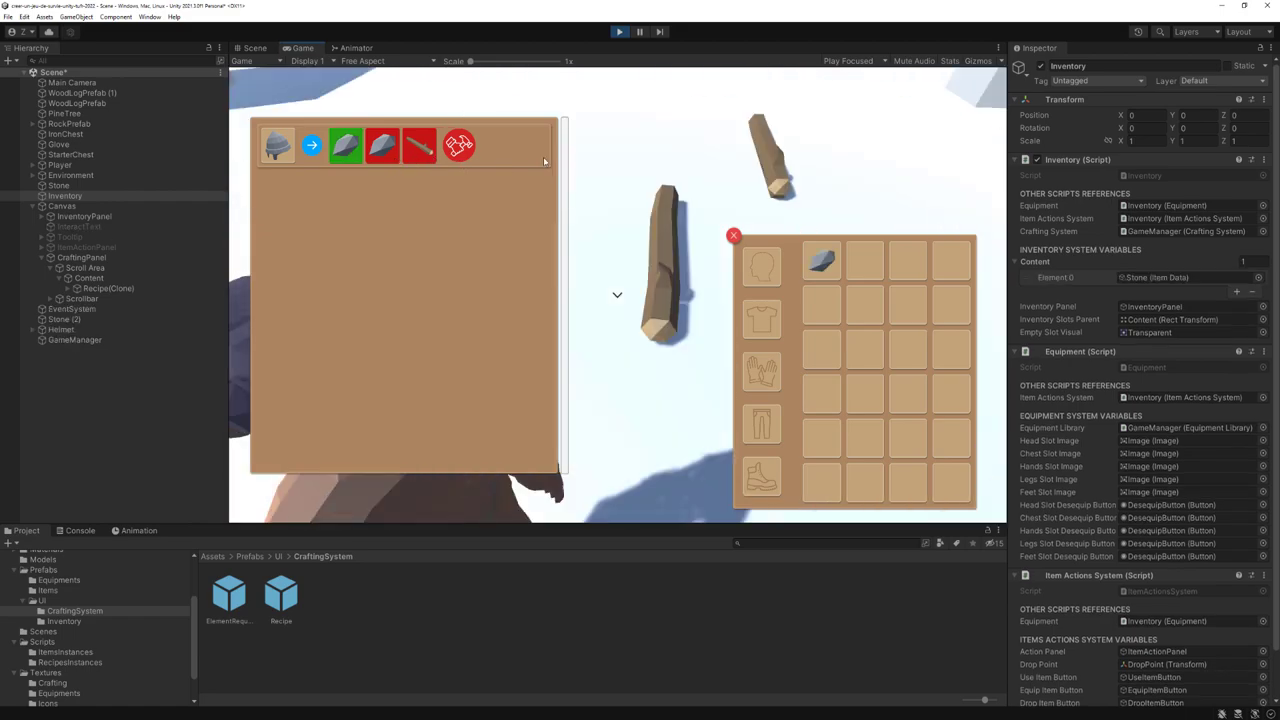
key("e")
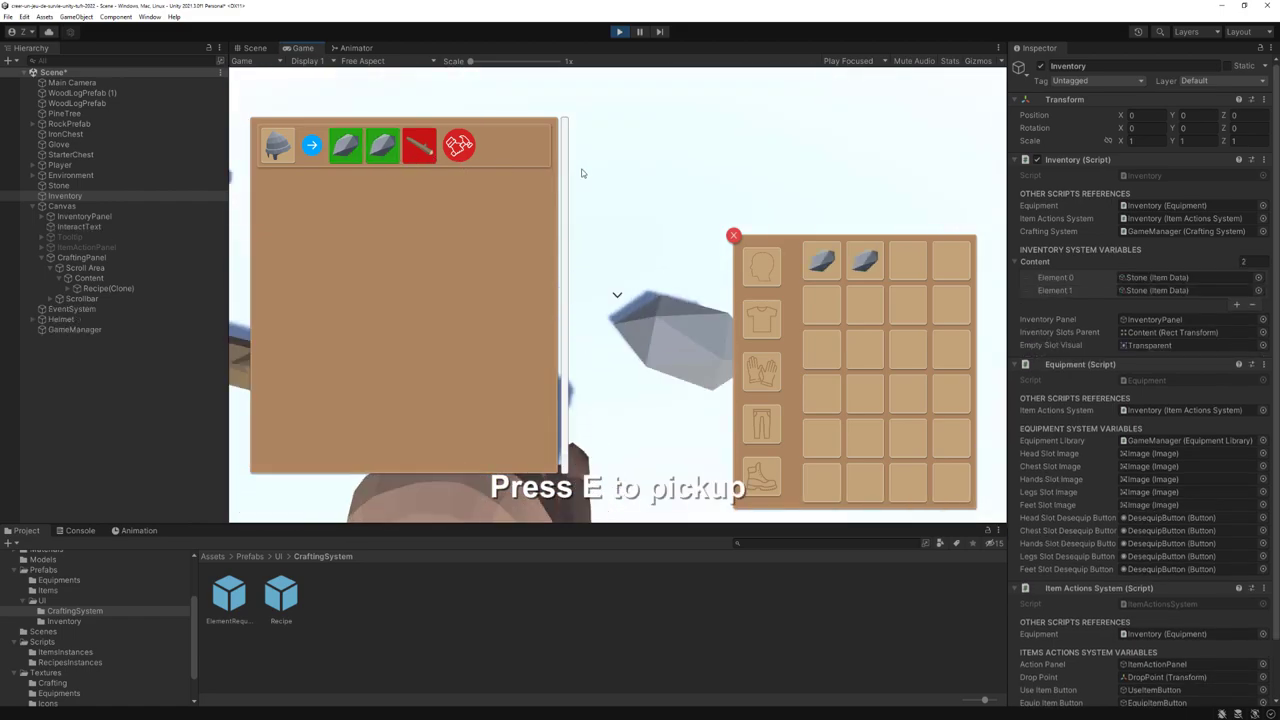
key("w")
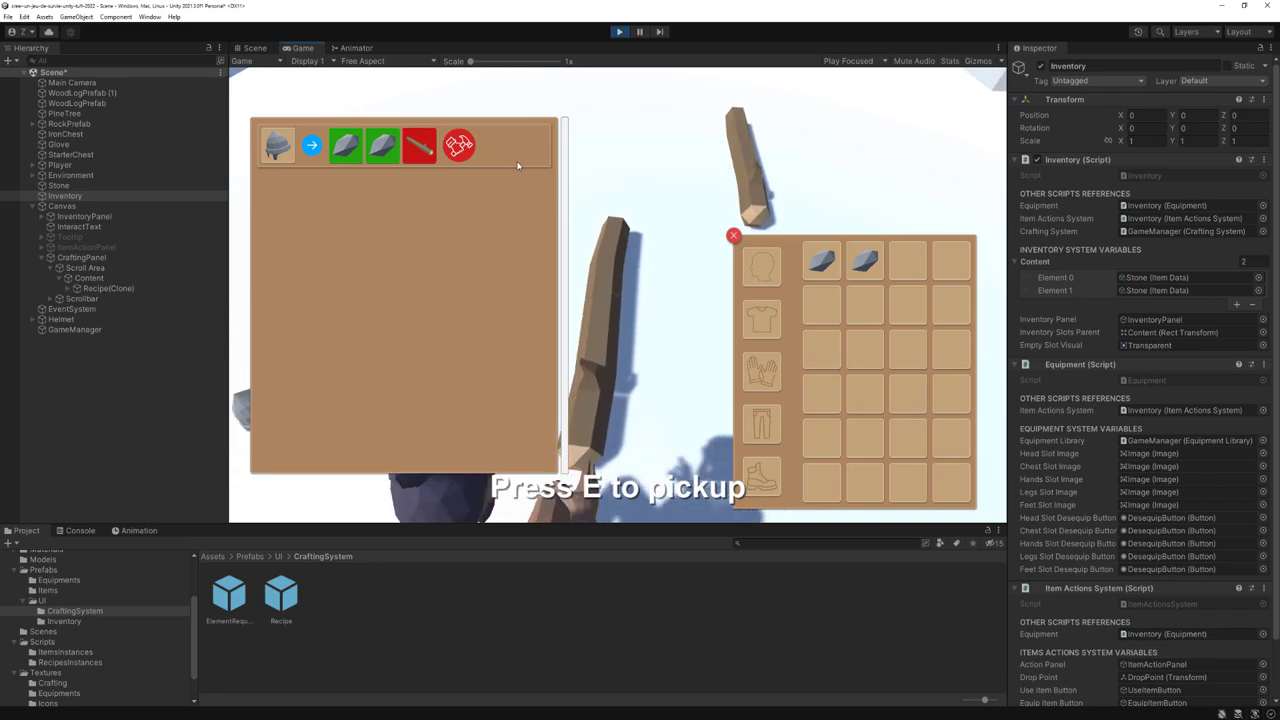
key("e")
key("w")
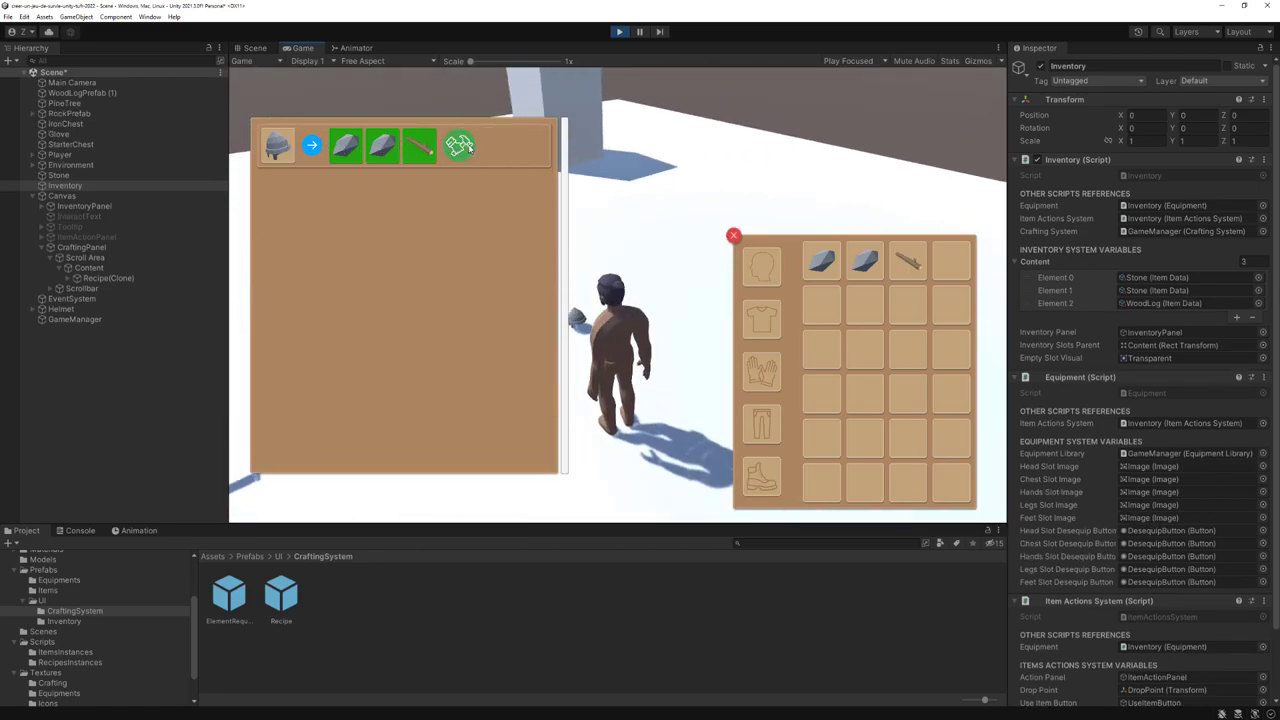
Craft the iron helmet from the now-green recipe, then stop playing
left_click(460, 145)
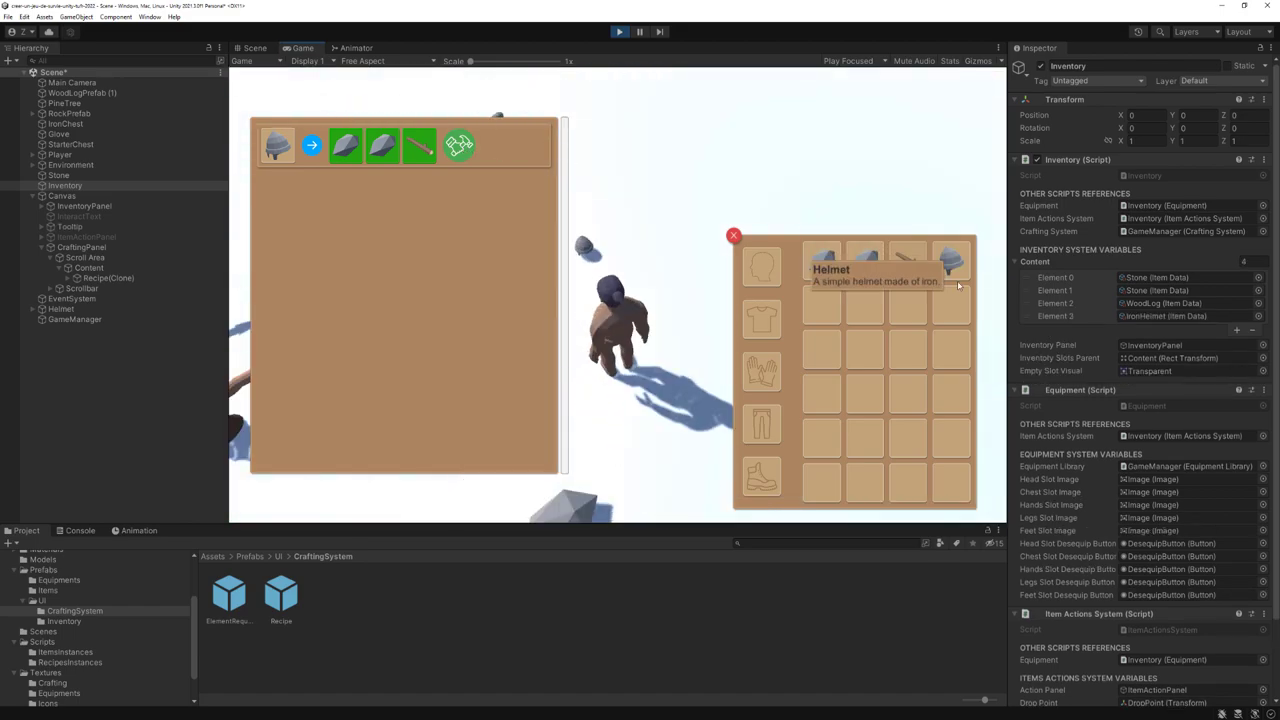
mouse_move(955, 268)
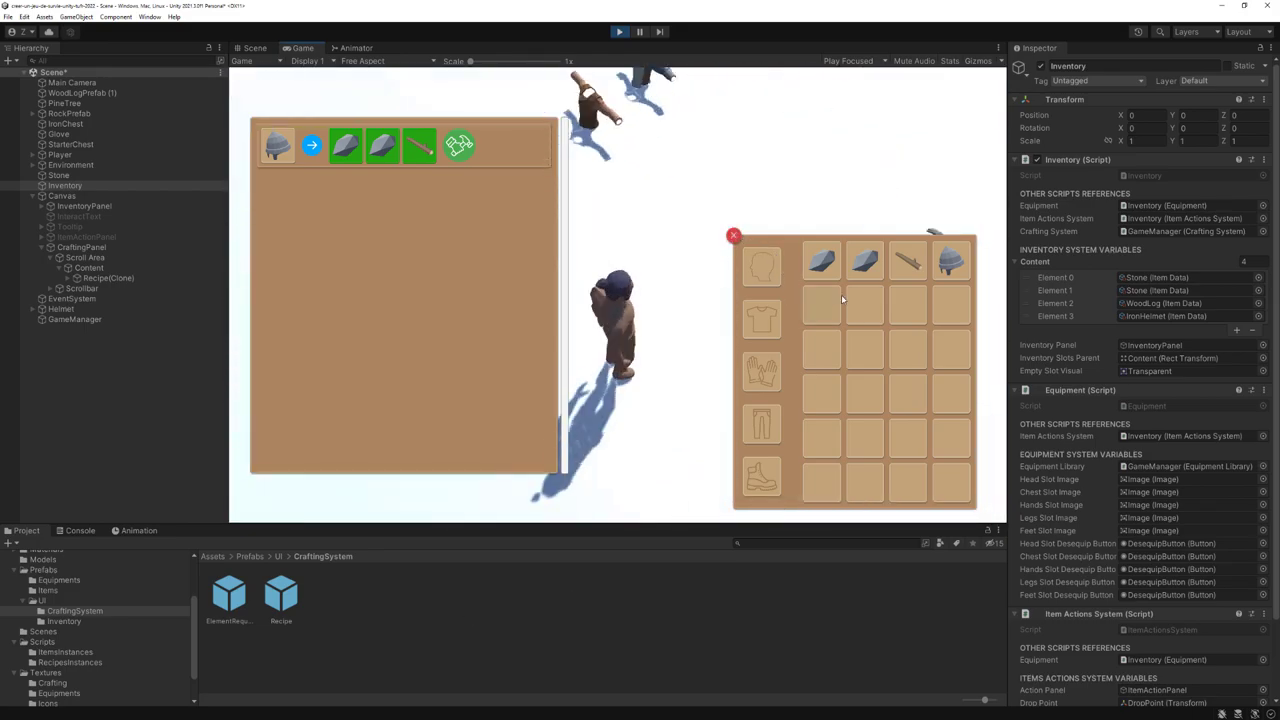
mouse_move(906, 270)
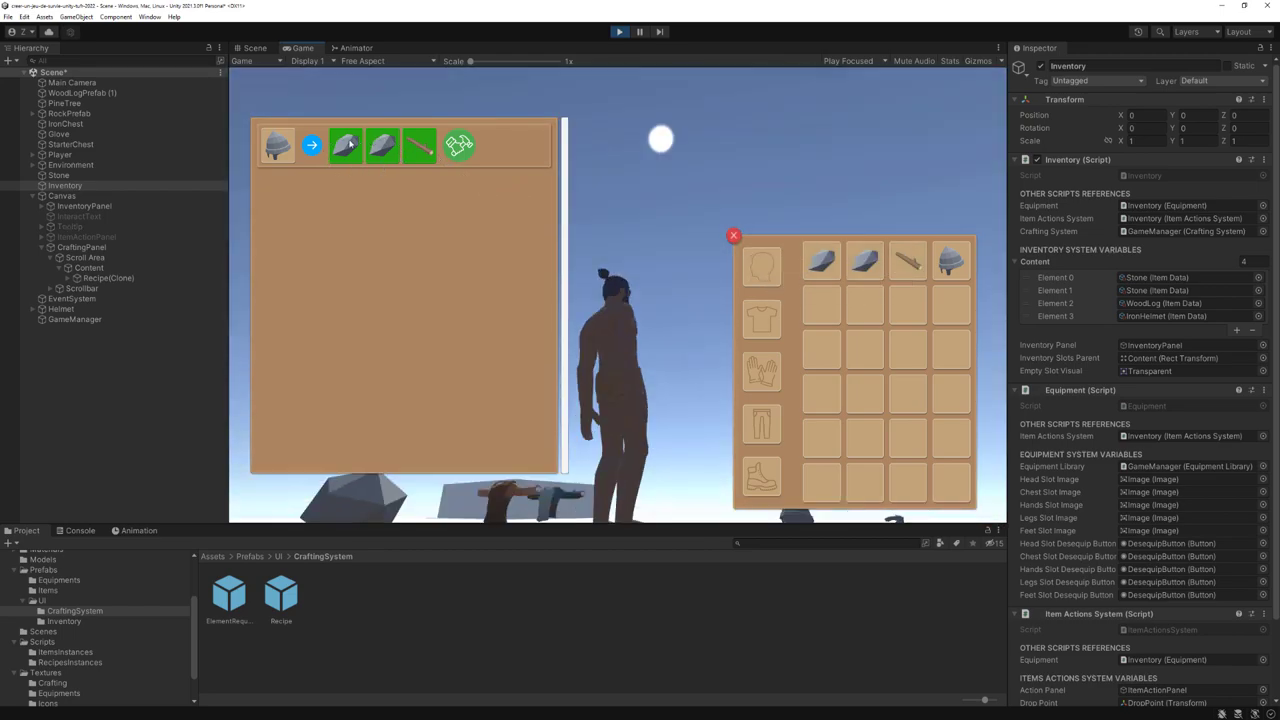
mouse_move(798, 241)
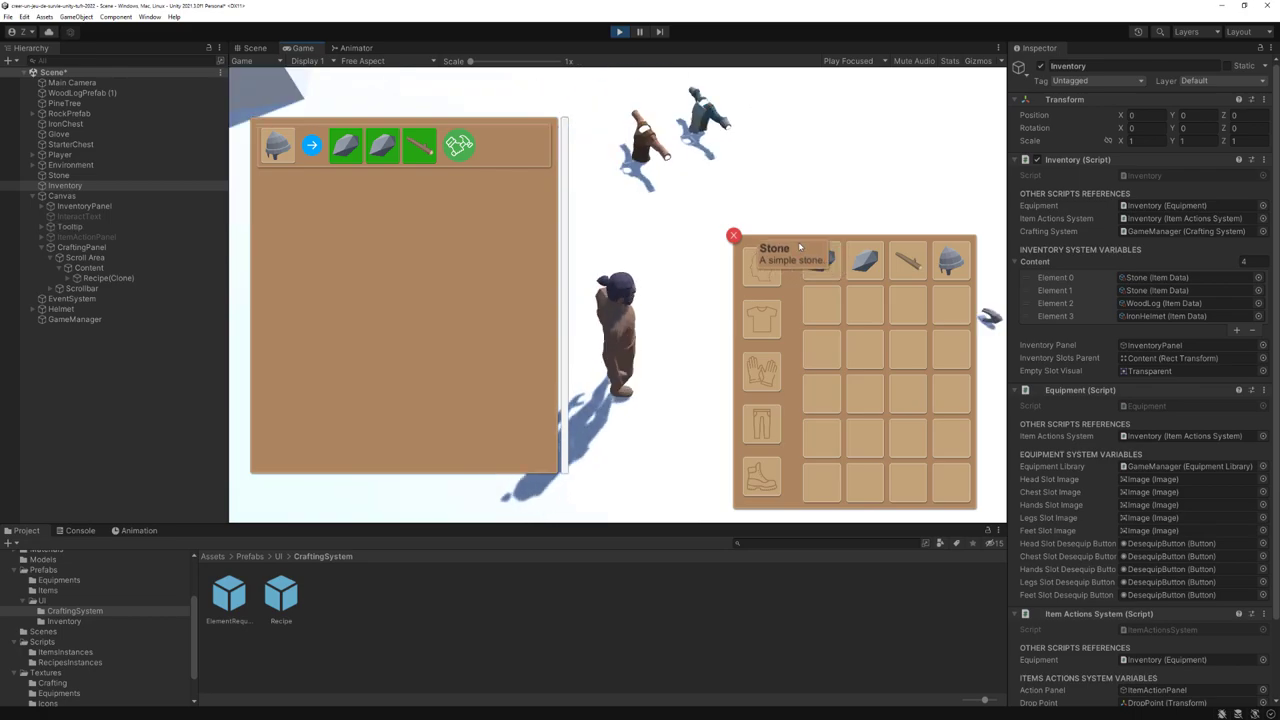
left_click(620, 33)
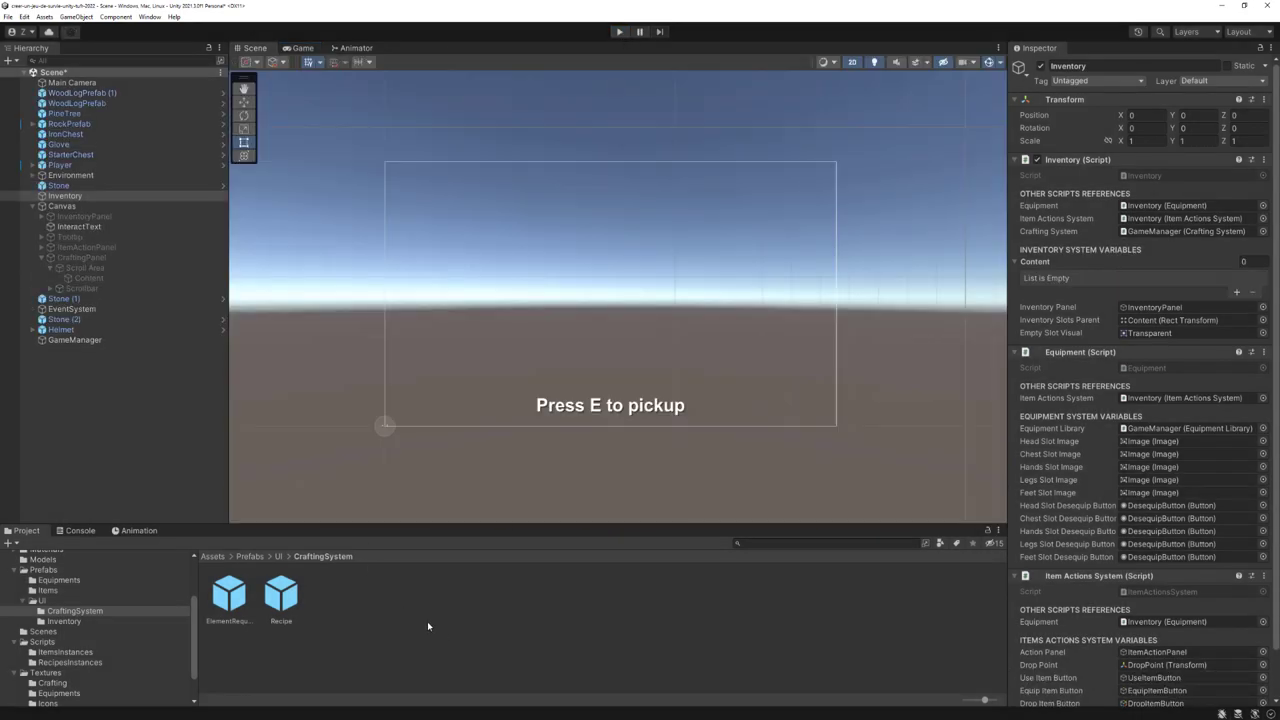
Open Recipe.cs in Visual Studio and place the cursor after CraftItem's opening brace
key("alt+Tab")
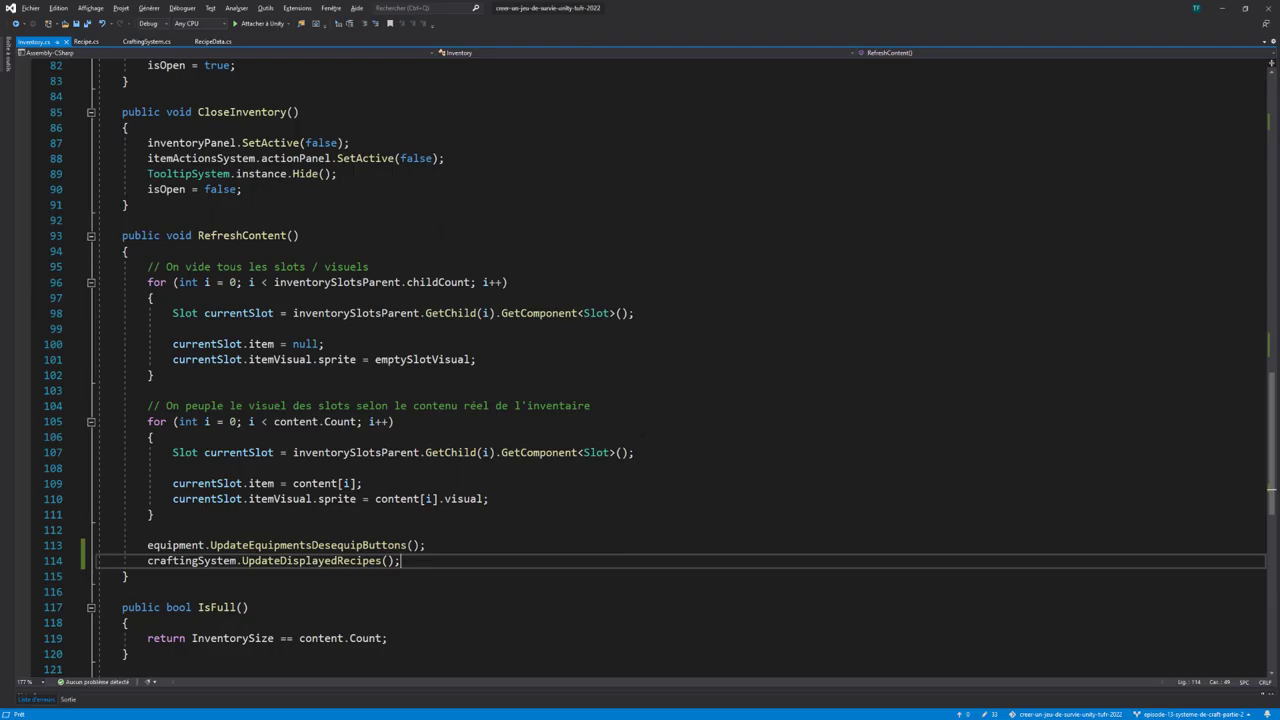
left_click(82, 42)
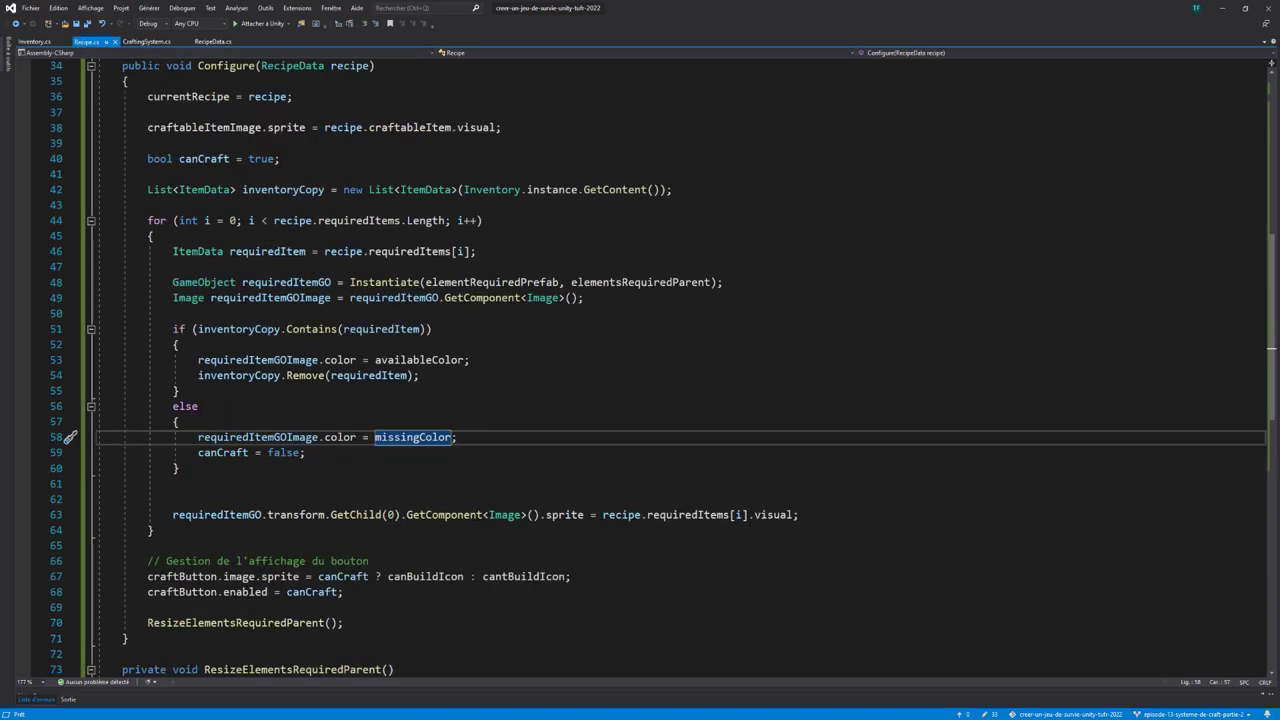
scroll(640, 360, "down", 2)
scroll(640, 360, "down", 3)
scroll(640, 360, "down", 2)
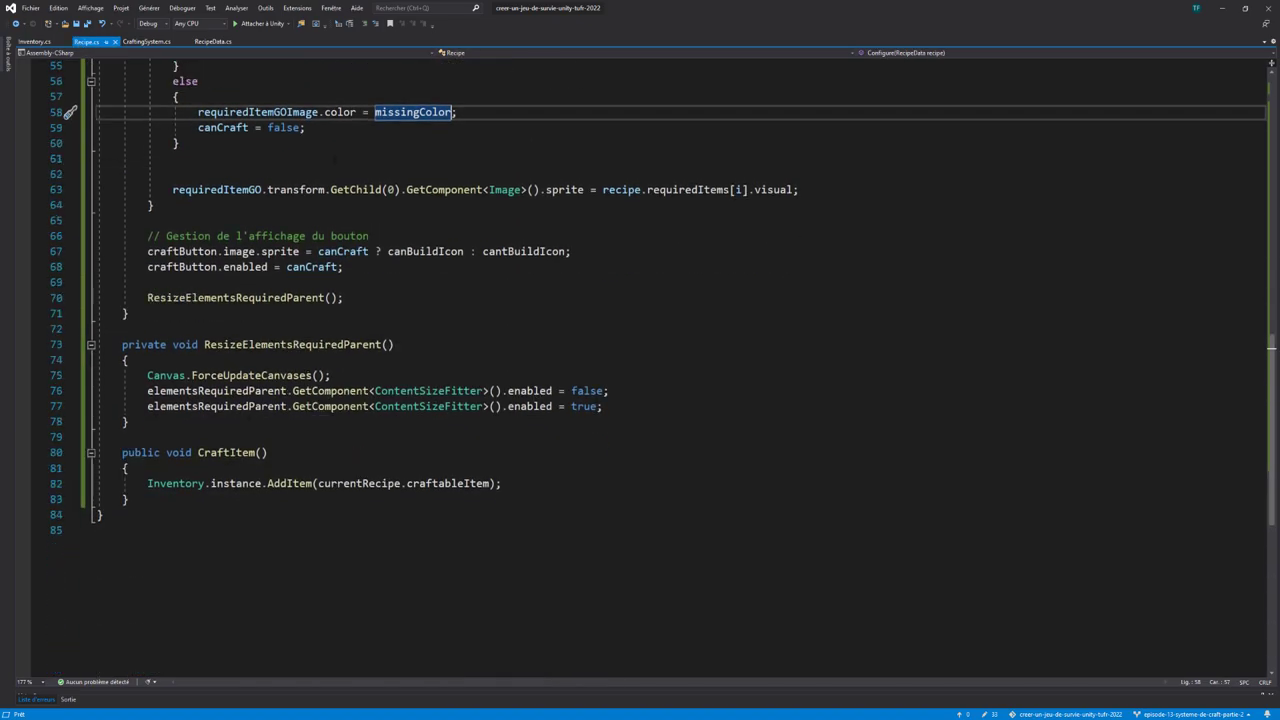
left_click_drag(501, 483, 147, 483)
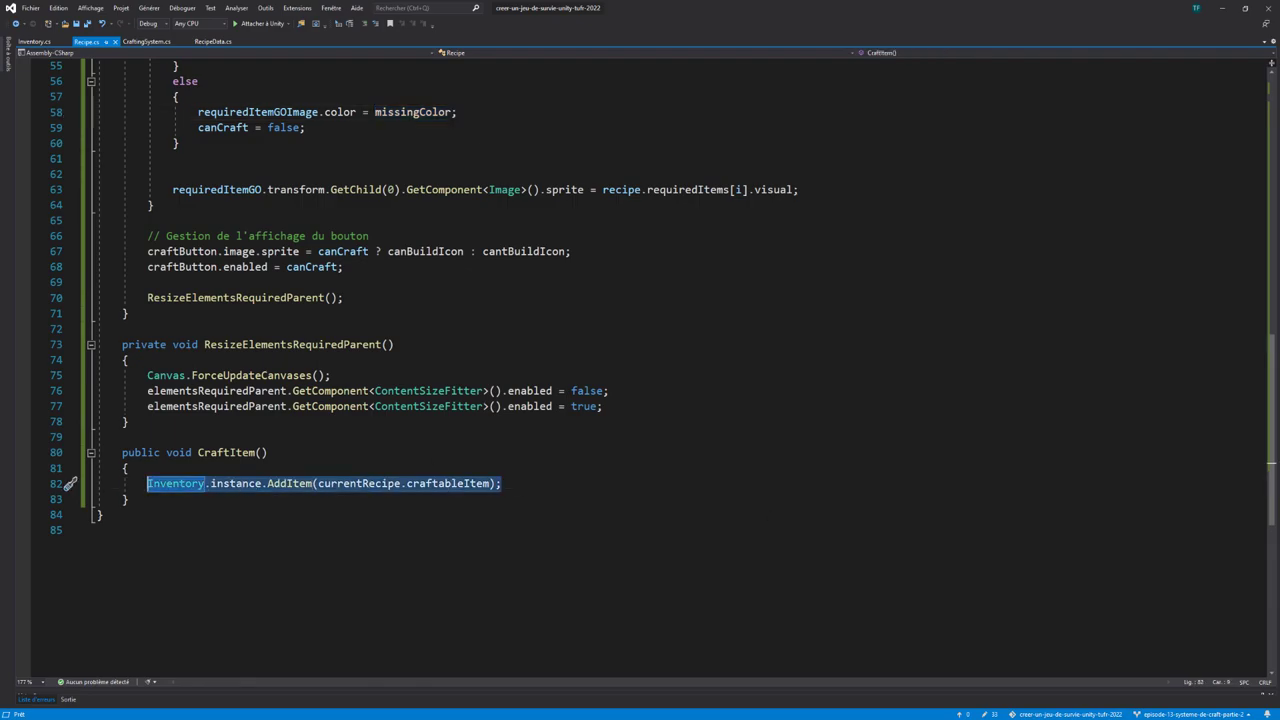
left_click(297, 467)
Insert a for loop over currentRecipe.requiredItems.Length in CraftItem and begin an Inventory.instance.RemoveItem call inside it
key("Return")
key("Return")
key("Up")
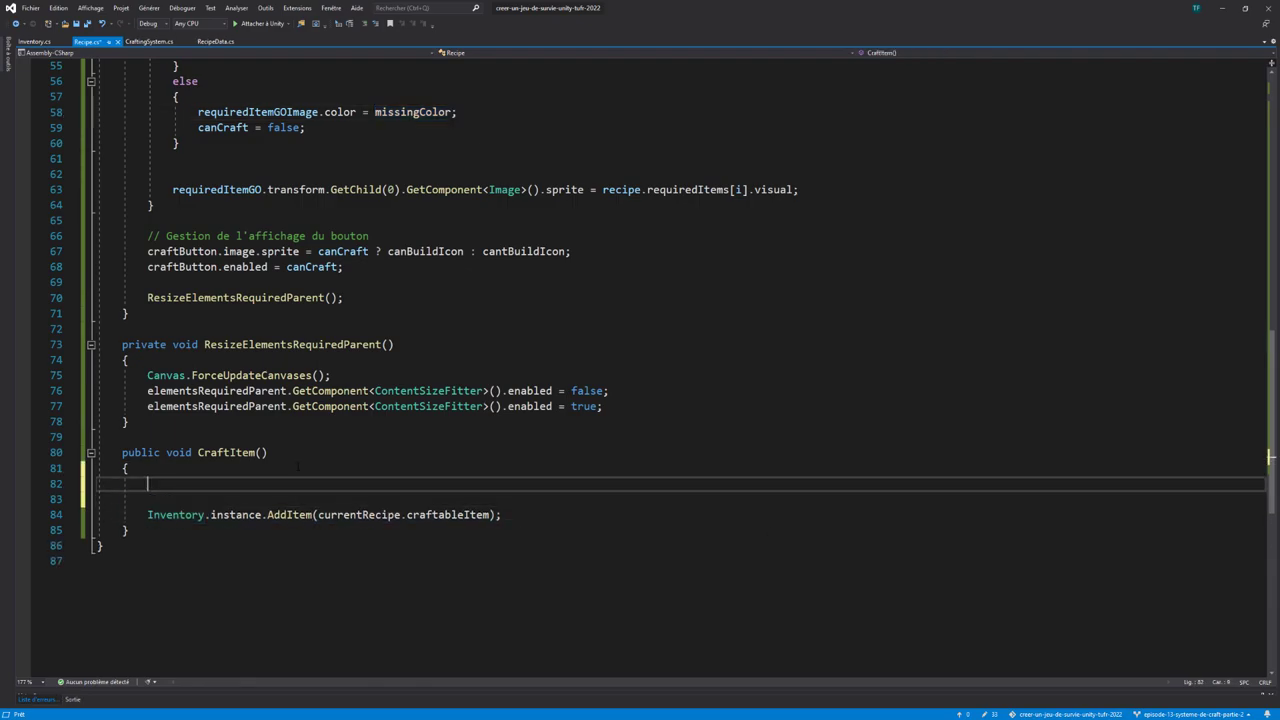
type("or")
key("Tab")
key("Tab")
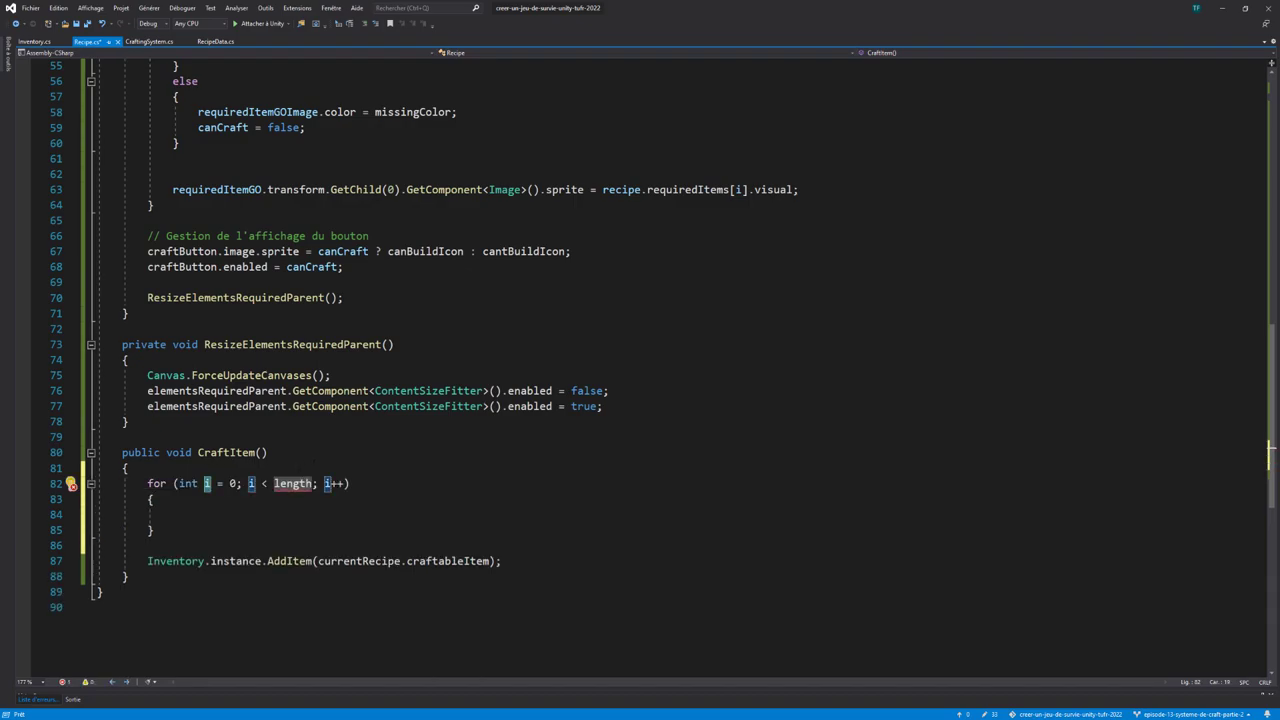
key("Tab")
type("currentRecipe.")
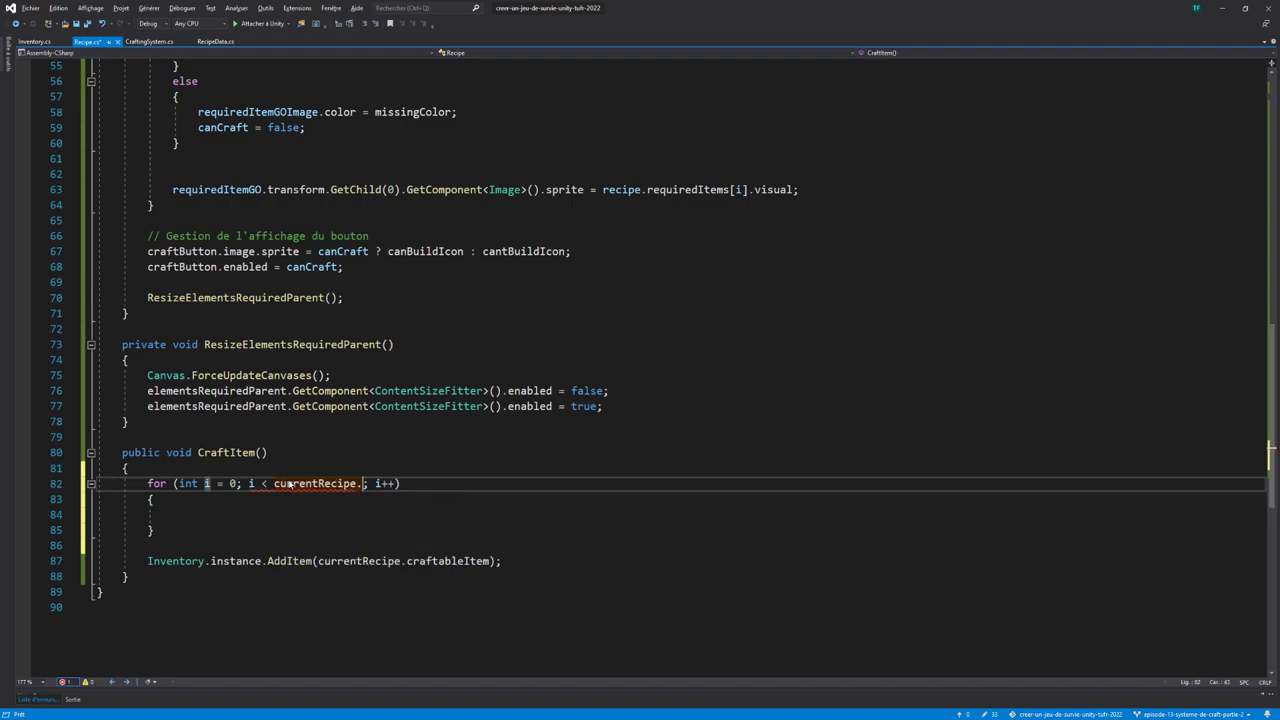
type("requiredItems")
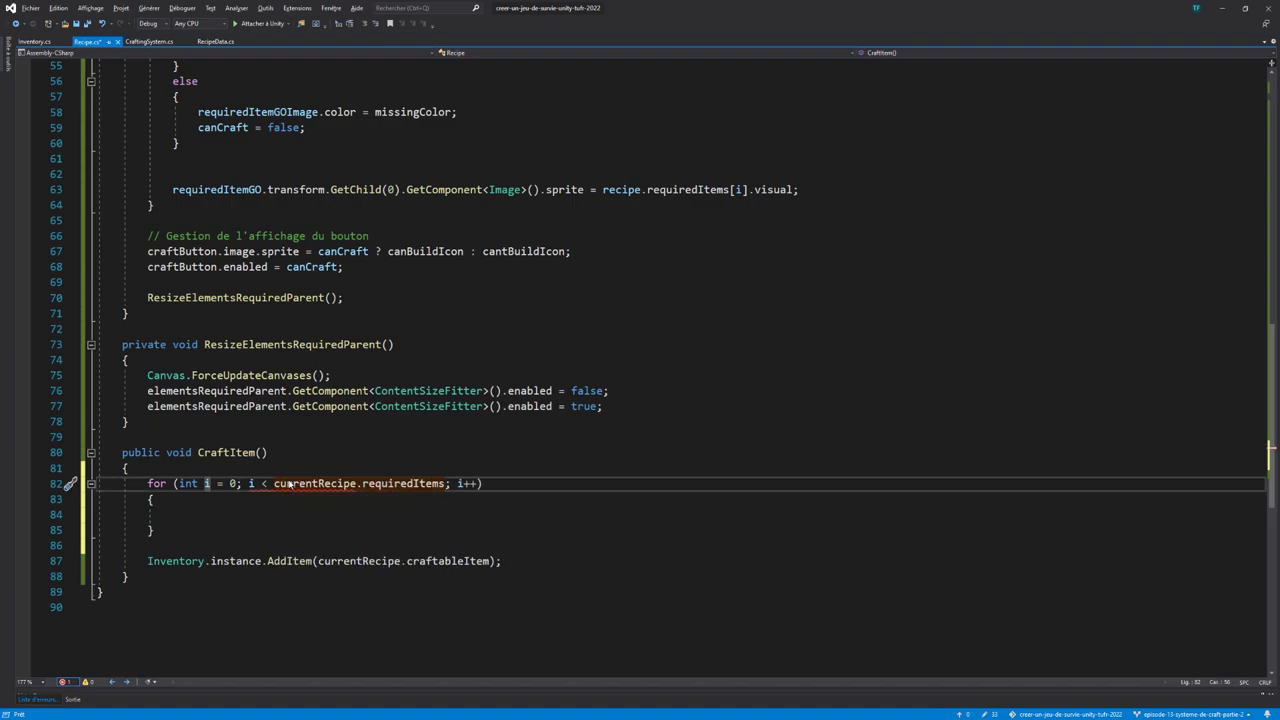
type(".Length")
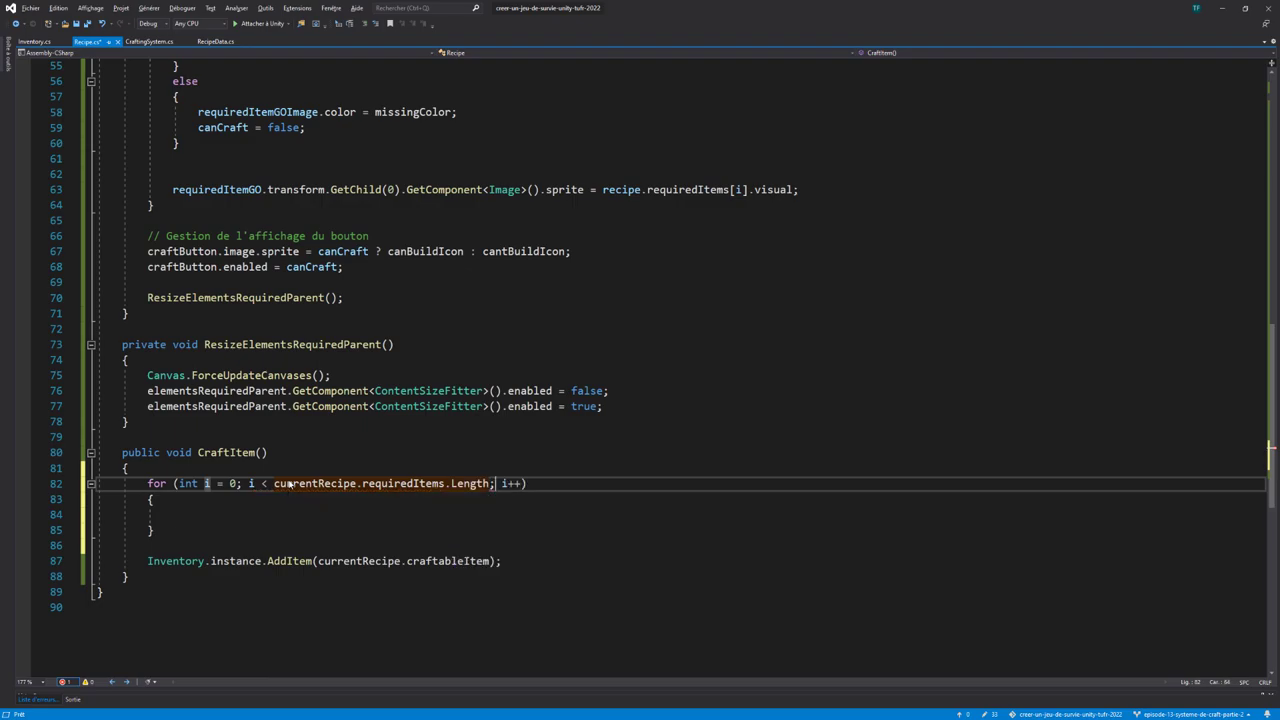
key("Down")
key("Return")
type("Inventory.instance.RemoveItem(currentRecipe.requ")
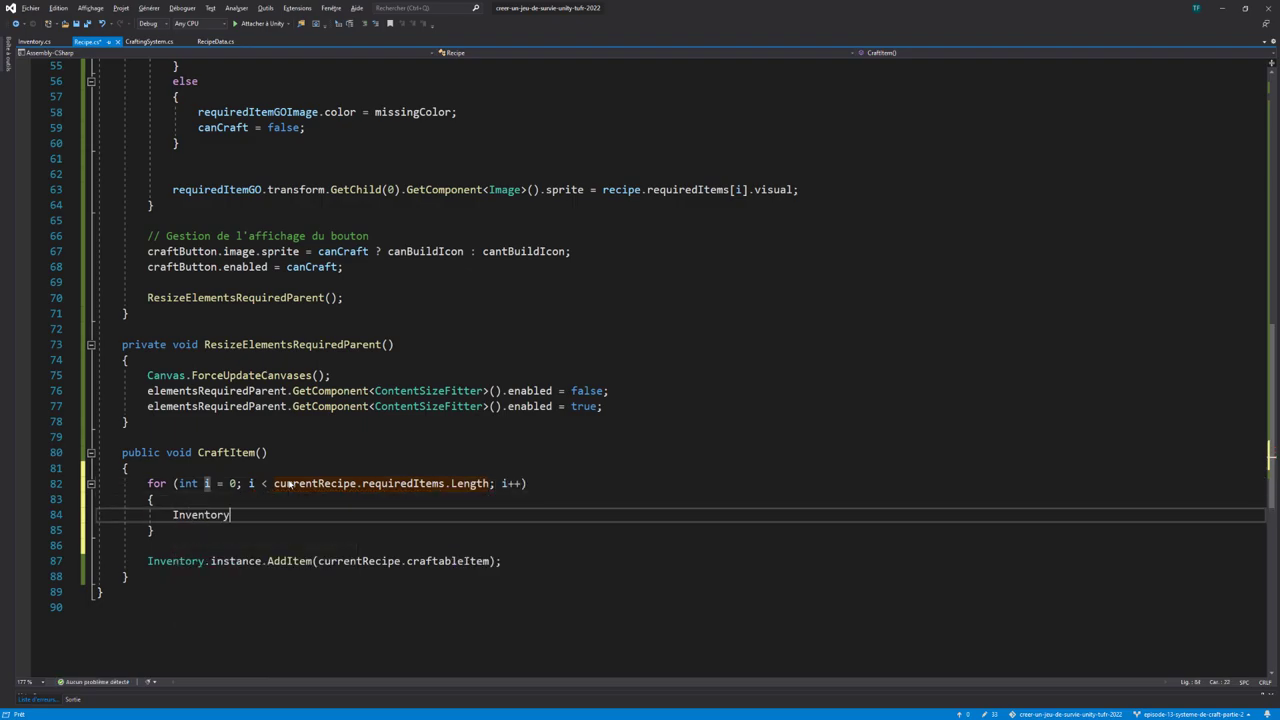
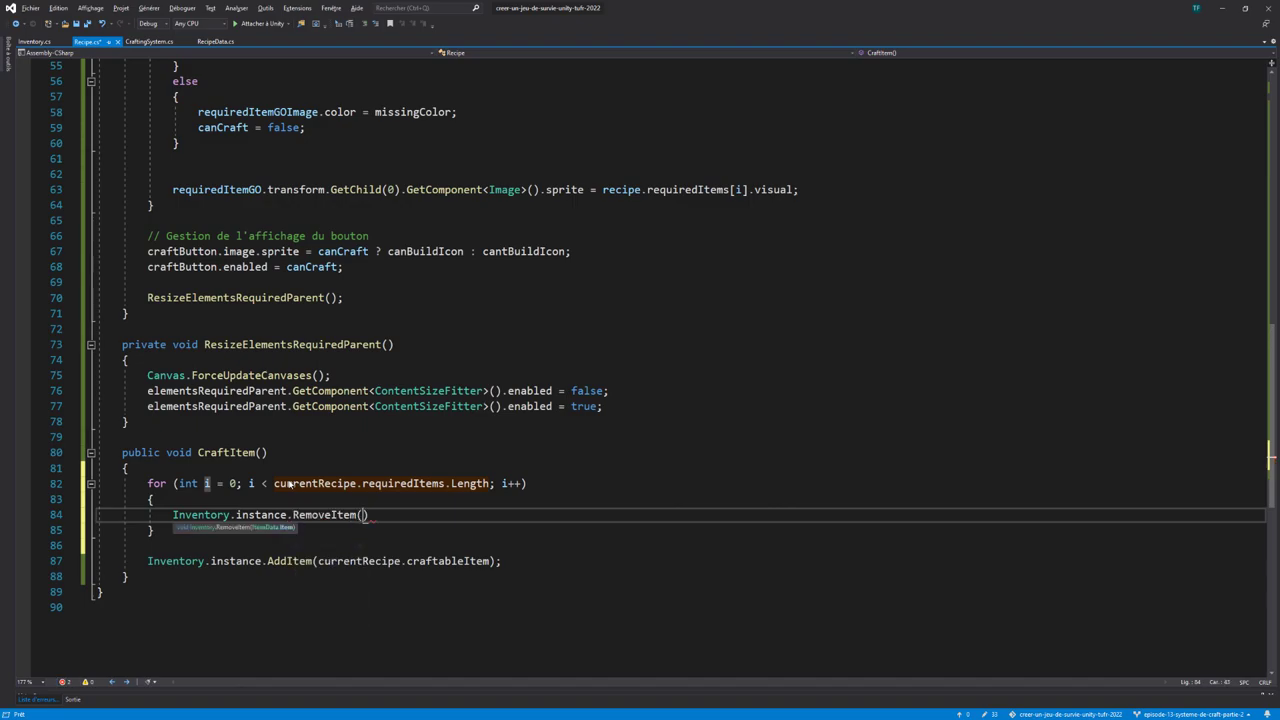
Complete line 84 as Inventory.instance.RemoveItem(currentRecipe.requiredItems[i]);
type("currentRecipe")
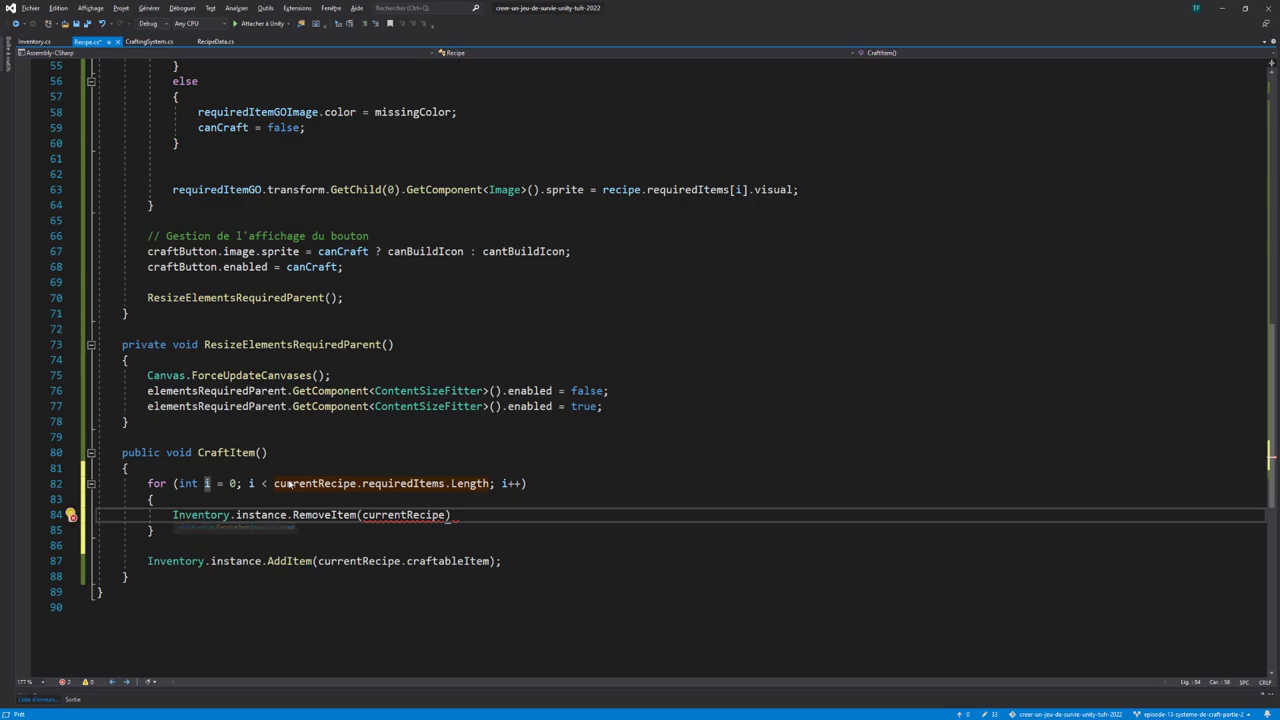
type(".requ")
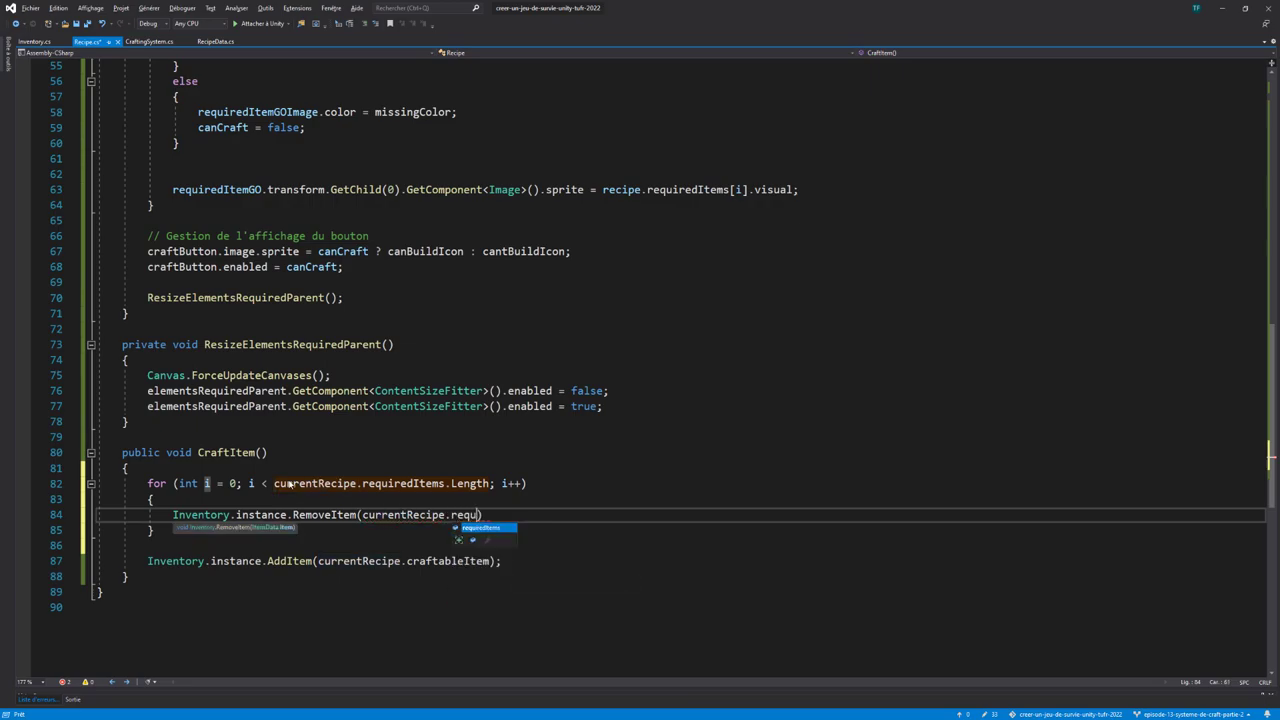
key("Tab")
type("[i])")
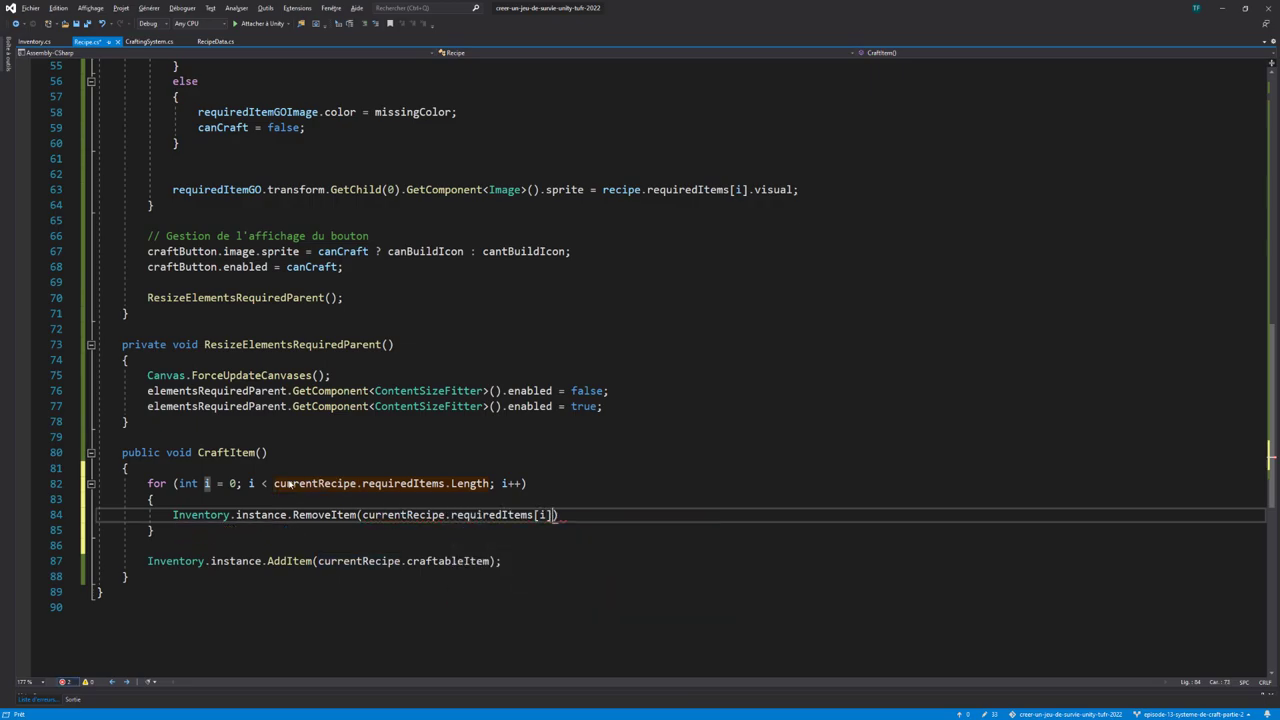
type(";")
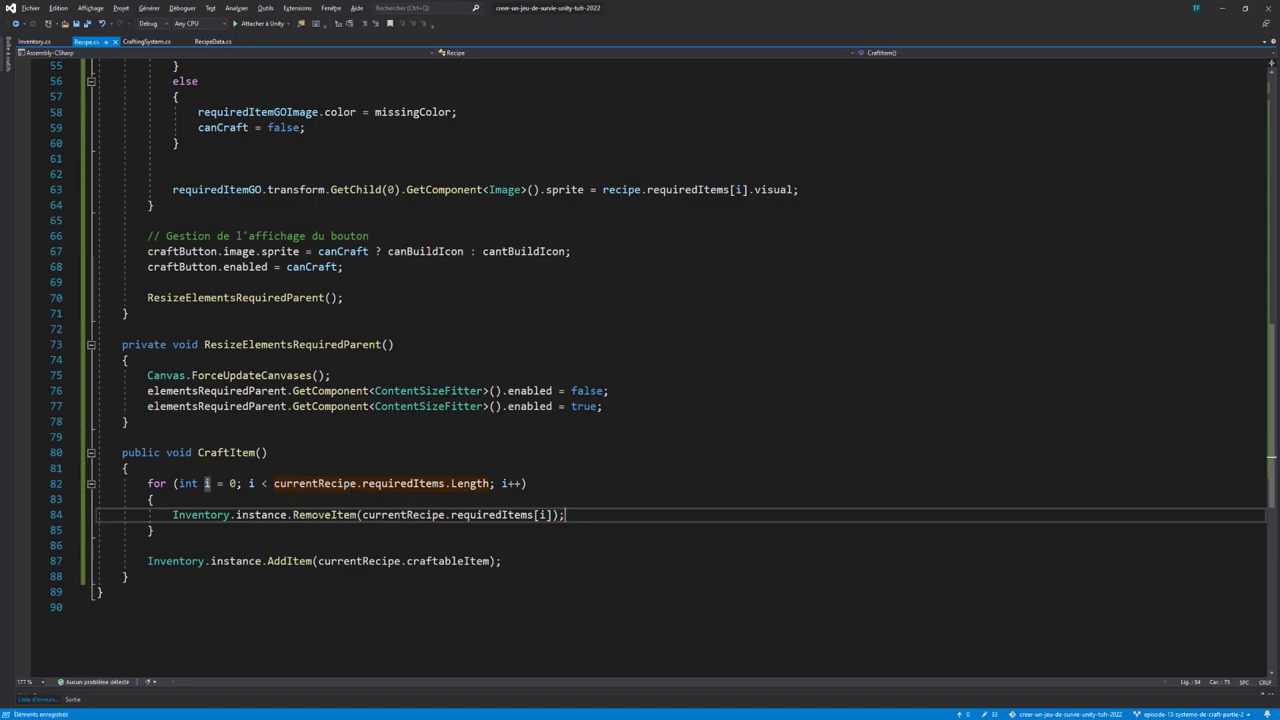
Review the finished for loop on lines 82–85, then return to Unity
left_click(153, 530)
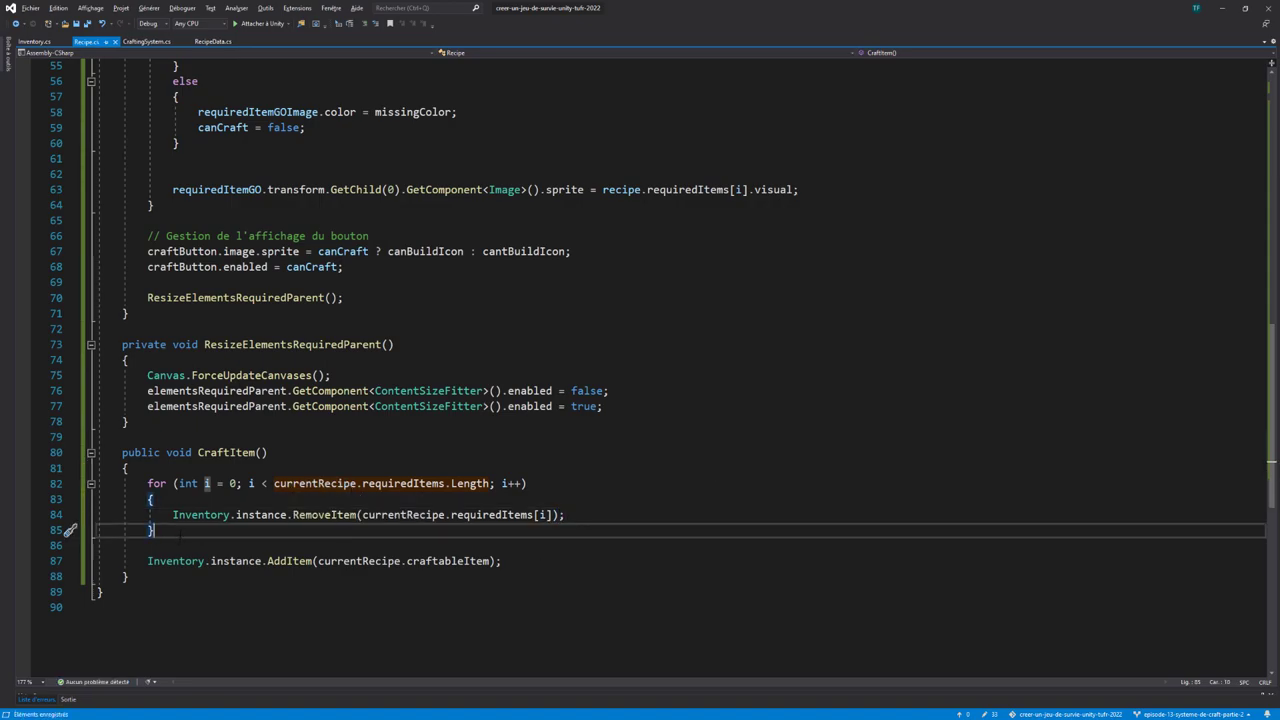
left_click_drag(155, 532, 147, 483)
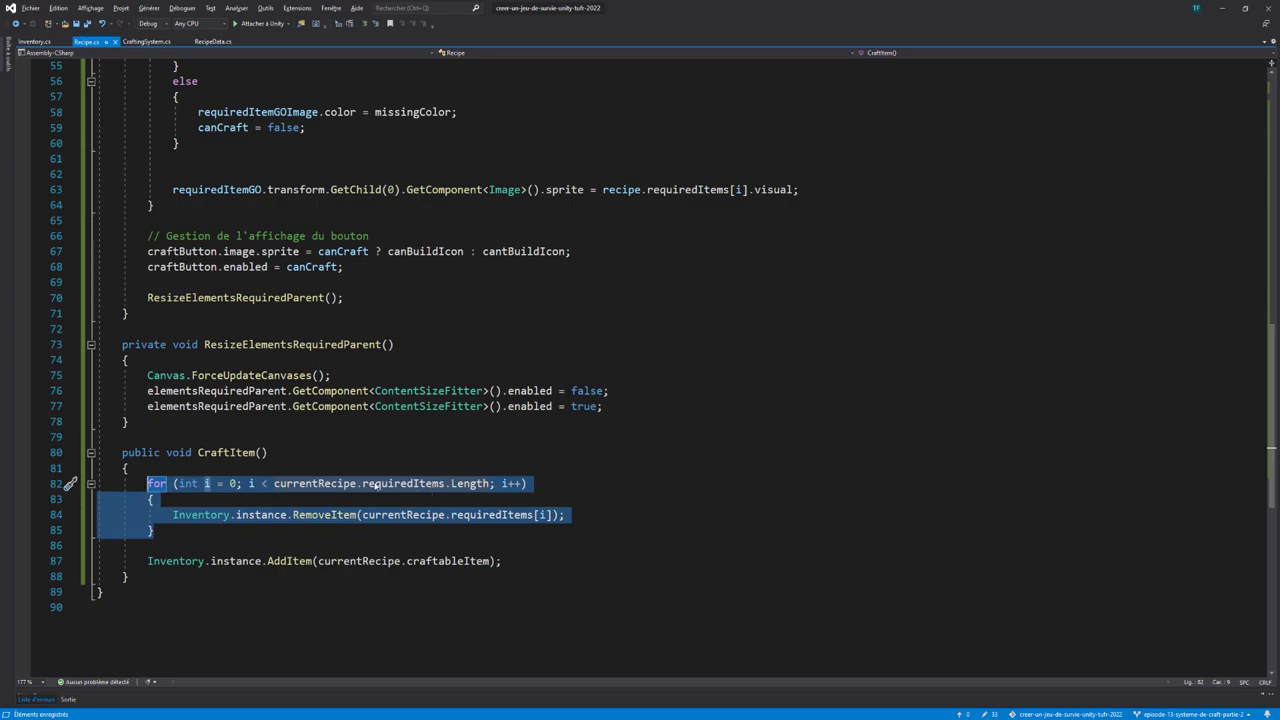
scroll(422, 485, "down", 2)
left_click(478, 440)
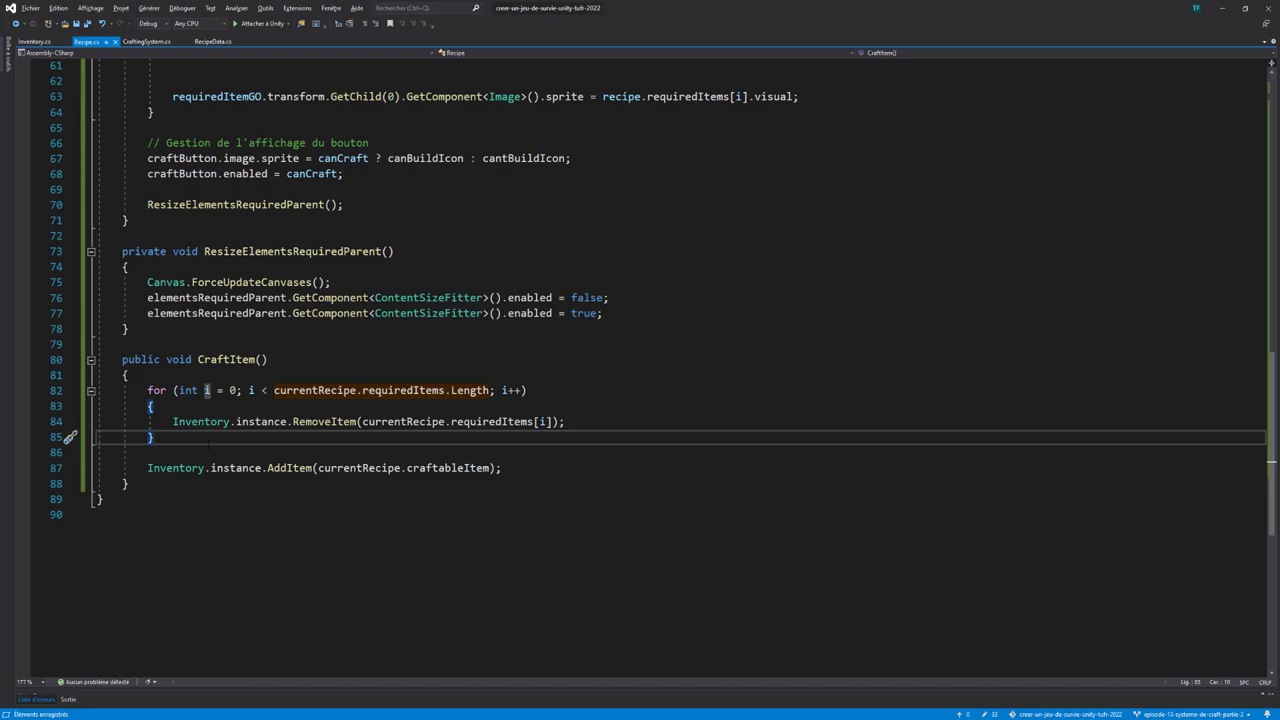
key("alt+Tab")
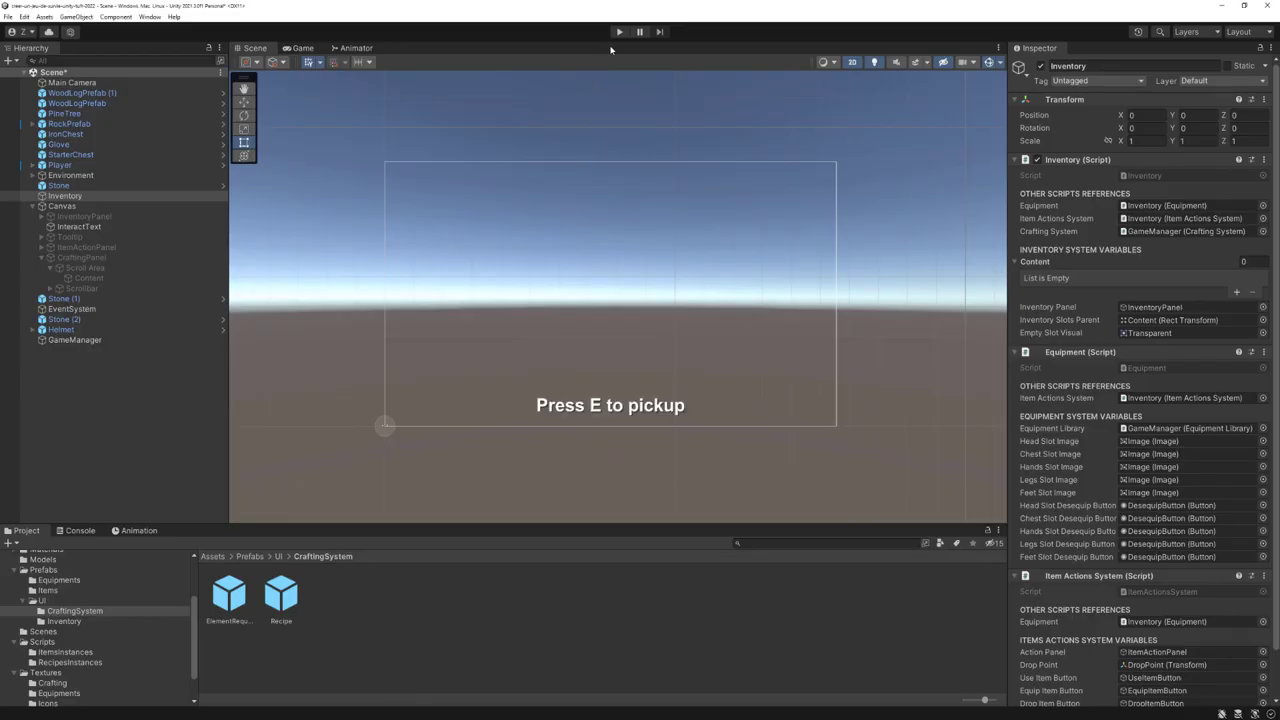
Enter play mode and pick up the nearby stone and wood log
left_click(620, 32)
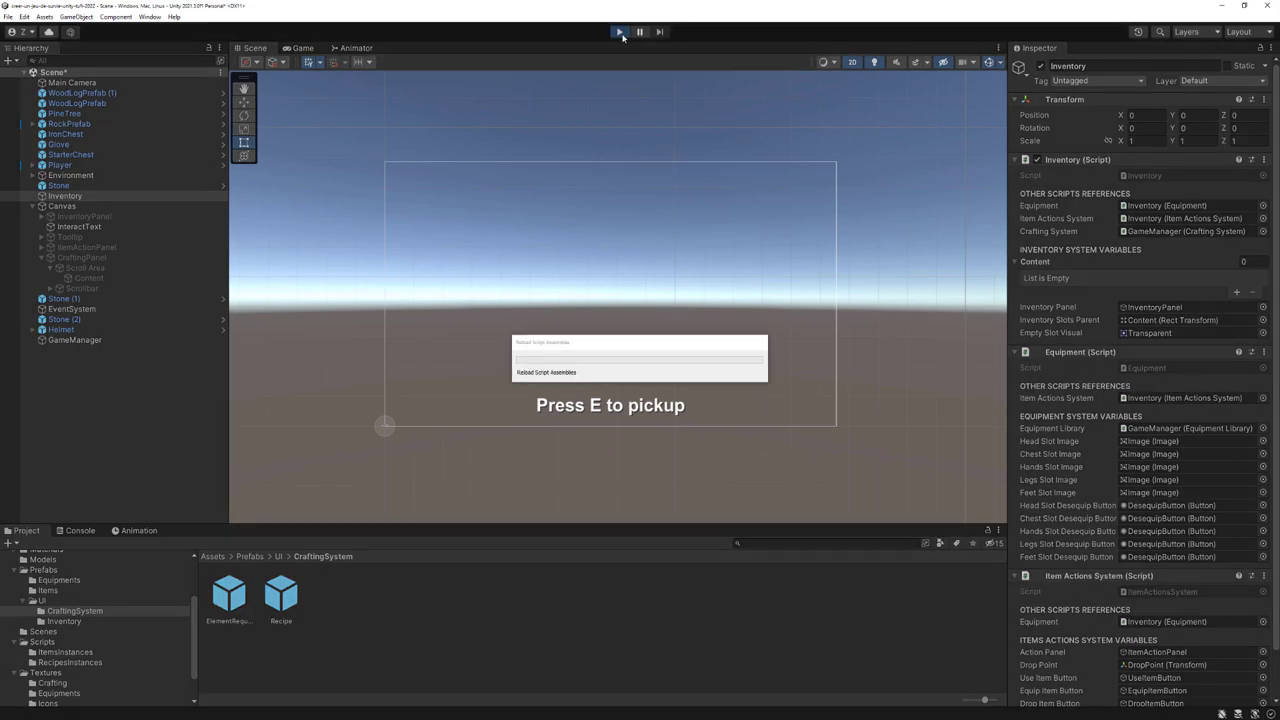
key("e")
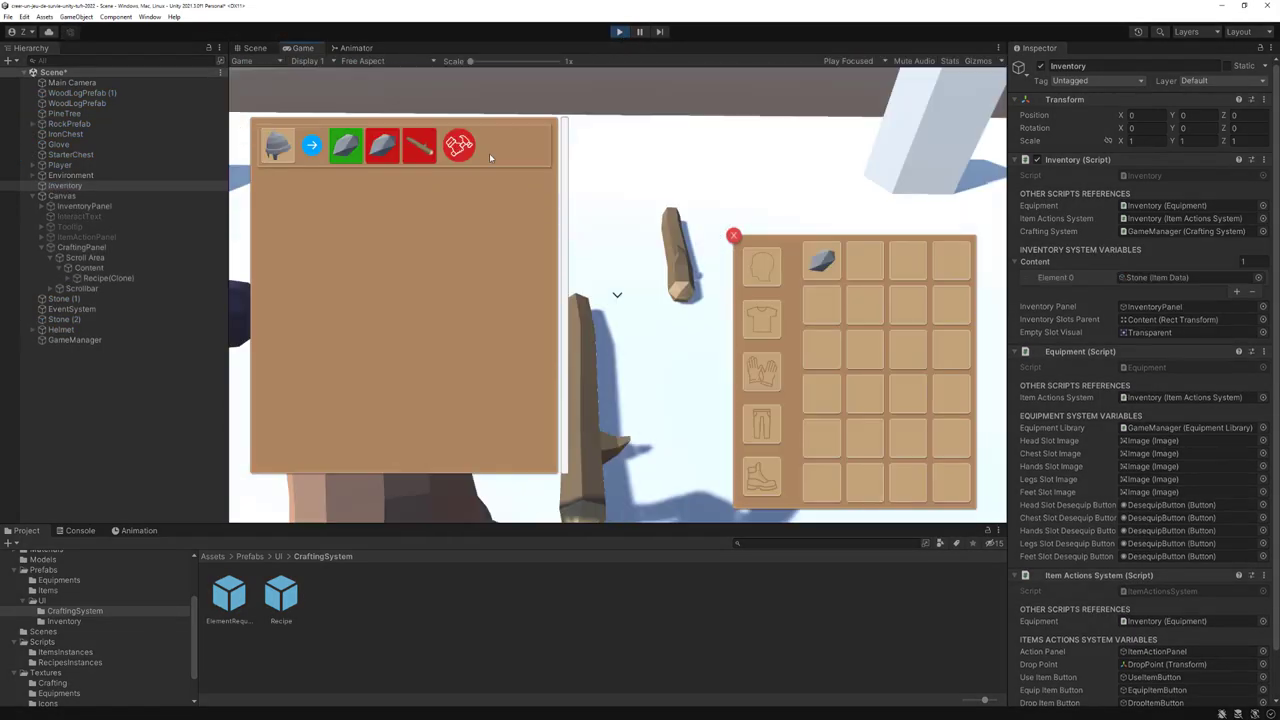
key("e")
key("e")
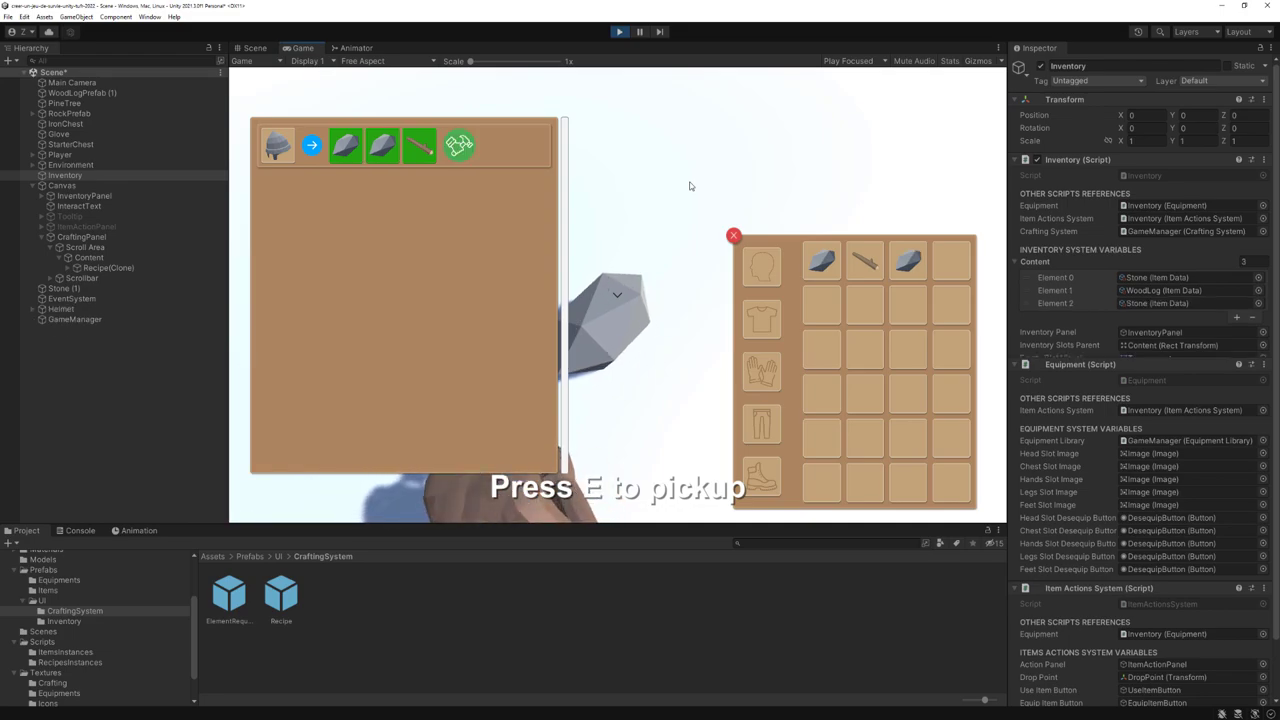
Craft the Iron Helmet from the stones and wood, then walk the character around
key("a")
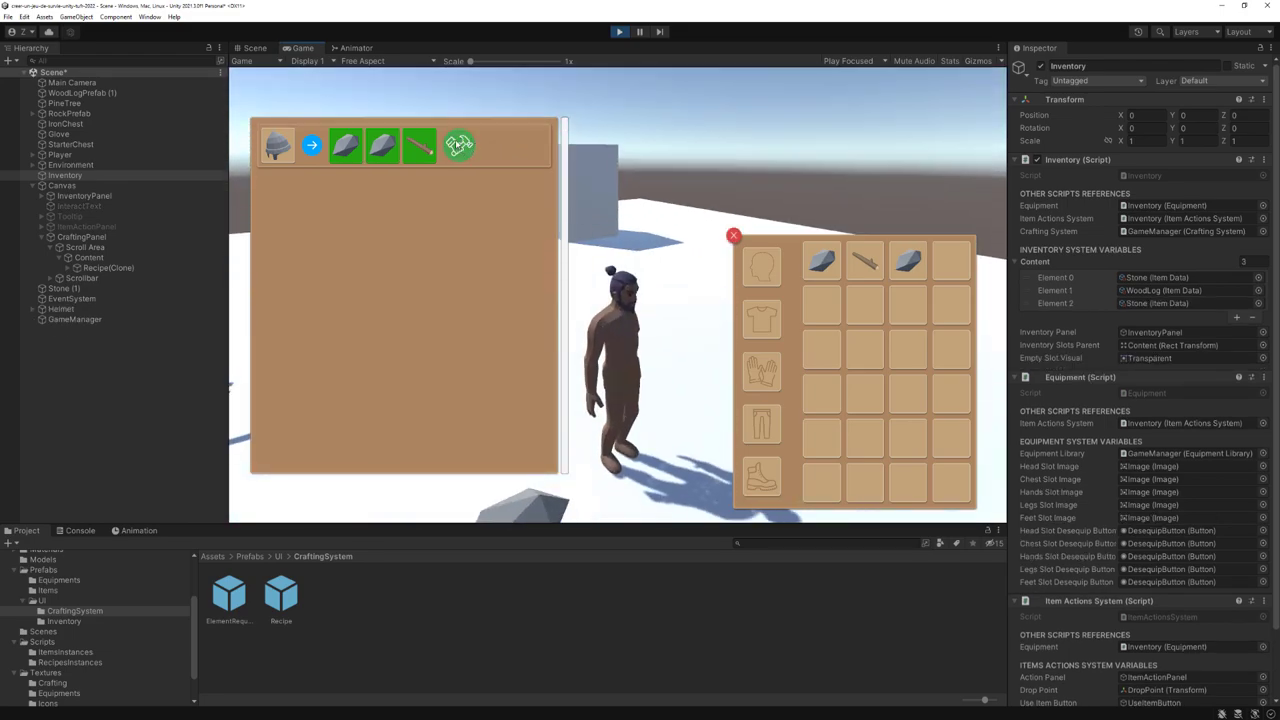
left_click(460, 146)
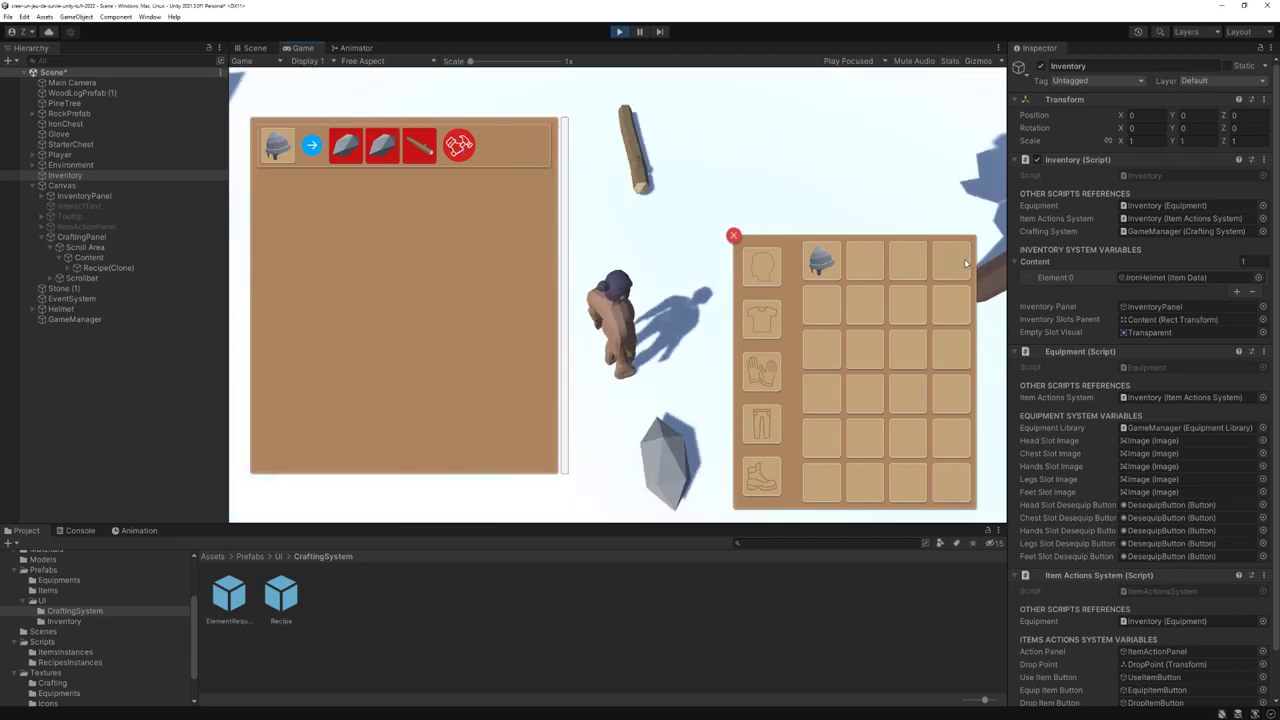
key("s")
key("w")
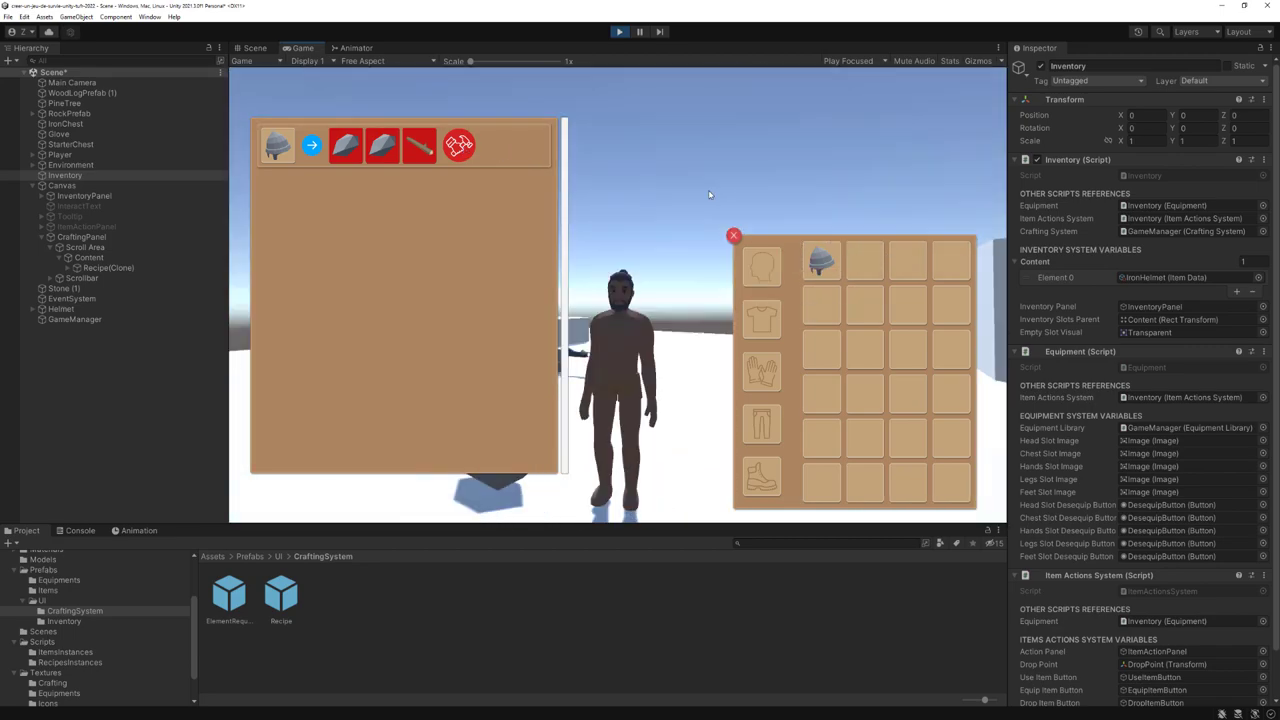
key("a")
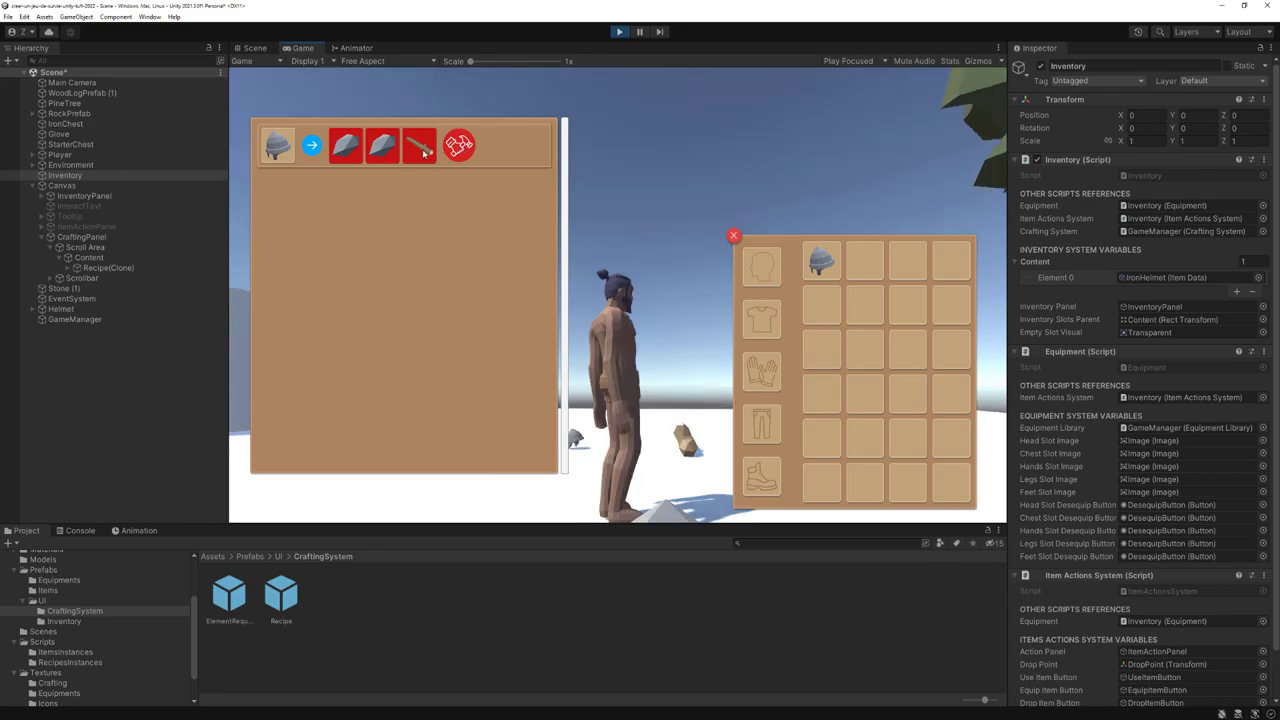
key("w")
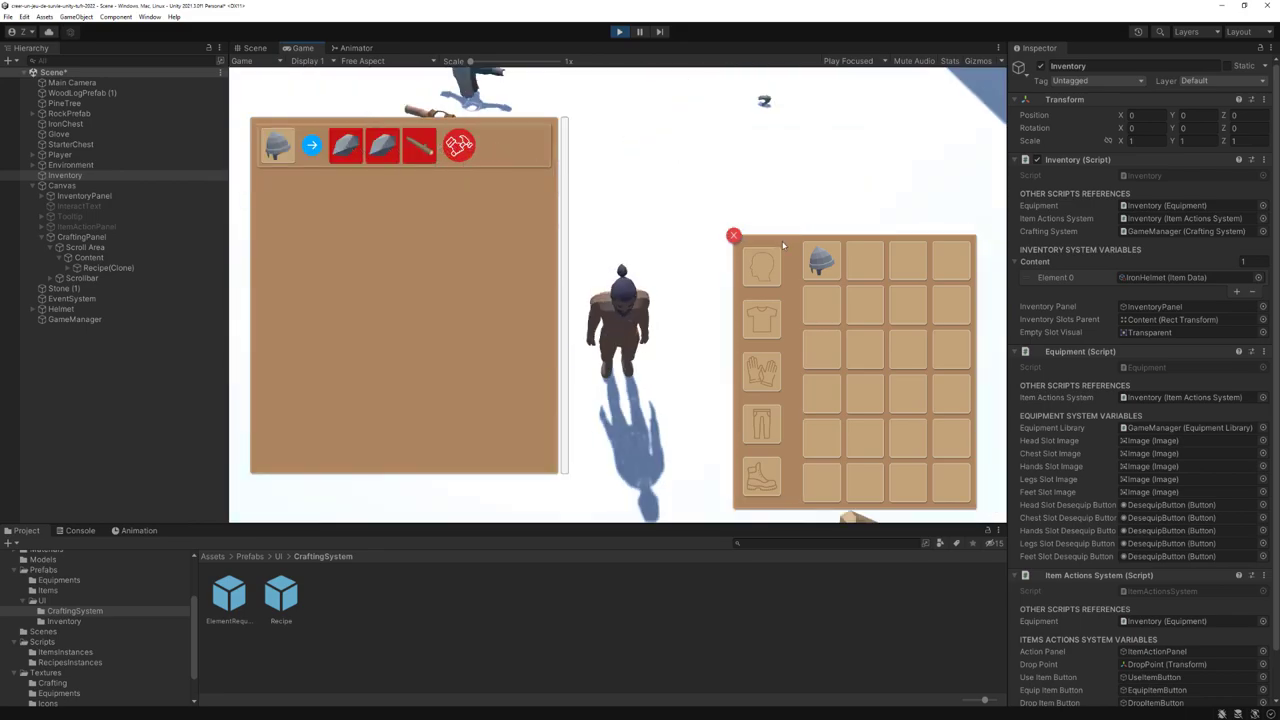
Close the crafting panel, equip the crafted helmet, then unequip it
key("a")
key("c")
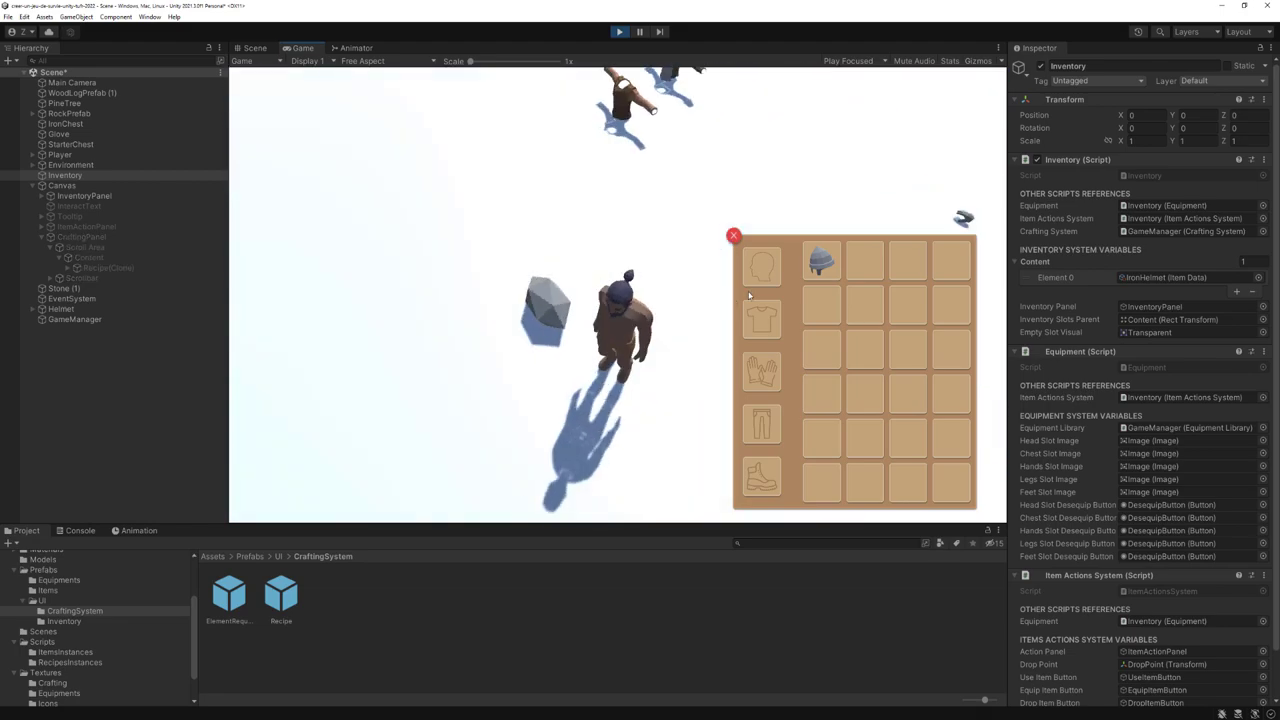
left_click(821, 261)
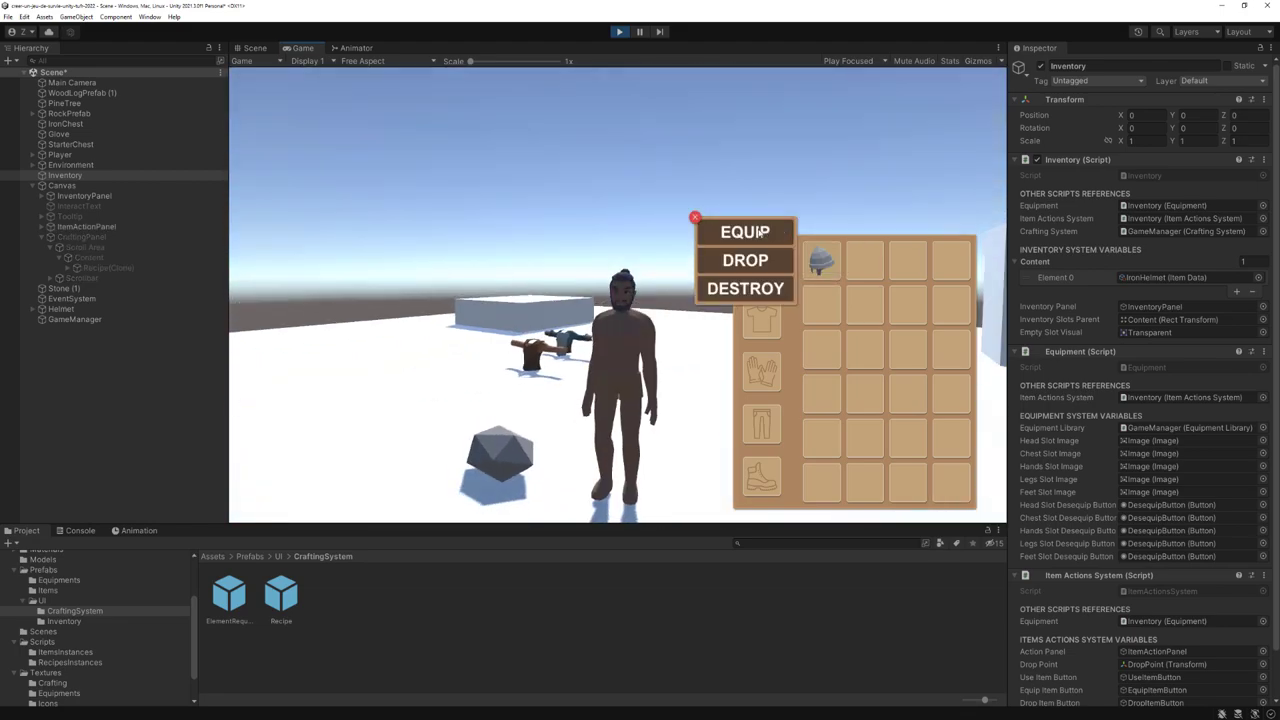
left_click(762, 231)
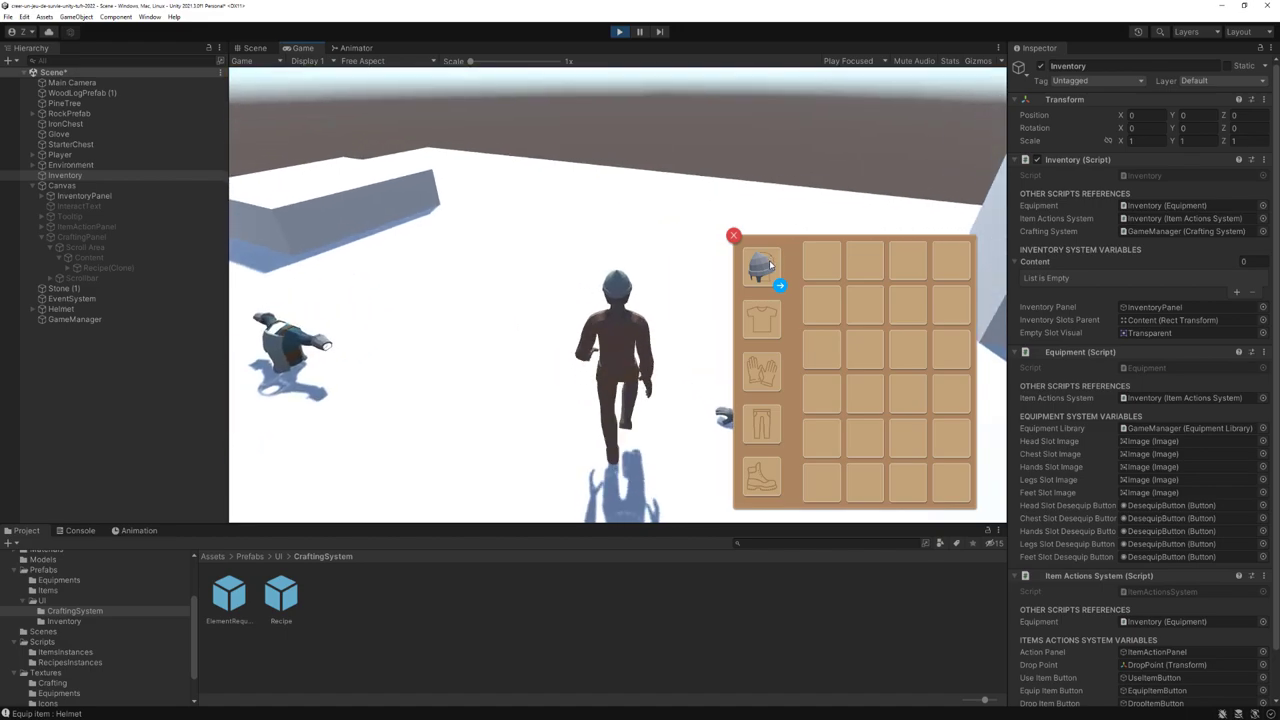
left_click(779, 285)
Drop the helmet, recover and destroy it, close the inventory, and stop play mode
left_click(820, 259)
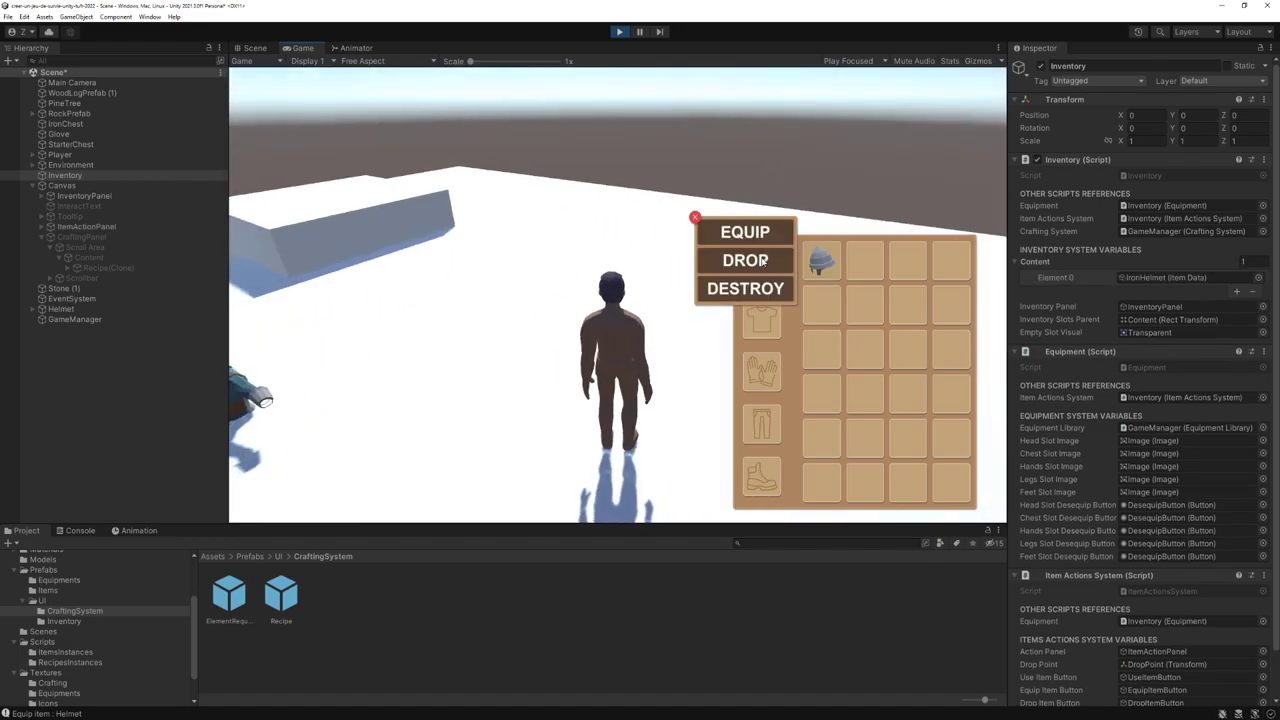
left_click(745, 260)
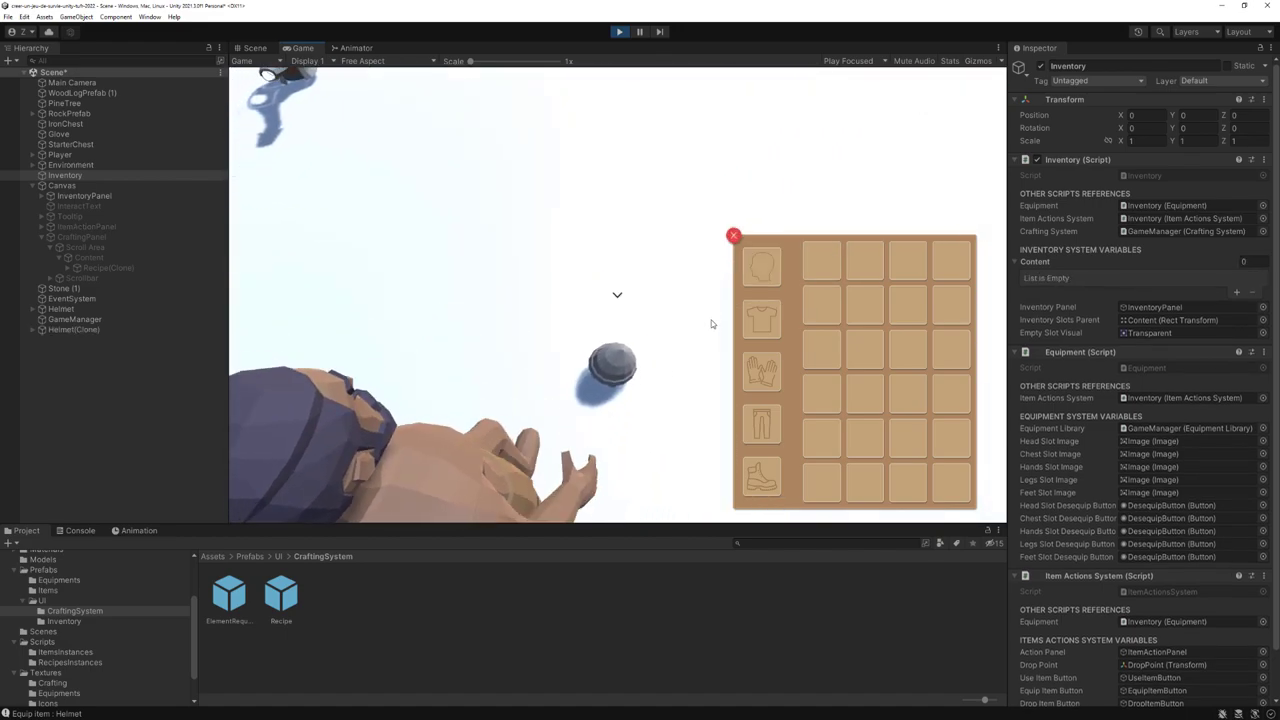
left_click(807, 266)
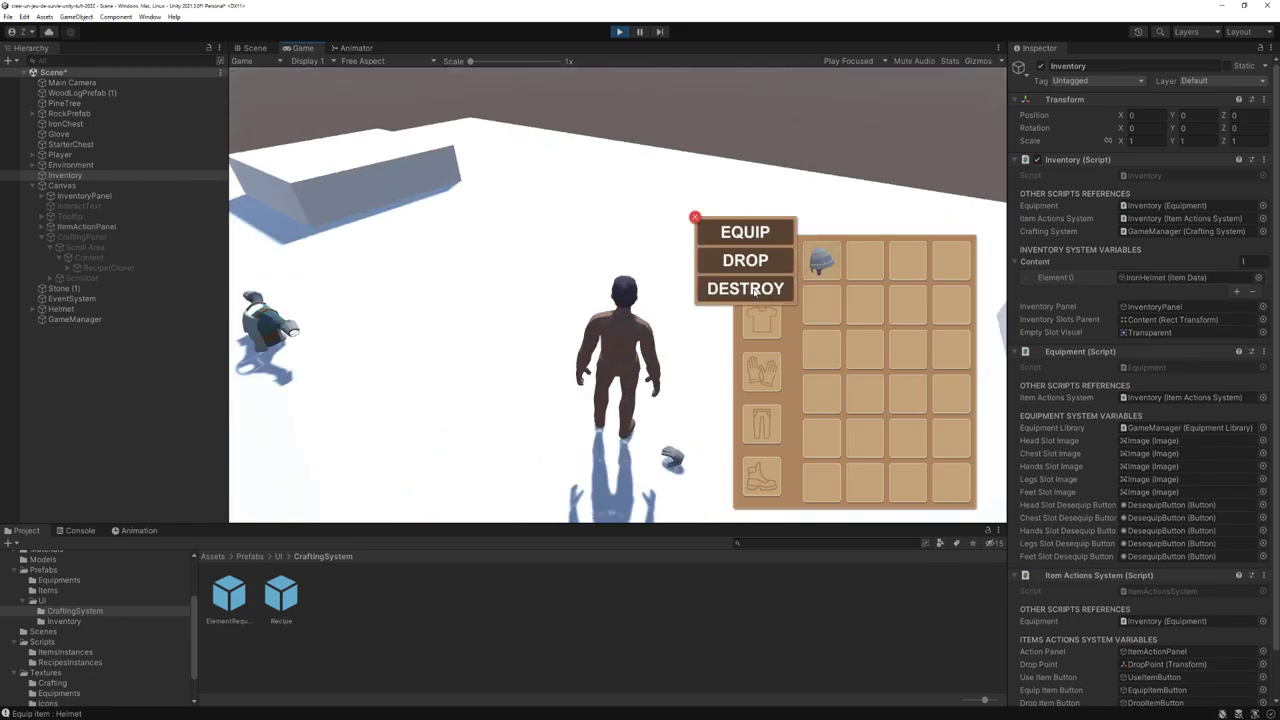
left_click(745, 263)
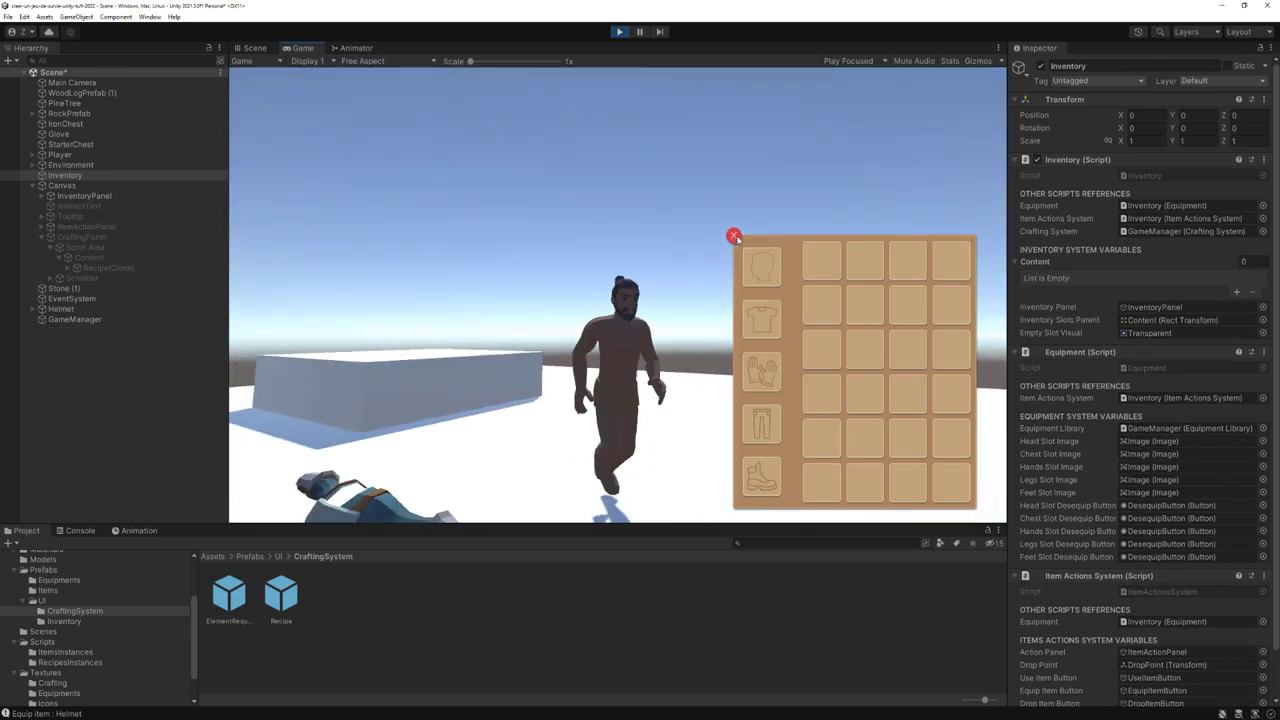
left_click(735, 237)
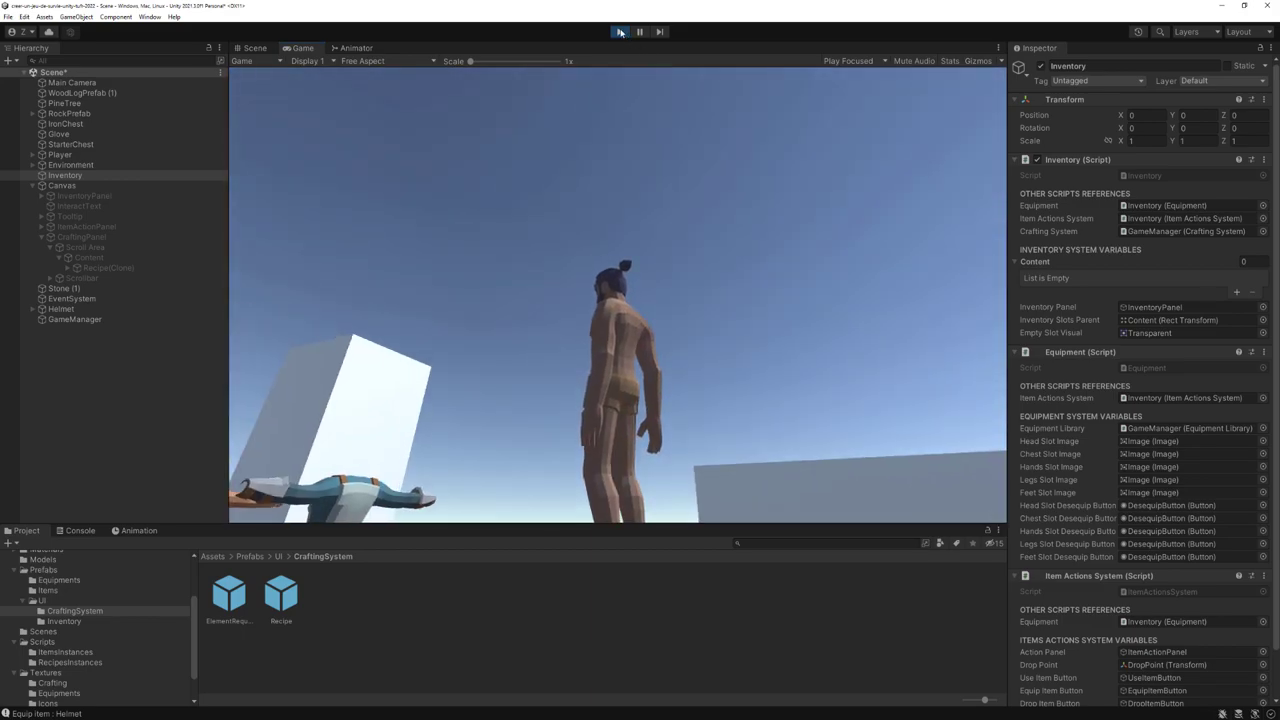
left_click(620, 32)
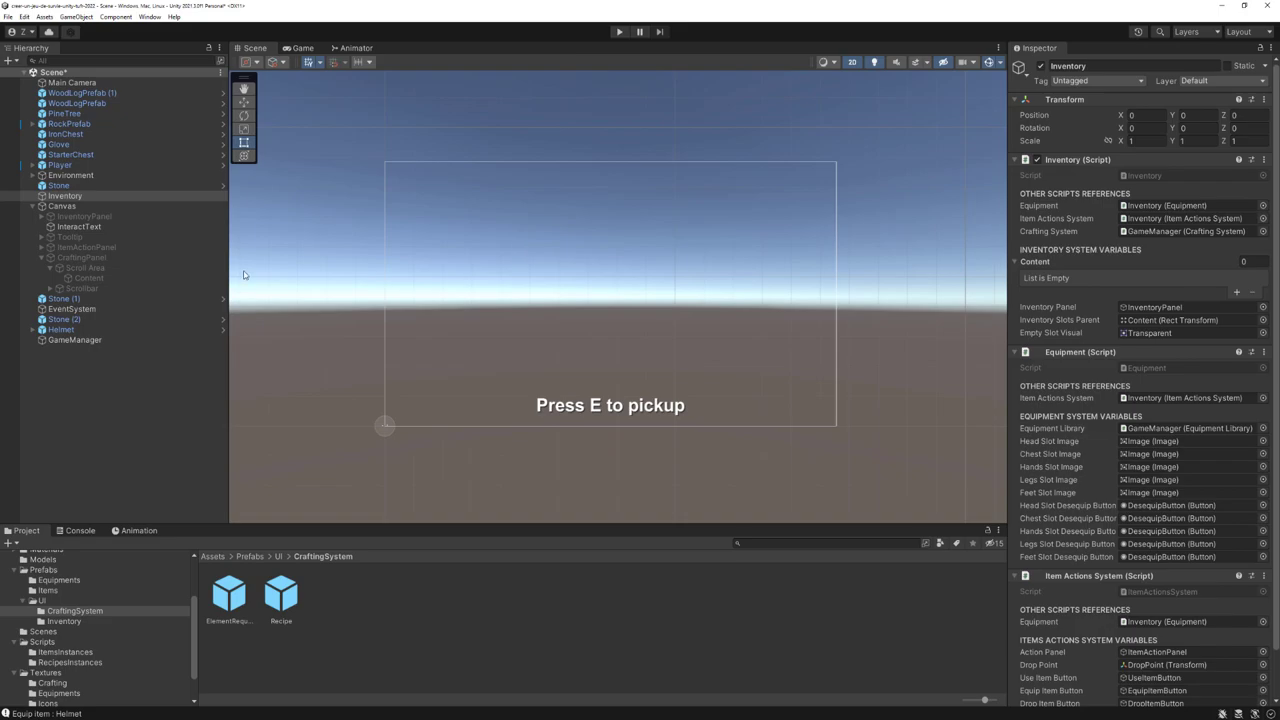
Select CraftingPanel and tick its active checkbox so the brown panel shows
left_click(82, 257)
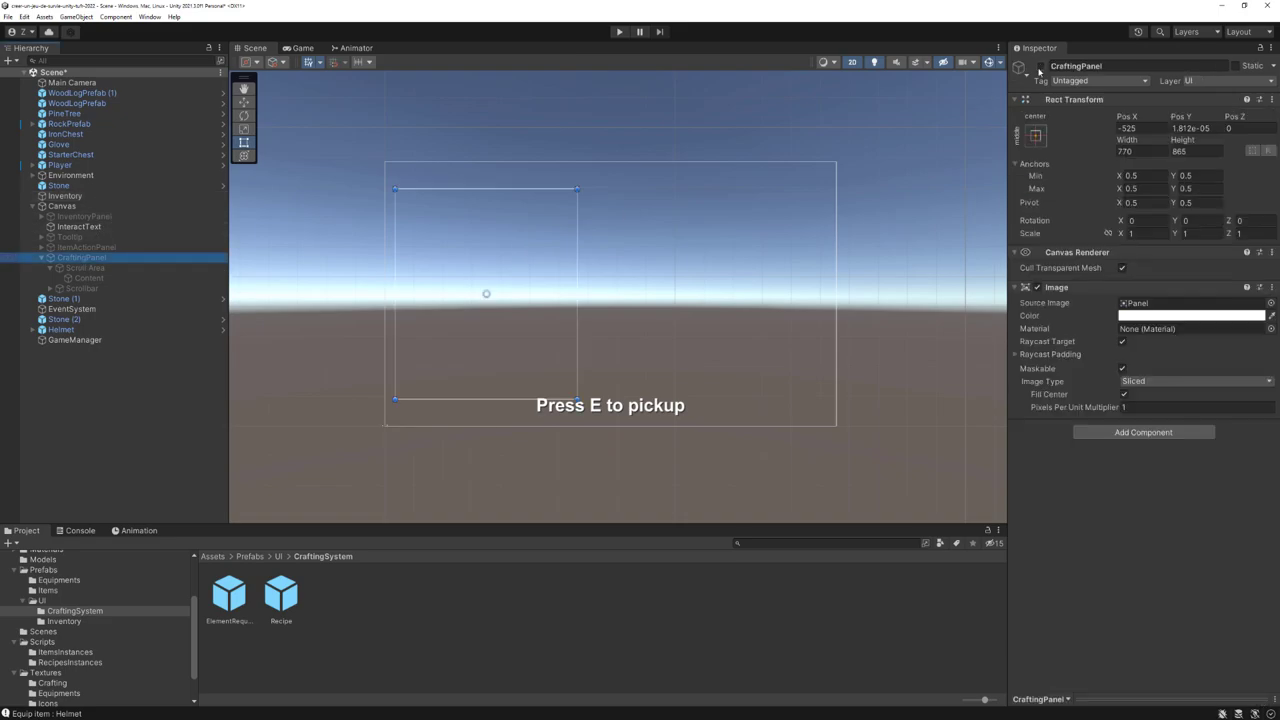
left_click(1040, 66)
scroll(390, 185, "up", 3)
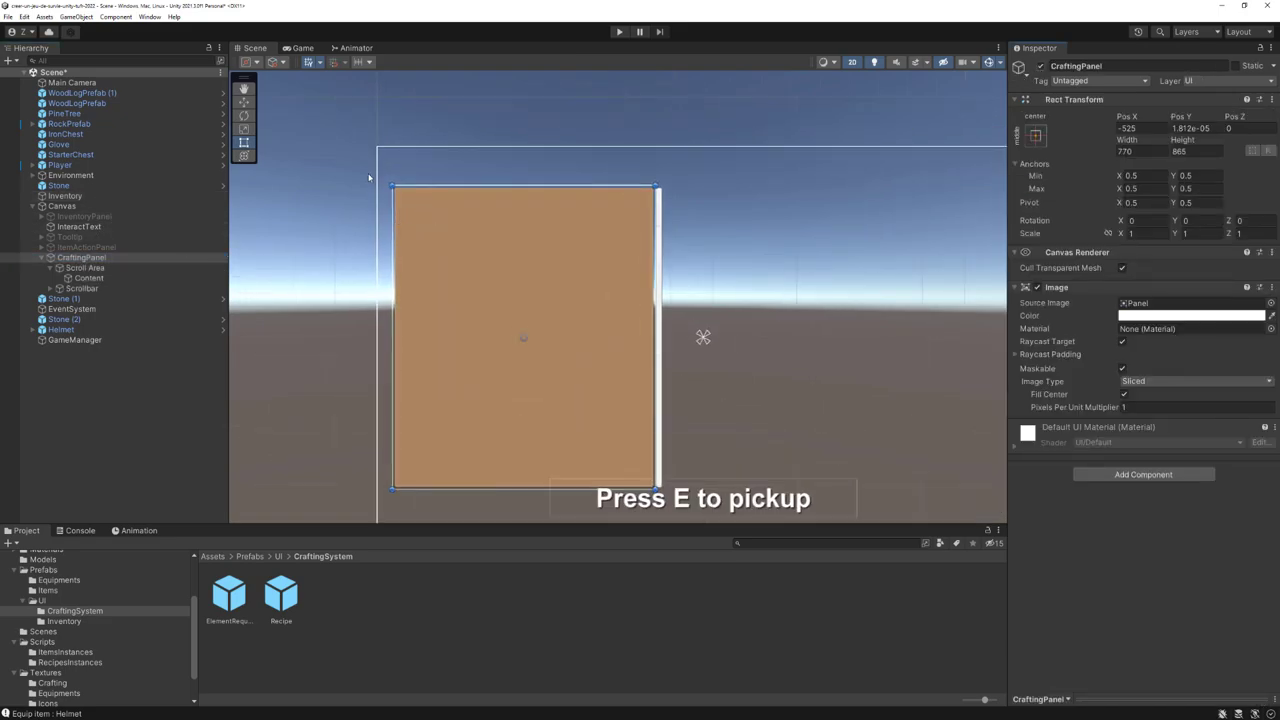
scroll(399, 188, "up", 1)
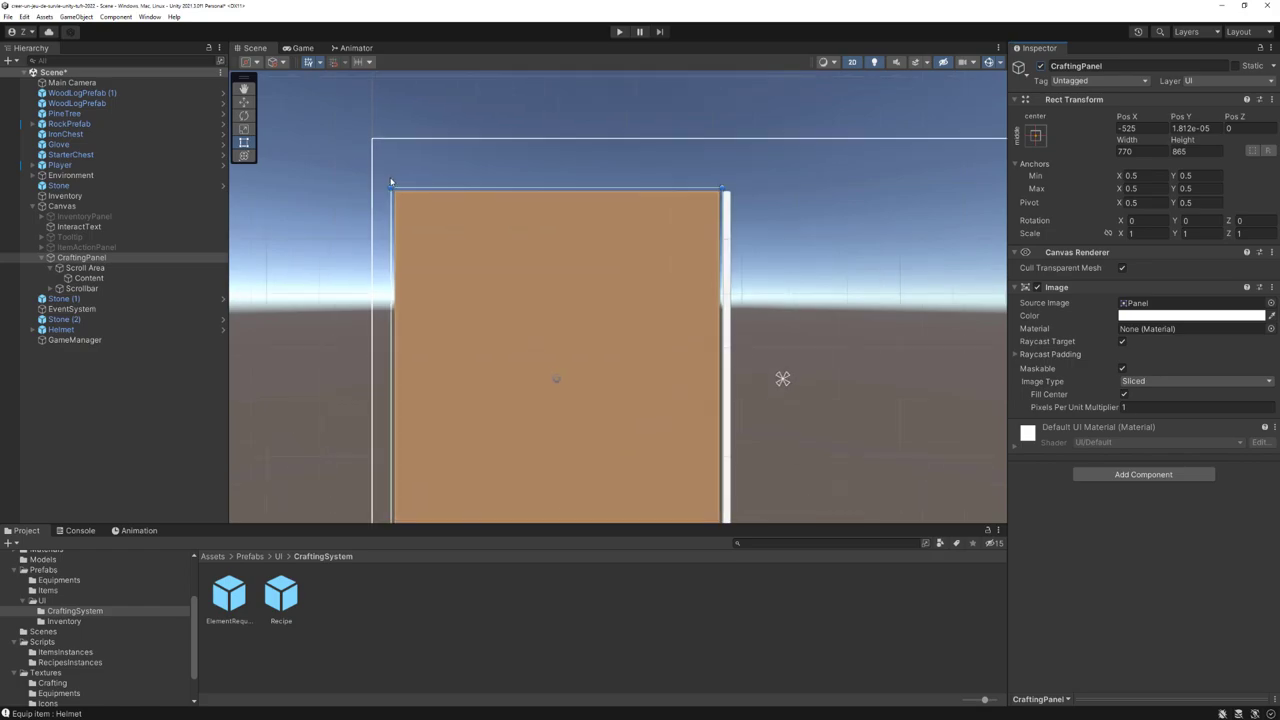
scroll(399, 188, "up", 2)
scroll(379, 146, "up", 2)
Create a UI Image inside CraftingPanel using the CloseButton sprite
scroll(447, 209, "up", 1)
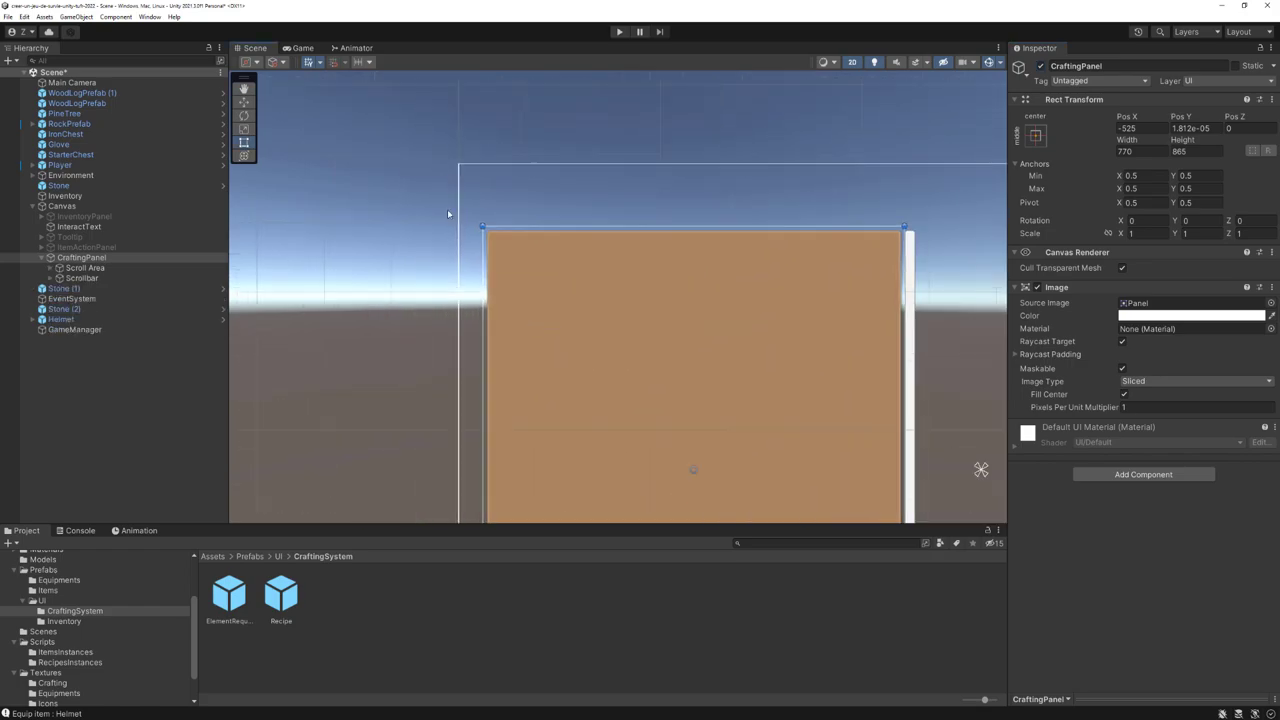
left_click(49, 267)
right_click(81, 259)
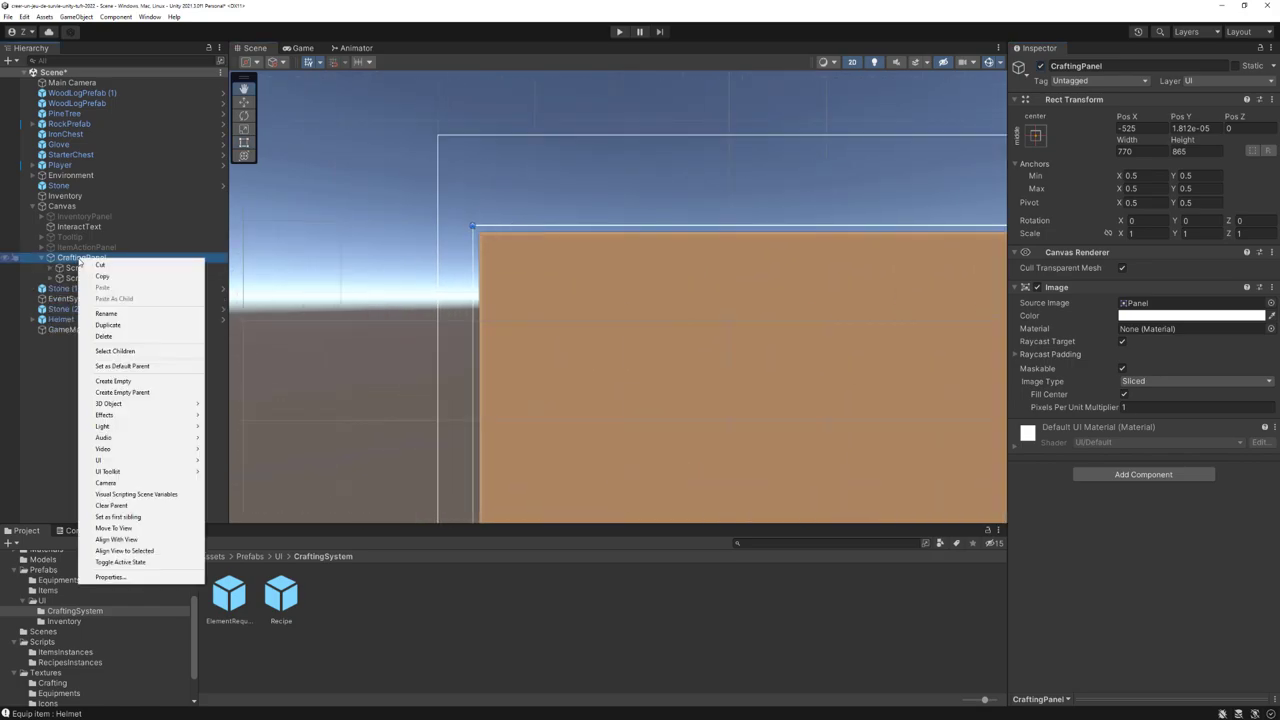
mouse_move(140, 462)
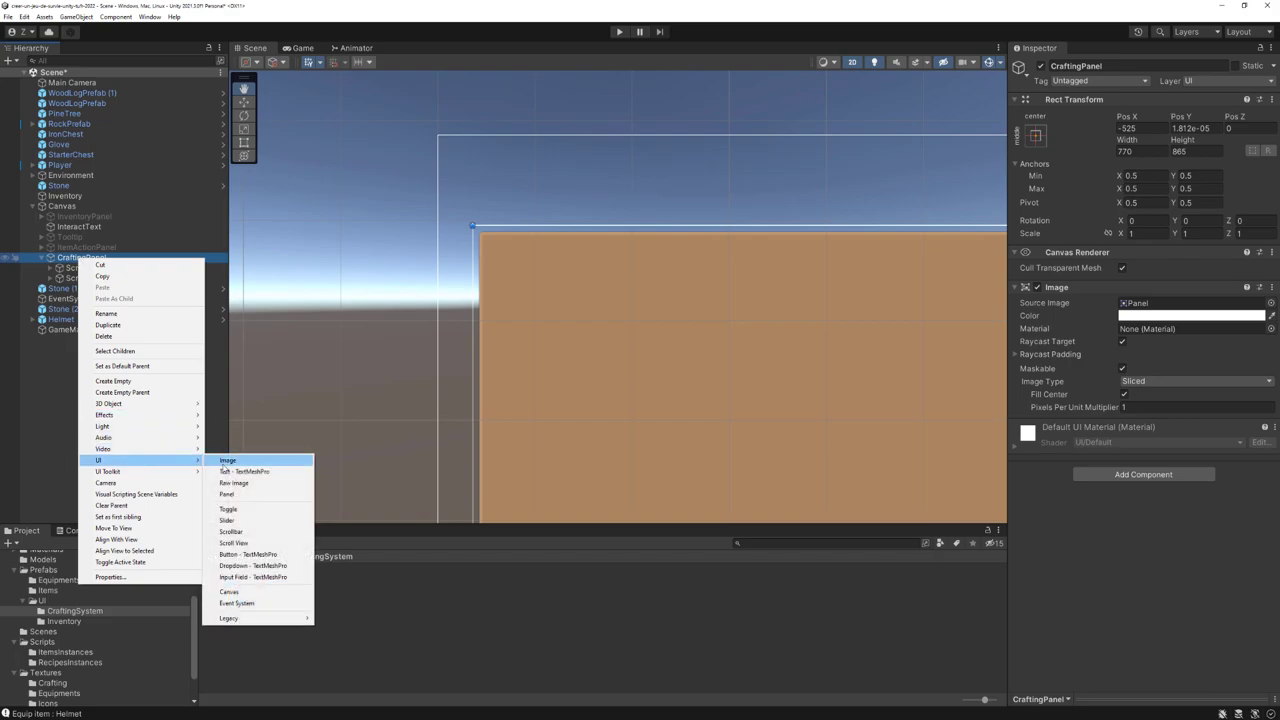
left_click(285, 457)
scroll(766, 363, "down", 5)
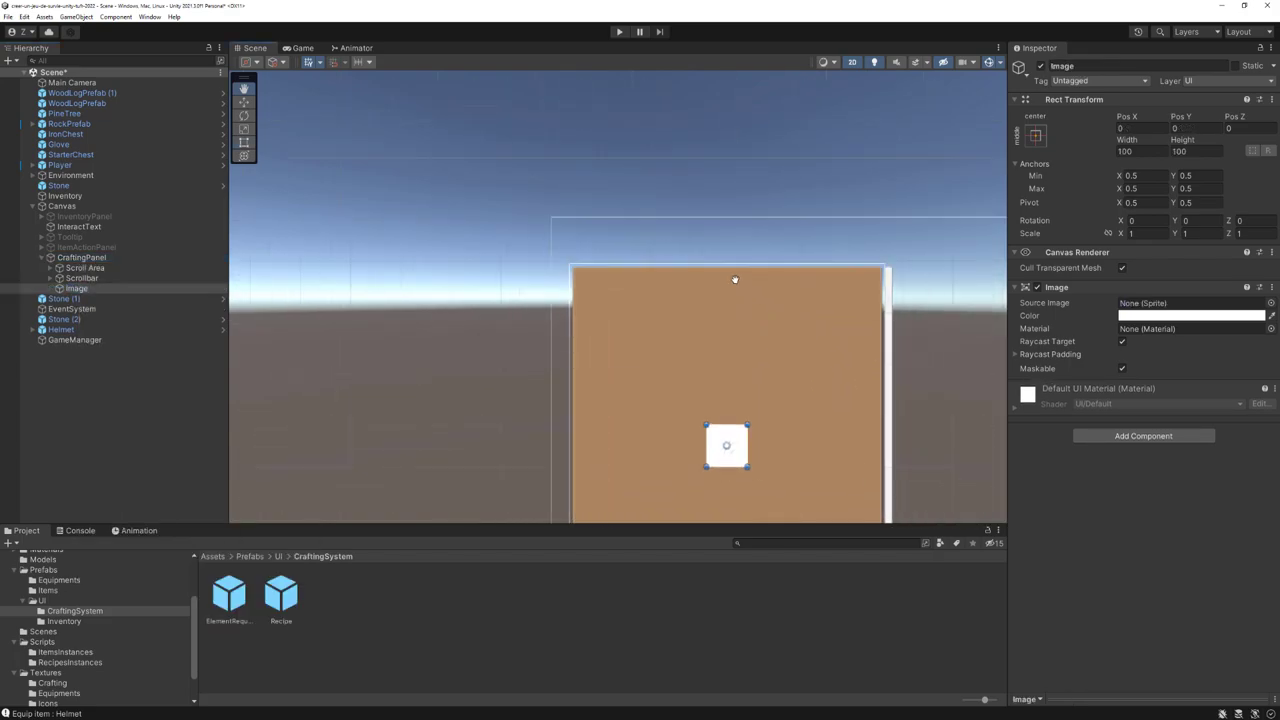
left_click(1270, 302)
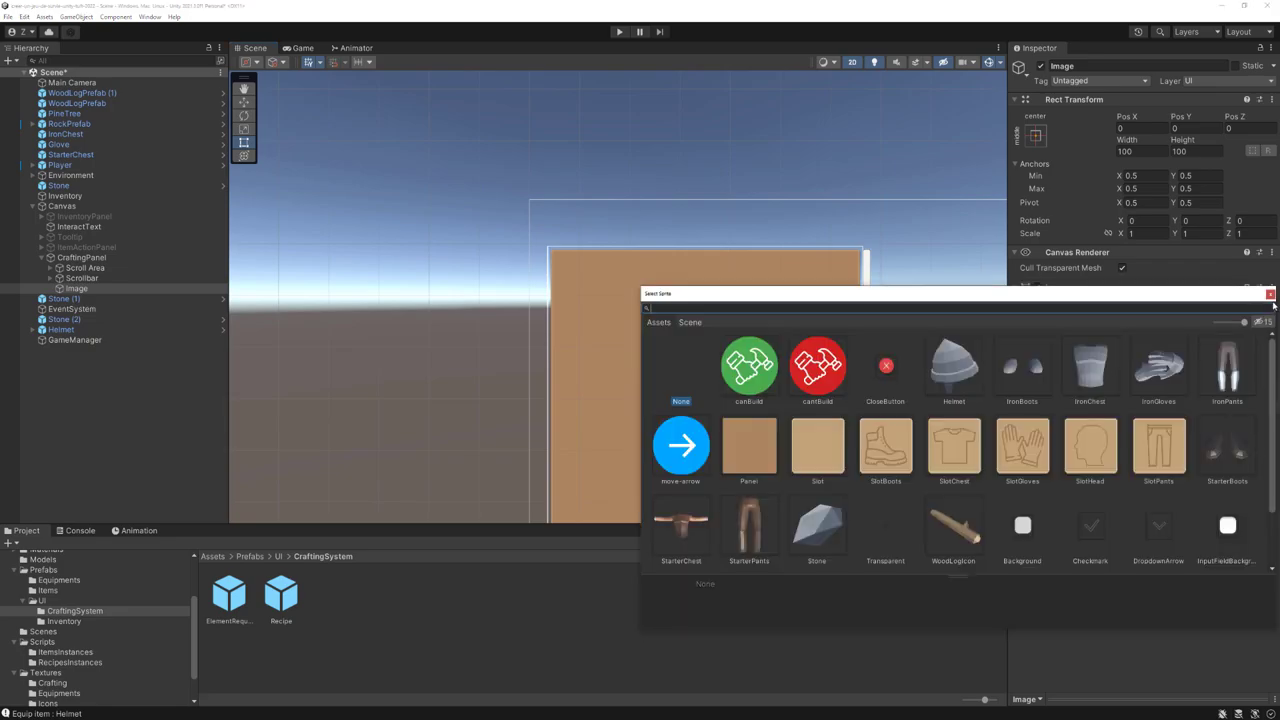
double_click(886, 365)
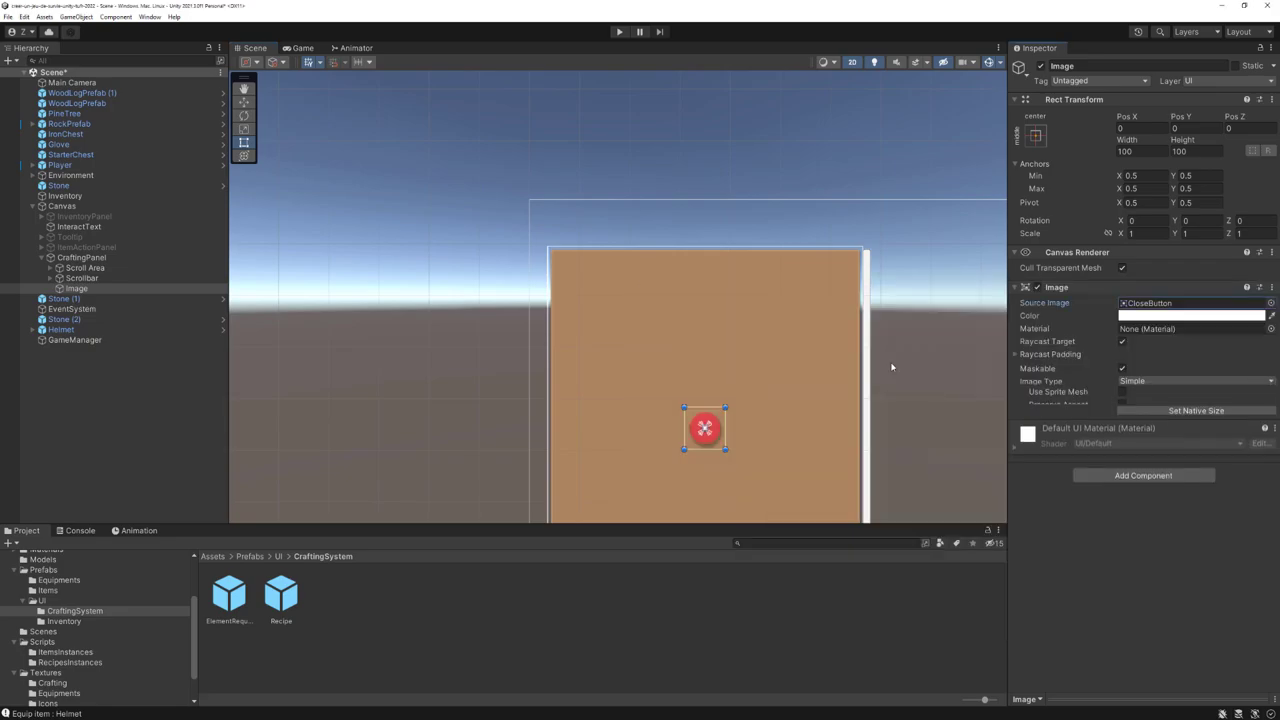
Size the image 50×50, anchor it top-left, and position it at 5, -5
left_click(1143, 151)
type("50")
left_click(1186, 151)
type("50")
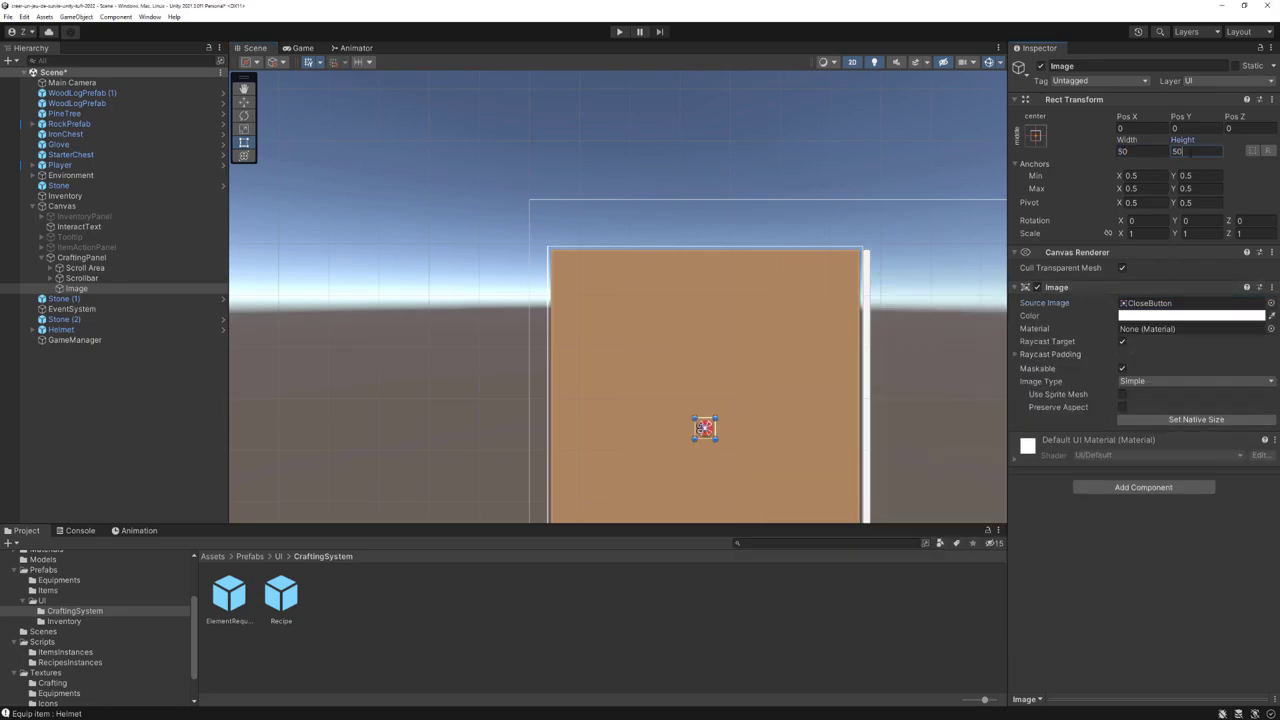
left_click(1037, 136)
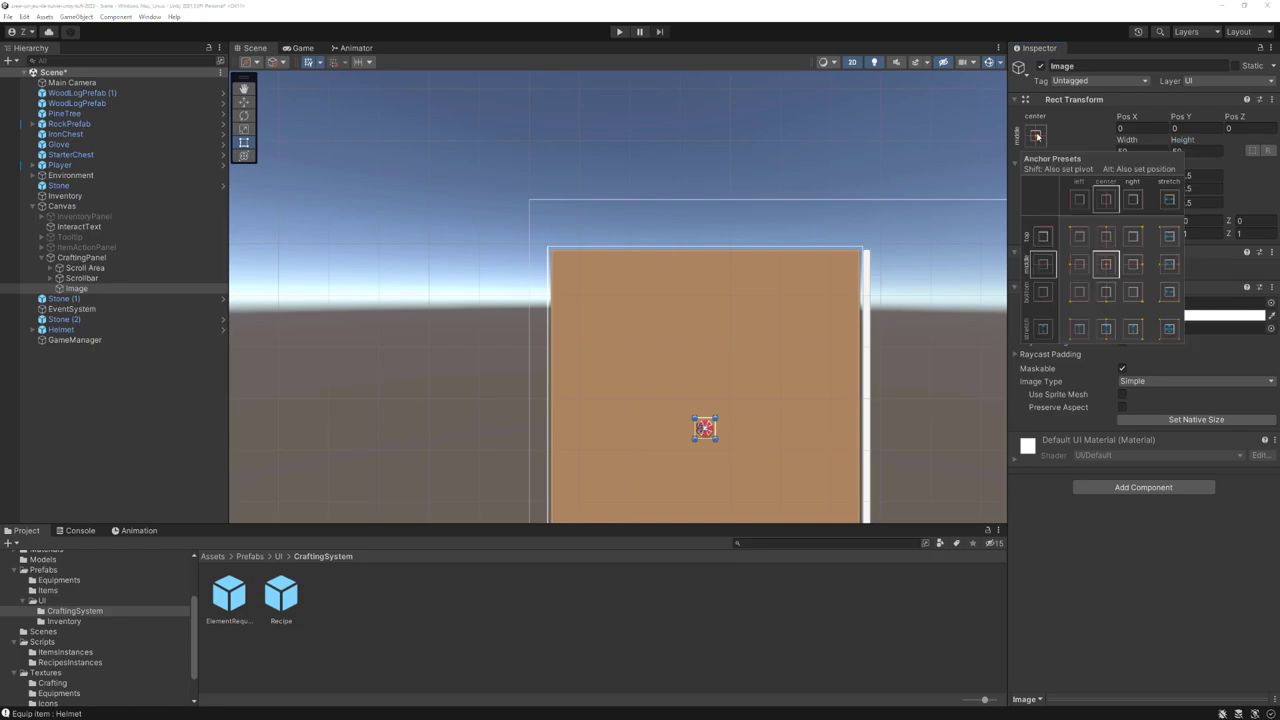
left_click(1080, 236)
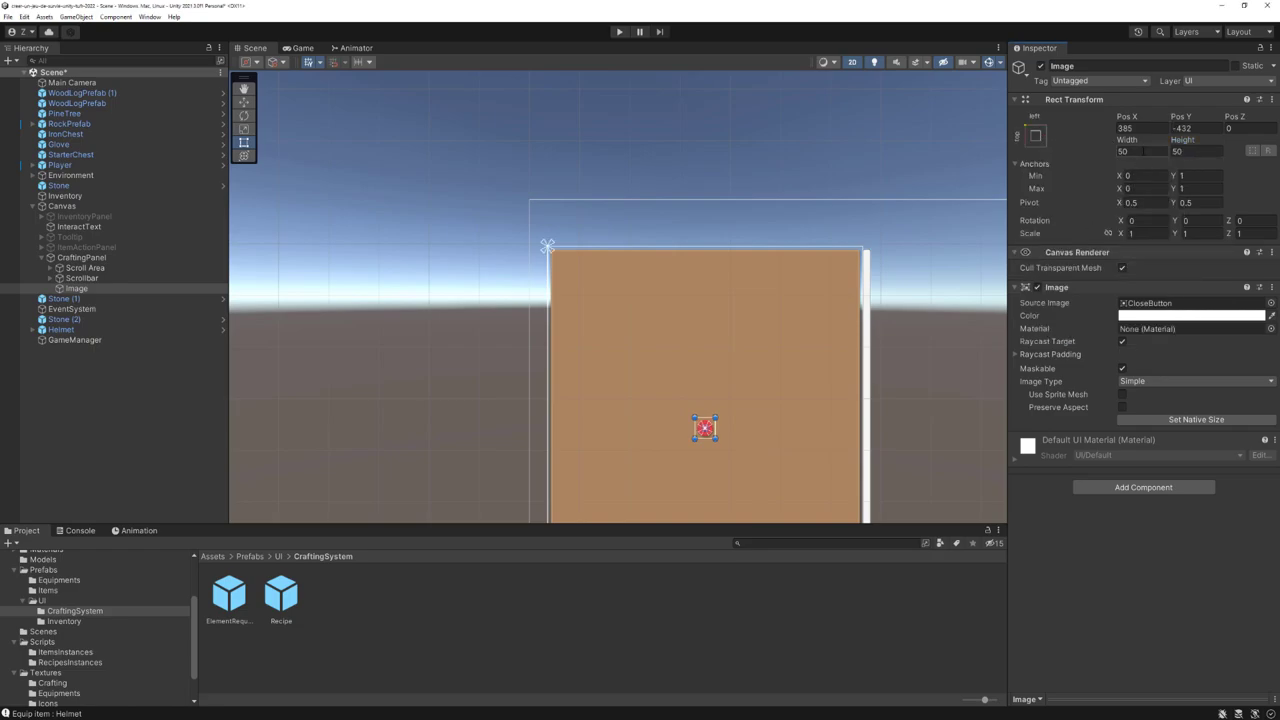
type("5")
type("-5")
Add a Button component to the image with a new On Click entry
left_click(1129, 488)
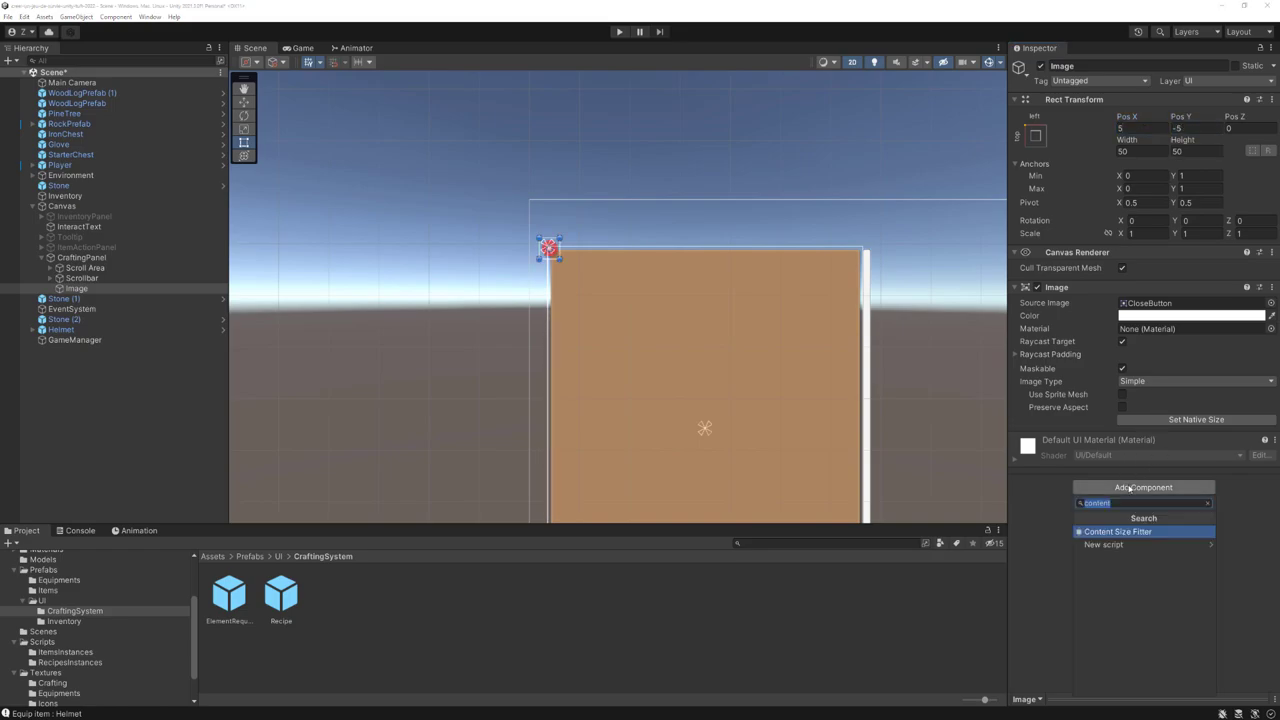
type("button")
key("Return")
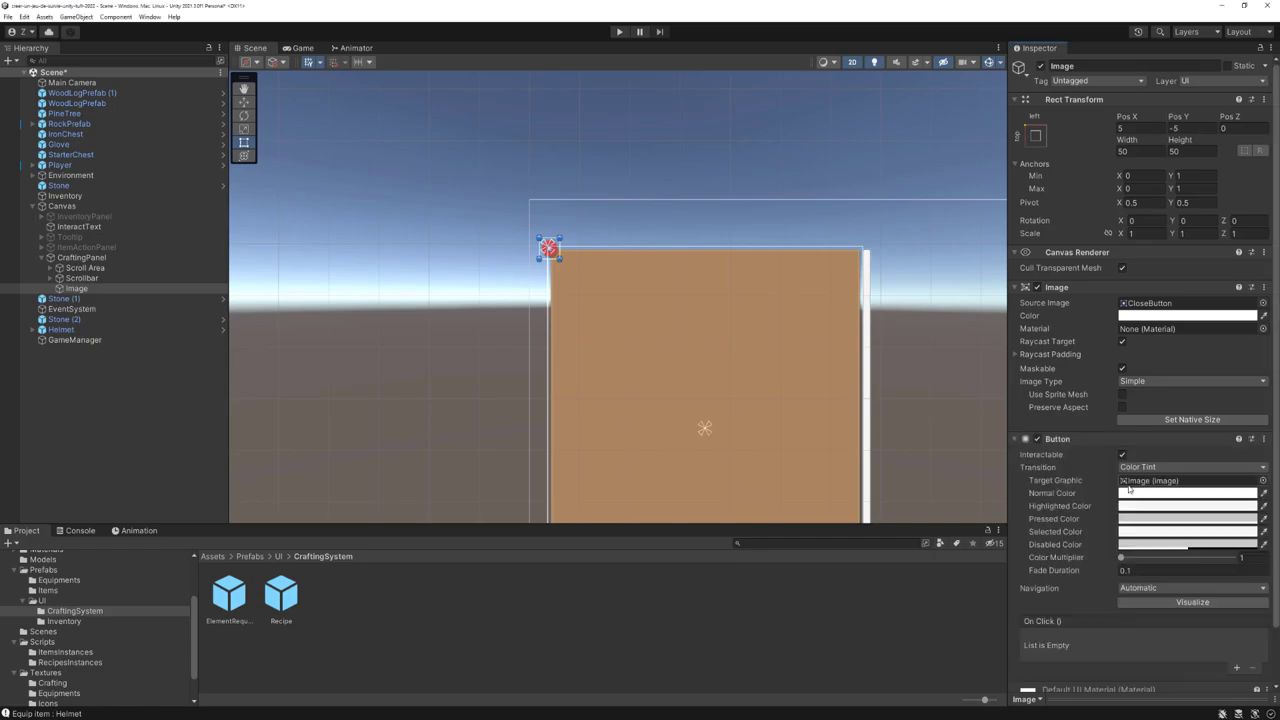
scroll(1075, 478, "down", 3)
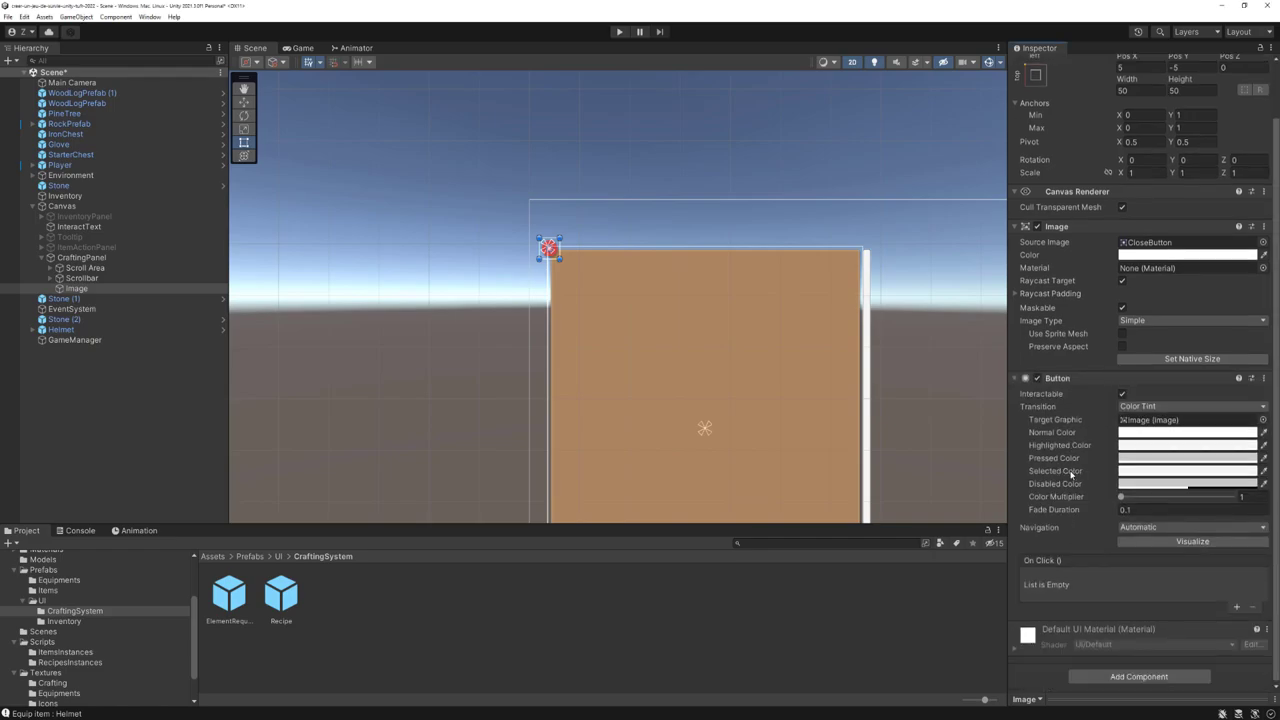
left_click(1236, 608)
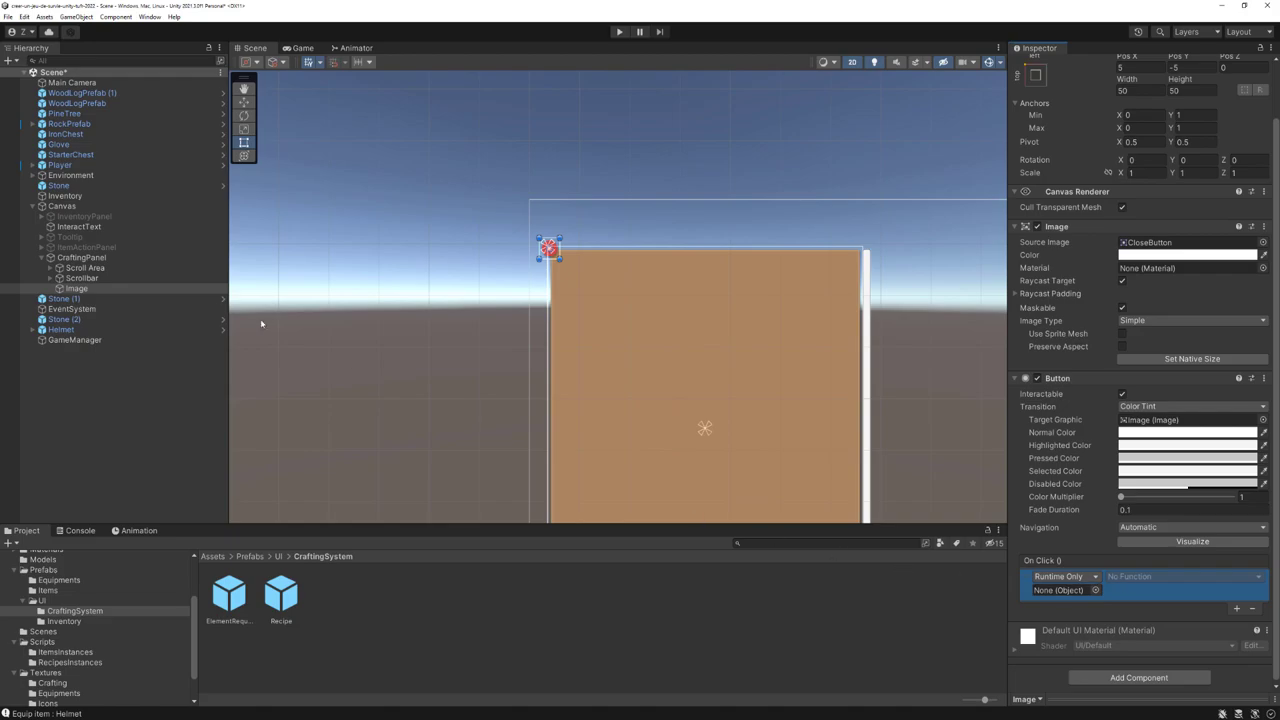
Make On Click call GameObject.SetActive (unchecked) on CraftingPanel and rename the object CloseButton
left_click_drag(81, 258, 570, 457)
left_click_drag(1041, 603, 1063, 595)
left_click(1143, 578)
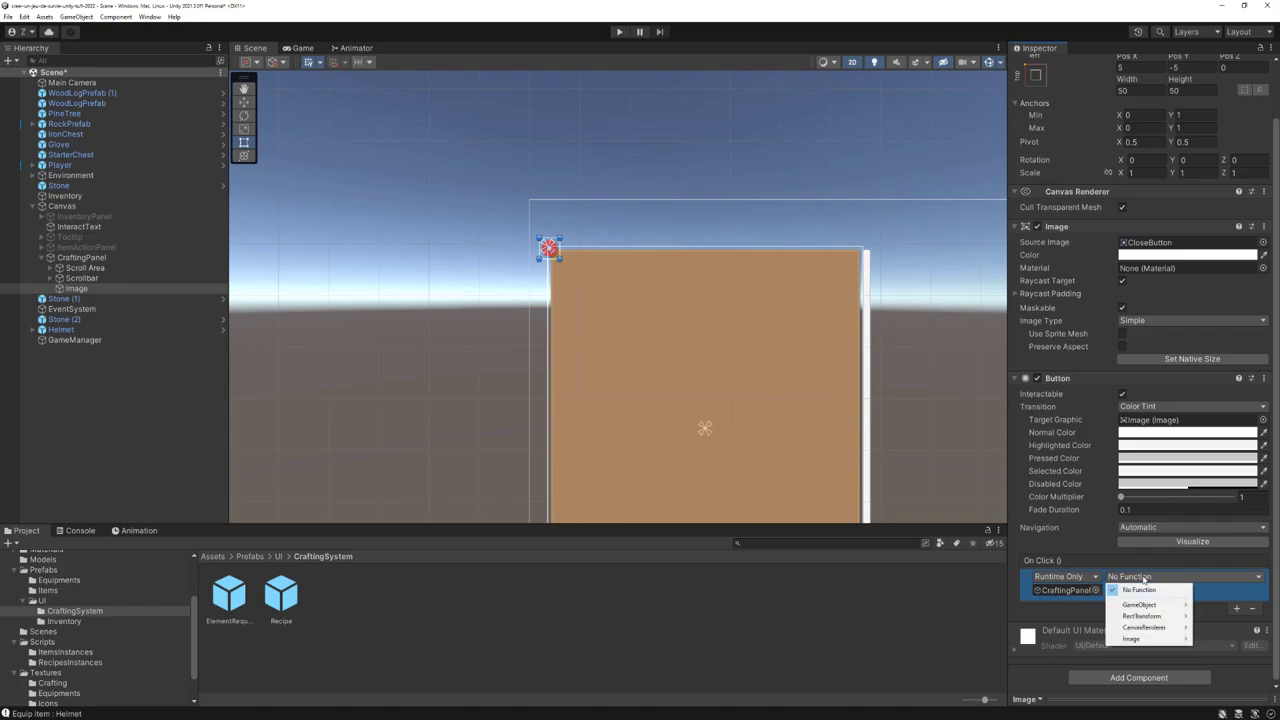
mouse_move(1140, 605)
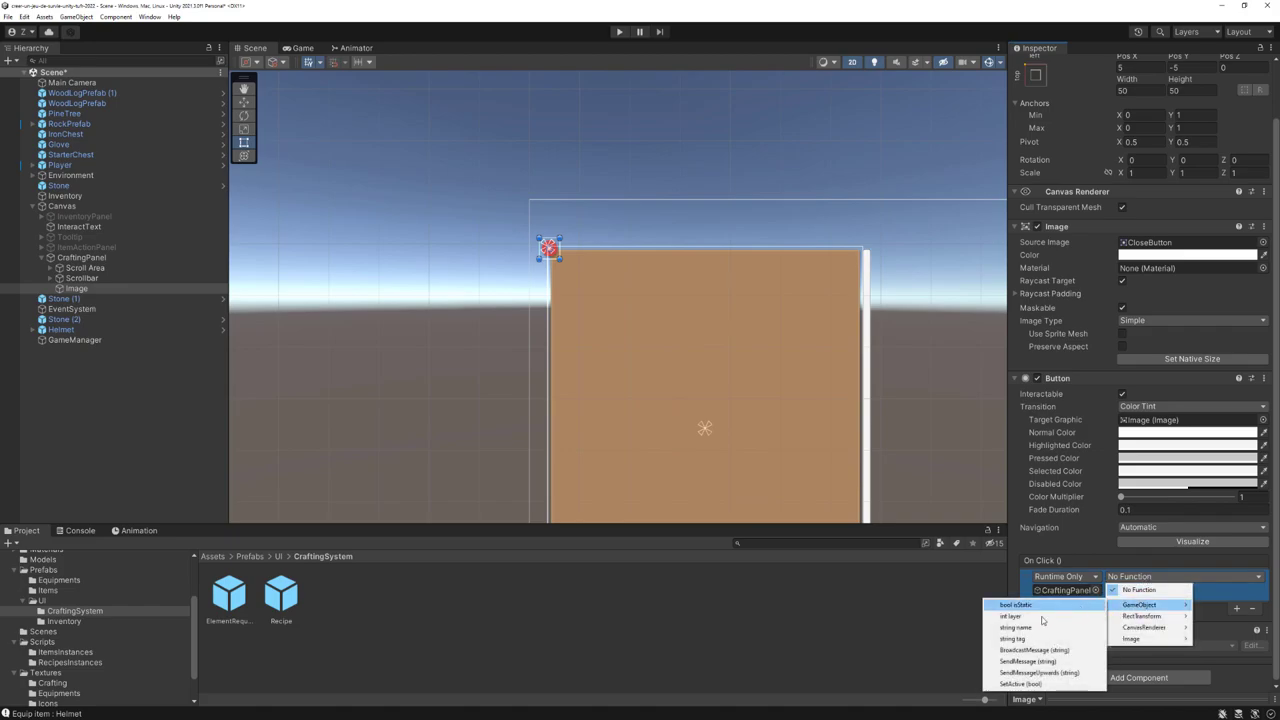
left_click(1033, 686)
type("CloseBu")
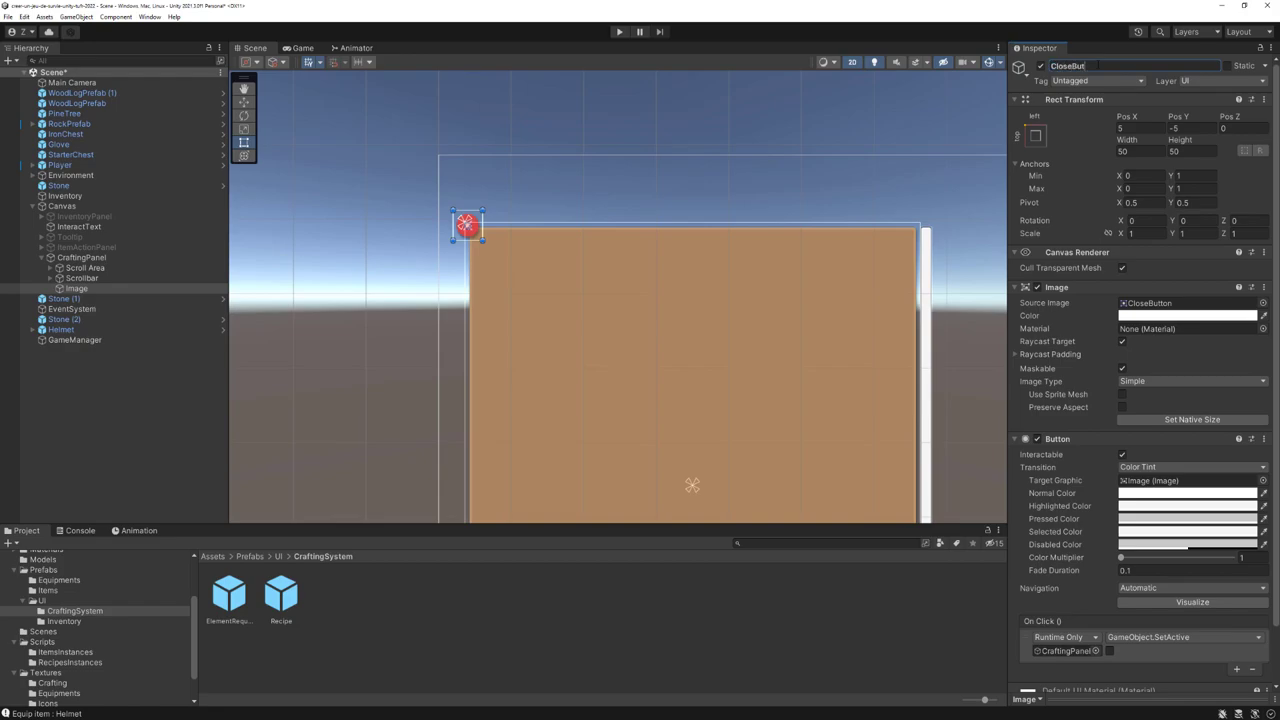
type("ton")
key("Return")
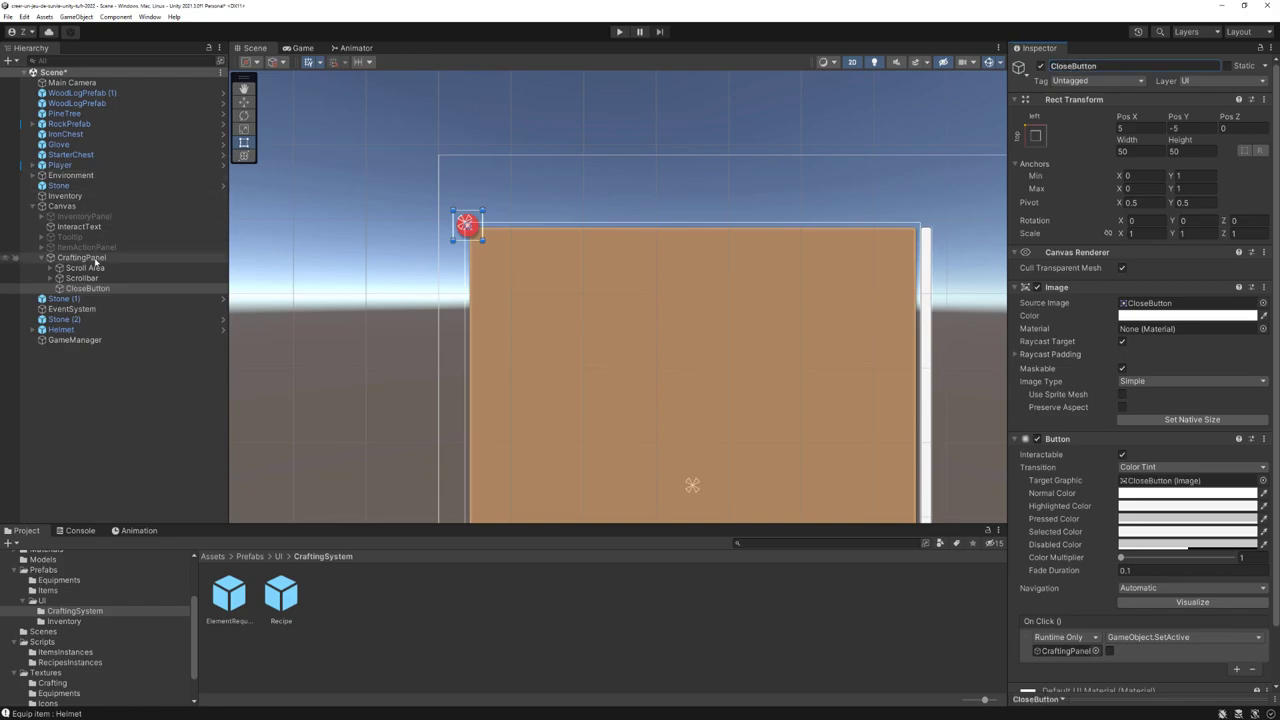
left_click(112, 258)
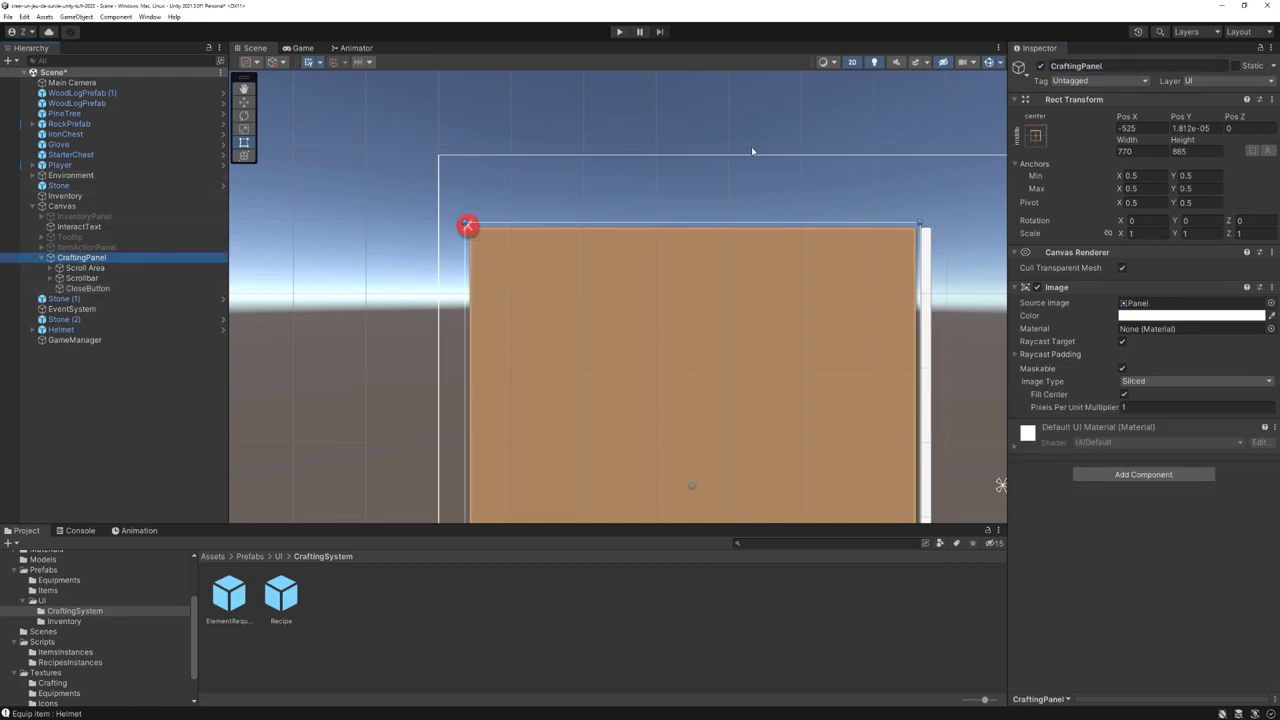
Deactivate CraftingPanel, enter play mode, and open then close the panel twice with C and the red button
left_click(1040, 65)
left_click(619, 32)
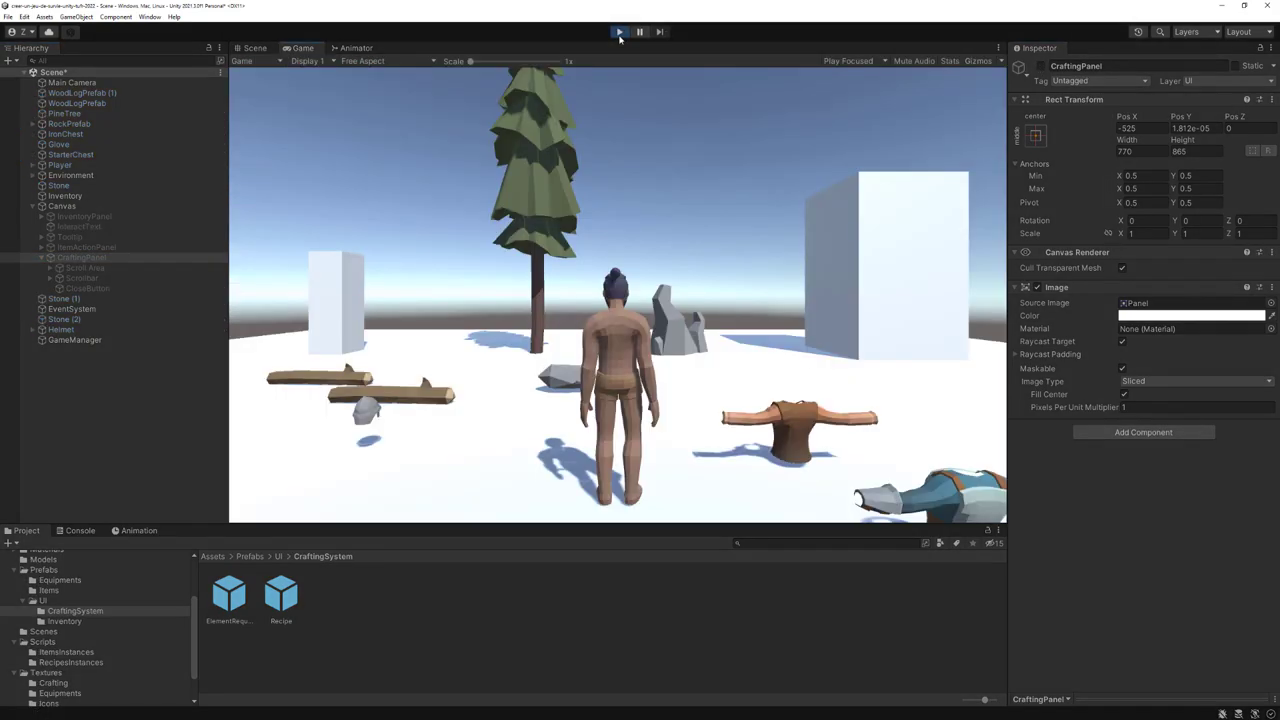
key("c")
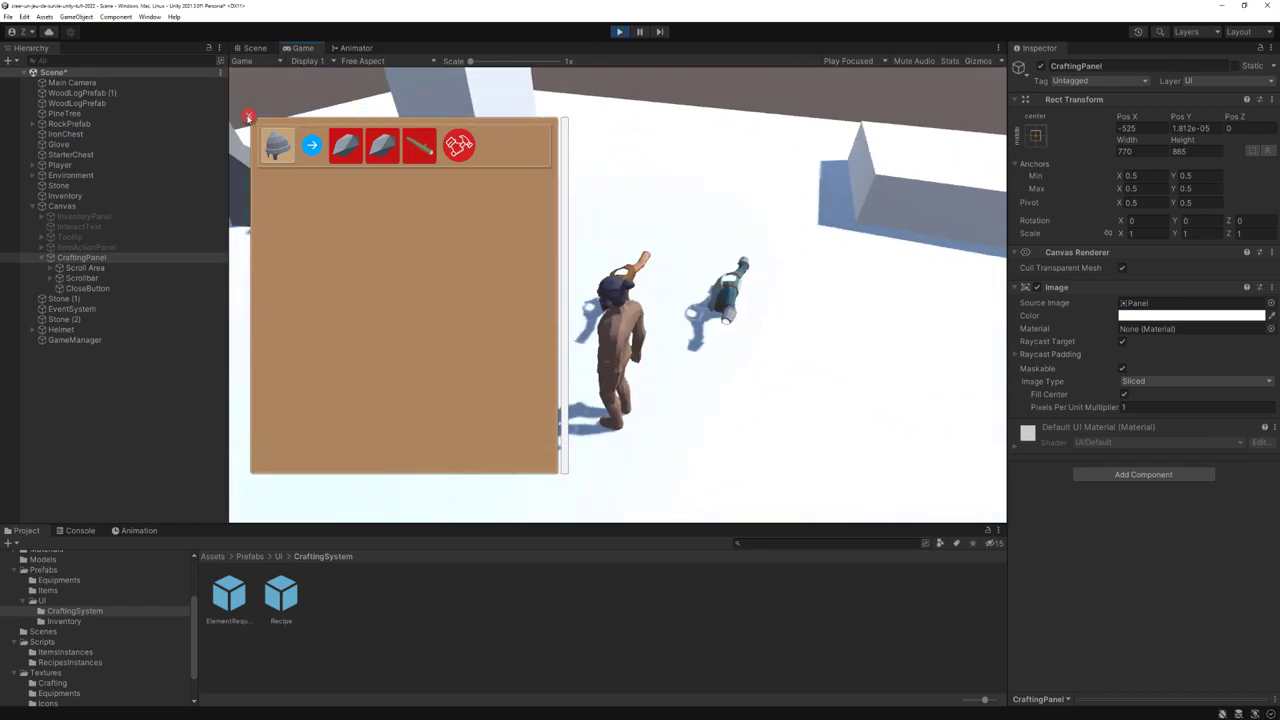
left_click(249, 115)
key("c")
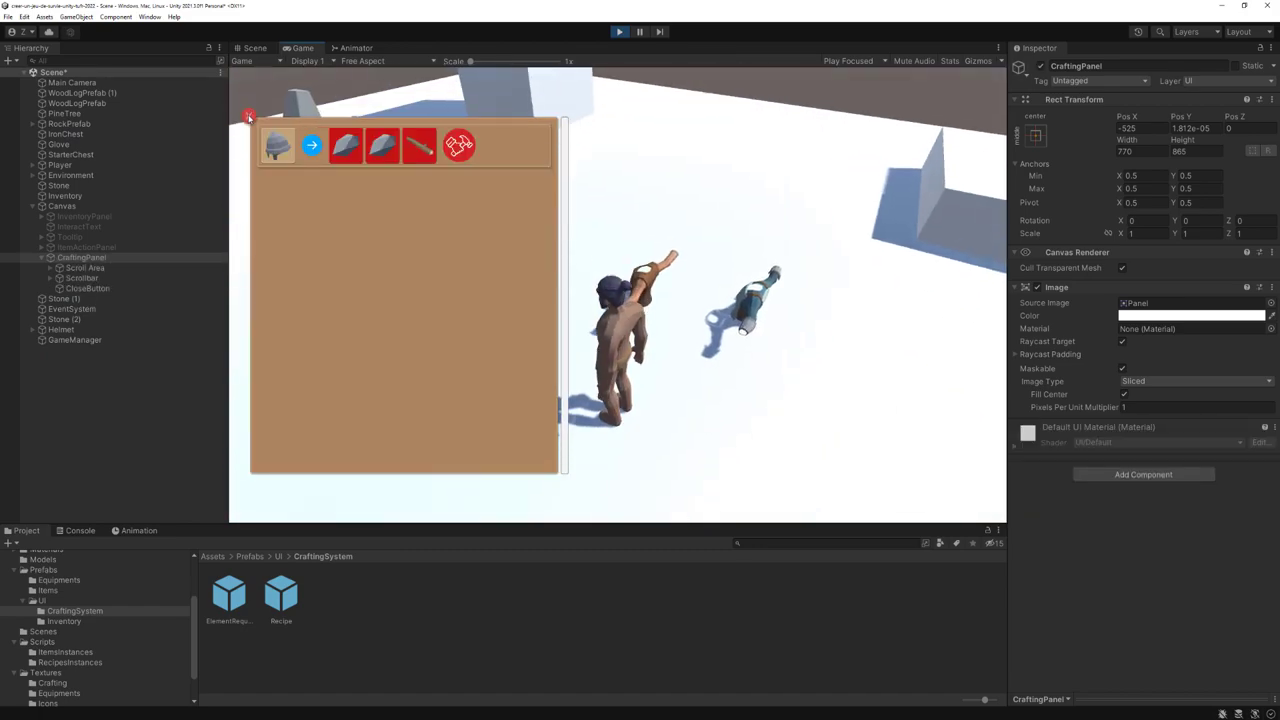
left_click(249, 115)
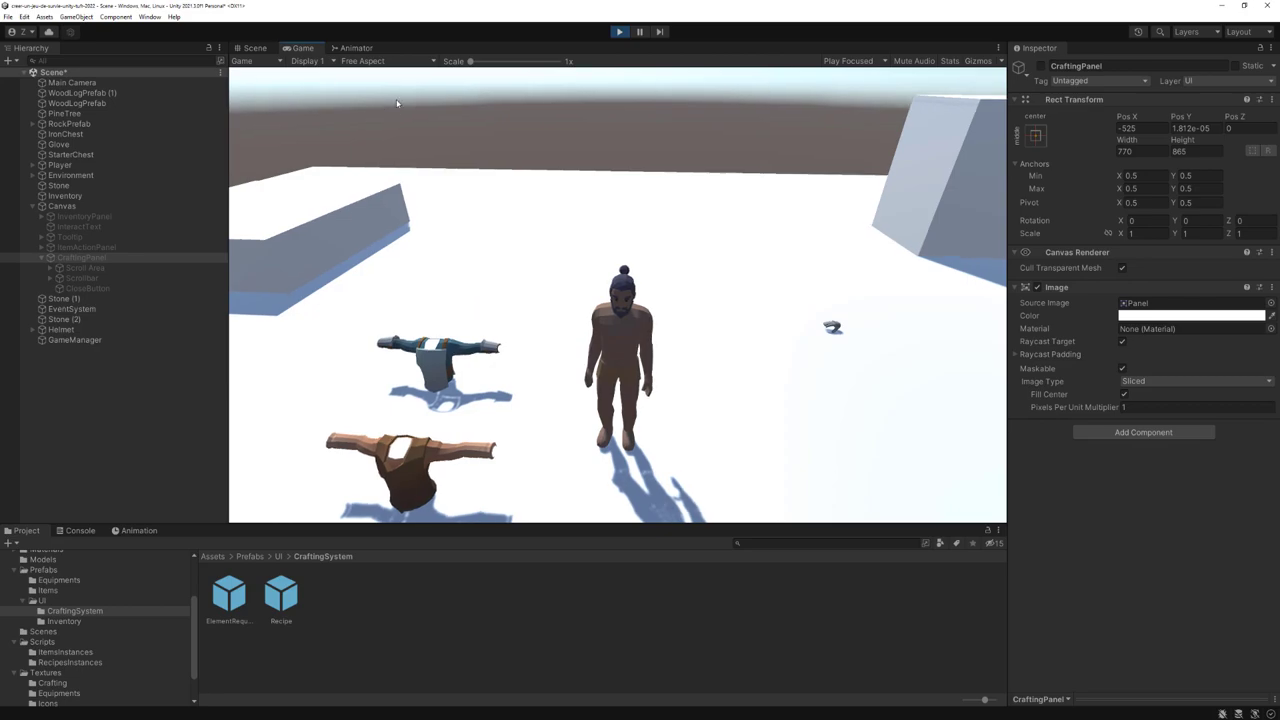
Open and close the panel once more, pick up the shirt, and stop play mode
key("c")
left_click(733, 238)
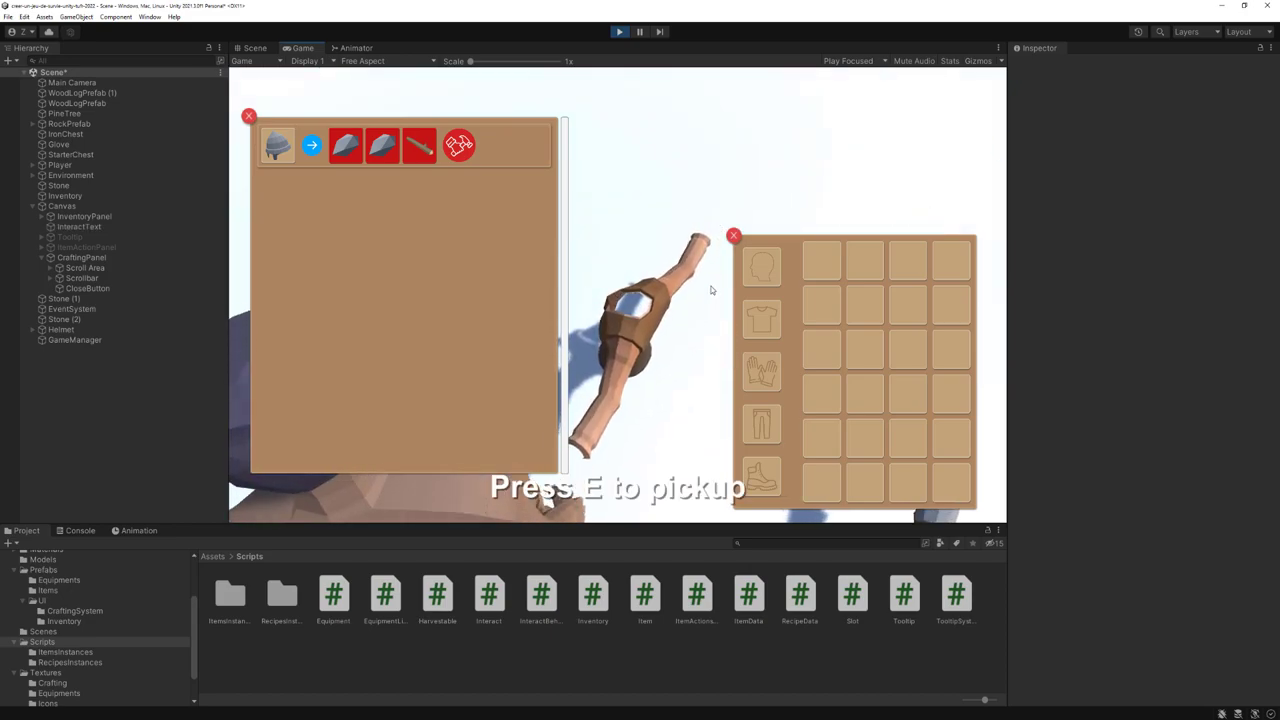
key("e")
mouse_move(811, 271)
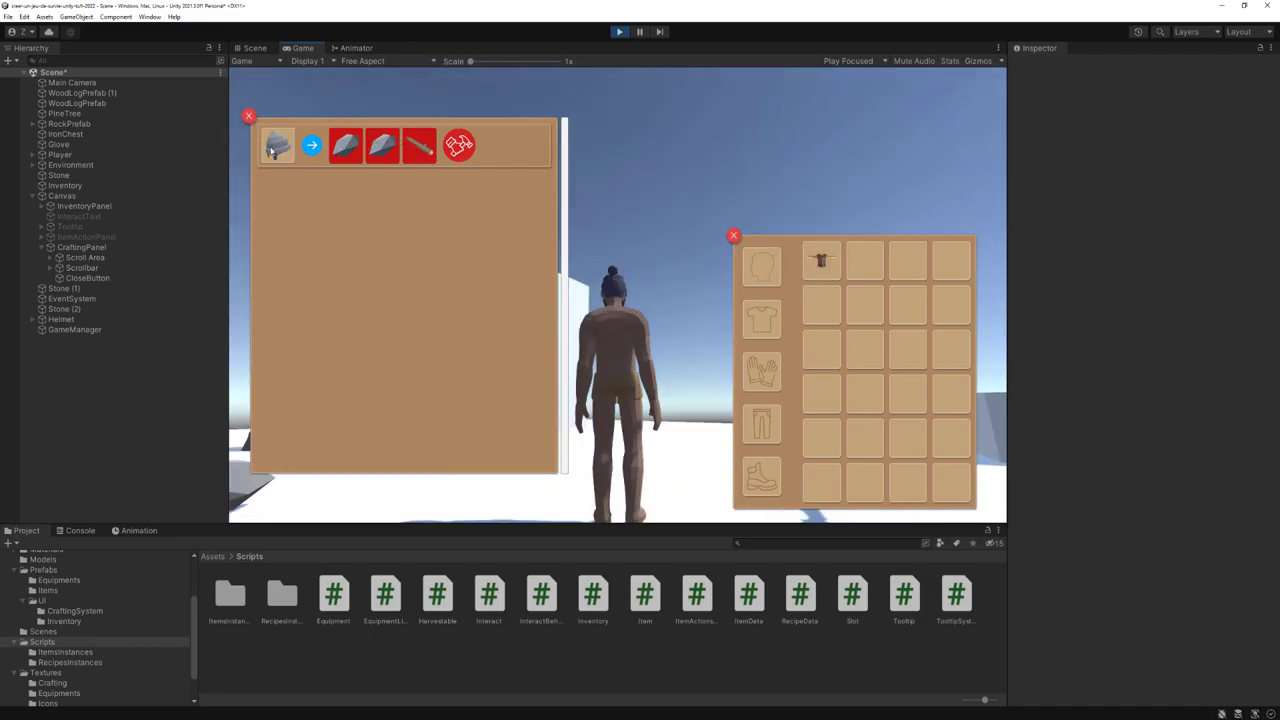
left_click(620, 32)
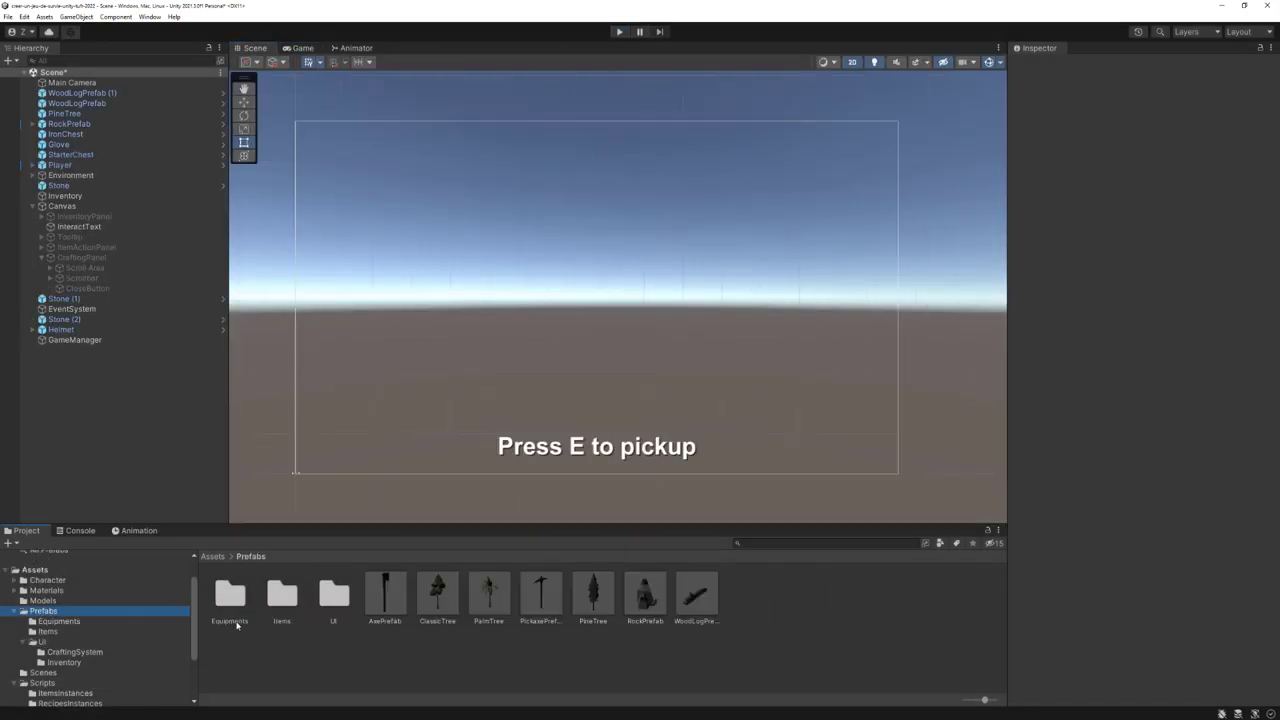
In Prefabs/UI/CraftingSystem, add the Slot script to the ElementRequired prefab
double_click(333, 596)
double_click(229, 595)
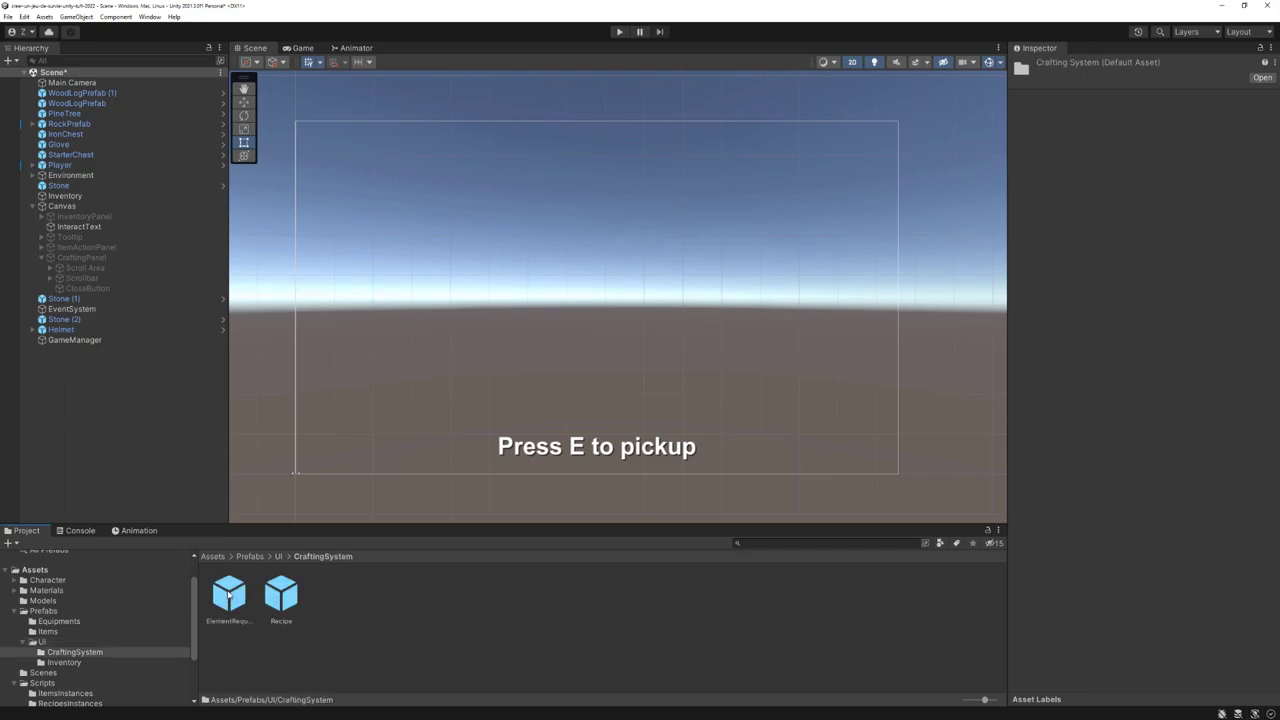
left_click(229, 595)
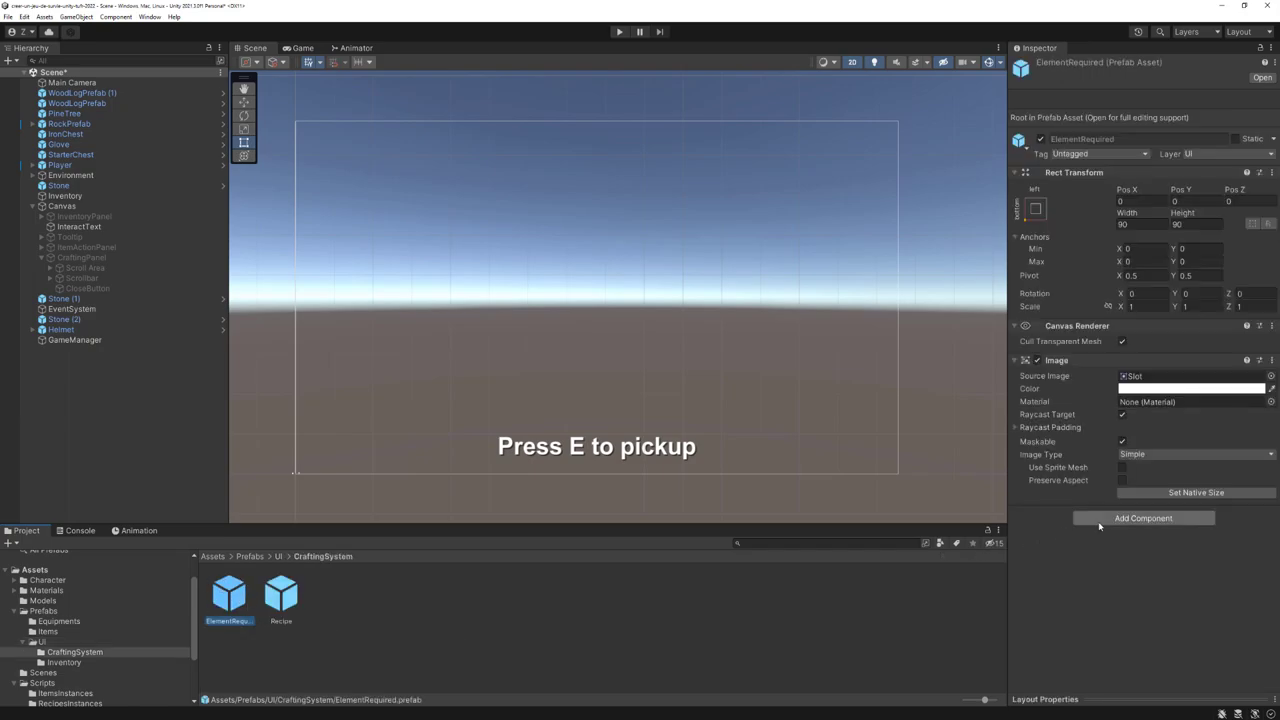
left_click(1130, 518)
type("butt")
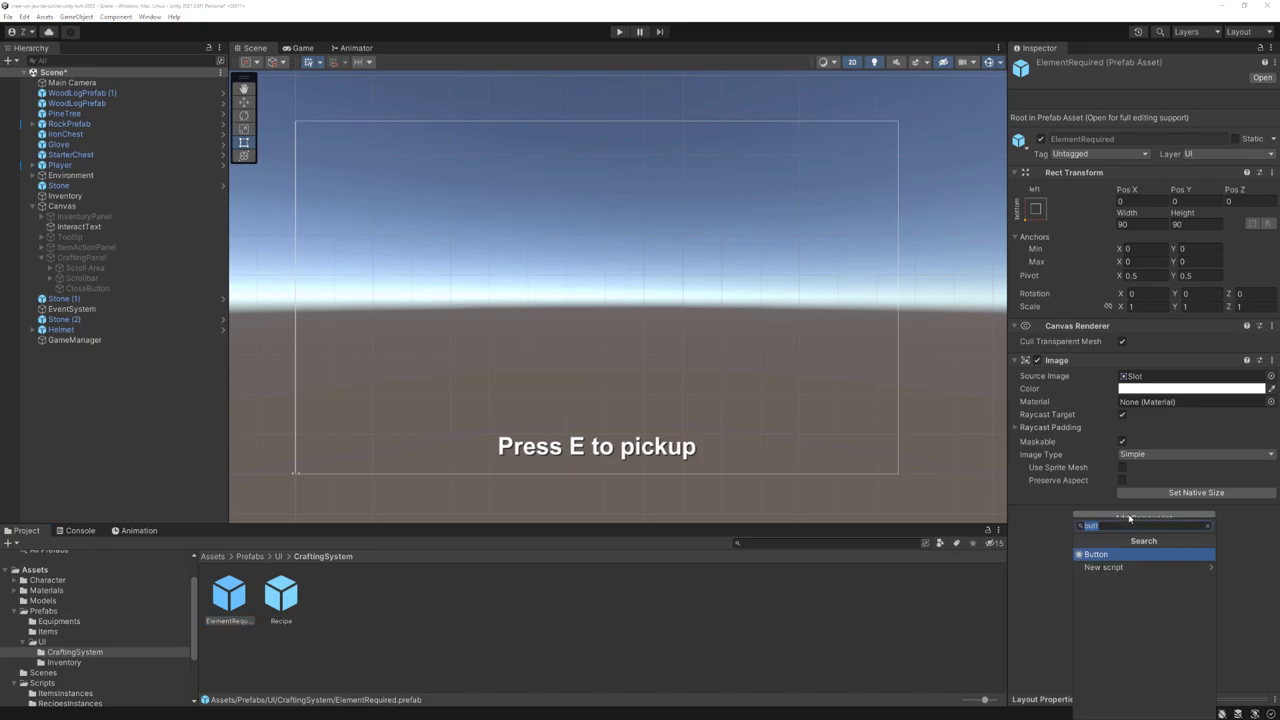
type("Slo")
left_click(1117, 556)
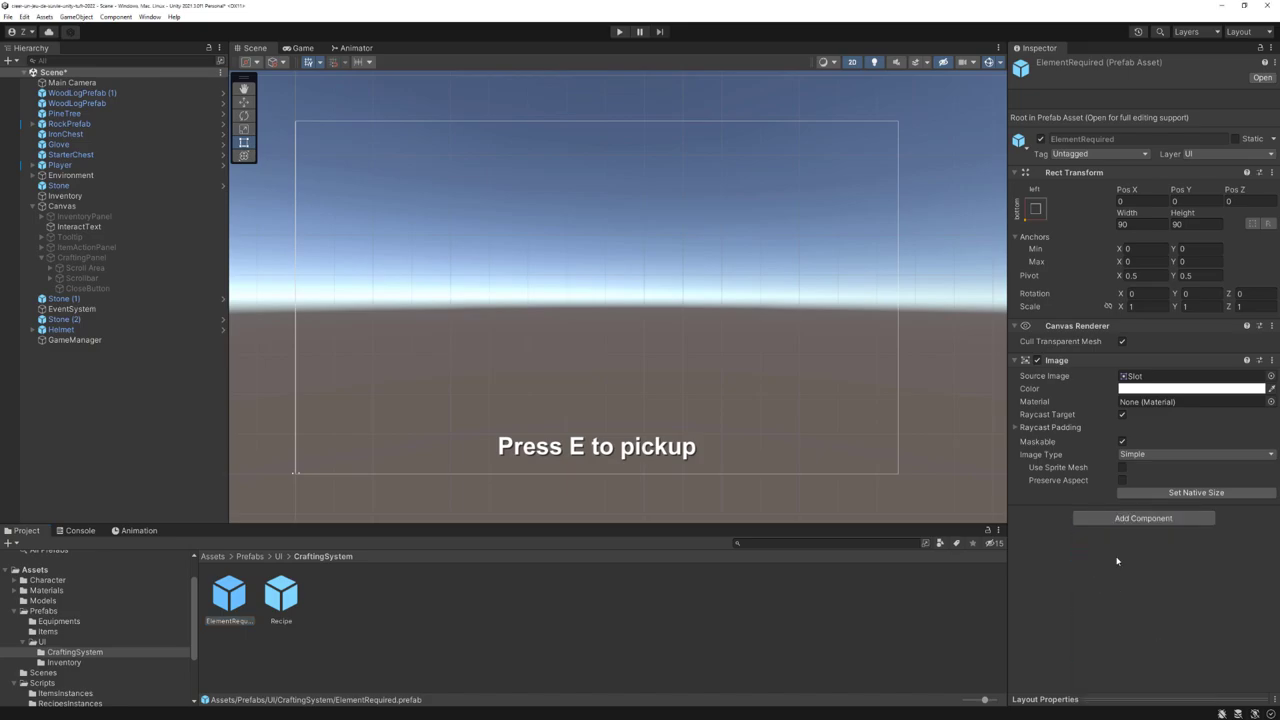
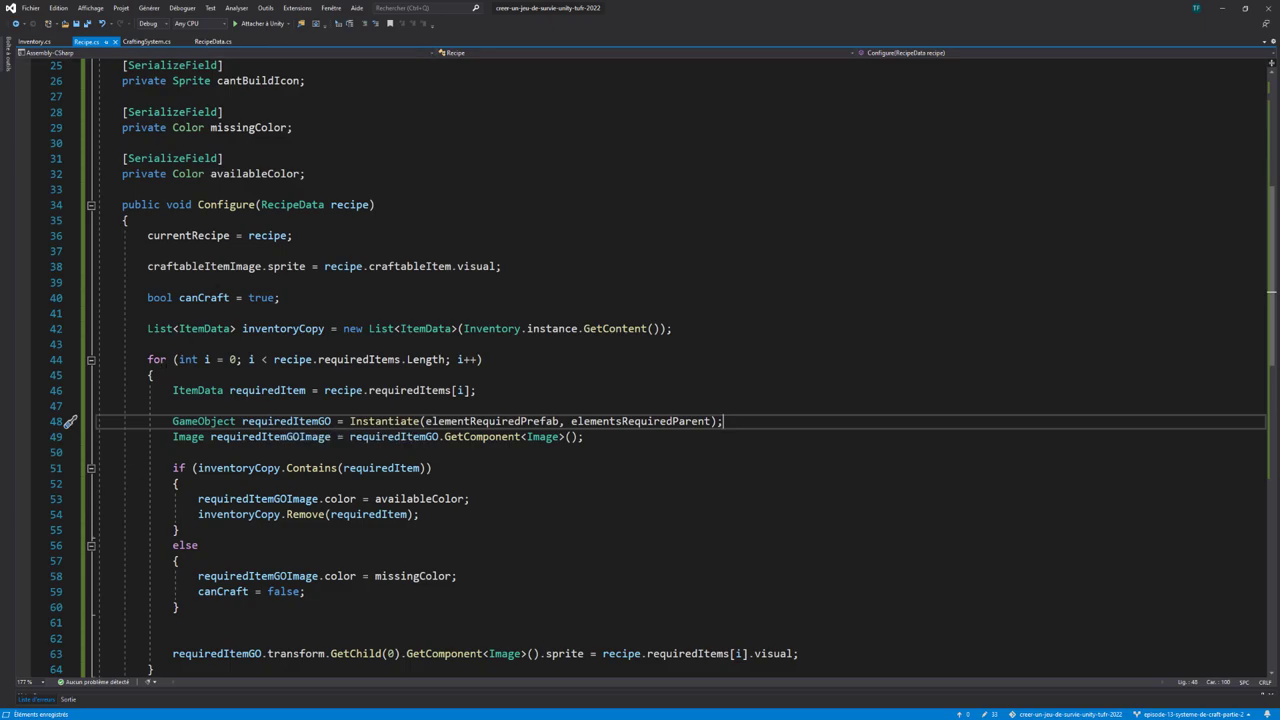
Below the Instantiate line in Recipe.cs, add requiredItemGO.GetComponent<Slot>().item = requiredItem; and a blank line
key("Return")
type("r")
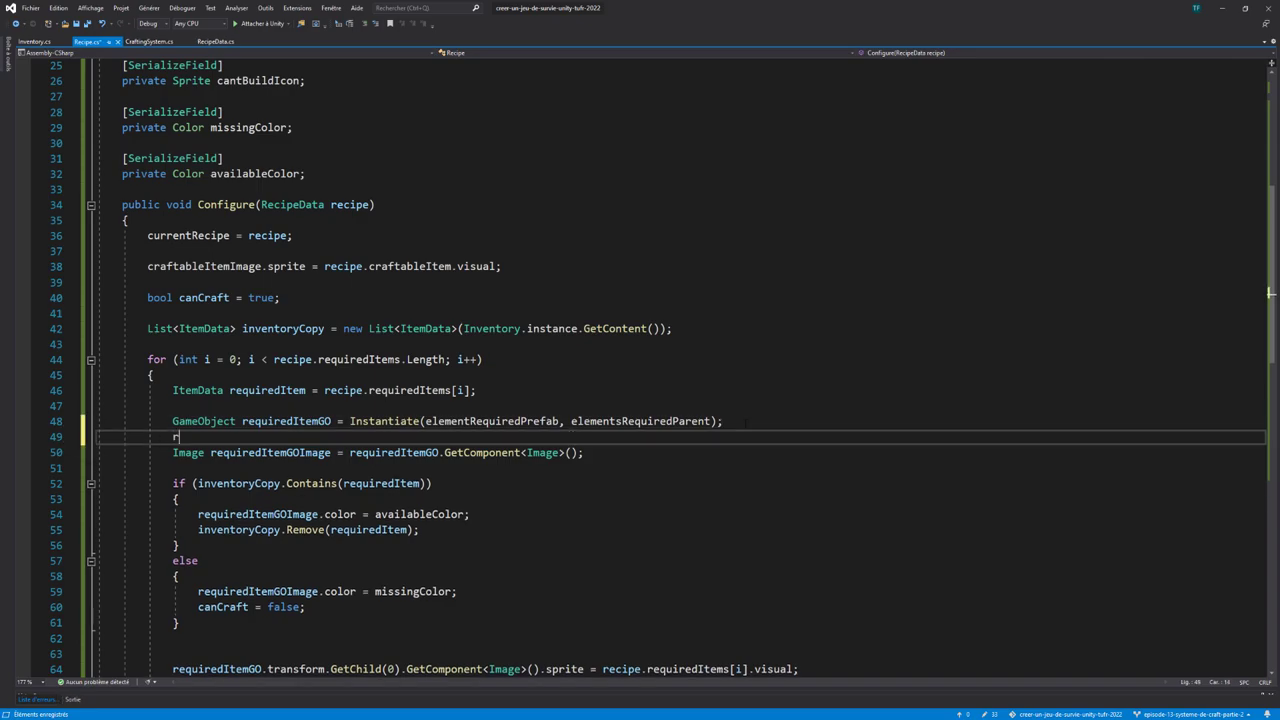
type("equi")
key("Tab")
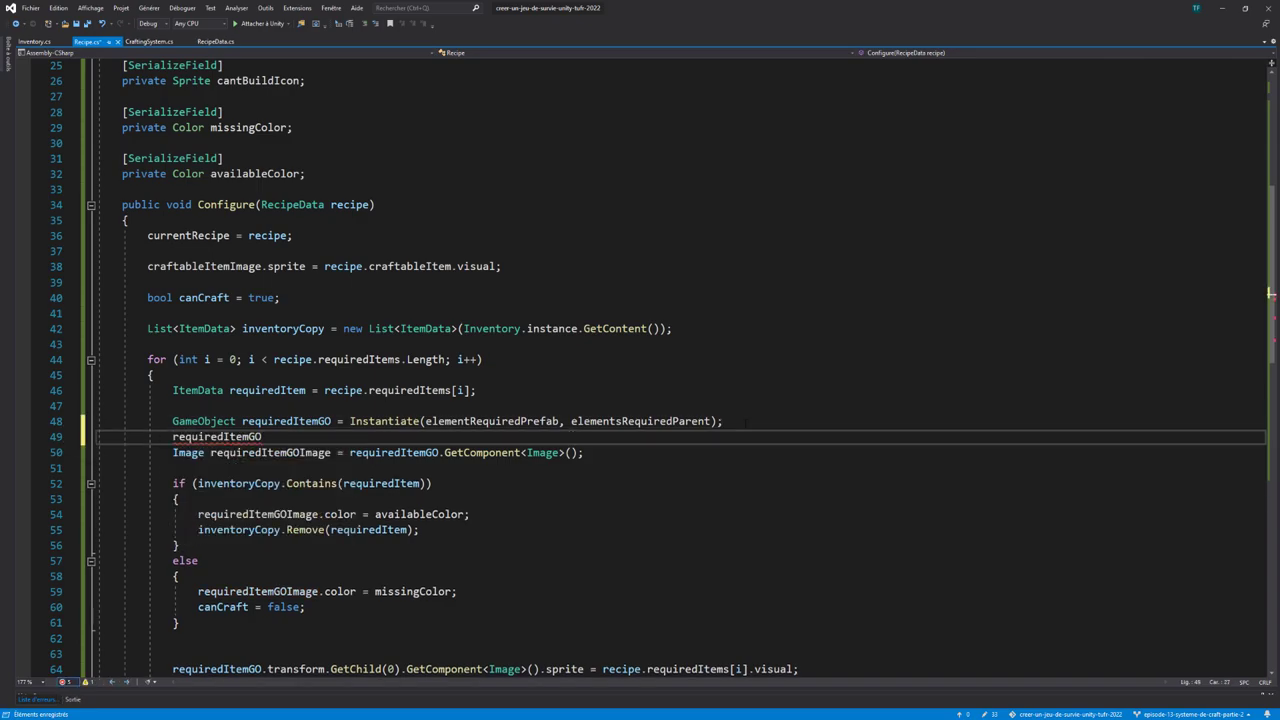
type(".getc")
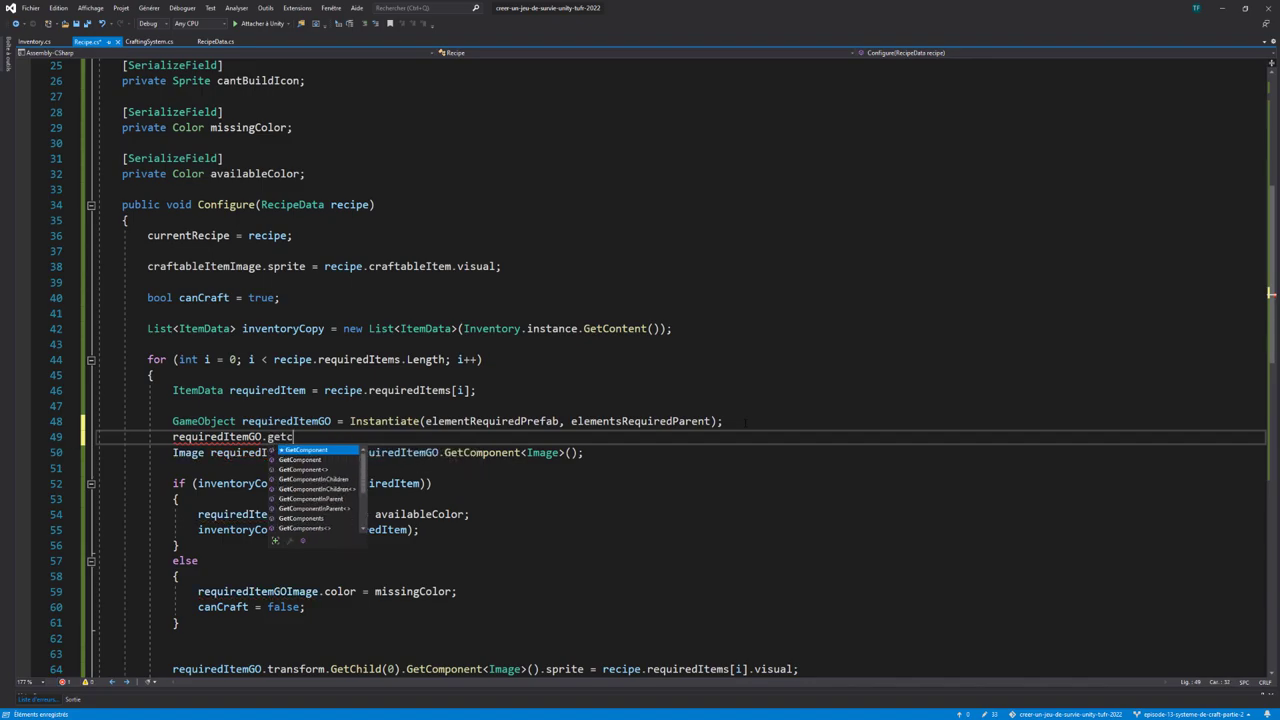
key("Down")
key("Down")
key("Tab")
type("Slot")
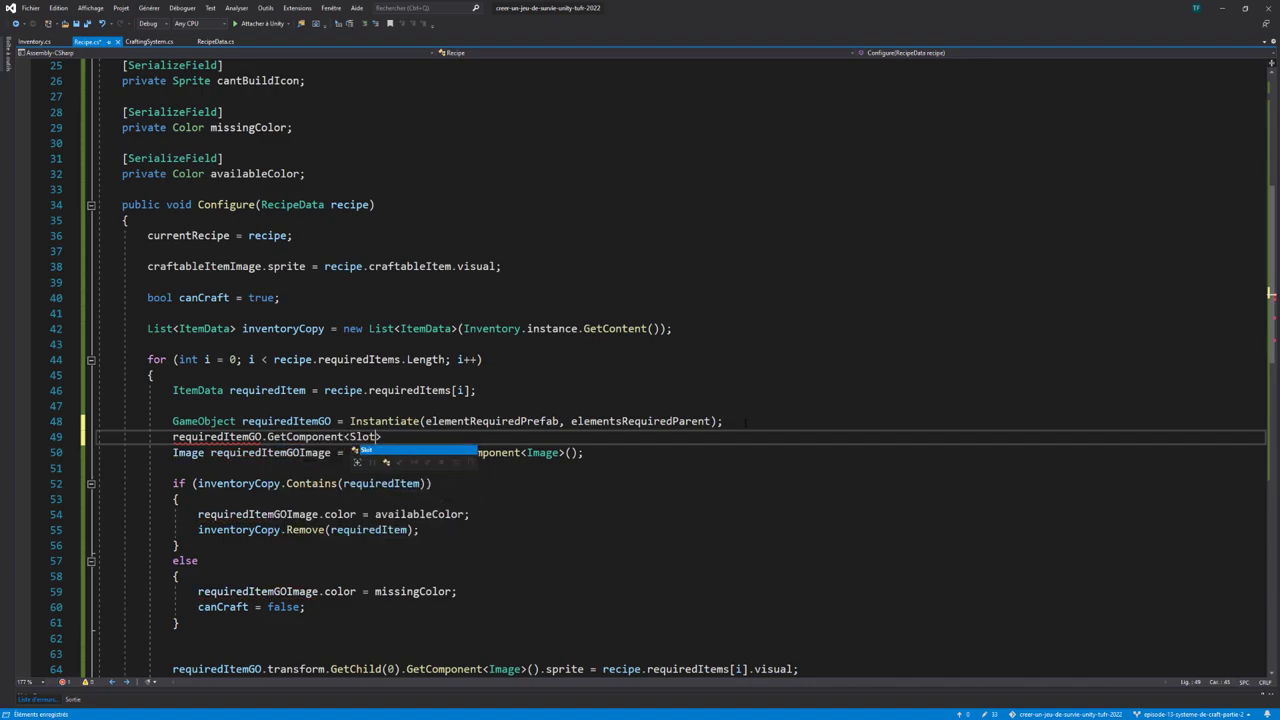
key("Tab")
type(">().")
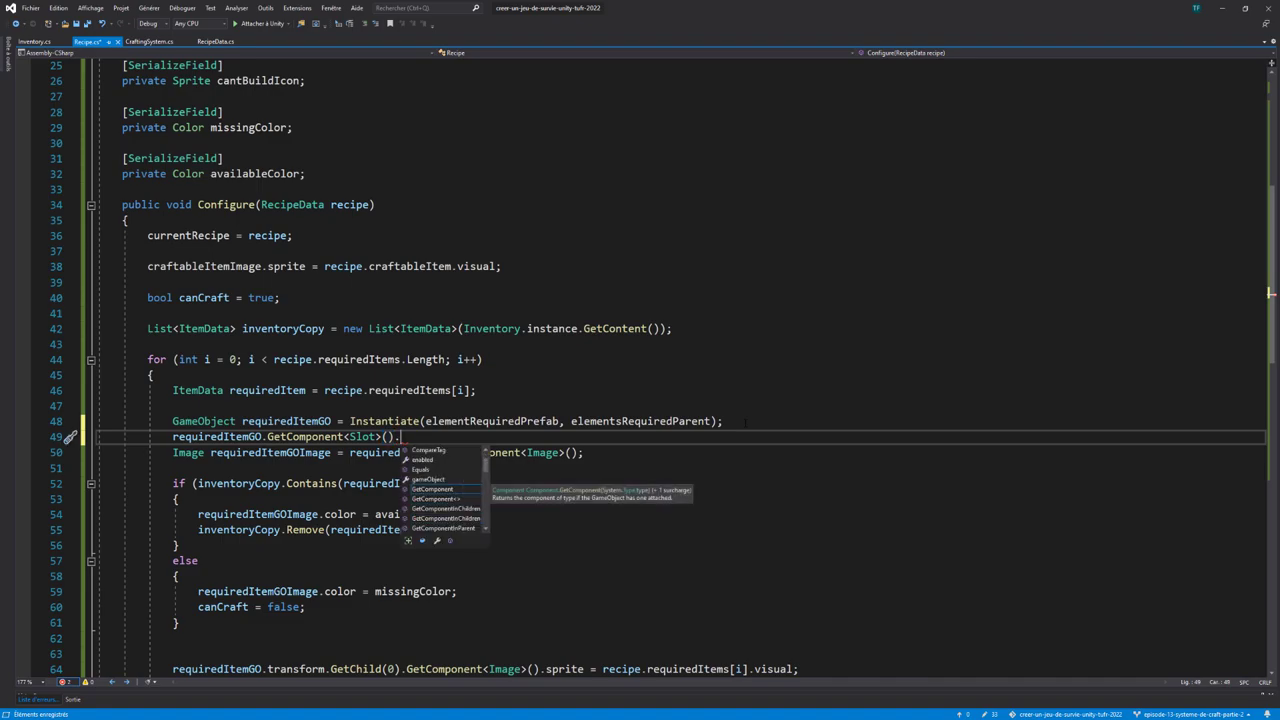
type("item = ")
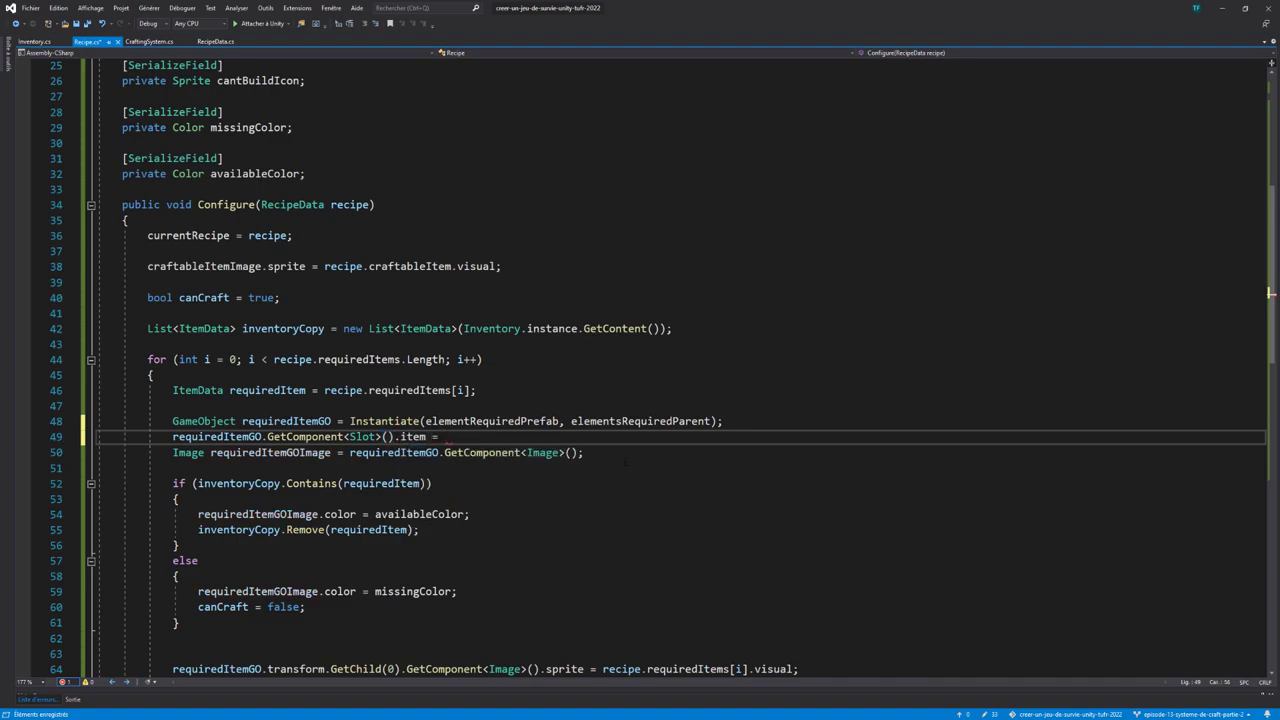
type("re")
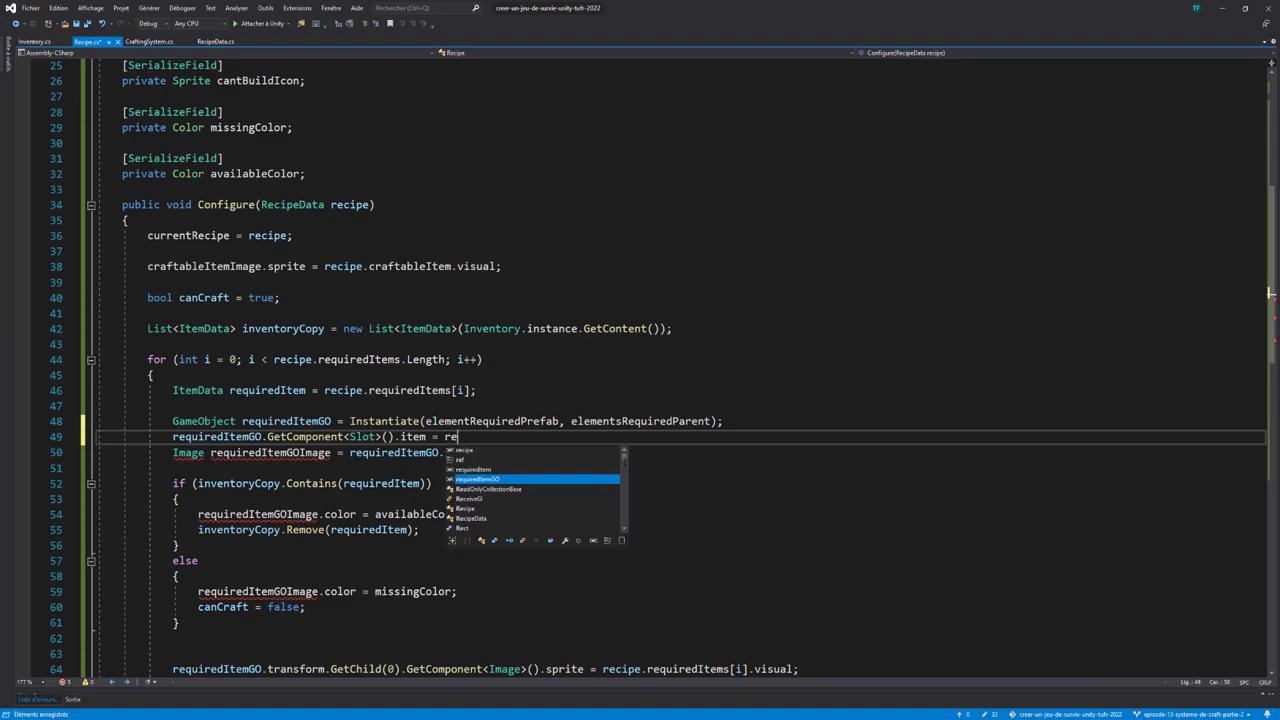
type("quiredItem;")
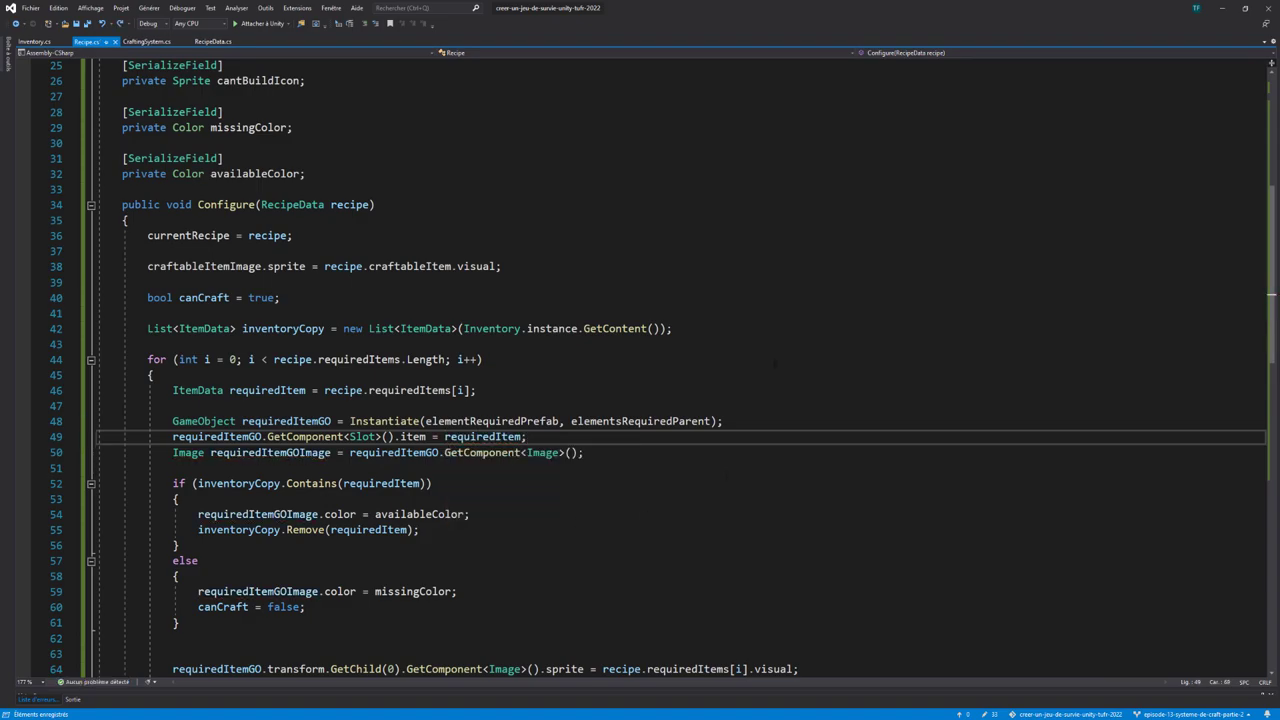
key("Return")
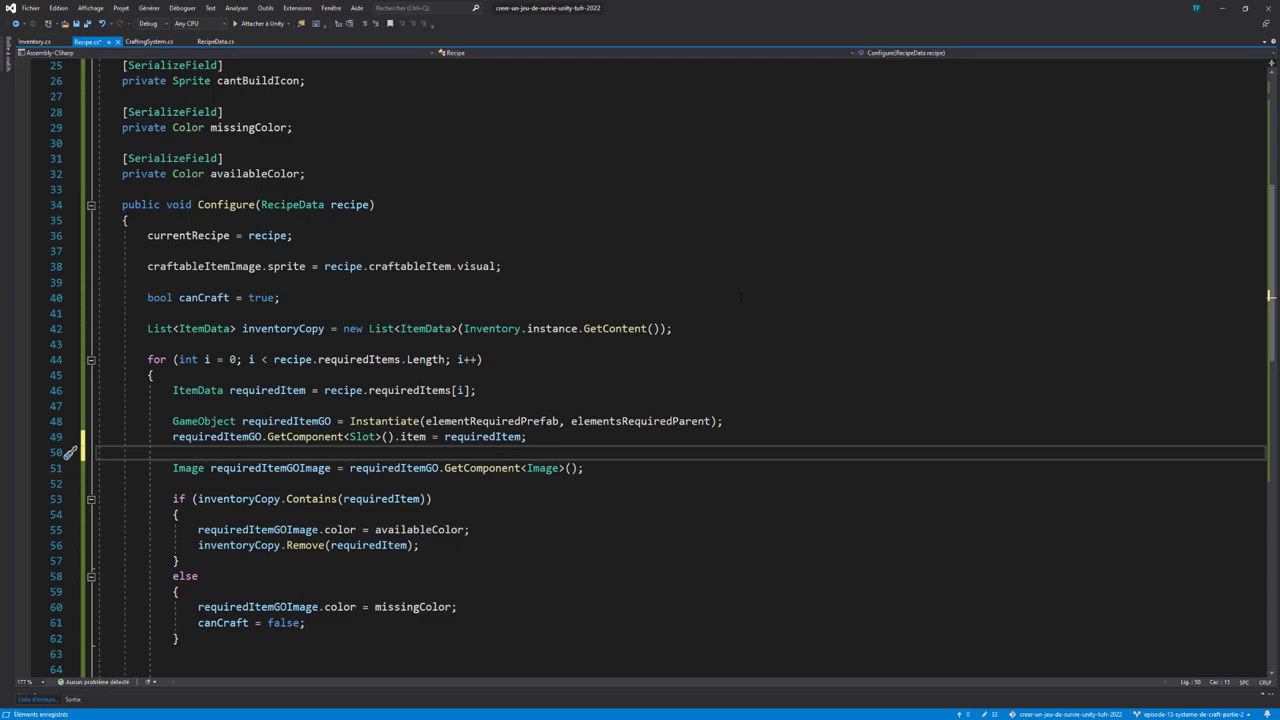
left_click(173, 483)
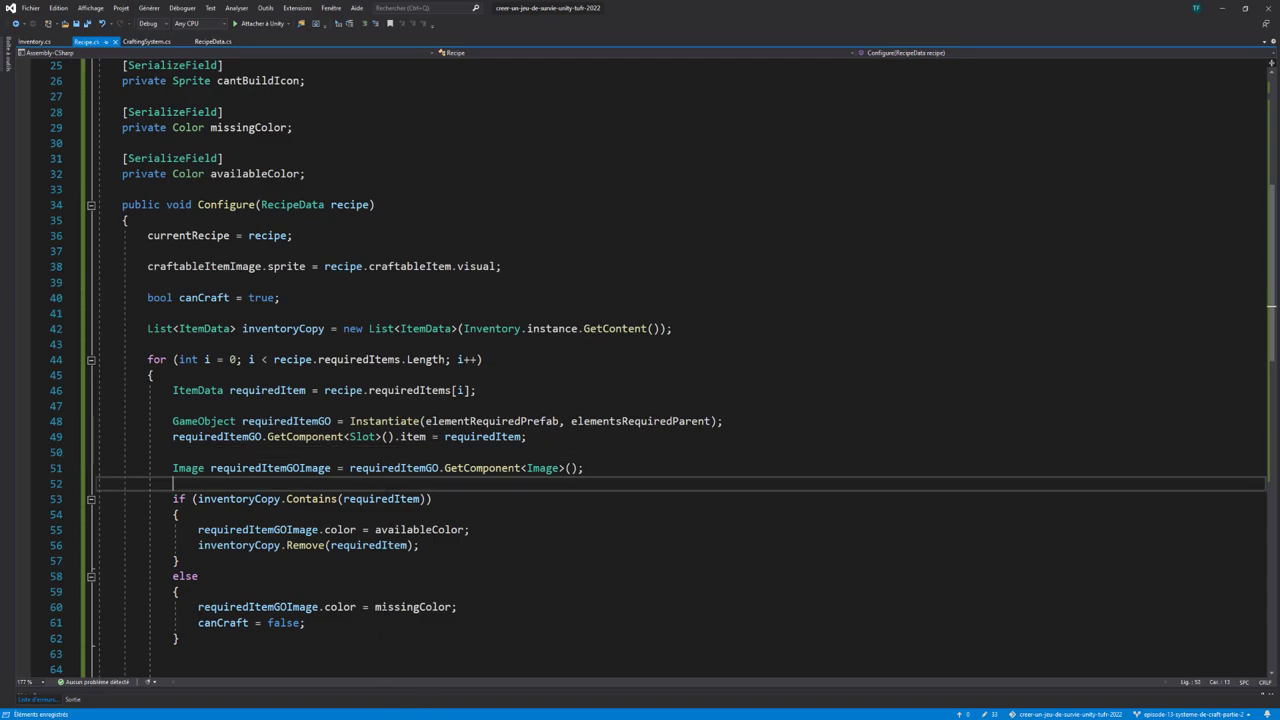
In Unity, move Tooltip below CraftingPanel under Canvas and select the ElementRequired prefab
left_click(330, 680)
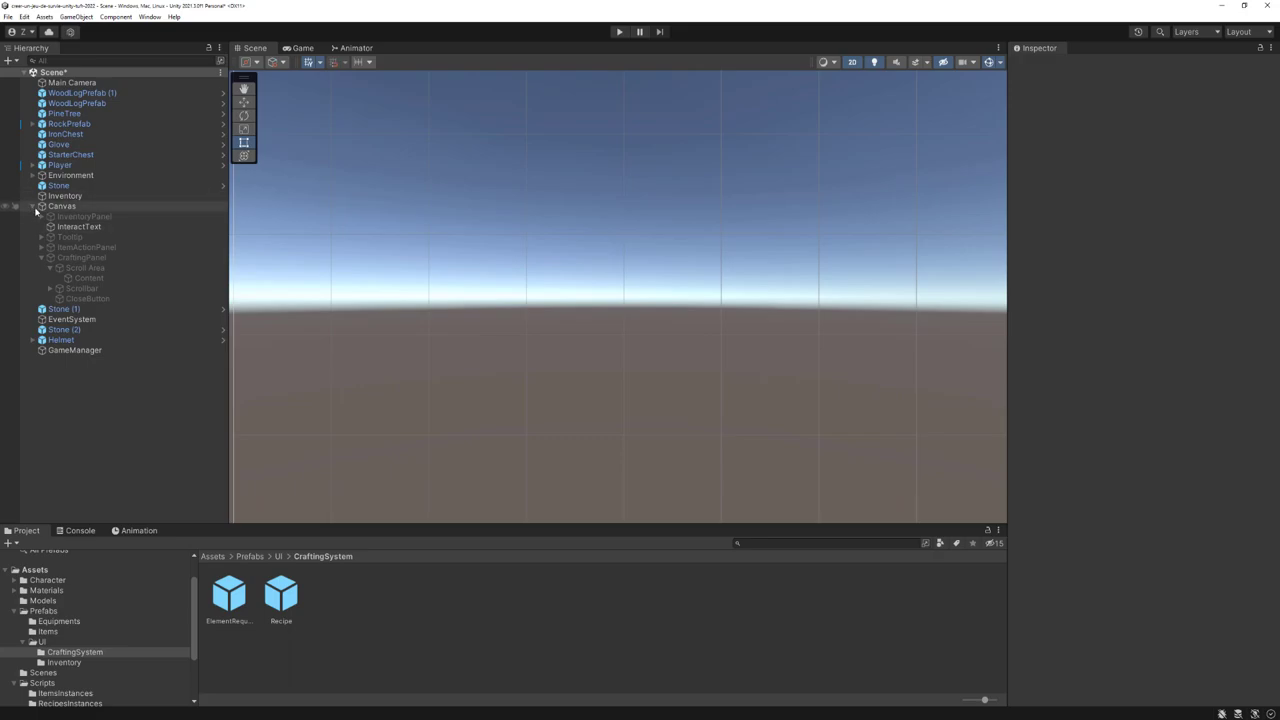
left_click(40, 257)
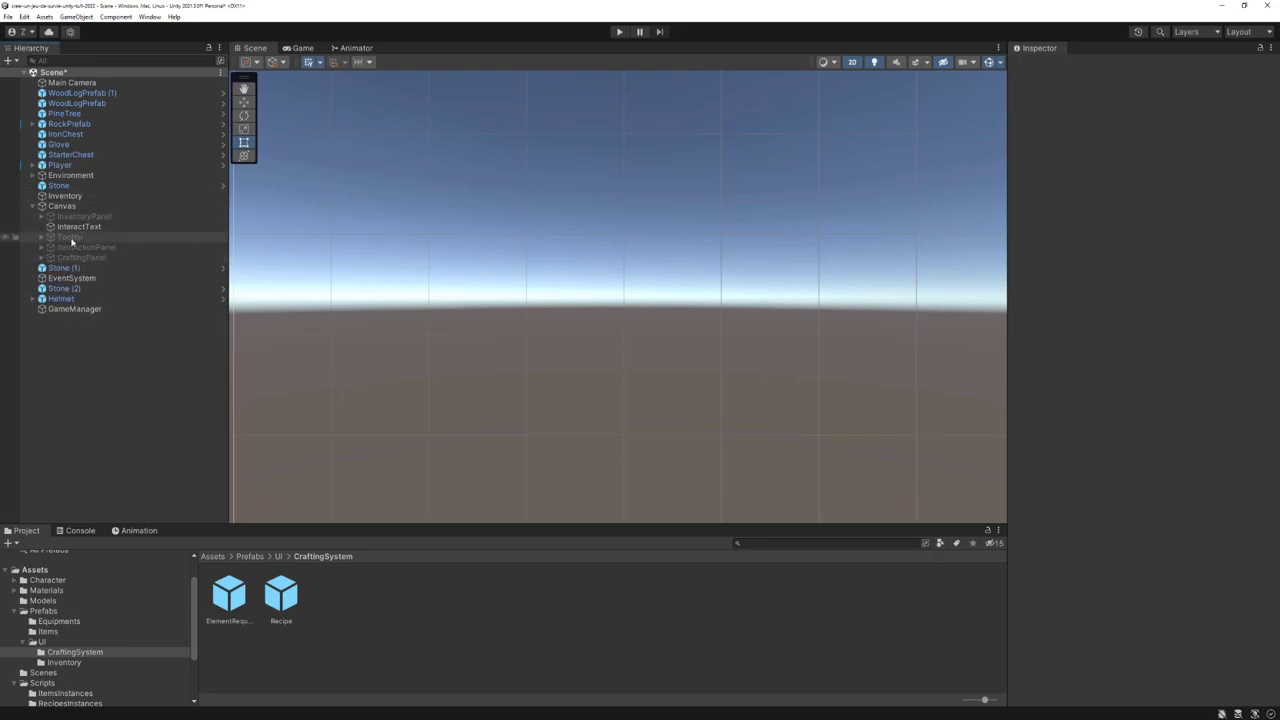
left_click_drag(62, 240, 70, 264)
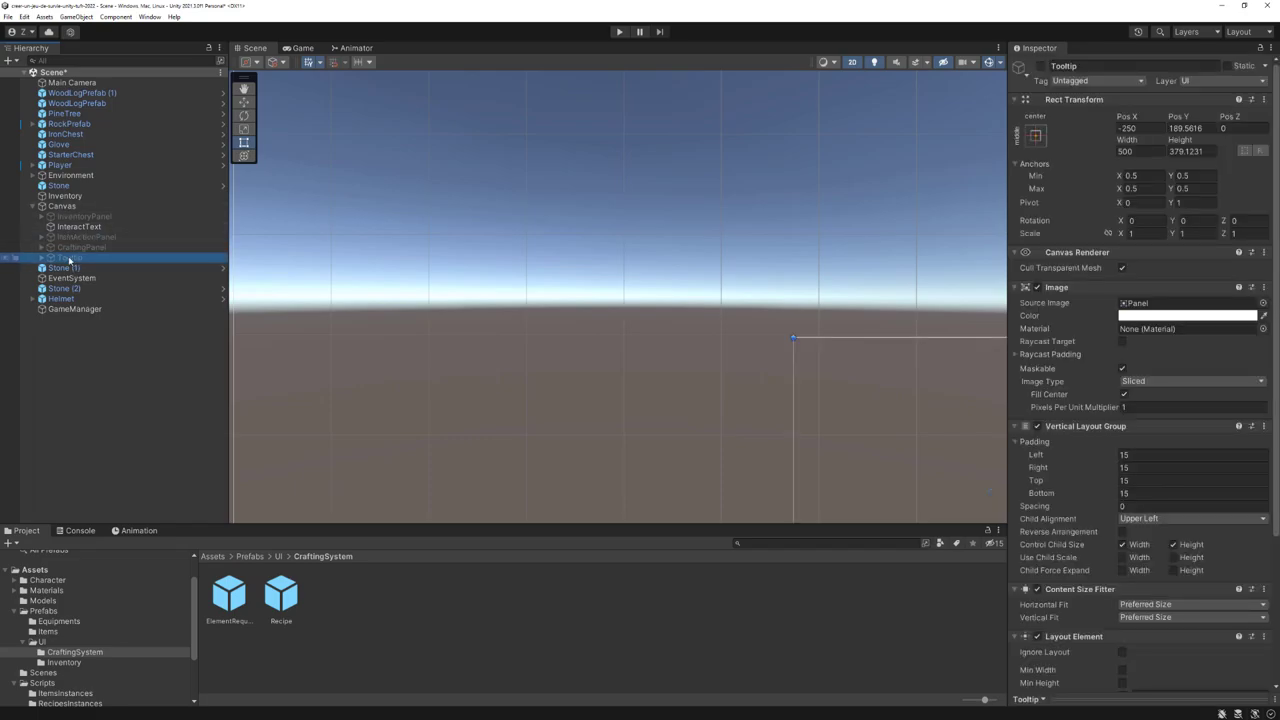
left_click(33, 206)
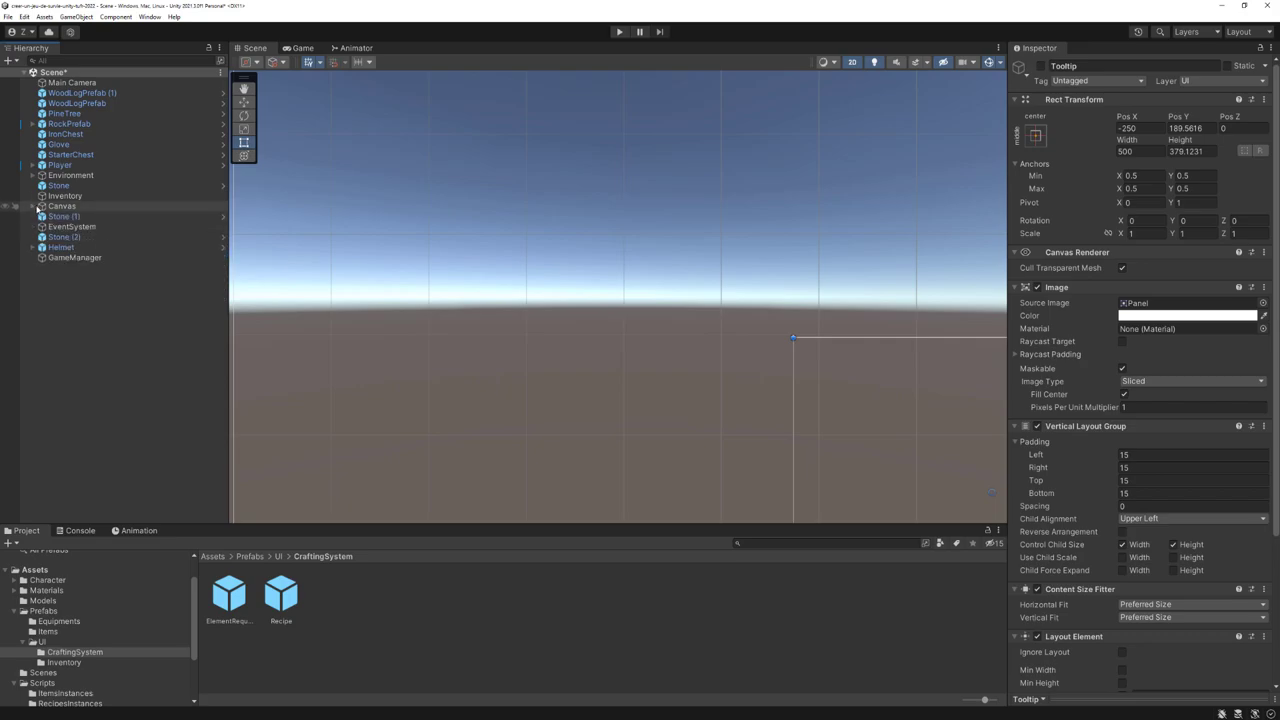
left_click(33, 206)
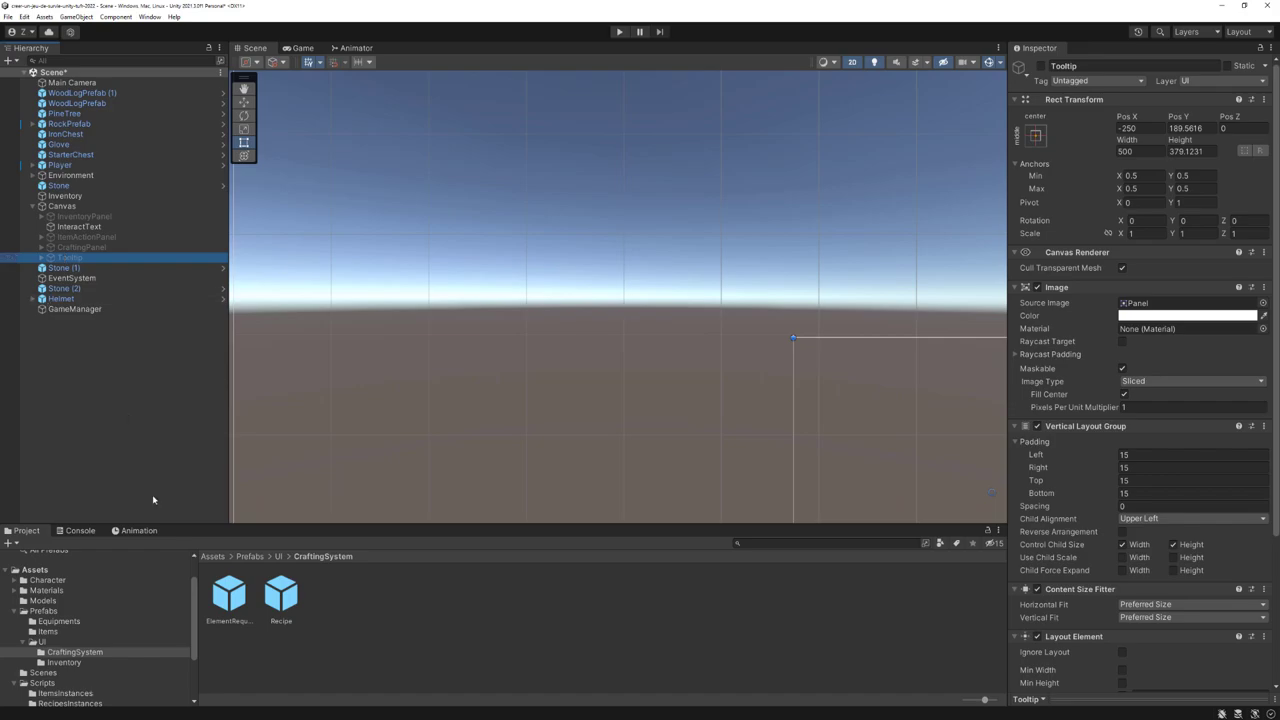
left_click(228, 596)
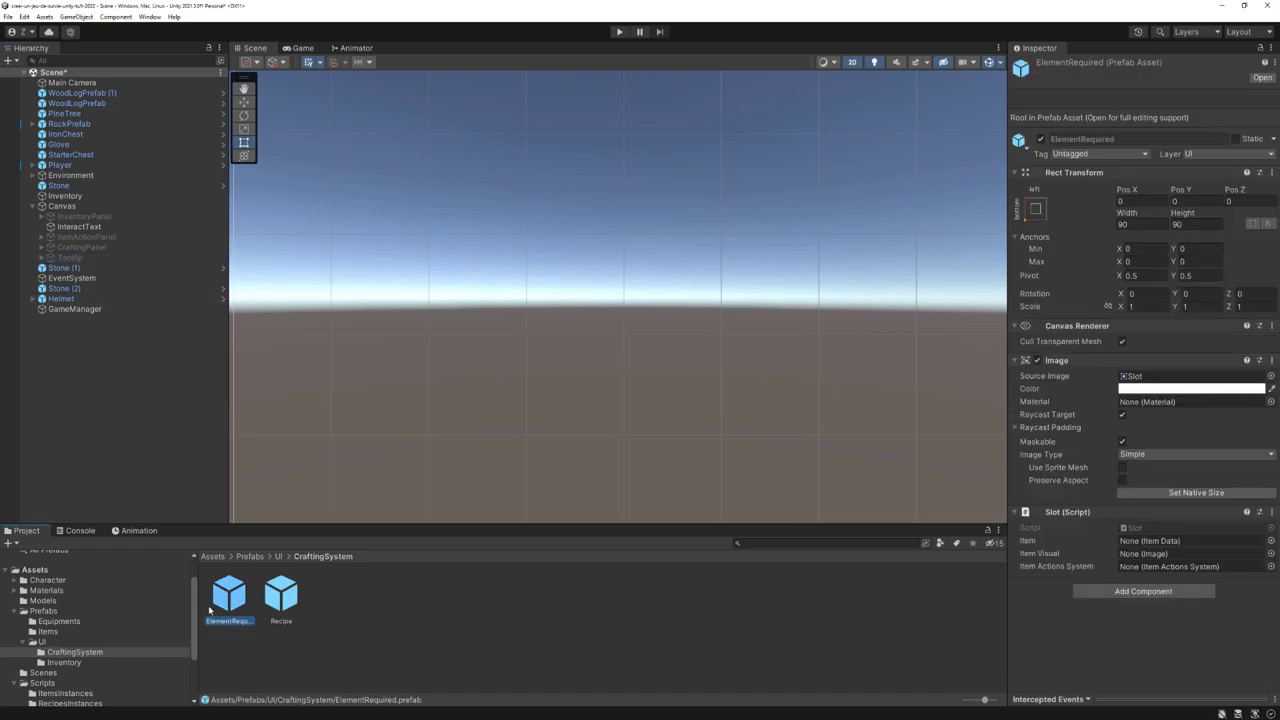
Turn off Raycast Target on the Image child of the ElementRequired prefab
double_click(238, 597)
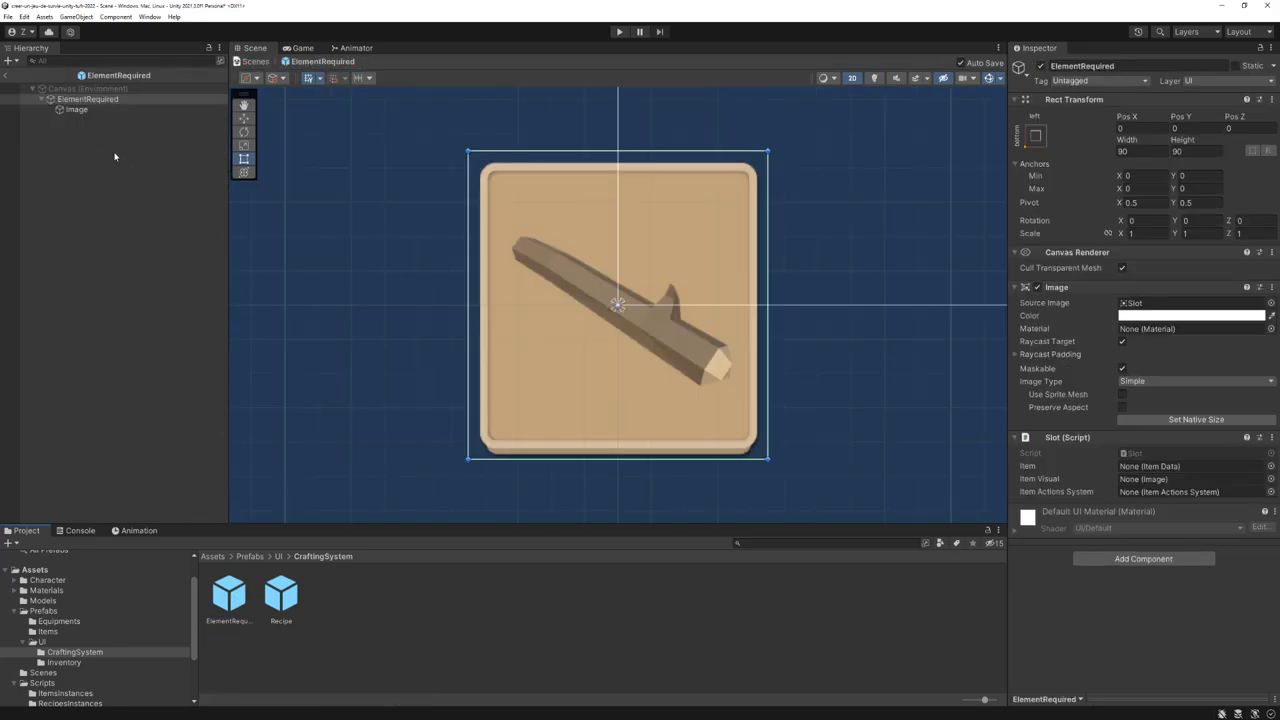
left_click(72, 110)
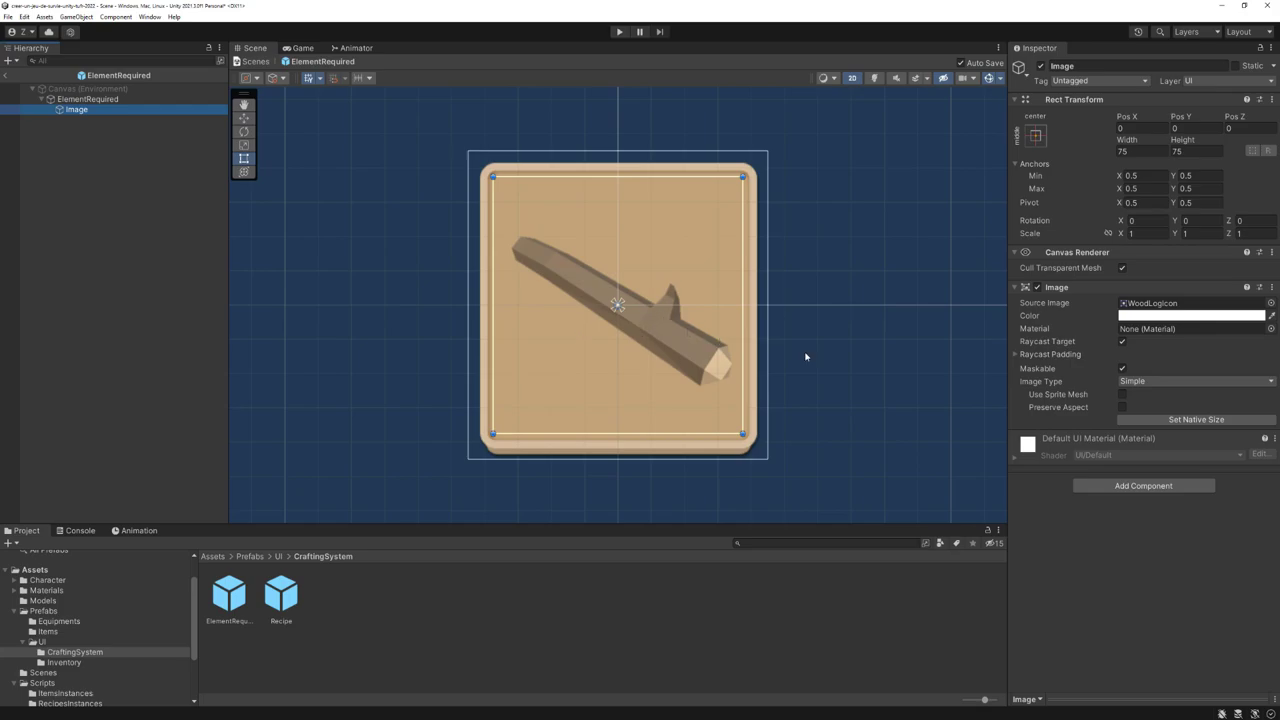
left_click(1122, 342)
Return to the scene and play-test the crafting panel, opening it with the C key
left_click(254, 63)
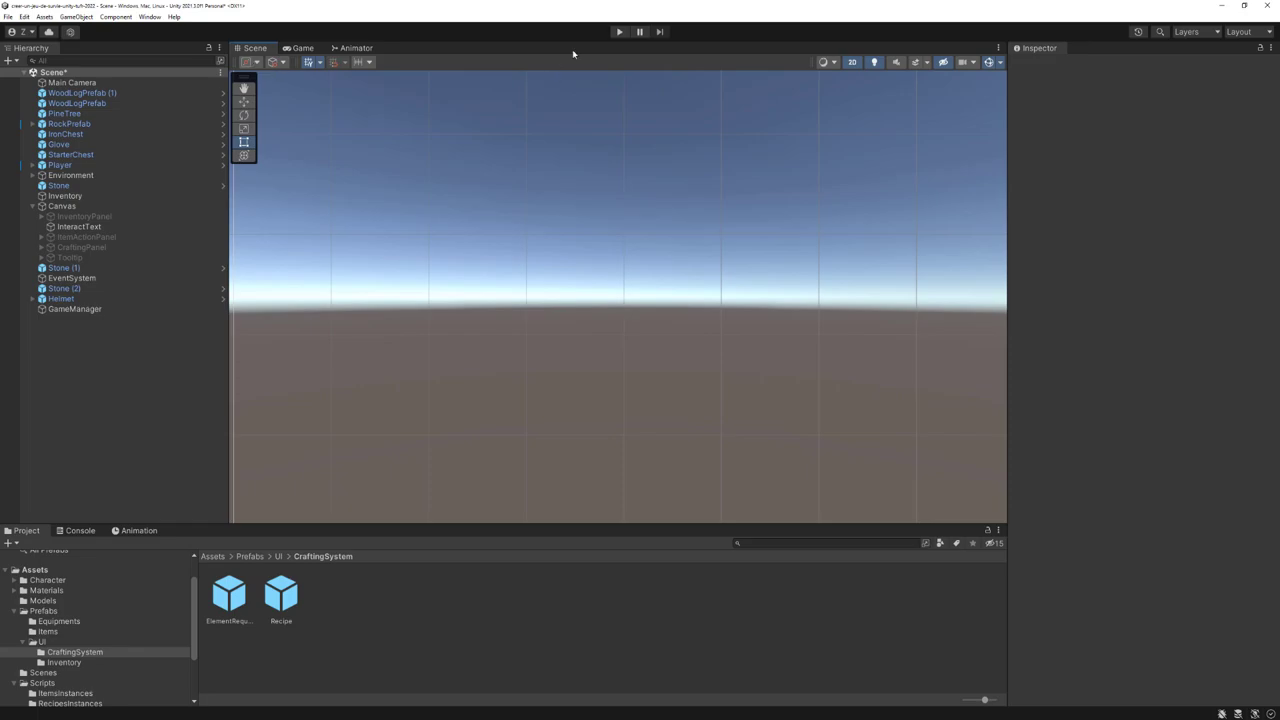
left_click(619, 32)
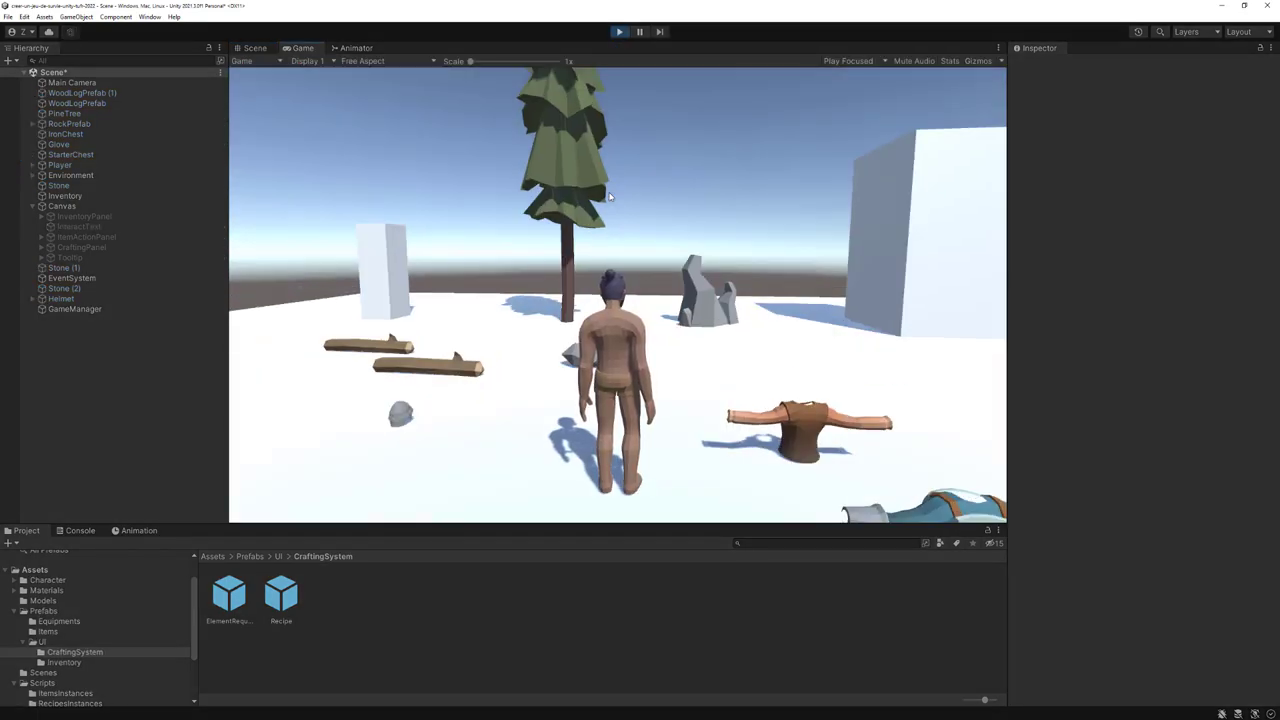
key("c")
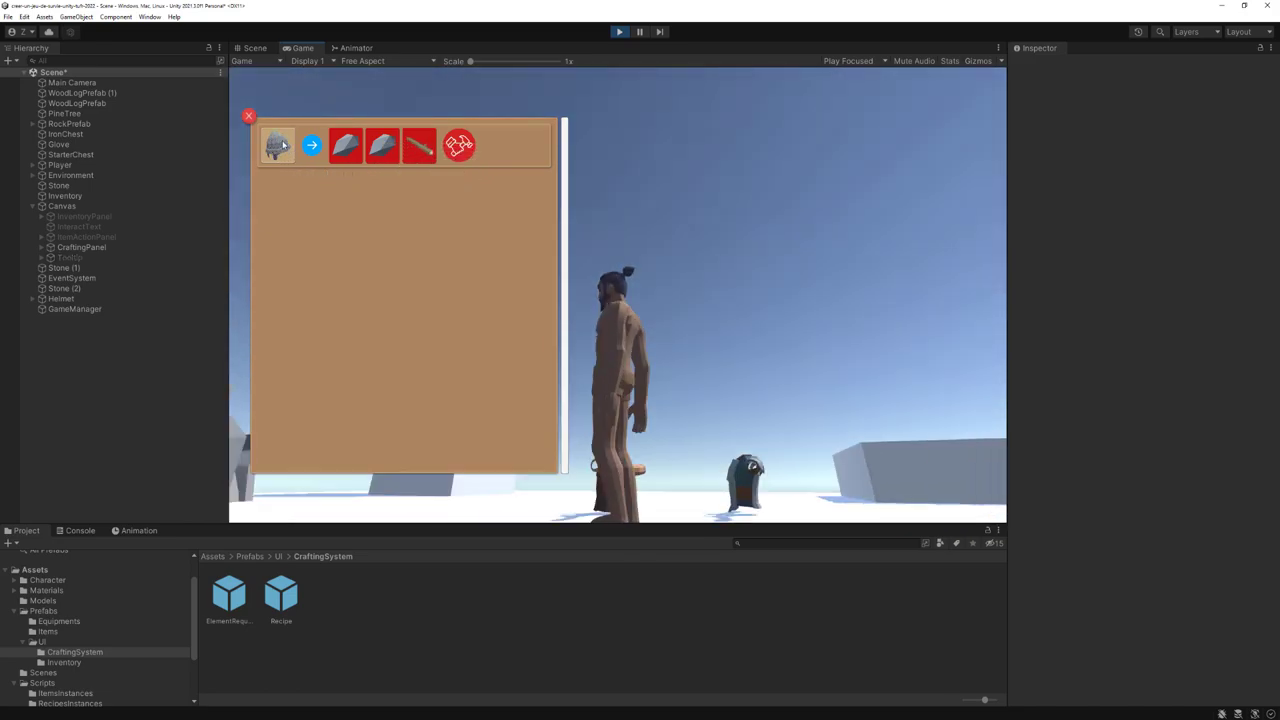
left_click(619, 32)
Open the Recipe prefab and select its CraftableItem object
scroll(371, 195, "down", 3)
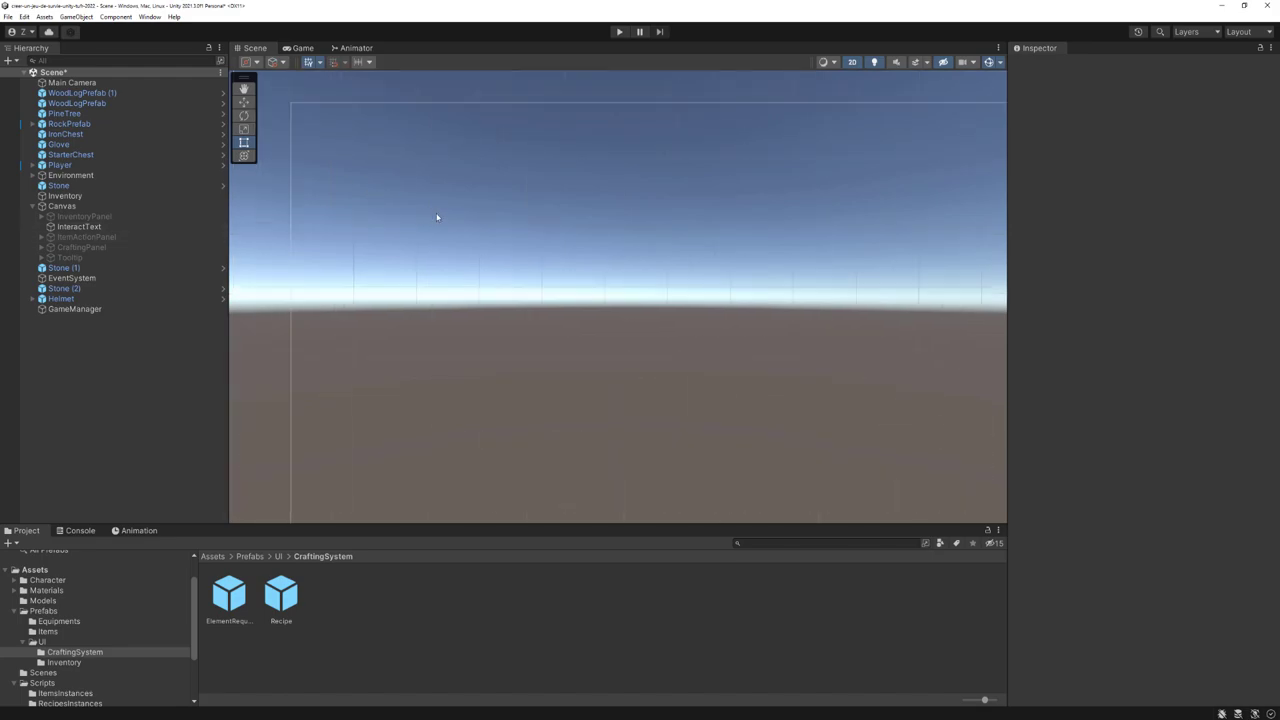
double_click(282, 592)
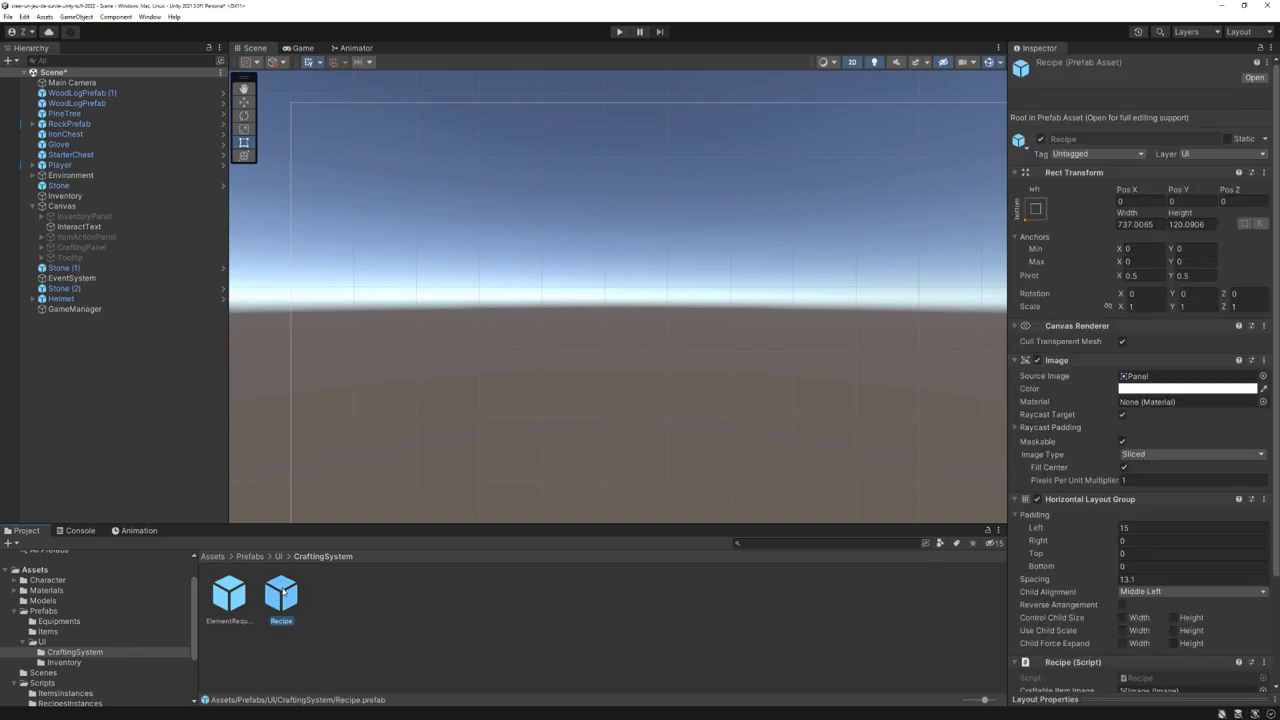
scroll(353, 419, "up", 2)
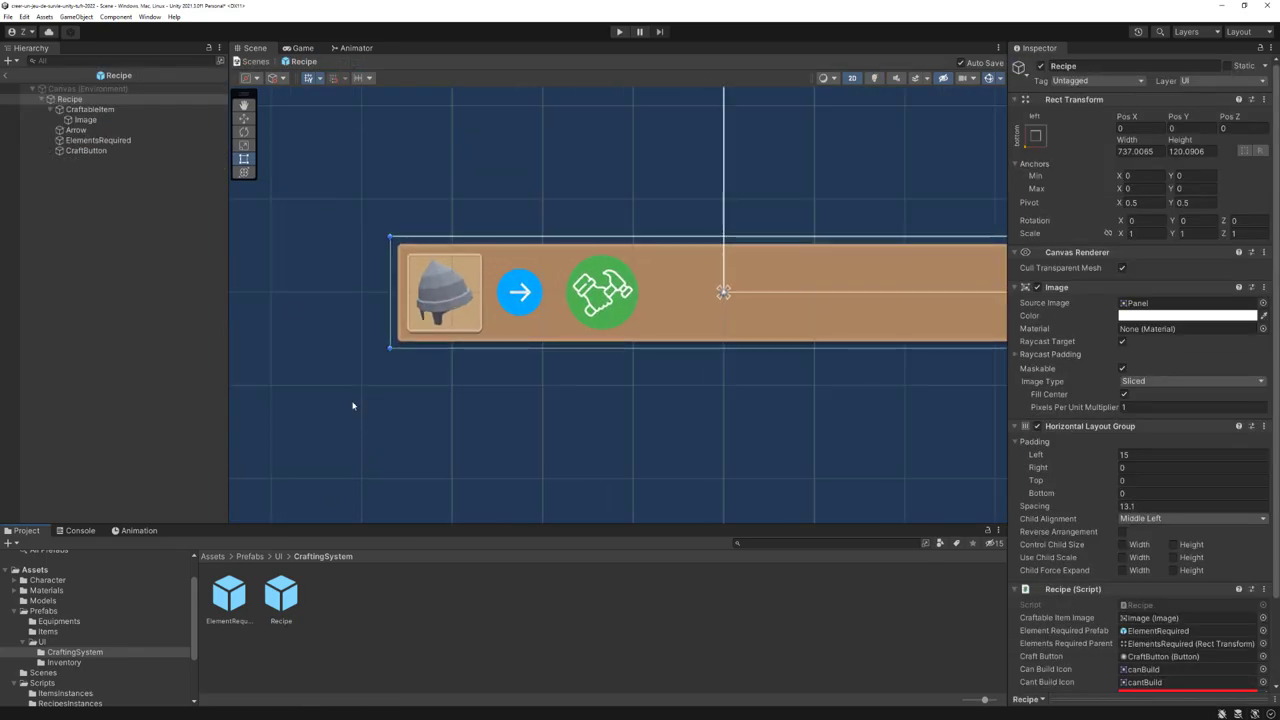
left_click(90, 109)
Add a Slot component to CraftableItem and disable Raycast Target on its helmet Image child
left_click(1110, 499)
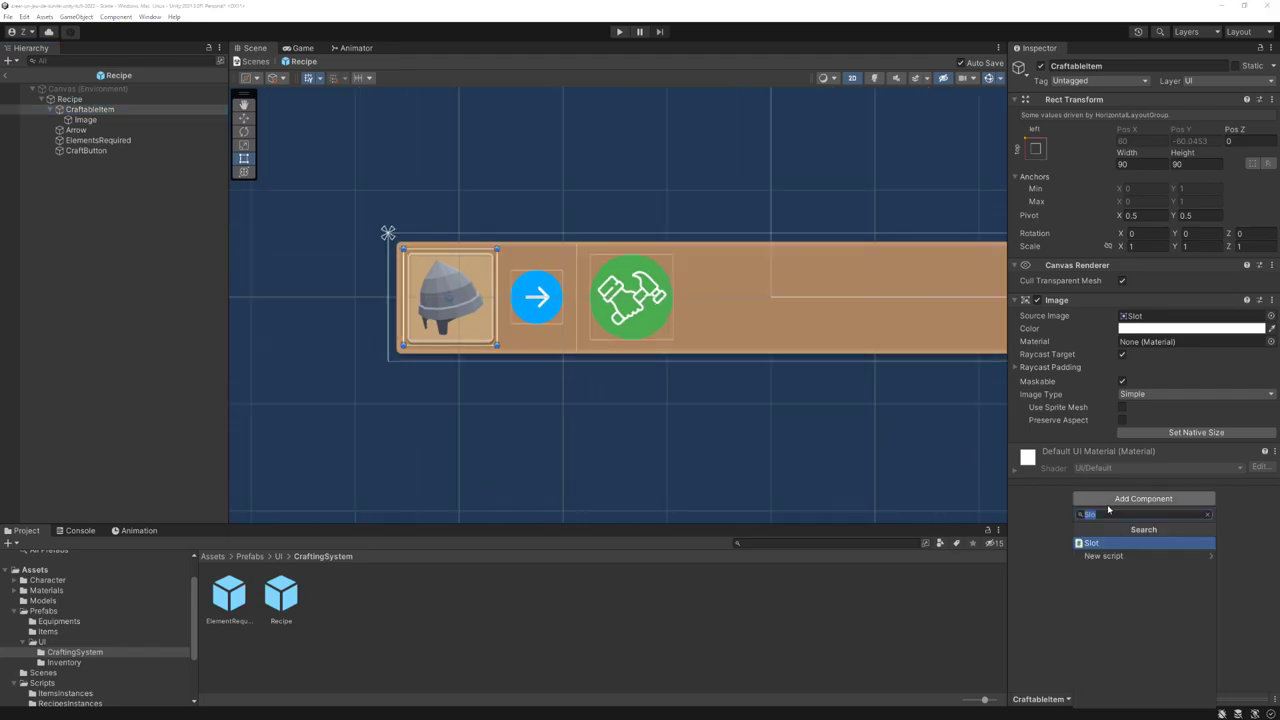
type("Slot")
key("Return")
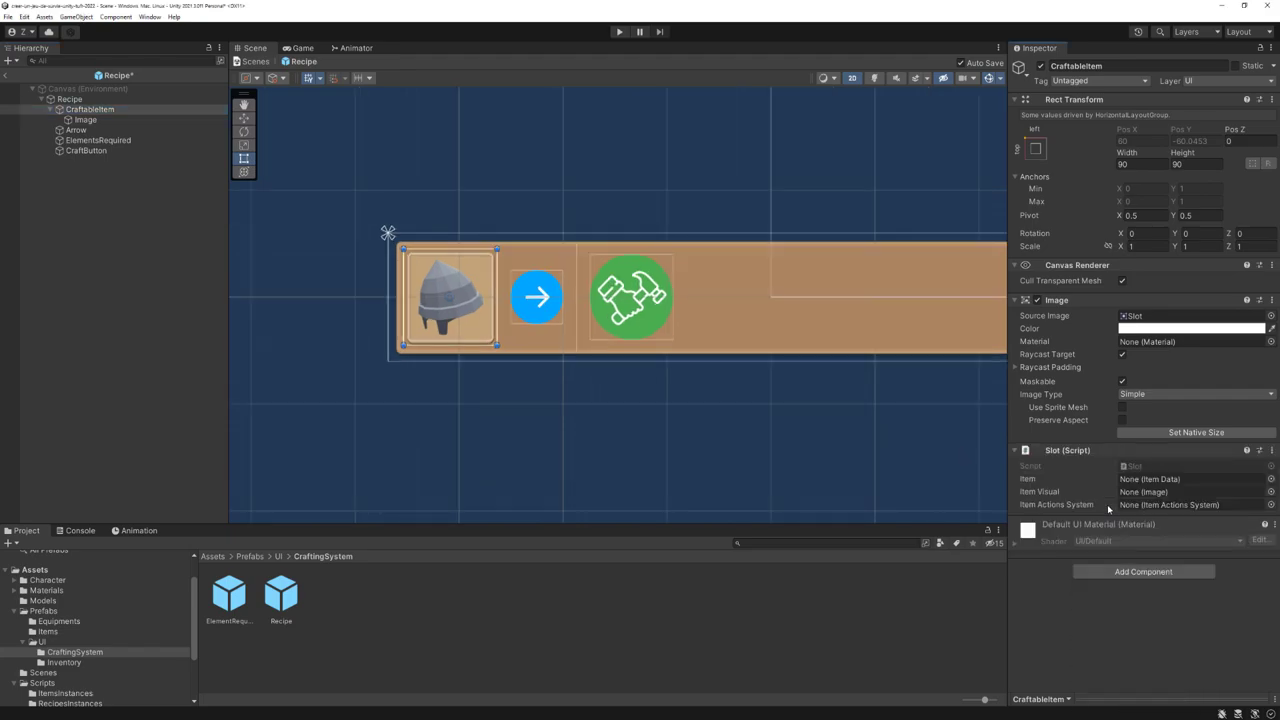
left_click(85, 120)
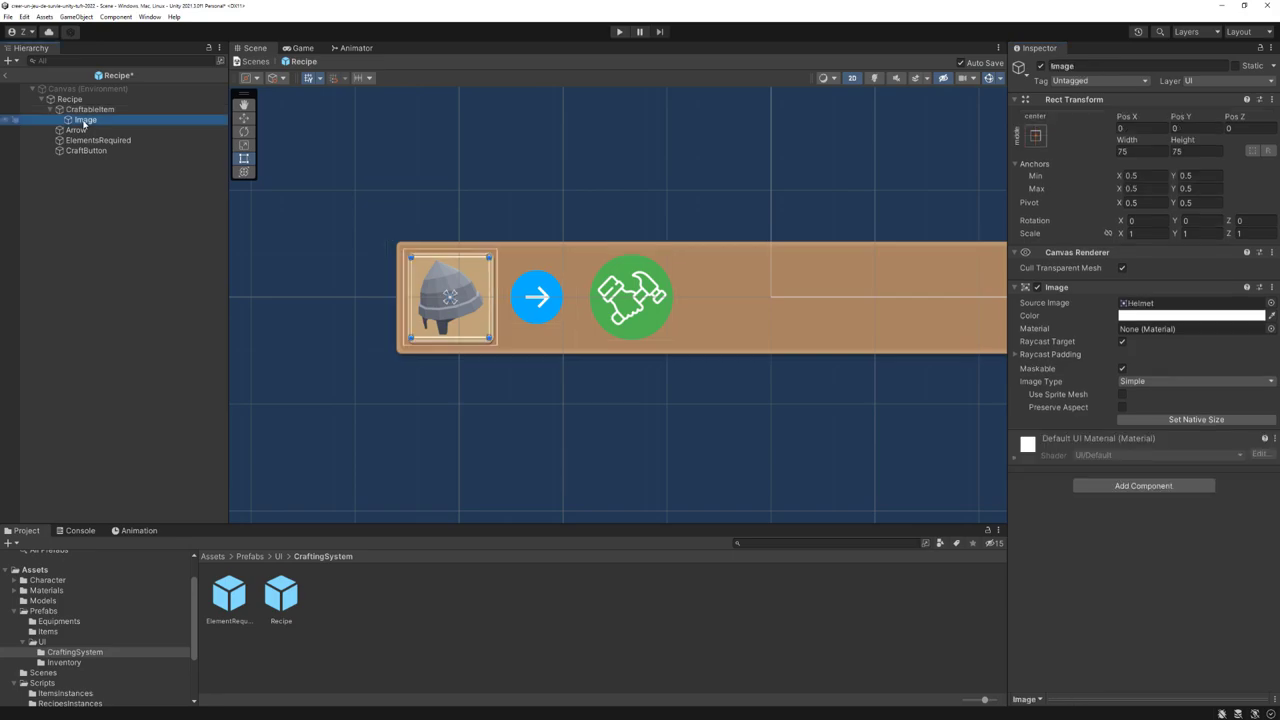
left_click(1123, 342)
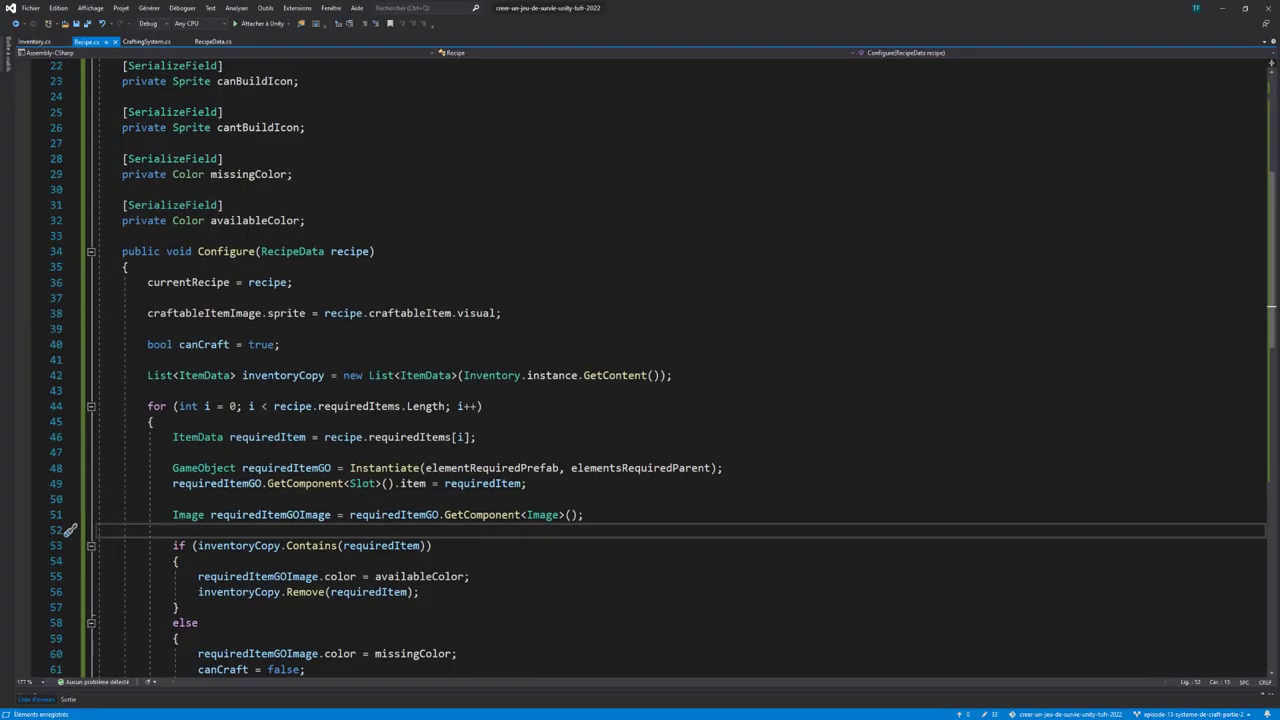
Start a new line after line 38 with craftableItemImage.transform.parent
left_click(512, 313)
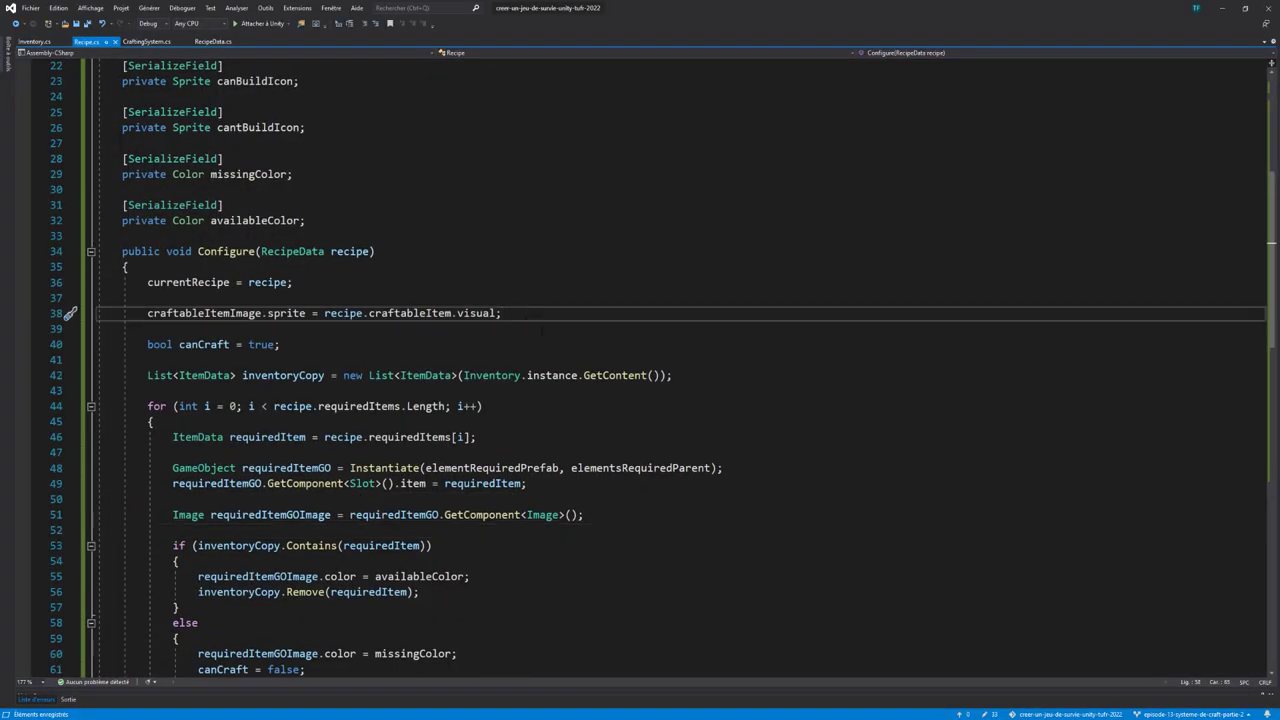
key("Return")
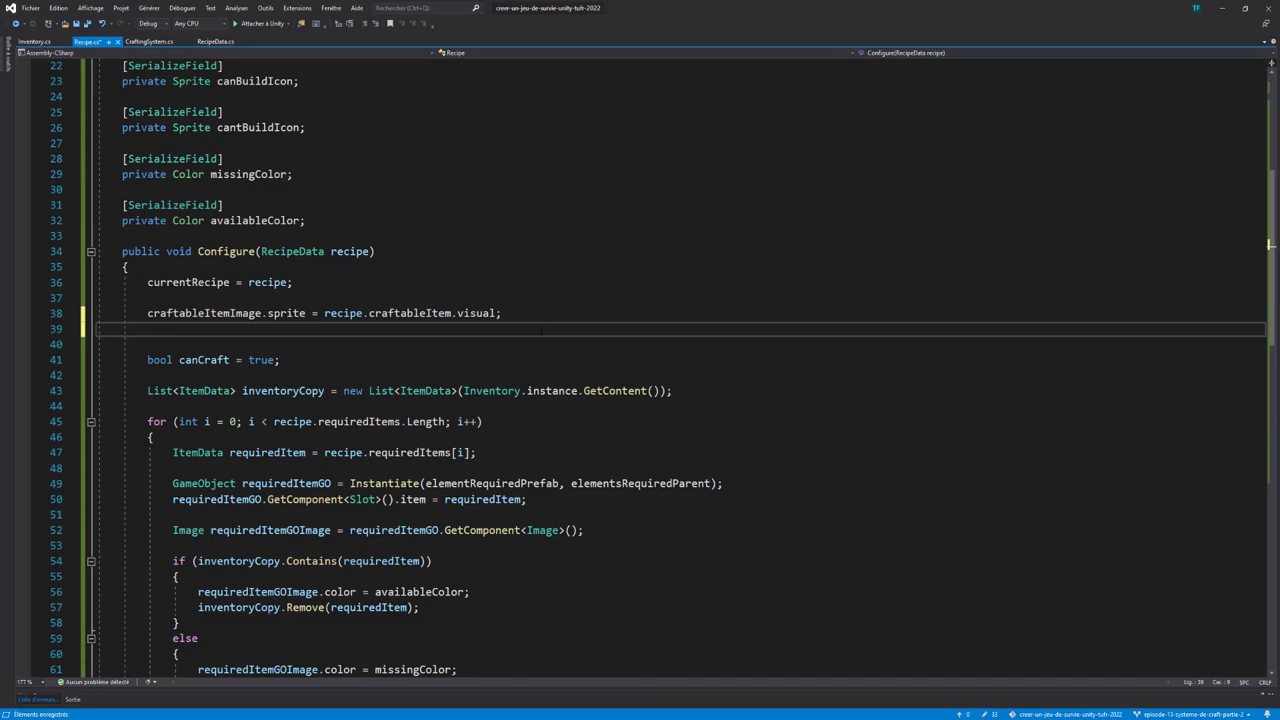
type("craftableItemImage")
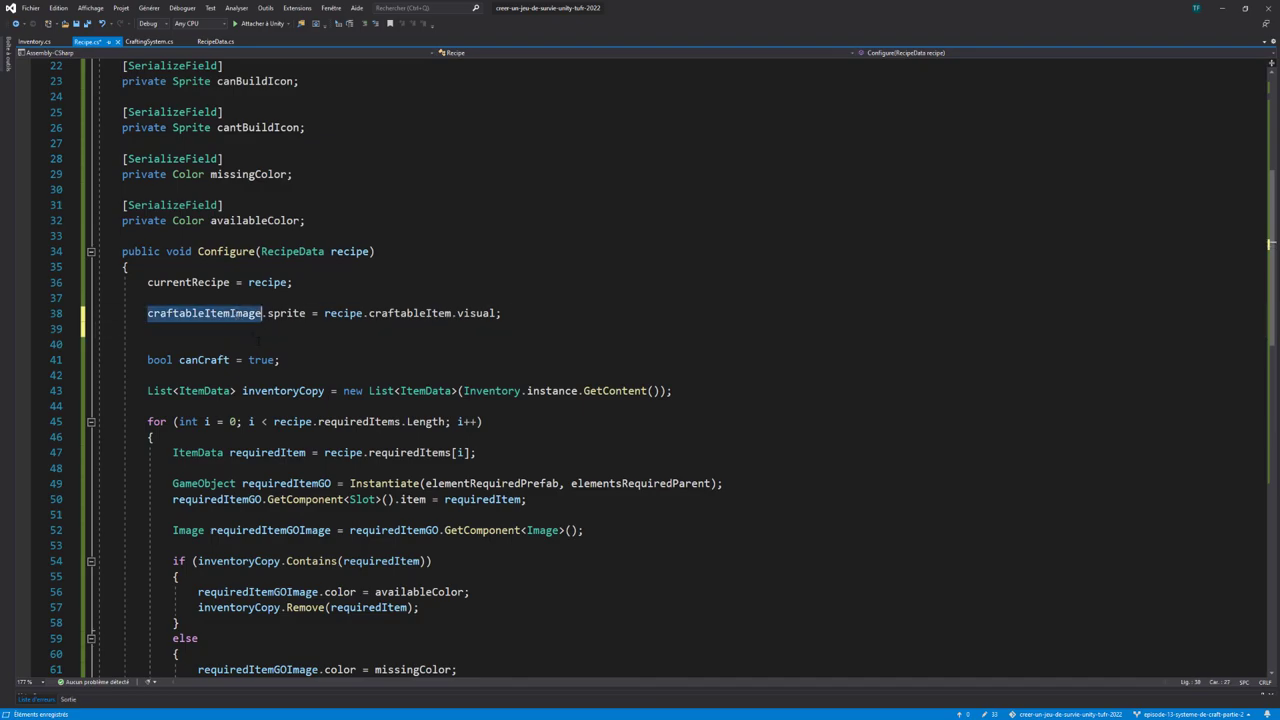
type(".")
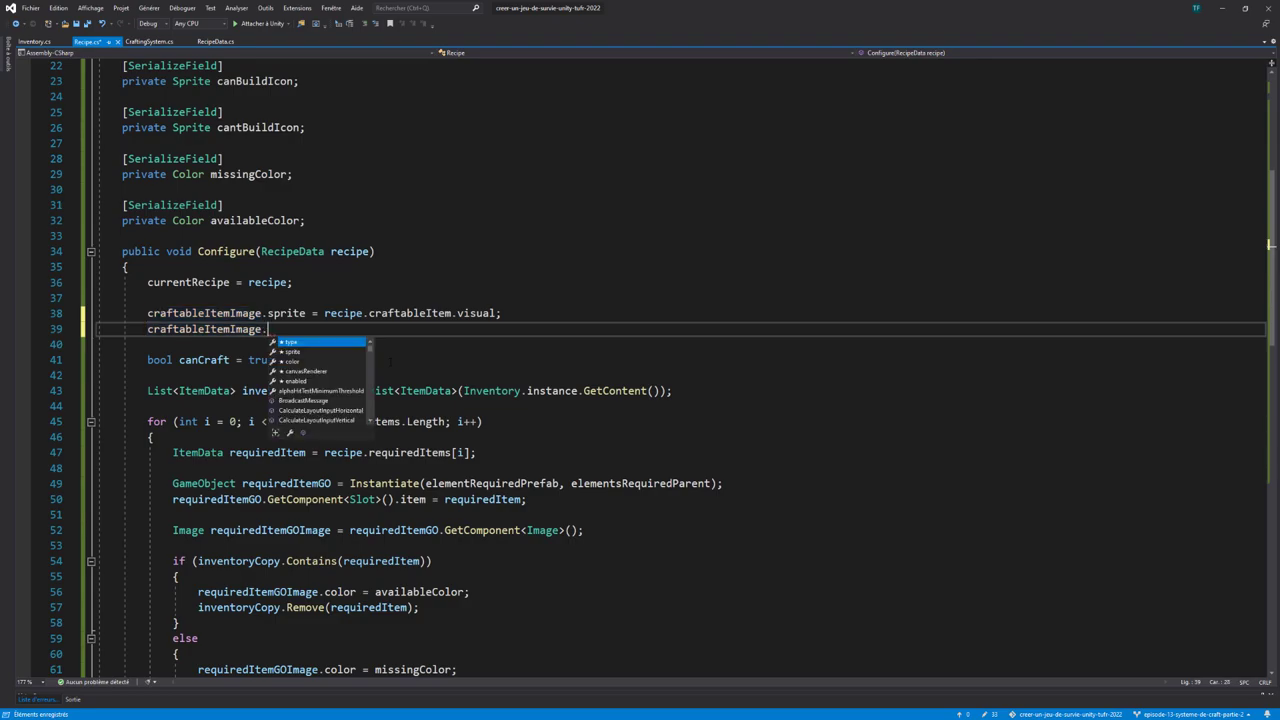
scroll(693, 405, "up", 2)
type("tr")
key("Tab")
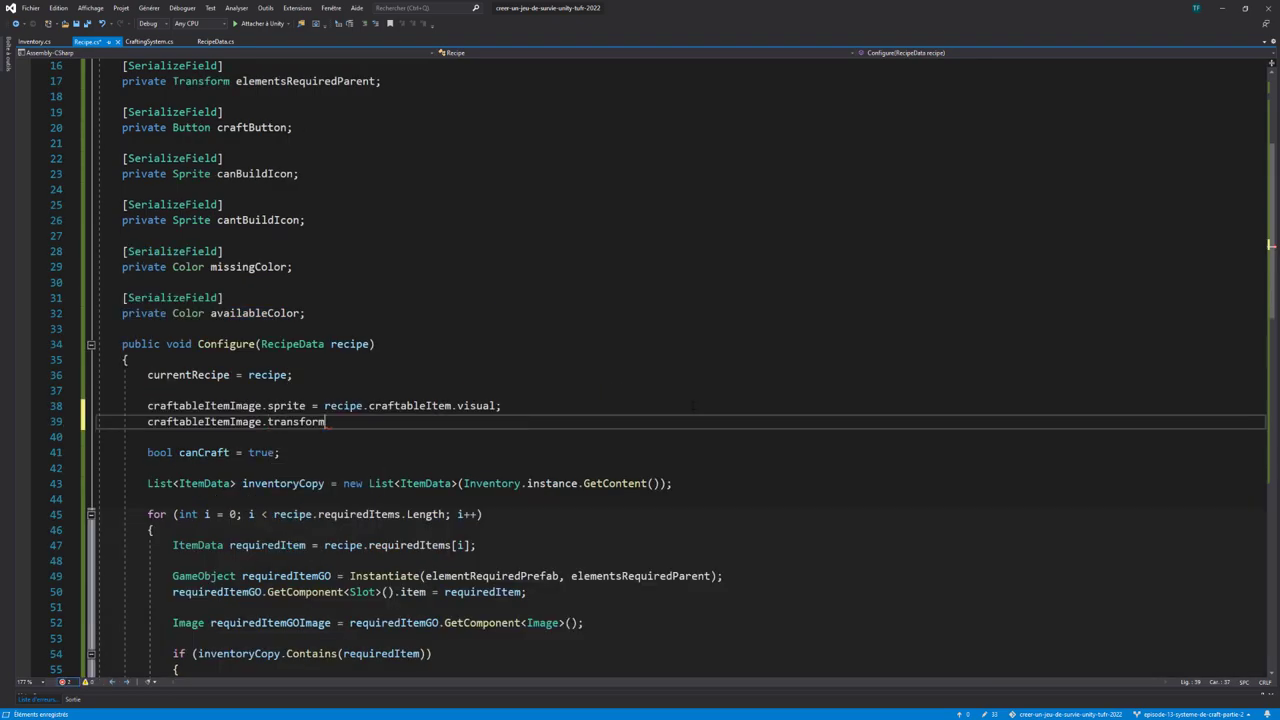
type(".pa")
key("Tab")
double_click(210, 422)
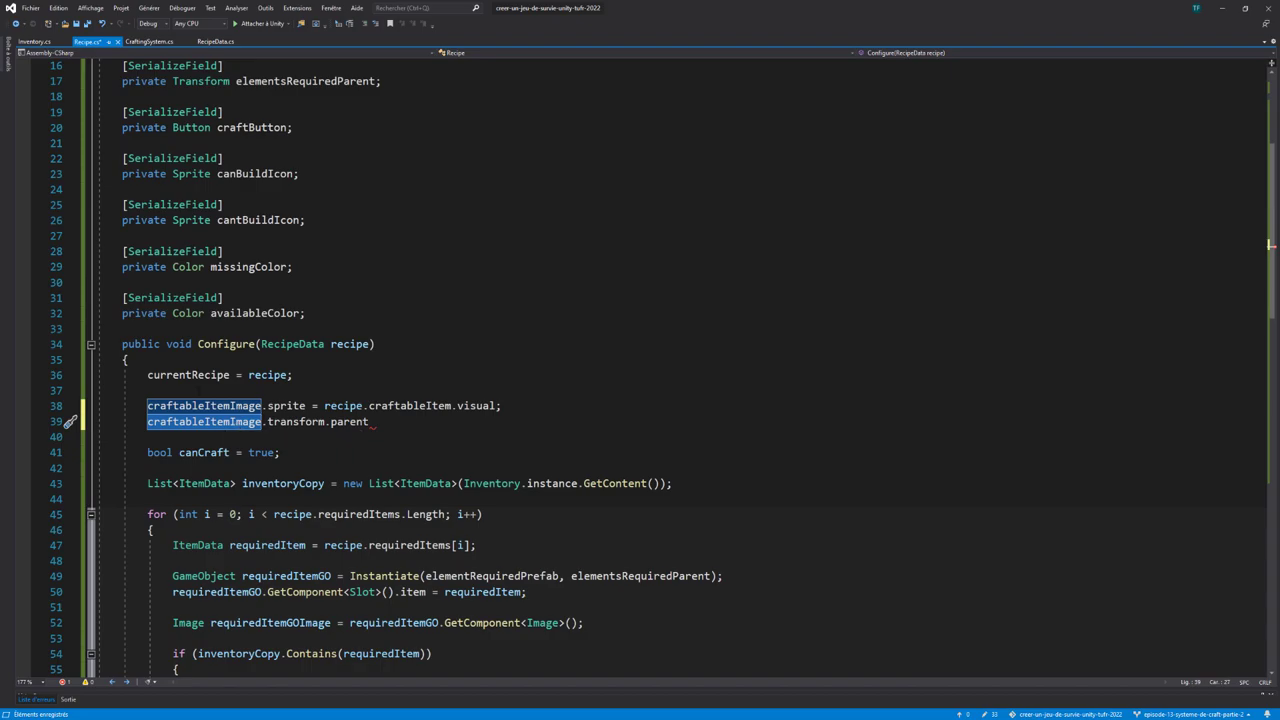
left_click(368, 422)
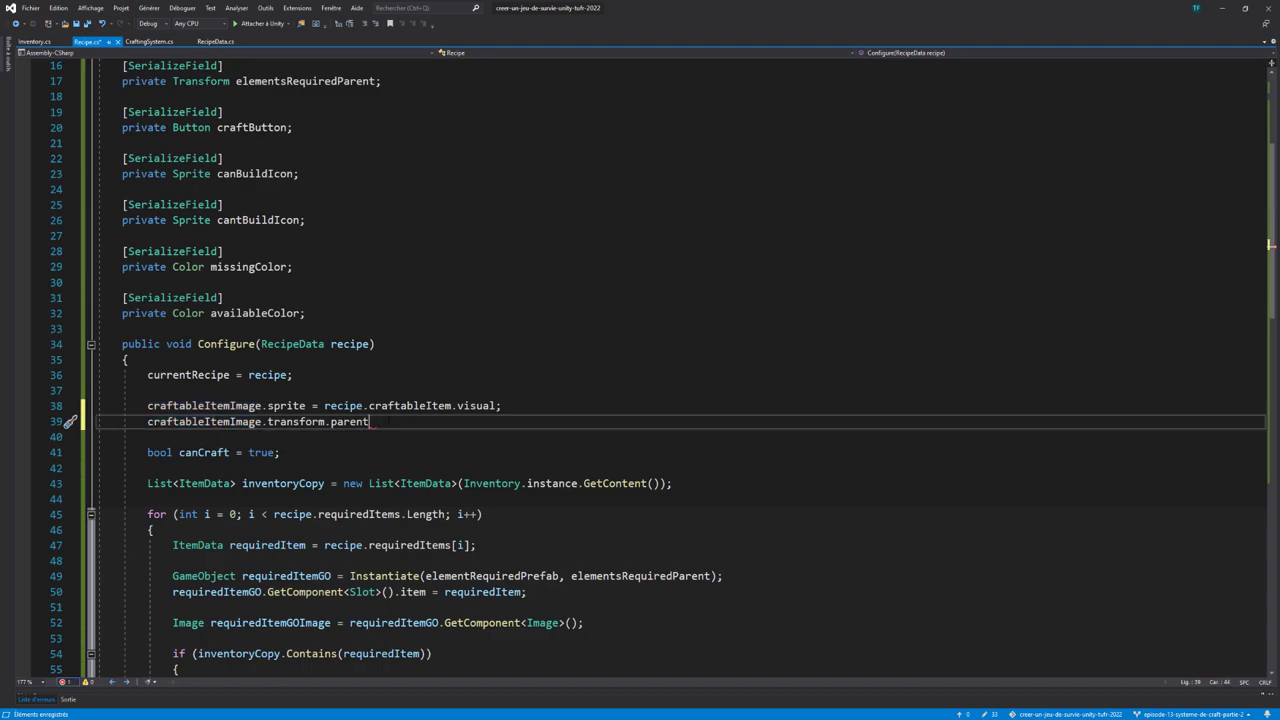
Finish the line with .GetComponent<Slot>().item = recipe.craftableItem;
type(".")
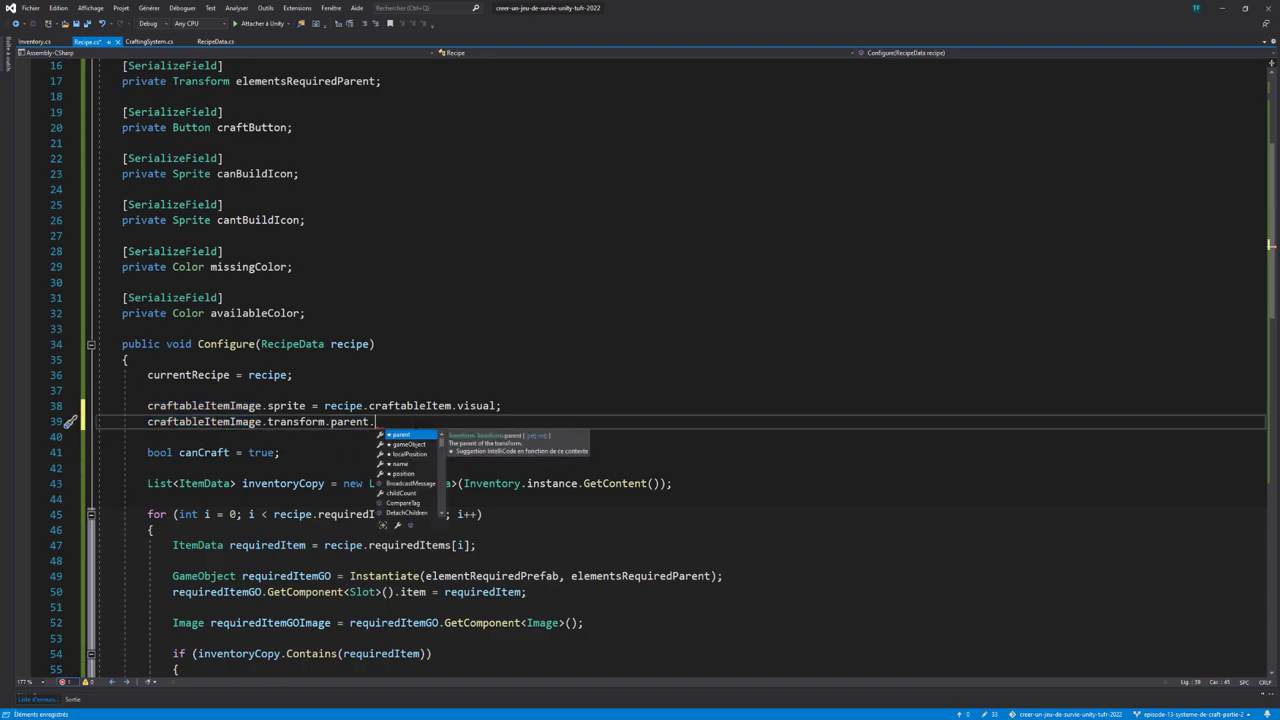
type("getcom")
key("Tab")
type("<")
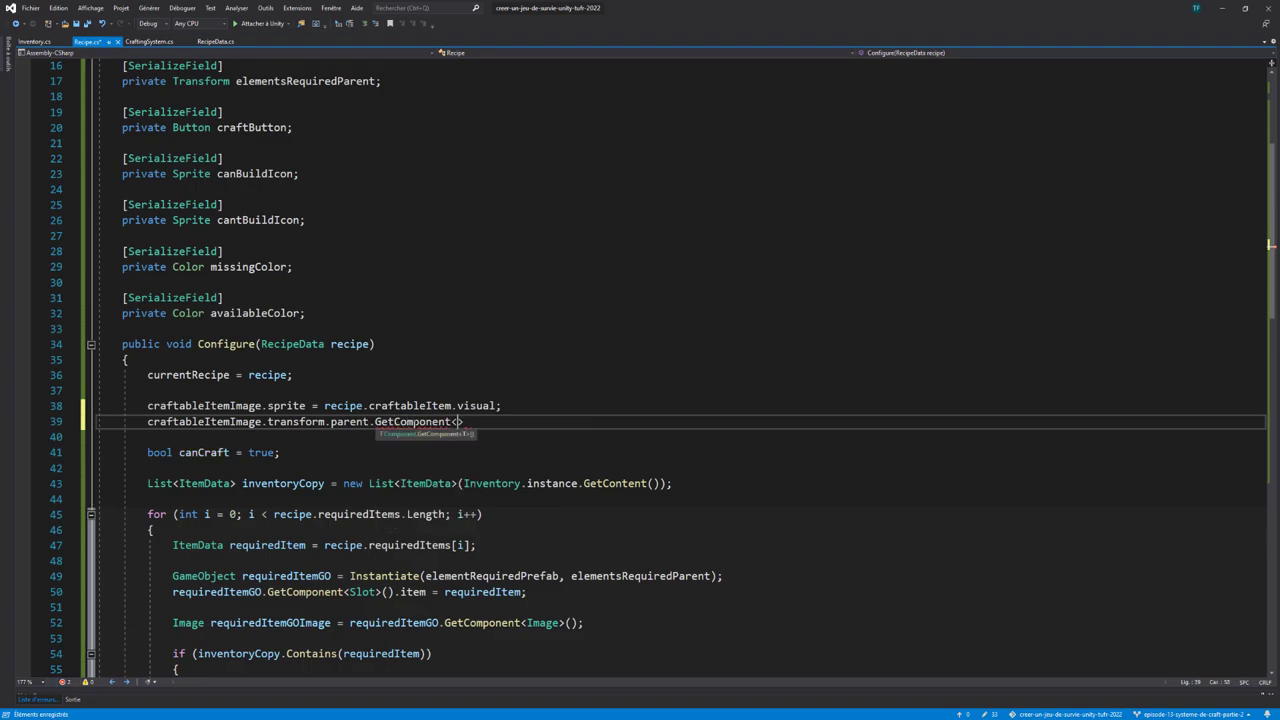
type("Slo")
key("Tab")
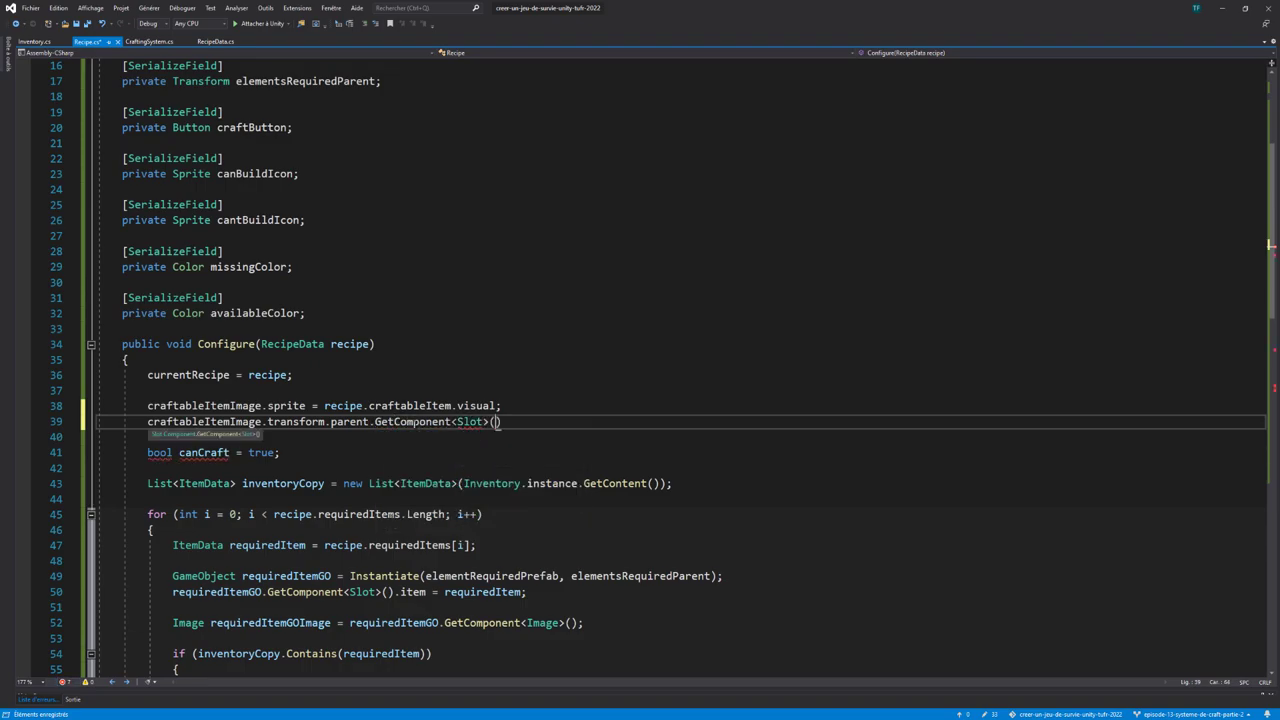
type("().item")
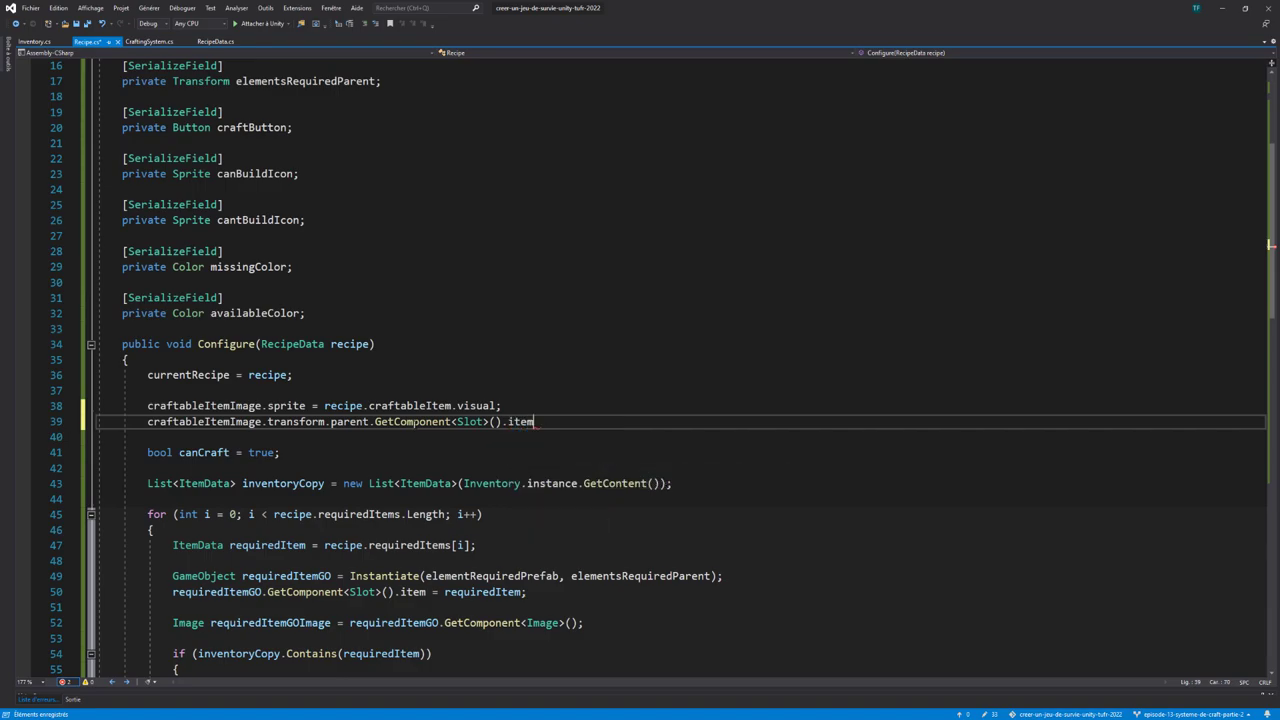
type(" = recipe")
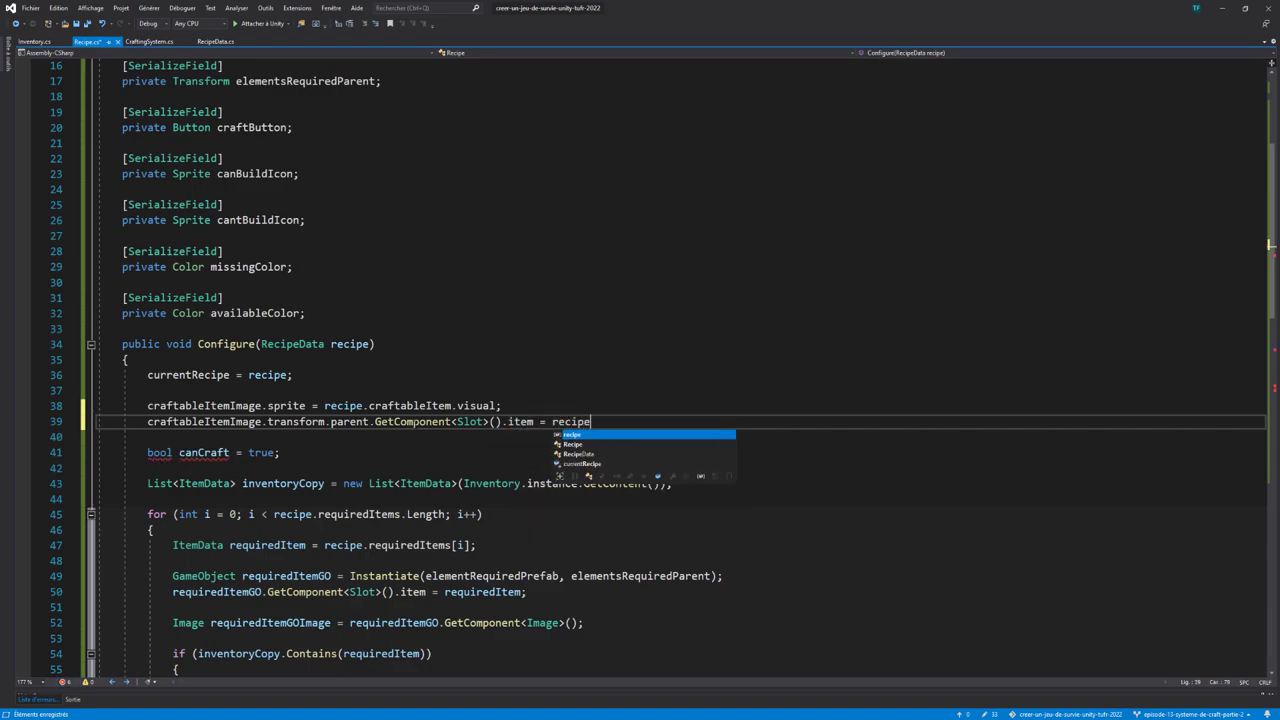
type(".cra")
key("Tab")
type(";")
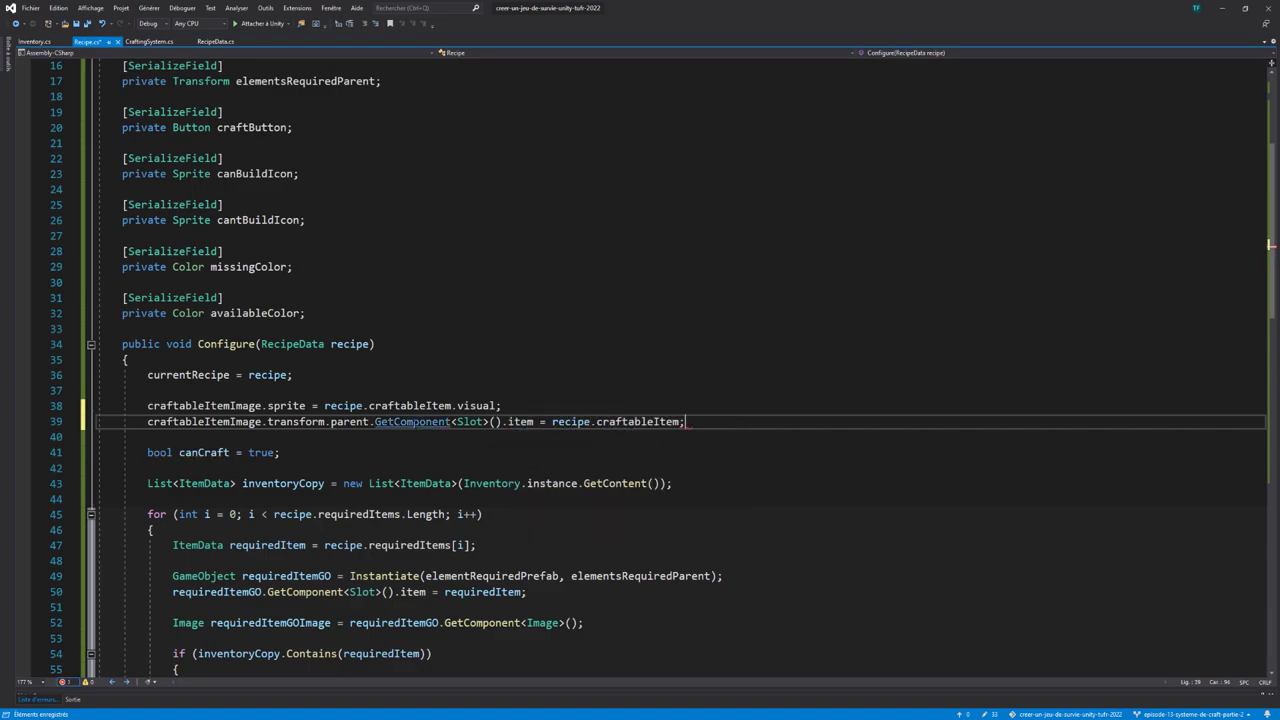
Save Recipe.cs and return to Unity
key("ctrl+s")
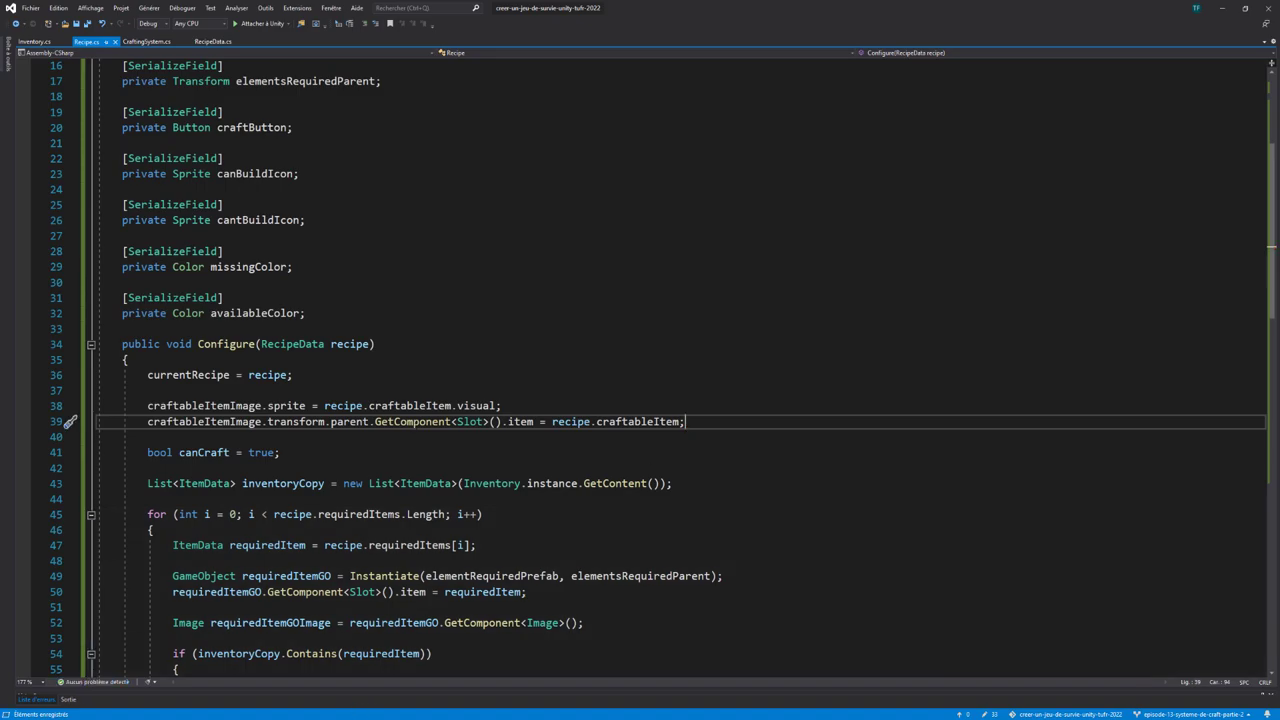
key("alt+Tab")
scroll(498, 354, "down", 1)
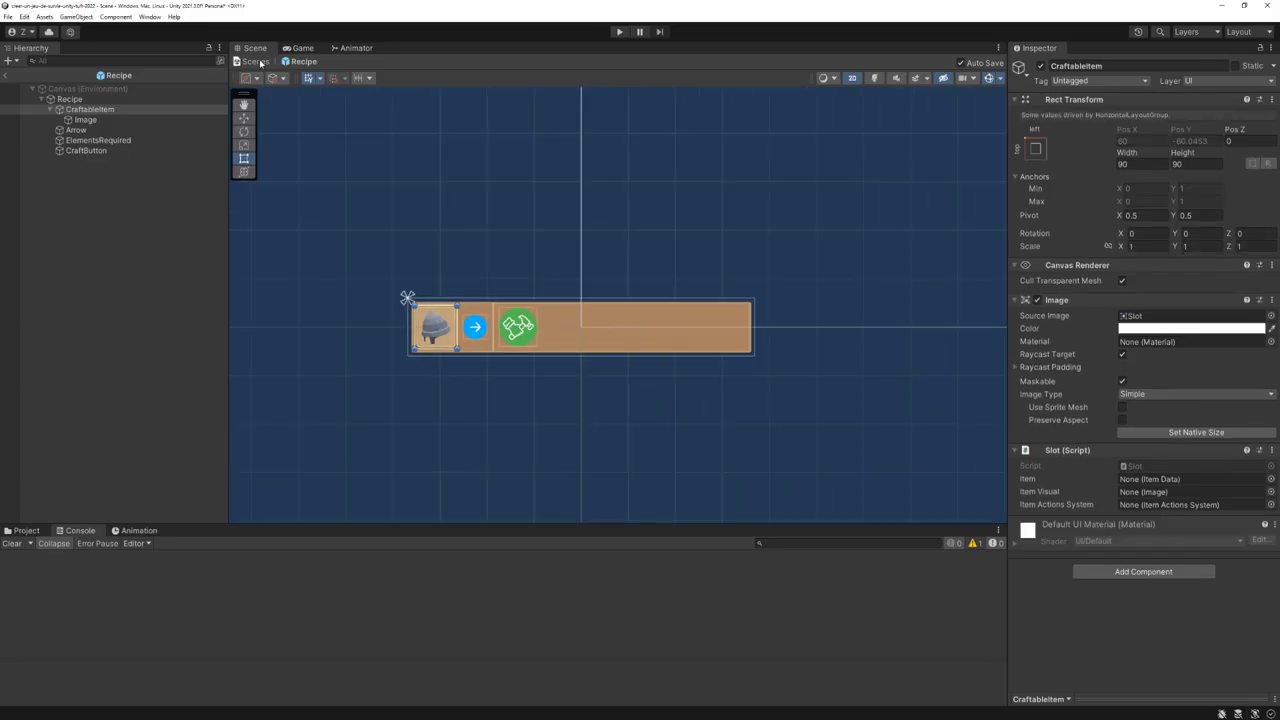
Exit the Recipe prefab, enter play mode, and check the tooltips on the recipe slots
left_click(258, 62)
left_click(619, 31)
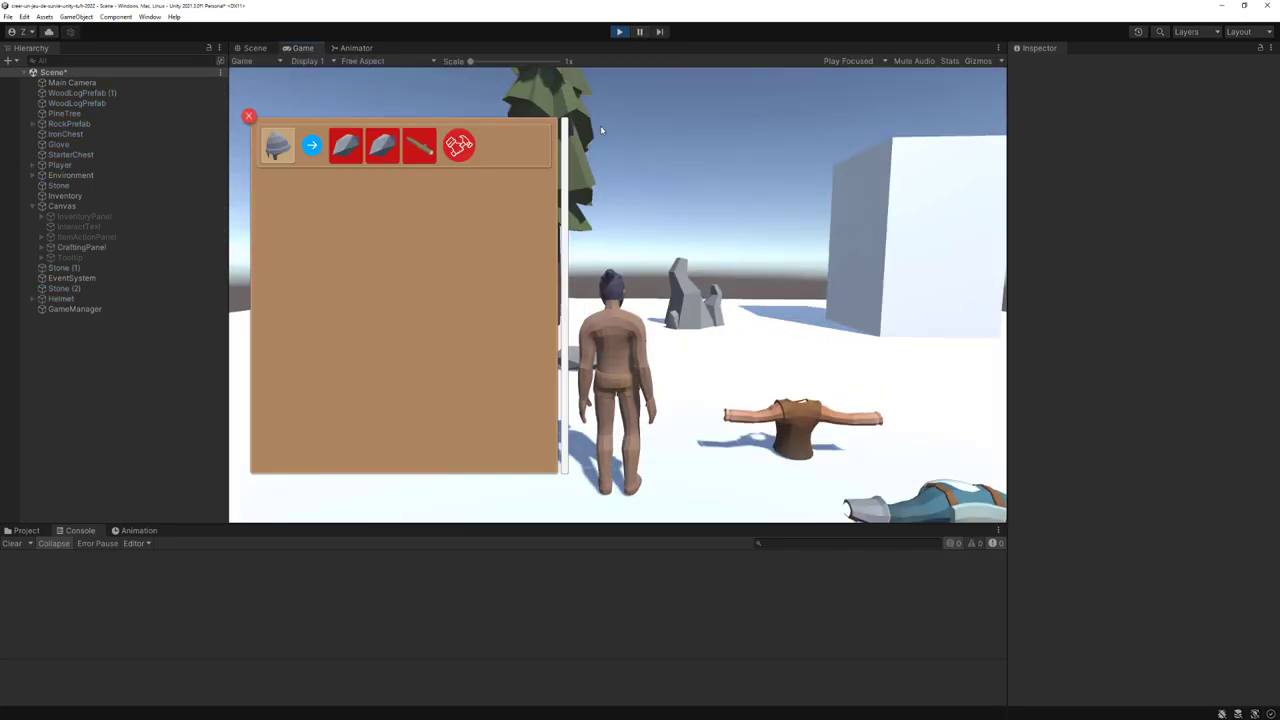
mouse_move(279, 145)
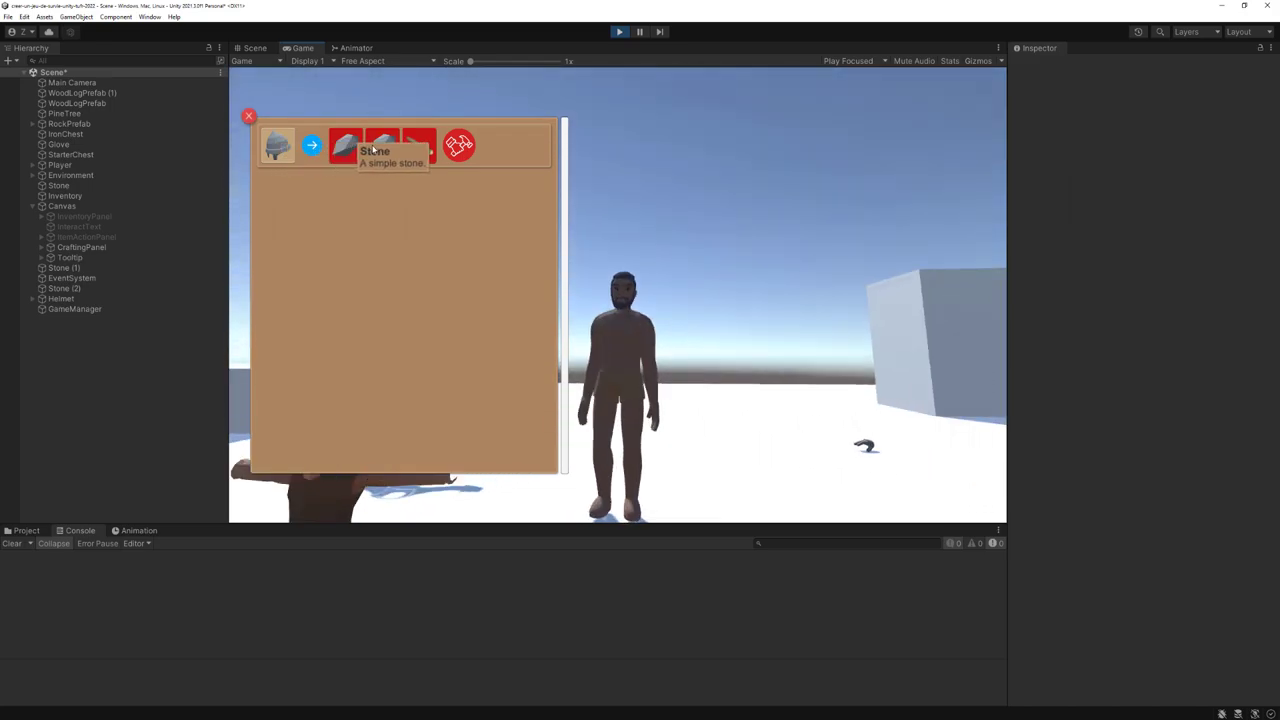
mouse_move(413, 148)
mouse_move(347, 146)
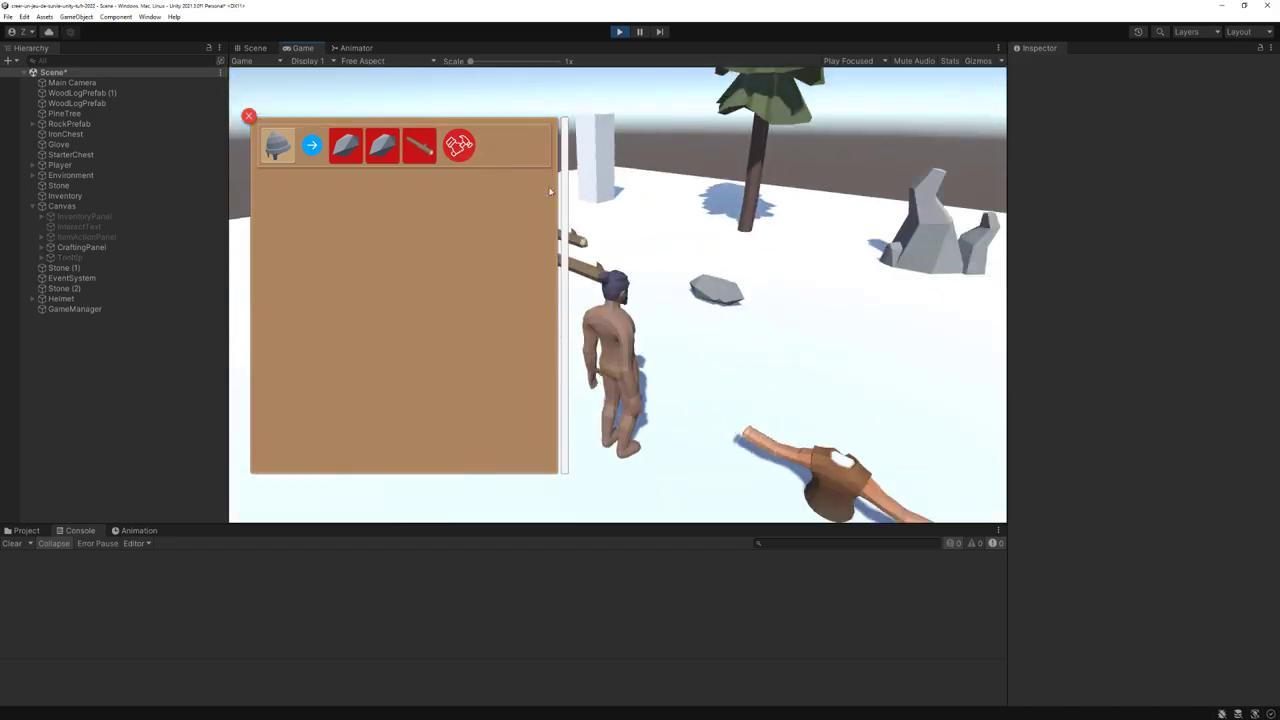
Walk to an item, pick it up with E, and open the inventory
key("w")
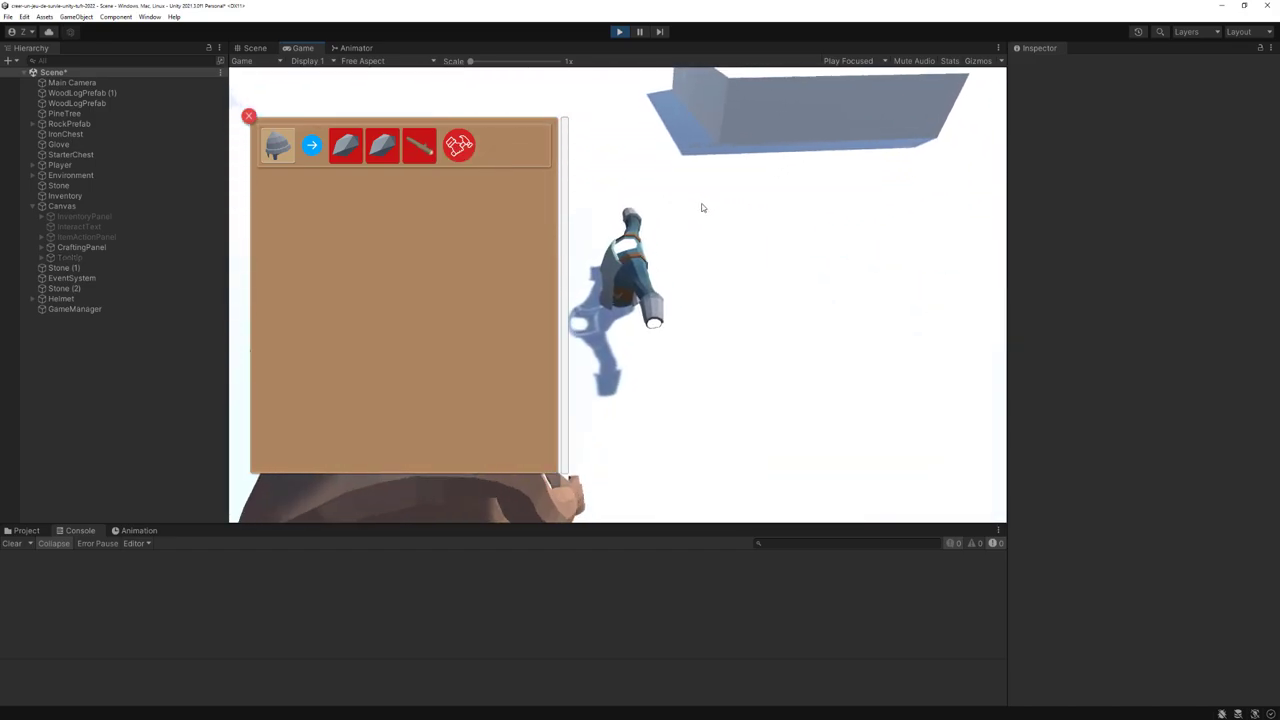
key("e")
key("i")
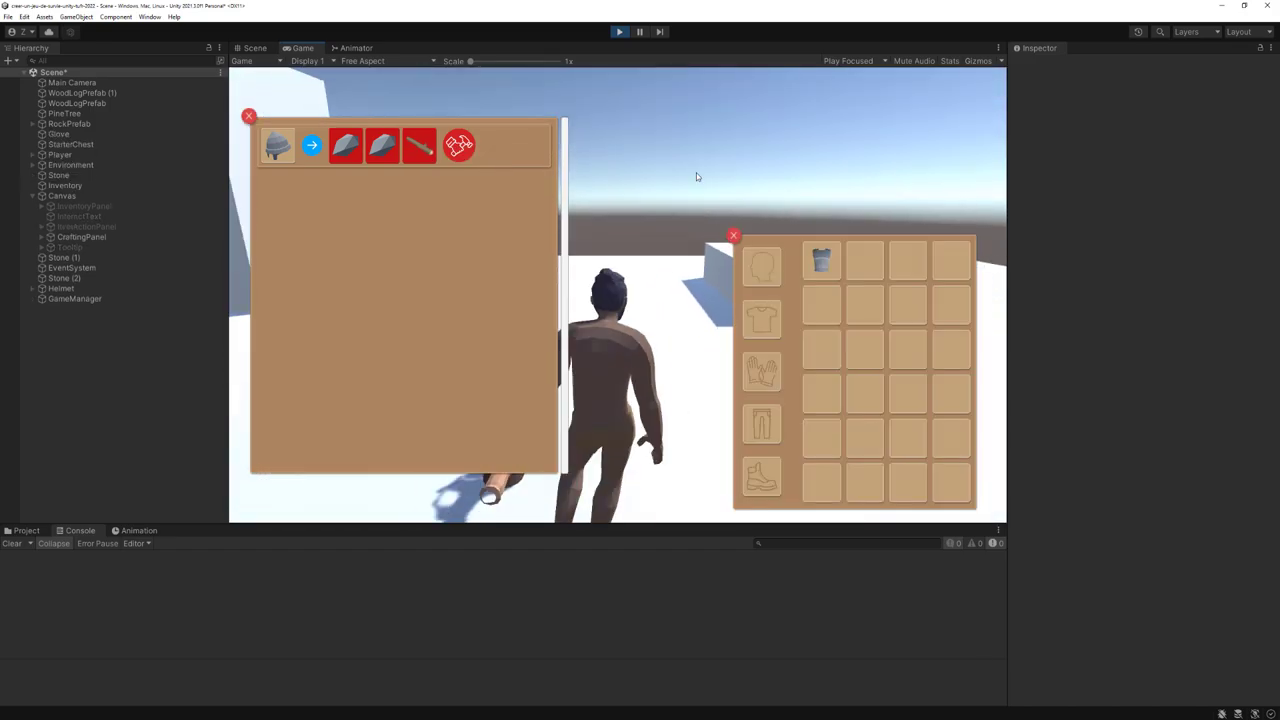